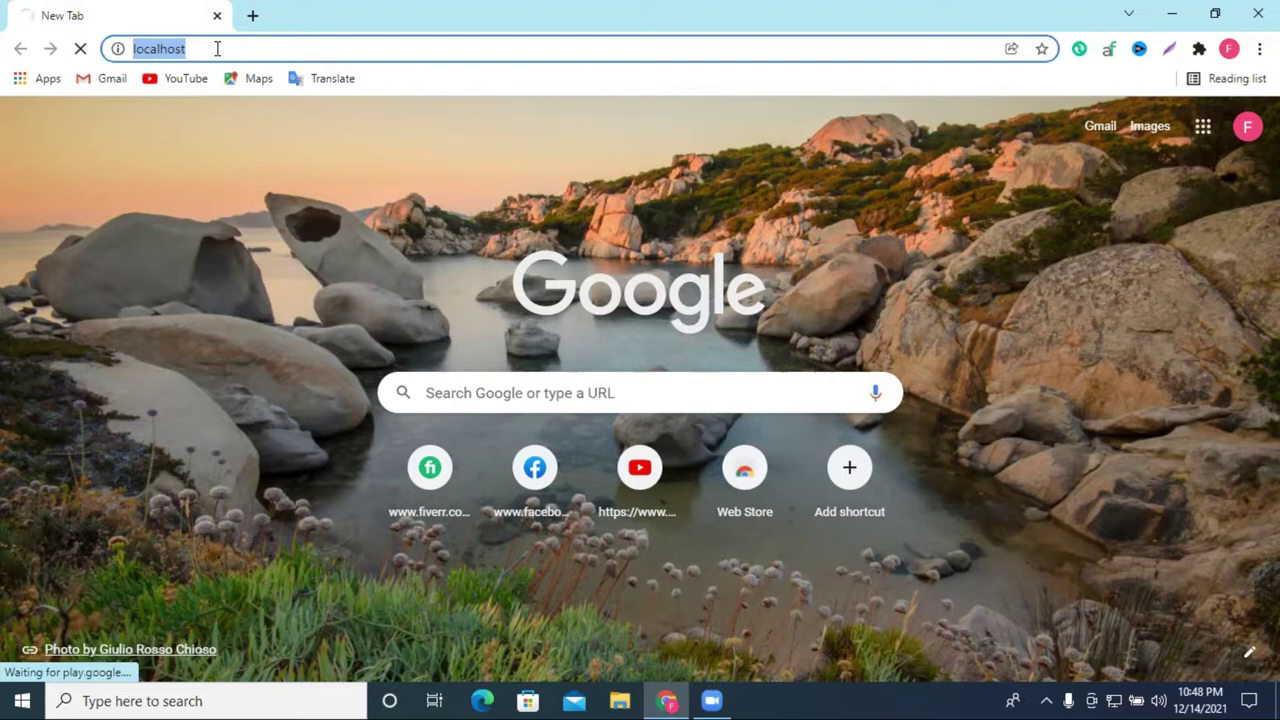
Step: Launch the XAMPP Control Panel from the installed apps, then close it
left_click(22, 700)
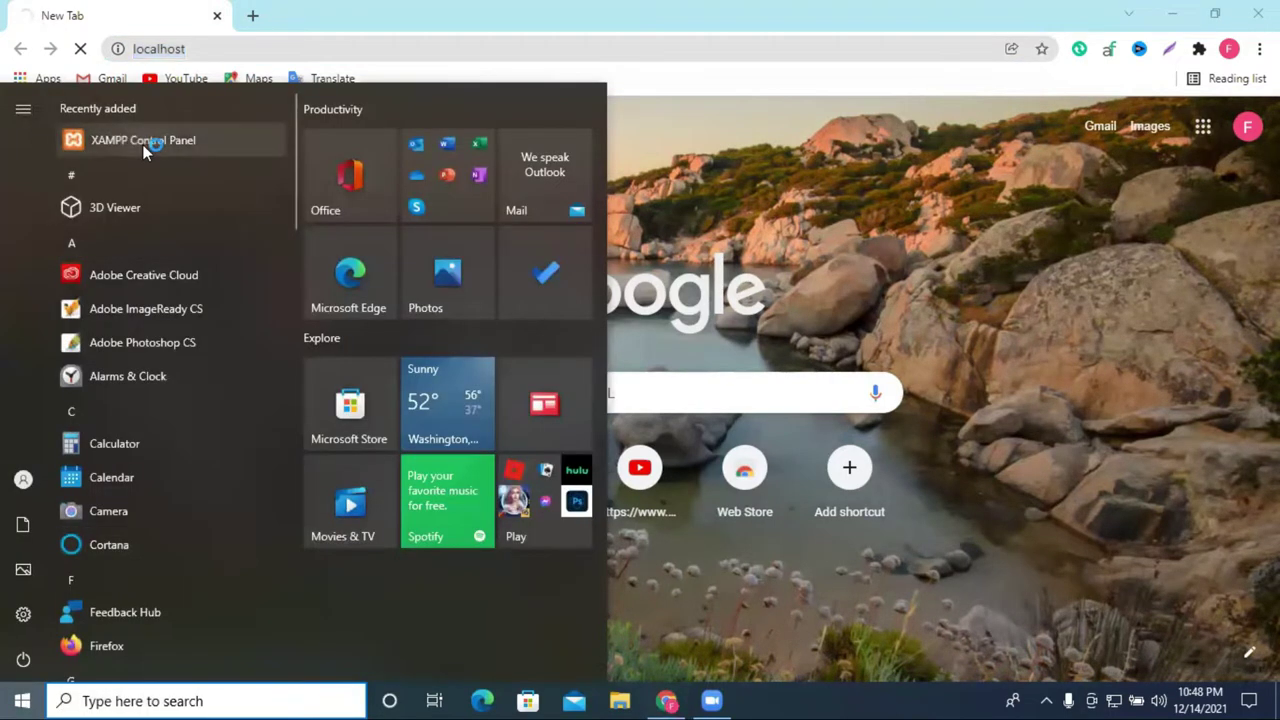
left_click(143, 146)
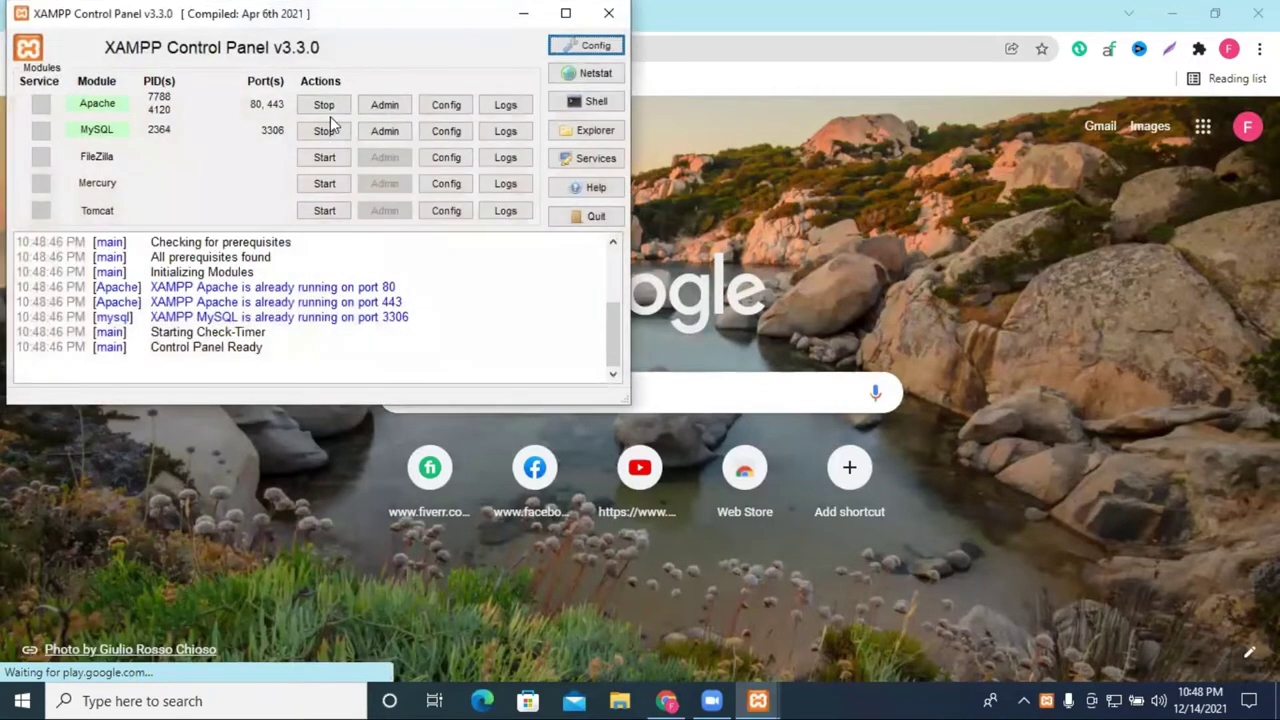
left_click(608, 13)
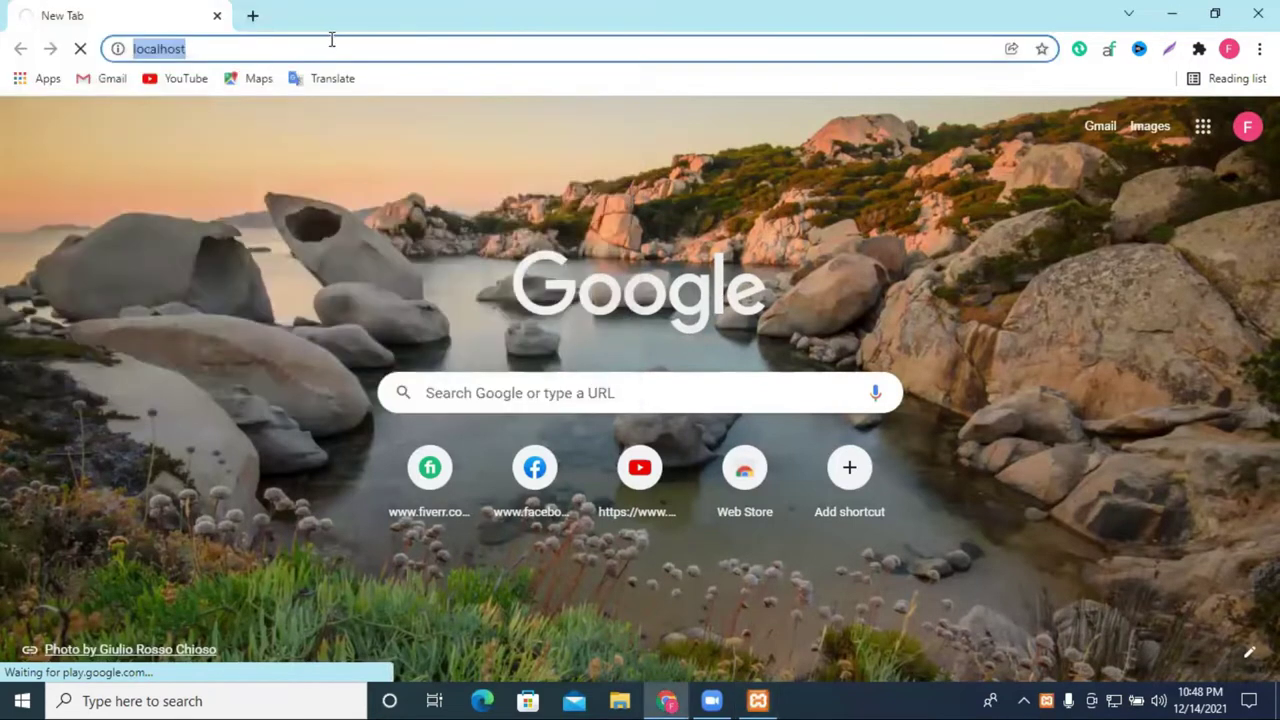
Step: Load localhost in a new Chrome tab
left_click(251, 15)
left_click(216, 16)
left_click(204, 50)
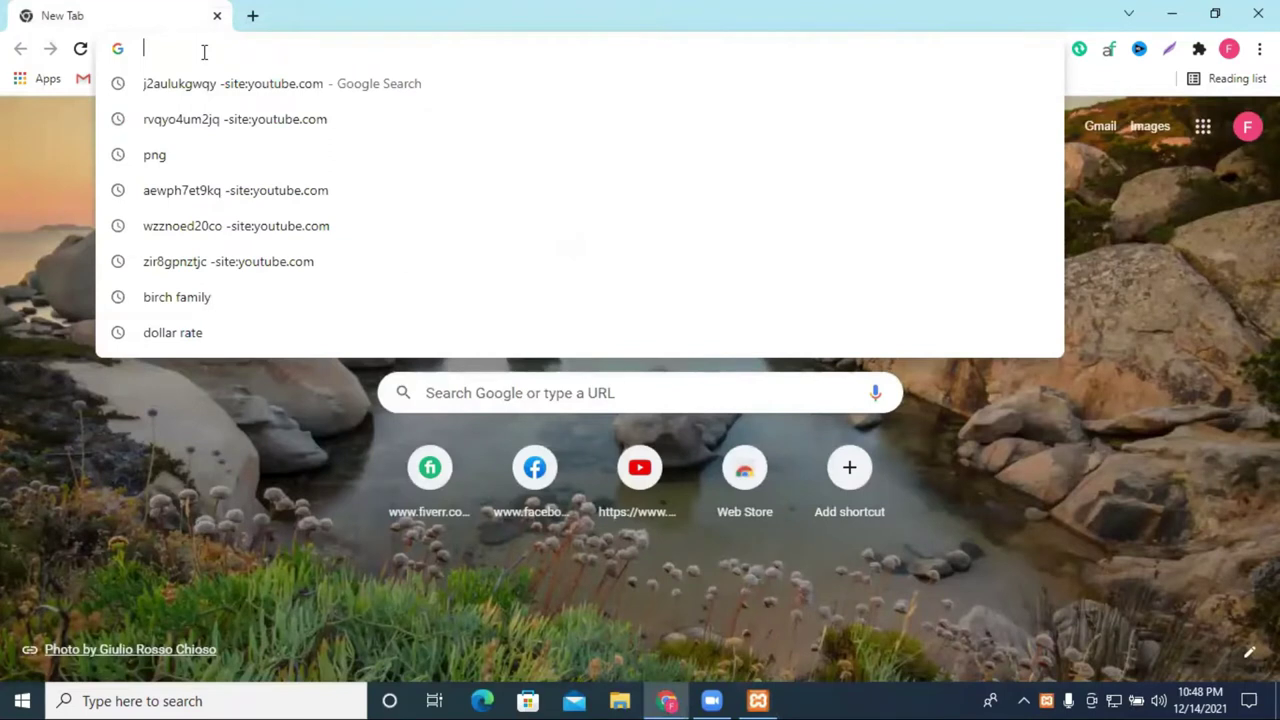
type("lo")
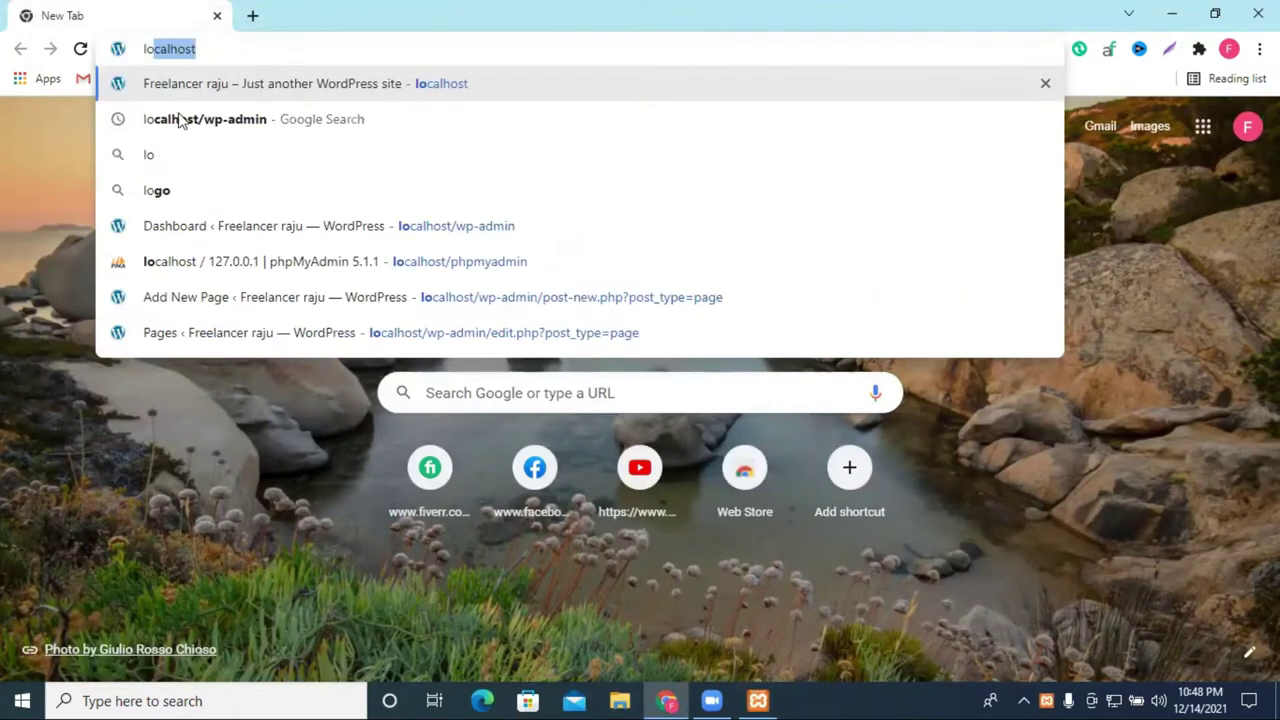
key("Return")
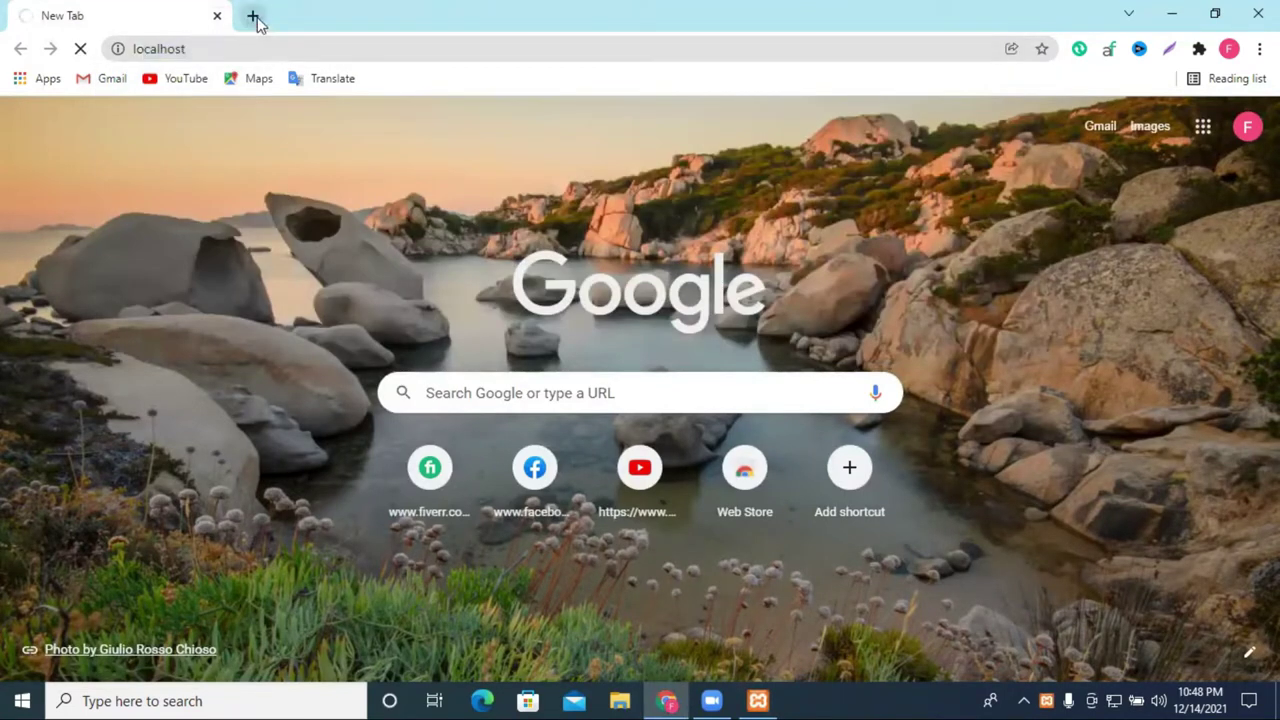
Step: Switch between the localhost tab and an extra new tab, then close the empty tab
left_click(258, 14)
left_click(190, 15)
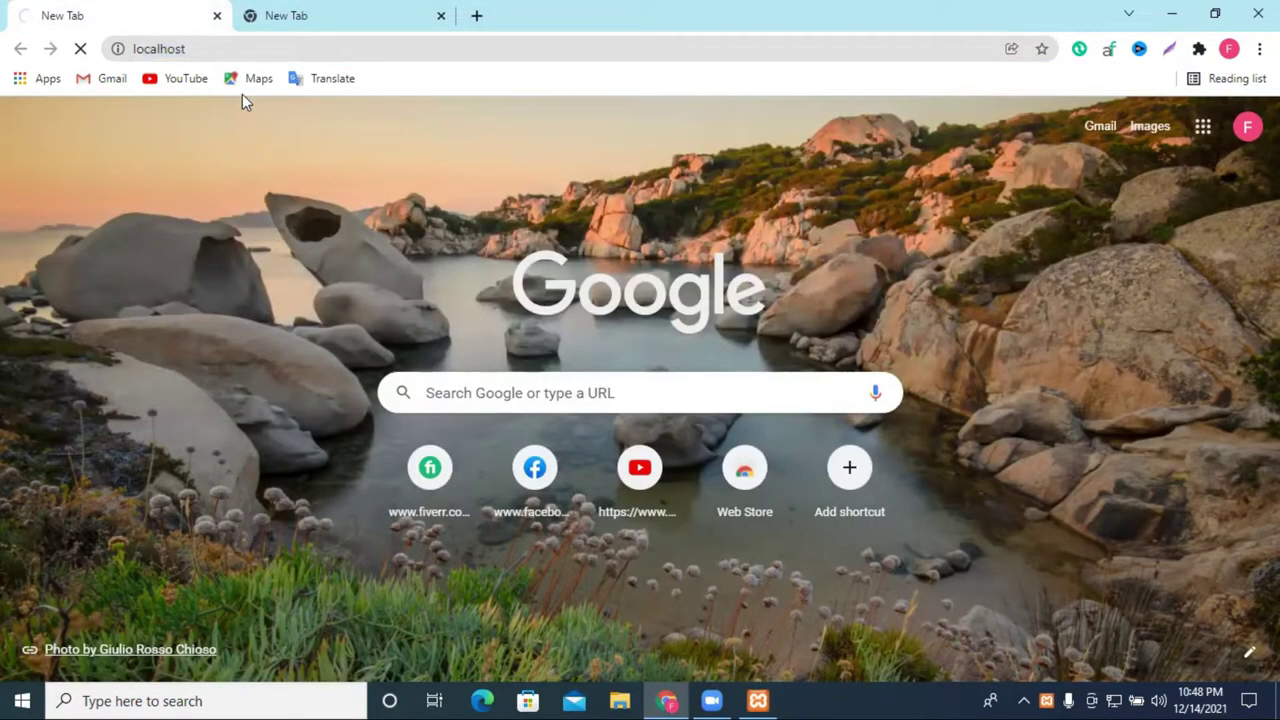
left_click(300, 14)
left_click(52, 8)
left_click(336, 8)
left_click(149, 9)
left_click(434, 9)
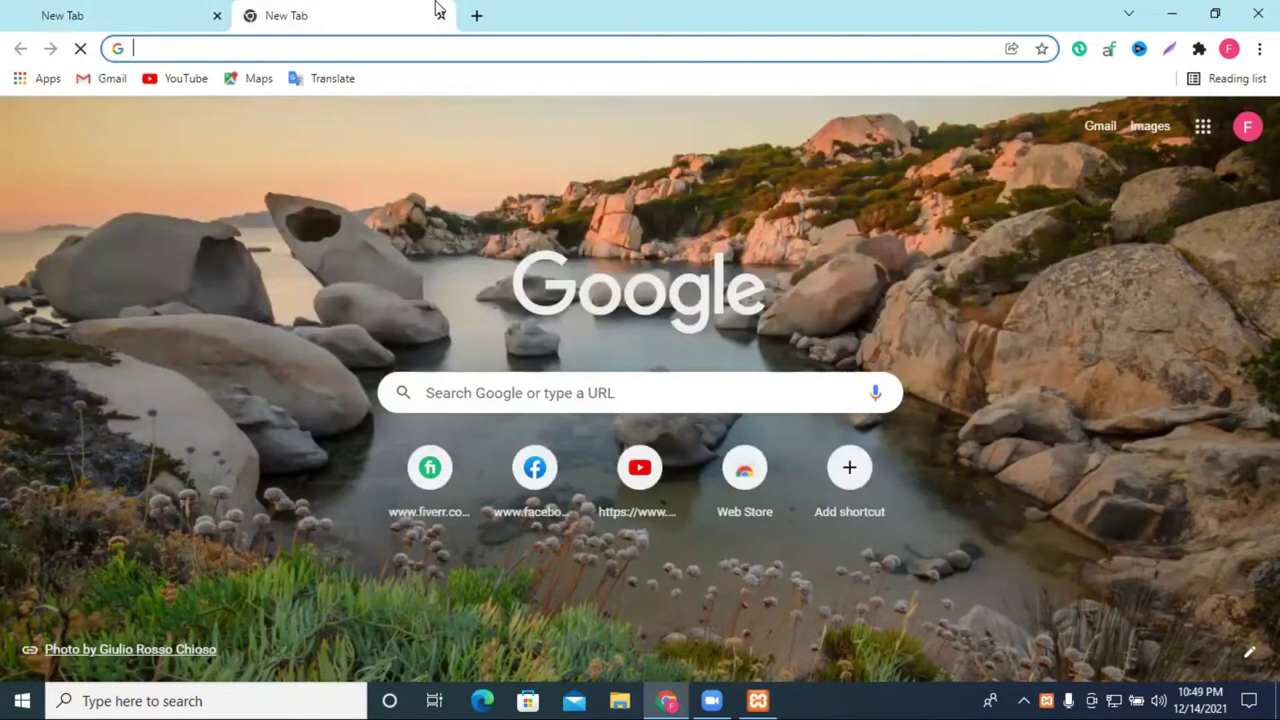
left_click(439, 15)
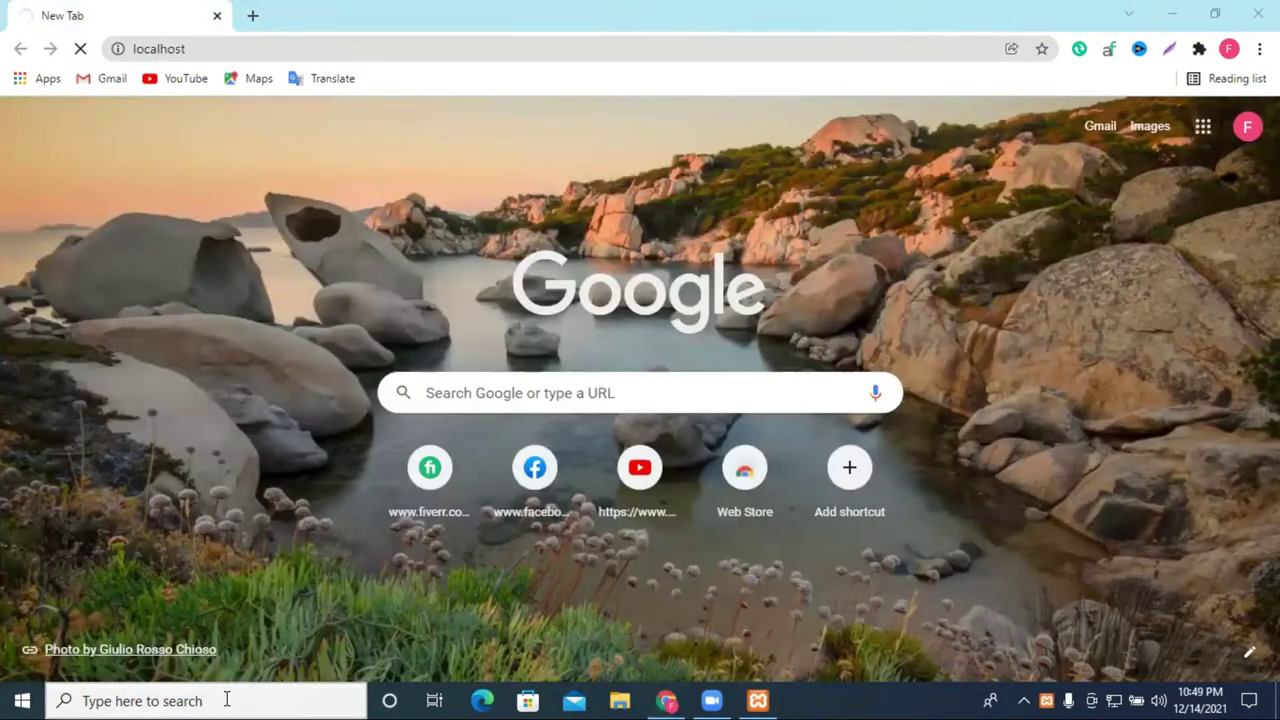
Step: Bring XAMPP forward, stop and restart Apache and MySQL, then close the Control Panel
left_click(482, 700)
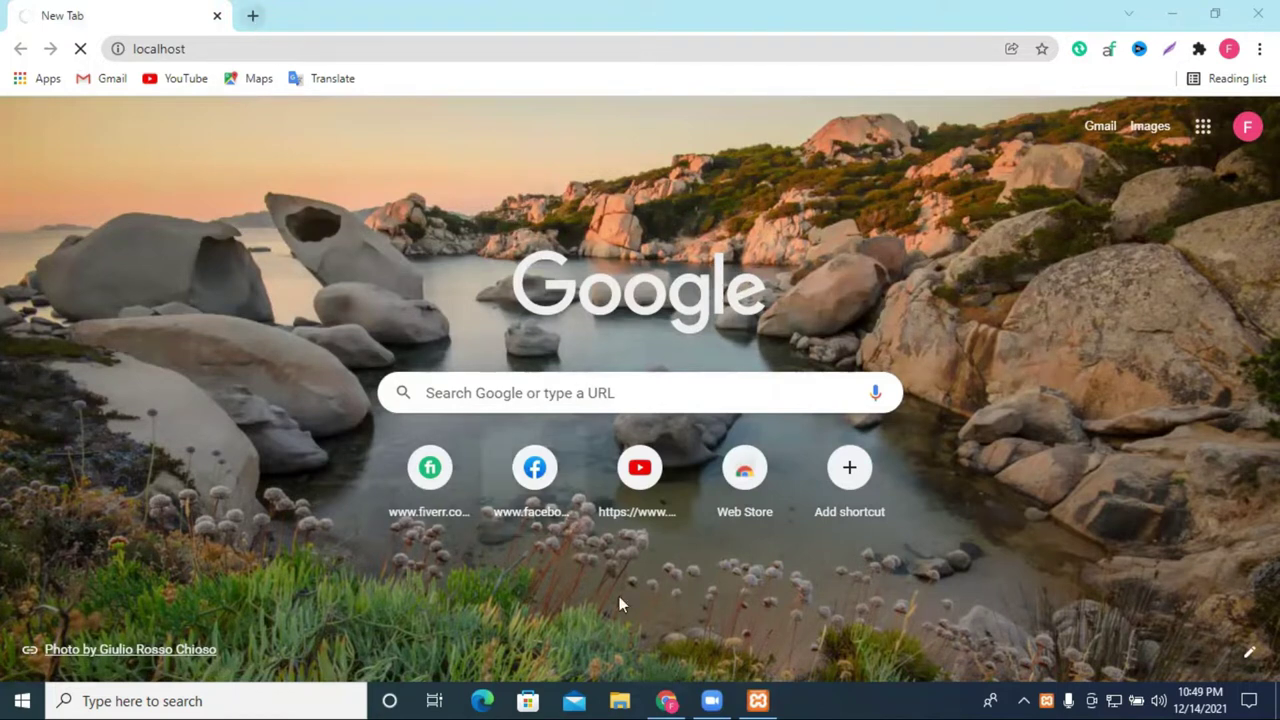
left_click(672, 700)
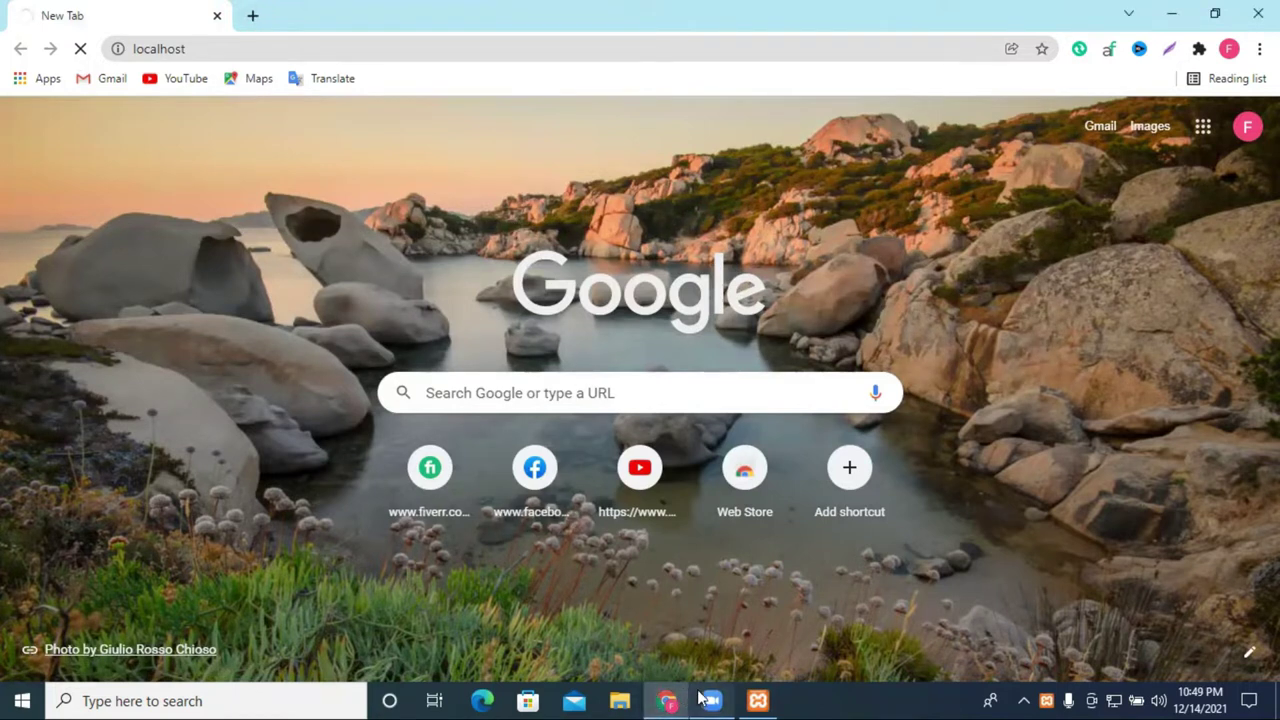
left_click(758, 700)
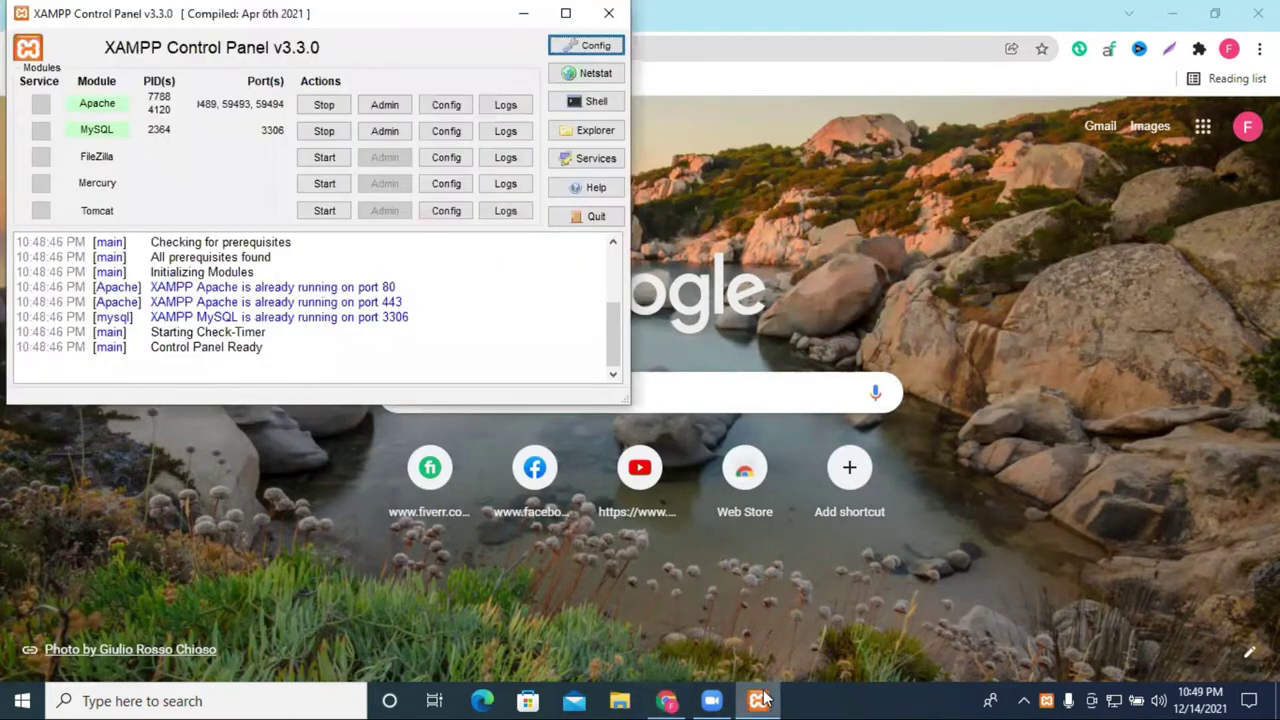
left_click(338, 106)
left_click(338, 106)
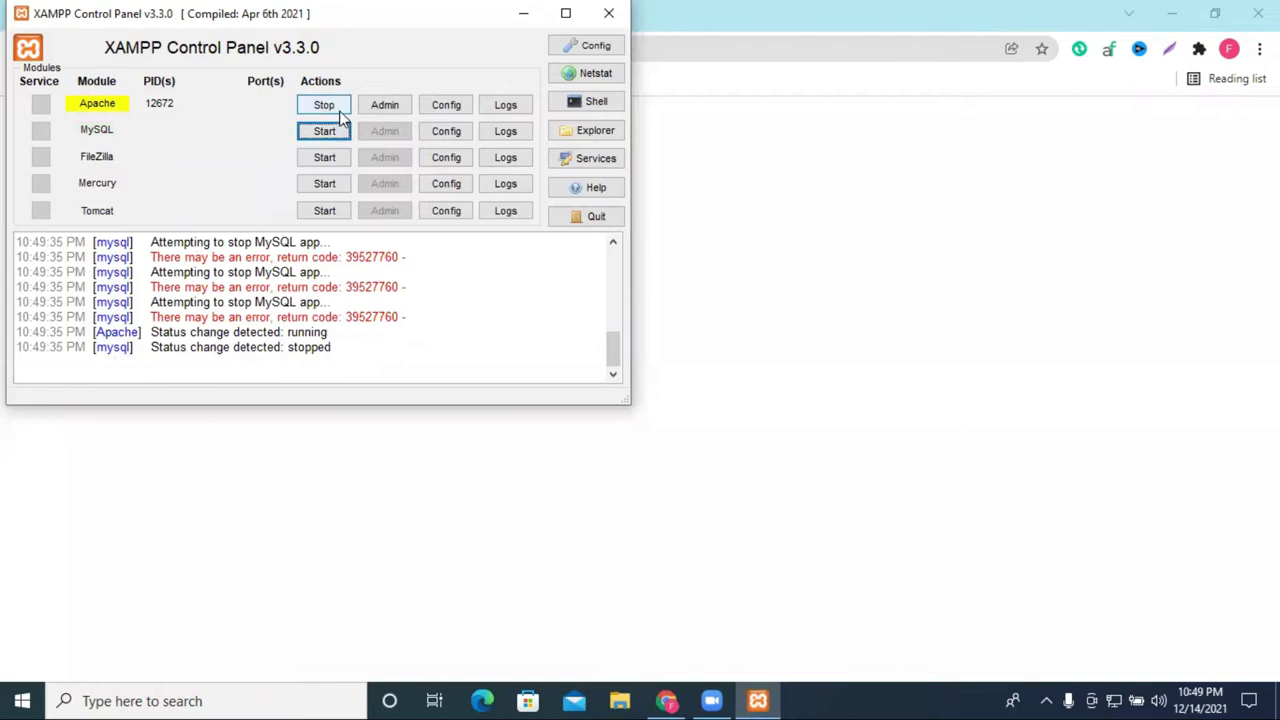
left_click(324, 108)
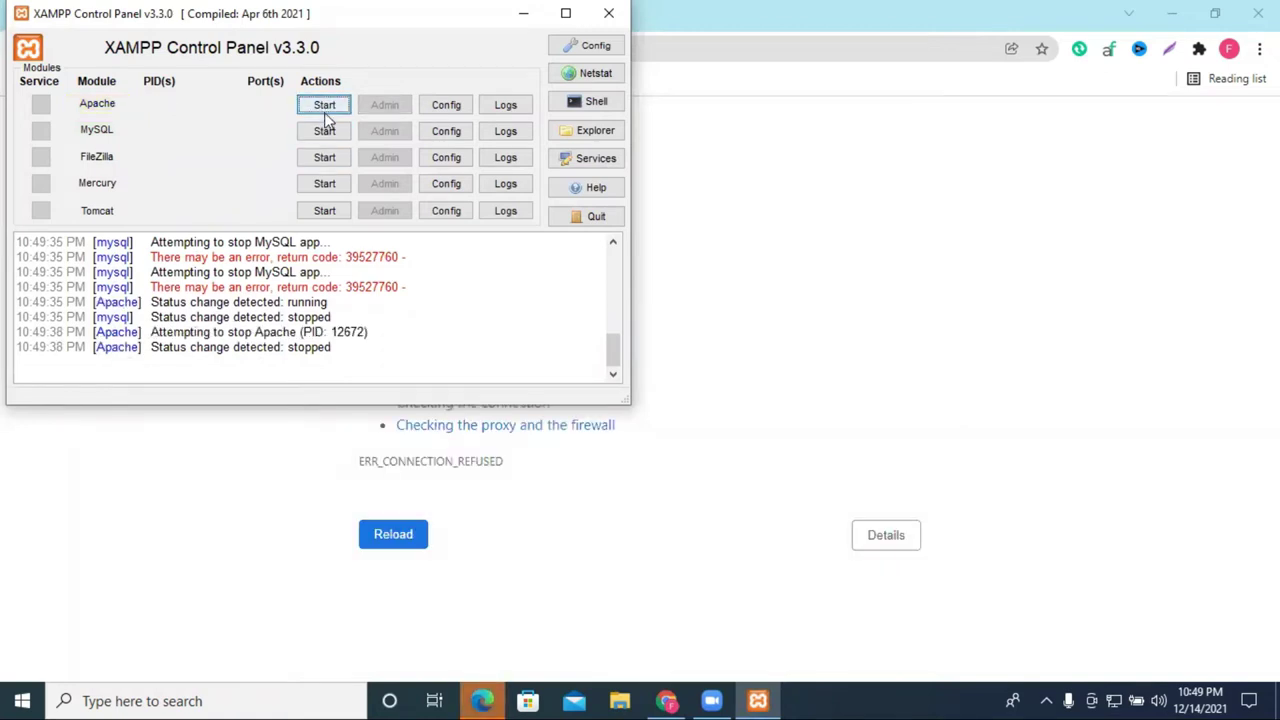
left_click(324, 112)
left_click(322, 132)
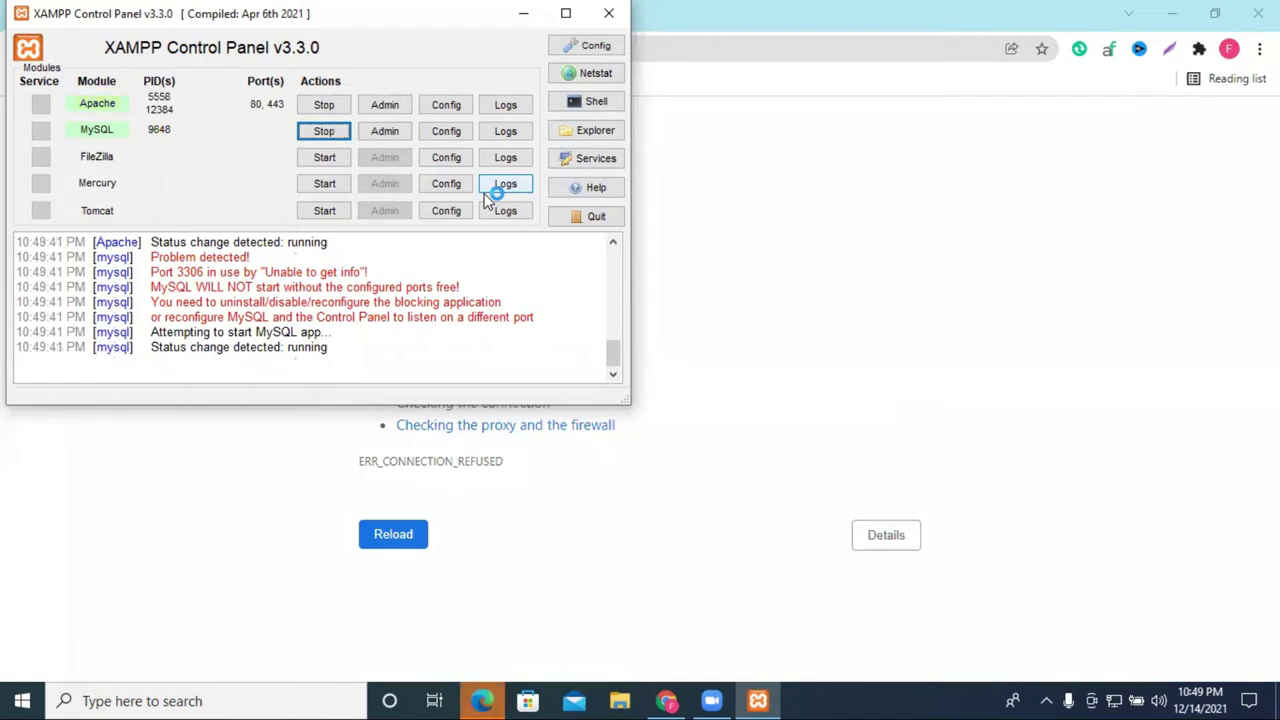
left_click(609, 13)
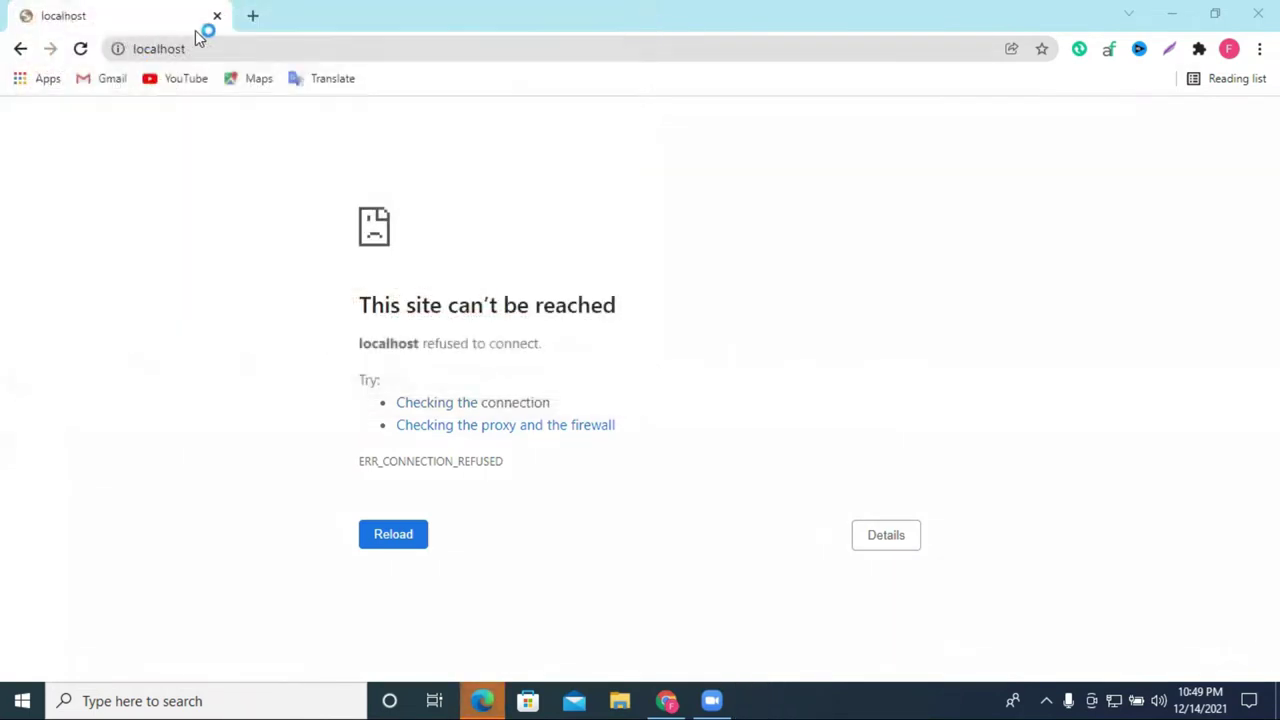
Step: Reload localhost so the WordPress site loads instead of the connection error
left_click(200, 45)
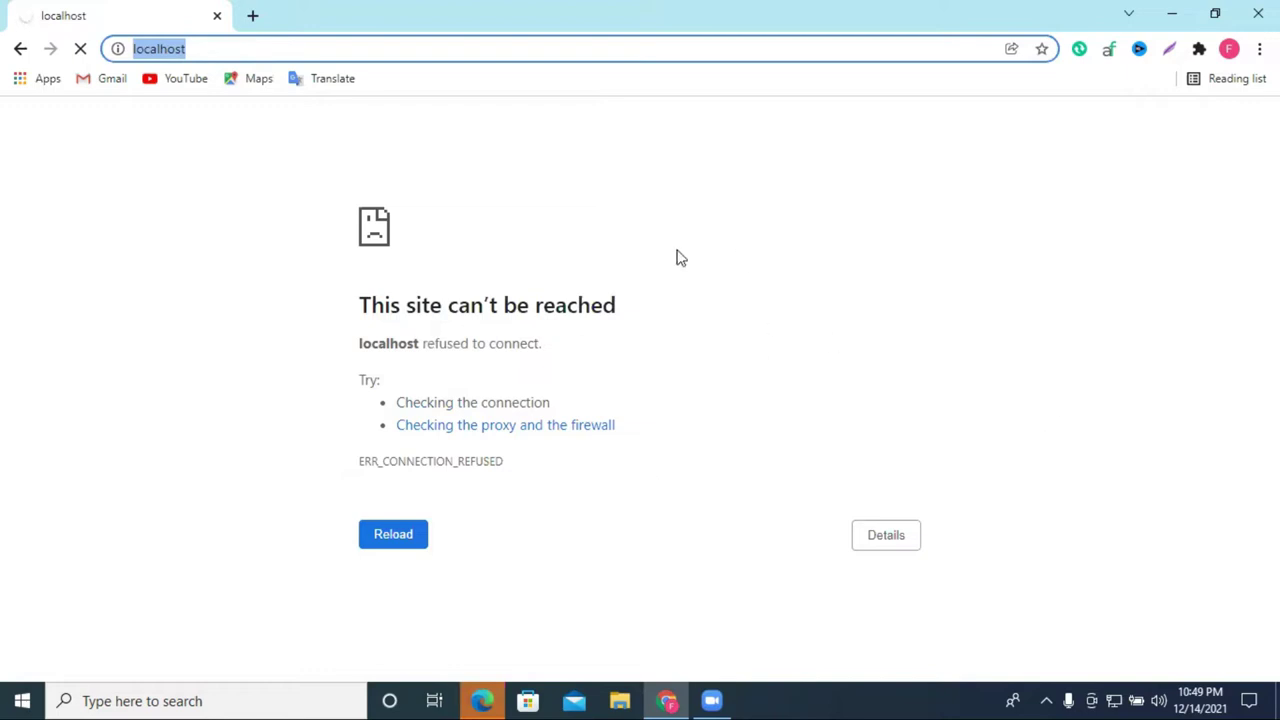
left_click(502, 700)
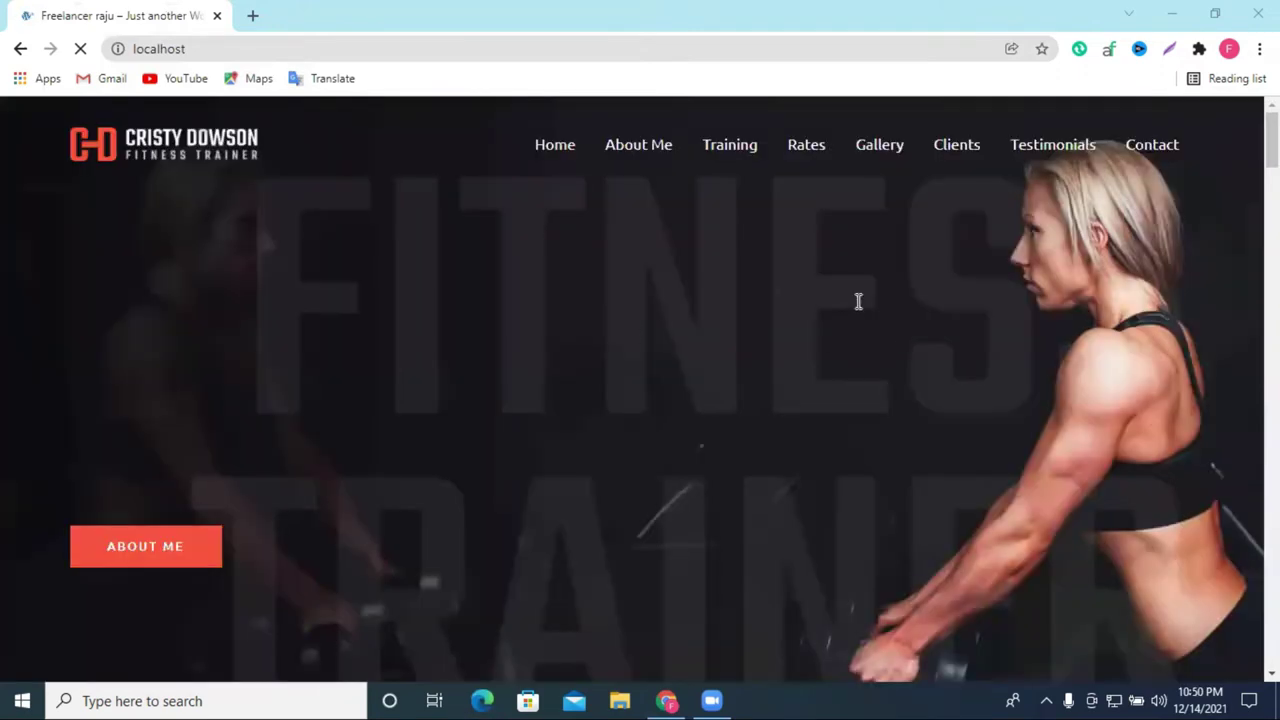
scroll(853, 349, "up", 4)
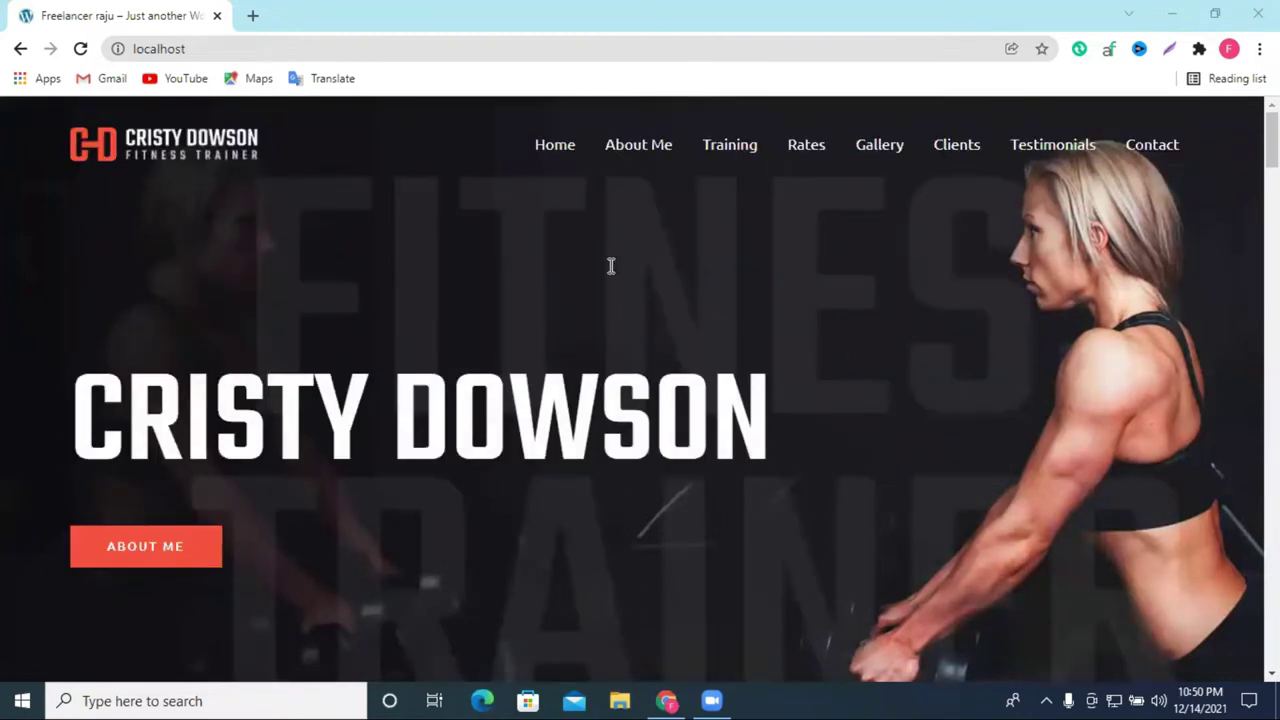
scroll(603, 360, "down", 10)
scroll(922, 314, "up", 5)
scroll(922, 314, "up", 5)
Step: Reload the Cristy Dowson homepage and scroll through its sections back to the top
left_click(80, 48)
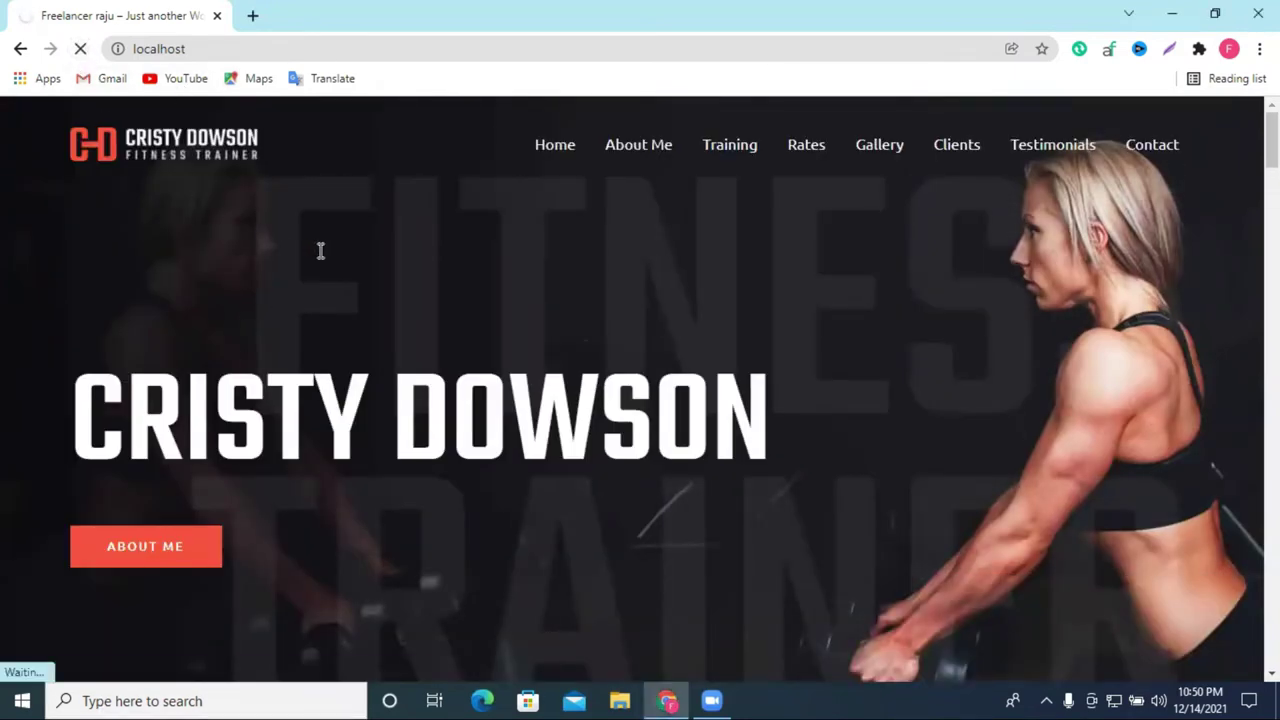
scroll(357, 270, "down", 5)
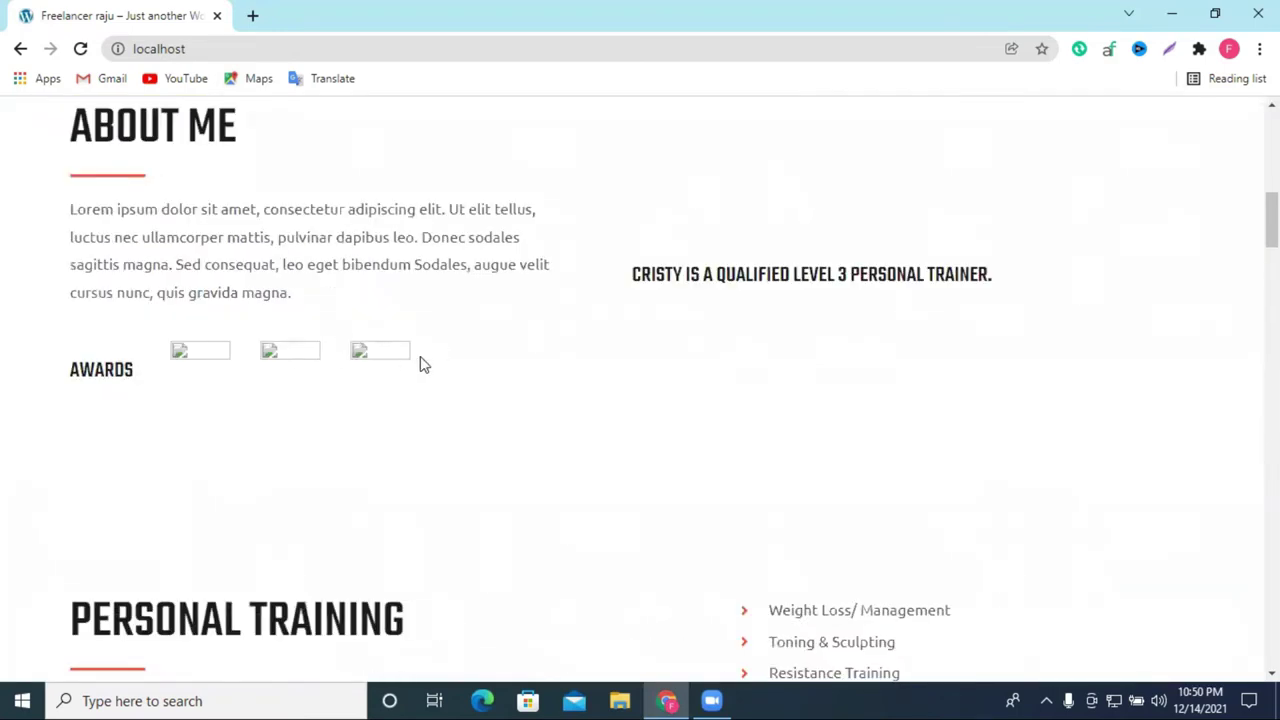
scroll(374, 360, "down", 10)
scroll(699, 355, "down", 15)
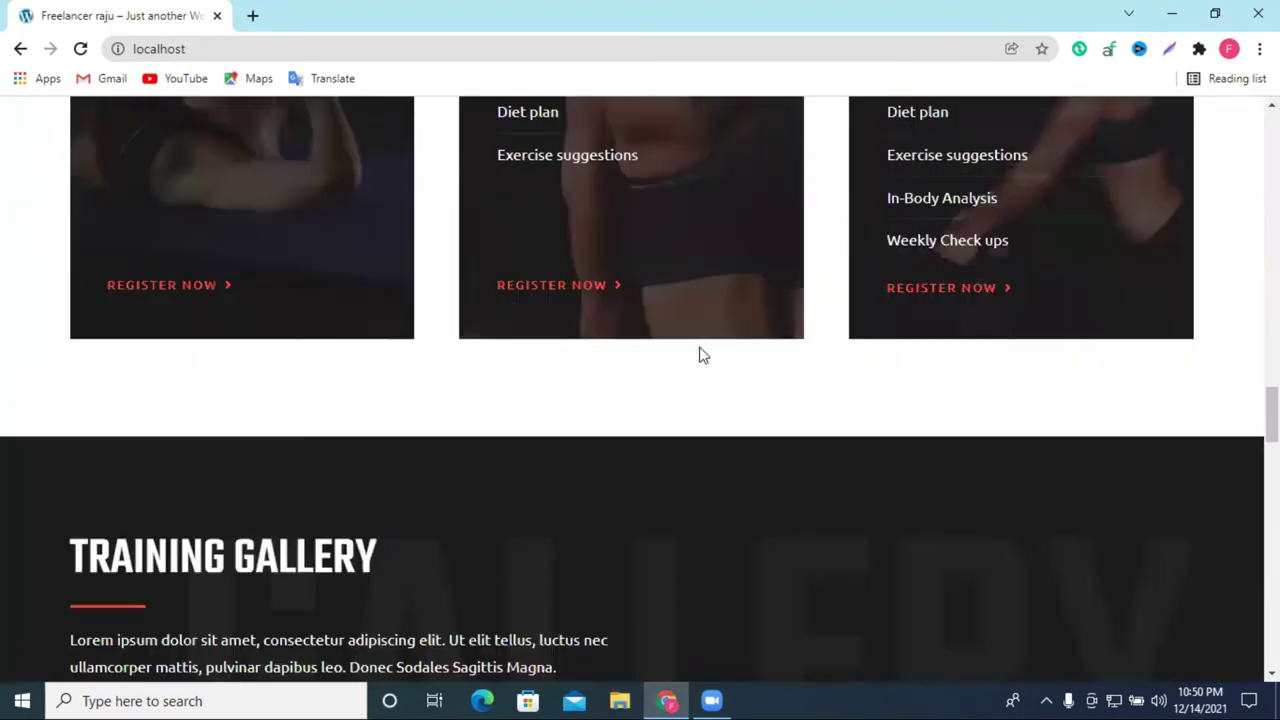
scroll(669, 372, "up", 5)
scroll(669, 372, "up", 20)
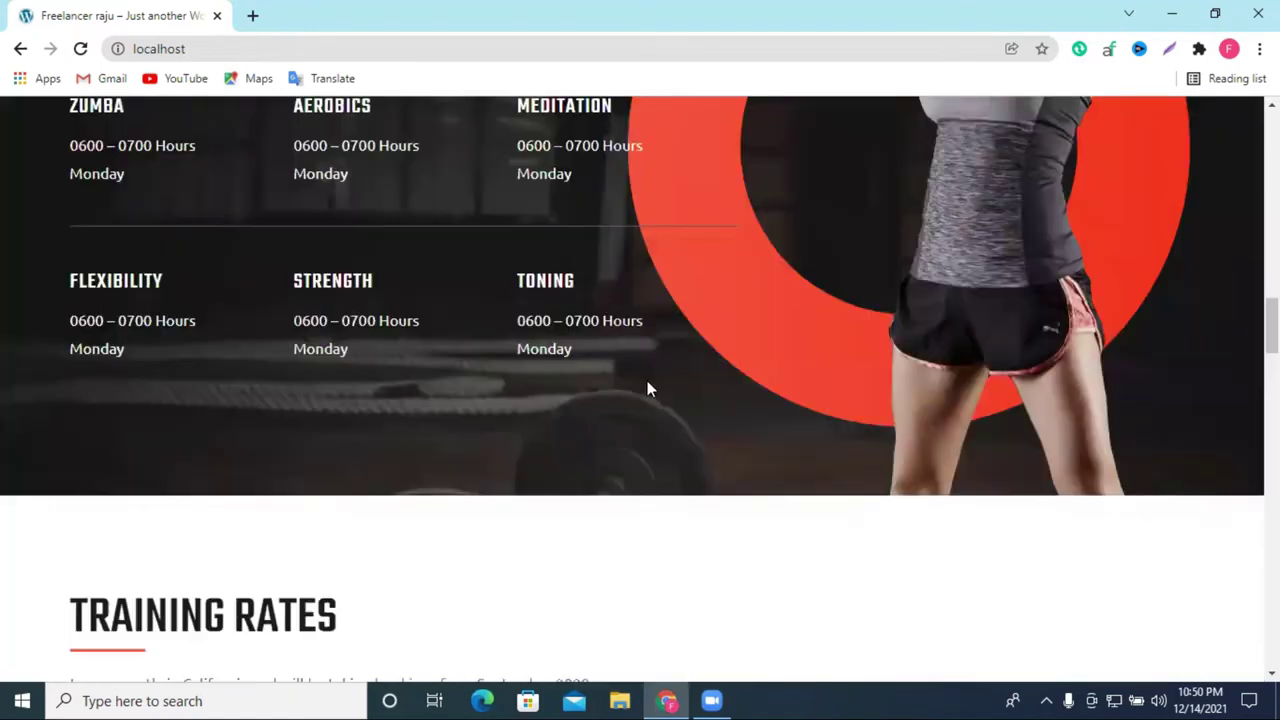
scroll(429, 402, "up", 1)
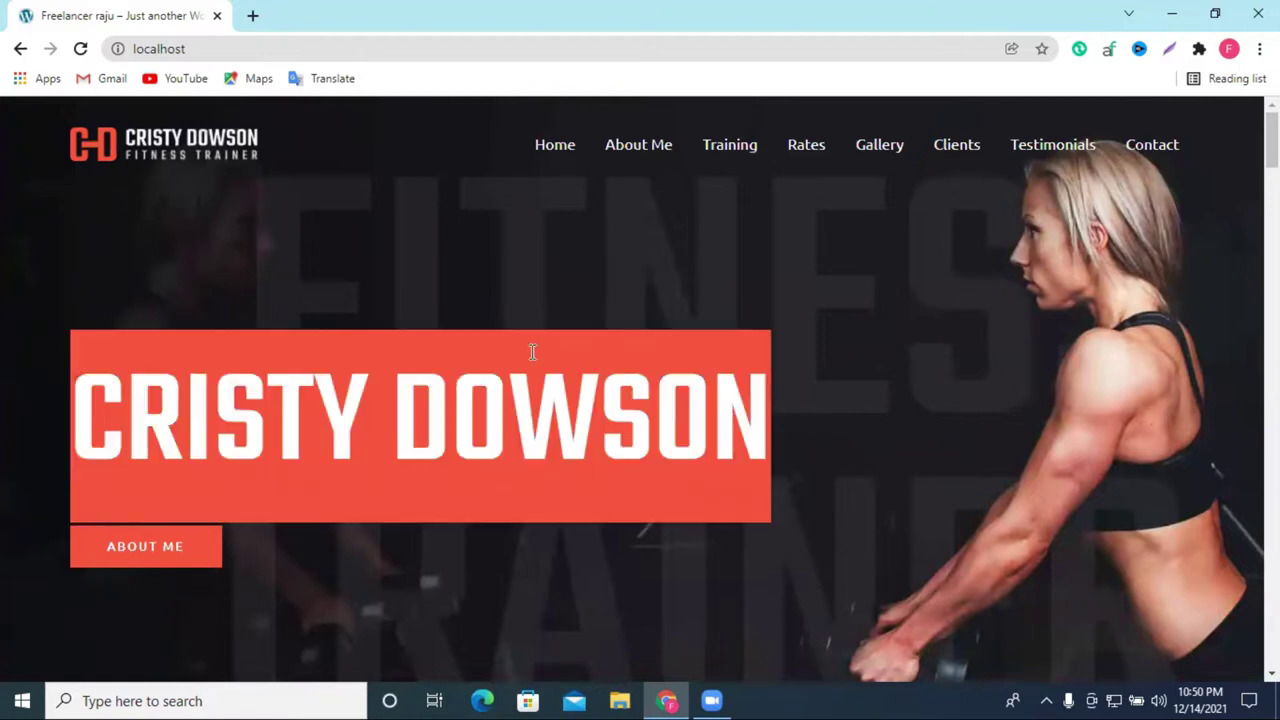
Step: Go to localhost/wp-admin and log in with the saved administrator credentials
left_click(230, 49)
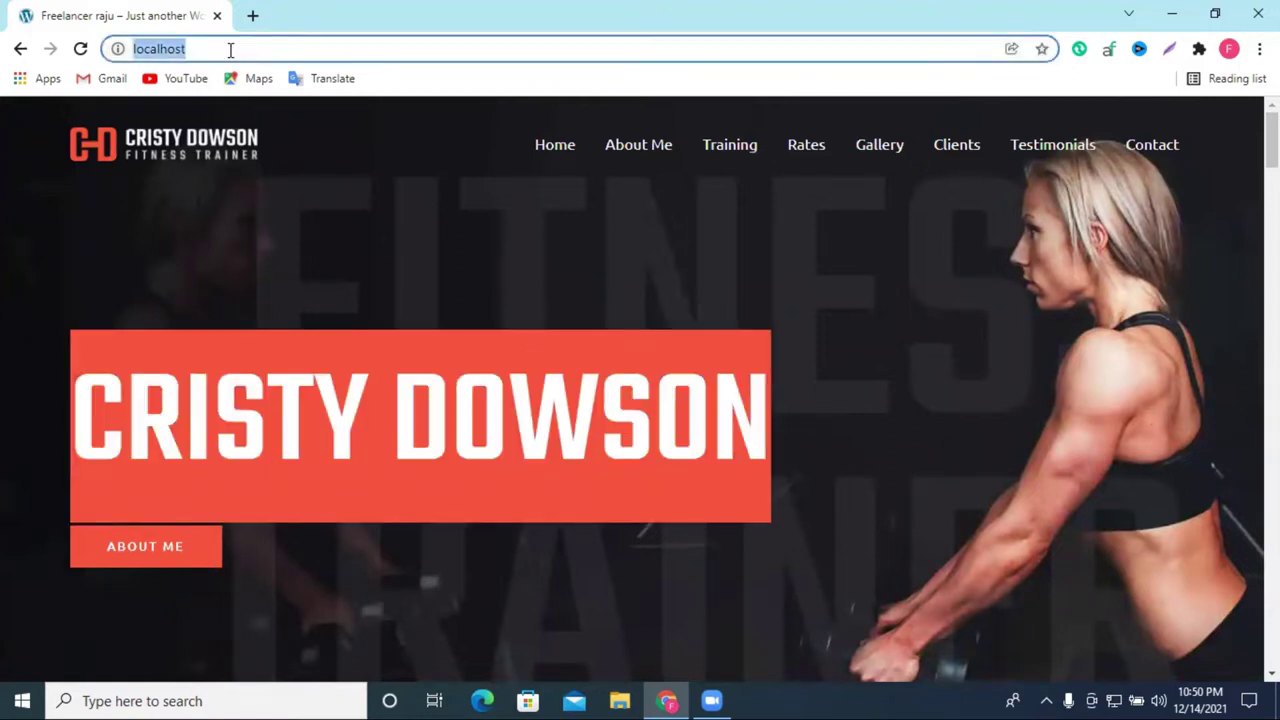
left_click(230, 49)
type("/")
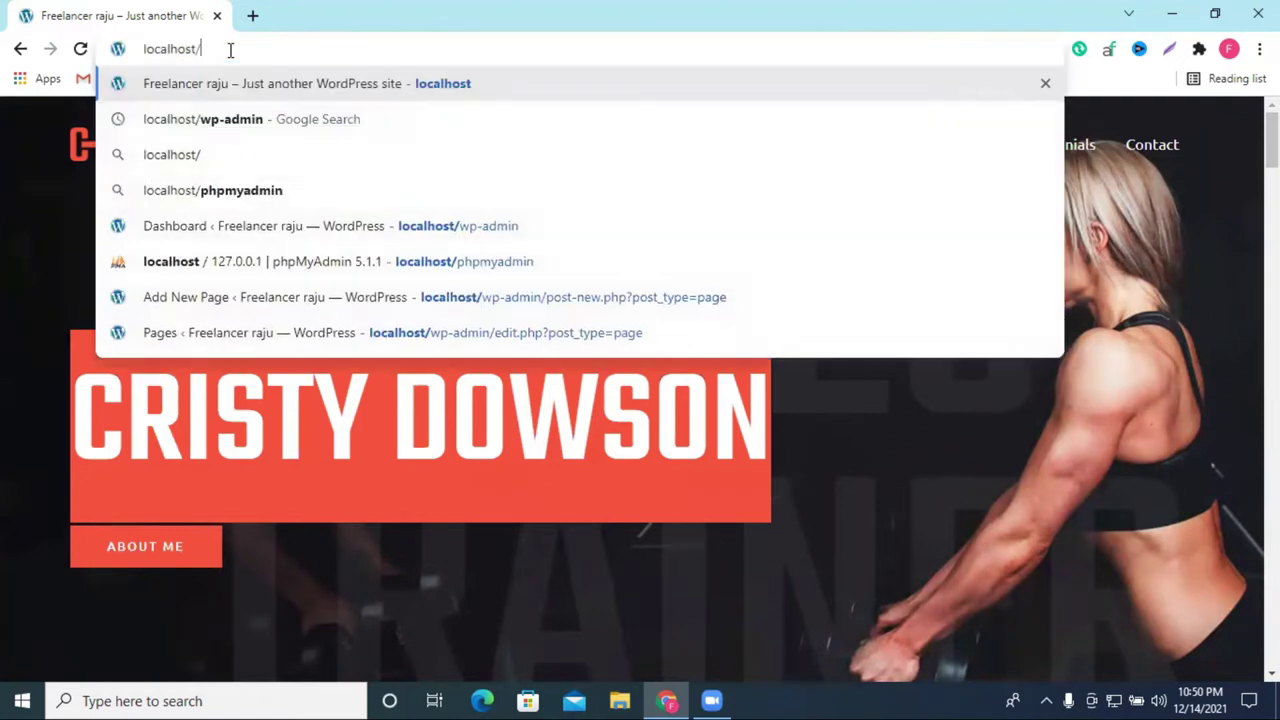
left_click(440, 237)
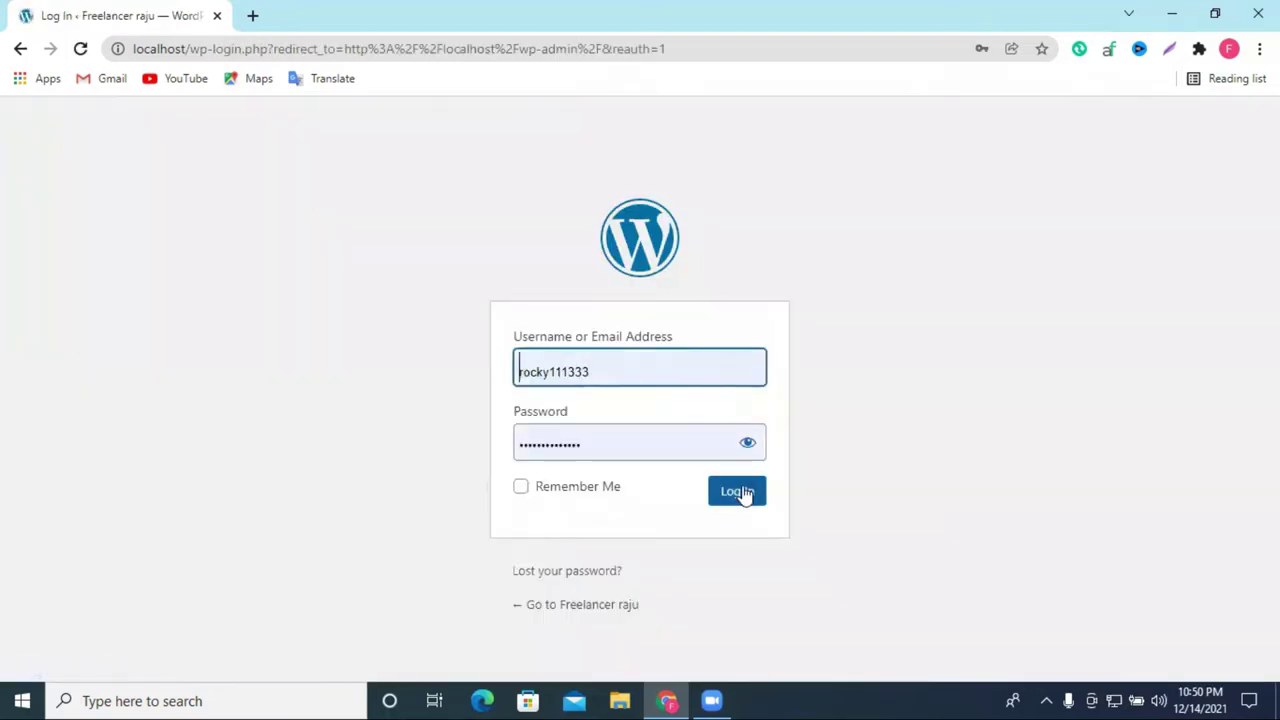
left_click(740, 492)
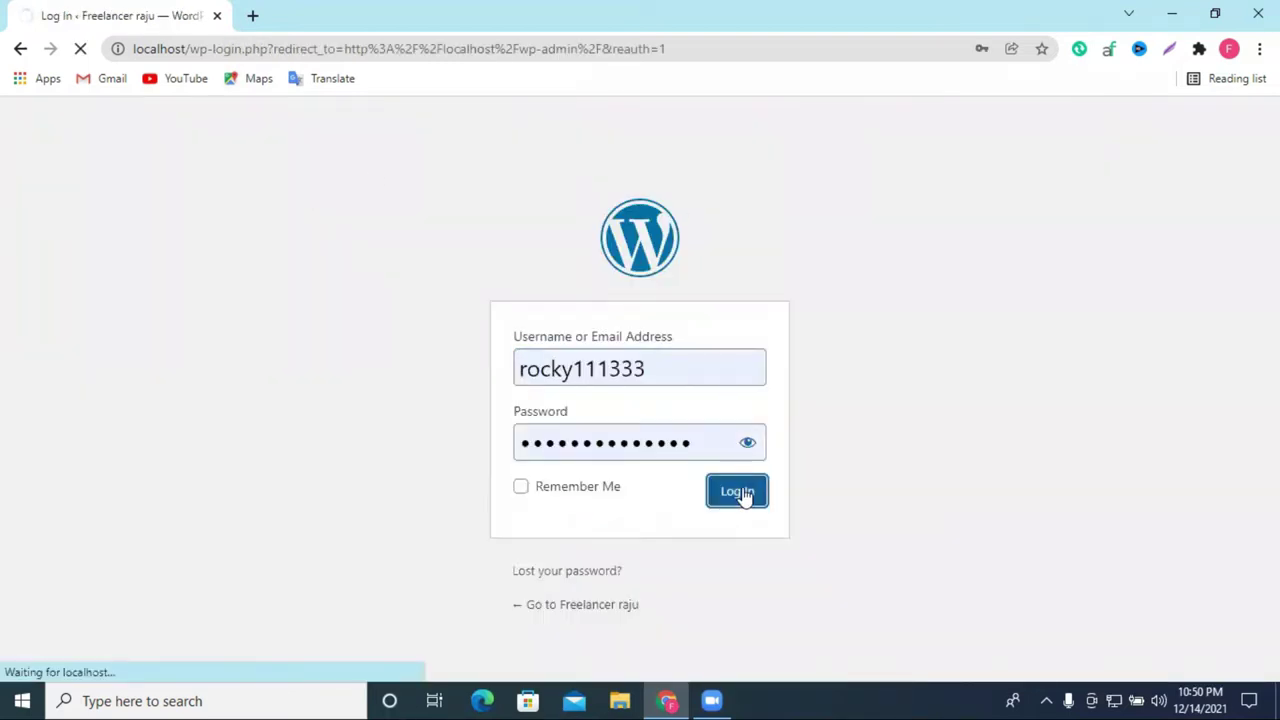
left_click(612, 460)
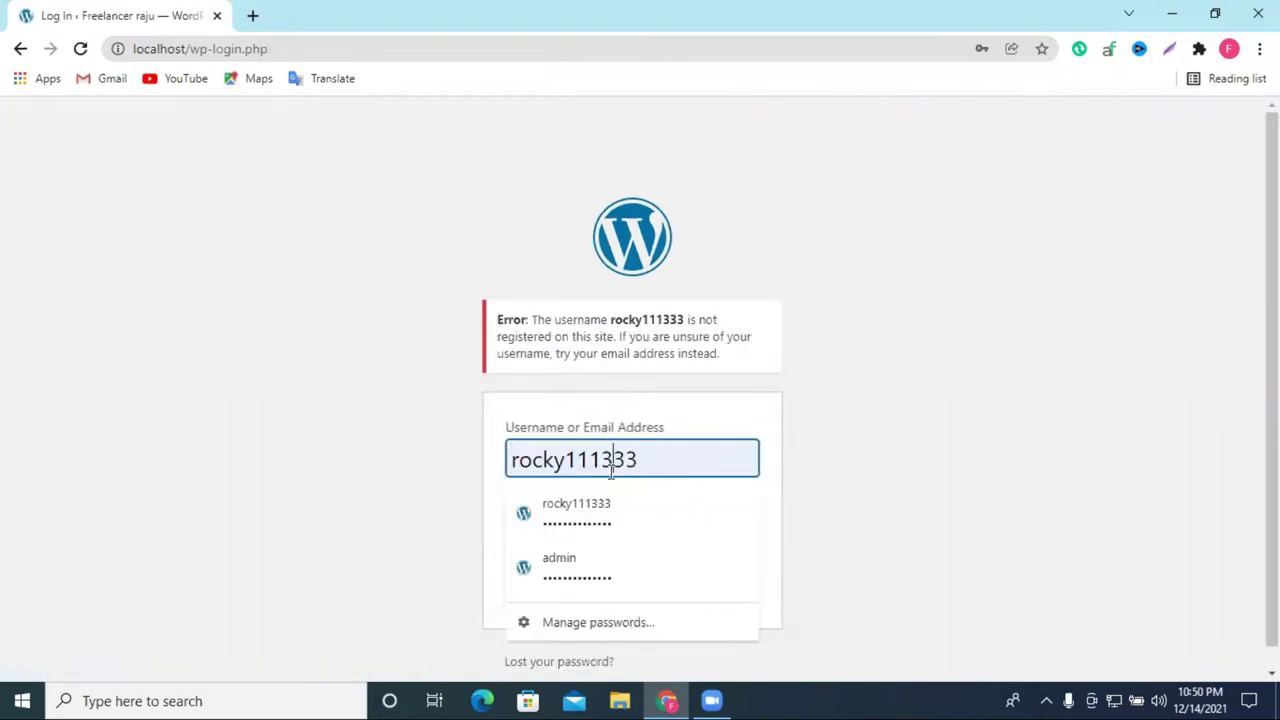
left_click(594, 572)
left_click(731, 590)
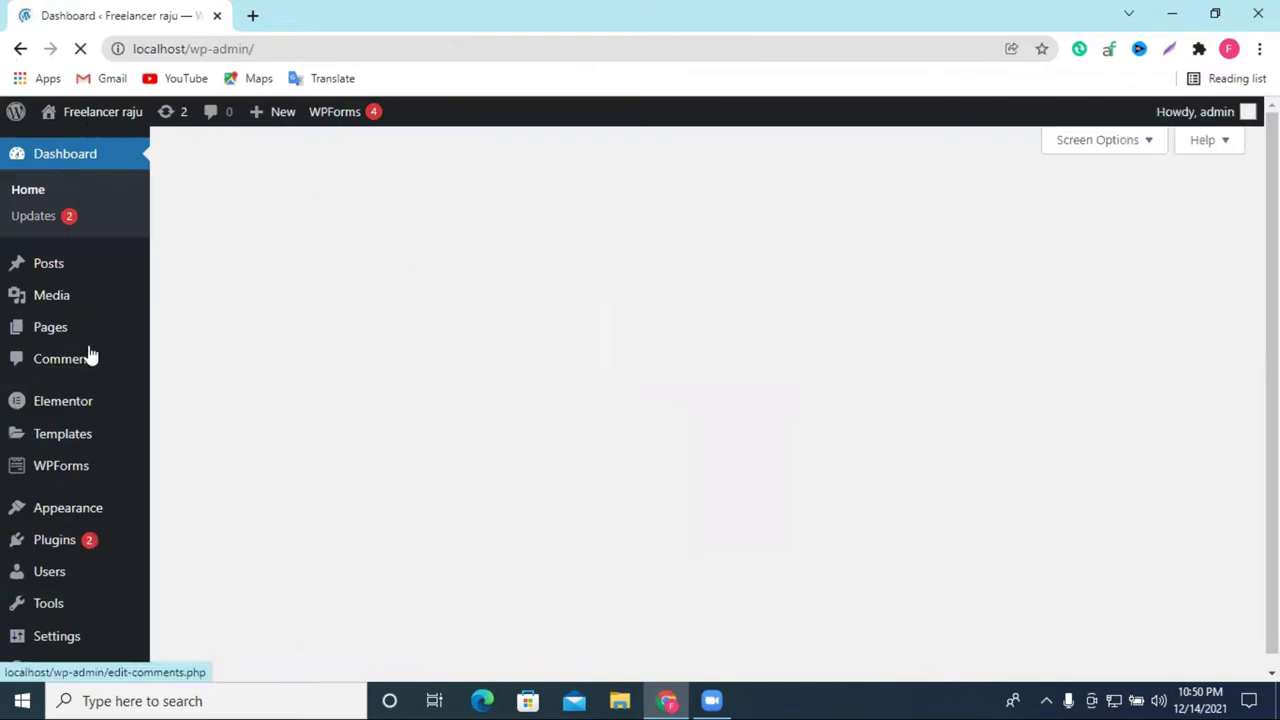
Step: Open the live site from the admin bar's site name in a new tab
scroll(108, 186, "down", 3)
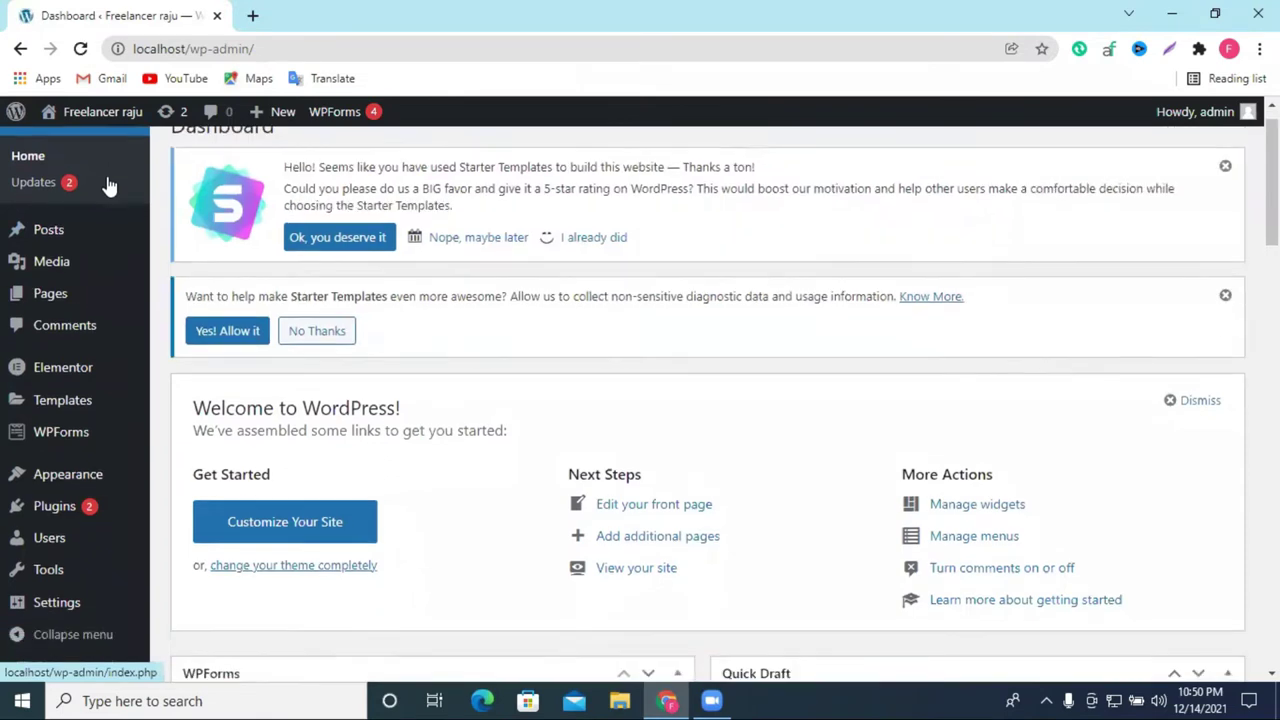
scroll(108, 186, "up", 5)
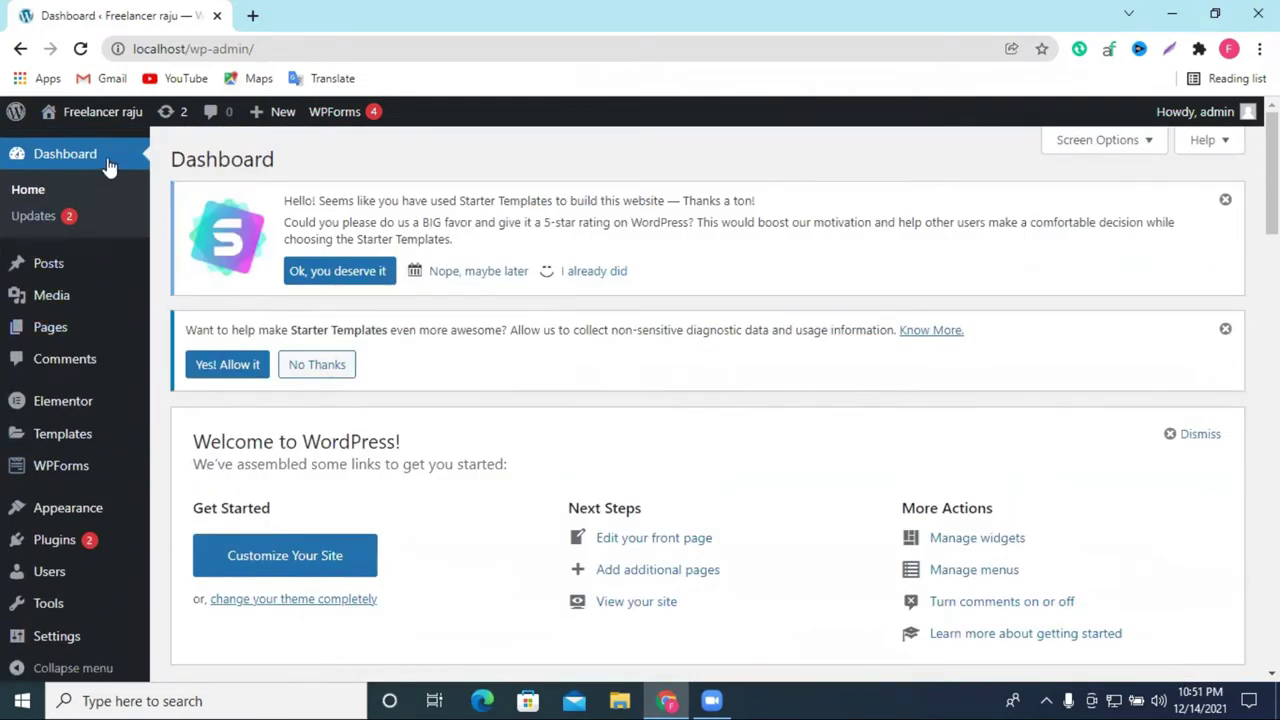
mouse_move(80, 118)
right_click(86, 147)
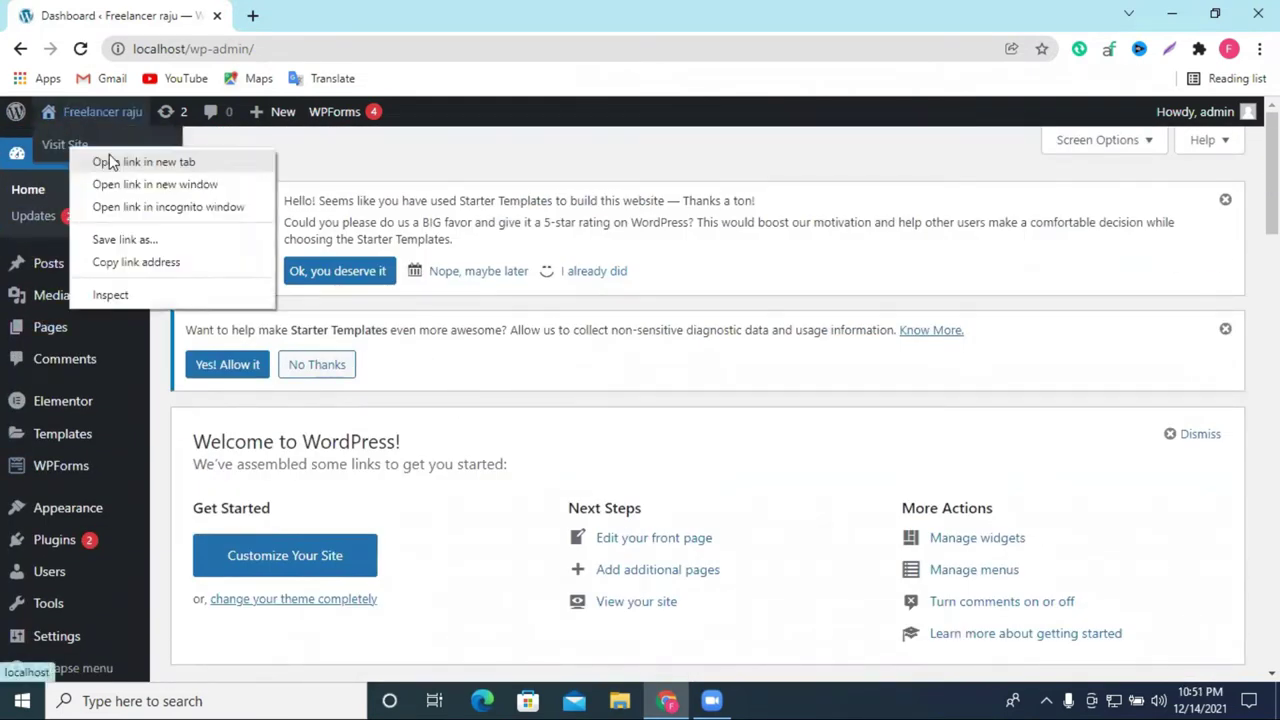
left_click(100, 162)
left_click(280, 15)
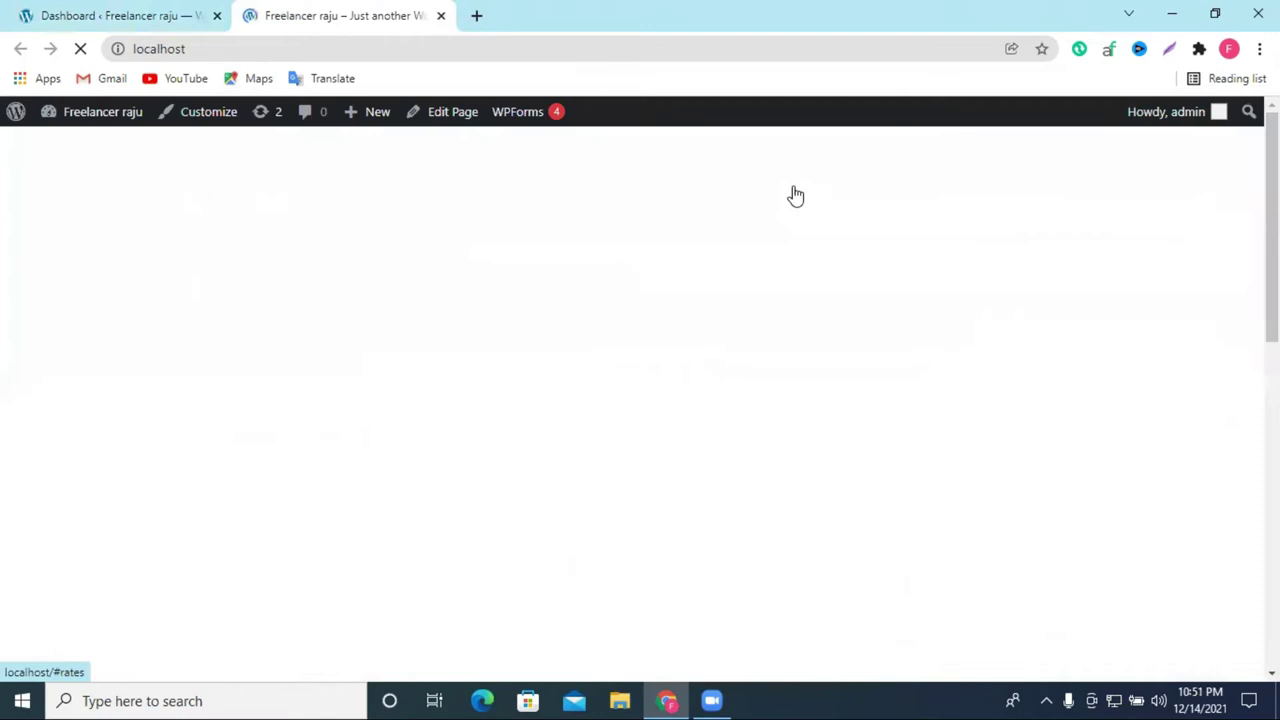
Step: Scroll through the live Cristy Dowson homepage sections and back to the top
scroll(1010, 240, "down", 20)
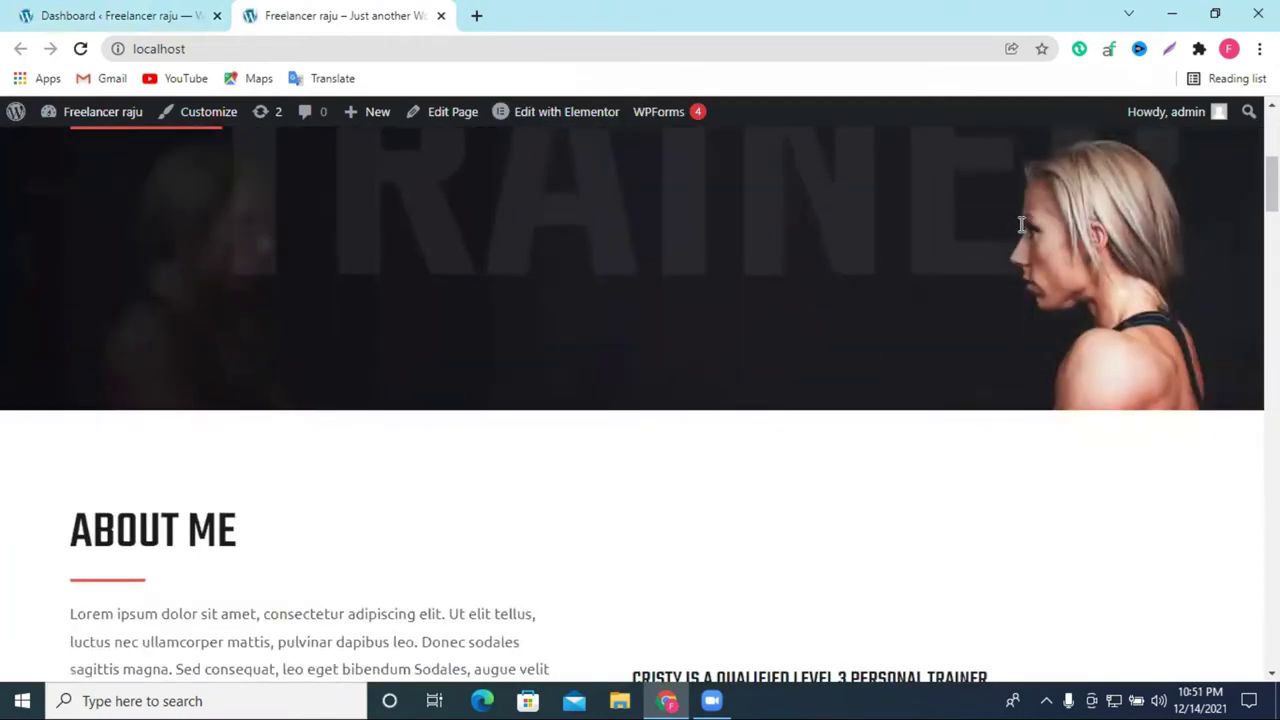
scroll(1023, 234, "down", 20)
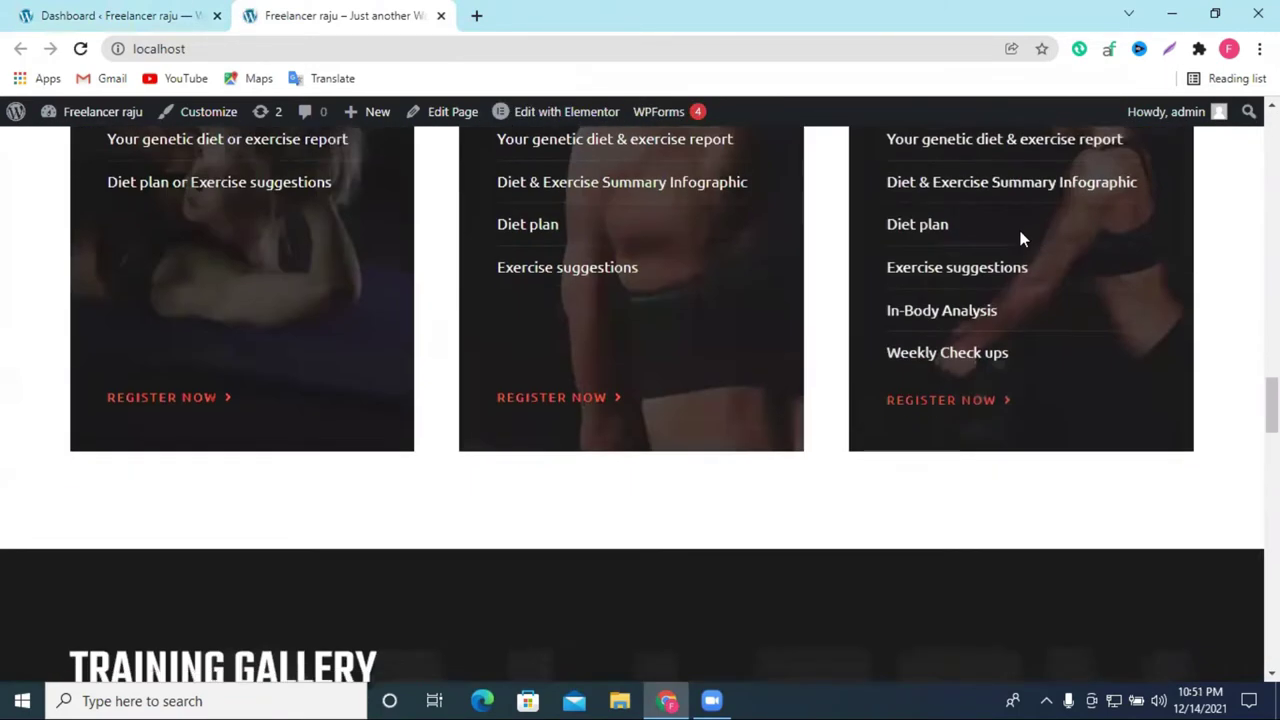
scroll(1023, 234, "down", 5)
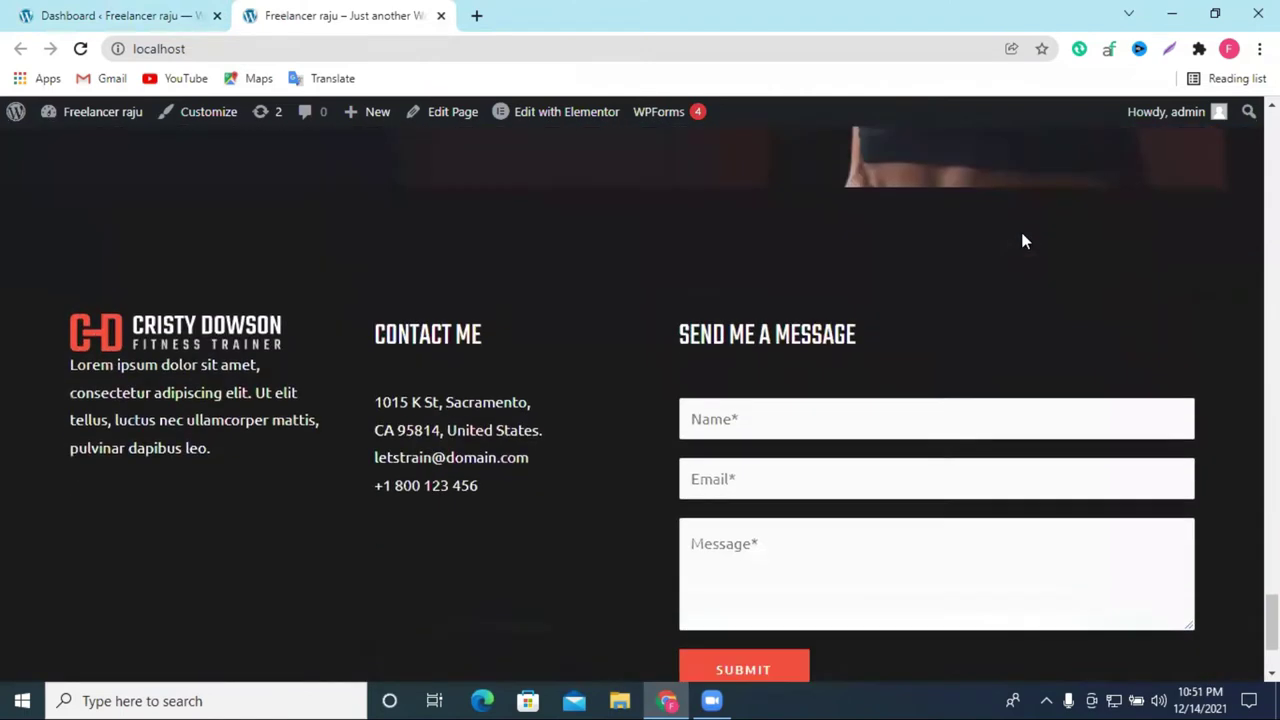
scroll(1020, 235, "up", 8)
scroll(1010, 232, "down", 9)
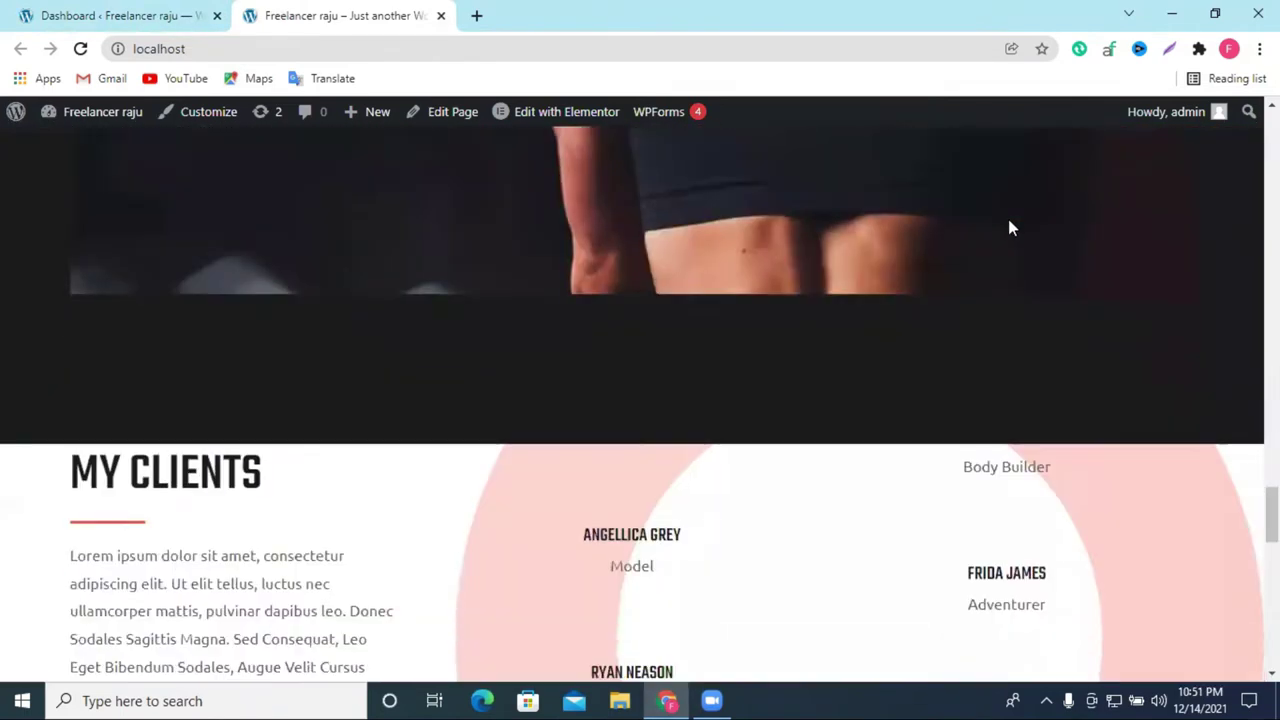
scroll(414, 318, "up", 4)
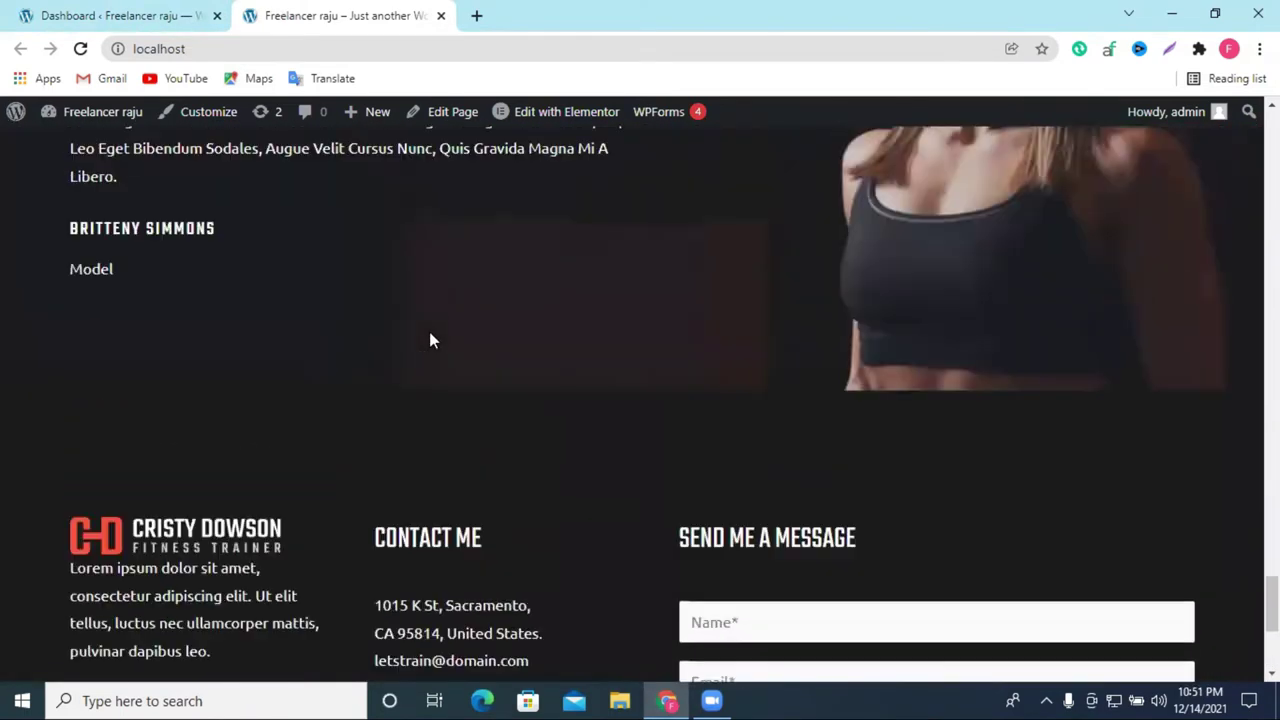
scroll(429, 331, "down", 3)
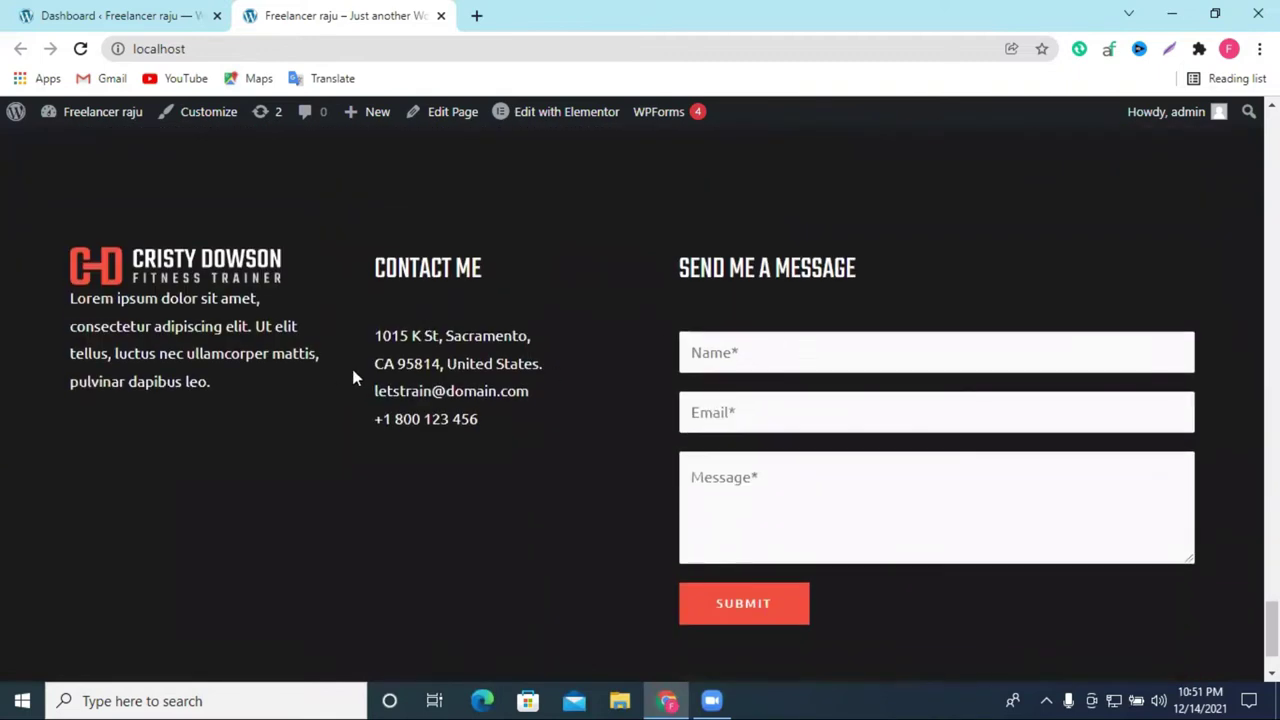
scroll(374, 371, "up", 8)
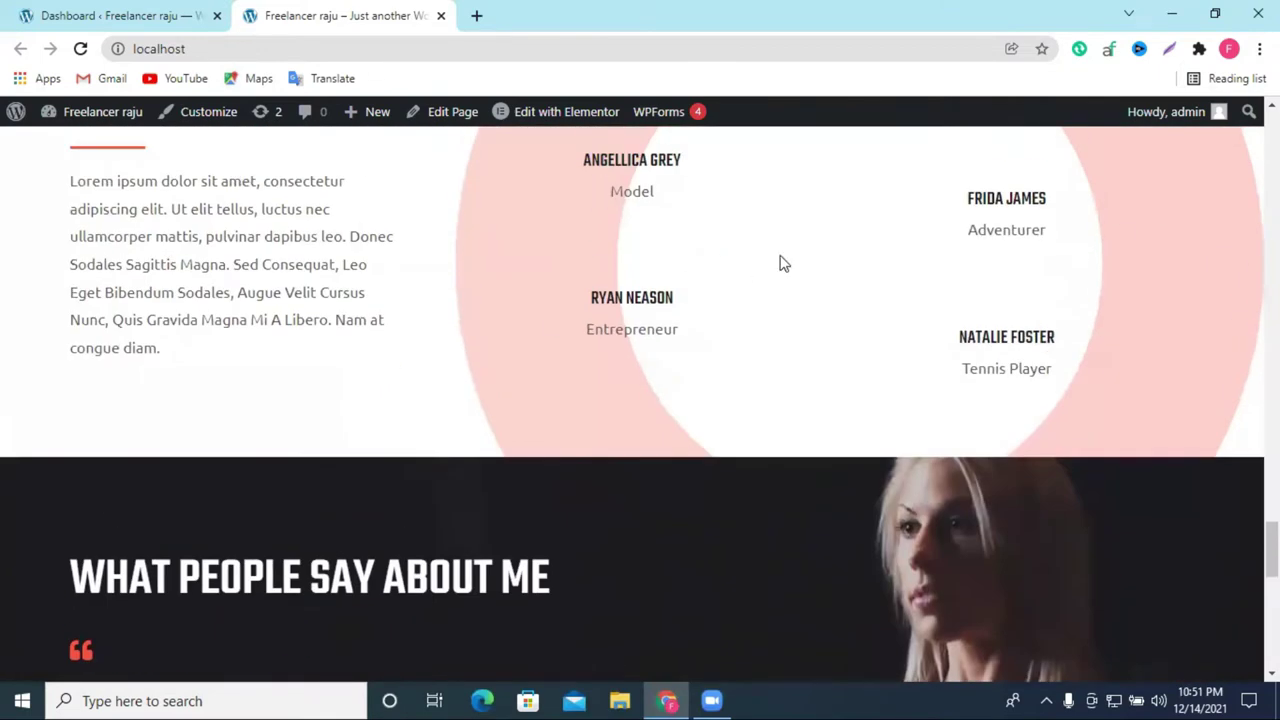
scroll(783, 263, "up", 12)
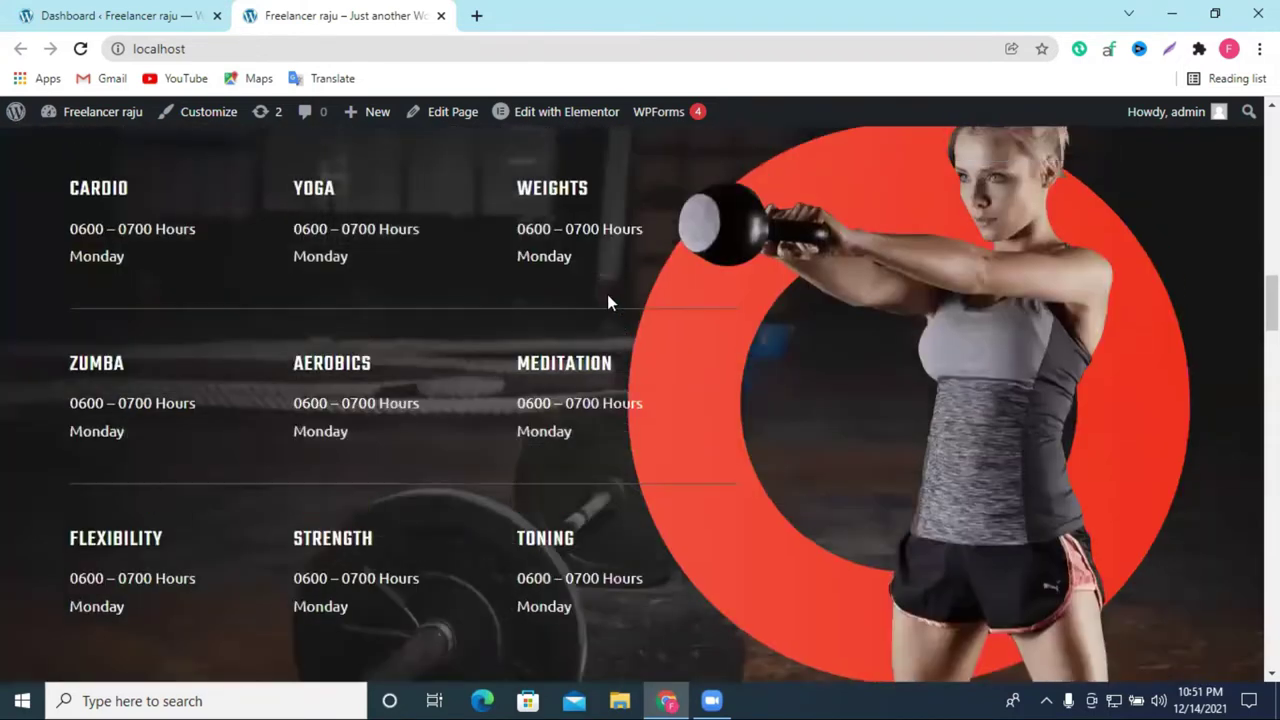
scroll(607, 294, "up", 5)
Step: Return to the admin Dashboard tab and scroll down through it
left_click(160, 8)
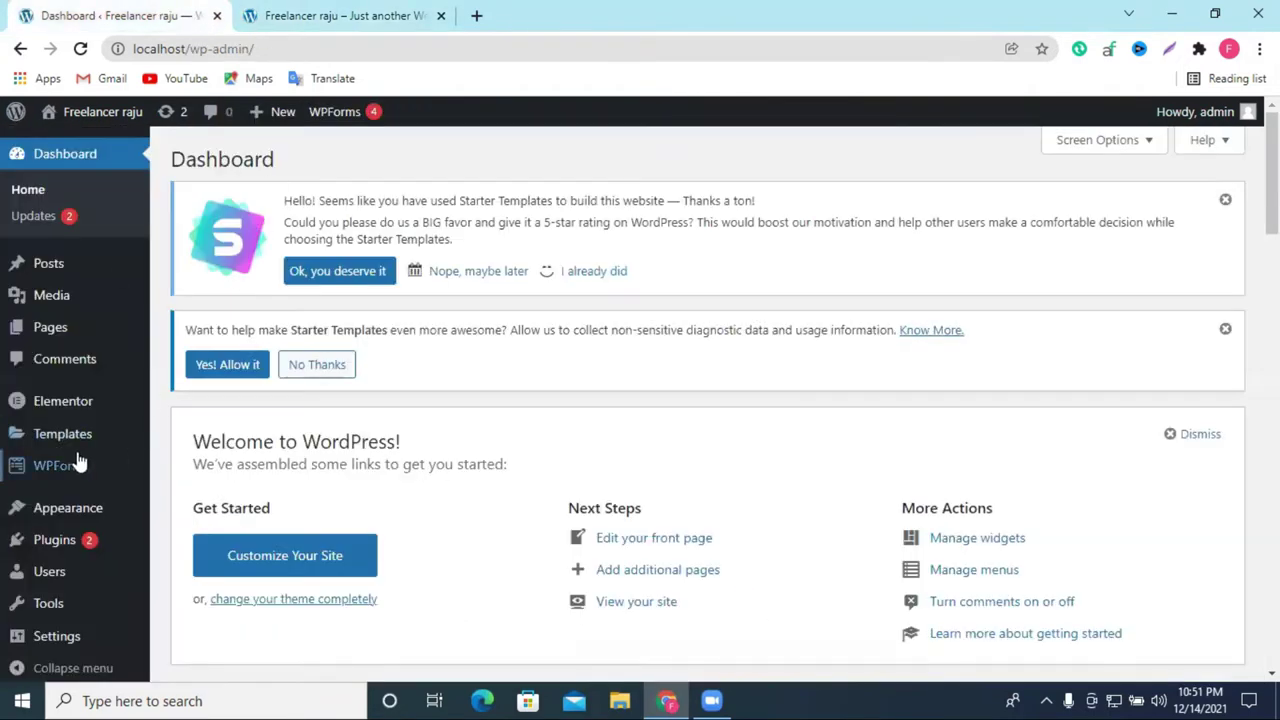
scroll(200, 318, "down", 1)
mouse_move(137, 322)
scroll(300, 200, "down", 1)
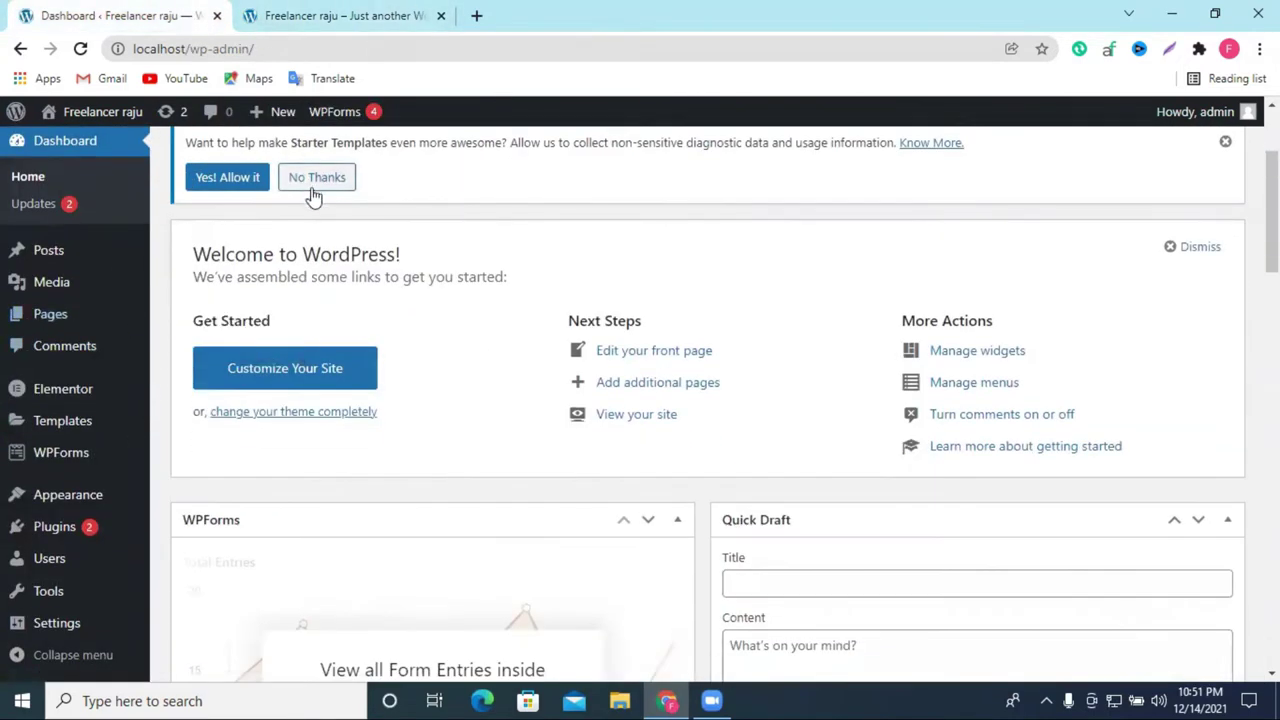
scroll(420, 225, "down", 2)
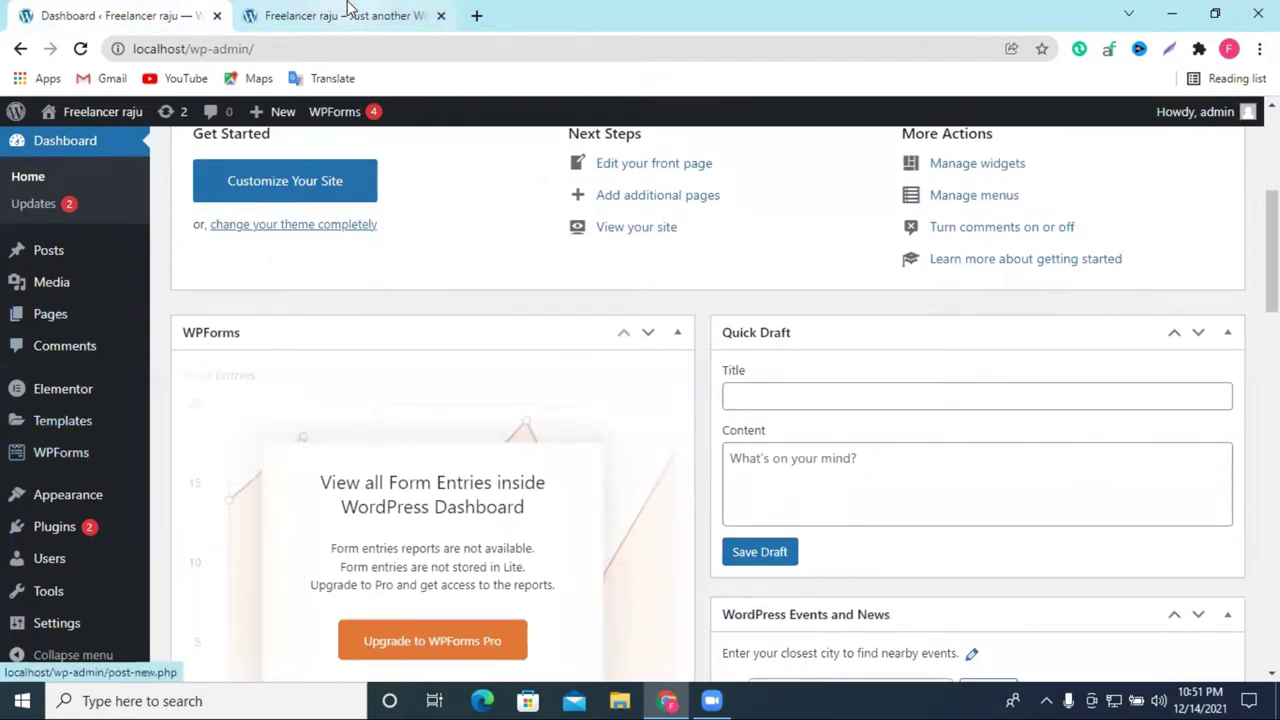
Step: Review the live homepage once more, then go back to the Dashboard tab
left_click(343, 14)
scroll(360, 187, "up", 1)
scroll(528, 260, "up", 10)
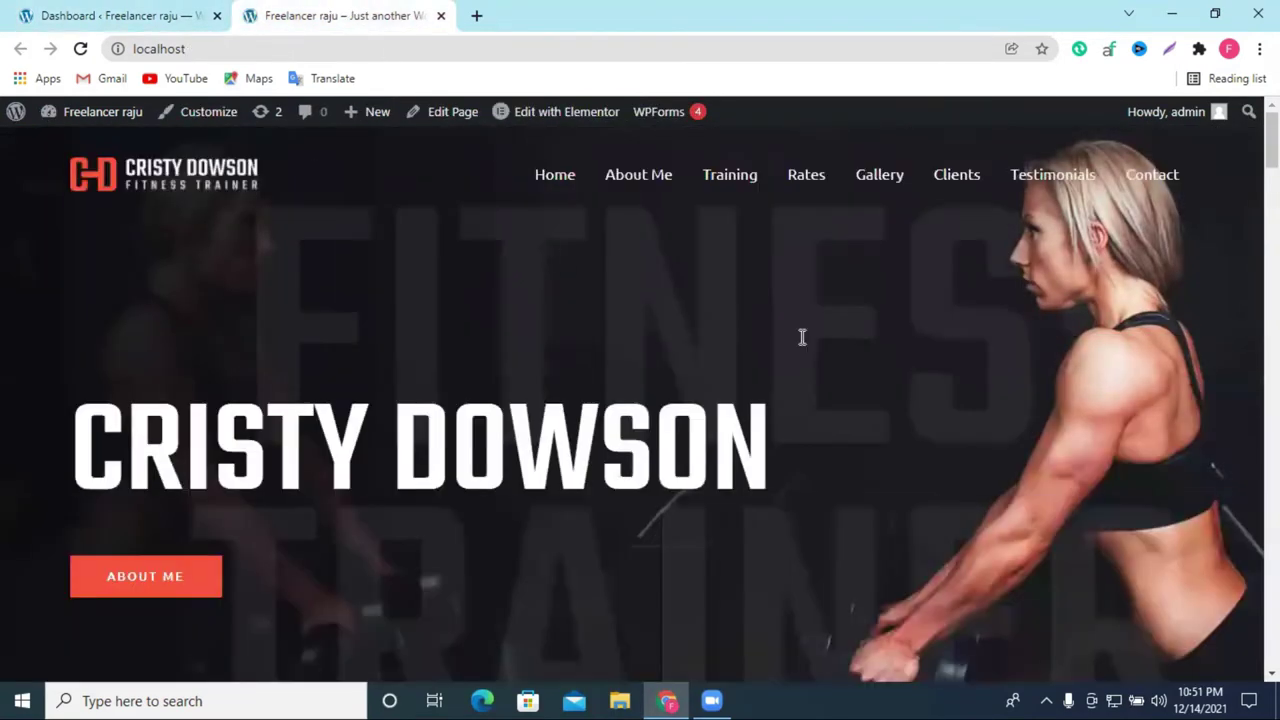
scroll(920, 192, "down", 7)
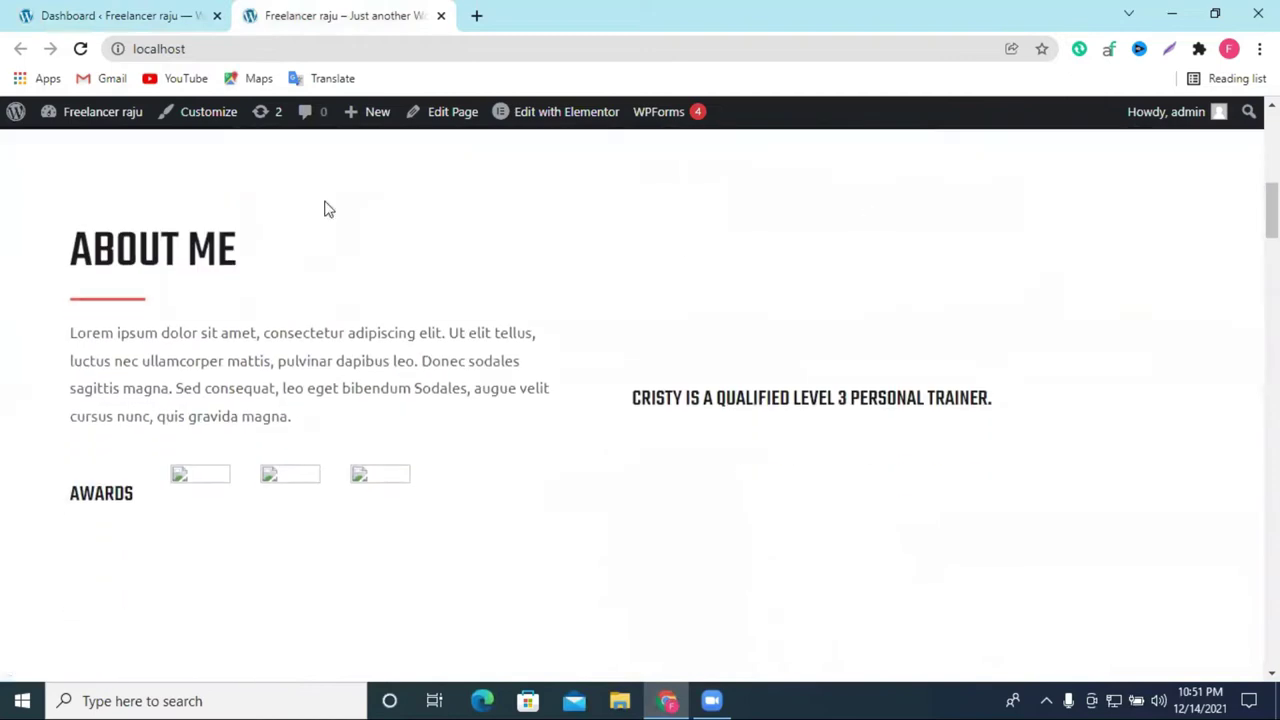
scroll(397, 424, "down", 20)
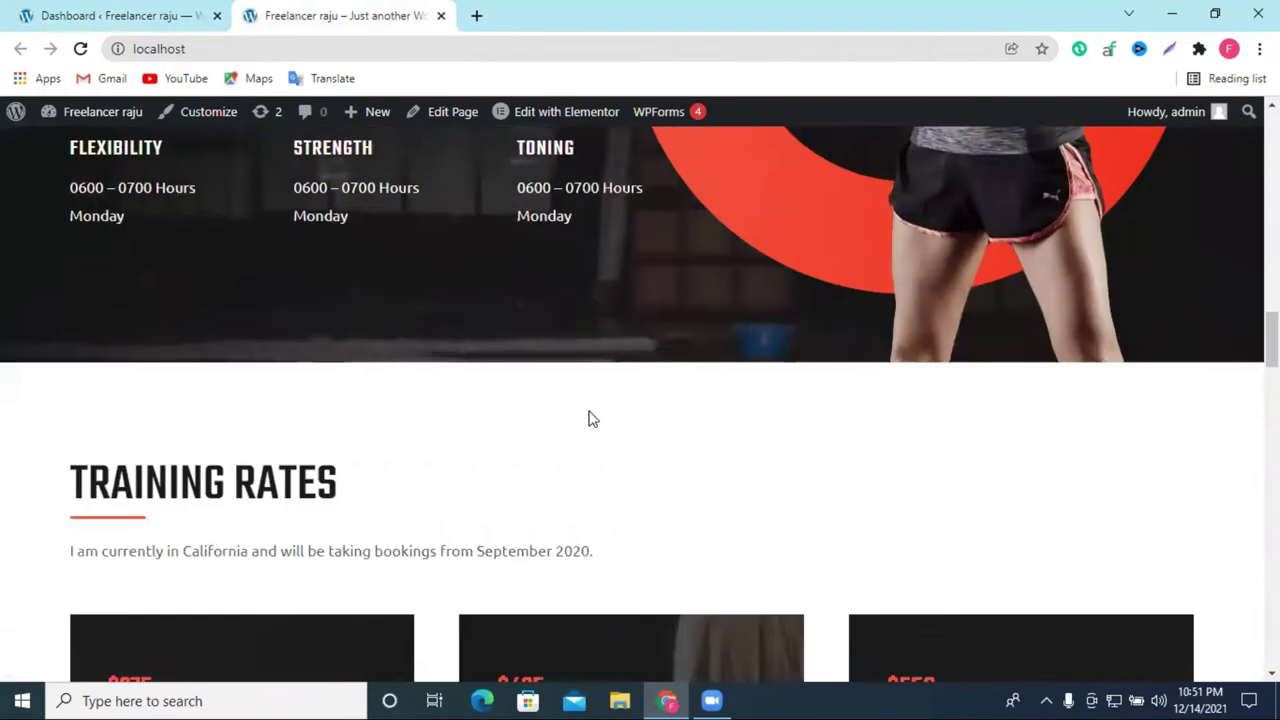
scroll(589, 419, "down", 20)
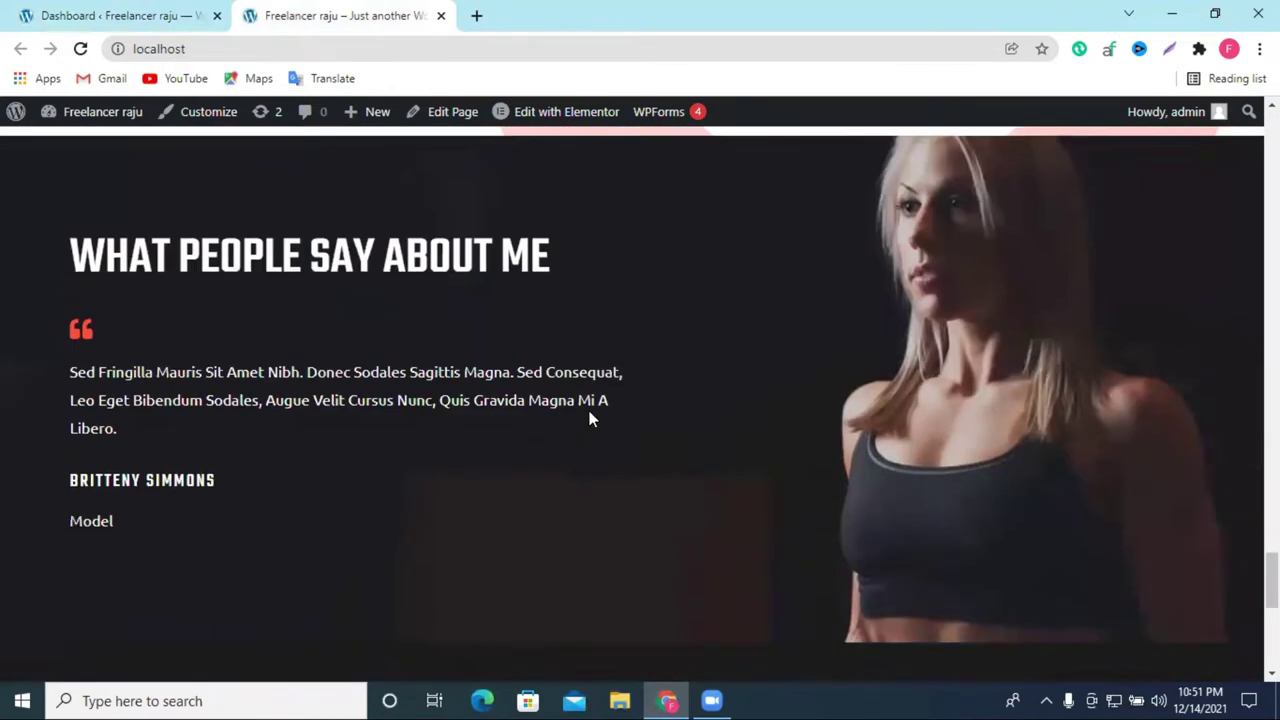
scroll(589, 414, "up", 10)
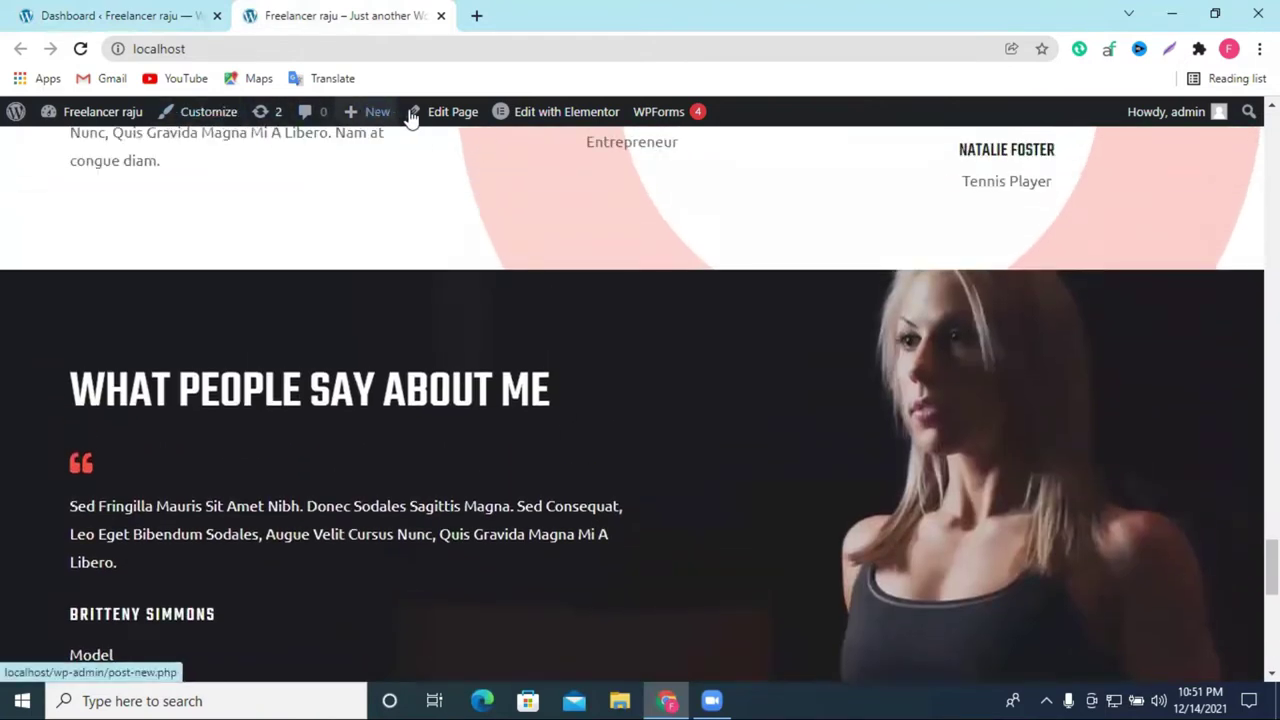
mouse_move(586, 116)
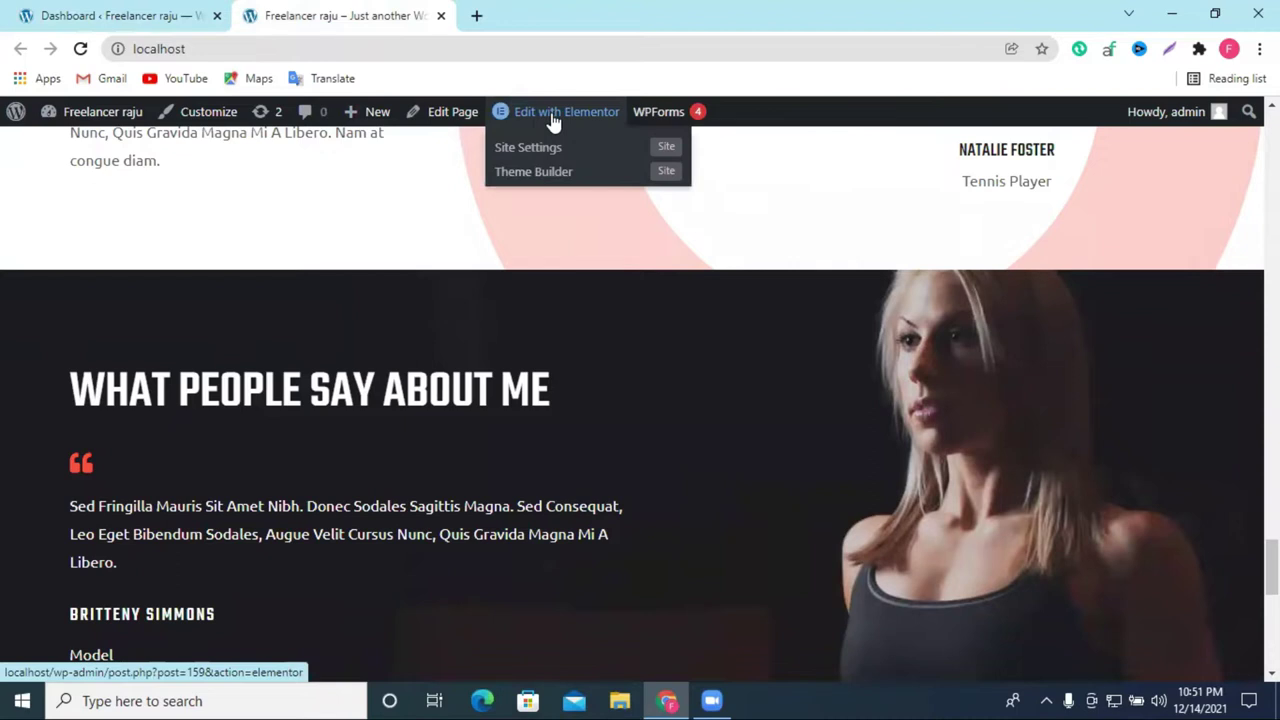
left_click(114, 15)
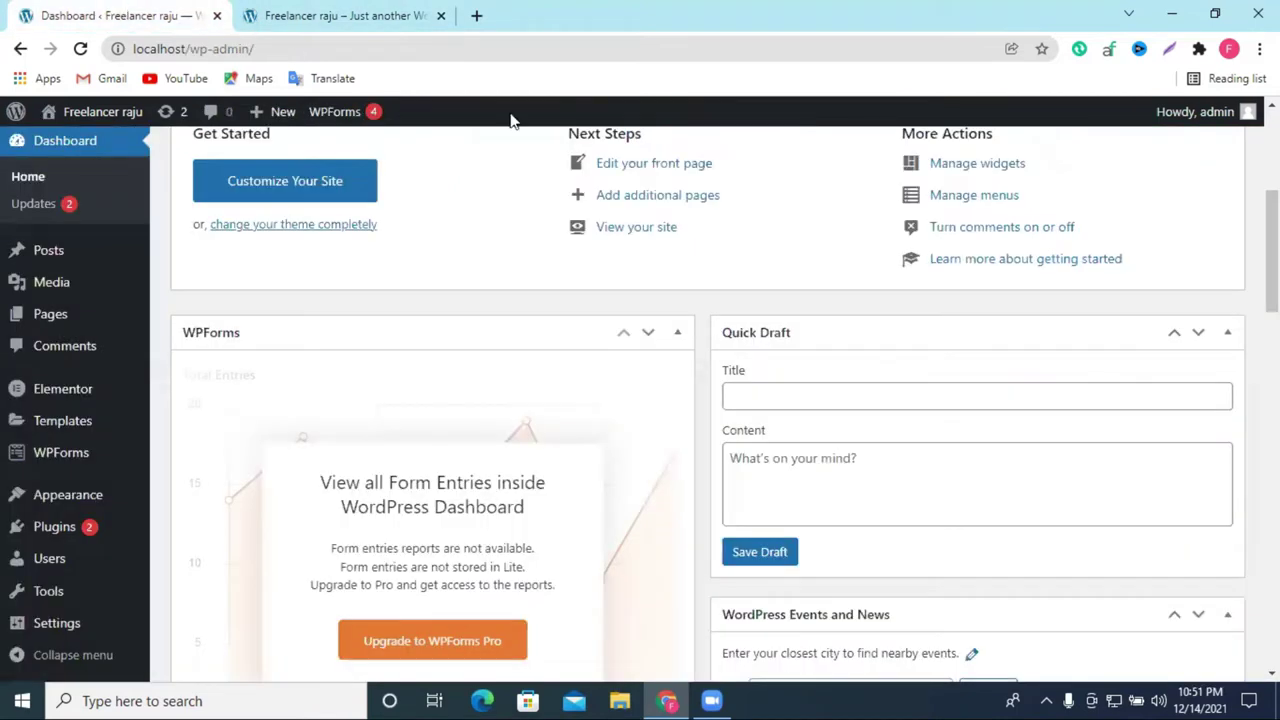
Step: Open the installed plugins list and copy the Elementor plugin name
left_click(24, 527)
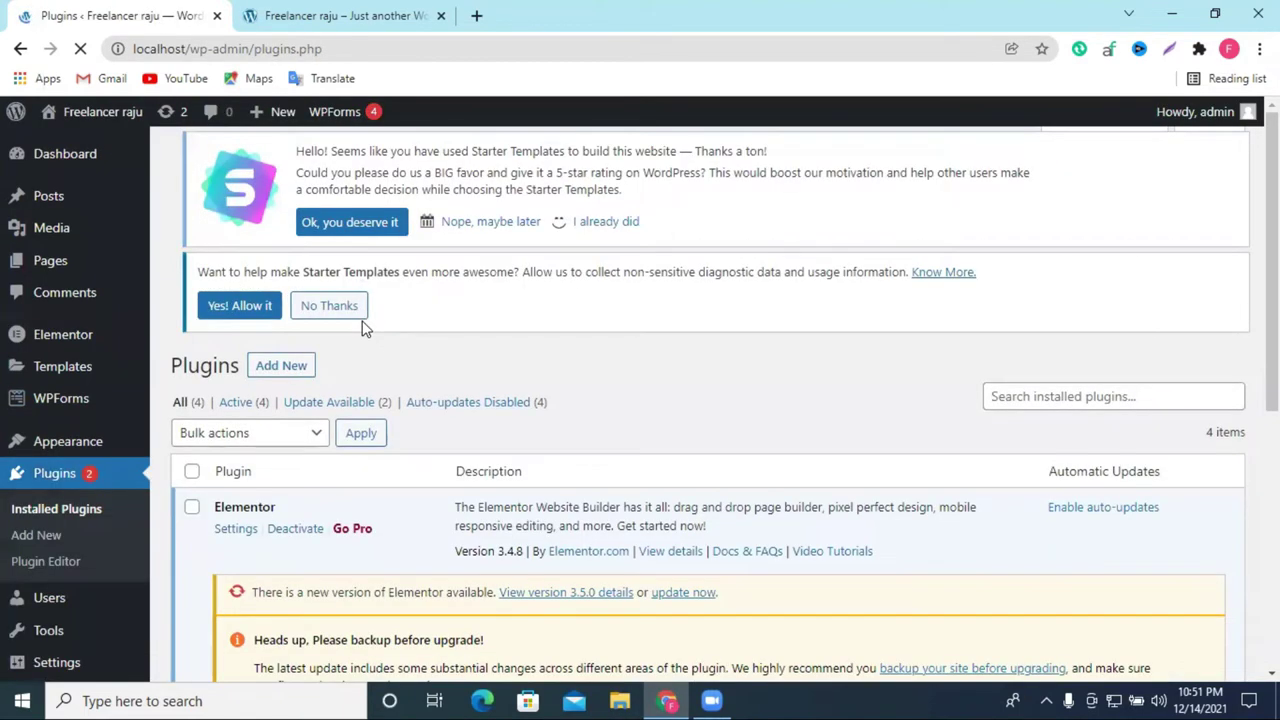
scroll(365, 328, "down", 3)
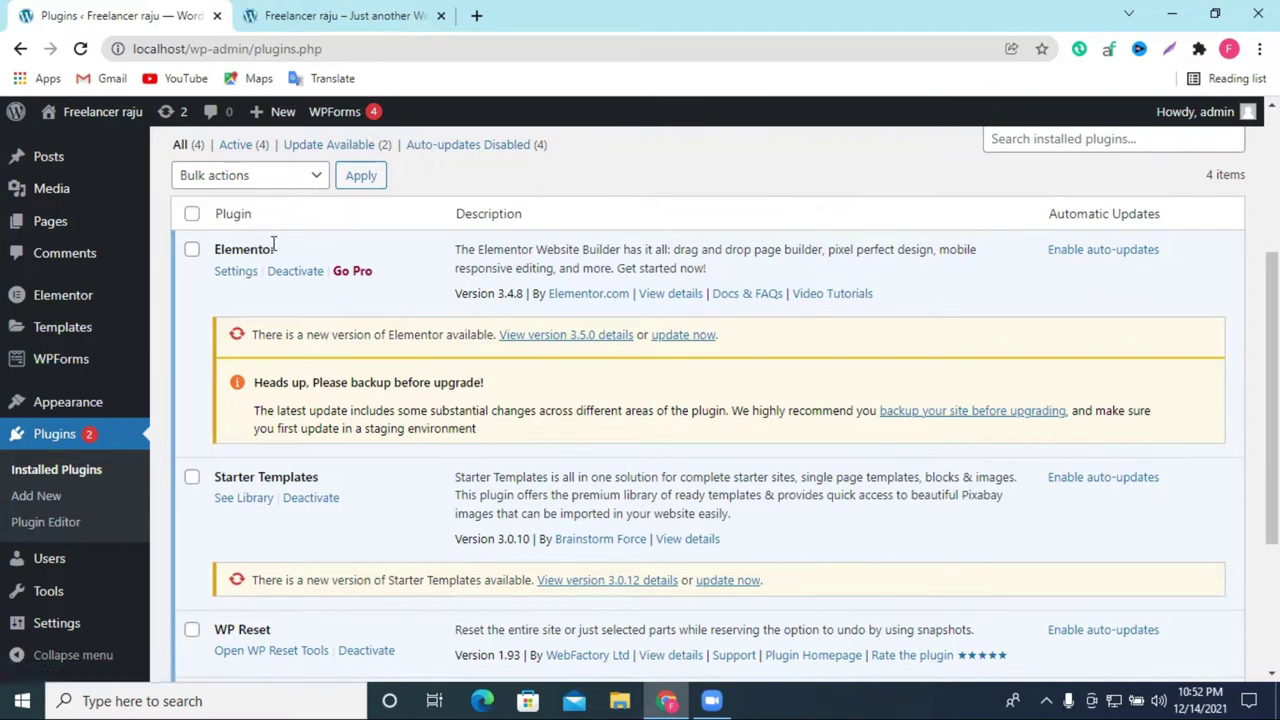
double_click(228, 249)
right_click(243, 252)
left_click(285, 266)
Step: Deactivate Elementor without feedback, then delete it and confirm removal of its data
left_click(295, 272)
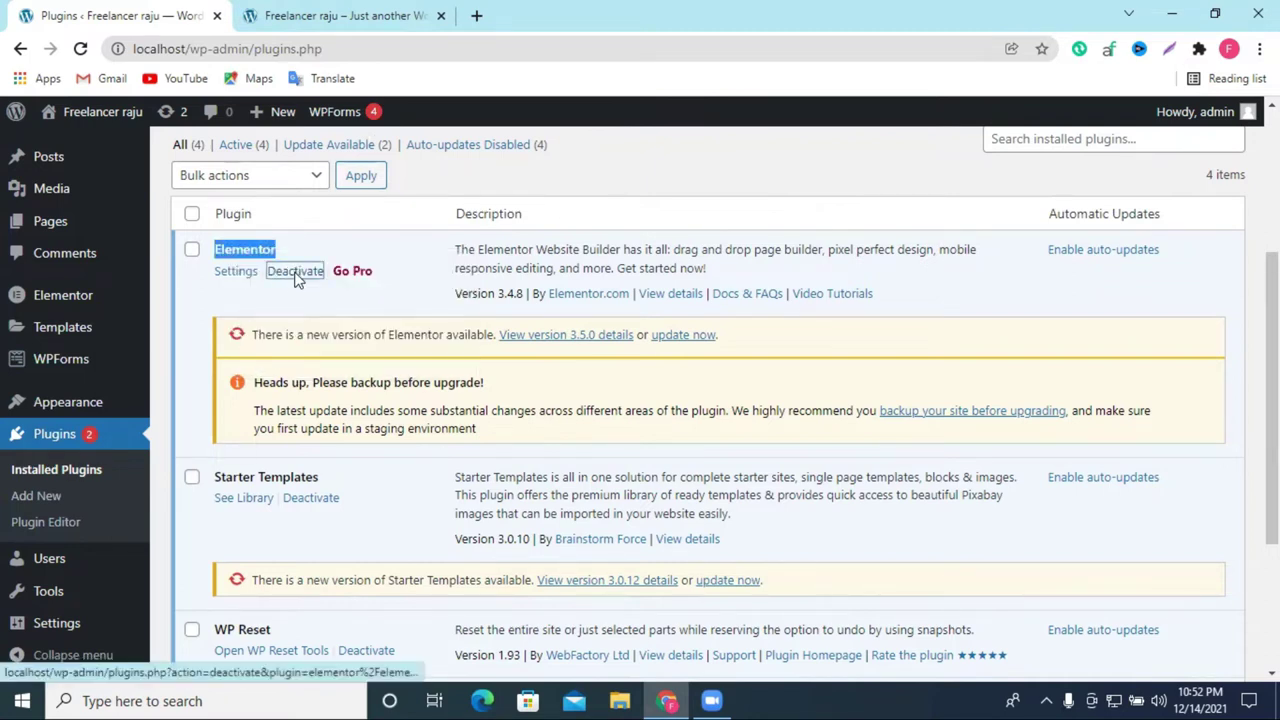
left_click(809, 563)
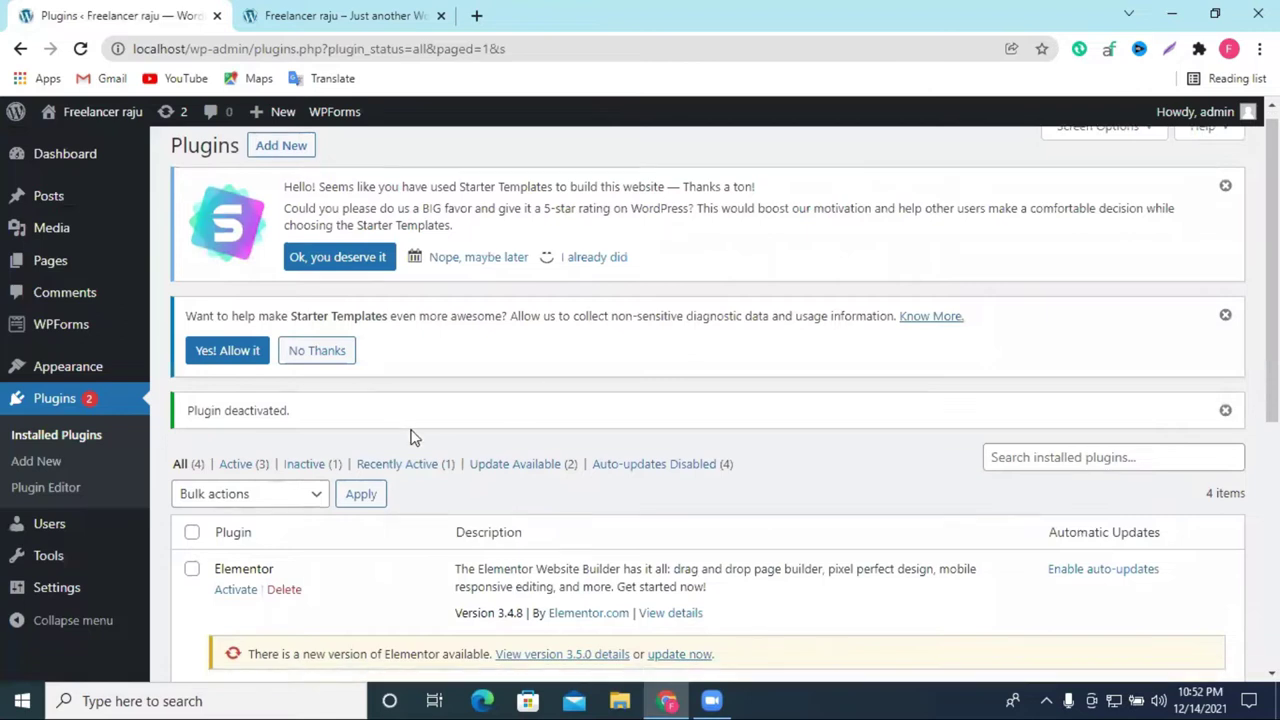
scroll(320, 390, "down", 3)
left_click(285, 324)
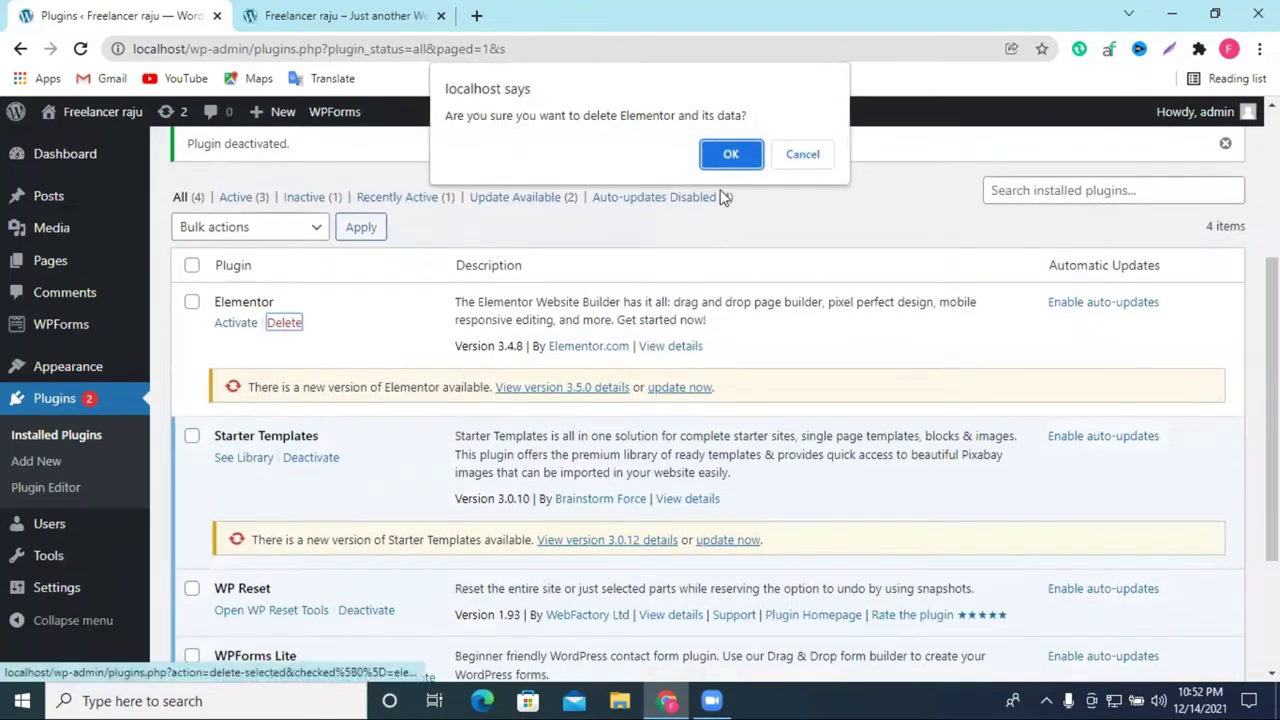
left_click(730, 155)
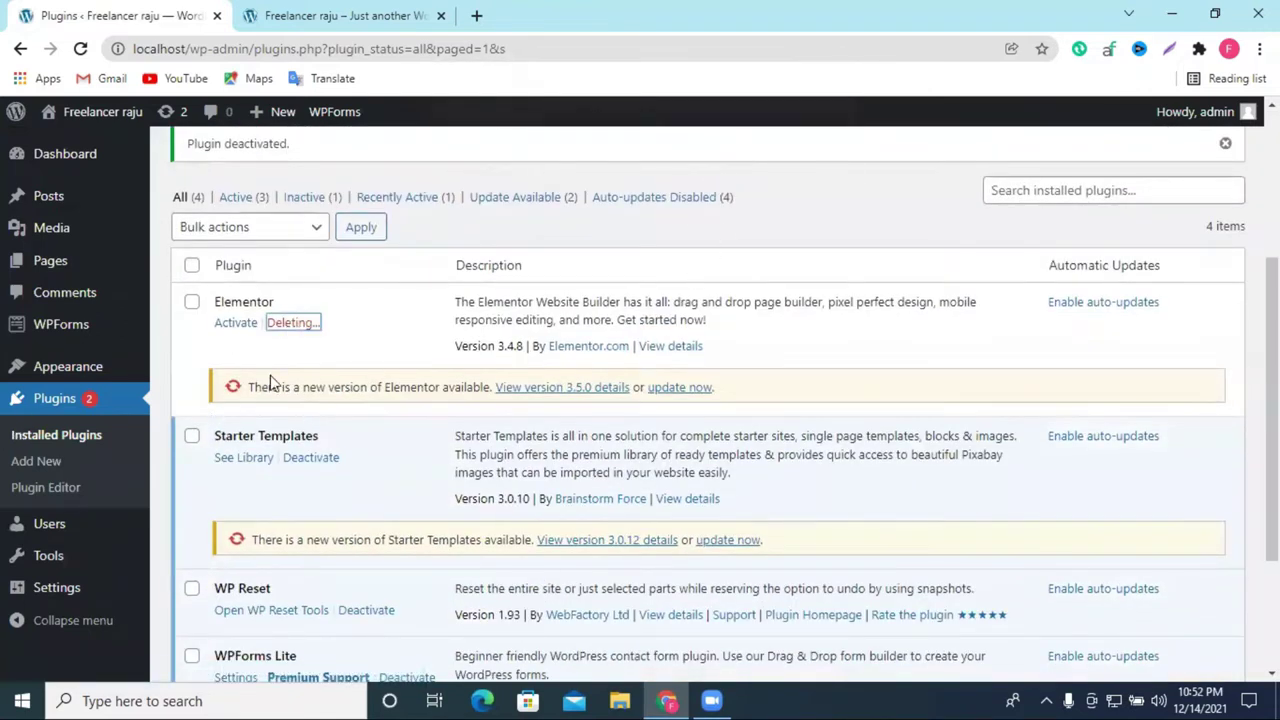
left_click(352, 15)
scroll(517, 137, "up", 1)
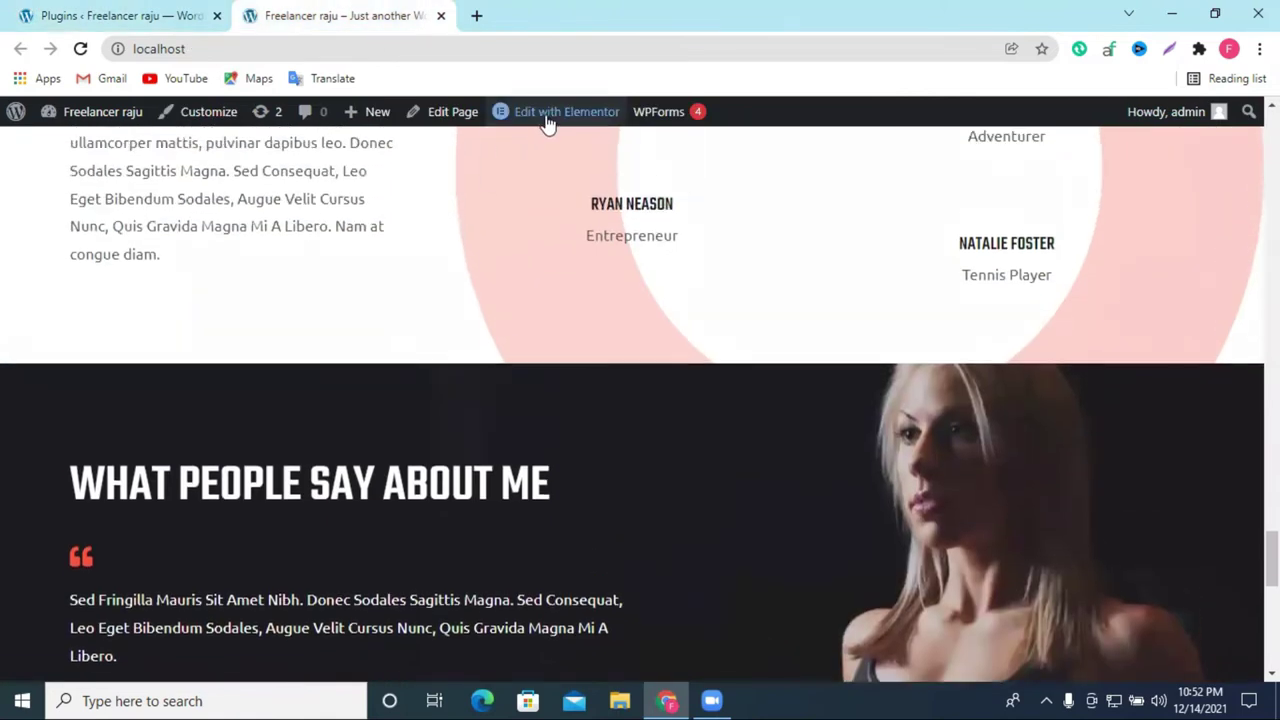
Step: Reload the homepage to confirm only header and footer remain, then return to Plugins
left_click(80, 48)
scroll(283, 260, "up", 2)
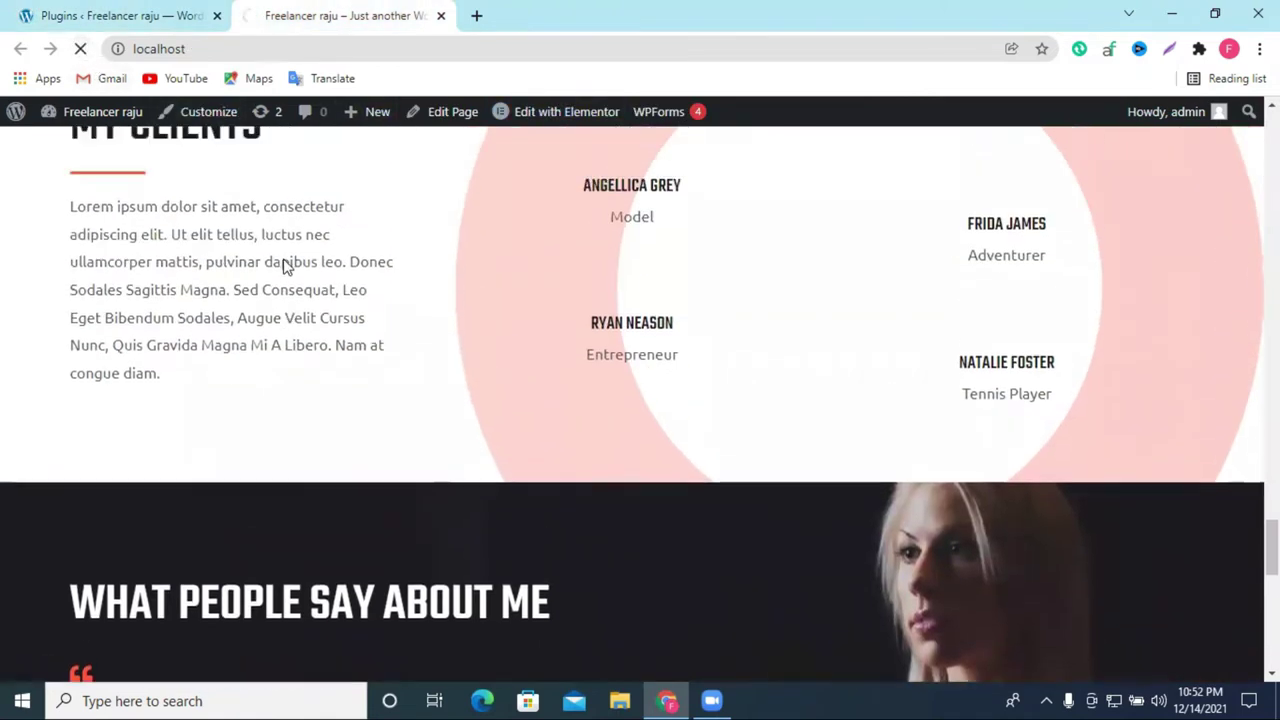
scroll(521, 360, "up", 1)
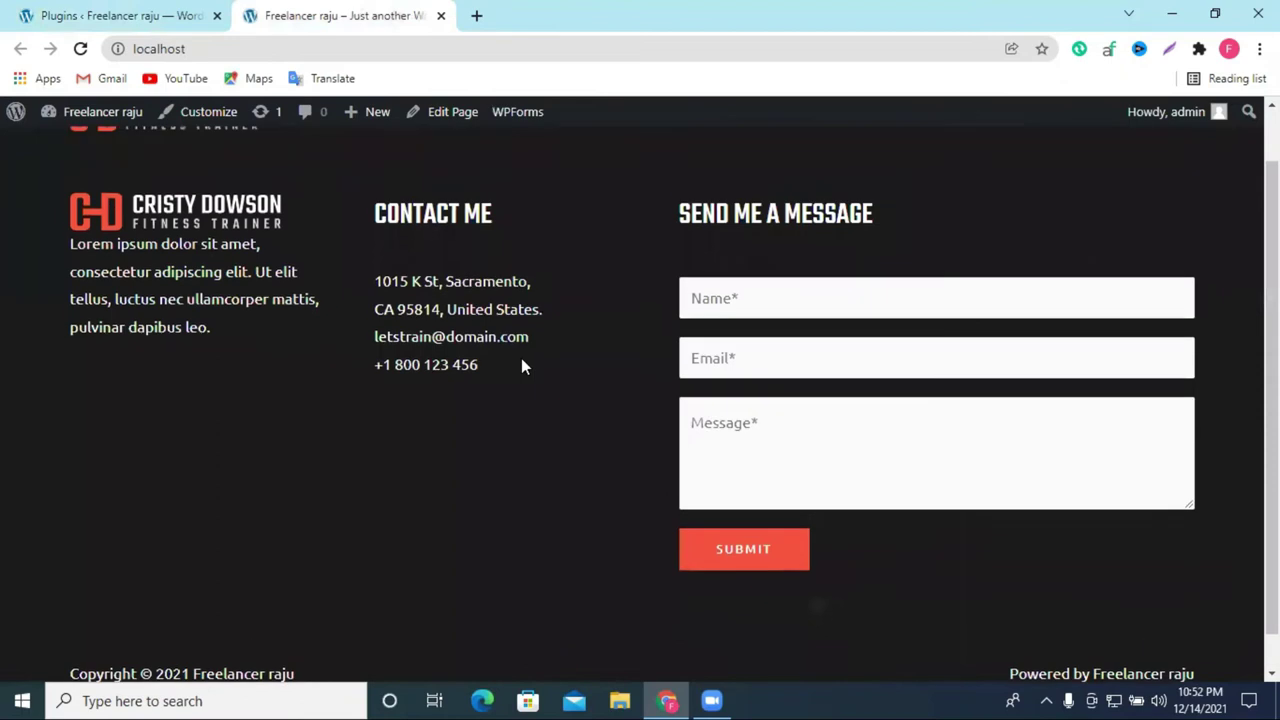
scroll(774, 243, "down", 1)
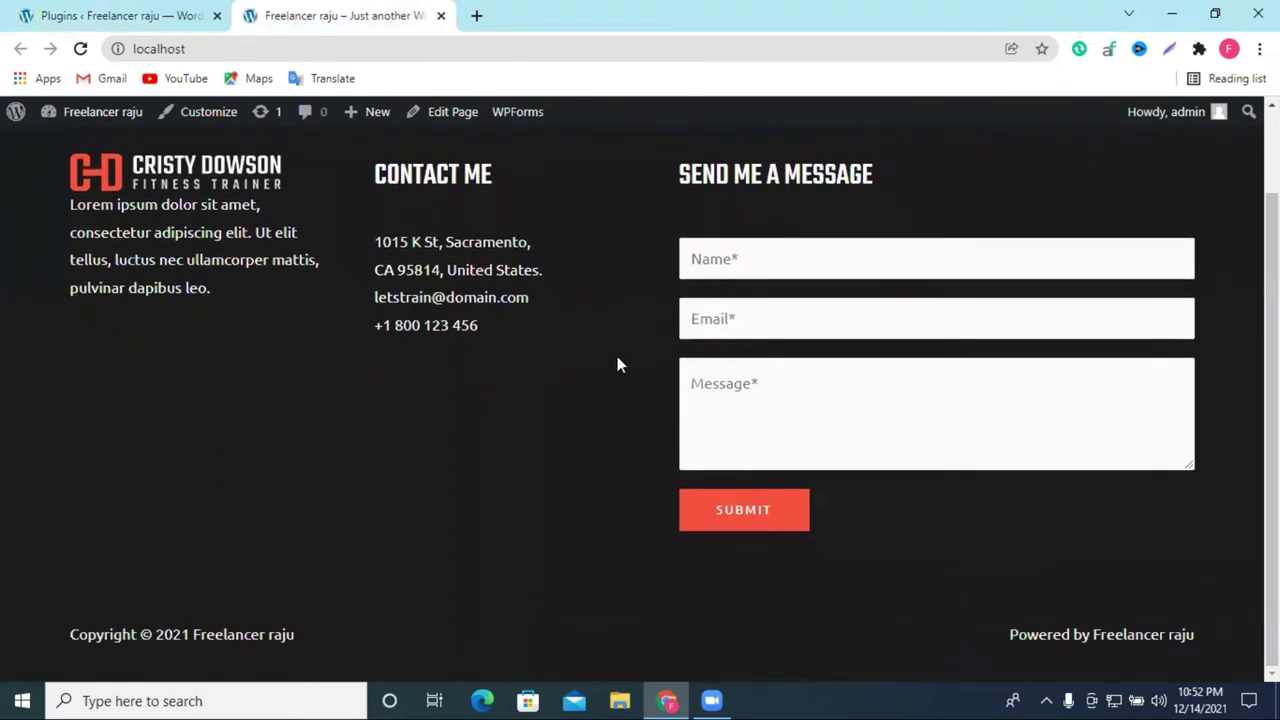
scroll(617, 360, "up", 1)
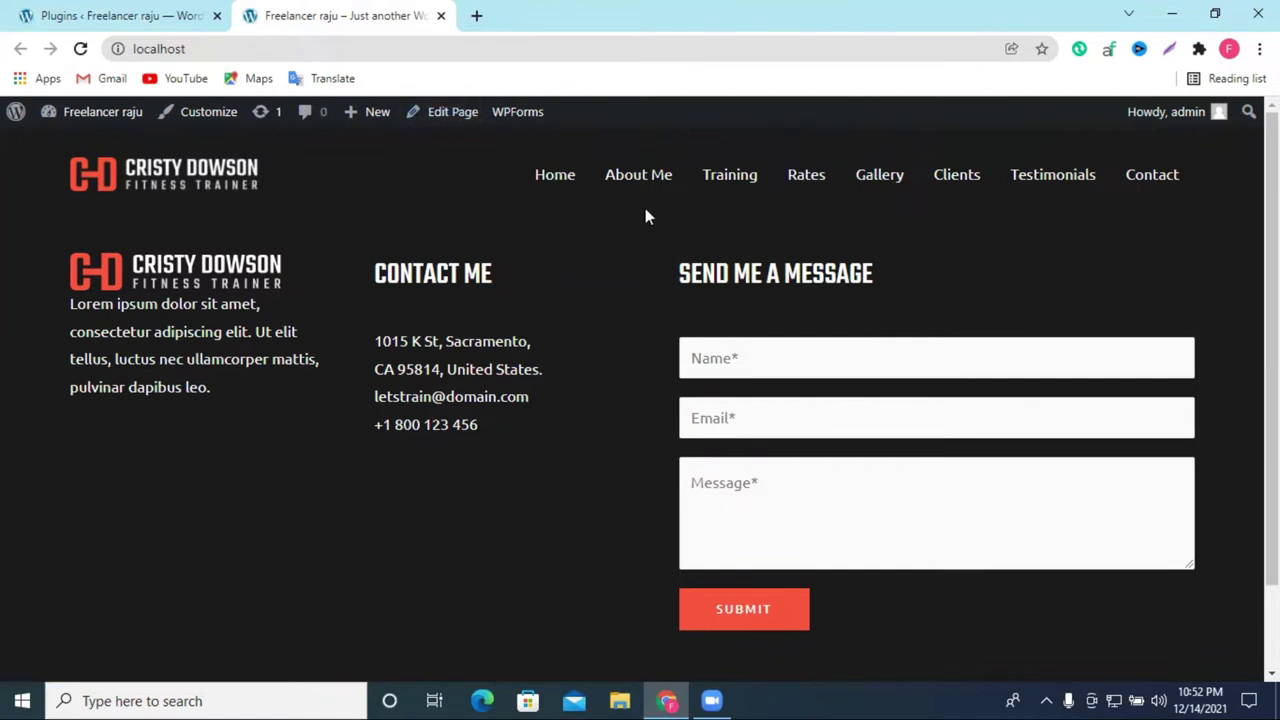
scroll(683, 337, "down", 2)
scroll(700, 328, "up", 1)
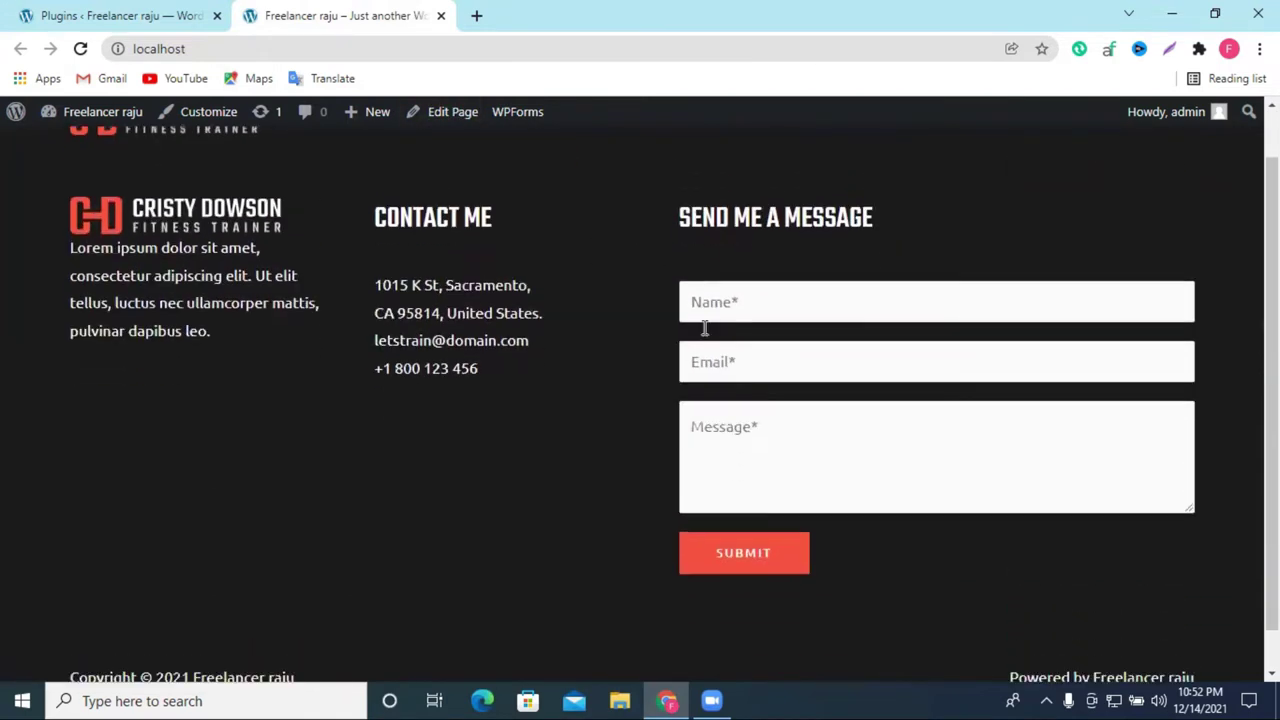
scroll(705, 328, "up", 1)
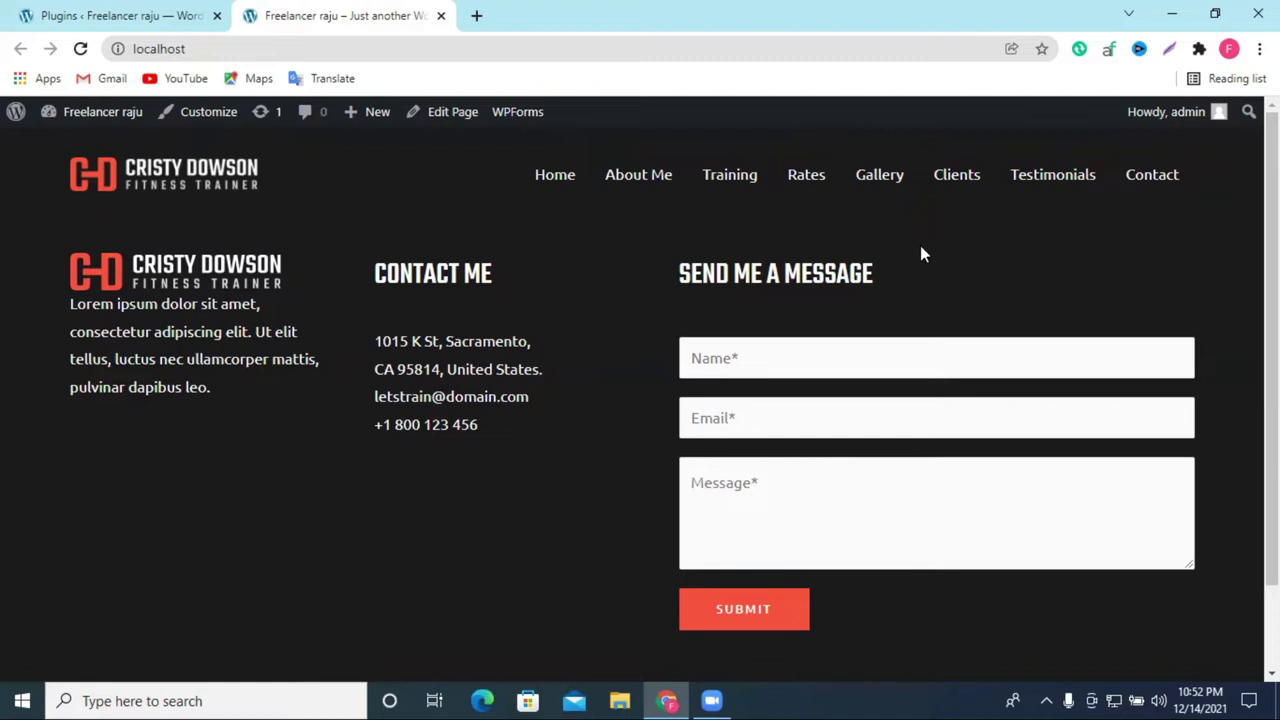
left_click(80, 15)
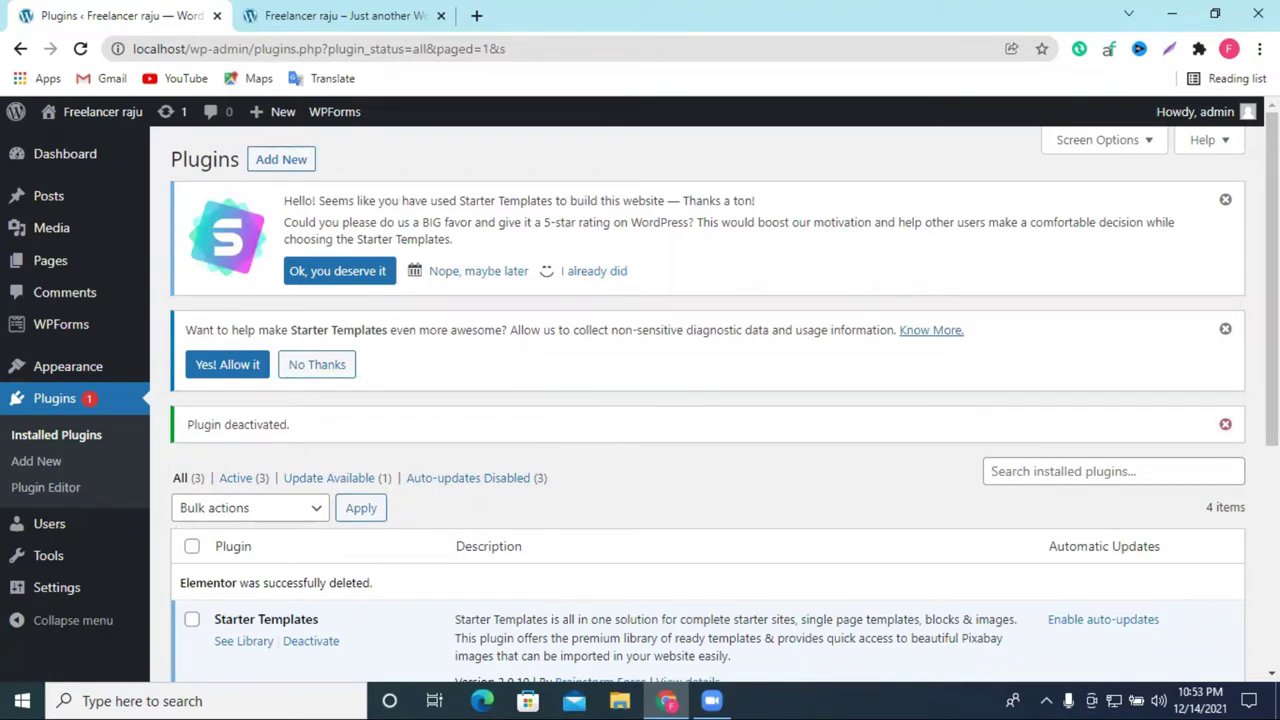
Step: On Add New Plugins, dismiss both Starter Templates notices and paste 'Elementor' into the search
right_click(1086, 472)
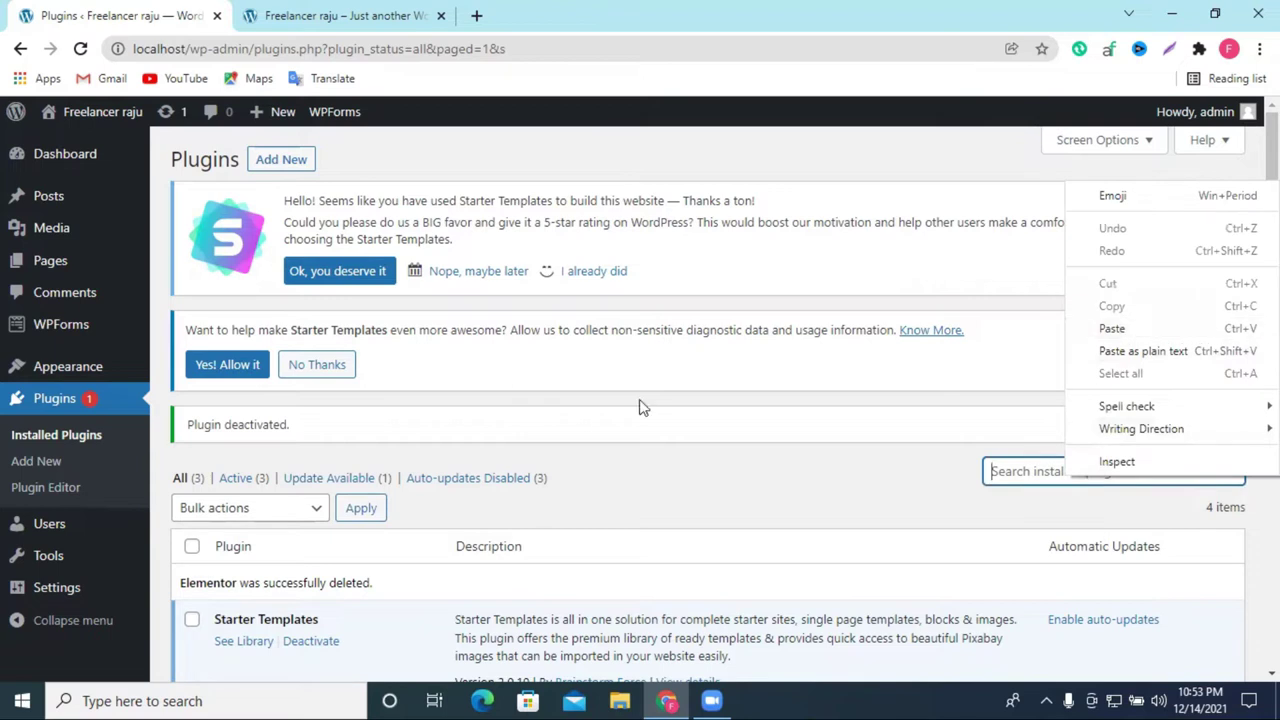
left_click(262, 162)
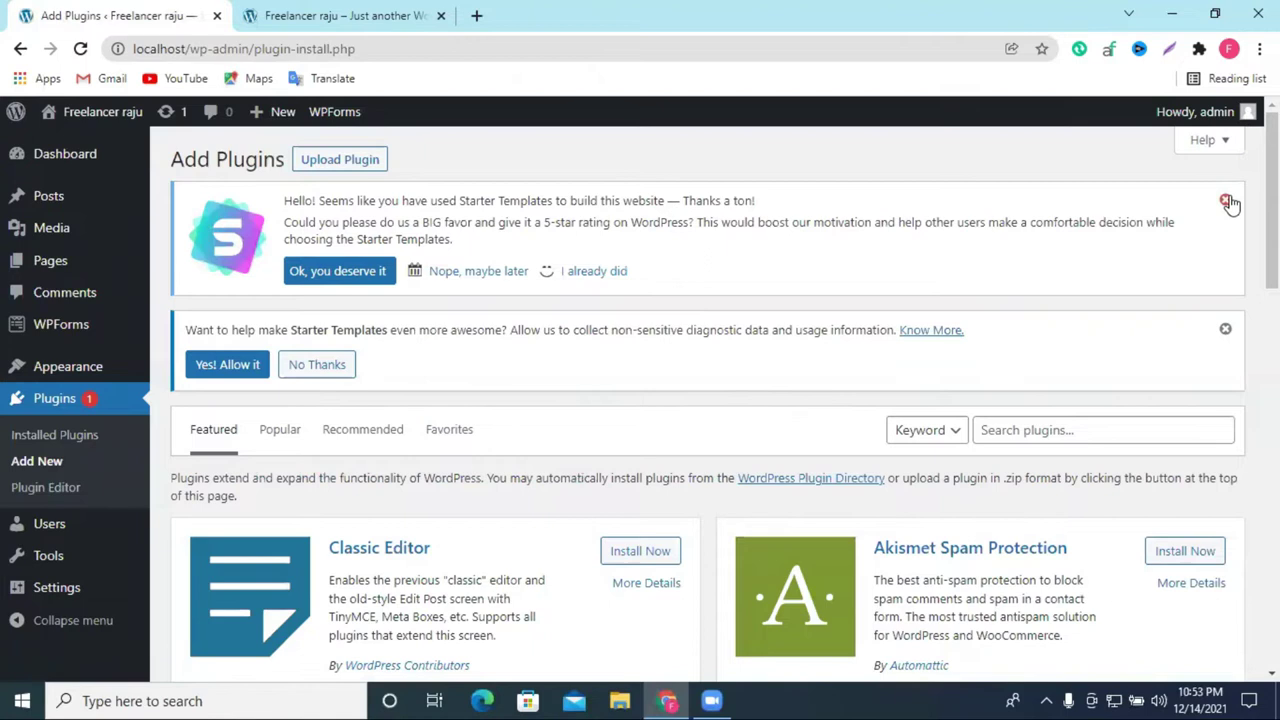
left_click(1225, 199)
left_click(1225, 200)
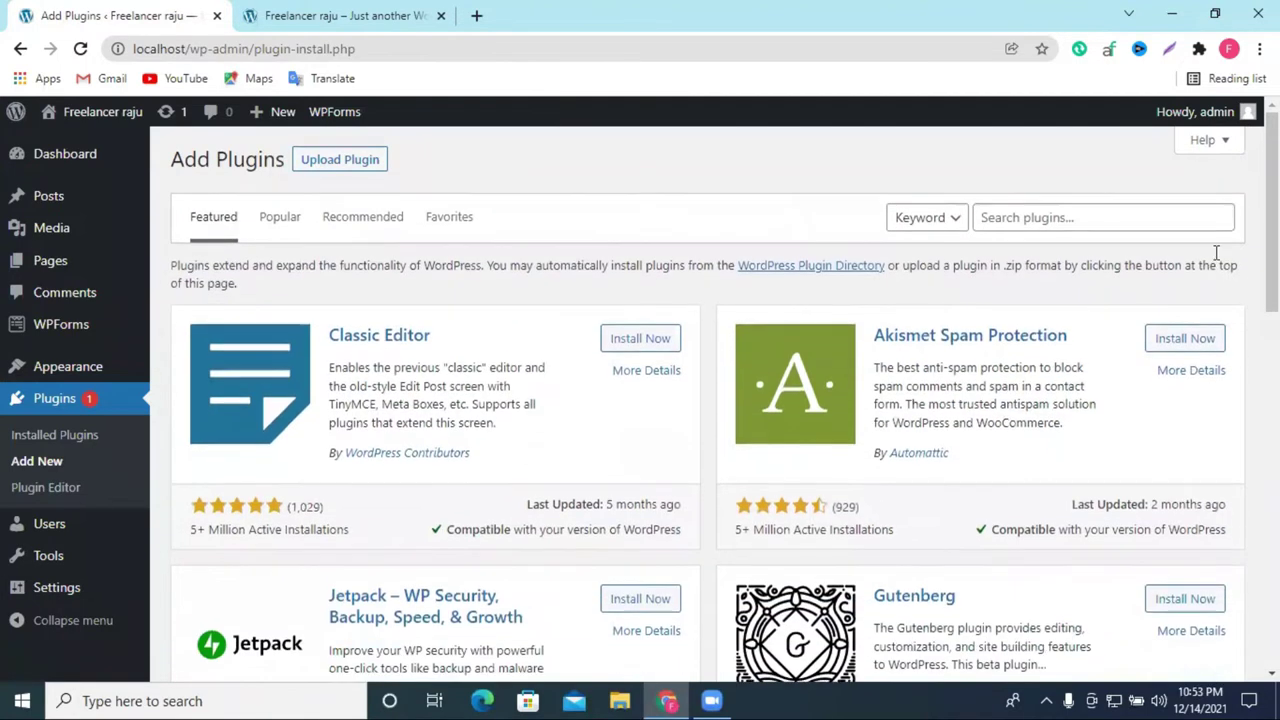
left_click(1043, 211)
right_click(1043, 212)
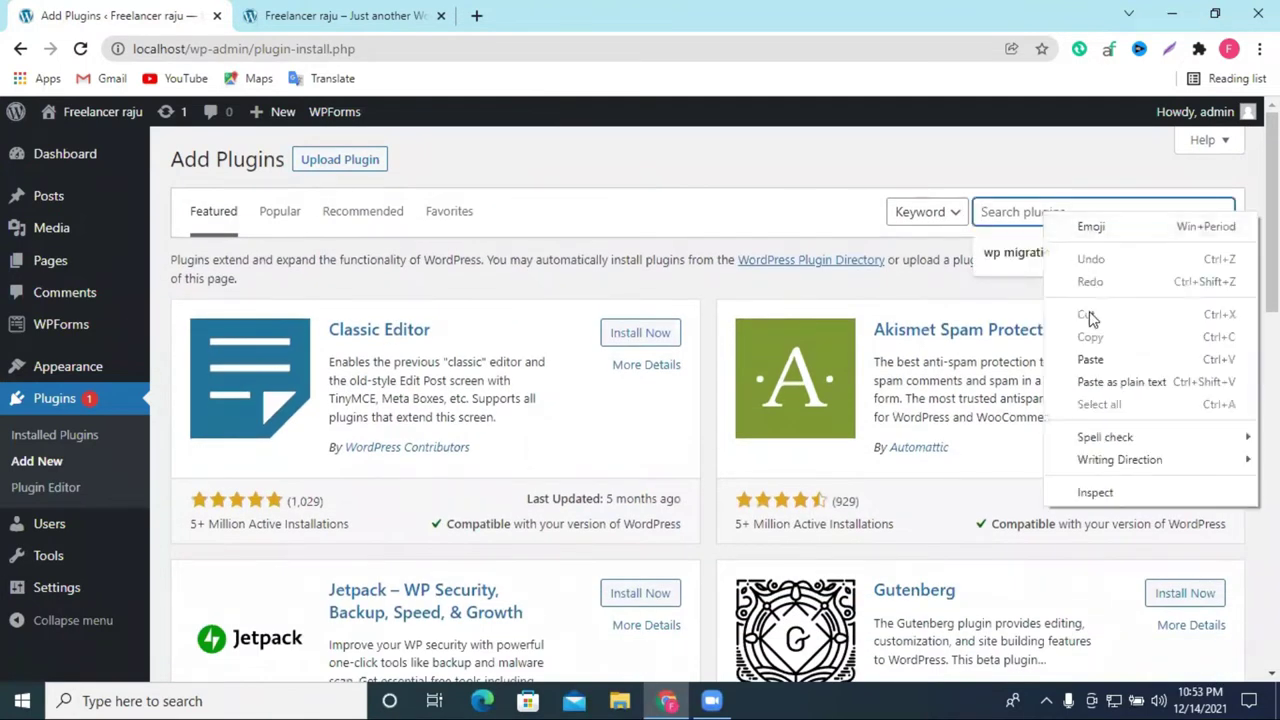
left_click(1090, 359)
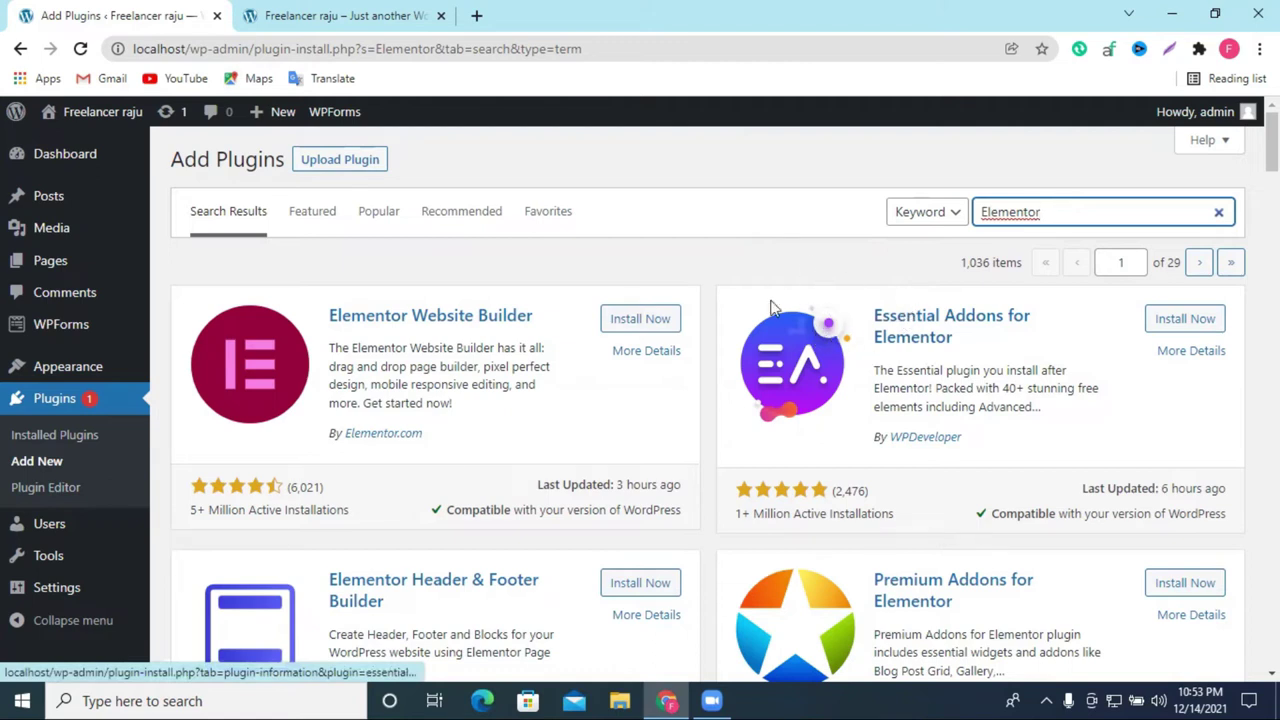
Step: Review the Elementor results, highlighting its million active installations, and install Elementor Website Builder
double_click(1012, 212)
right_click(1013, 210)
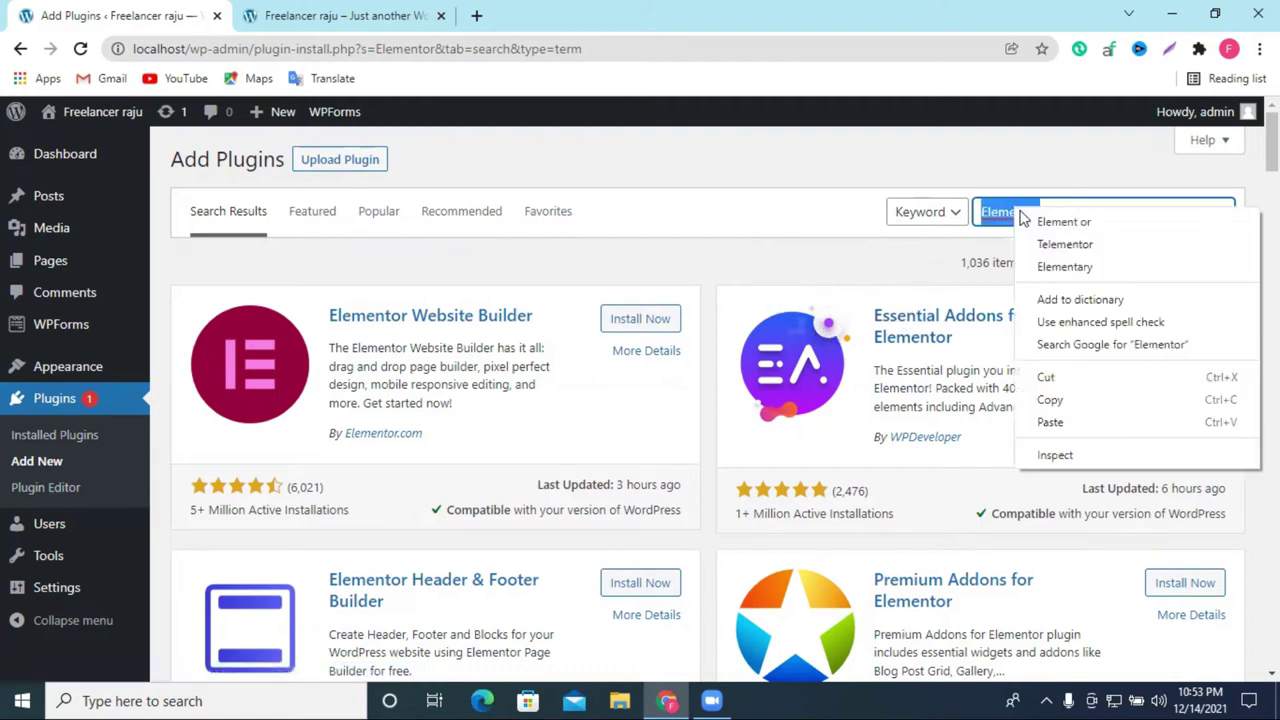
left_click(803, 204)
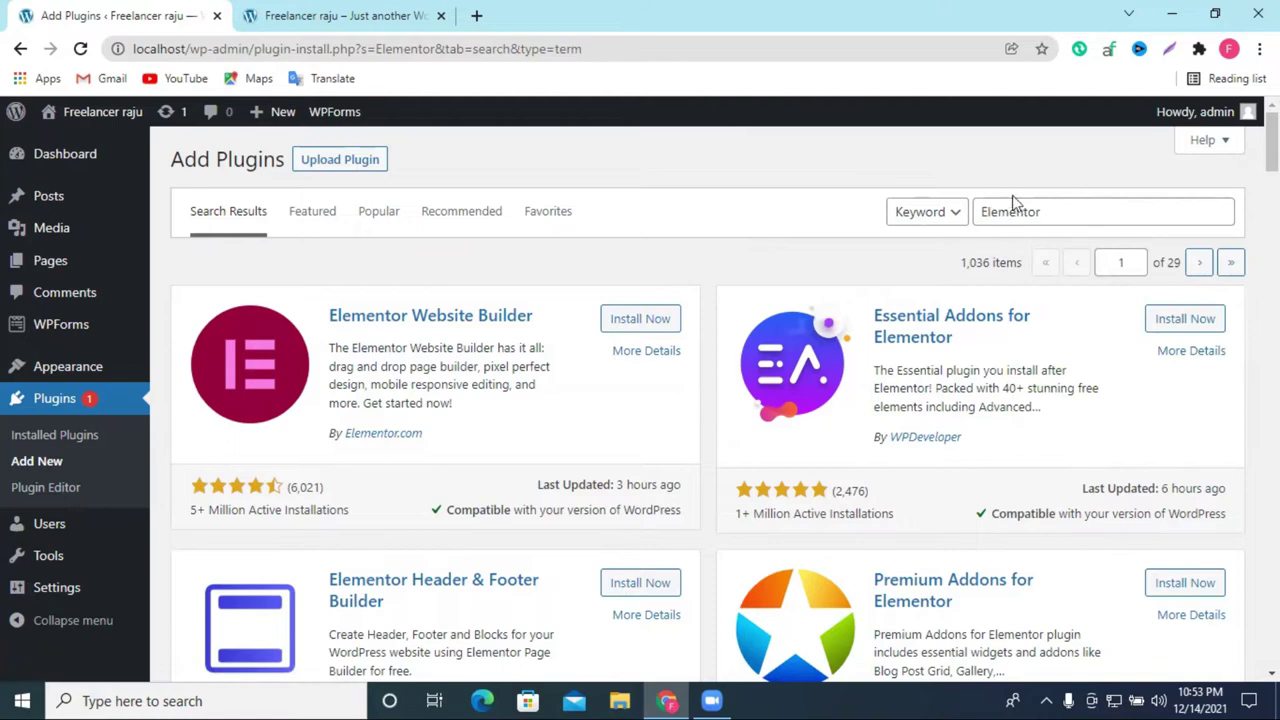
scroll(1055, 214, "down", 5)
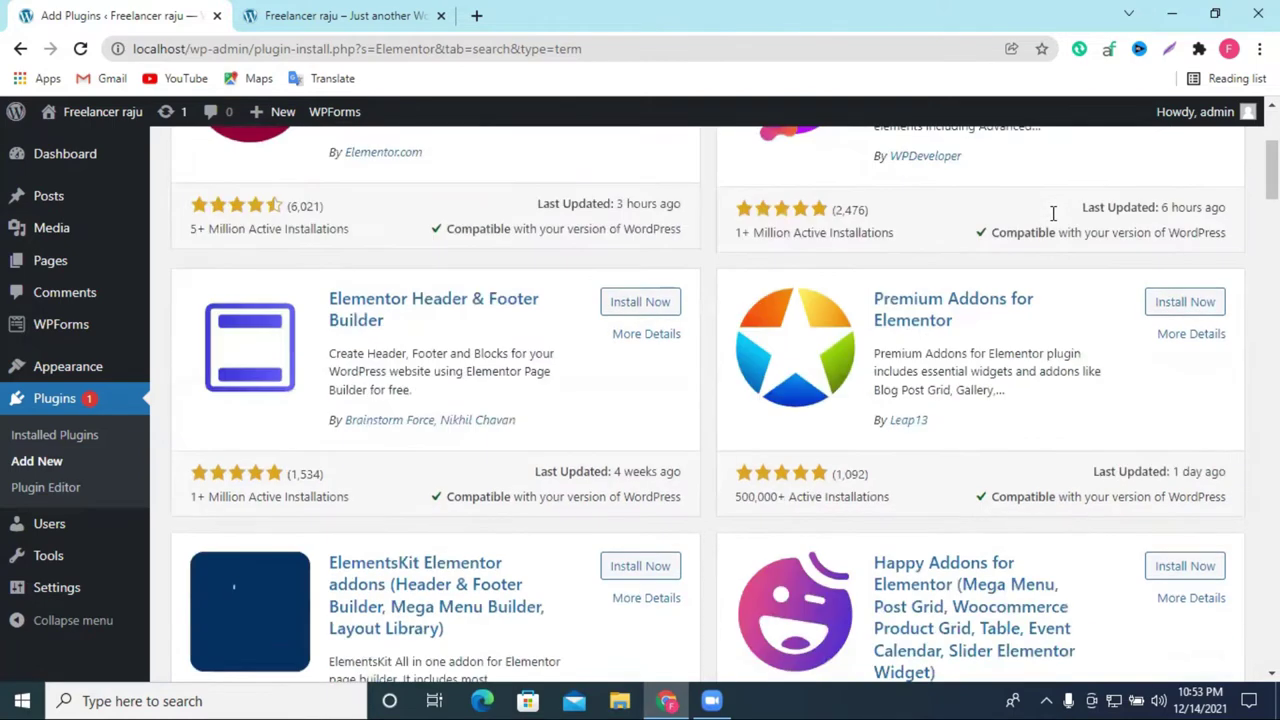
scroll(1020, 251, "down", 4)
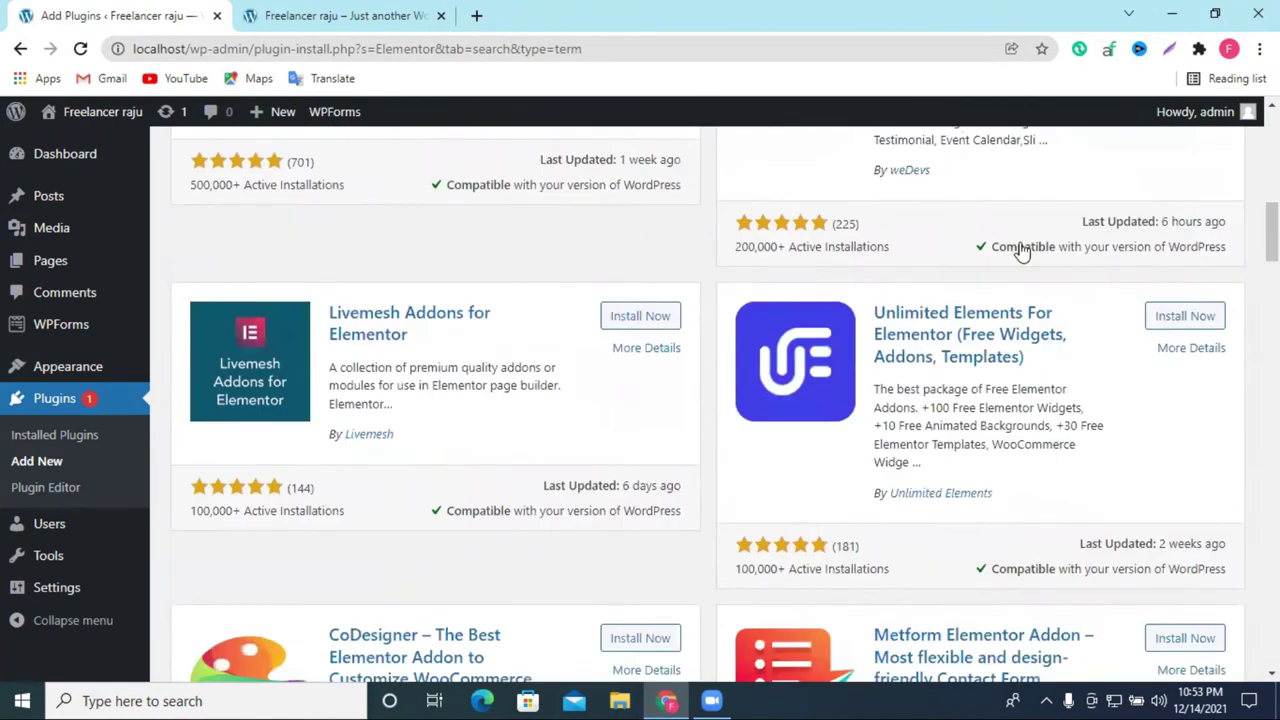
scroll(1020, 254, "up", 9)
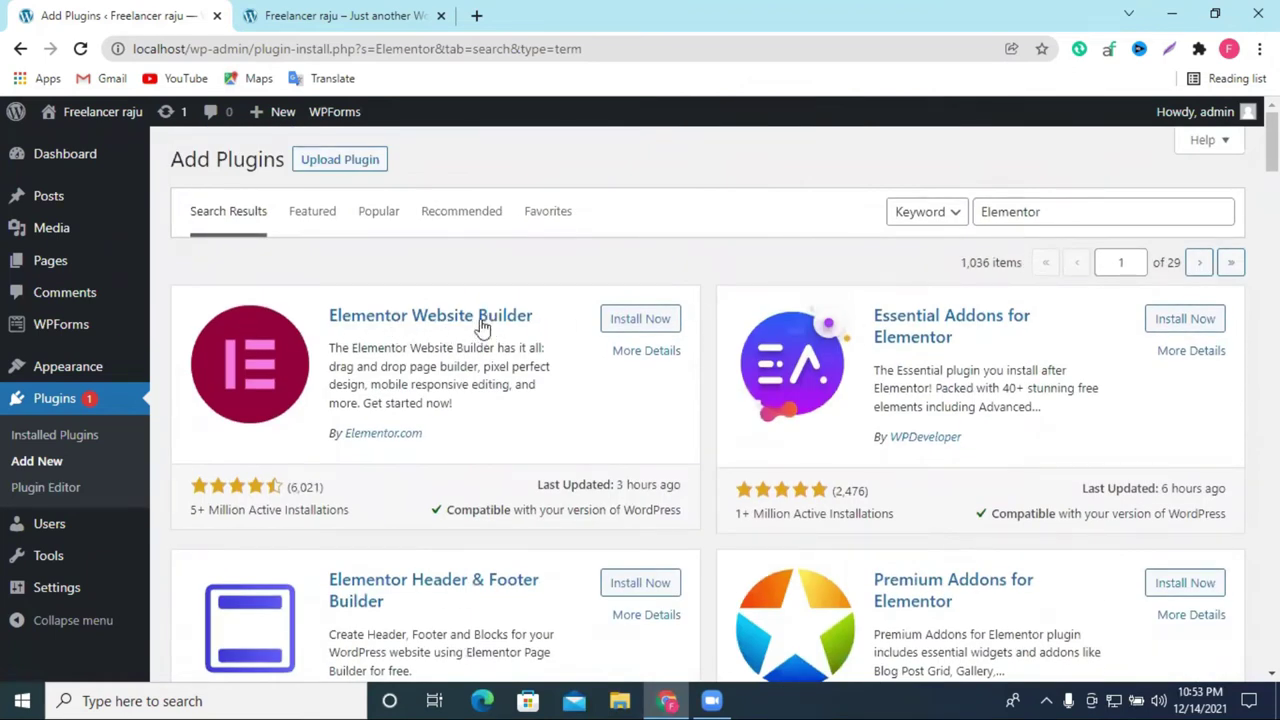
left_click_drag(205, 513, 191, 513)
left_click_drag(276, 510, 211, 508)
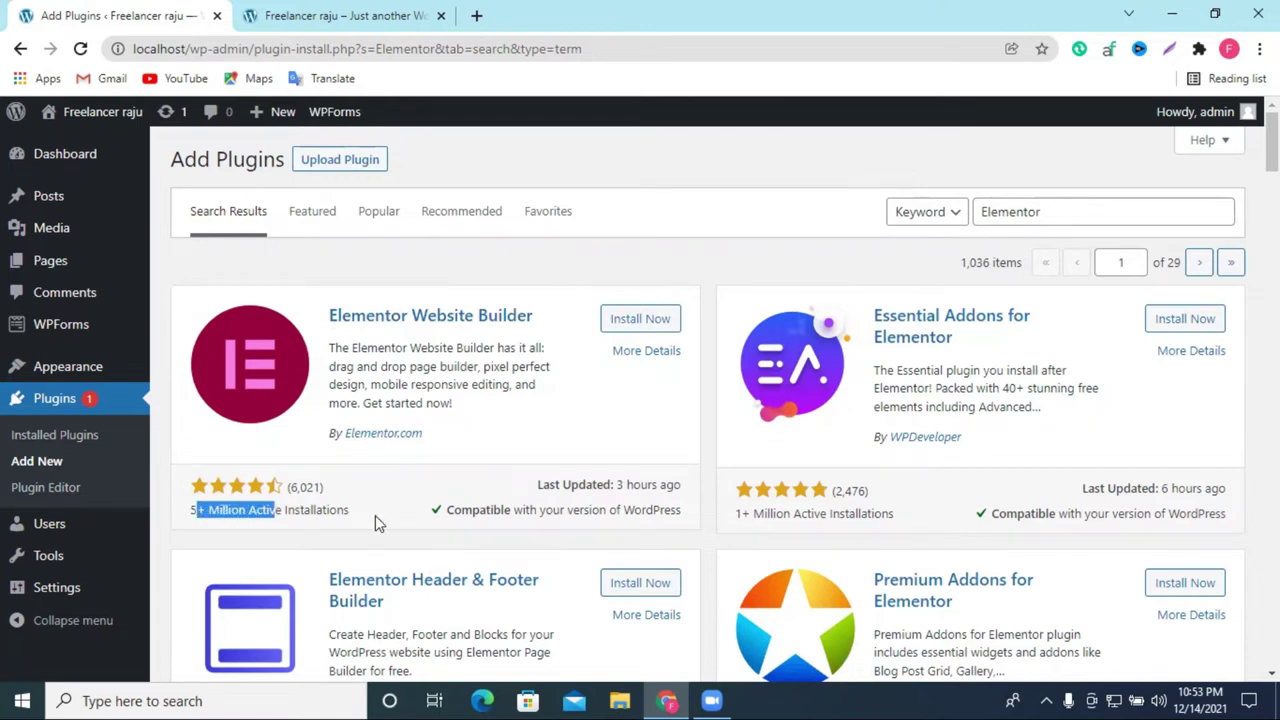
left_click(624, 328)
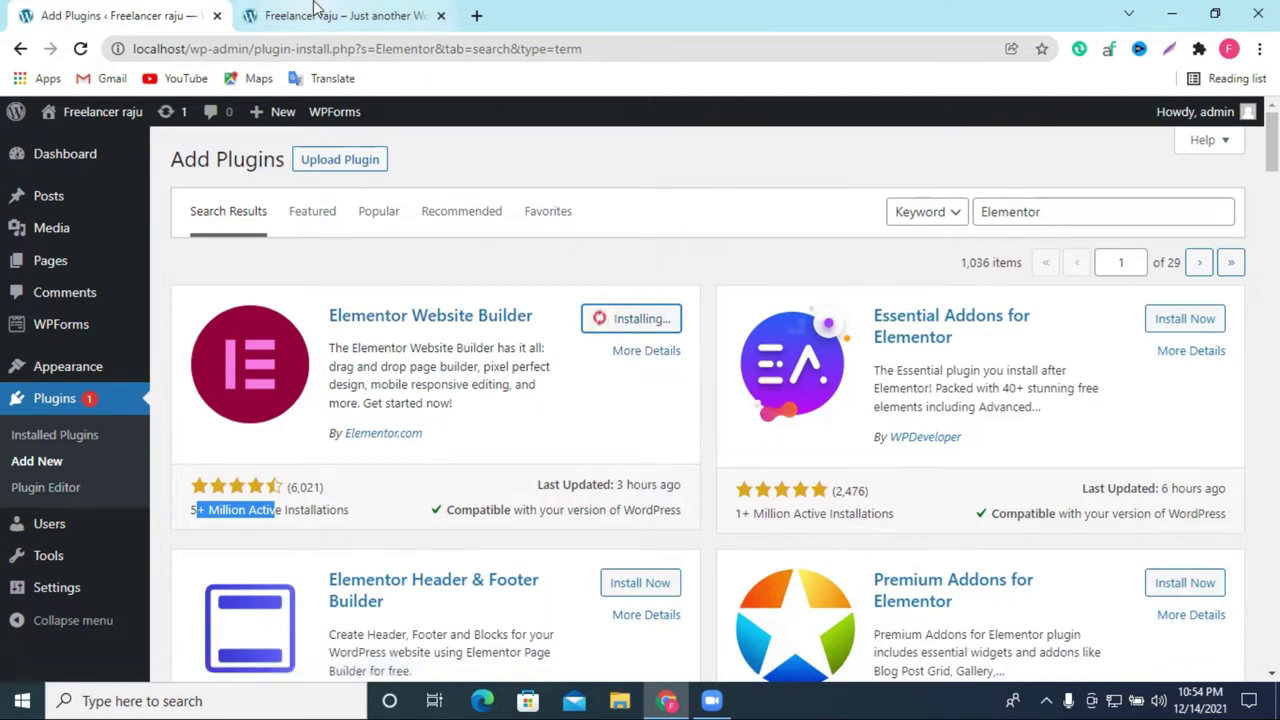
left_click(343, 16)
left_click(155, 12)
left_click(305, 12)
left_click(110, 12)
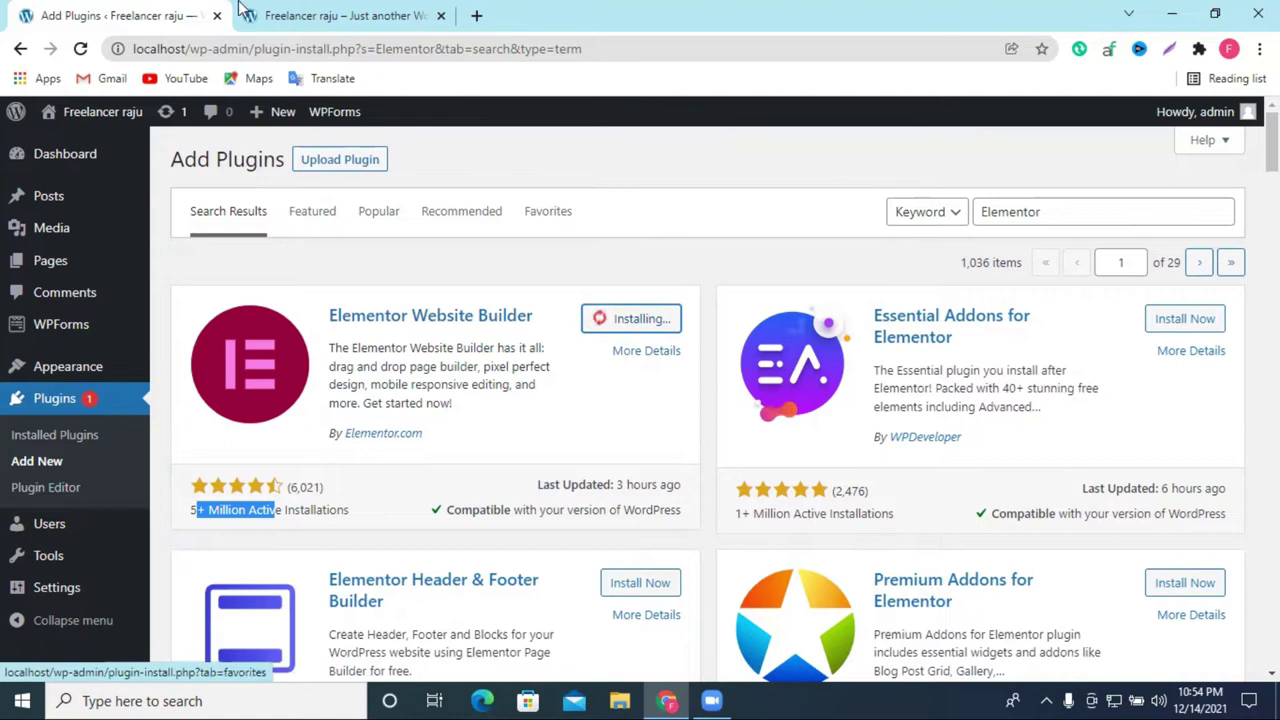
left_click(80, 48)
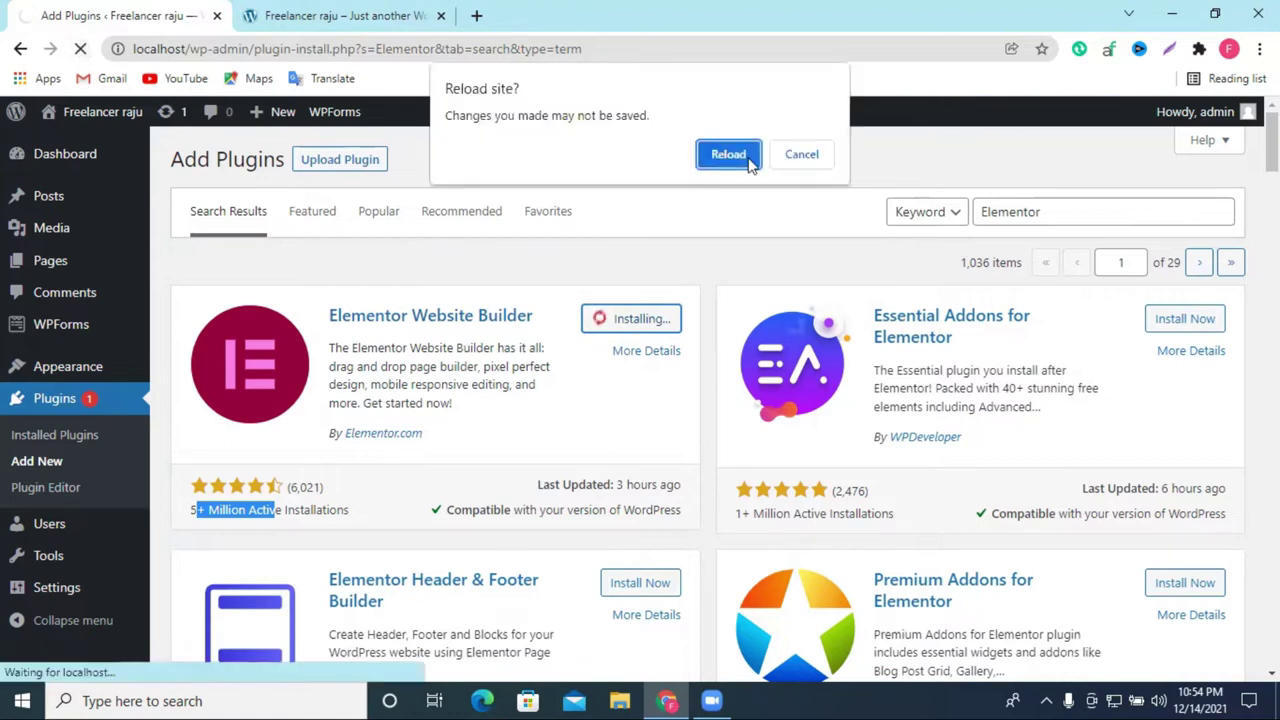
Step: Confirm reloading the Add Plugins page and restart the Elementor Website Builder installation
left_click(750, 154)
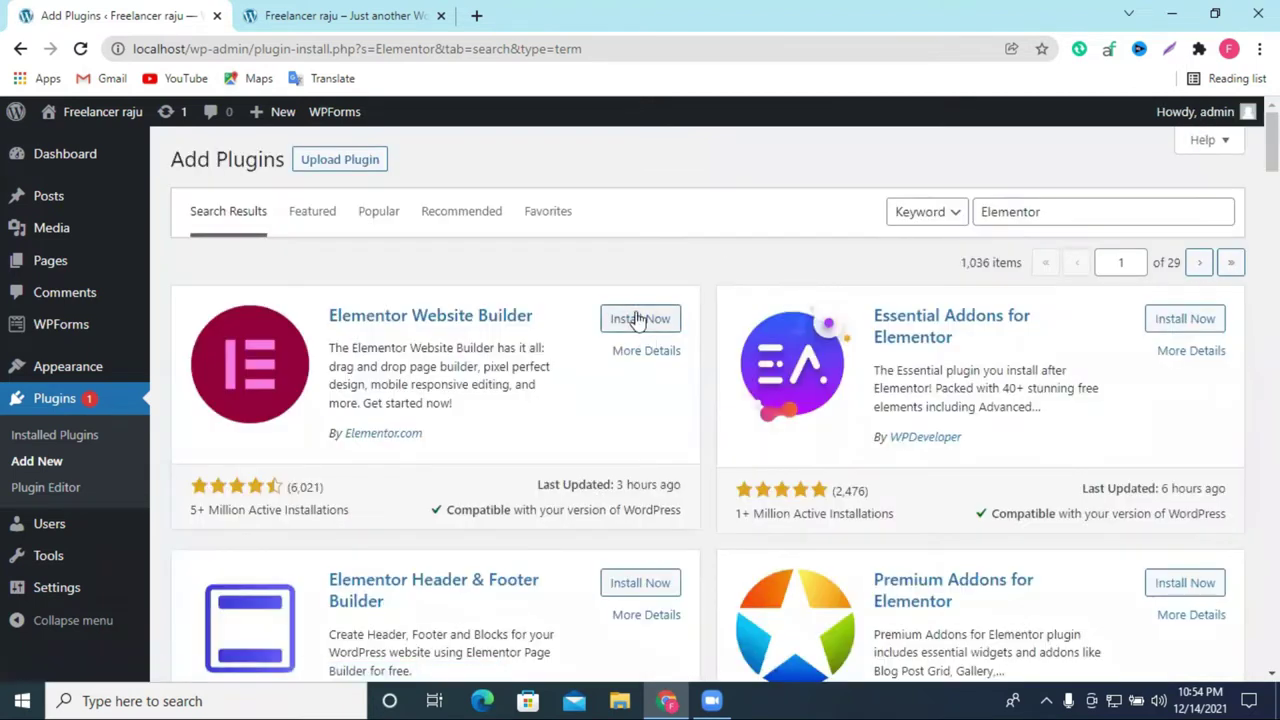
left_click(632, 318)
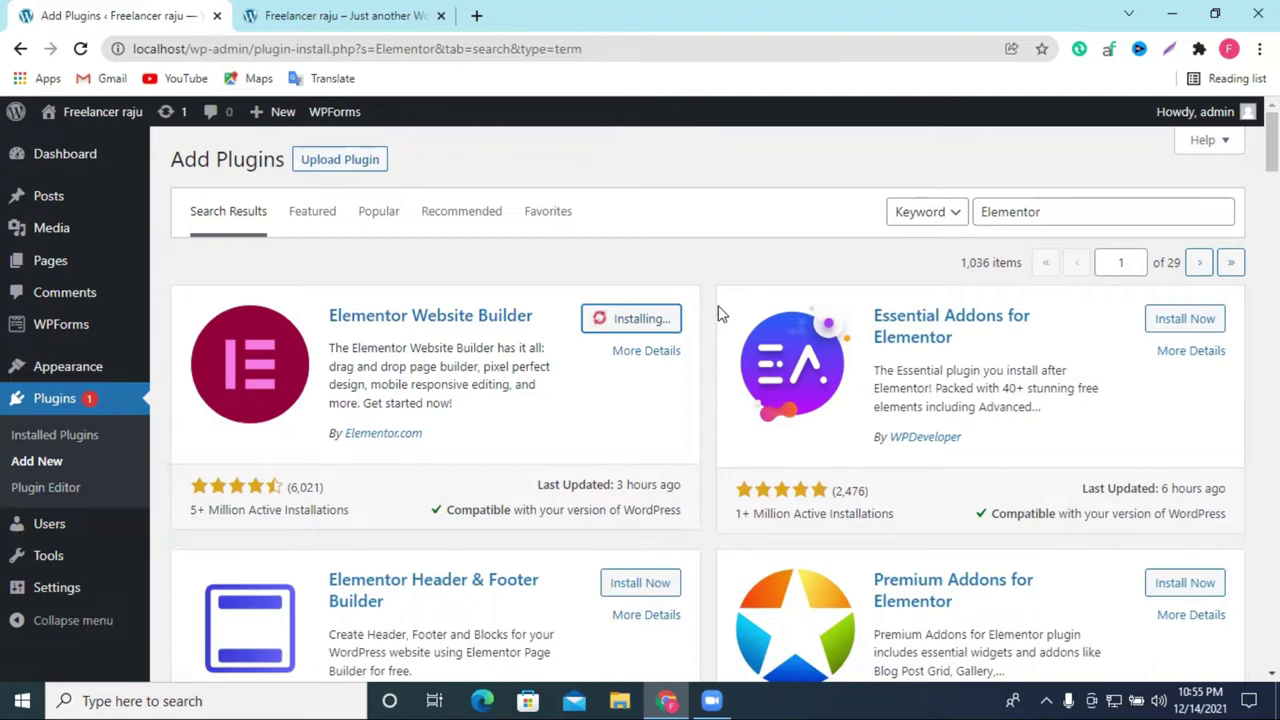
mouse_move(66, 376)
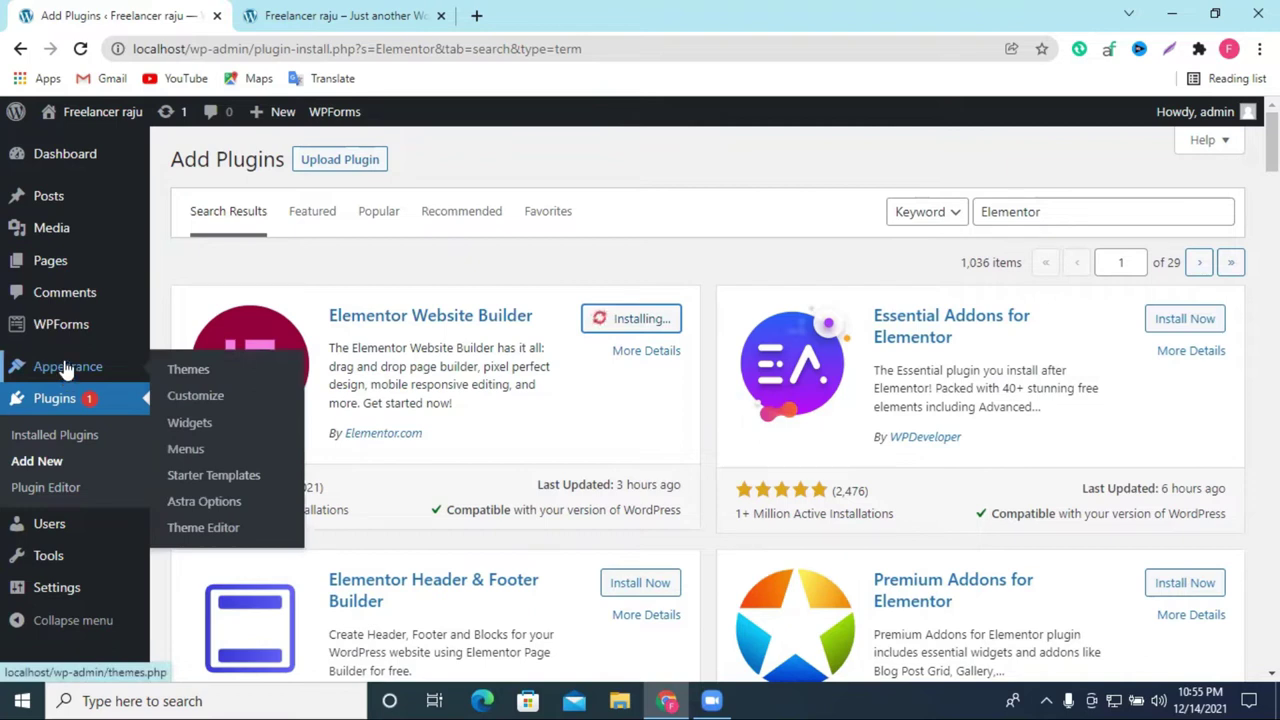
Step: Browse the other Elementor add-ons in the search results while Elementor Website Builder shows Installing
left_click(66, 368)
left_click(813, 181)
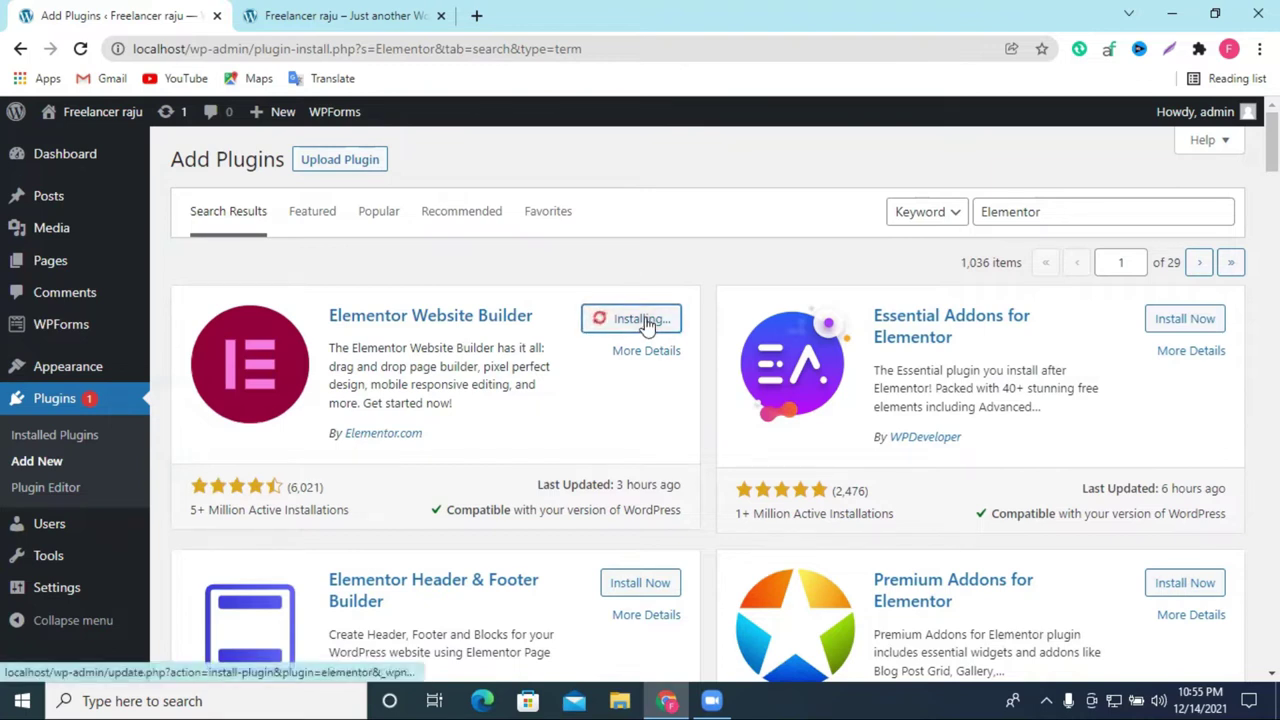
scroll(646, 380, "down", 6)
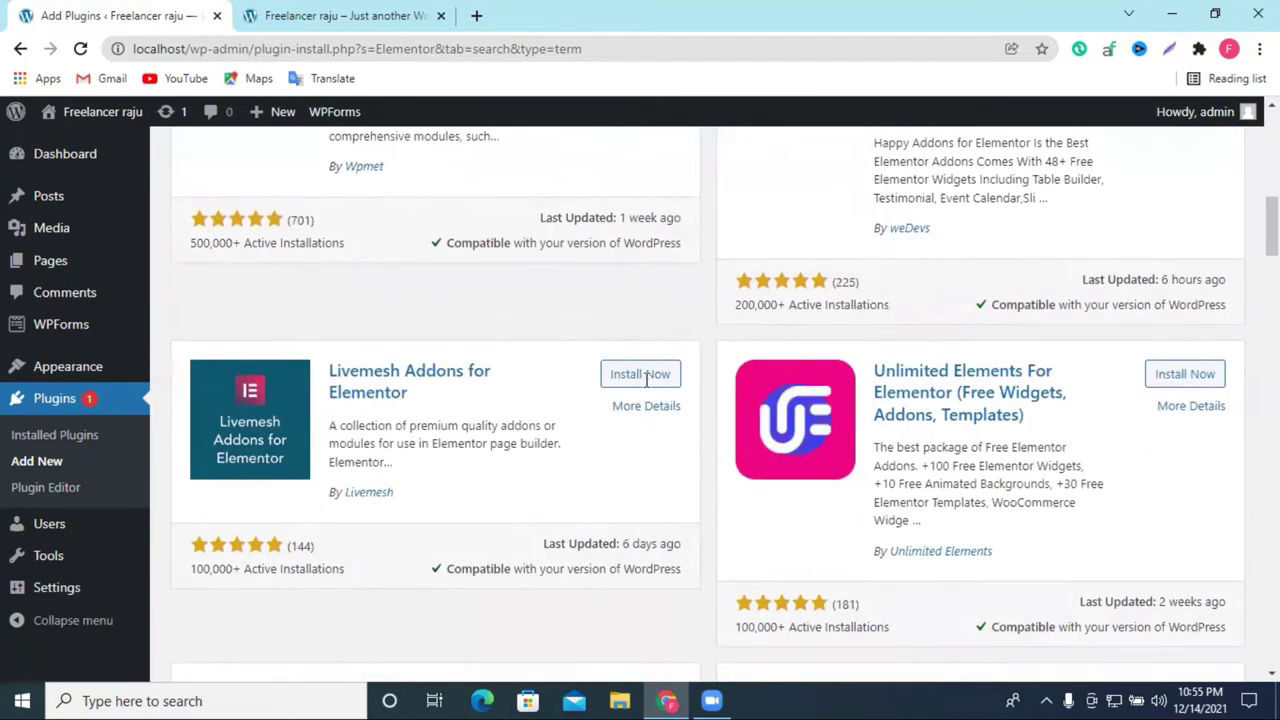
scroll(650, 420, "up", 3)
scroll(650, 452, "up", 4)
scroll(574, 323, "down", 6)
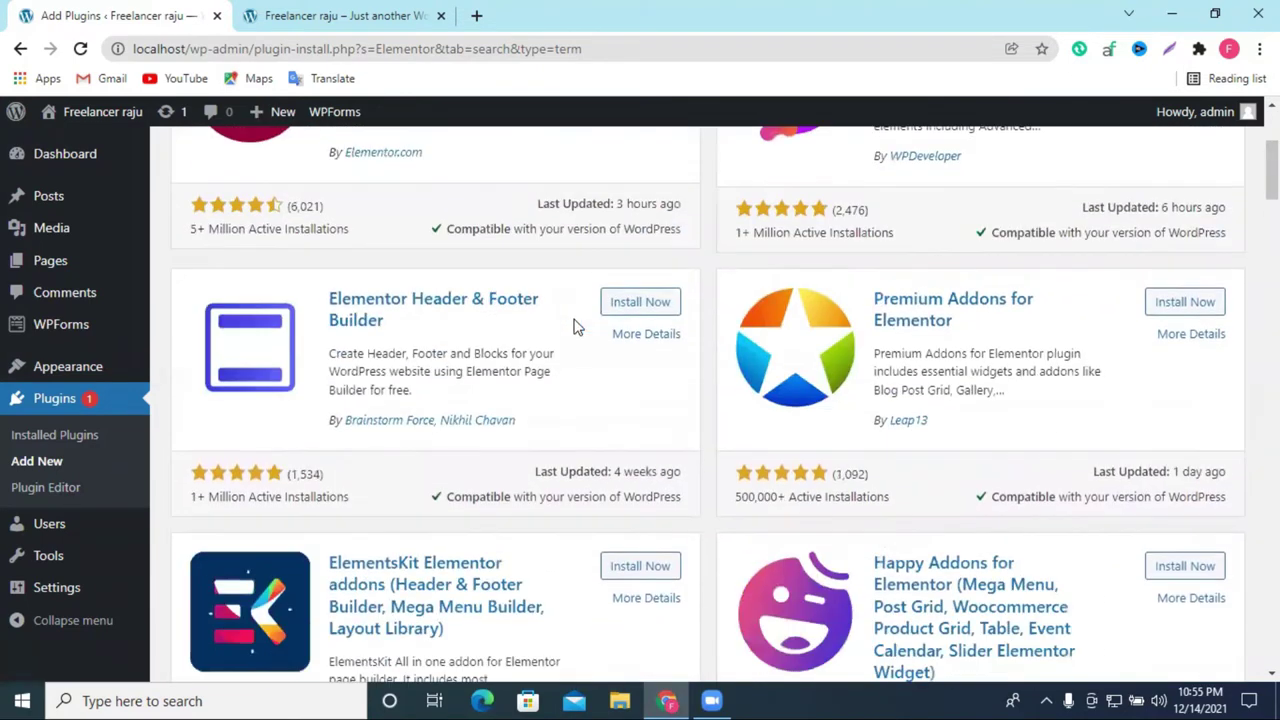
scroll(574, 330, "down", 15)
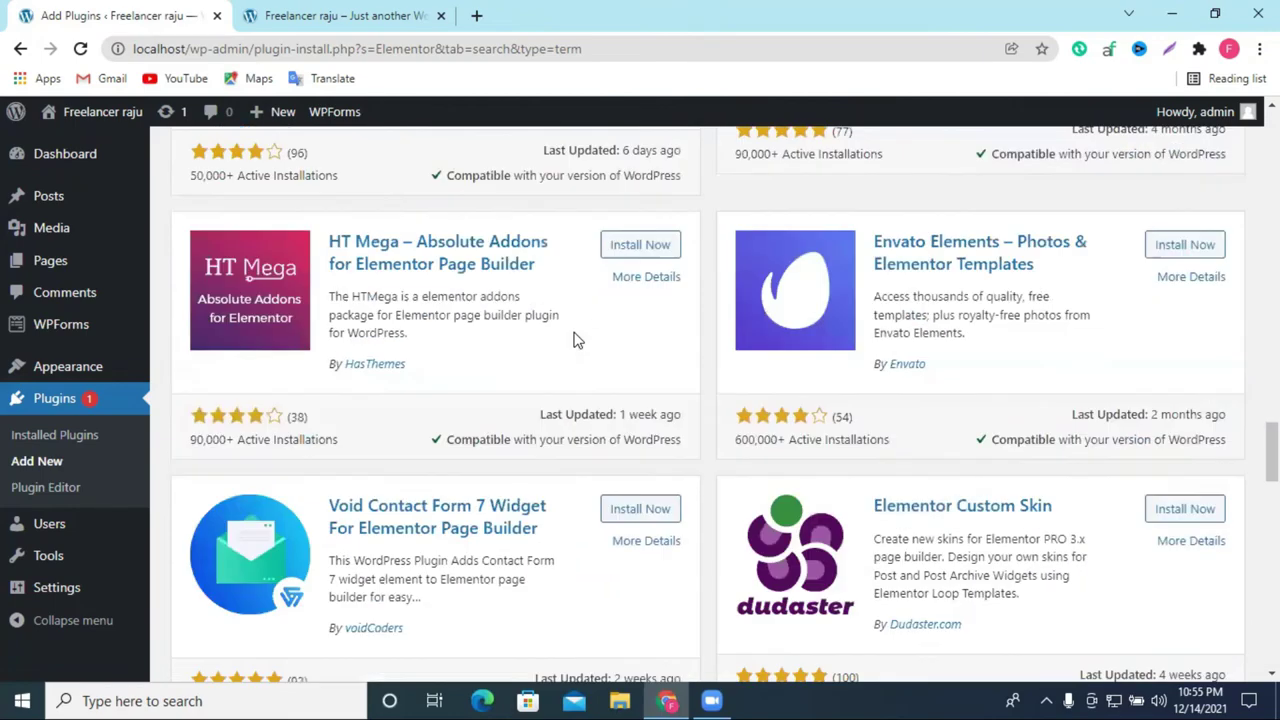
scroll(574, 338, "down", 5)
scroll(574, 338, "up", 4)
scroll(575, 342, "down", 10)
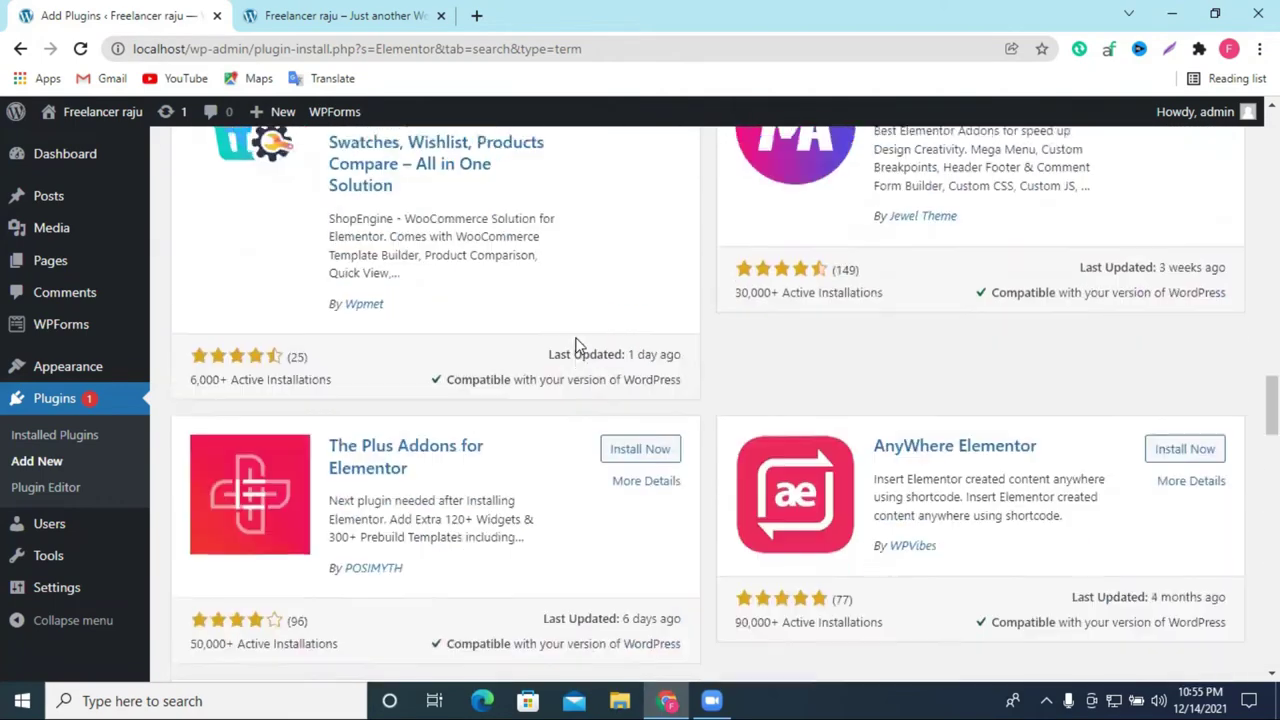
scroll(575, 343, "up", 15)
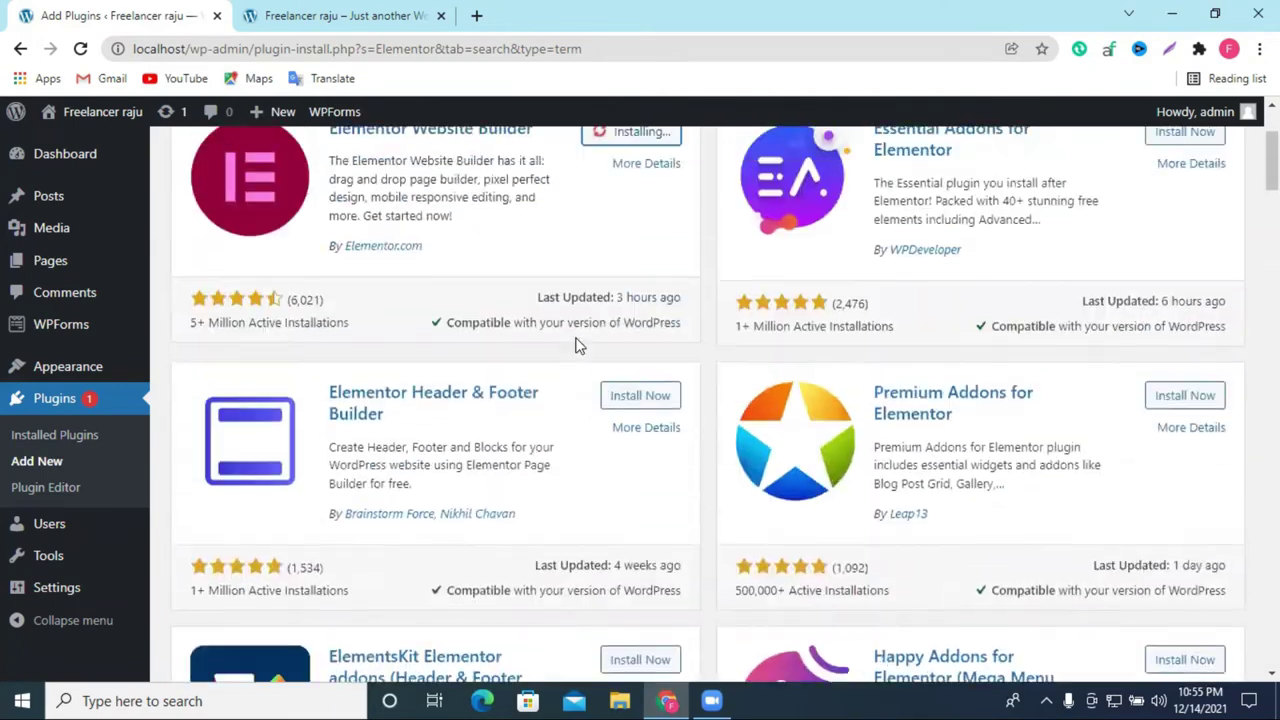
scroll(575, 347, "down", 3)
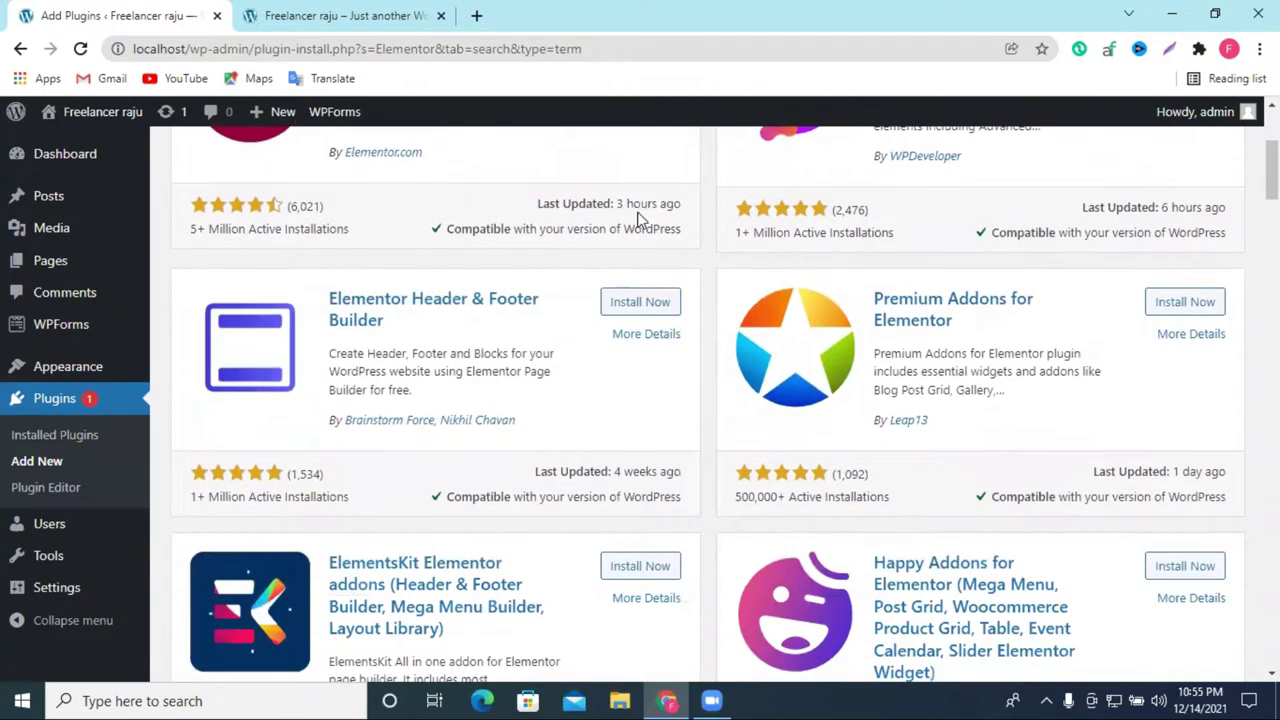
scroll(645, 225, "up", 3)
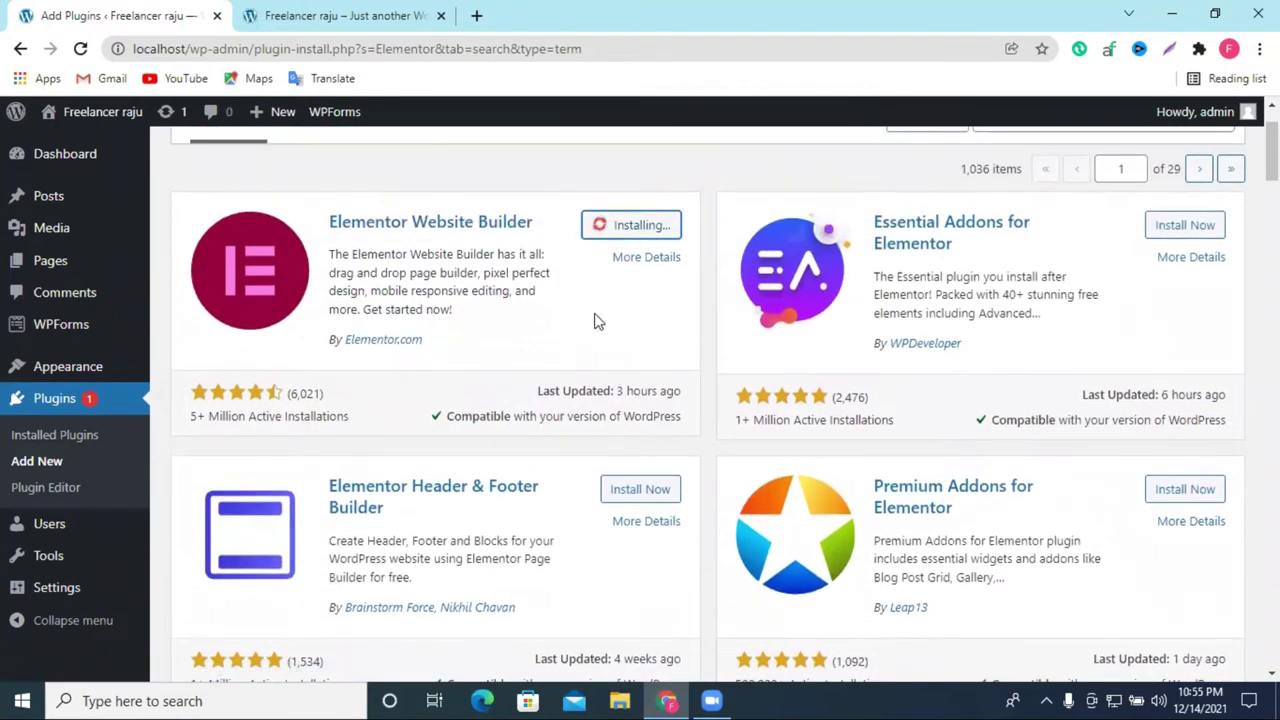
scroll(640, 300, "down", 7)
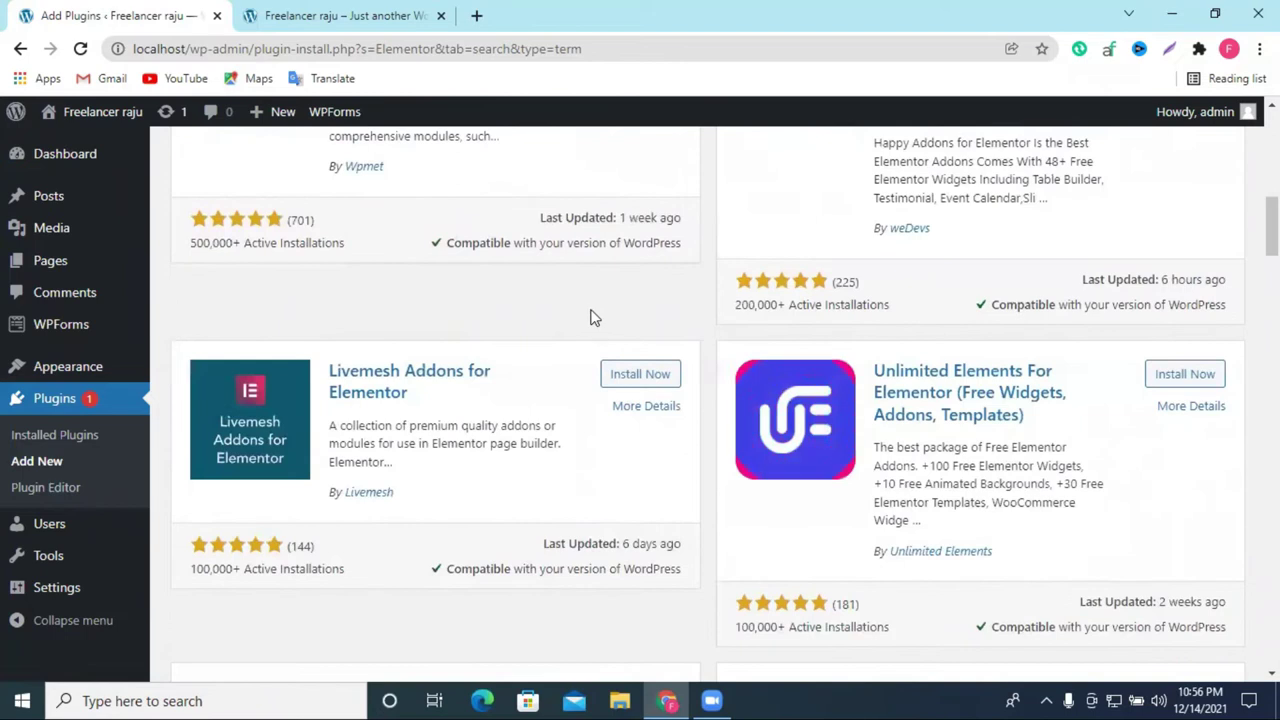
scroll(594, 314, "up", 3)
scroll(386, 417, "up", 4)
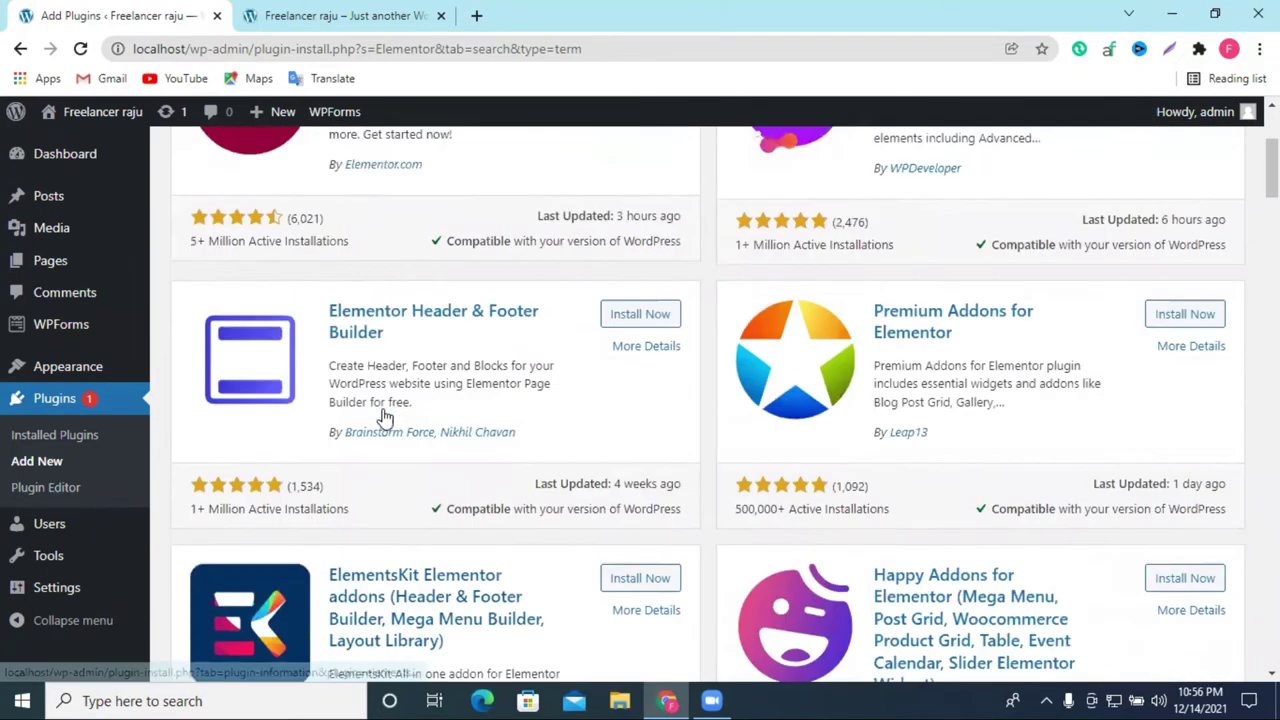
scroll(443, 380, "up", 1)
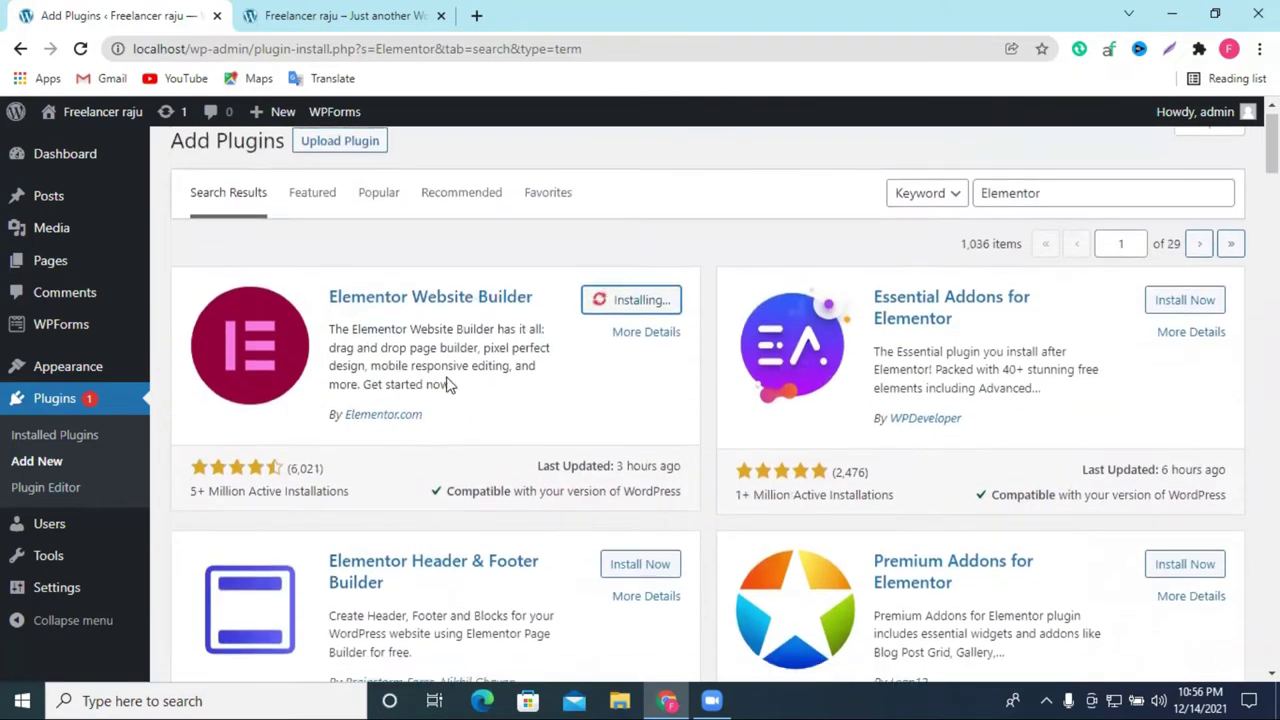
scroll(441, 373, "down", 3)
scroll(523, 330, "up", 3)
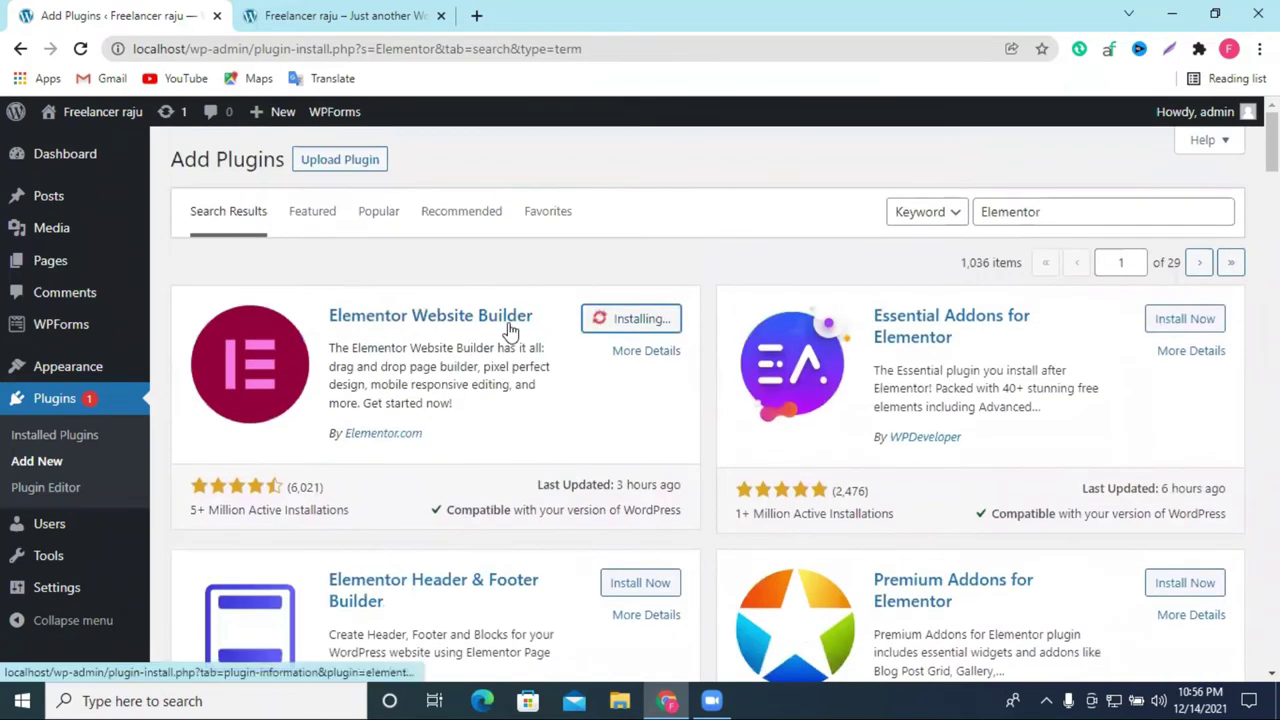
scroll(515, 335, "down", 10)
scroll(545, 340, "up", 1)
scroll(571, 337, "down", 7)
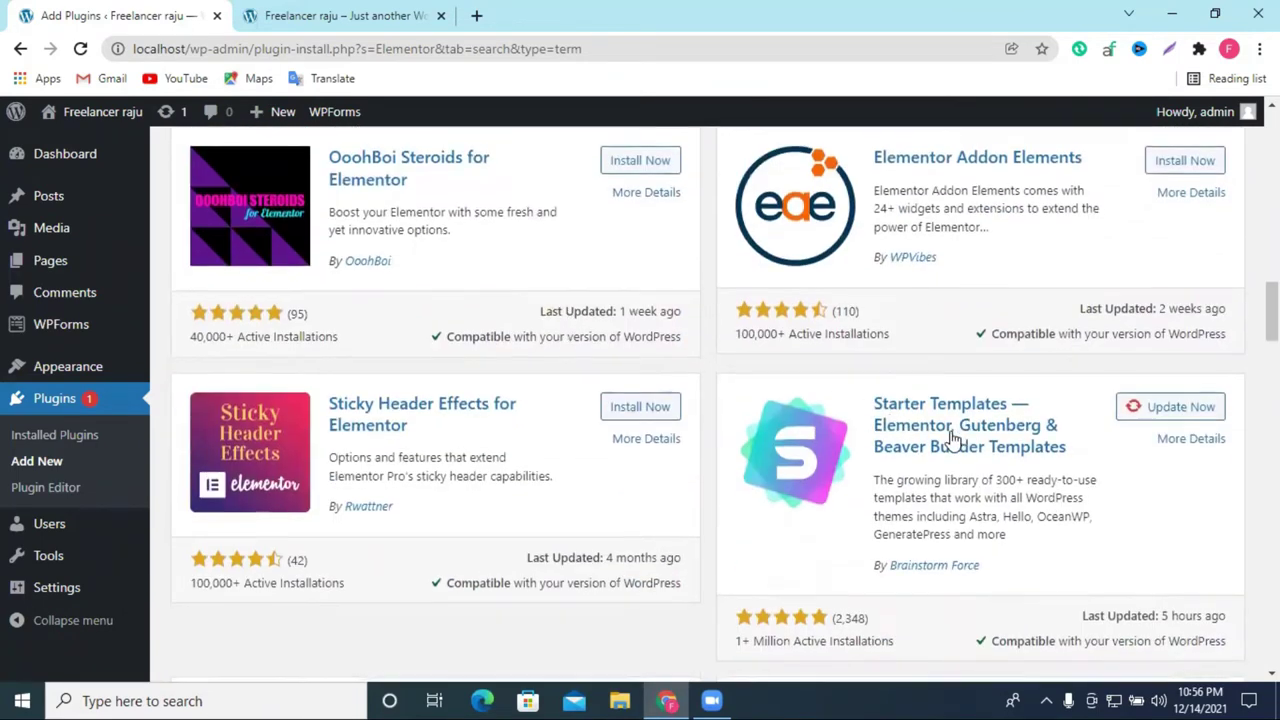
scroll(935, 400, "down", 6)
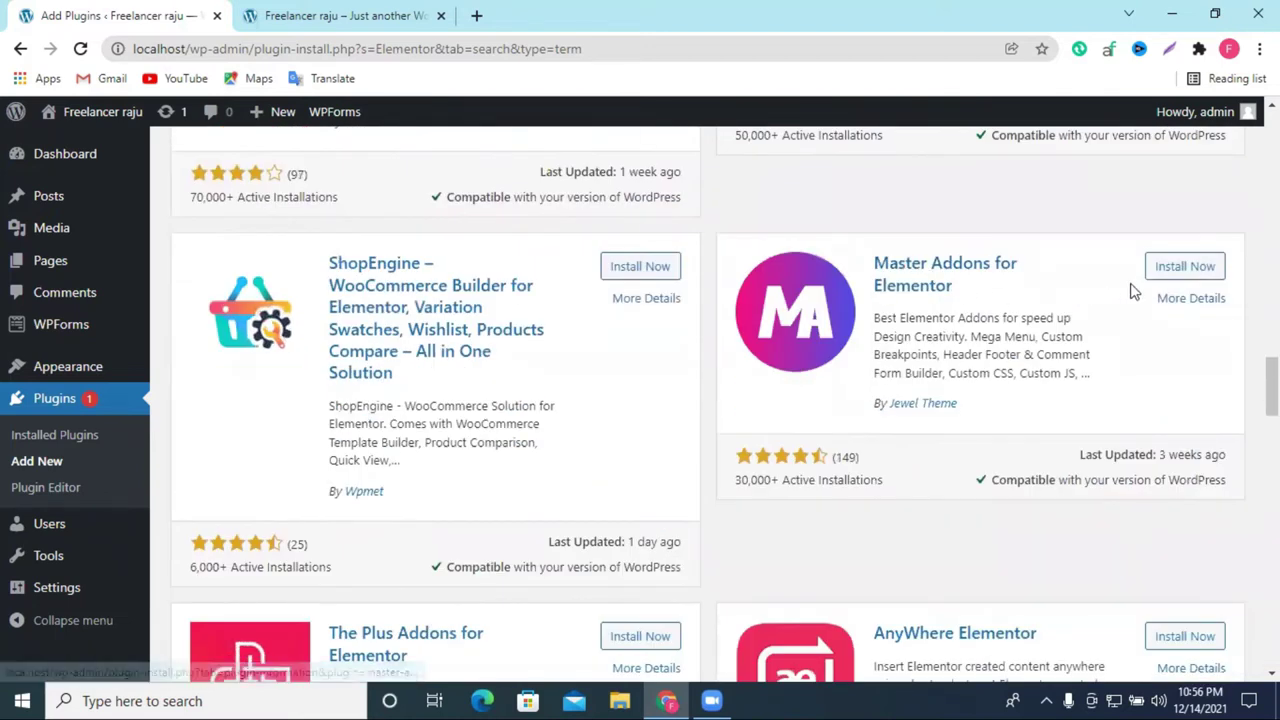
scroll(883, 440, "down", 5)
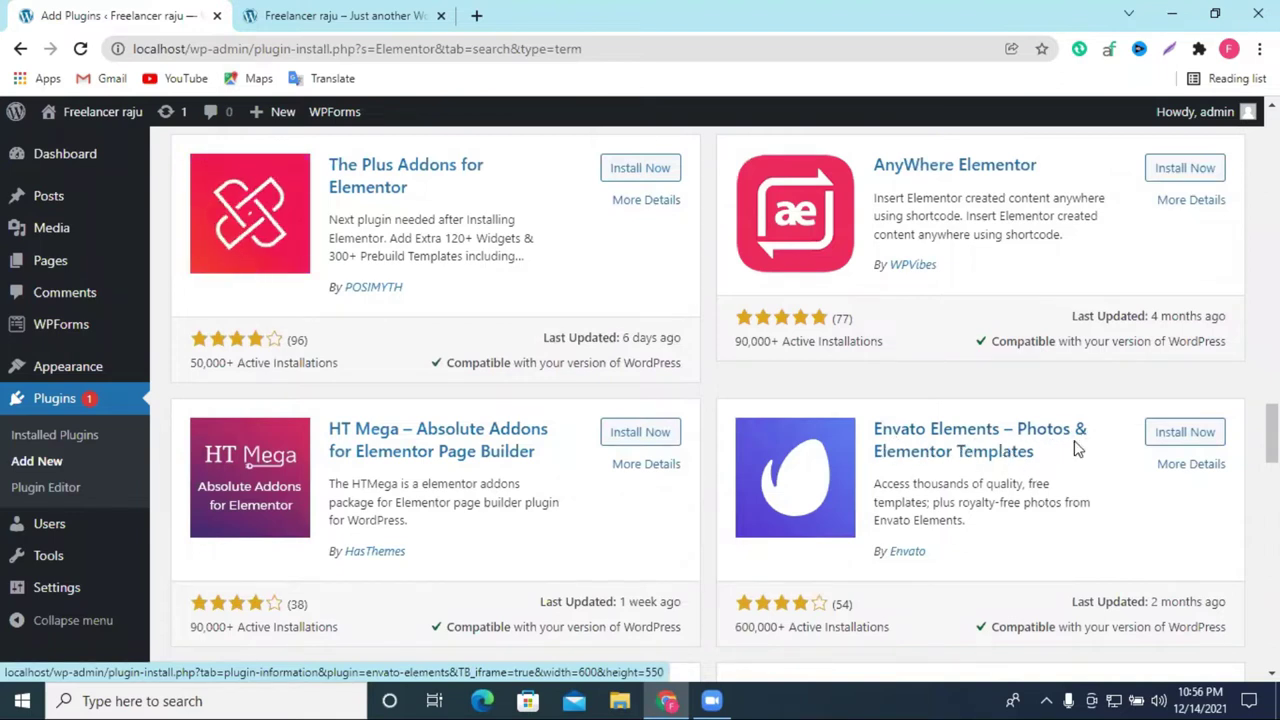
scroll(1077, 450, "down", 3)
scroll(926, 296, "down", 3)
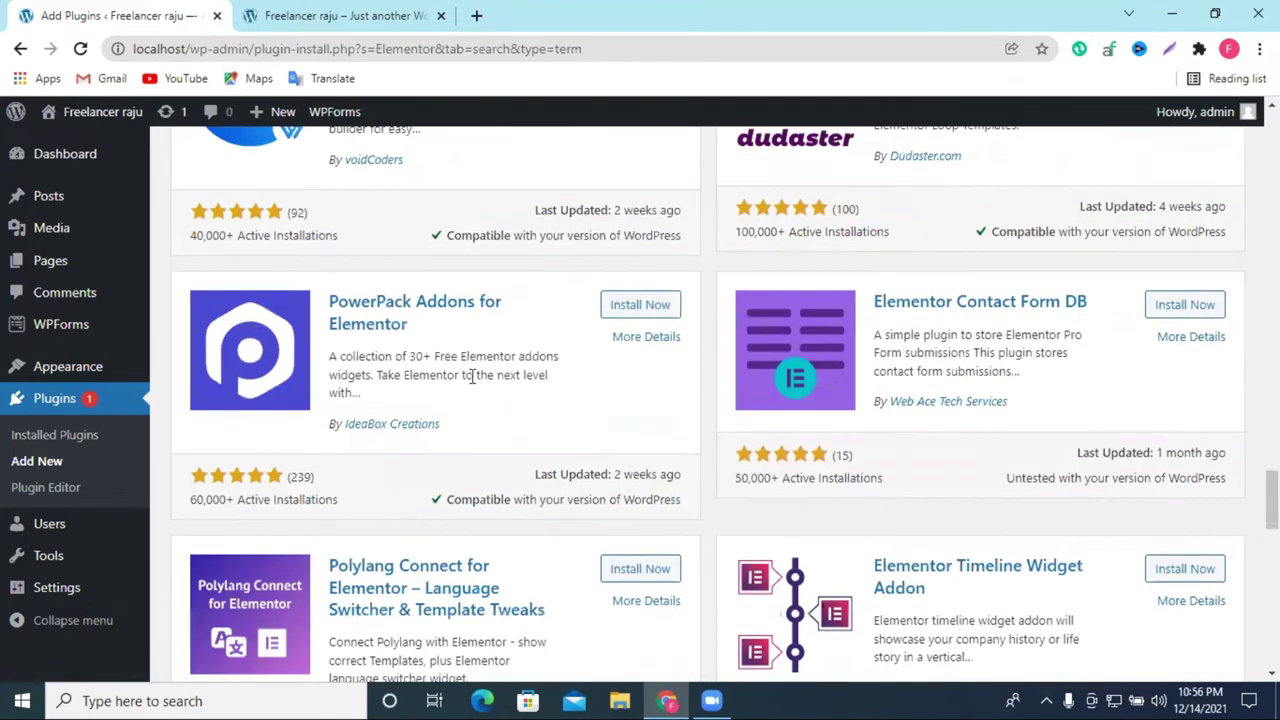
scroll(472, 376, "down", 3)
scroll(471, 386, "up", 18)
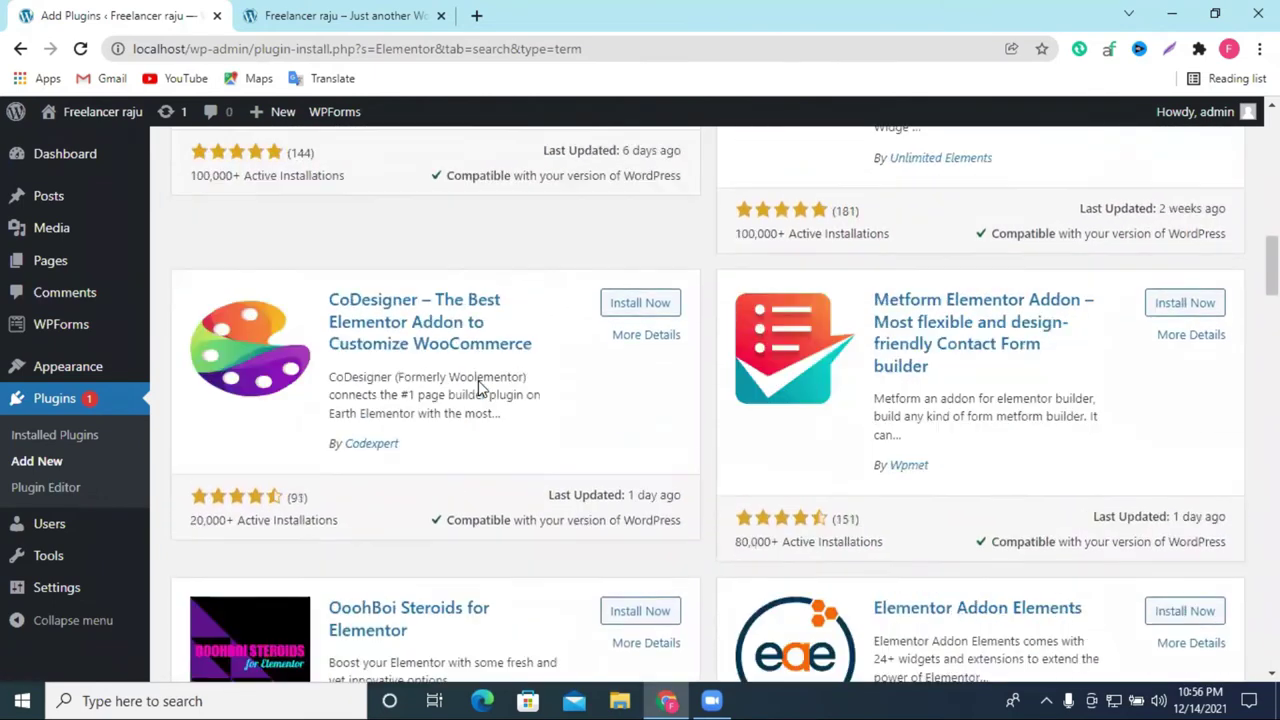
scroll(478, 388, "up", 12)
left_click(612, 318)
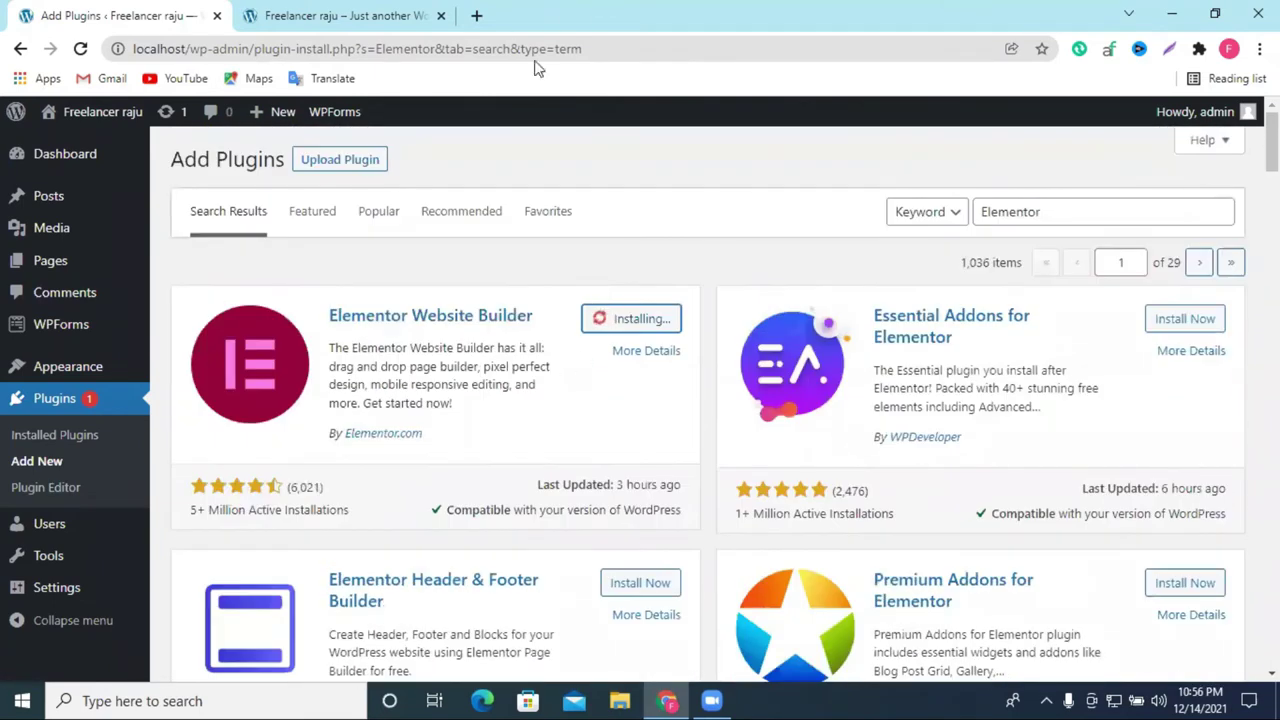
Step: In a new tab, search Google for themeforest and go to themeforest.net
left_click(476, 15)
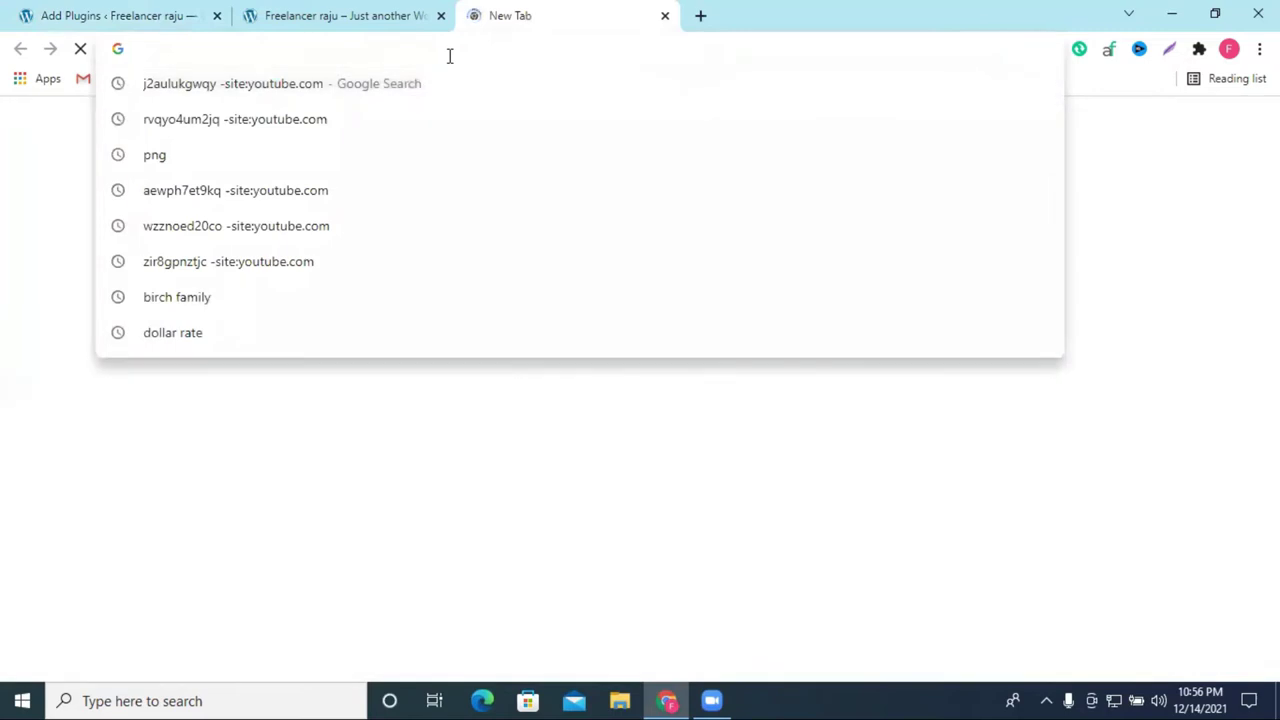
type("theme")
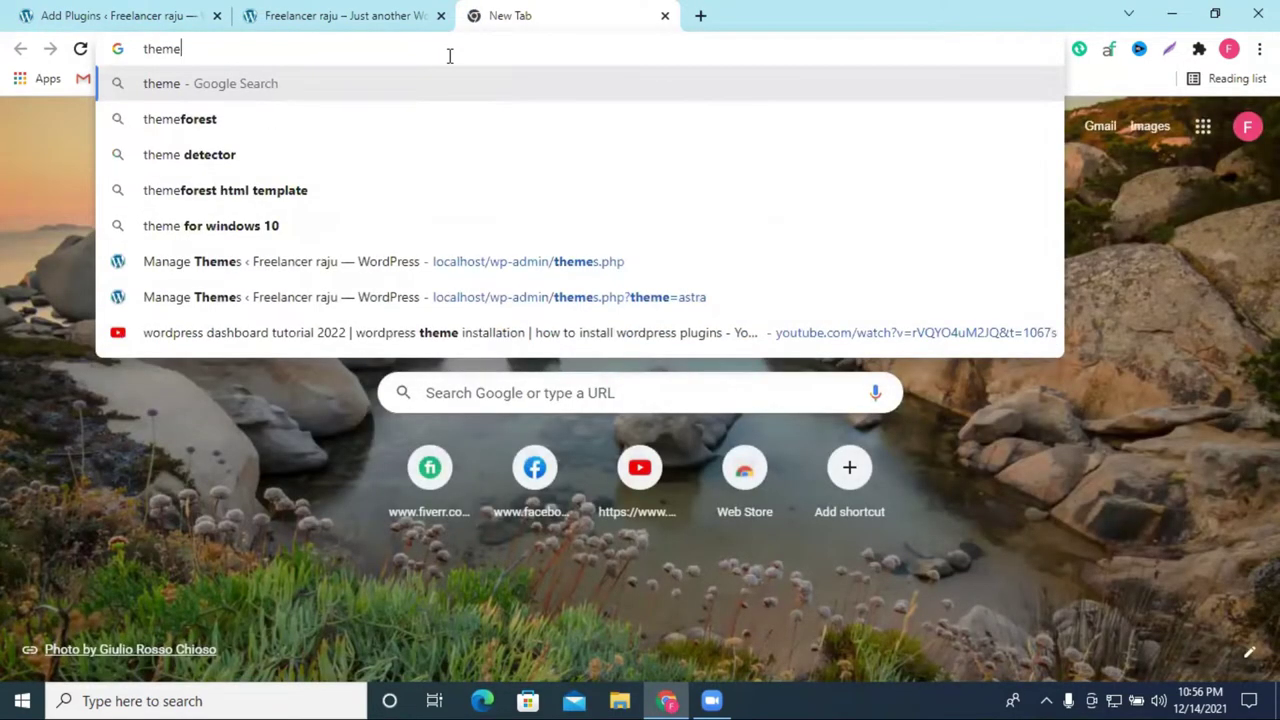
left_click(351, 112)
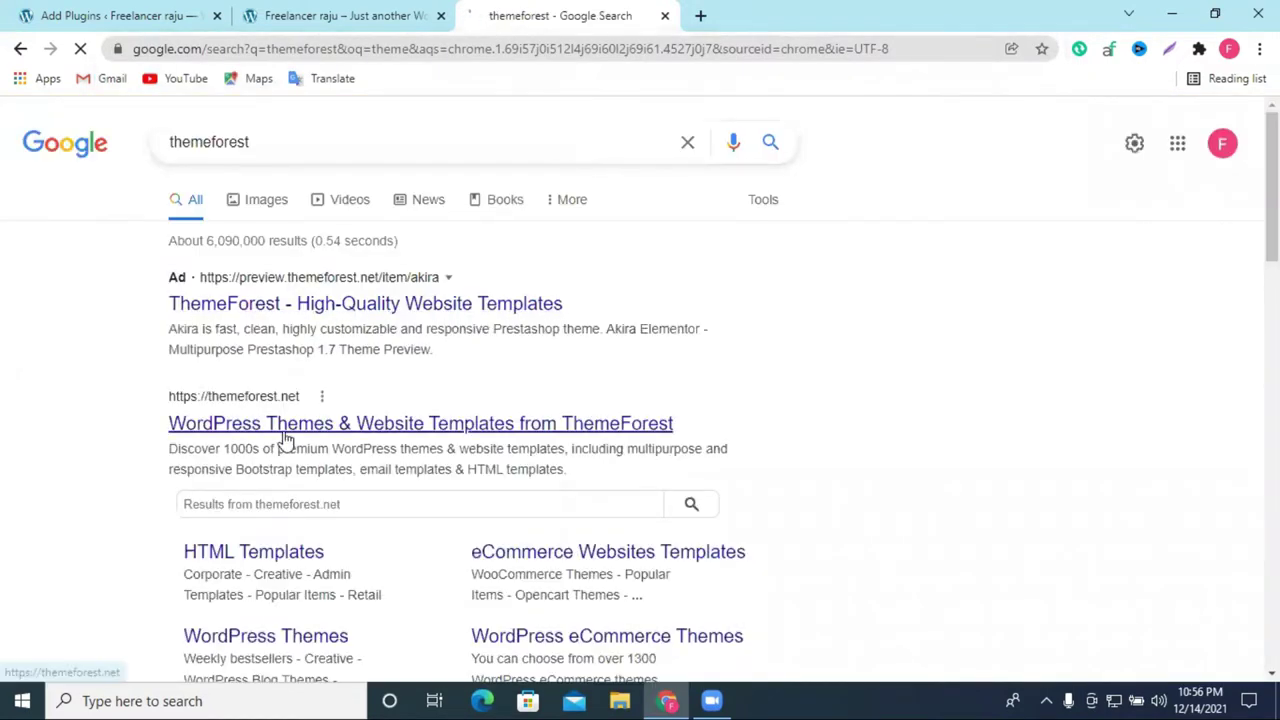
left_click(283, 430)
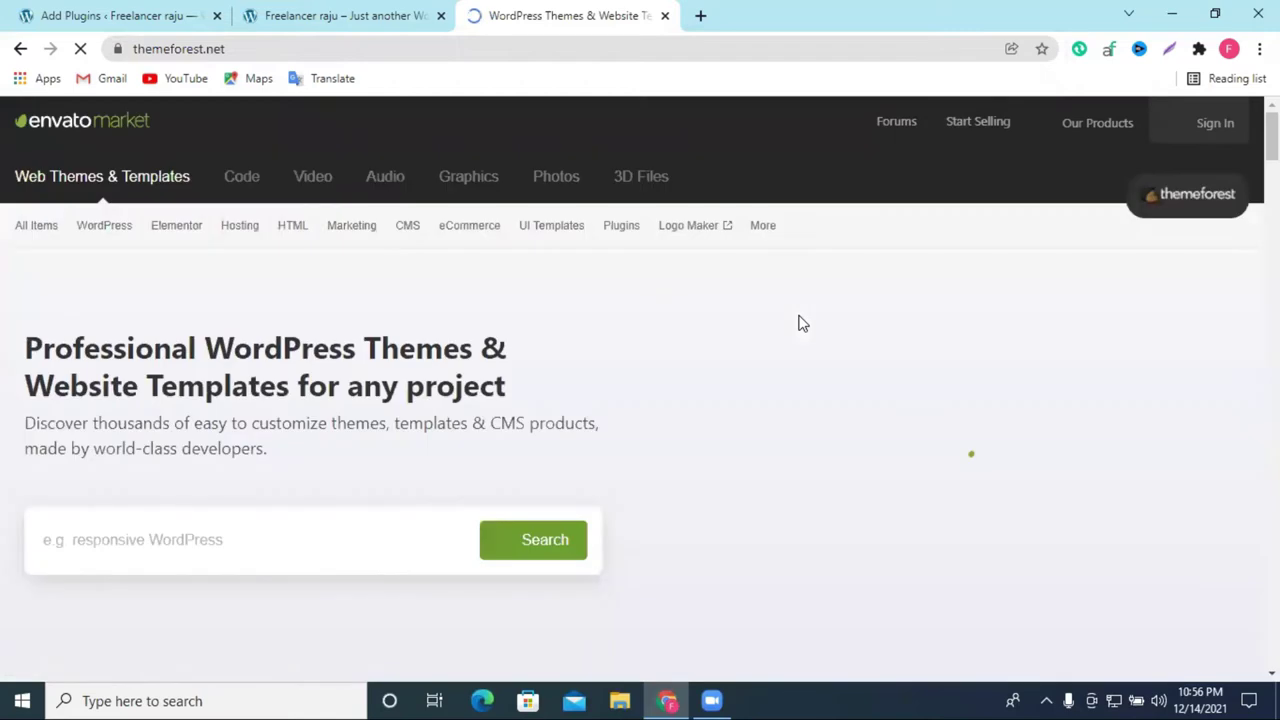
scroll(240, 380, "down", 3)
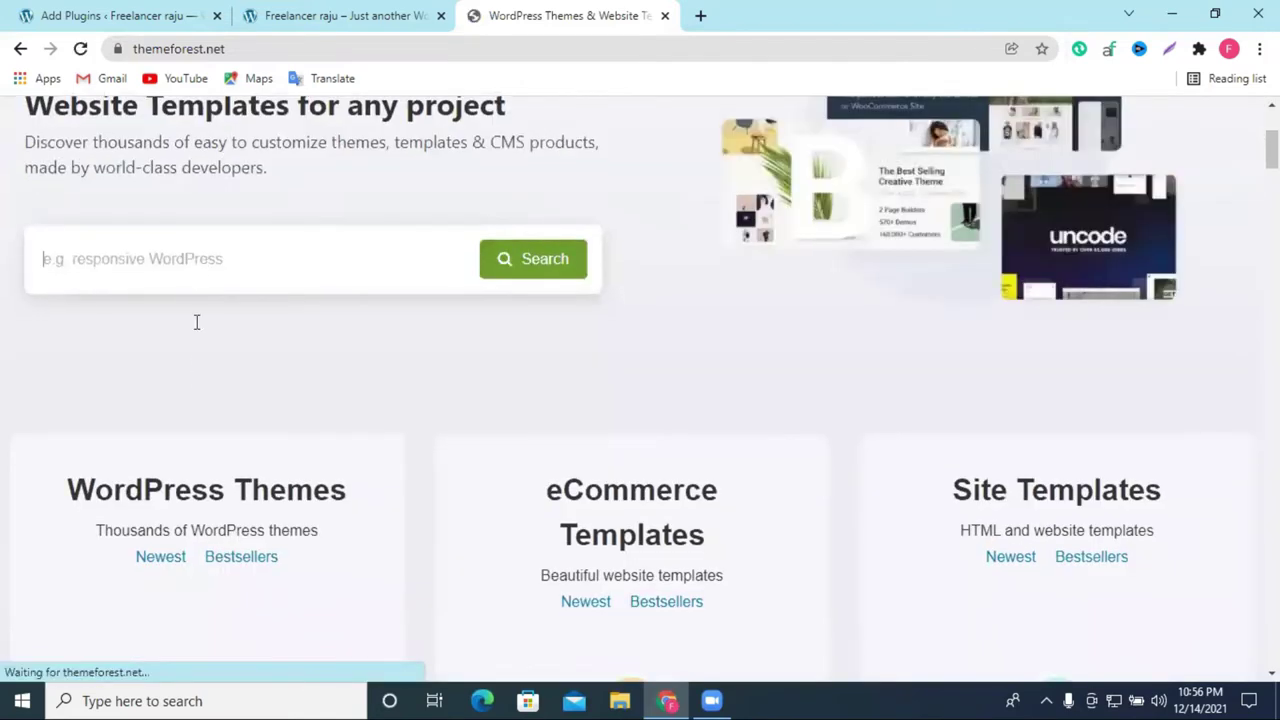
Step: Open the WordPress Themes category and the Flatsome item from Weekly bestsellers
left_click(170, 477)
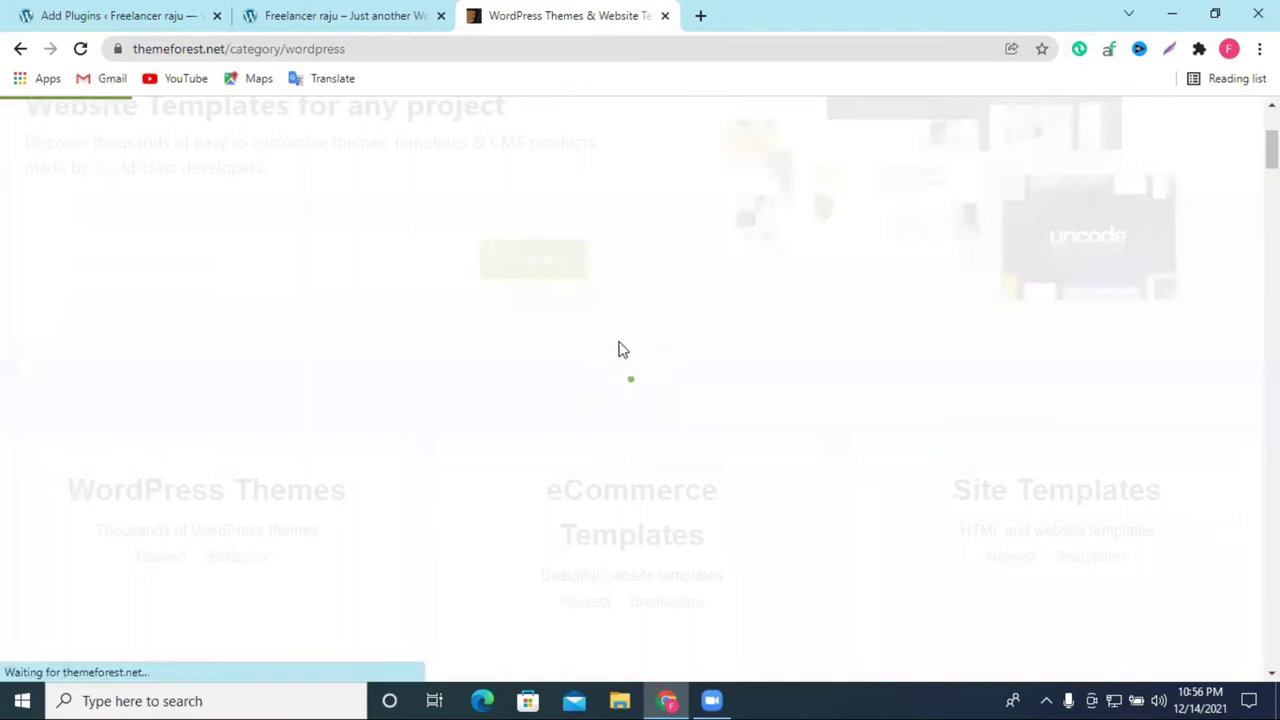
scroll(745, 328, "down", 3)
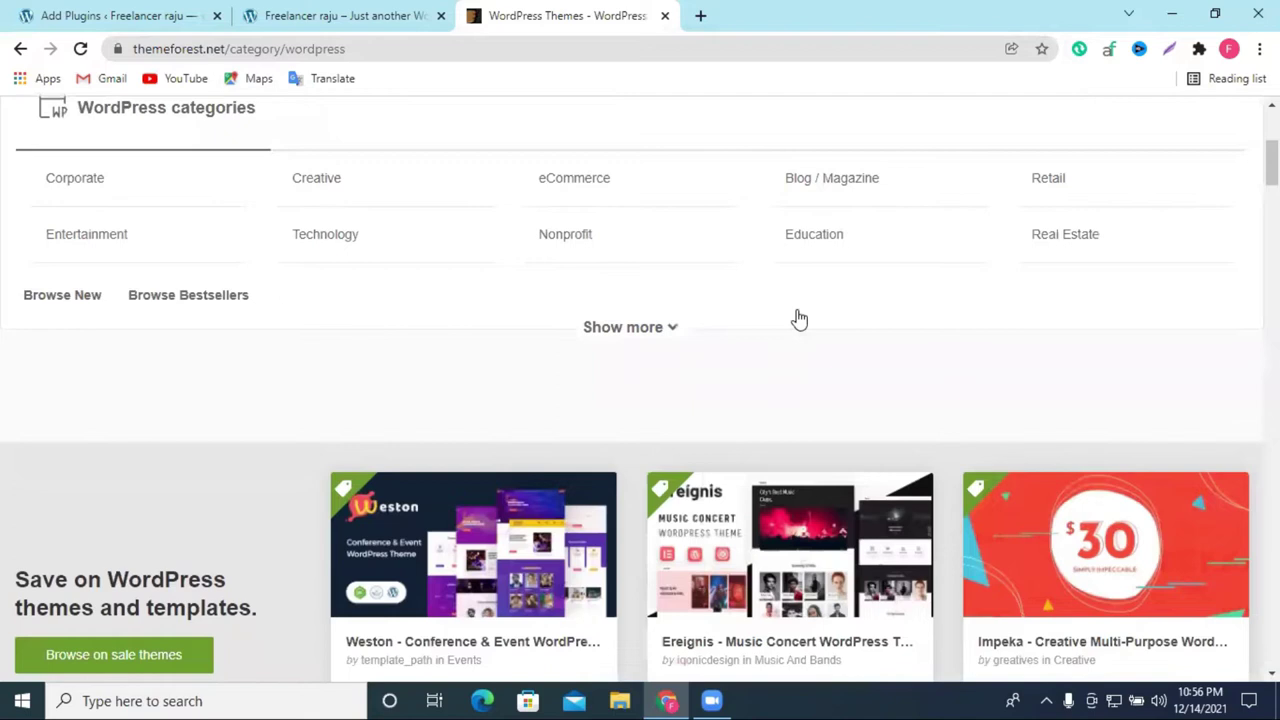
scroll(799, 318, "down", 5)
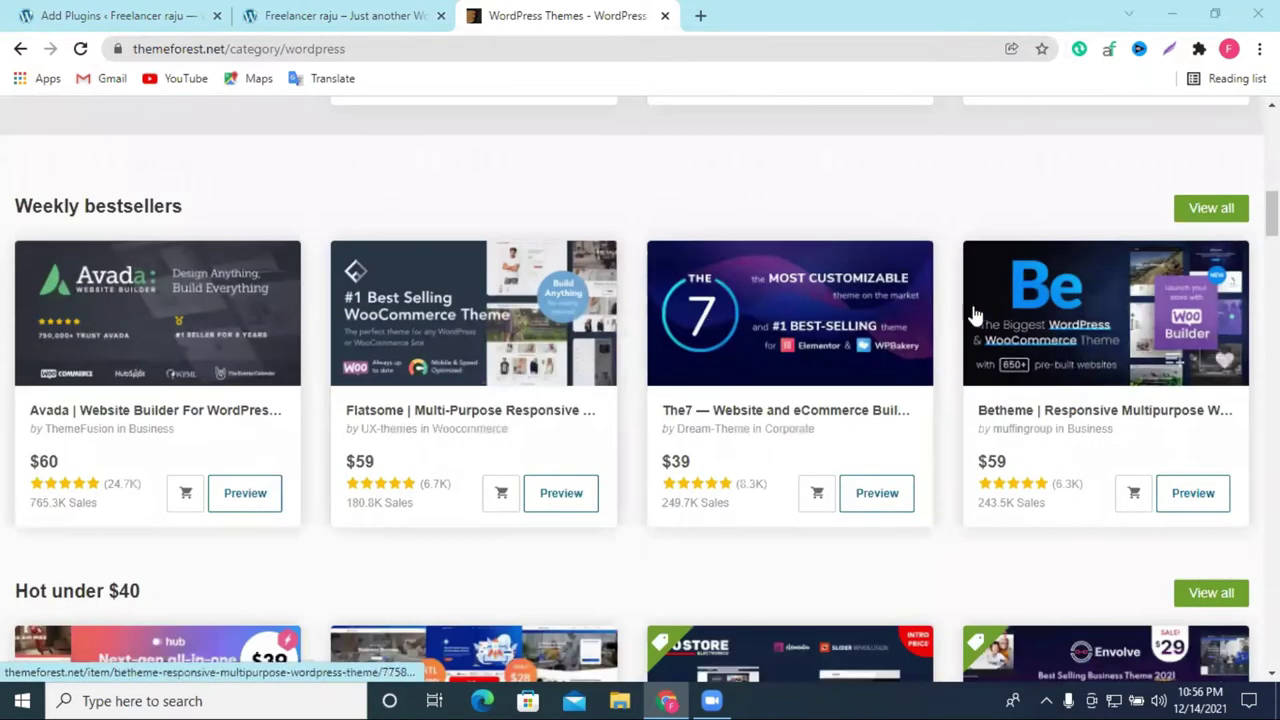
scroll(820, 323, "down", 3)
scroll(820, 323, "up", 3)
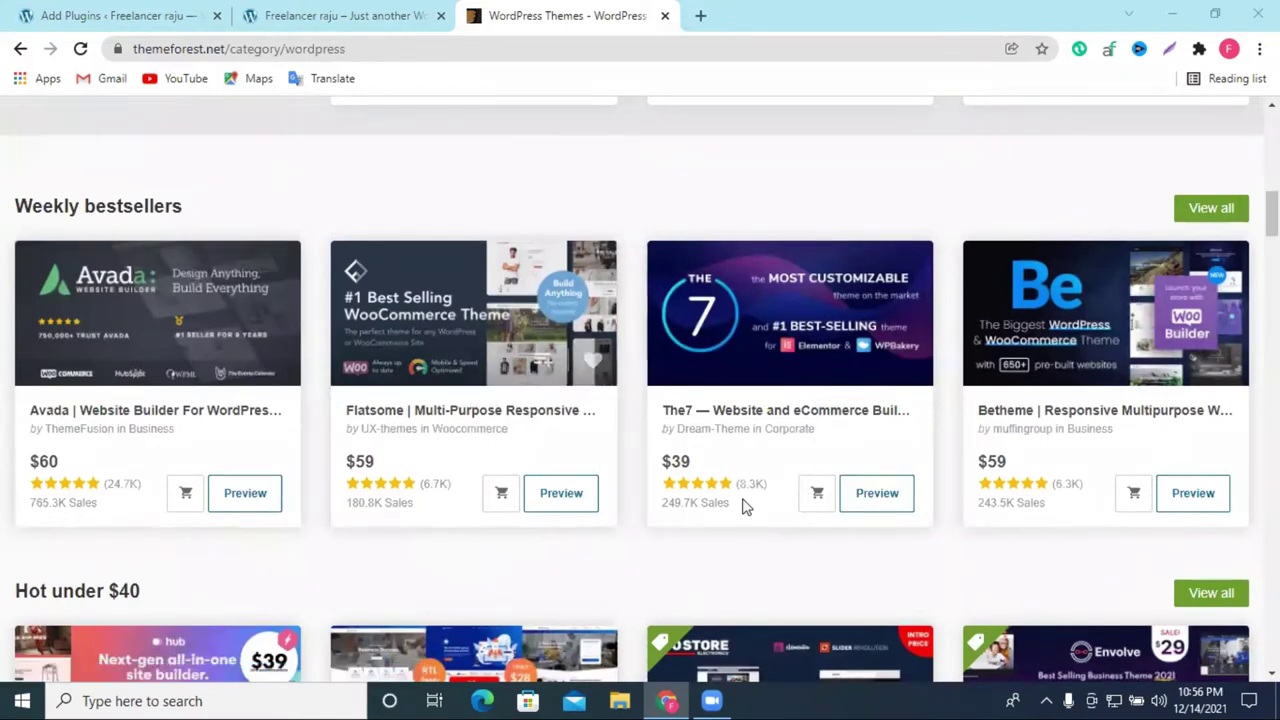
left_click(497, 313)
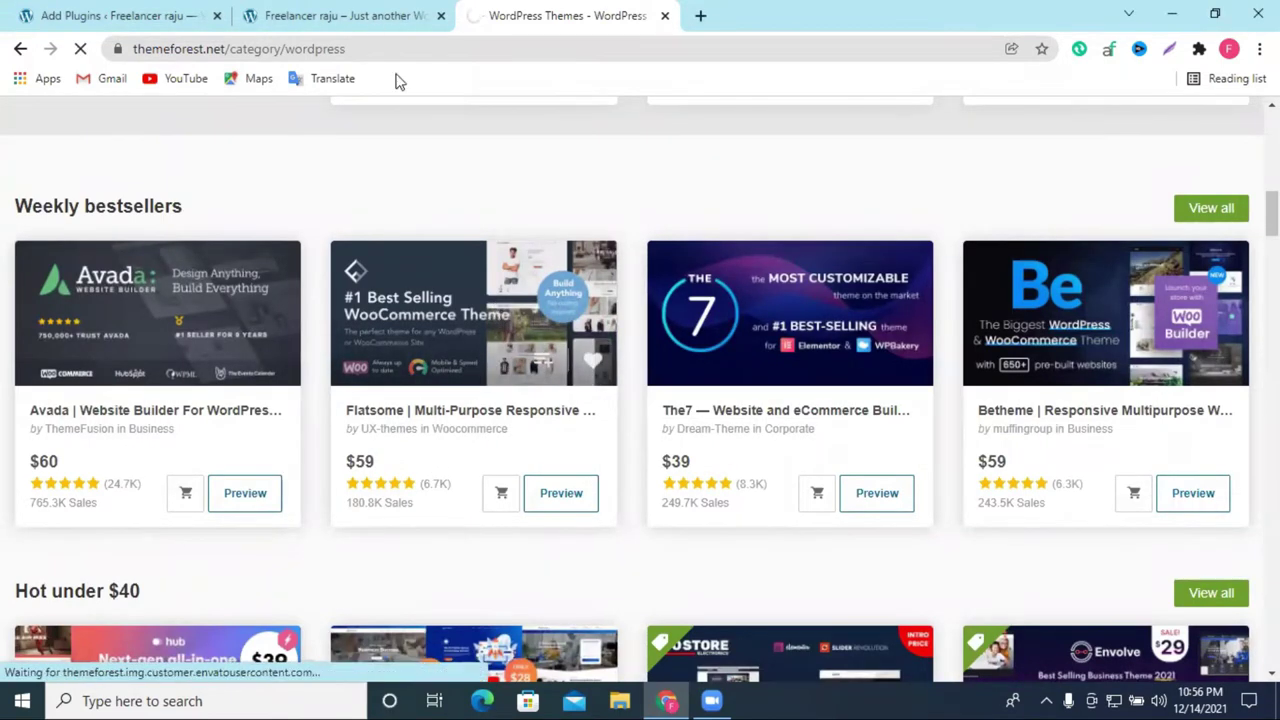
left_click(362, 14)
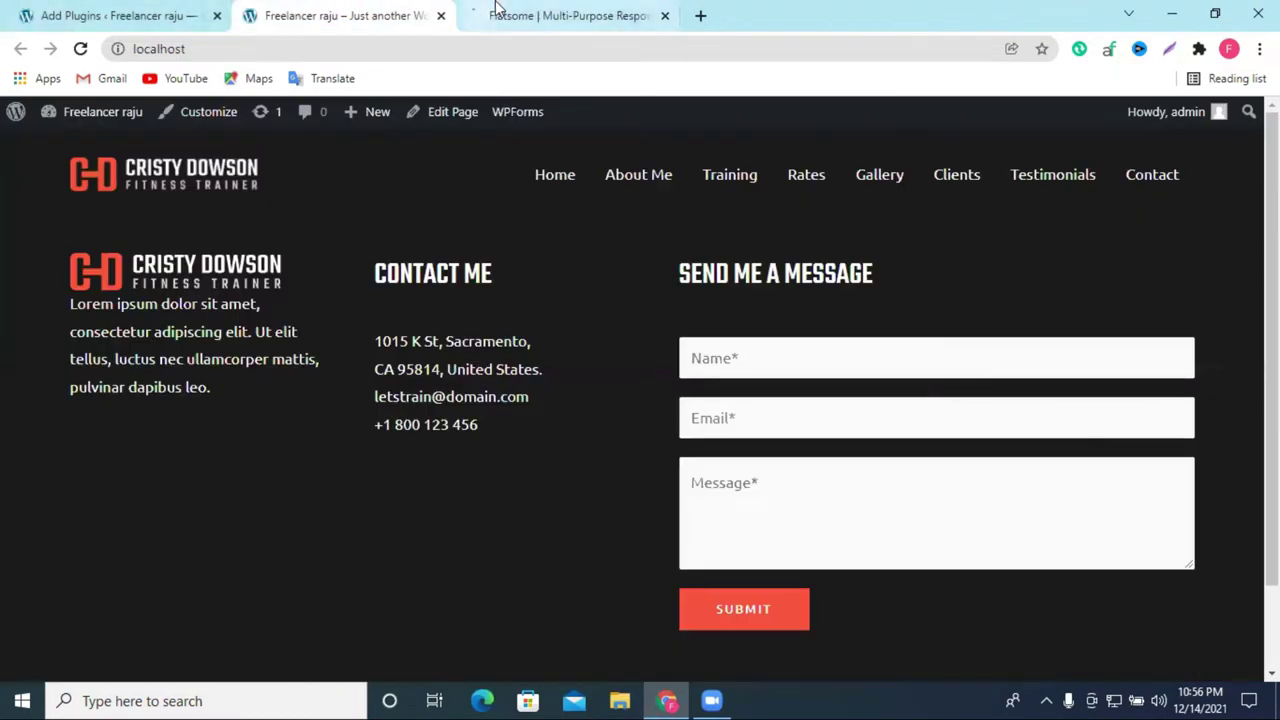
Step: Look over the Flatsome item page, showing the $59 Regular License and 180,786 sales
left_click(505, 14)
scroll(540, 410, "down", 2)
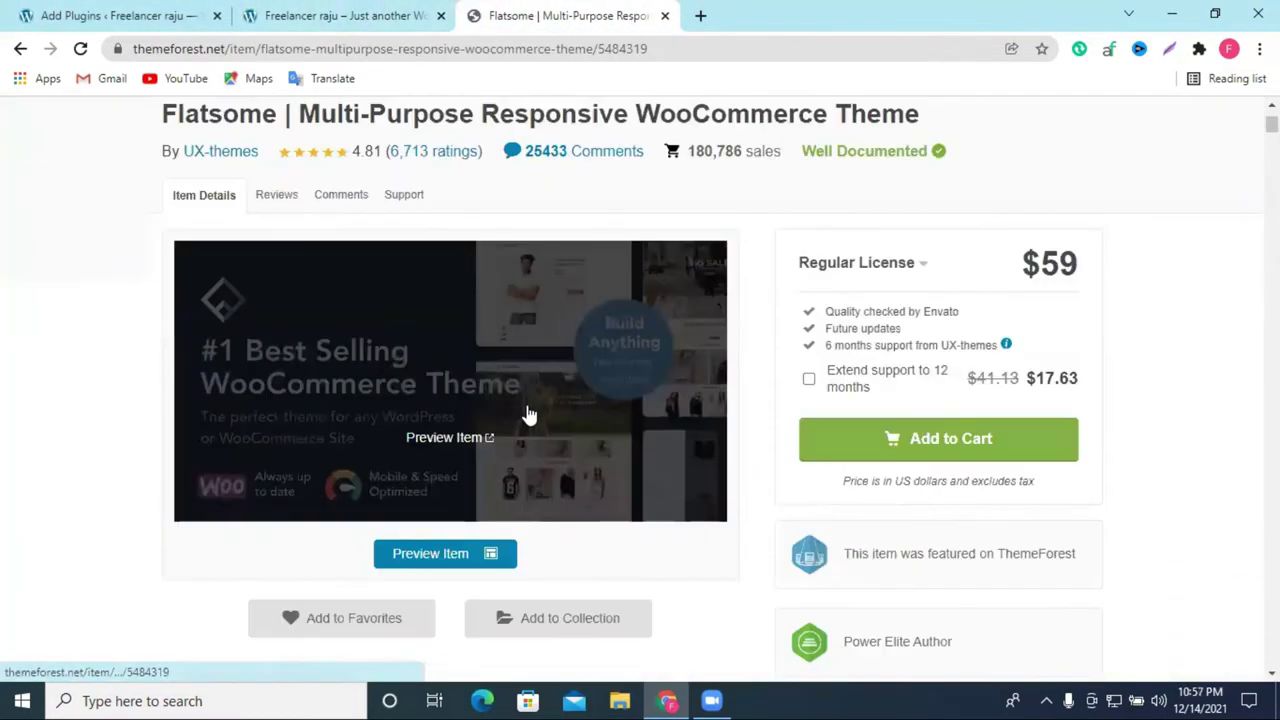
scroll(1193, 355, "down", 15)
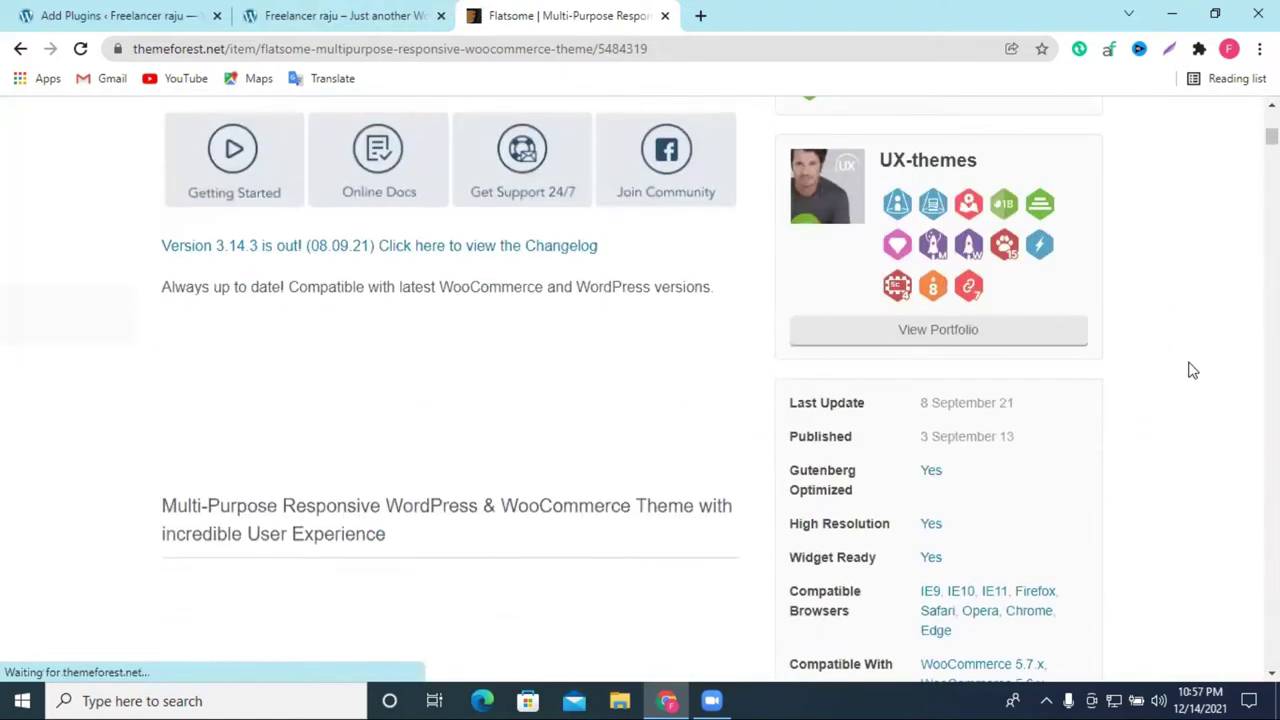
scroll(1190, 370, "down", 15)
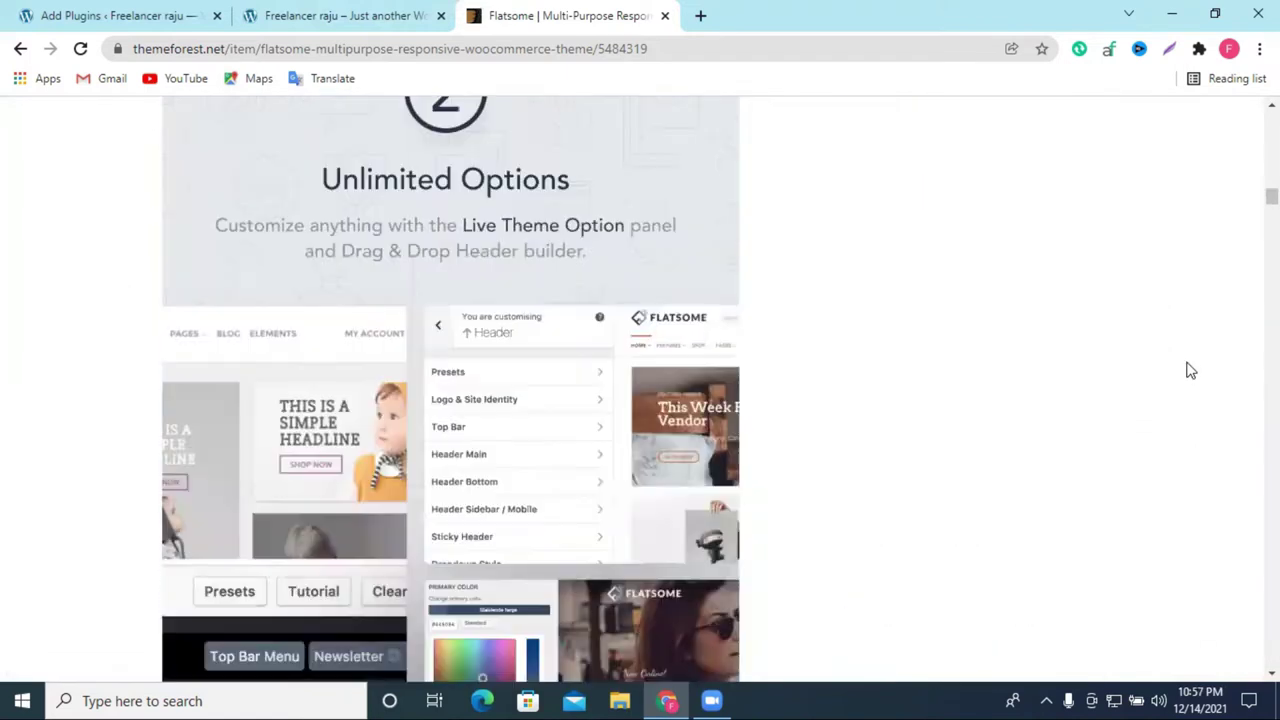
scroll(1190, 370, "up", 10)
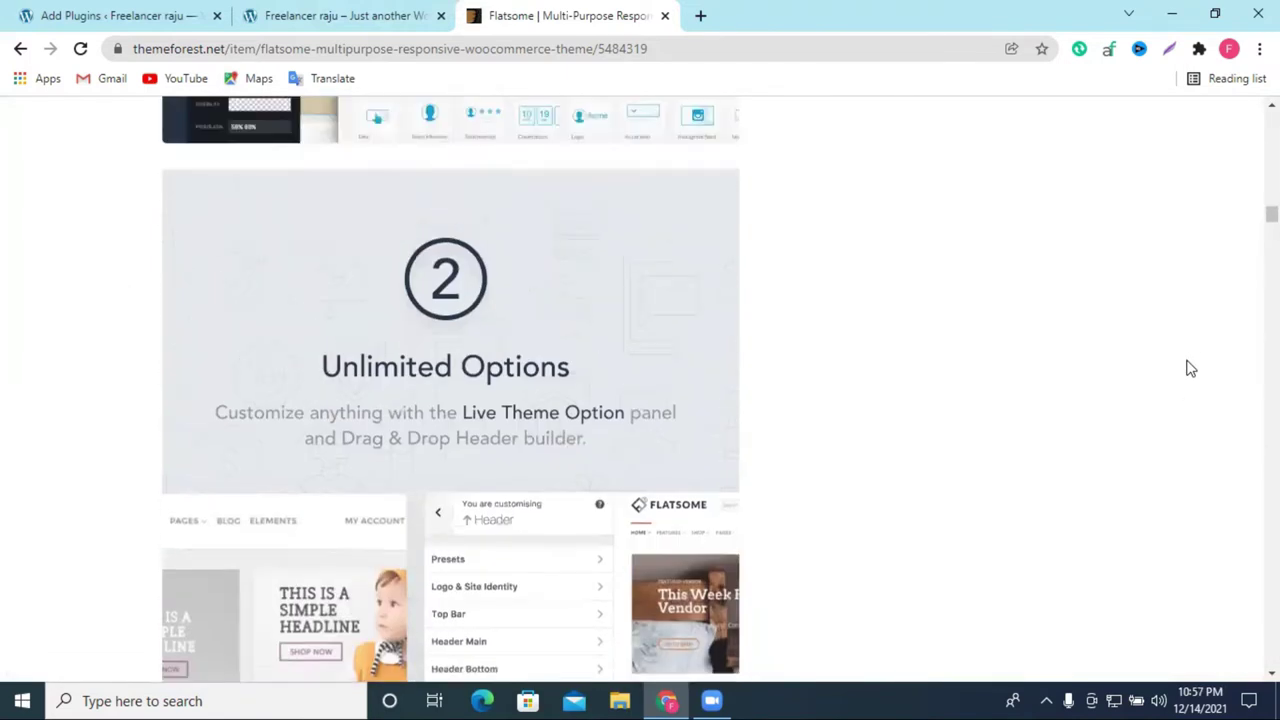
scroll(600, 336, "up", 15)
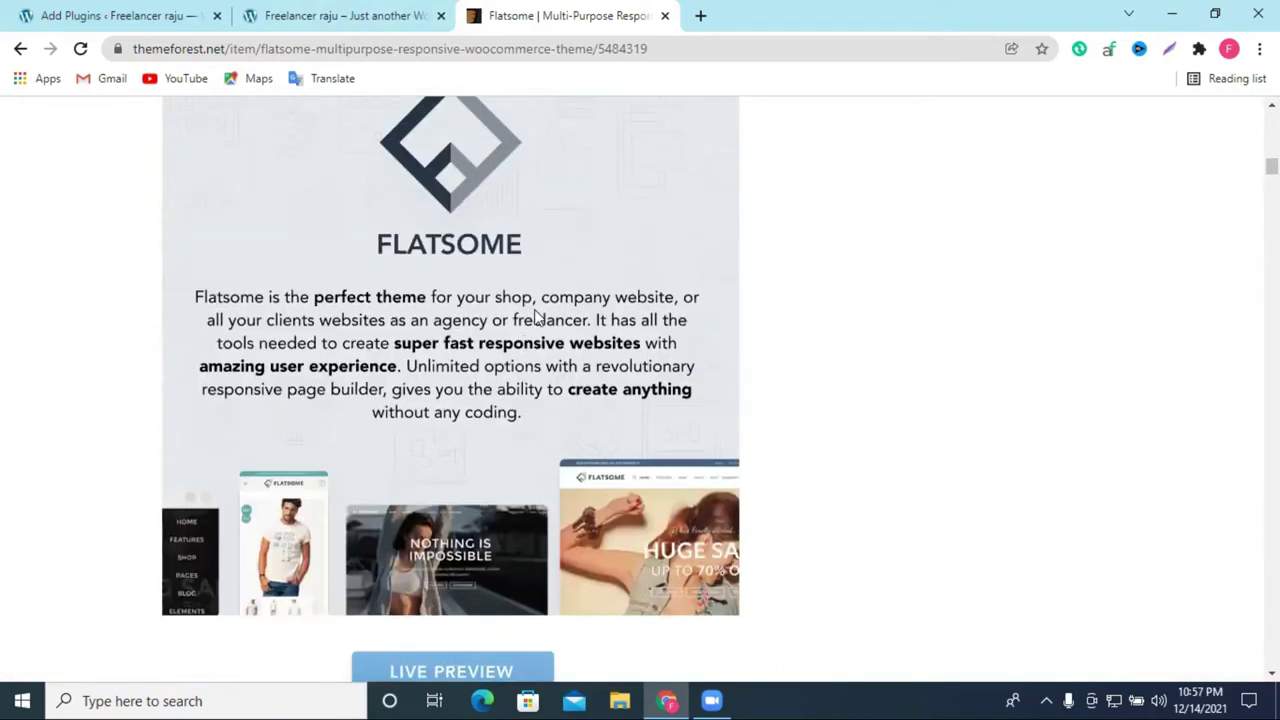
scroll(590, 330, "up", 20)
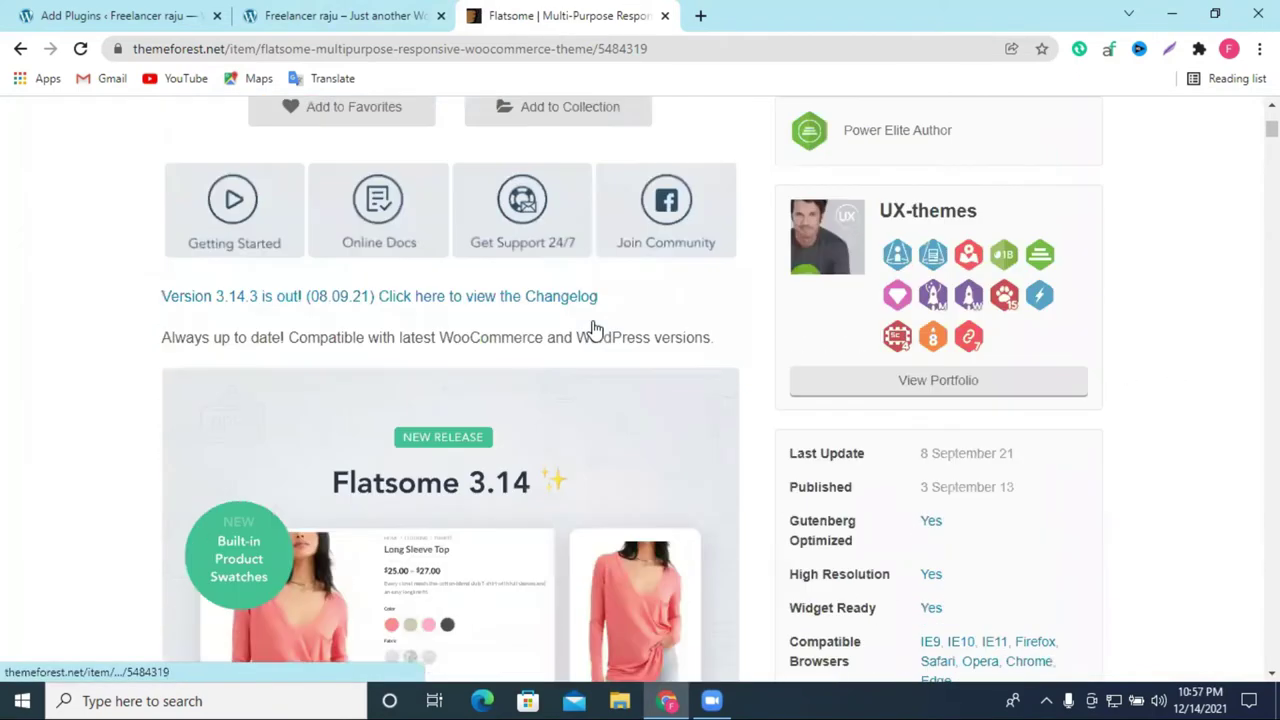
scroll(595, 330, "down", 2)
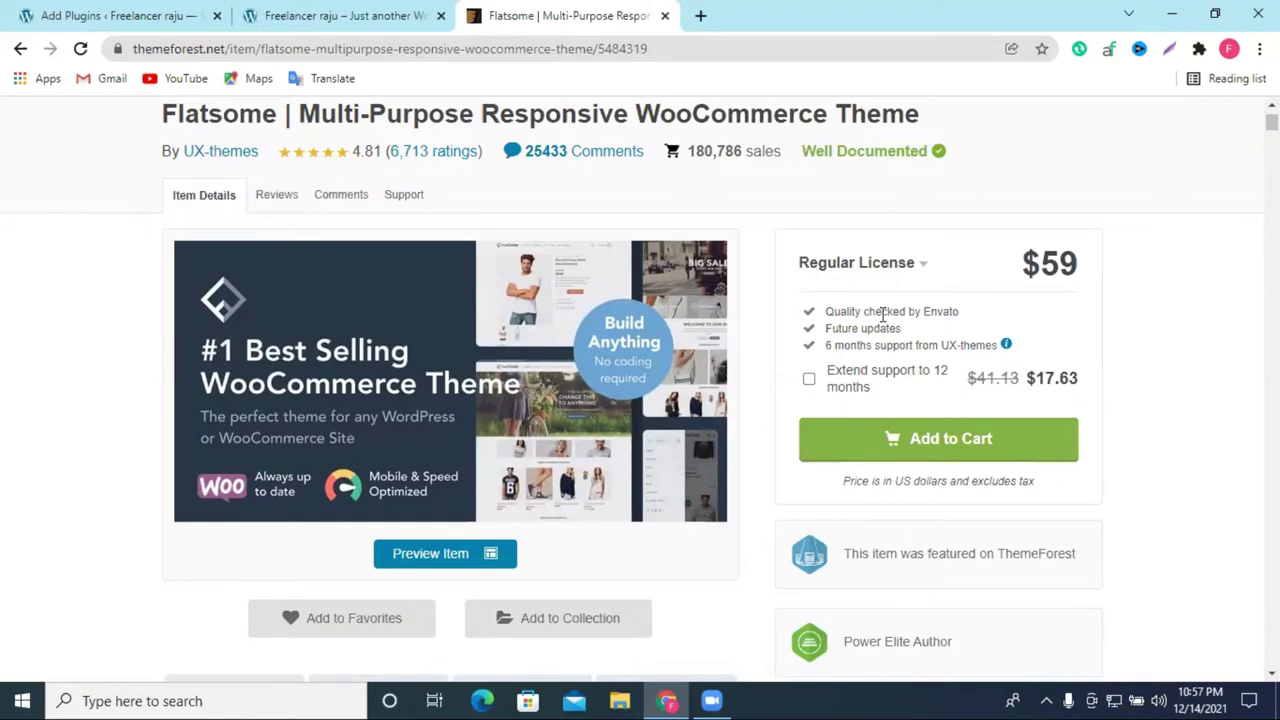
scroll(634, 329, "up", 2)
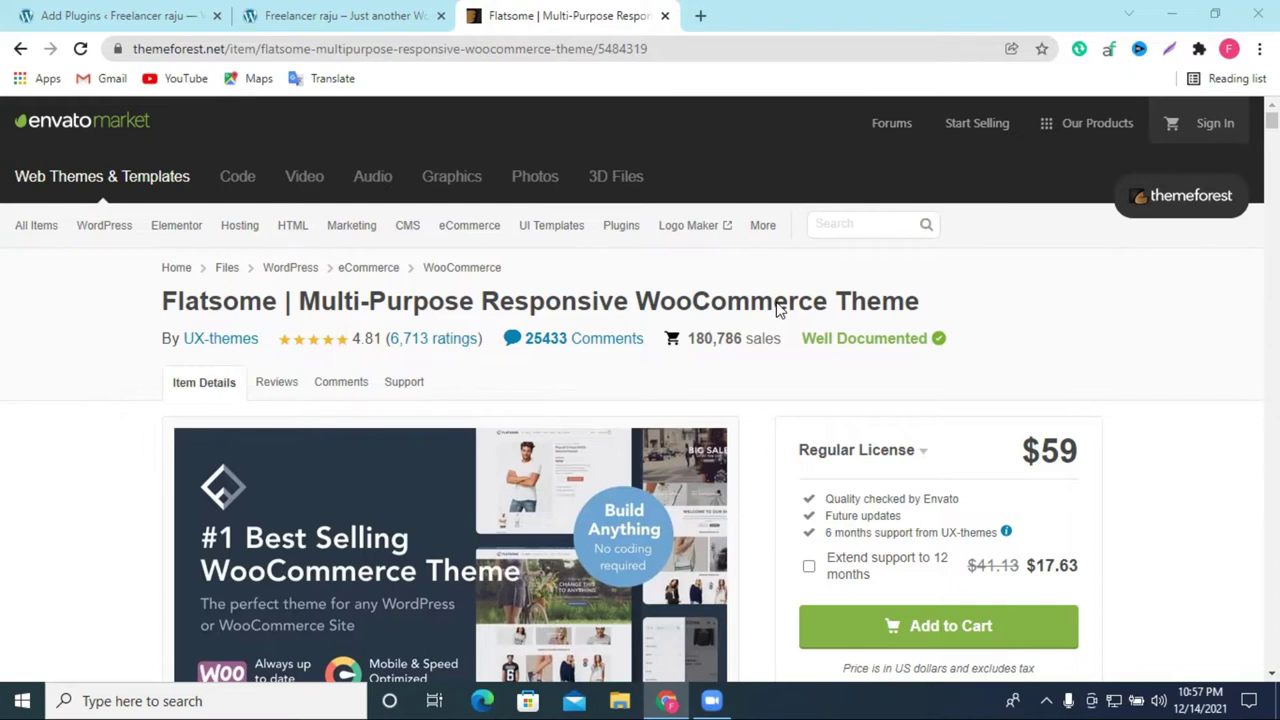
scroll(566, 368, "down", 1)
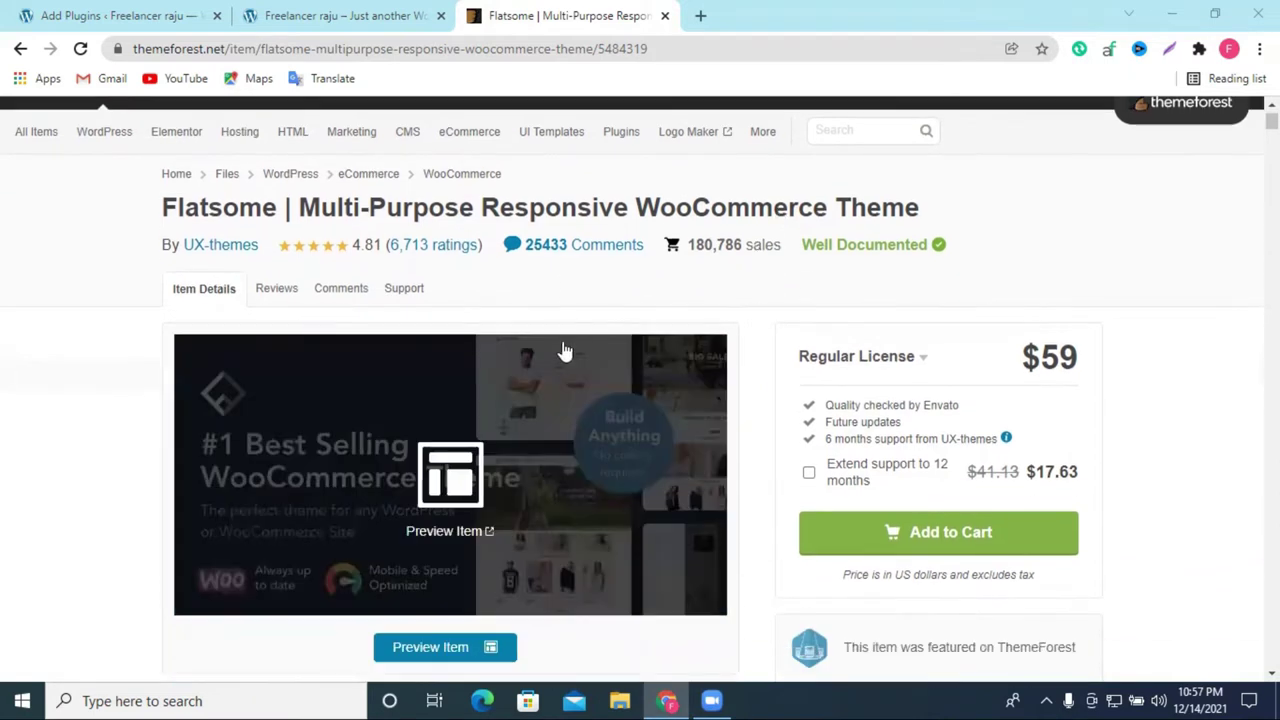
scroll(578, 307, "up", 1)
scroll(448, 345, "down", 2)
scroll(448, 350, "up", 2)
Step: Select the title text 'Multi-Purpose Responsive WooCommerce Theme'
left_click_drag(296, 300, 926, 303)
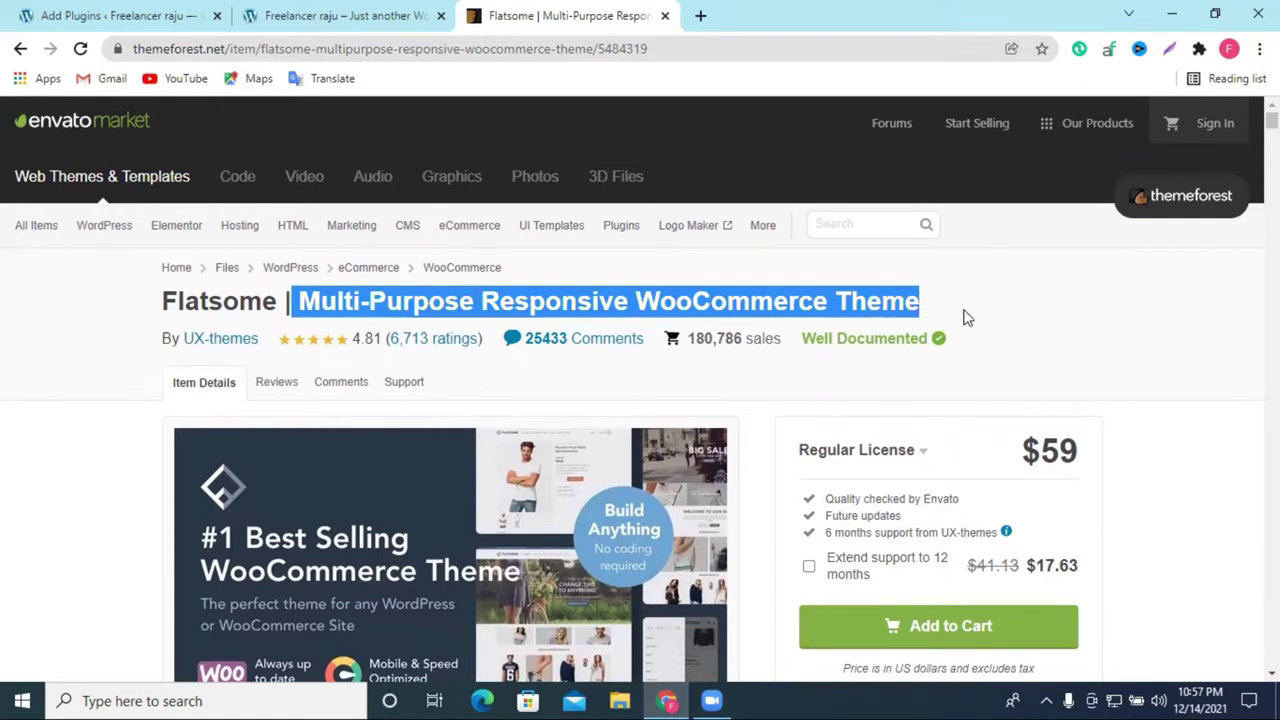
left_click(925, 310)
left_click_drag(925, 308, 307, 308)
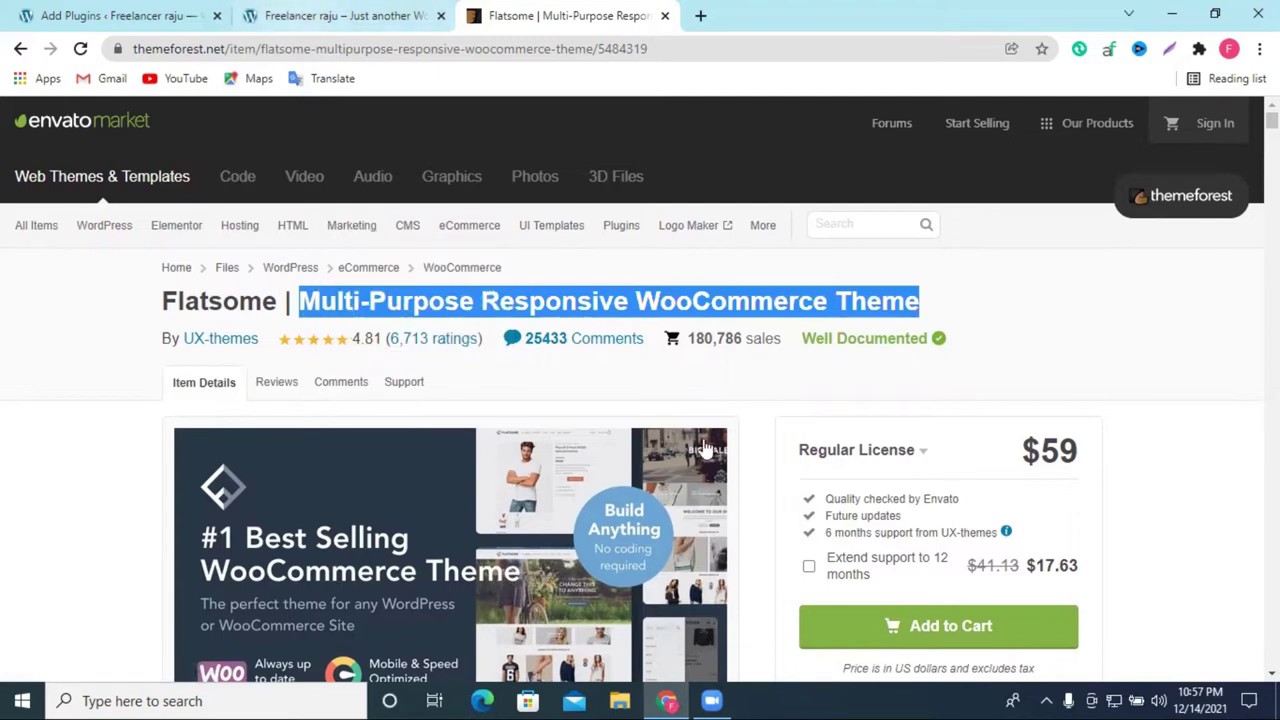
Step: Reload the Add Plugins page to check the Elementor Website Builder installation
left_click(366, 17)
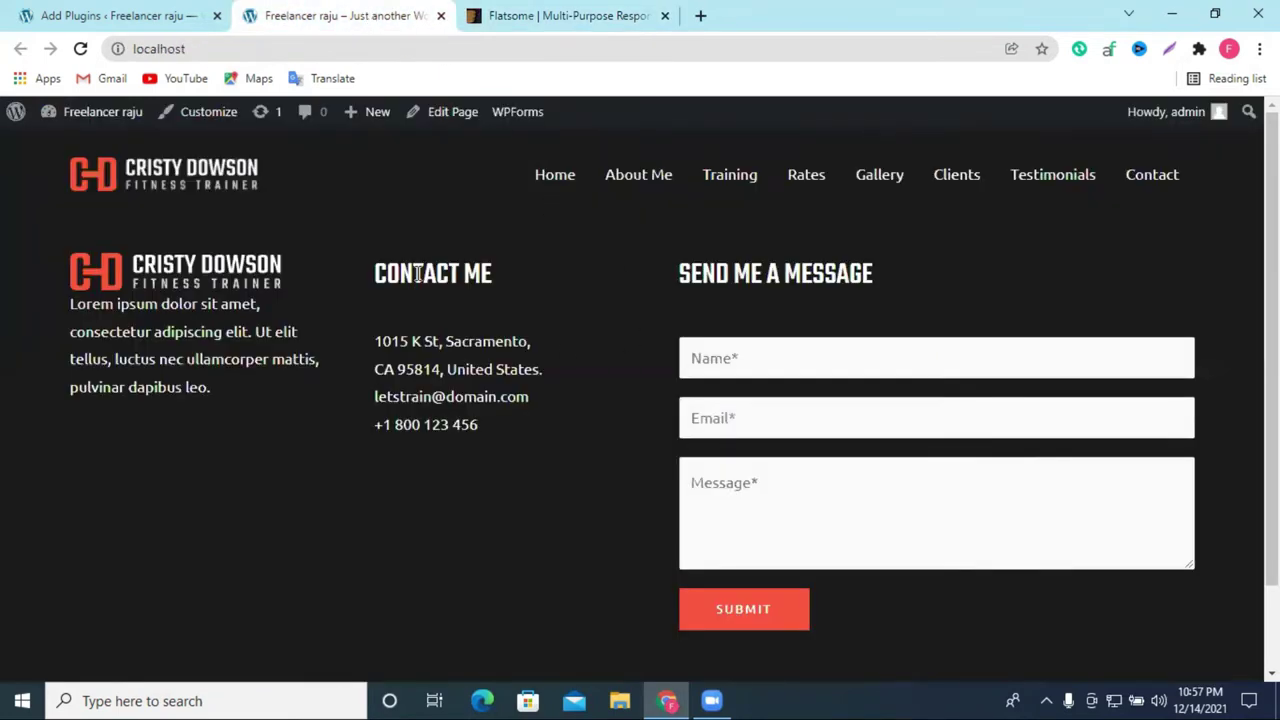
left_click(88, 12)
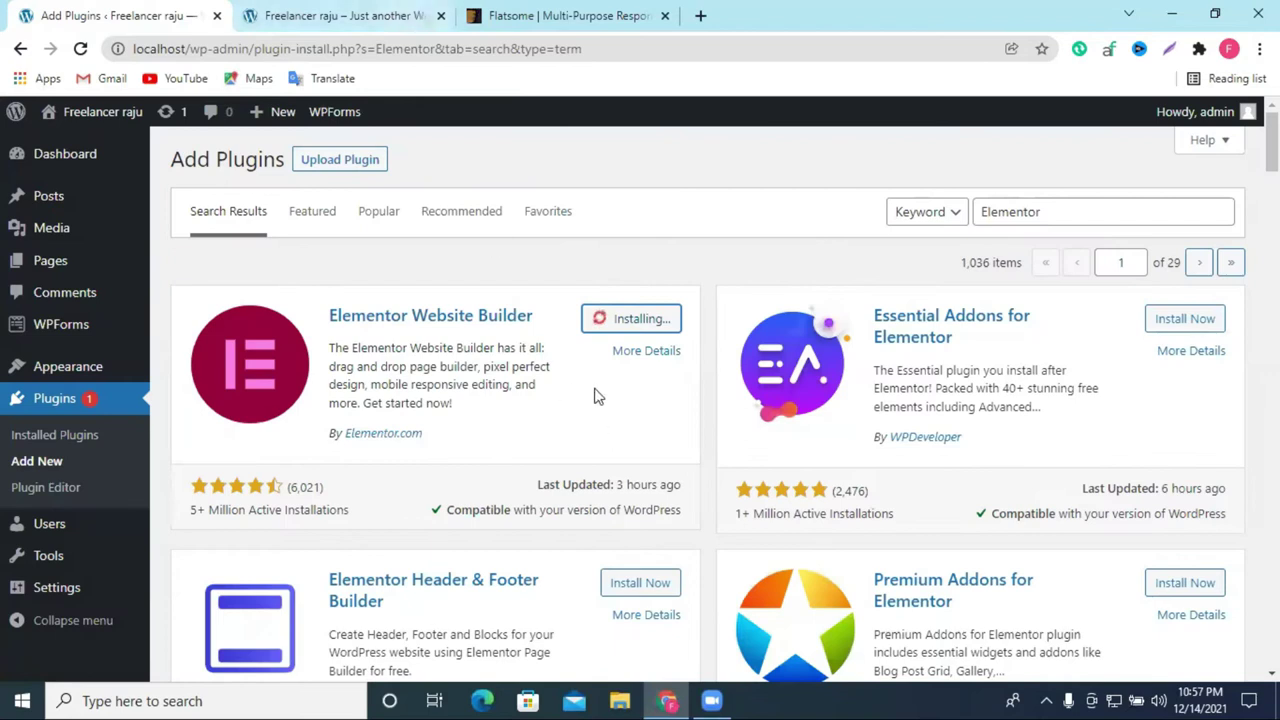
left_click(80, 48)
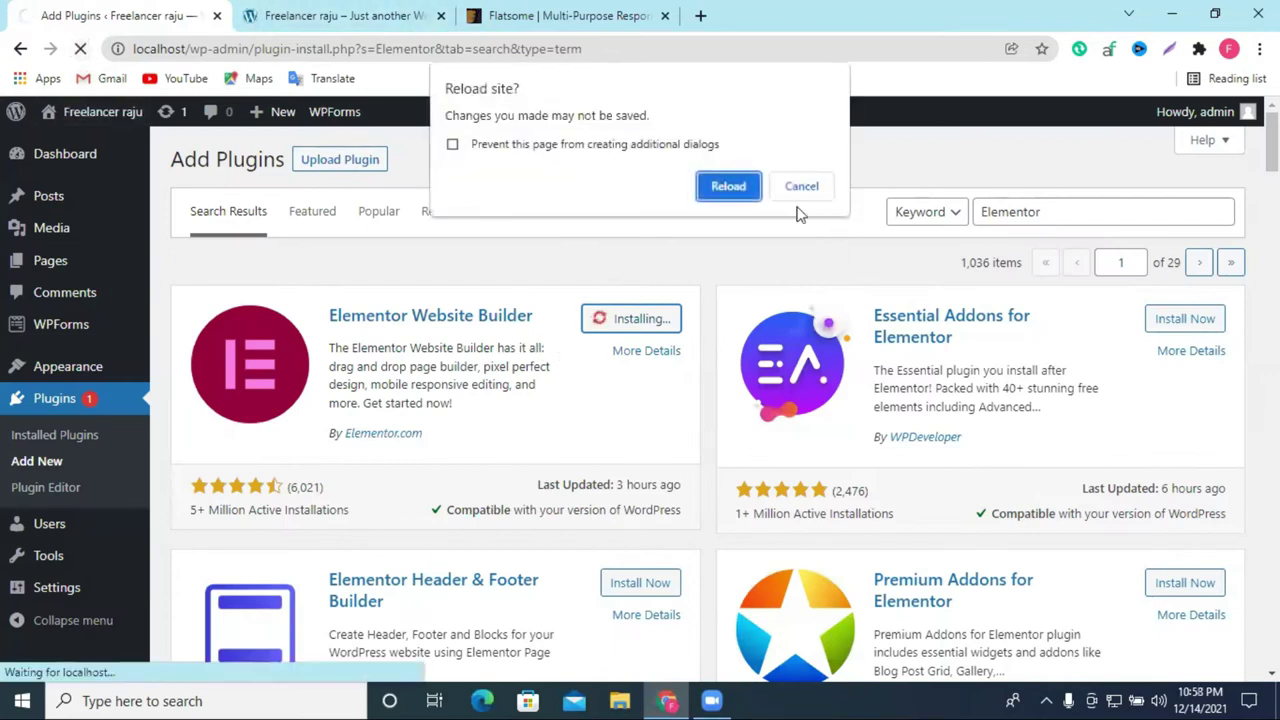
left_click(723, 186)
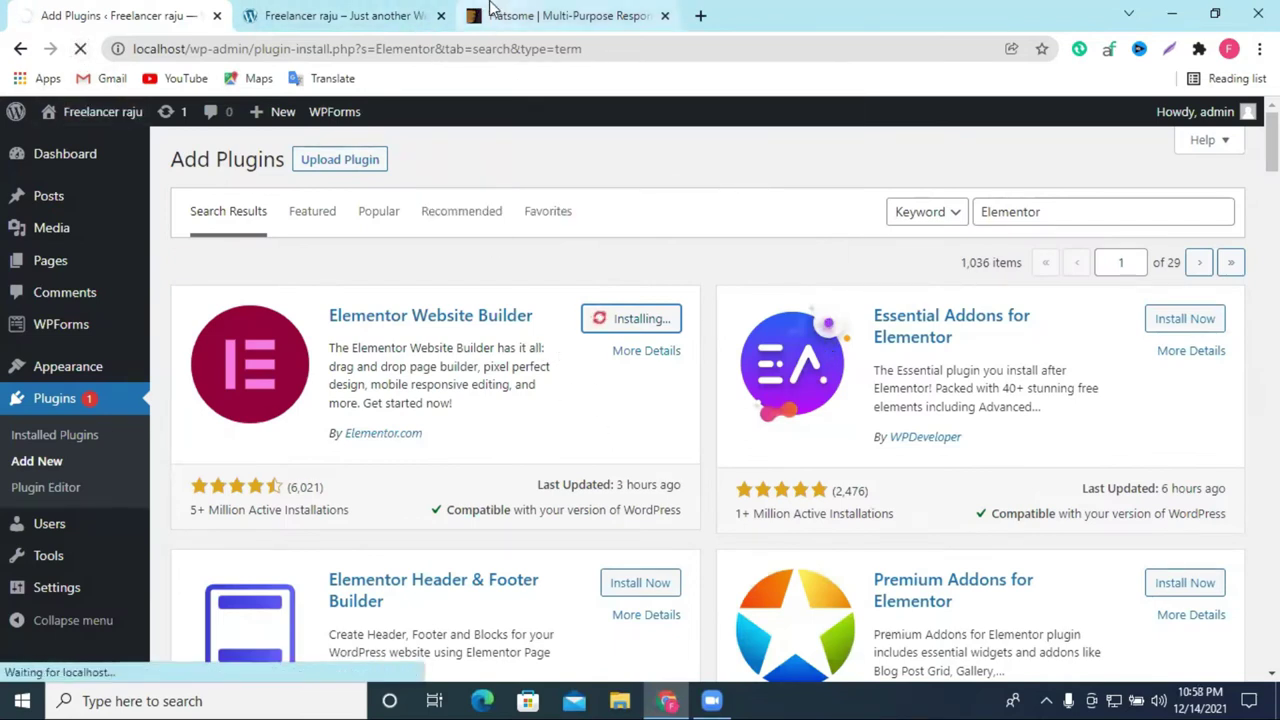
Step: Return to the Flatsome item page and launch its live preview
left_click(495, 12)
scroll(565, 432, "down", 1)
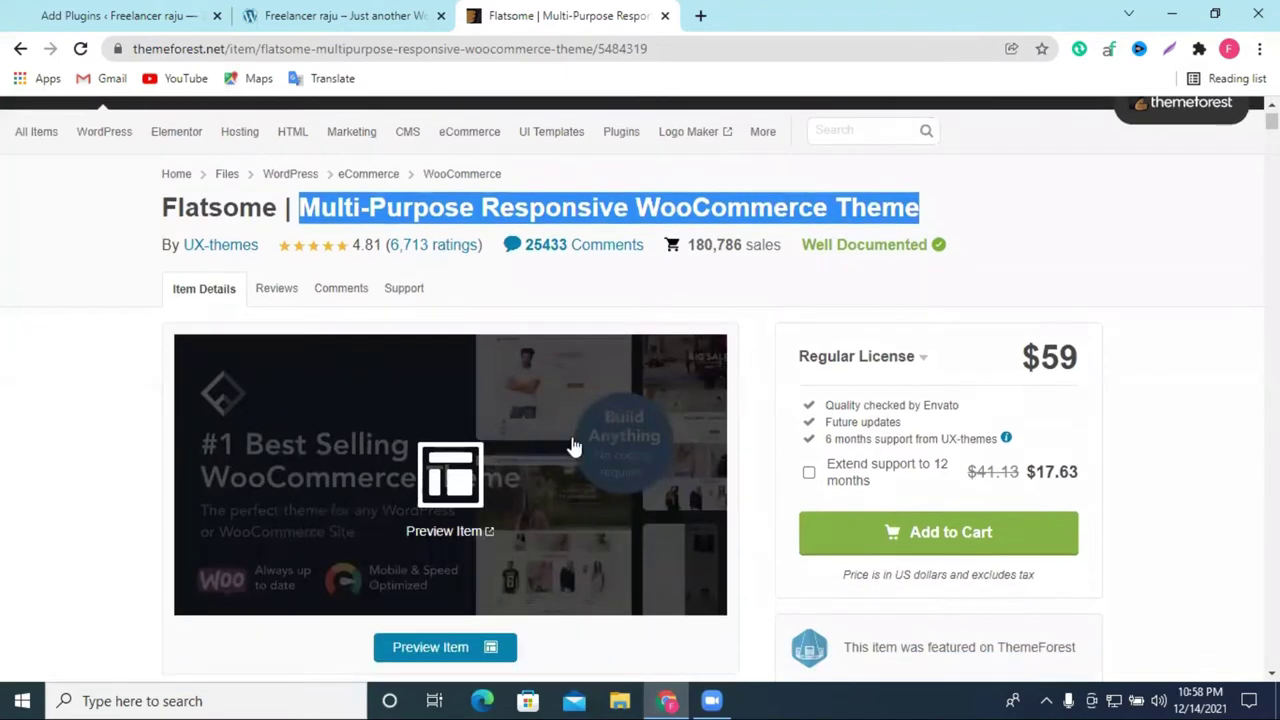
scroll(517, 450, "down", 1)
left_click(519, 442)
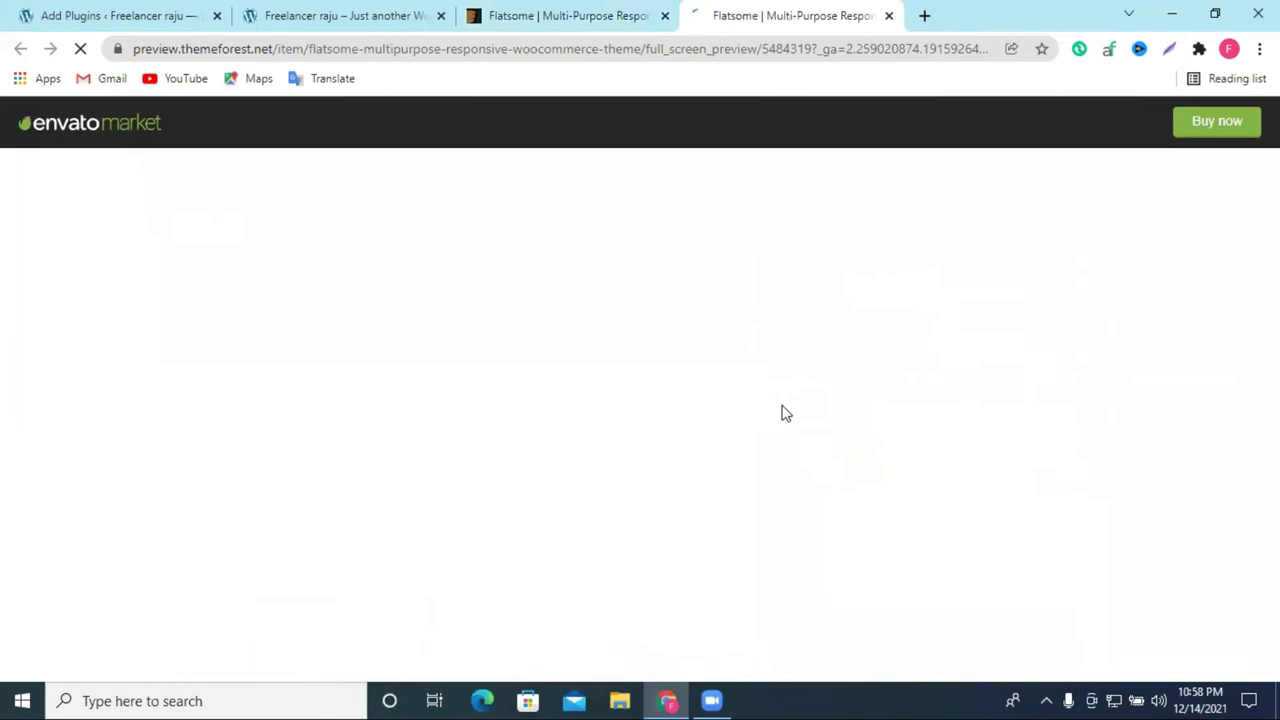
Step: Show the Flatsome preview's DEMOS list and scroll through the available demos
scroll(590, 305, "down", 4)
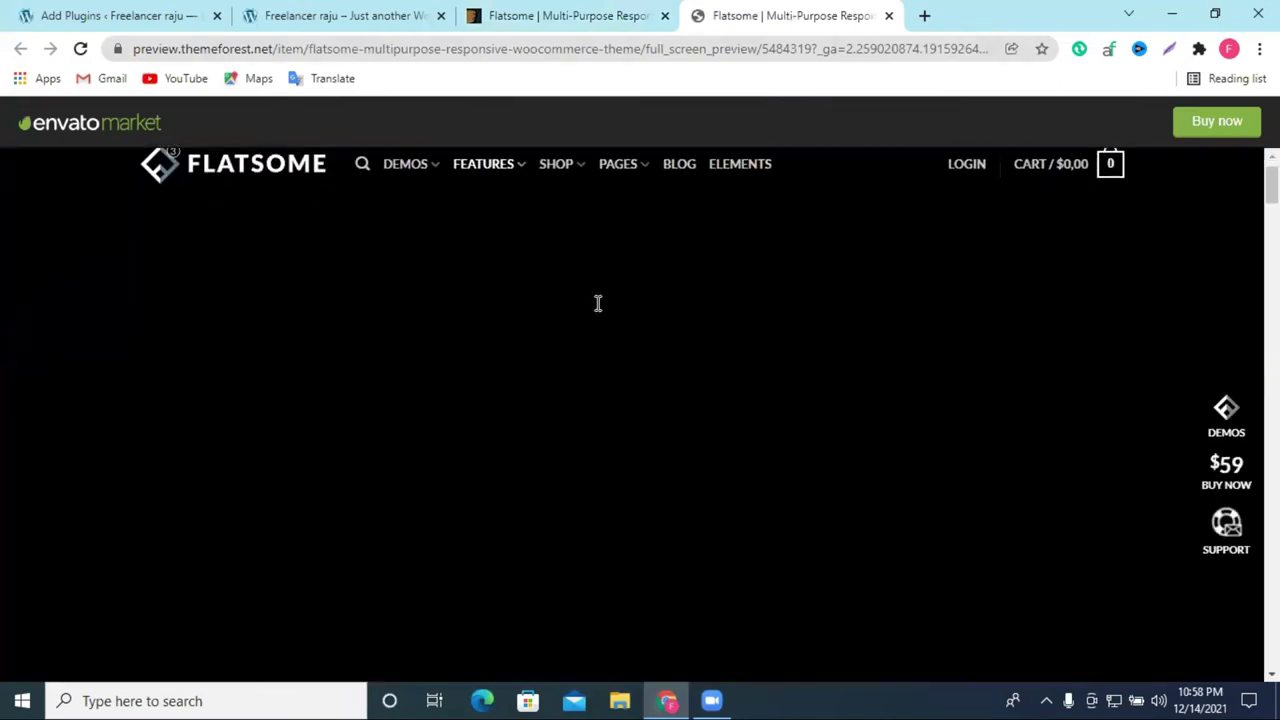
scroll(606, 332, "up", 4)
scroll(605, 329, "down", 4)
scroll(605, 329, "up", 4)
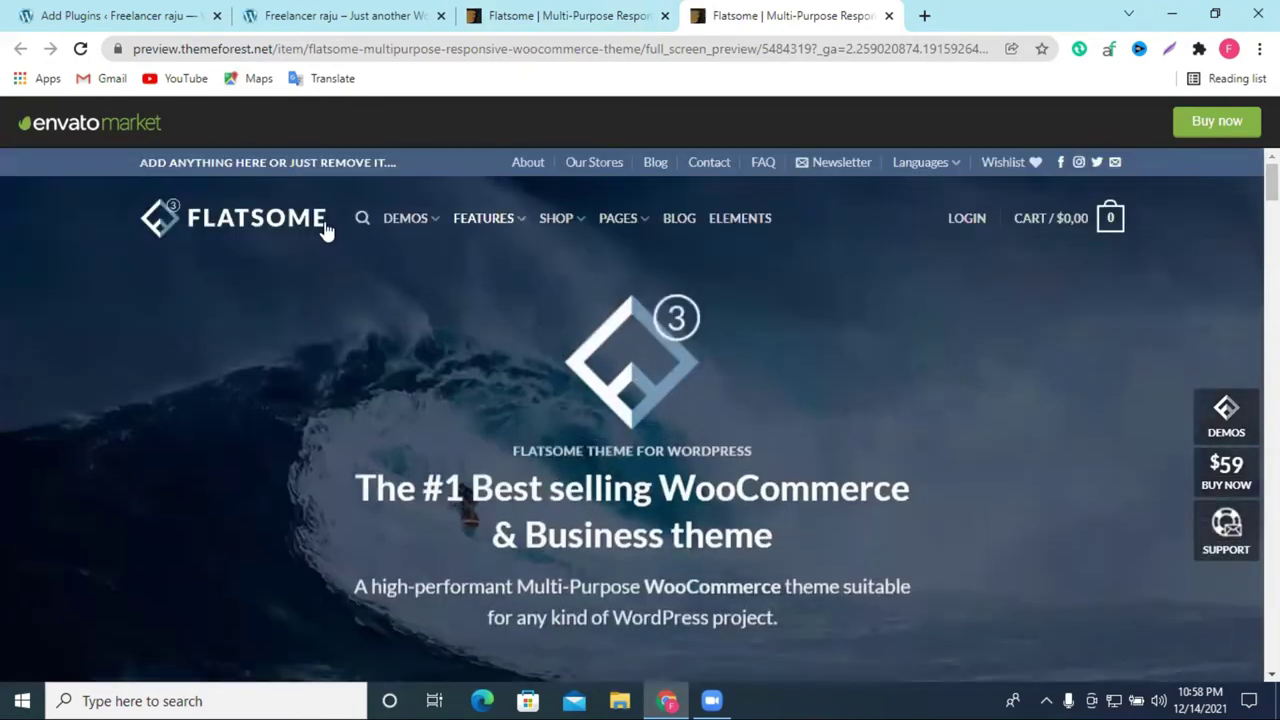
left_click(398, 225)
scroll(897, 337, "down", 5)
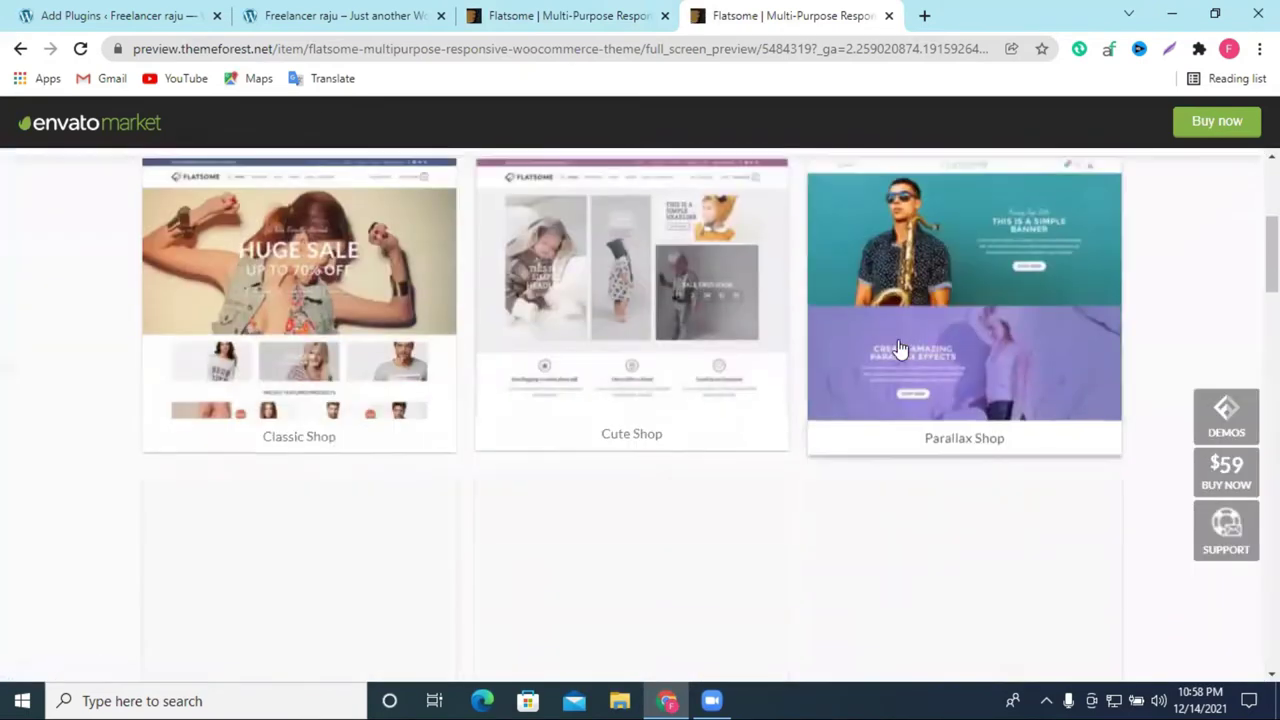
scroll(866, 360, "down", 3)
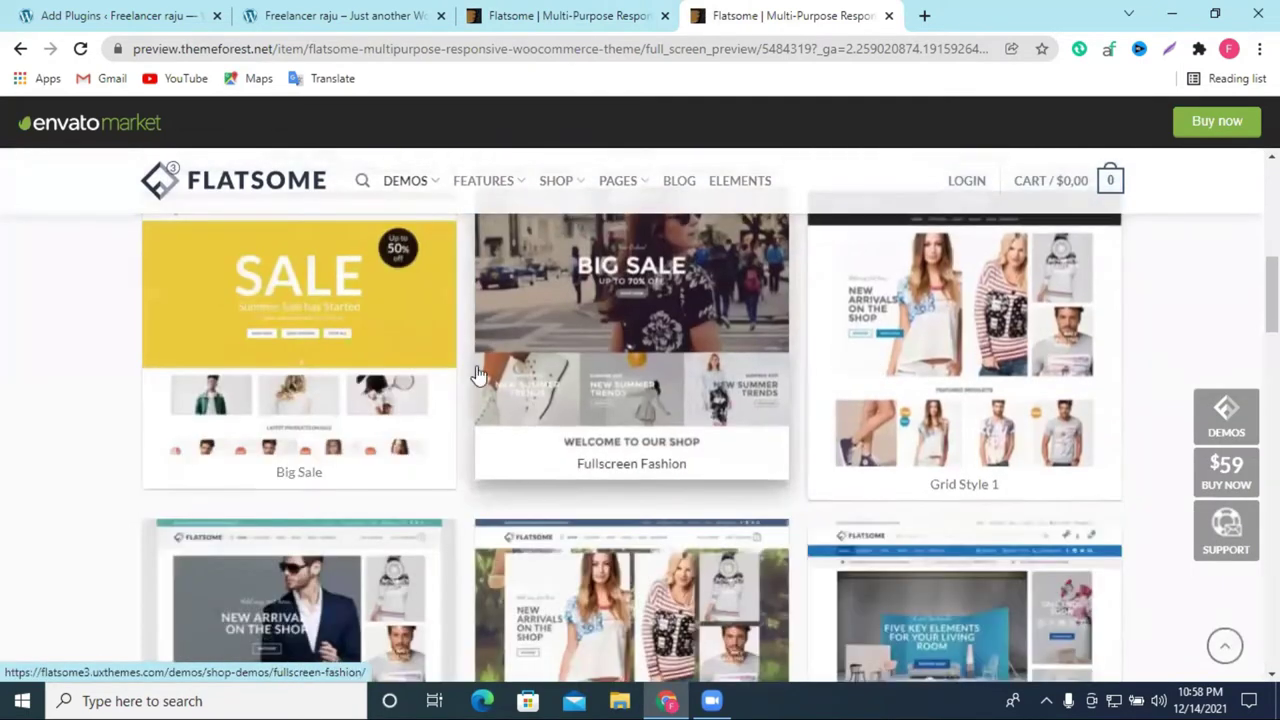
scroll(1030, 408, "down", 3)
scroll(1030, 408, "down", 6)
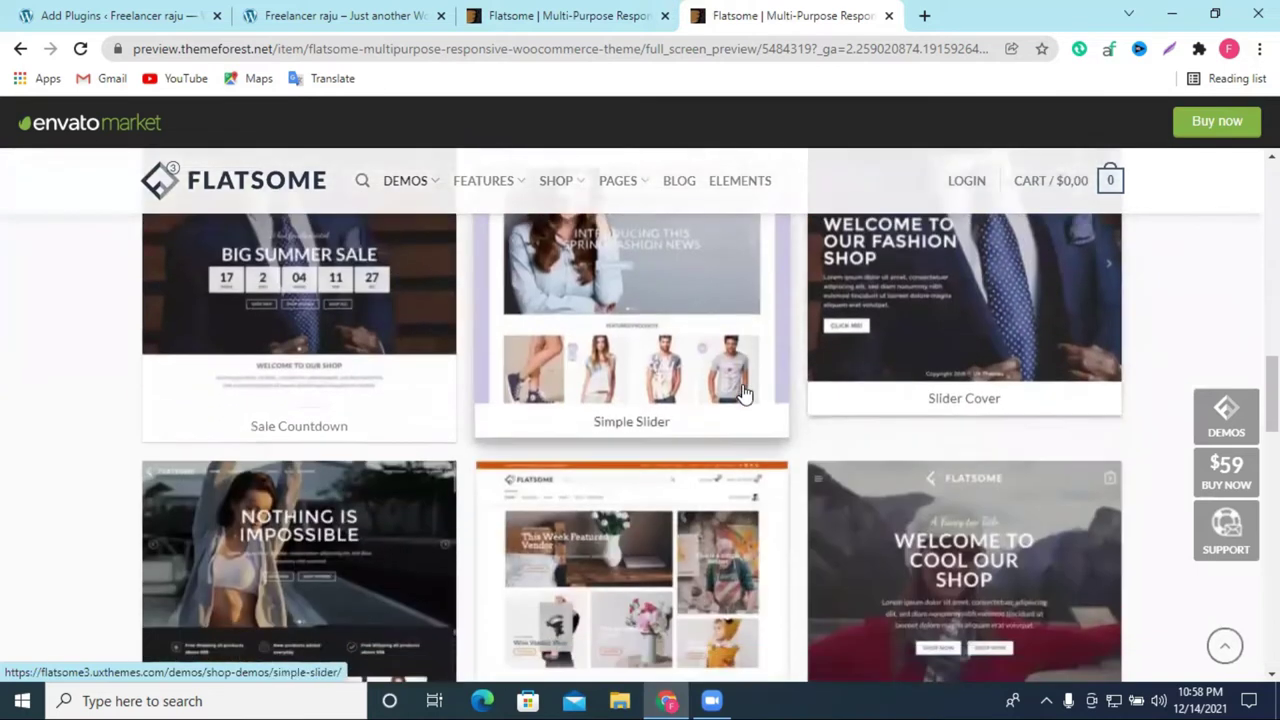
scroll(513, 378, "down", 6)
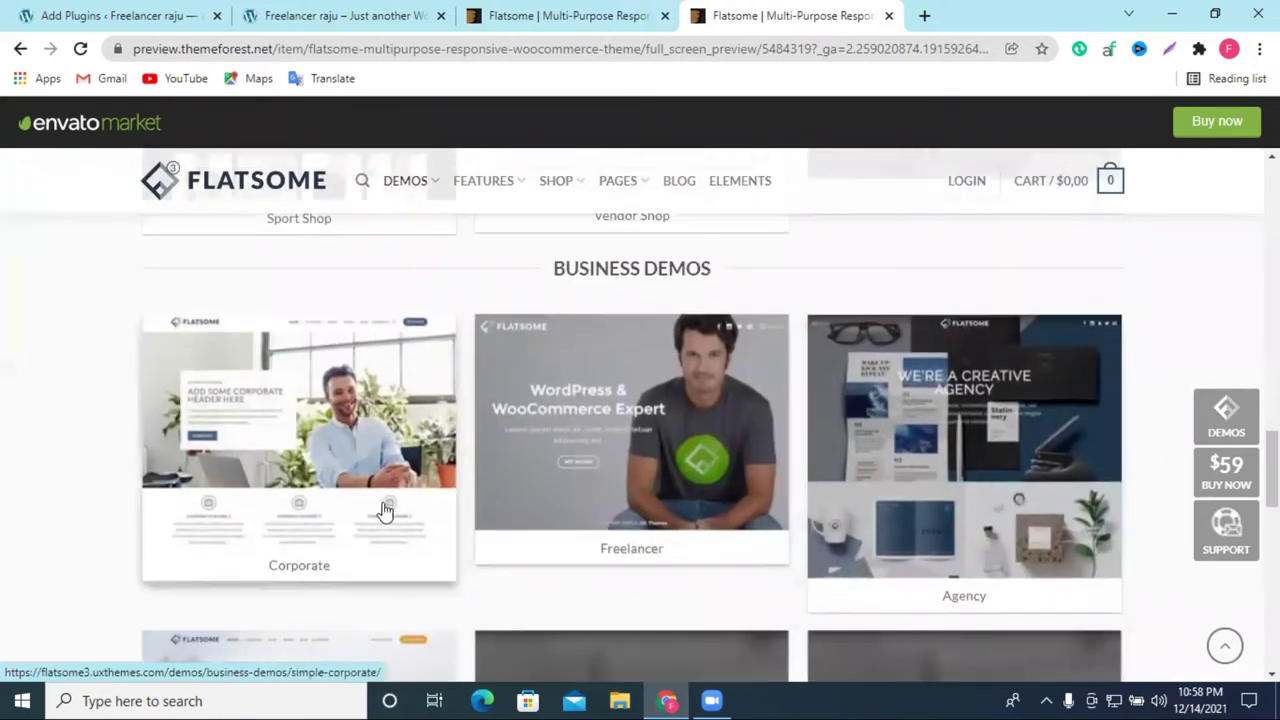
scroll(489, 449, "down", 5)
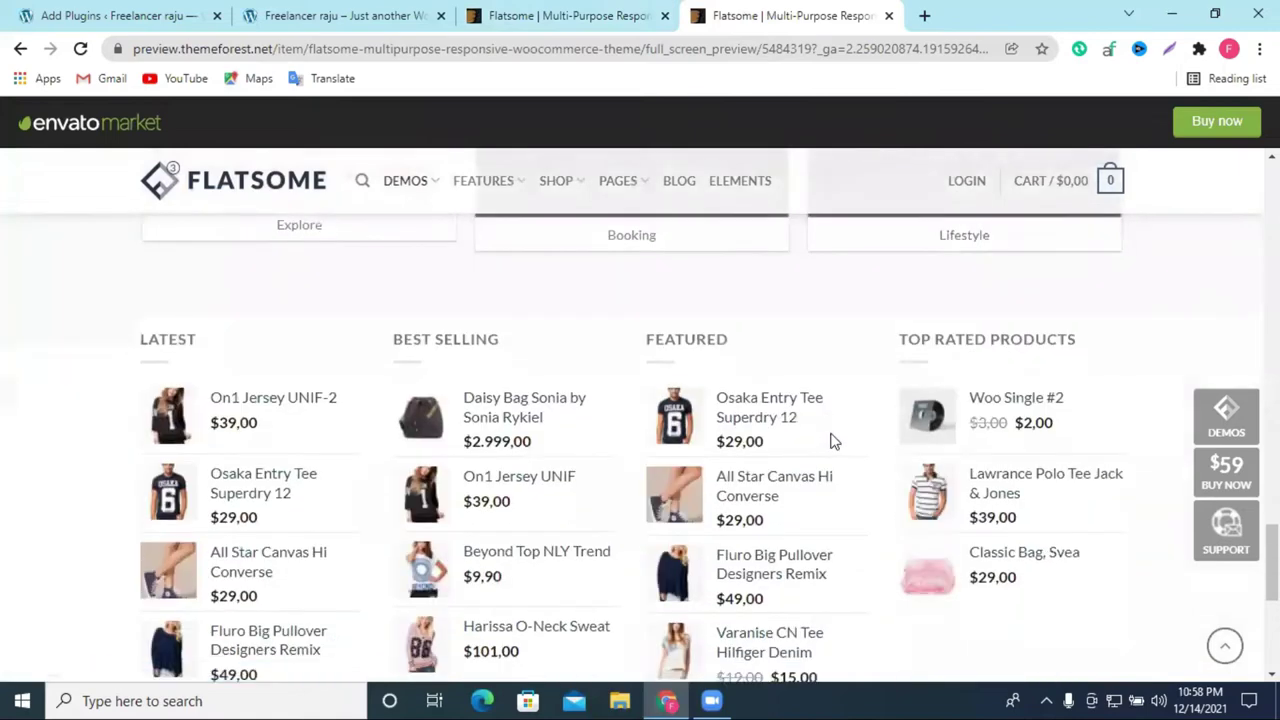
scroll(833, 441, "down", 3)
scroll(789, 450, "up", 18)
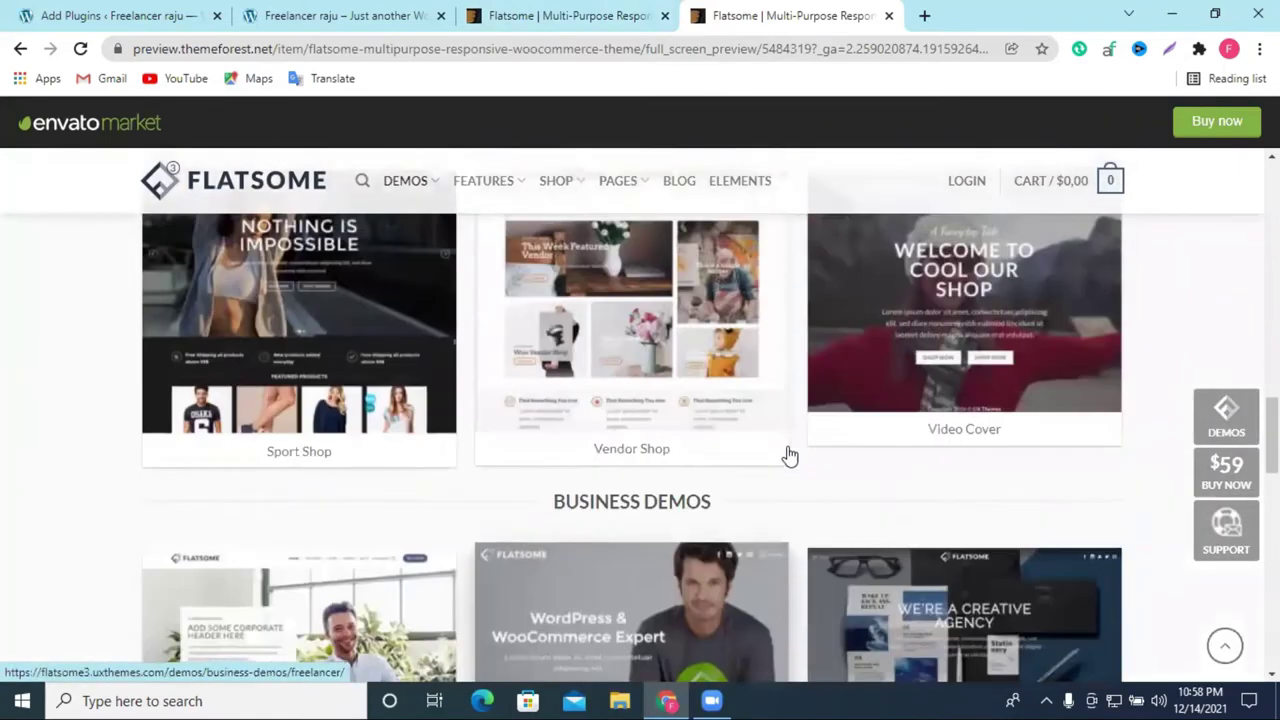
scroll(887, 445, "up", 15)
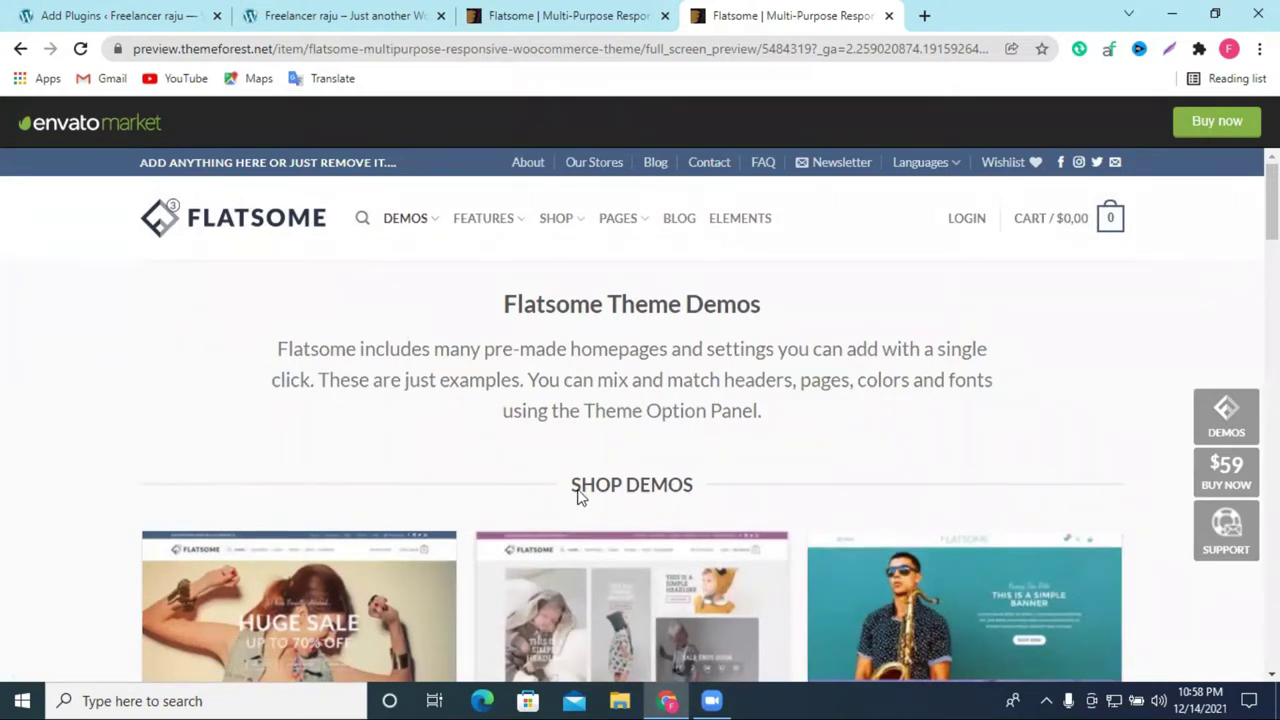
scroll(578, 497, "down", 5)
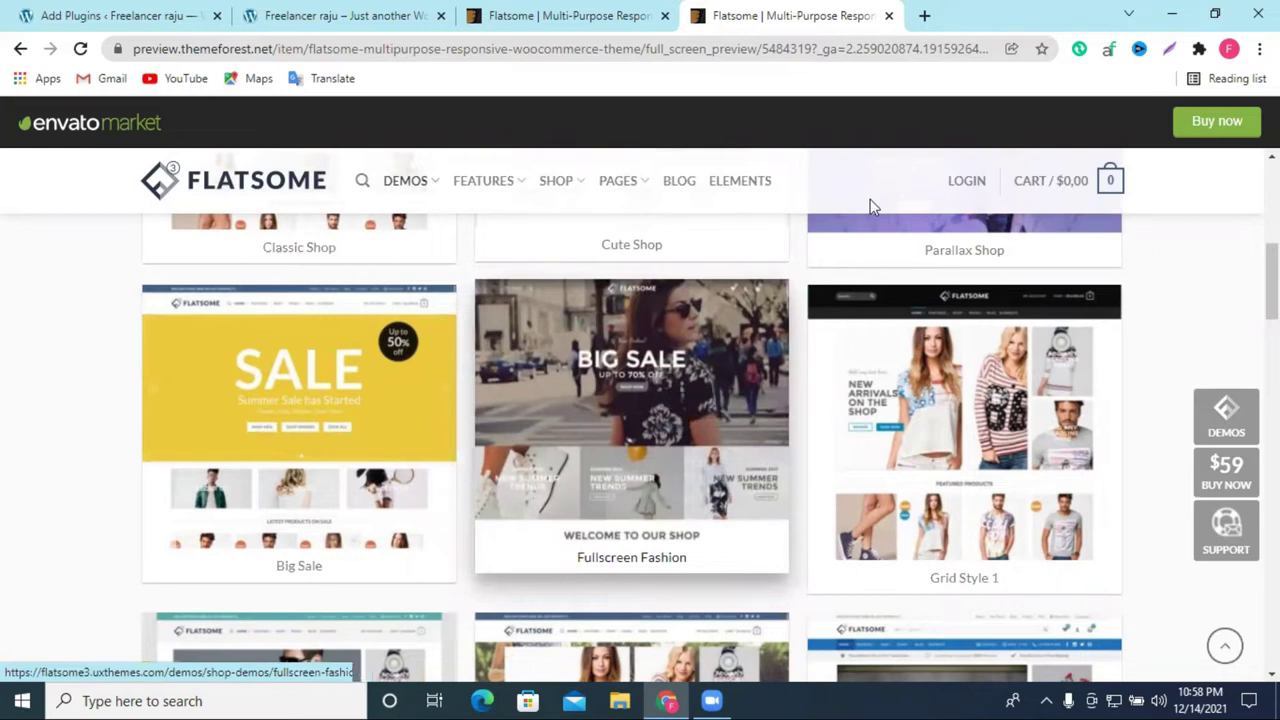
Step: Load the Big Sale shop demo and look over its Summer Sale slider and sale products
left_click(258, 413)
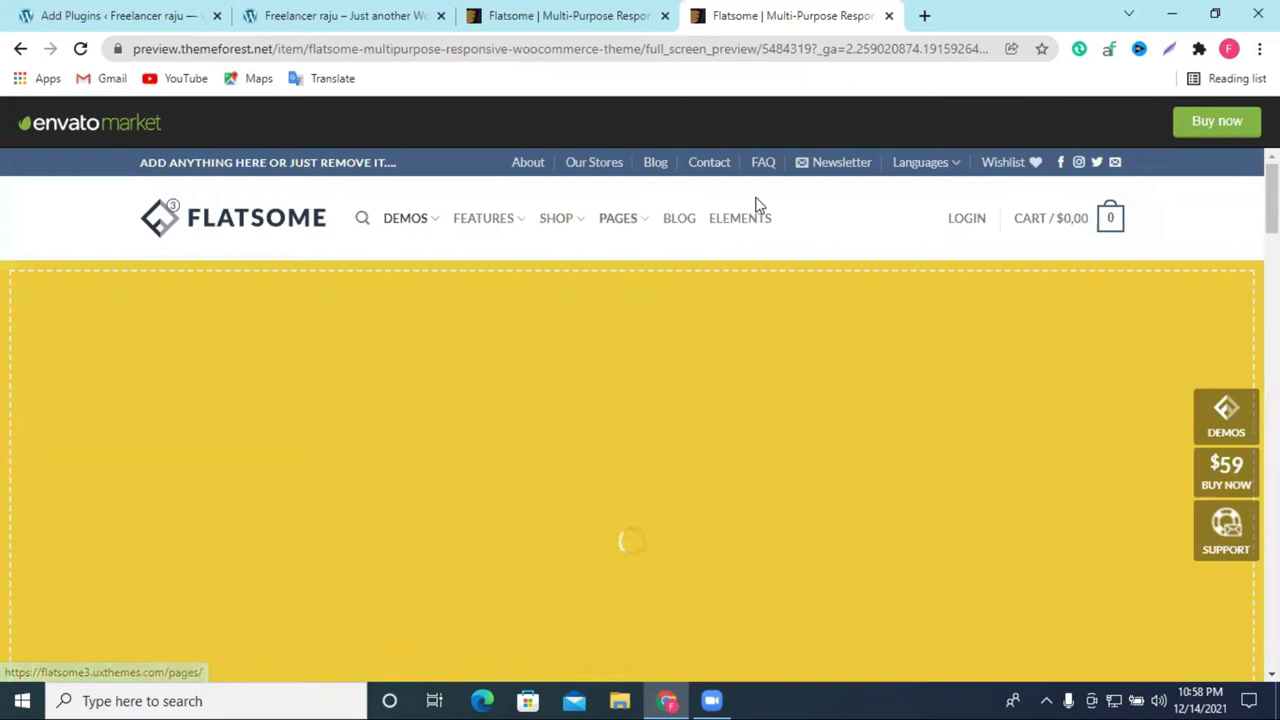
scroll(797, 494, "down", 3)
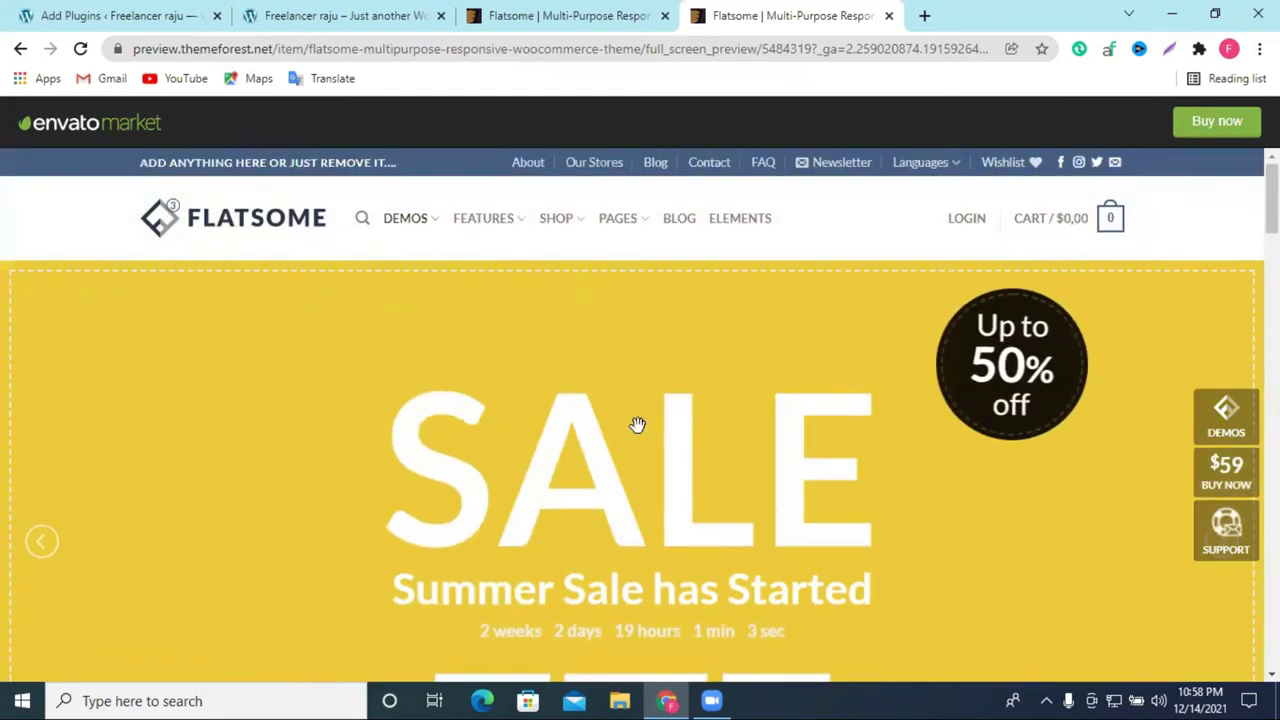
scroll(637, 420, "down", 15)
scroll(701, 414, "down", 10)
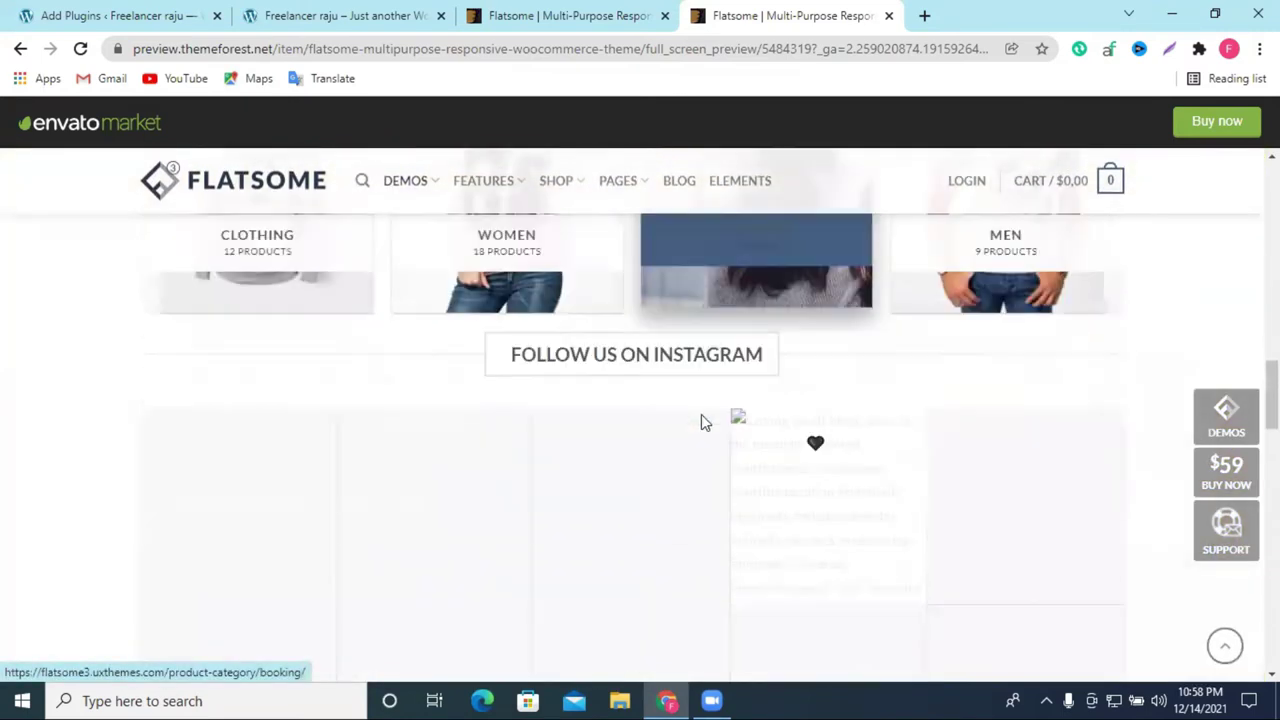
scroll(776, 433, "down", 10)
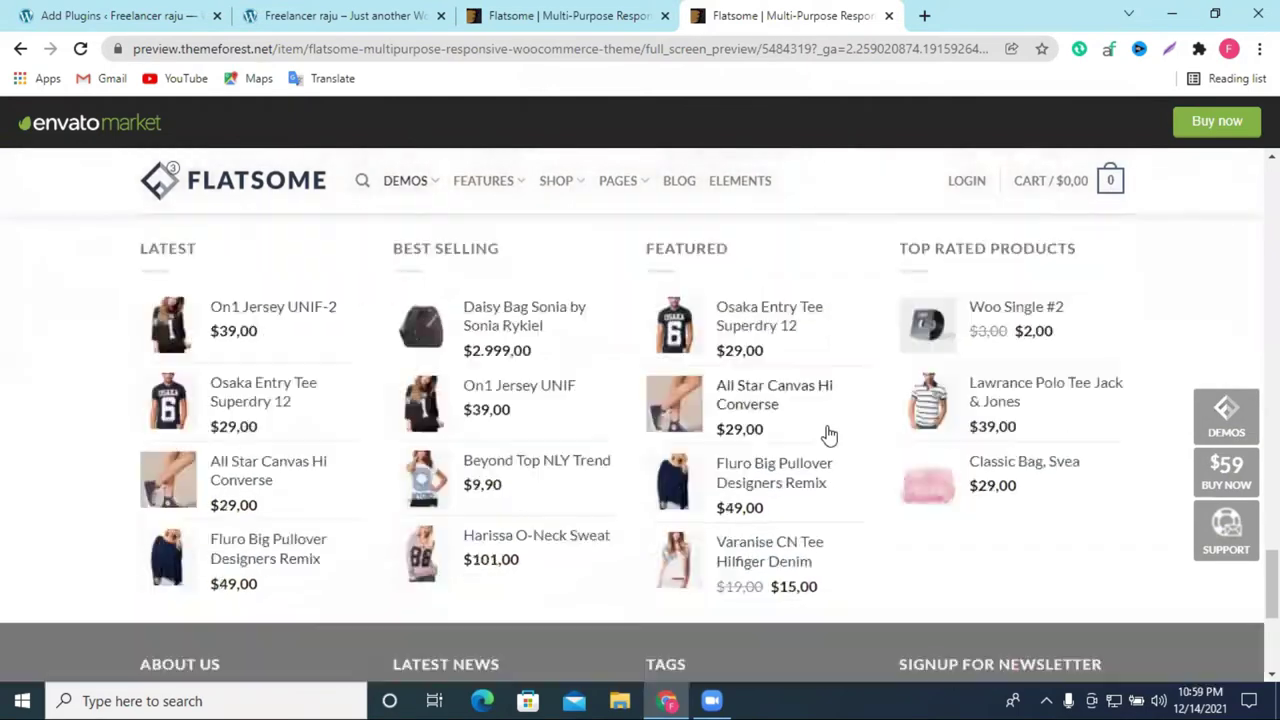
scroll(834, 434, "up", 5)
scroll(840, 440, "up", 20)
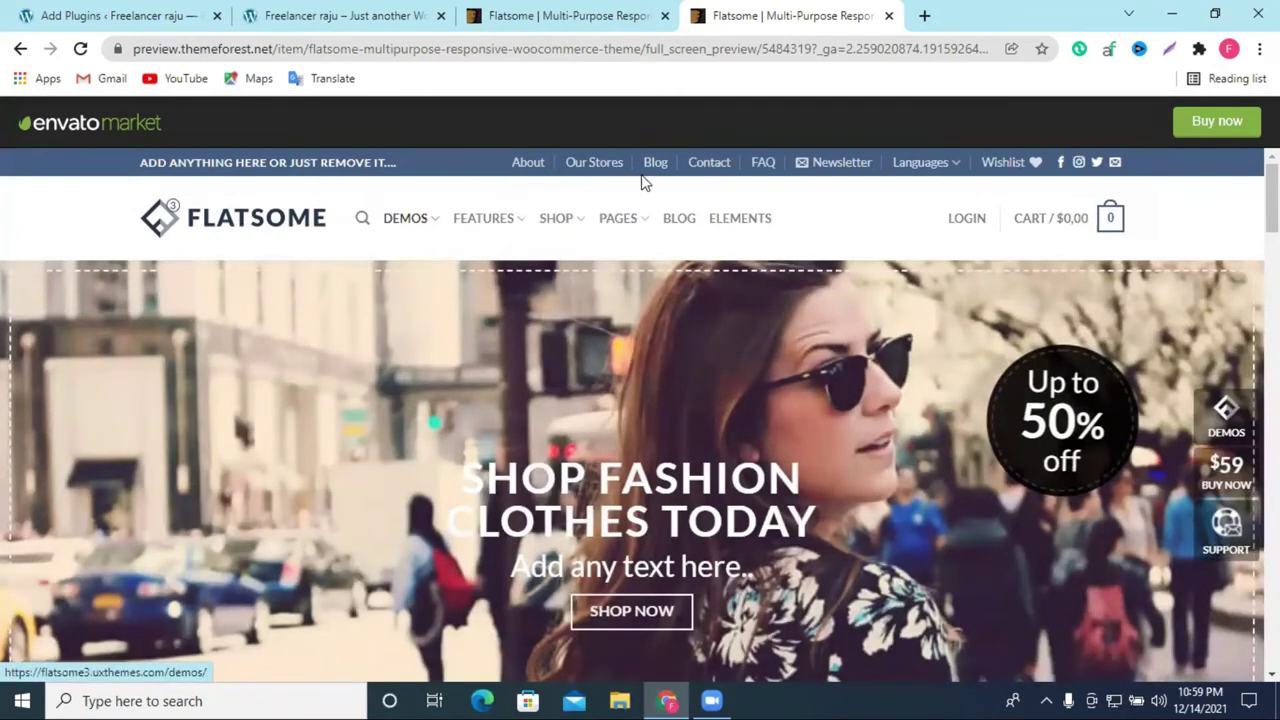
scroll(740, 405, "down", 4)
scroll(740, 405, "up", 4)
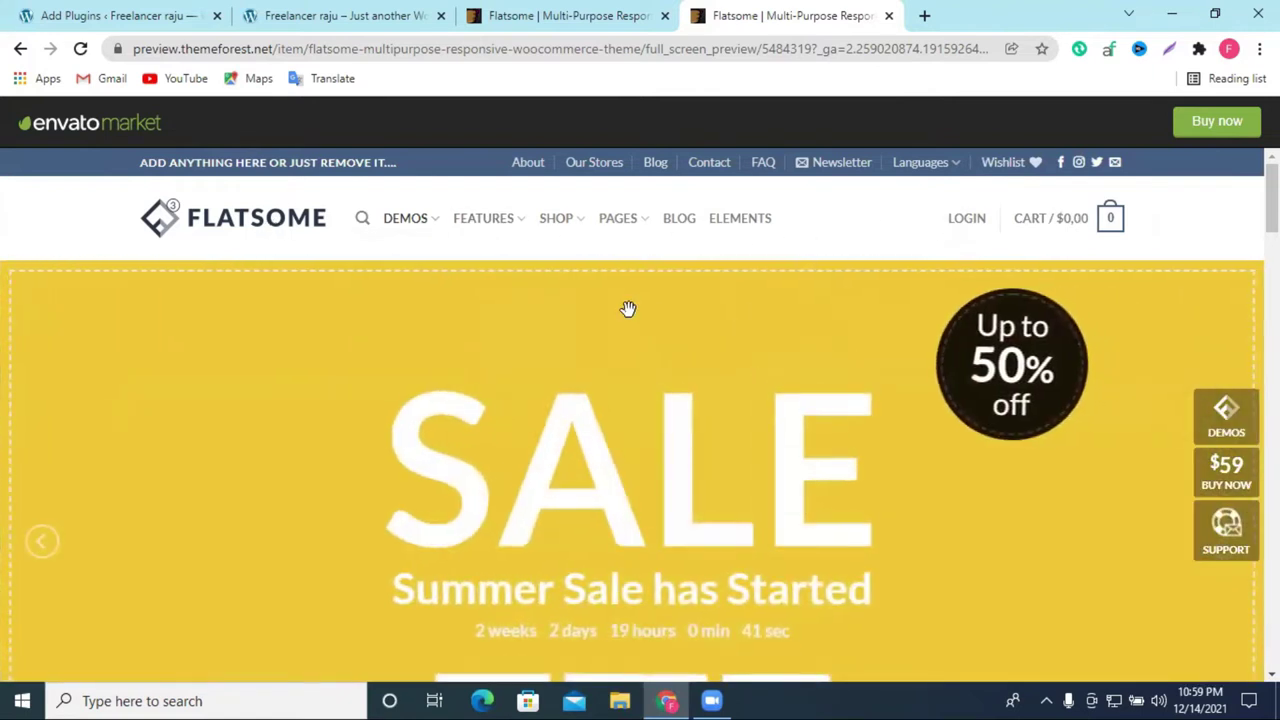
scroll(624, 315, "down", 2)
scroll(621, 323, "up", 2)
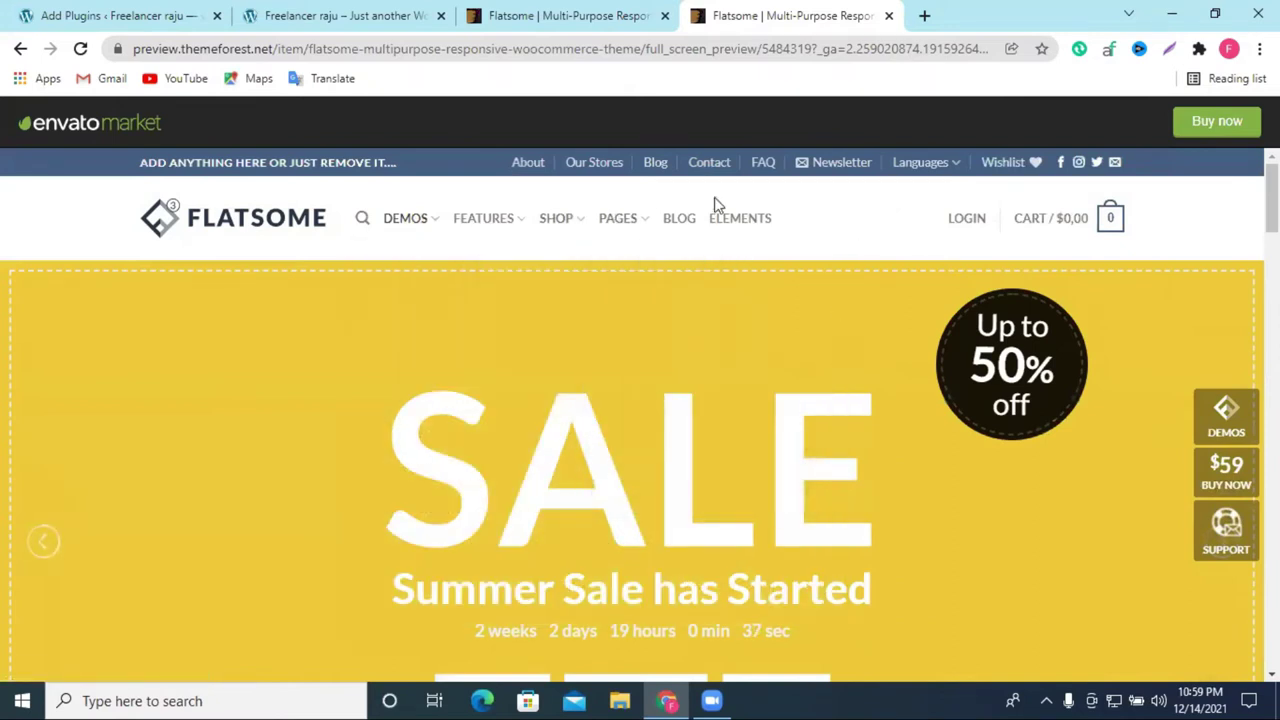
scroll(640, 250, "down", 10)
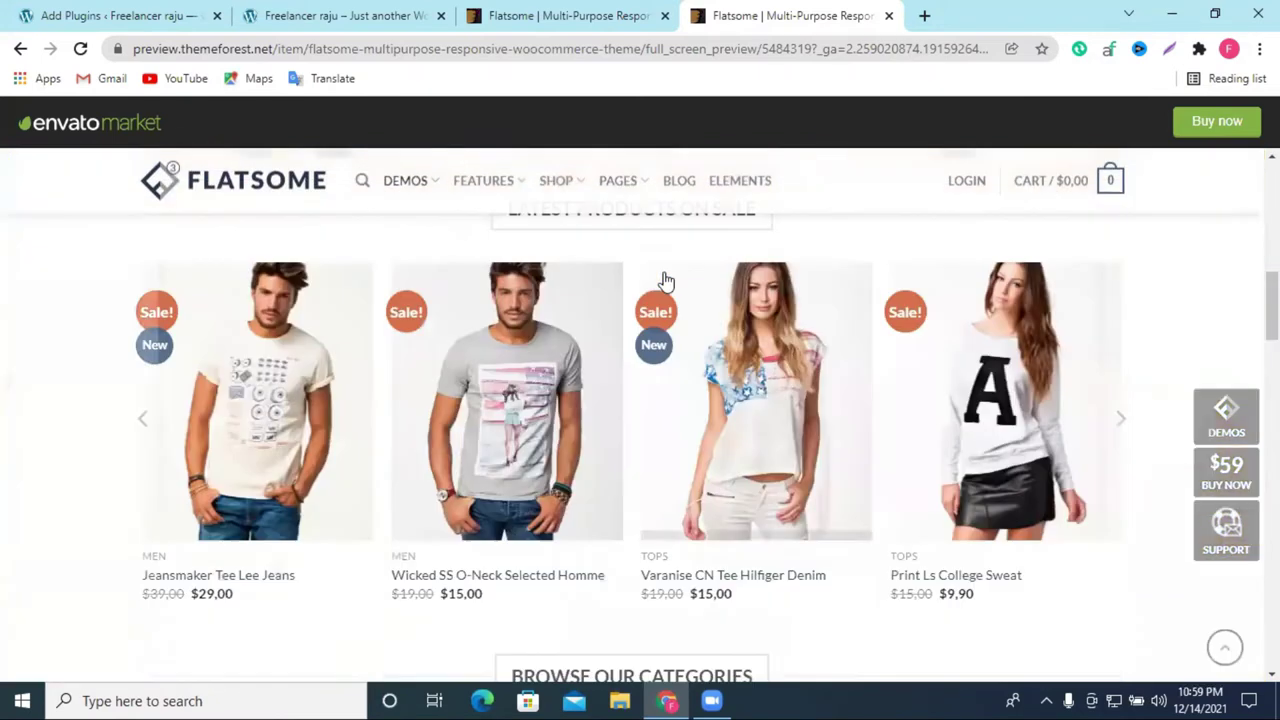
scroll(806, 384, "up", 4)
scroll(808, 390, "up", 4)
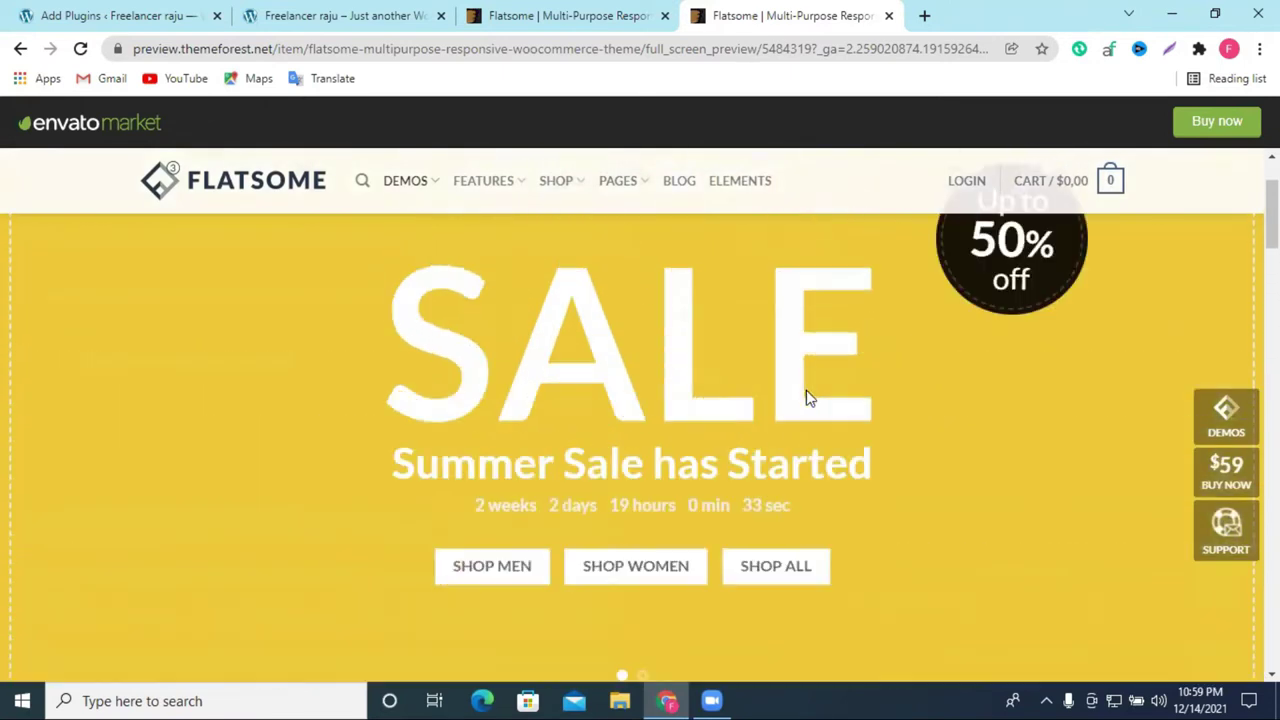
Step: Cycle through the open tabs and settle on the Flatsome live demo preview
left_click(333, 8)
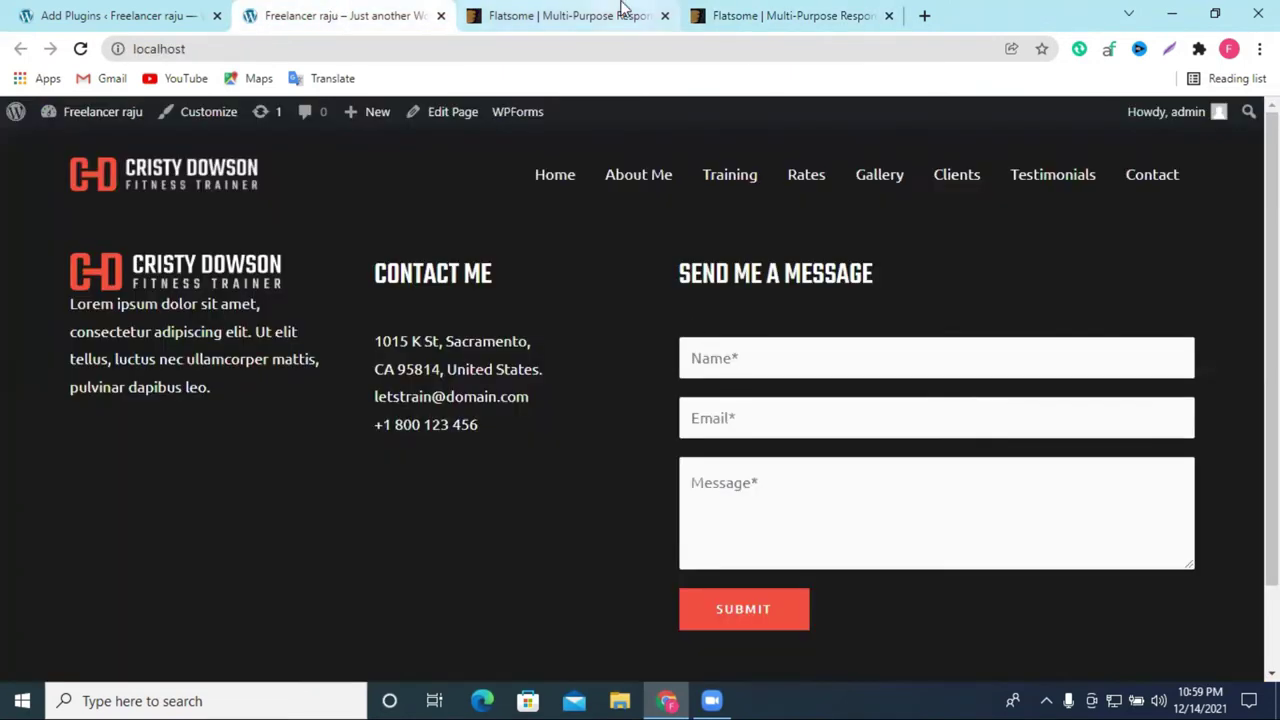
left_click(777, 10)
left_click(630, 8)
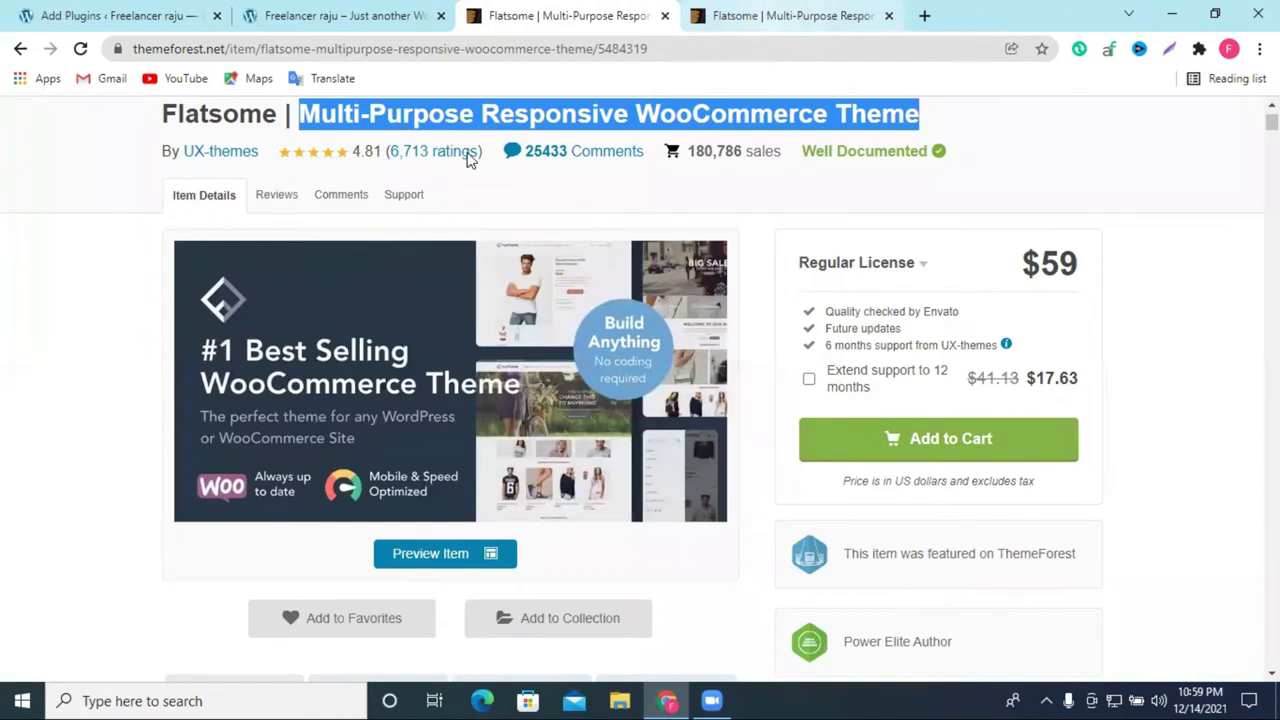
left_click(414, 10)
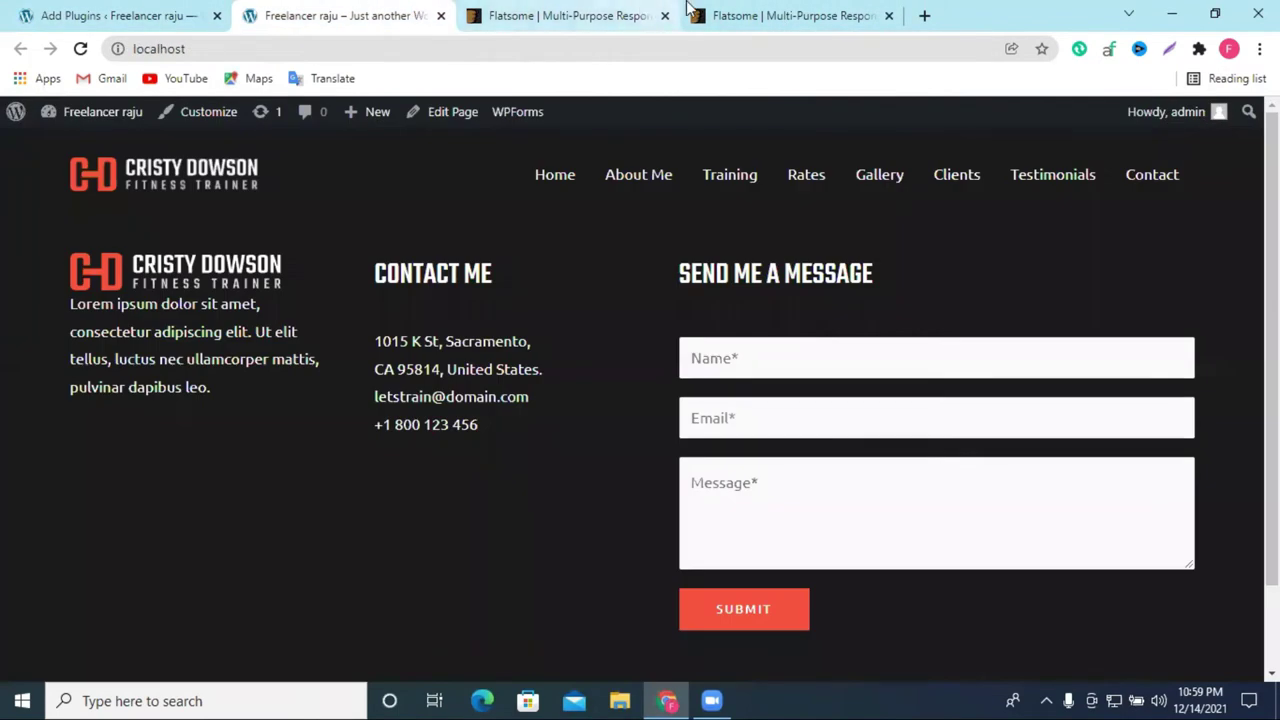
left_click(714, 18)
scroll(609, 417, "up", 1)
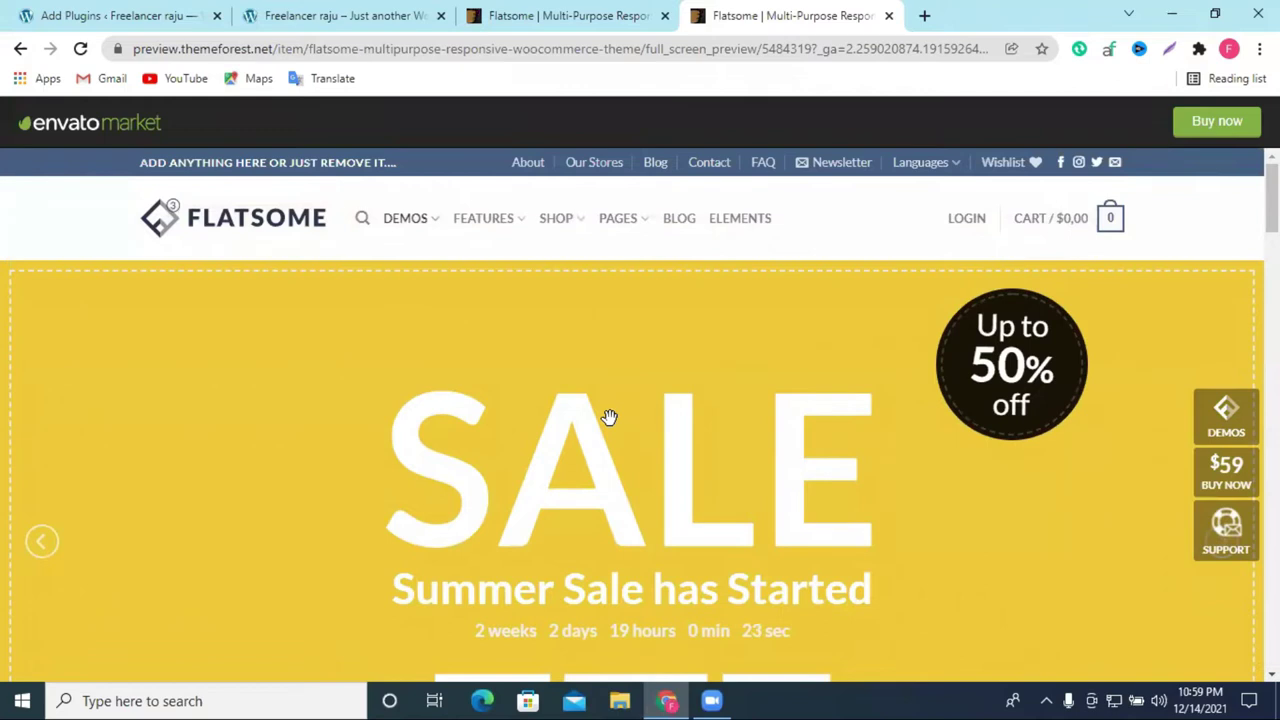
Step: Look through the Flatsome demo down to its footer and product lists, then return to WordPress
scroll(749, 360, "down", 15)
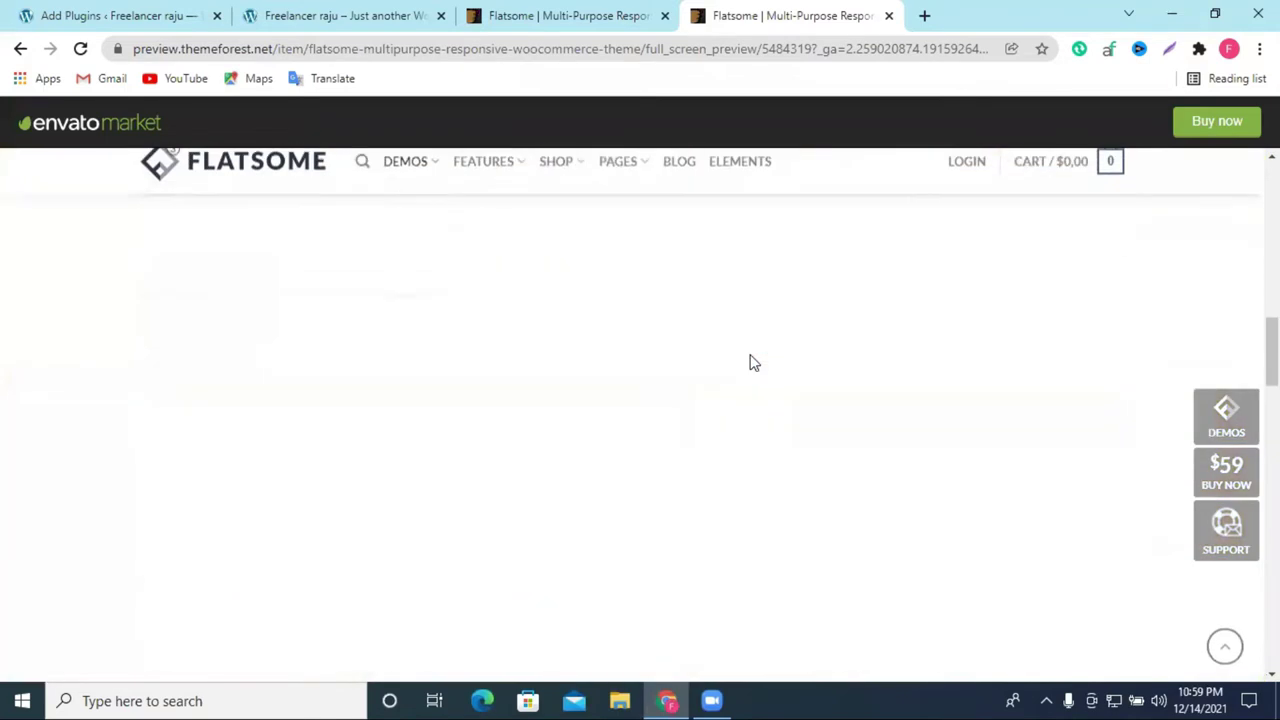
scroll(744, 381, "down", 8)
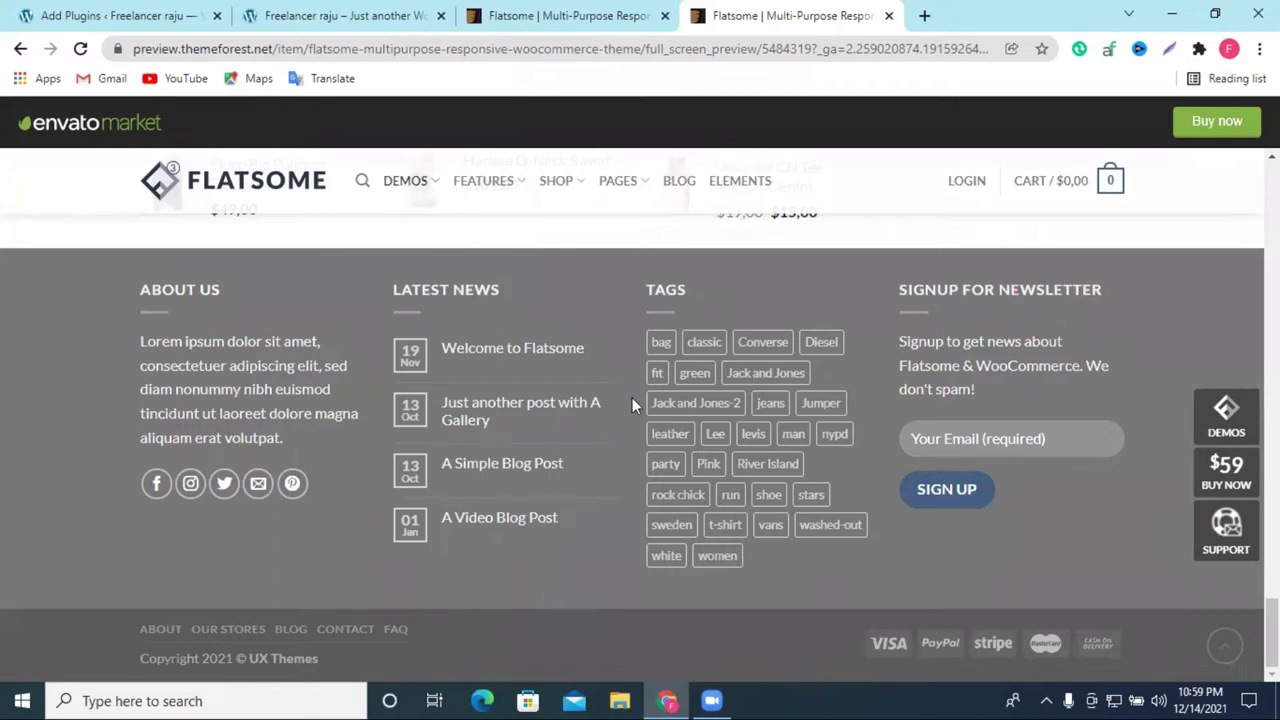
scroll(633, 279, "up", 2)
scroll(643, 303, "down", 2)
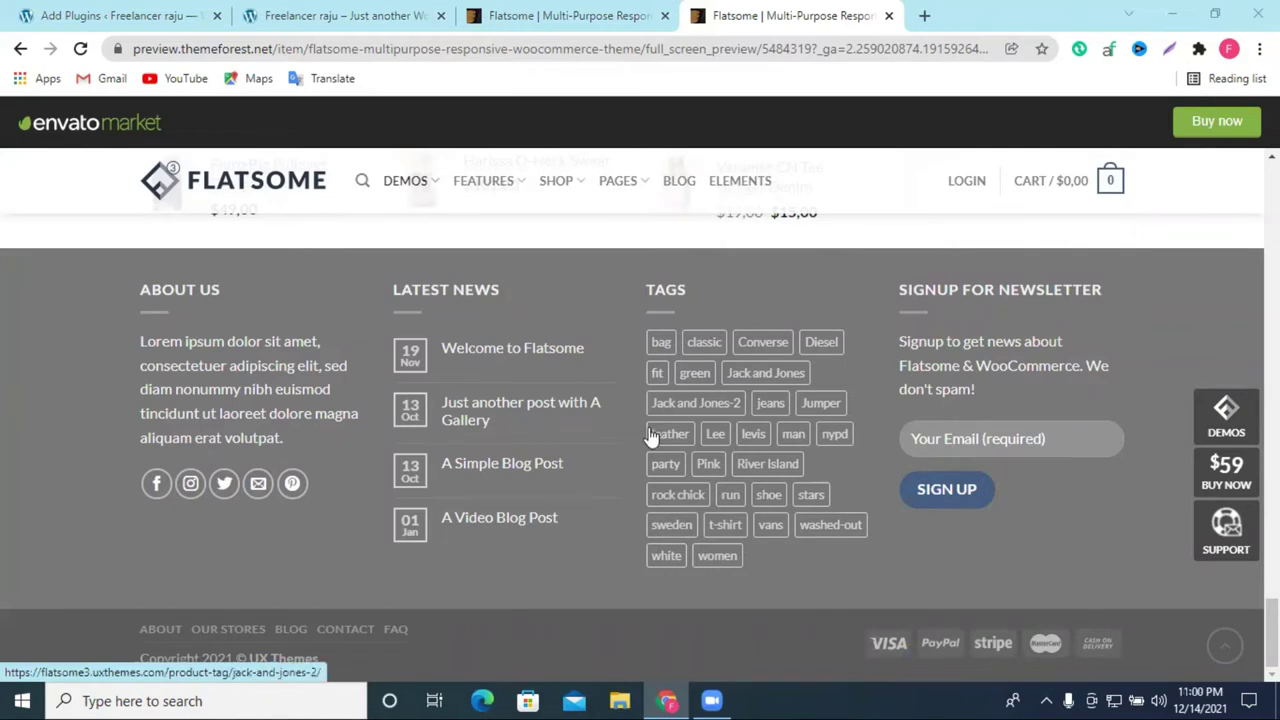
scroll(620, 510, "up", 3)
scroll(684, 500, "down", 3)
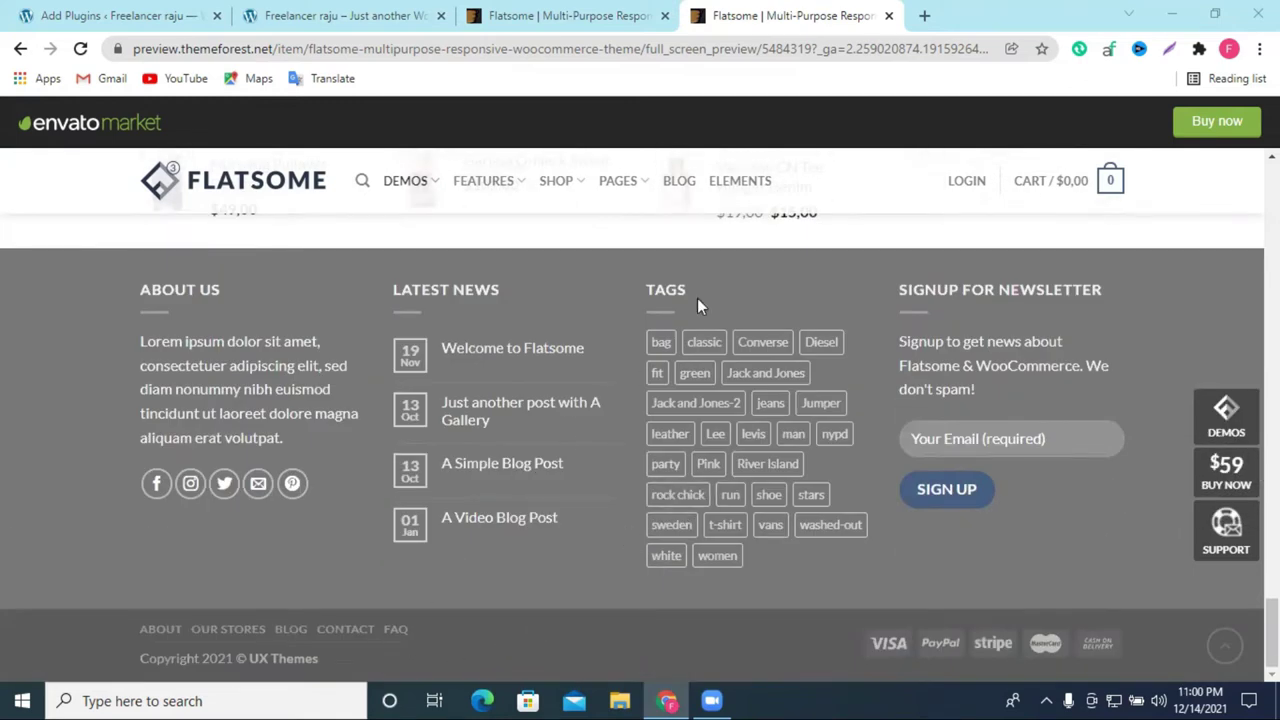
scroll(829, 430, "up", 5)
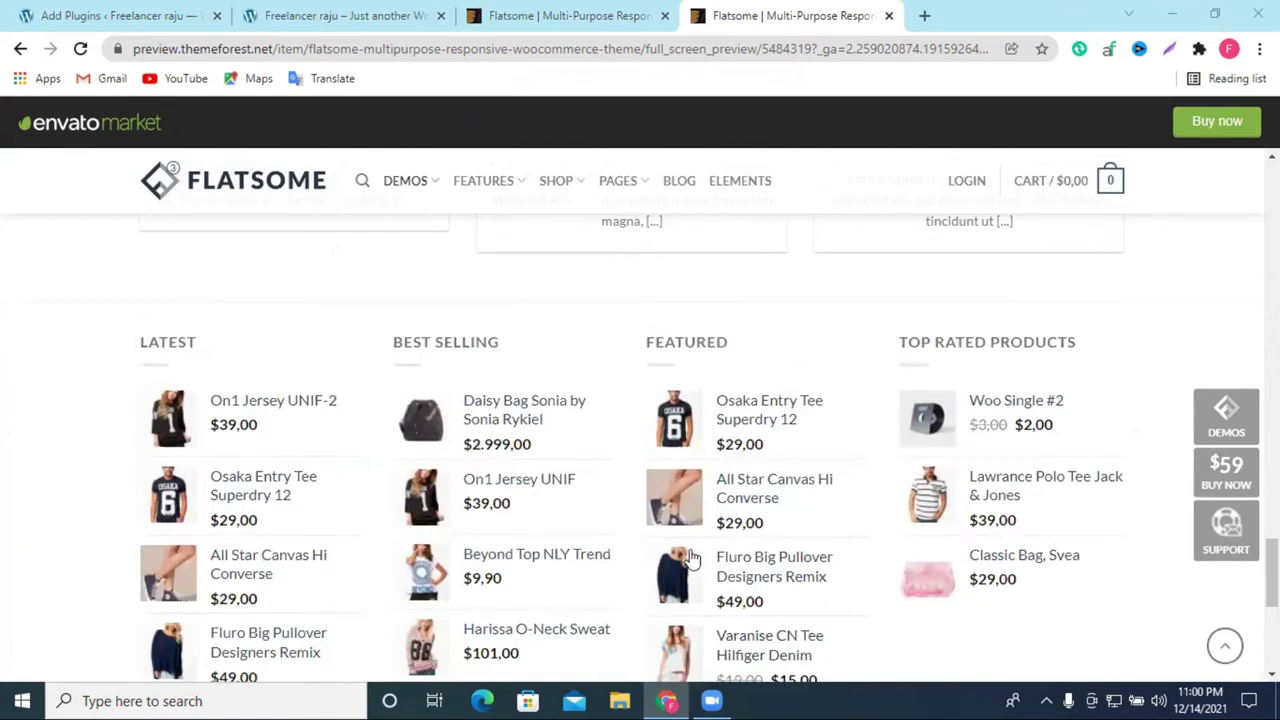
scroll(557, 251, "down", 10)
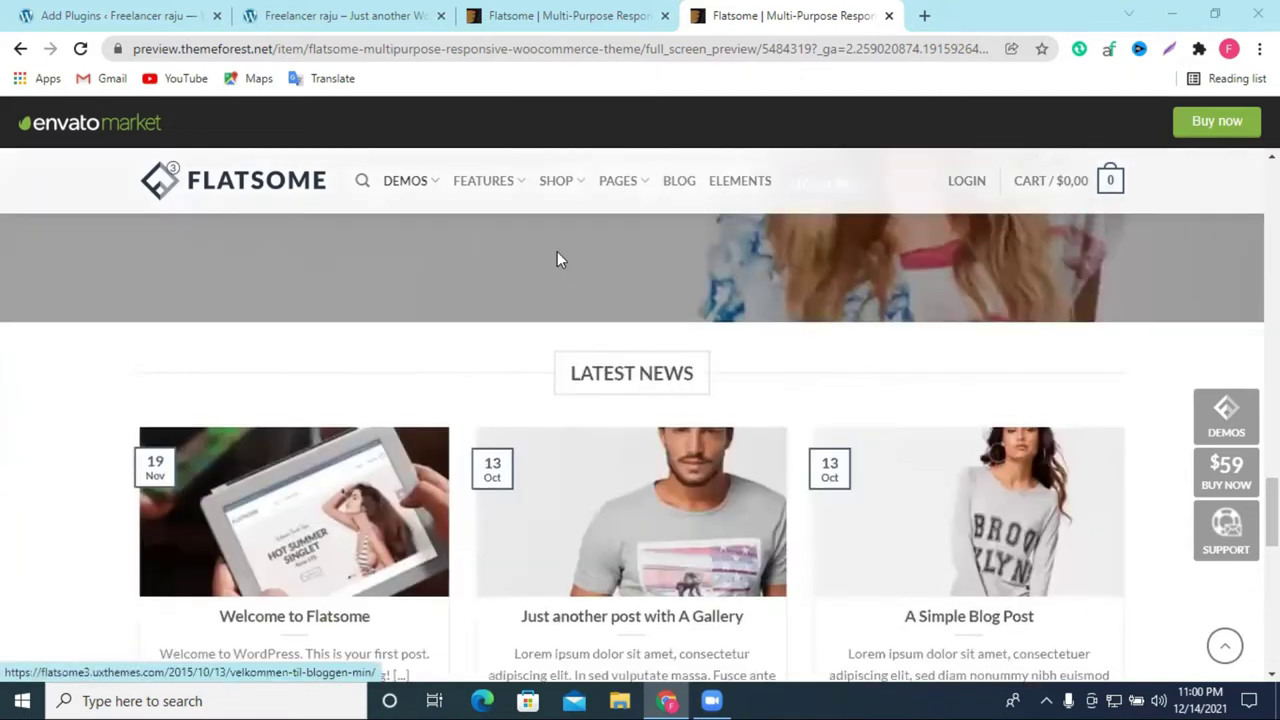
left_click(349, 12)
Step: Activate Elementor Website Builder from the Elementor plugin search results
left_click(97, 12)
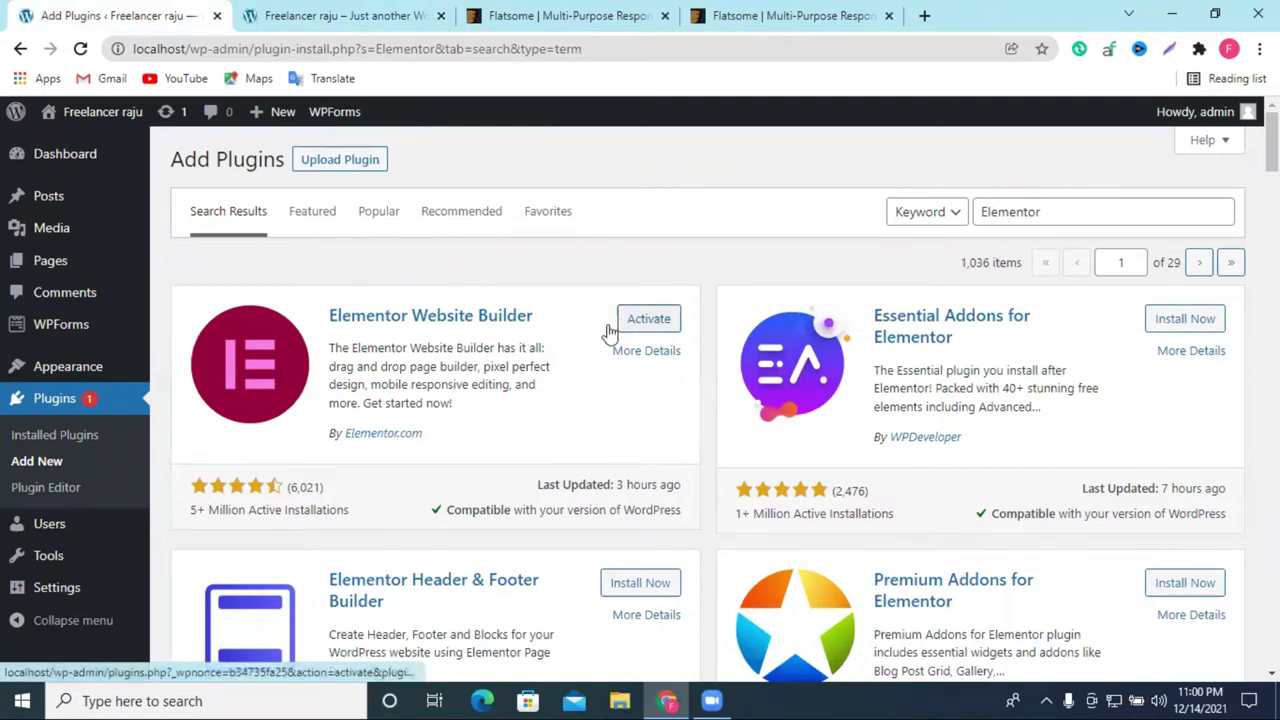
left_click(656, 321)
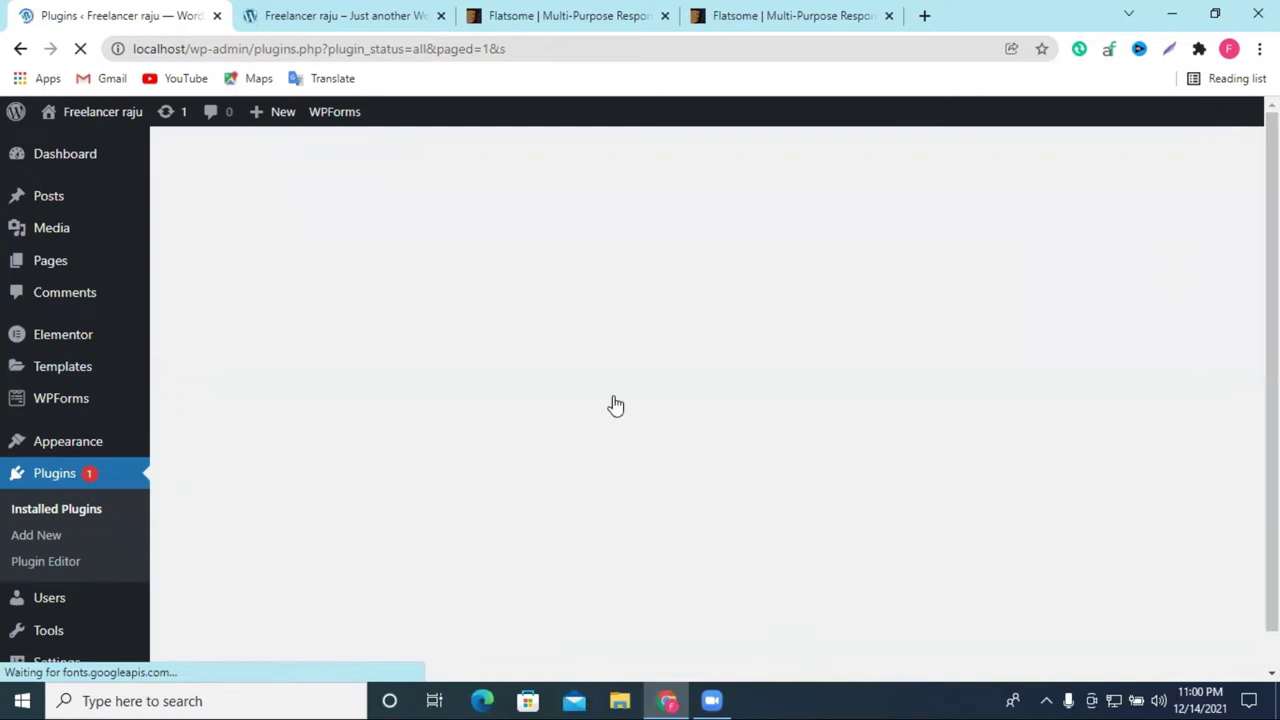
scroll(614, 400, "down", 1)
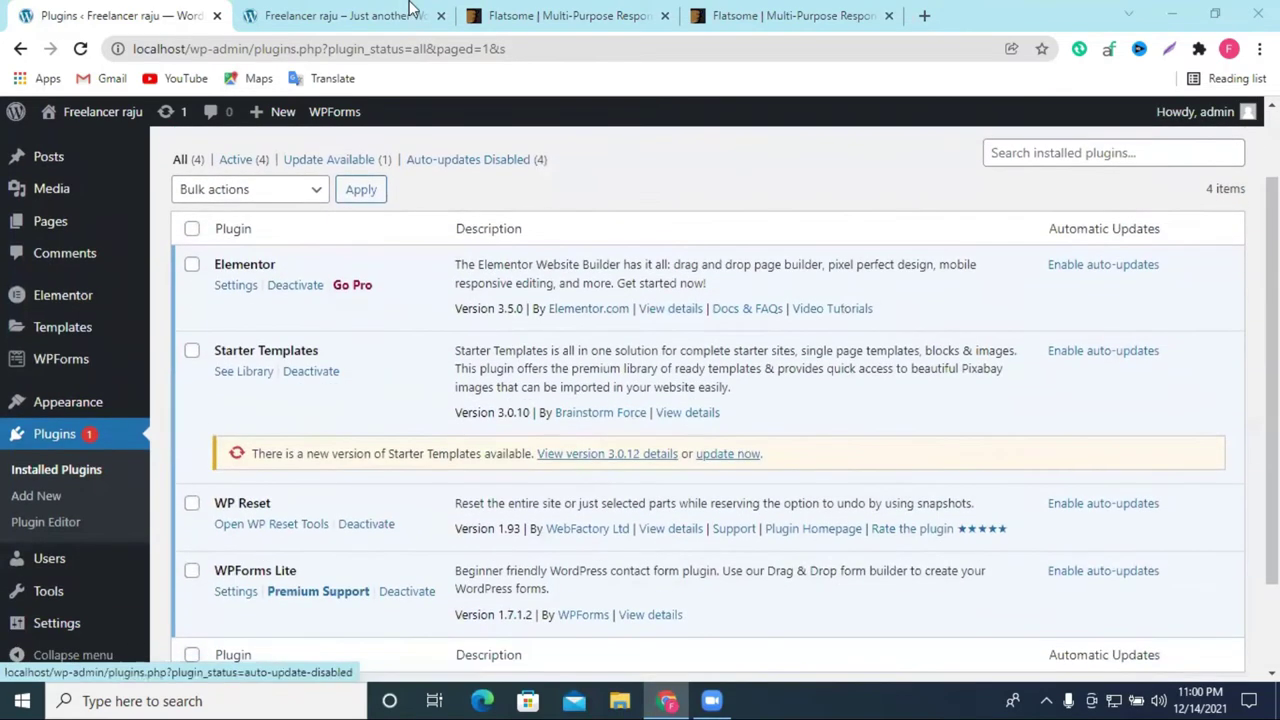
Step: Return to the Cristy Dowson site and close the Flatsome product and demo preview tabs
left_click(410, 10)
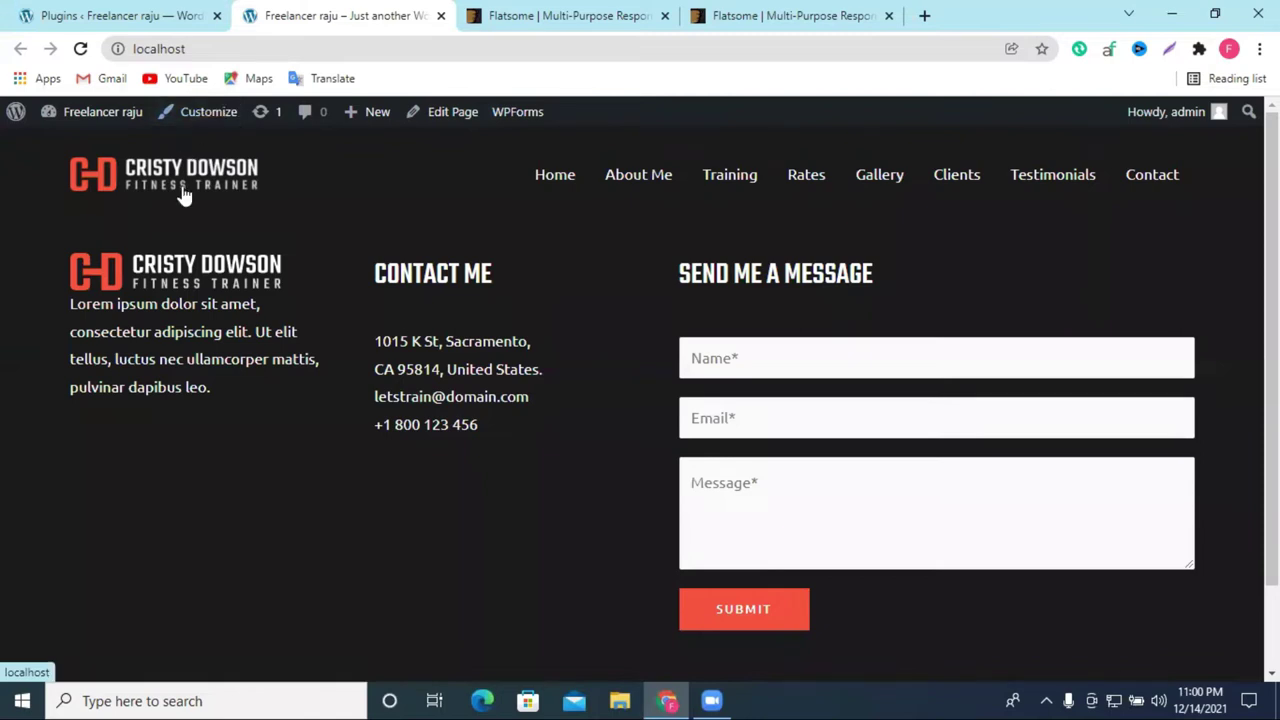
left_click(190, 124)
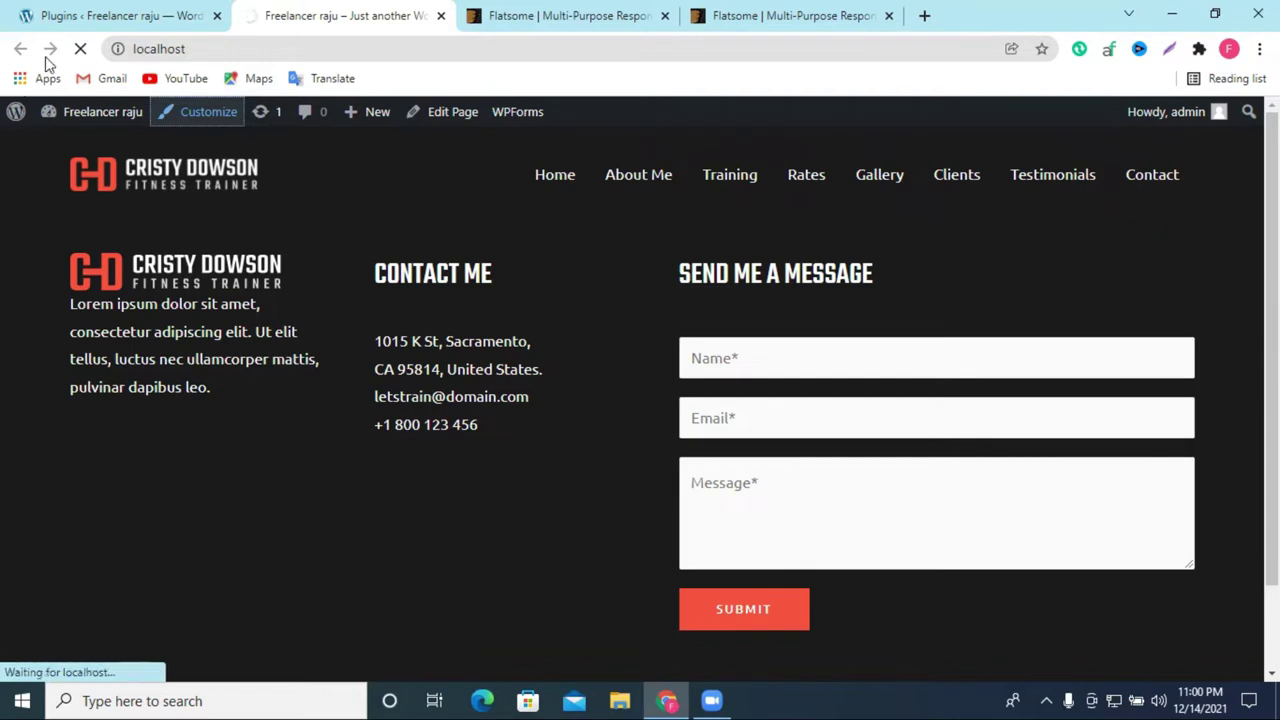
left_click(82, 50)
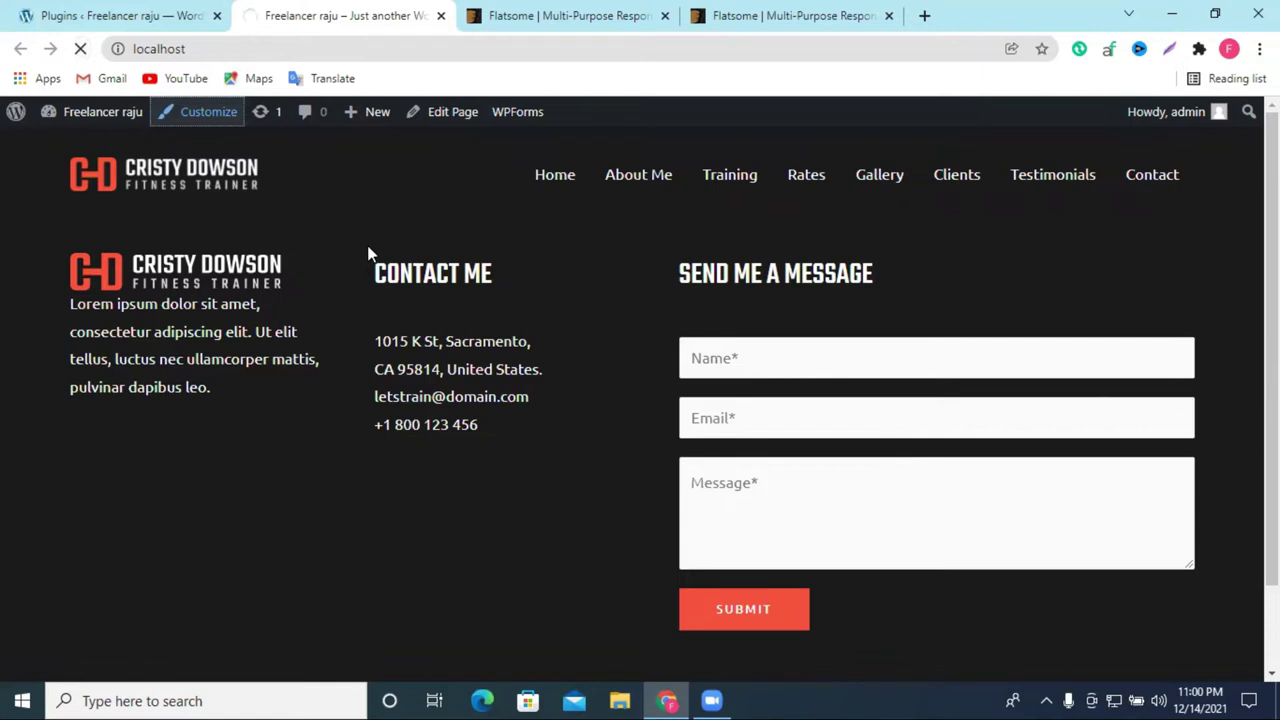
left_click(614, 14)
left_click(664, 16)
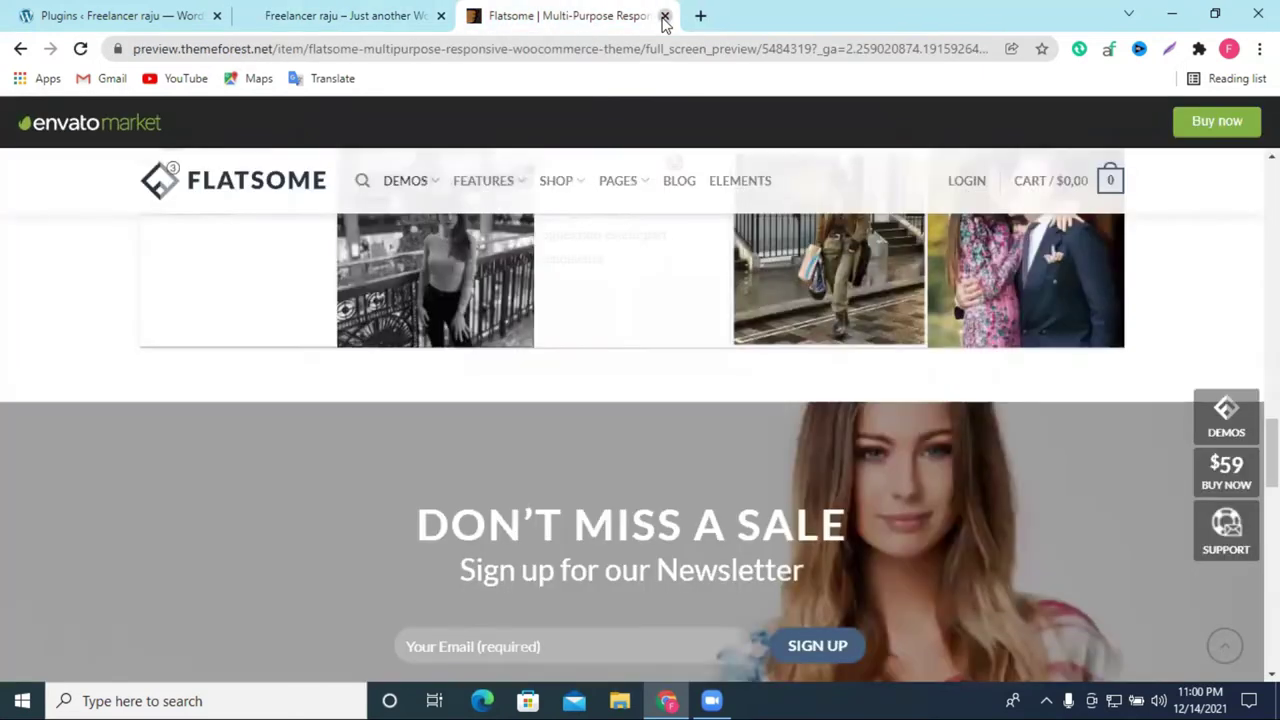
left_click(665, 17)
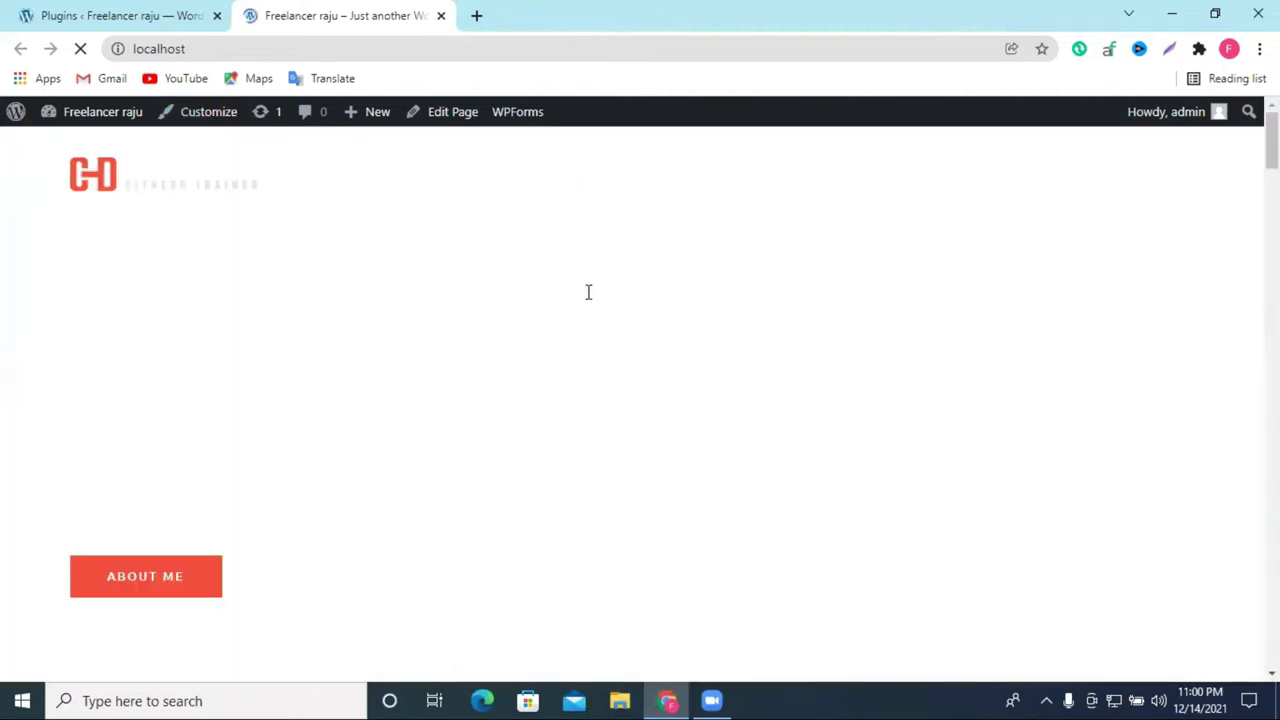
Step: Look over the homepage sections and launch Edit with Elementor from the admin bar
scroll(706, 353, "down", 15)
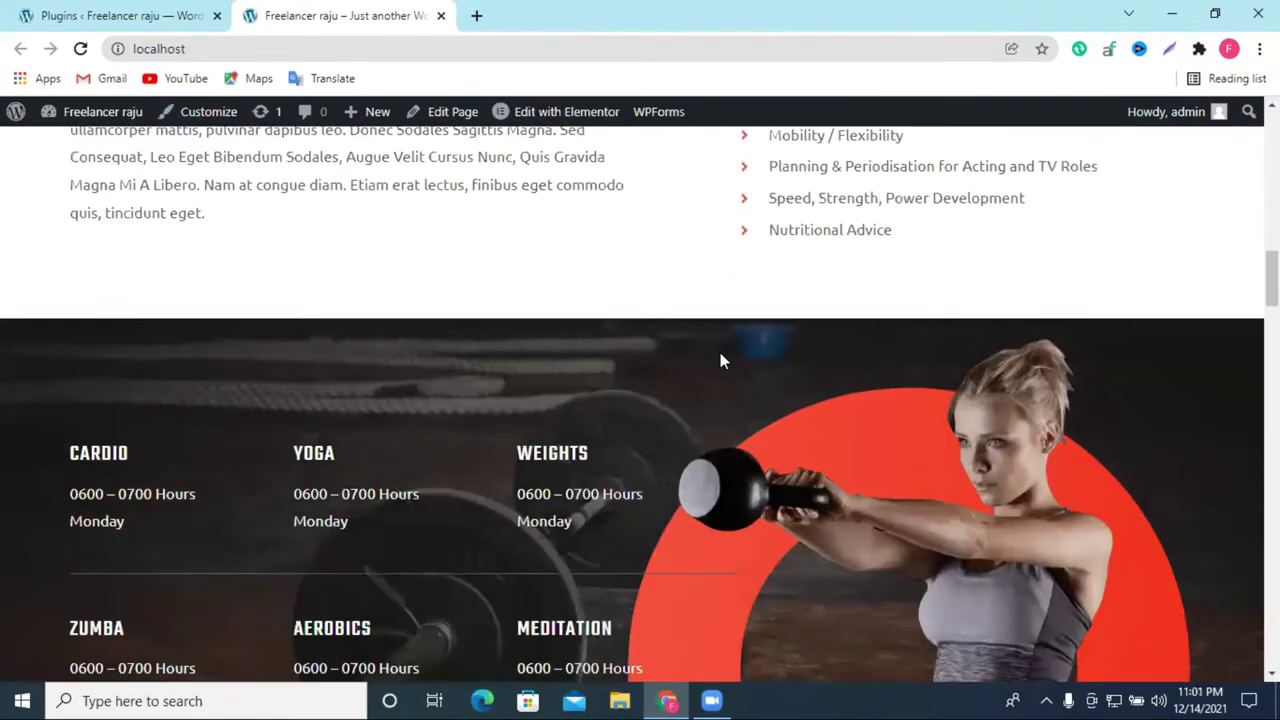
scroll(725, 350, "down", 20)
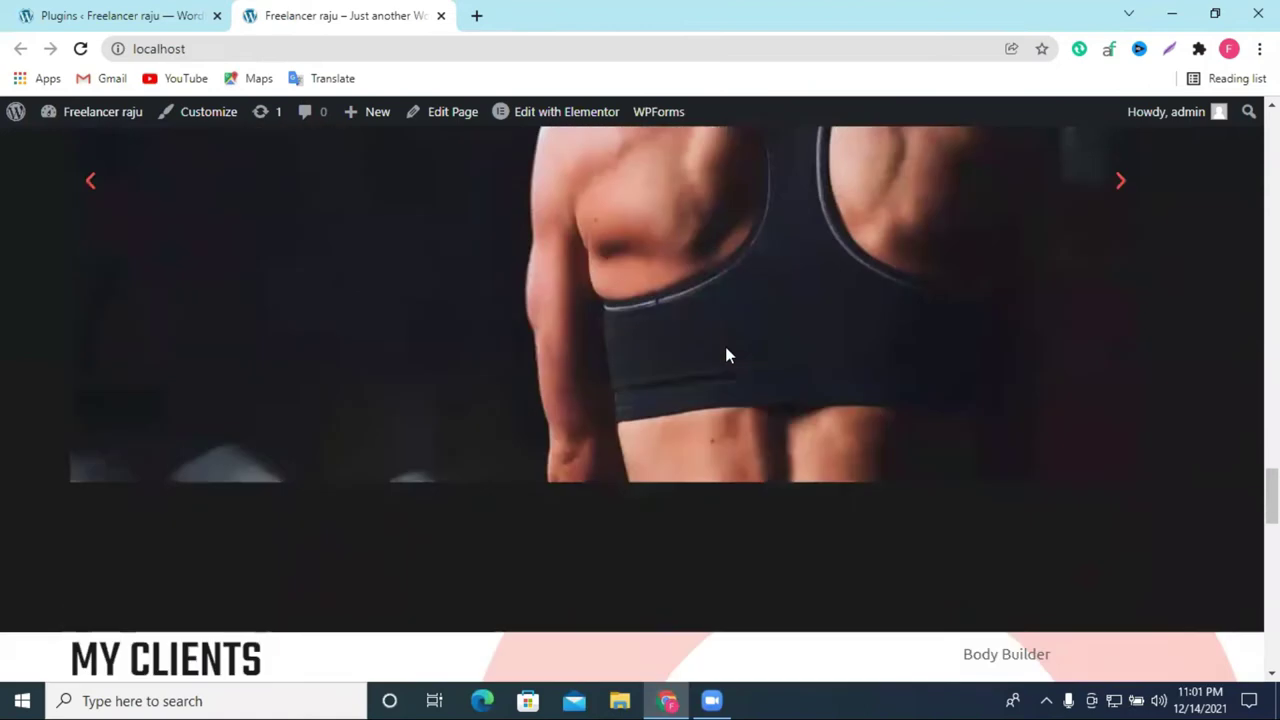
scroll(723, 344, "up", 10)
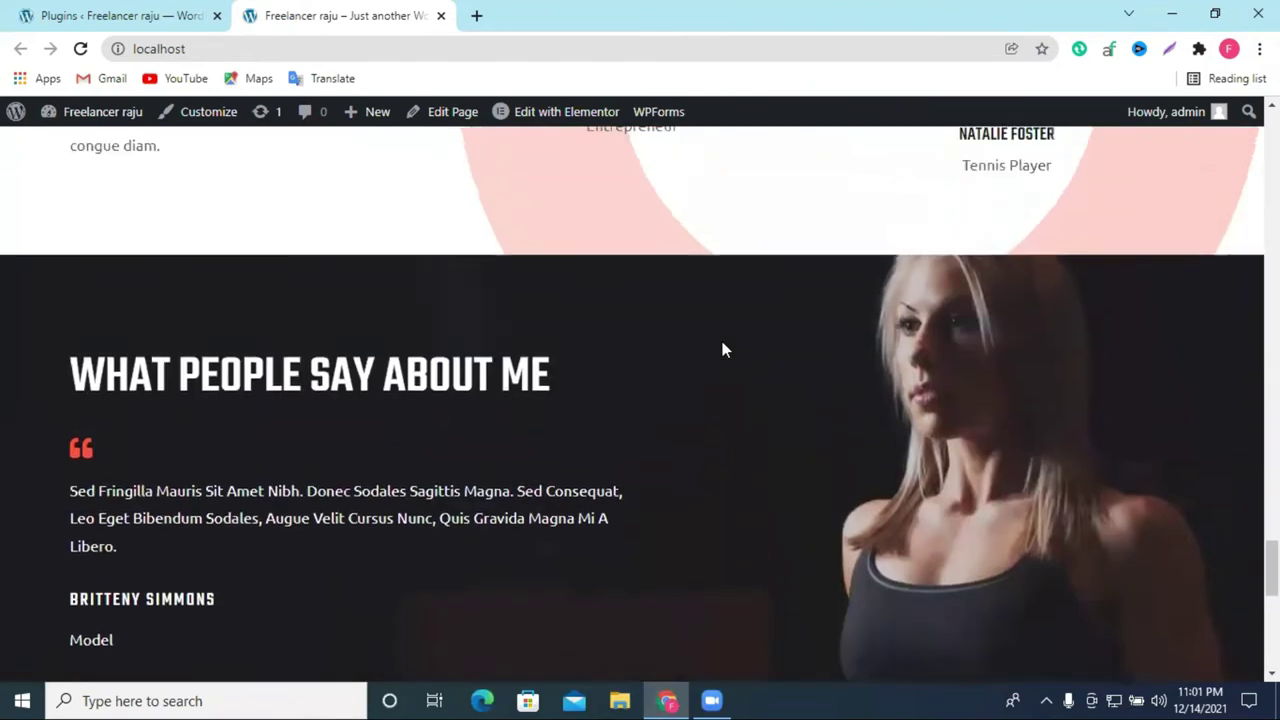
mouse_move(525, 125)
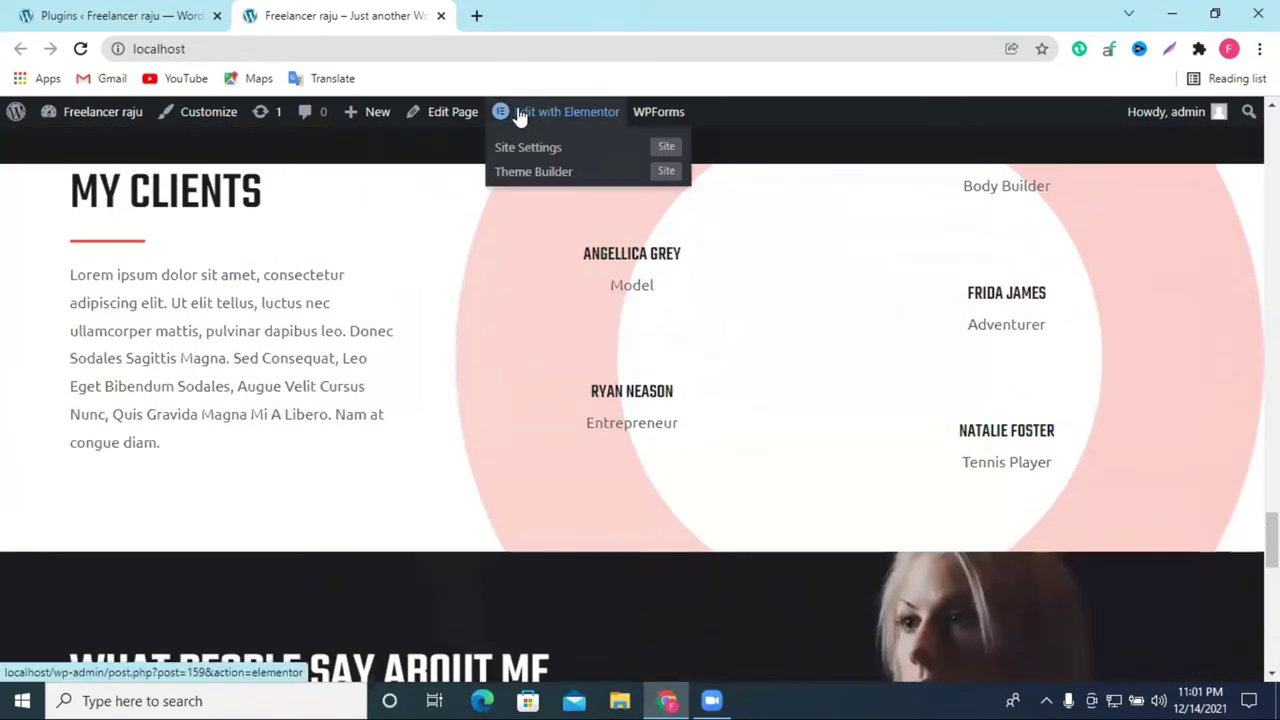
left_click(525, 114)
Step: Scroll the hero and About Me sections in the Elementor editor, then open the About Me section settings
scroll(868, 403, "up", 6)
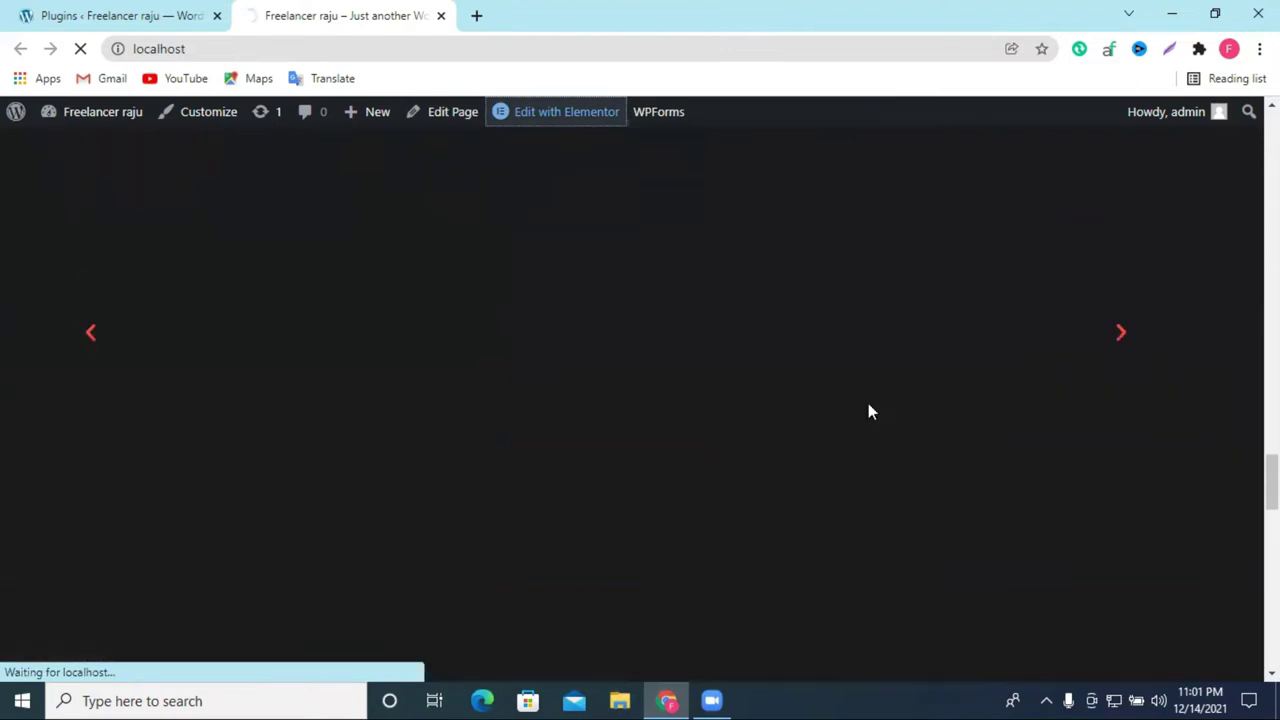
scroll(1076, 417, "up", 10)
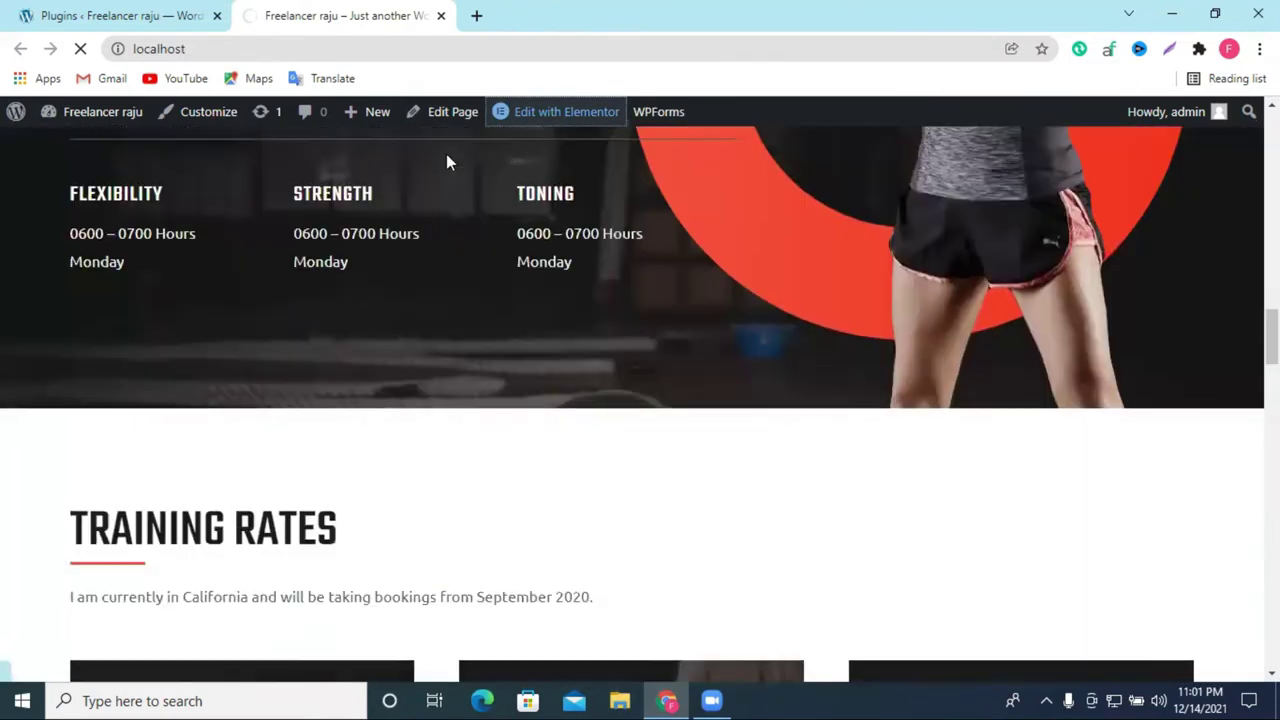
mouse_move(595, 125)
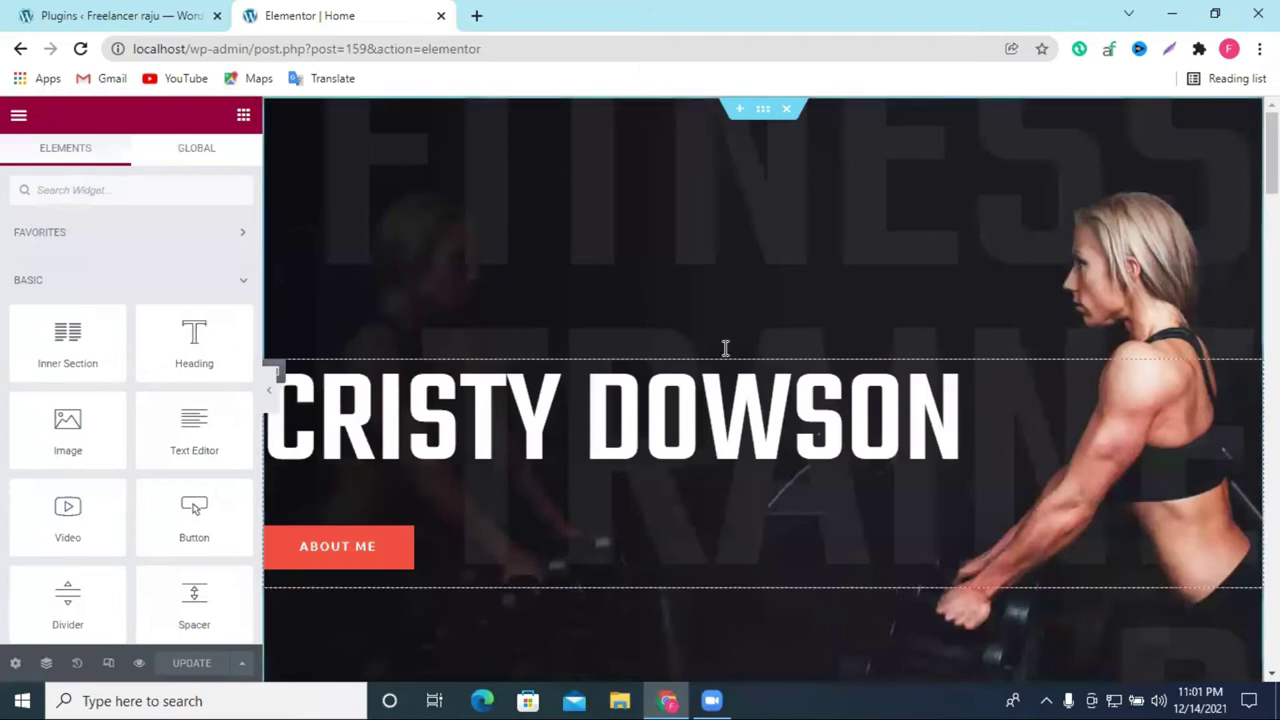
scroll(811, 348, "down", 3)
scroll(811, 348, "down", 2)
scroll(737, 394, "down", 1)
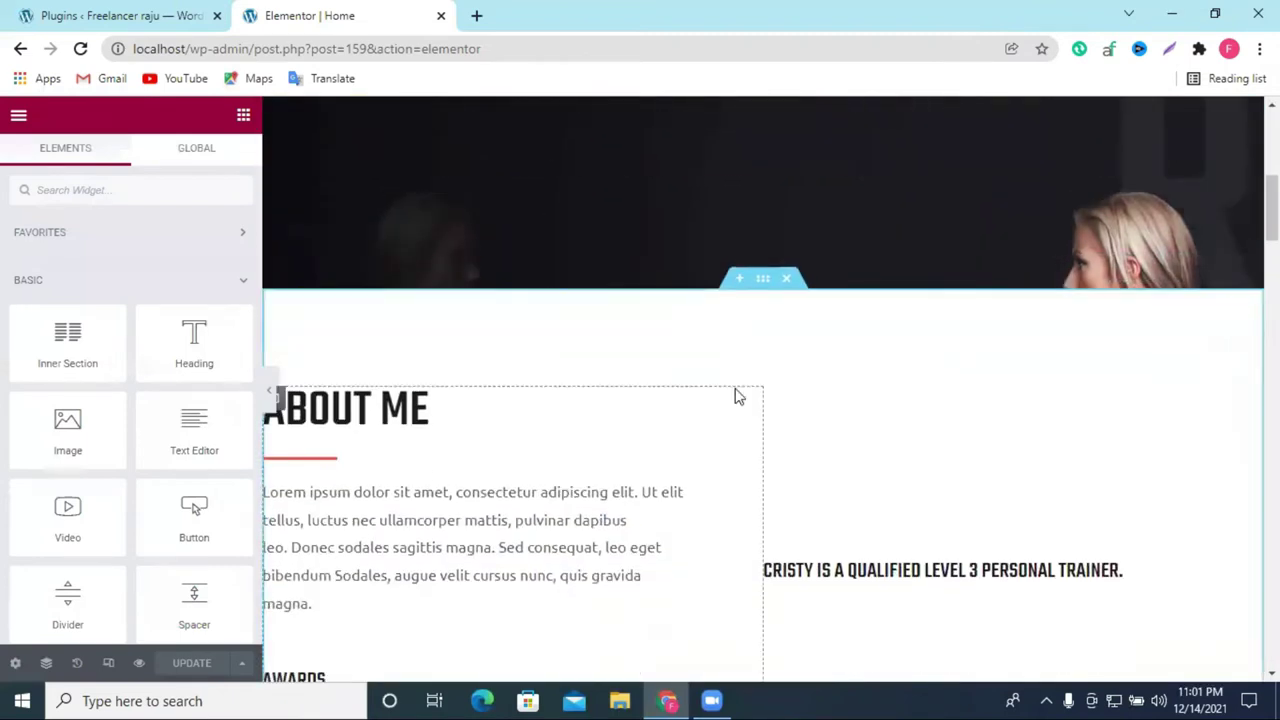
scroll(754, 314, "down", 1)
scroll(758, 195, "up", 5)
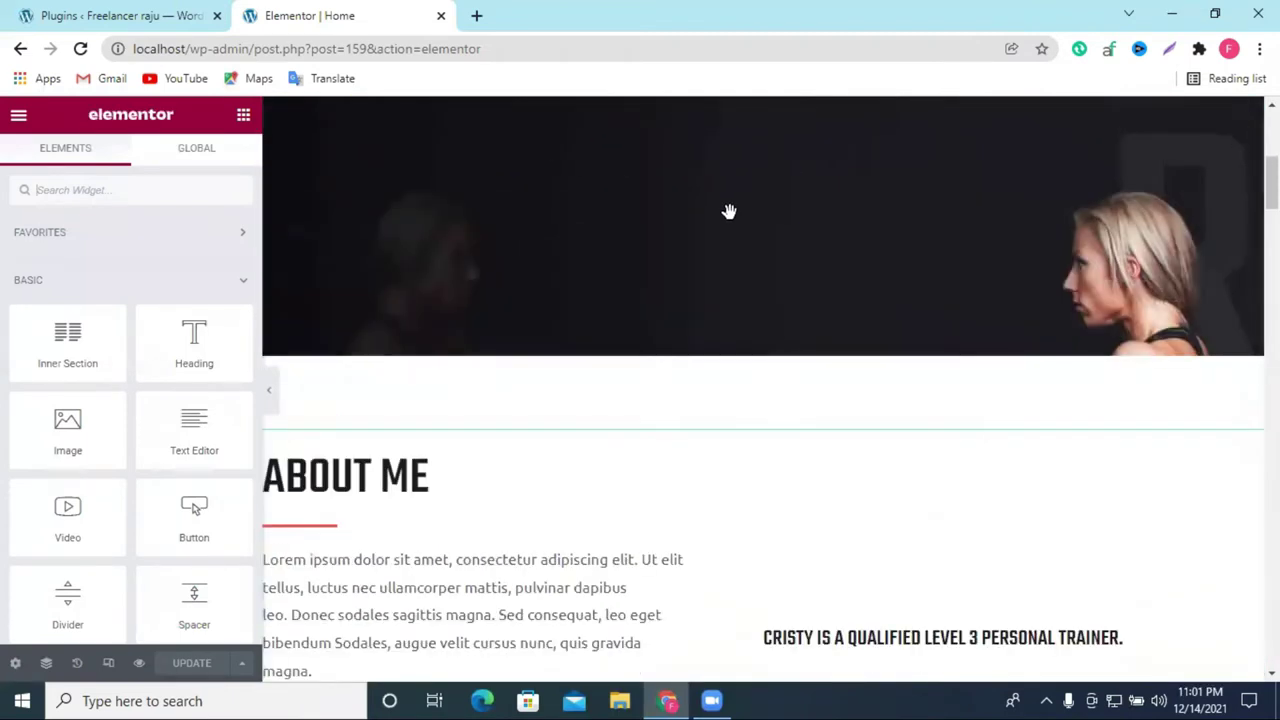
scroll(757, 294, "down", 8)
scroll(757, 301, "up", 8)
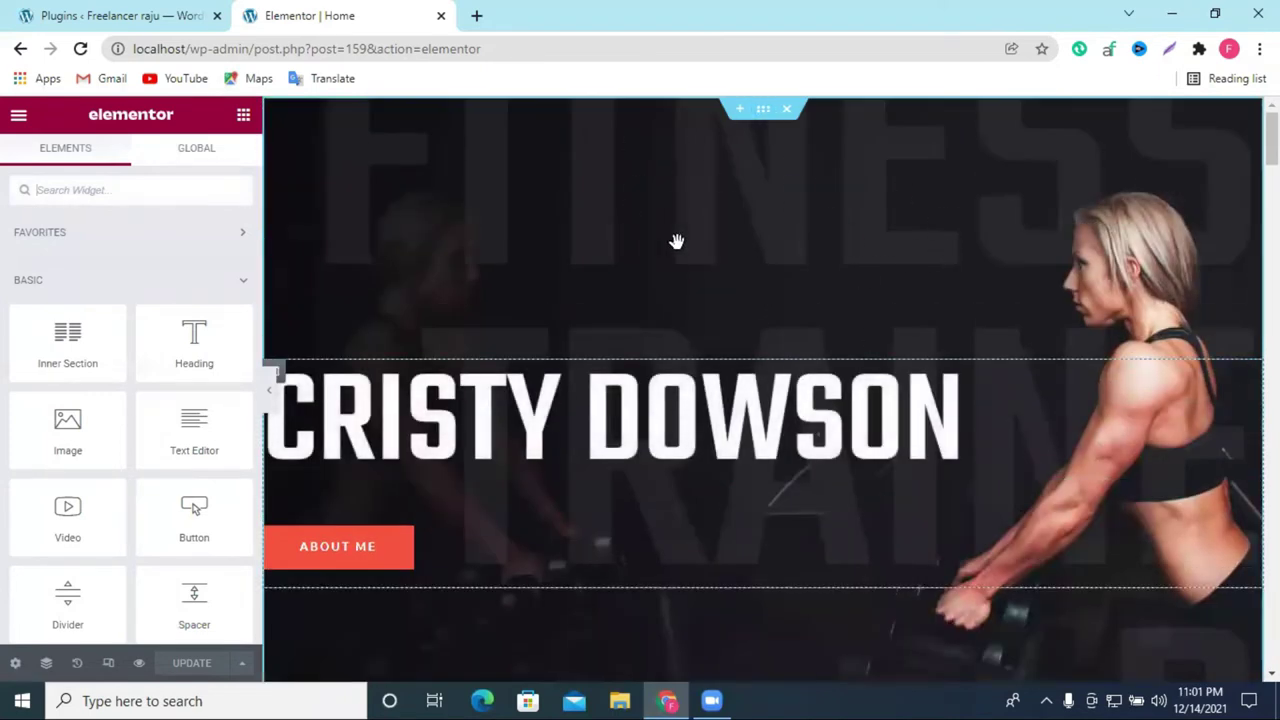
scroll(774, 214, "down", 5)
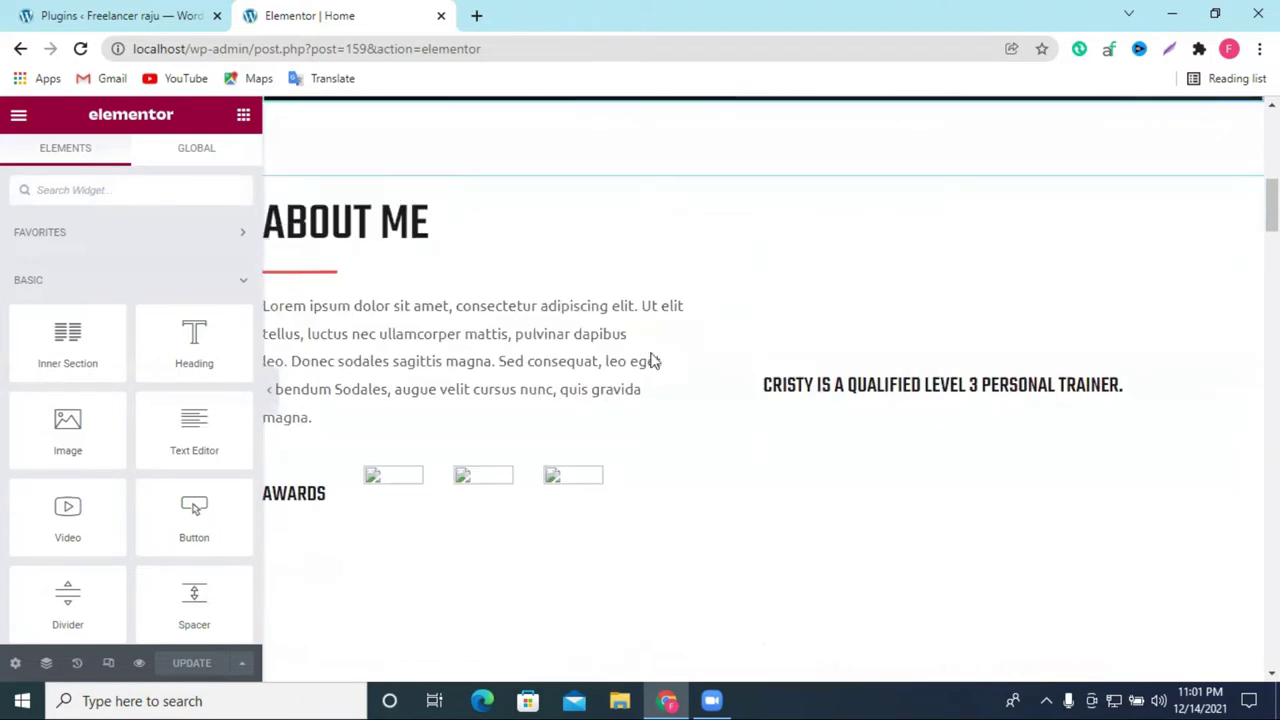
scroll(763, 202, "up", 2)
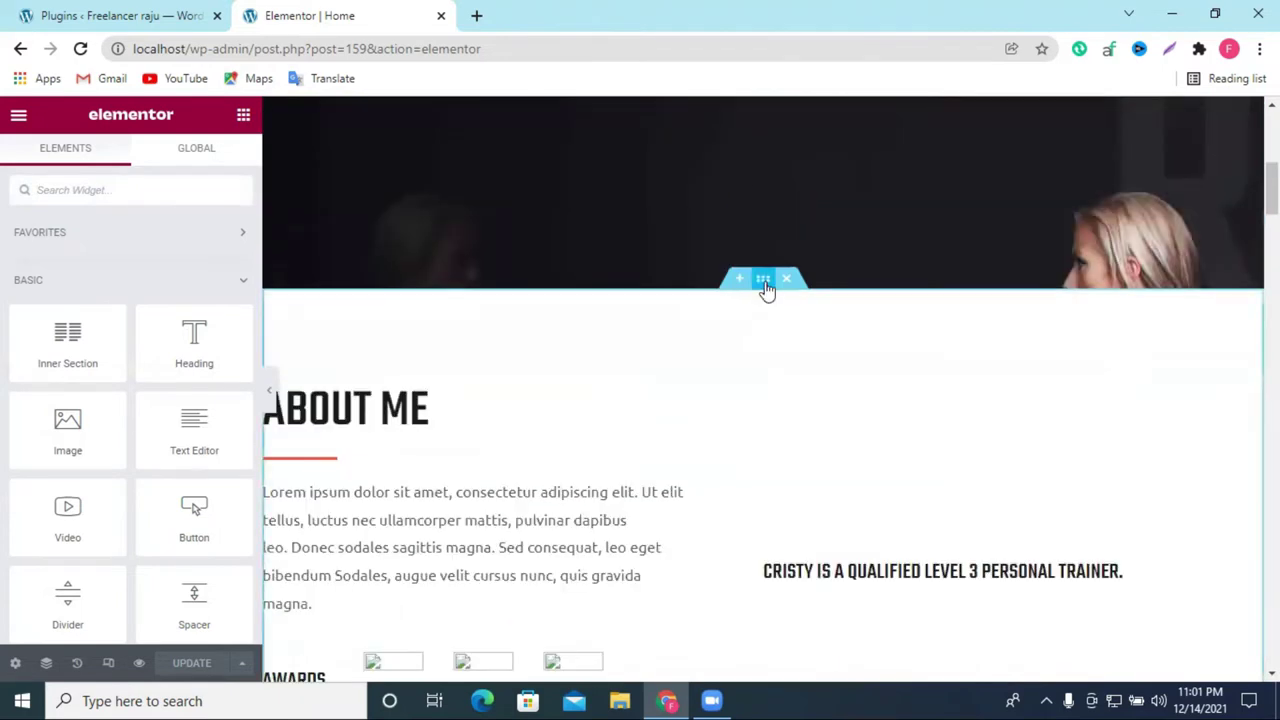
left_click(765, 285)
Step: Delete the 'What People Say About Me' testimonial section
scroll(717, 466, "down", 3)
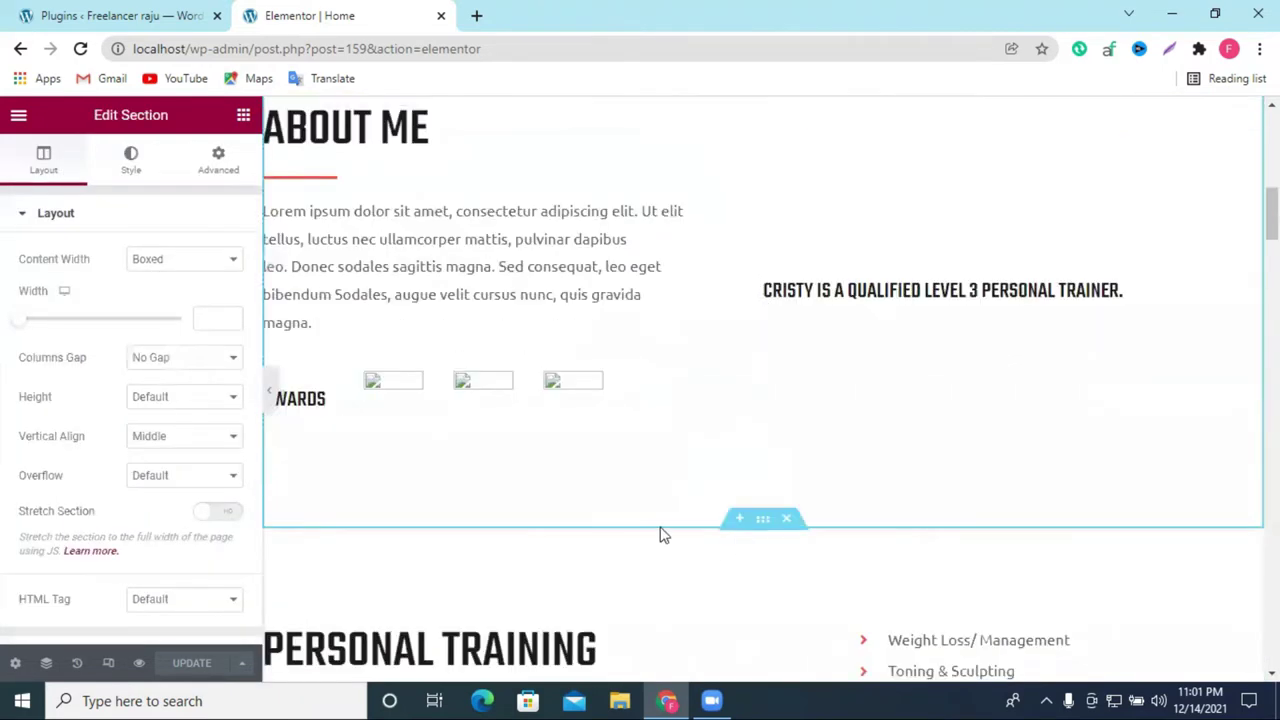
scroll(1200, 415, "down", 4)
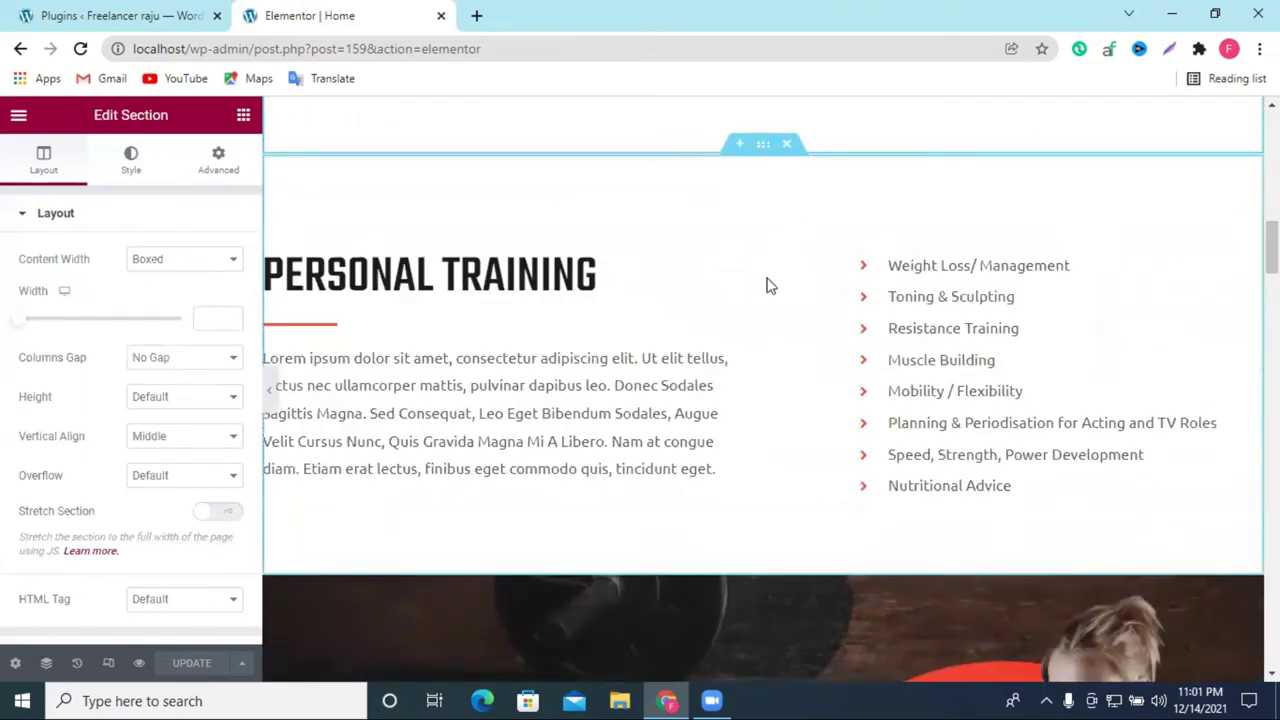
scroll(766, 283, "down", 4)
scroll(954, 458, "down", 10)
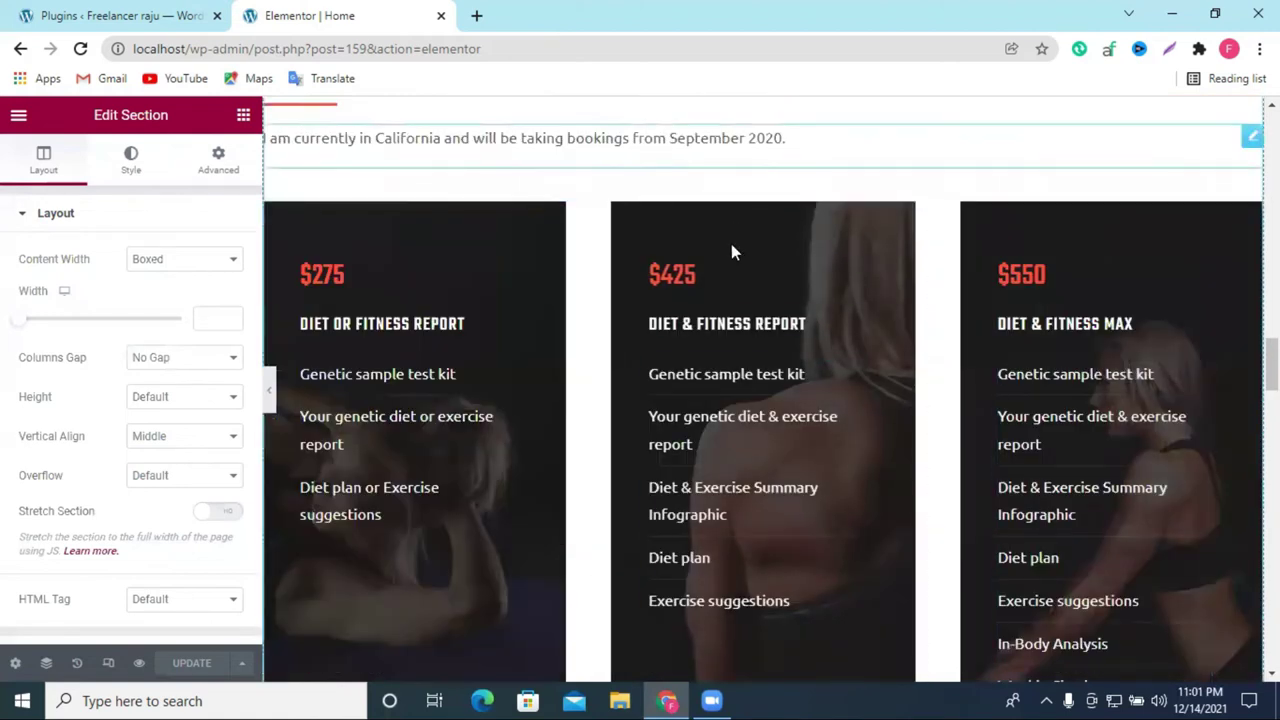
scroll(768, 215, "down", 5)
scroll(772, 217, "down", 18)
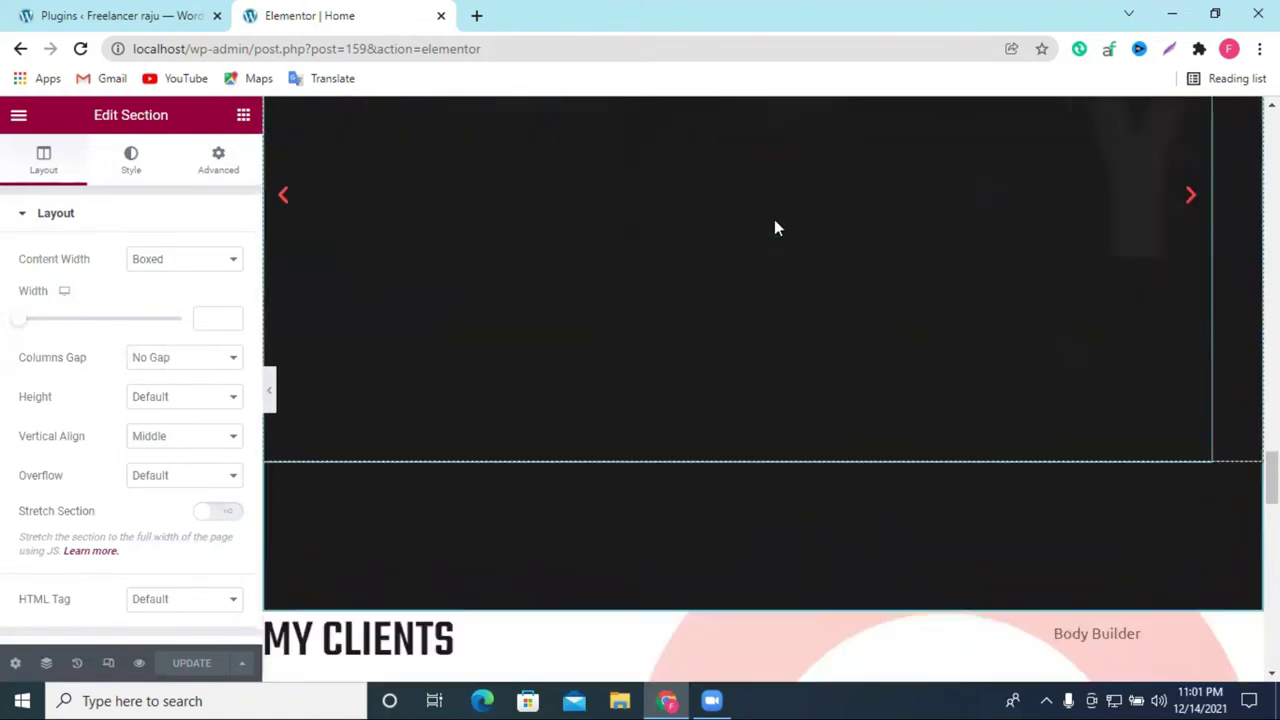
scroll(790, 226, "down", 7)
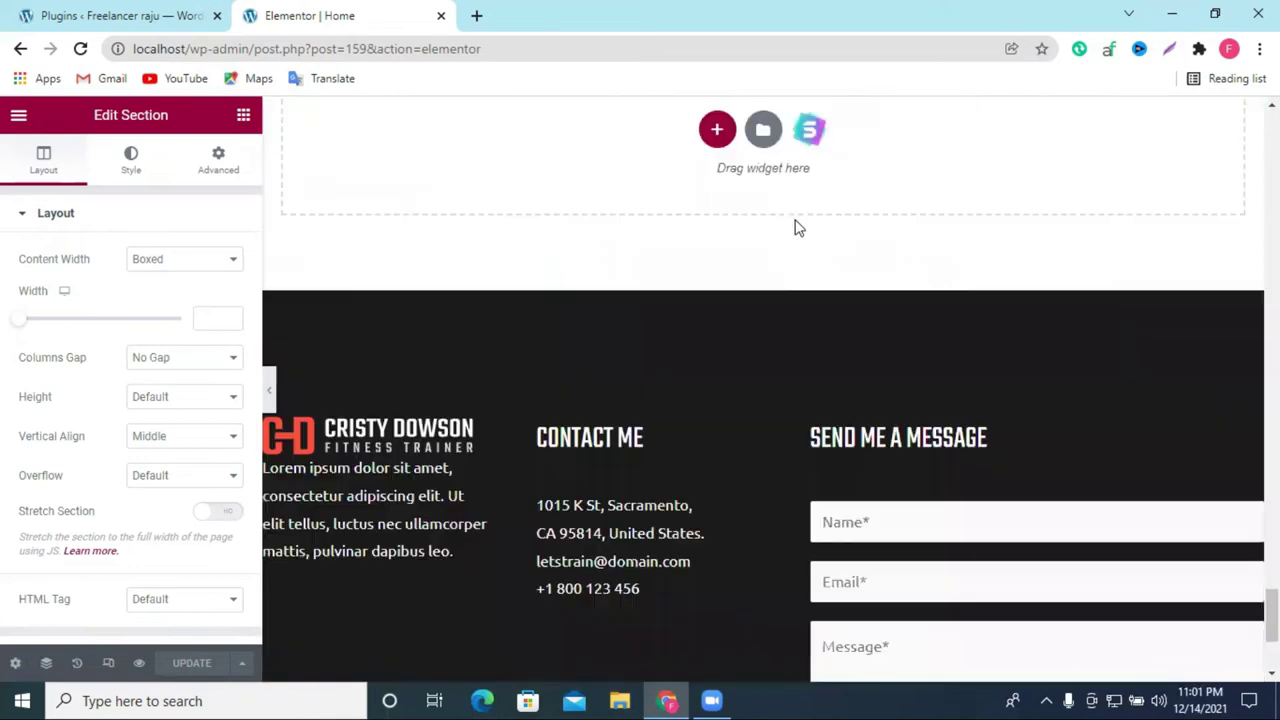
scroll(797, 229, "up", 6)
scroll(790, 305, "up", 5)
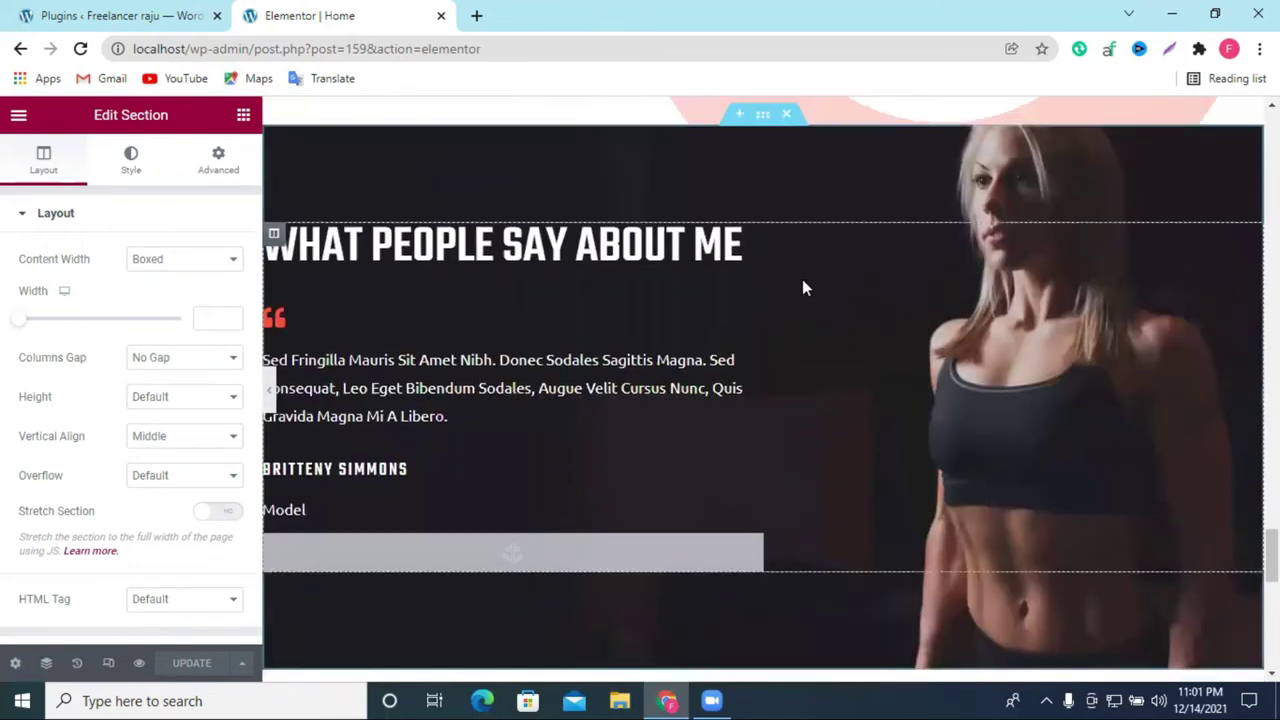
left_click(789, 302)
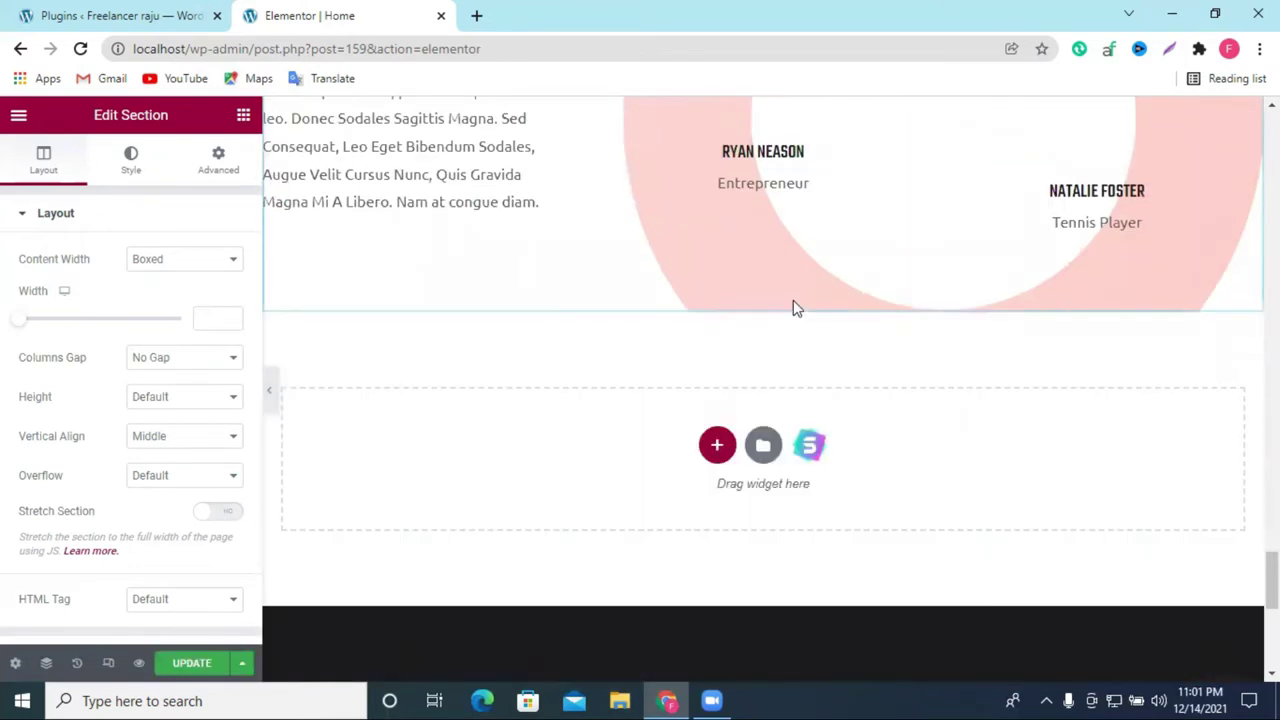
Step: Delete the Training Gallery section
scroll(790, 302, "up", 4)
scroll(785, 297, "up", 6)
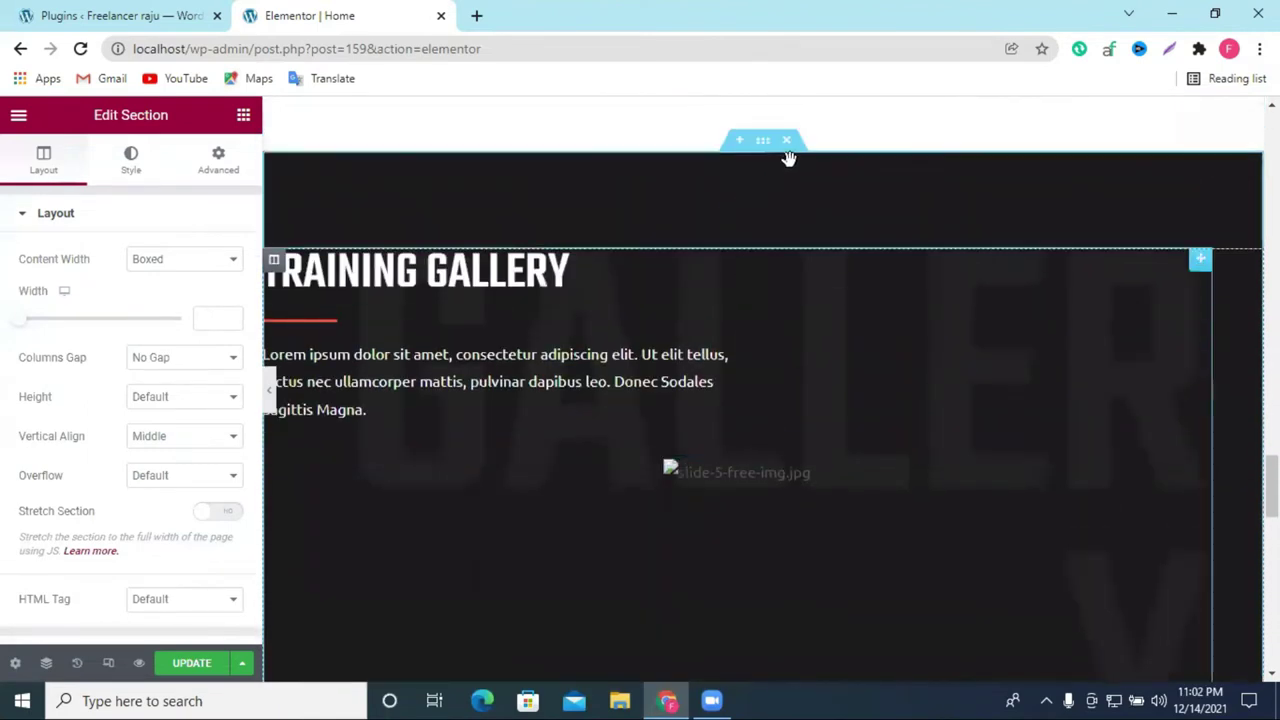
left_click(789, 145)
scroll(778, 204, "up", 10)
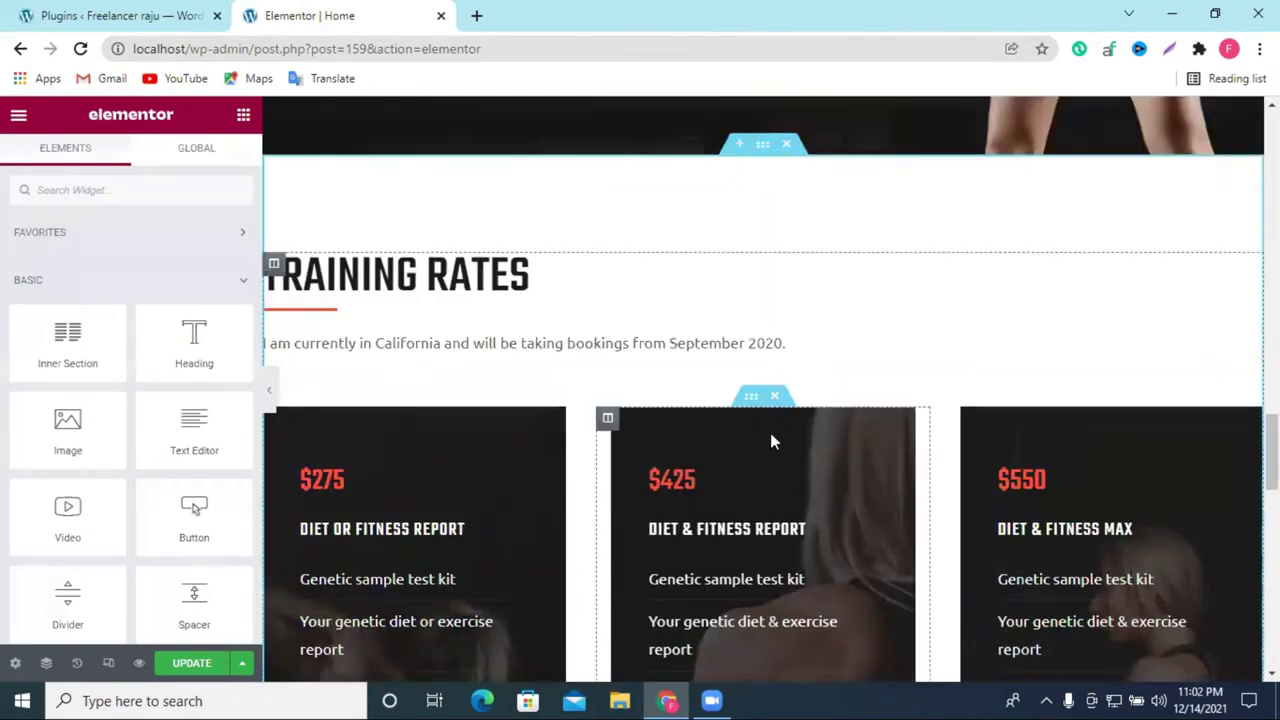
Step: Delete the three pricing cards and the Training Rates section
left_click(783, 395)
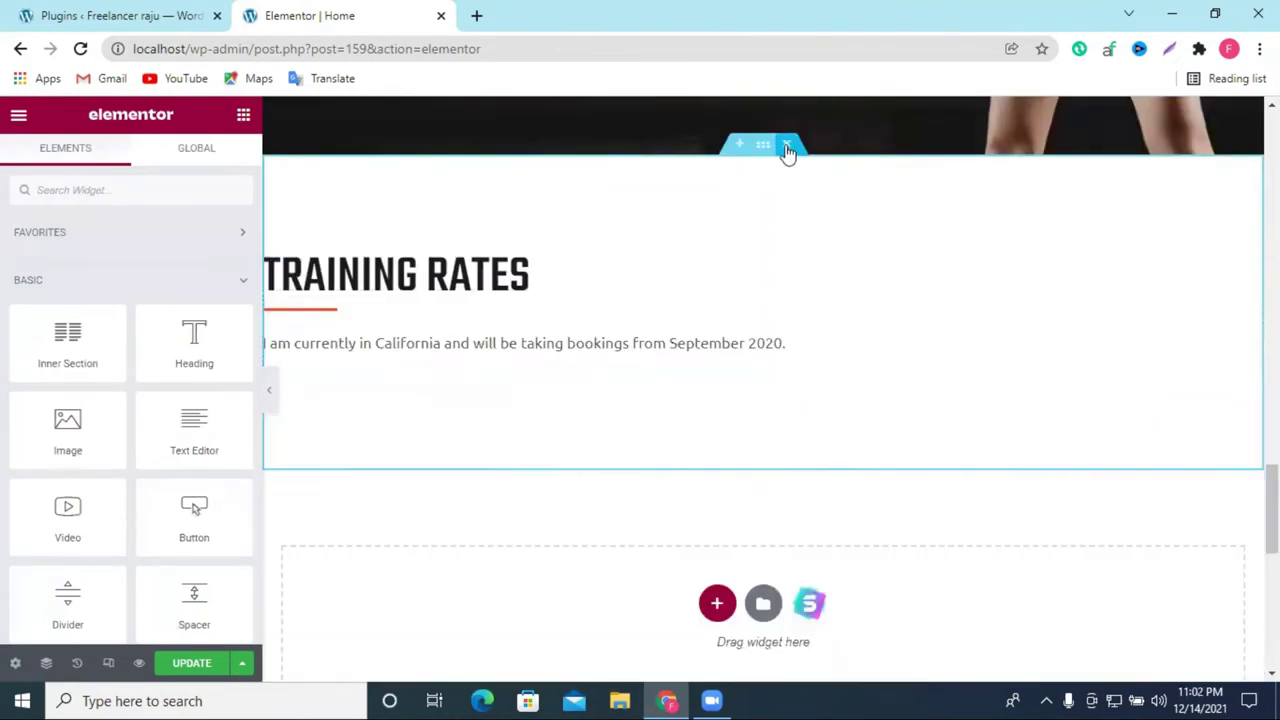
left_click(786, 145)
scroll(800, 294, "up", 10)
scroll(808, 298, "down", 1)
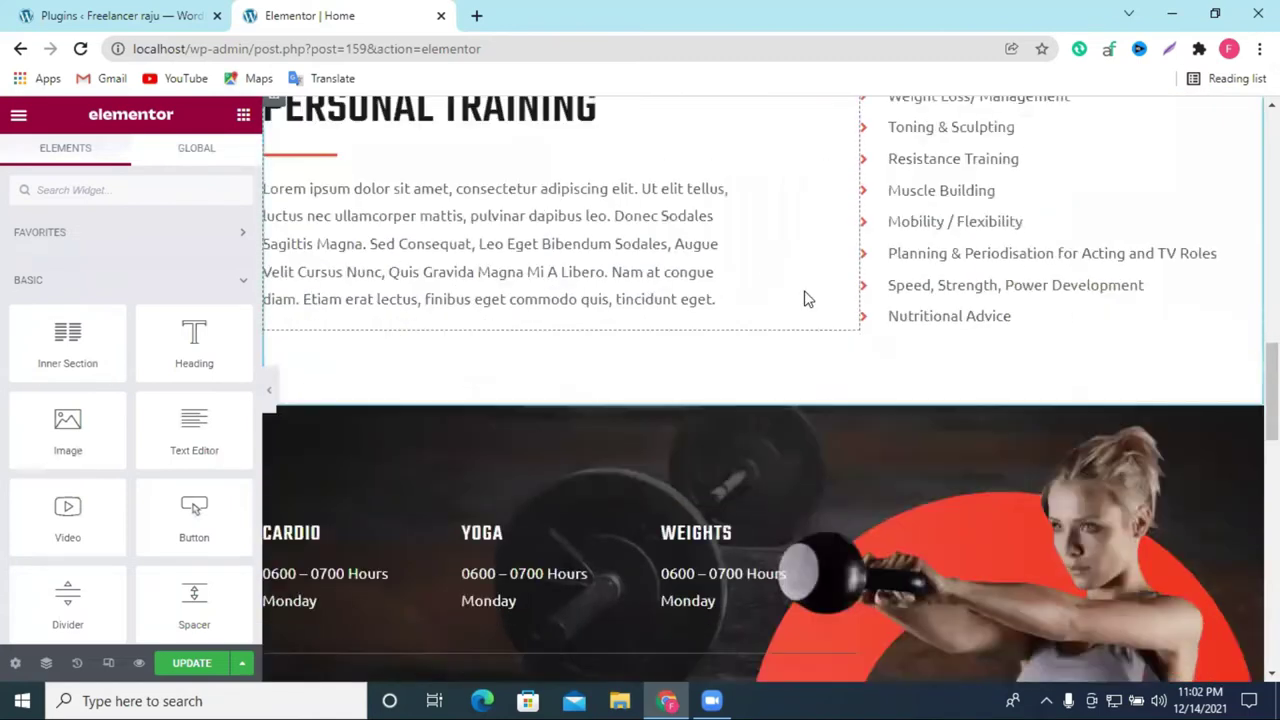
scroll(803, 297, "up", 4)
Step: Delete the Personal Training and About Me sections
left_click(788, 350)
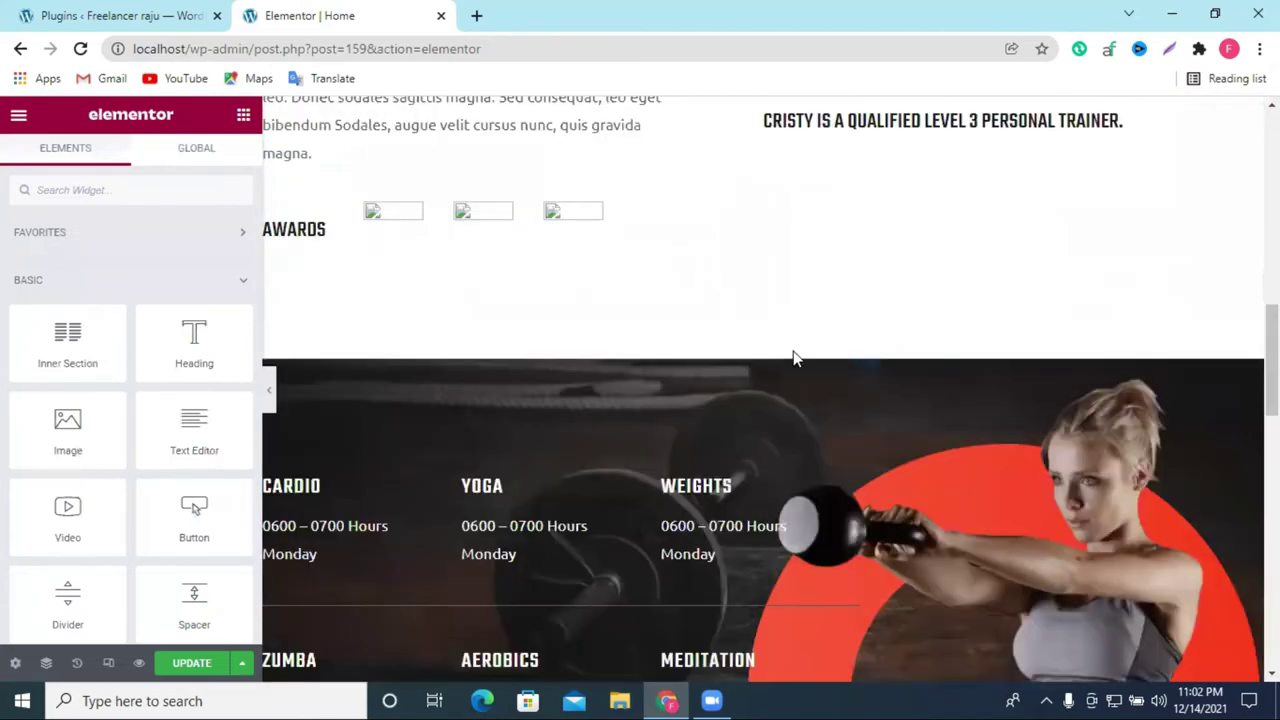
scroll(794, 357, "up", 5)
left_click(787, 391)
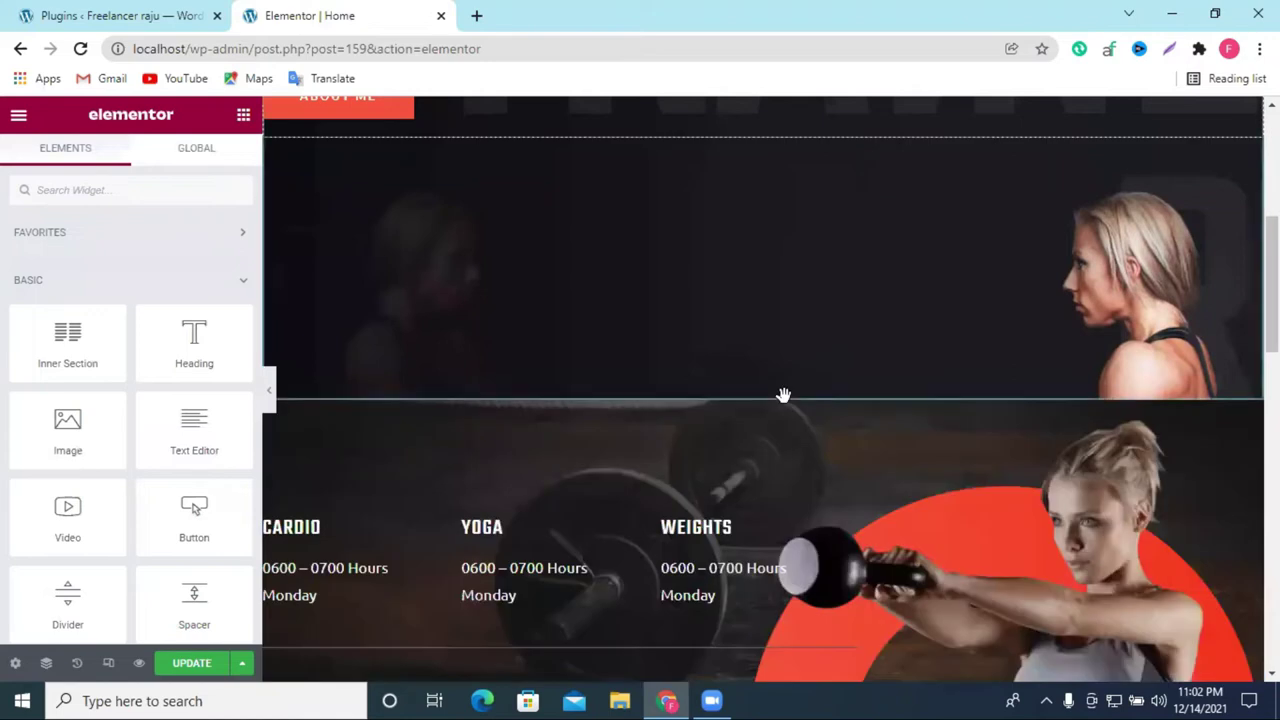
scroll(787, 397, "up", 4)
scroll(783, 376, "up", 1)
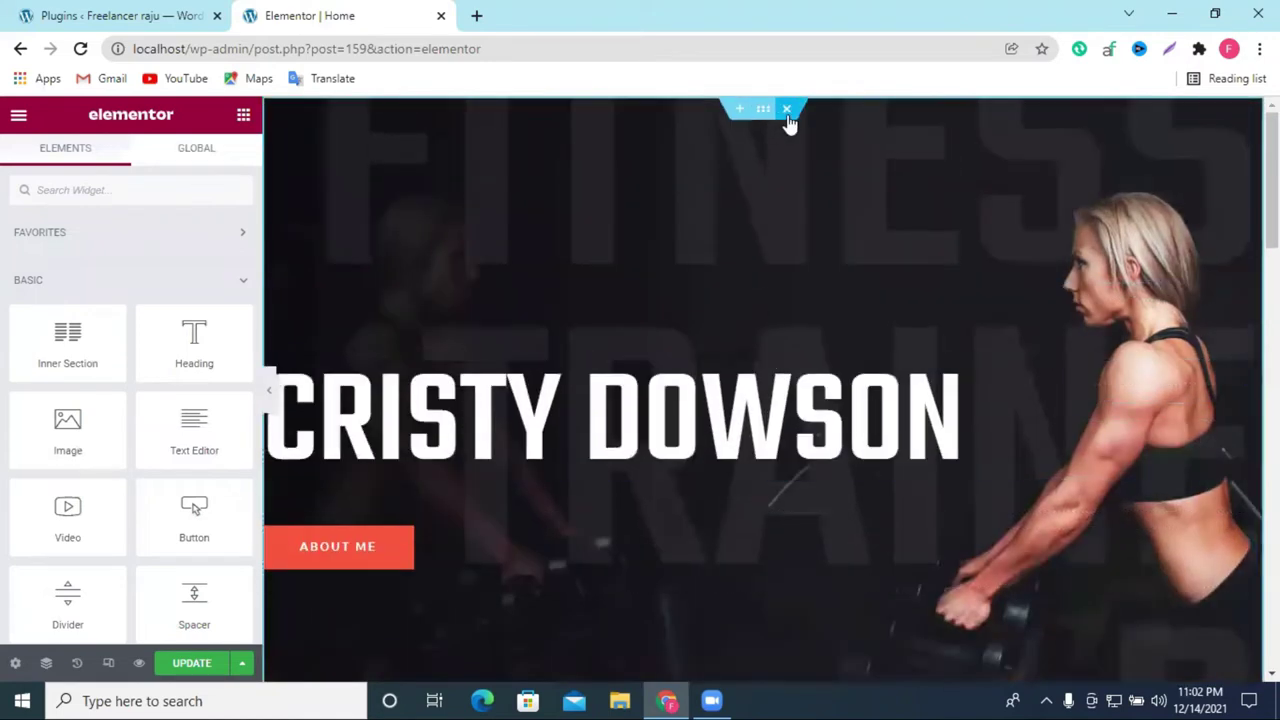
Step: Delete the Cristy Dowson banner and class schedule sections, then click Update
left_click(787, 110)
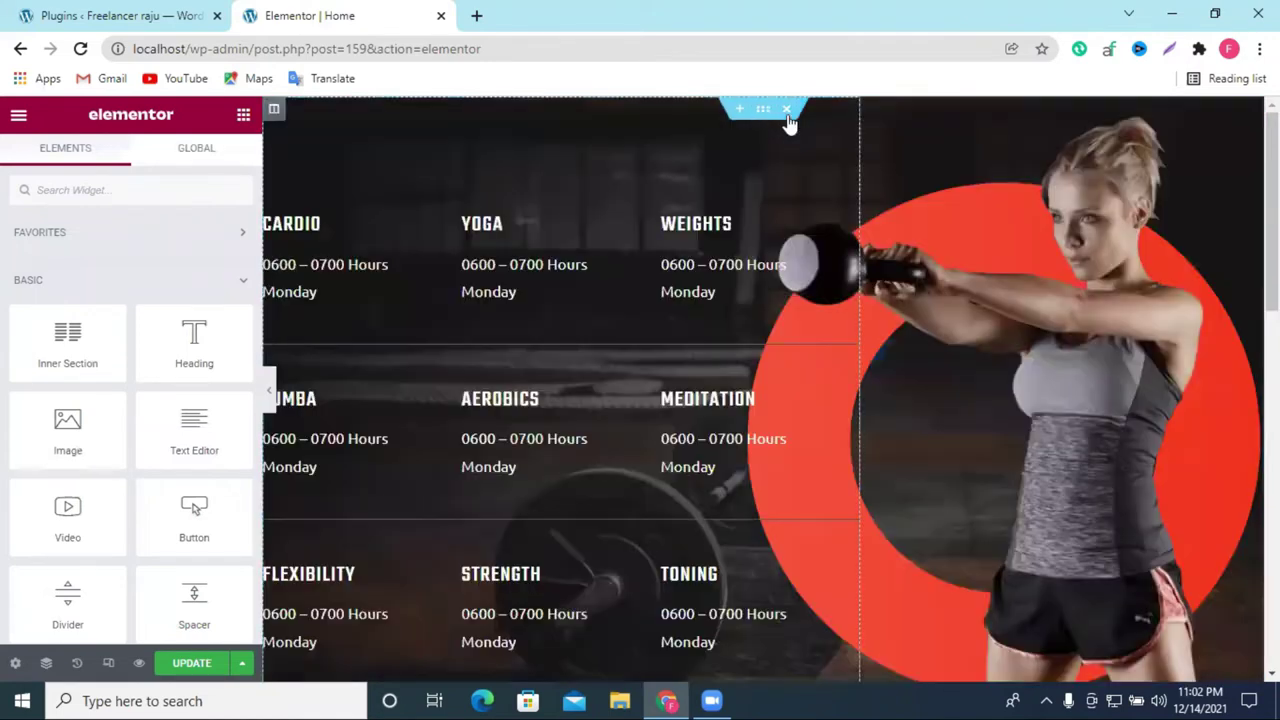
left_click(787, 112)
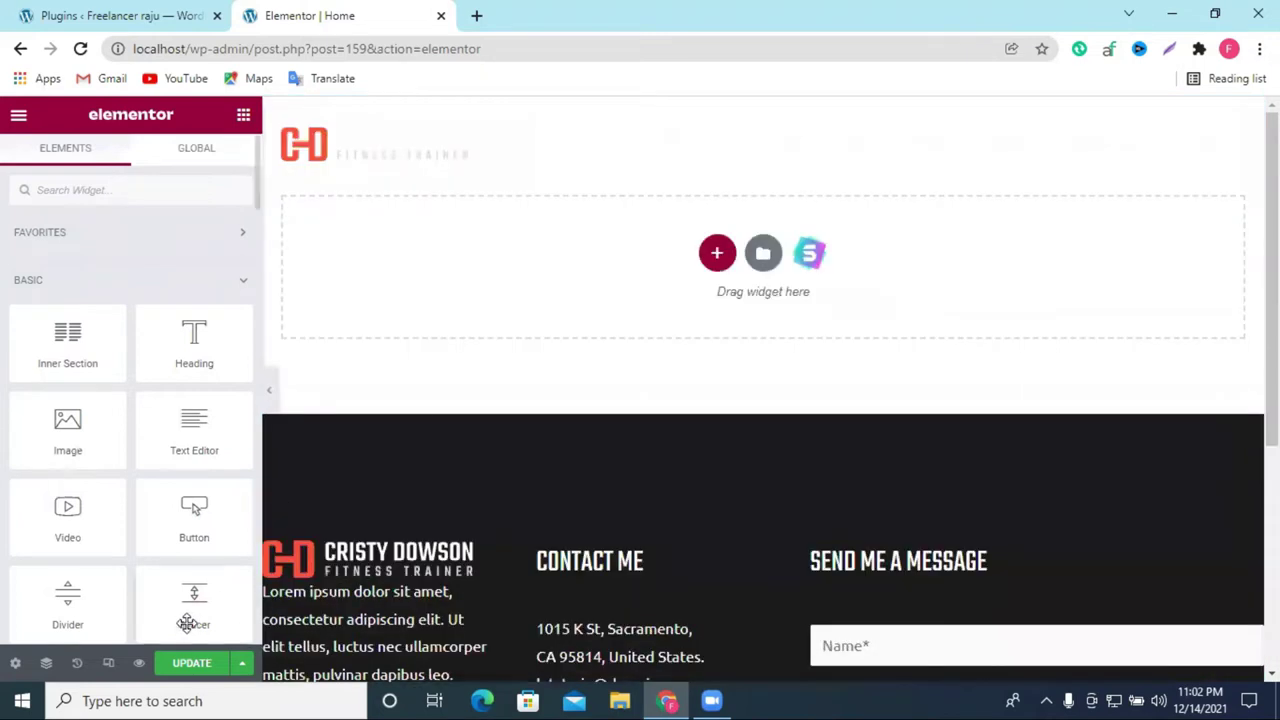
left_click(193, 665)
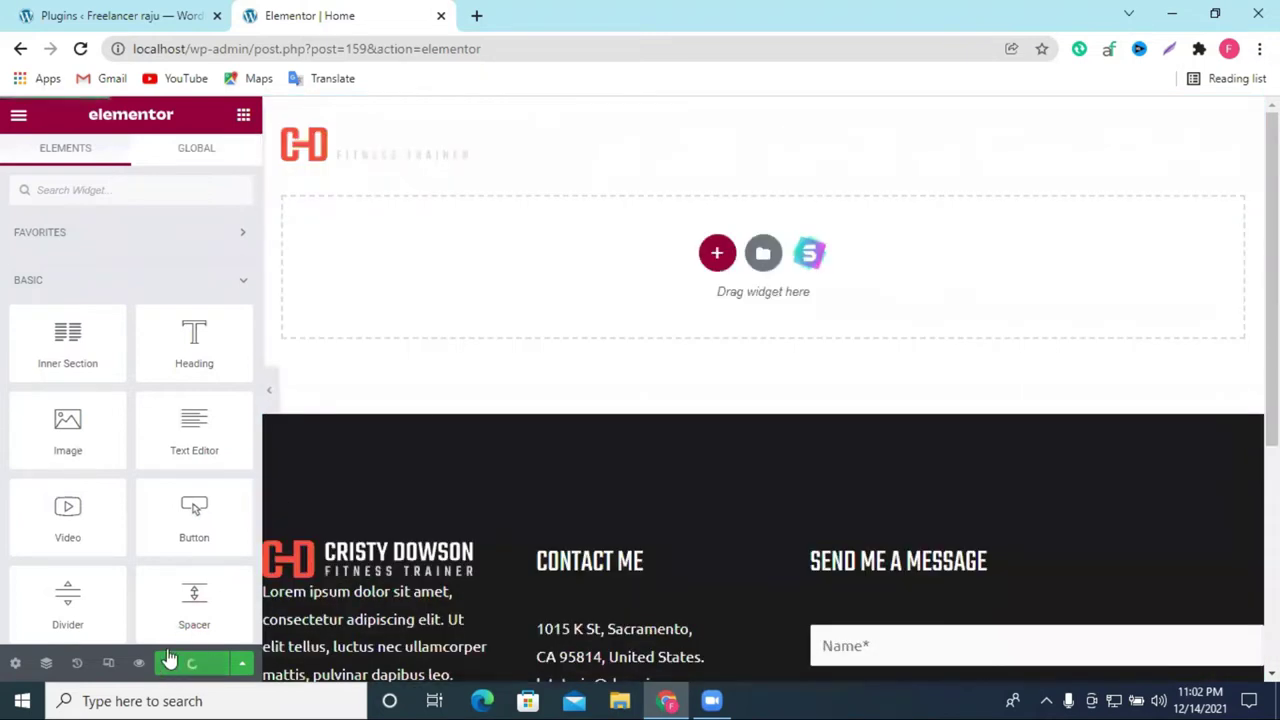
Step: Open the live site from the admin bar's Visit Site link in a new tab
scroll(889, 300, "down", 4)
scroll(857, 266, "up", 4)
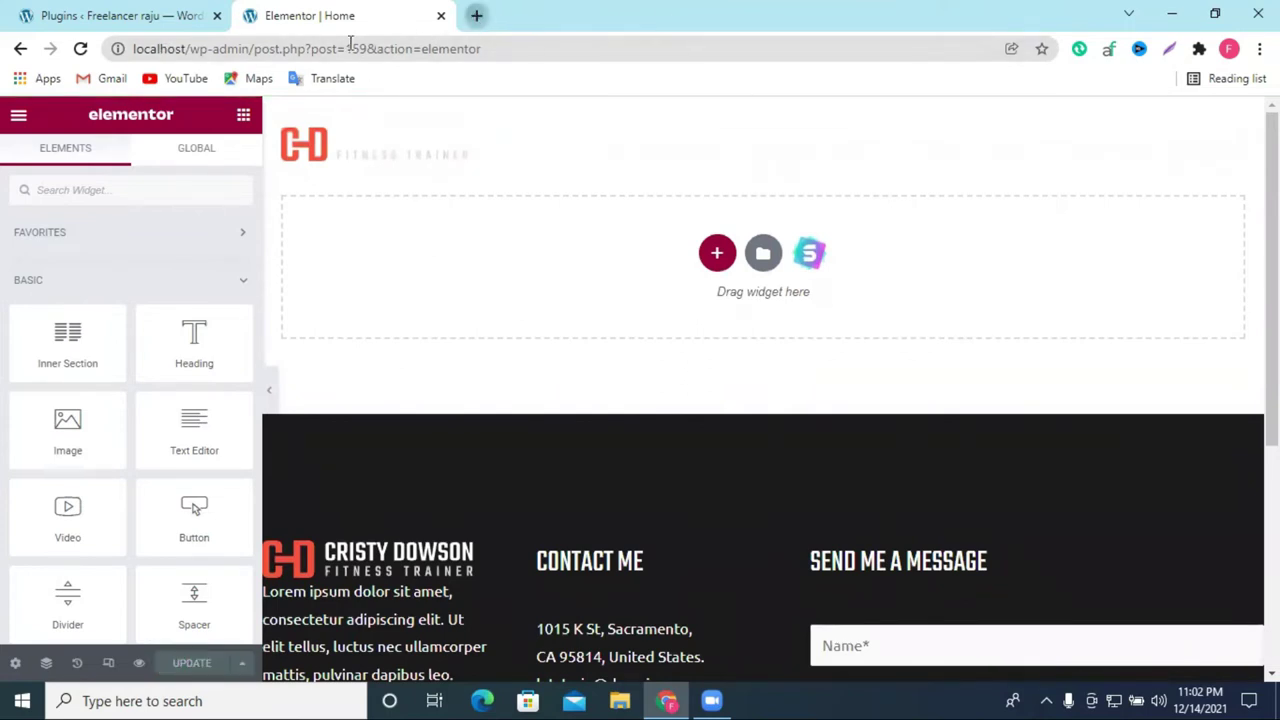
key("ctrl+t")
left_click(86, 12)
mouse_move(95, 112)
right_click(84, 148)
left_click(130, 158)
Step: View the emptied live homepage, close the blank tab and return to the Elementor editor
left_click(520, 15)
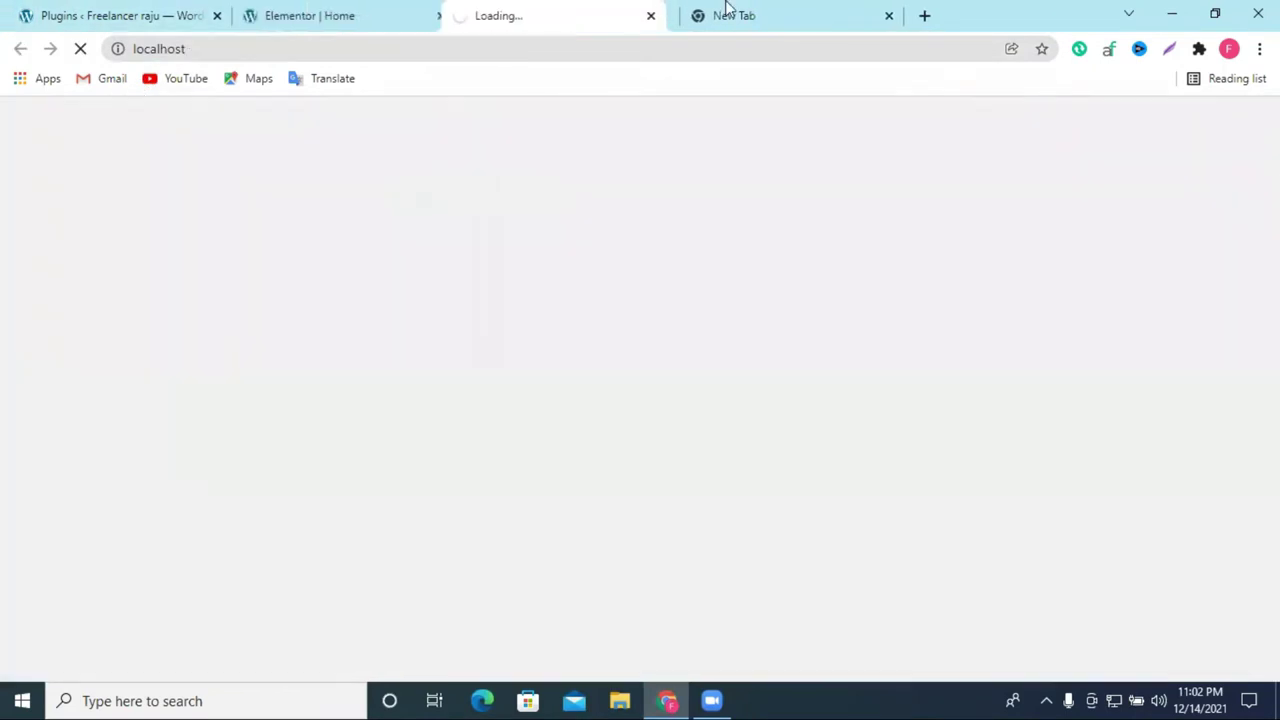
left_click(889, 15)
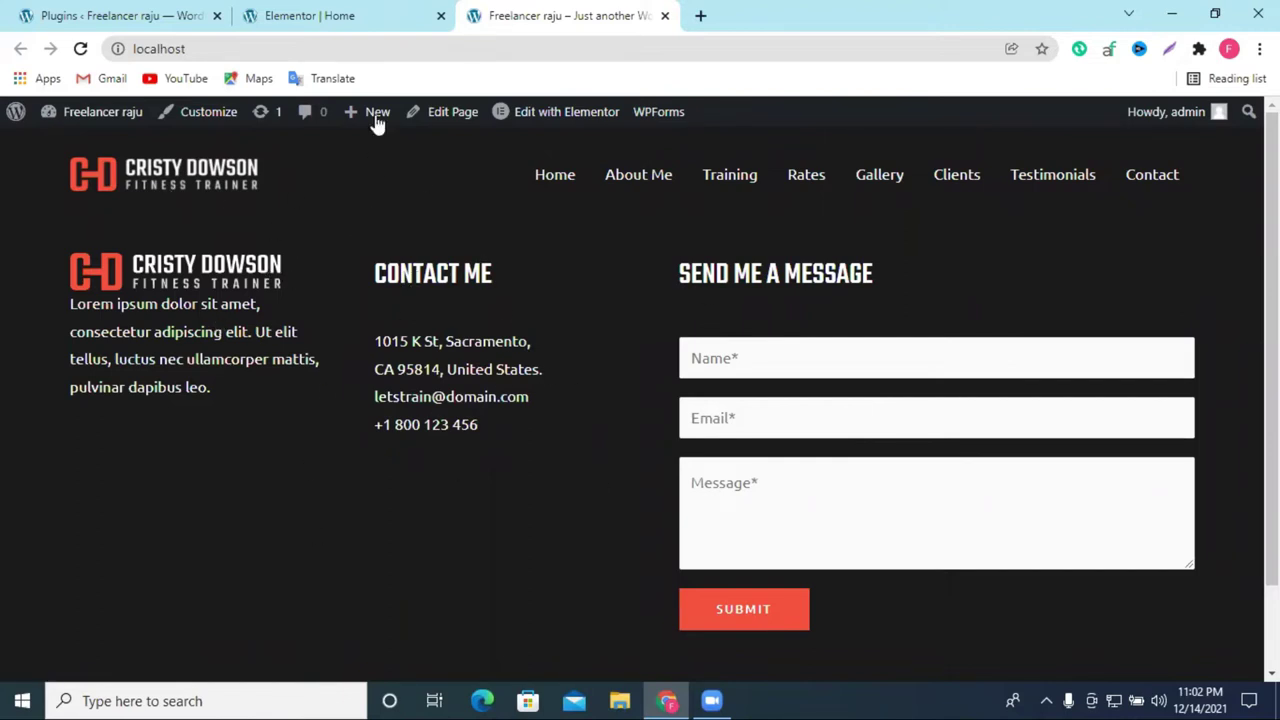
left_click(334, 15)
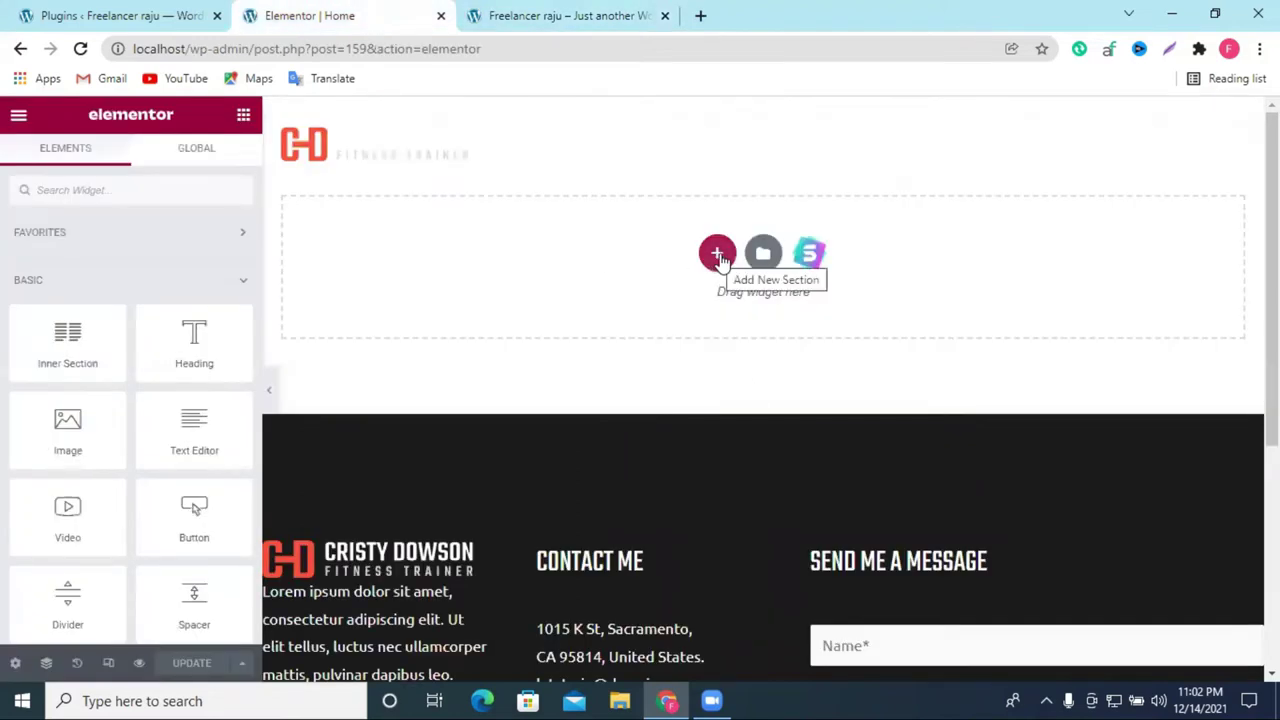
Step: Insert a single-column section via Add New Section, then return to the widgets list
left_click(718, 254)
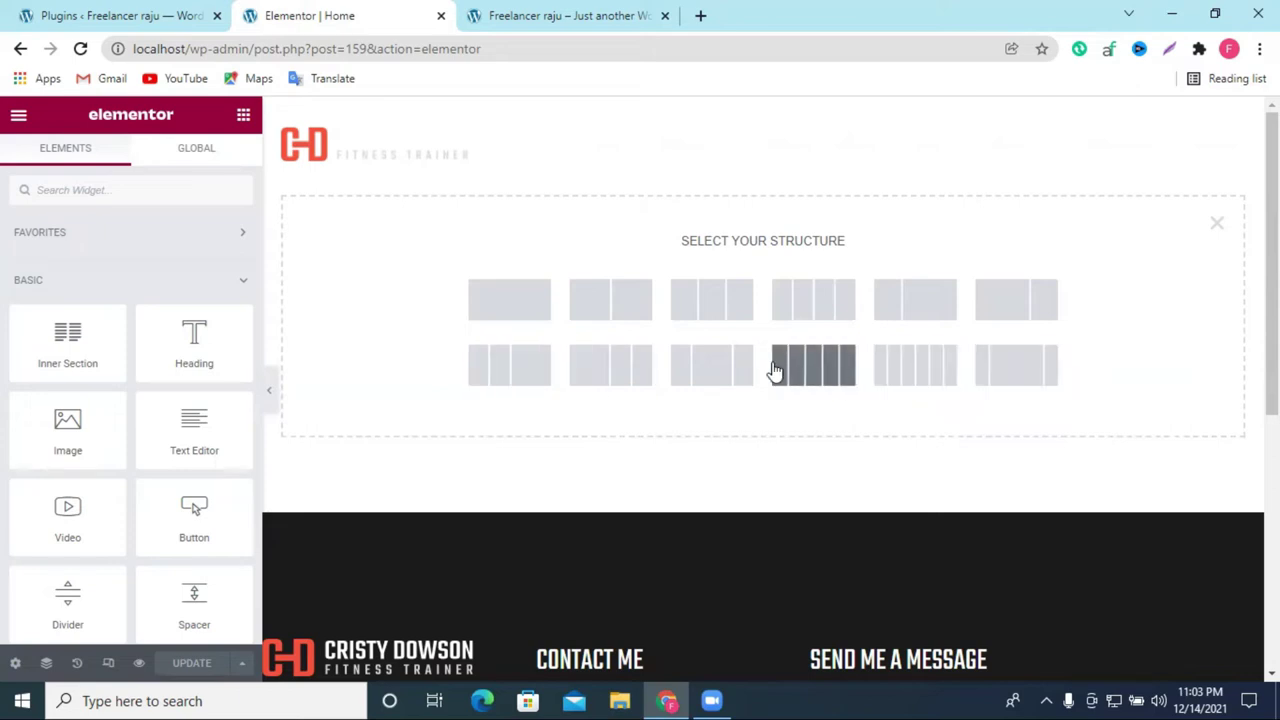
left_click(507, 310)
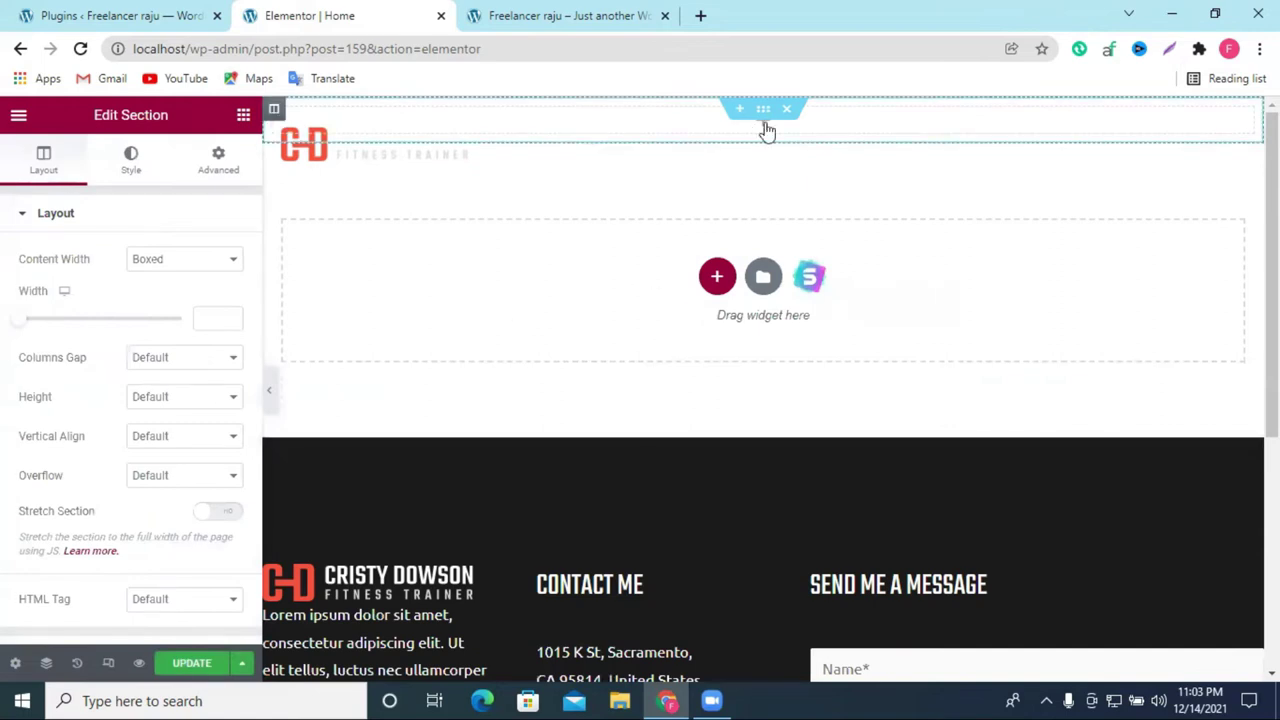
left_click(766, 130)
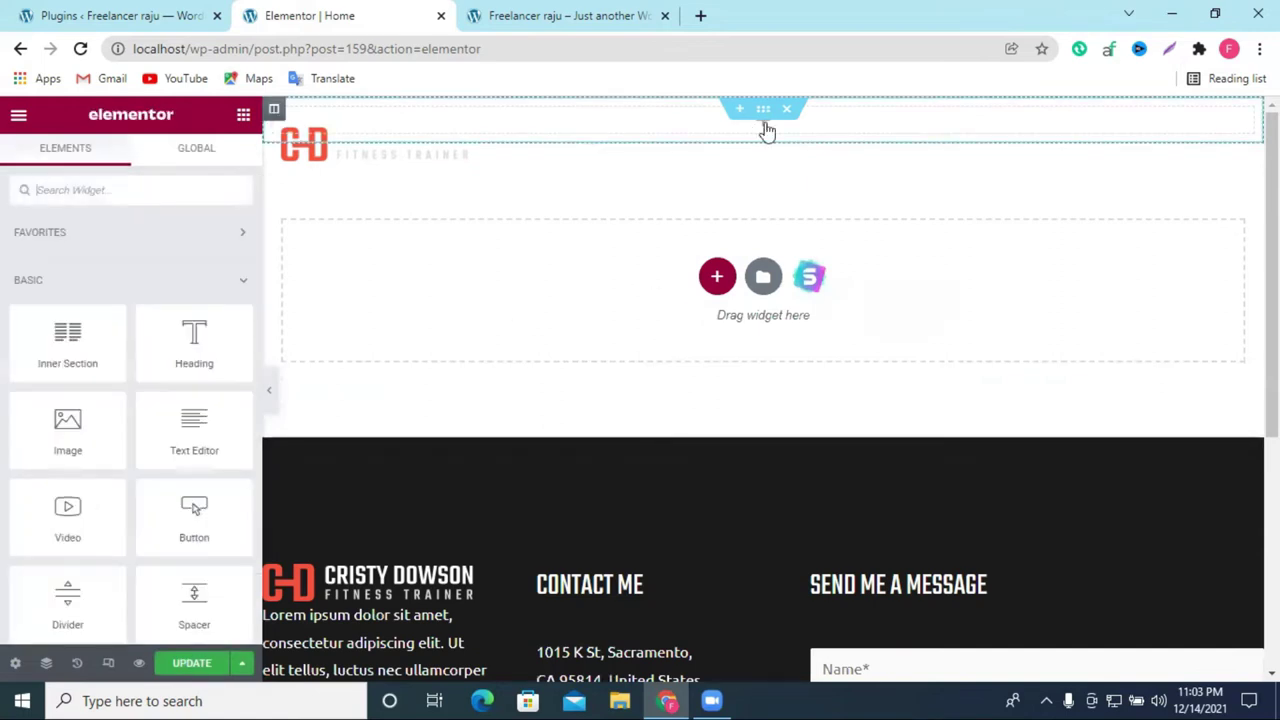
Step: Check the live site, then add a single-column section to the homepage again
left_click(493, 16)
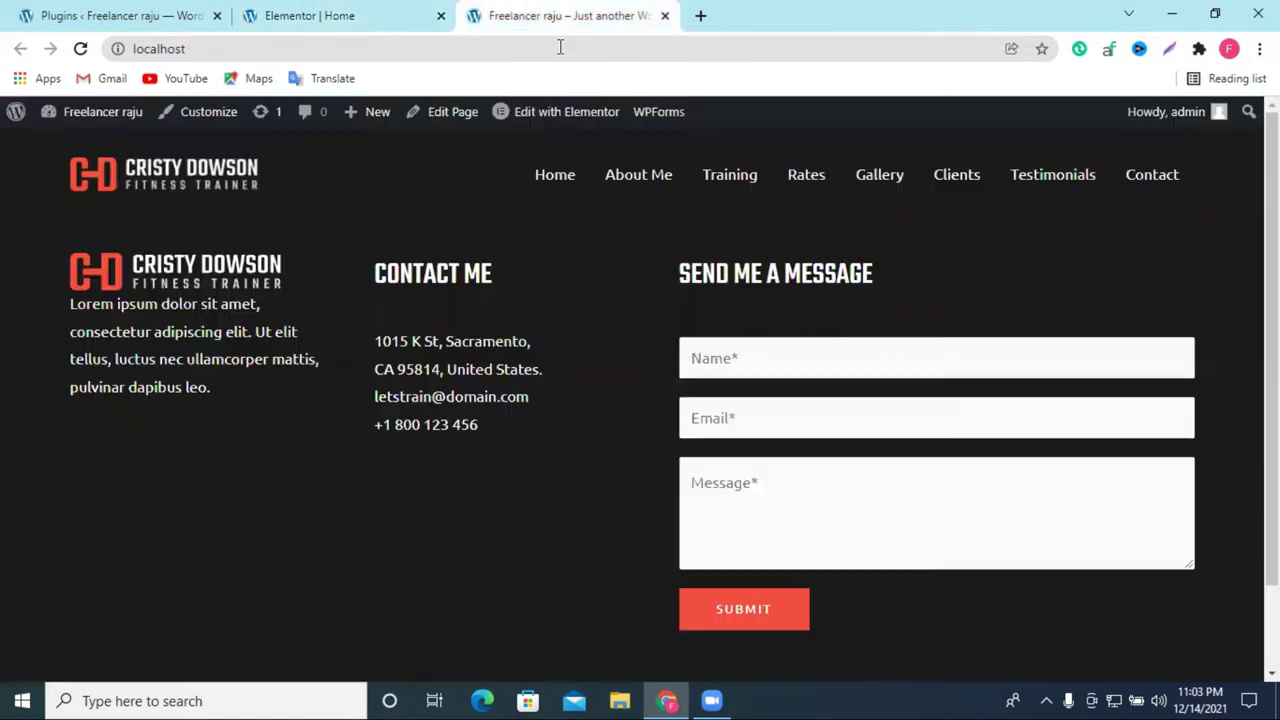
left_click(422, 10)
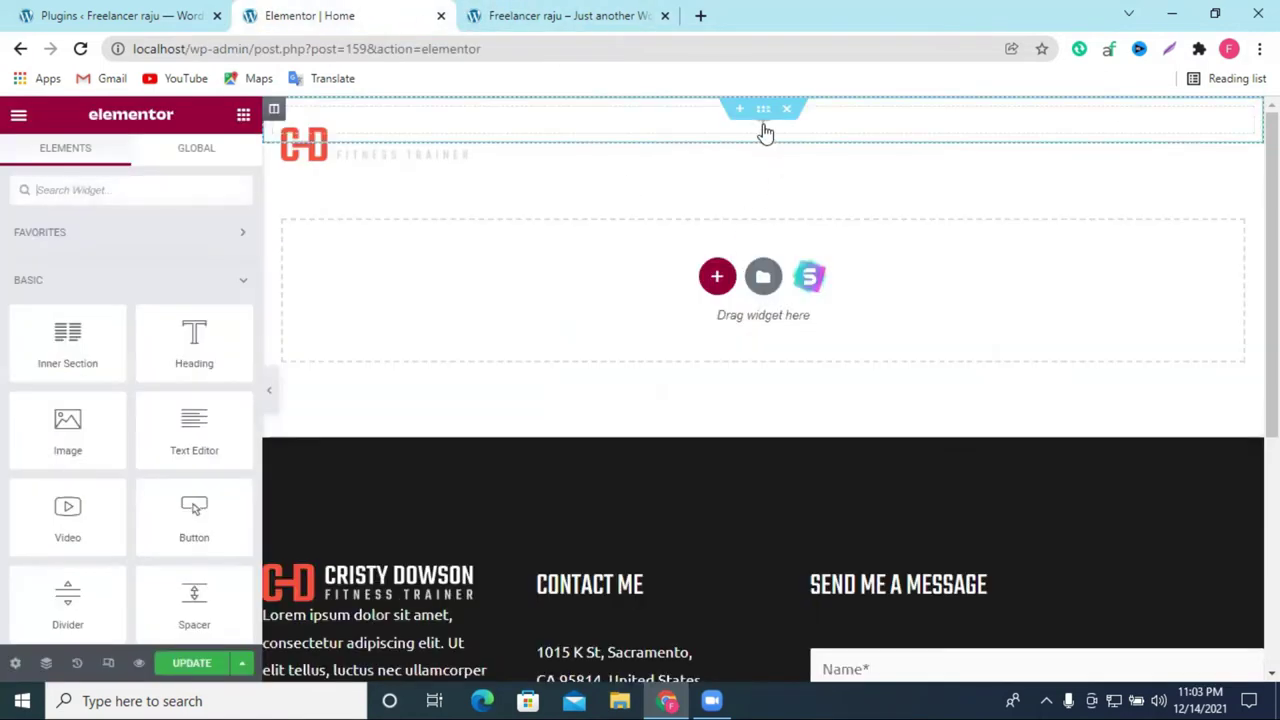
scroll(760, 200, "down", 1)
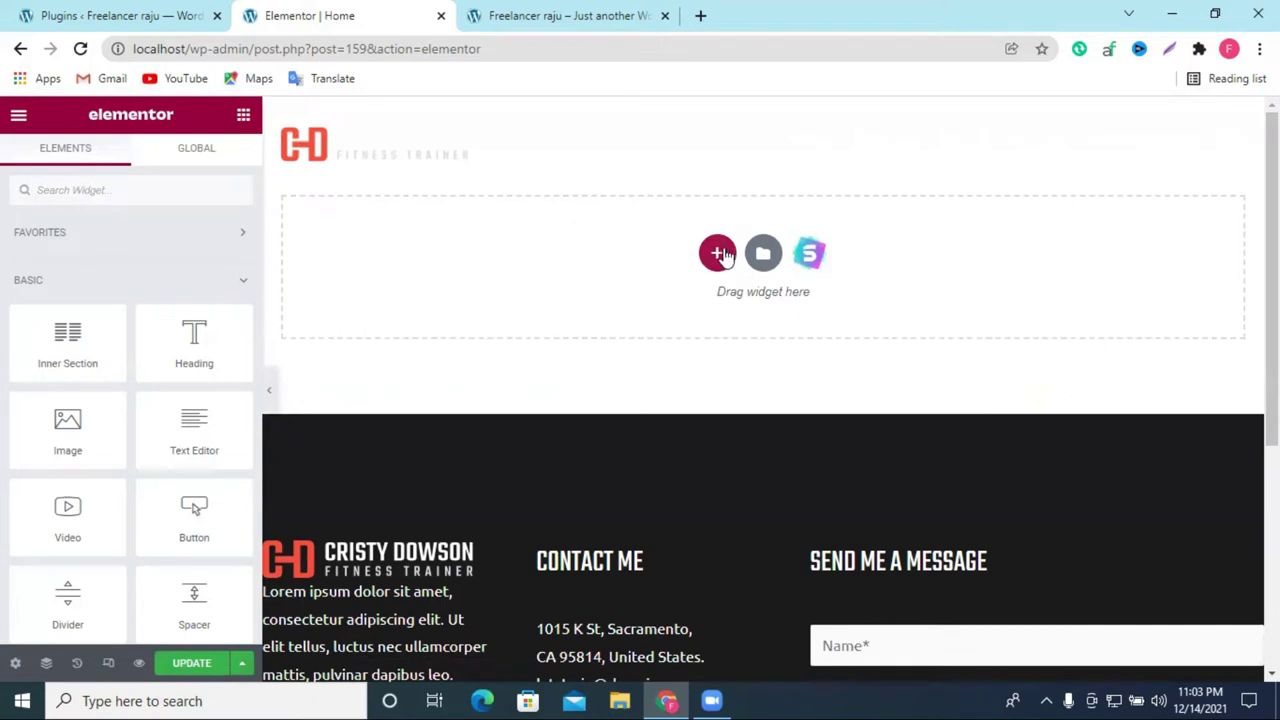
left_click(717, 254)
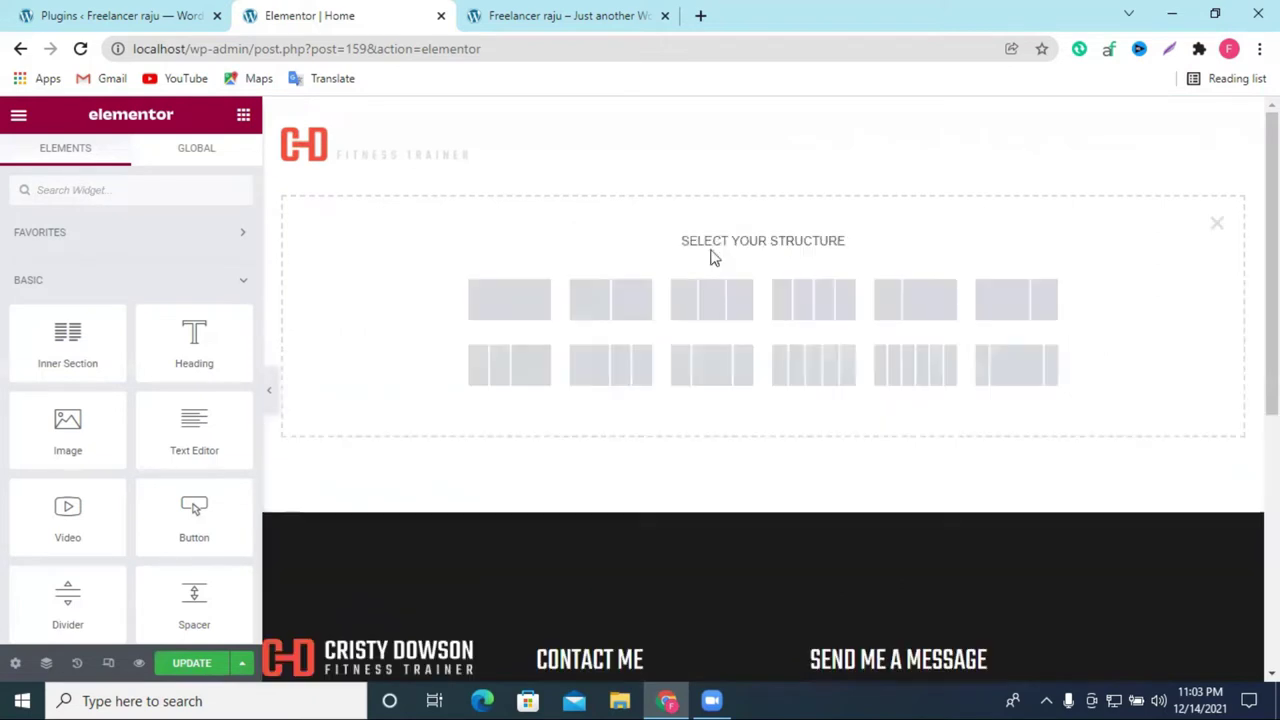
left_click(507, 298)
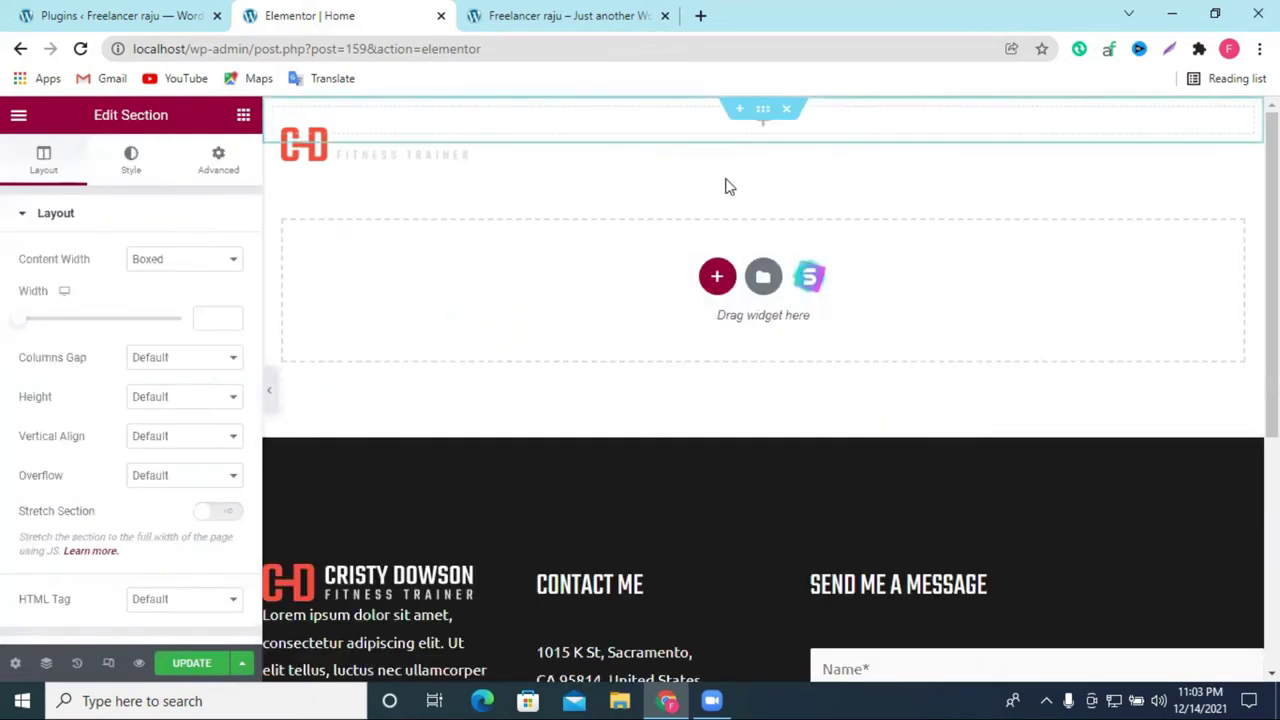
Step: Set the section's content width to Full Width and its background type to Classic
left_click(172, 262)
left_click(166, 292)
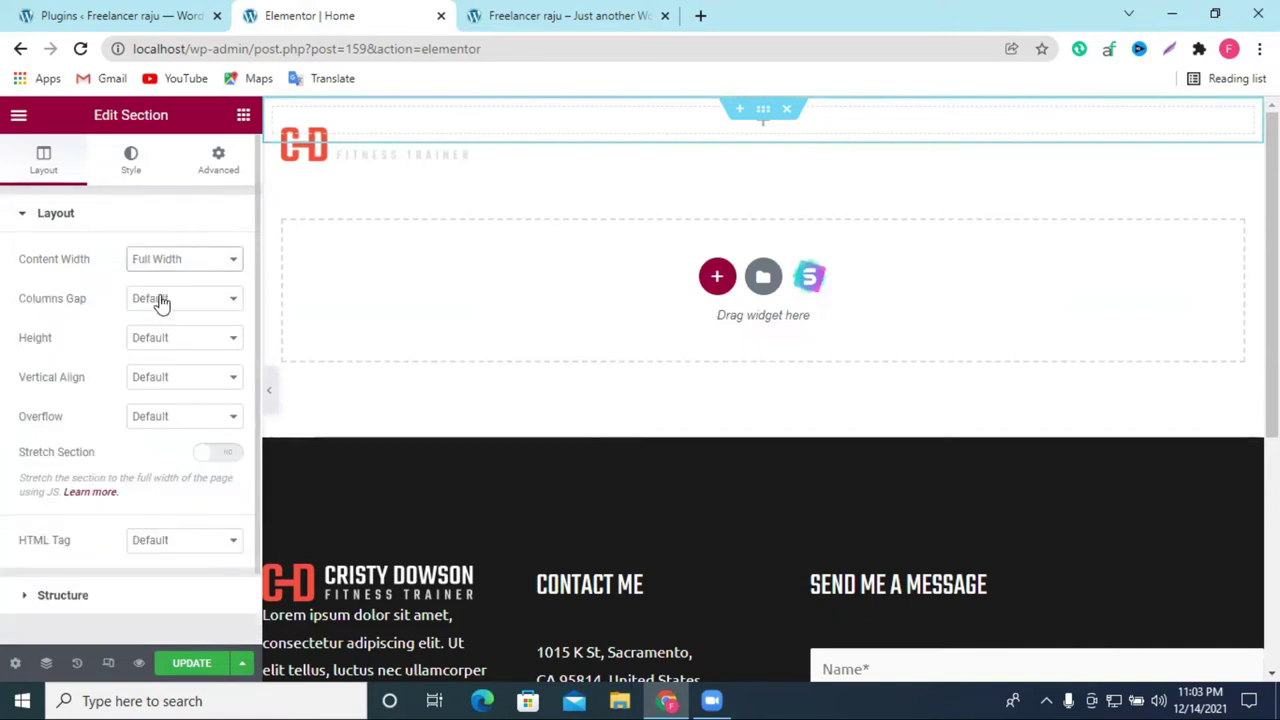
left_click(128, 167)
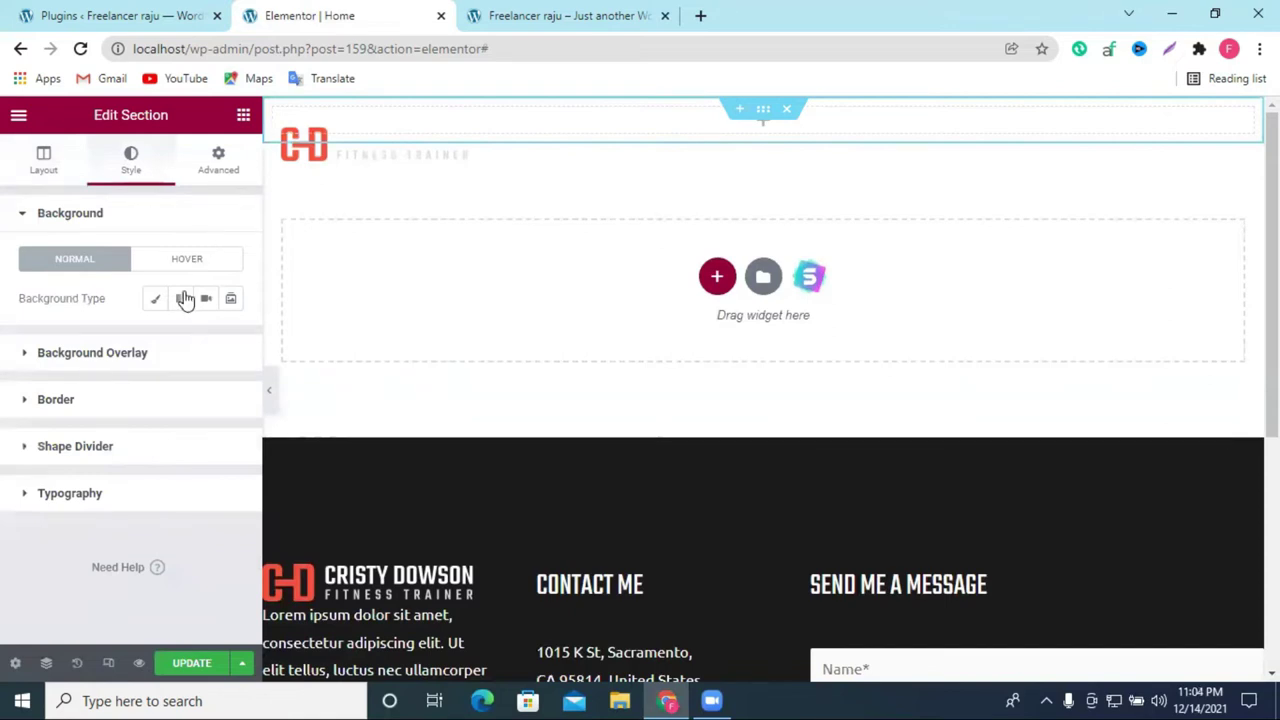
left_click(152, 300)
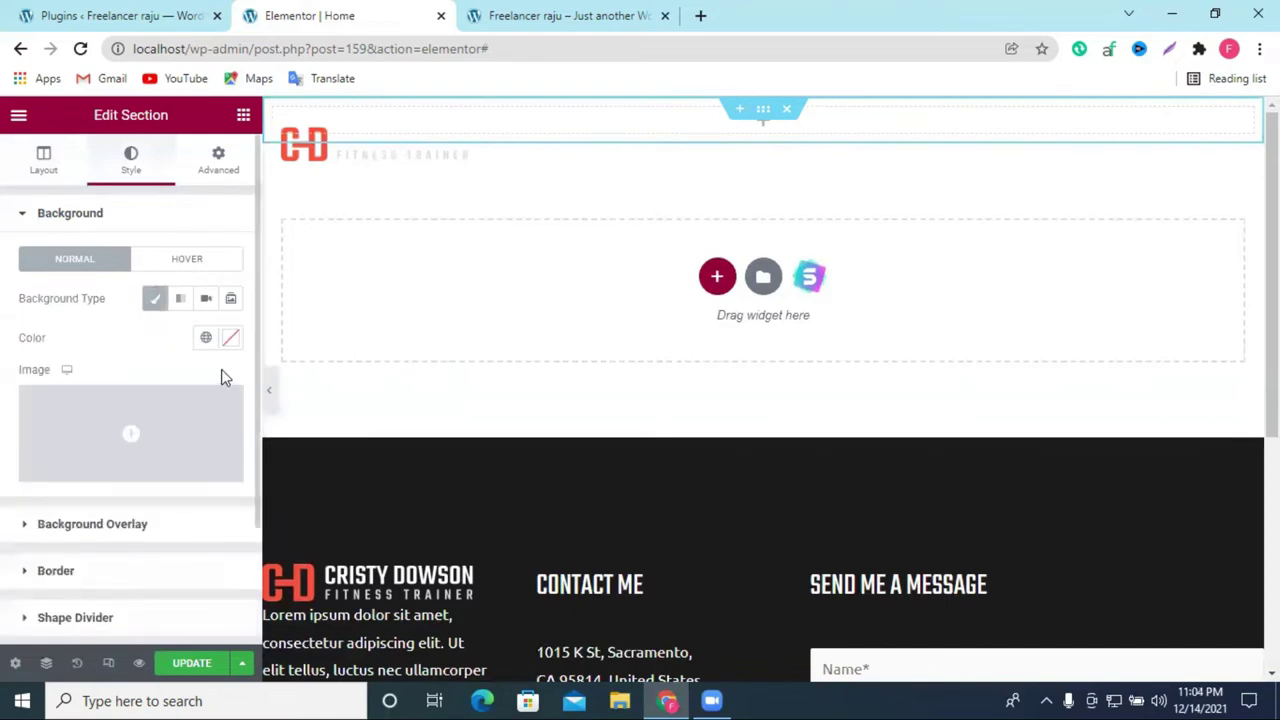
left_click(148, 418)
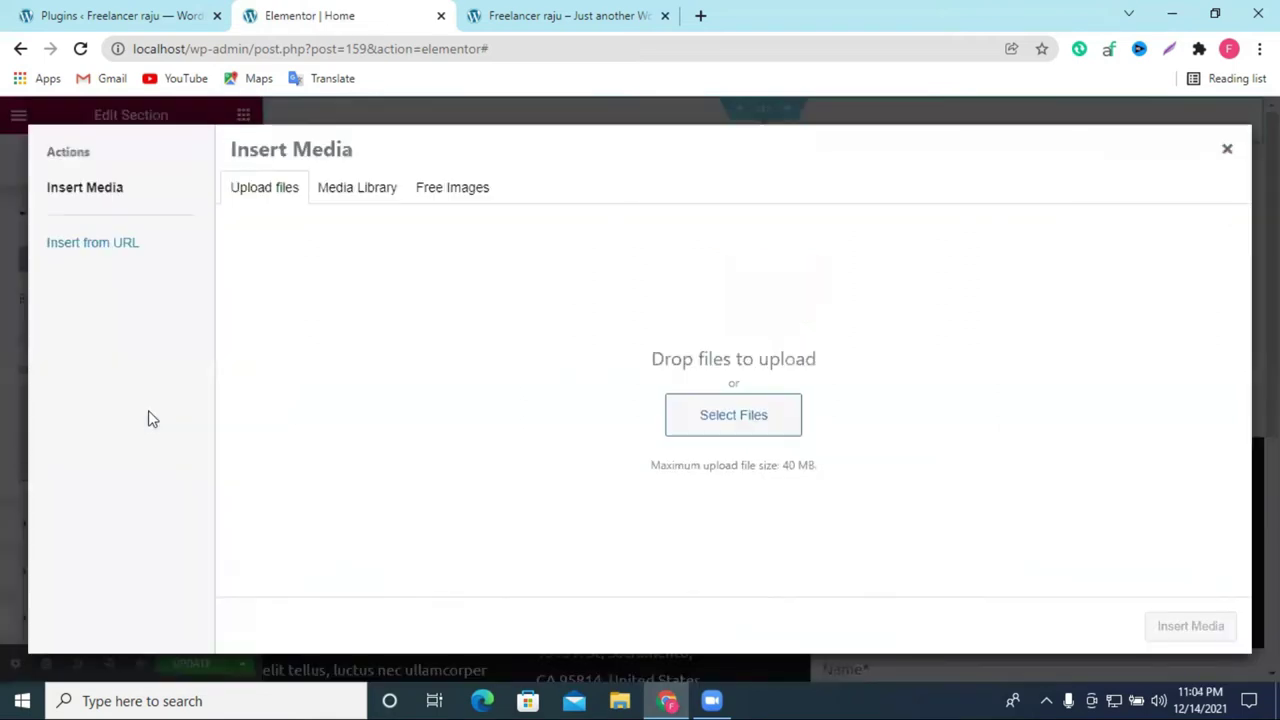
Step: Reopen Insert Media, cancel the file upload, and switch to the Free Images tab
left_click(1228, 151)
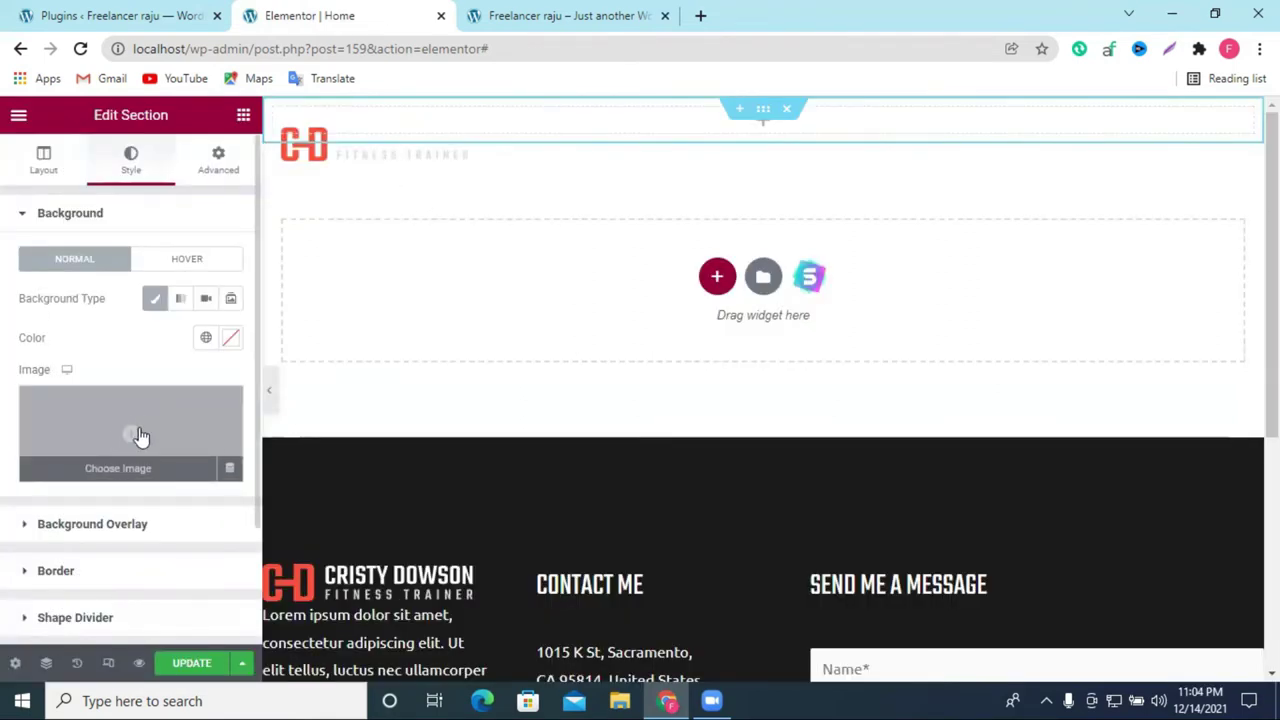
left_click(120, 422)
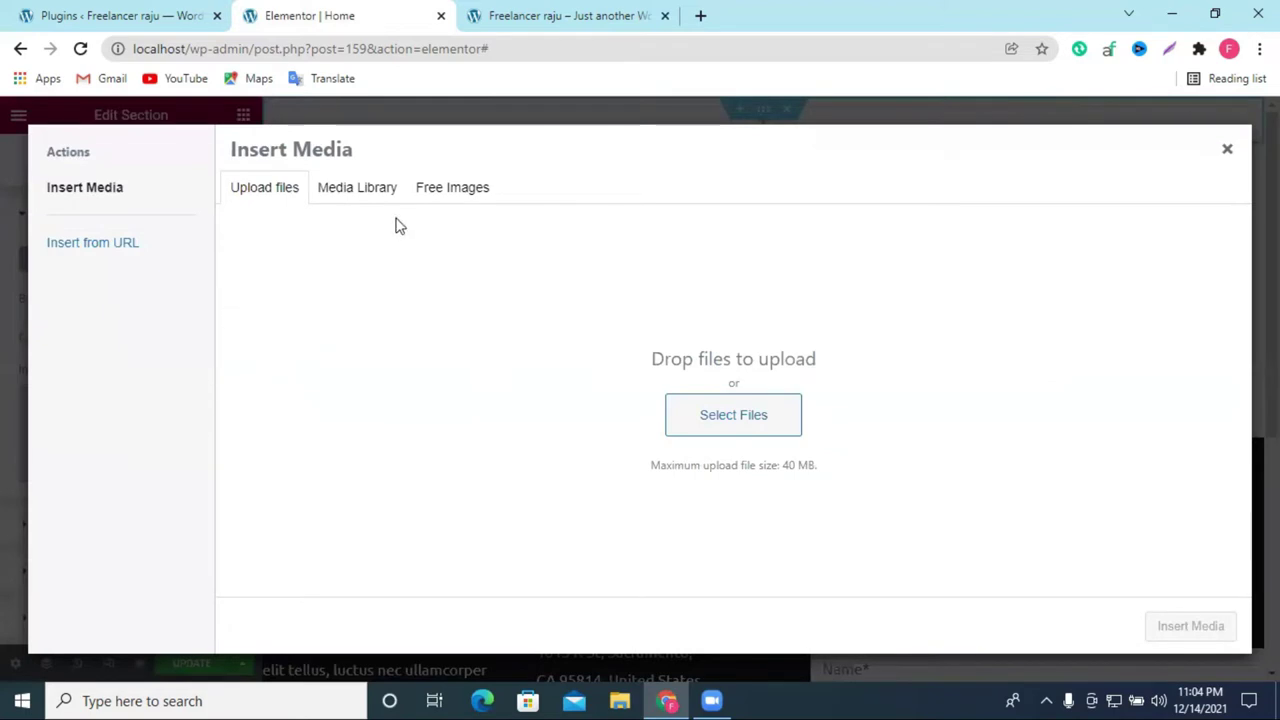
left_click(731, 415)
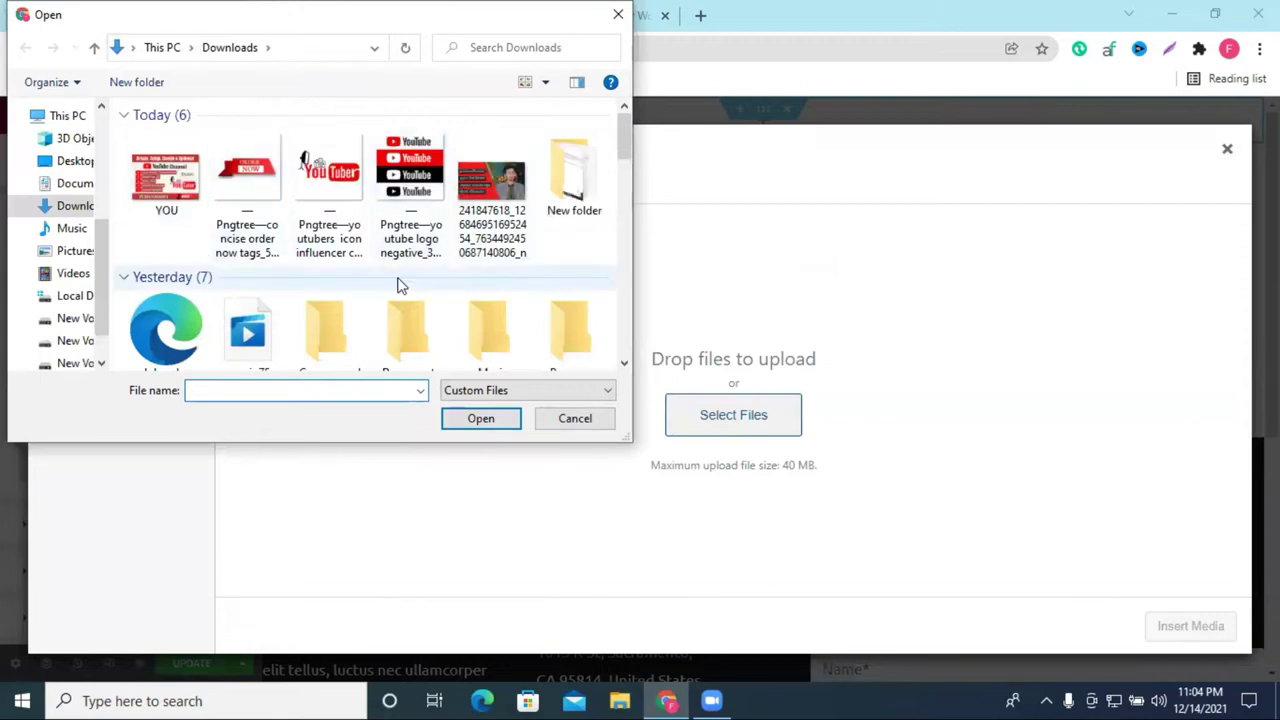
left_click(618, 14)
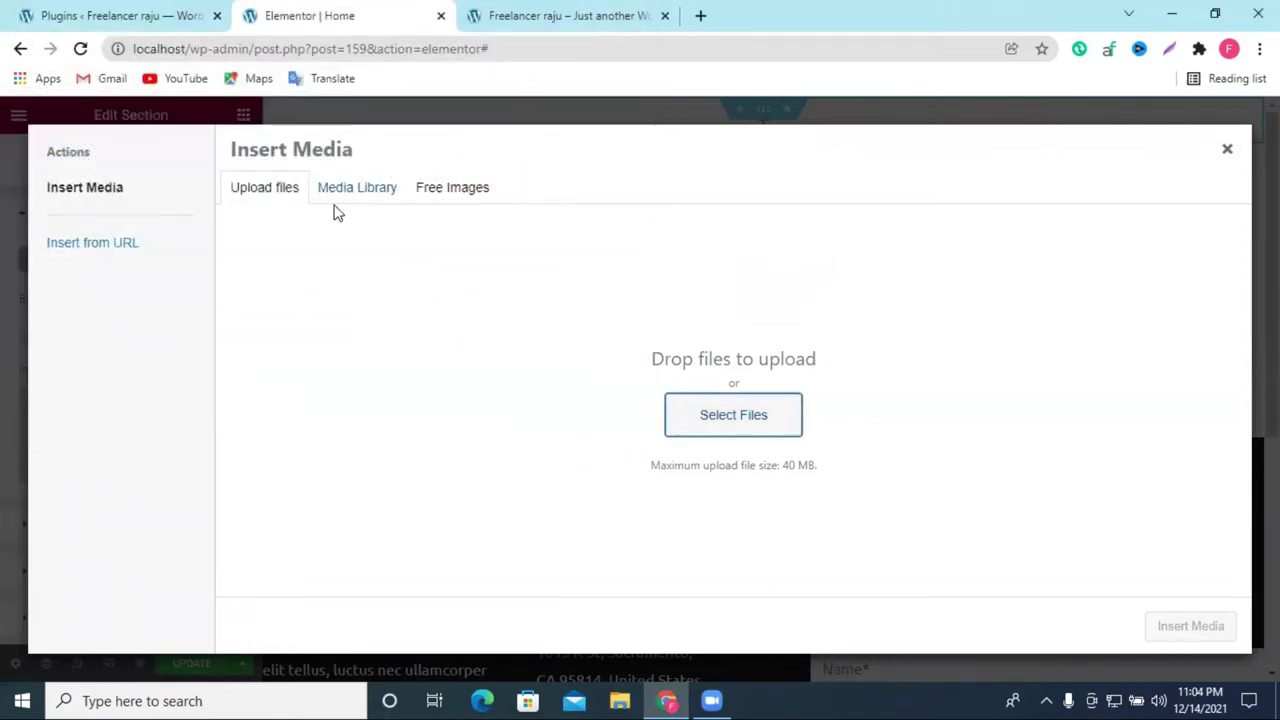
left_click(447, 195)
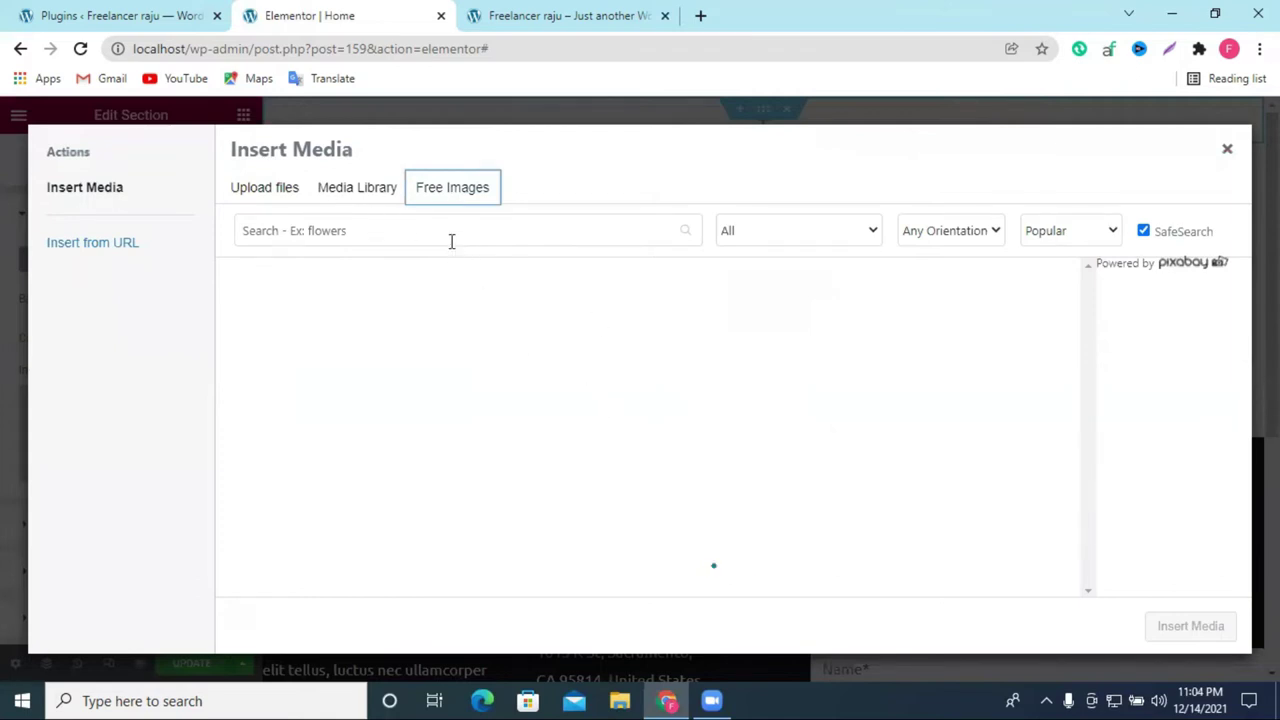
Step: Search the free images for 'body', trimmed from 'body builder', and scroll through the results
left_click(451, 241)
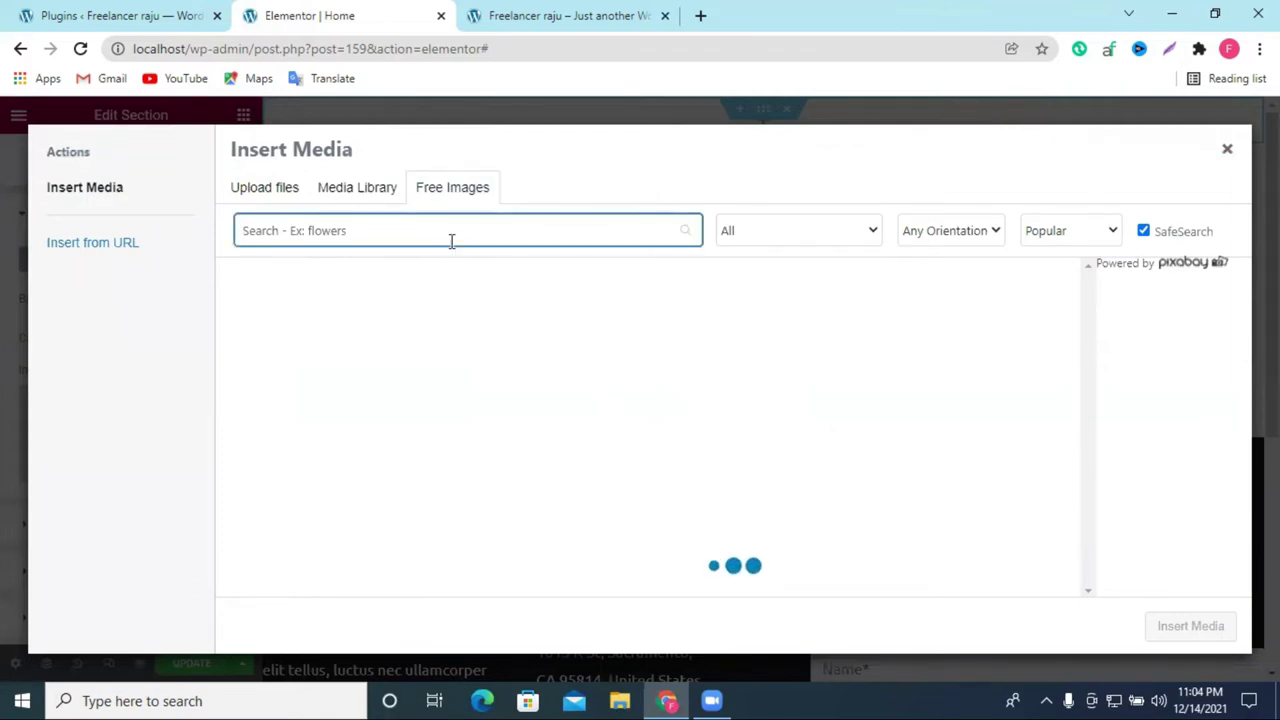
type("bo")
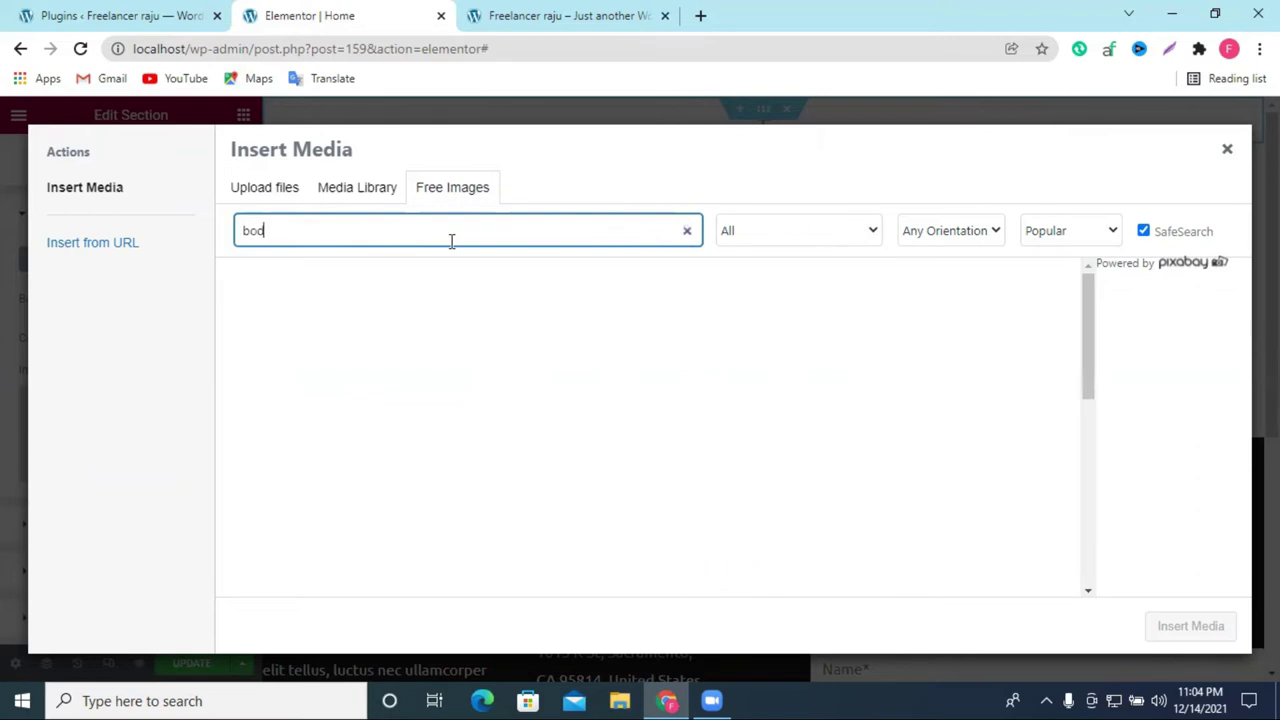
type("dy builde")
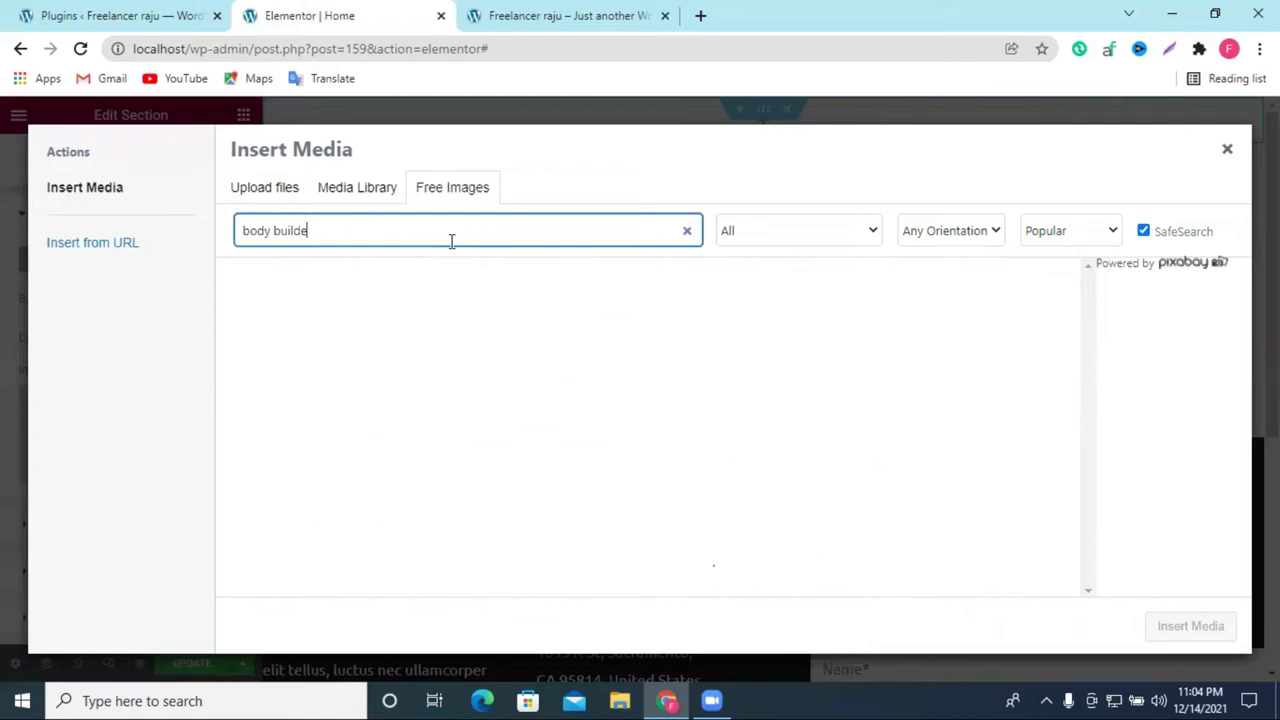
type("r")
double_click(307, 226)
key("BackSpace")
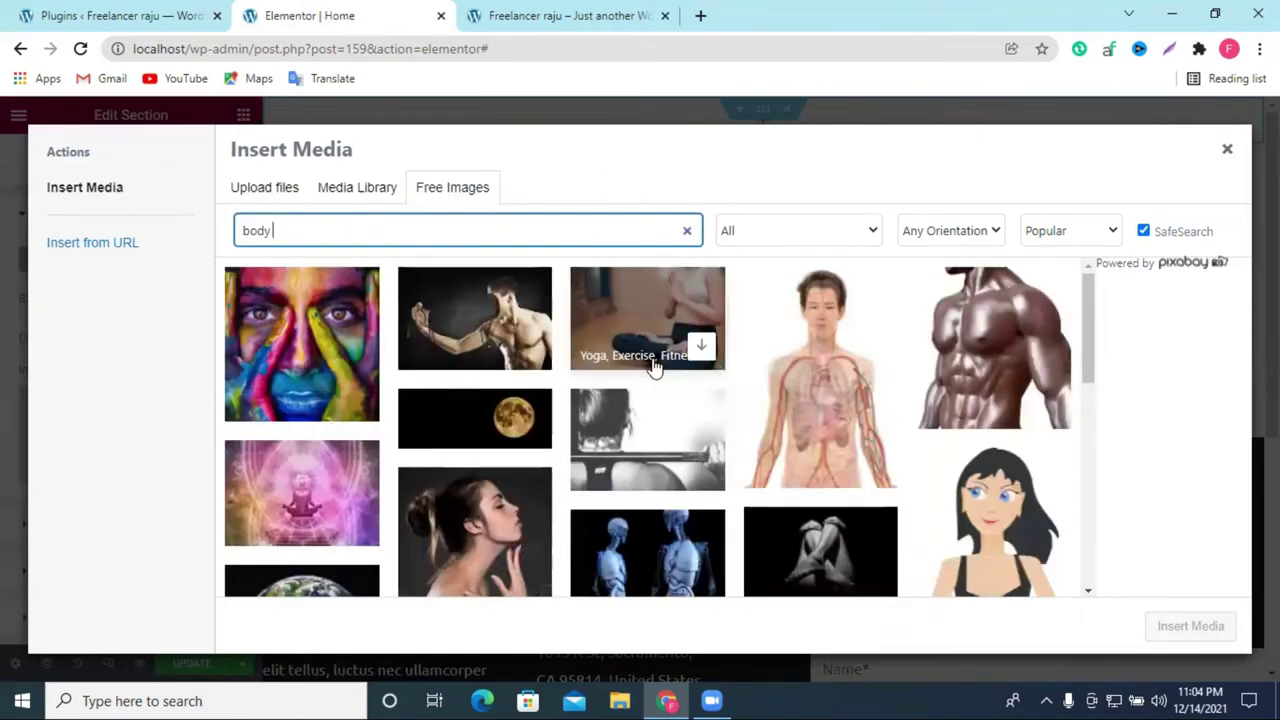
scroll(652, 365, "down", 2)
scroll(652, 365, "up", 2)
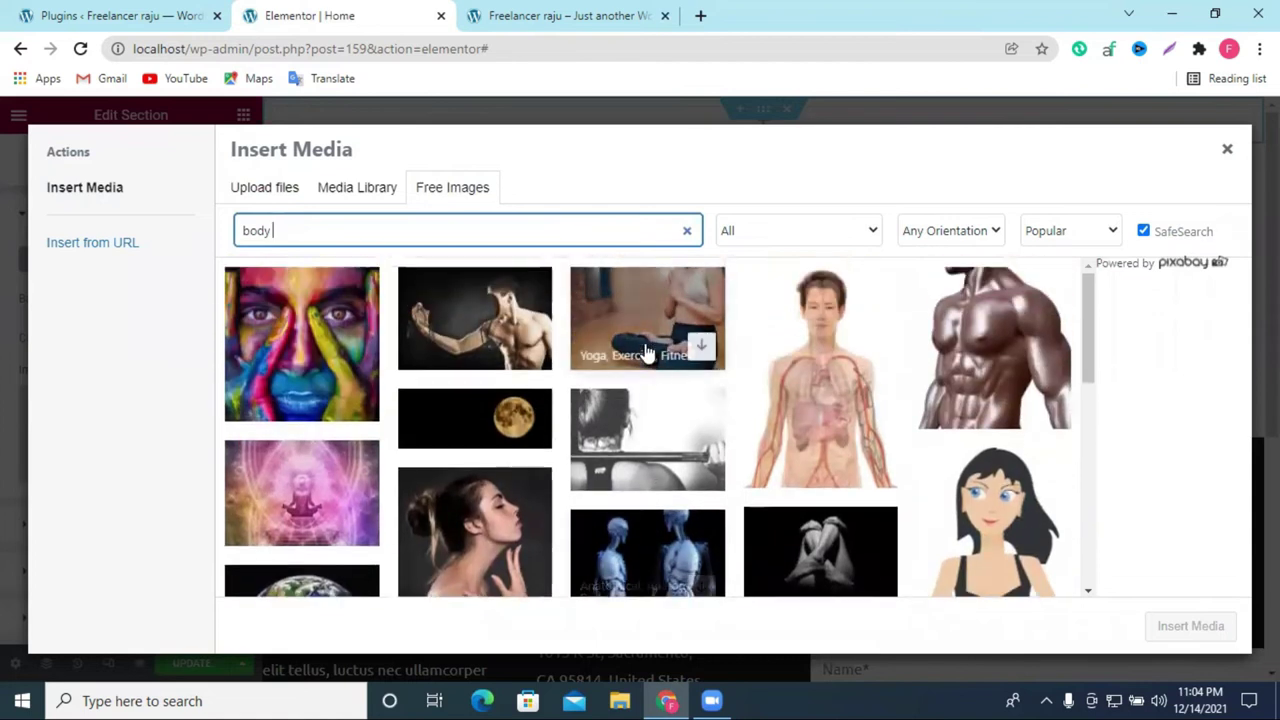
scroll(706, 355, "down", 5)
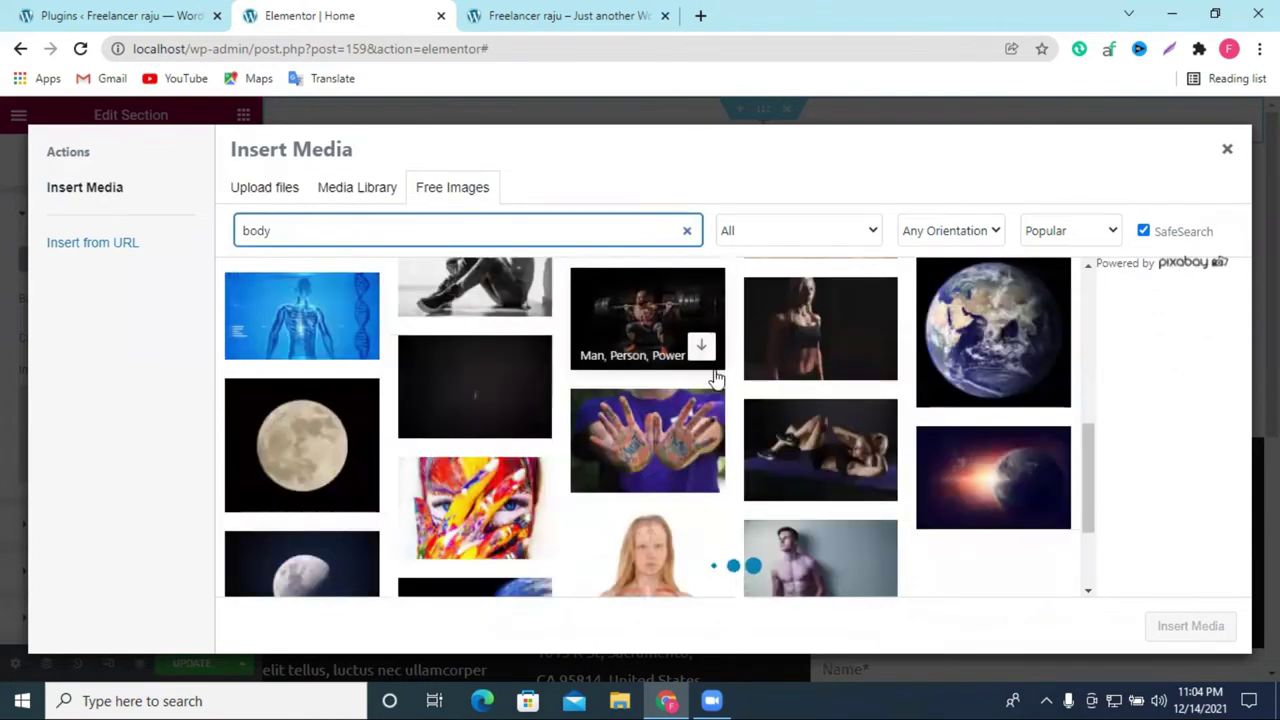
scroll(716, 377, "down", 2)
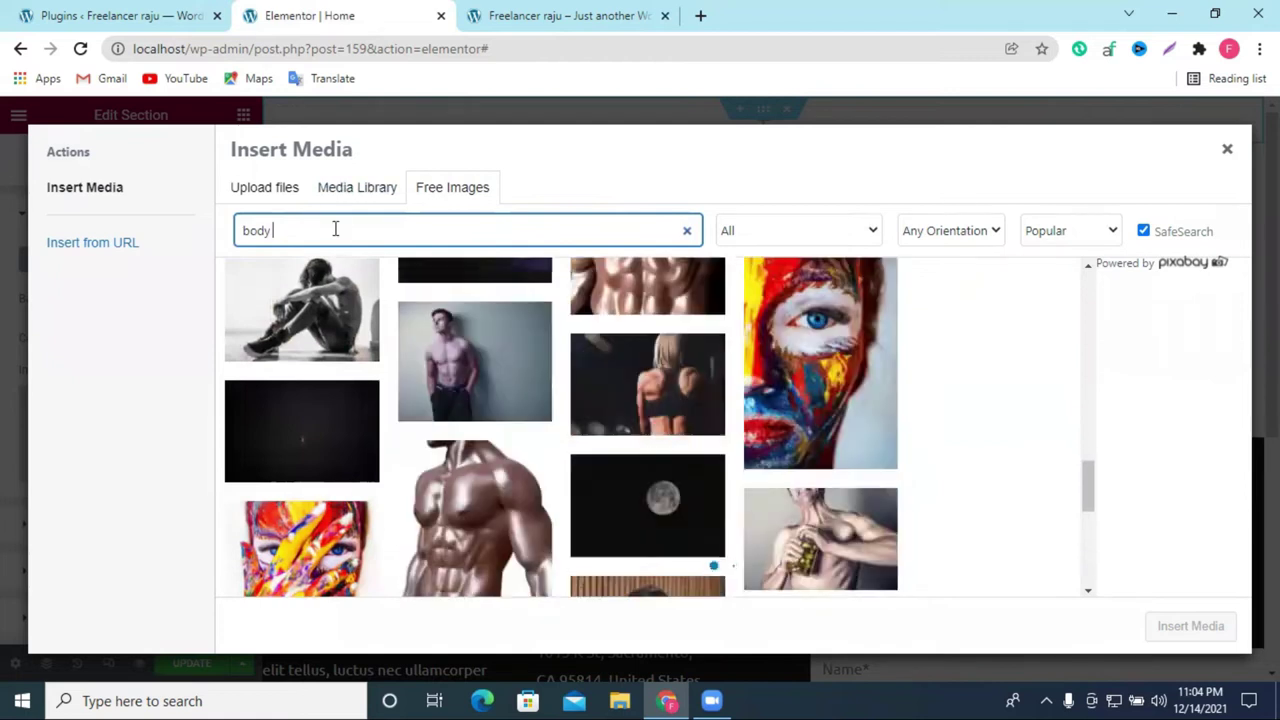
Step: Try the search term 'gem' after correcting 'jem' via spelling suggestions, then clear it
double_click(335, 229)
type("jem")
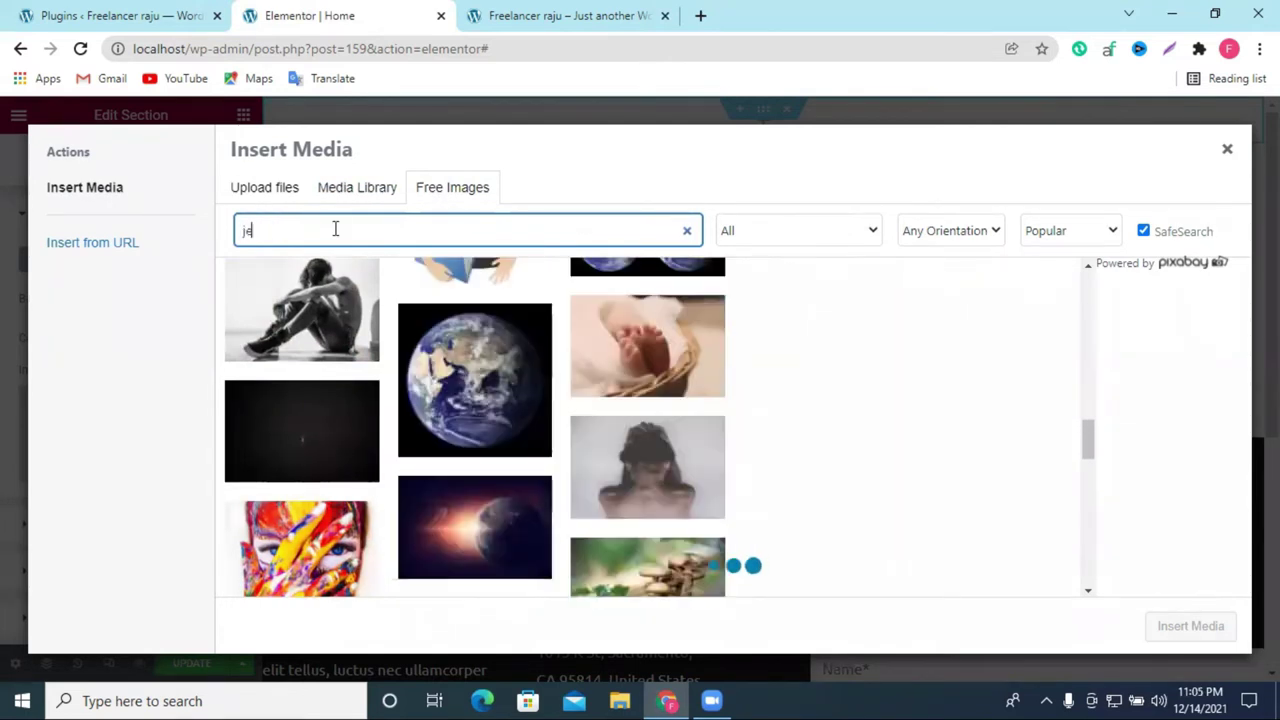
right_click(252, 231)
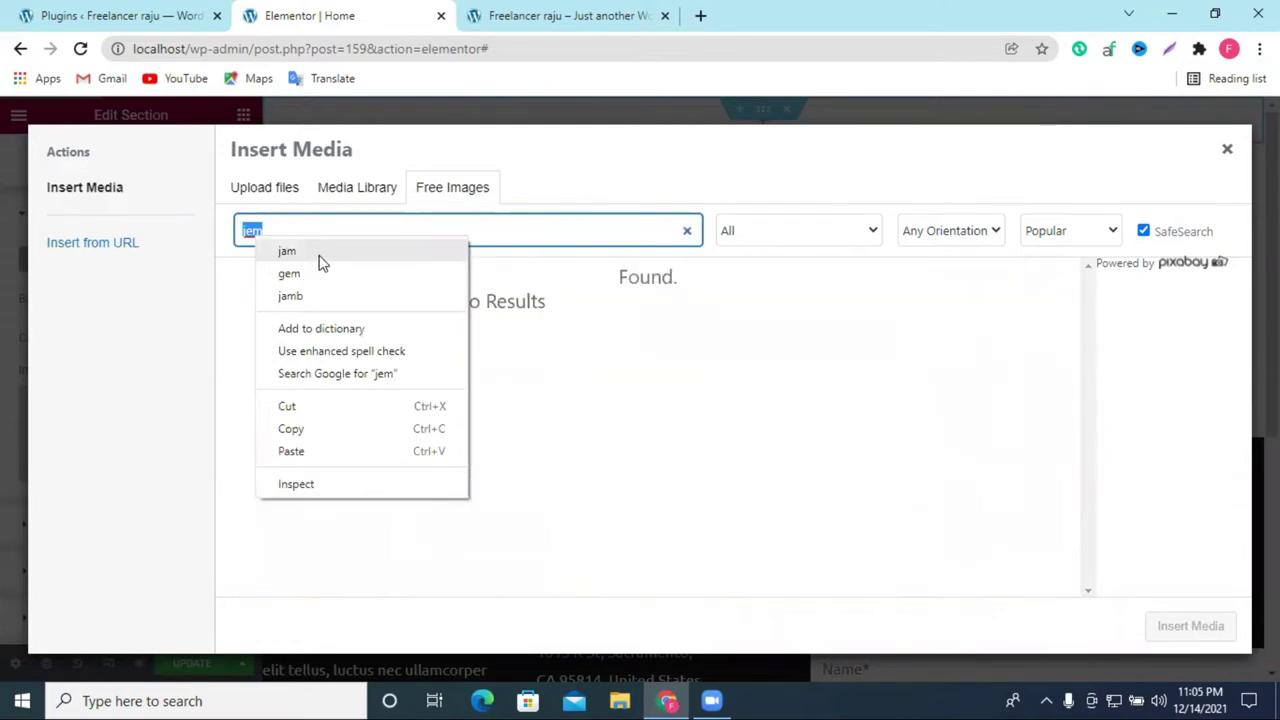
left_click(319, 258)
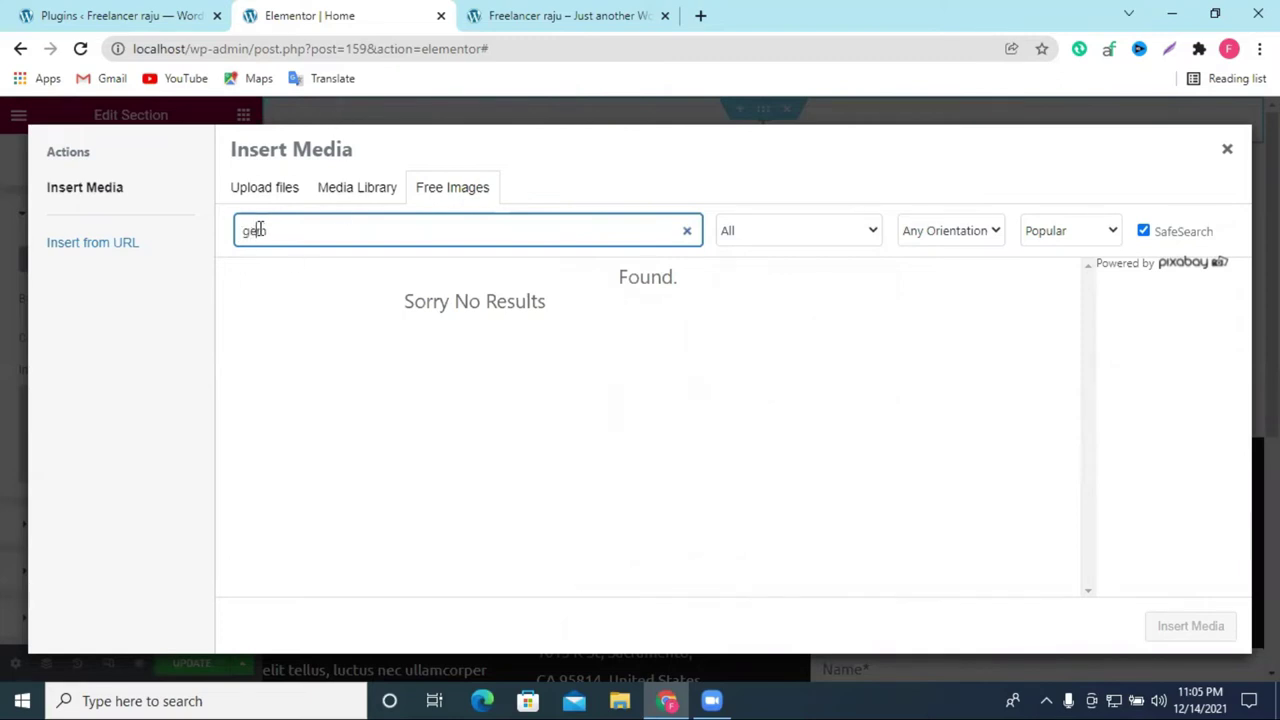
type("m")
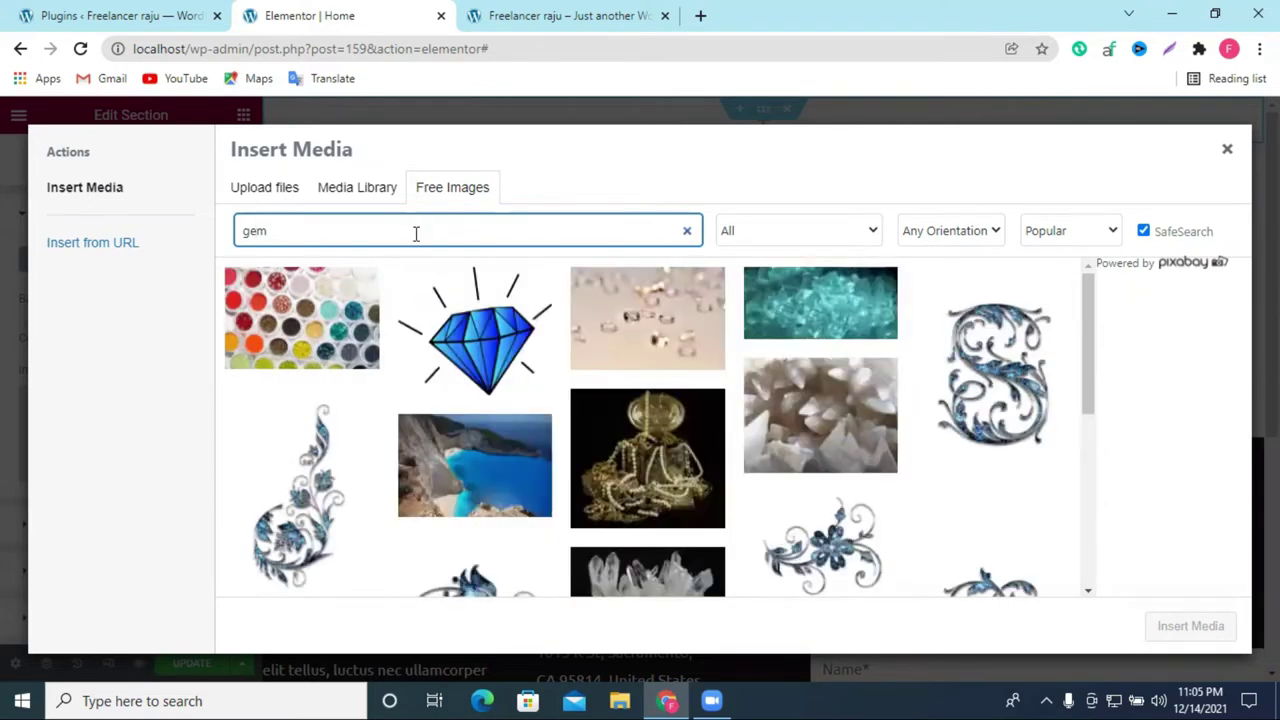
double_click(418, 230)
key("BackSpace")
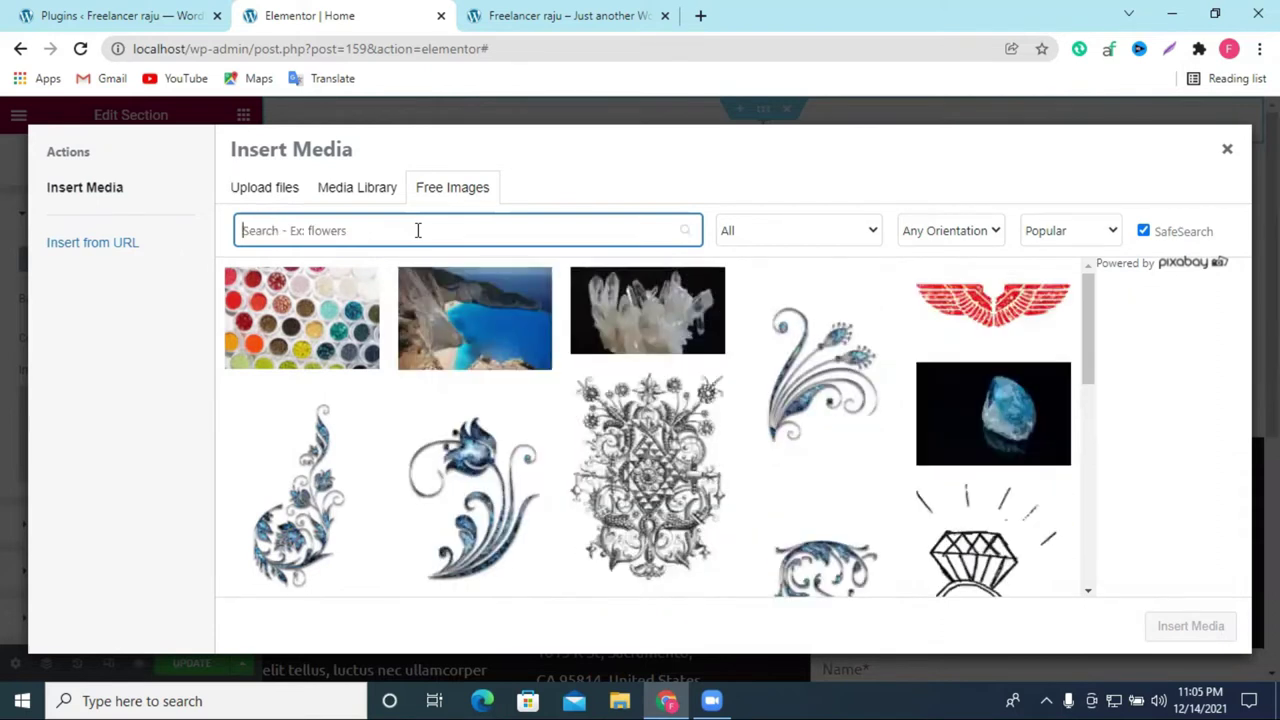
Step: Search for 'fitness' and download the fish-and-chips image from the results
type("fritnes")
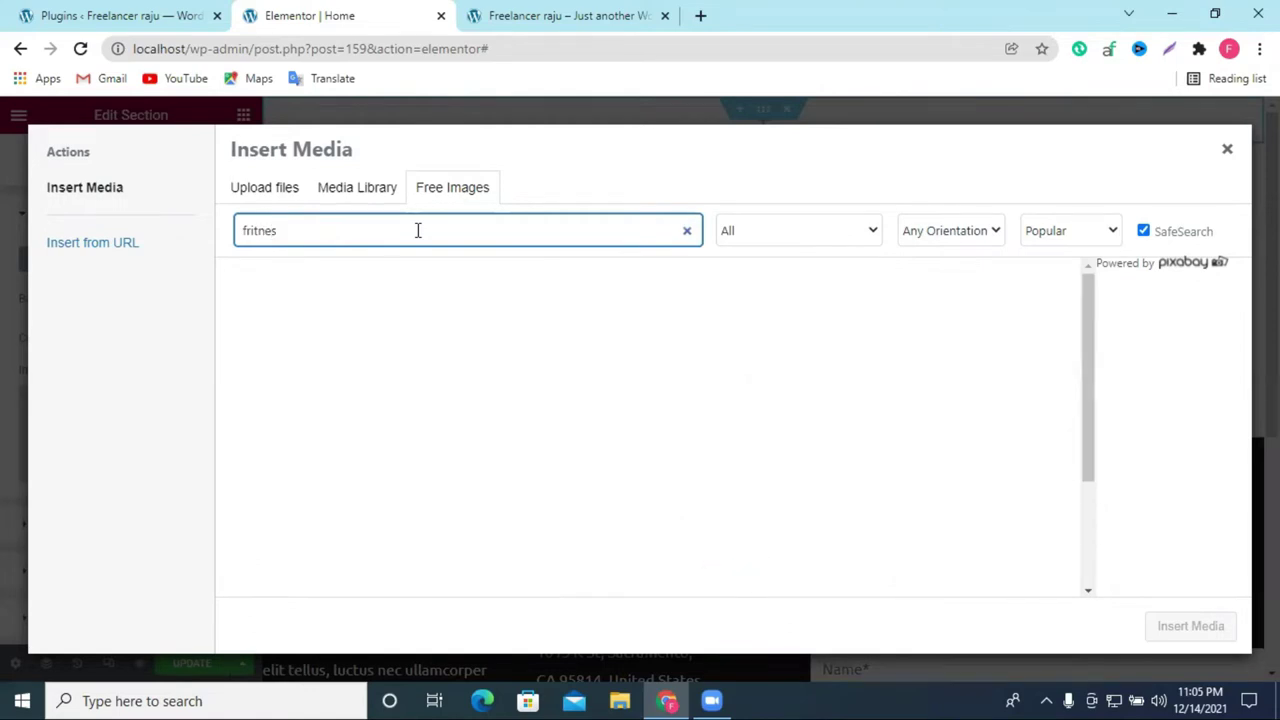
right_click(250, 230)
left_click(275, 240)
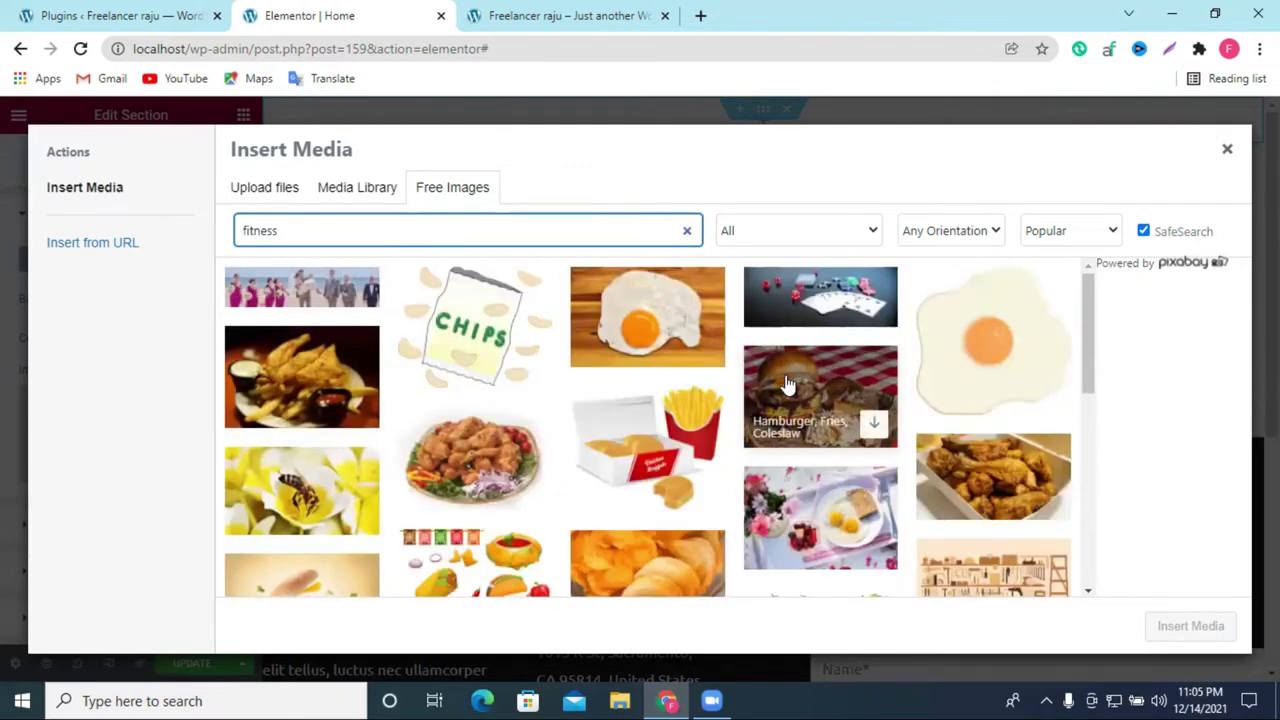
scroll(786, 384, "down", 10)
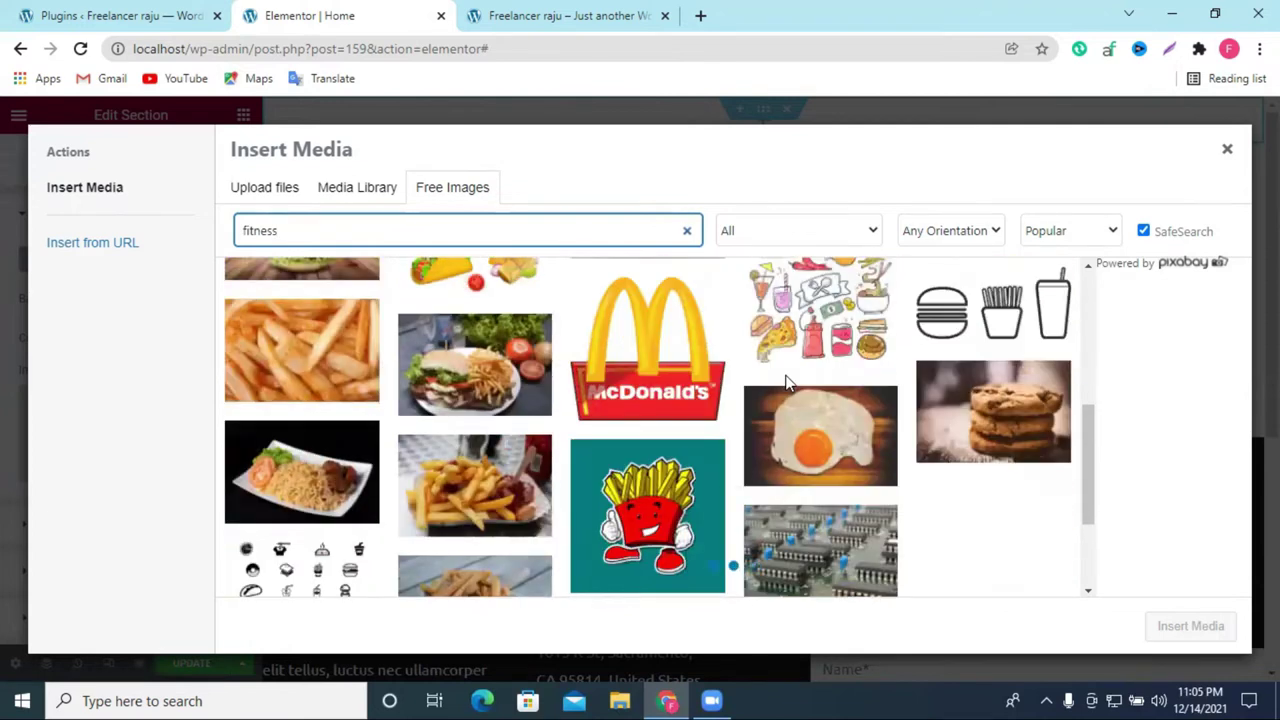
scroll(815, 400, "down", 1)
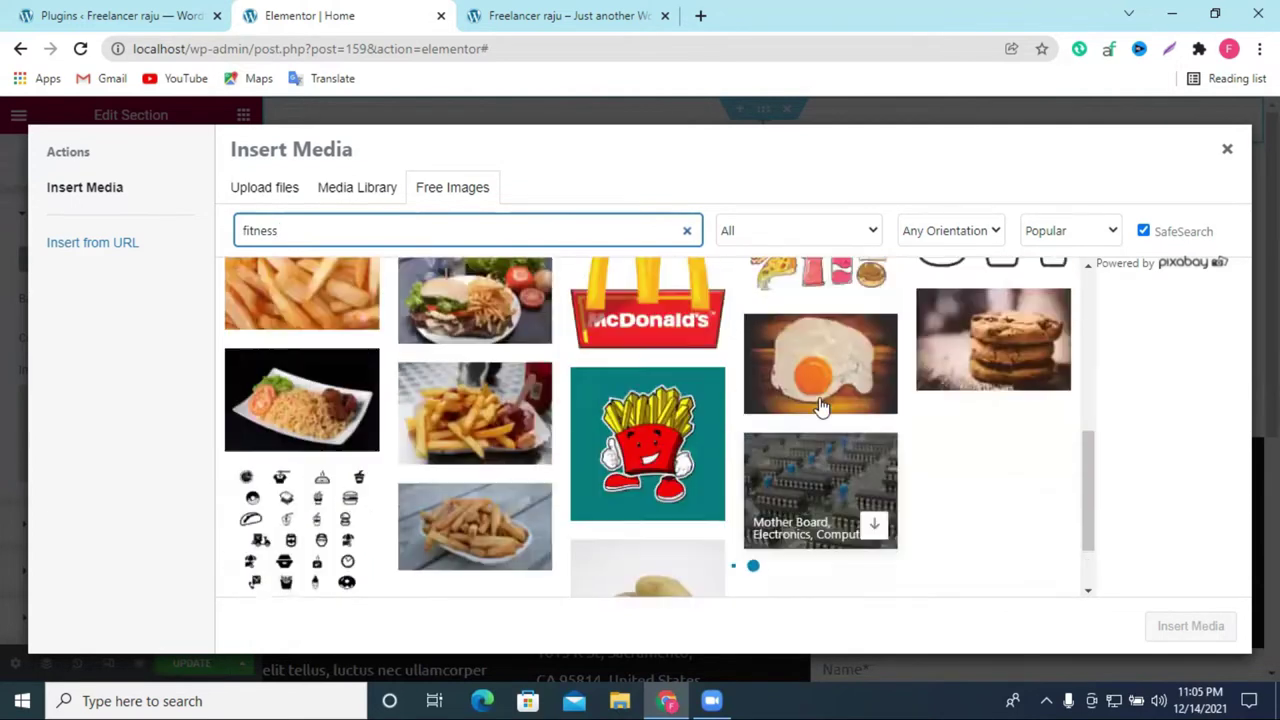
double_click(355, 235)
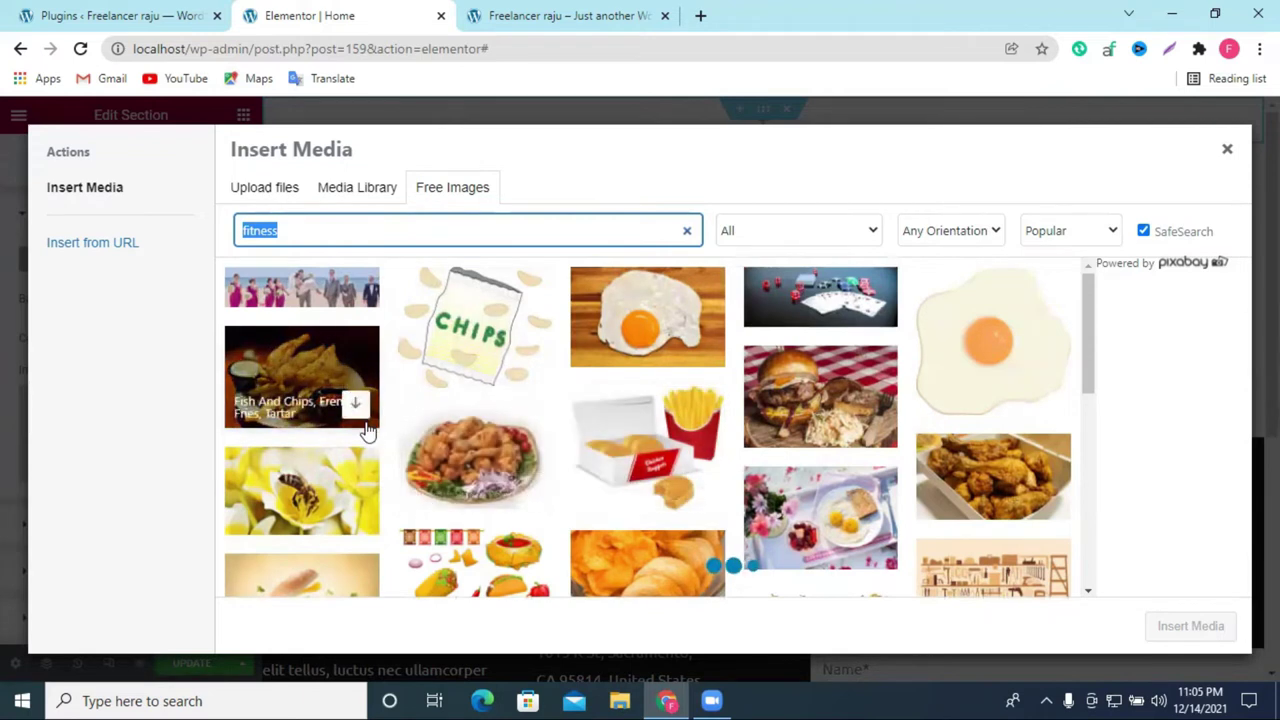
left_click(355, 407)
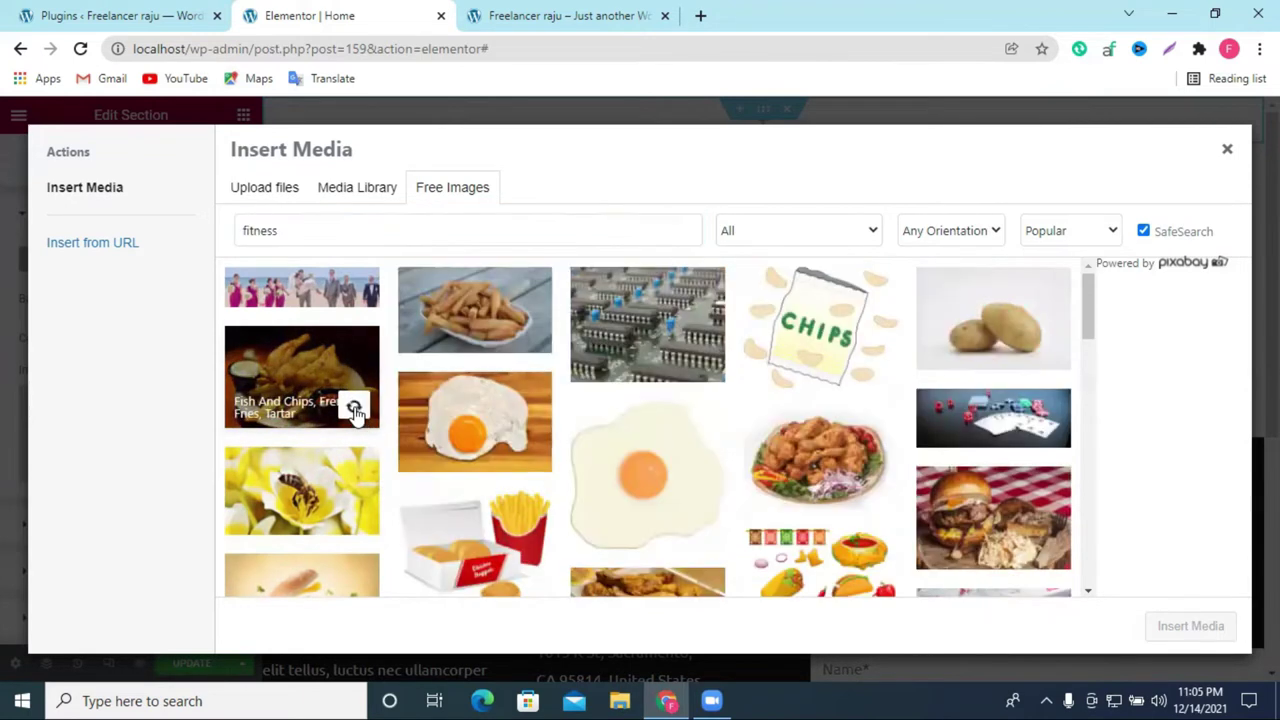
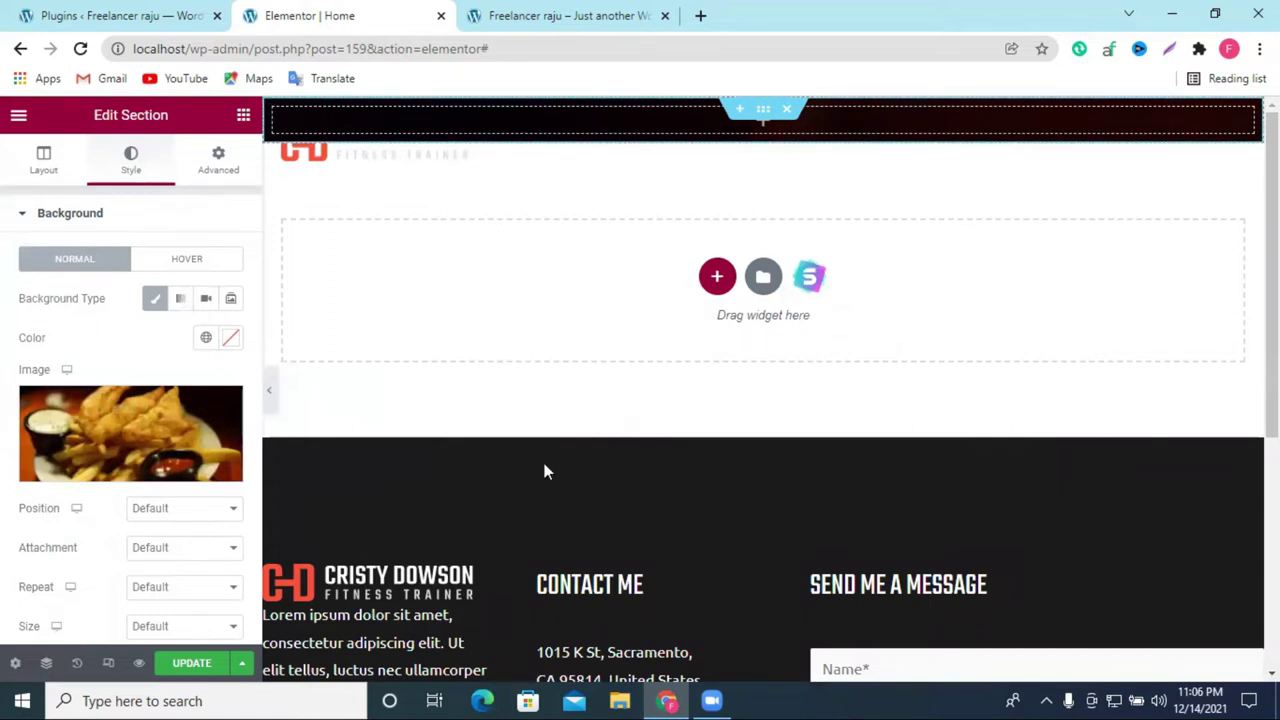
Step: Review the background attachment and position options, keeping position at Default
scroll(126, 308, "down", 1)
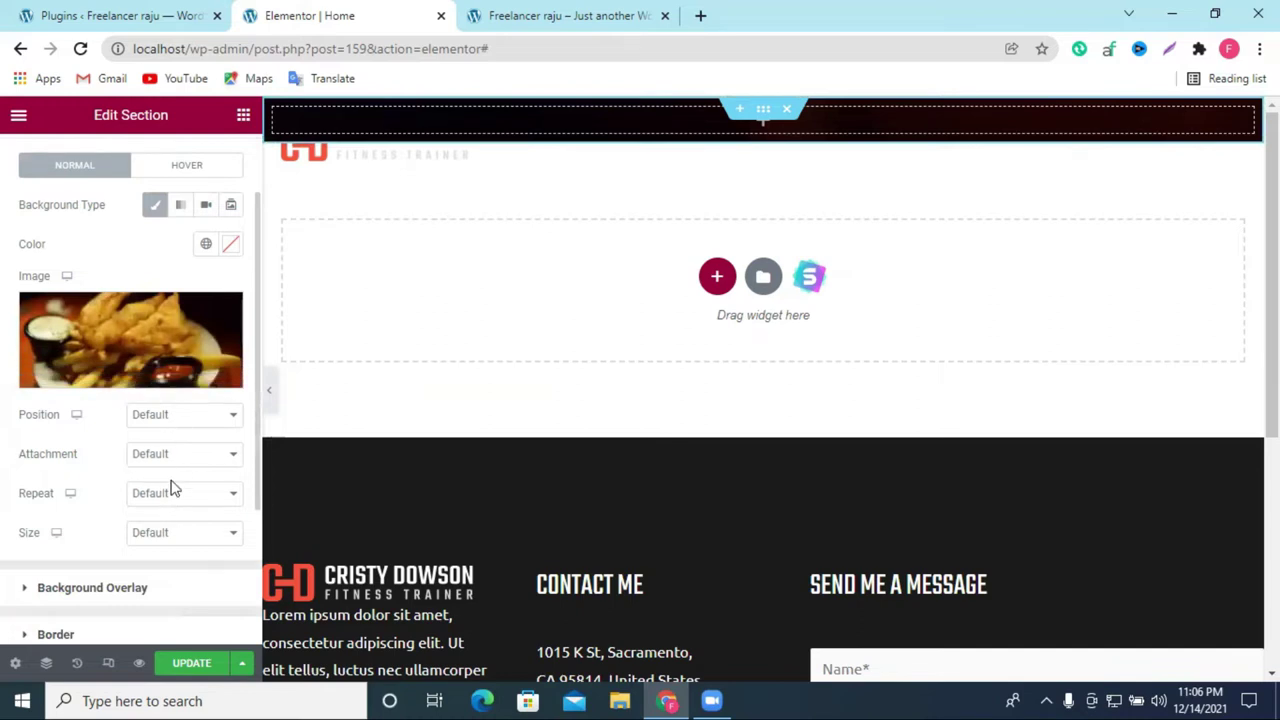
scroll(150, 320, "up", 1)
scroll(164, 369, "down", 1)
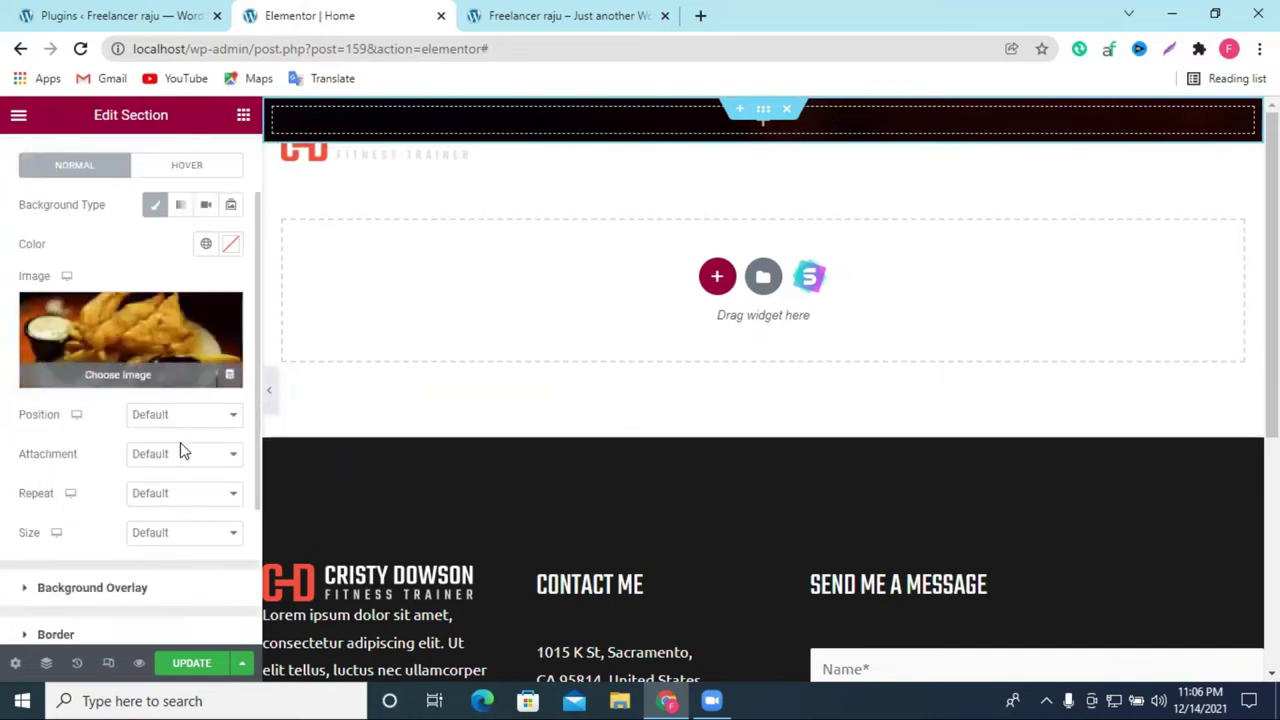
left_click(171, 457)
left_click(173, 458)
left_click(173, 414)
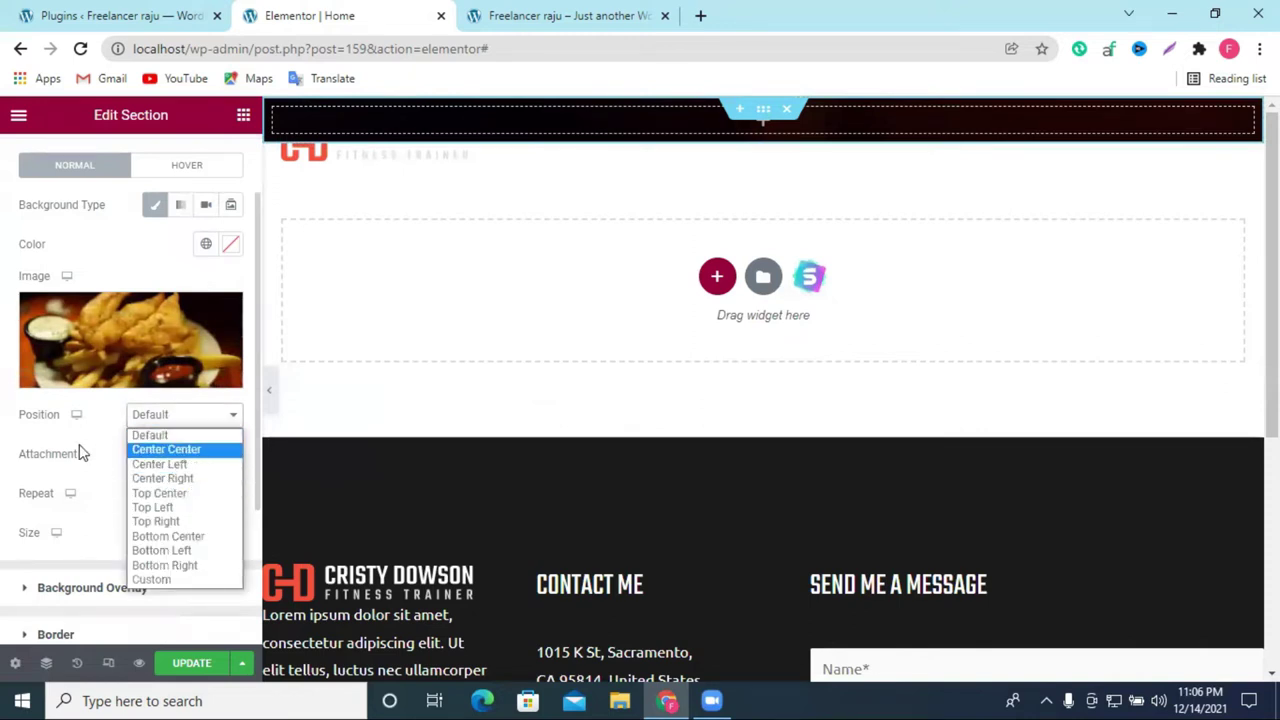
left_click(91, 414)
Step: Set the section's background image size to Cover
left_click(157, 540)
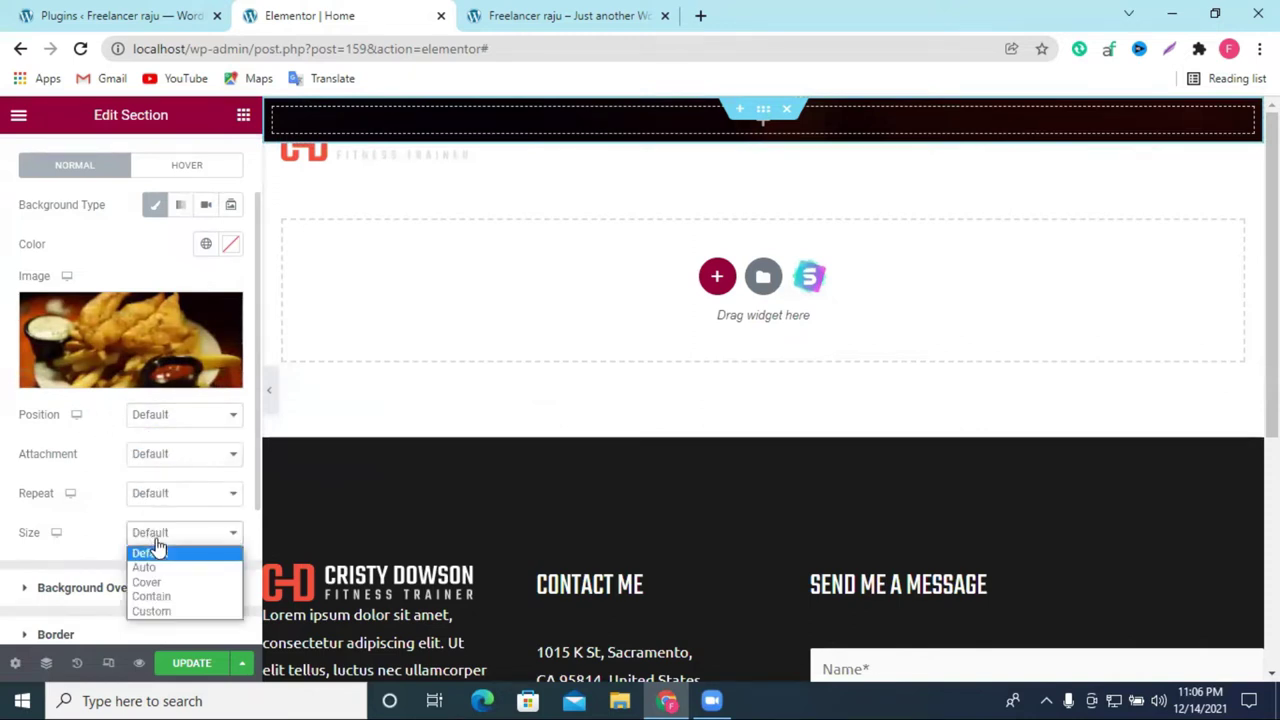
left_click(157, 545)
left_click(157, 537)
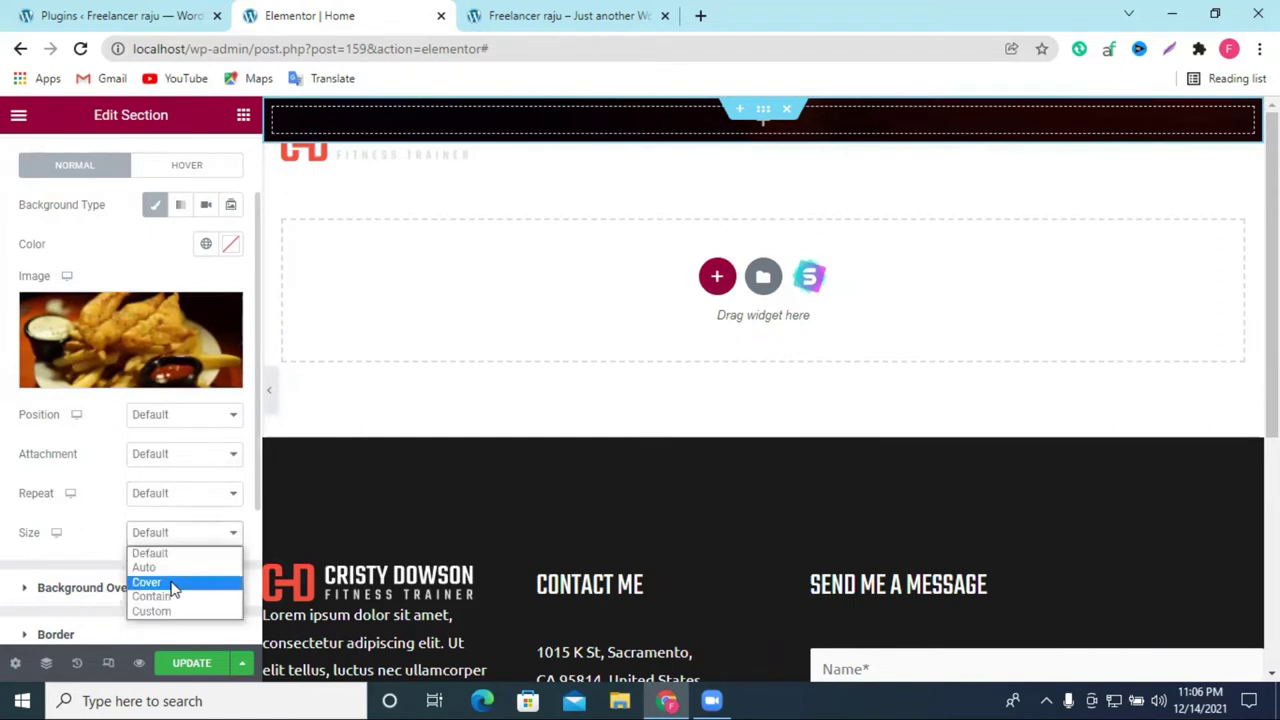
left_click(171, 583)
scroll(155, 525, "up", 1)
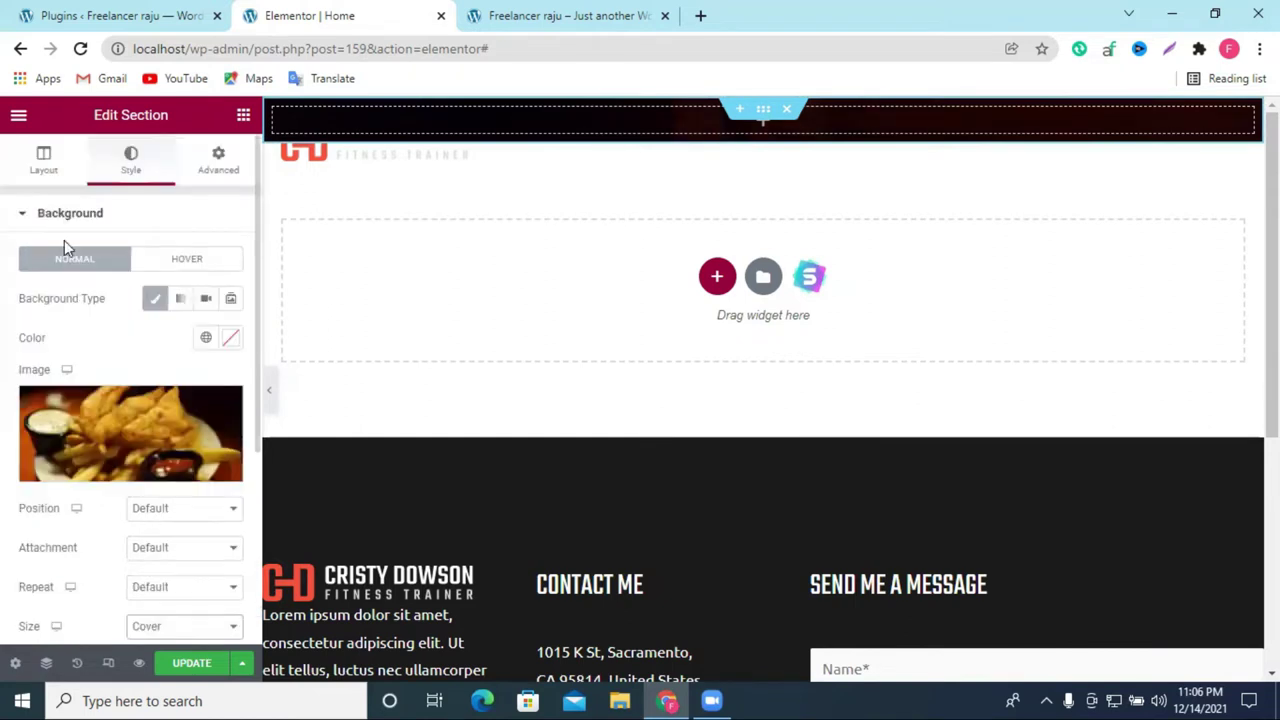
left_click(52, 165)
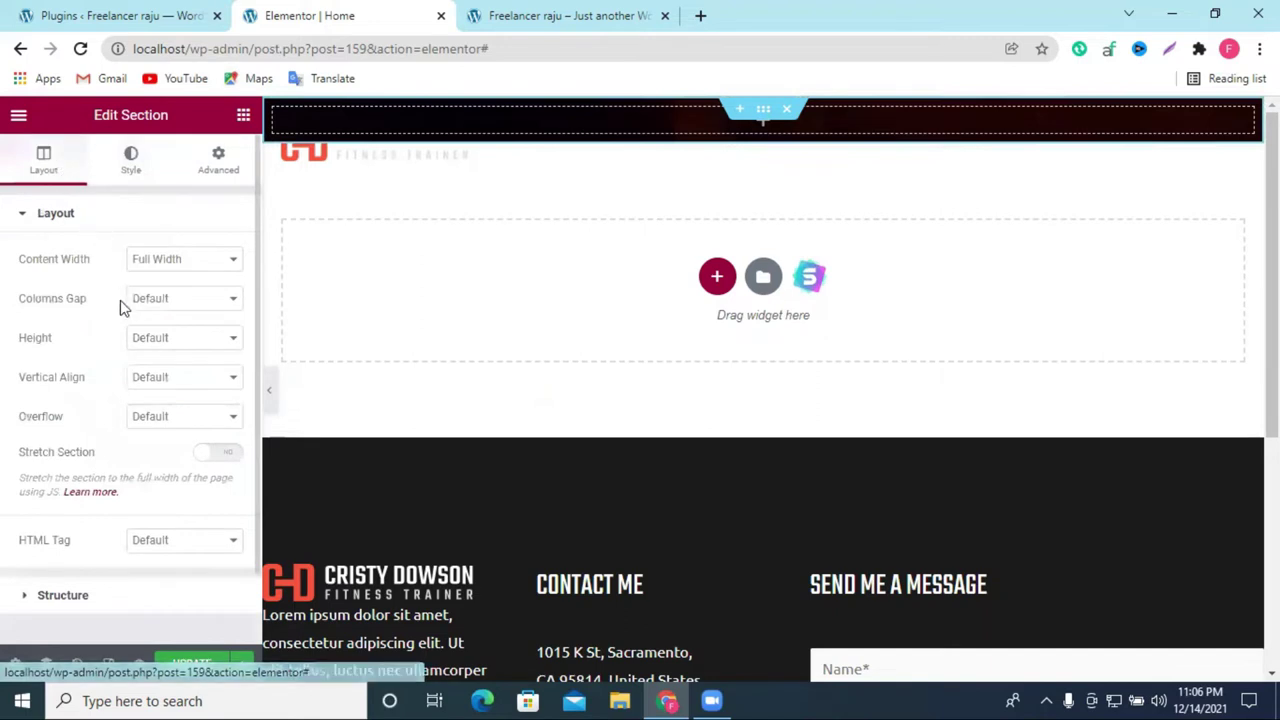
Step: Set the section Height to Min Height and drag the minimum height to 549 px
left_click(128, 162)
left_click(43, 162)
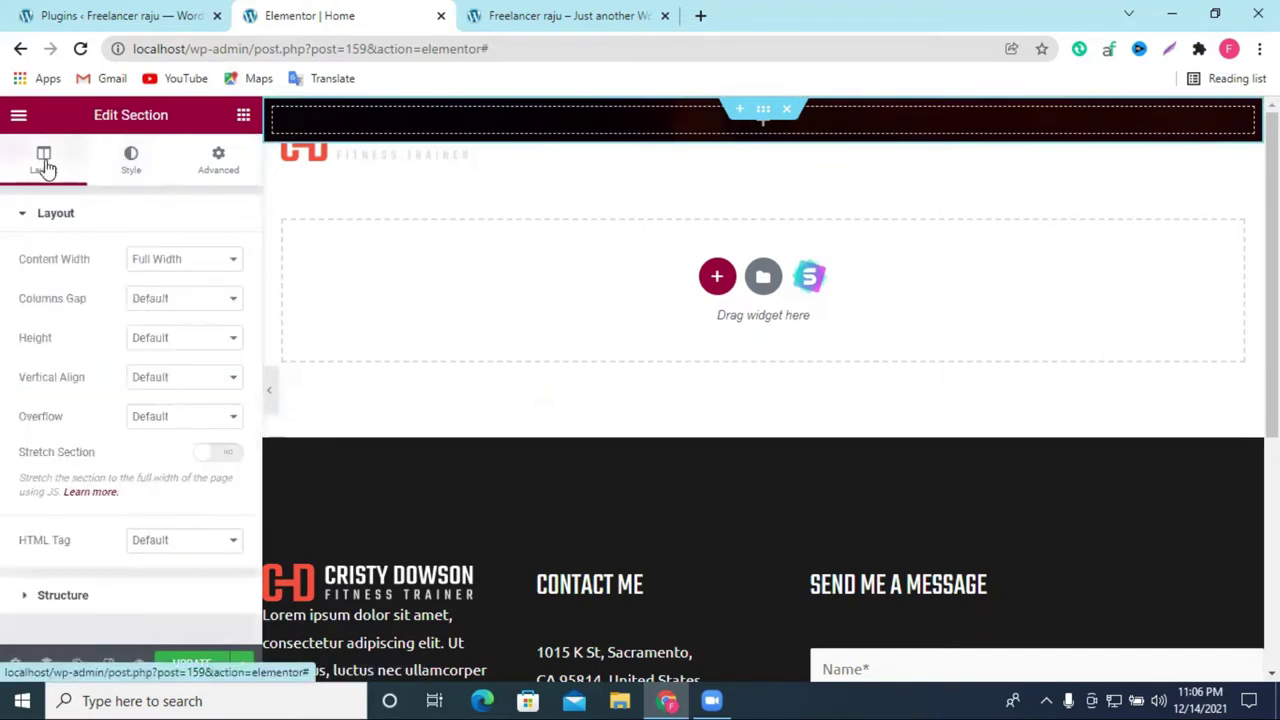
left_click(166, 341)
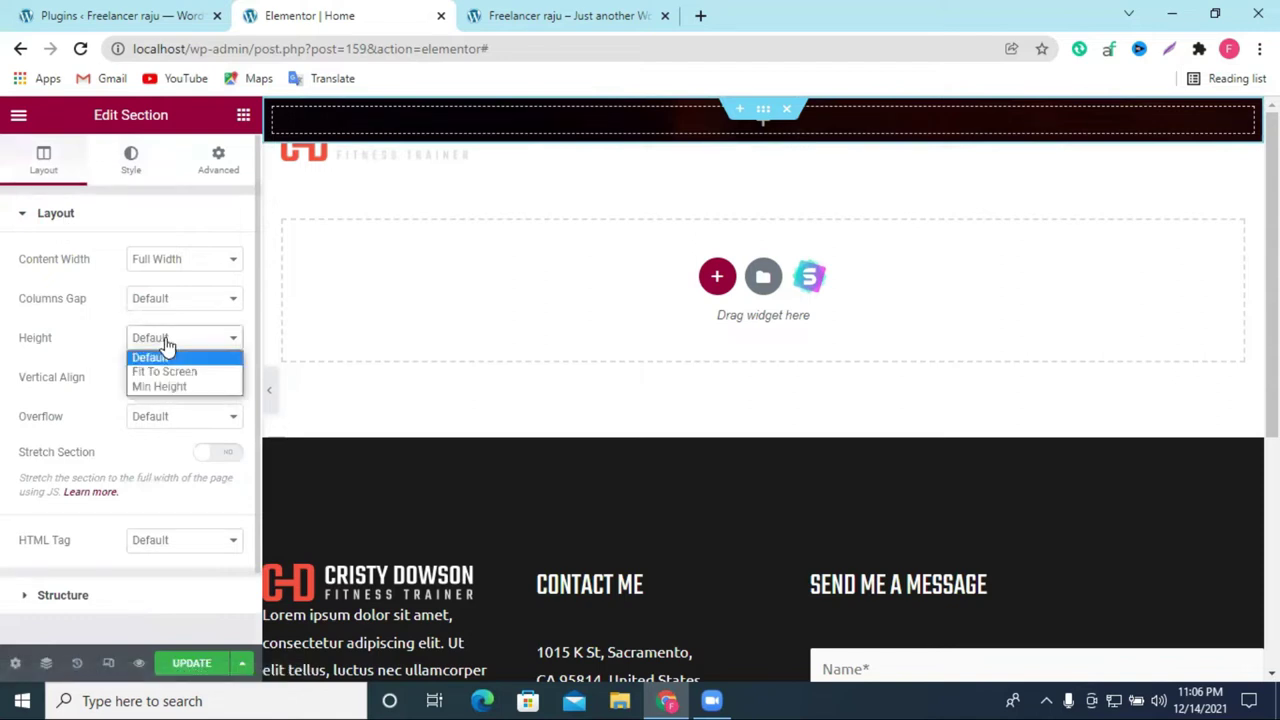
left_click(176, 386)
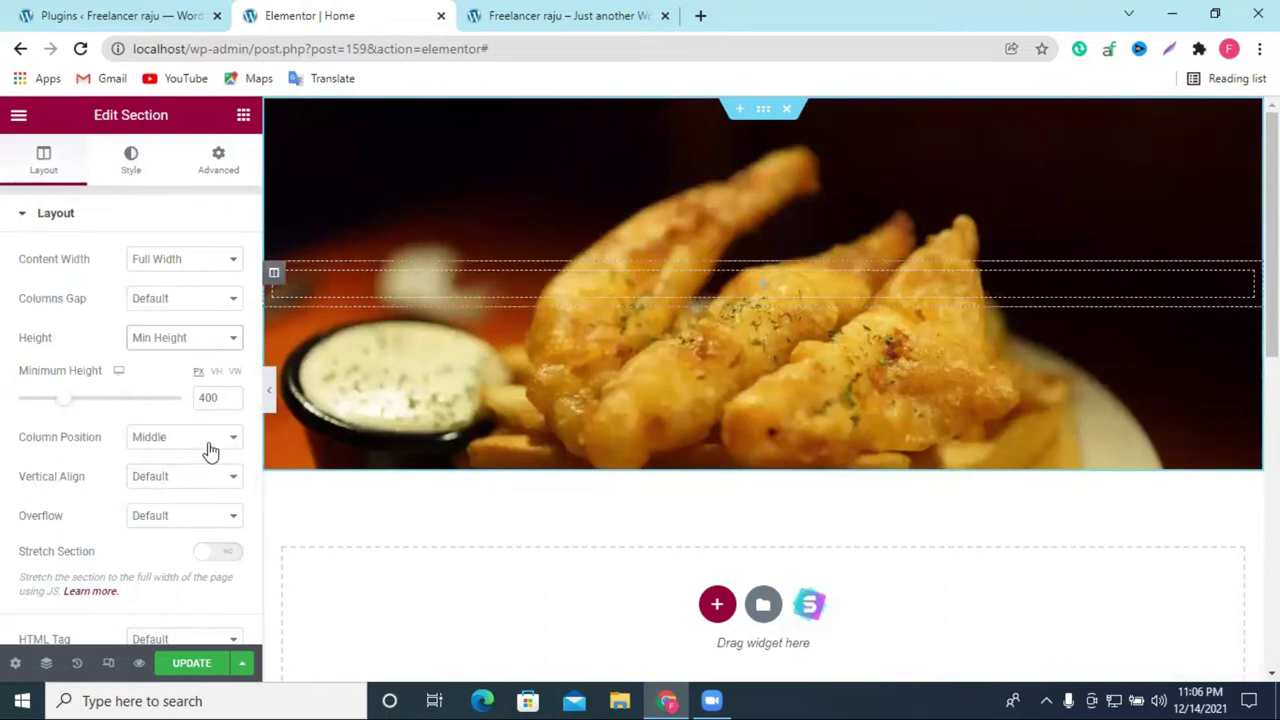
left_click_drag(66, 406, 85, 411)
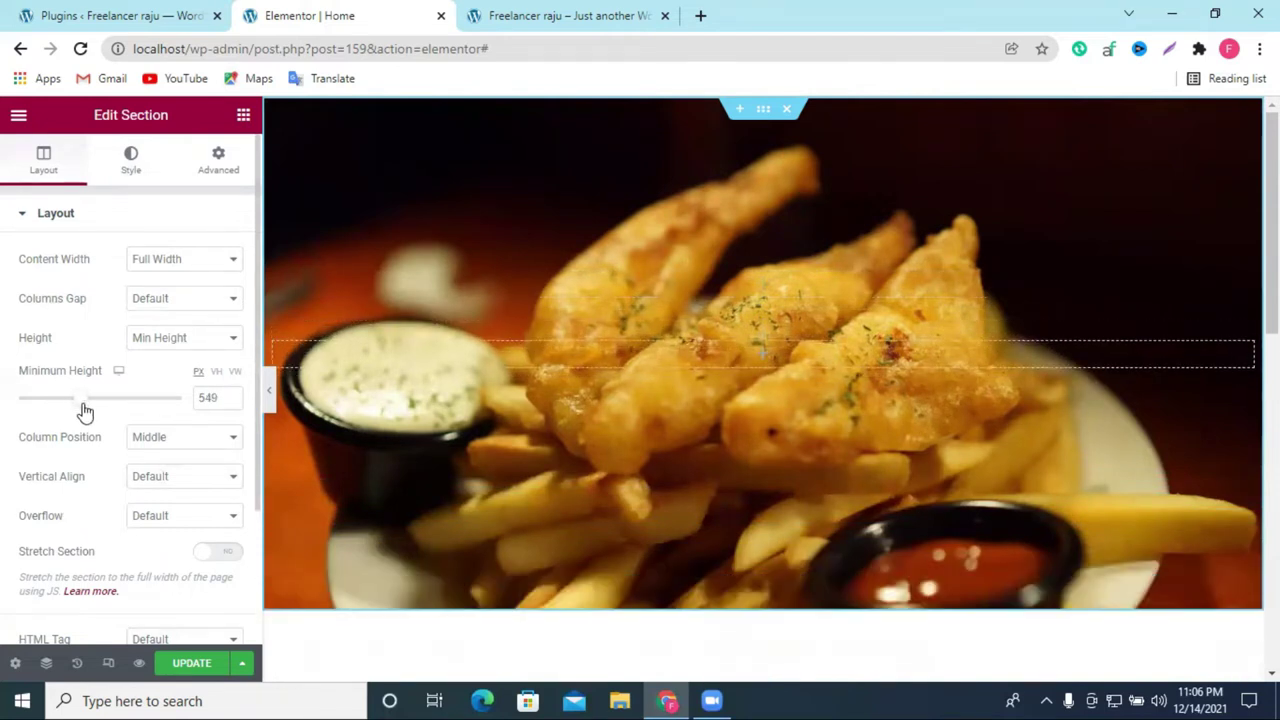
scroll(888, 371, "down", 5)
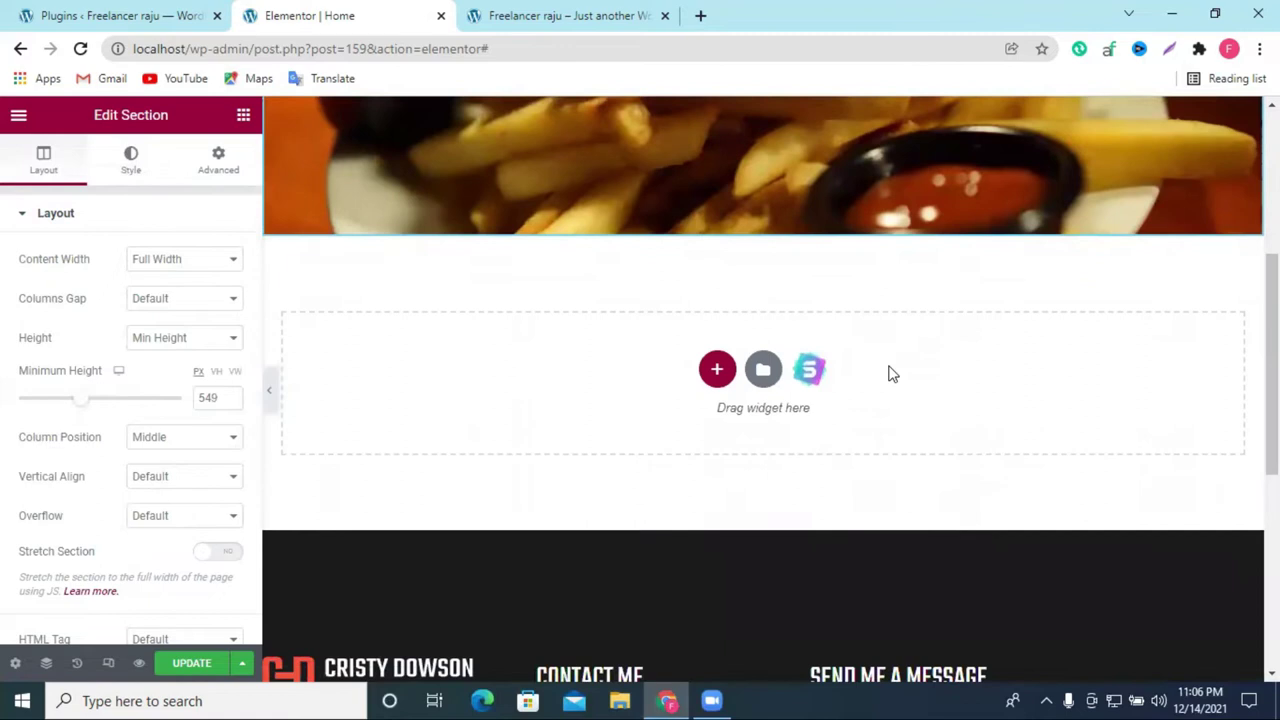
scroll(888, 371, "up", 5)
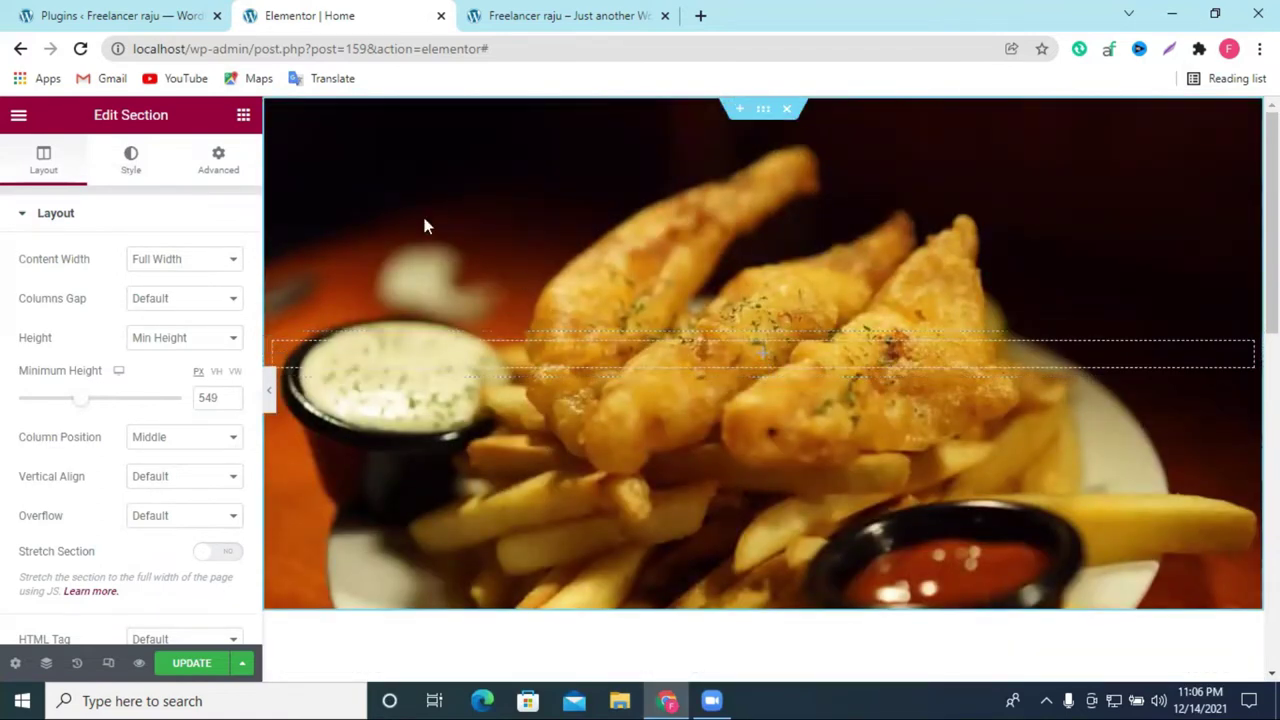
Step: Drag a Heading widget into the food section and retype its title as 'Best Indian Food'
left_click(244, 120)
left_click_drag(180, 345, 855, 380)
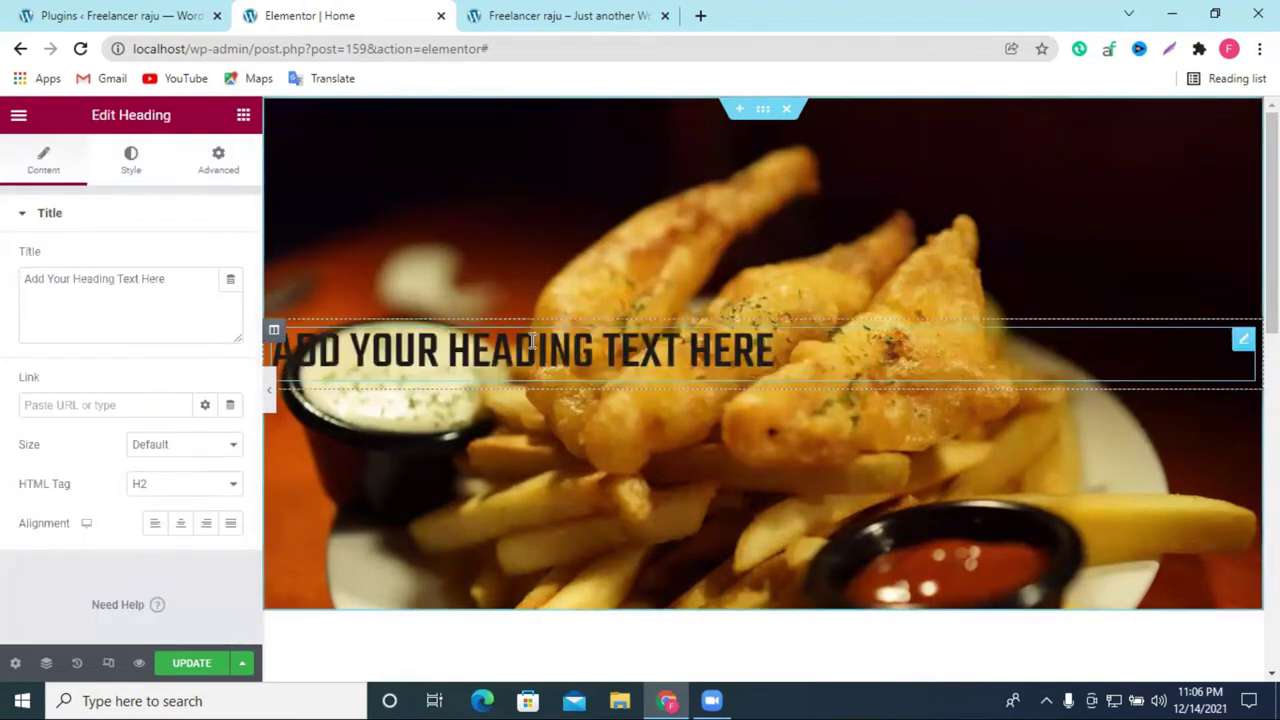
double_click(60, 278)
left_click(60, 278)
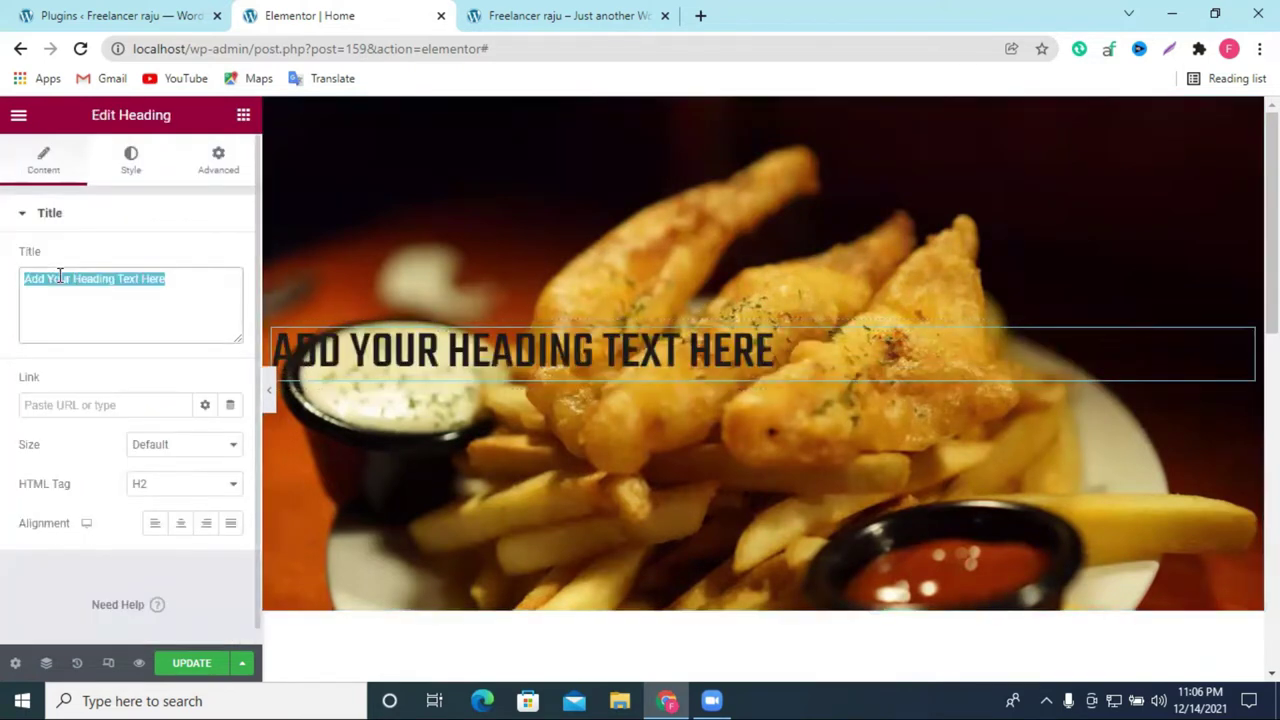
type("Best")
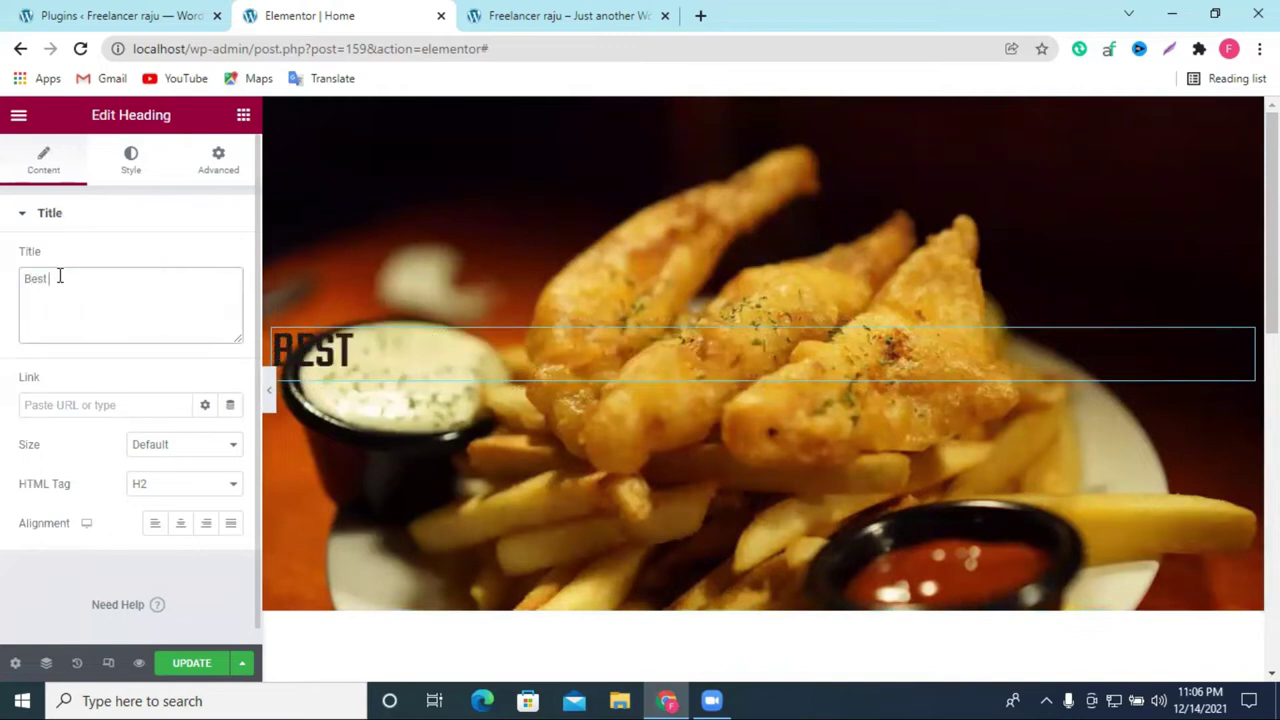
type(" Food")
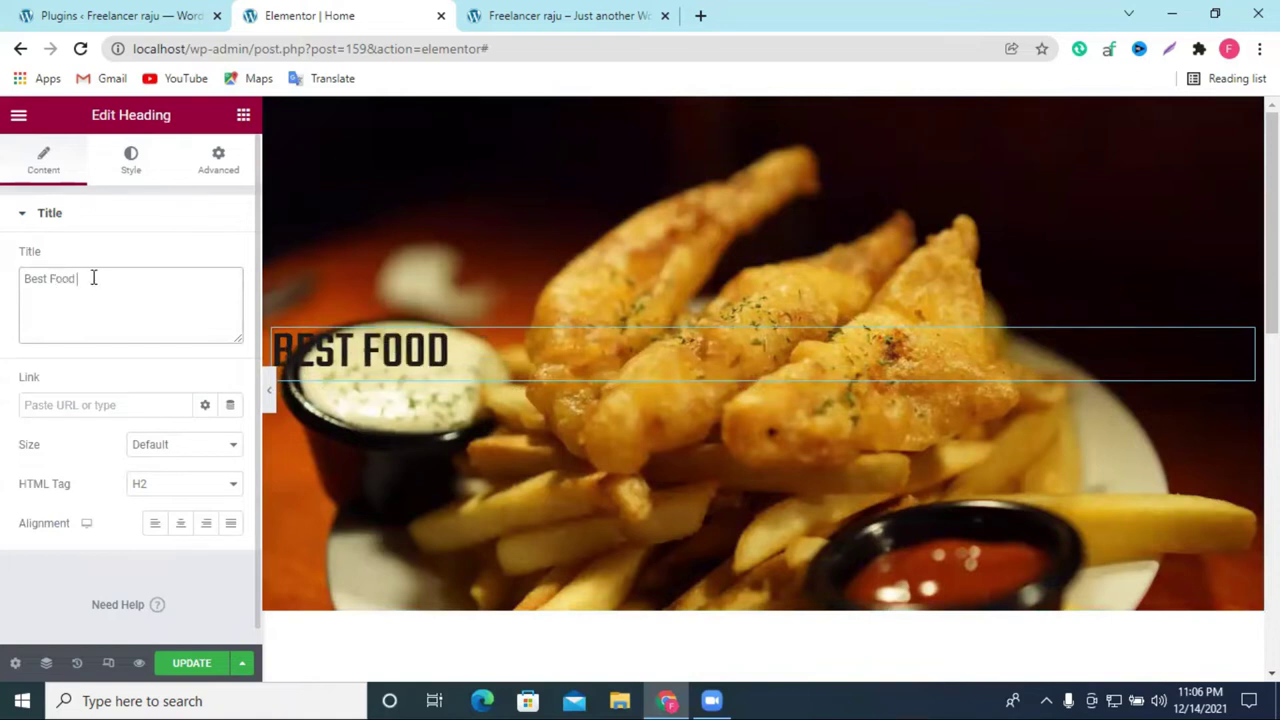
type(" In")
key("BackSpace")
type("India")
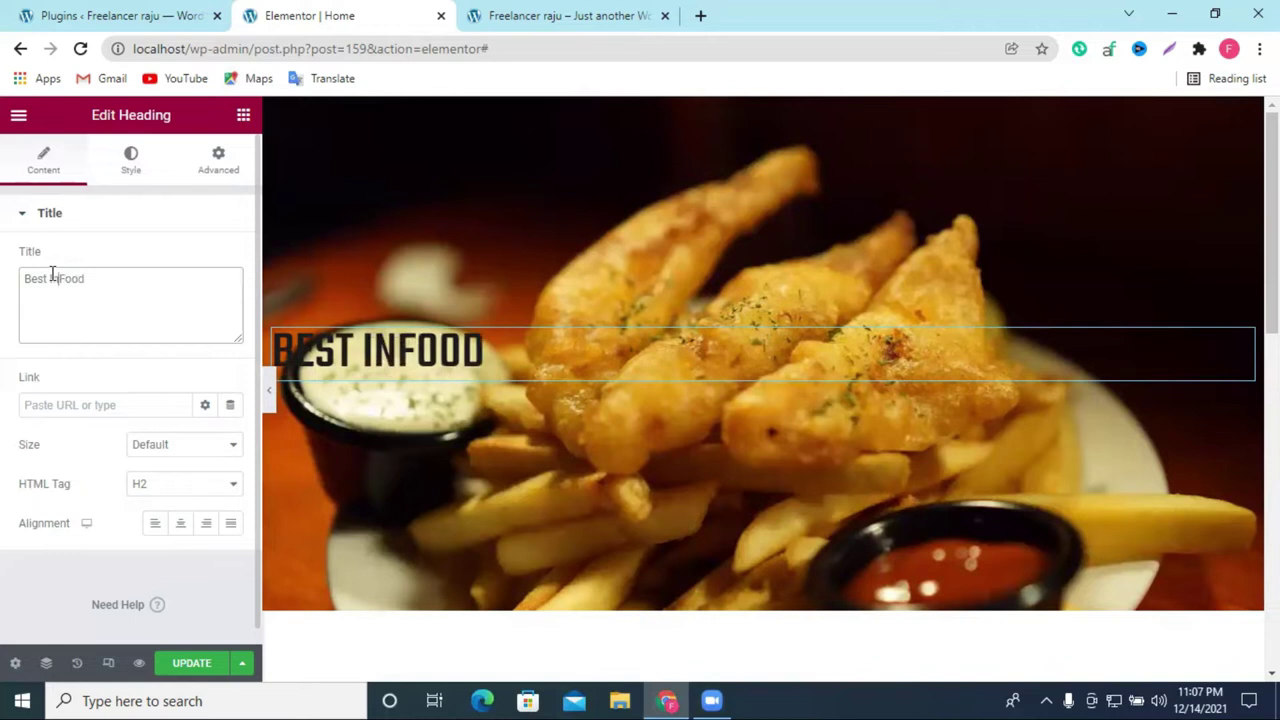
type("n")
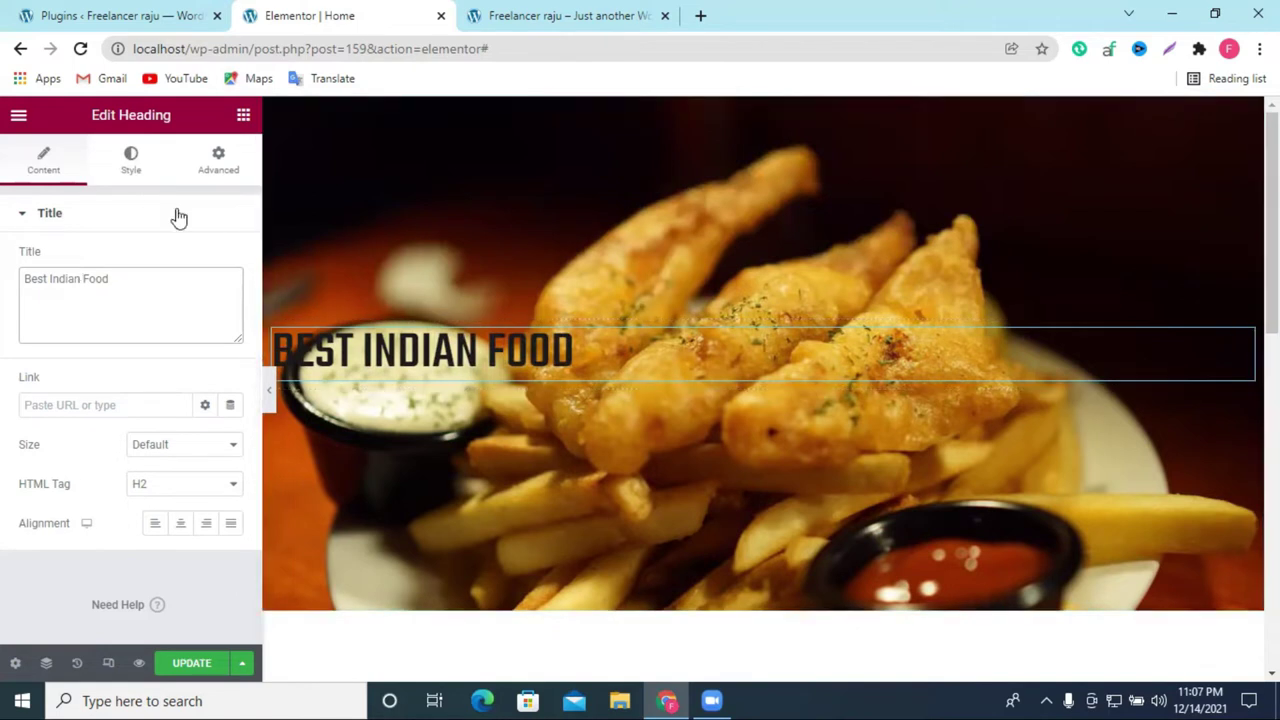
Step: Set the heading's typography font family to Helvetica, after trying Arial and Verdana
left_click(131, 160)
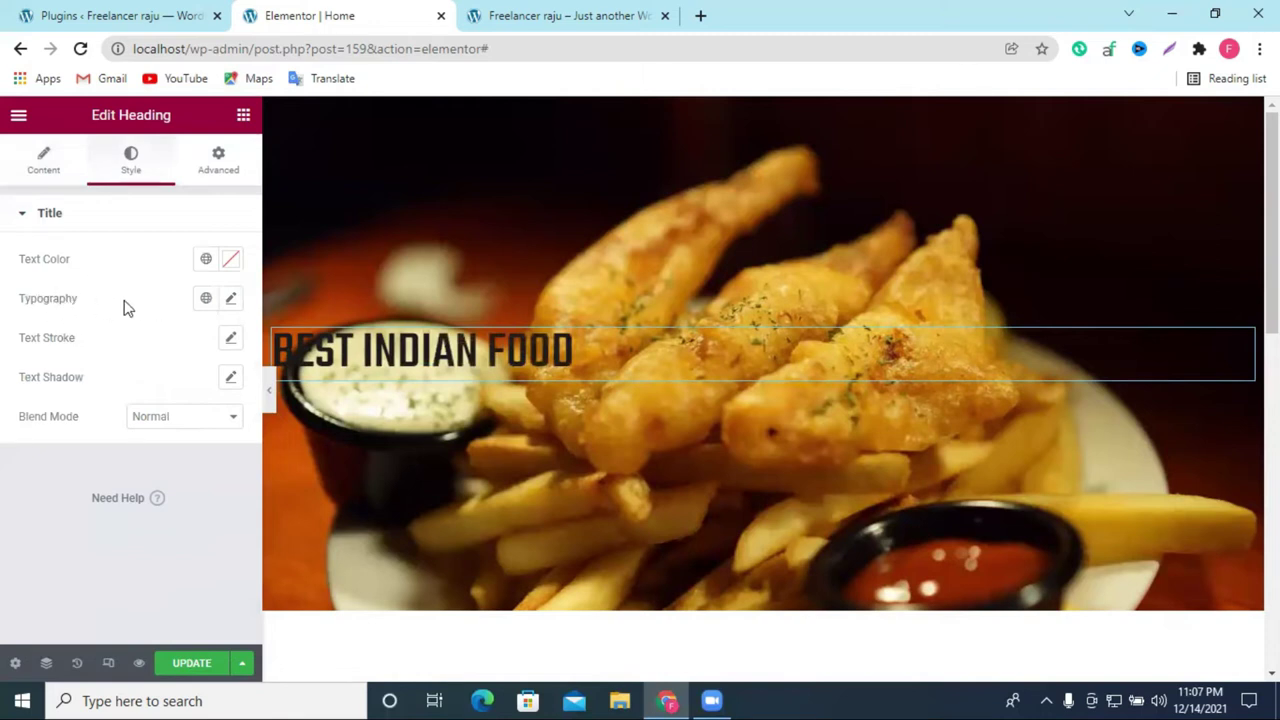
left_click(231, 299)
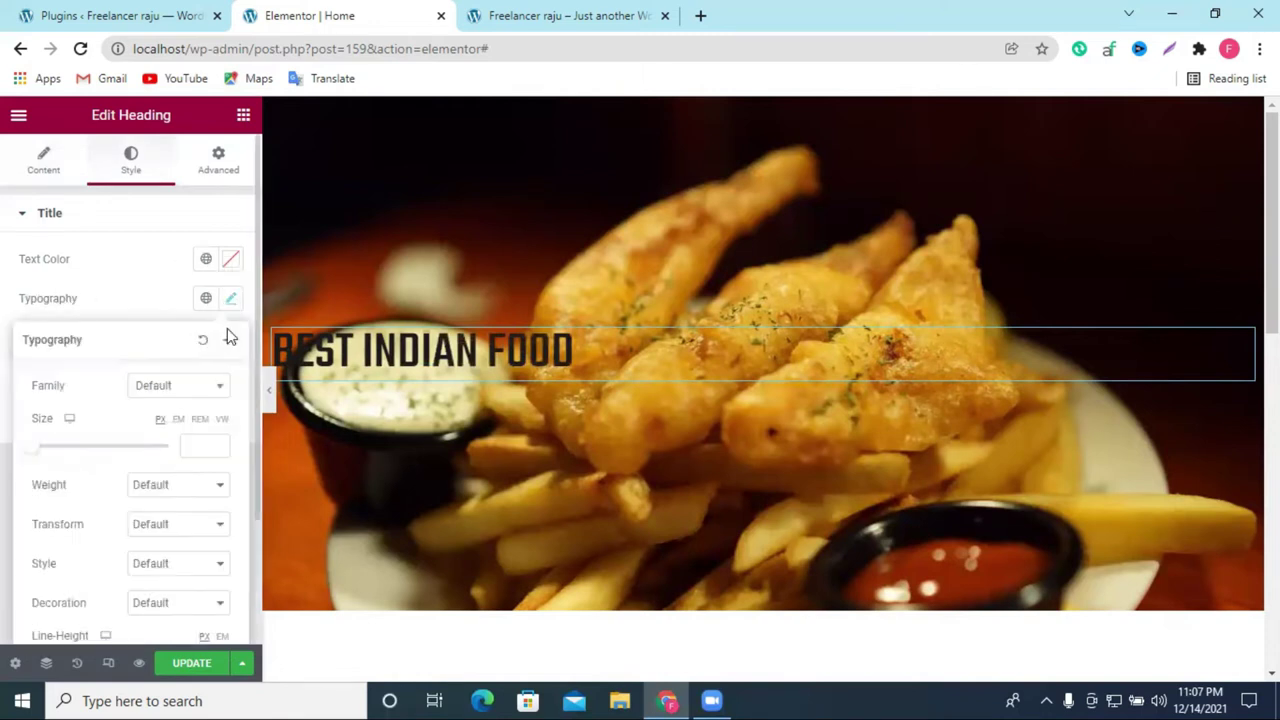
left_click(176, 388)
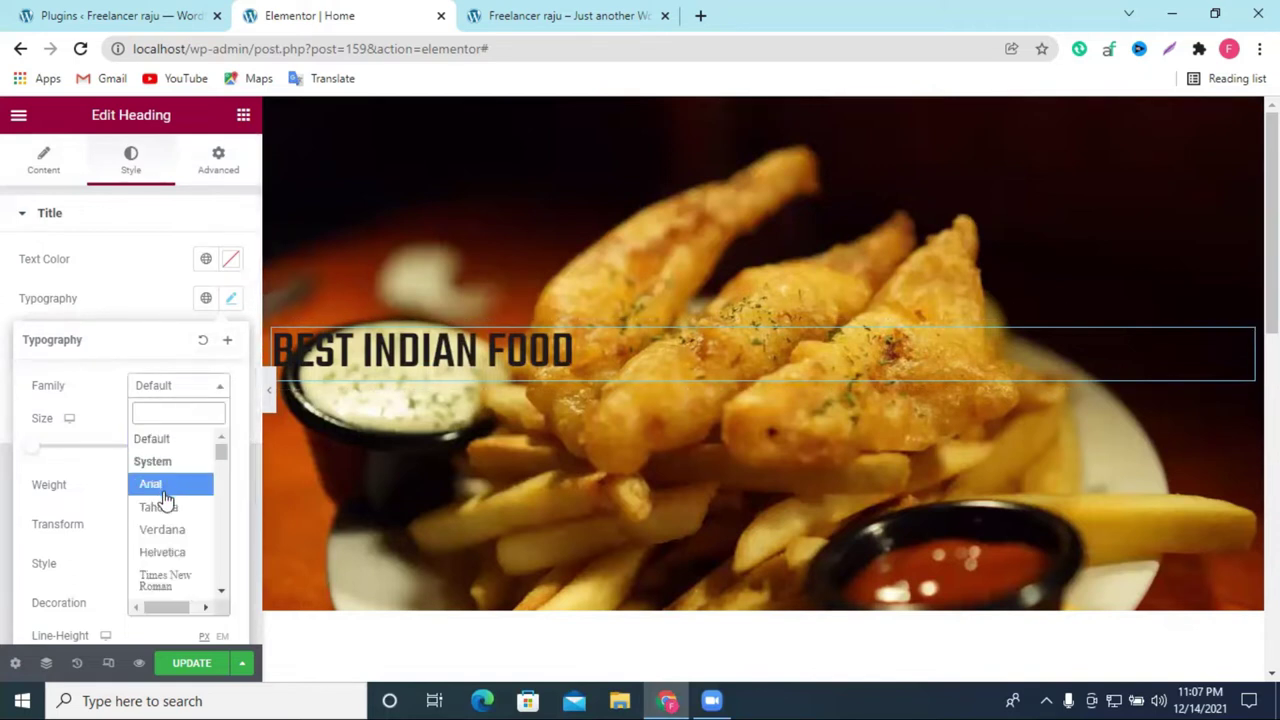
left_click(166, 490)
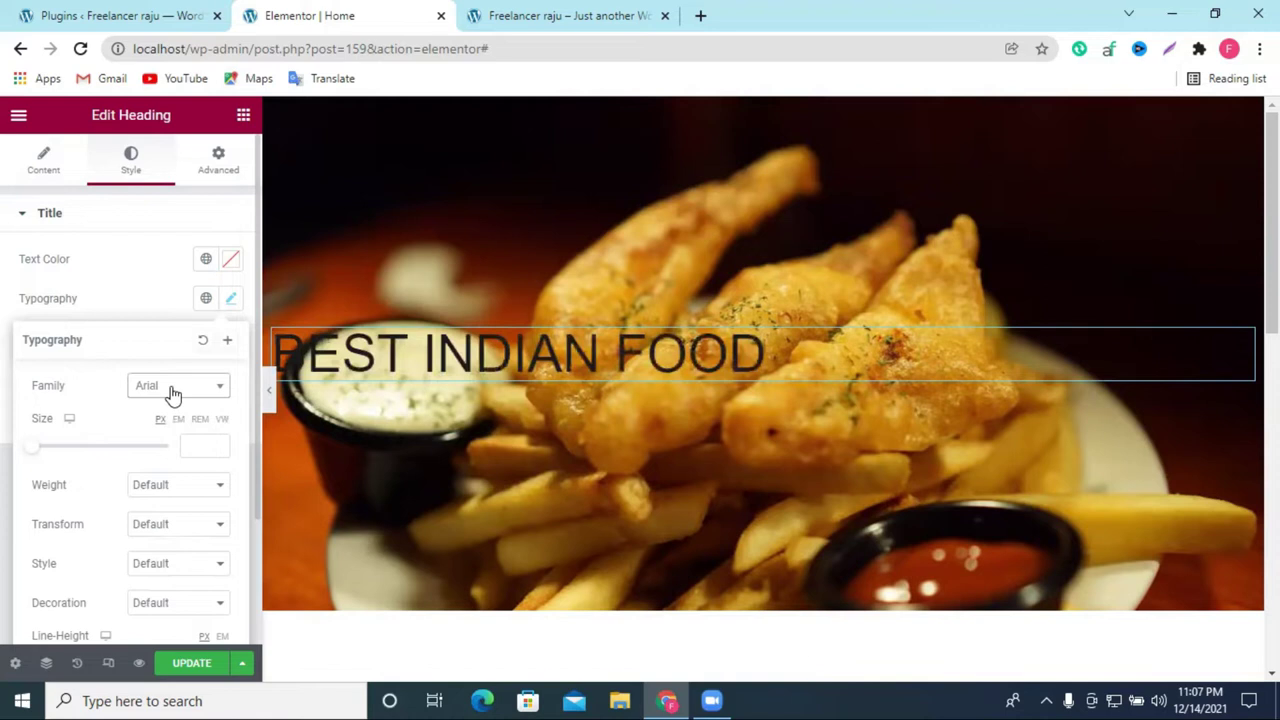
left_click(172, 390)
left_click(158, 531)
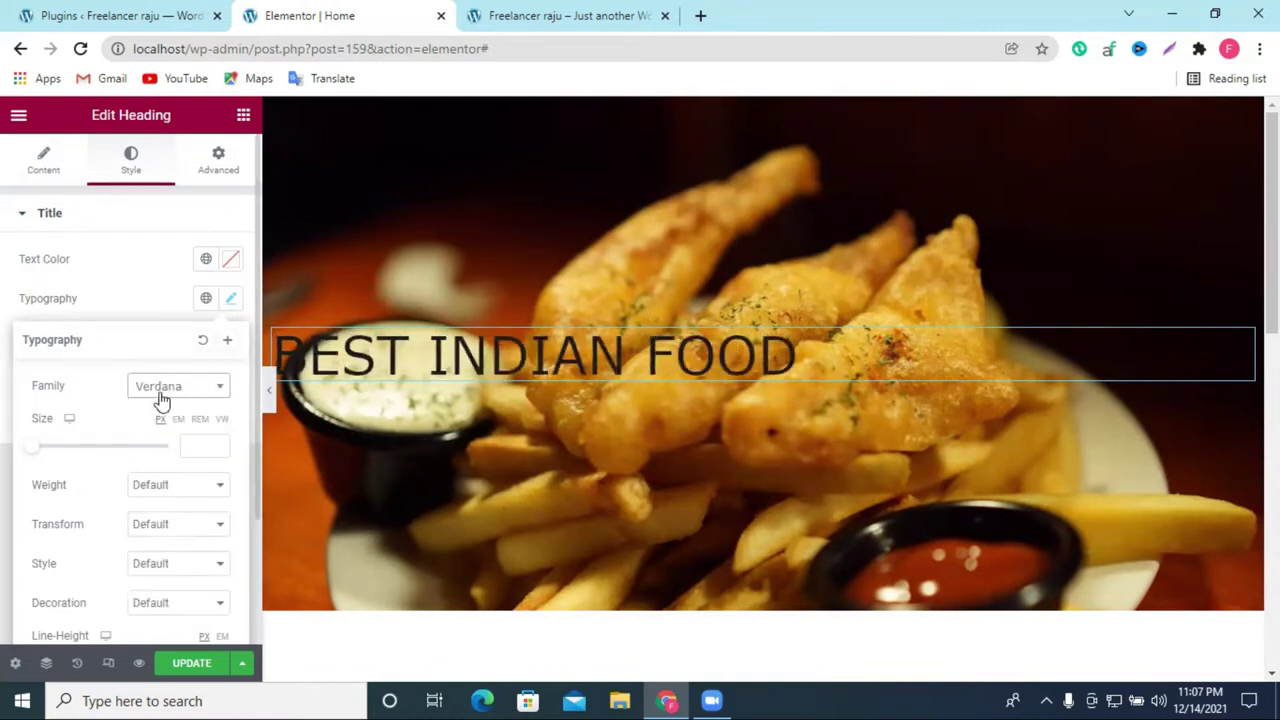
left_click(161, 398)
left_click(168, 552)
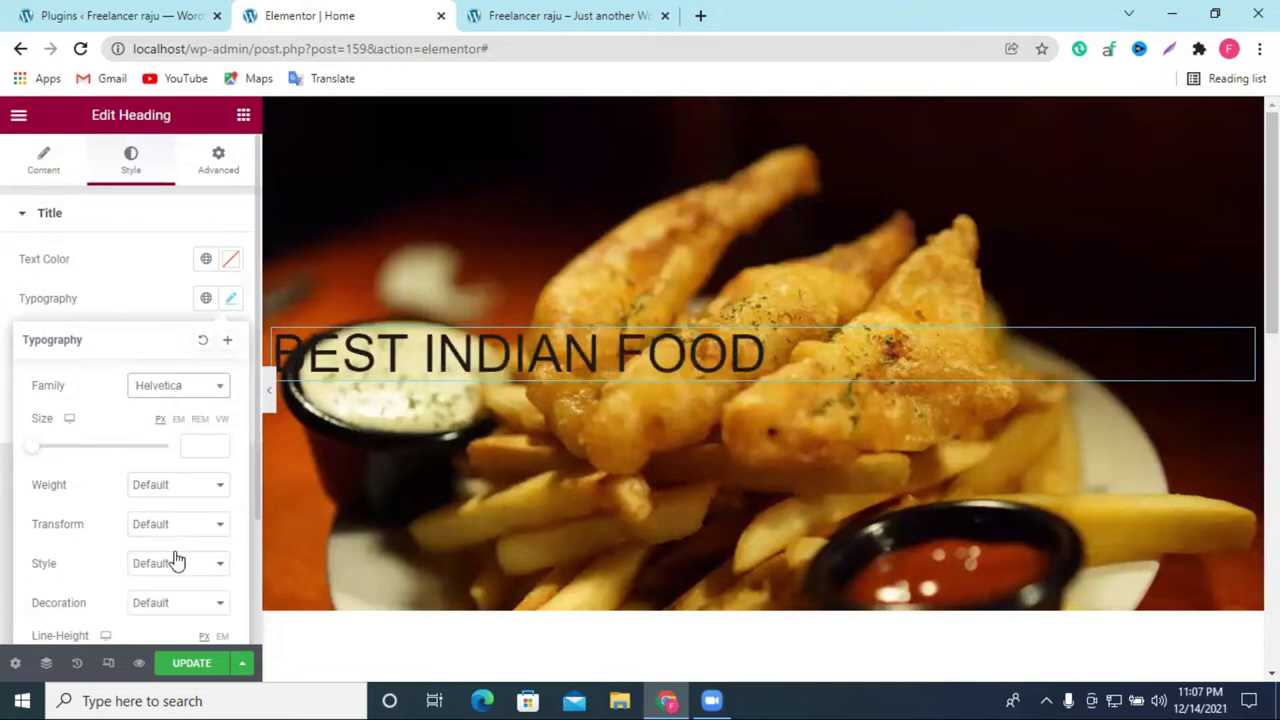
Step: Enlarge the heading text to 54 px and set its alignment to center
left_click_drag(39, 456, 71, 460)
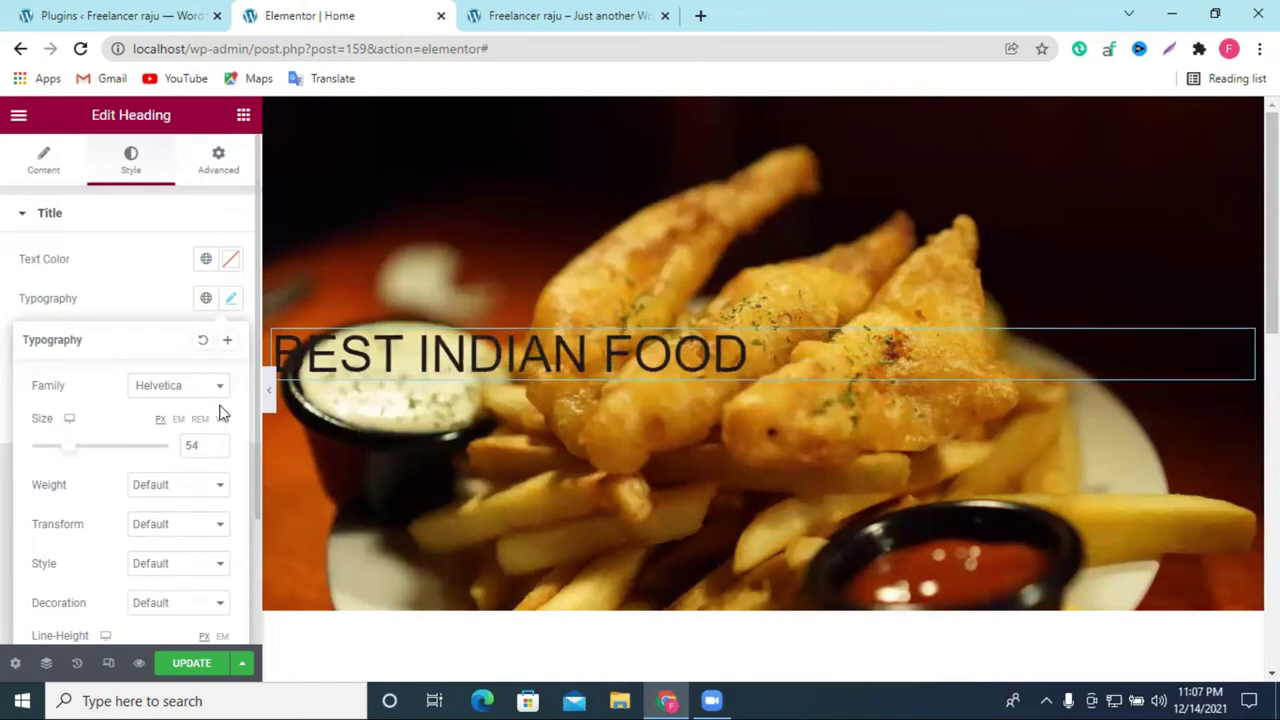
scroll(700, 400, "down", 2)
scroll(120, 531, "down", 2)
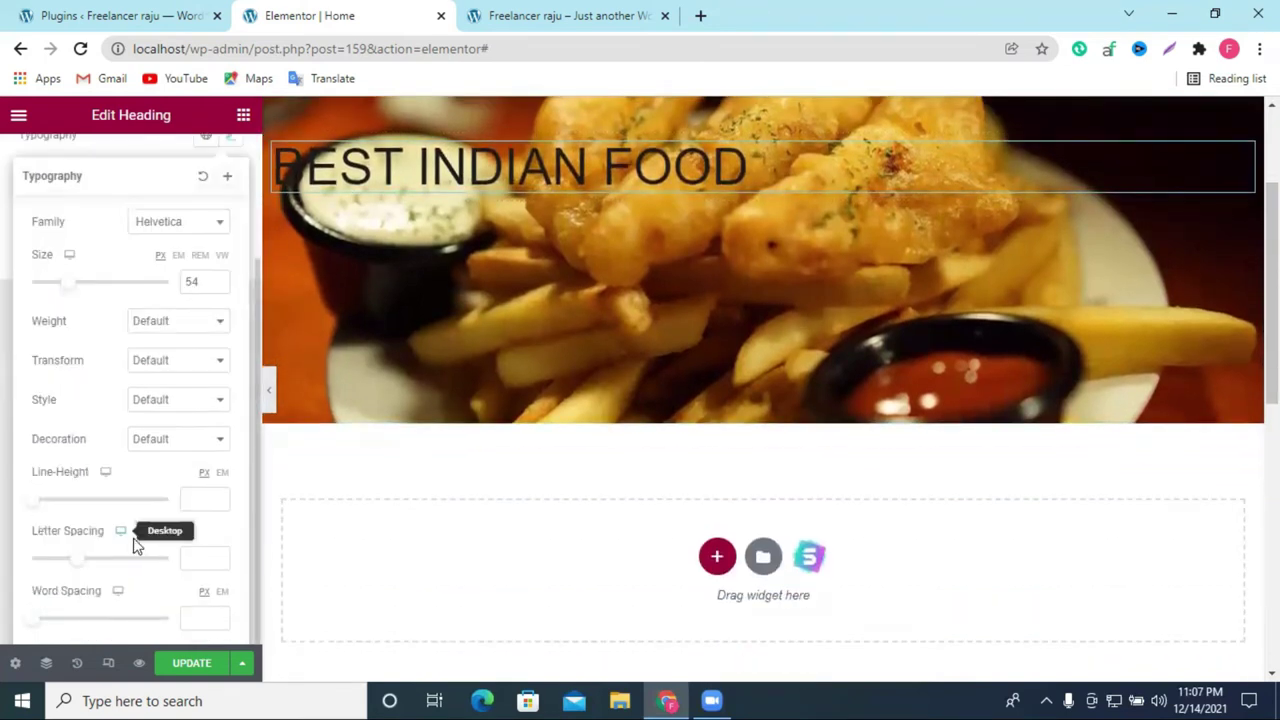
scroll(190, 470, "up", 2)
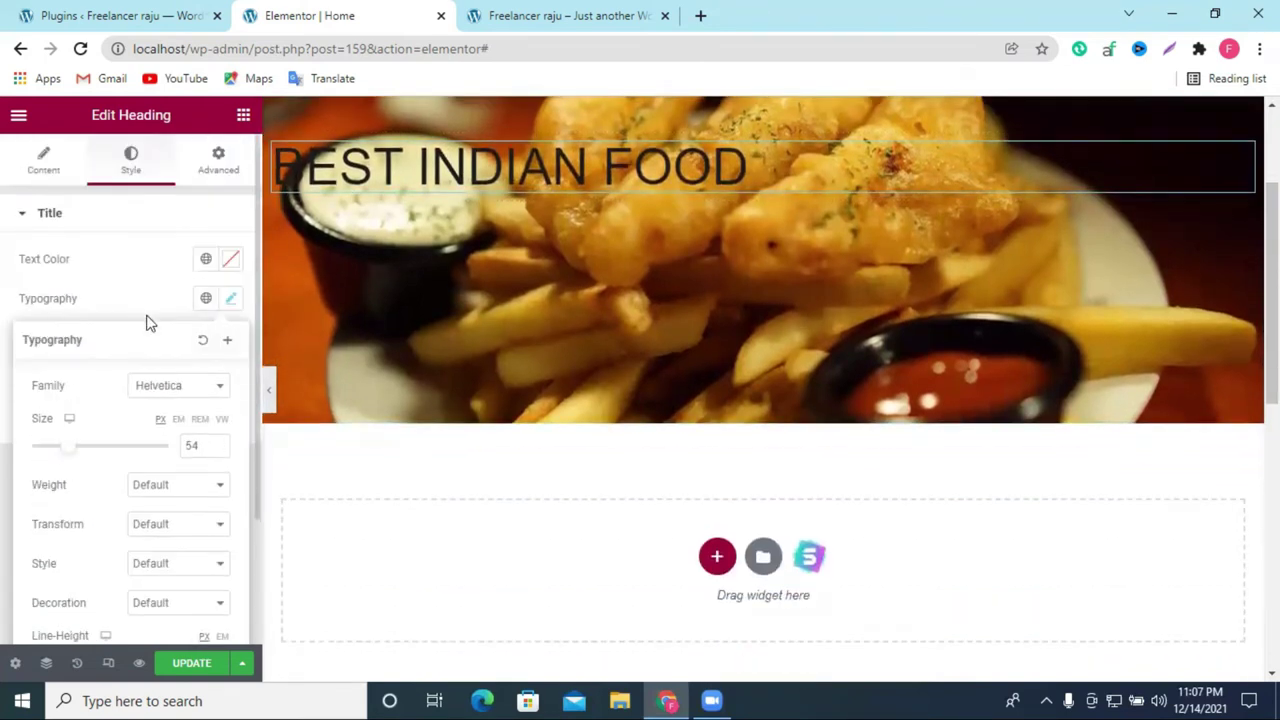
left_click(44, 165)
left_click(181, 532)
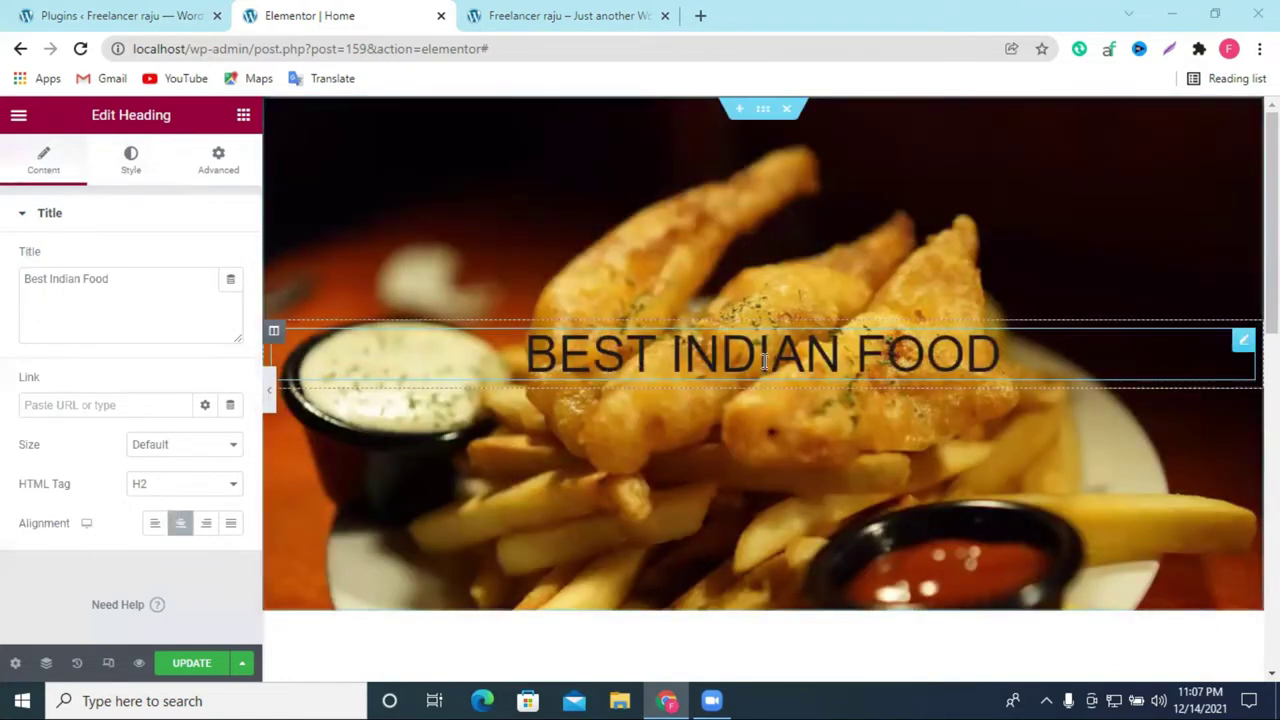
Step: Make the heading text colour white (#FFFFFF), update the page, and go to the live site tab
left_click(130, 162)
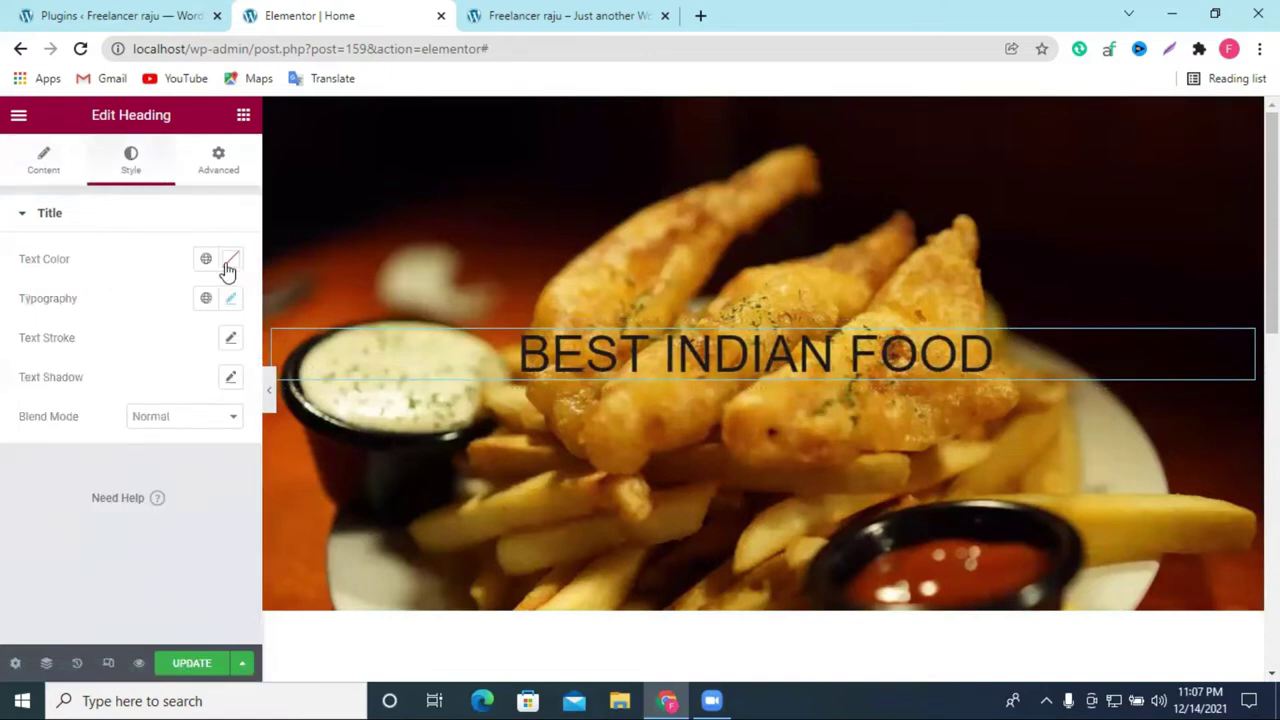
left_click(230, 260)
left_click(146, 336)
left_click_drag(135, 322, 128, 315)
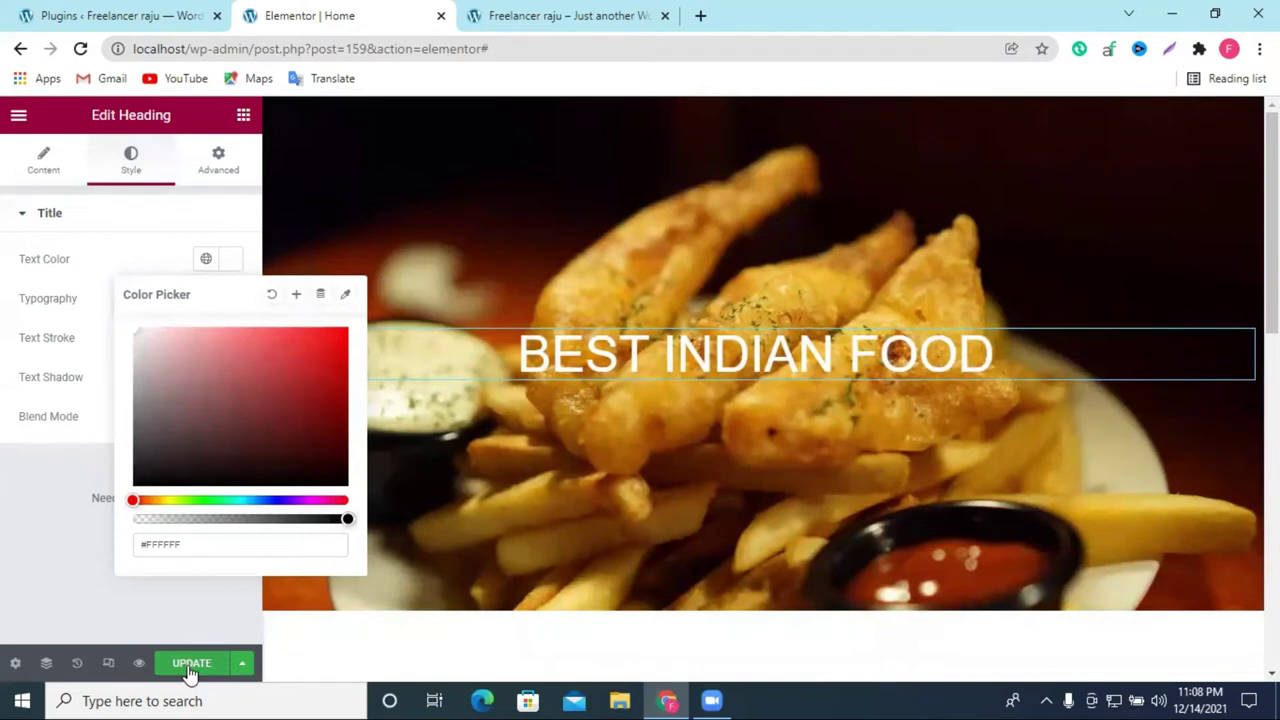
left_click(174, 212)
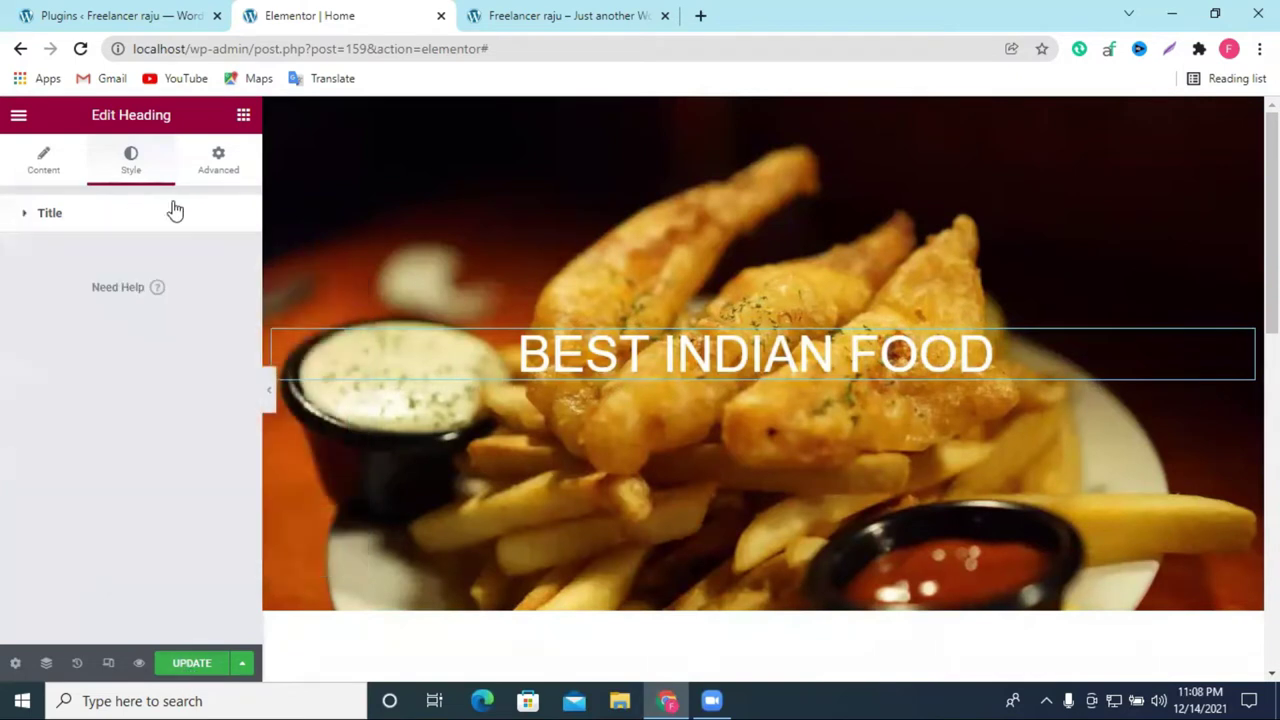
left_click(187, 670)
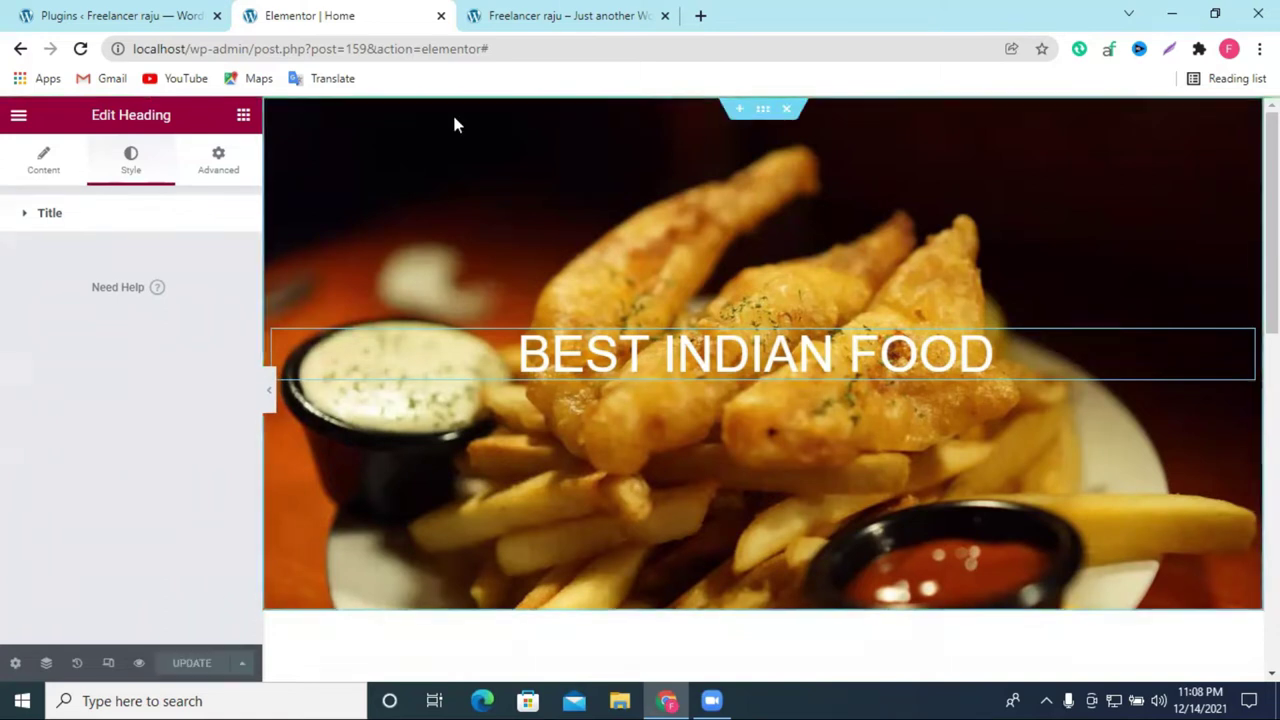
left_click(575, 12)
Step: Refresh the live homepage, scroll to confirm the white BEST INDIAN FOOD heading, then return to Elementor
left_click(80, 48)
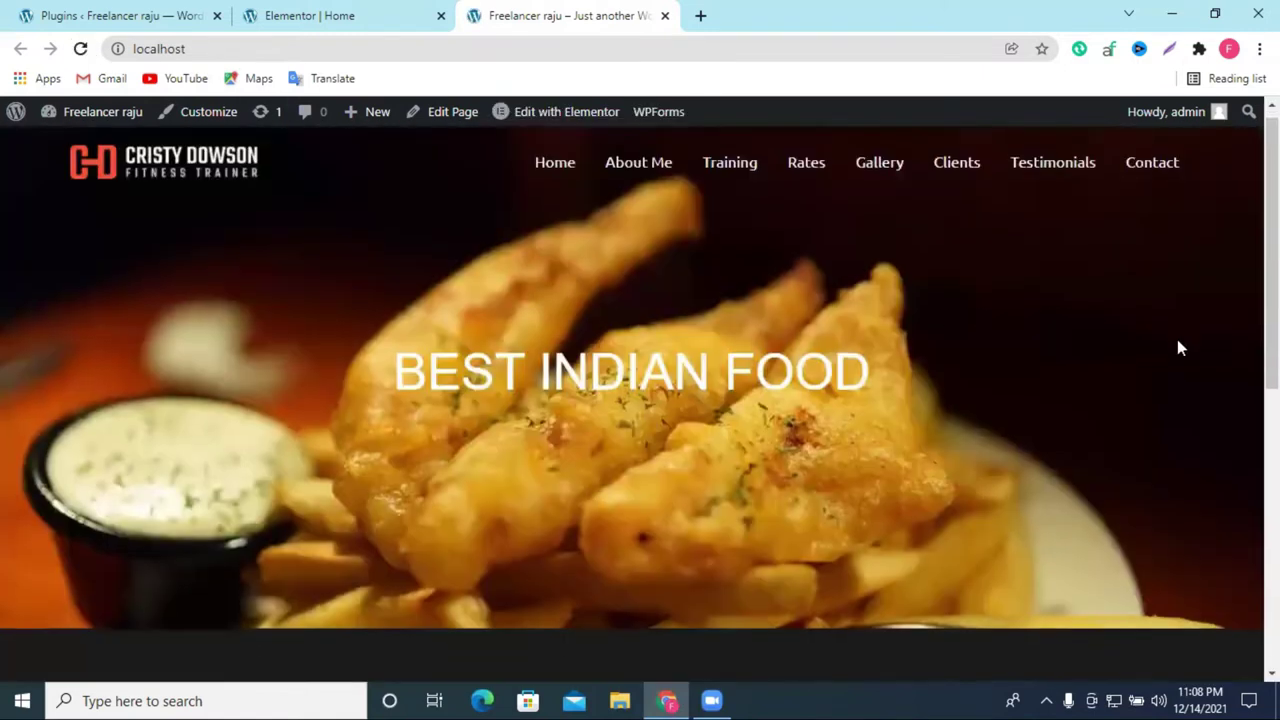
scroll(1177, 346, "down", 3)
scroll(1177, 346, "up", 3)
scroll(1176, 350, "down", 2)
scroll(1175, 343, "up", 2)
left_click(363, 14)
left_click(594, 15)
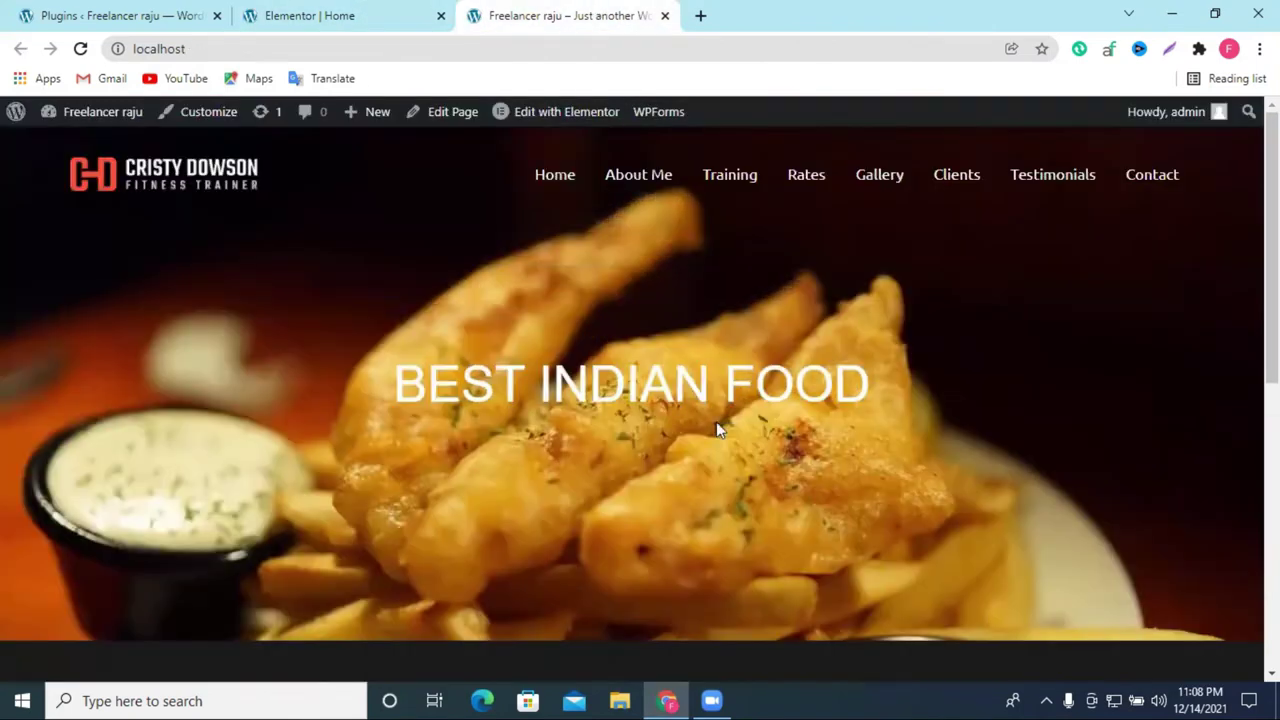
scroll(814, 488, "down", 2)
scroll(699, 479, "up", 2)
left_click(306, 14)
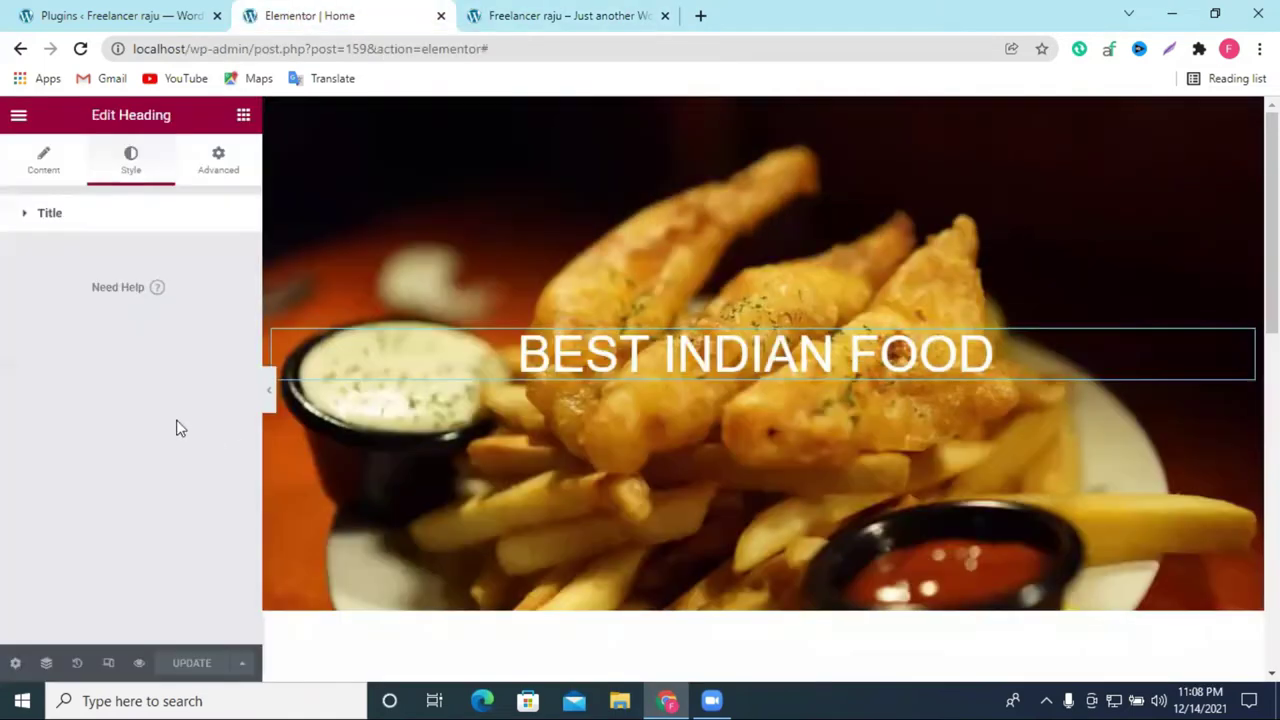
Step: Raise the hero section's minimum height to 707 px, update the page, and go to the live tab
mouse_move(520, 197)
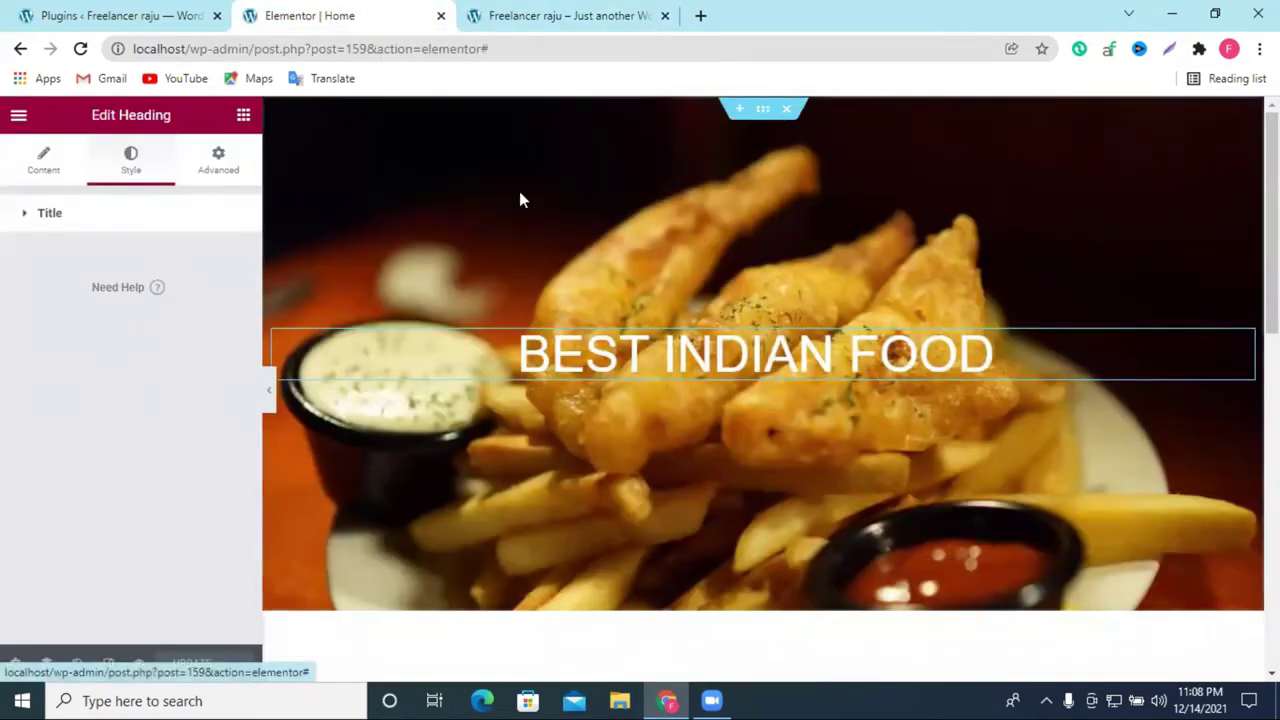
left_click(763, 110)
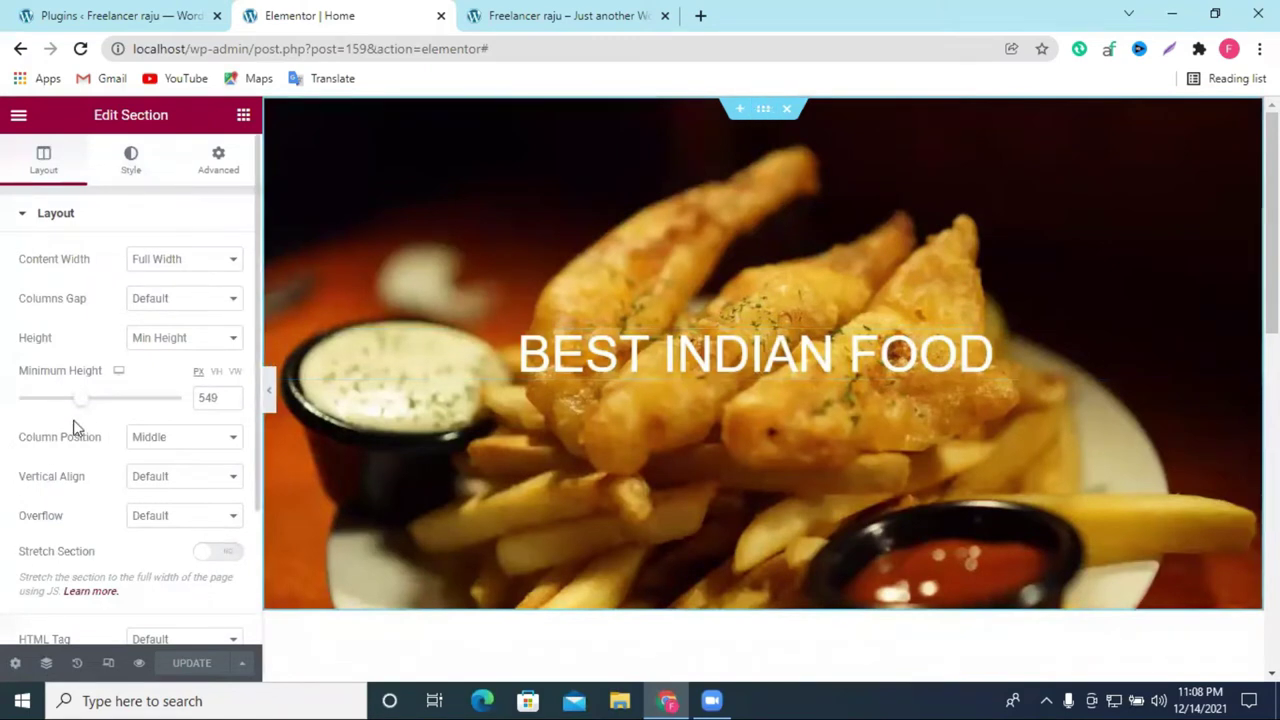
left_click_drag(85, 408, 102, 407)
scroll(783, 398, "down", 2)
left_click(190, 663)
scroll(870, 435, "up", 2)
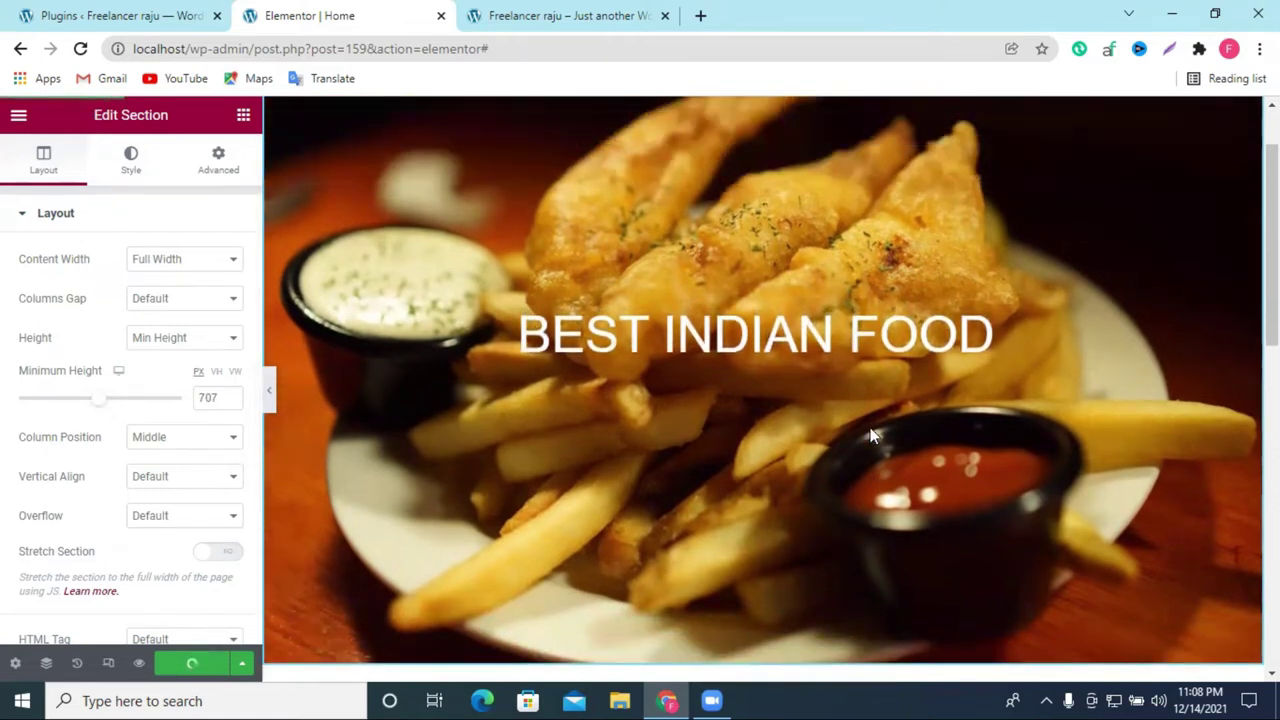
left_click(534, 12)
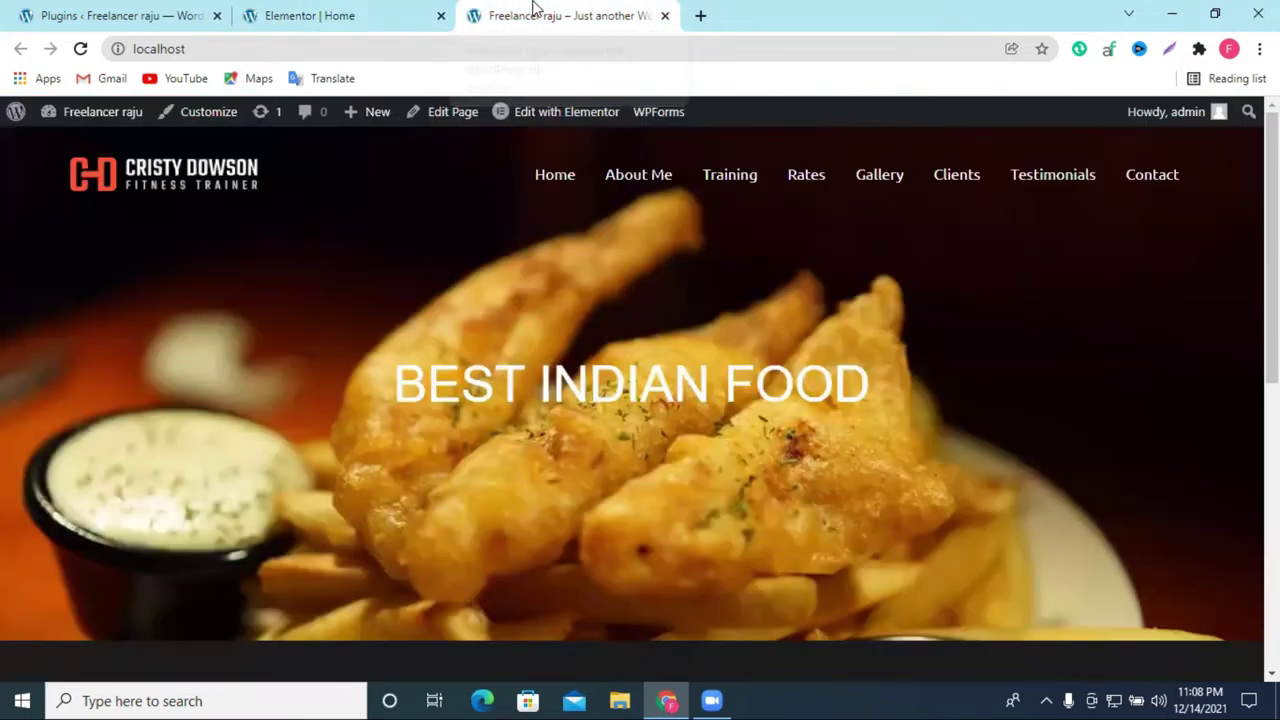
Step: Reload the live homepage and scroll through the taller food hero with its white heading
left_click(83, 49)
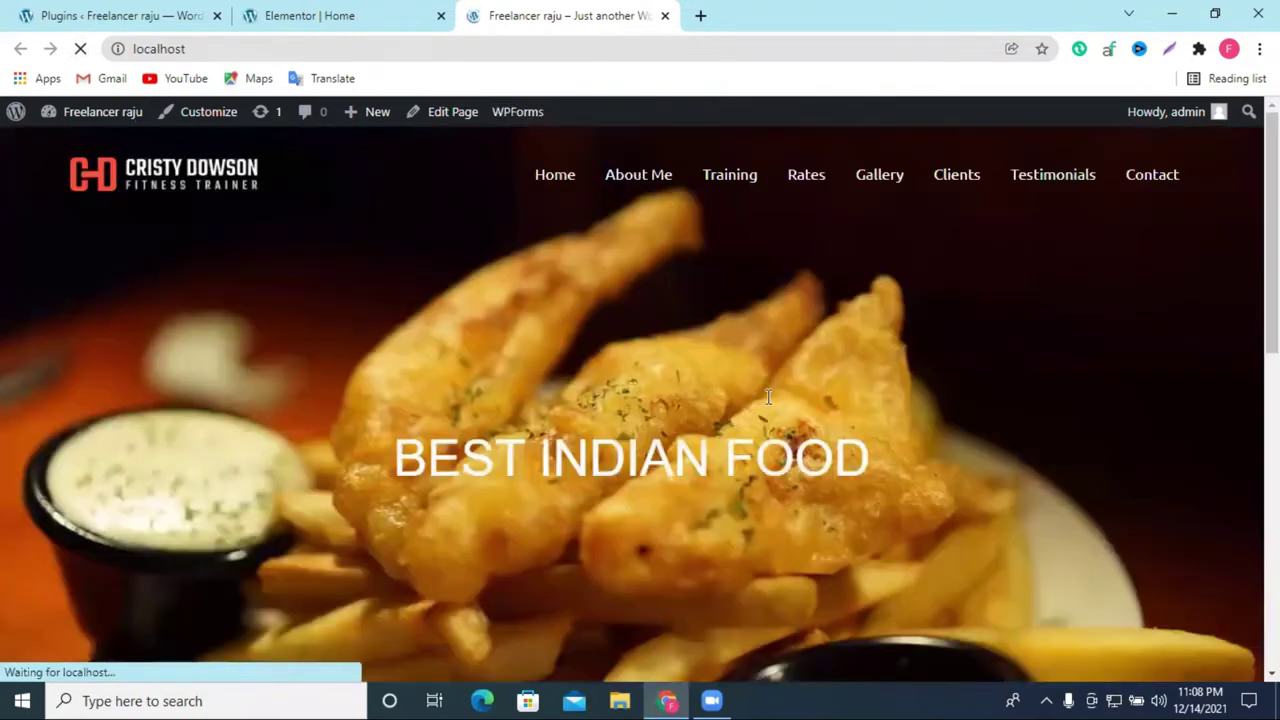
scroll(903, 388, "down", 2)
scroll(903, 382, "up", 3)
scroll(903, 384, "down", 4)
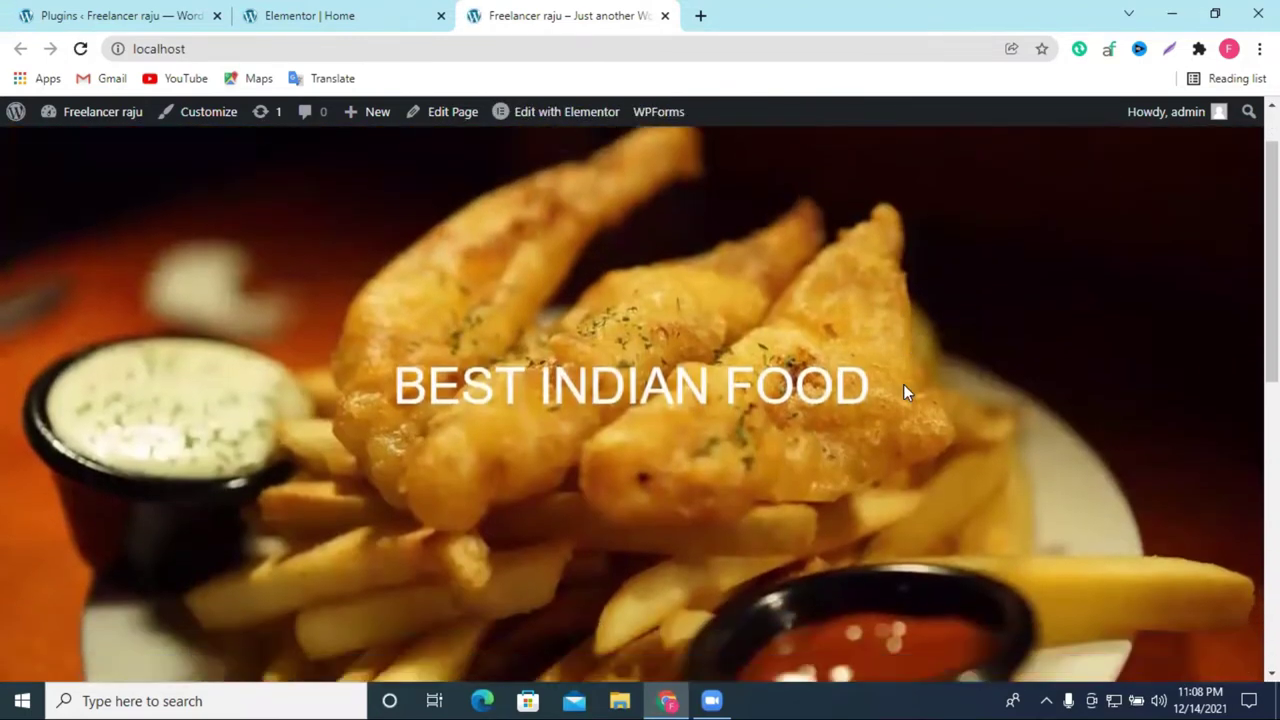
scroll(903, 384, "up", 1)
scroll(903, 386, "up", 5)
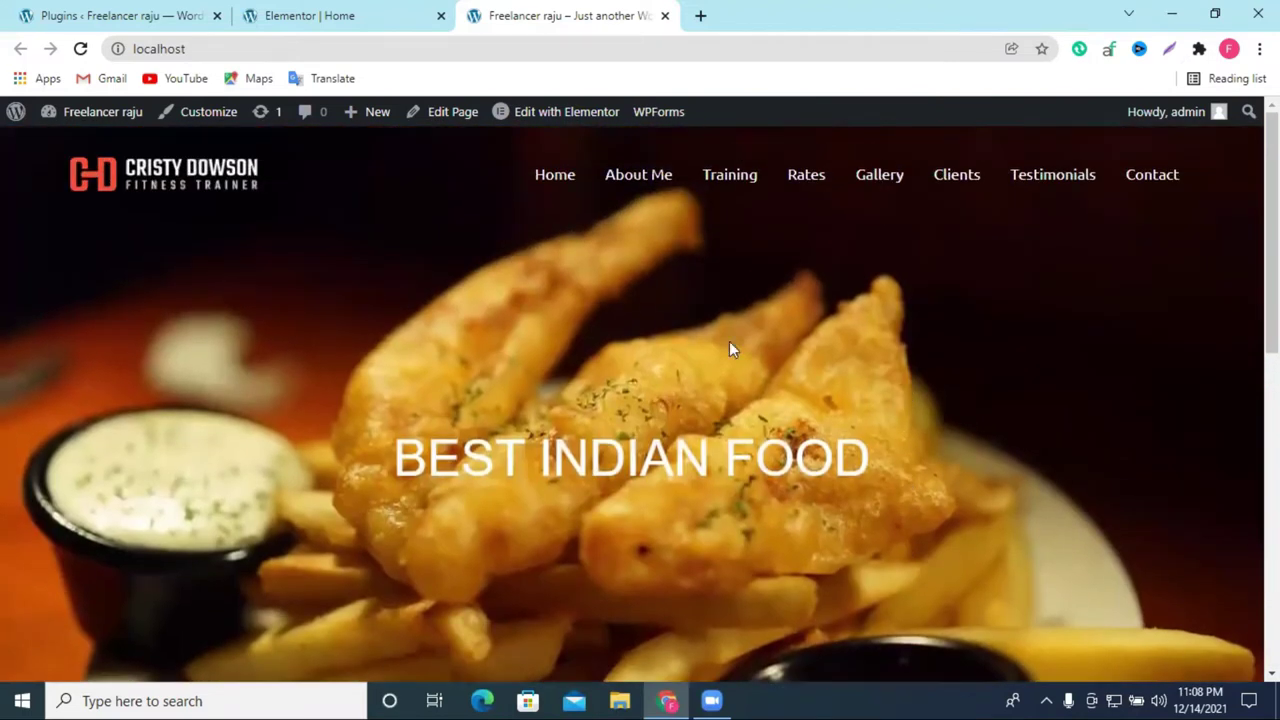
Step: Set the hero section's Background Overlay to Classic and clear its Opacity value
left_click(362, 14)
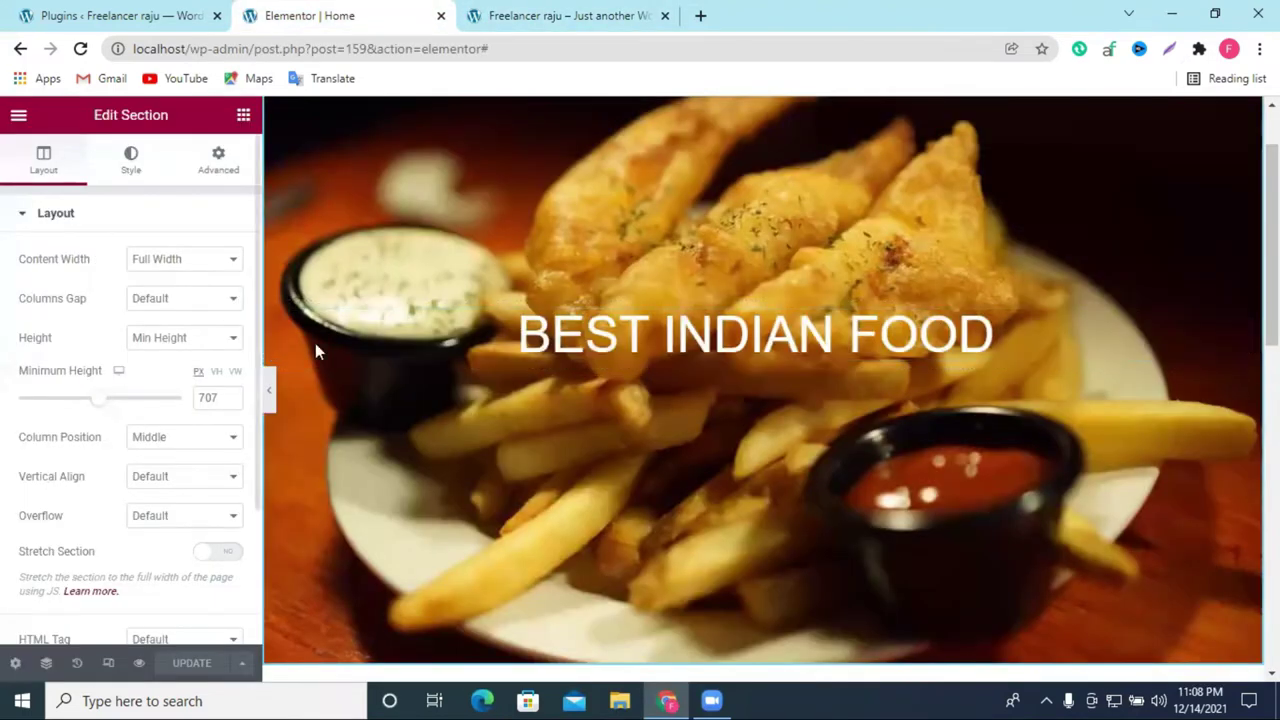
scroll(795, 130, "up", 1)
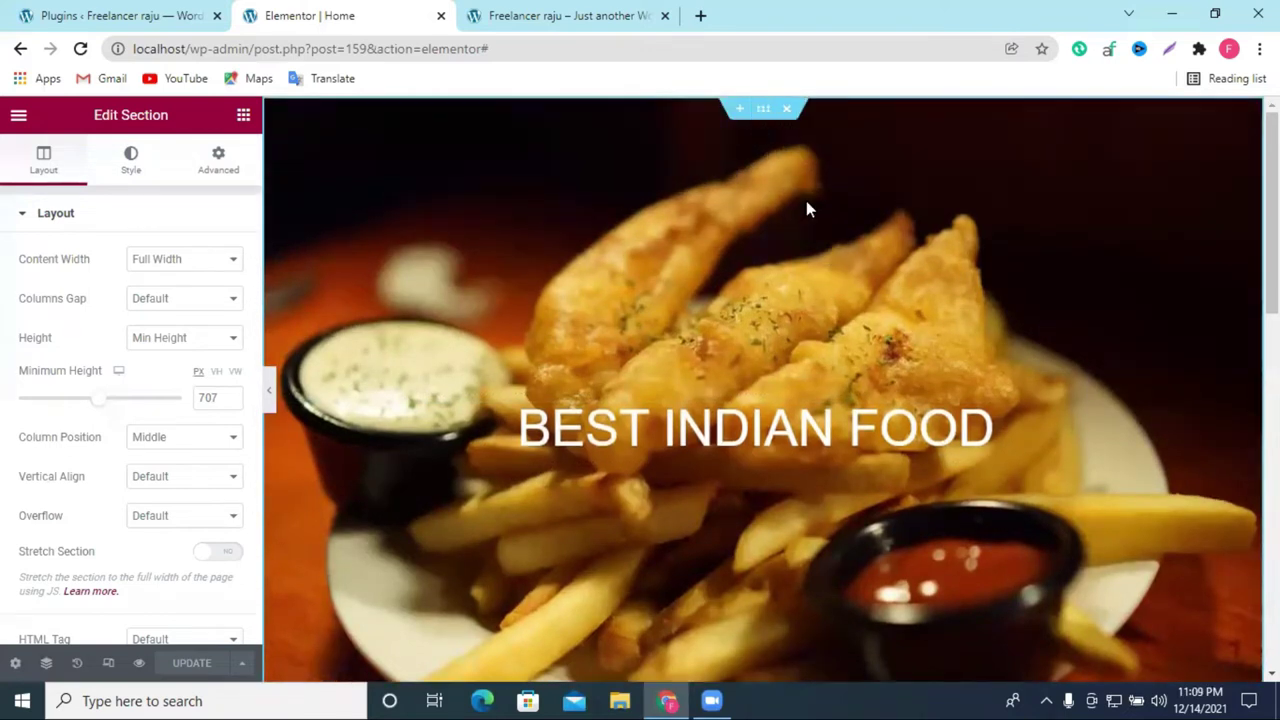
left_click(130, 163)
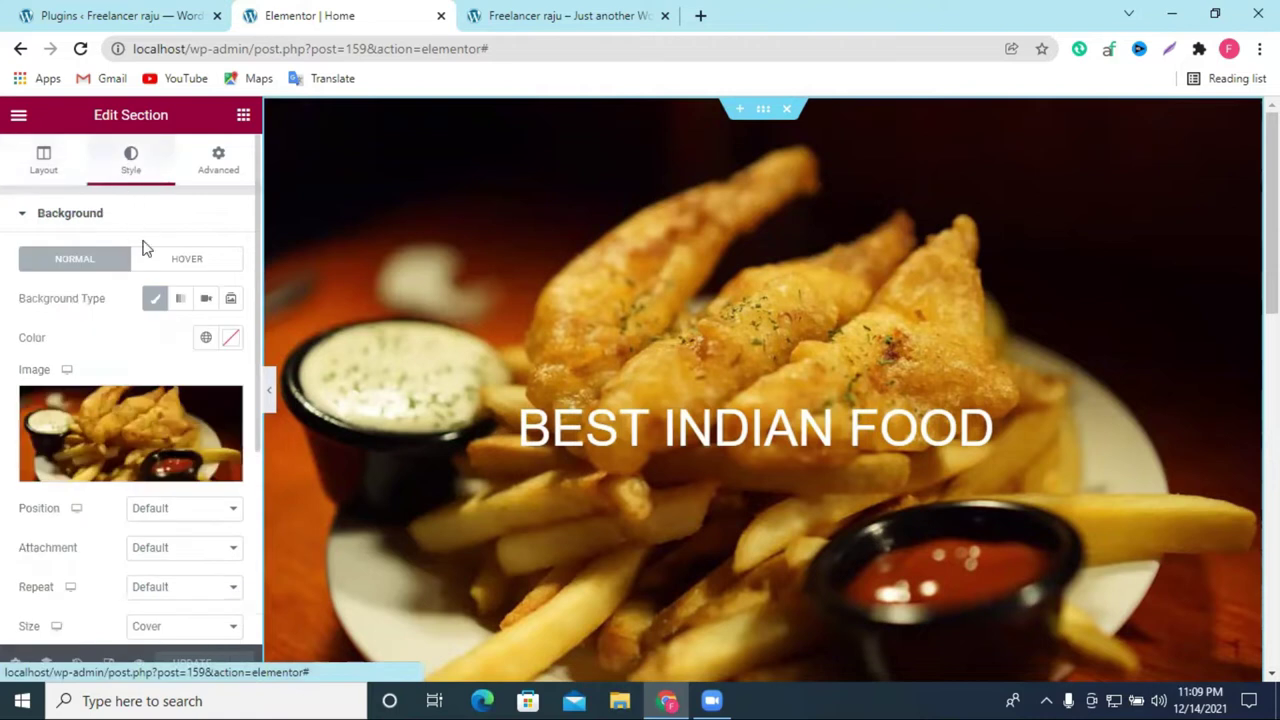
scroll(183, 372, "down", 3)
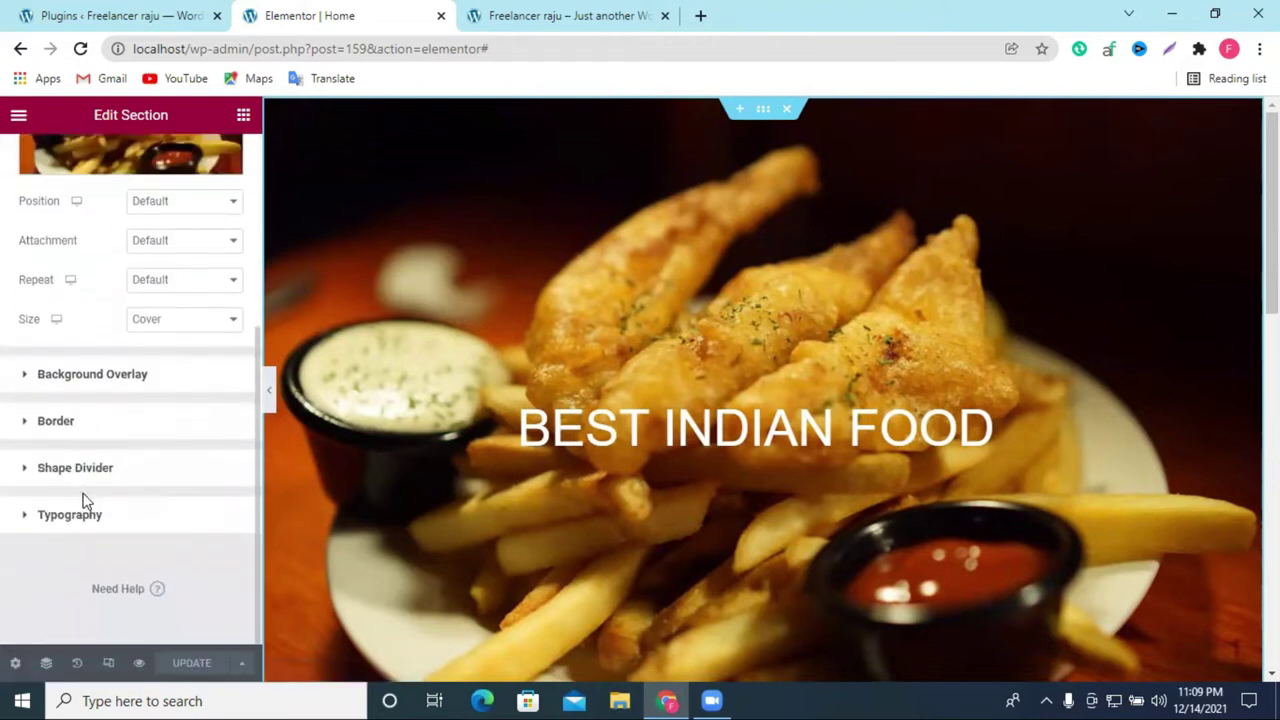
left_click(83, 376)
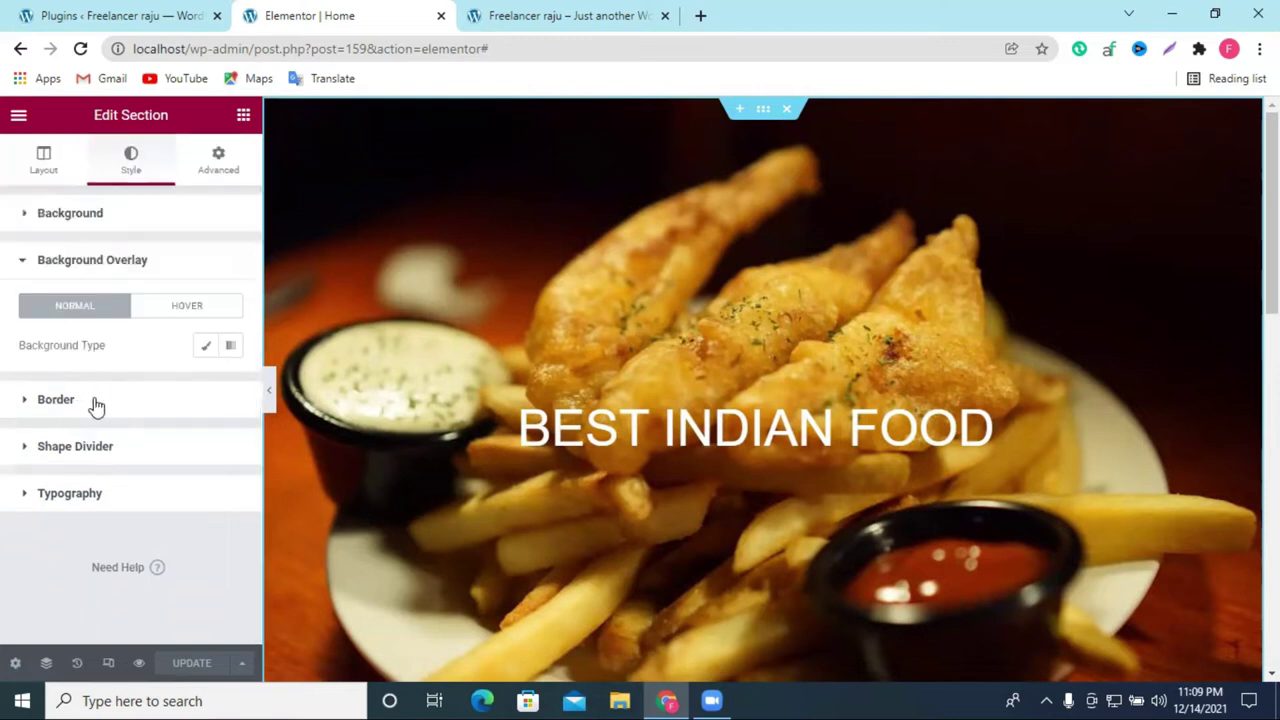
left_click(203, 348)
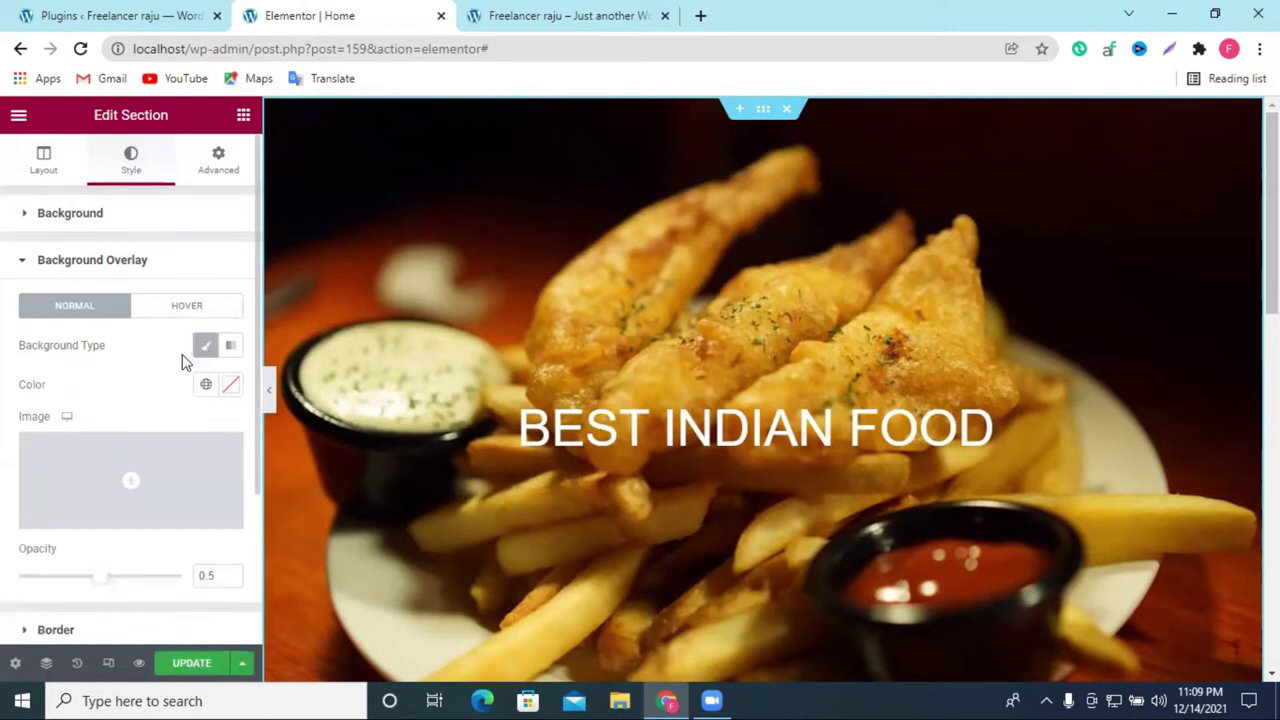
left_click_drag(100, 578, 129, 577)
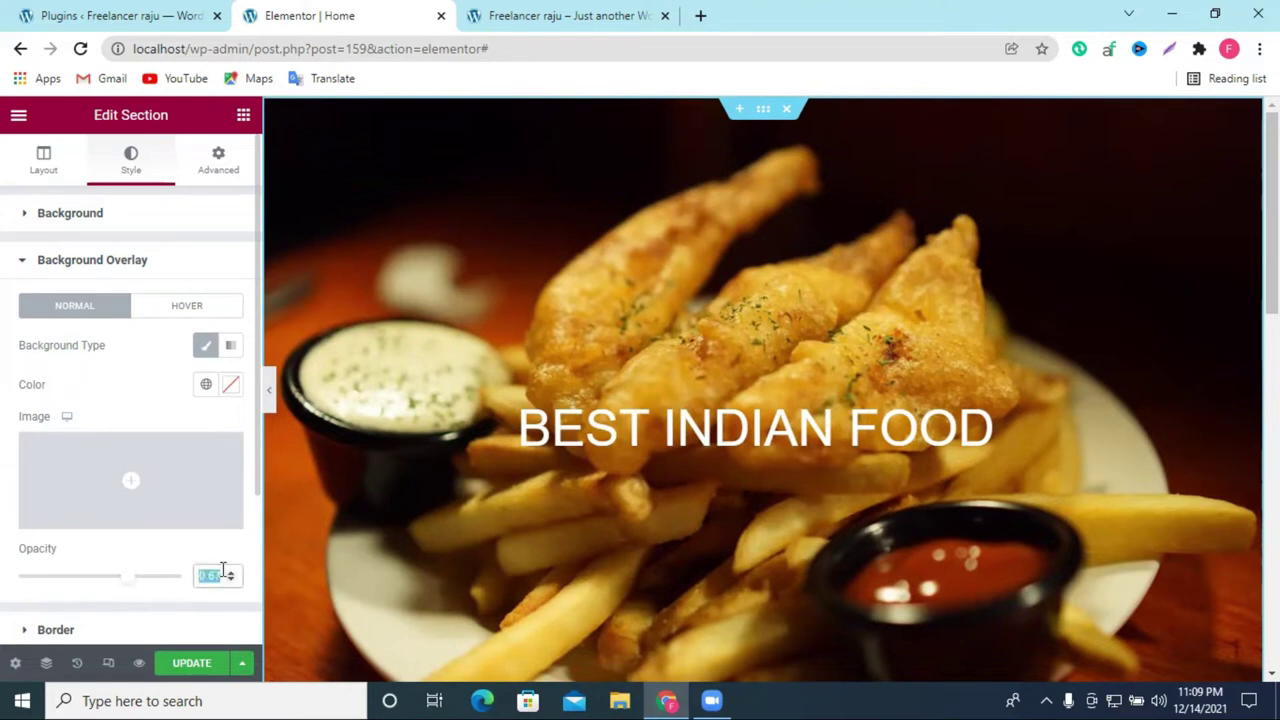
key("BackSpace")
Step: Review the section's Background, Typography, Shape Divider, Border and Overlay style panels
left_click(70, 216)
scroll(146, 374, "down", 2)
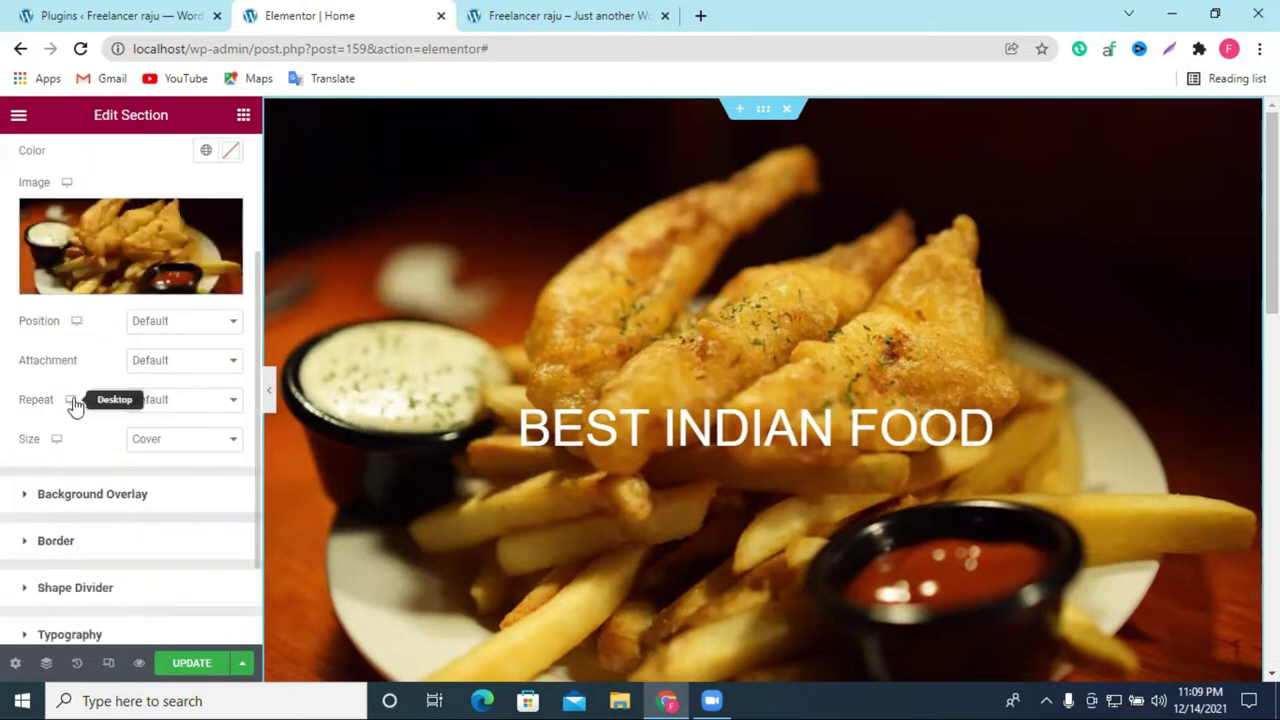
scroll(131, 339, "up", 2)
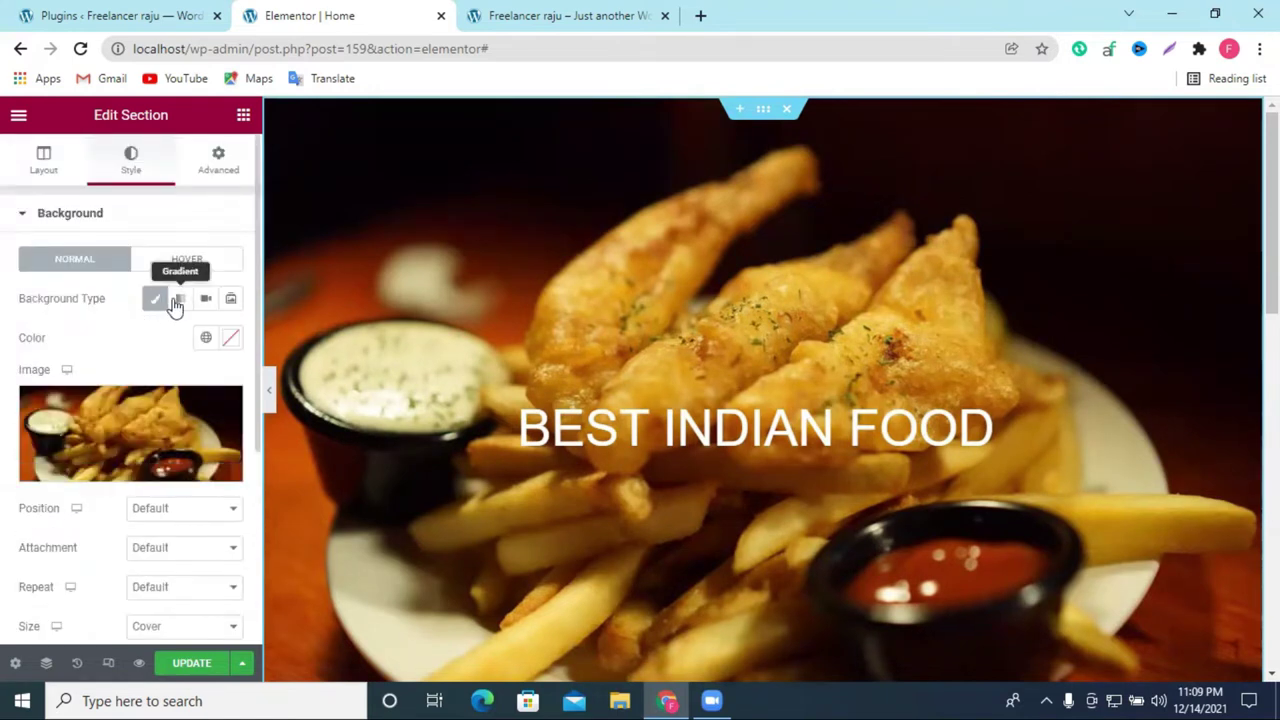
mouse_move(157, 425)
scroll(157, 425, "down", 3)
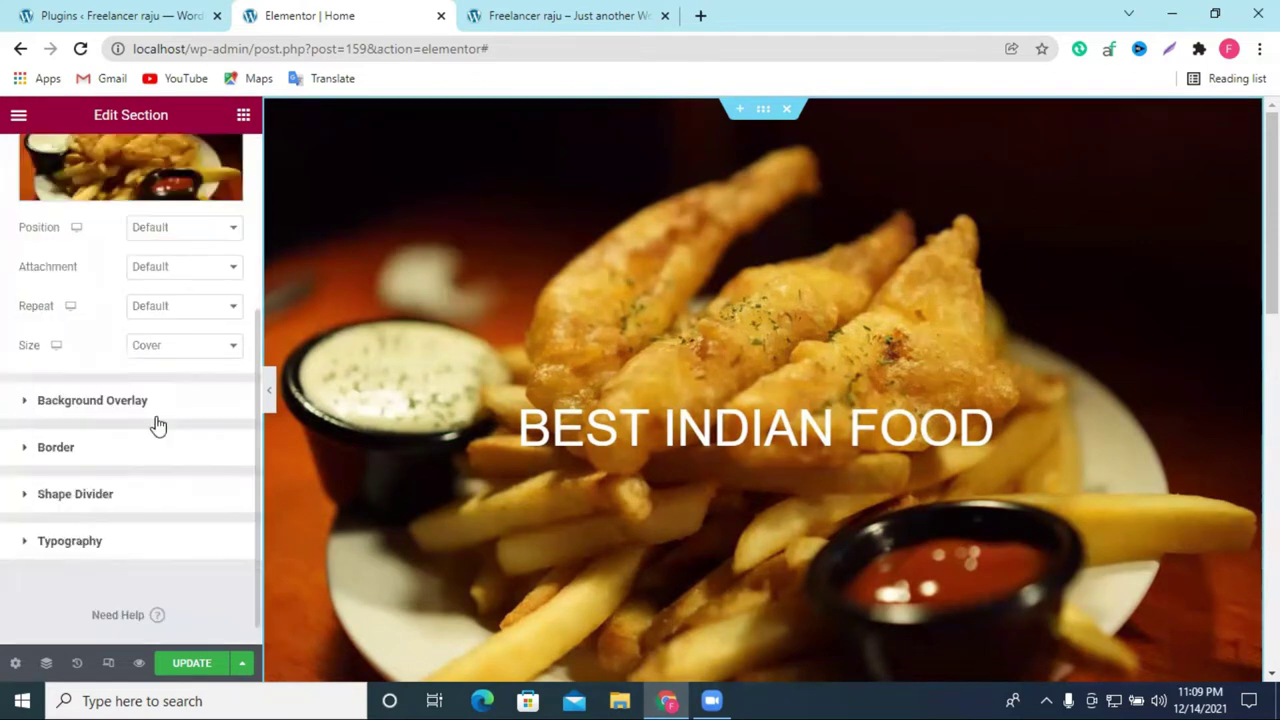
left_click(88, 541)
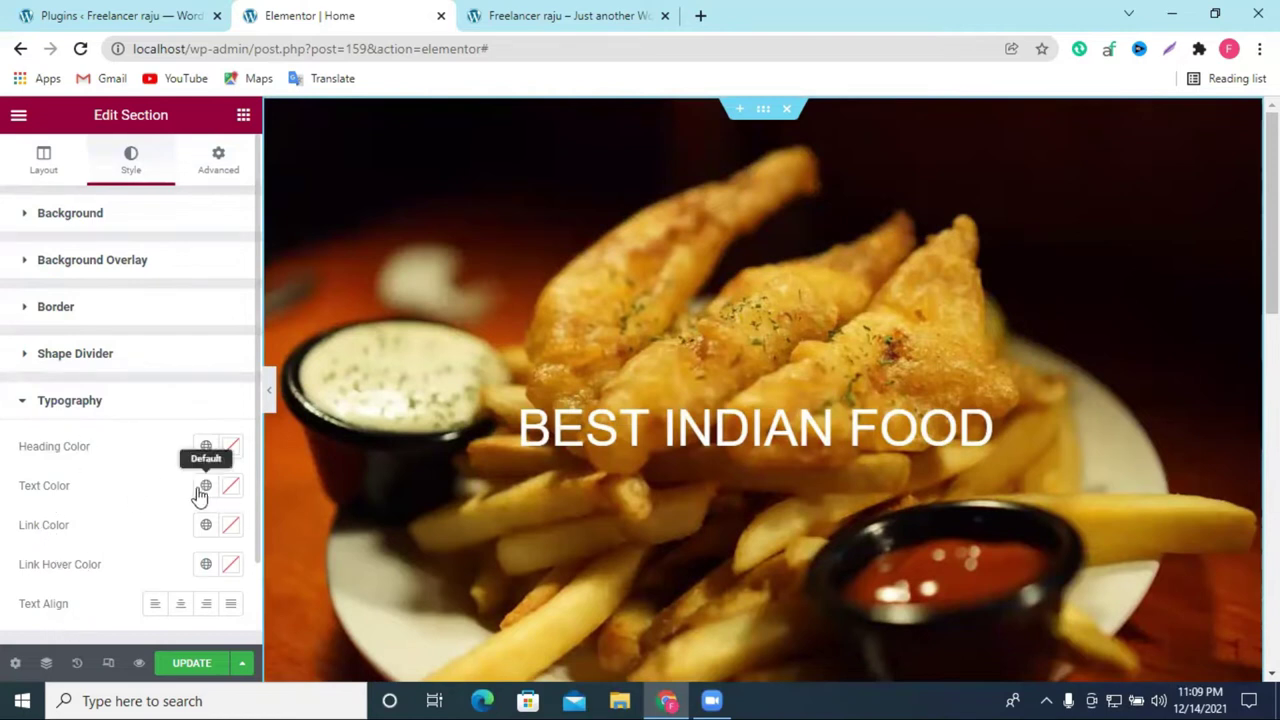
left_click(70, 362)
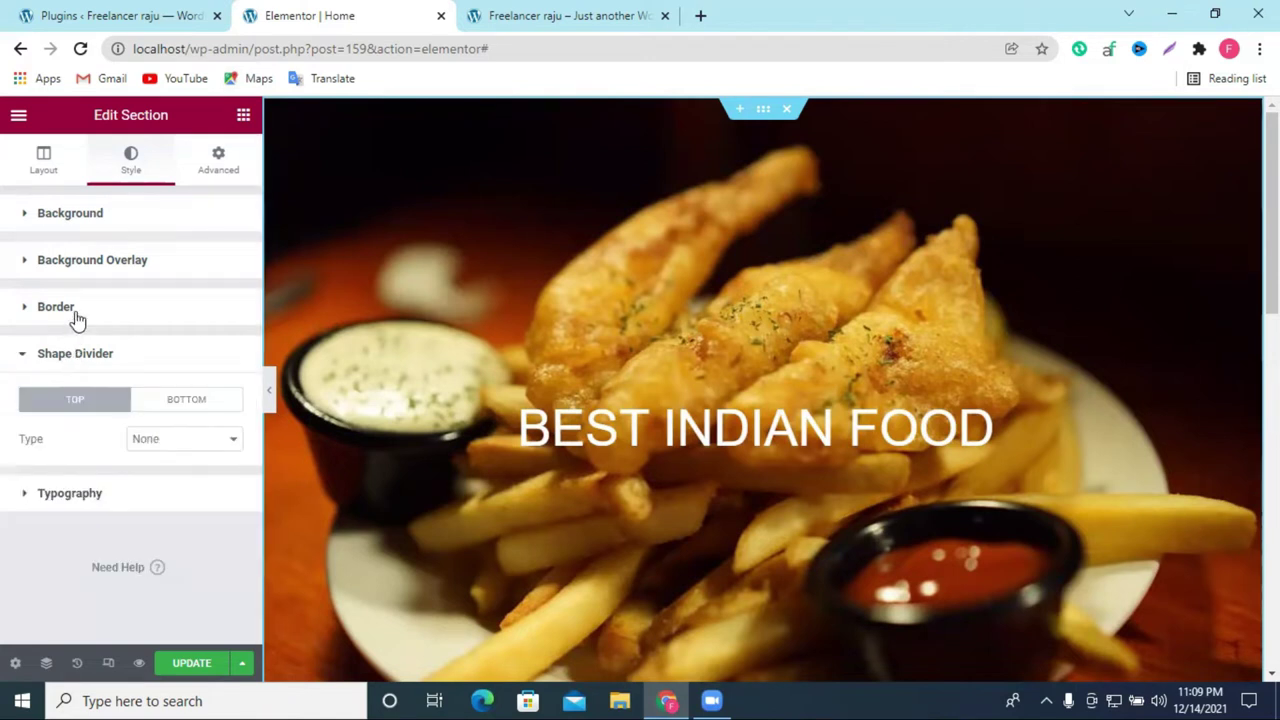
left_click(78, 318)
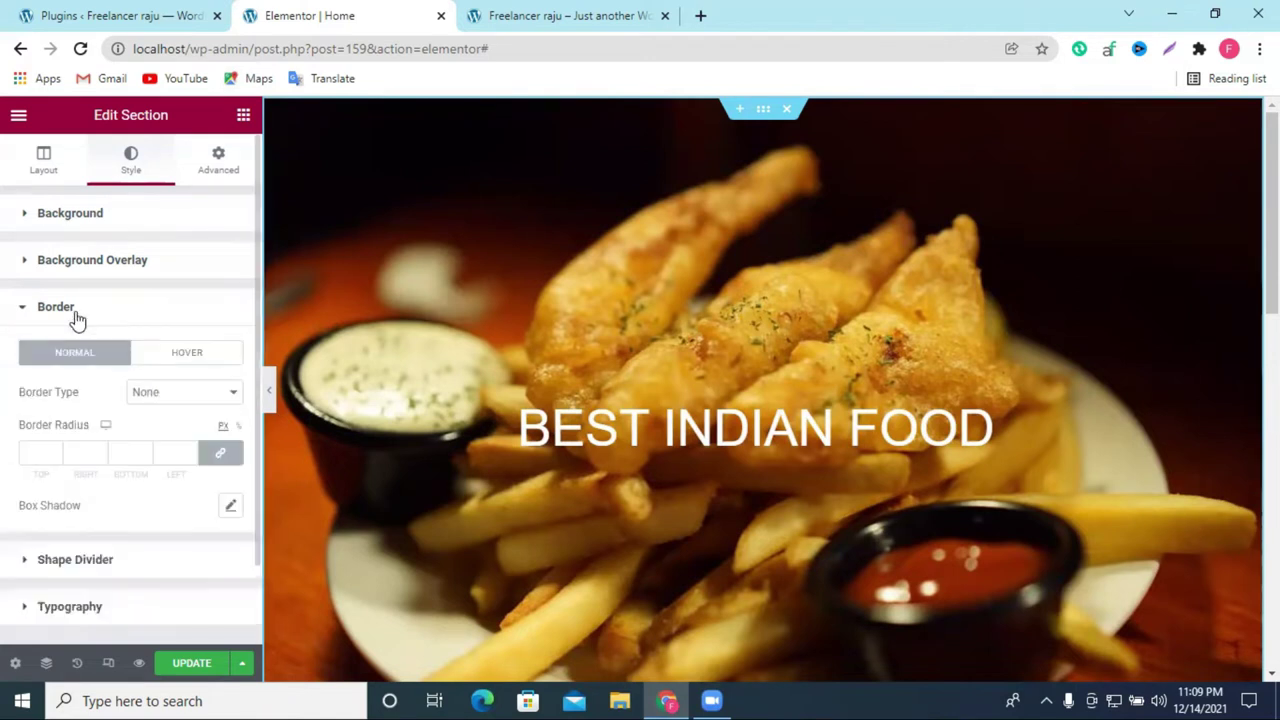
left_click(88, 262)
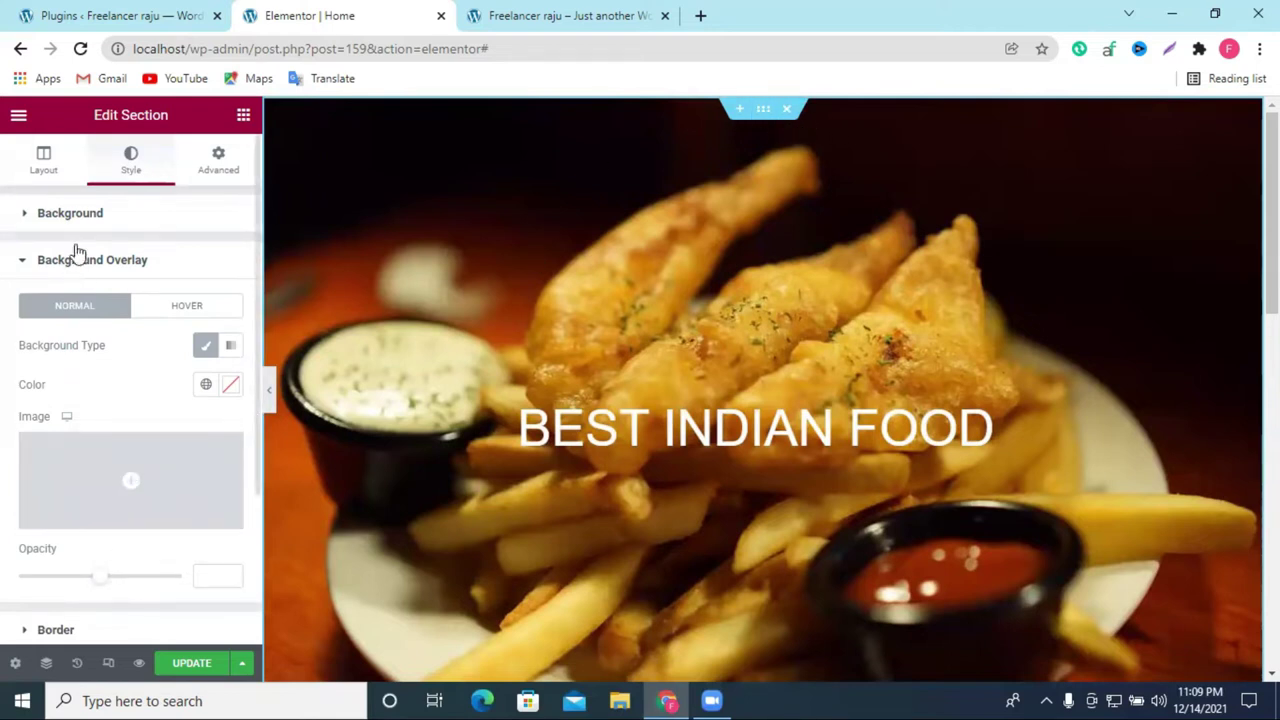
left_click(89, 215)
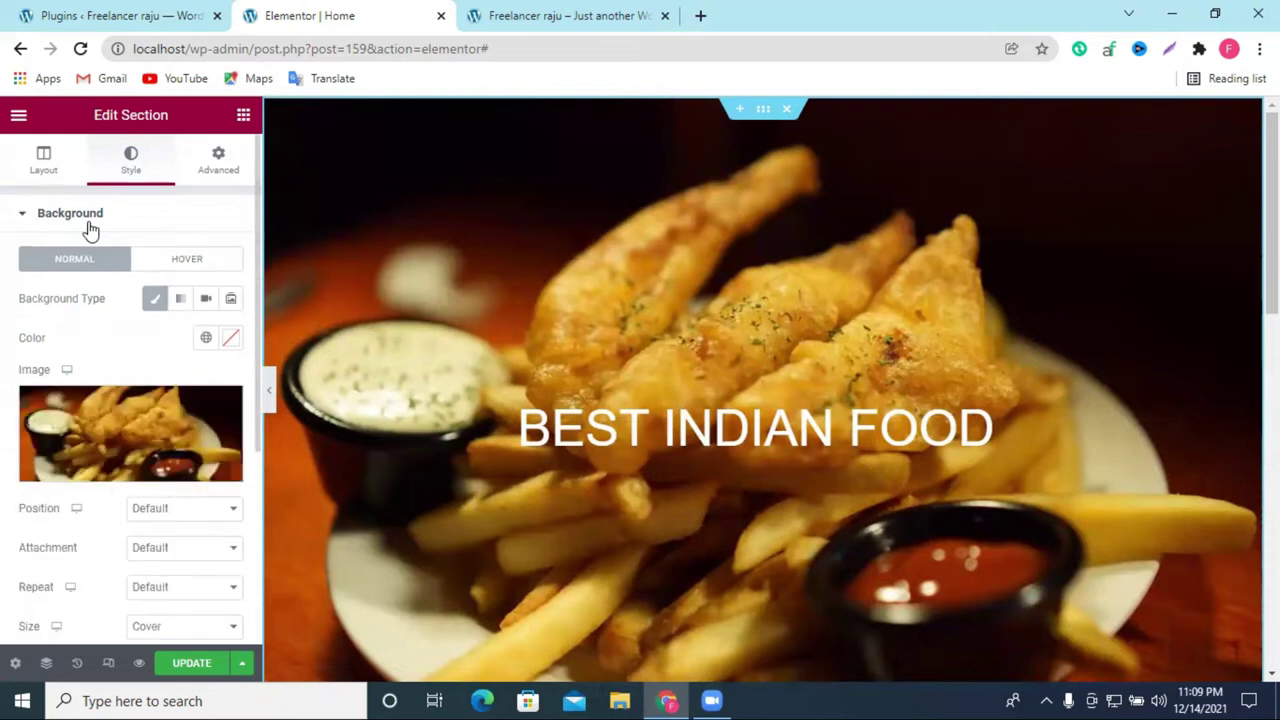
Step: Give the section background the muted red colour #A45D5D, keeping the classic food image
left_click(229, 341)
mouse_move(231, 562)
left_mouse_down()
mouse_move(234, 451)
mouse_move(189, 439)
mouse_move(323, 443)
mouse_move(224, 463)
left_mouse_up()
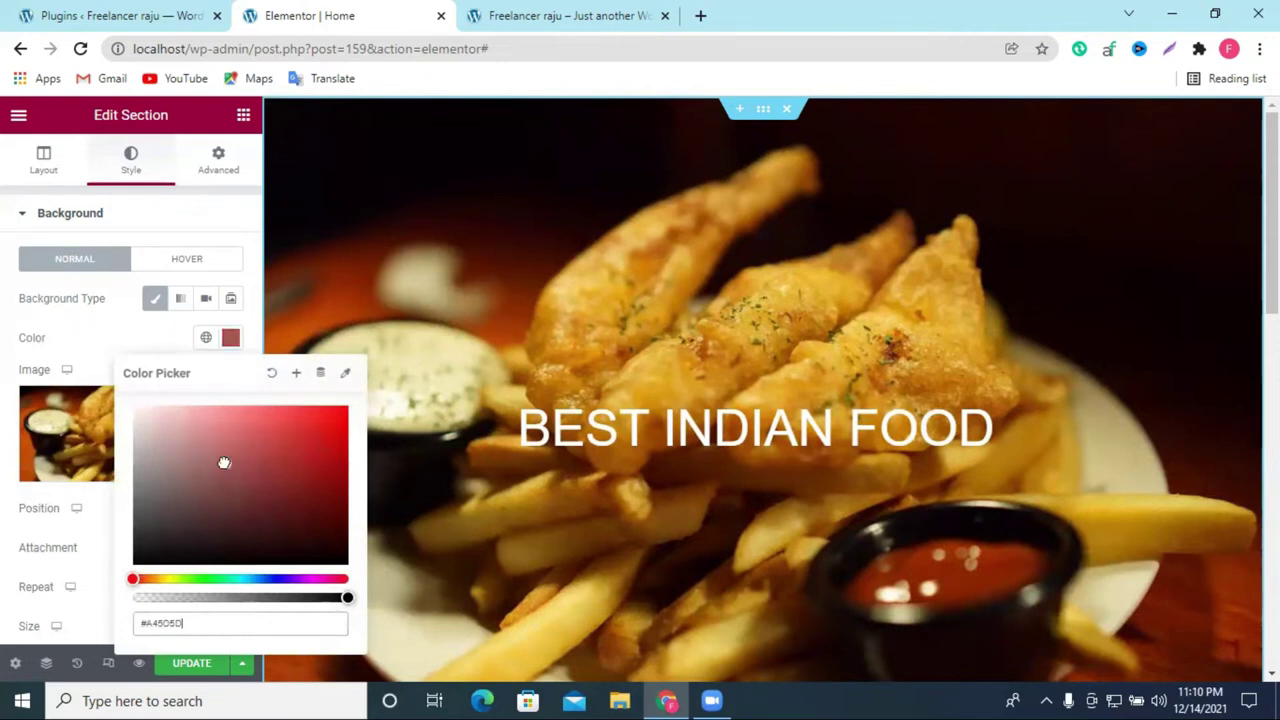
left_click(106, 337)
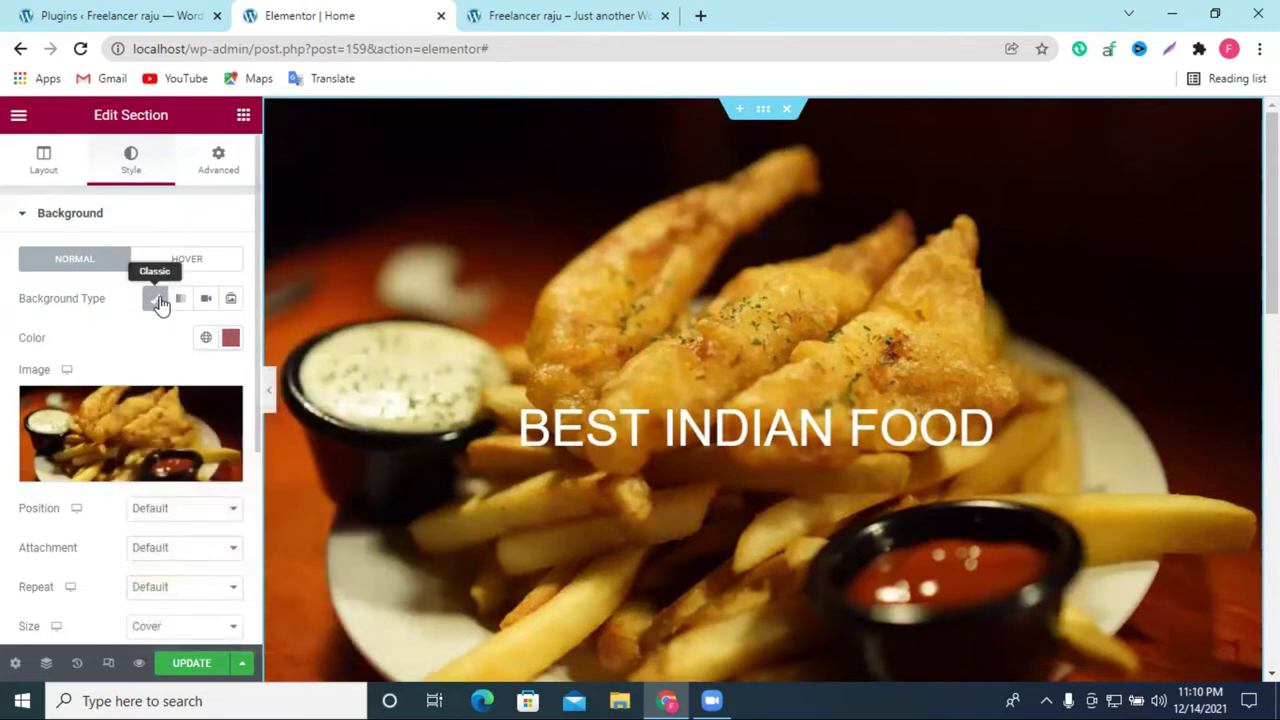
left_click(160, 303)
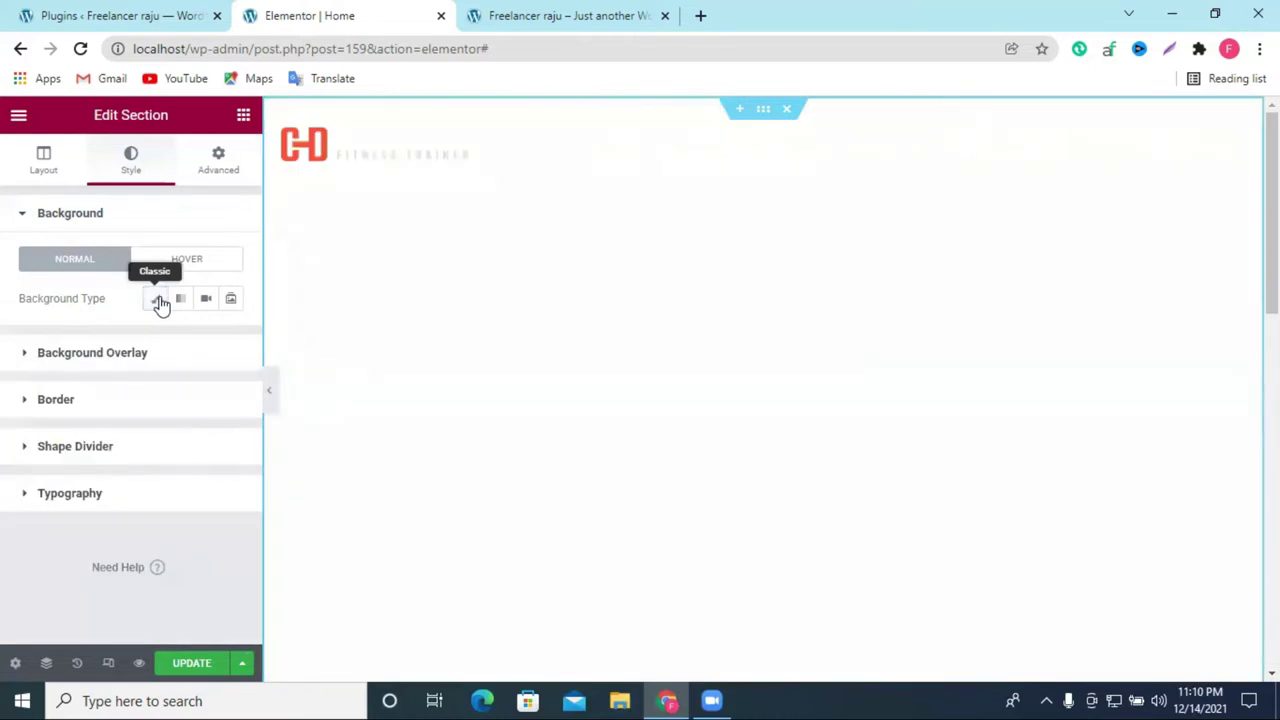
left_click(160, 303)
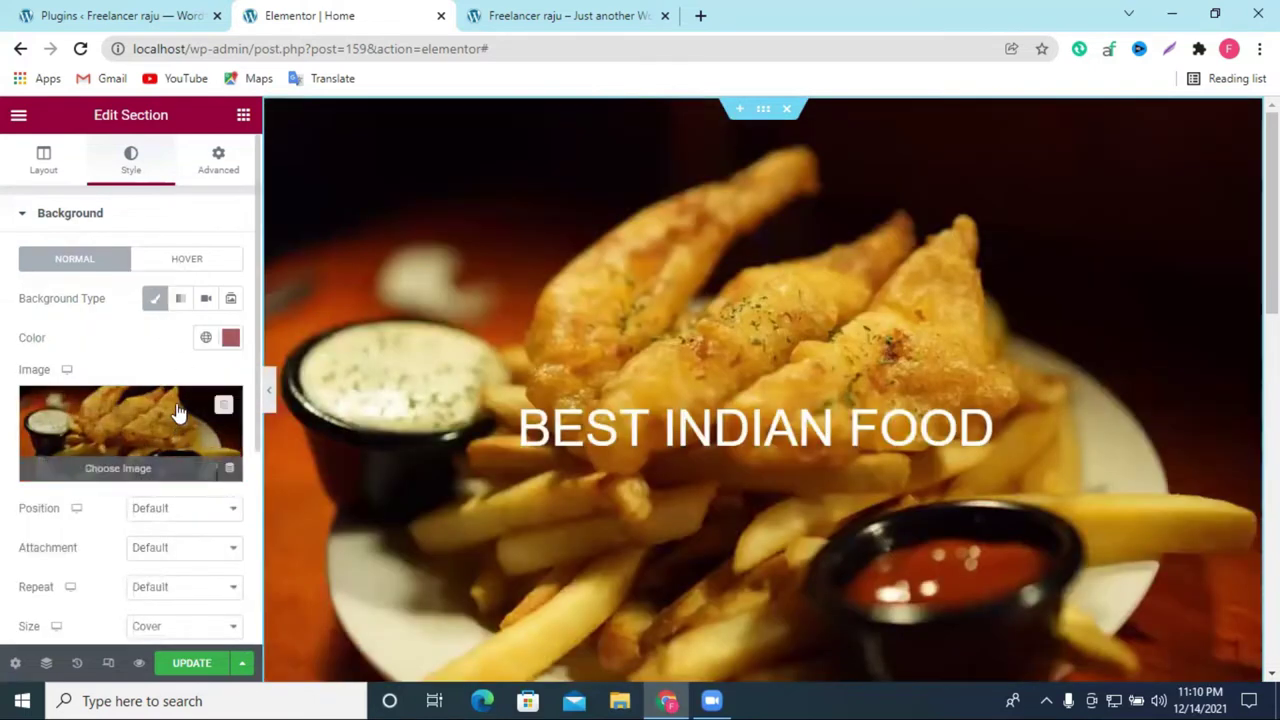
left_click(206, 339)
left_click(206, 339)
left_click(230, 338)
left_click(228, 340)
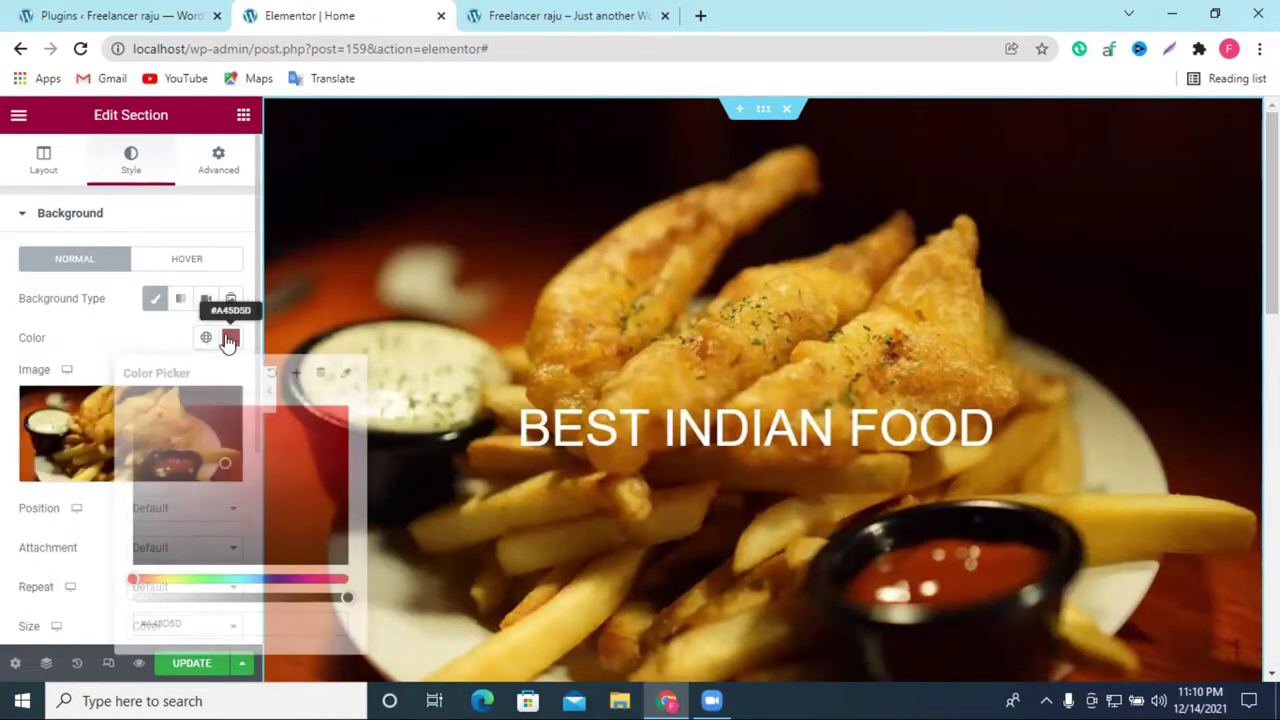
Step: Set the hover state to a Classic background with transition duration 0
left_click(184, 266)
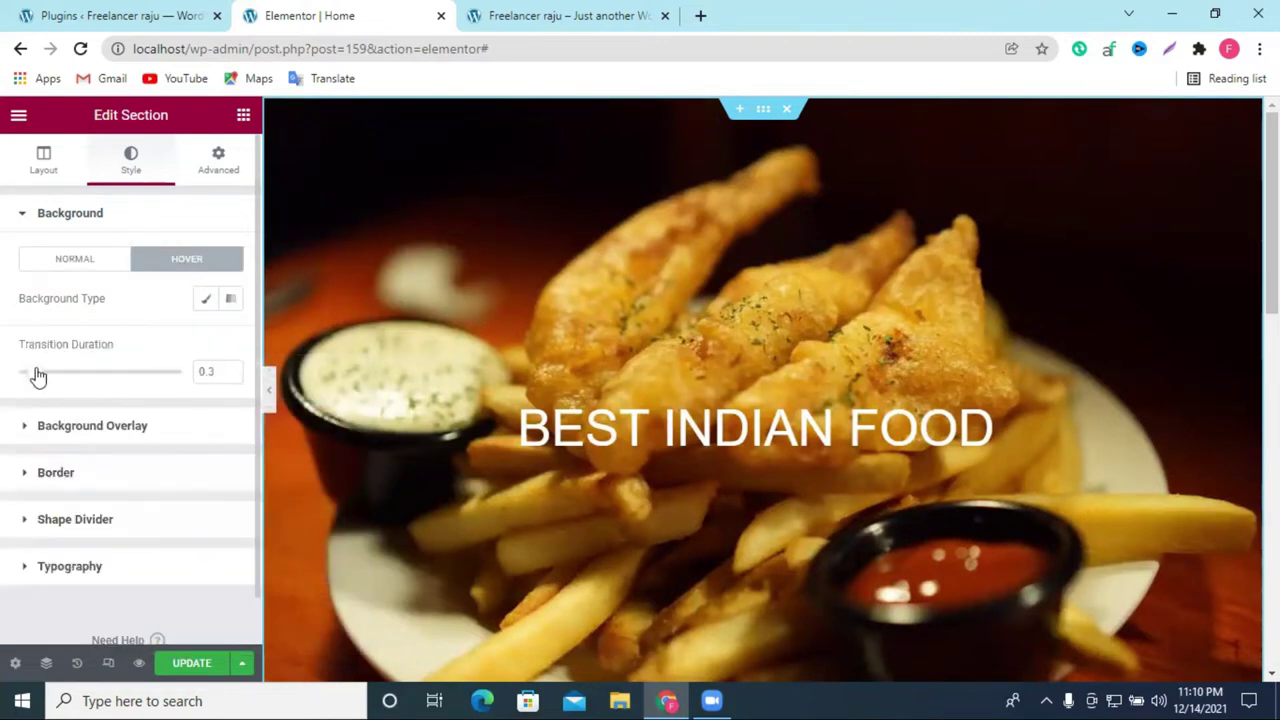
mouse_move(37, 375)
left_mouse_down()
mouse_move(114, 377)
mouse_move(40, 376)
left_mouse_up()
left_click(207, 311)
left_click_drag(40, 546, 6, 551)
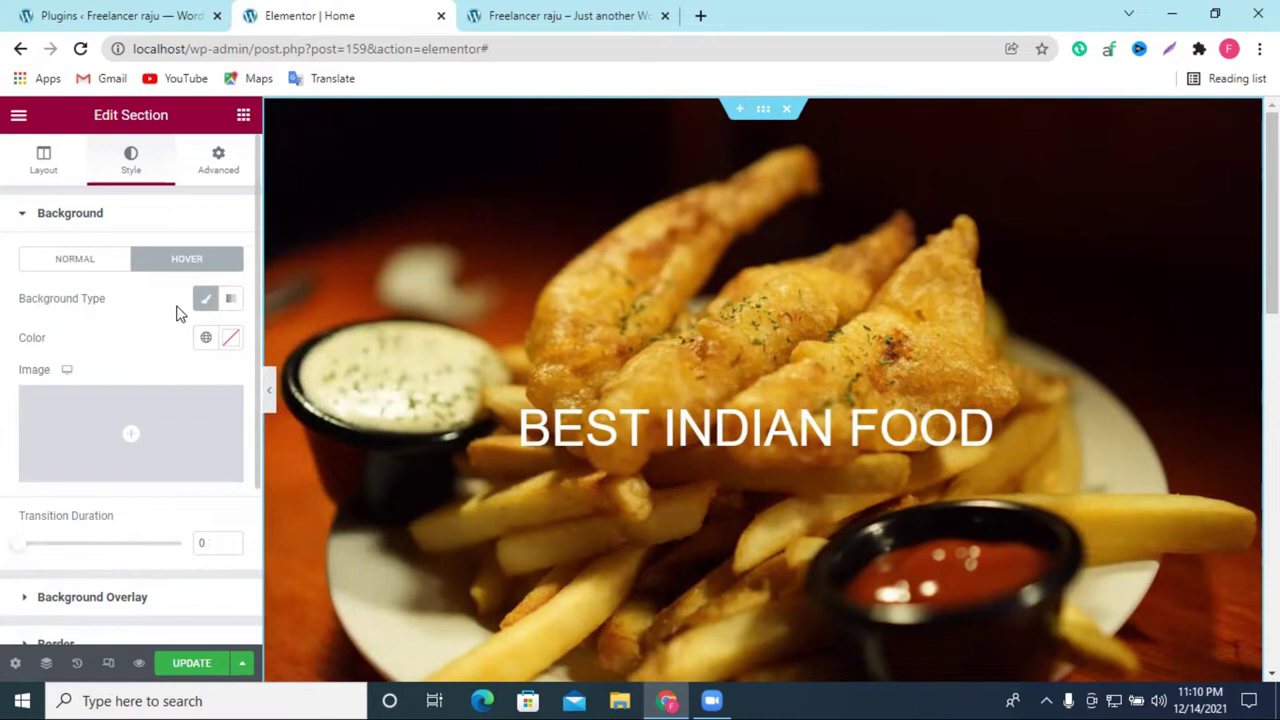
scroll(694, 334, "down", 6)
scroll(717, 263, "up", 7)
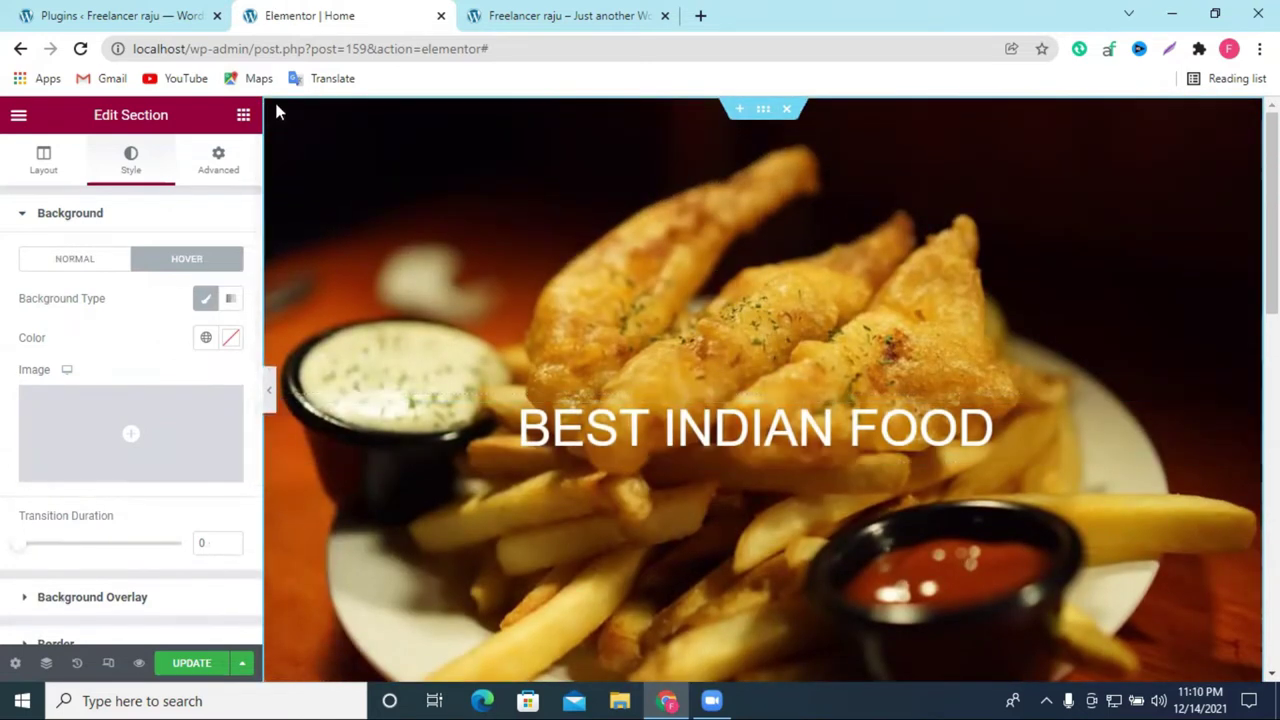
left_click(243, 117)
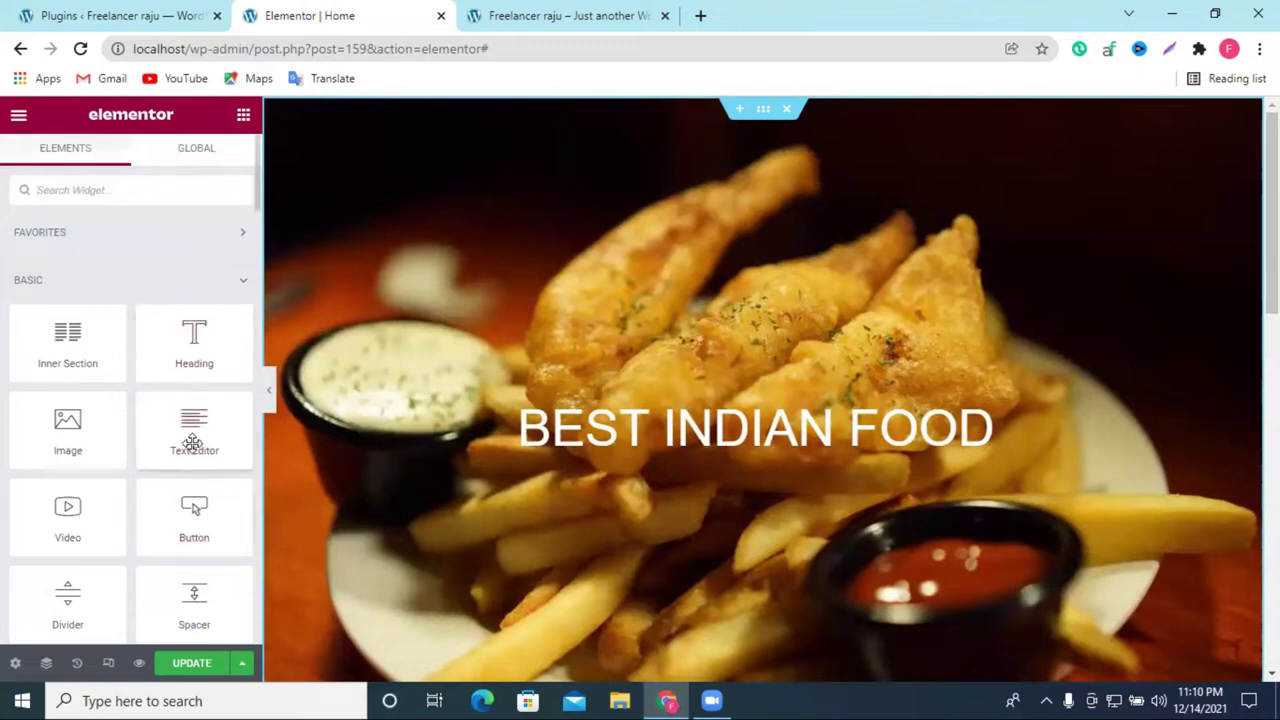
Step: Place a Text Editor widget with Lorem ipsum placeholder text below the BEST INDIAN FOOD heading
left_click_drag(192, 437, 752, 444)
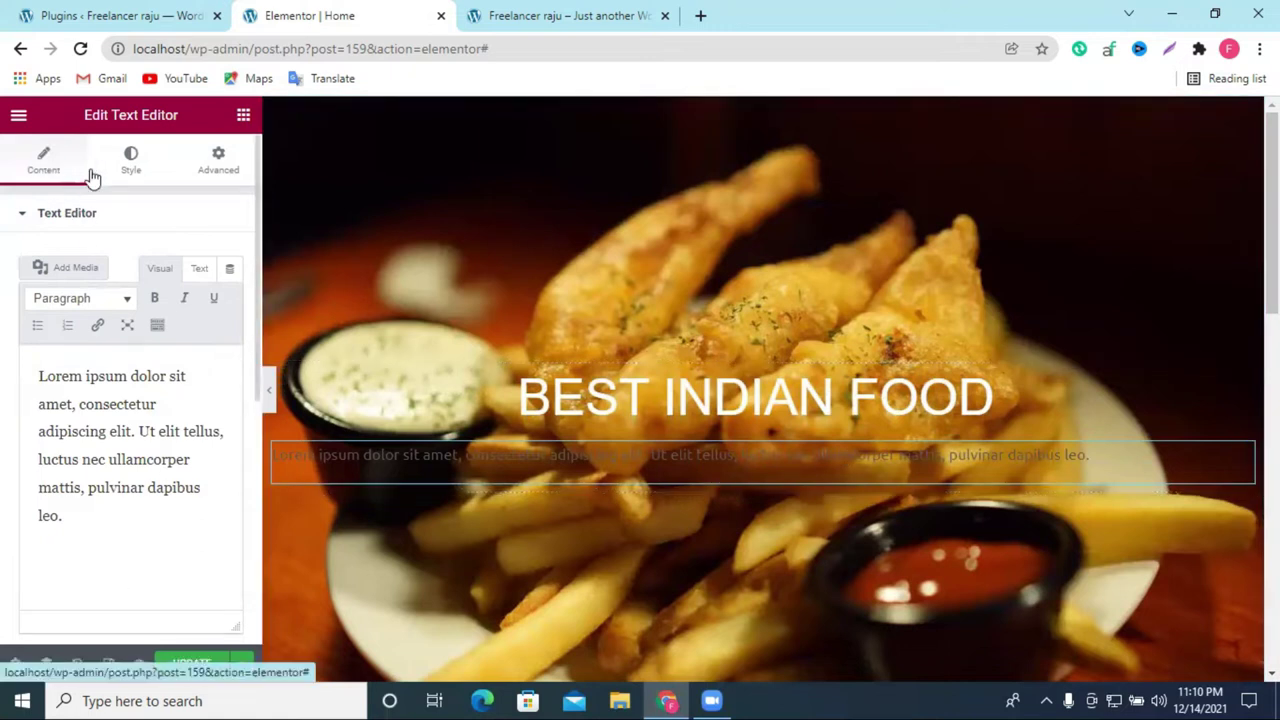
Step: Centre-align the placeholder paragraph in its Style settings
left_click(22, 213)
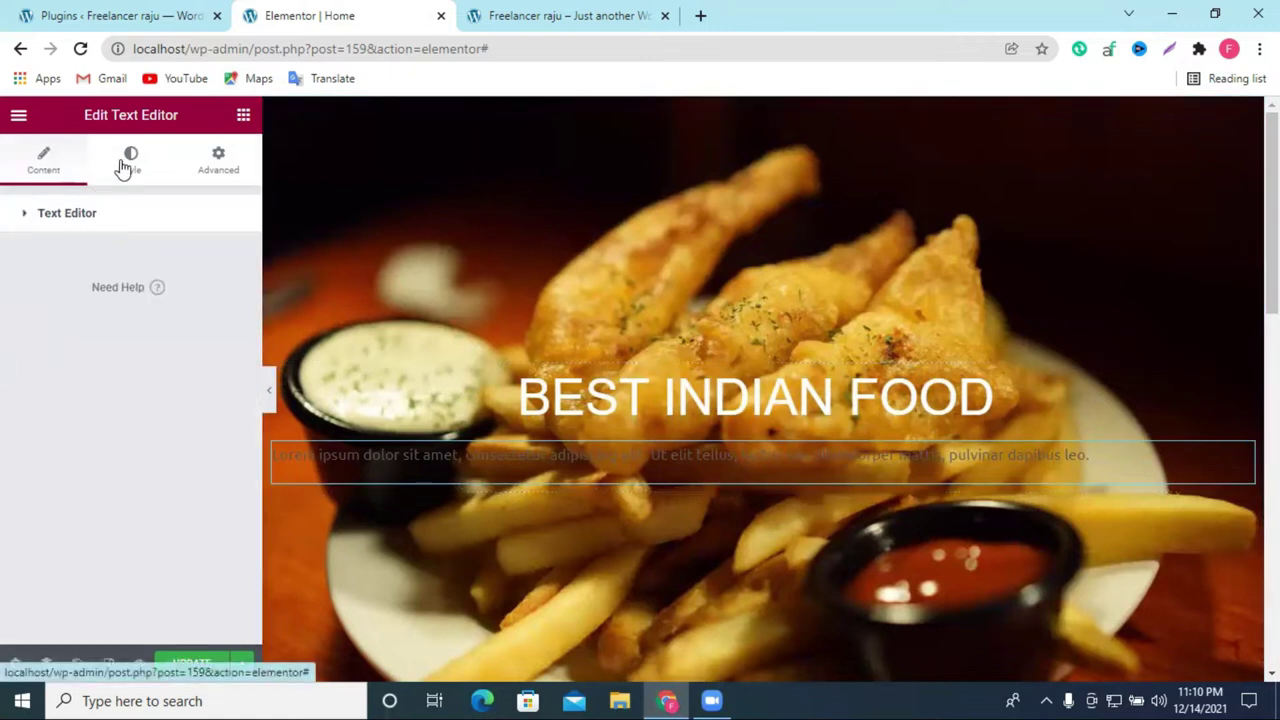
left_click(123, 167)
left_click(178, 266)
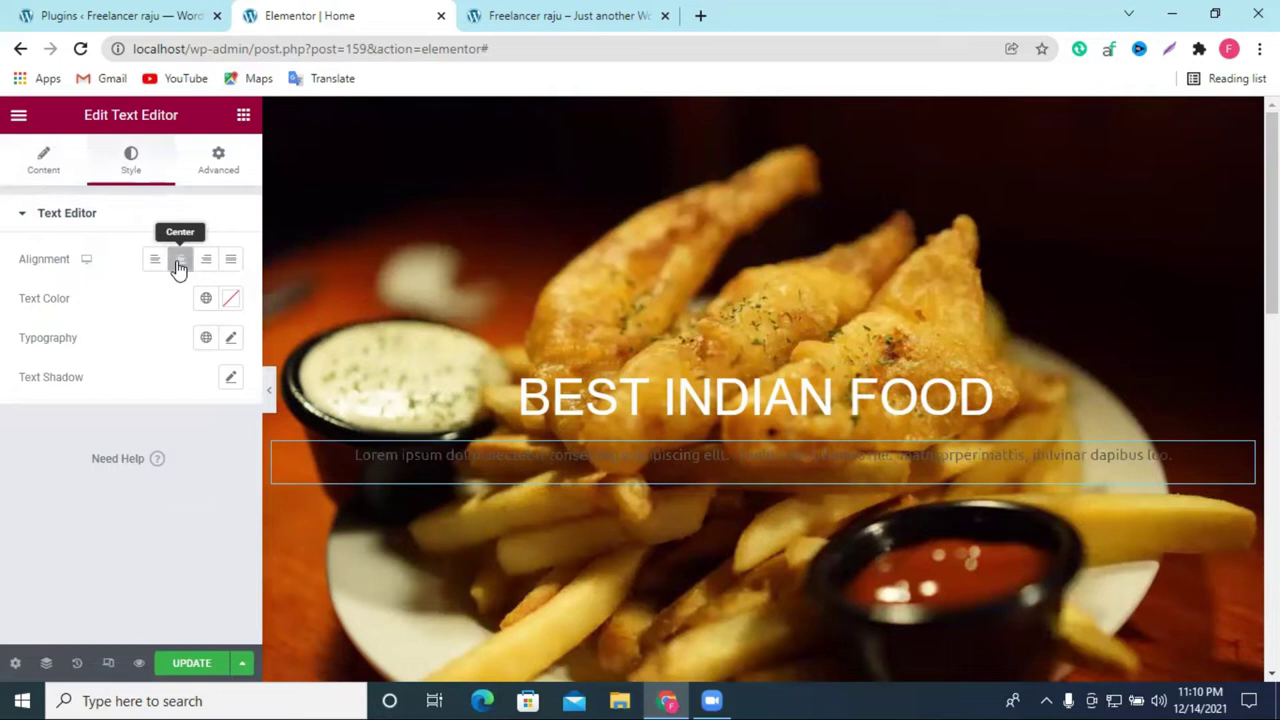
Step: Try the Arial, Abel and Alegreya fonts on the paragraph
left_click(230, 338)
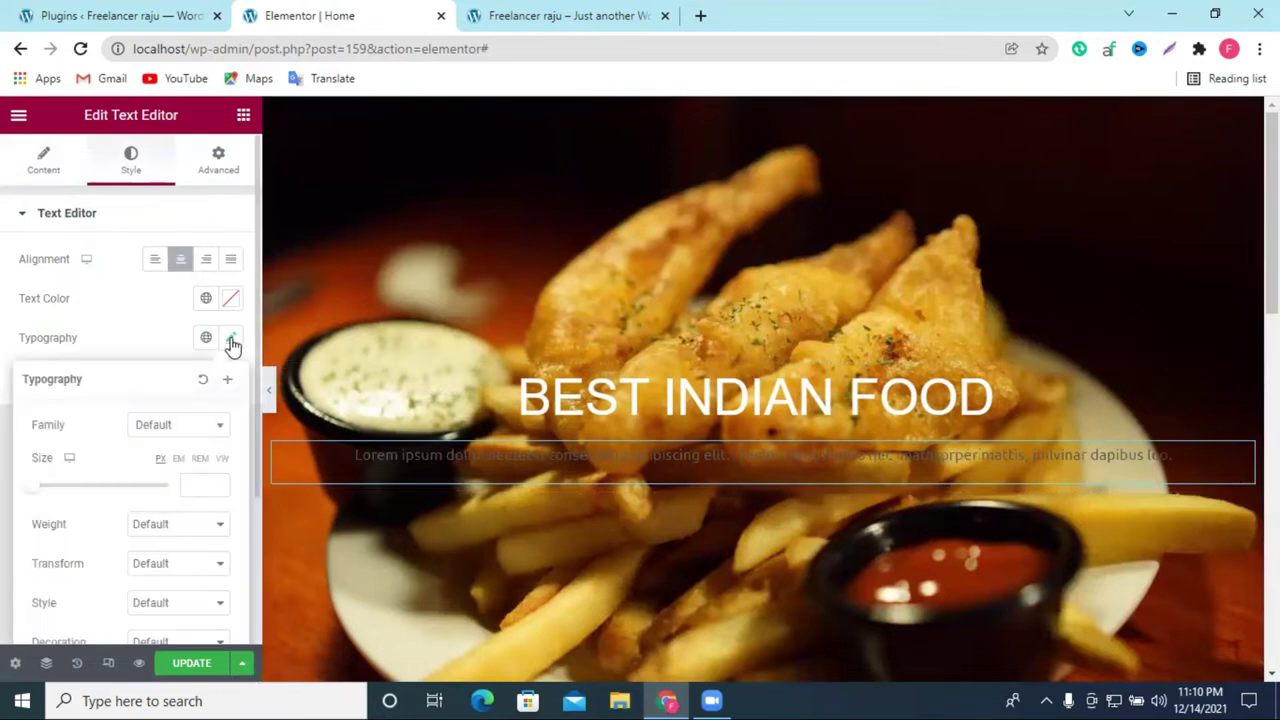
left_click(155, 425)
left_click(163, 526)
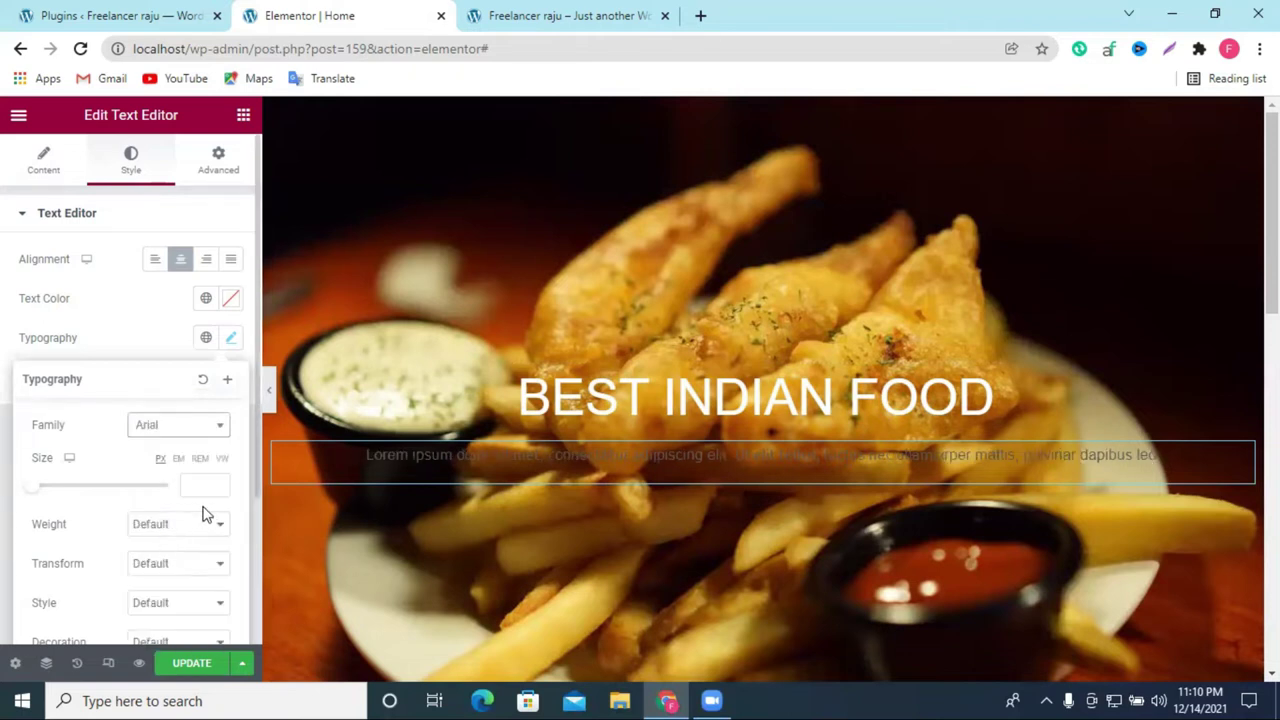
left_click(160, 437)
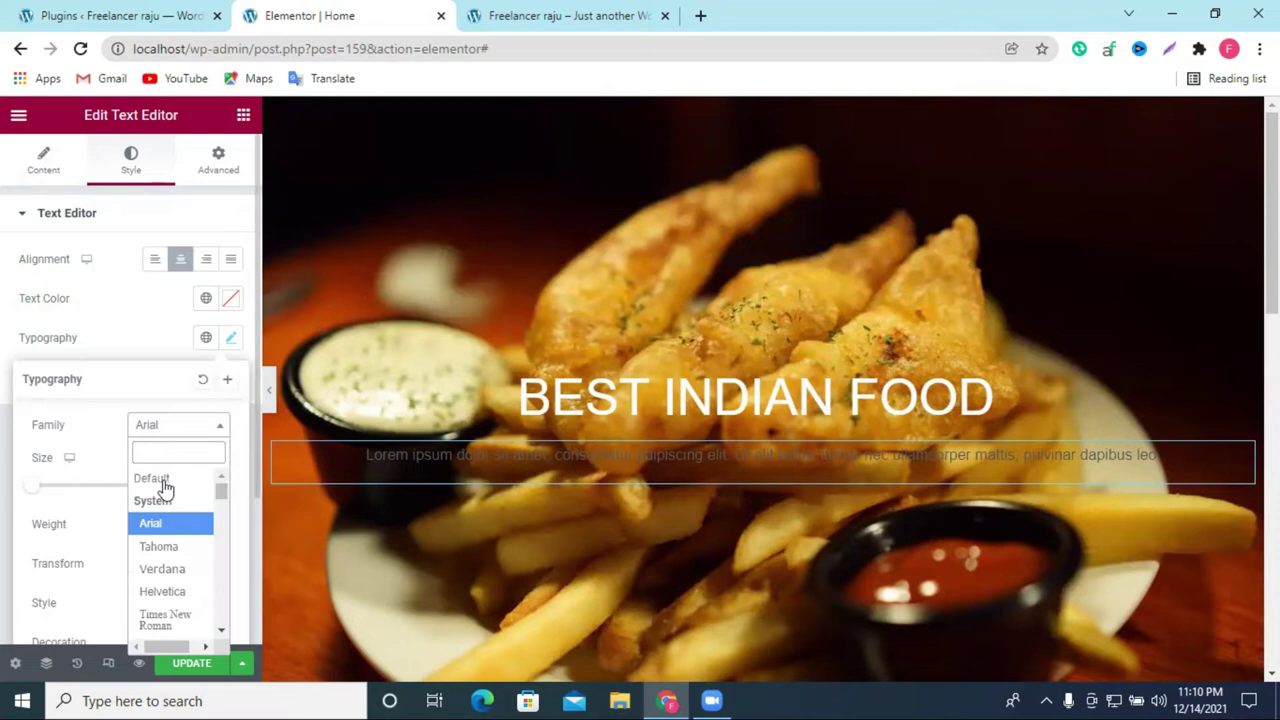
scroll(165, 560, "down", 2)
left_click(165, 560)
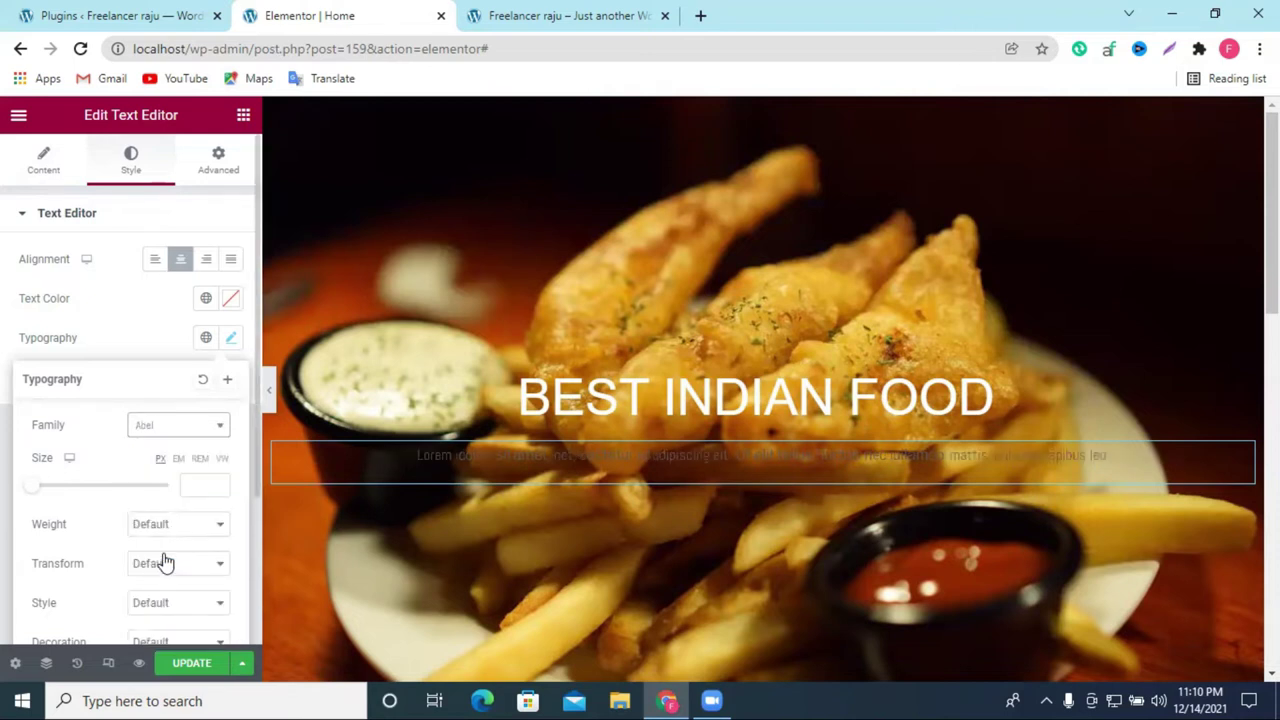
left_click(174, 432)
scroll(177, 555, "down", 4)
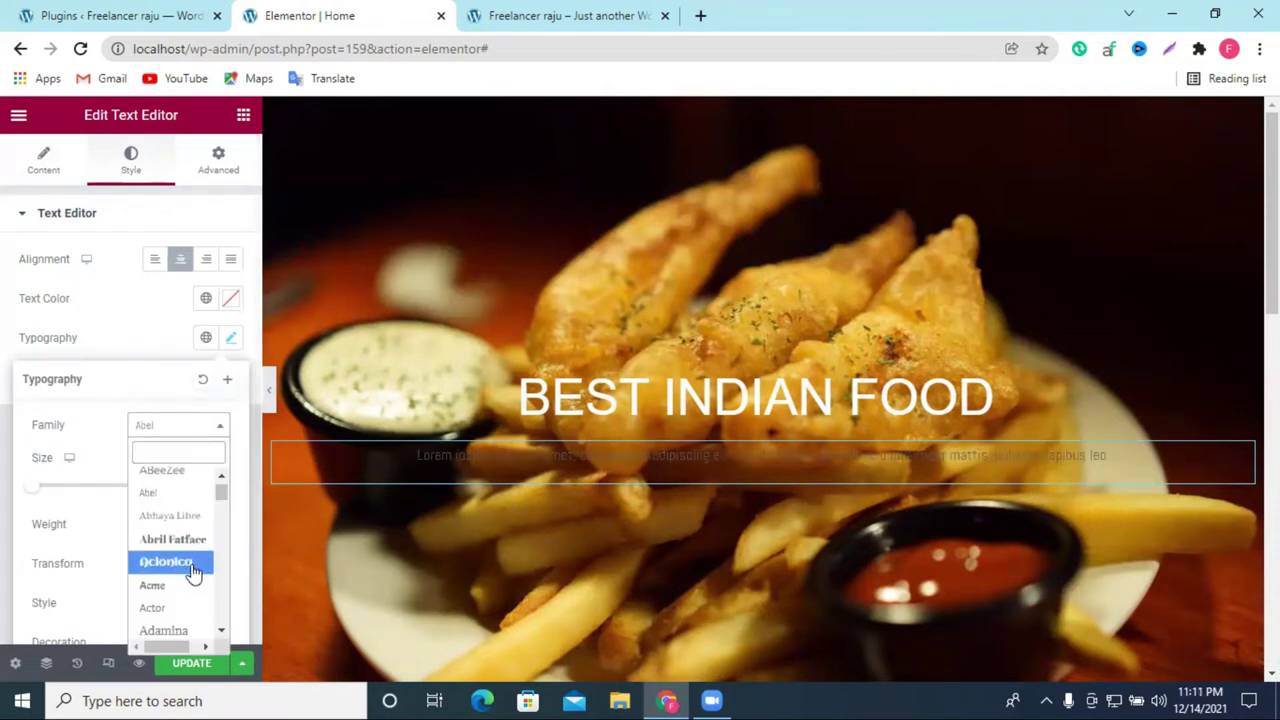
scroll(175, 545, "down", 2)
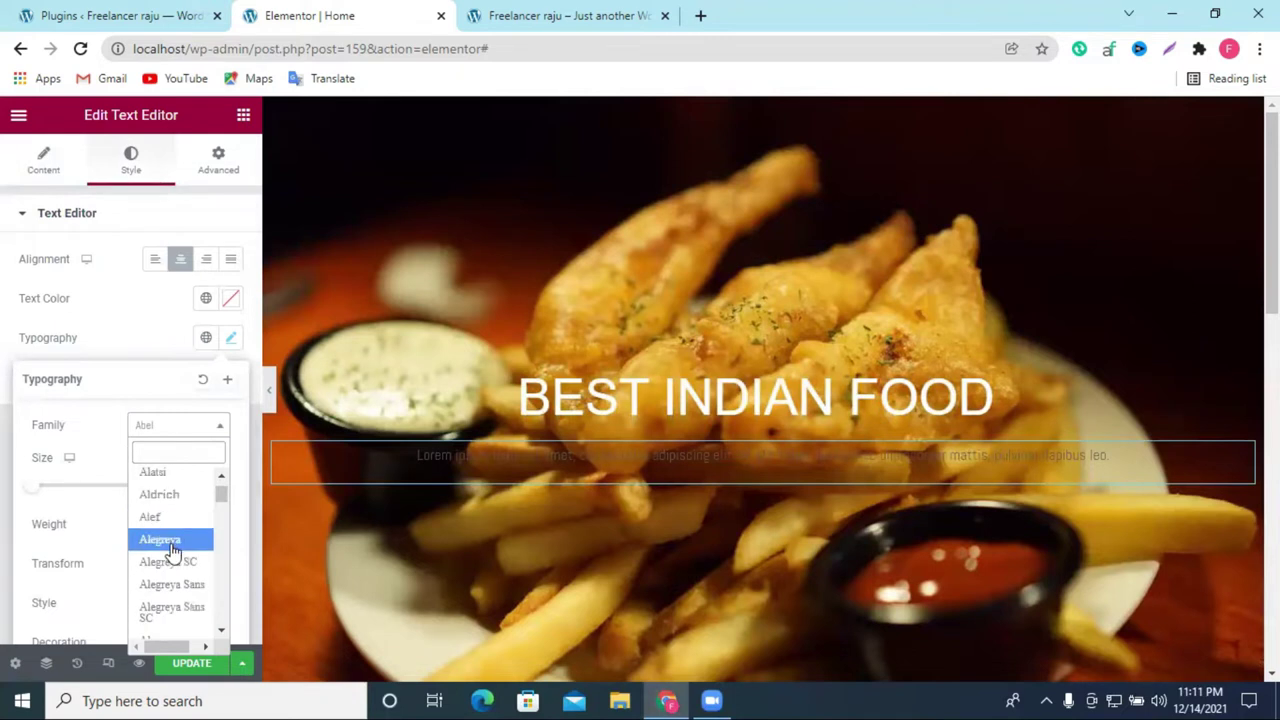
left_click(172, 541)
Step: Set the paragraph size to 26 and settle on the Almarai font after trying Allerta
left_click_drag(34, 491, 53, 491)
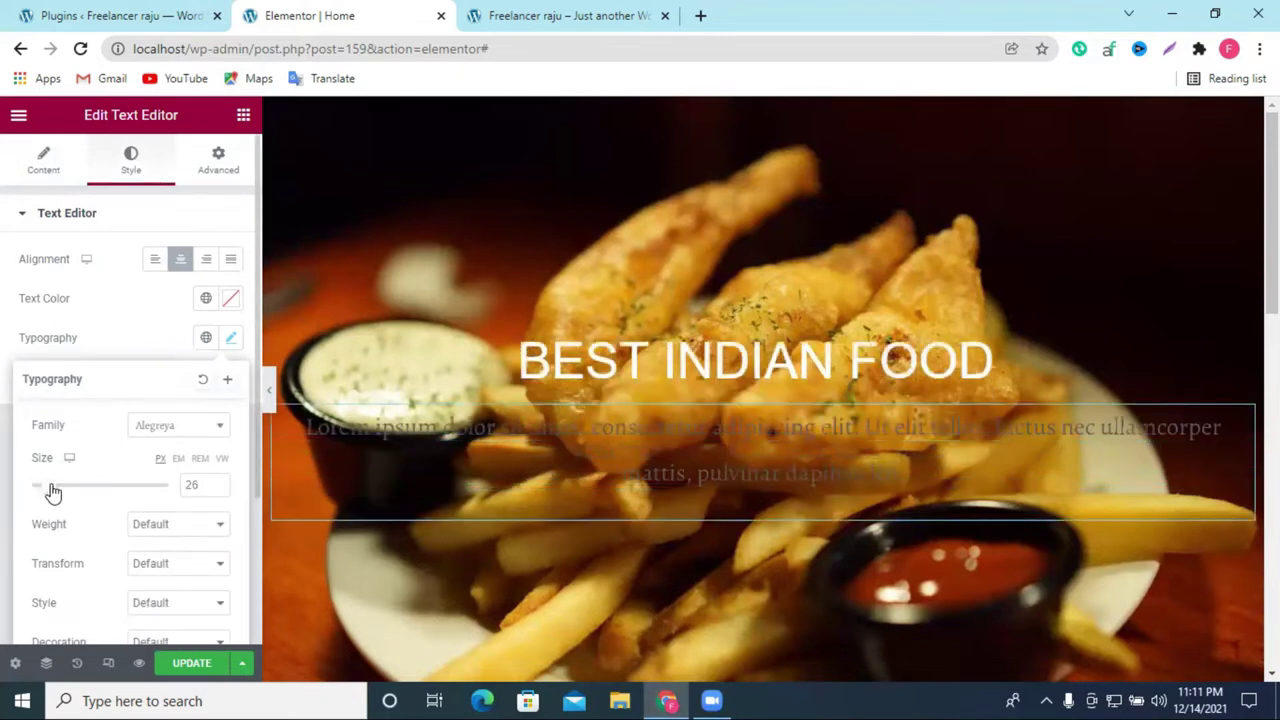
left_click(149, 424)
scroll(170, 578, "down", 3)
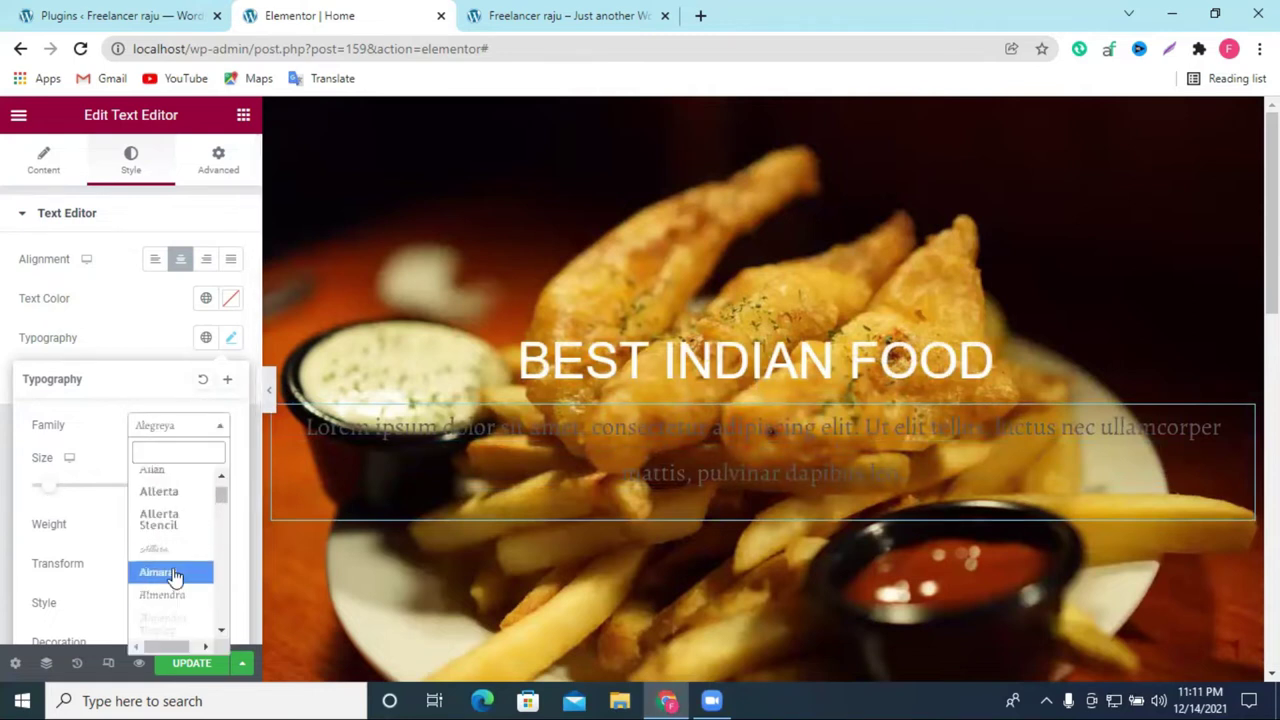
left_click(164, 492)
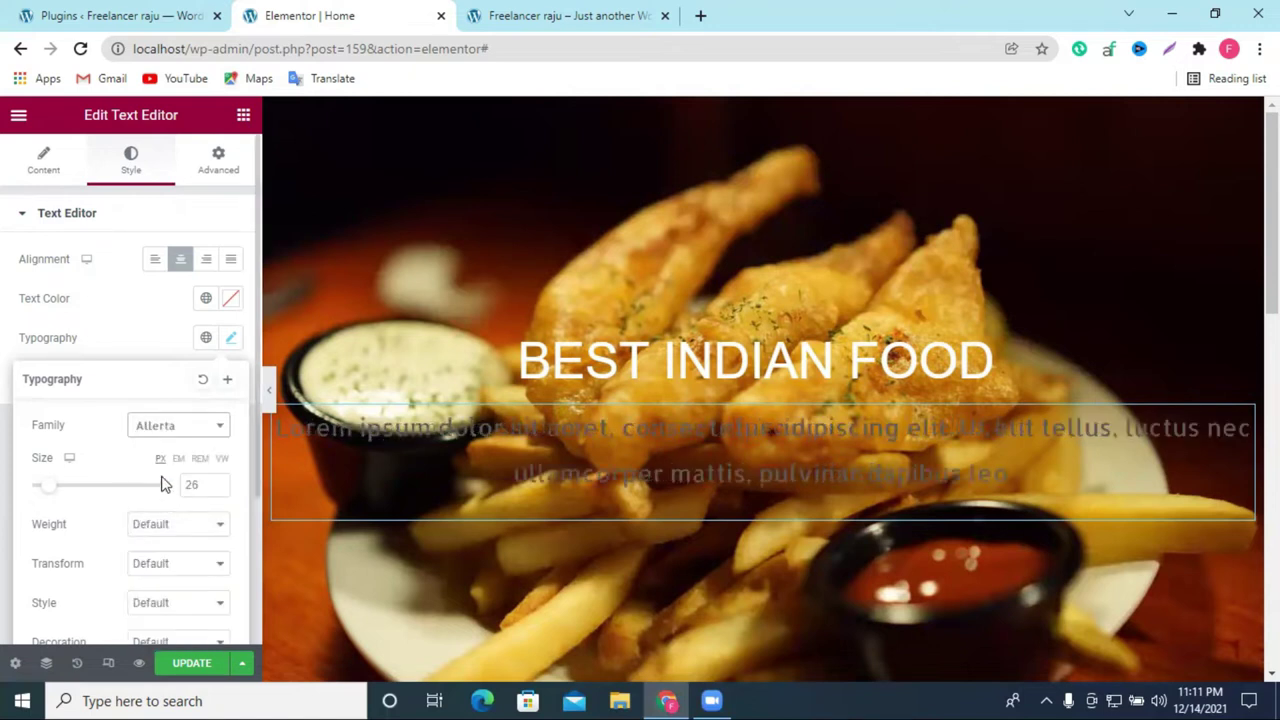
left_click(163, 427)
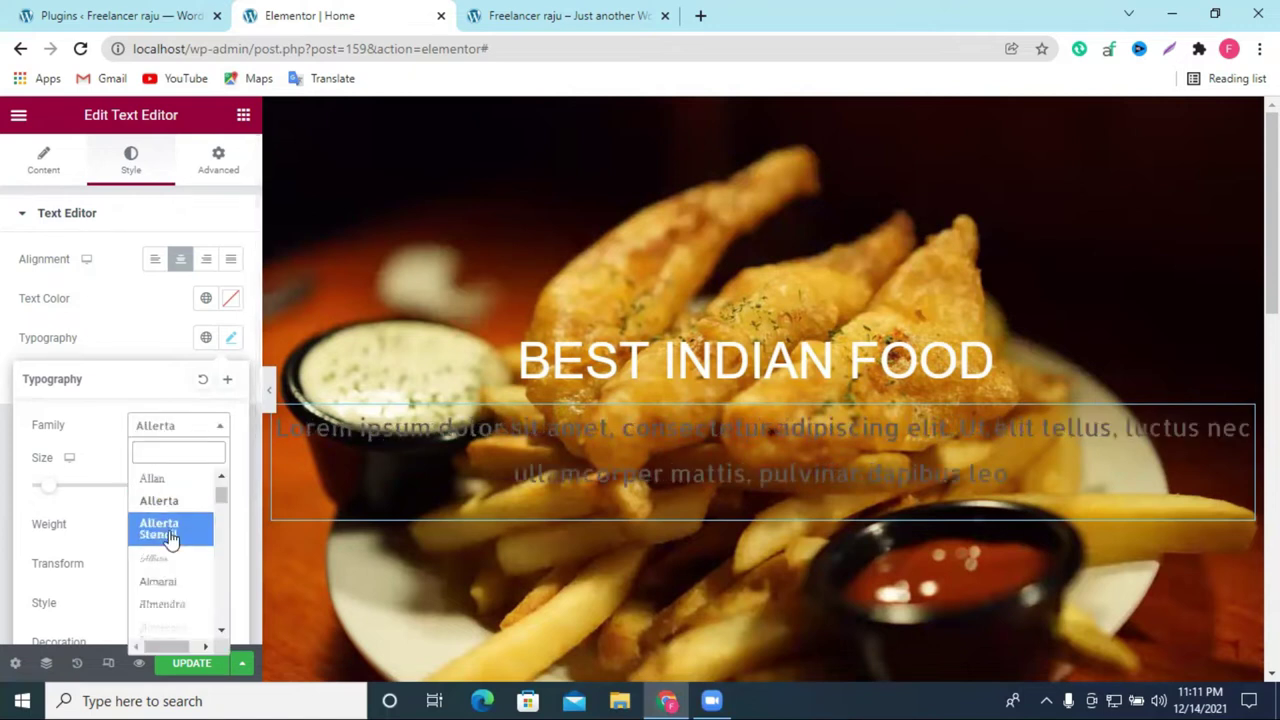
left_click(182, 587)
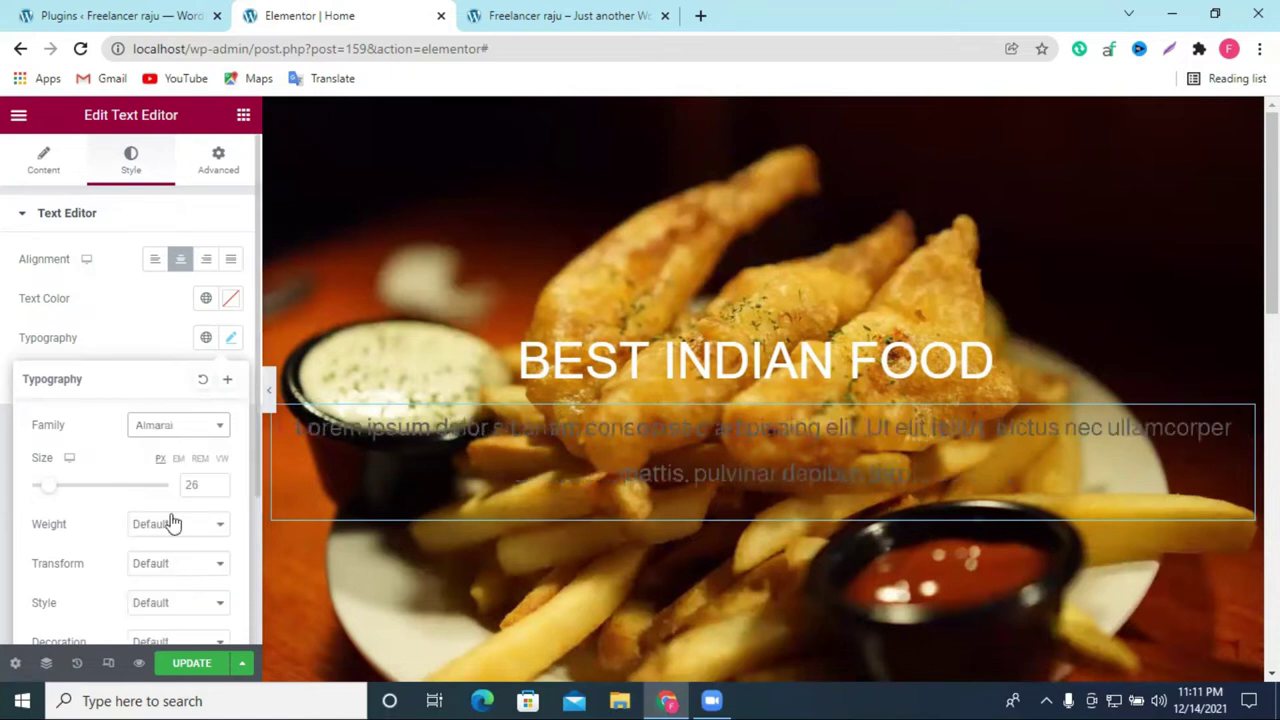
Step: Colour the paragraph text white (#FFFFFF)
left_click(231, 298)
left_click_drag(194, 423, 126, 360)
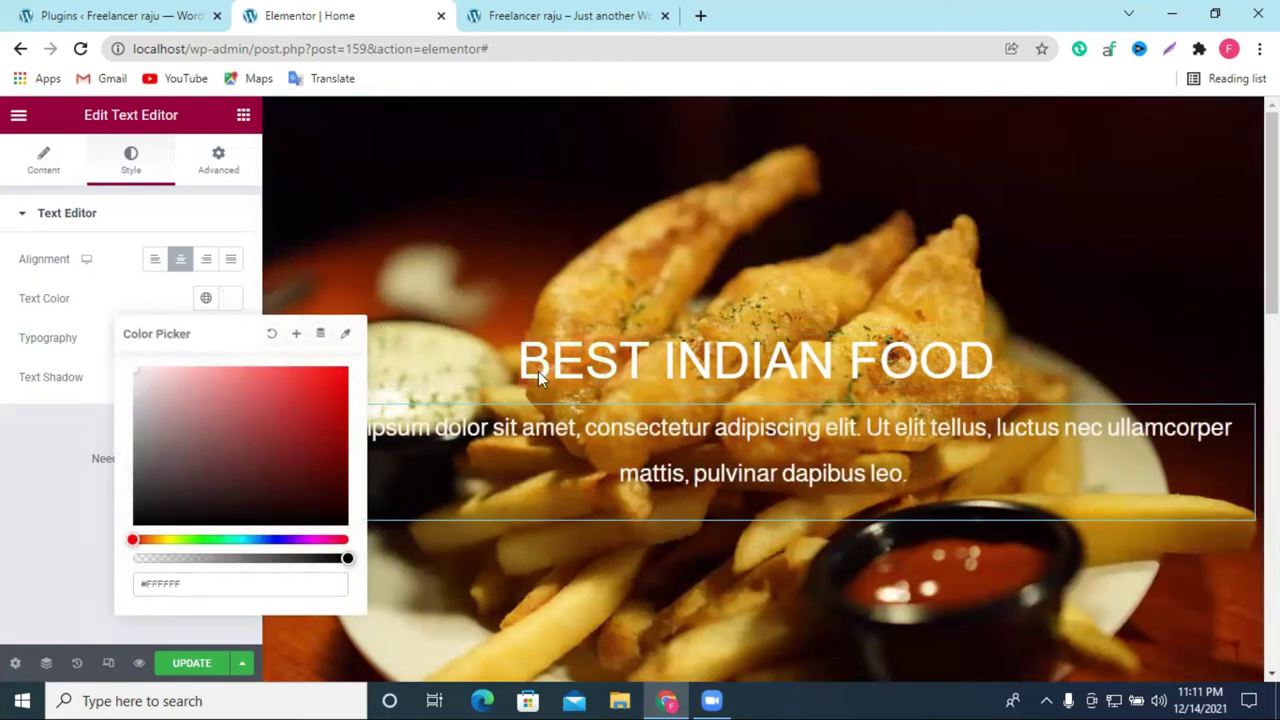
left_click(763, 110)
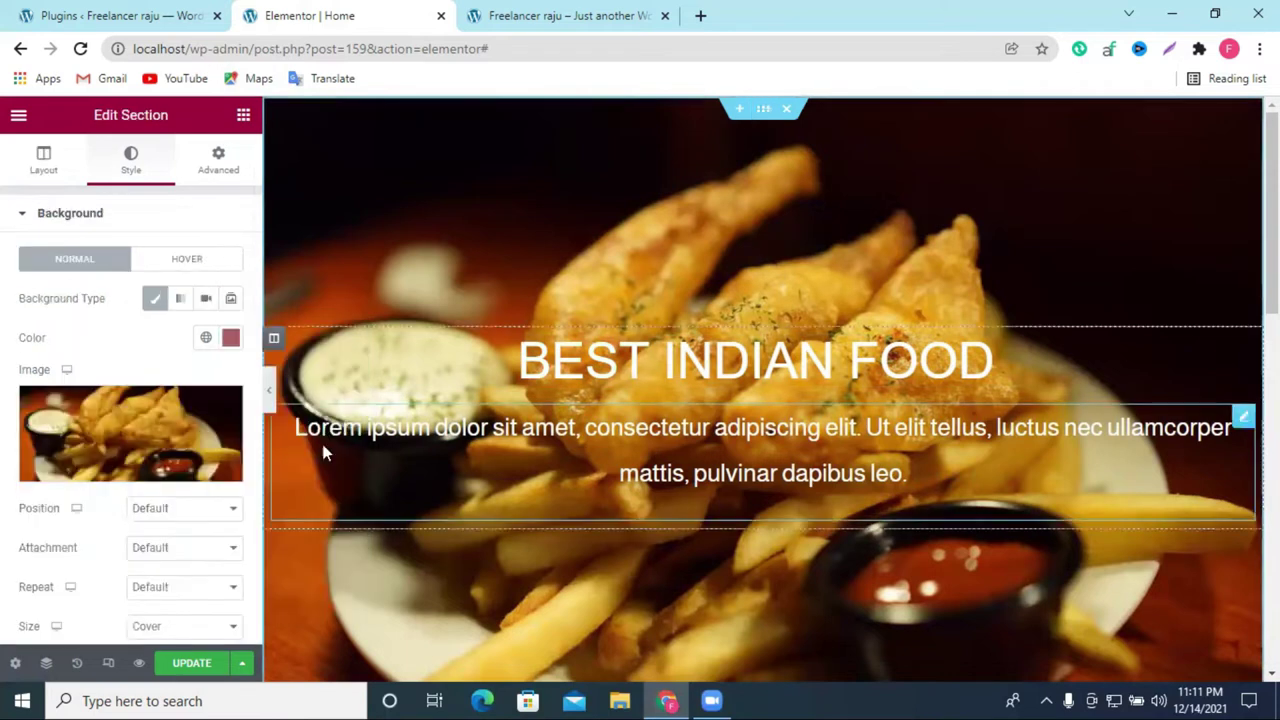
Step: Save the page with UPDATE and switch to the live site tab
scroll(722, 405, "down", 2)
scroll(725, 405, "up", 2)
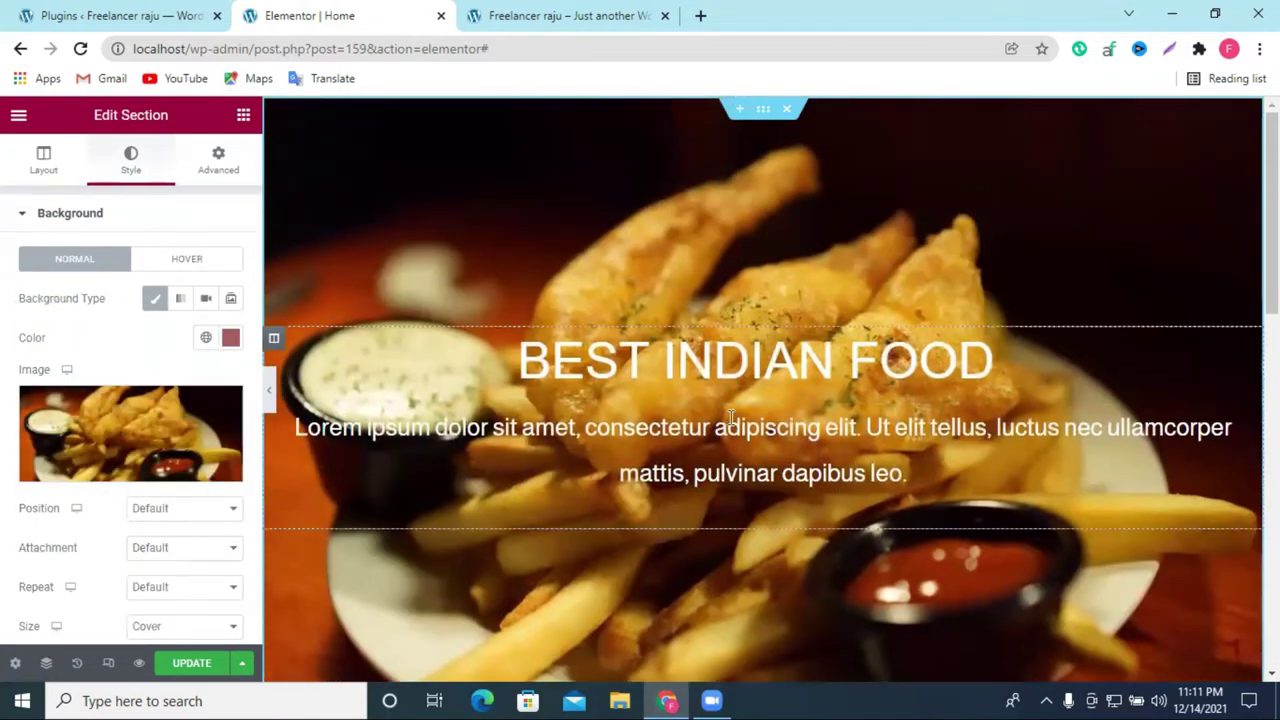
left_click(191, 663)
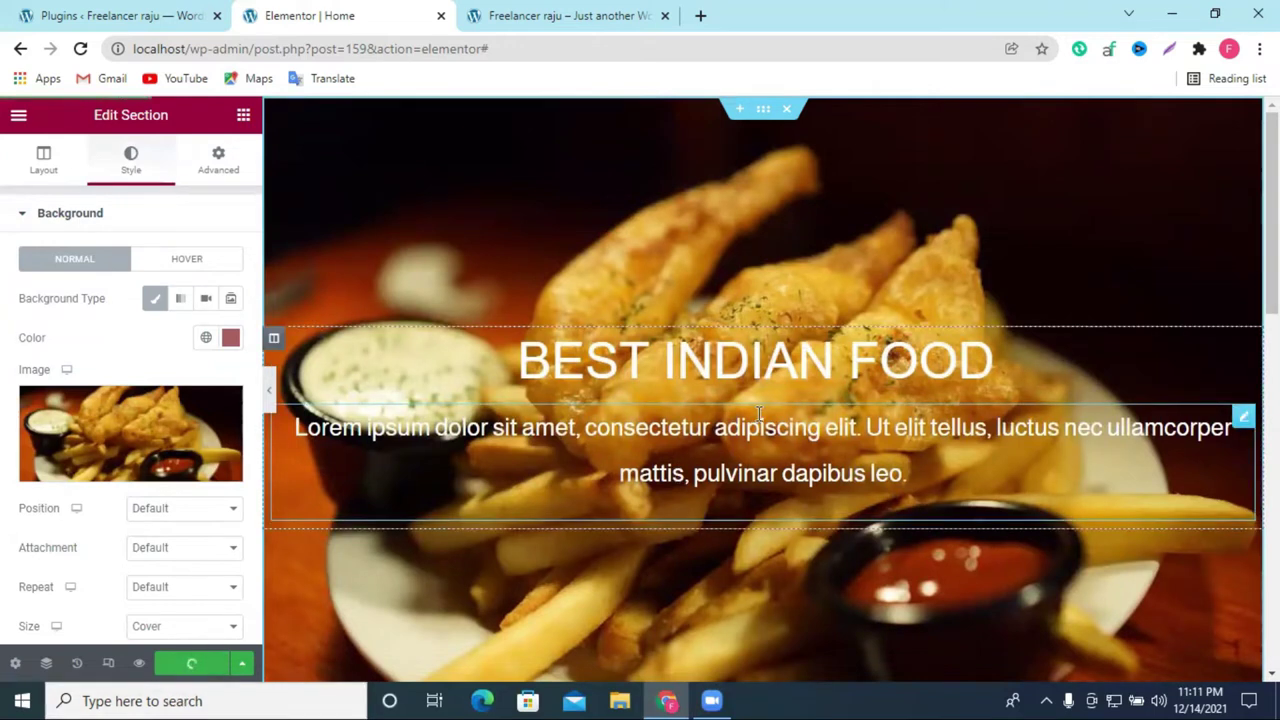
left_click(640, 10)
left_click(295, 12)
left_click(505, 12)
Step: Reload the live homepage to check the white lorem ipsum line, then return to the editor
left_click(81, 49)
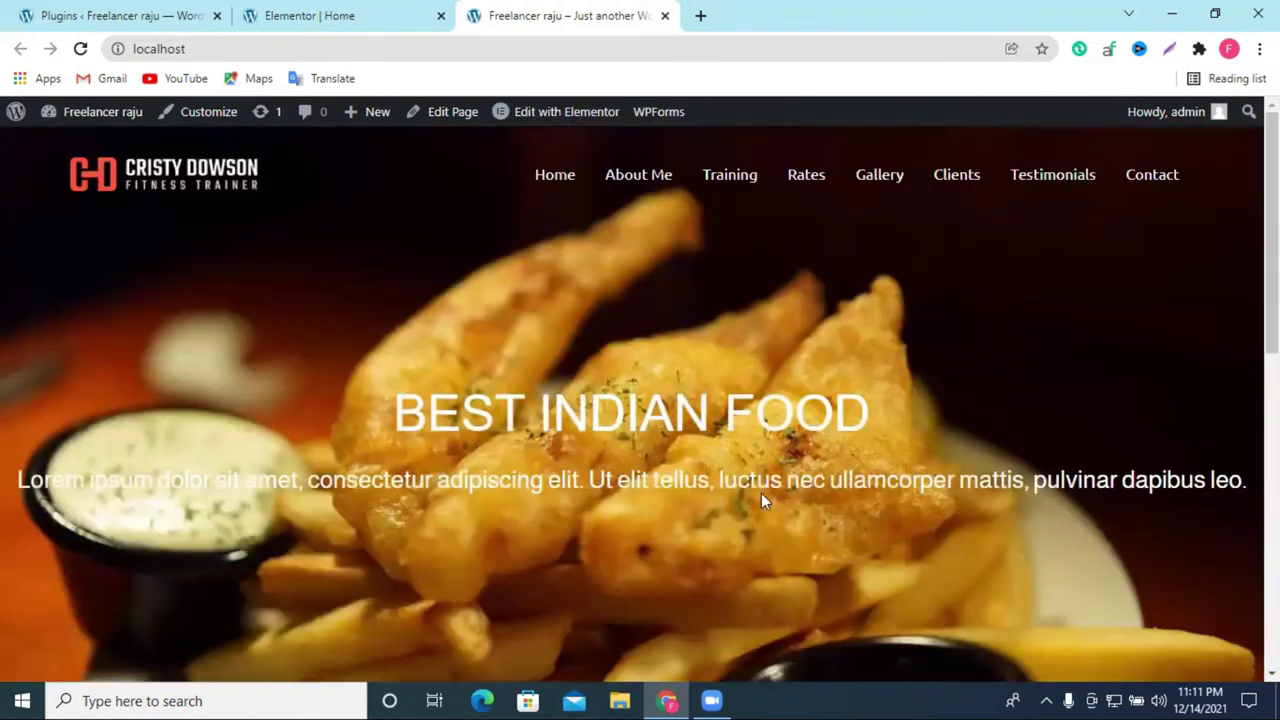
scroll(782, 508, "down", 1)
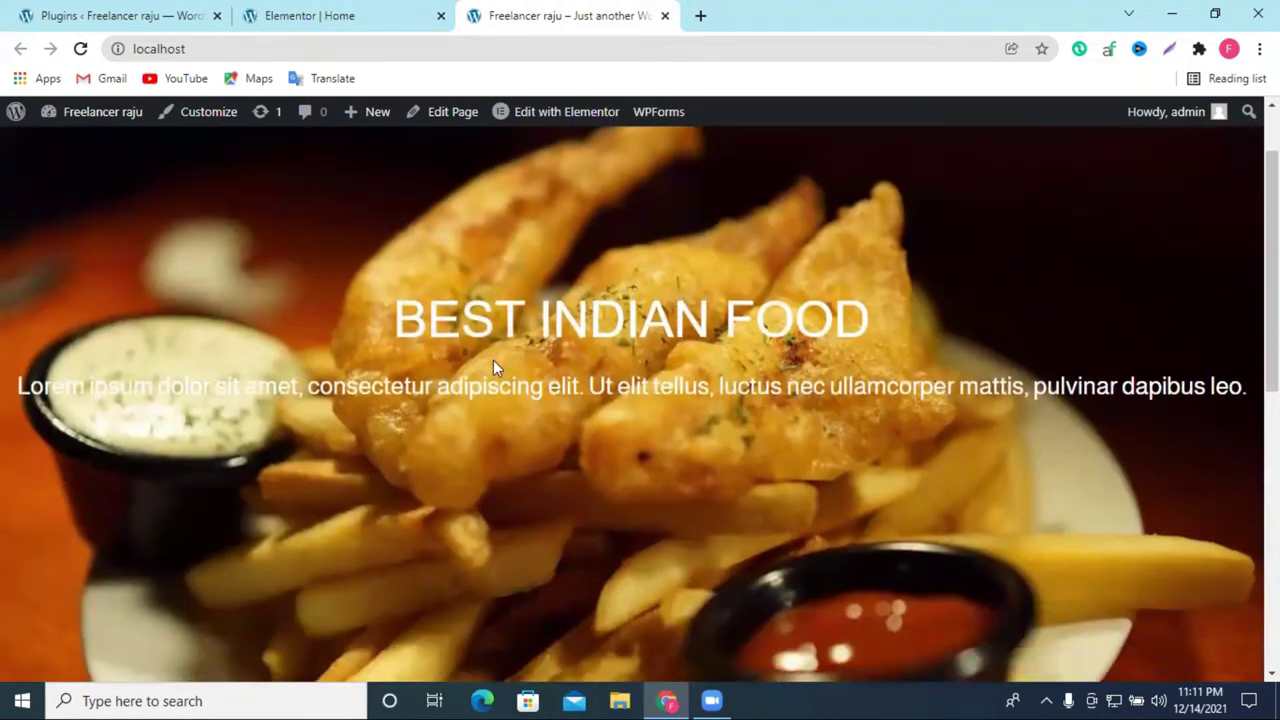
left_click(355, 15)
Step: Shrink the hero paragraph to 15 px so it fits on one line, and save the page
left_click(684, 448)
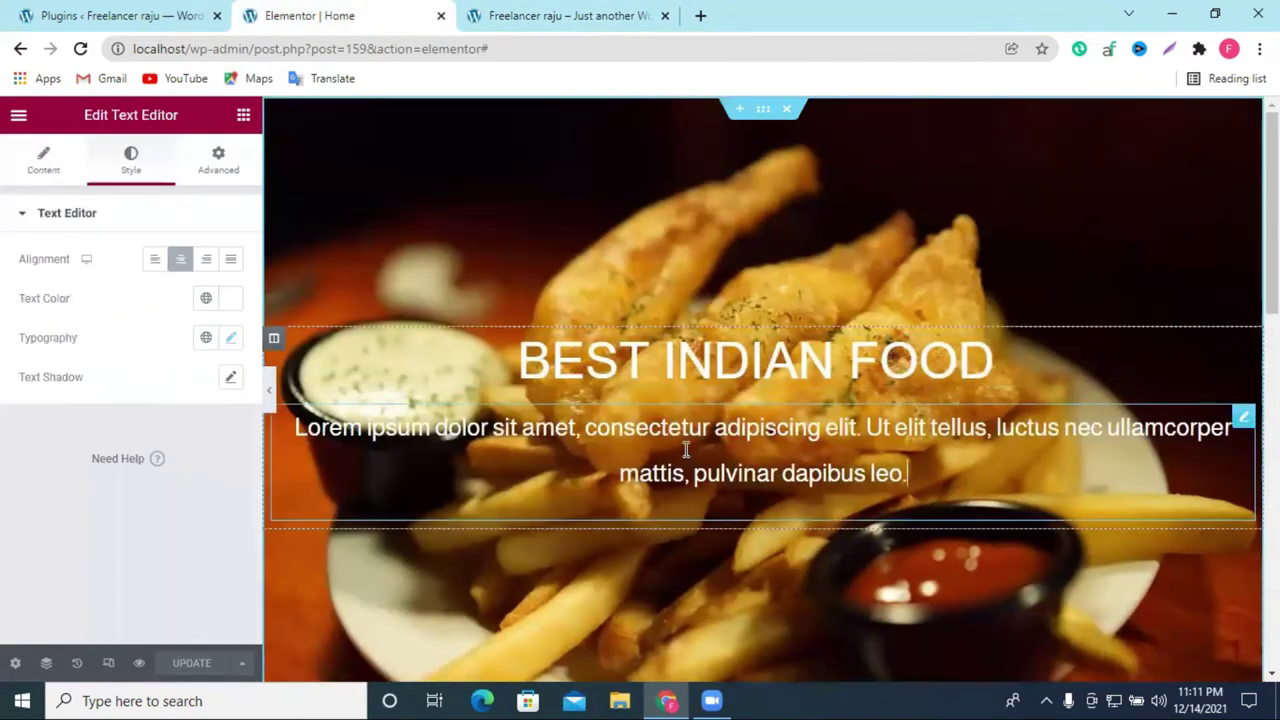
left_click(224, 340)
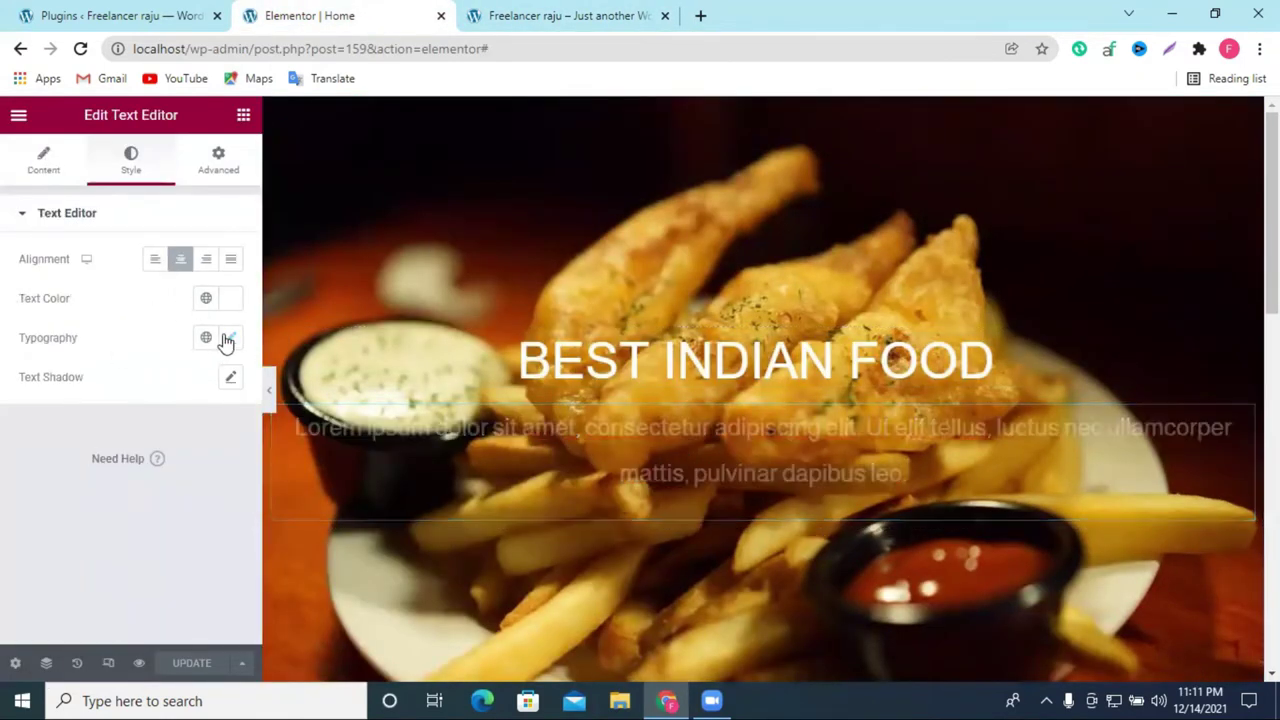
mouse_move(44, 490)
left_mouse_down()
mouse_move(27, 492)
mouse_move(46, 490)
left_mouse_up()
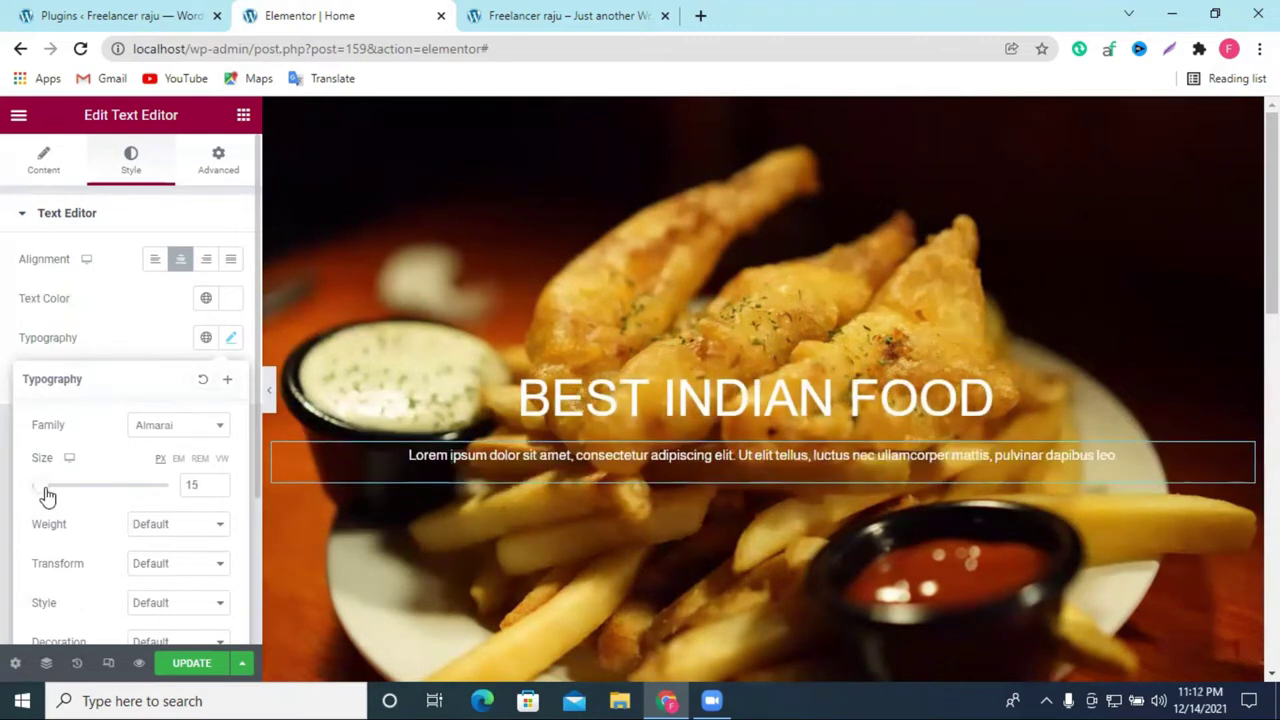
left_click(191, 663)
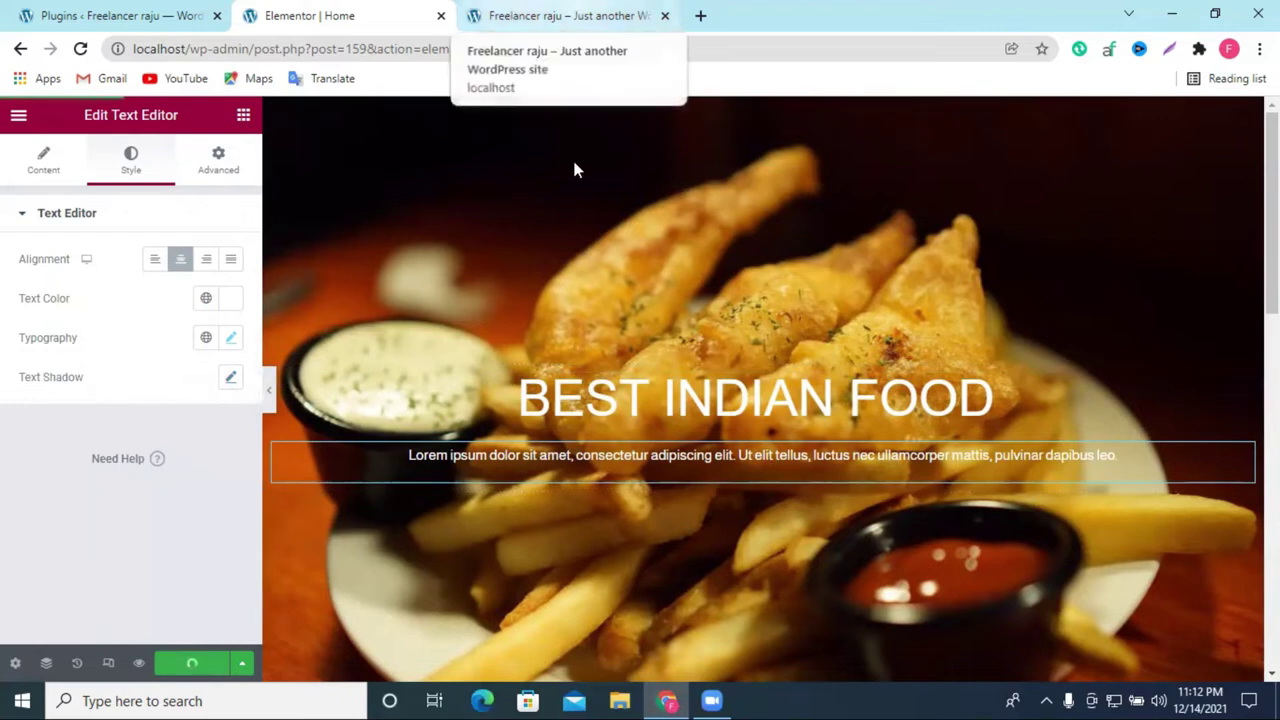
left_click(535, 12)
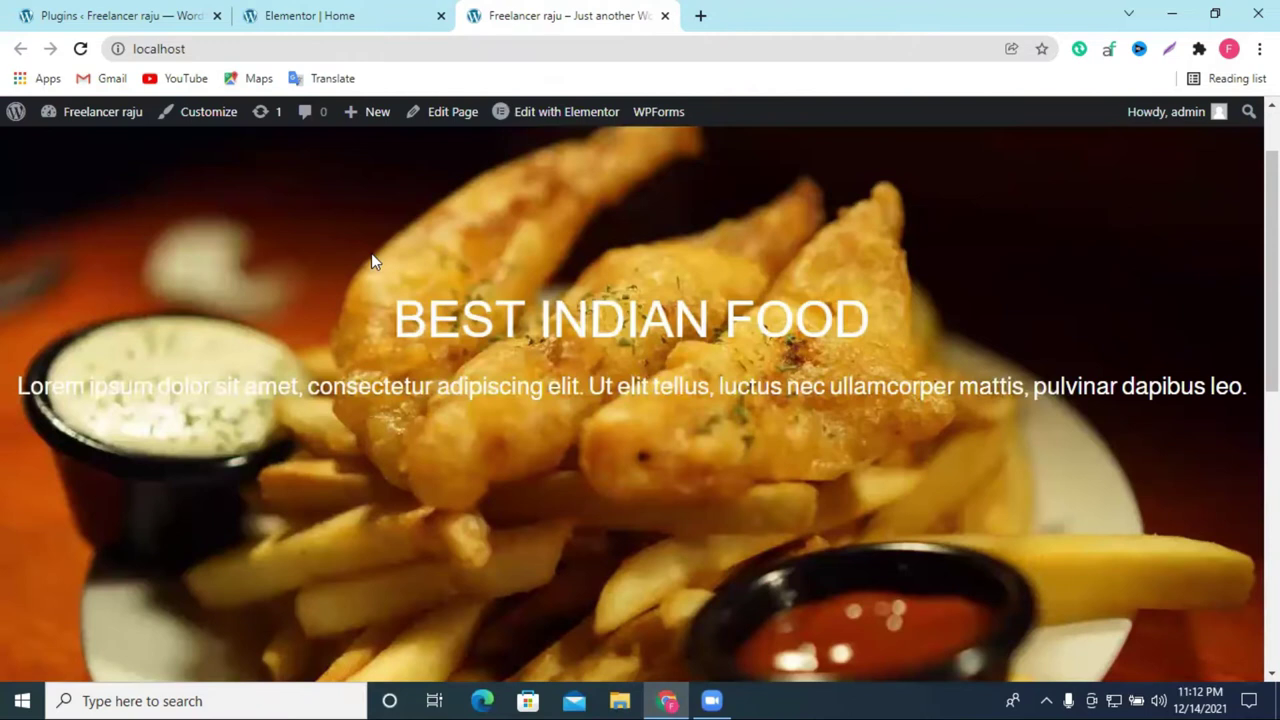
left_click(80, 48)
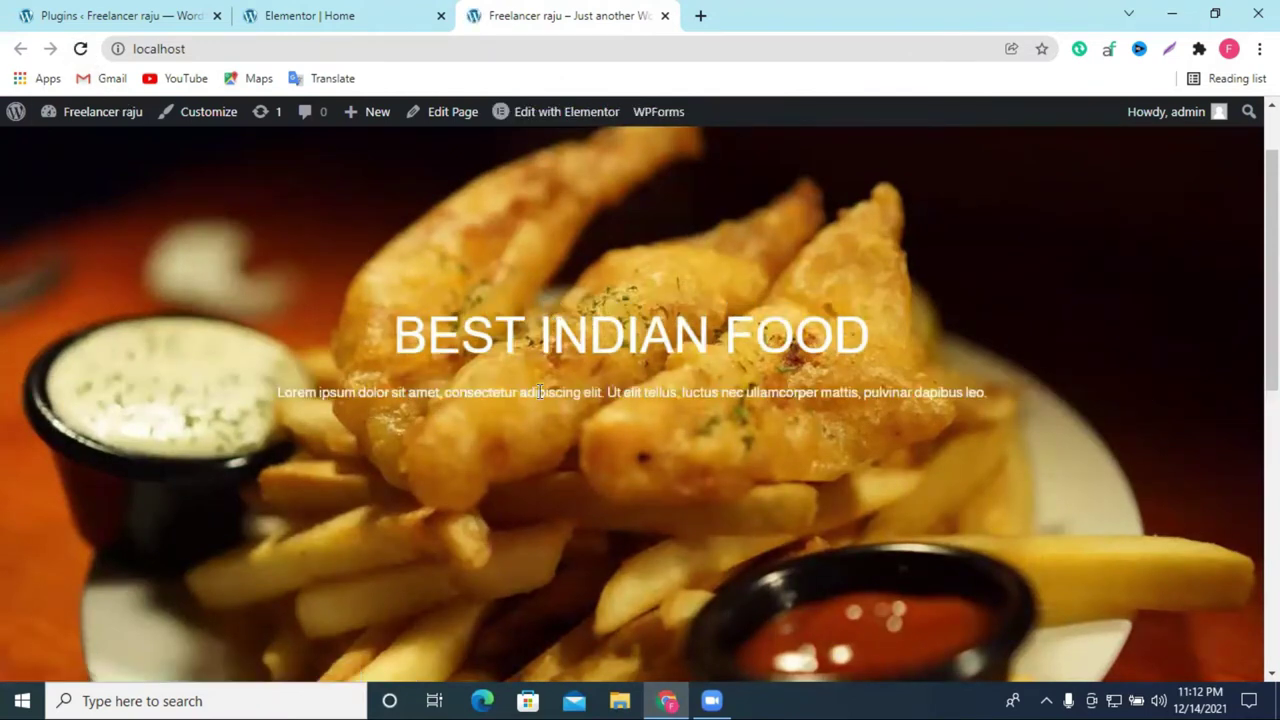
scroll(594, 412, "down", 3)
scroll(594, 412, "up", 3)
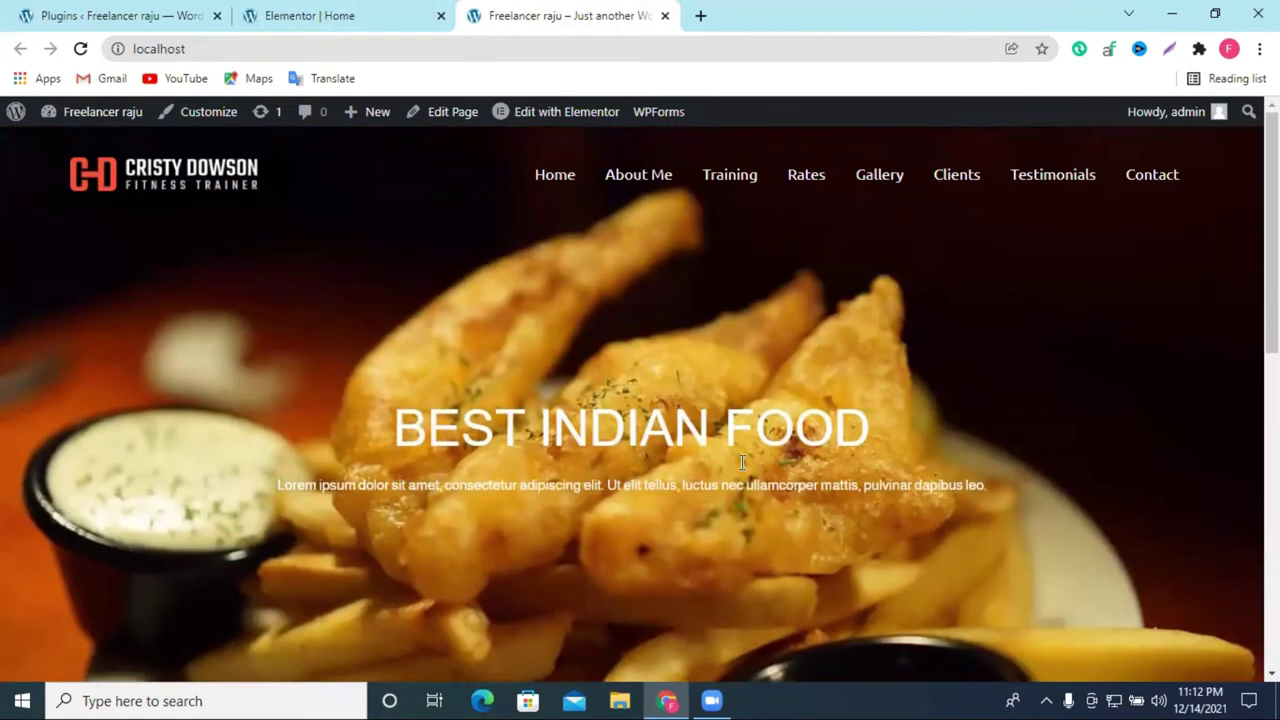
scroll(557, 340, "down", 1)
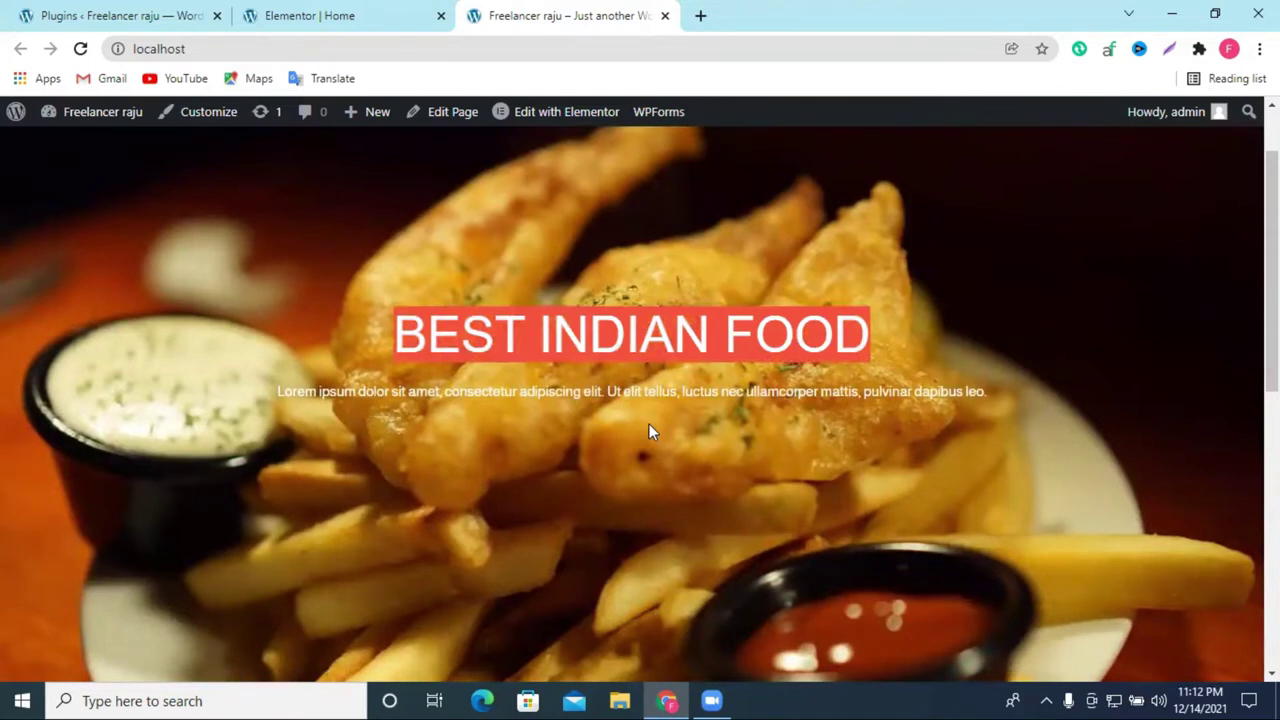
left_click(316, 15)
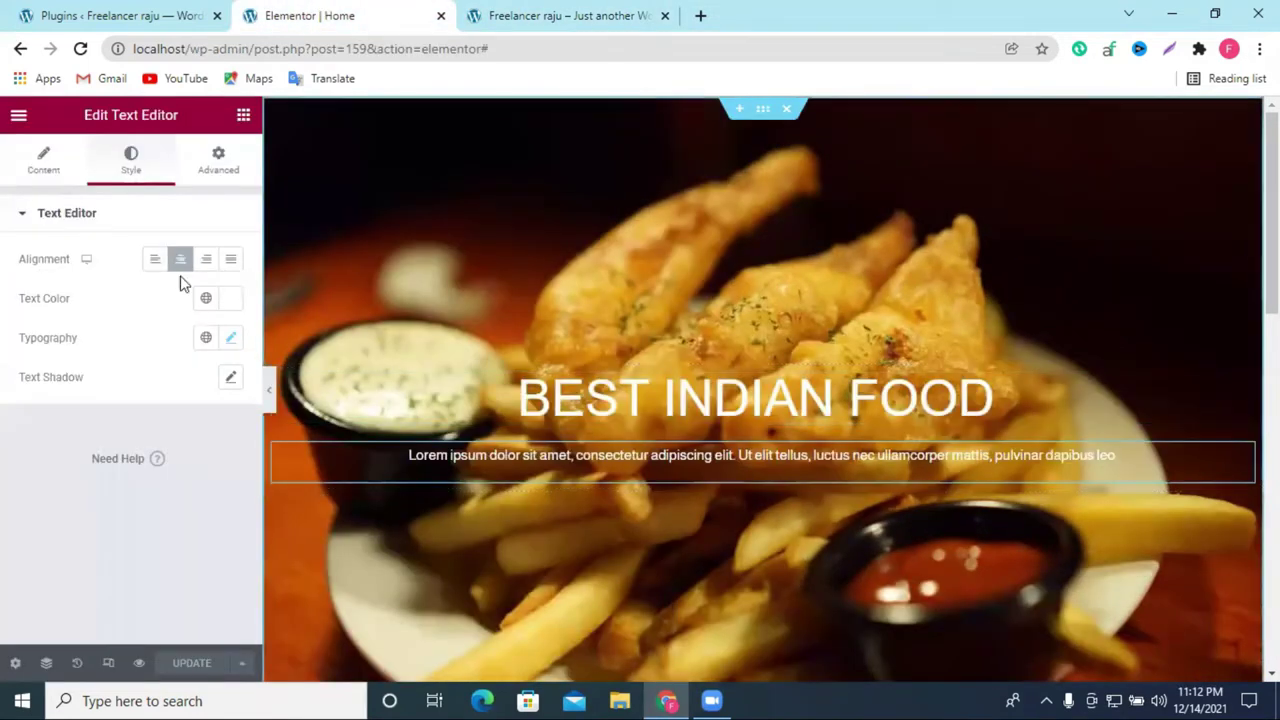
Step: Add a centred Button below the hero paragraph and relabel it 'order now'
left_click(243, 118)
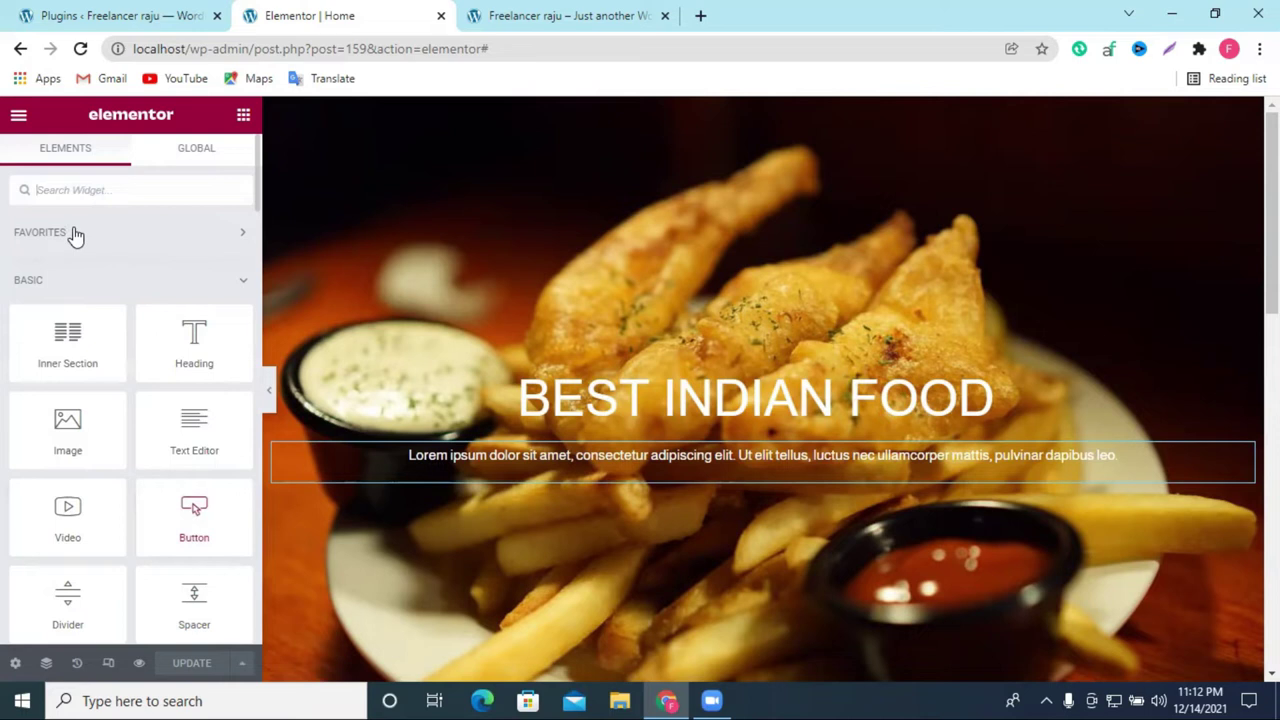
left_click_drag(196, 508, 663, 440)
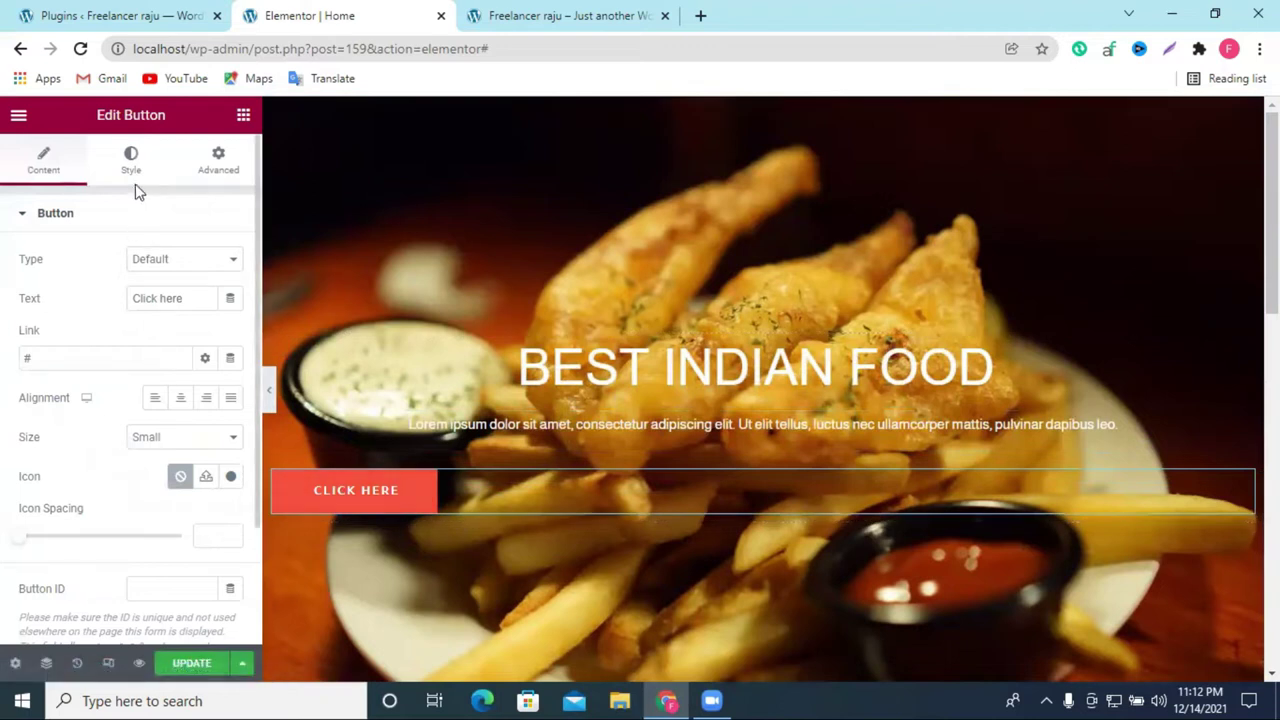
left_click(184, 404)
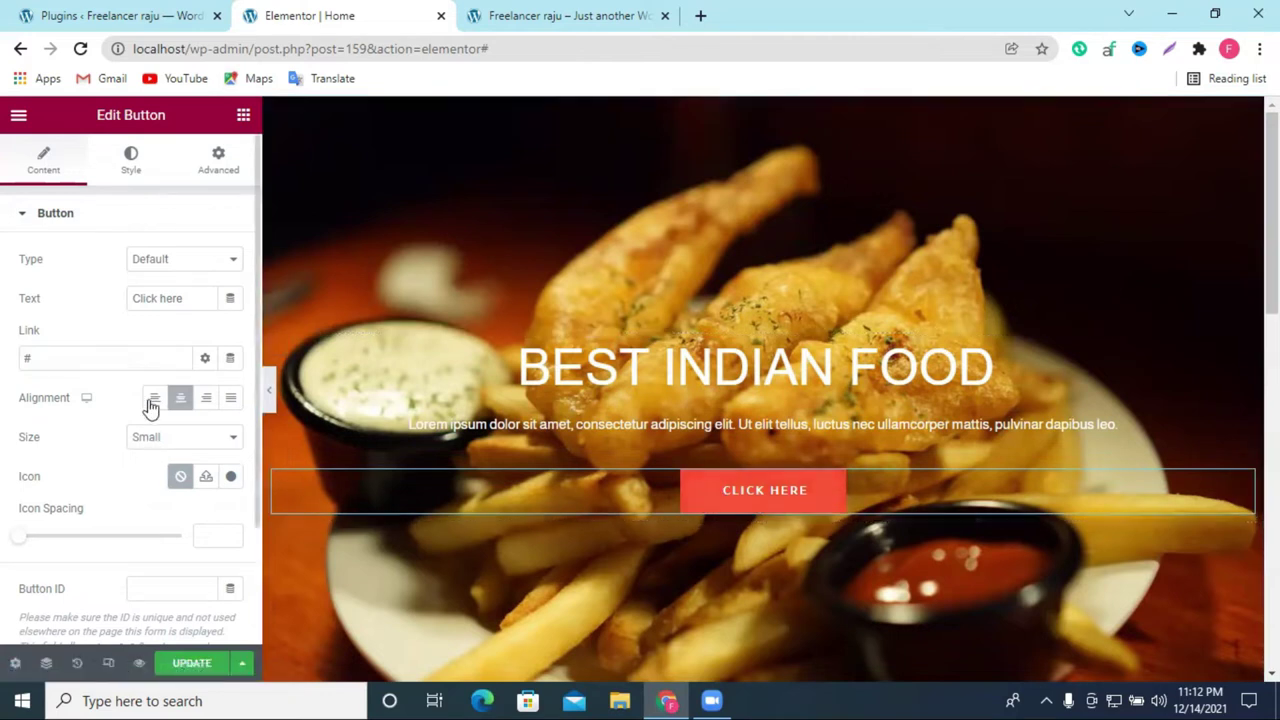
double_click(164, 297)
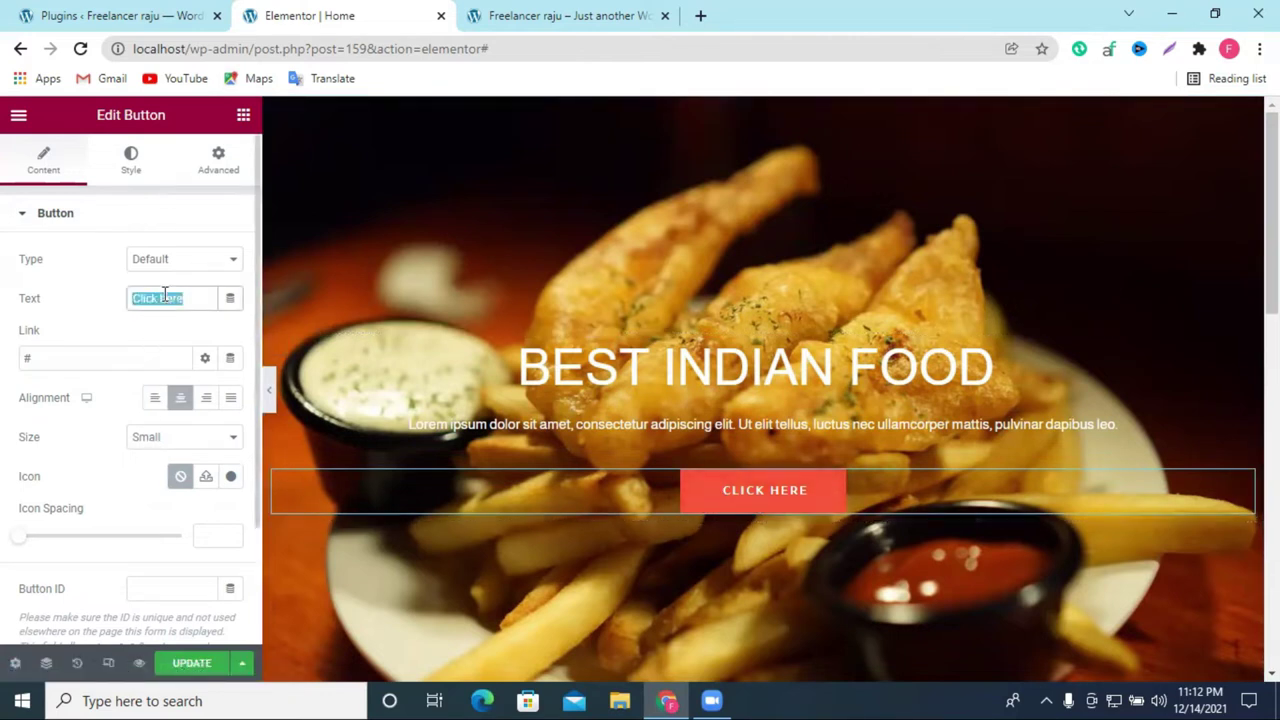
type("order")
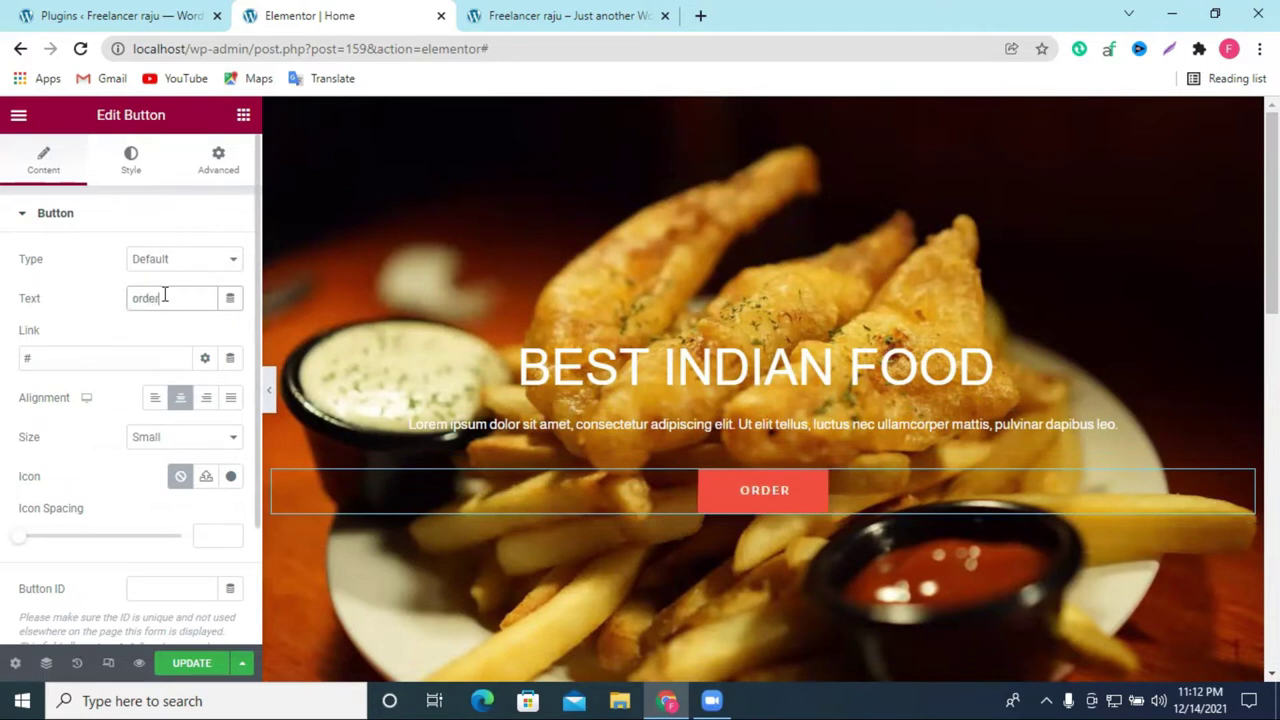
type(" now")
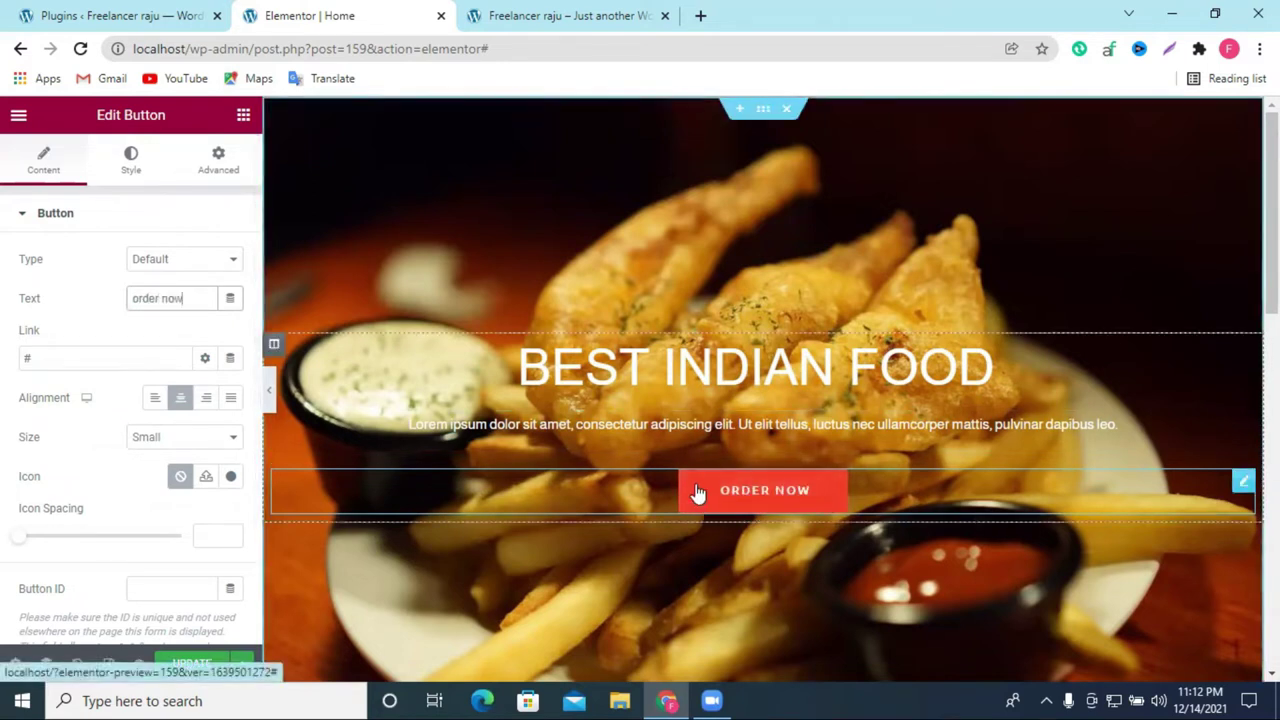
left_click(231, 480)
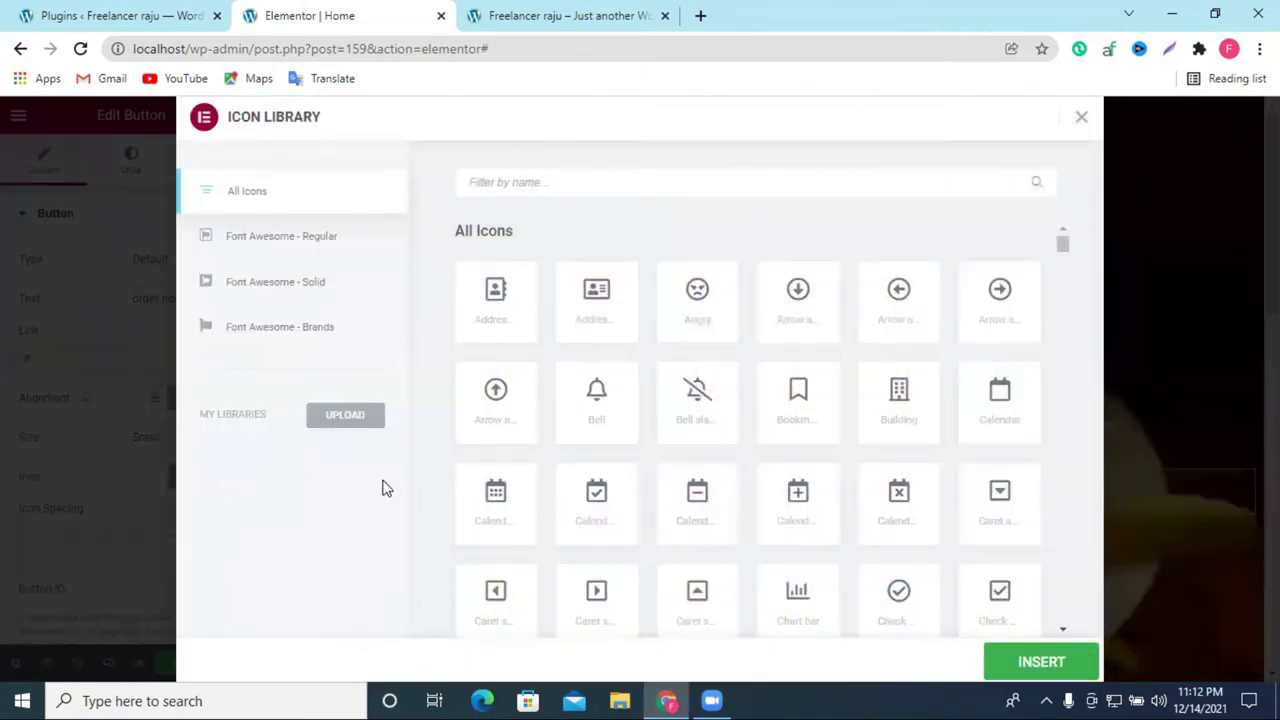
Step: Add a circled right-arrow icon before the ORDER NOW label with spacing 11
left_click(997, 300)
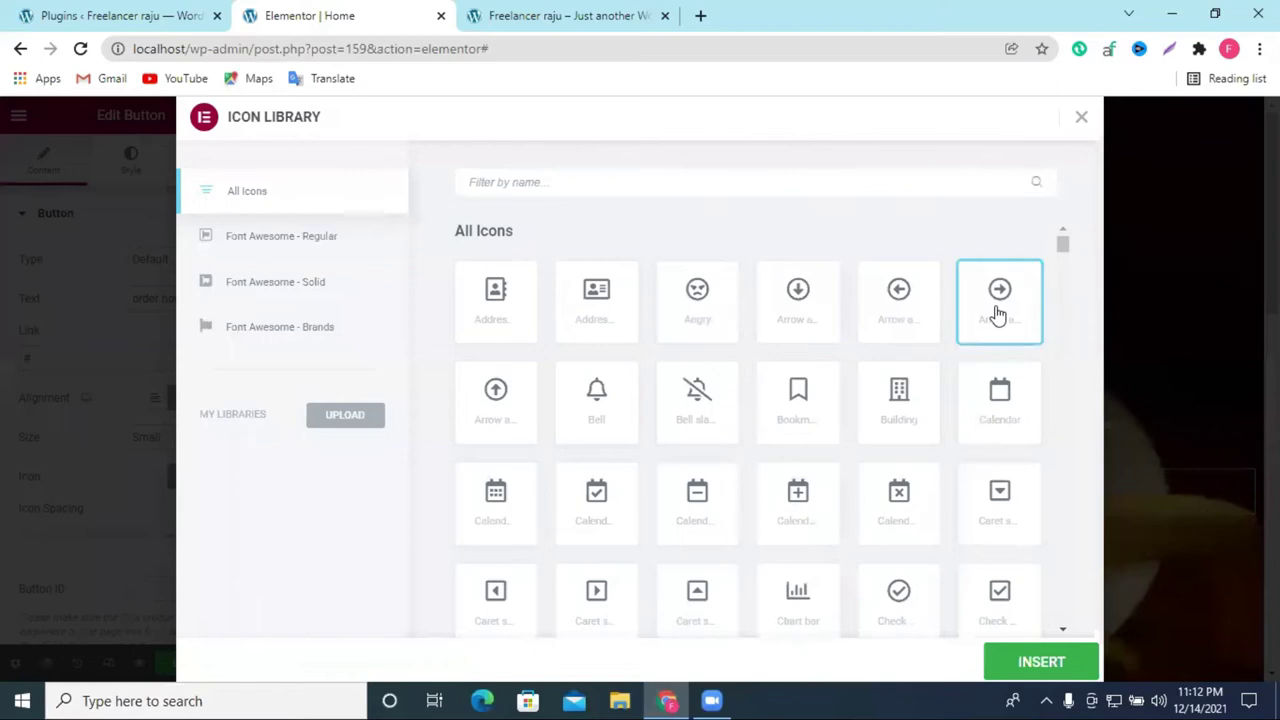
left_click(1041, 661)
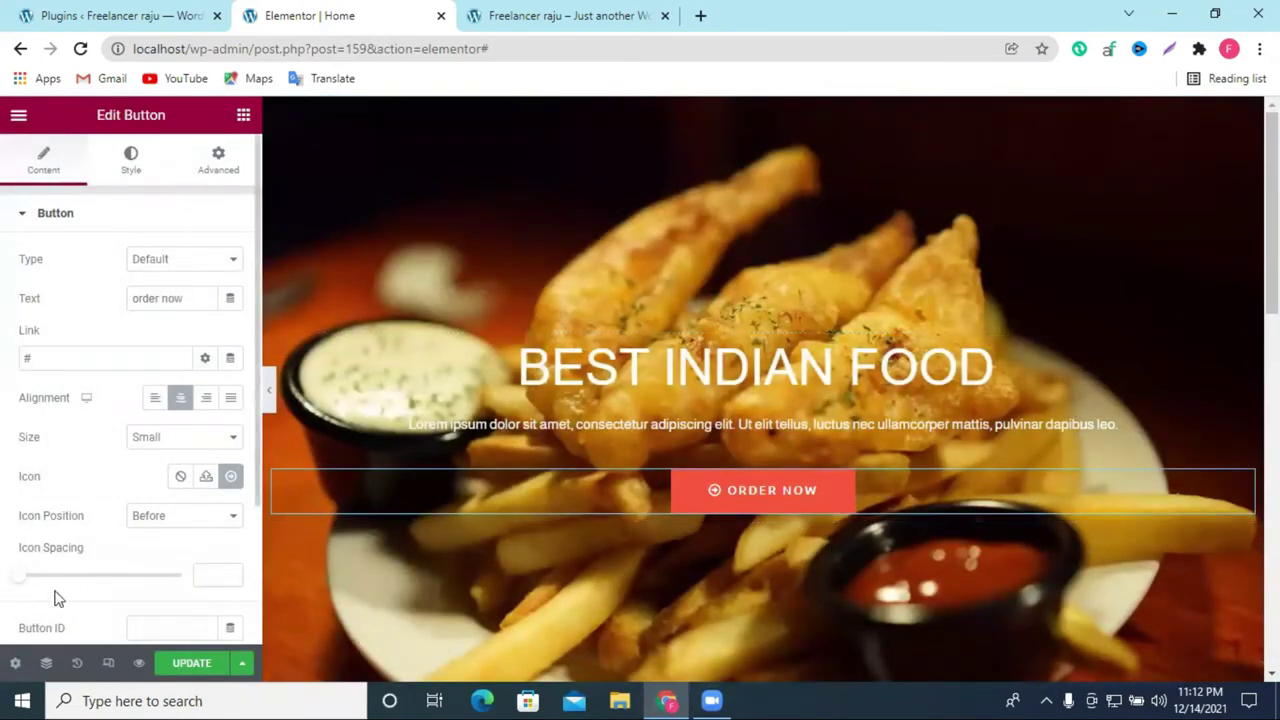
left_click_drag(25, 580, 62, 580)
left_click(162, 515)
left_click(166, 549)
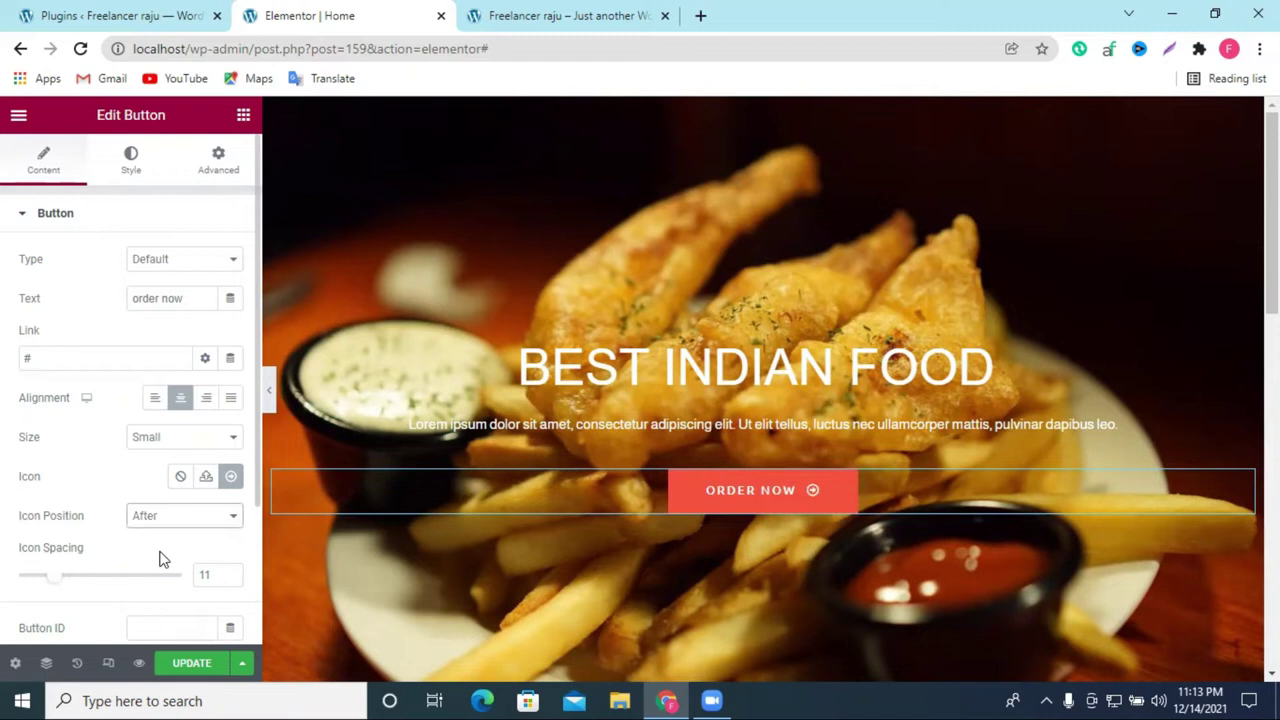
left_click(163, 516)
left_click(166, 535)
scroll(141, 529, "down", 2)
scroll(141, 529, "up", 2)
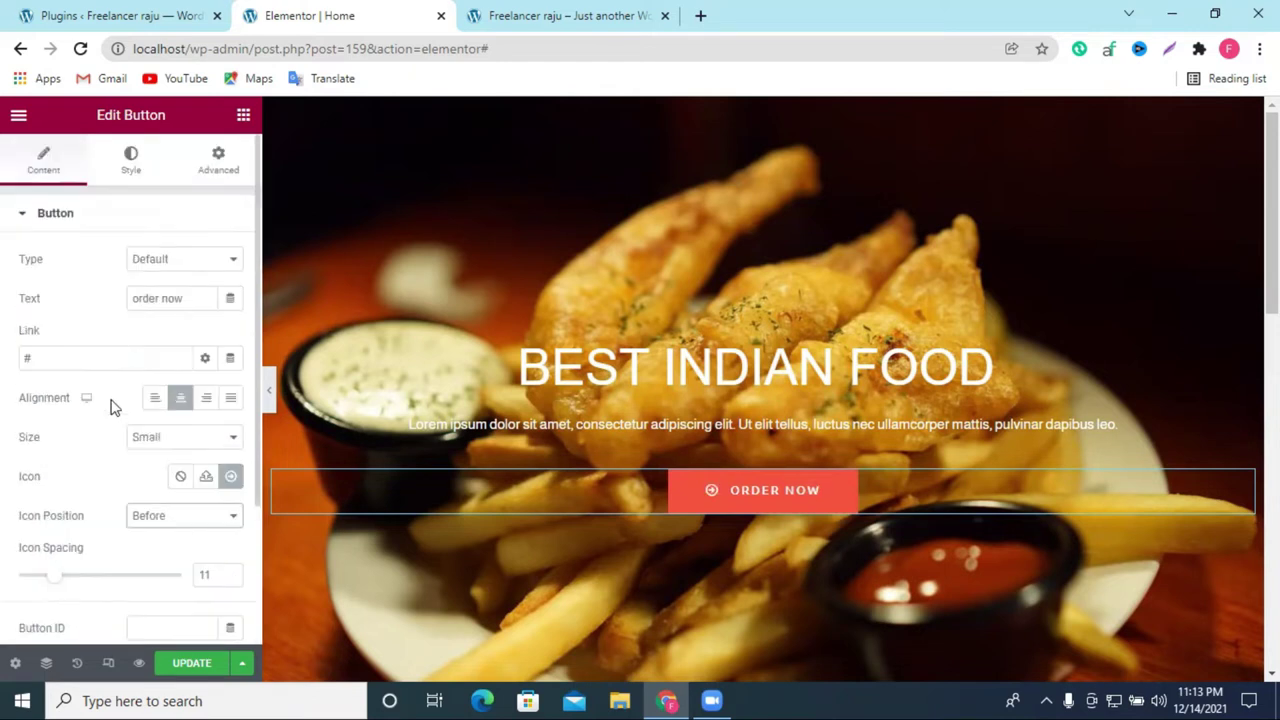
Step: Try Extra Small, then set the button size to Medium
left_click(156, 441)
left_click(160, 486)
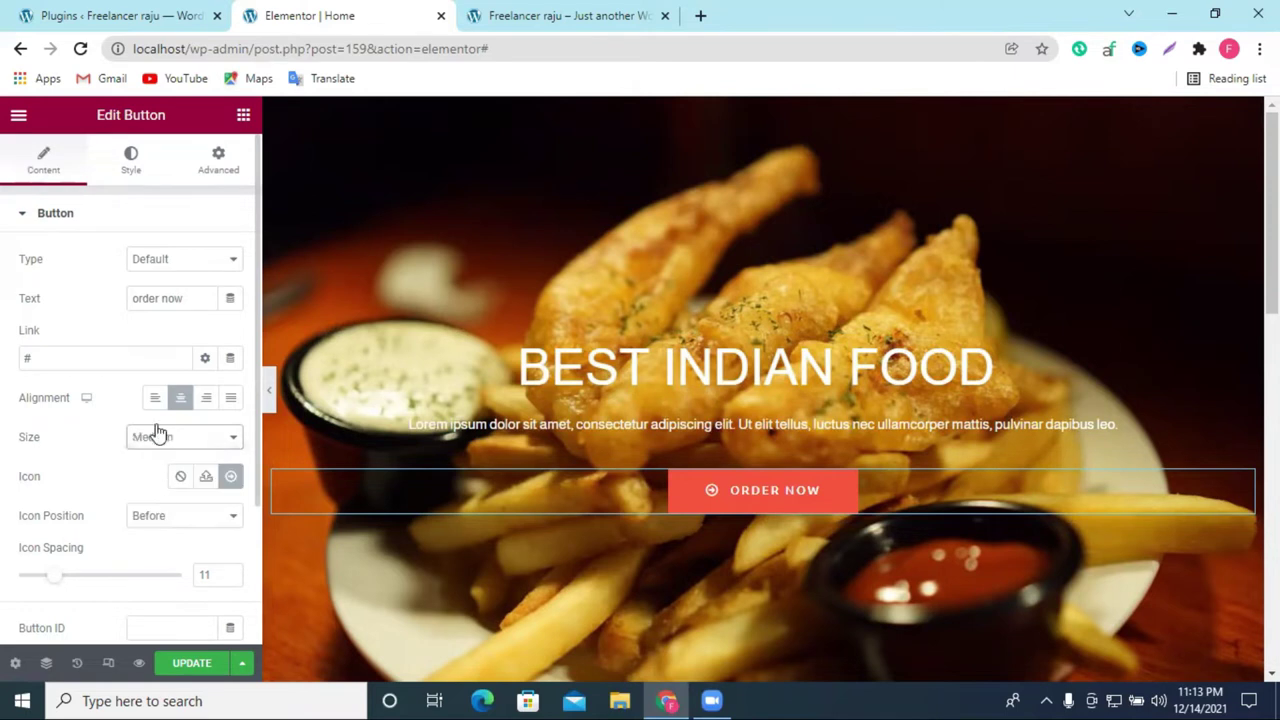
left_click(156, 440)
left_click(178, 457)
left_click(168, 440)
left_click(166, 486)
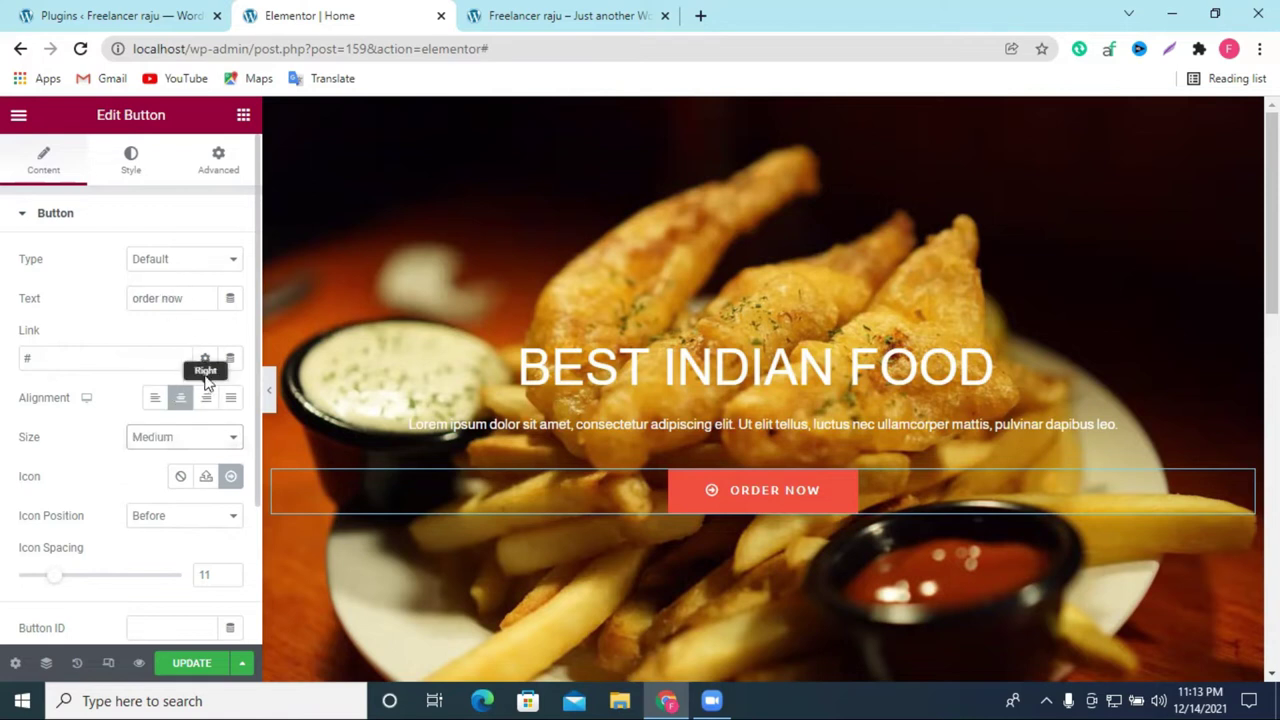
Step: Cycle the button type through Info, Warning and Danger, ending on green Success
left_click(163, 260)
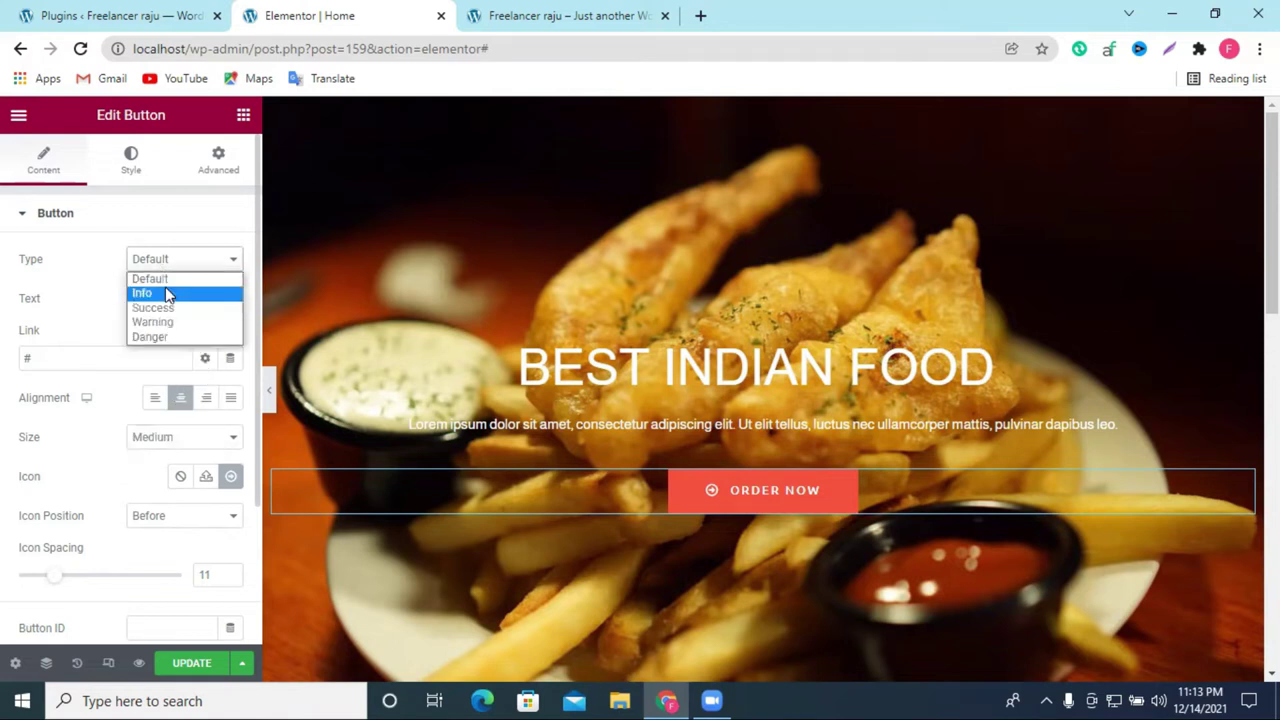
left_click(166, 290)
left_click(170, 264)
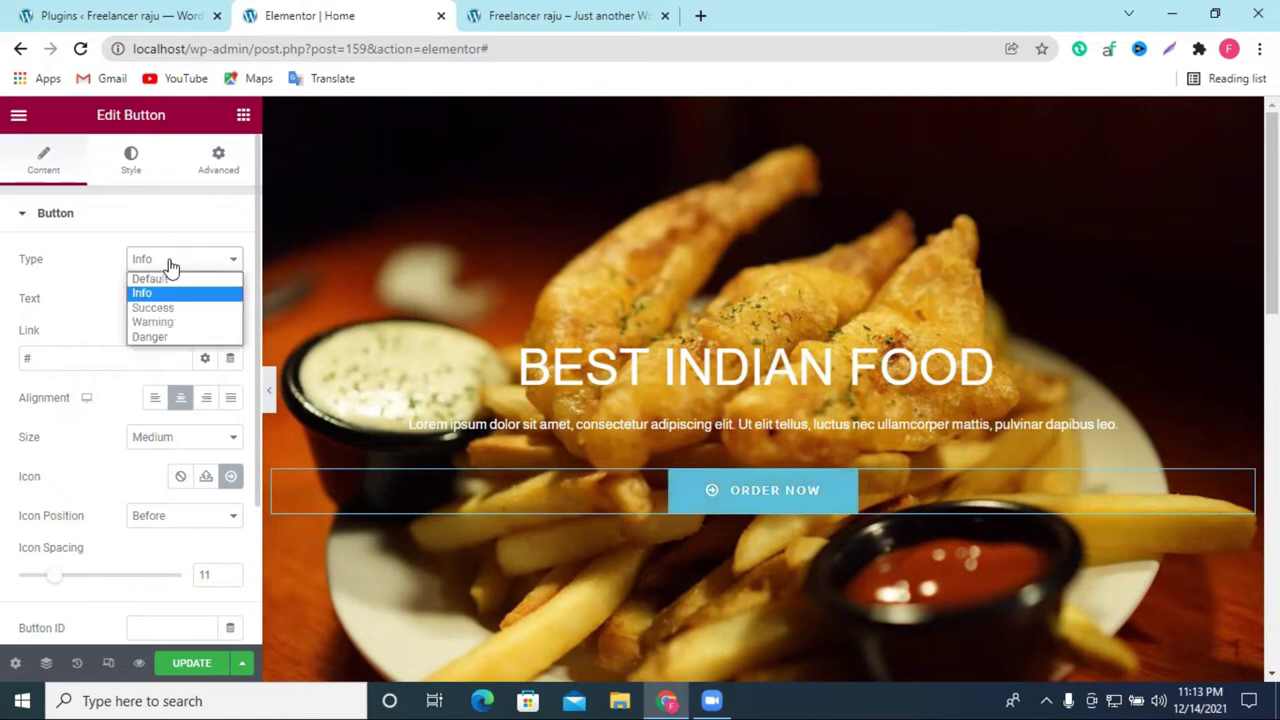
left_click(168, 305)
left_click(170, 261)
left_click(168, 322)
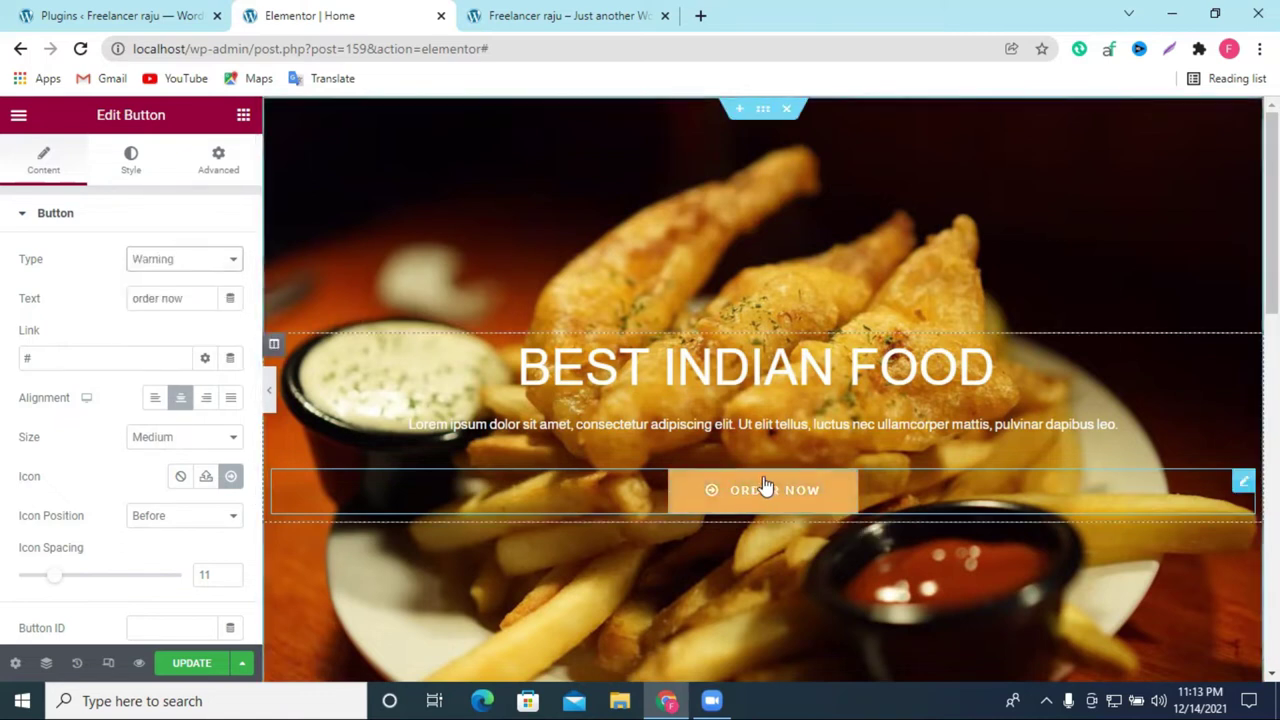
left_click(171, 263)
left_click(176, 337)
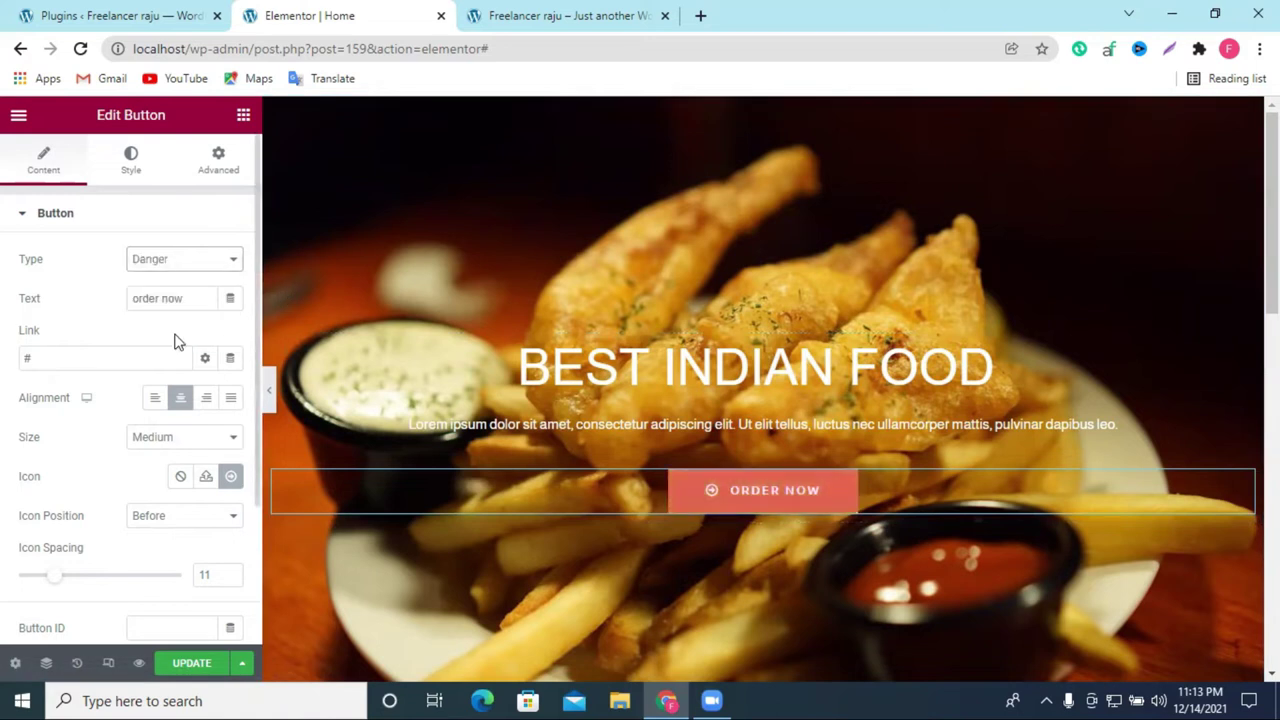
left_click(168, 268)
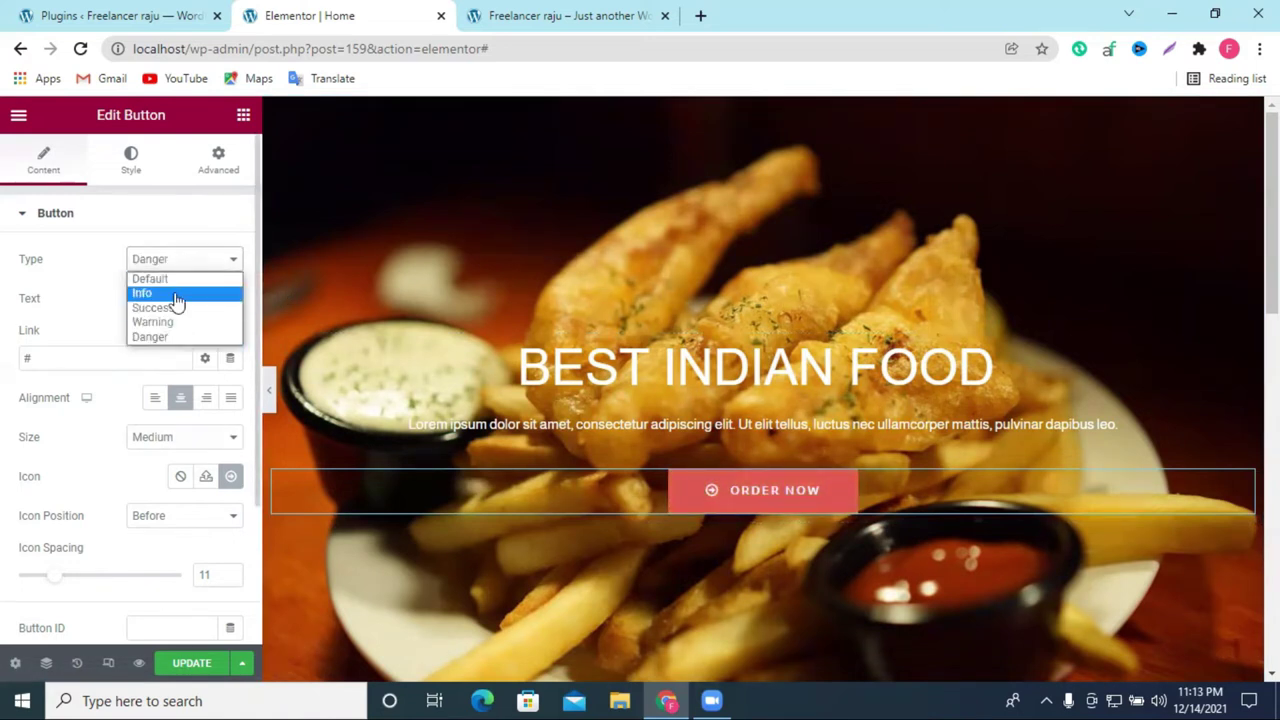
left_click(175, 291)
left_click(139, 277)
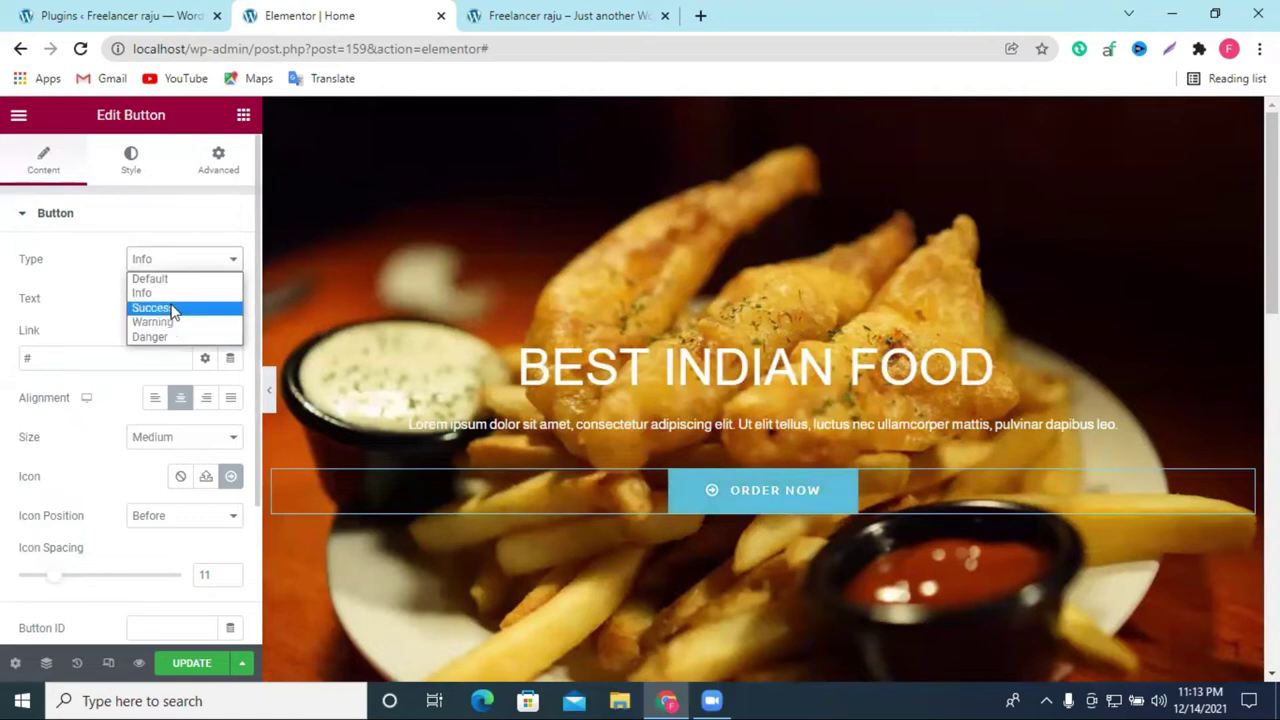
left_click(172, 311)
scroll(454, 510, "down", 2)
scroll(200, 540, "down", 2)
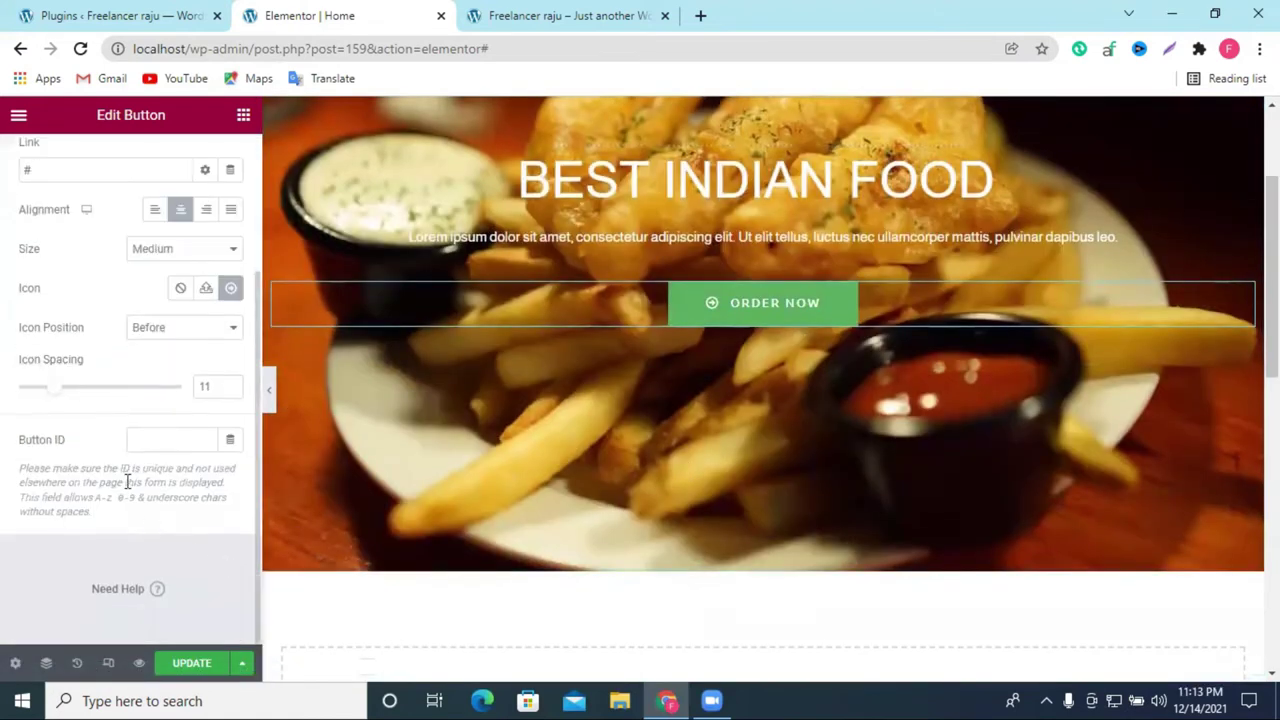
scroll(110, 450, "up", 3)
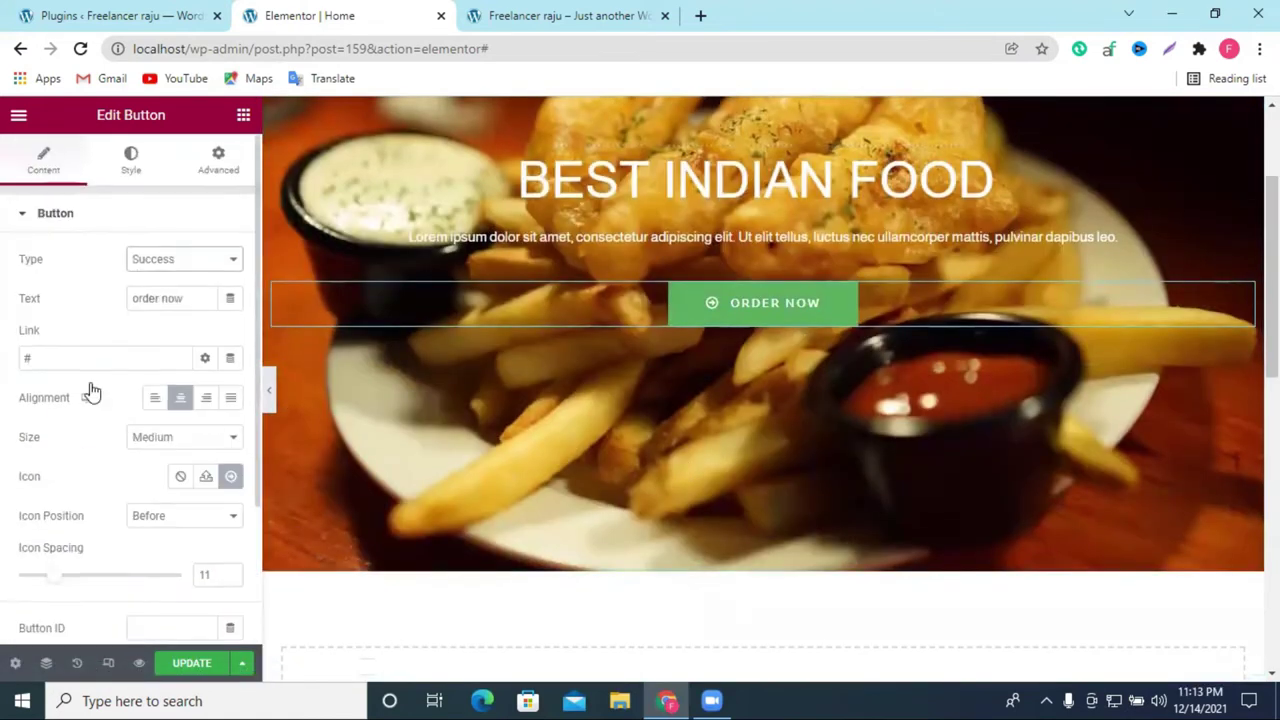
left_click(128, 172)
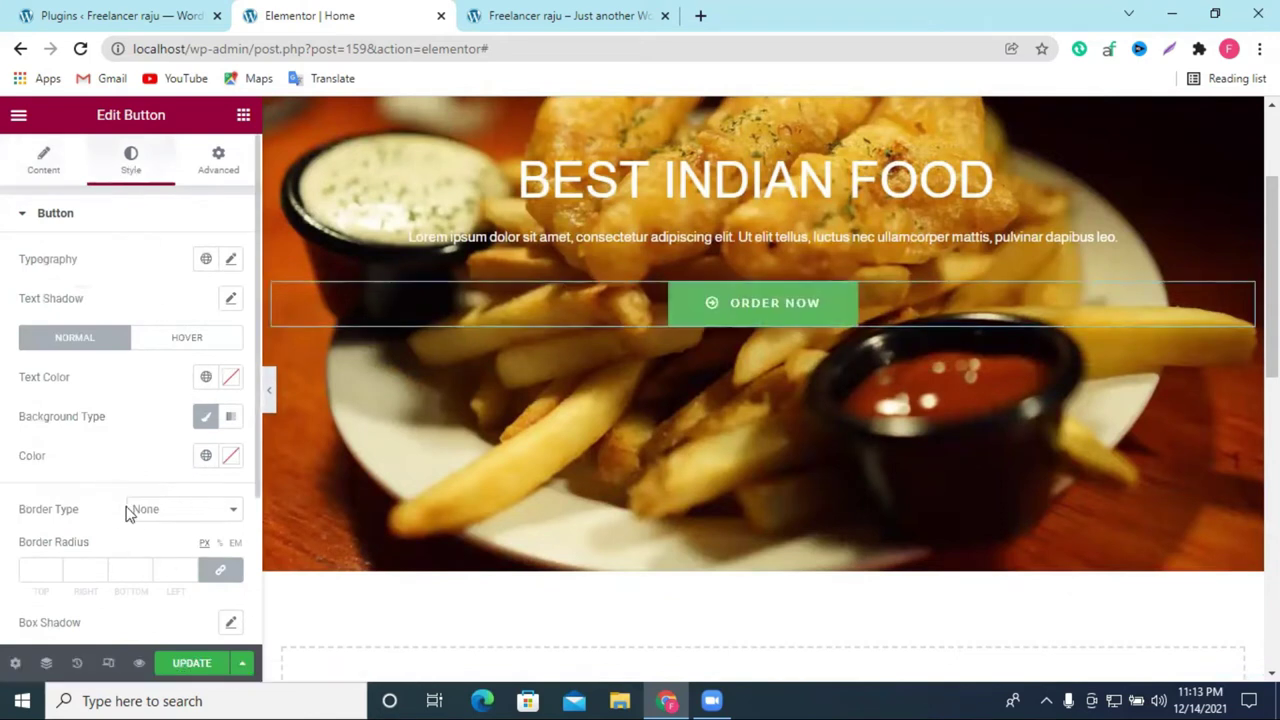
Step: Give the button an outline box shadow: horizontal -16, blur 12, spread 34
scroll(176, 542, "down", 1)
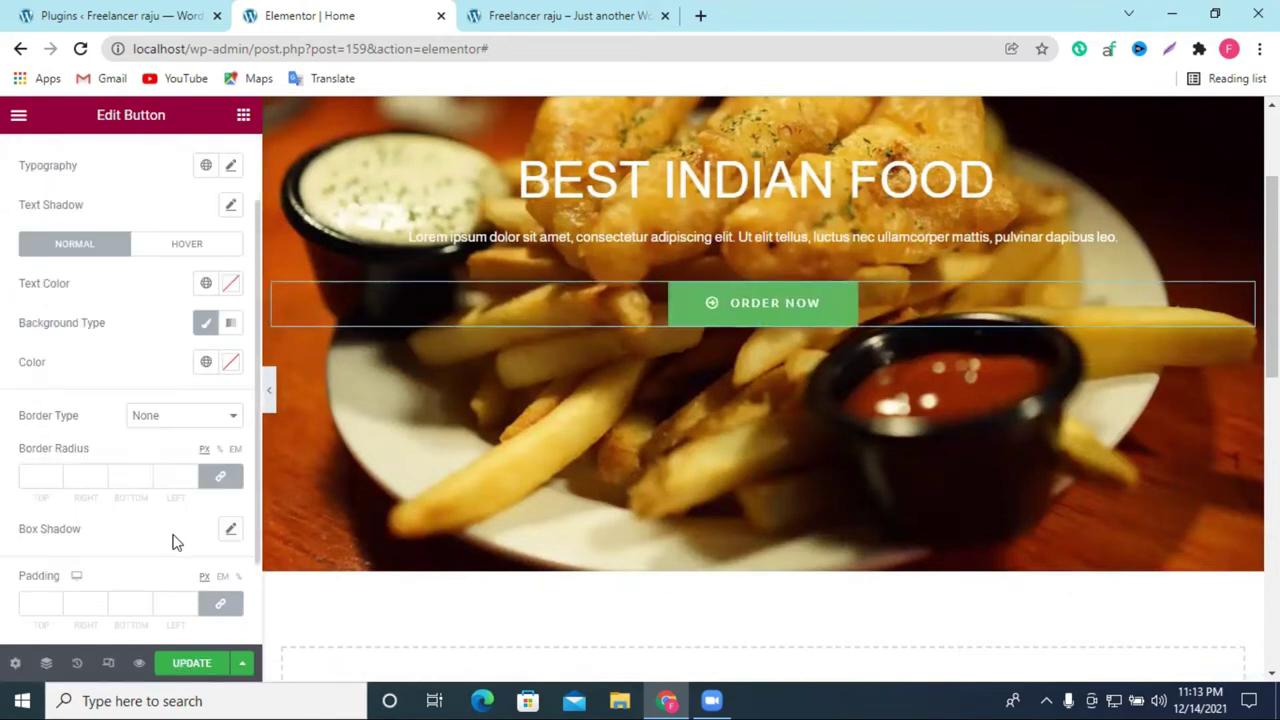
left_click(230, 529)
mouse_move(98, 628)
left_mouse_down()
mouse_move(160, 628)
mouse_move(23, 623)
mouse_move(88, 626)
left_mouse_up()
scroll(120, 498, "down", 2)
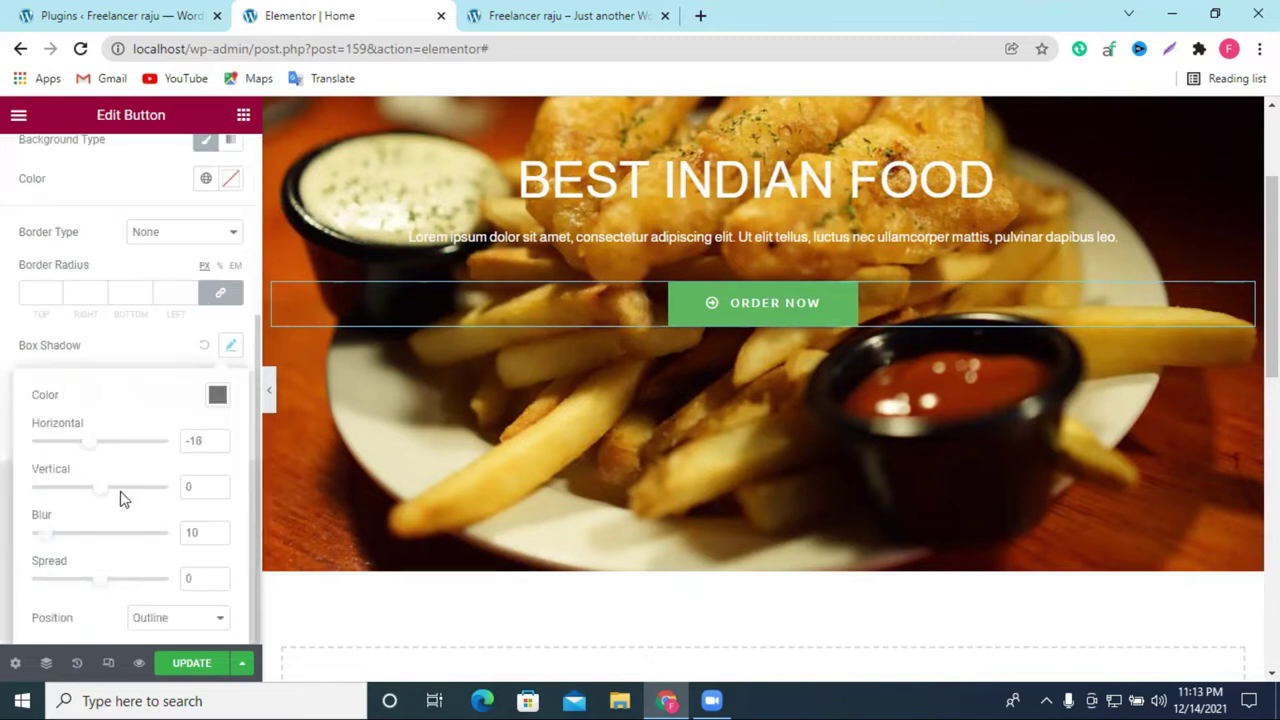
mouse_move(95, 495)
left_mouse_down()
mouse_move(157, 503)
mouse_move(326, 457)
mouse_move(81, 483)
mouse_move(106, 486)
left_mouse_up()
mouse_move(50, 537)
left_mouse_down()
mouse_move(194, 526)
mouse_move(48, 545)
left_mouse_up()
left_click_drag(106, 581, 130, 611)
left_click(152, 618)
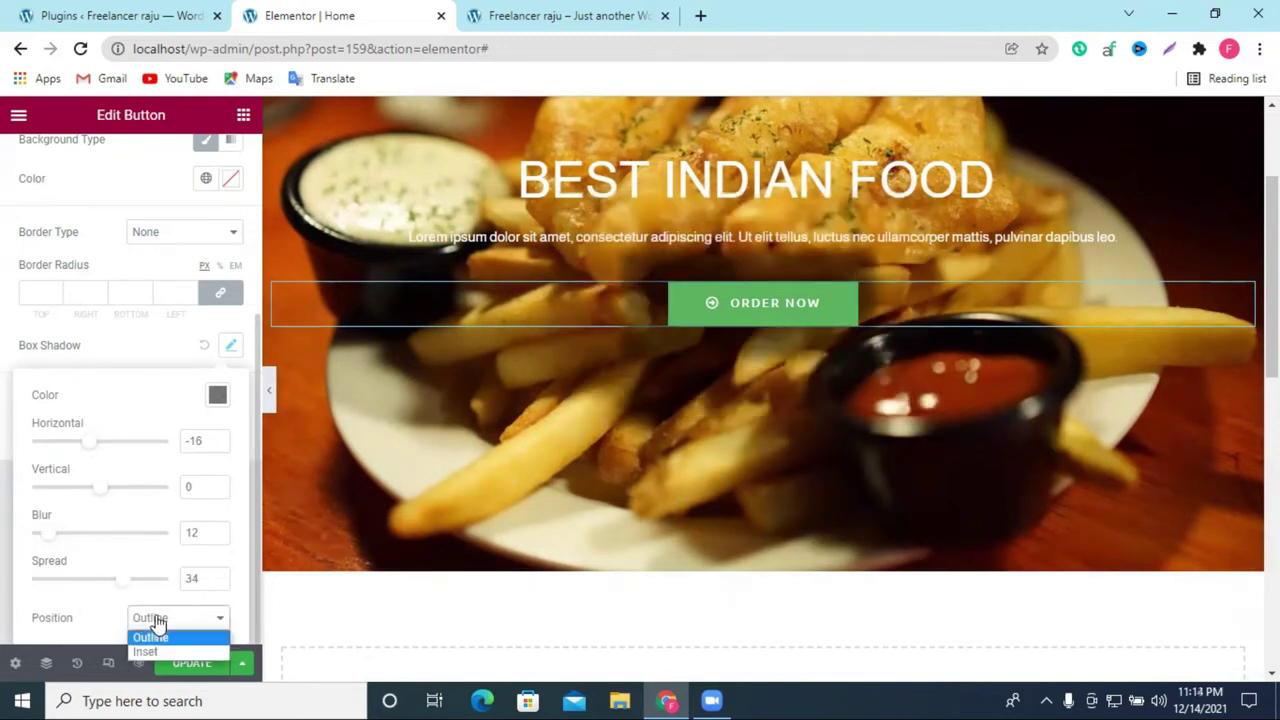
left_click(167, 647)
left_click(155, 617)
left_click(150, 638)
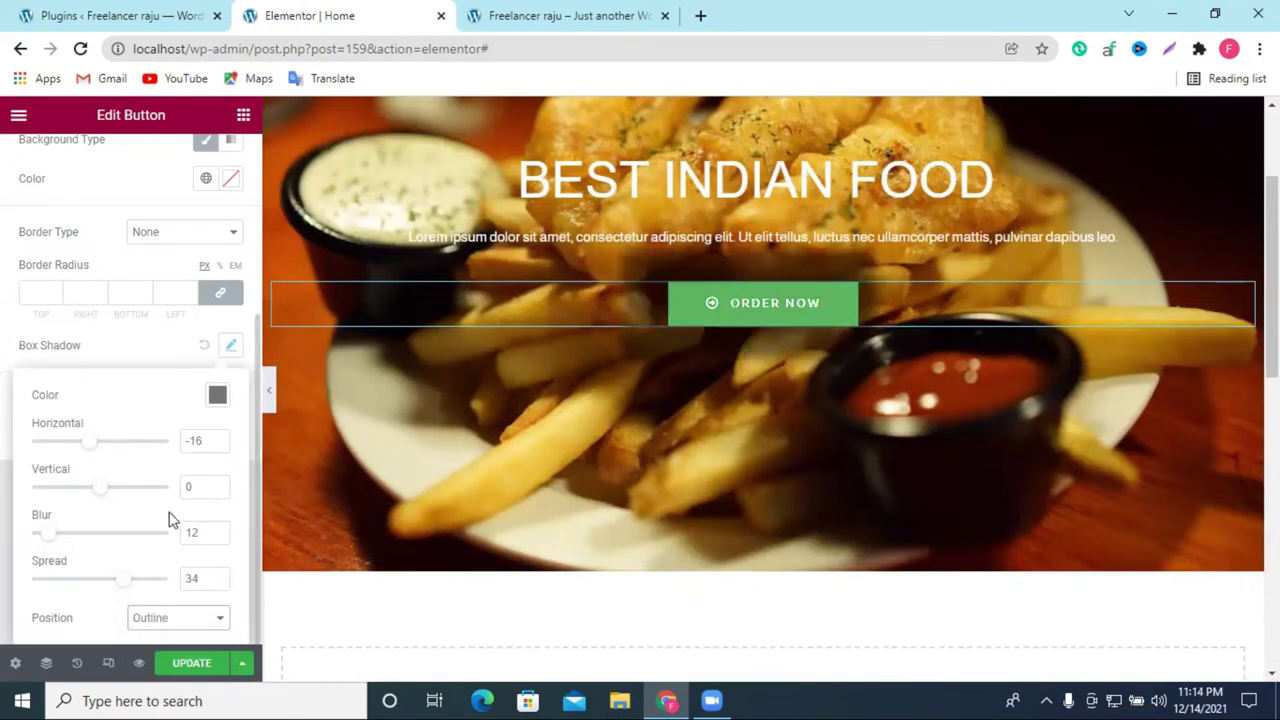
left_click(95, 360)
Step: Set the button's border type to Double
left_click(171, 231)
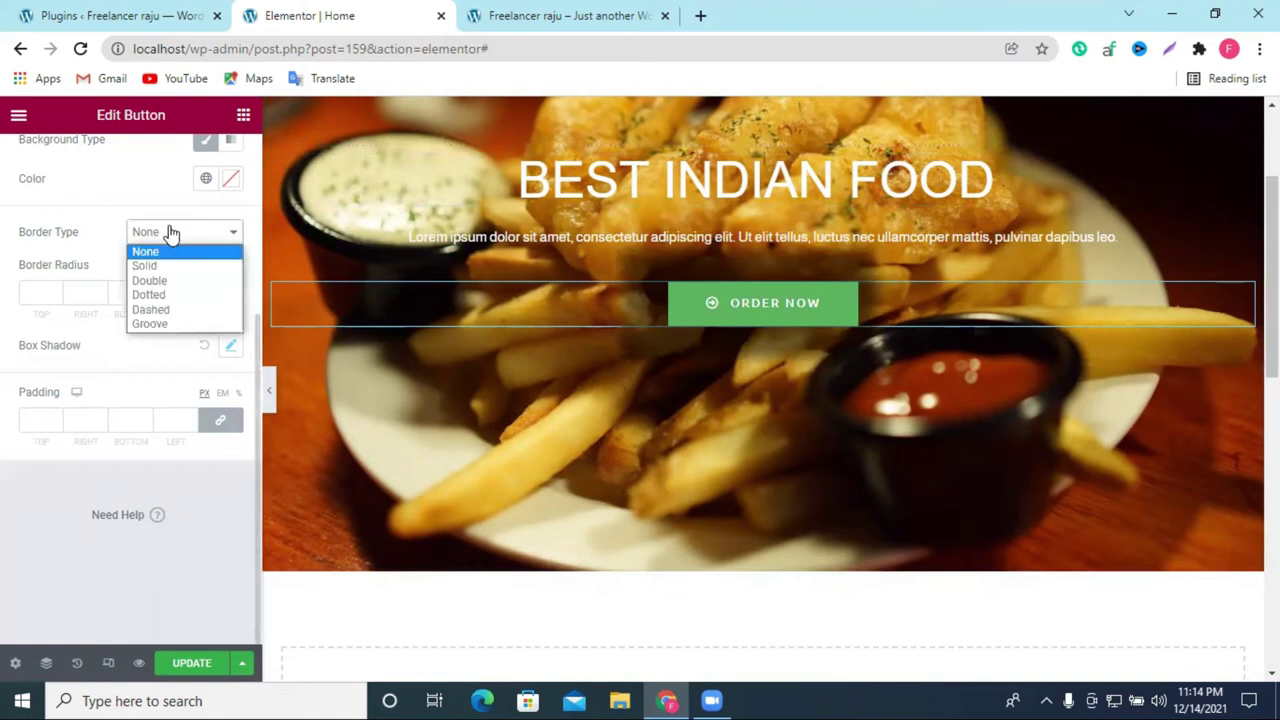
left_click(168, 280)
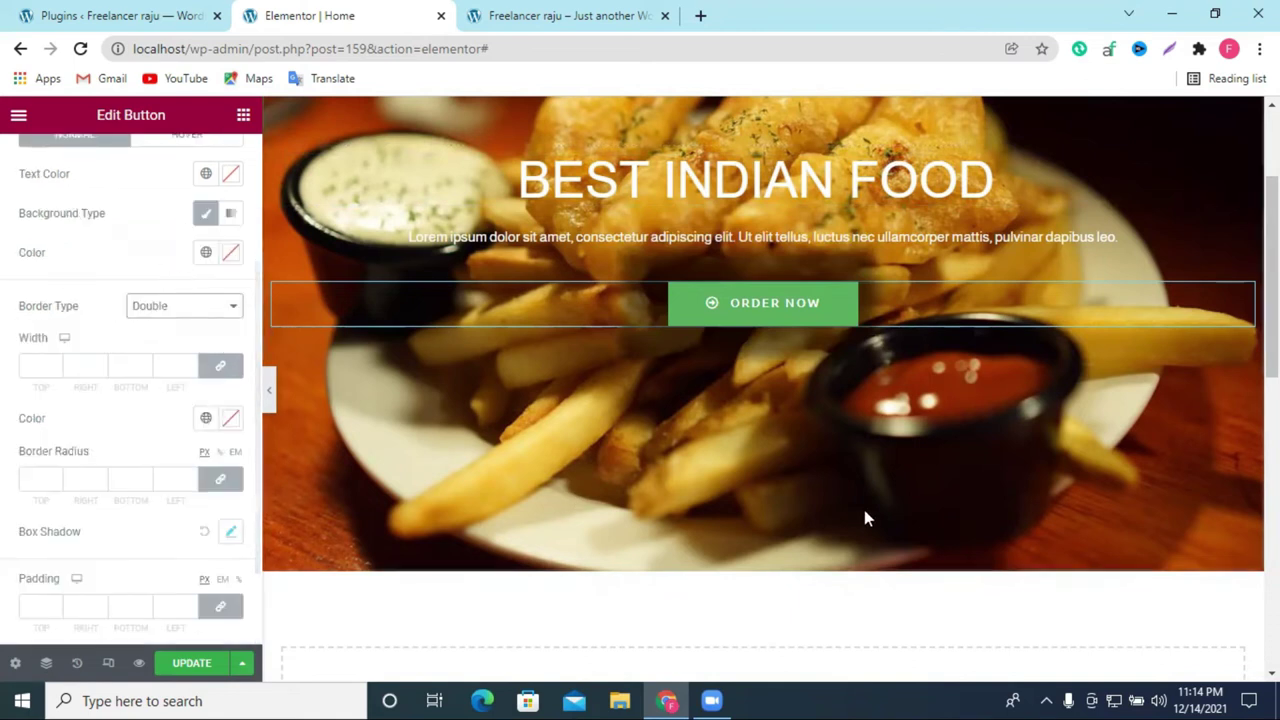
scroll(866, 517, "up", 2)
scroll(57, 393, "up", 2)
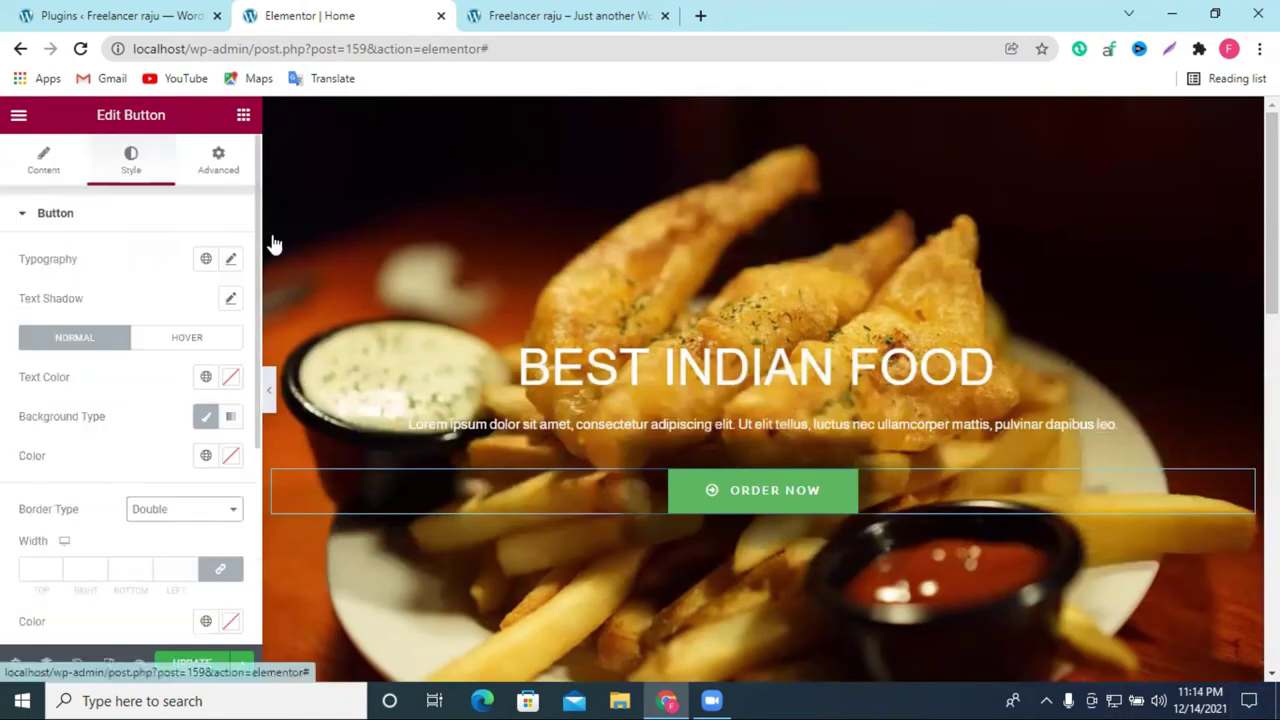
Step: Add a one-column section below the hero holding a 50px Spacer, discarding the extra placeholder
scroll(729, 371, "down", 8)
scroll(734, 349, "up", 7)
scroll(780, 300, "up", 1)
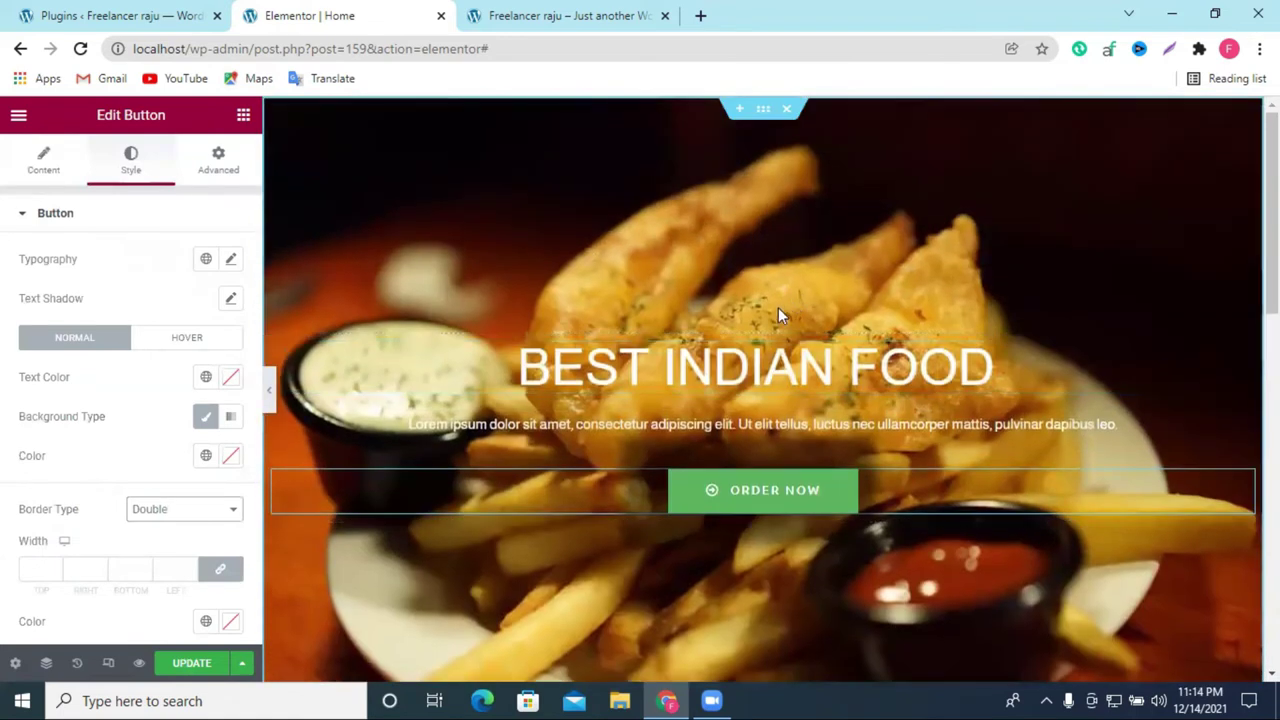
scroll(786, 394, "down", 4)
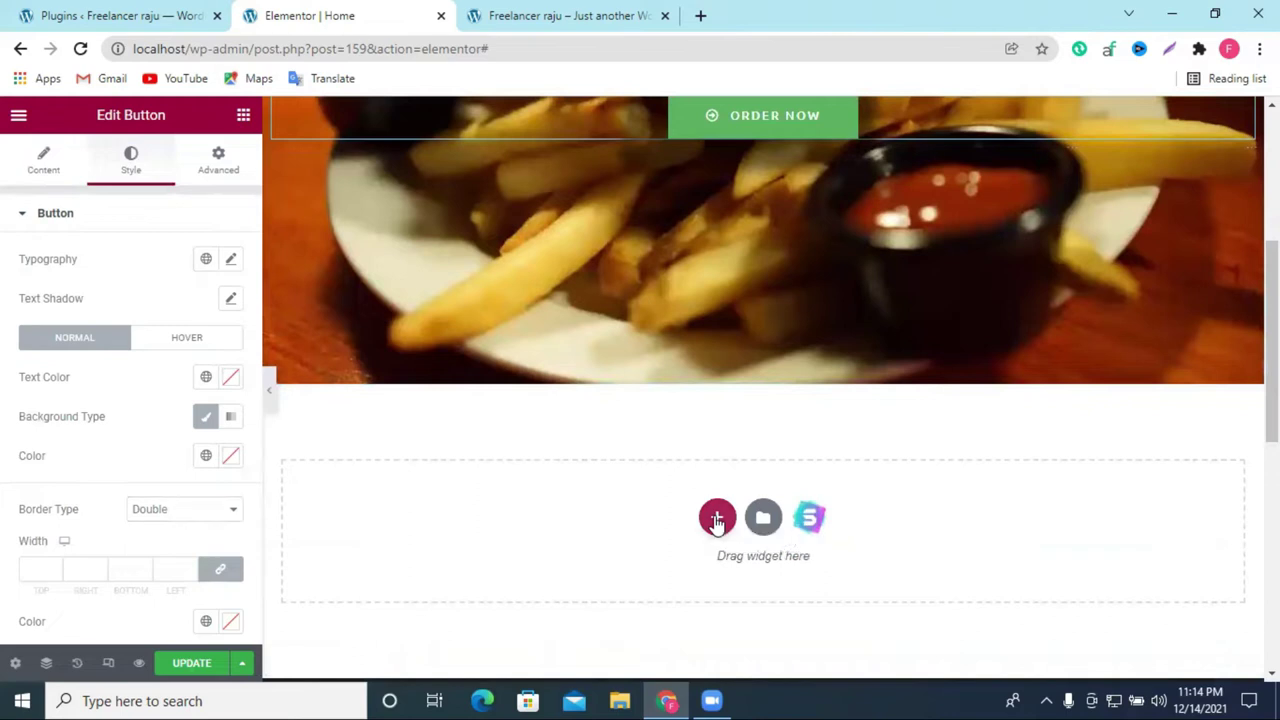
left_click(716, 519)
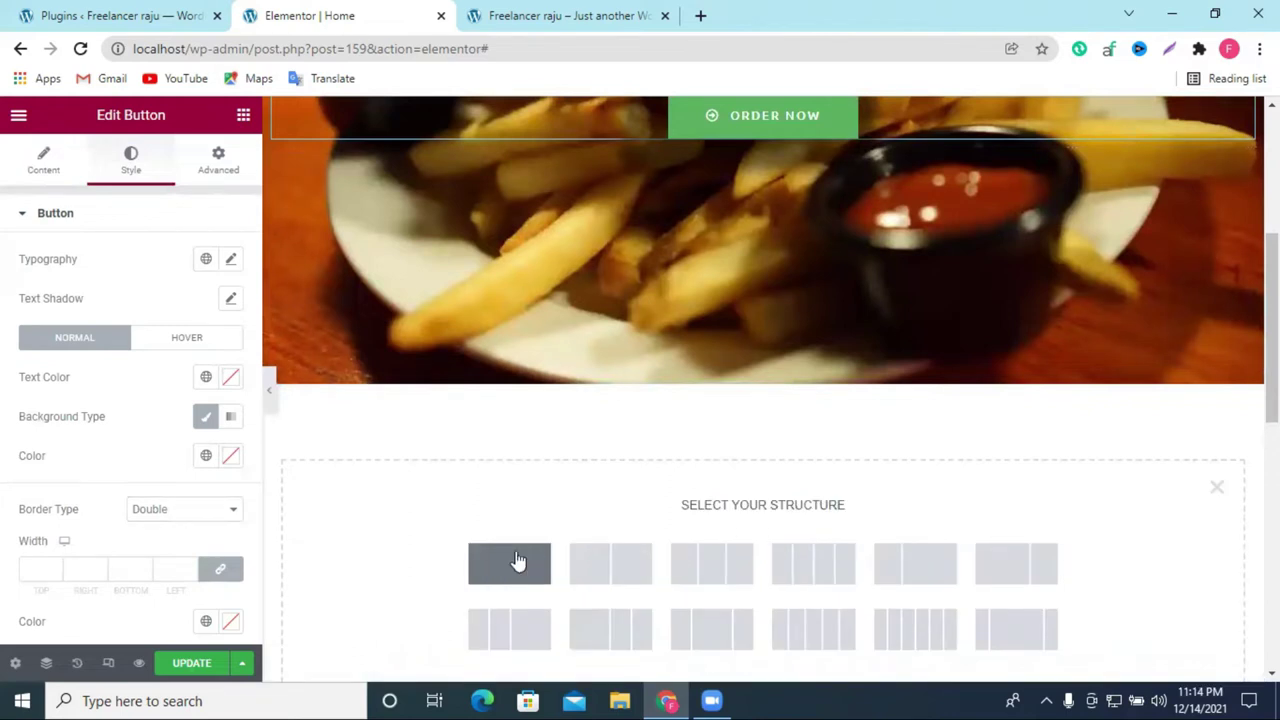
left_click(516, 558)
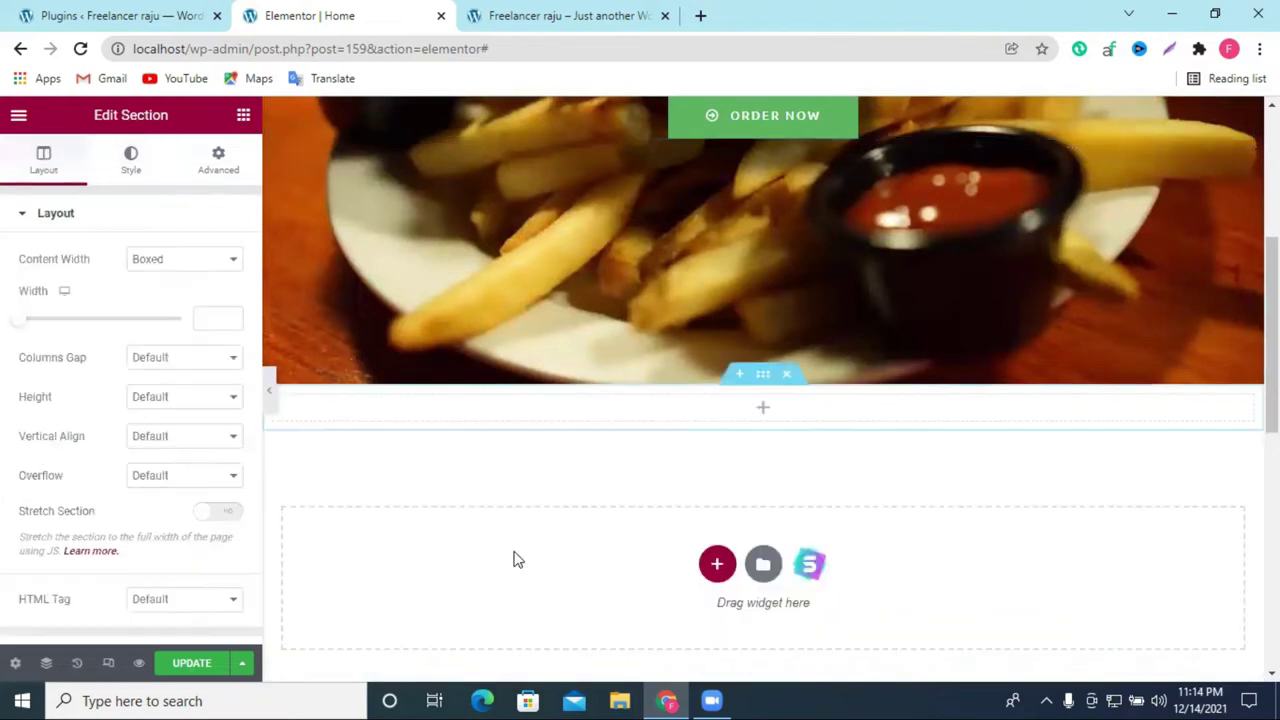
left_click(737, 380)
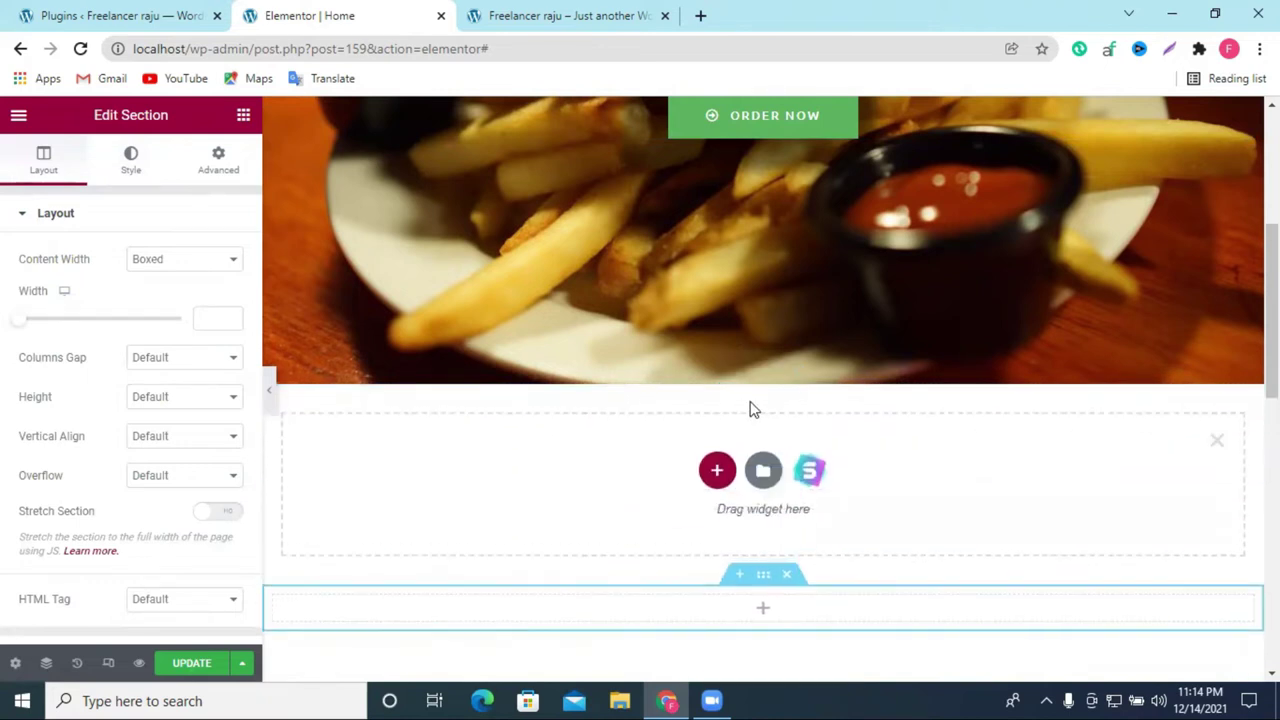
left_click(762, 608)
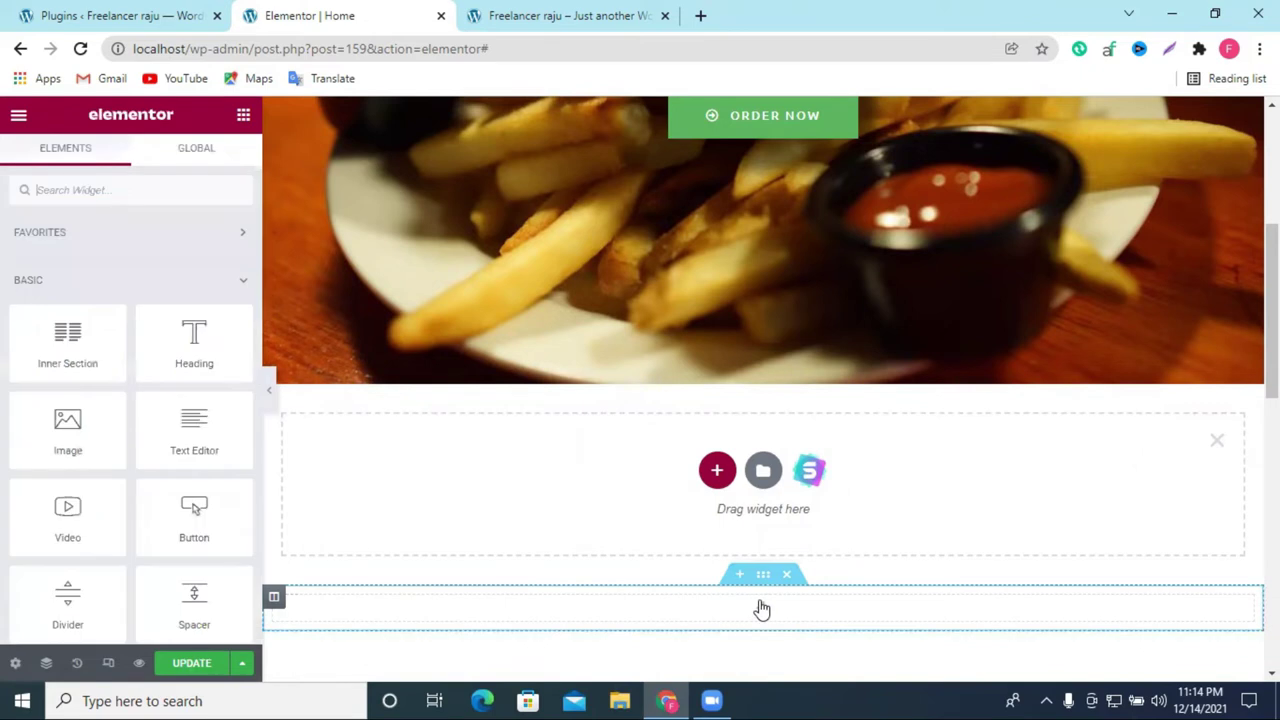
left_click_drag(195, 614, 840, 615)
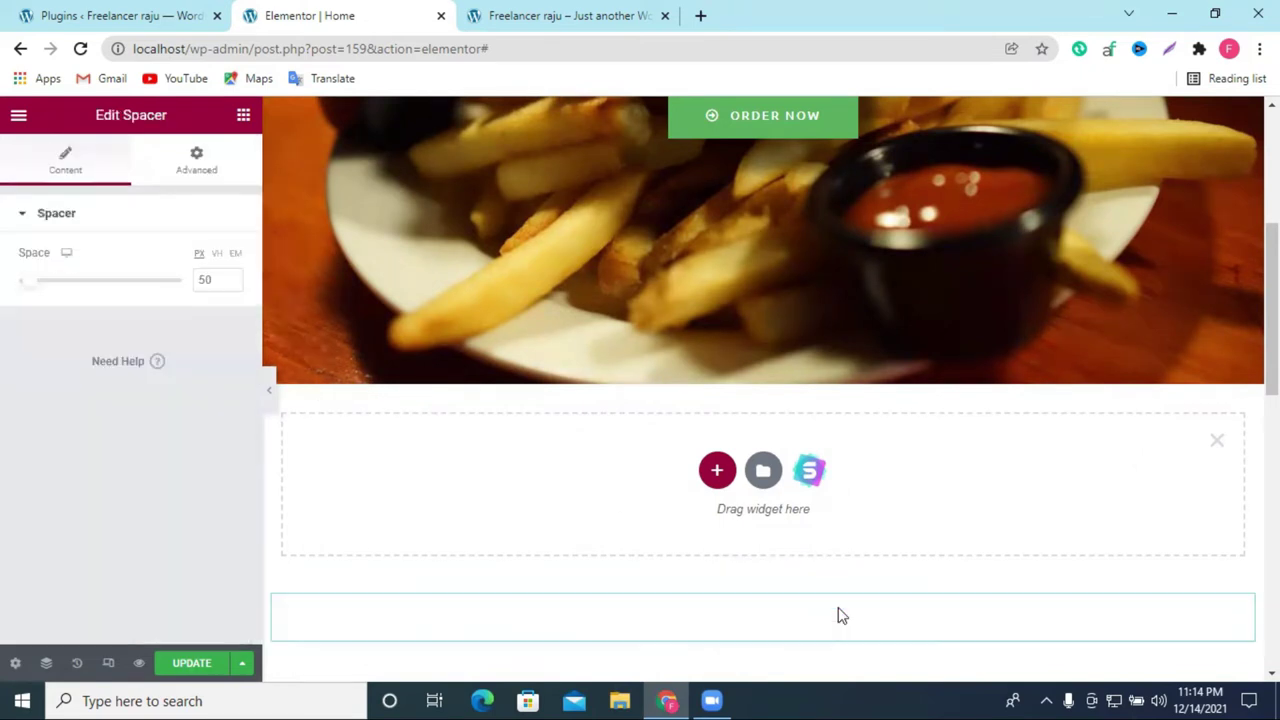
left_click(1215, 440)
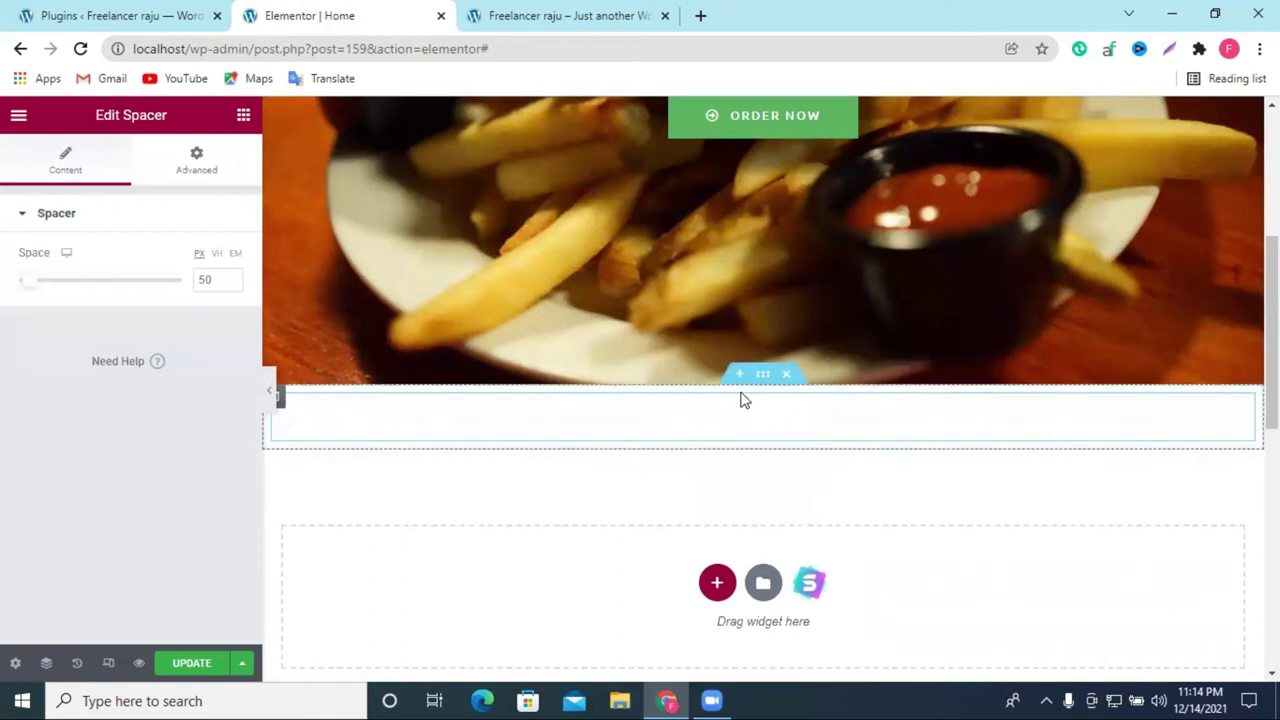
Step: Add another empty one-column section beneath the spacer
left_click(716, 583)
left_click(520, 632)
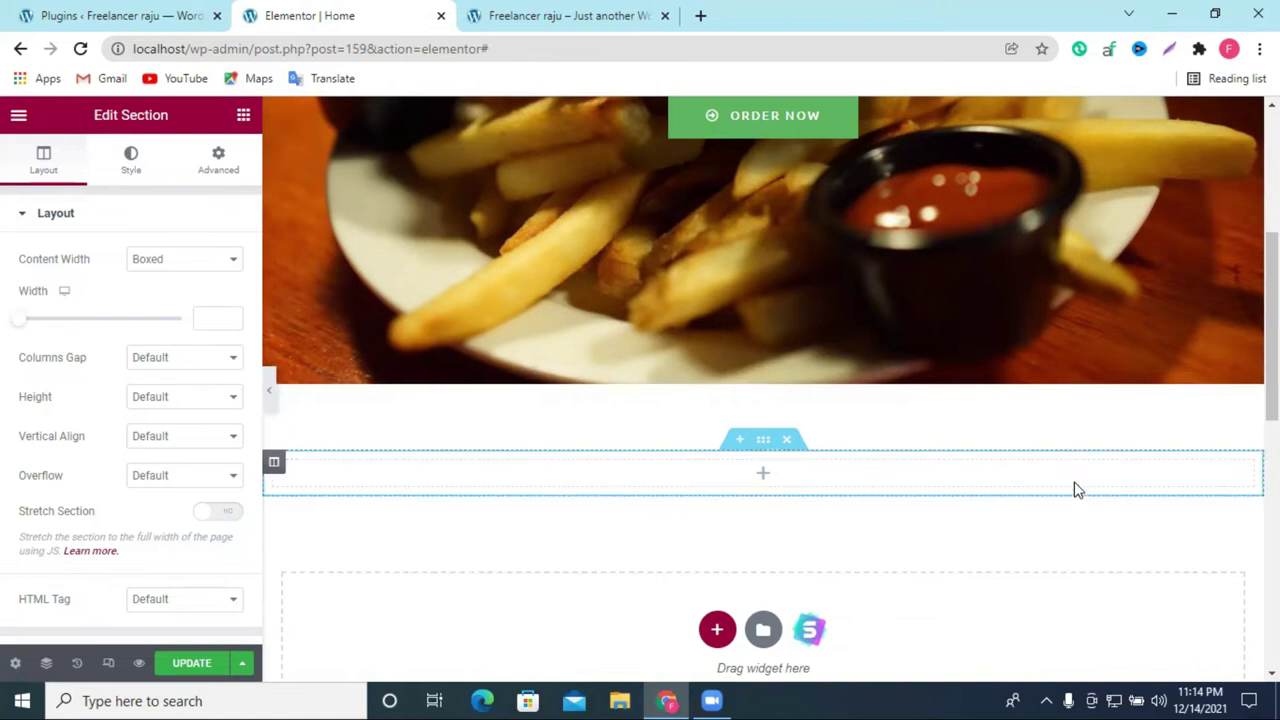
left_click(700, 15)
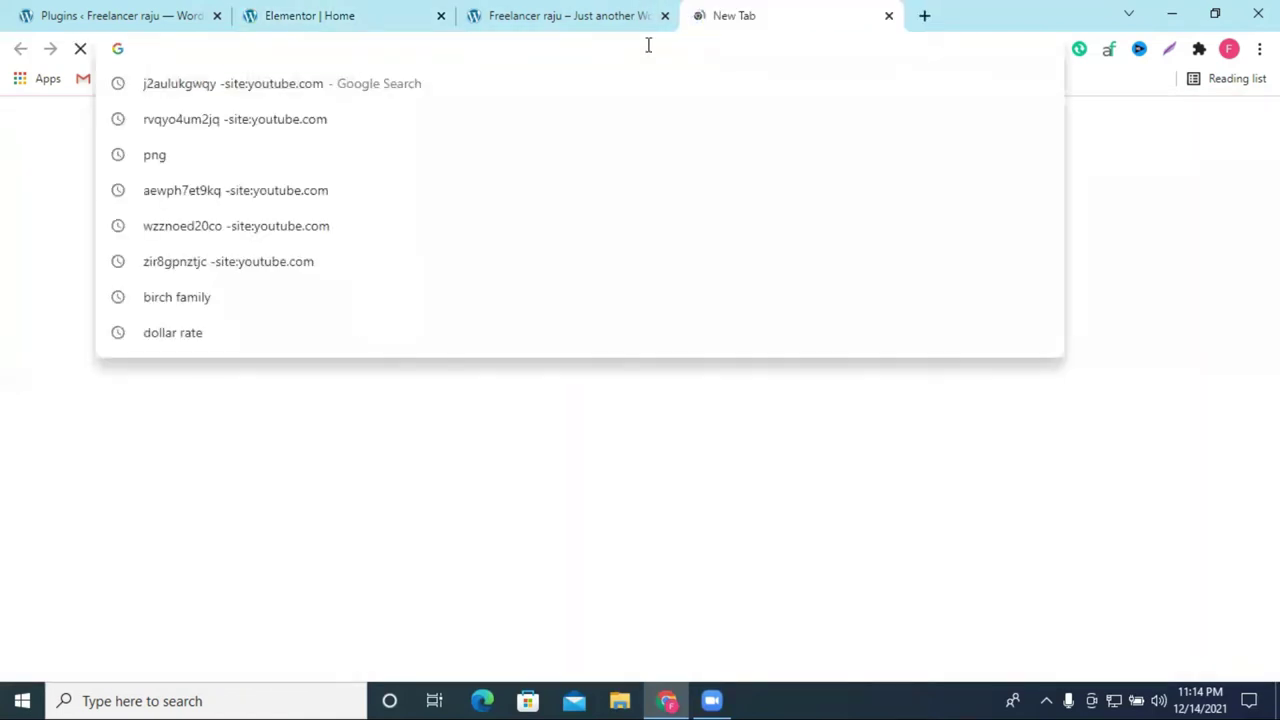
Step: Load newlifelearninginstitutebd.com and examine its Bengali heading and four-feature section
type("ne")
key("Return")
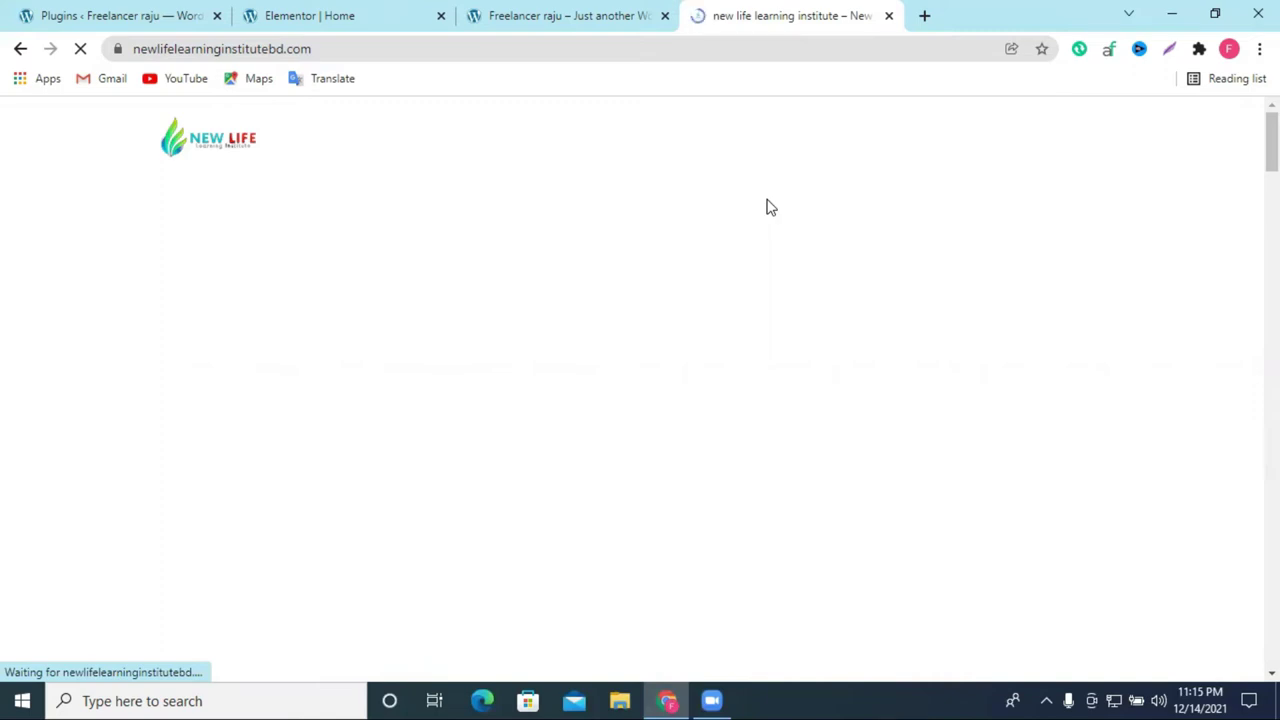
scroll(821, 307, "down", 1)
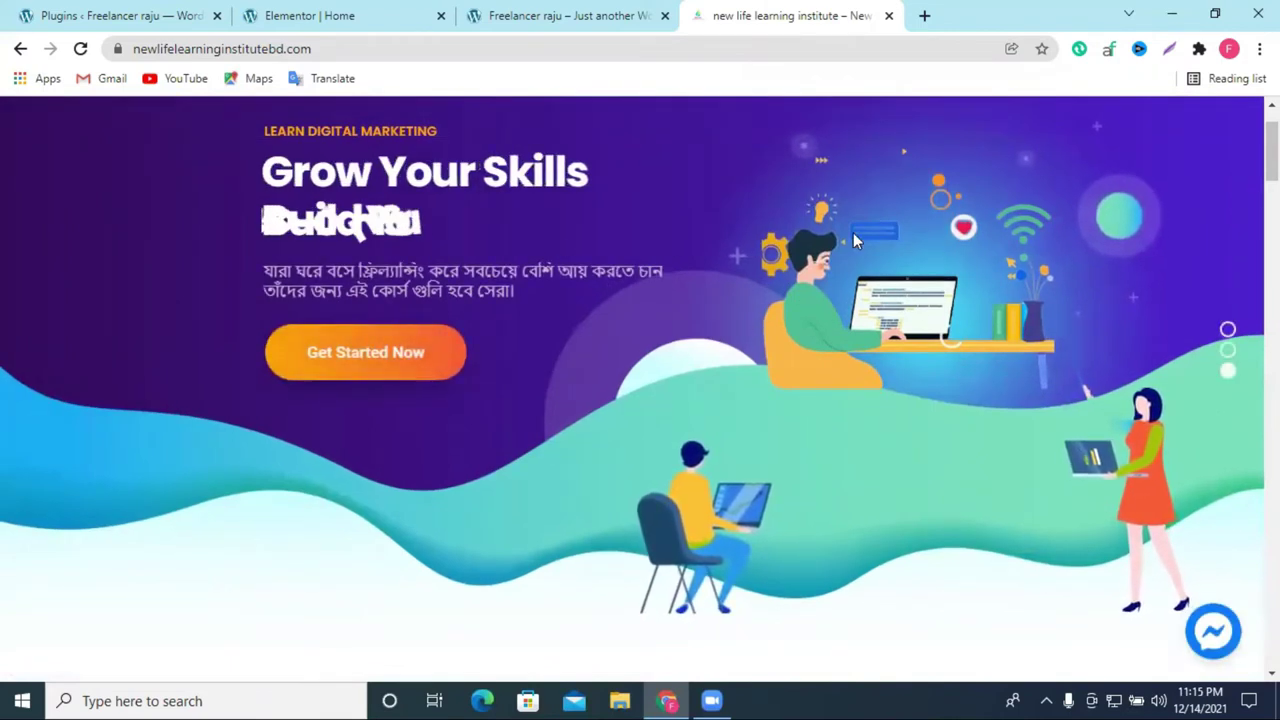
scroll(1077, 393, "down", 5)
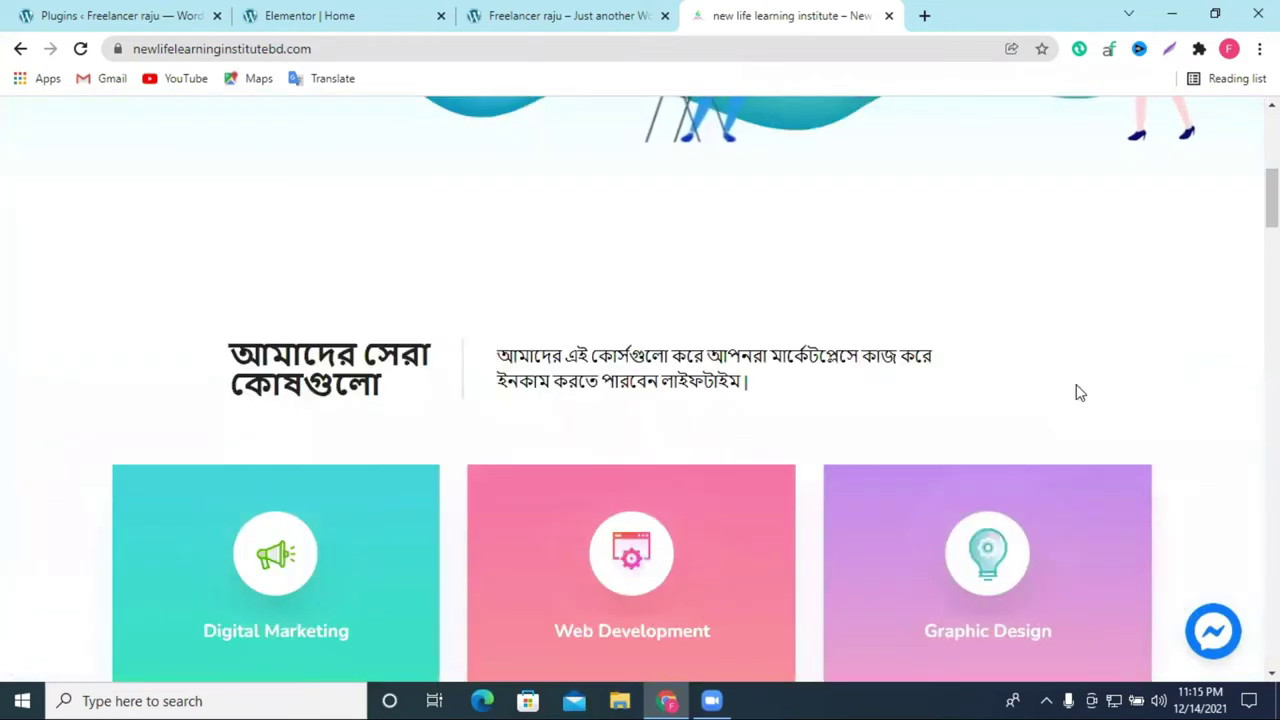
scroll(1075, 390, "down", 8)
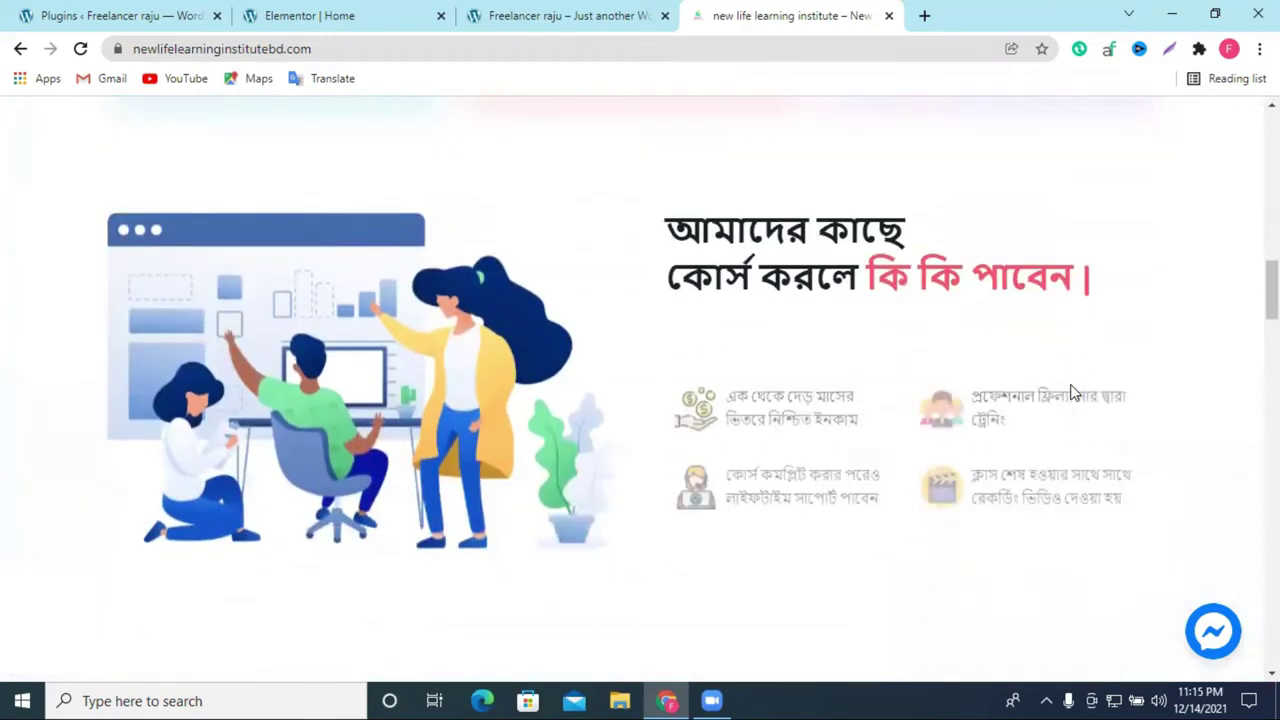
scroll(1075, 392, "down", 1)
scroll(880, 277, "up", 2)
left_click_drag(655, 291, 1078, 525)
left_click(15, 258)
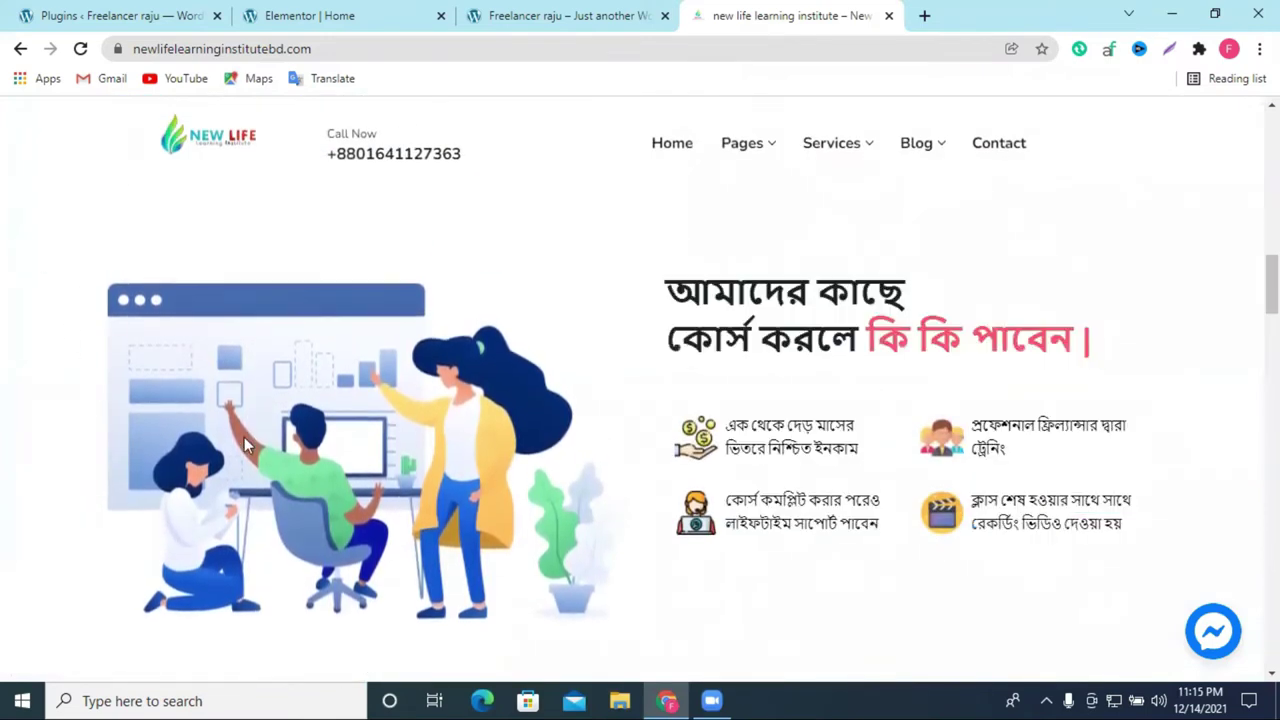
Step: Glance at the live food page, then go back to the Elementor editor
left_click(588, 12)
scroll(583, 298, "down", 10)
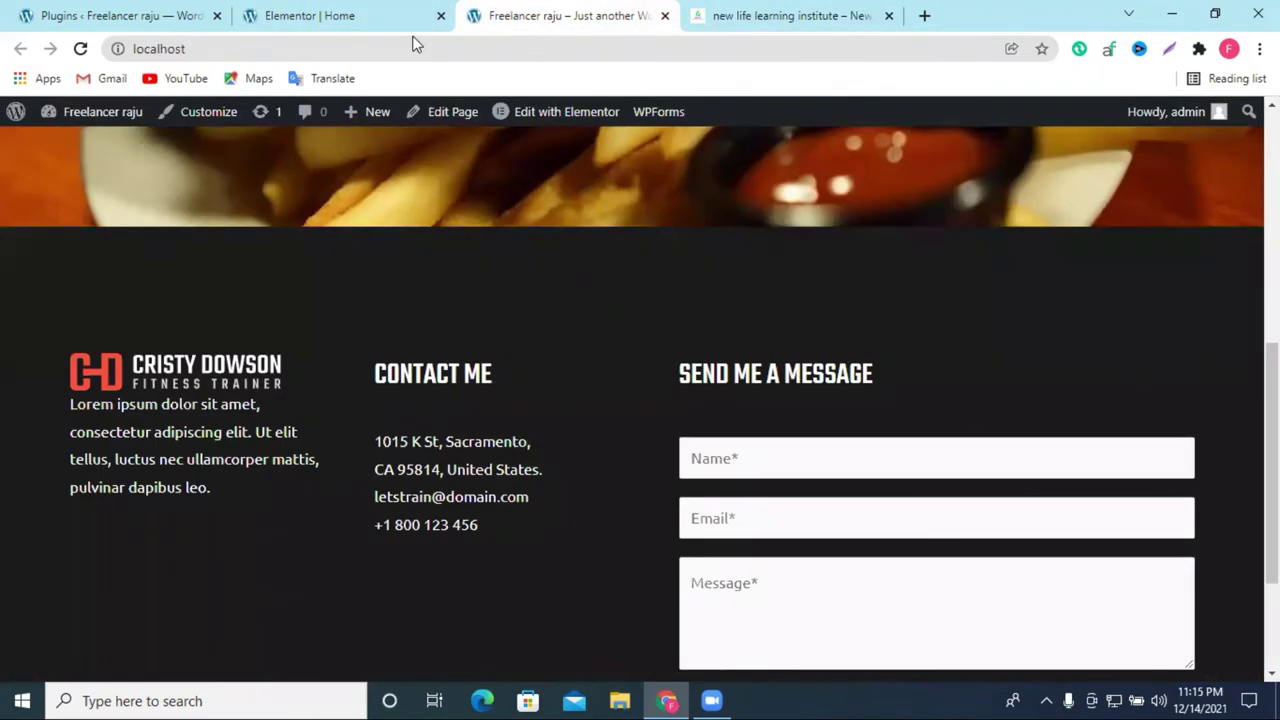
left_click(412, 20)
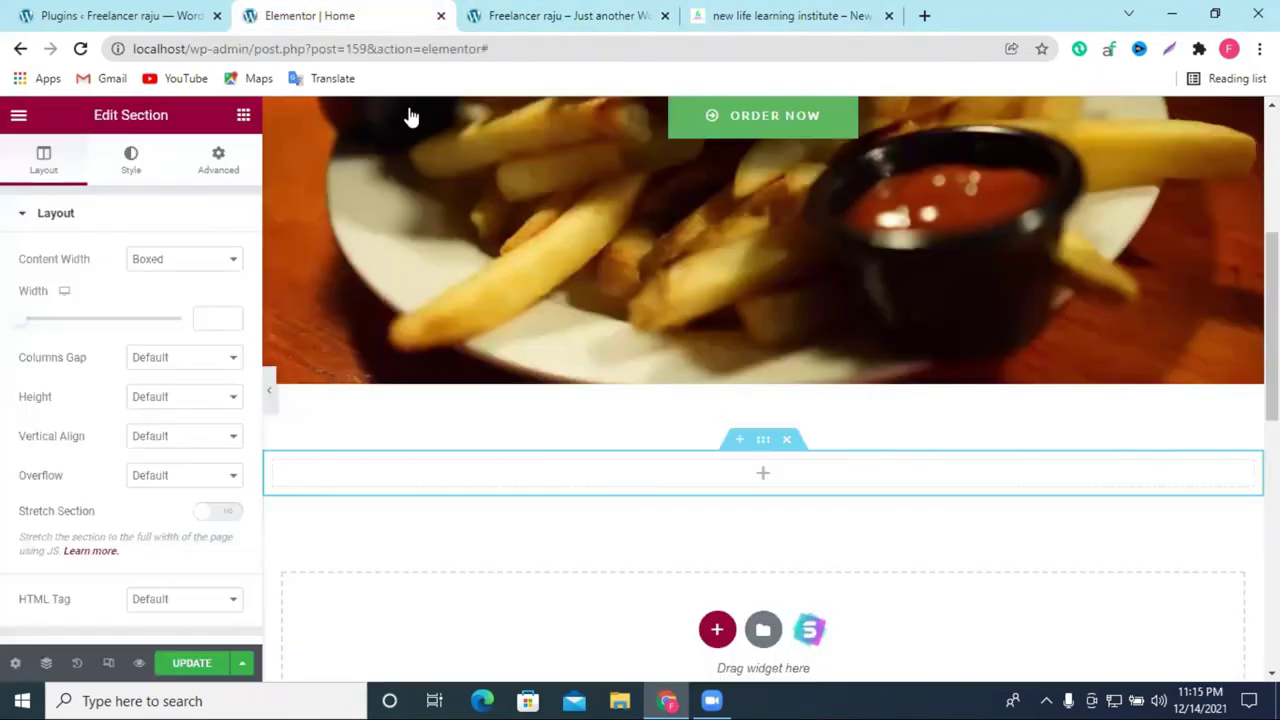
Step: Drop an inner section into the empty column to create two columns
left_click(763, 477)
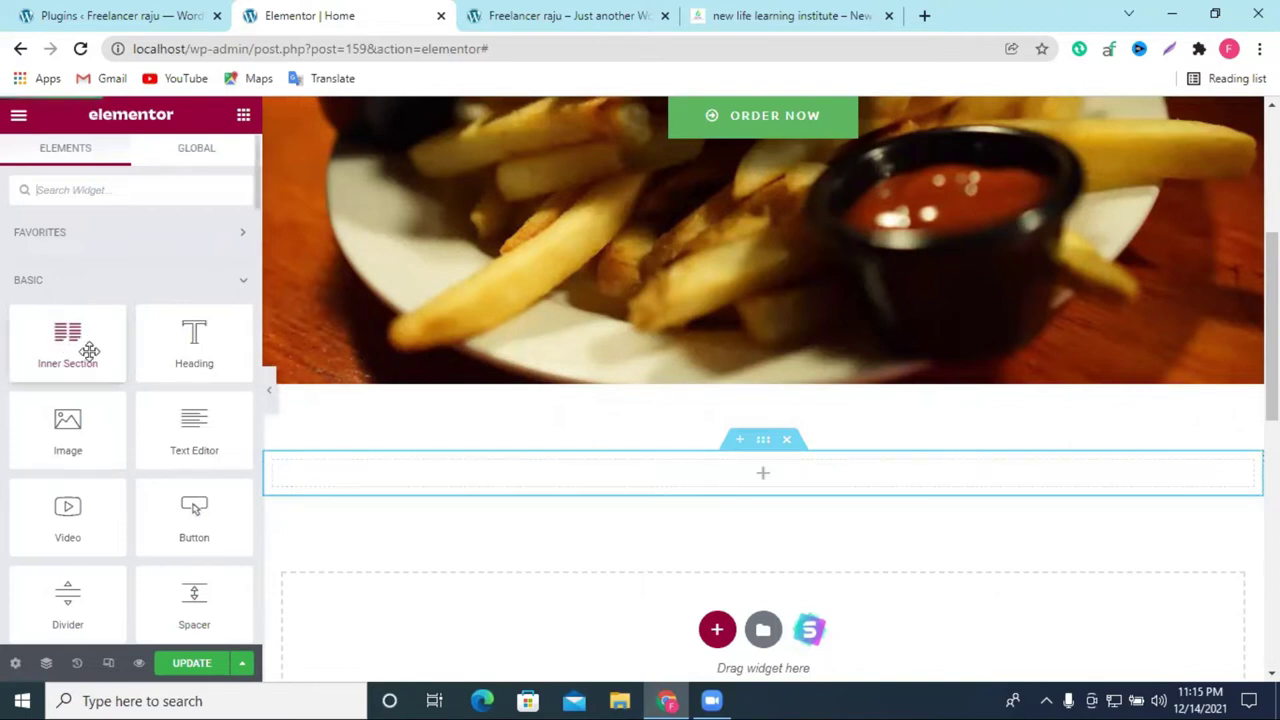
left_click_drag(83, 349, 773, 478)
left_click_drag(883, 529, 885, 527)
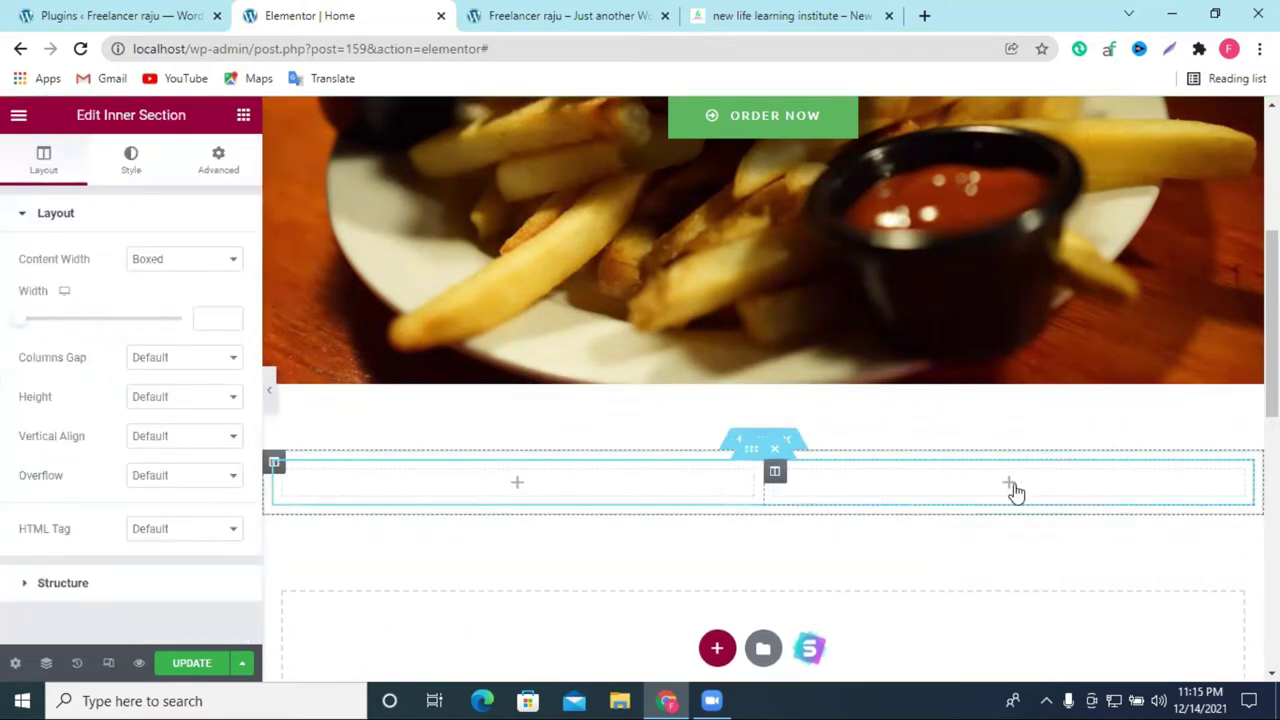
Step: Search the widgets for 'pho' and place an Image widget in the left column
left_click(517, 486)
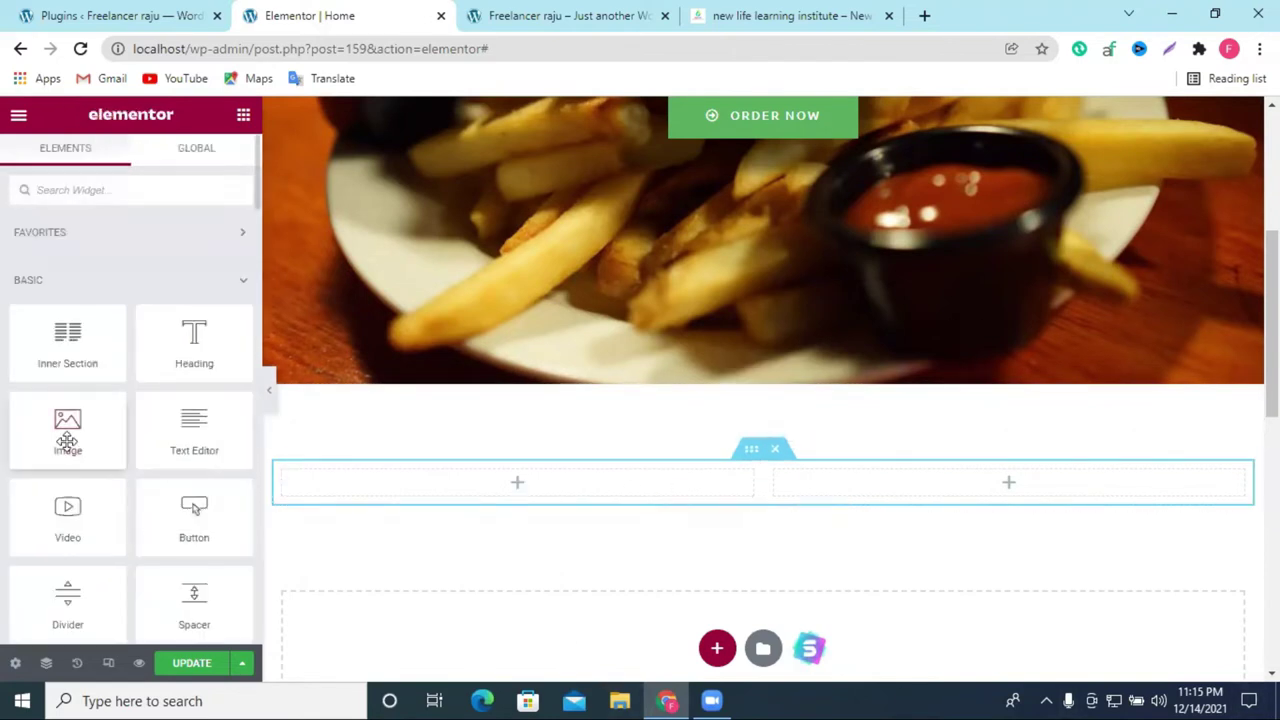
left_click(114, 189)
type("ismage")
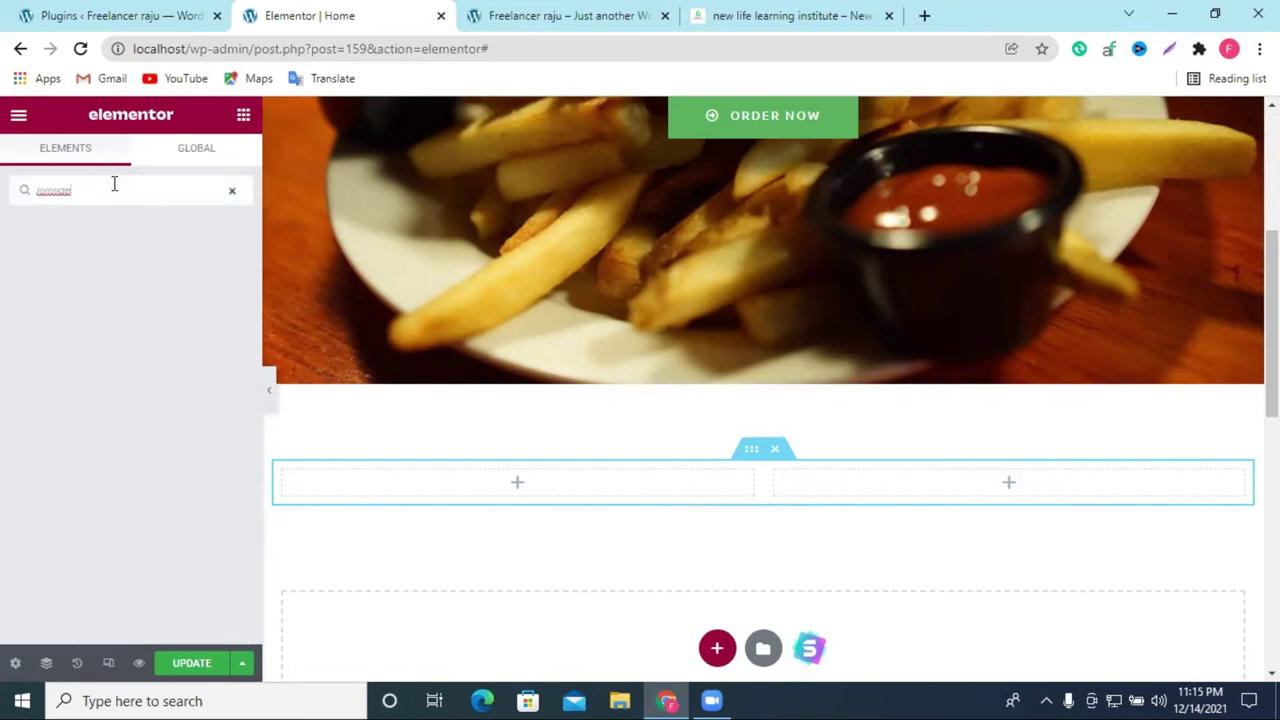
key("BackSpace")
key("BackSpace")
key("BackSpace")
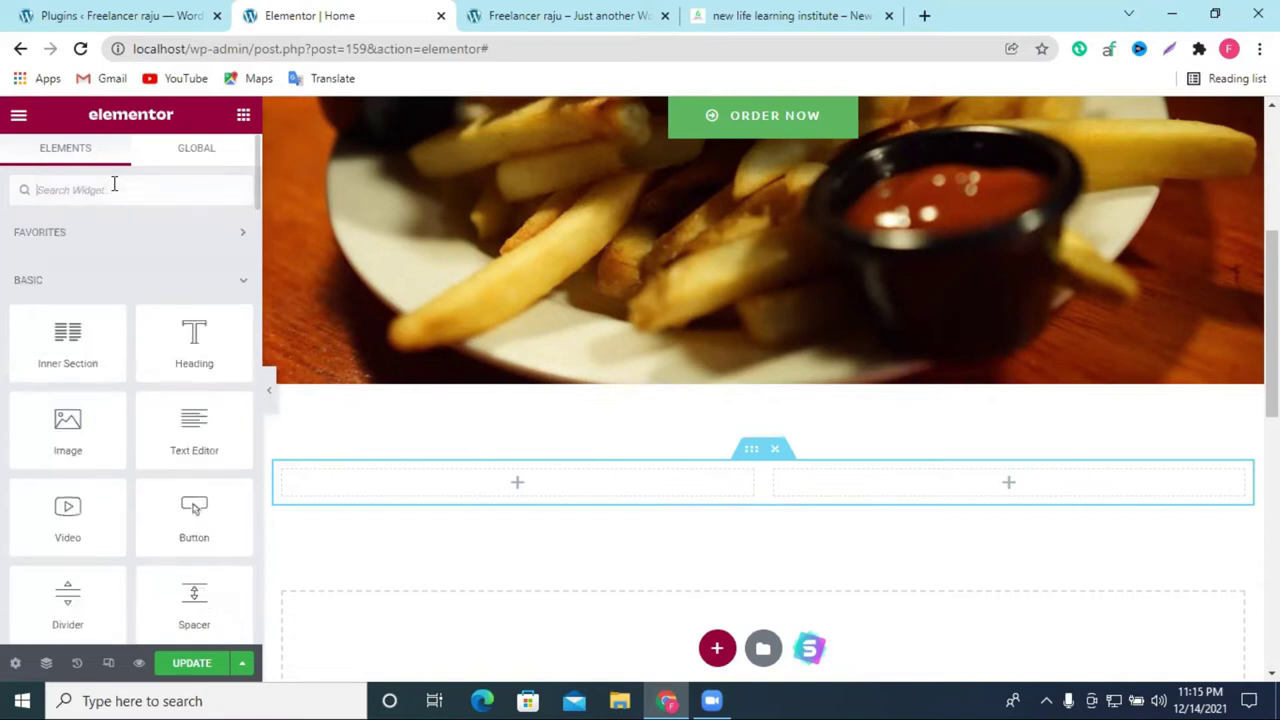
type("photo")
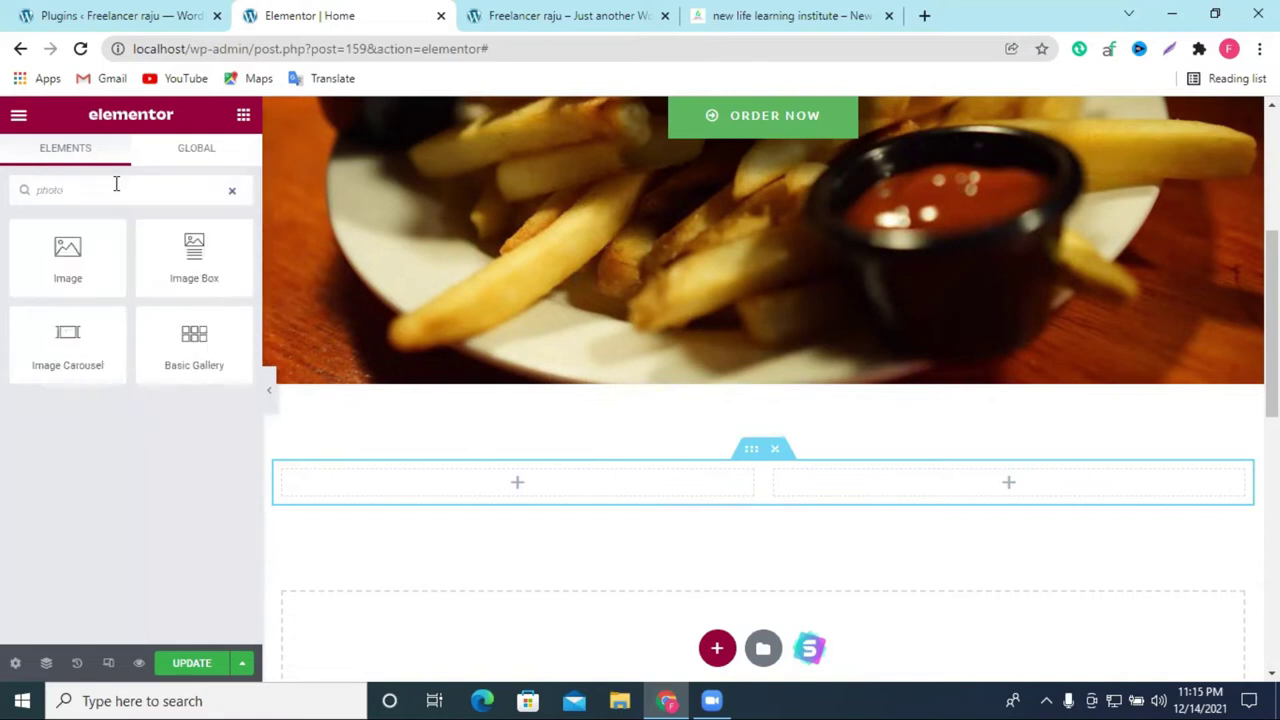
left_click_drag(54, 257, 523, 491)
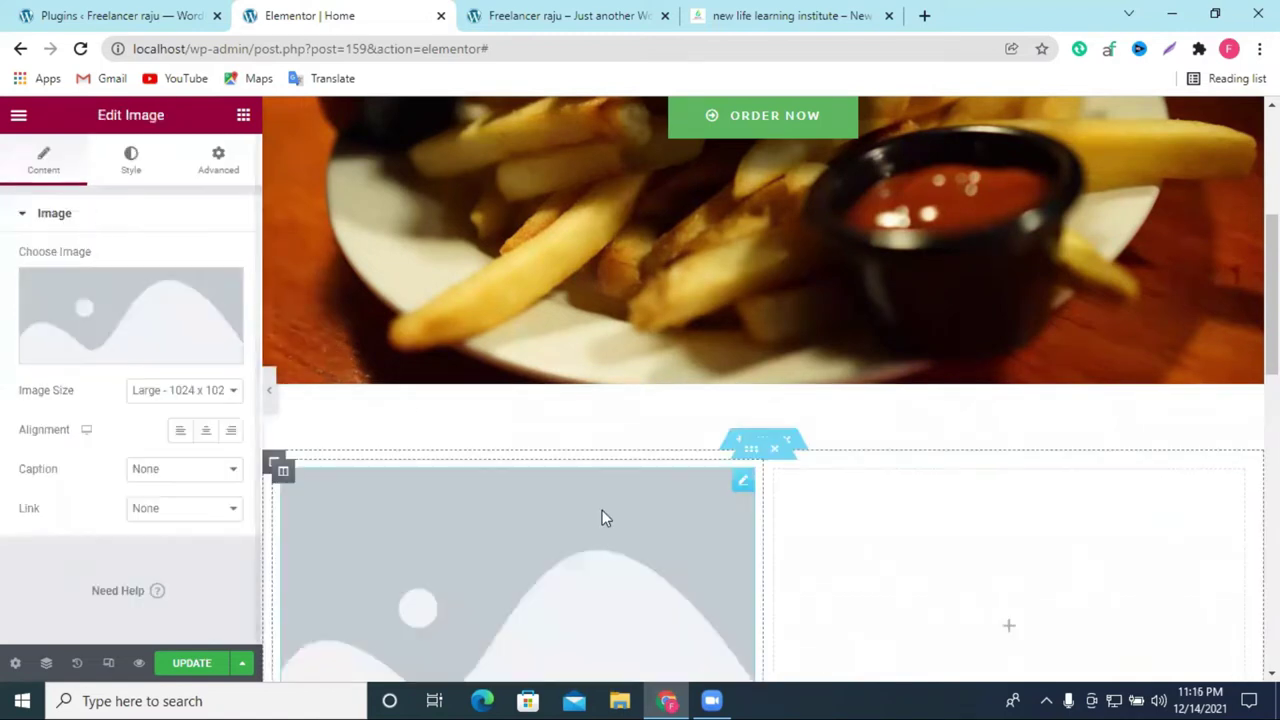
scroll(602, 510, "down", 2)
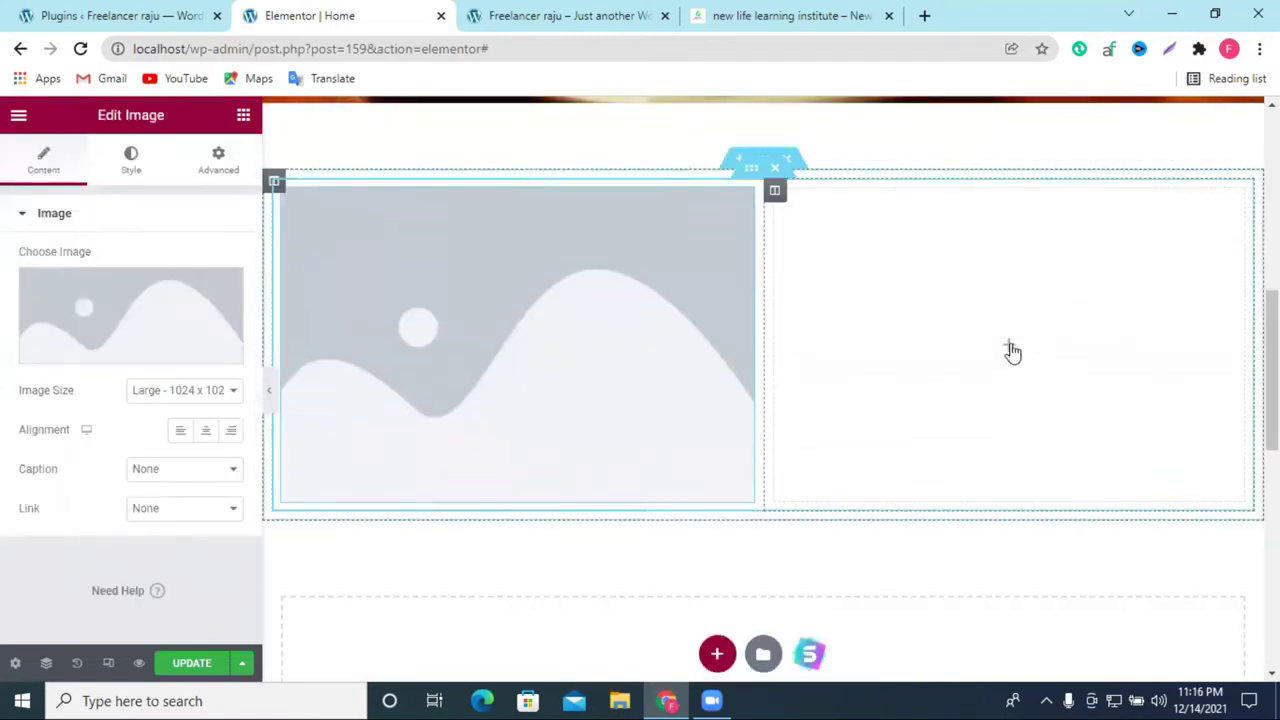
left_click(1010, 348)
Step: Look over the reference institute site's heading, then return to the page editor
left_click(760, 16)
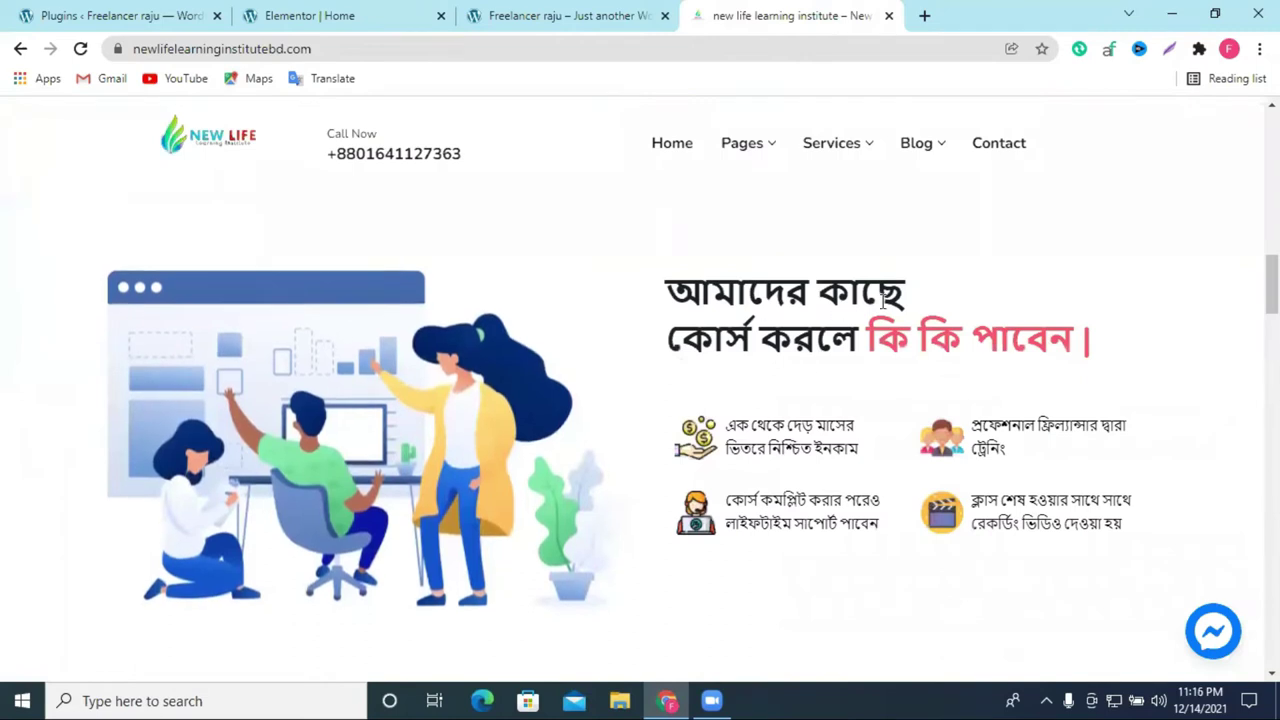
left_click_drag(785, 293, 962, 340)
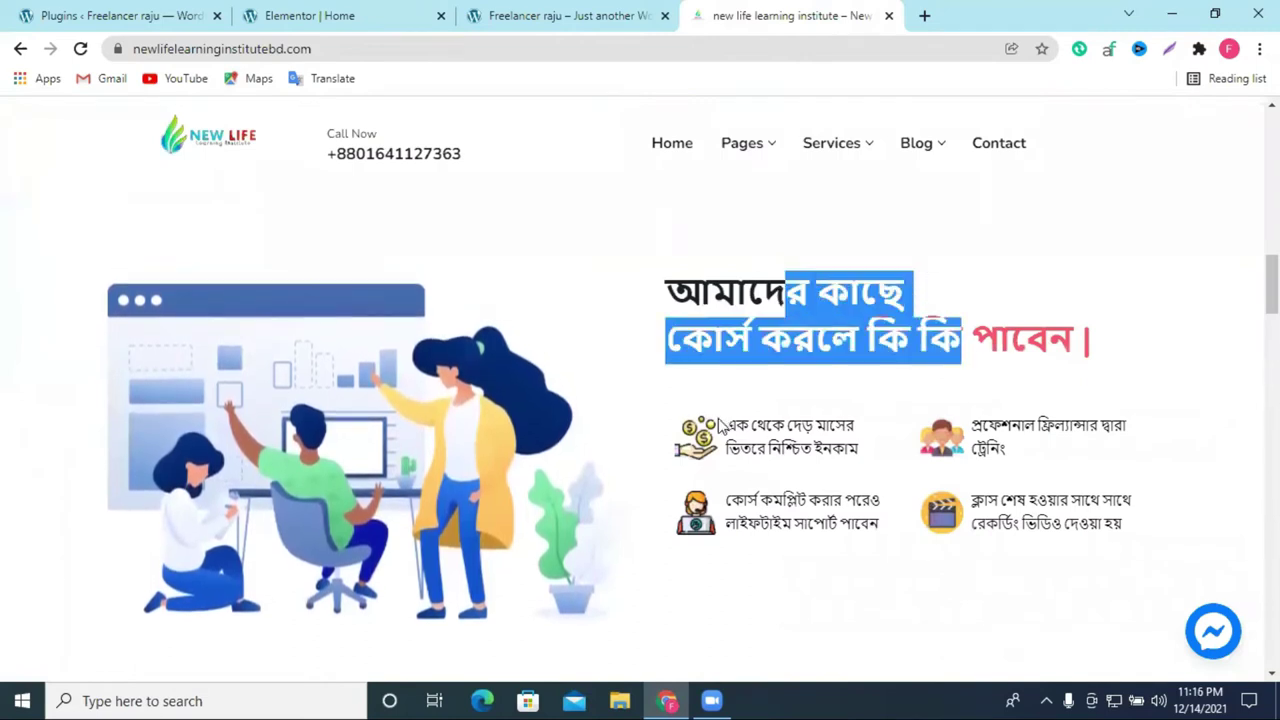
left_click(535, 14)
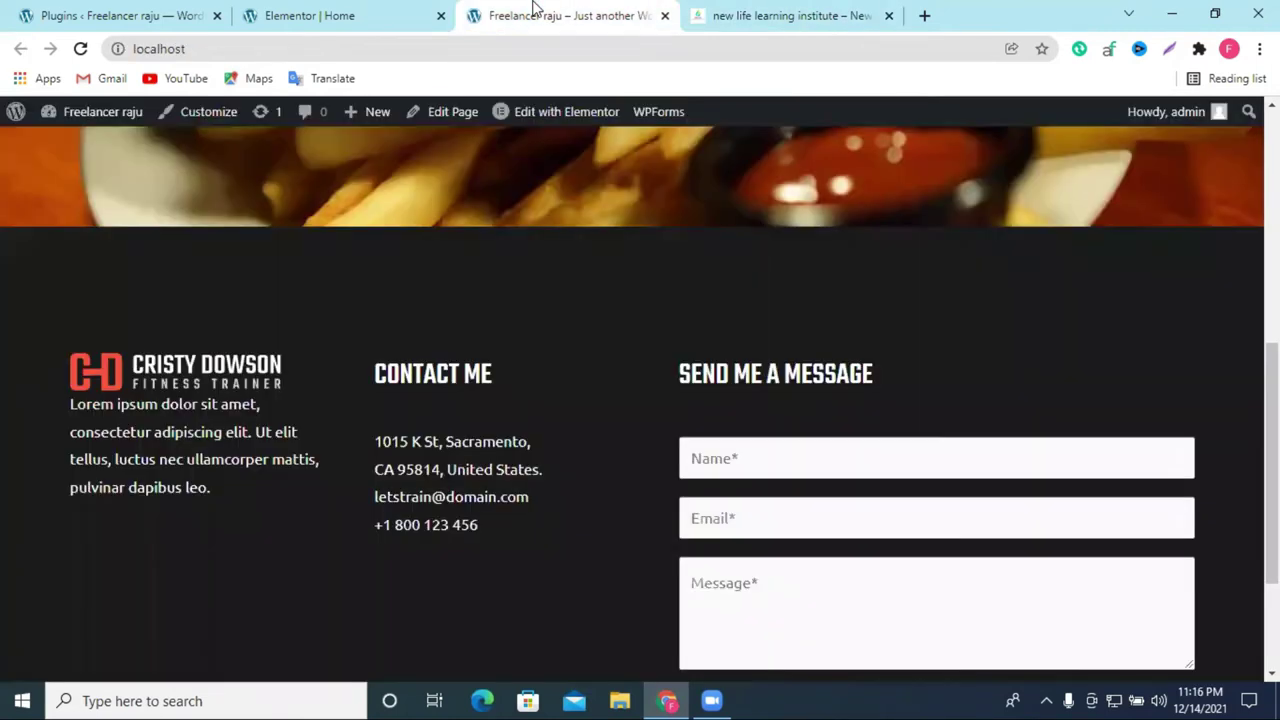
left_click(330, 15)
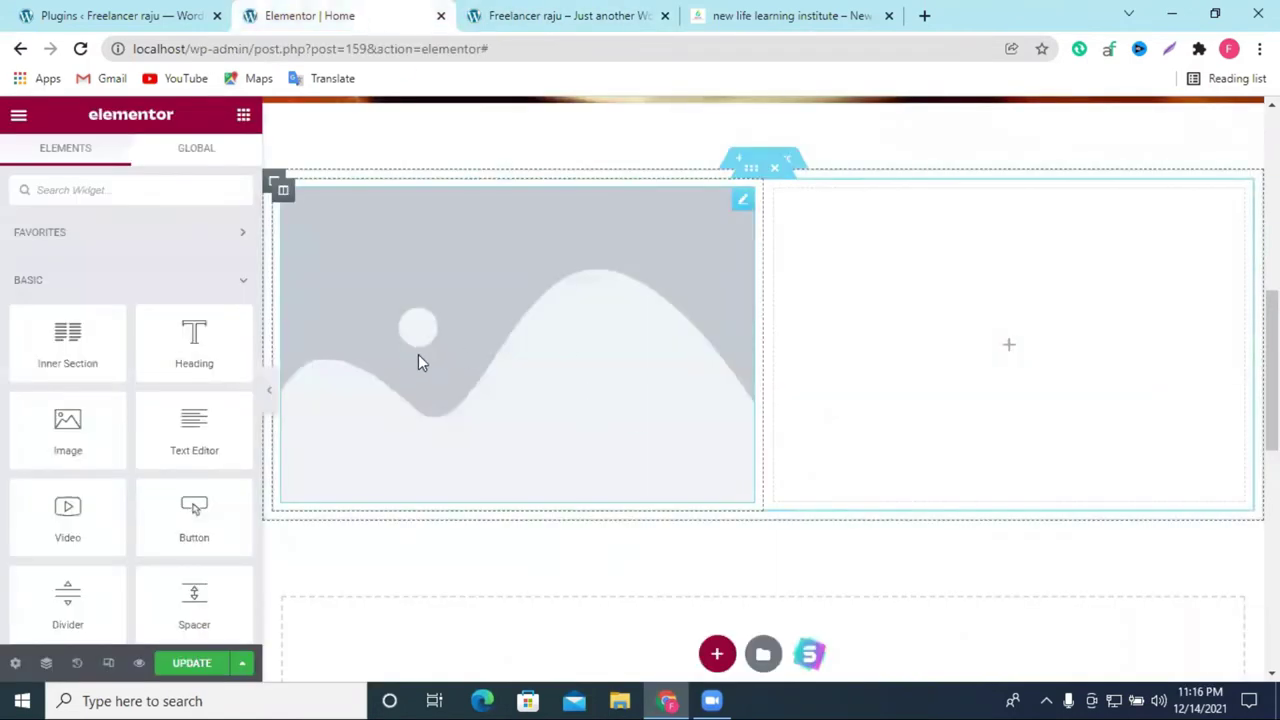
Step: Upload Screenshot_1 from Downloads and insert it into the left-column Image widget
left_click(457, 330)
left_click(160, 320)
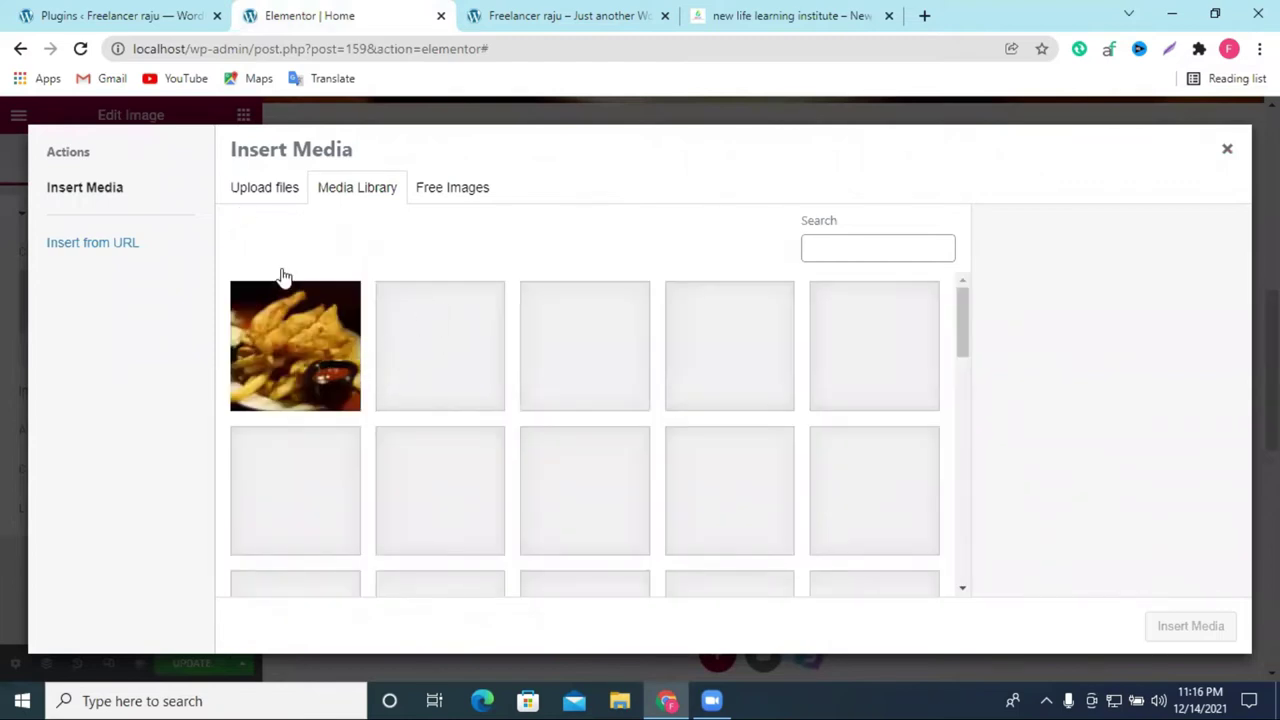
left_click(281, 193)
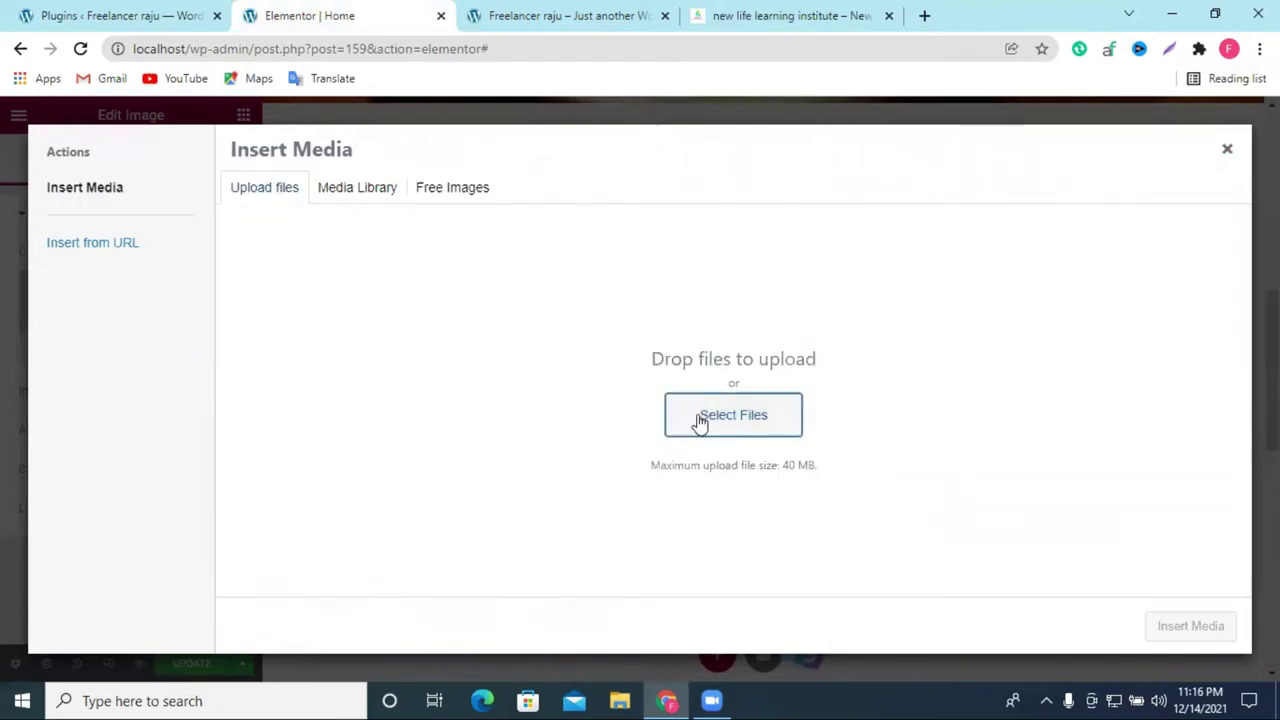
left_click(698, 418)
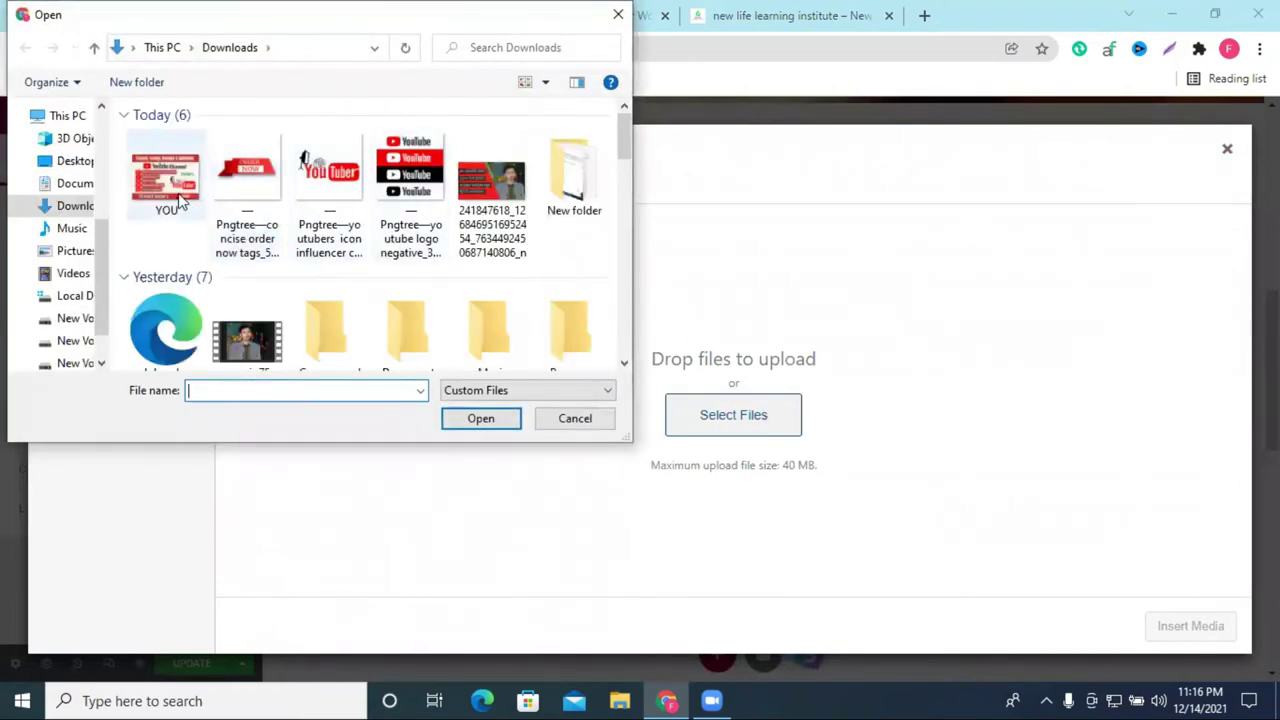
left_click(178, 199)
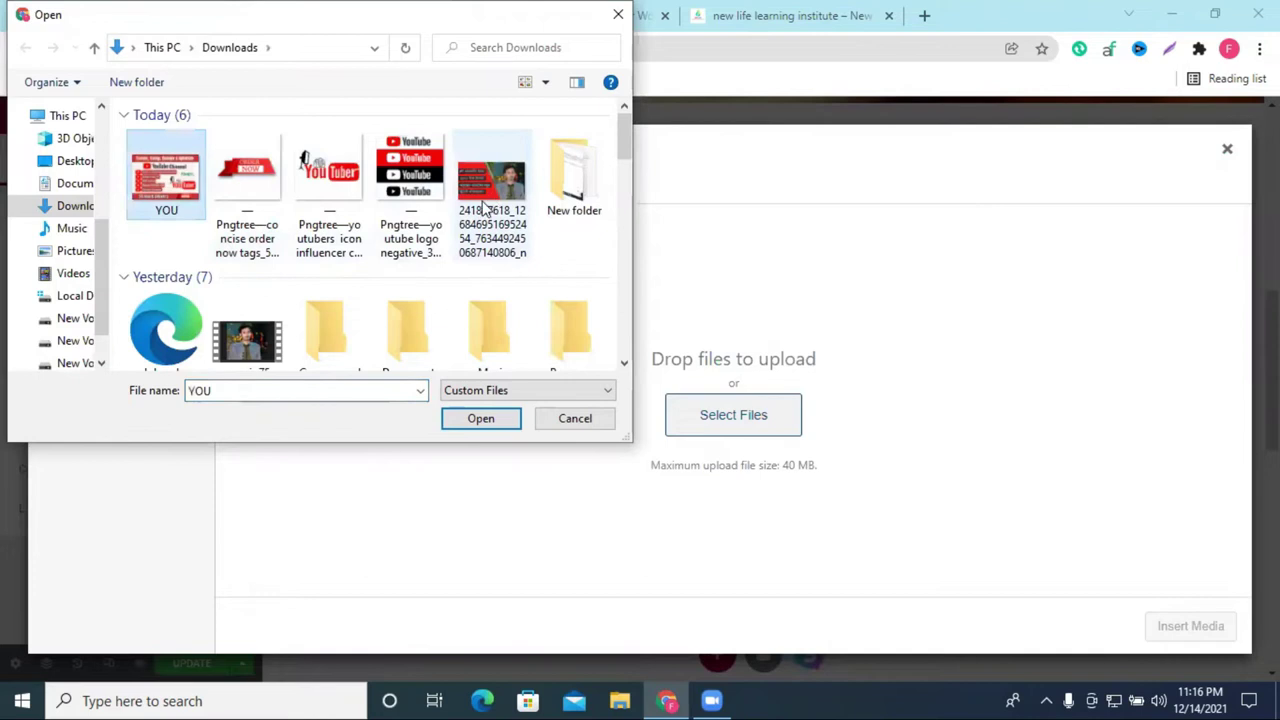
scroll(480, 206, "down", 3)
scroll(280, 245, "down", 5)
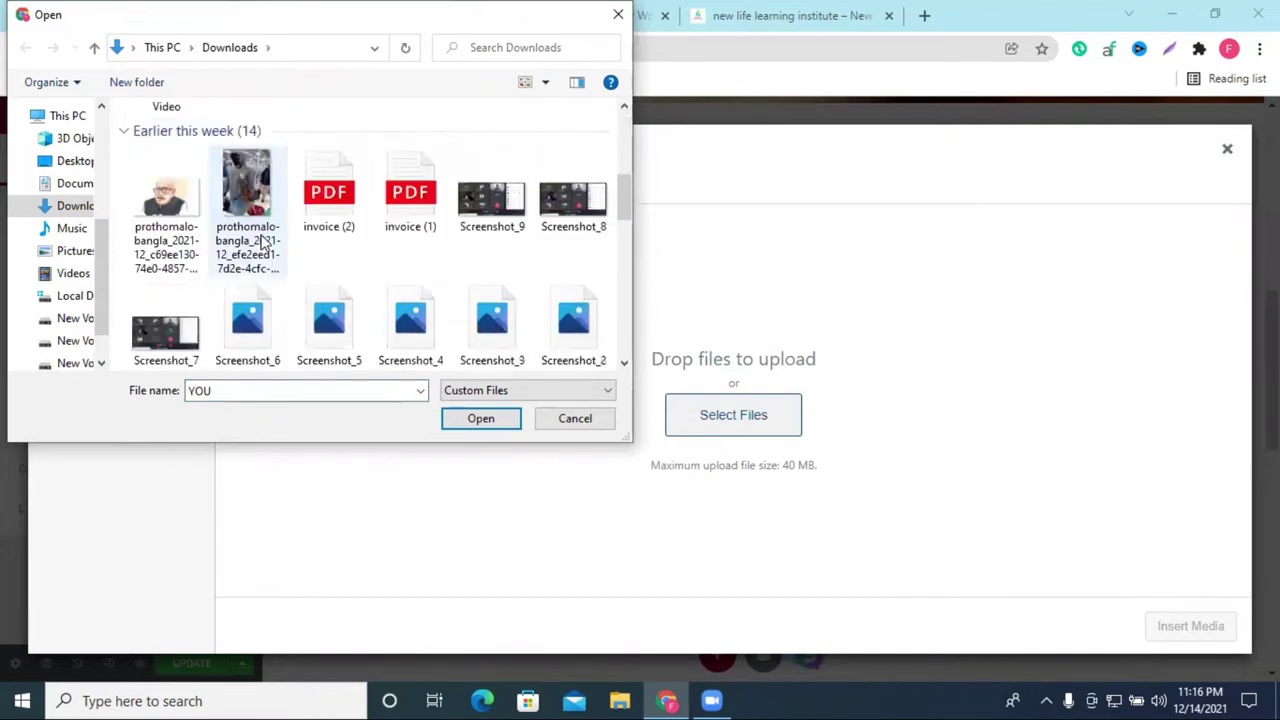
scroll(262, 243, "down", 10)
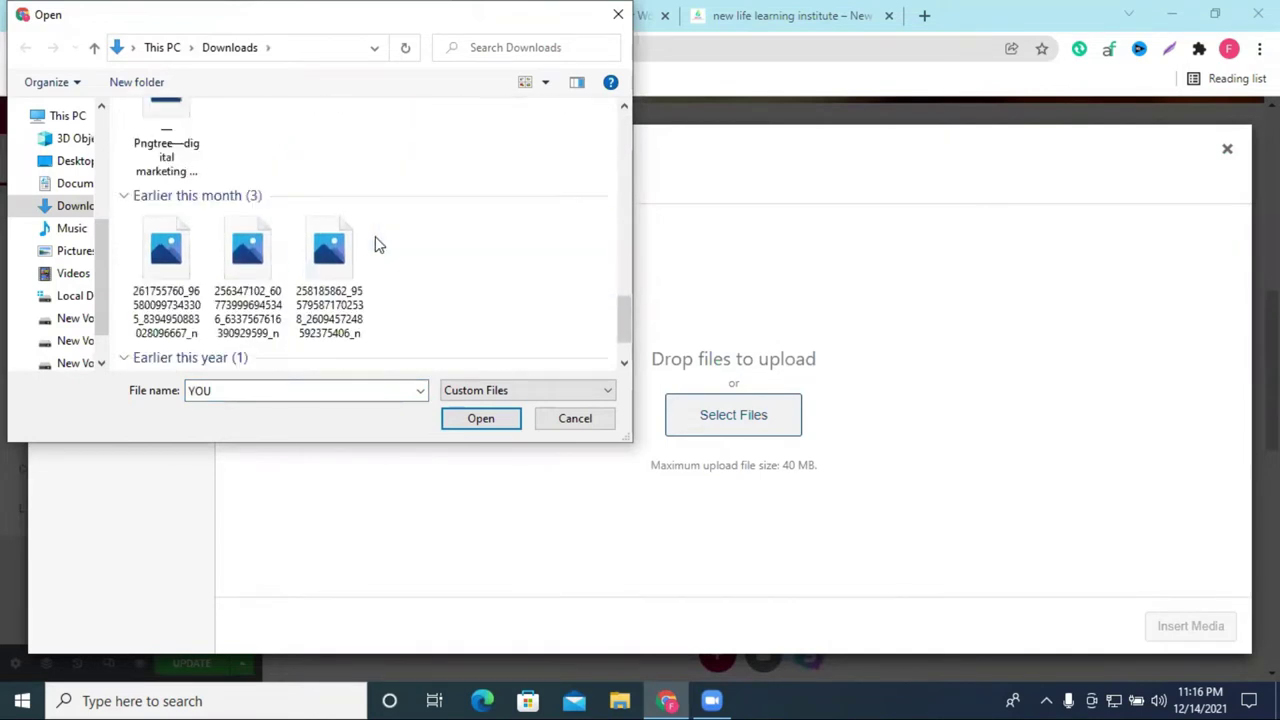
scroll(375, 238, "up", 3)
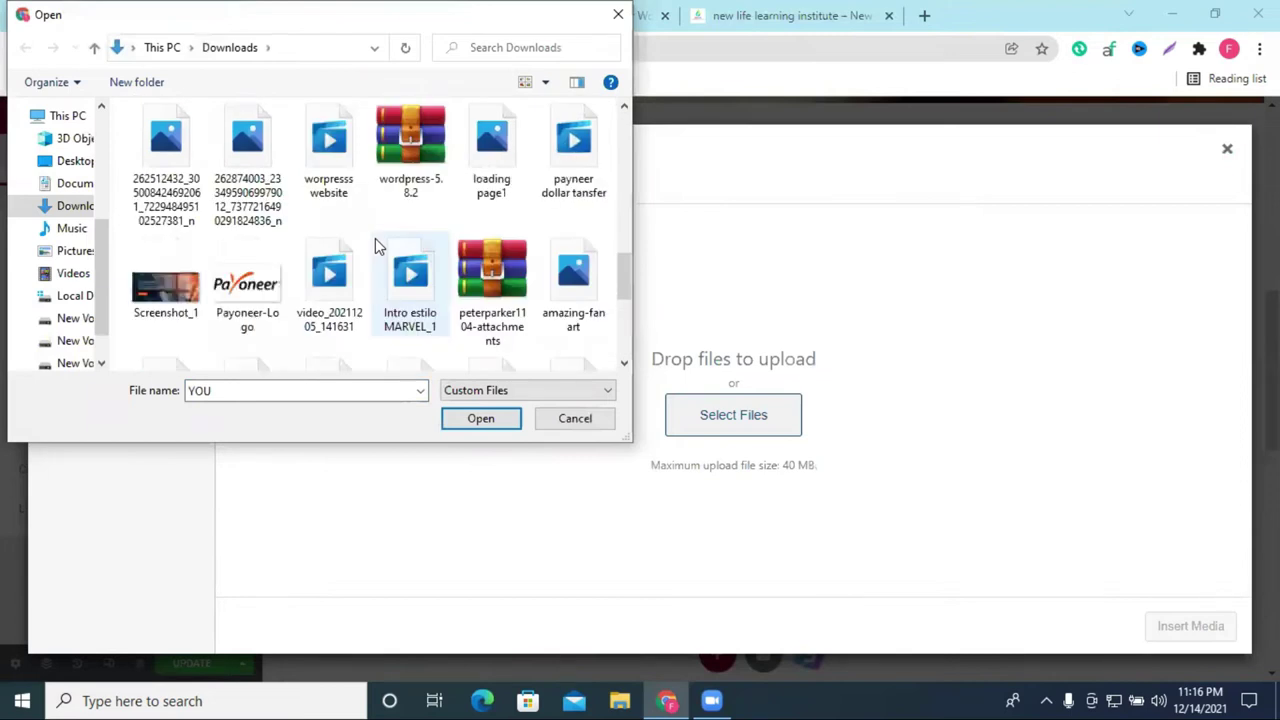
left_click(166, 285)
left_click(468, 424)
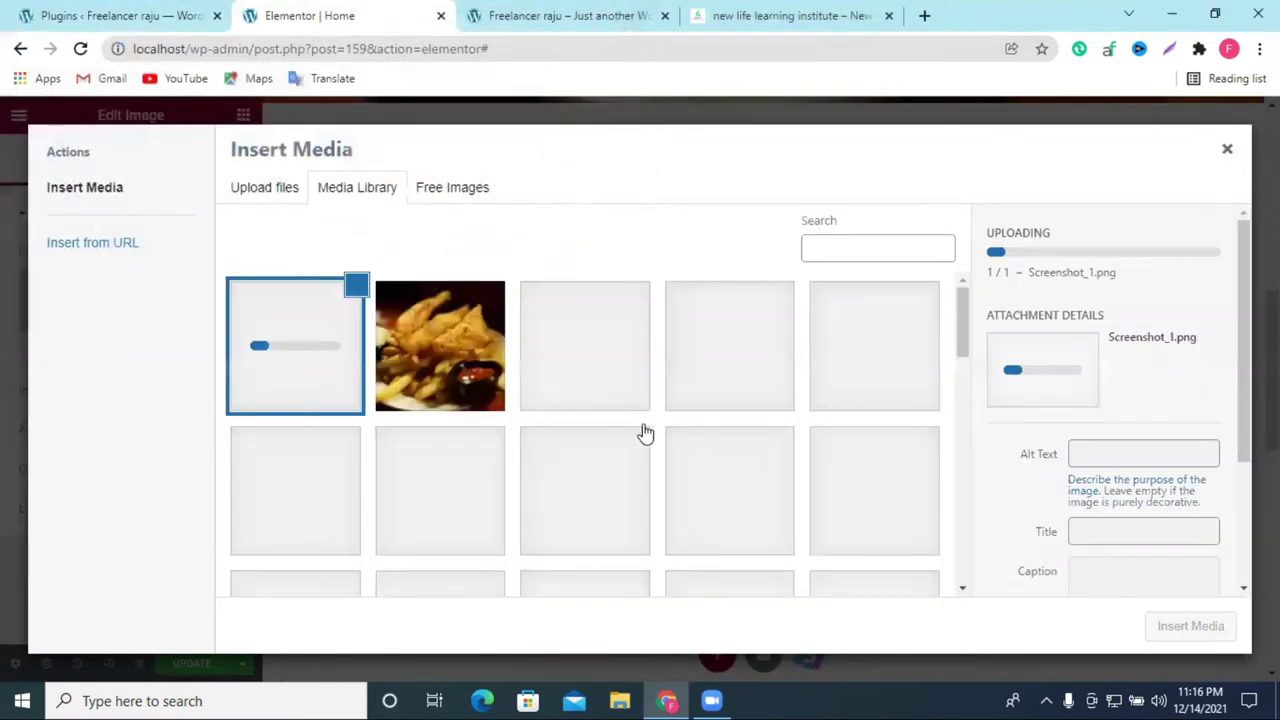
left_click(1194, 630)
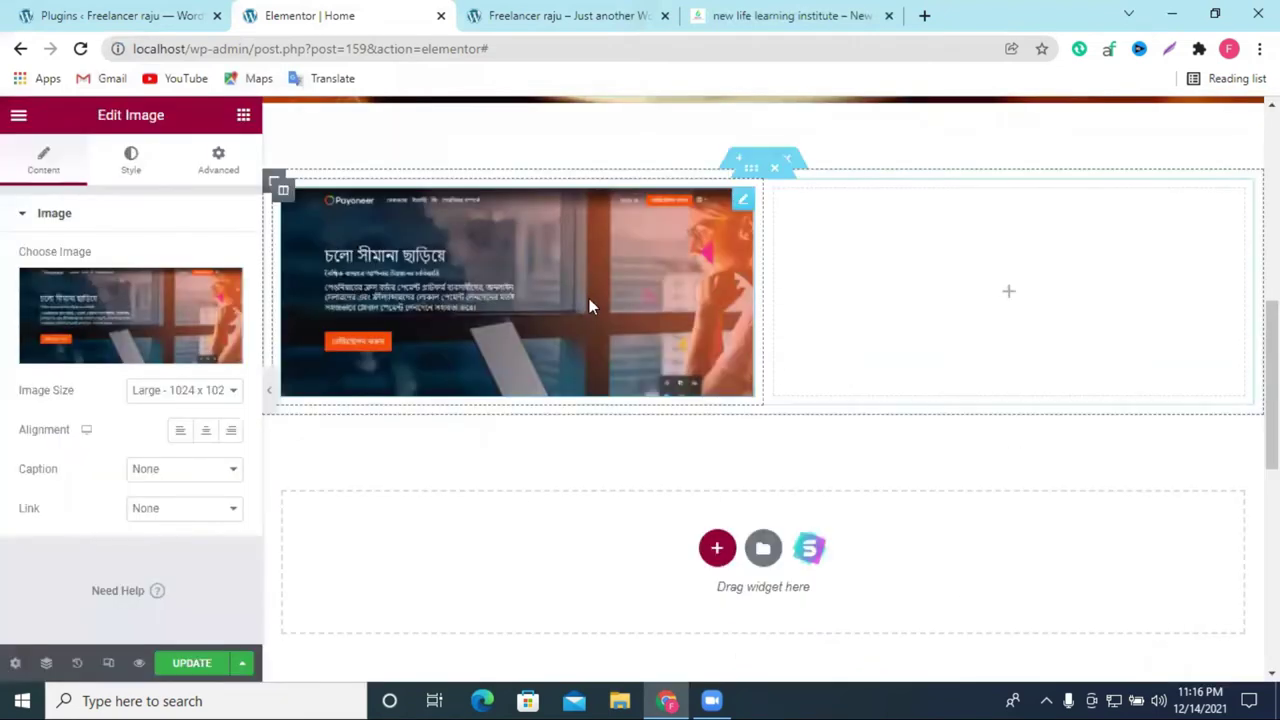
Step: Set the image size to 1536x1536
left_click(176, 392)
left_click(176, 513)
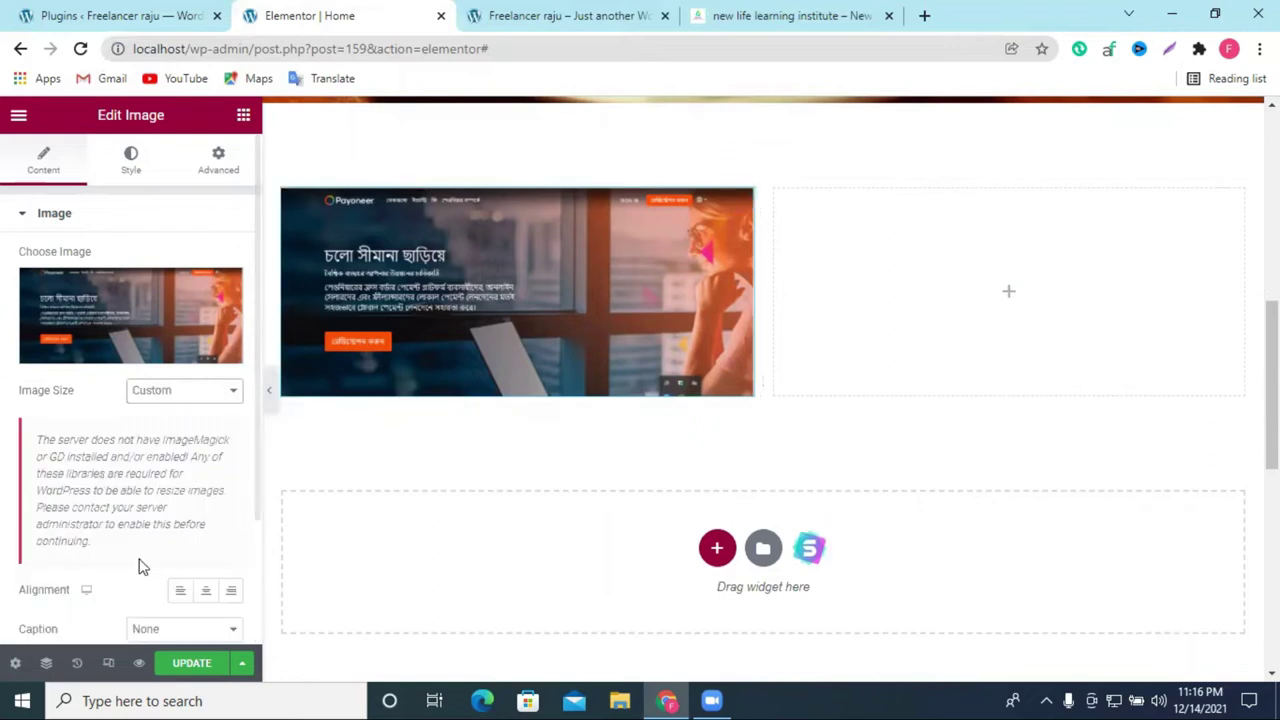
scroll(183, 577, "down", 2)
scroll(153, 475, "up", 2)
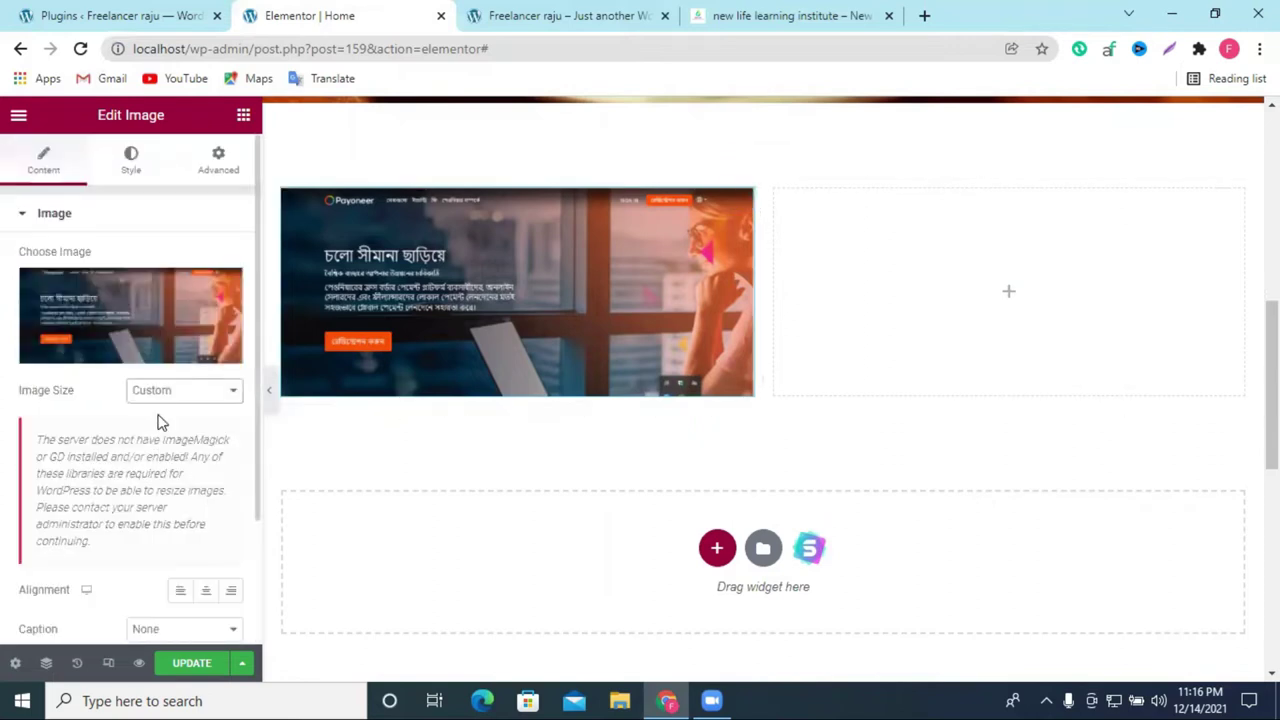
left_click(160, 392)
left_click(171, 468)
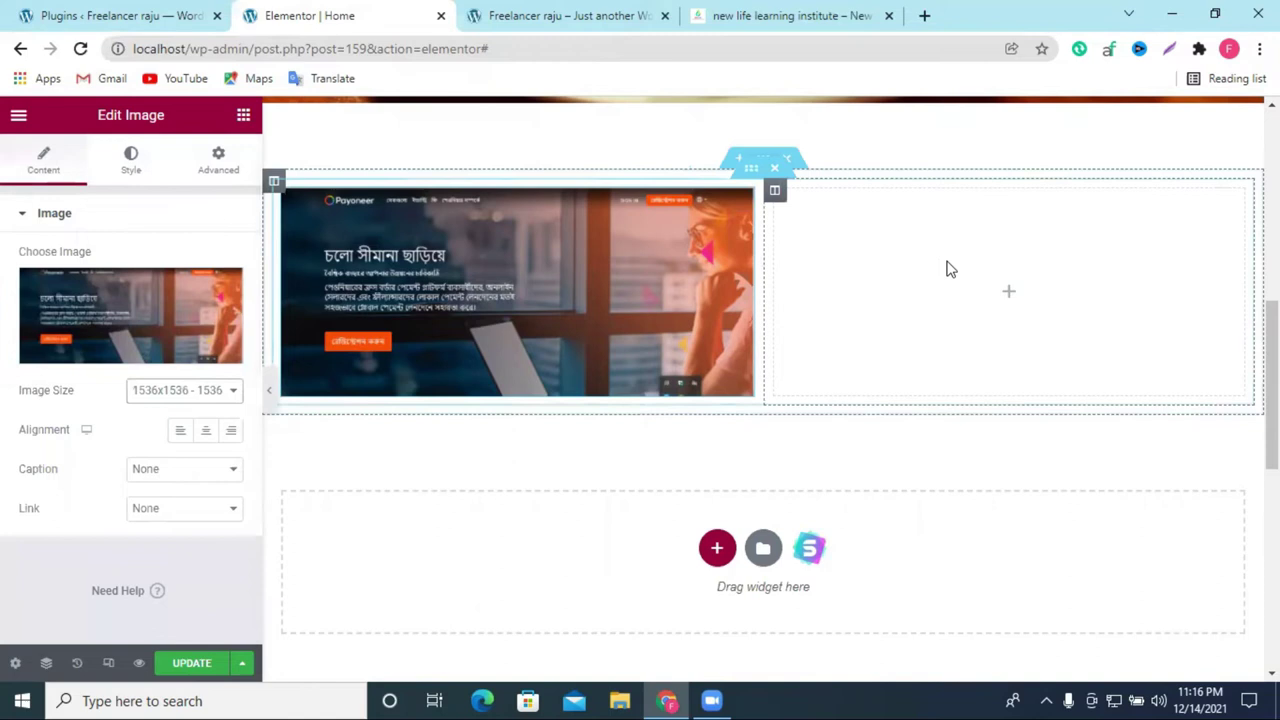
left_click(1009, 298)
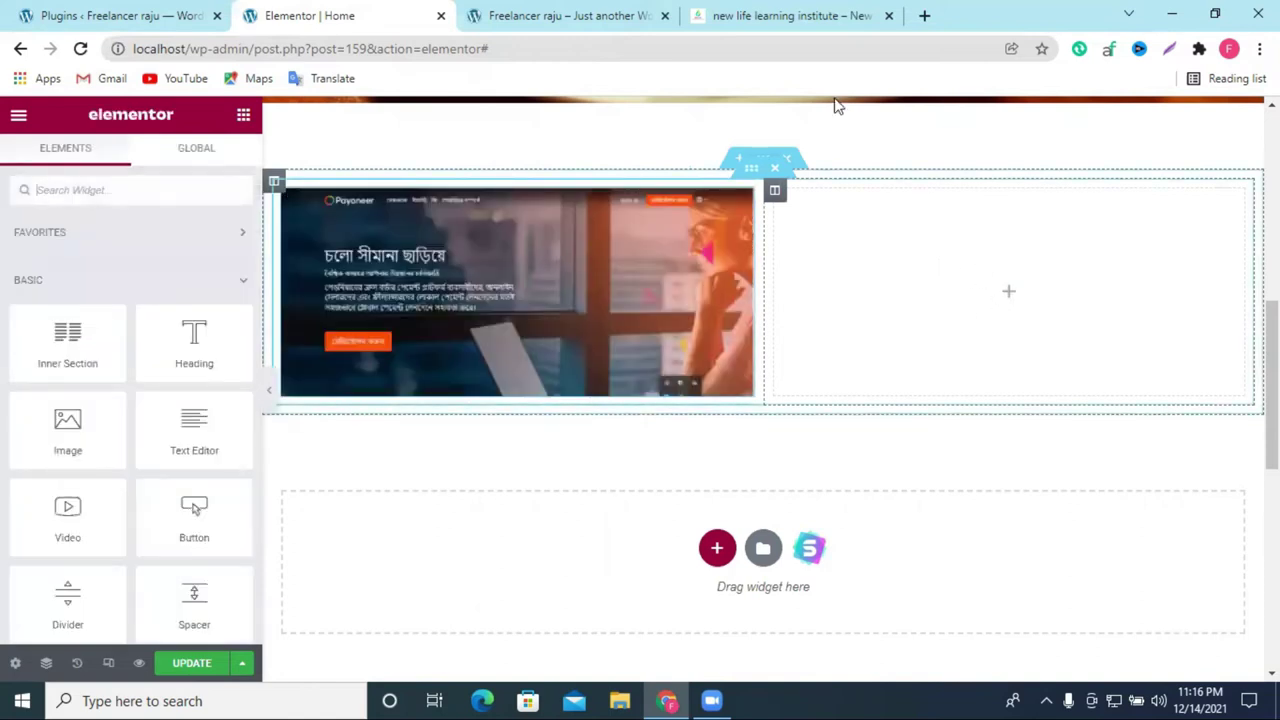
Step: Add a Text Editor widget to the empty right column beside the image
left_click(790, 15)
left_click(548, 12)
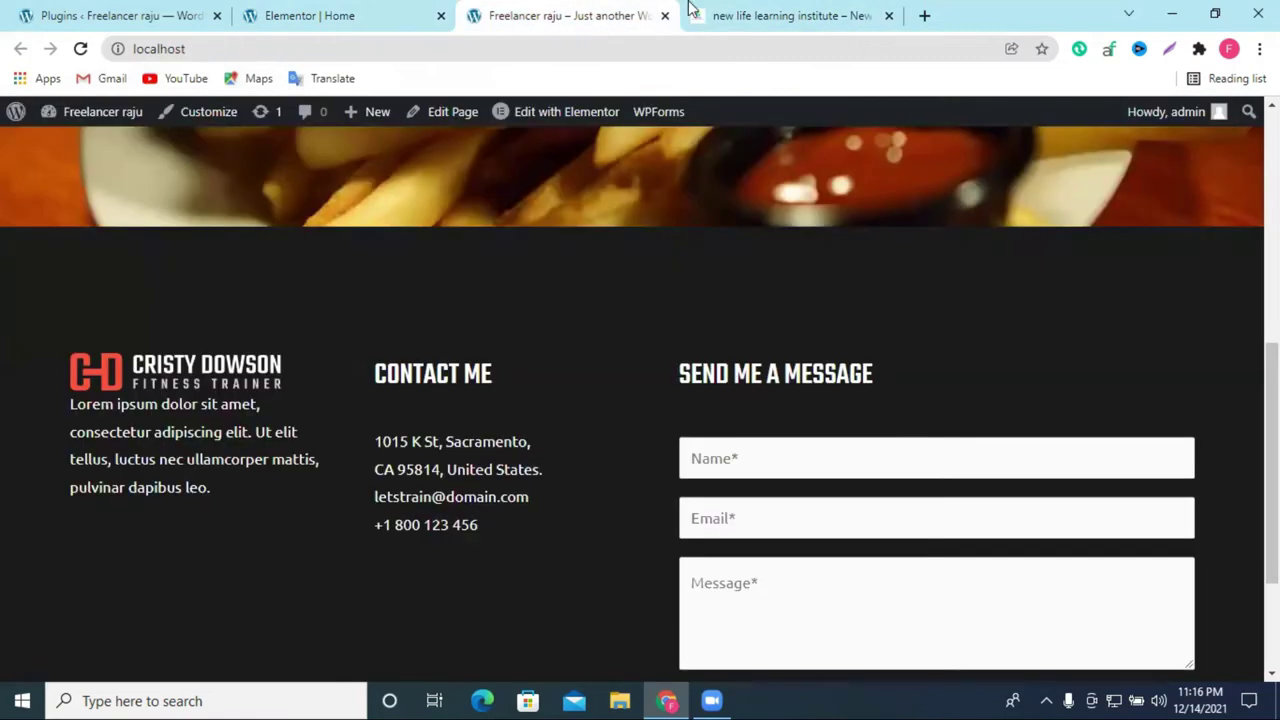
left_click(329, 12)
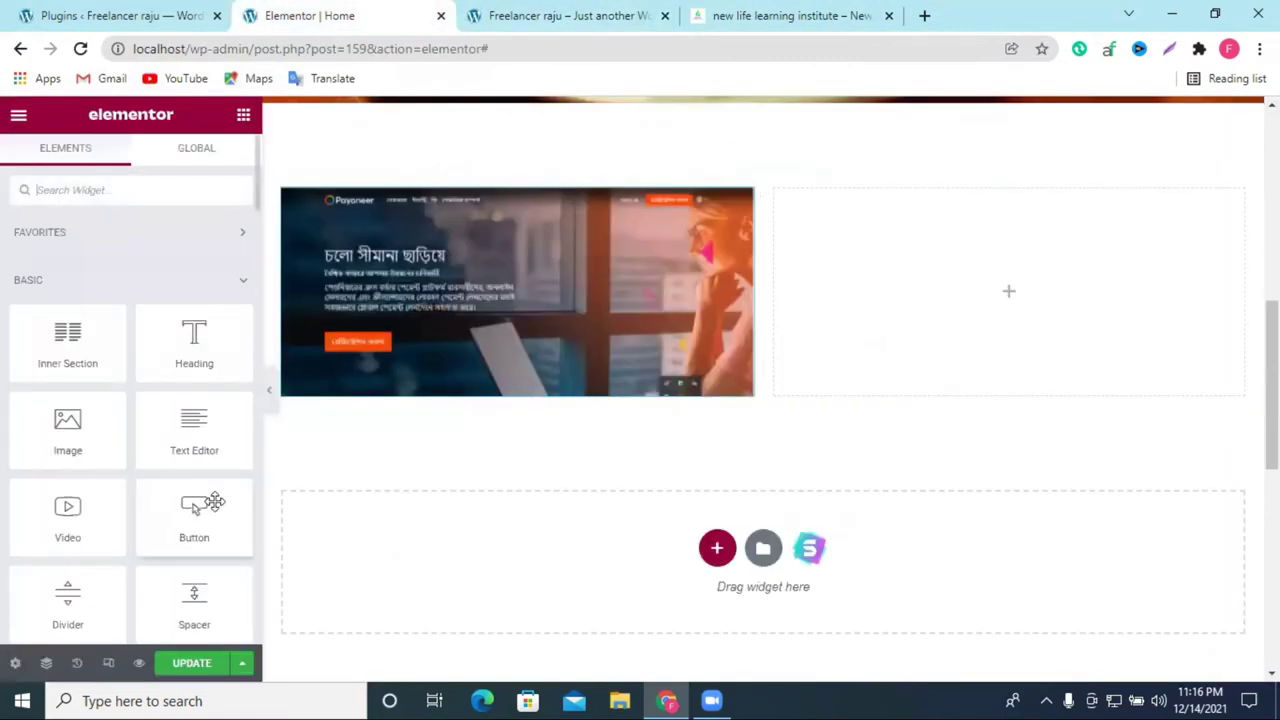
left_click_drag(187, 440, 1046, 310)
Step: Copy the first Bengali feature line from the reference institute site
left_click(760, 15)
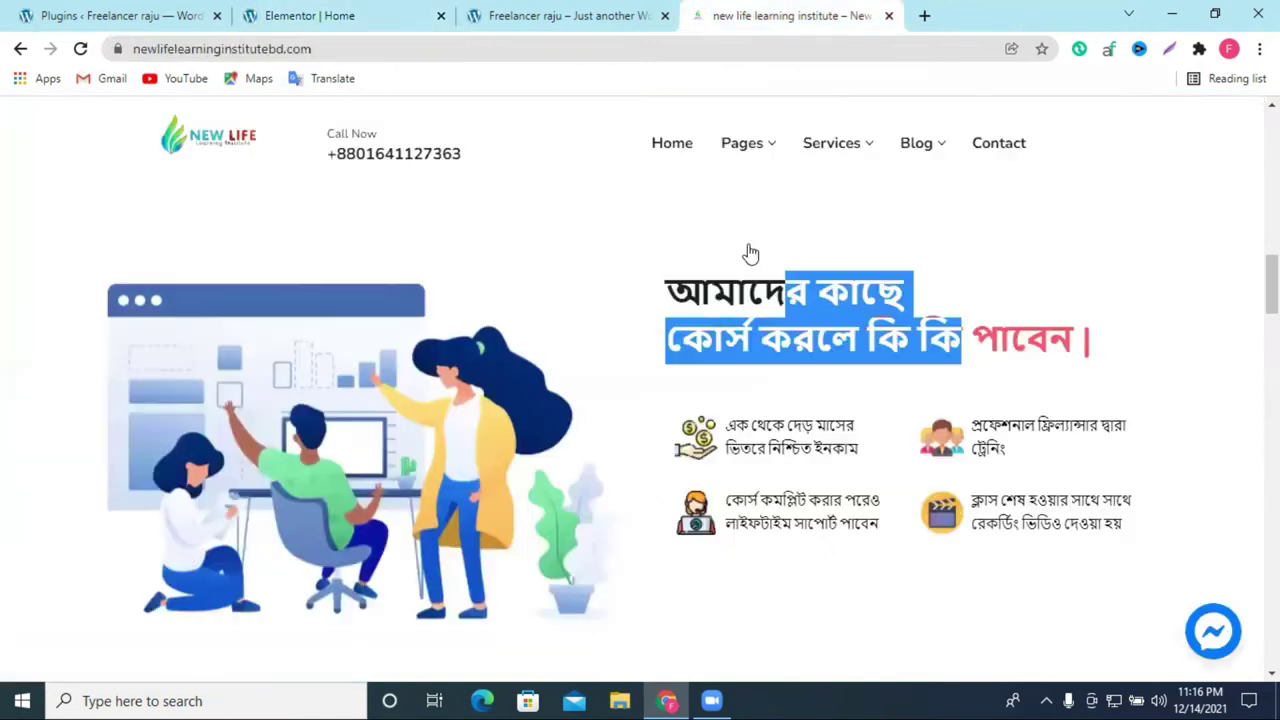
left_click_drag(730, 422, 858, 450)
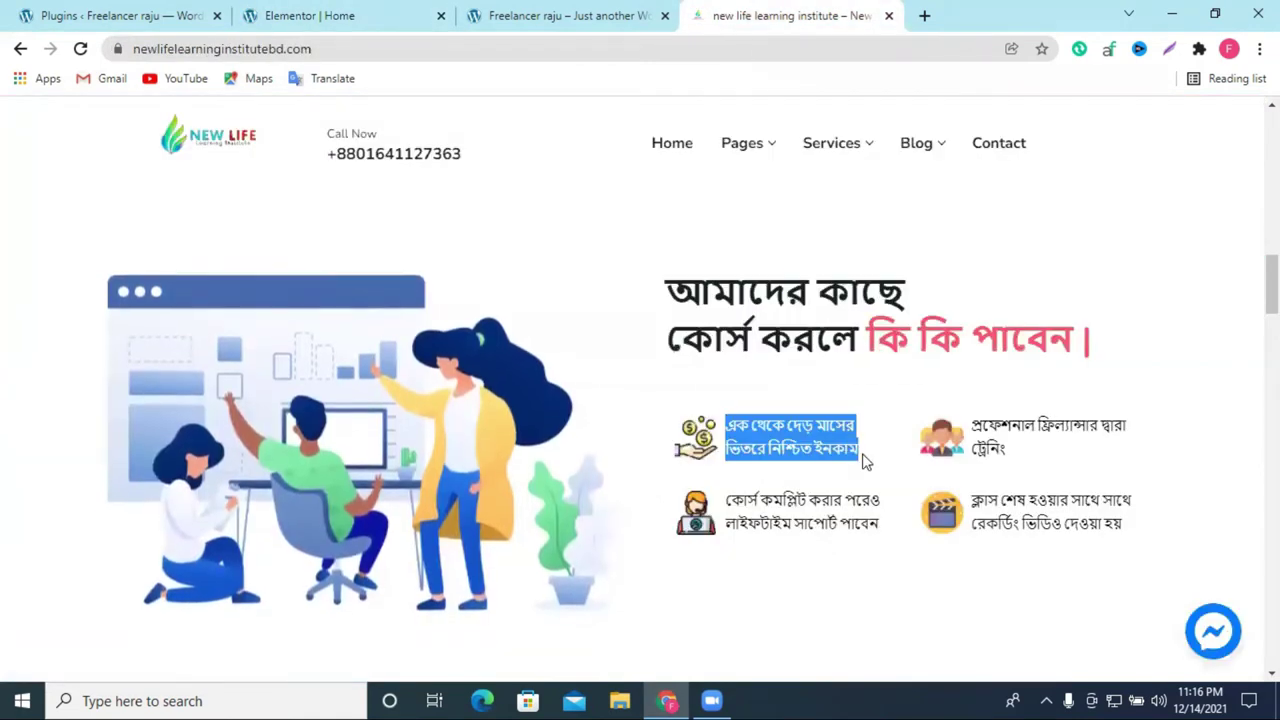
right_click(850, 449)
left_click(883, 458)
left_click(386, 12)
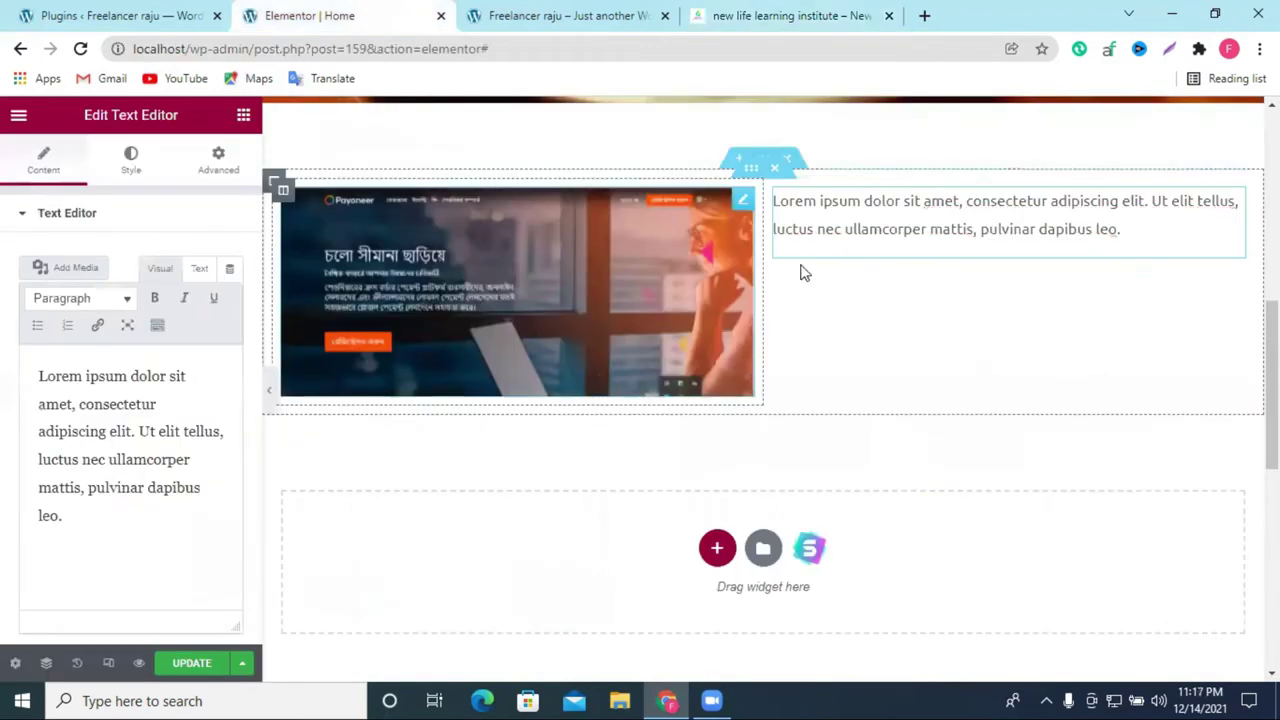
Step: Replace the lorem ipsum placeholder with the copied Bengali feature line
triple_click(100, 415)
right_click(118, 414)
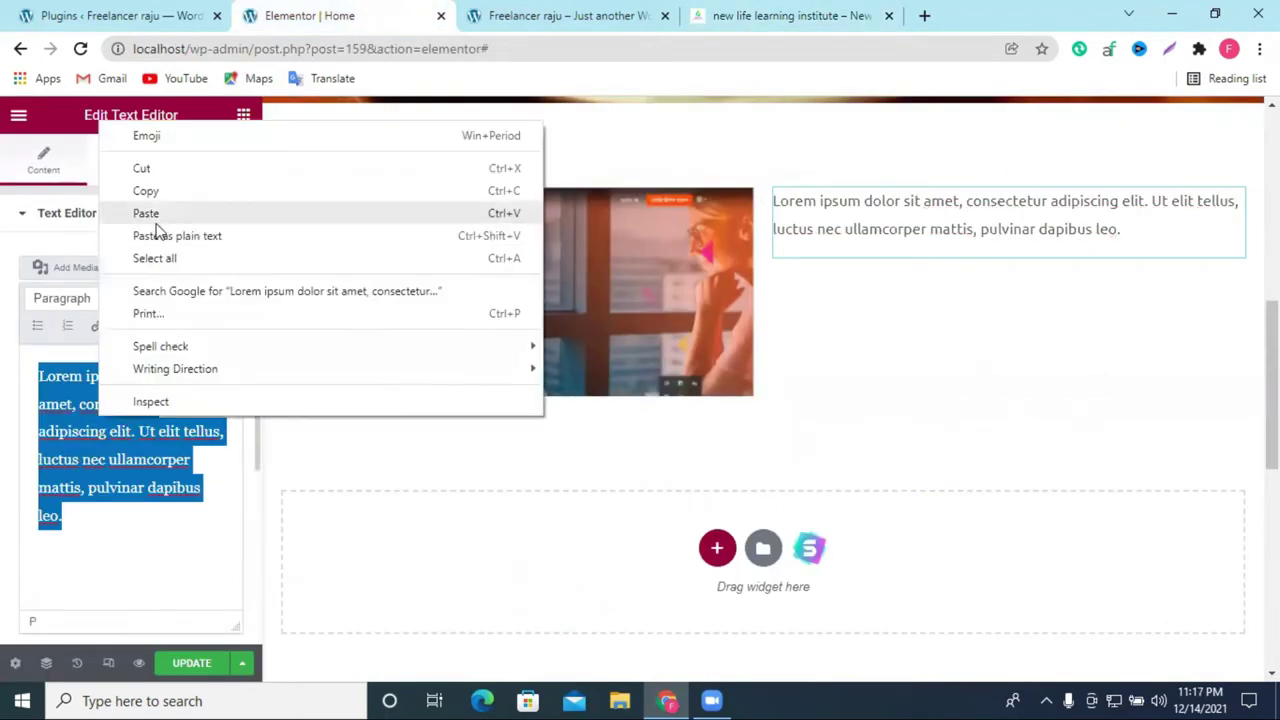
left_click(158, 212)
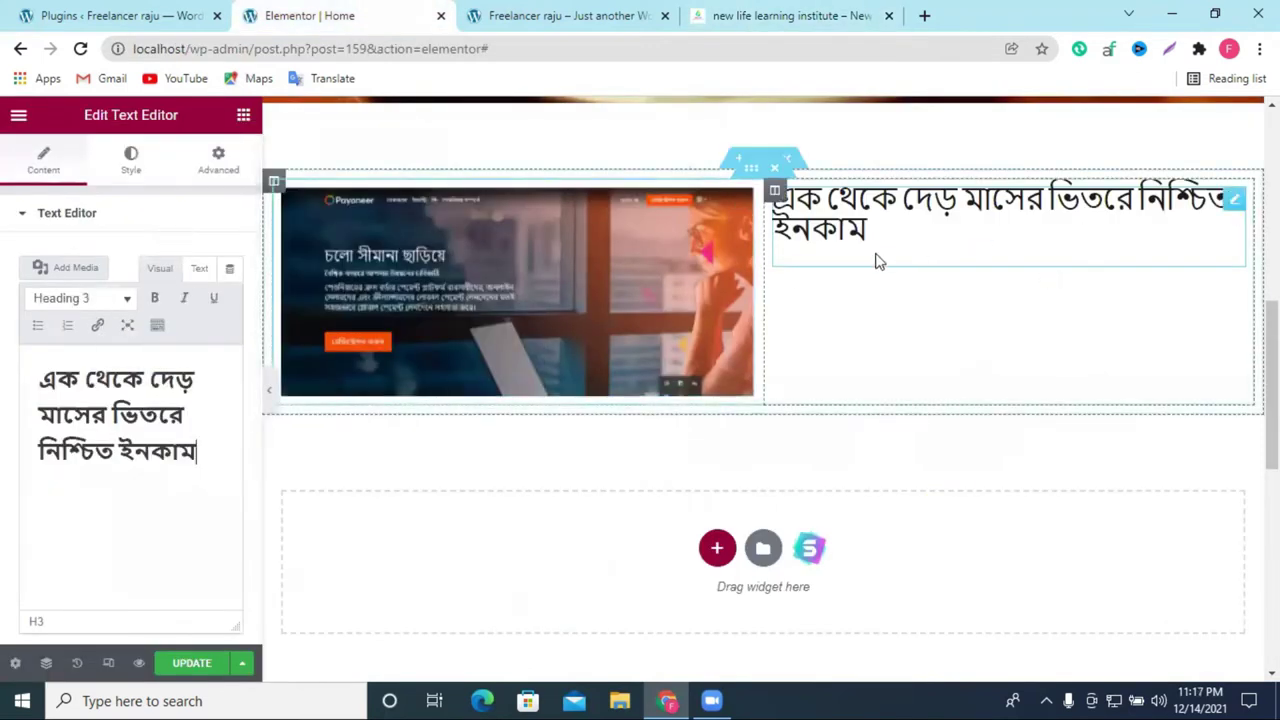
Step: Open the text block's Style typography options, then close them
left_click(130, 165)
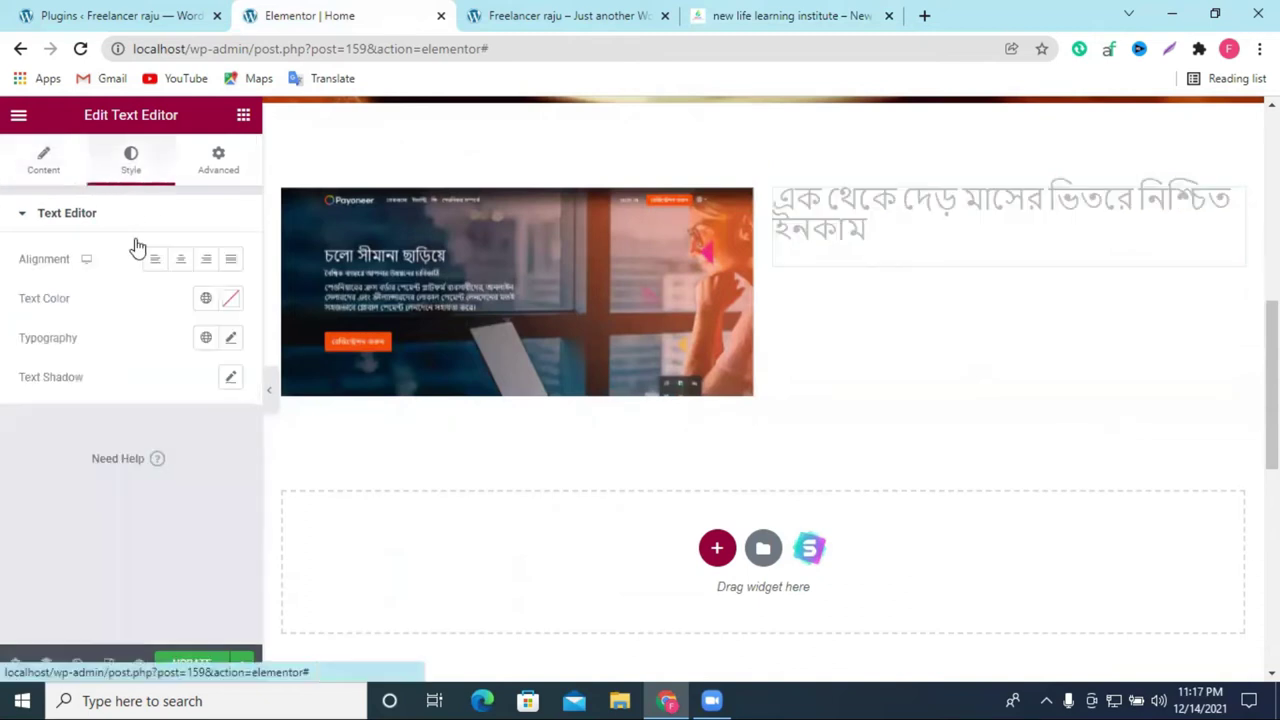
left_click(231, 338)
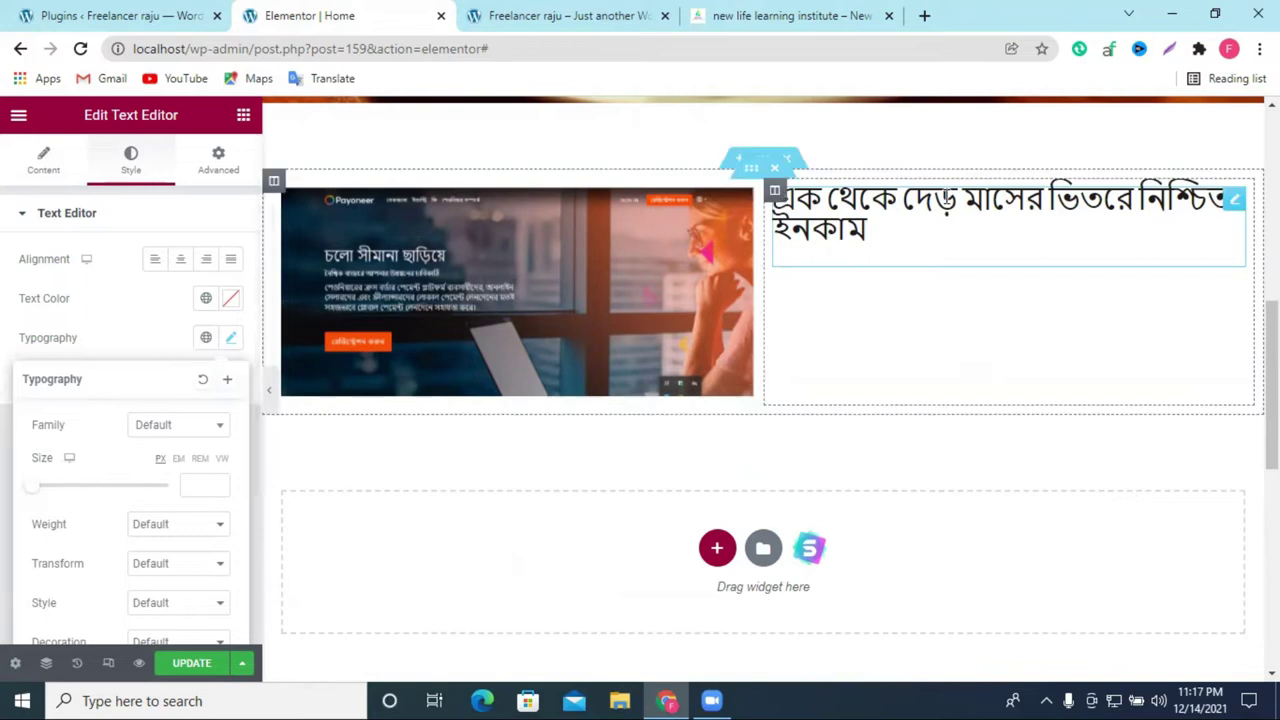
left_click(1236, 204)
Step: Duplicate the Bengali text block and its column, resizing columns to about 43.5% and 26%
right_click(1238, 210)
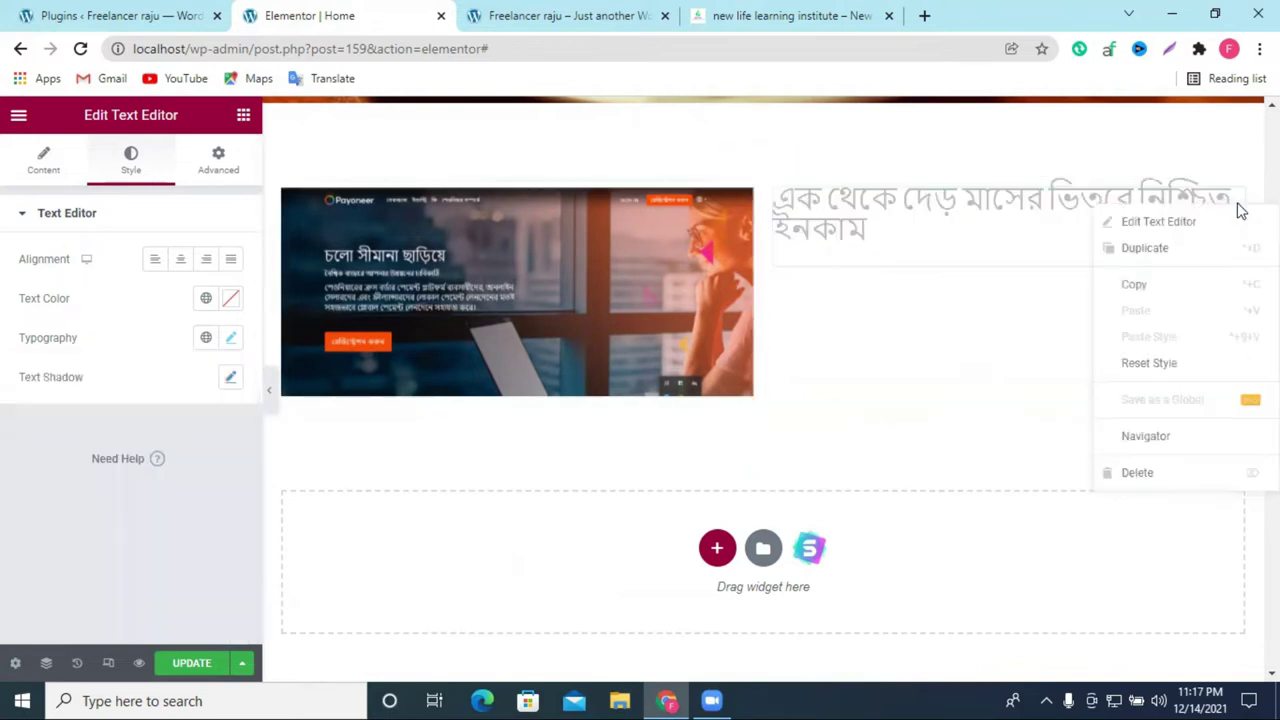
left_click(1186, 265)
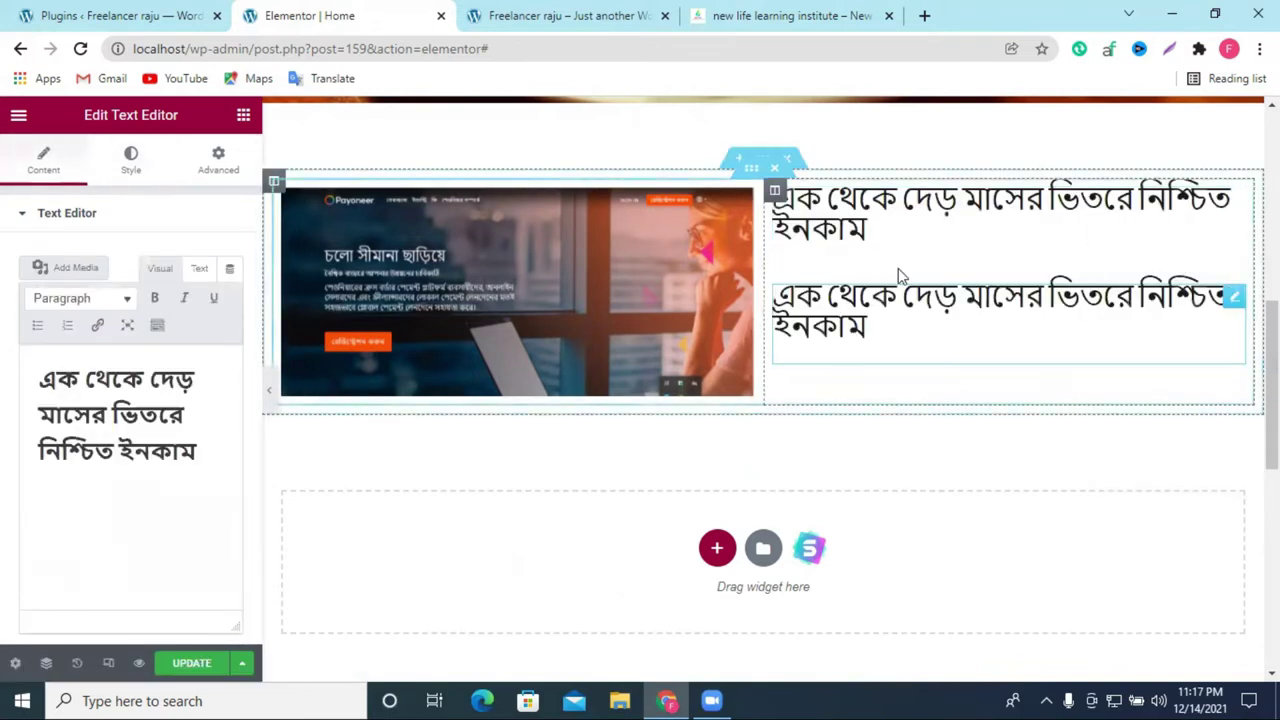
right_click(772, 200)
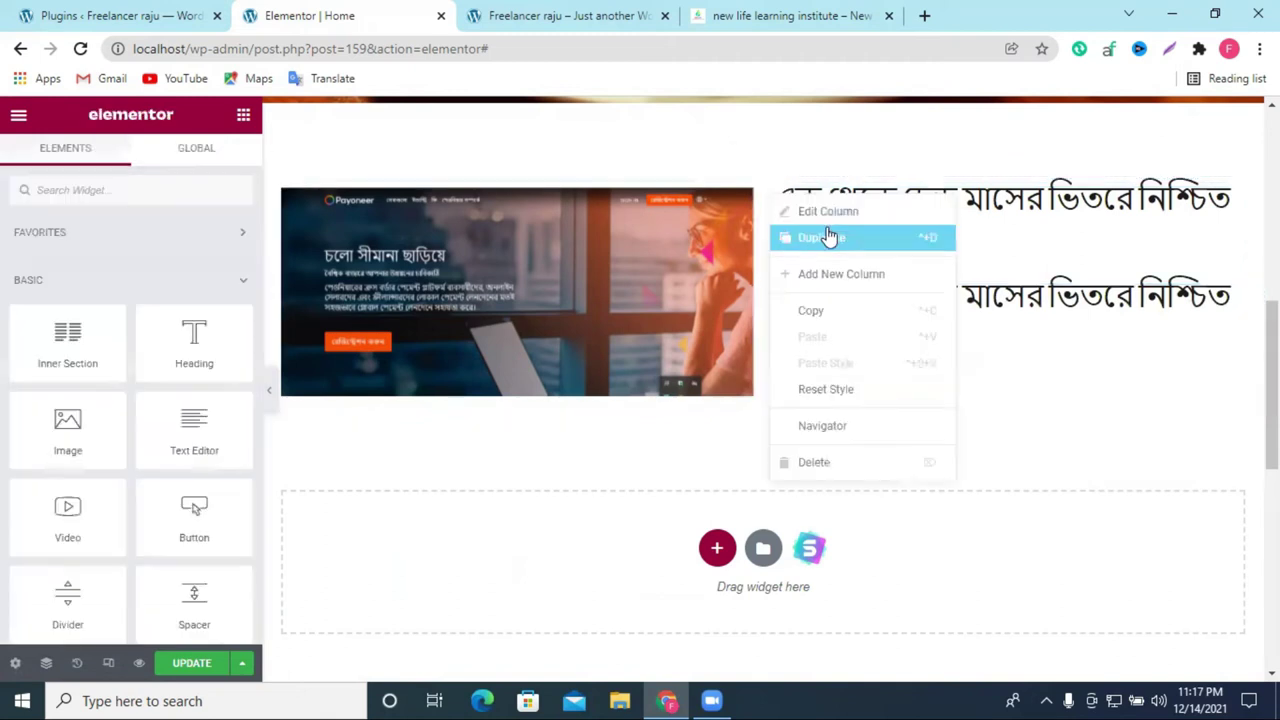
left_click(875, 236)
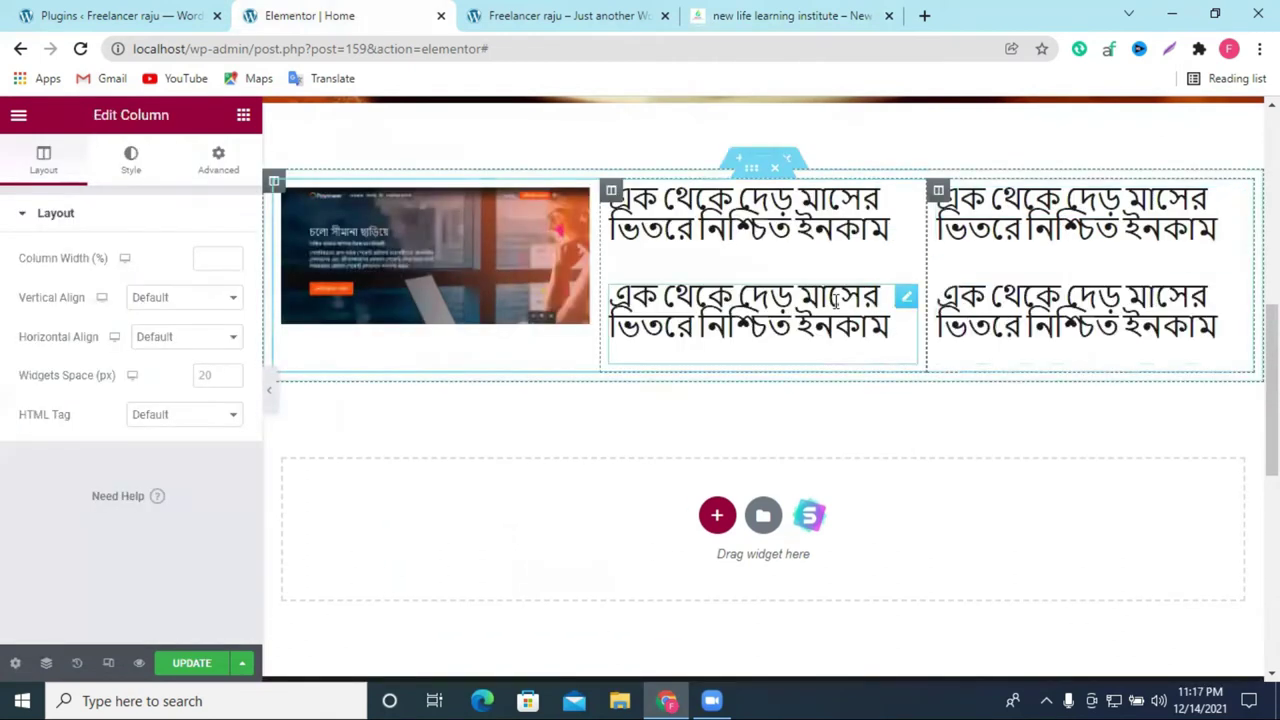
scroll(738, 366, "up", 1)
left_click_drag(596, 320, 735, 329)
left_click_drag(926, 343, 1000, 345)
left_click(843, 343)
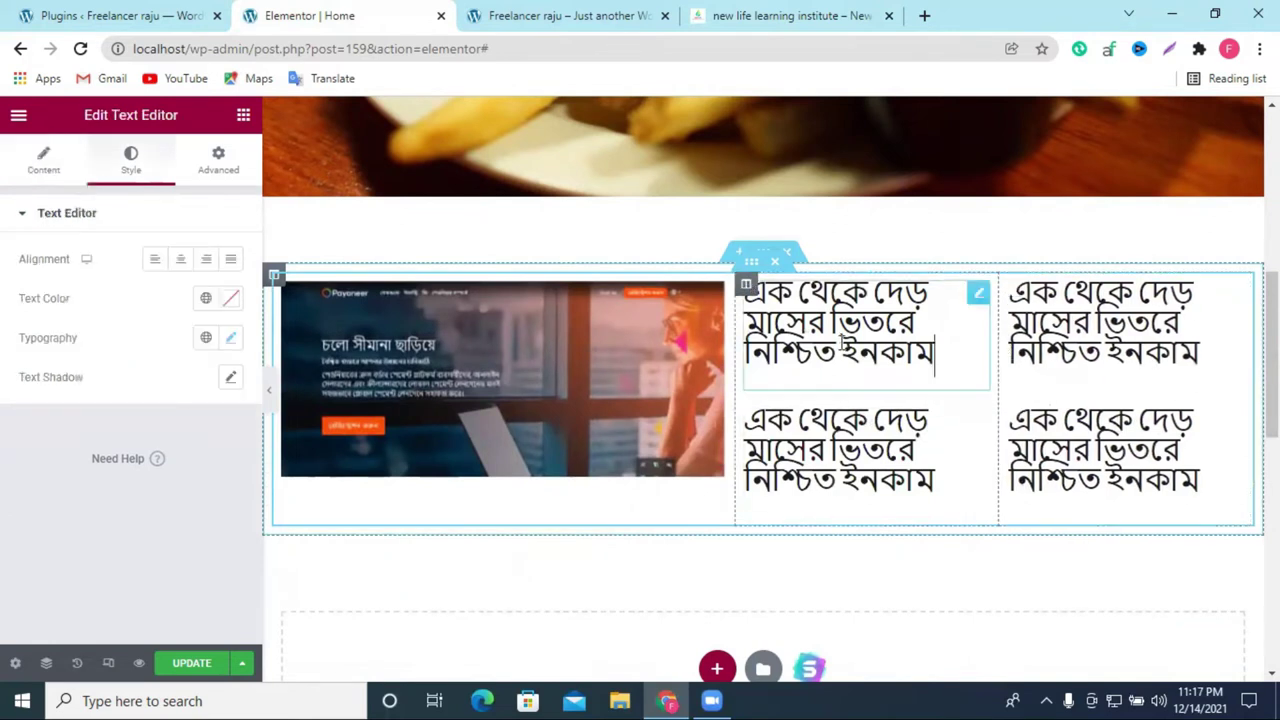
Step: Copy the heading 'আমাদের কাছে কোর্স করলে কি কি পাবেন।' from the reference site and return to Elementor
left_click(752, 15)
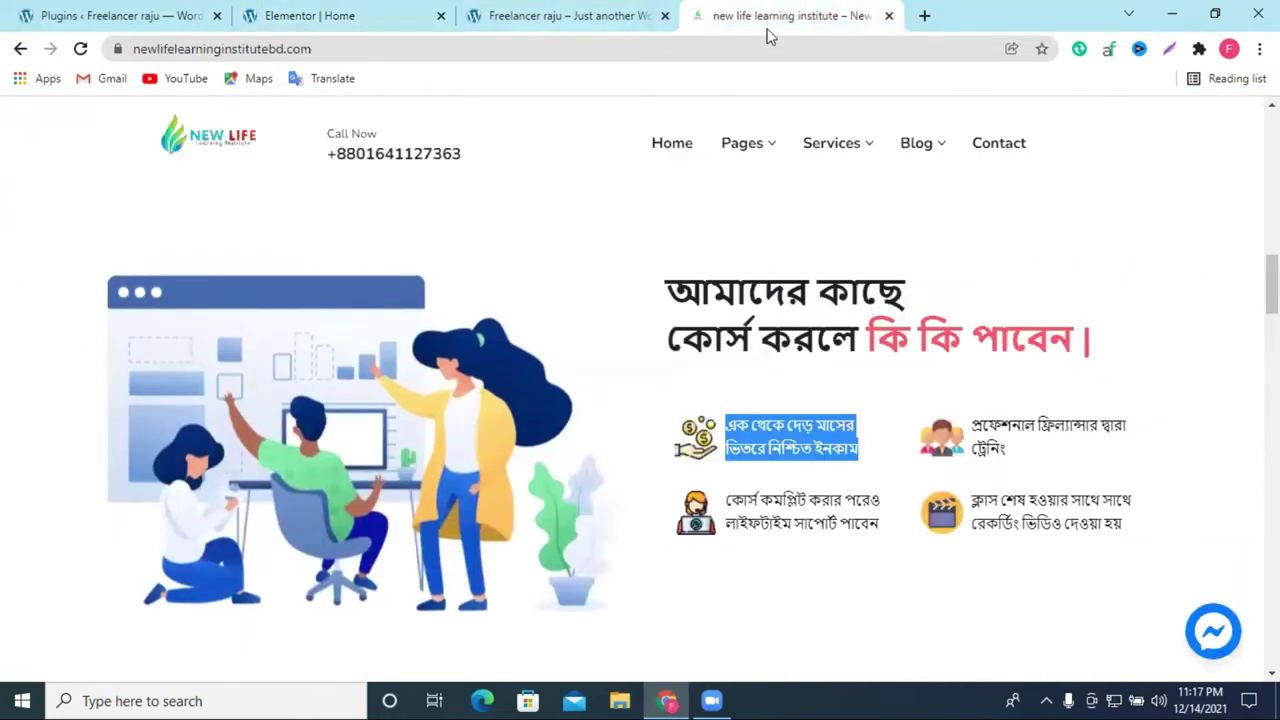
left_click_drag(664, 288, 1096, 346)
right_click(1096, 346)
left_click(1120, 354)
left_click(612, 17)
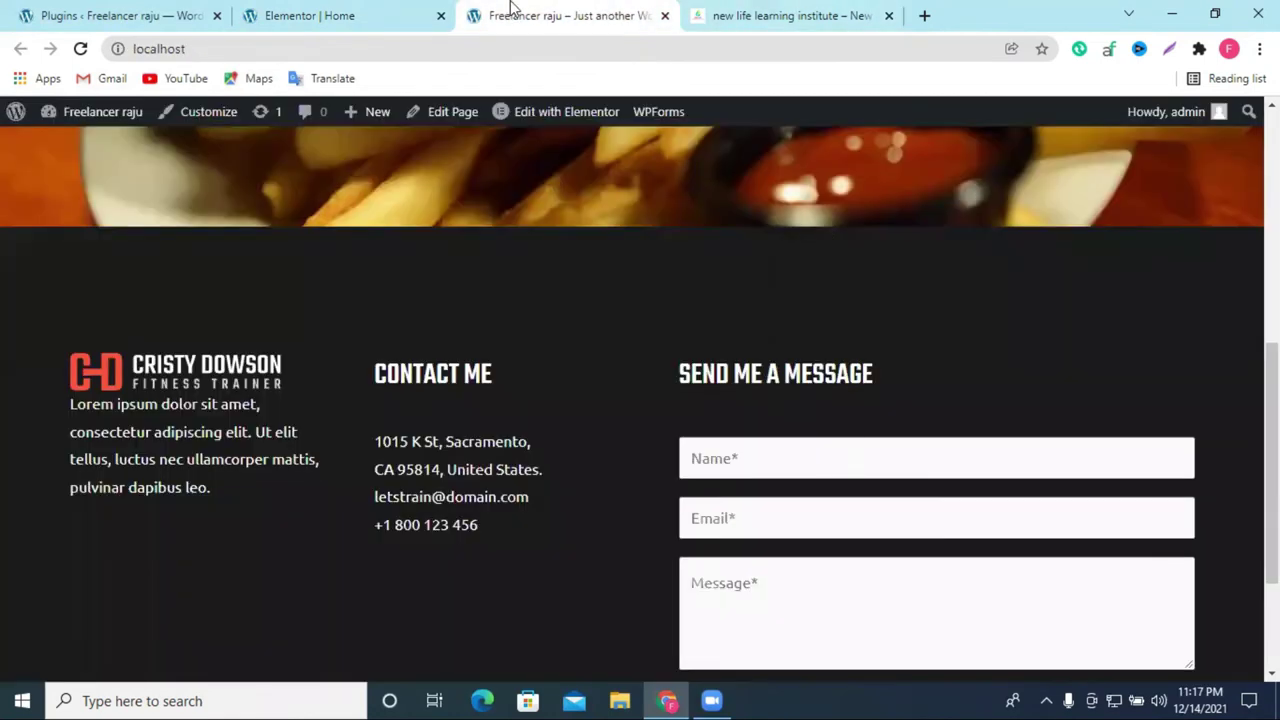
left_click(305, 15)
left_click(808, 298)
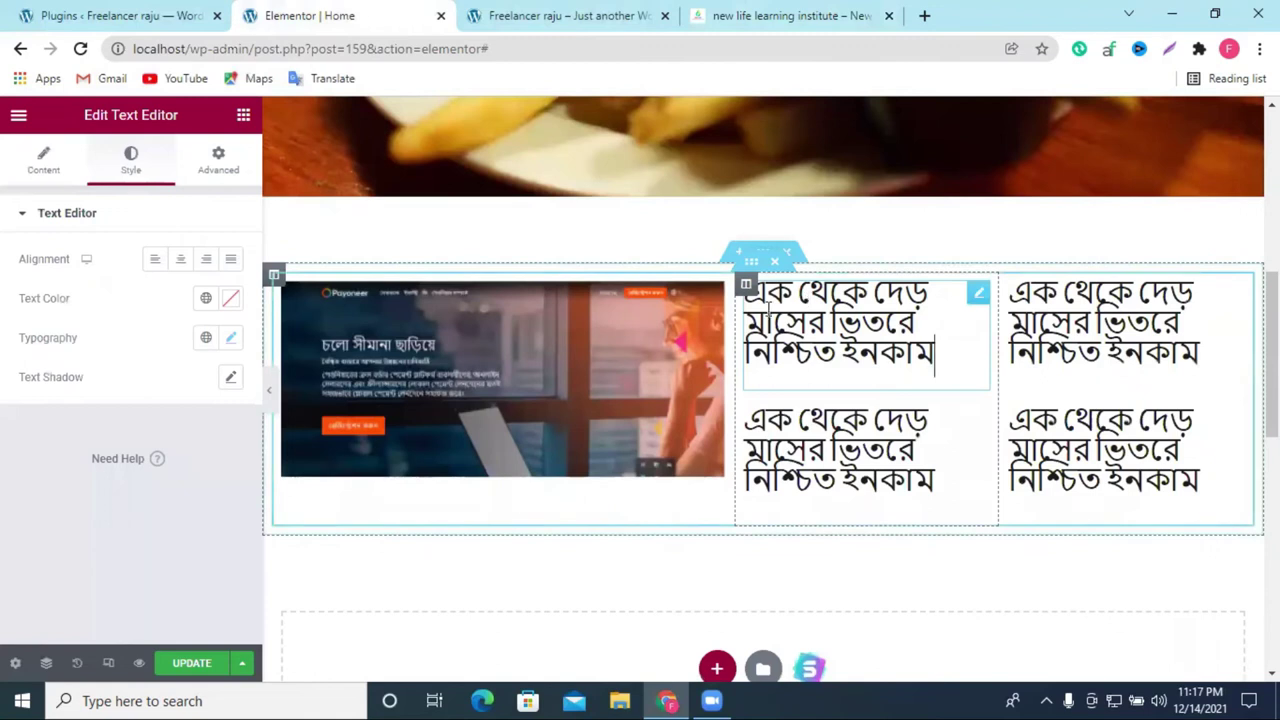
Step: Add a right-aligned H3 Heading above the grid with the pasted Bengali title
left_click(244, 118)
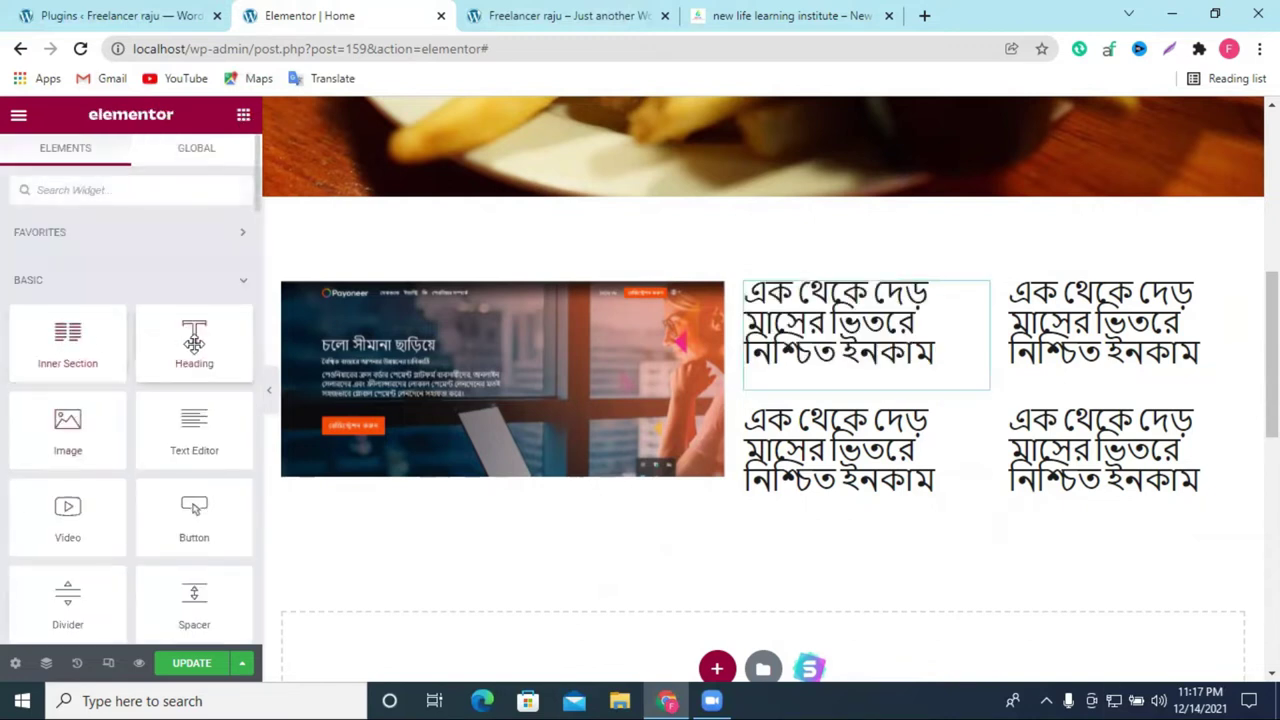
left_click_drag(194, 343, 969, 274)
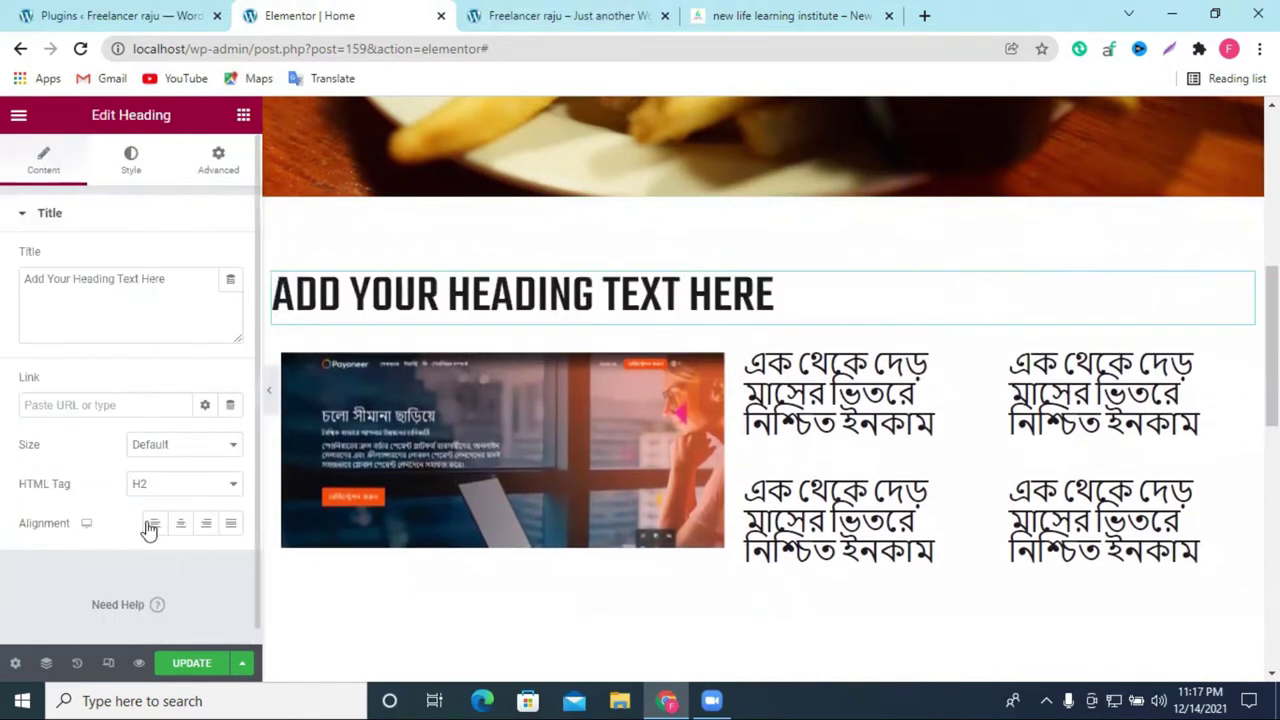
left_click(205, 523)
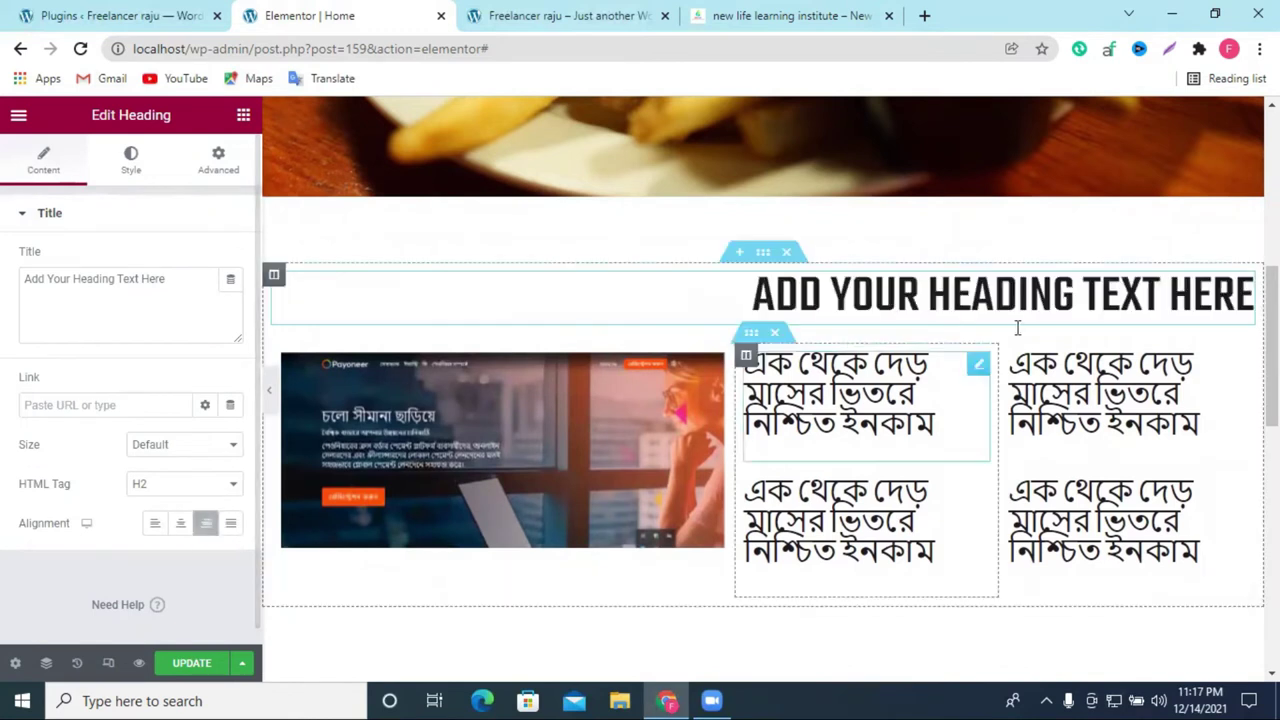
right_click(127, 289)
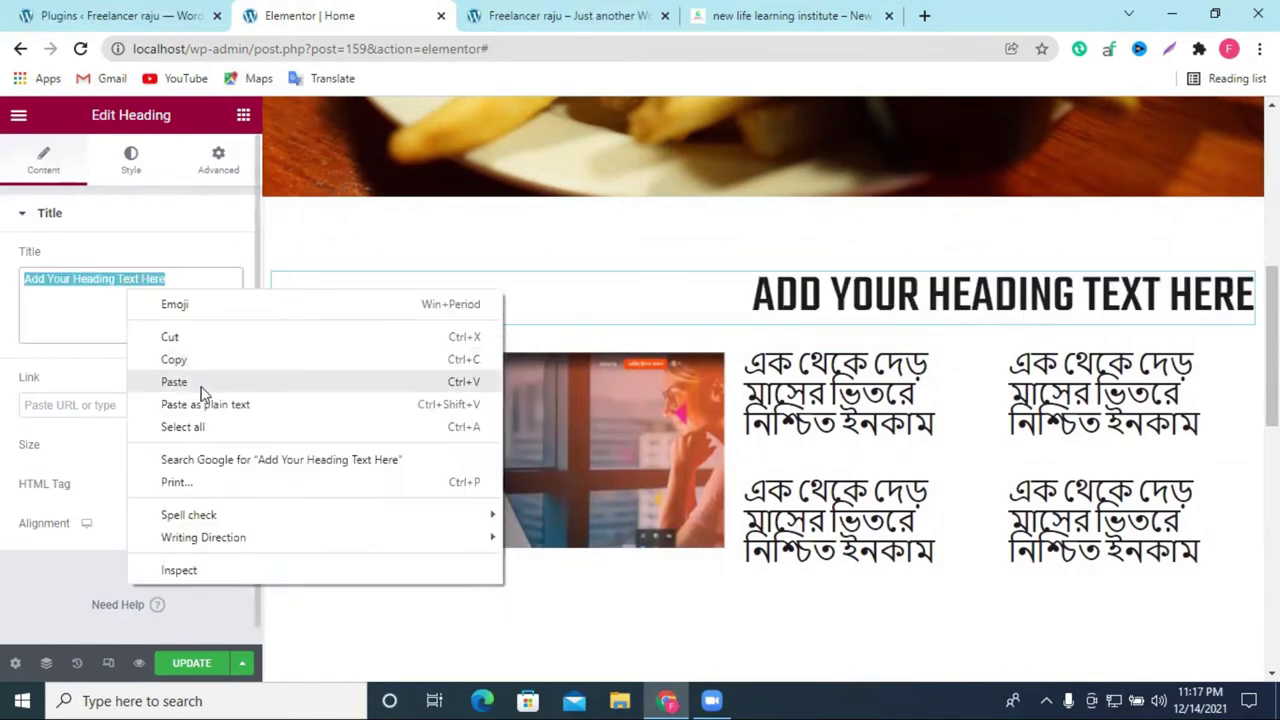
left_click(200, 384)
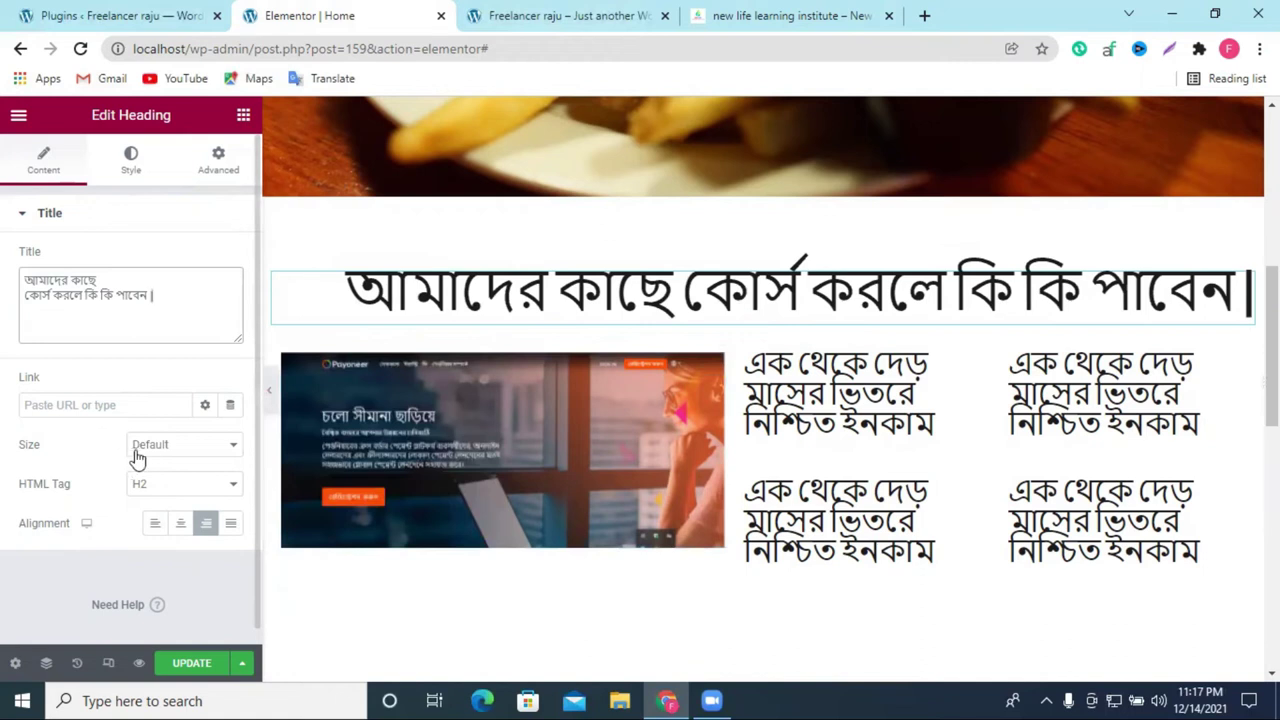
left_click(163, 479)
left_click(166, 532)
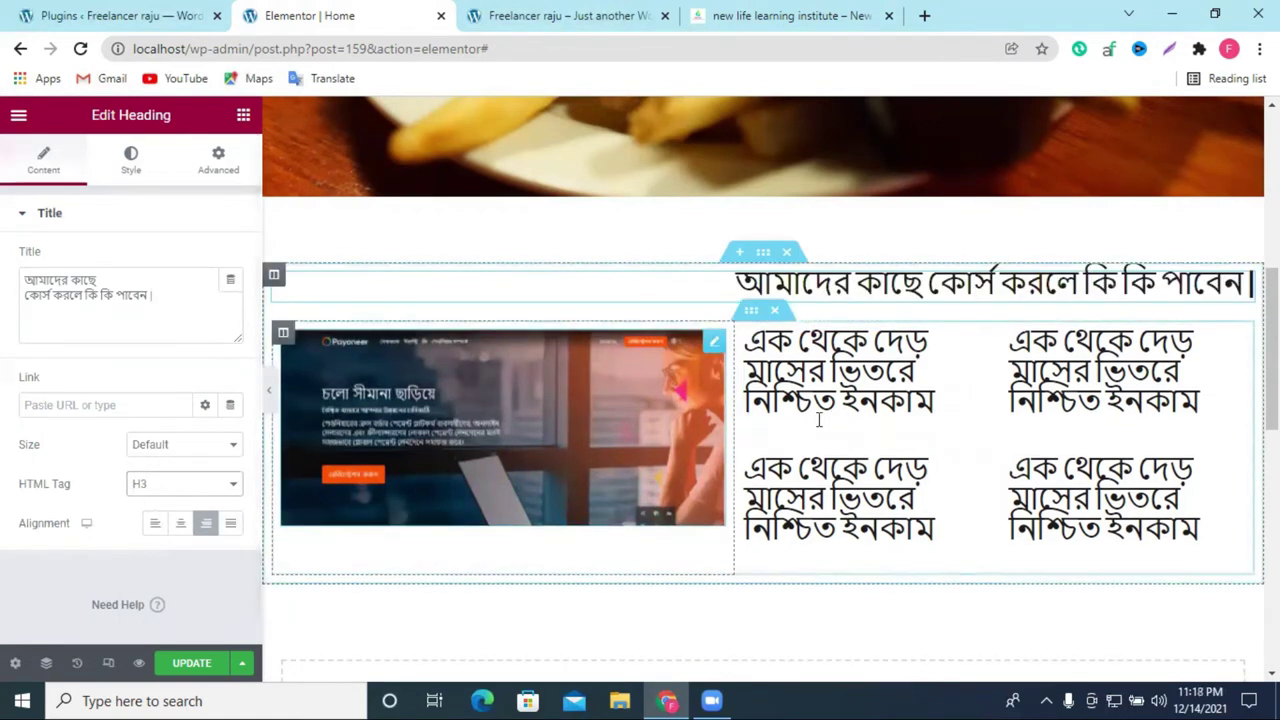
Step: Select the heading's text and bring up the heading's context menu
scroll(990, 433, "down", 1)
scroll(990, 433, "up", 2)
scroll(375, 538, "down", 1)
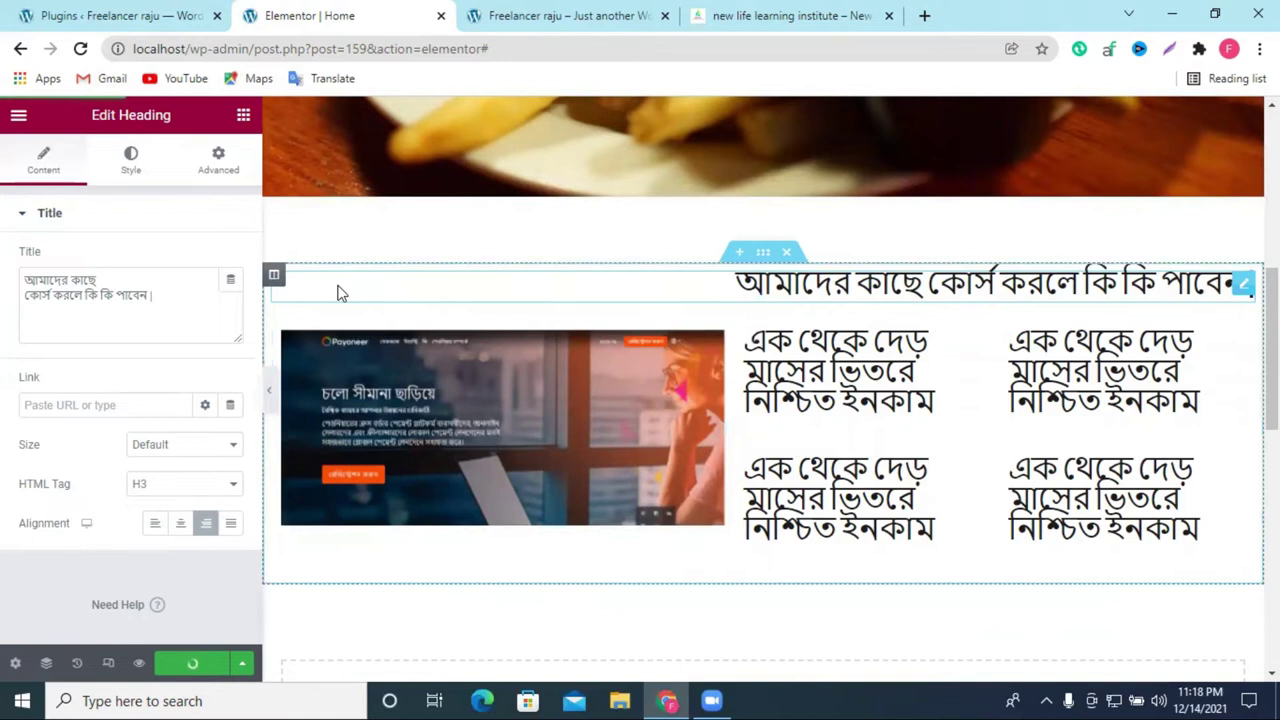
left_click_drag(275, 277, 740, 320)
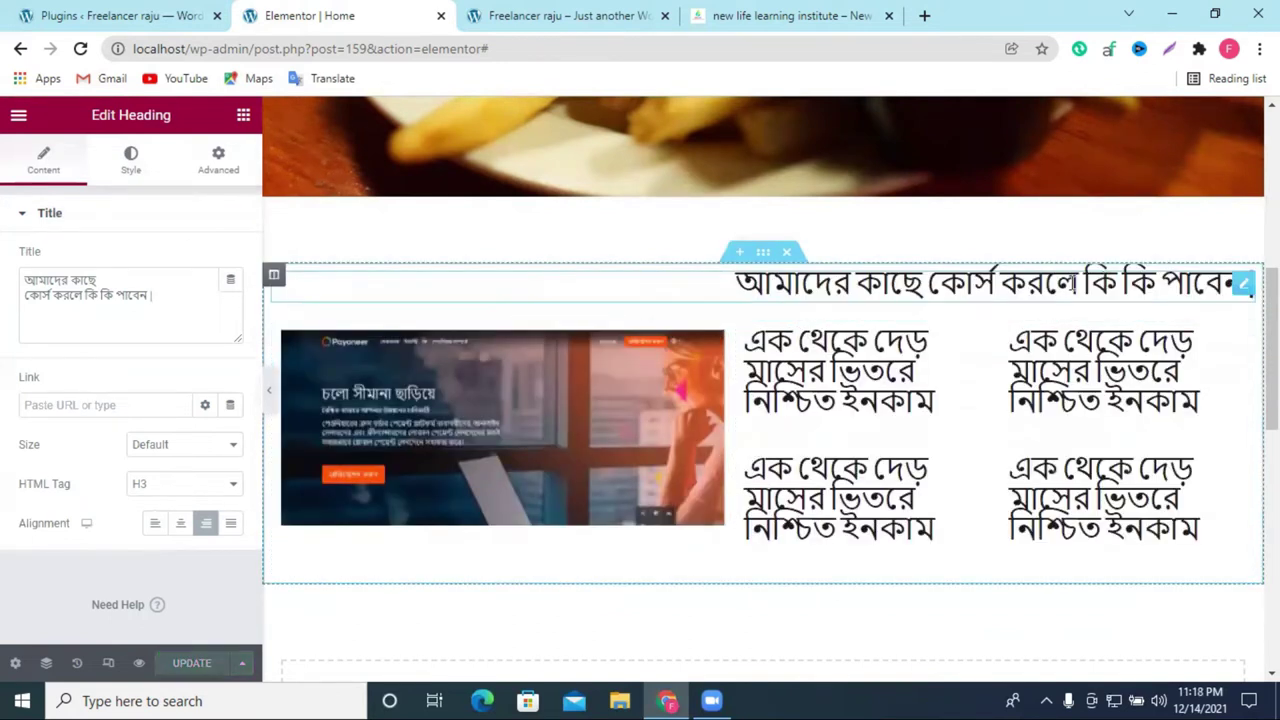
triple_click(81, 294)
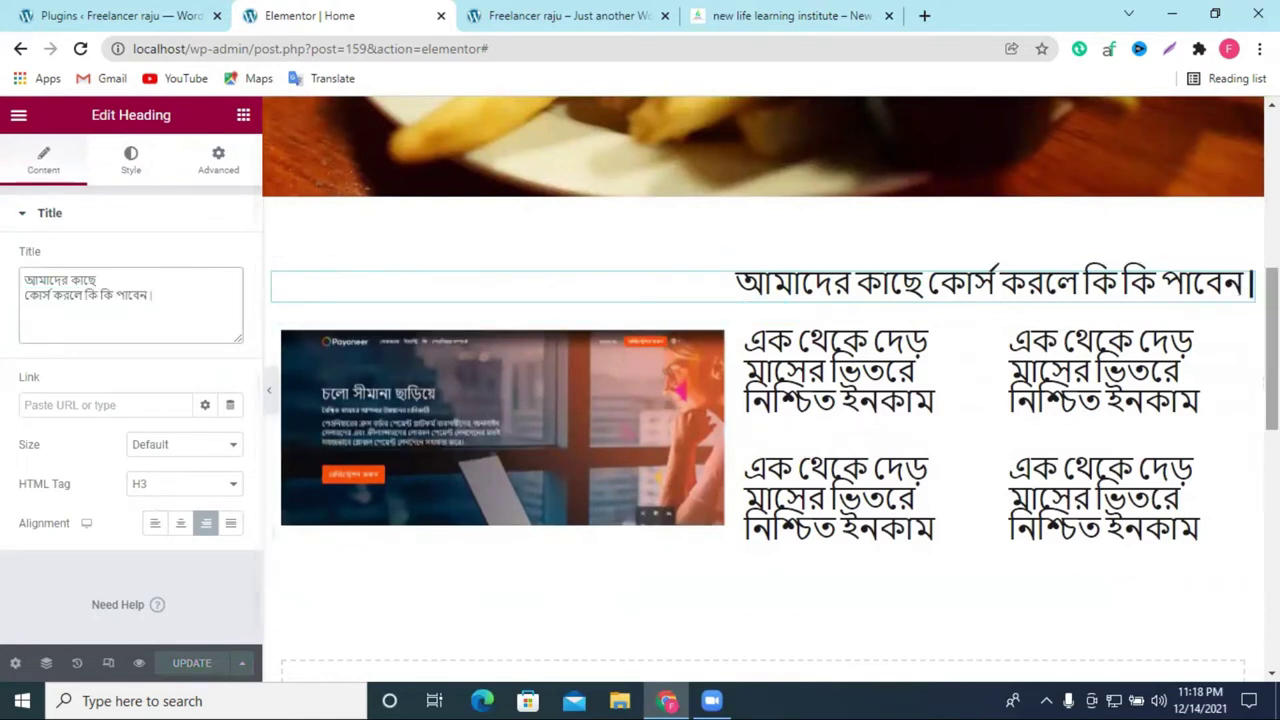
right_click(1245, 290)
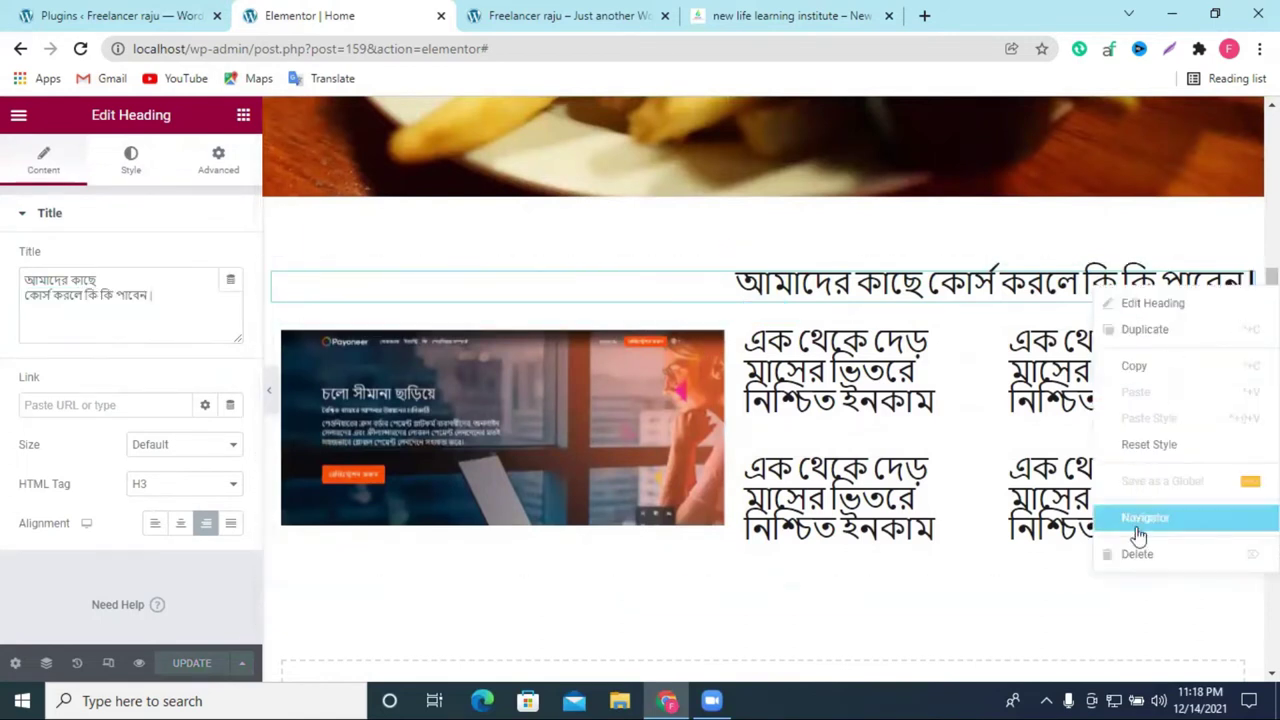
Step: Delete the full-width heading and insert a two-column inner section above the image row
left_click(1135, 555)
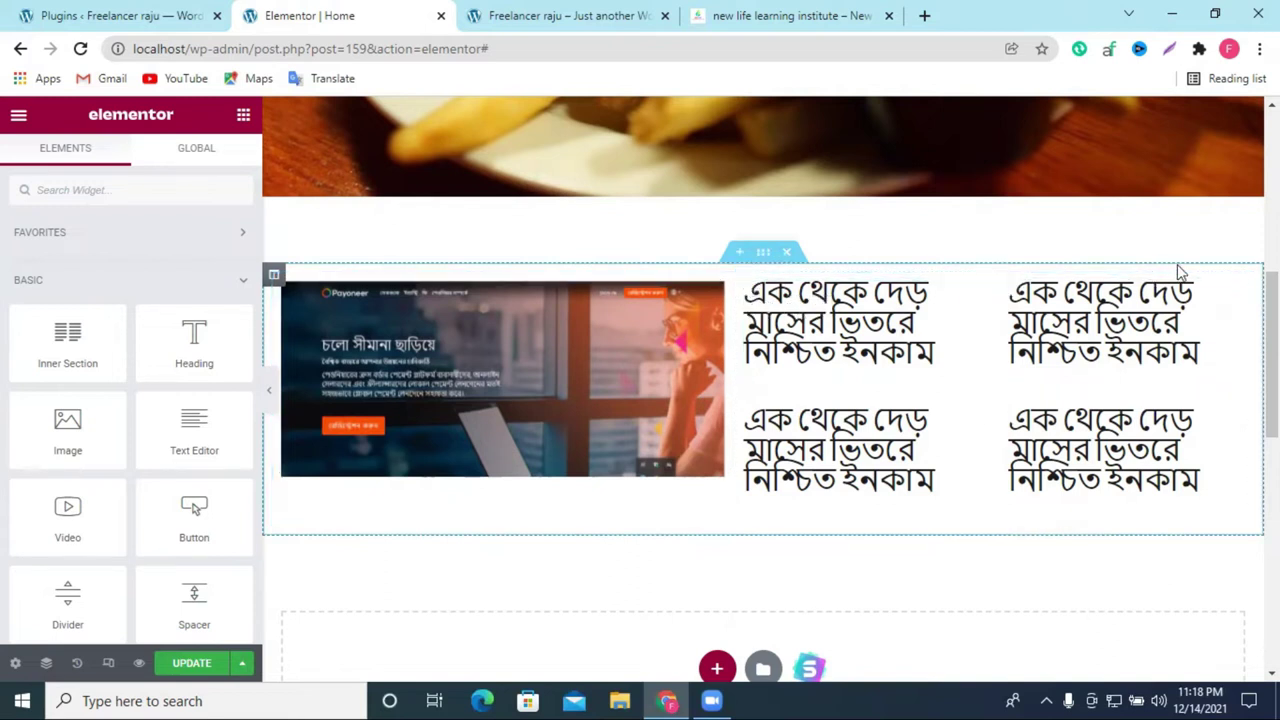
left_click(1230, 293)
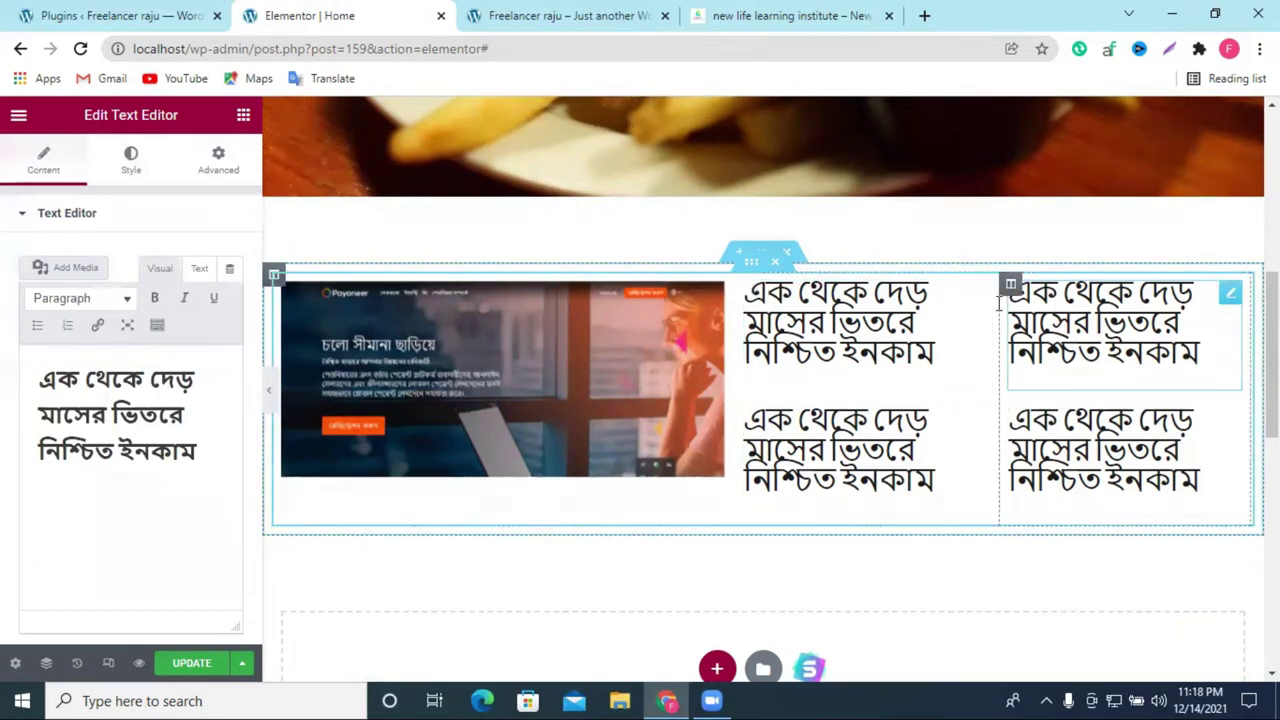
left_click(243, 115)
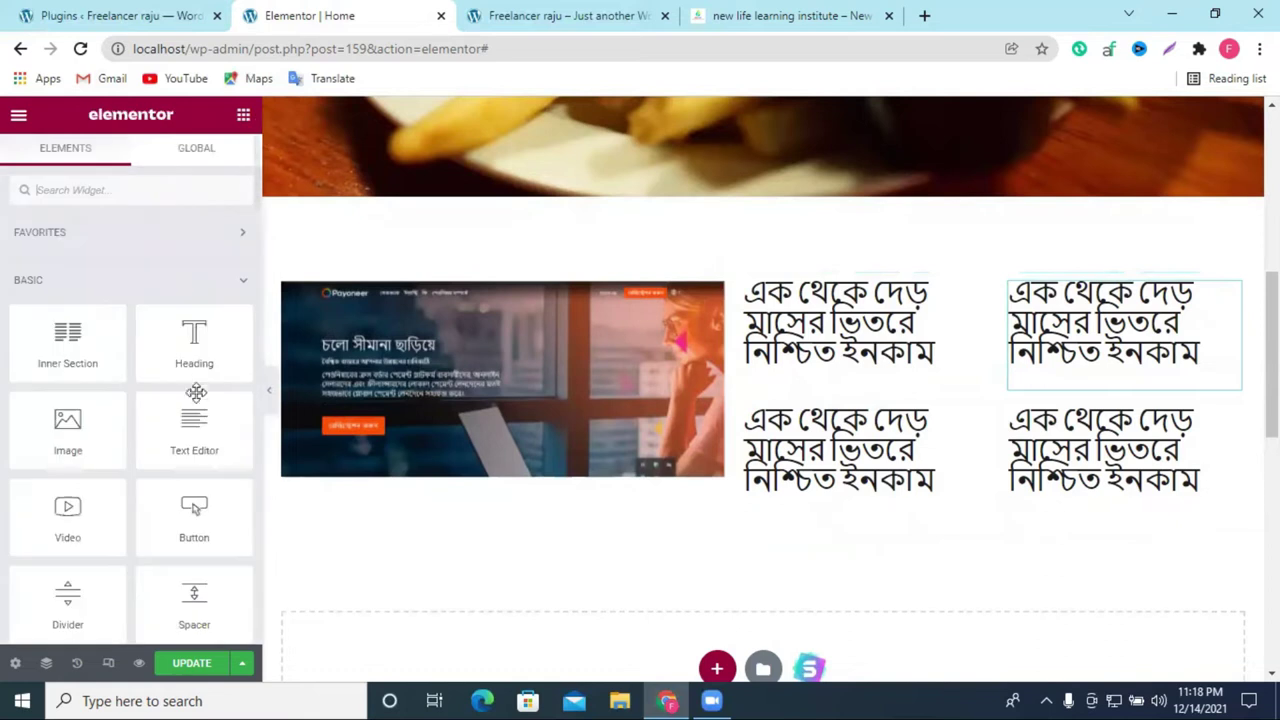
left_click_drag(72, 337, 954, 277)
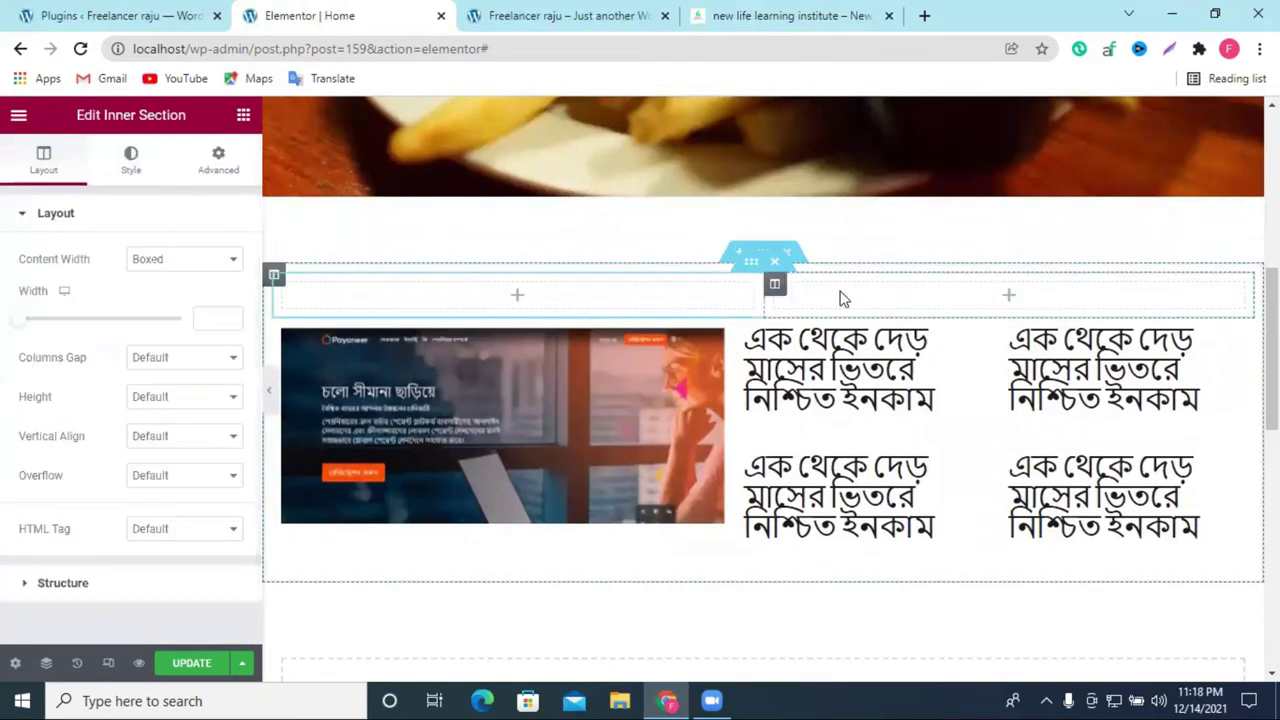
left_click(1008, 295)
Step: Place a Heading with the pasted Bengali title in the inner section's right column, then save
left_click_drag(194, 333, 1074, 290)
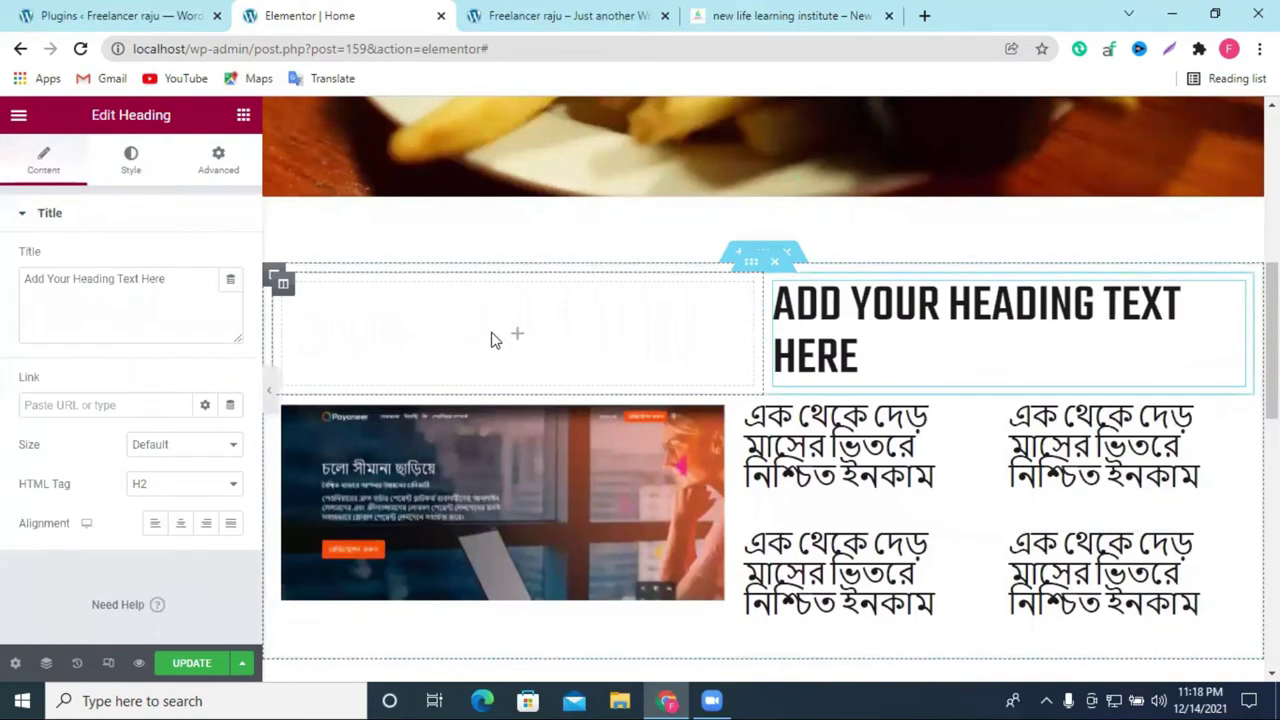
triple_click(118, 278)
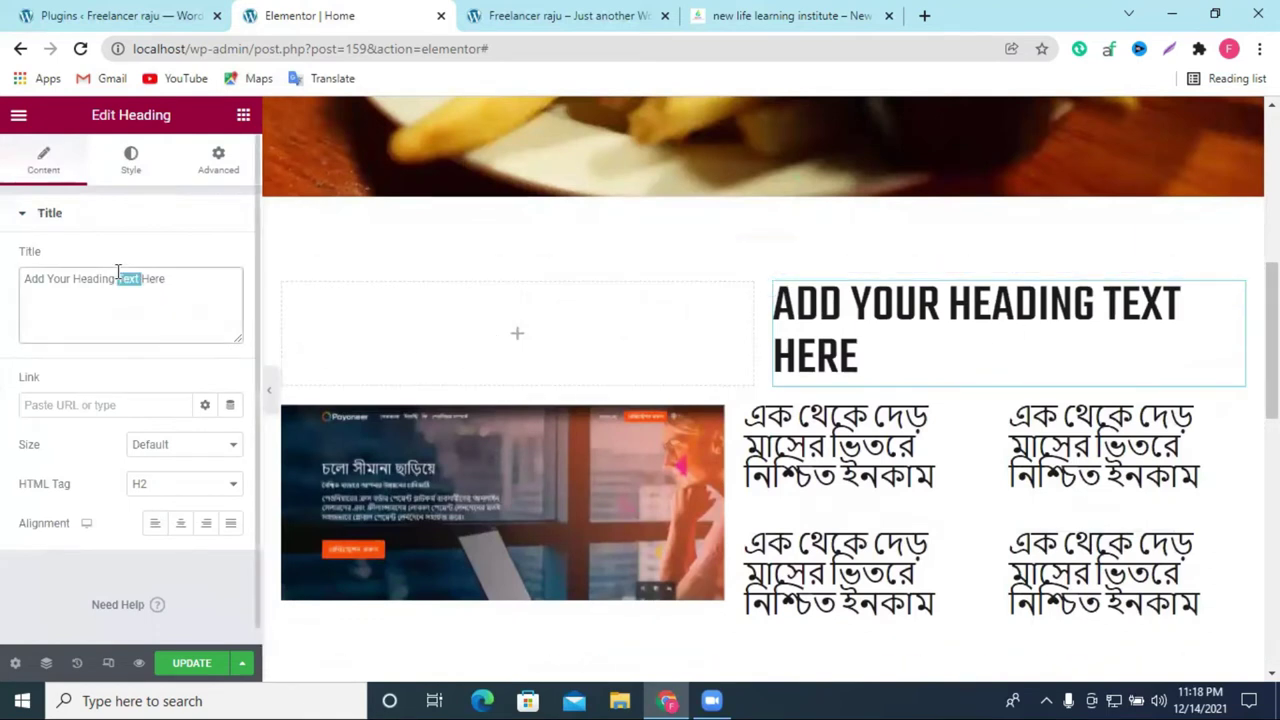
right_click(118, 274)
left_click(175, 366)
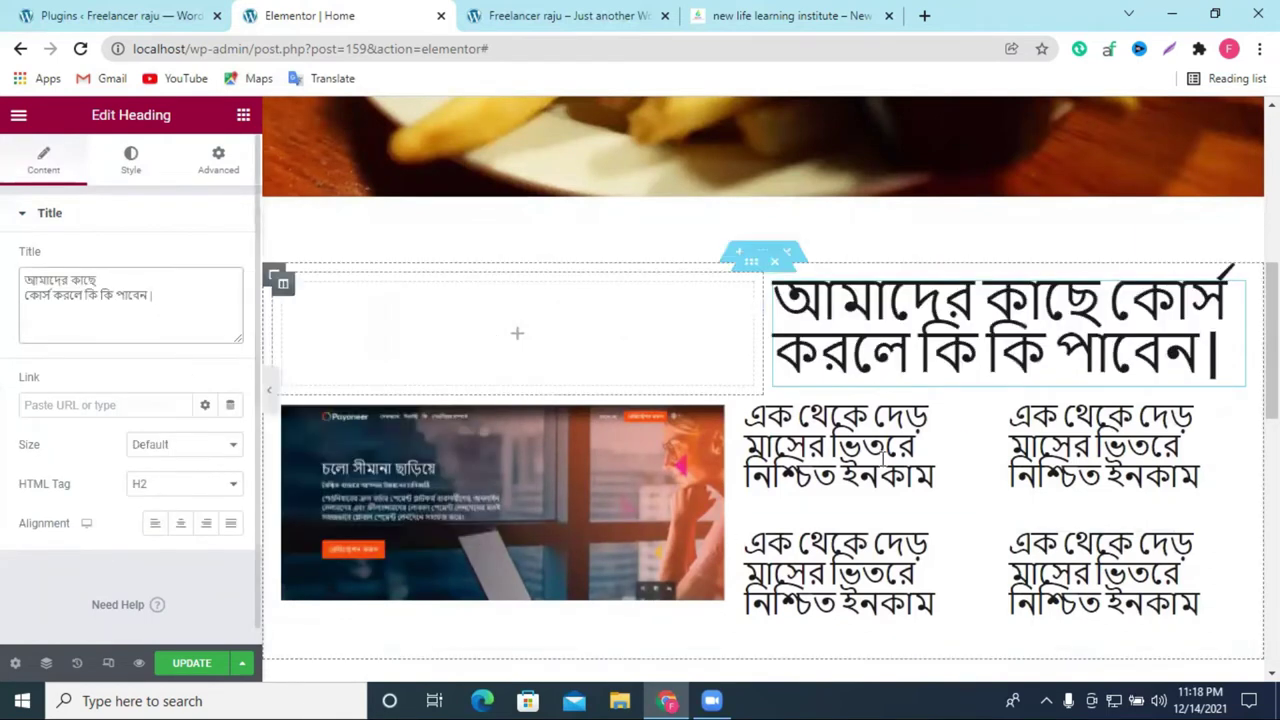
scroll(670, 420, "down", 3)
scroll(683, 423, "up", 3)
scroll(918, 540, "down", 2)
key("ctrl+s")
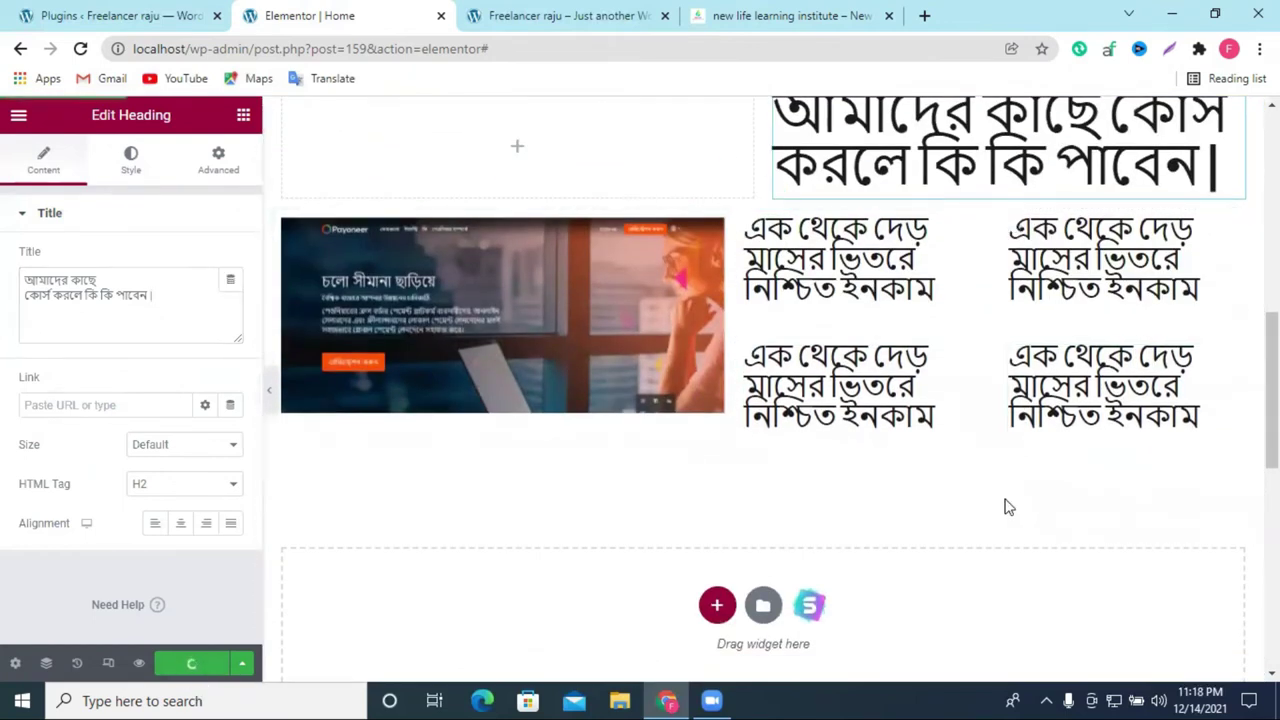
scroll(1008, 507, "up", 1)
scroll(1008, 507, "down", 1)
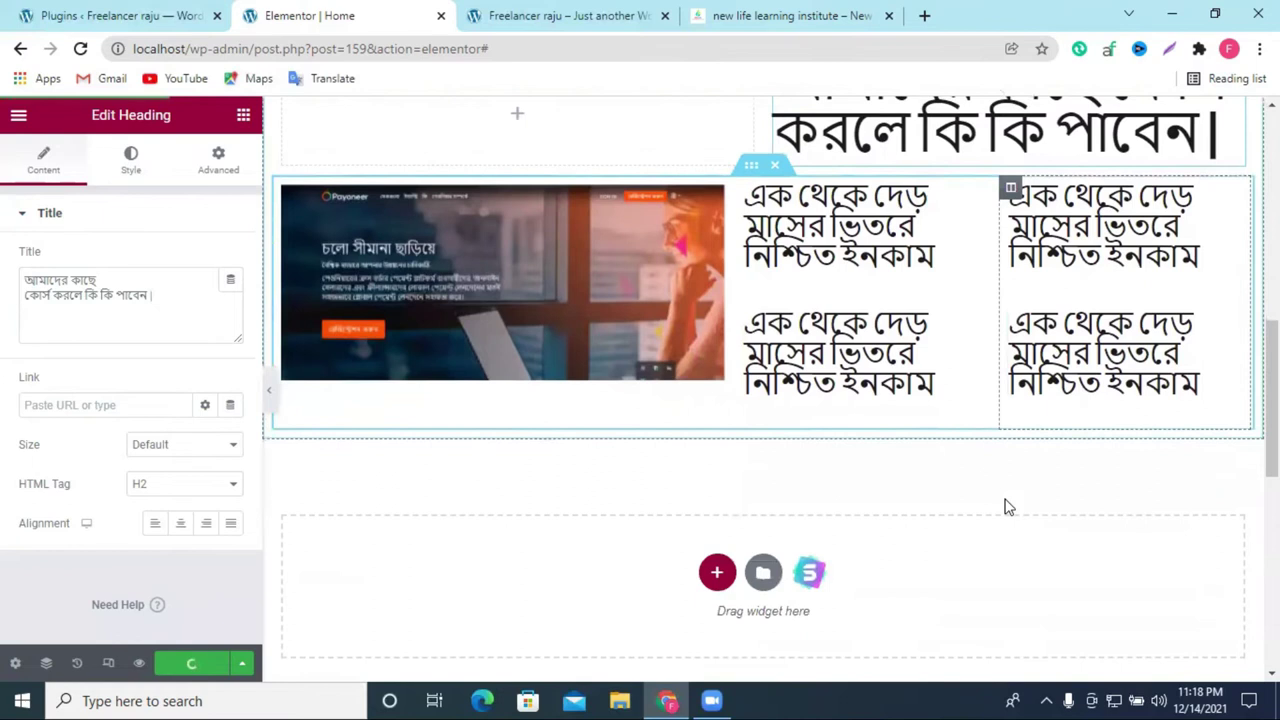
scroll(1005, 507, "up", 1)
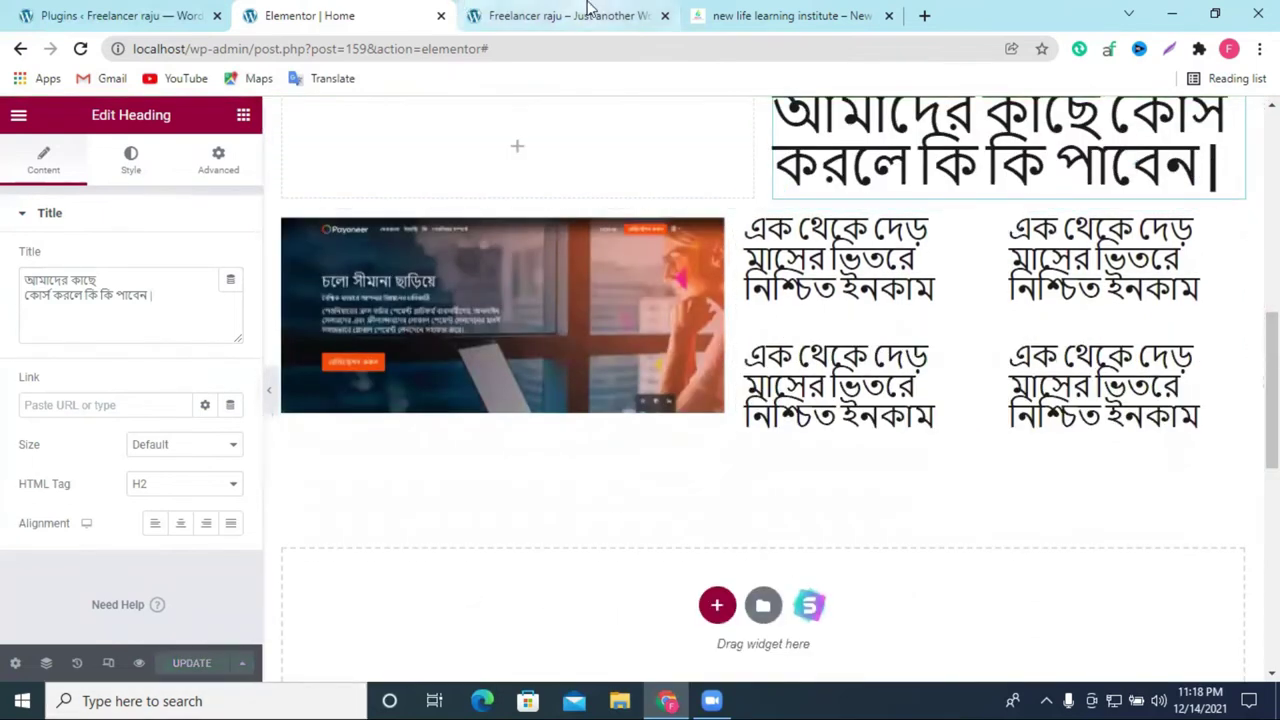
Step: Reload the live home page and scroll to the Bengali course-benefits section below the food hero
left_click(590, 12)
left_click(80, 48)
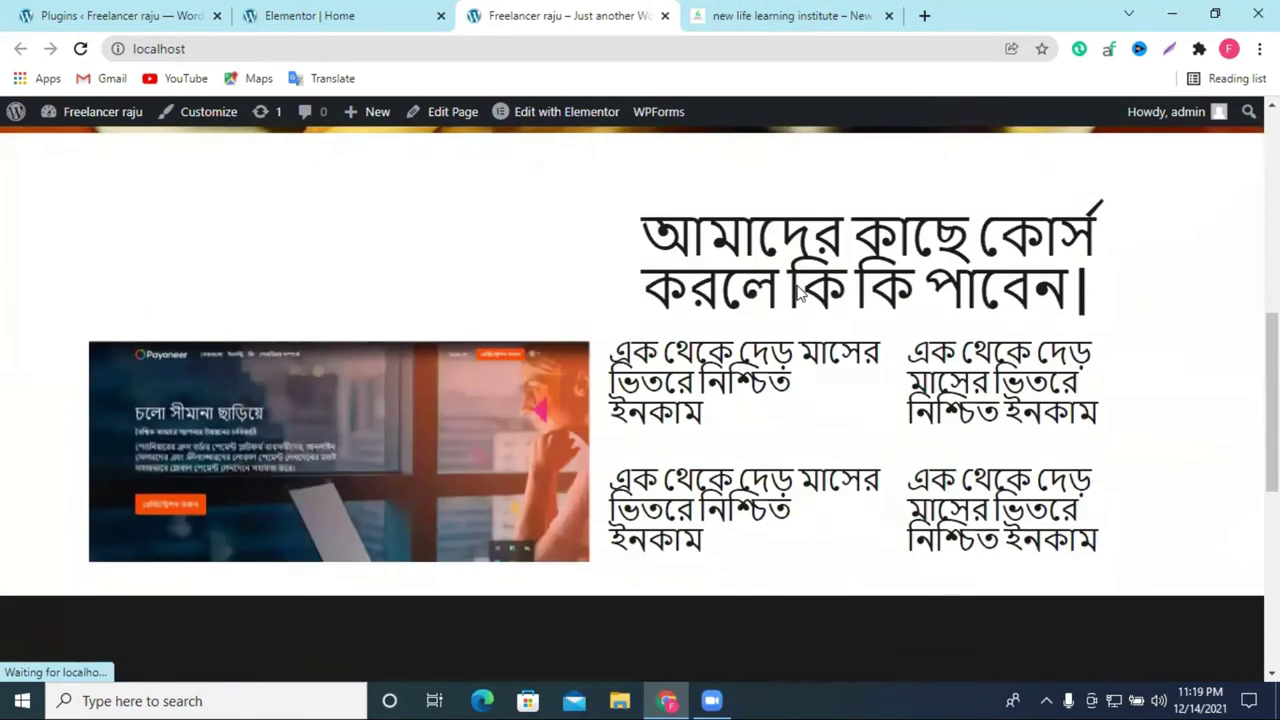
scroll(798, 285, "up", 5)
scroll(667, 360, "down", 2)
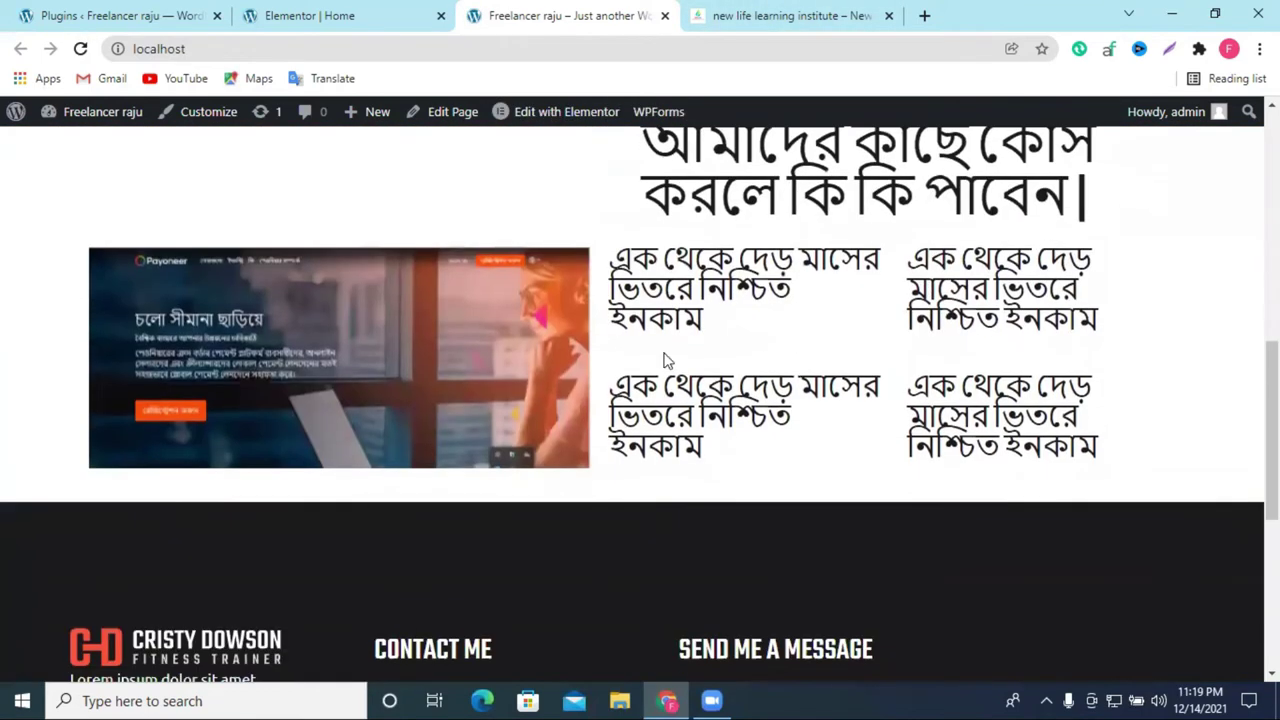
scroll(615, 265, "up", 6)
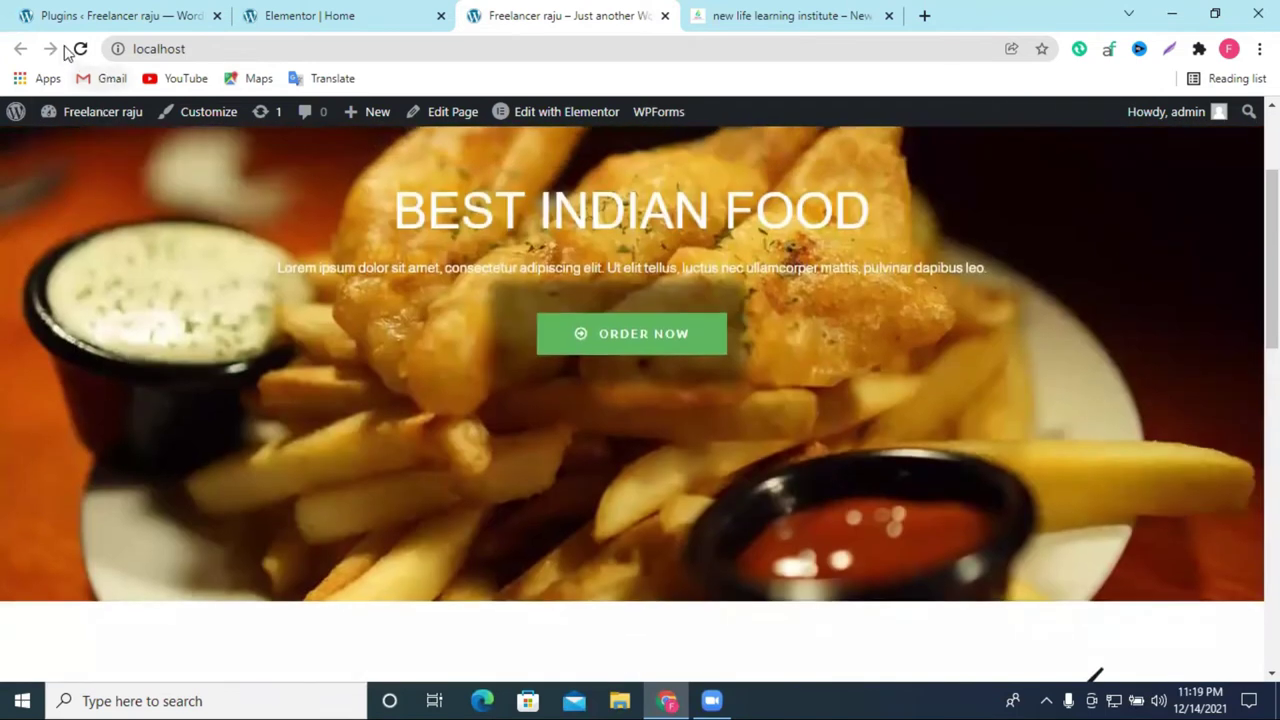
left_click(78, 49)
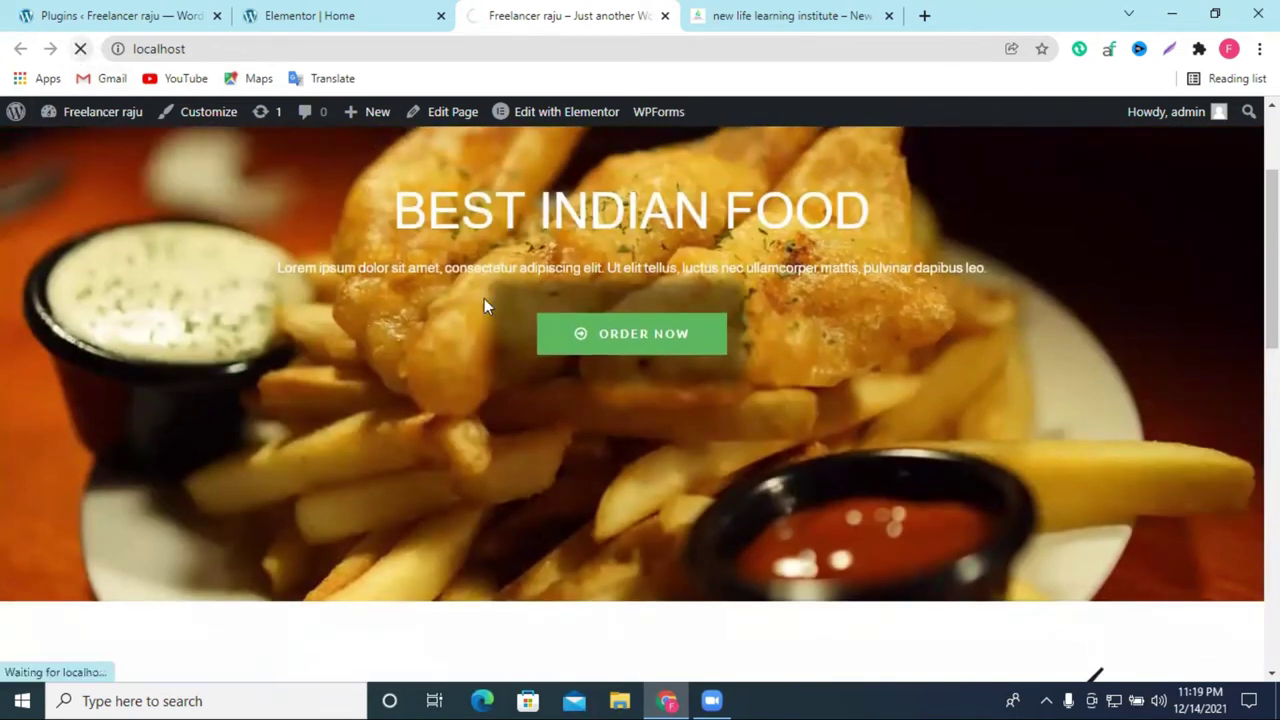
scroll(783, 397, "down", 5)
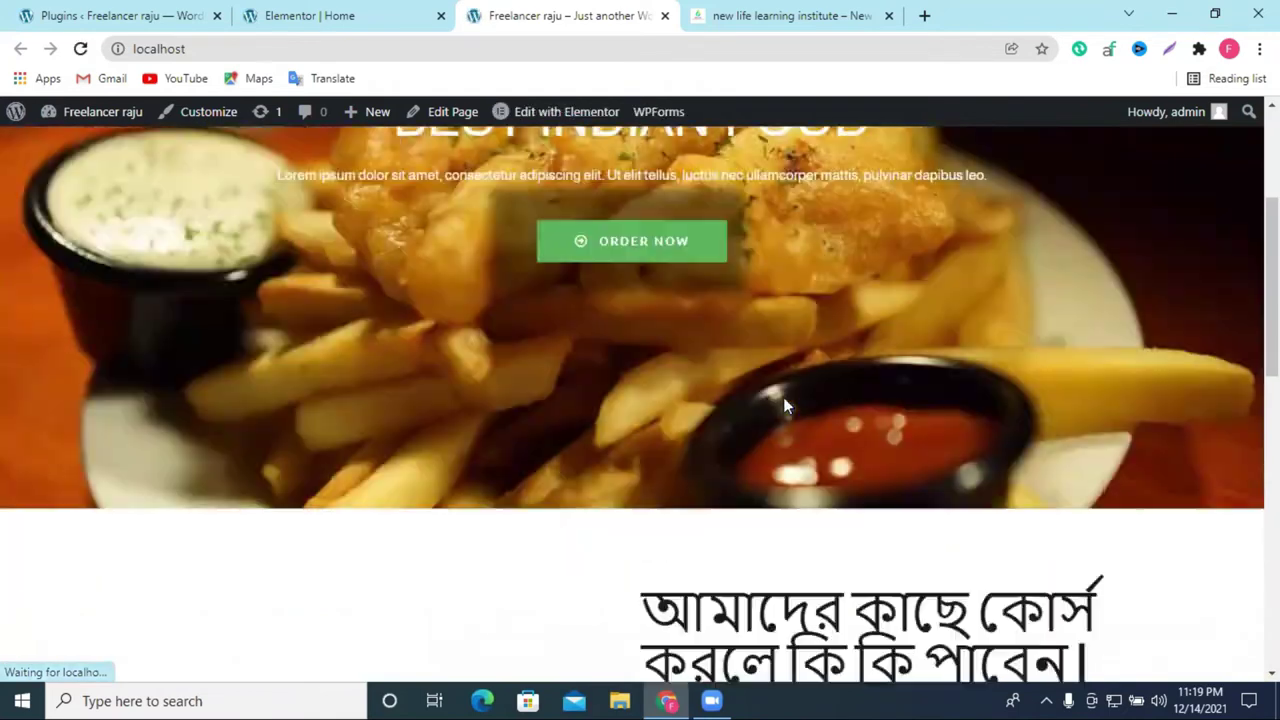
left_click(760, 15)
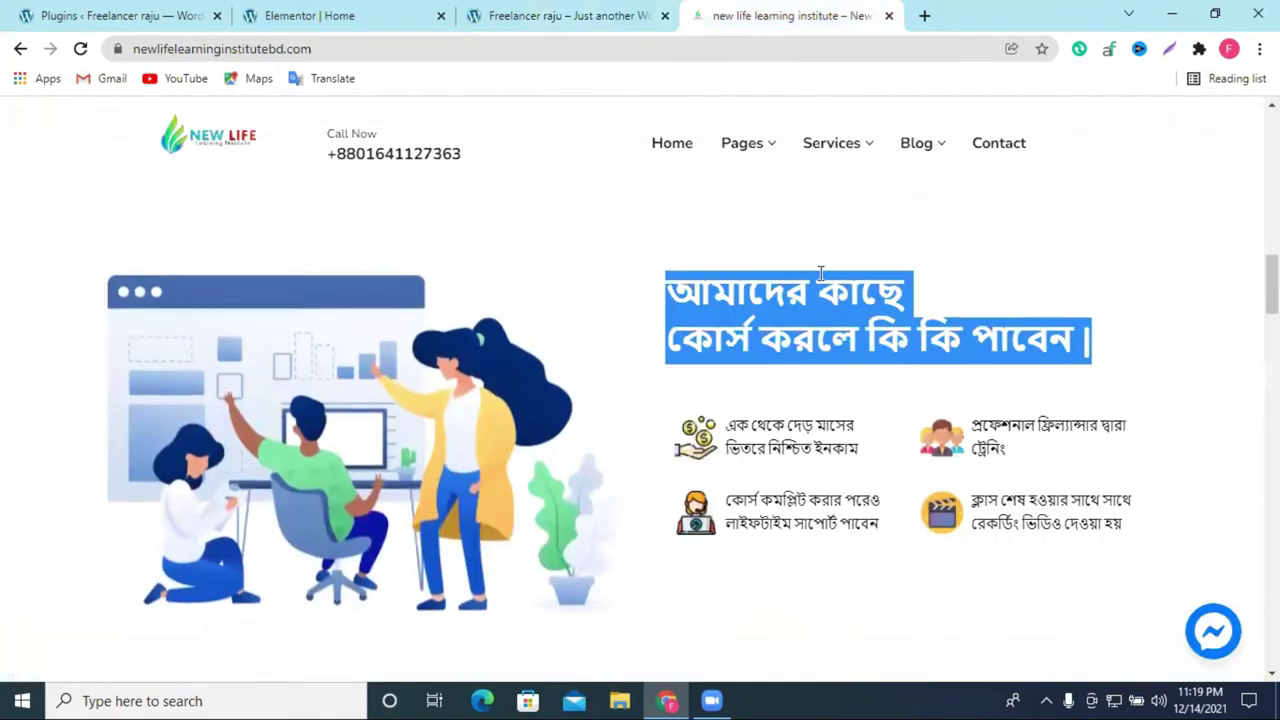
scroll(828, 340, "down", 2)
scroll(828, 340, "down", 3)
scroll(829, 337, "down", 5)
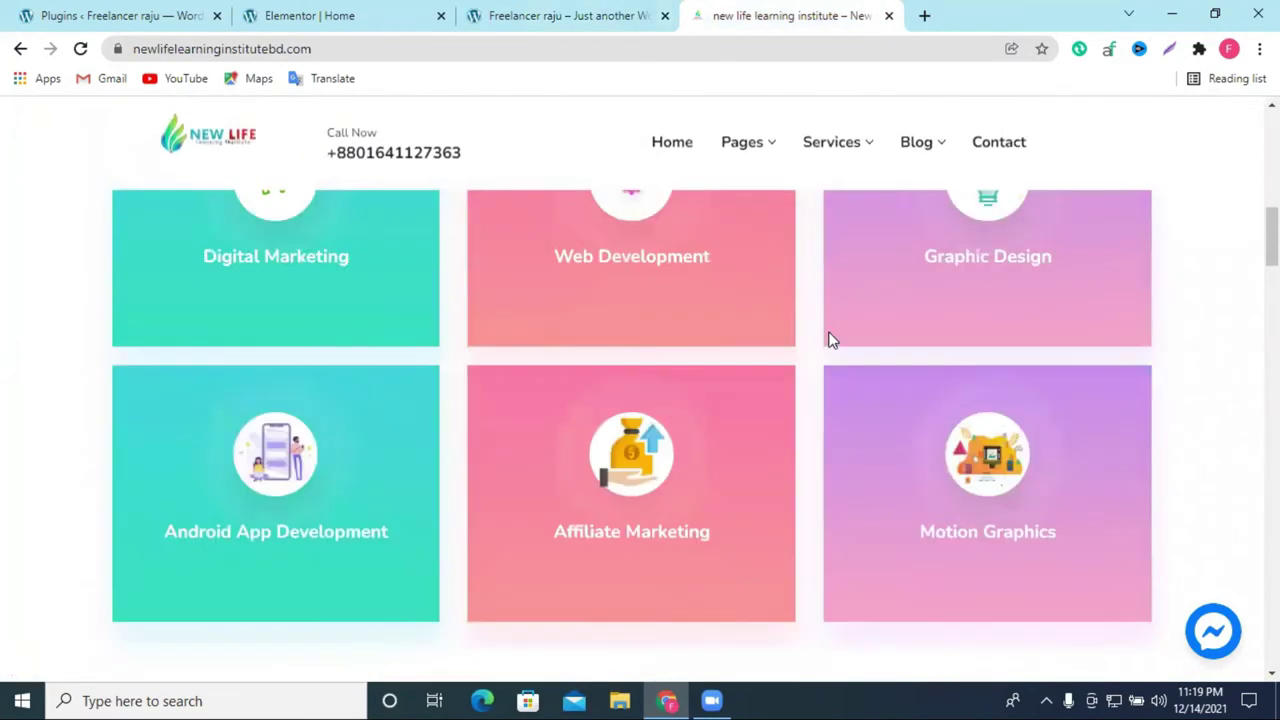
scroll(815, 345, "up", 3)
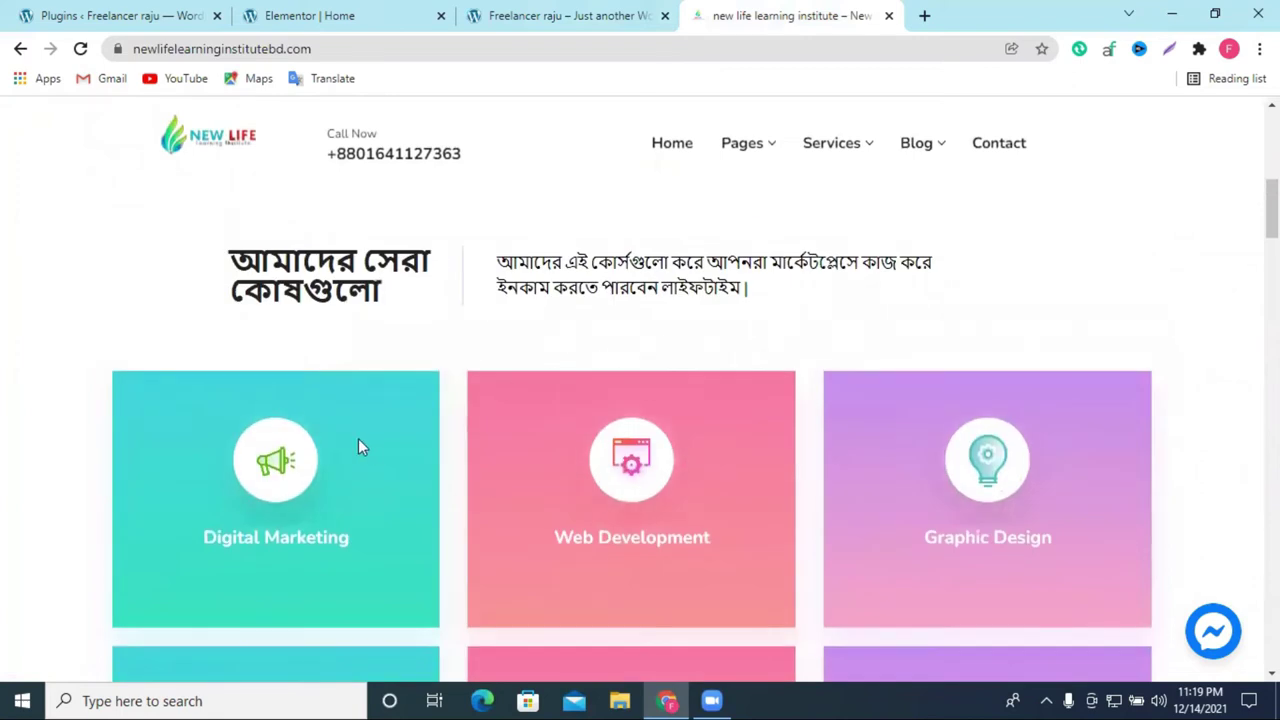
scroll(393, 478, "down", 3)
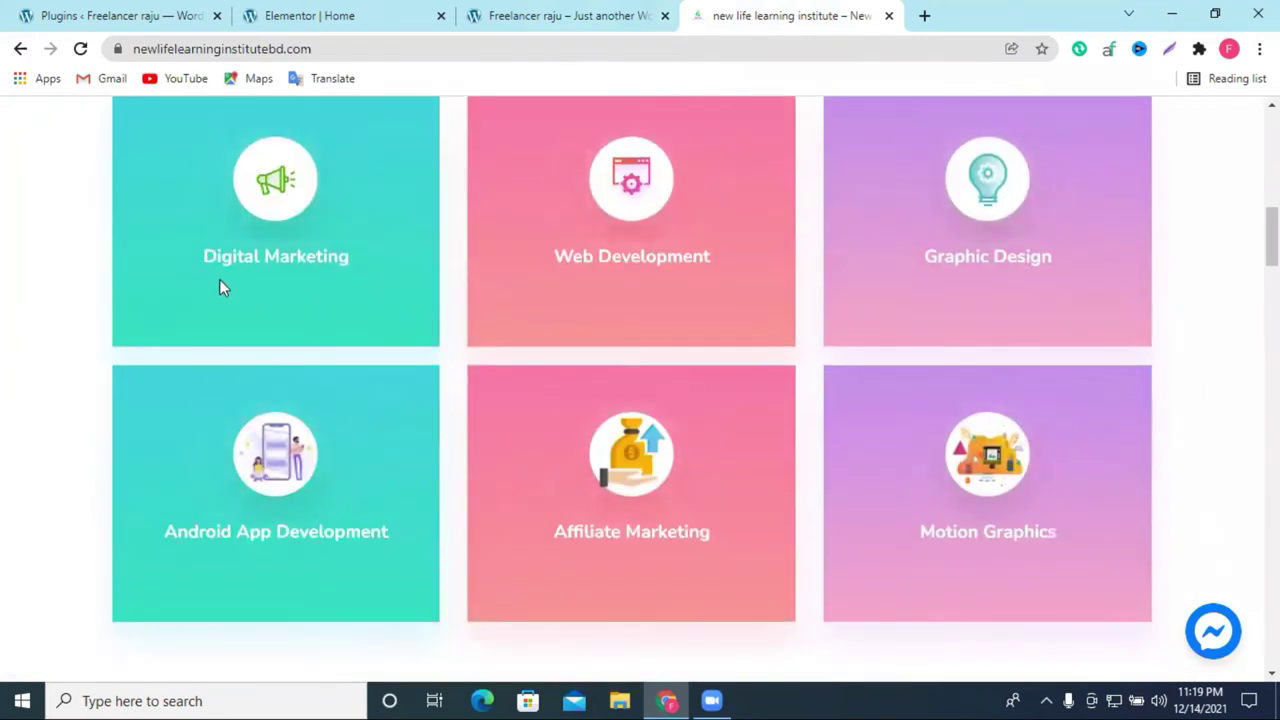
scroll(626, 416, "down", 2)
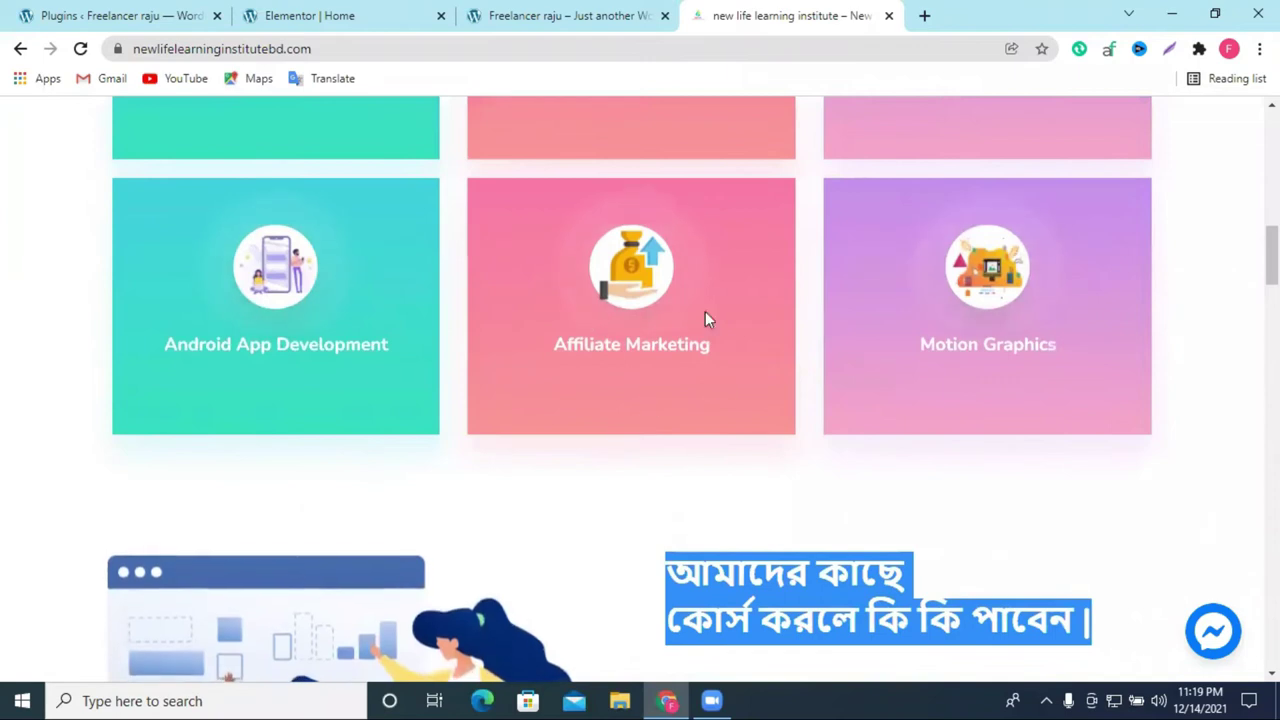
scroll(973, 240, "down", 8)
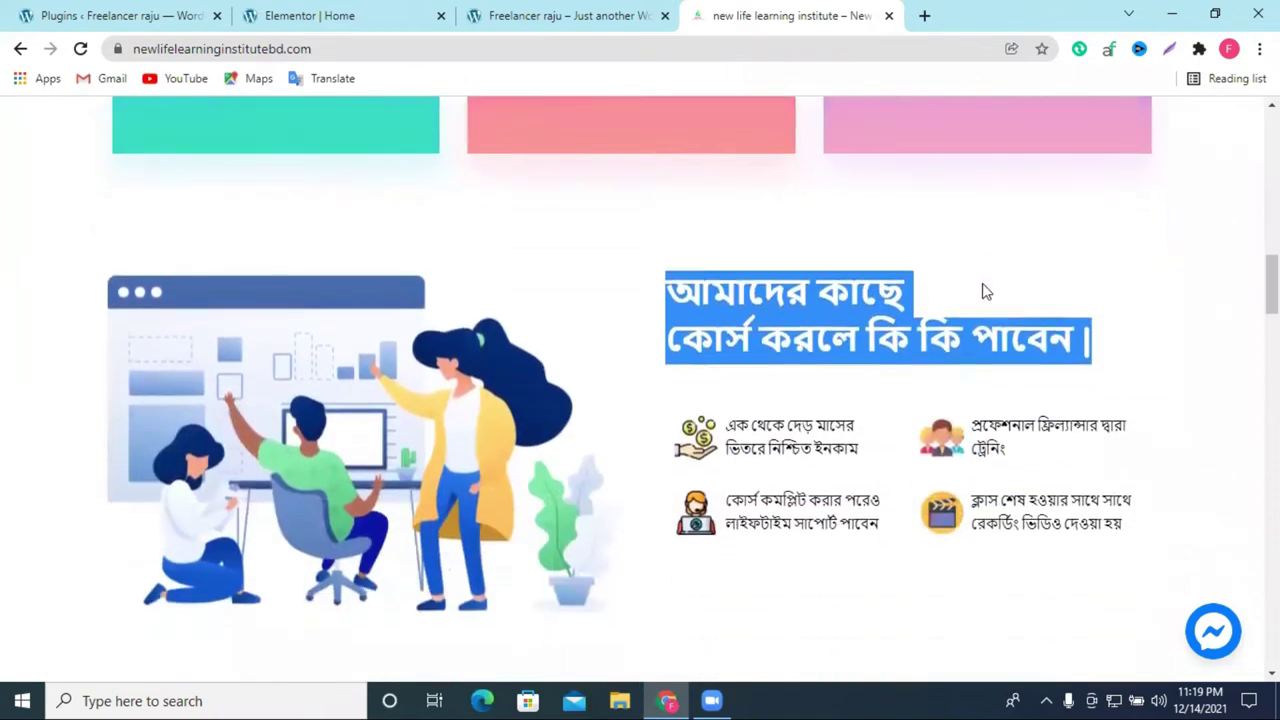
scroll(984, 304, "down", 1)
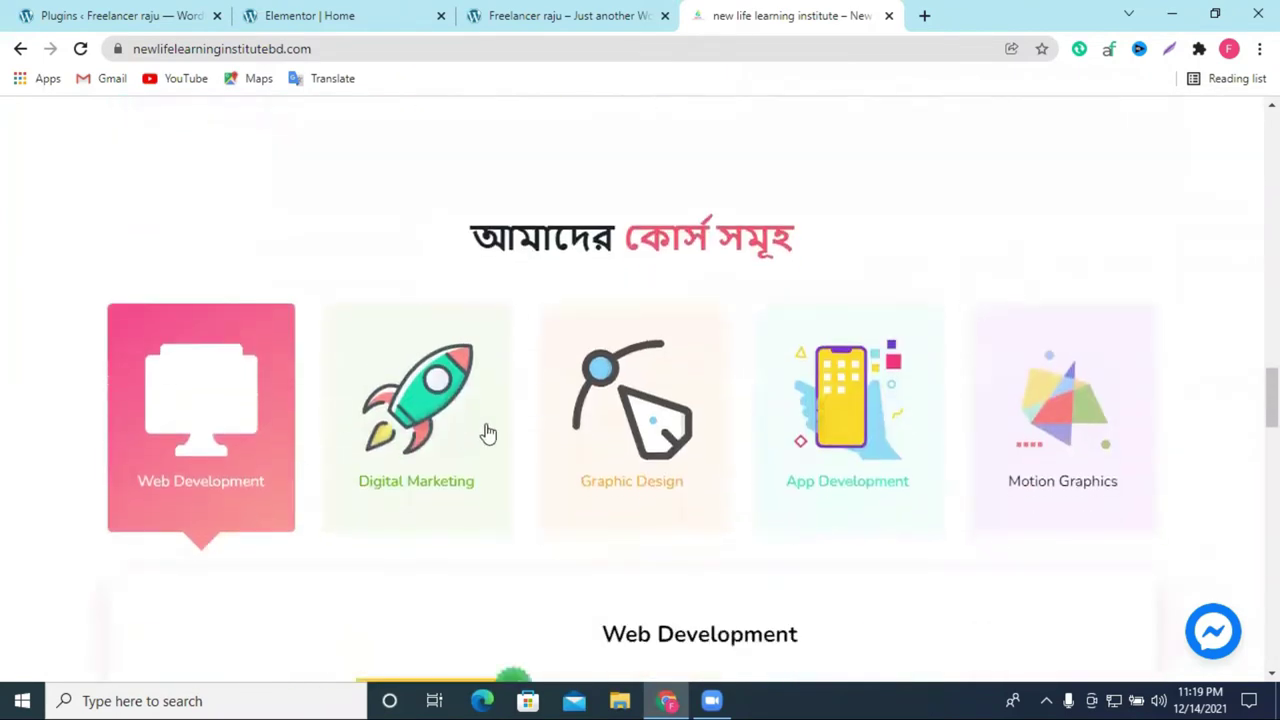
left_click(488, 432)
scroll(640, 390, "down", 2)
left_click(662, 306)
left_click(810, 287)
scroll(960, 286, "down", 5)
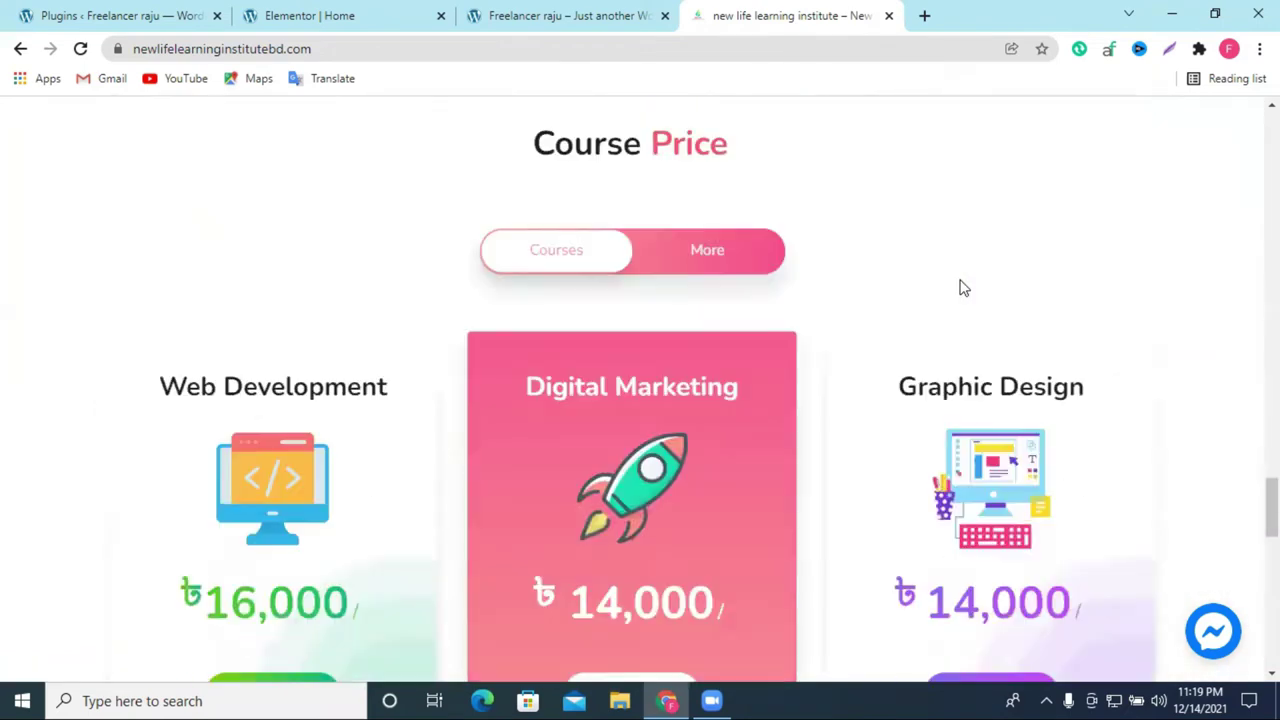
scroll(429, 400, "down", 3)
scroll(626, 358, "up", 2)
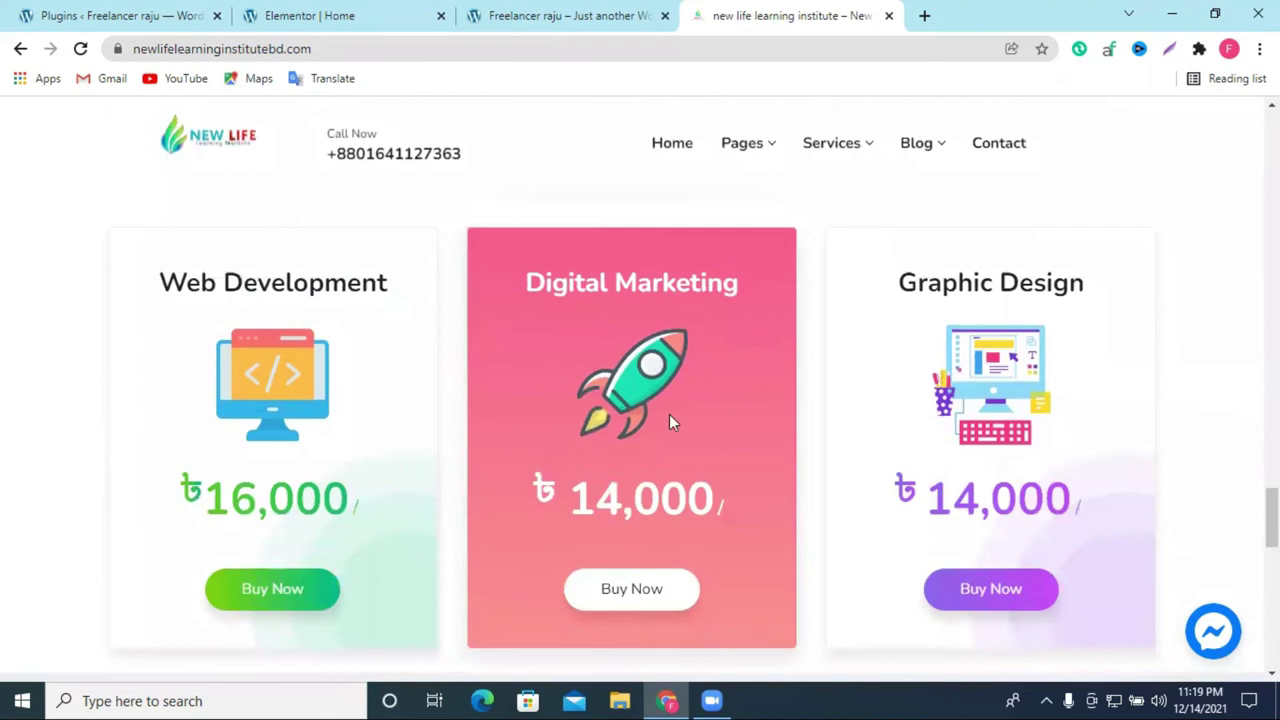
scroll(640, 418, "up", 15)
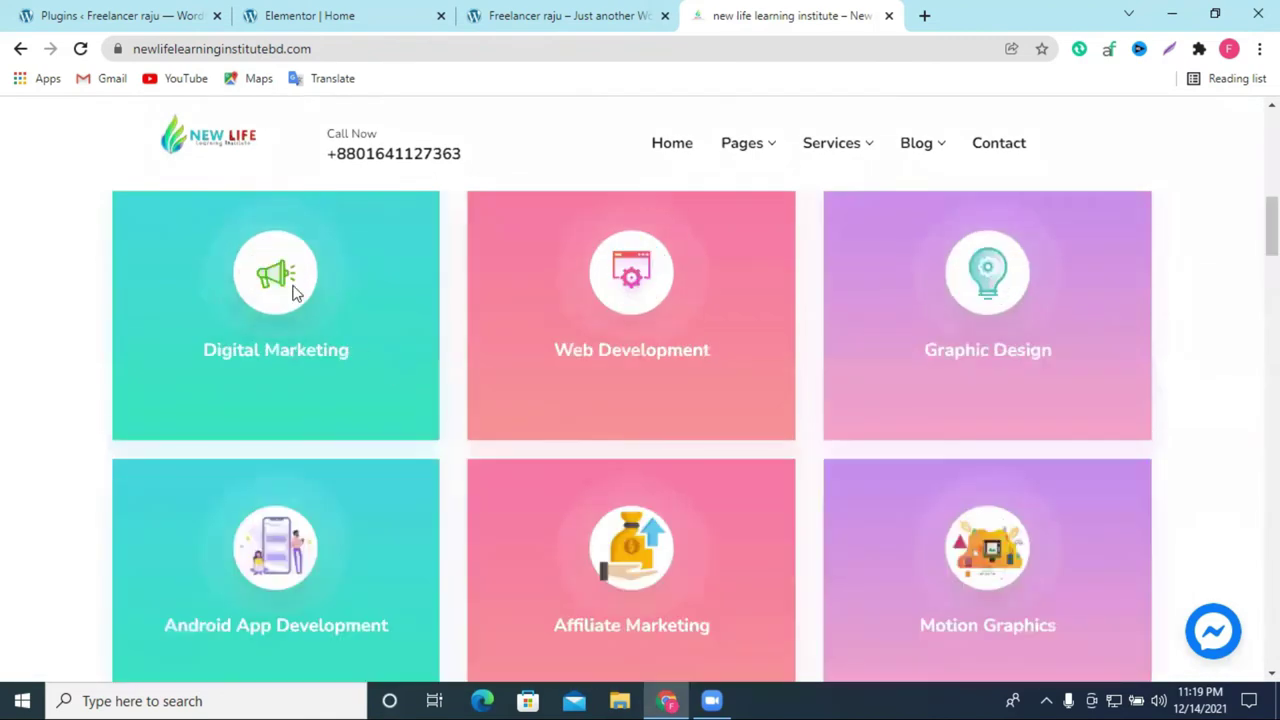
left_click_drag(232, 347, 490, 365)
left_click_drag(596, 350, 1022, 349)
left_click(555, 25)
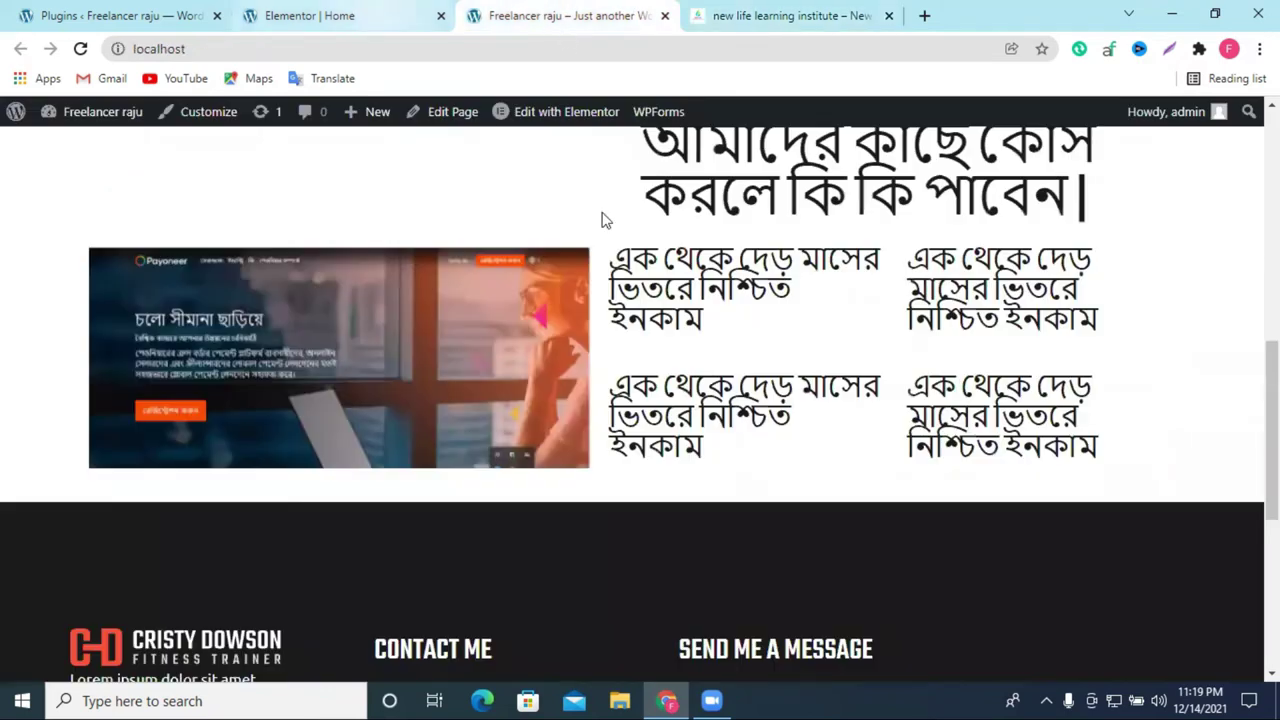
left_click(365, 12)
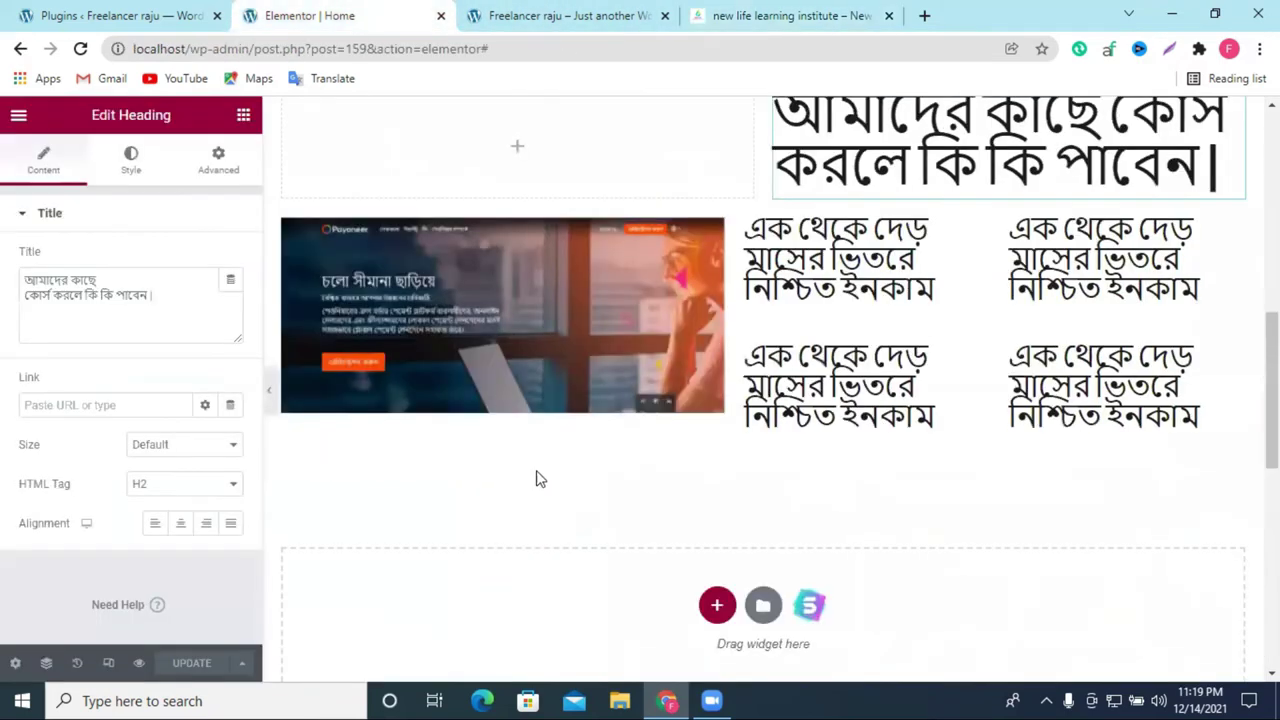
Step: Add a new single-column section below the grid with Full Width content width
left_click(717, 605)
scroll(780, 569, "down", 2)
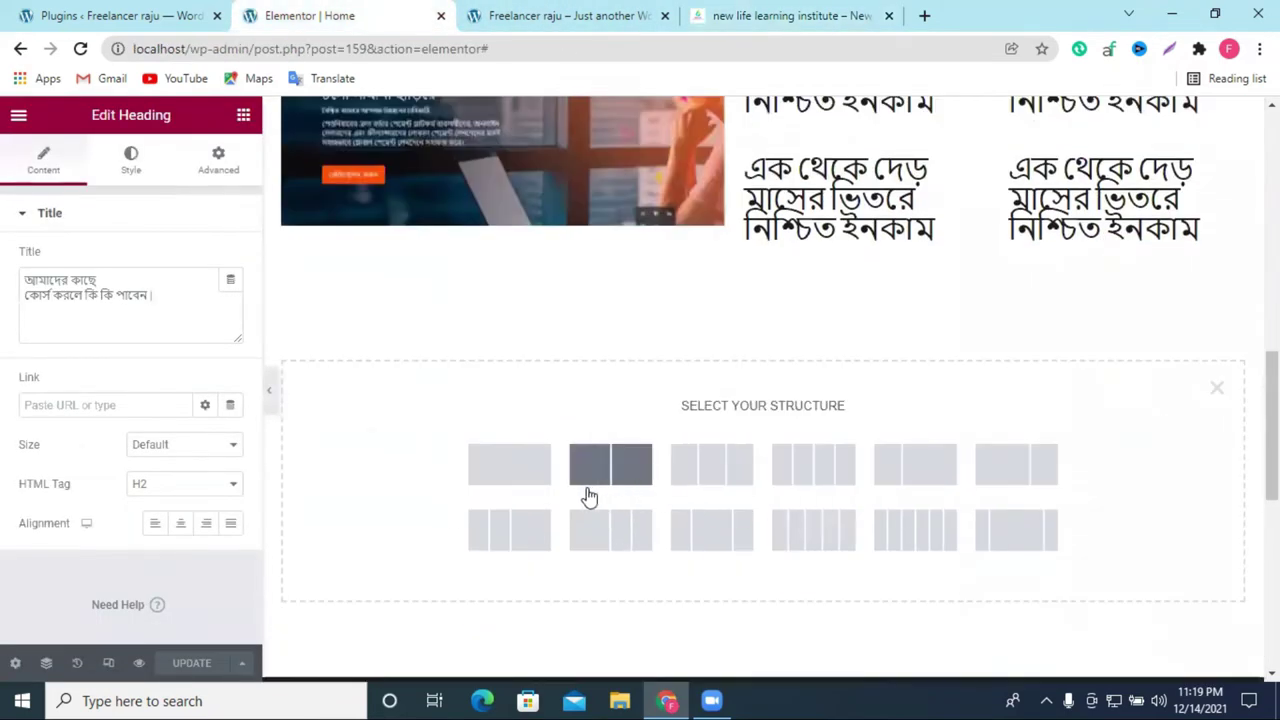
left_click(519, 470)
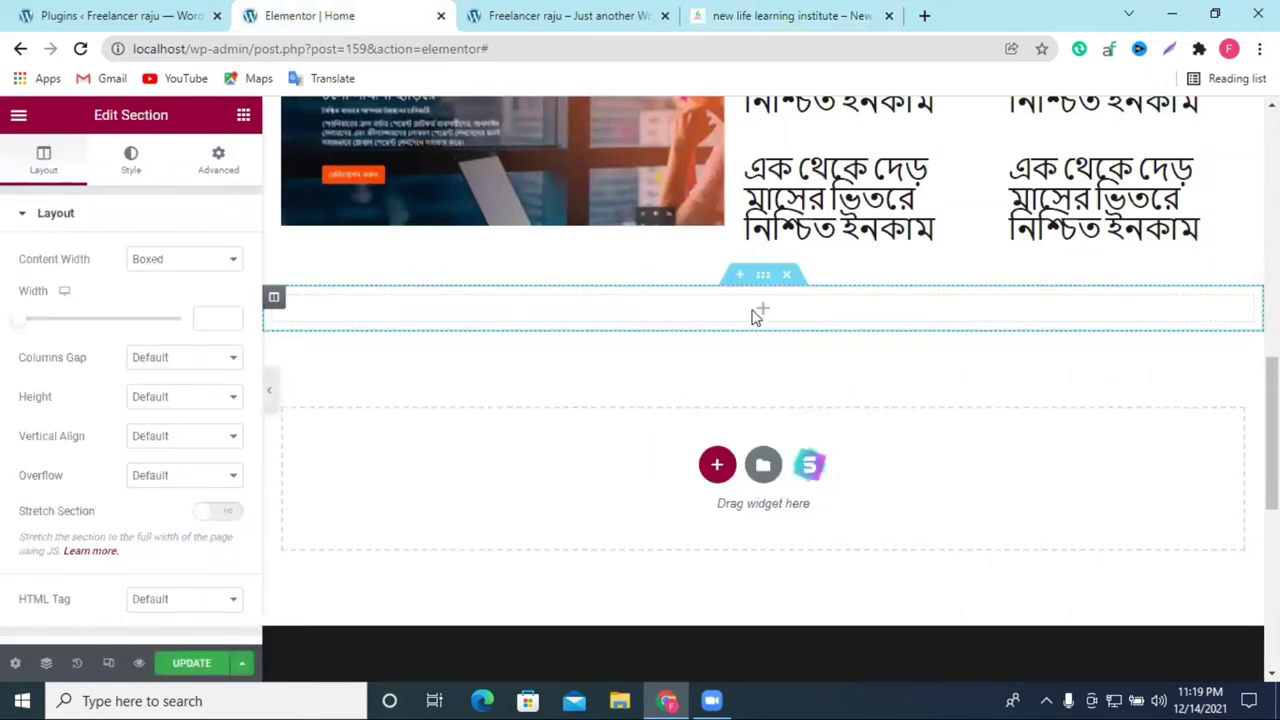
left_click(165, 262)
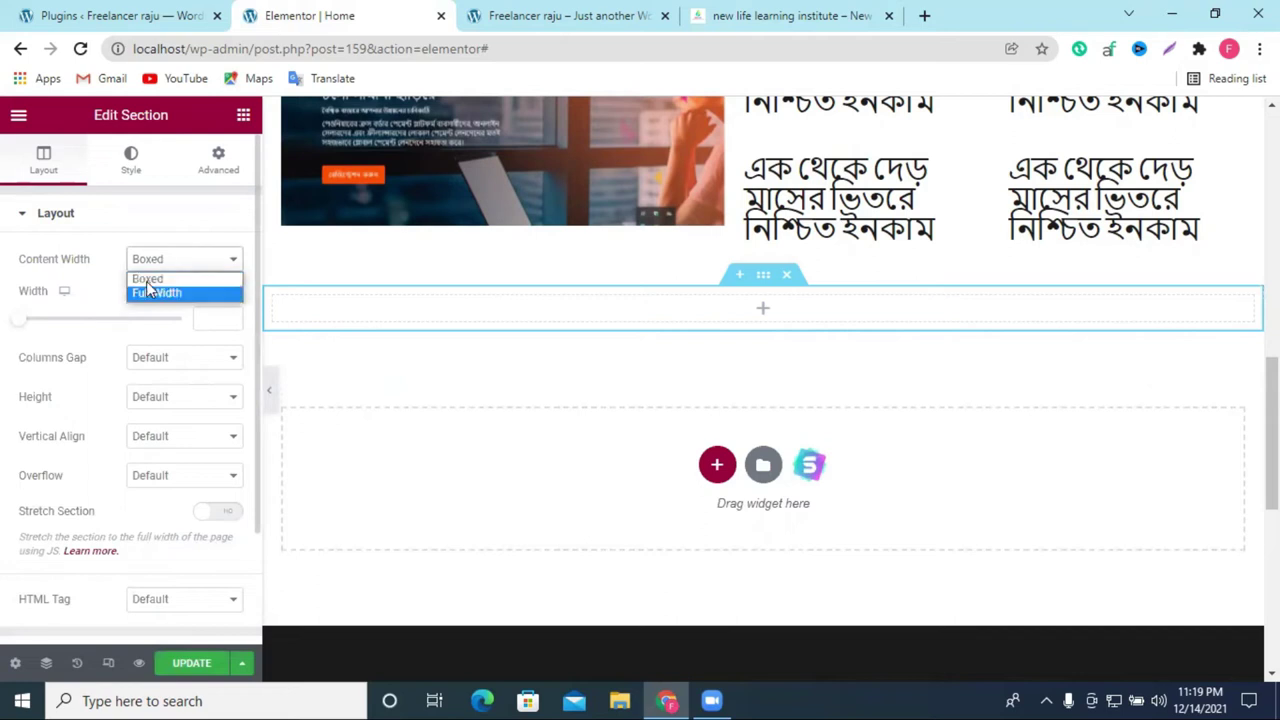
left_click(152, 293)
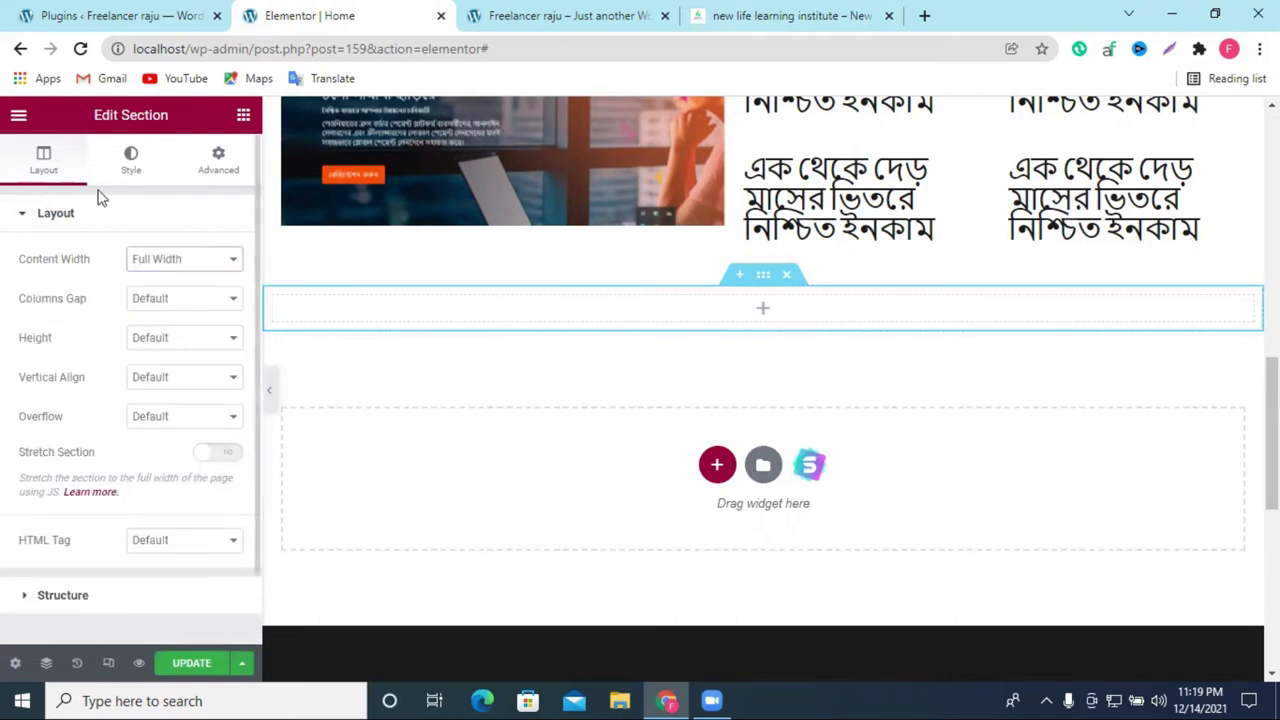
Step: Drop an inner section into it and duplicate a column to make three columns
left_click(243, 116)
left_click_drag(67, 340, 776, 332)
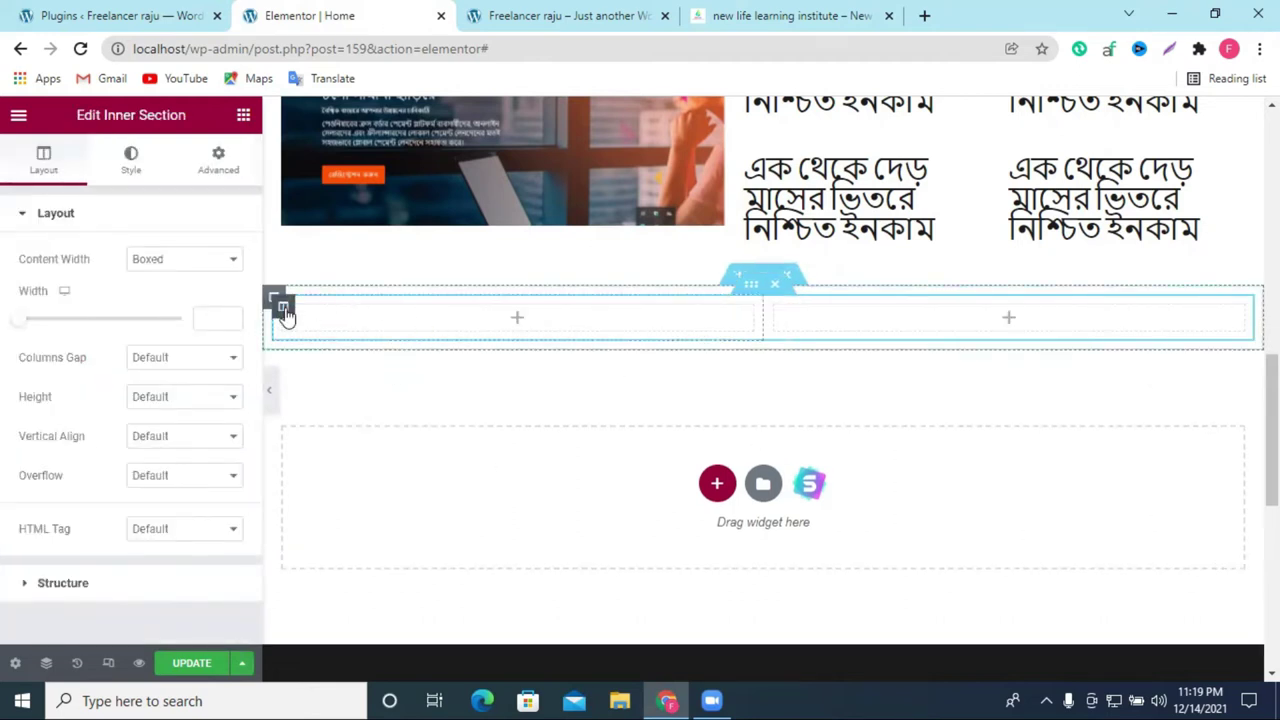
right_click(285, 314)
left_click(346, 354)
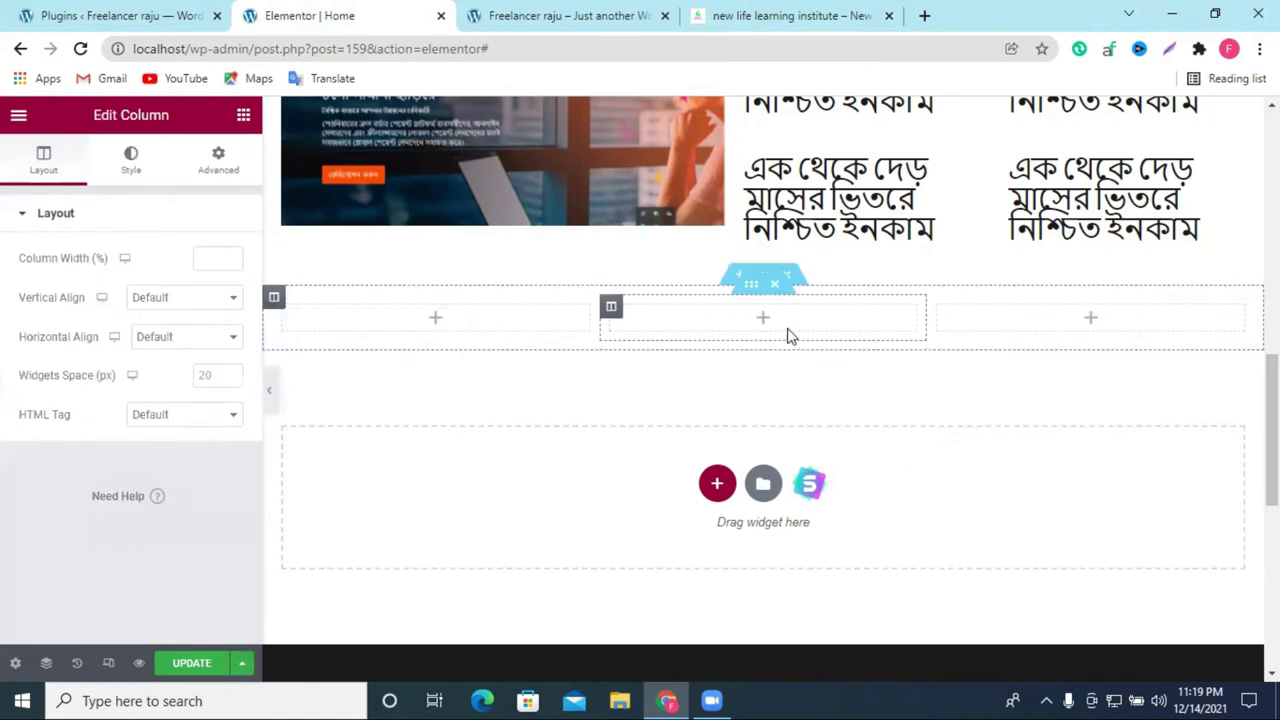
left_click(785, 15)
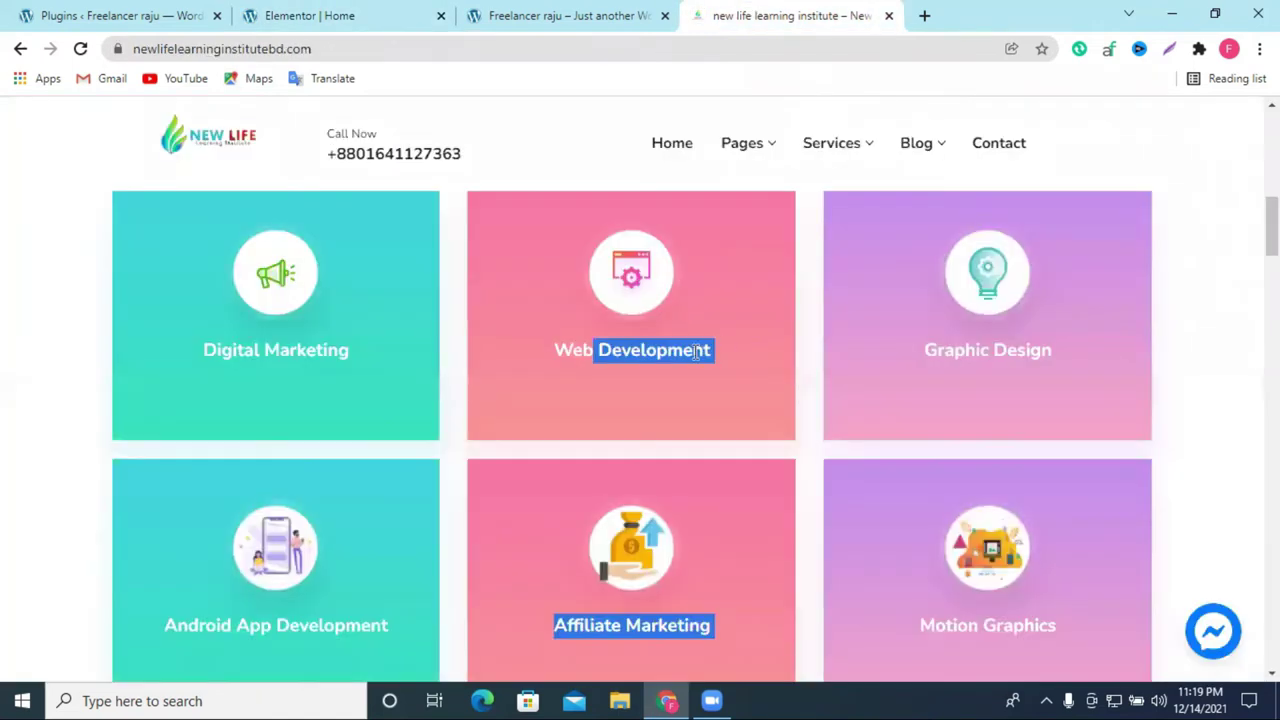
Step: Check the reference website, then return to the editor's widget panel
left_click(620, 12)
left_click(300, 13)
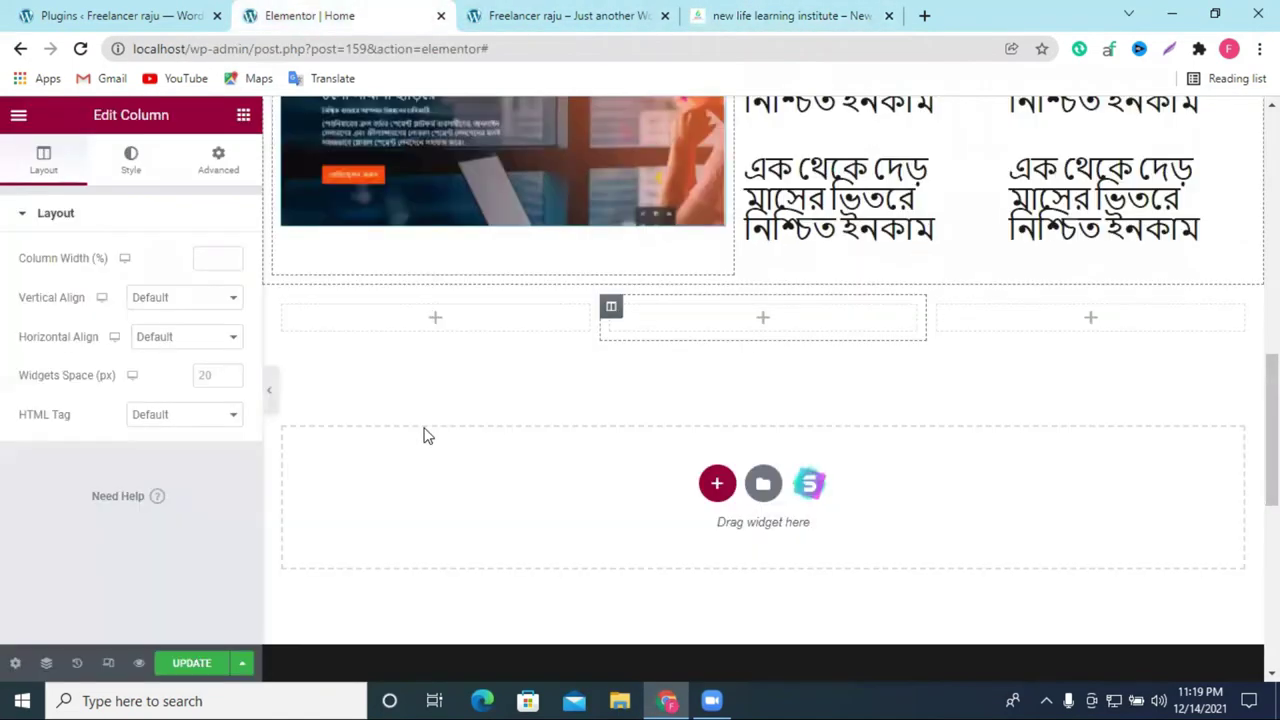
left_click(433, 320)
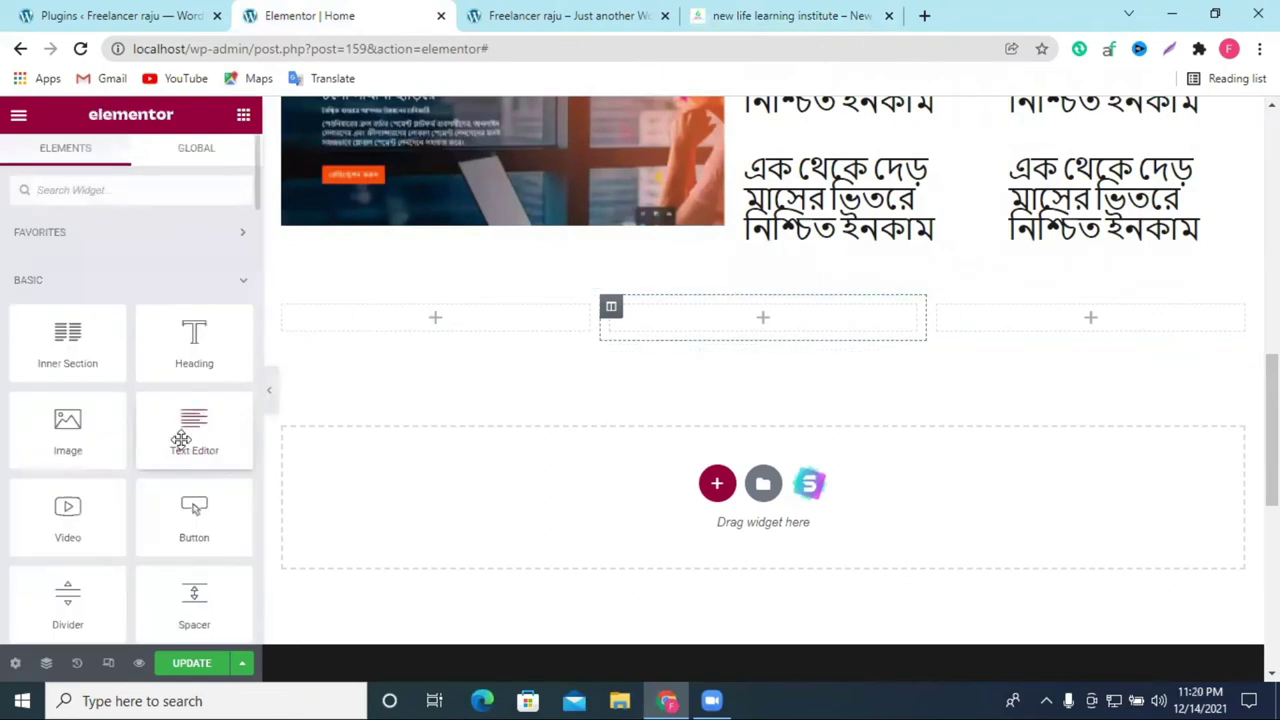
left_click(770, 14)
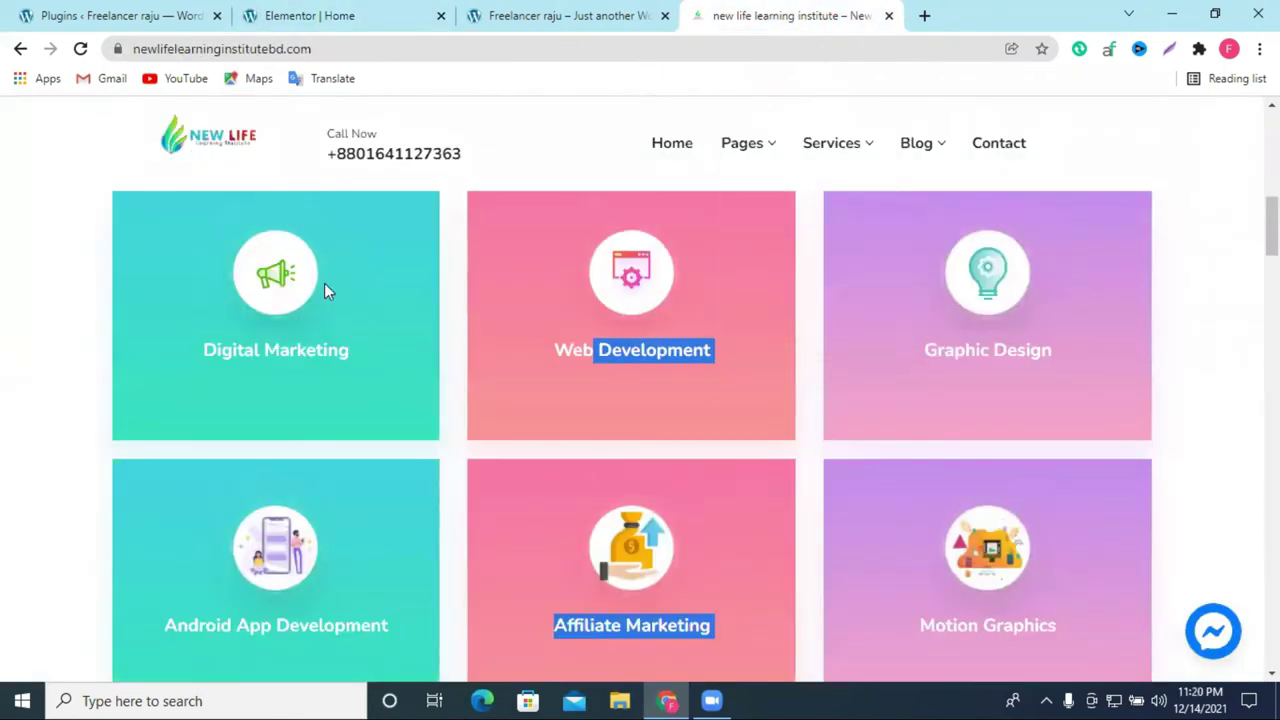
left_click(362, 12)
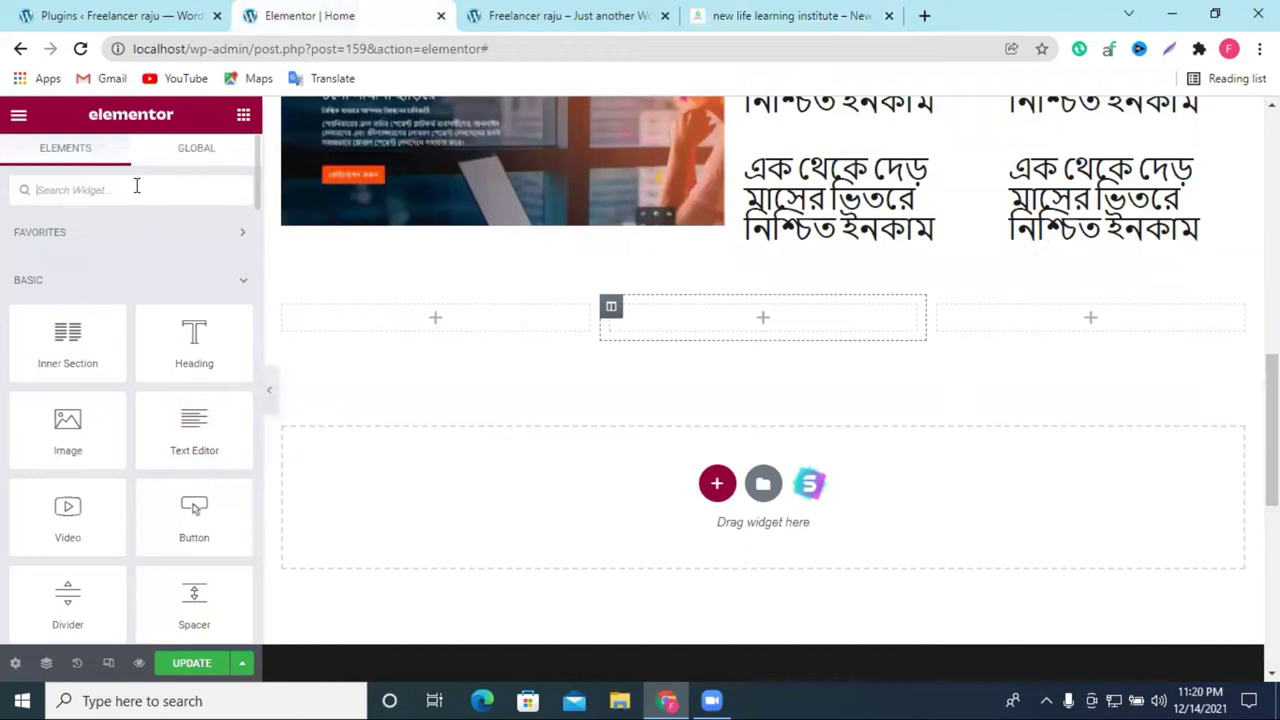
Step: Search widgets for 'price', try the Price Table widget and dismiss its Pro upgrade notice
type("pro")
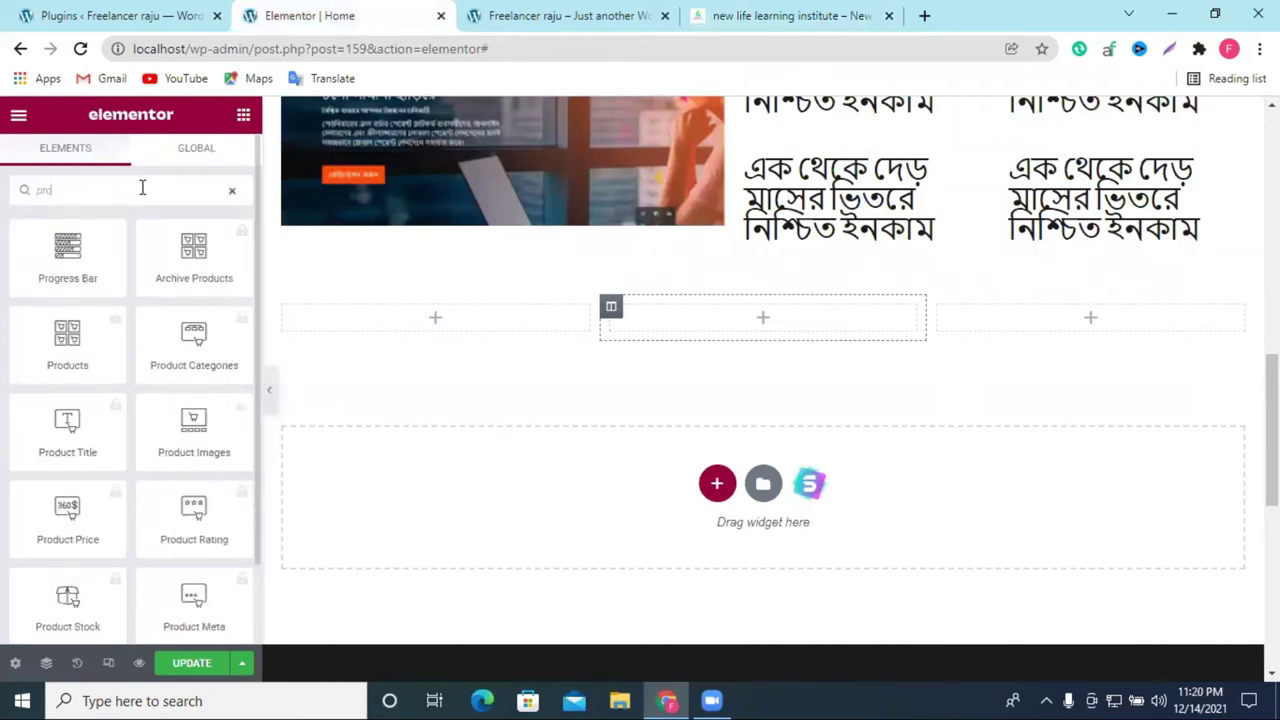
key("BackSpace")
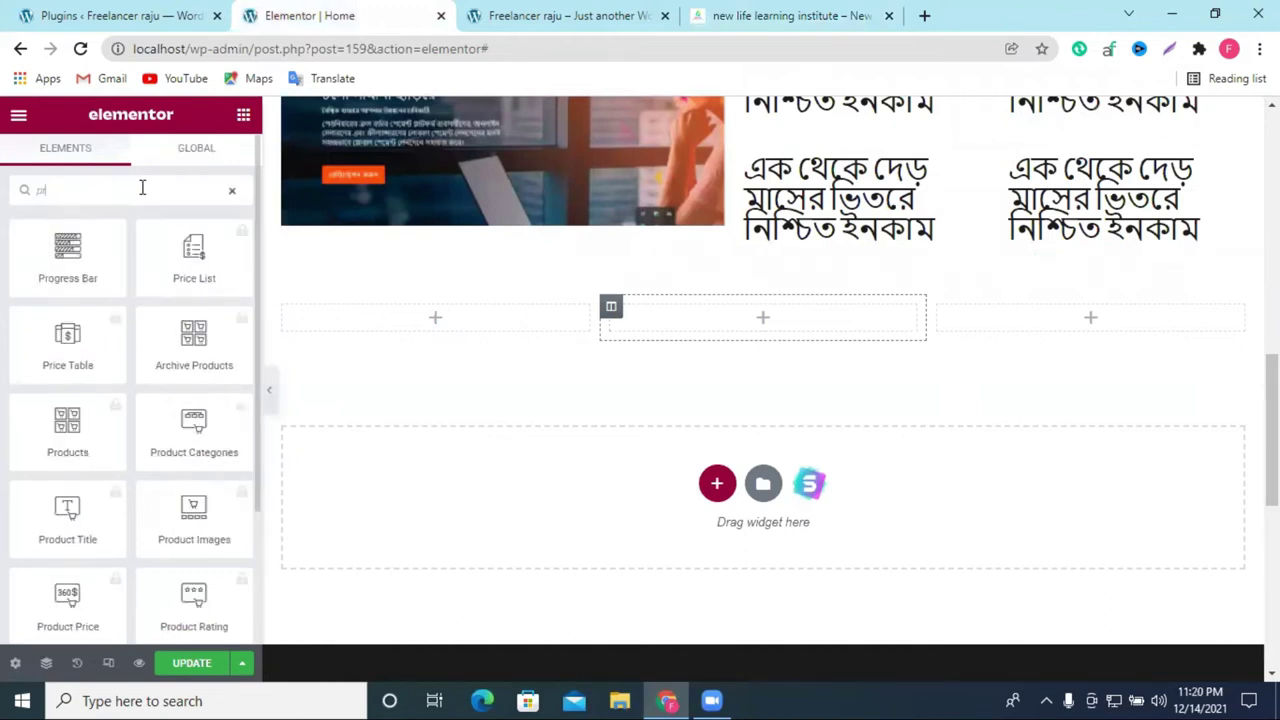
key("BackSpace")
key("BackSpace")
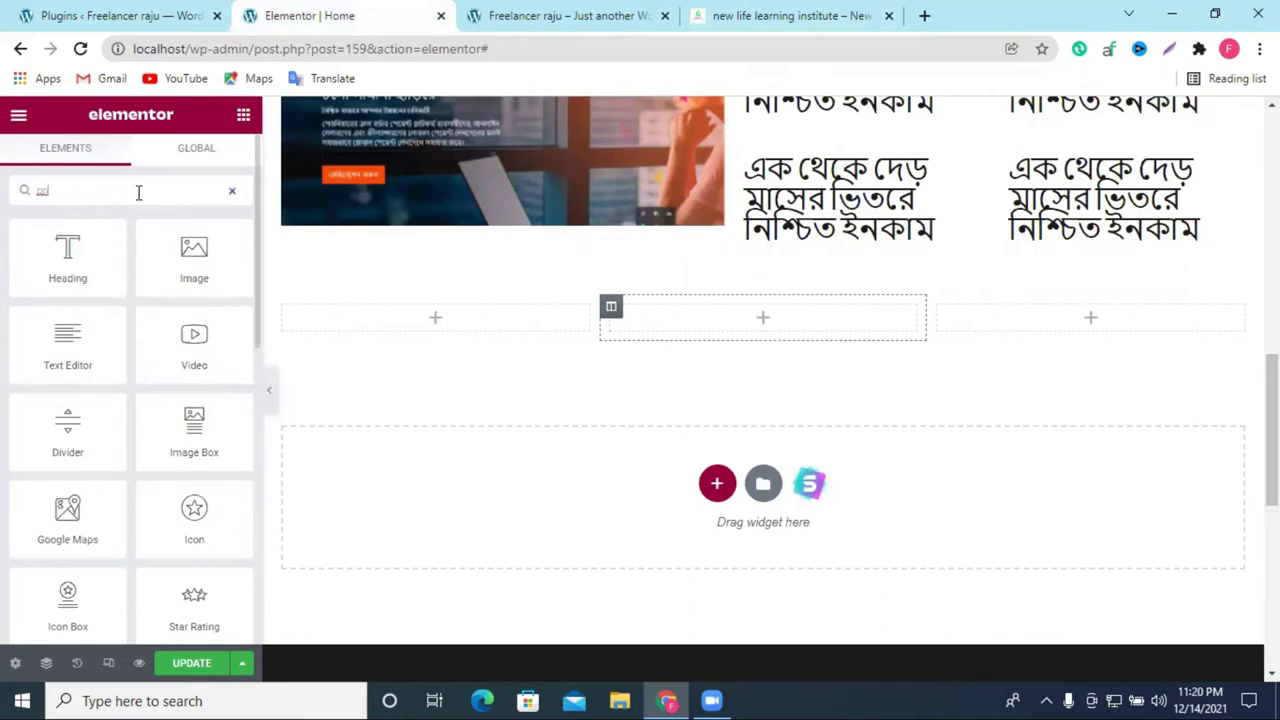
type("prici")
key("BackSpace")
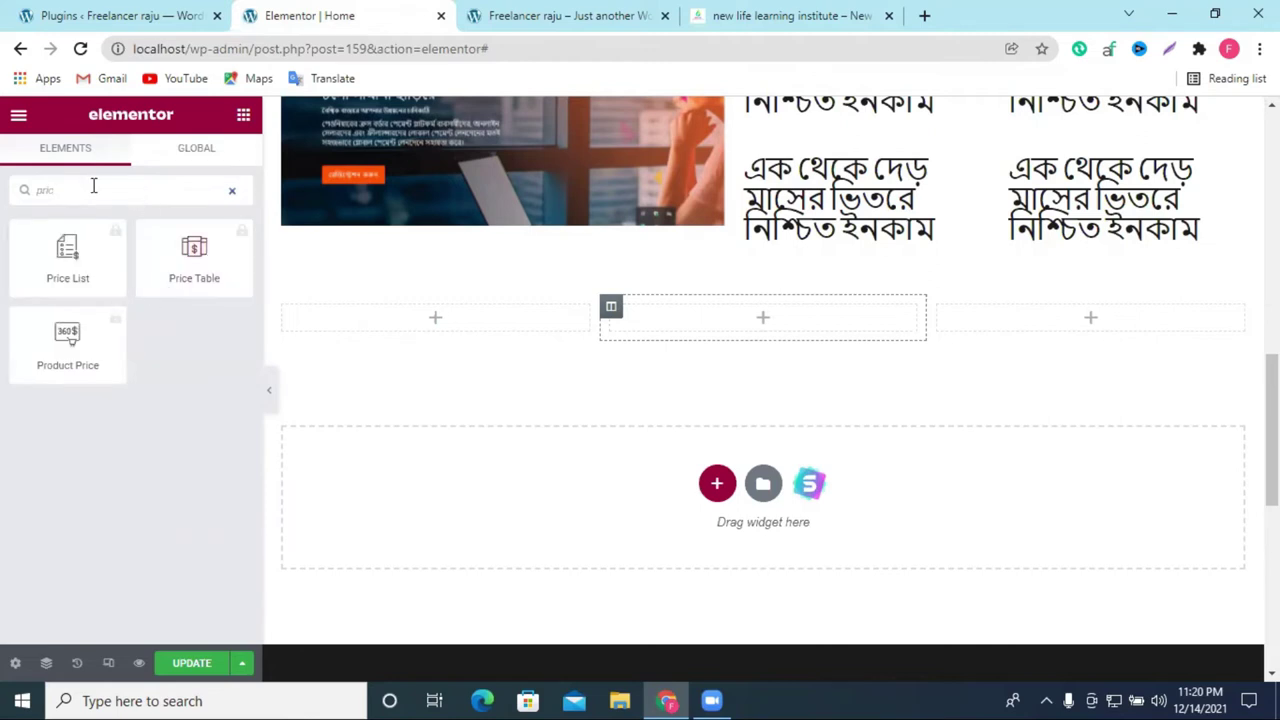
left_click(180, 264)
left_click(178, 258)
key("BackSpace")
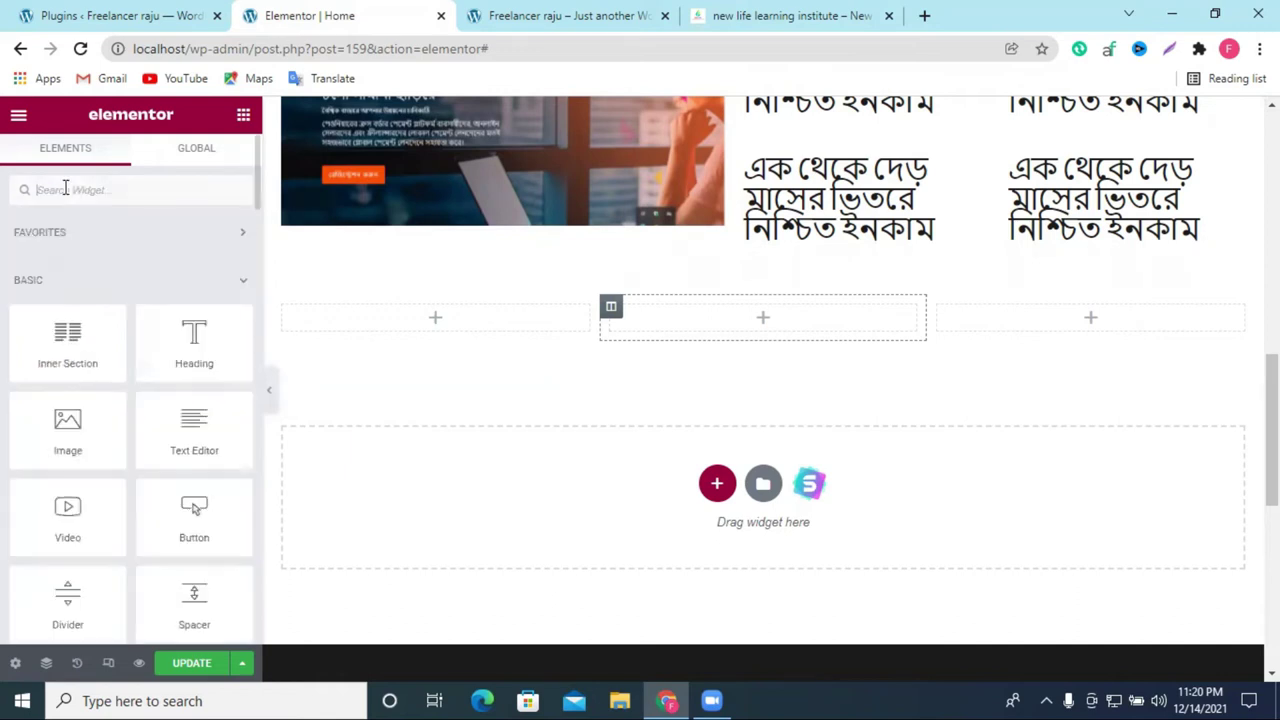
Step: Delete the Bengali heading, BEST INDIAN FOOD hero and empty three-column sections, then go to Plugins
scroll(100, 272, "down", 3)
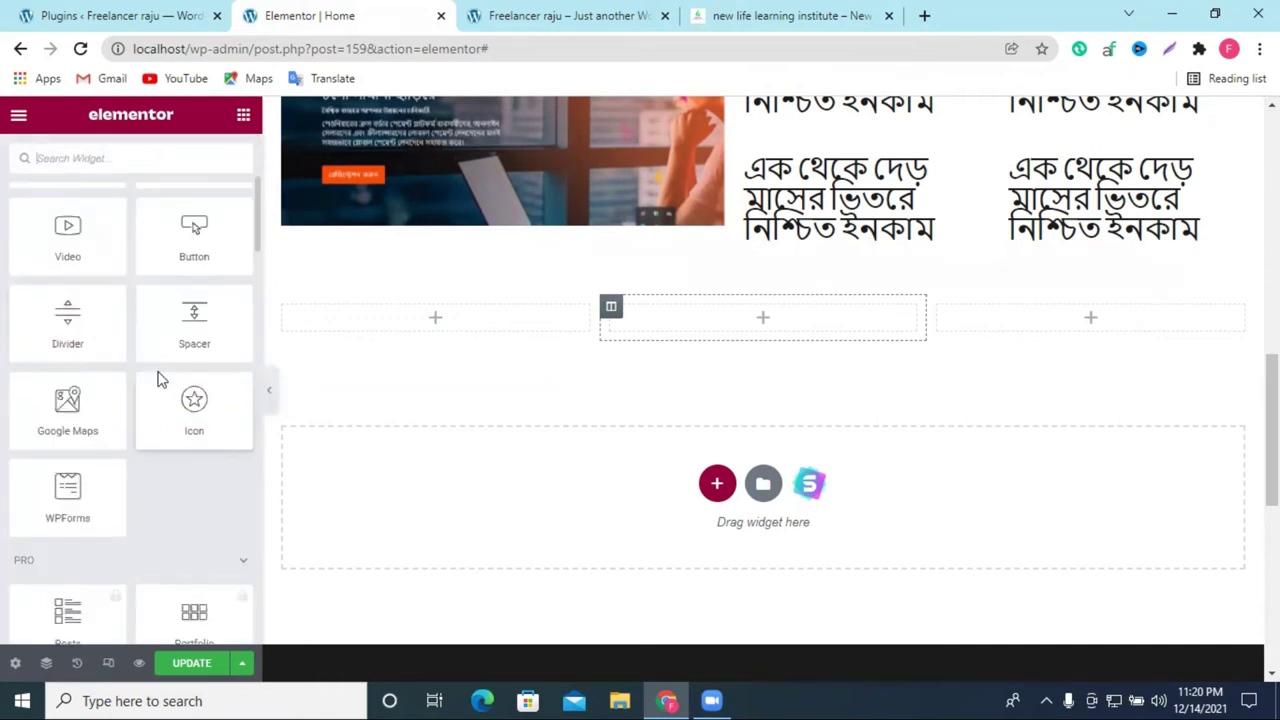
scroll(200, 482, "down", 1)
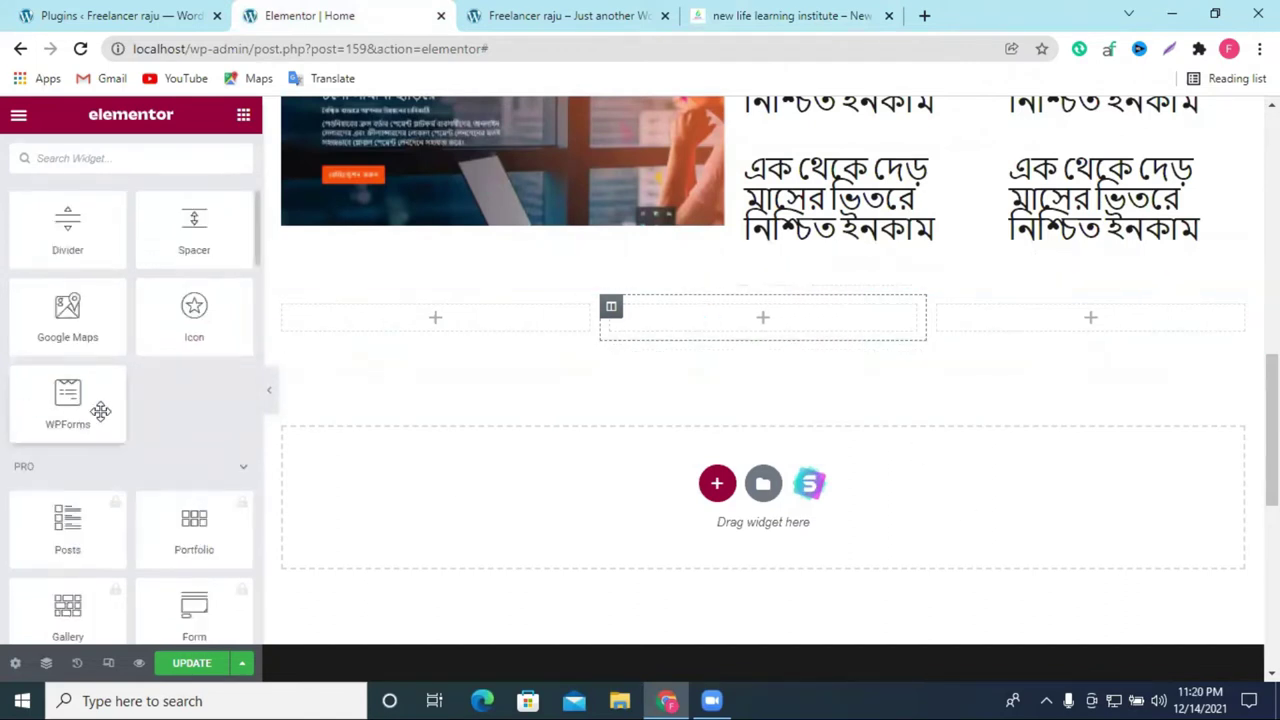
scroll(110, 430, "down", 2)
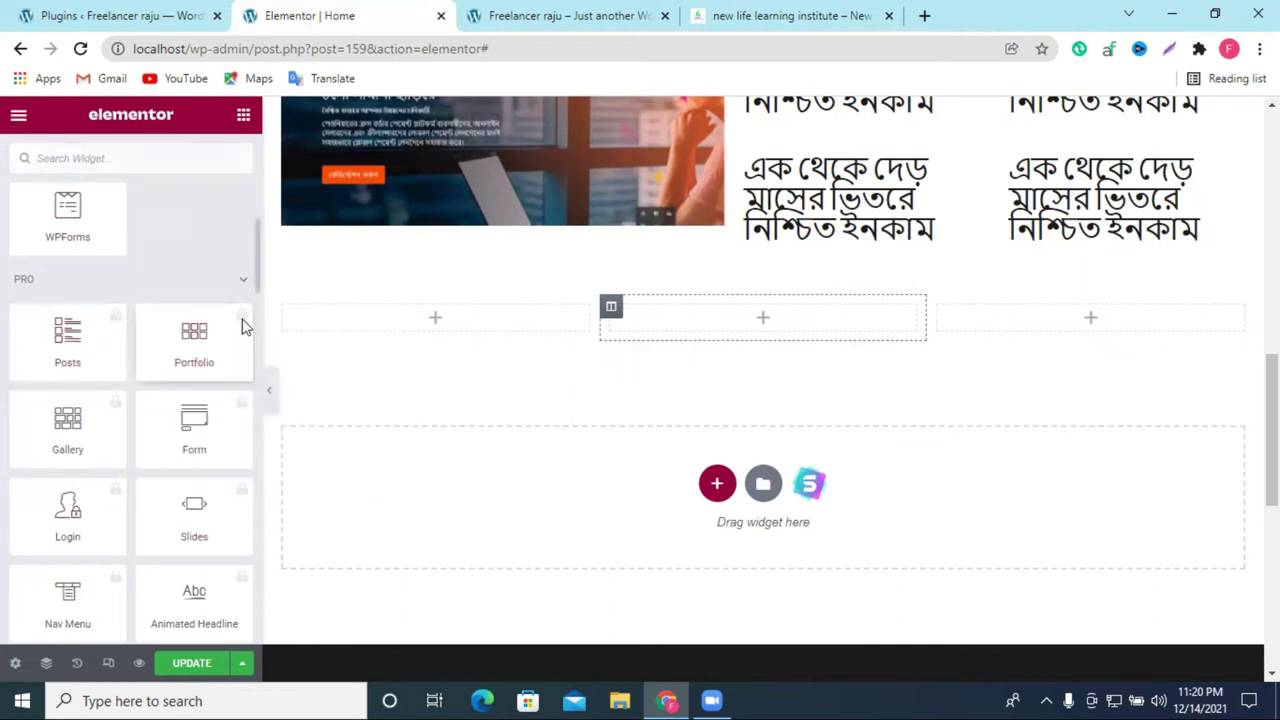
scroll(200, 589, "down", 1)
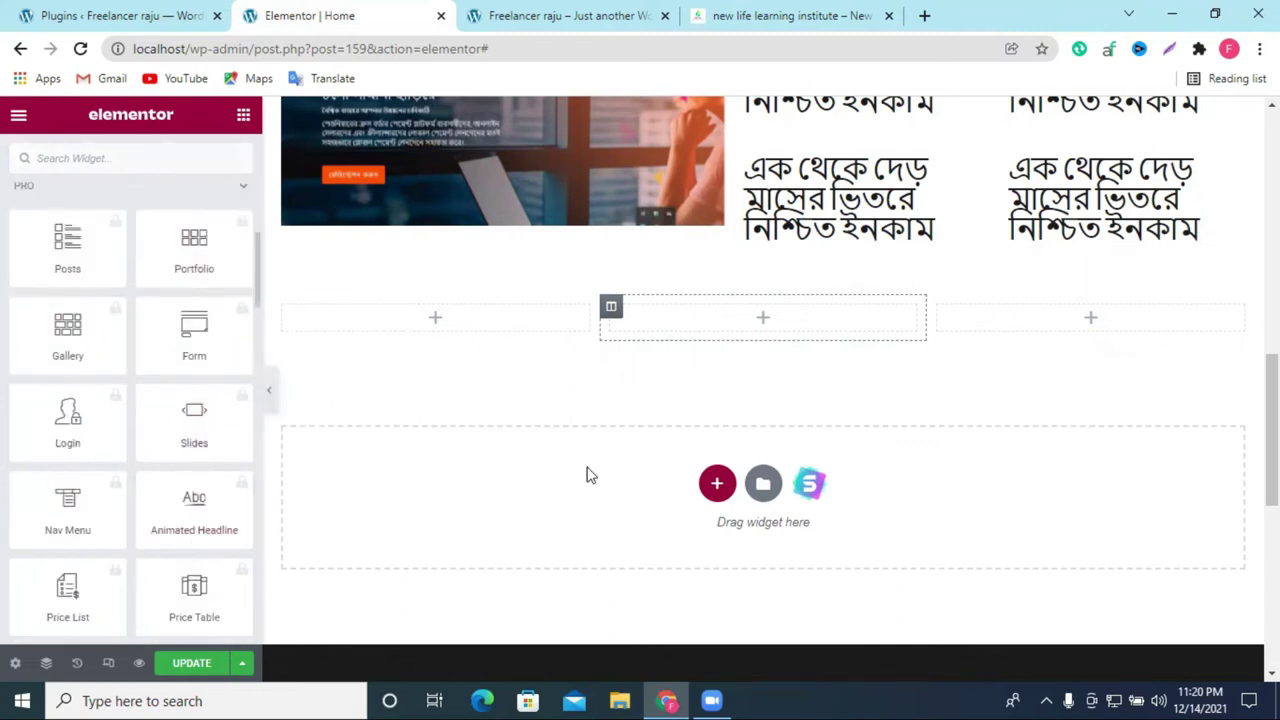
scroll(939, 433, "up", 3)
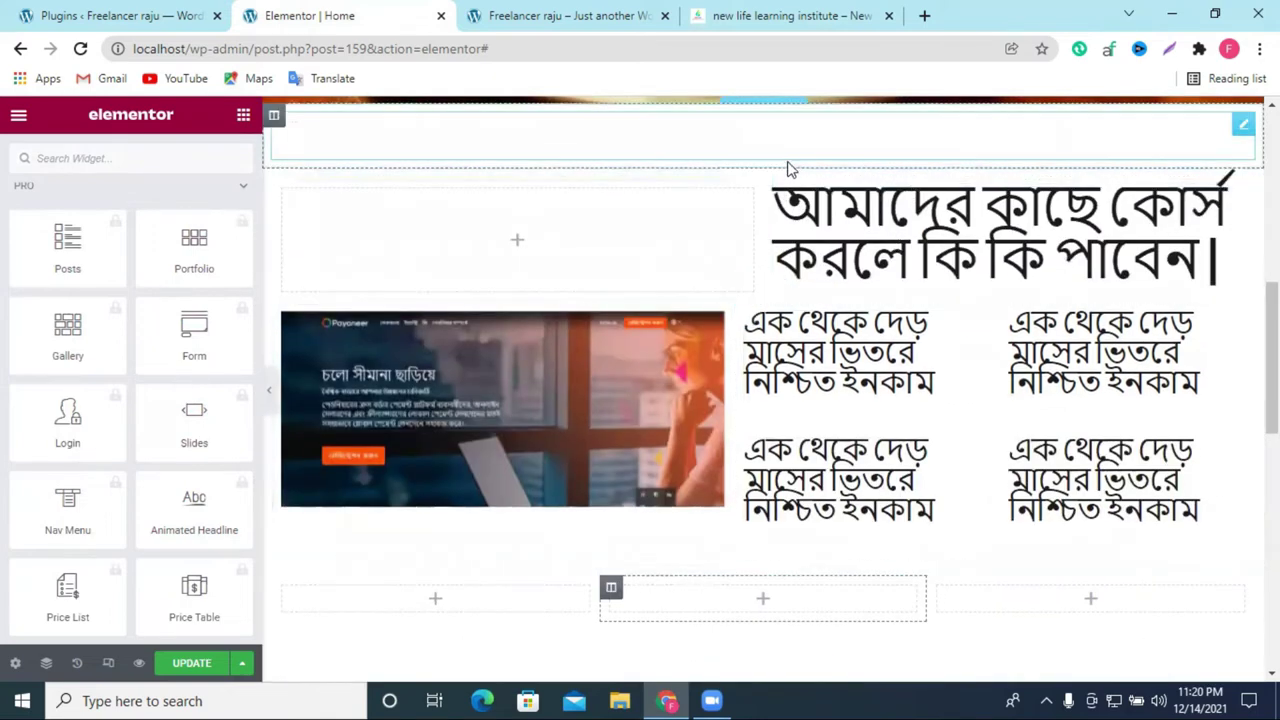
left_click(789, 162)
scroll(795, 200, "up", 6)
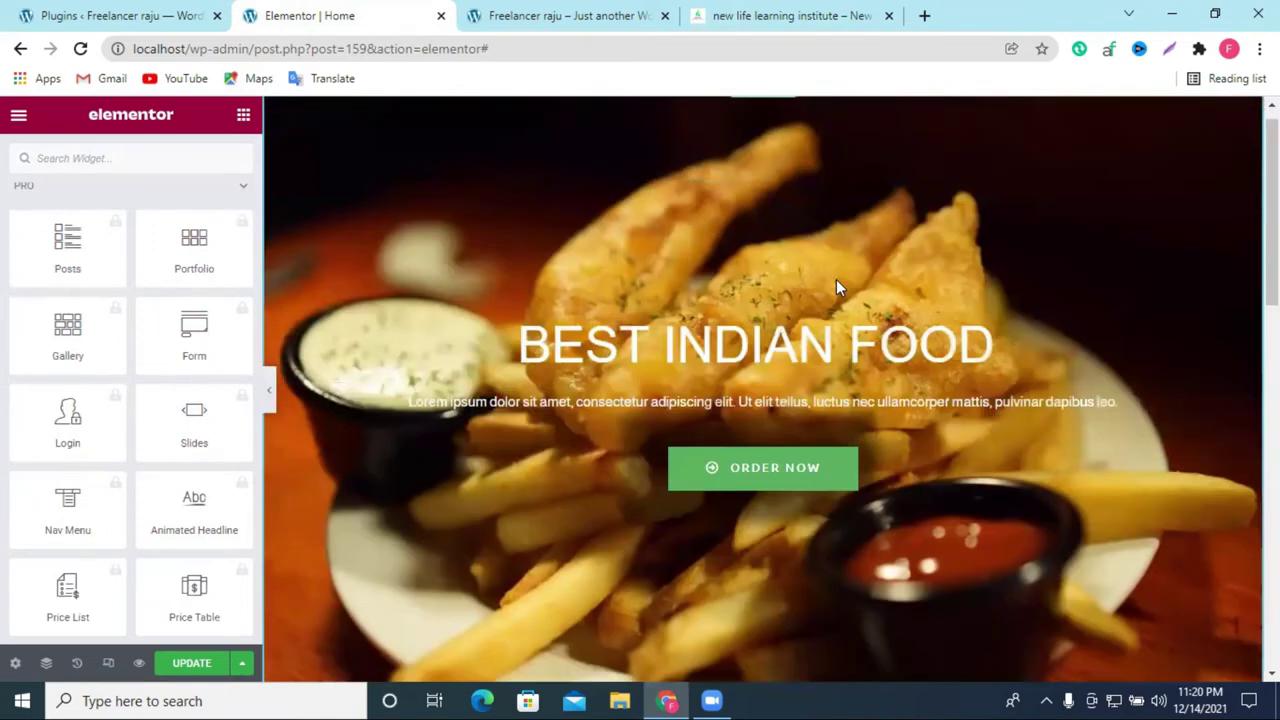
left_click(786, 109)
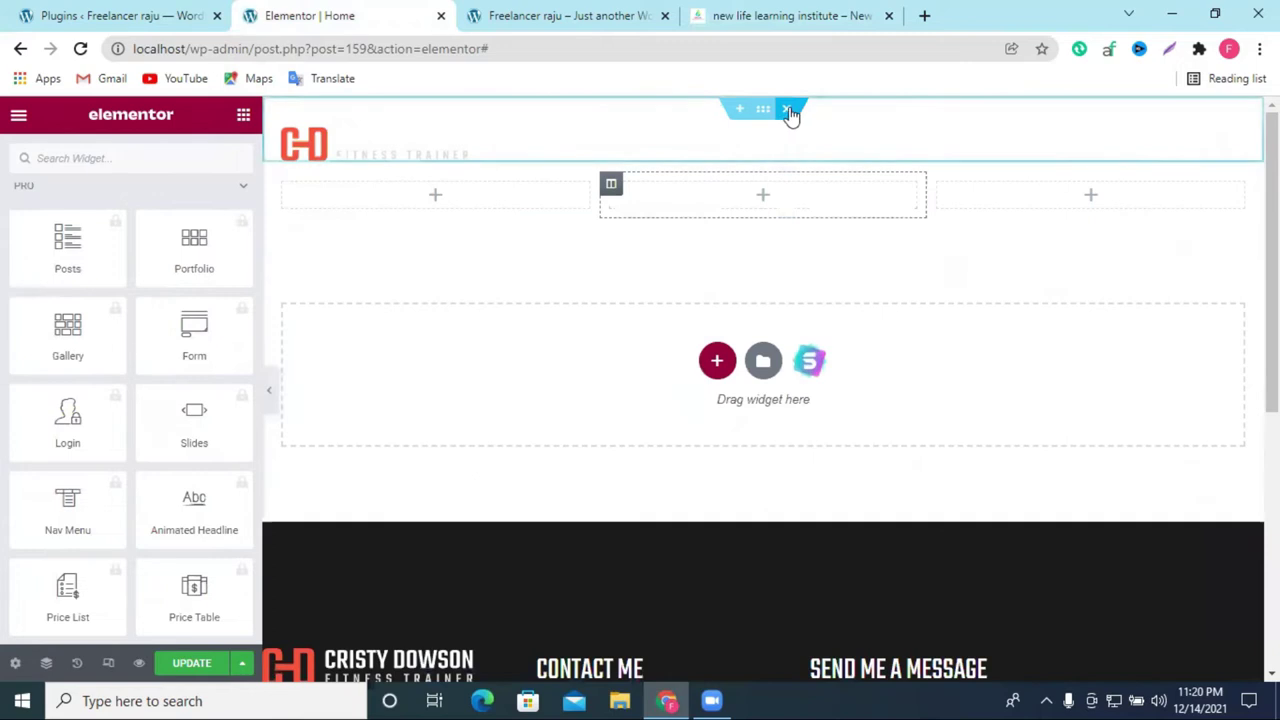
left_click(788, 118)
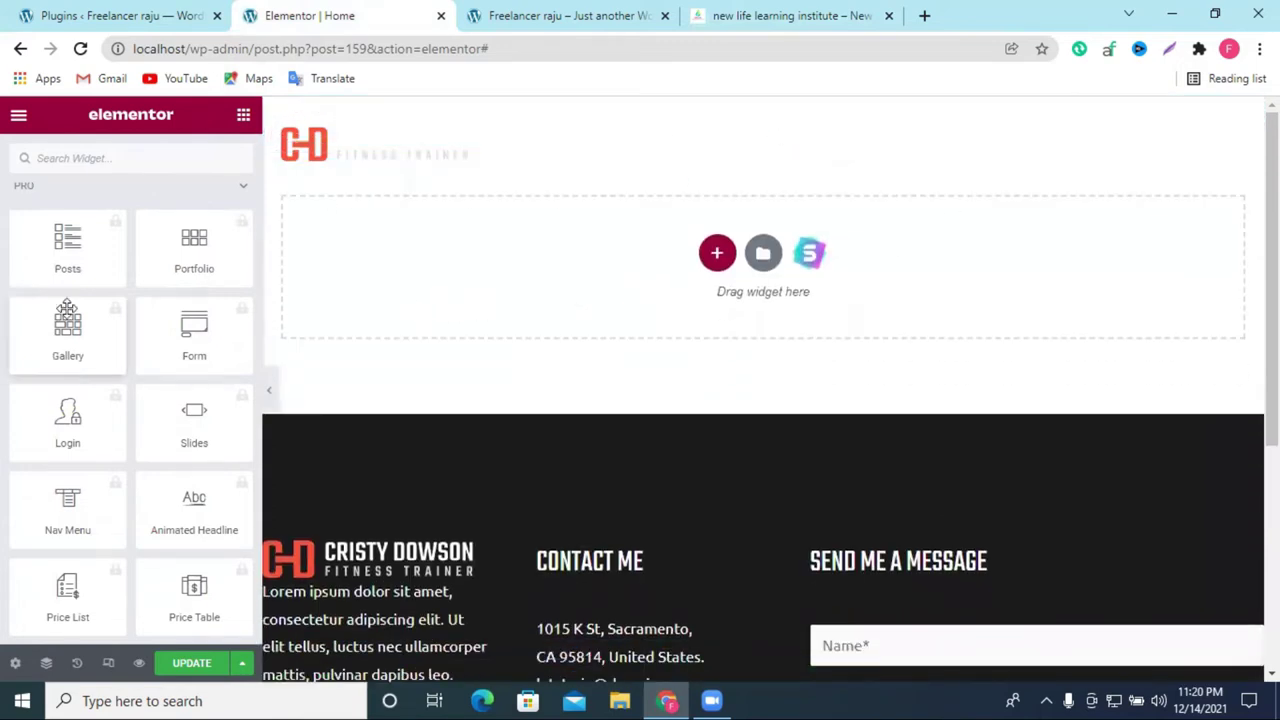
scroll(67, 308, "up", 4)
left_click(60, 15)
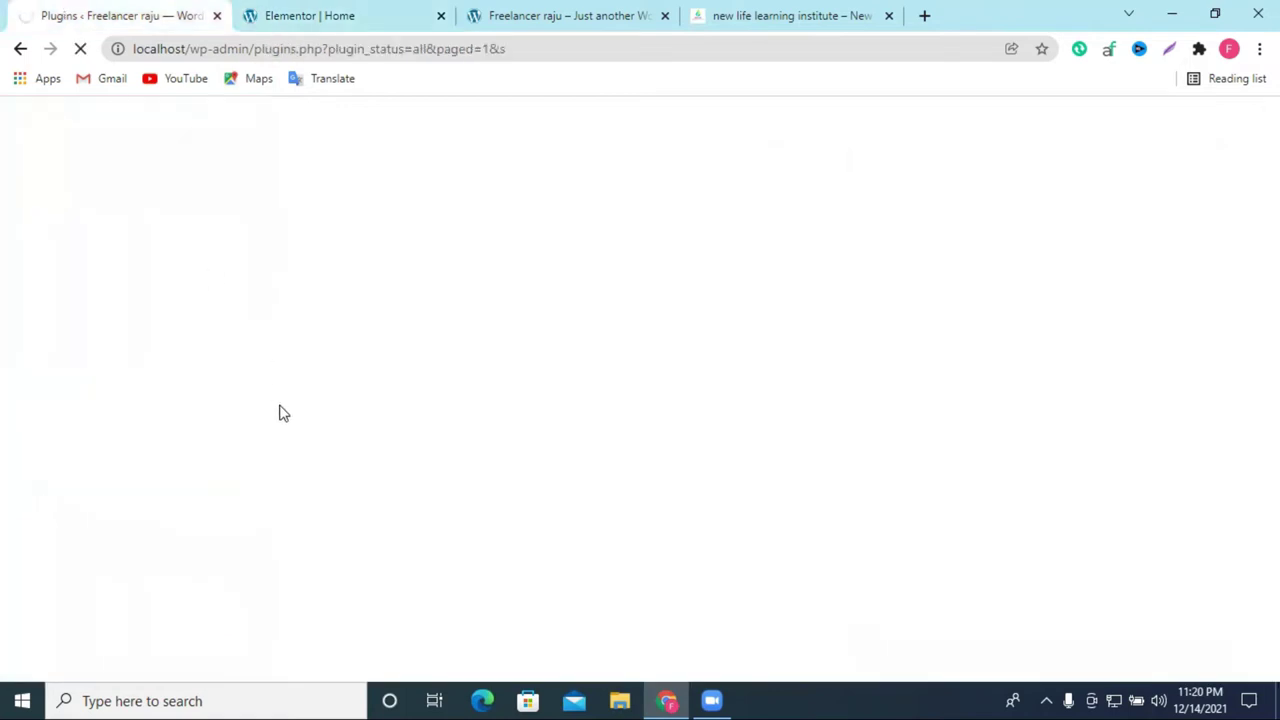
Step: Copy the Elementor plugin name and paste it into the Add Plugins search
left_click(290, 12)
left_click(68, 10)
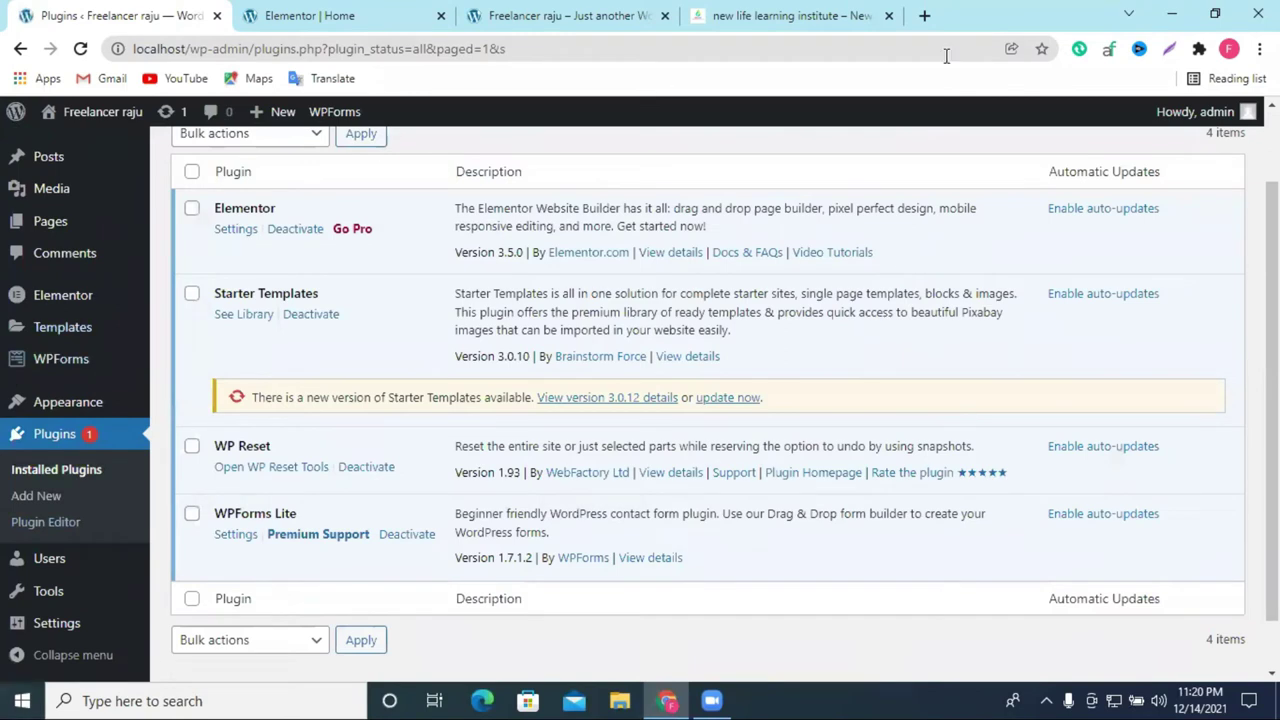
scroll(88, 380, "up", 1)
double_click(245, 301)
right_click(250, 305)
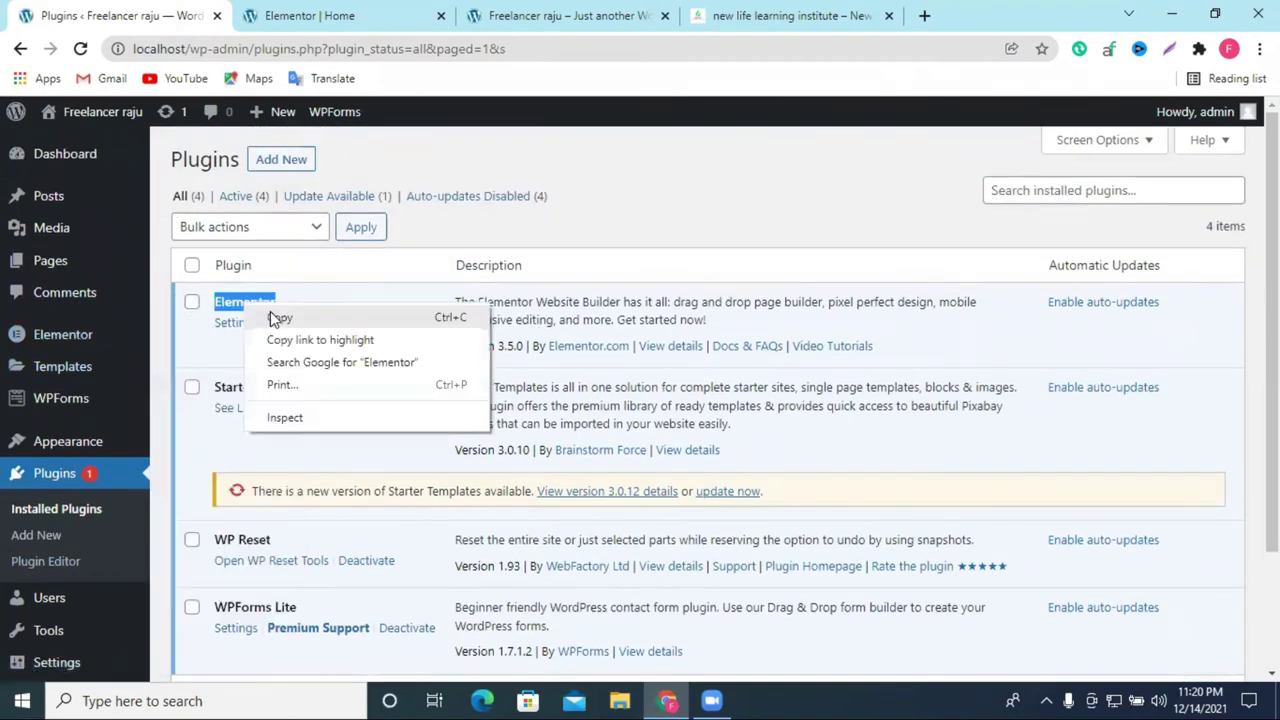
left_click(283, 161)
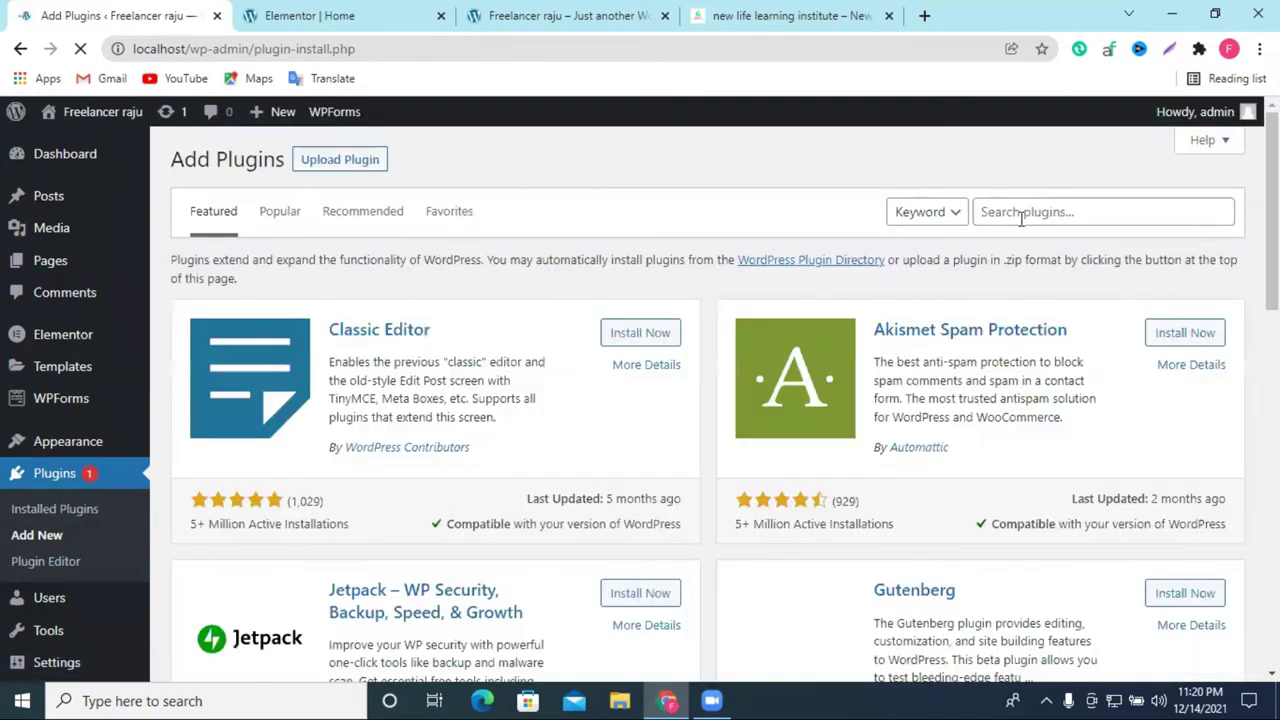
left_click(1020, 216)
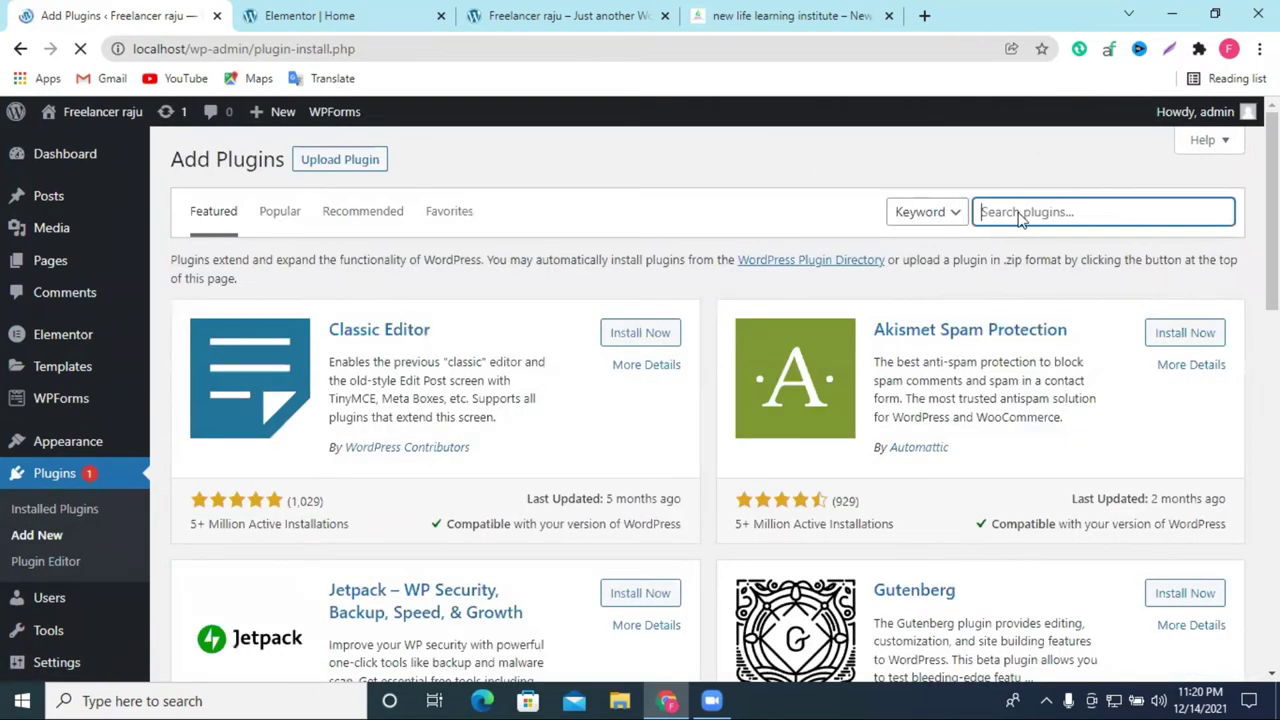
right_click(1020, 217)
left_click(1067, 362)
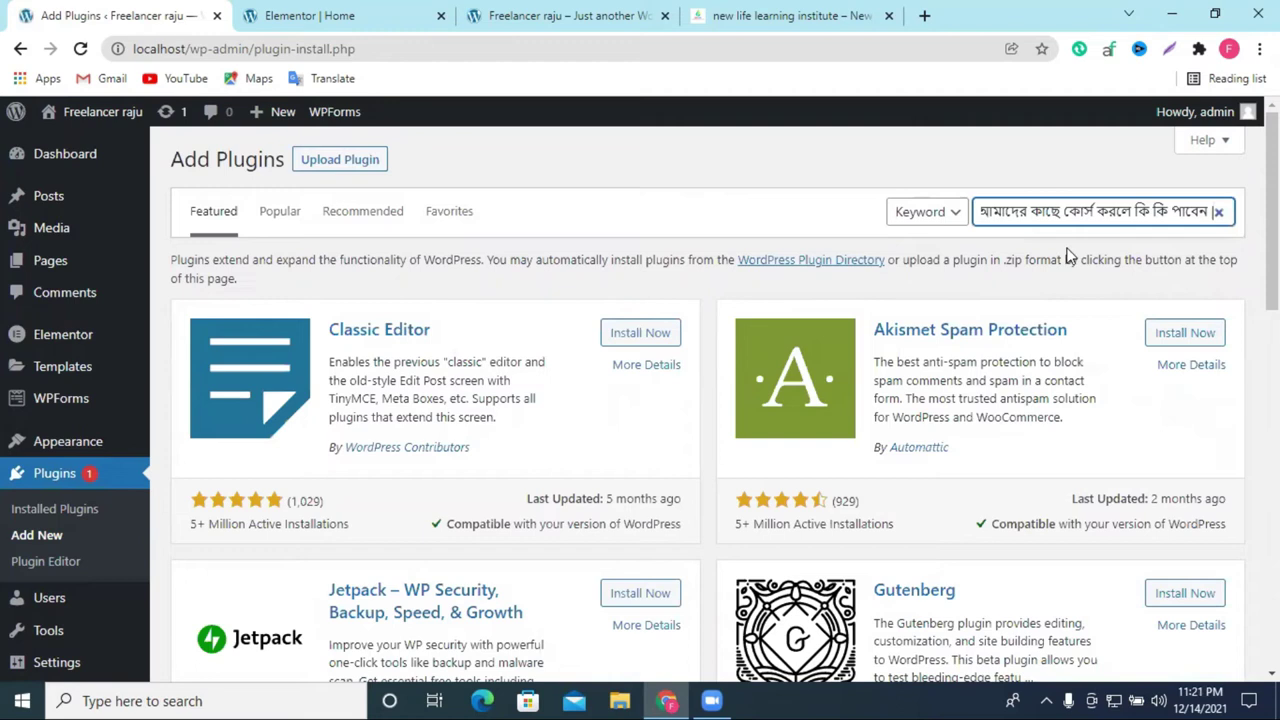
Step: Search plugins for 'elementor' and install the ElementsKit Elementor addons plugin
triple_click(1038, 217)
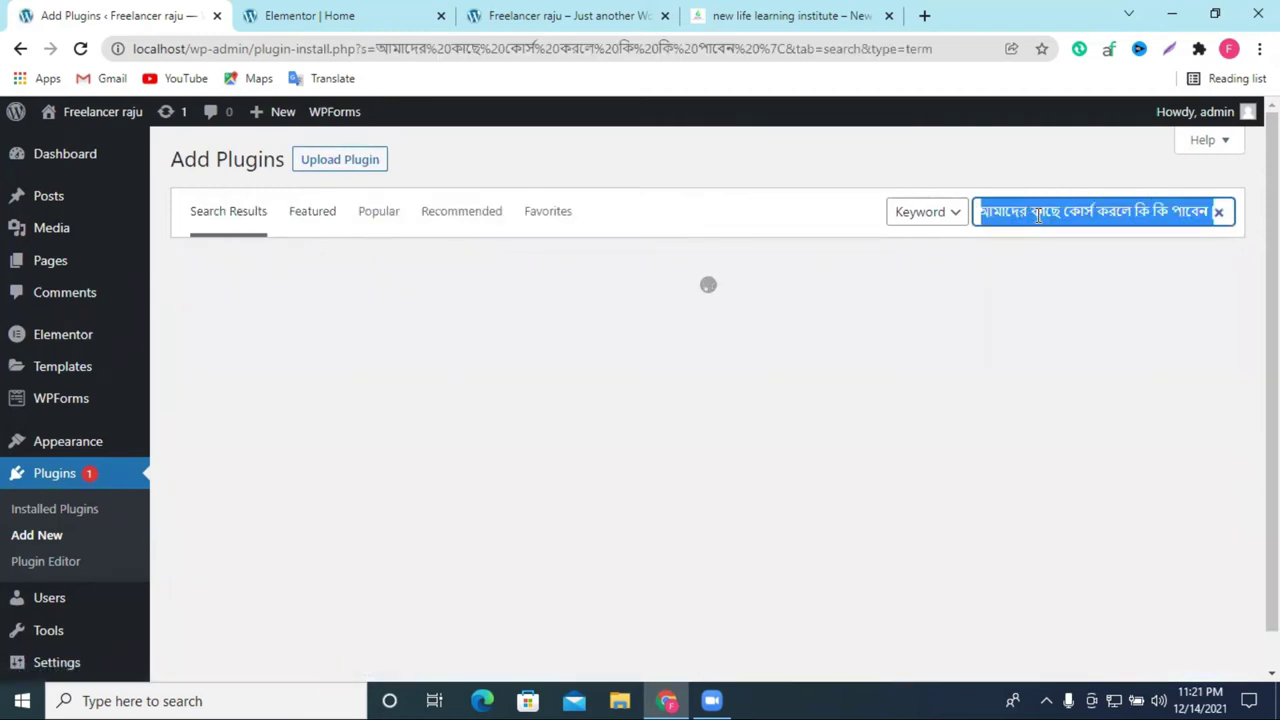
type("elem")
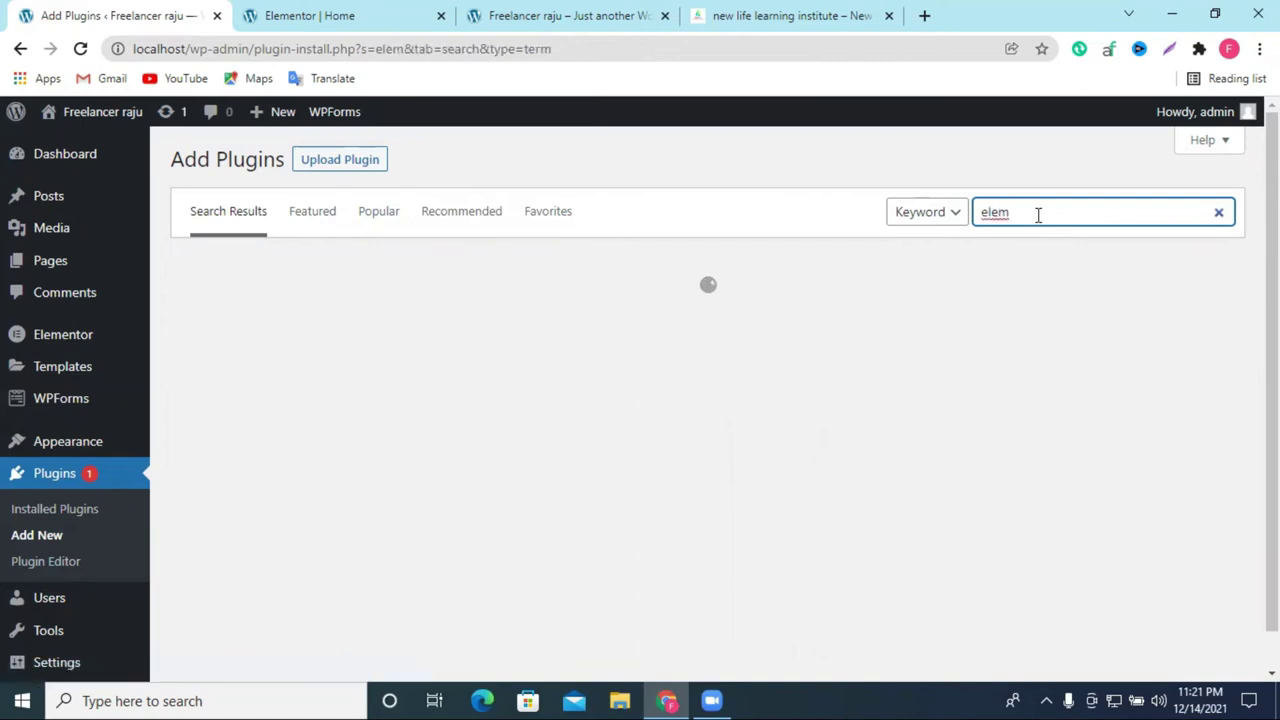
type("entor")
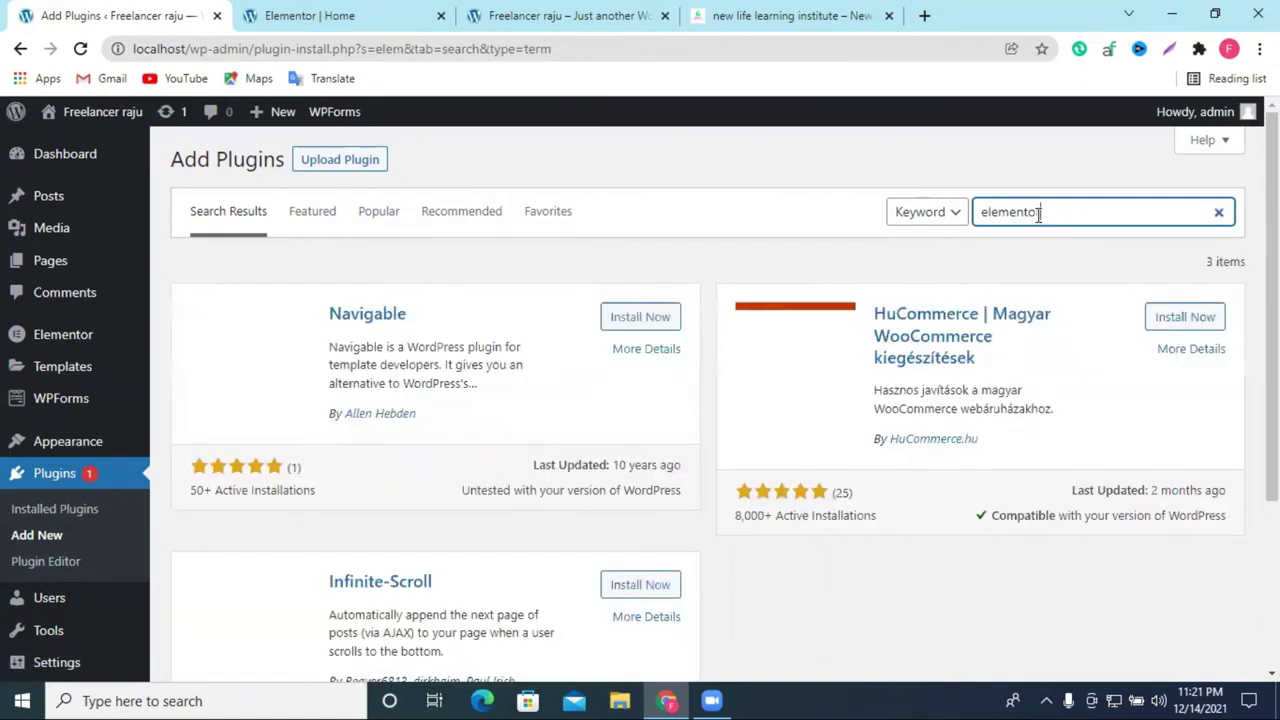
right_click(1016, 216)
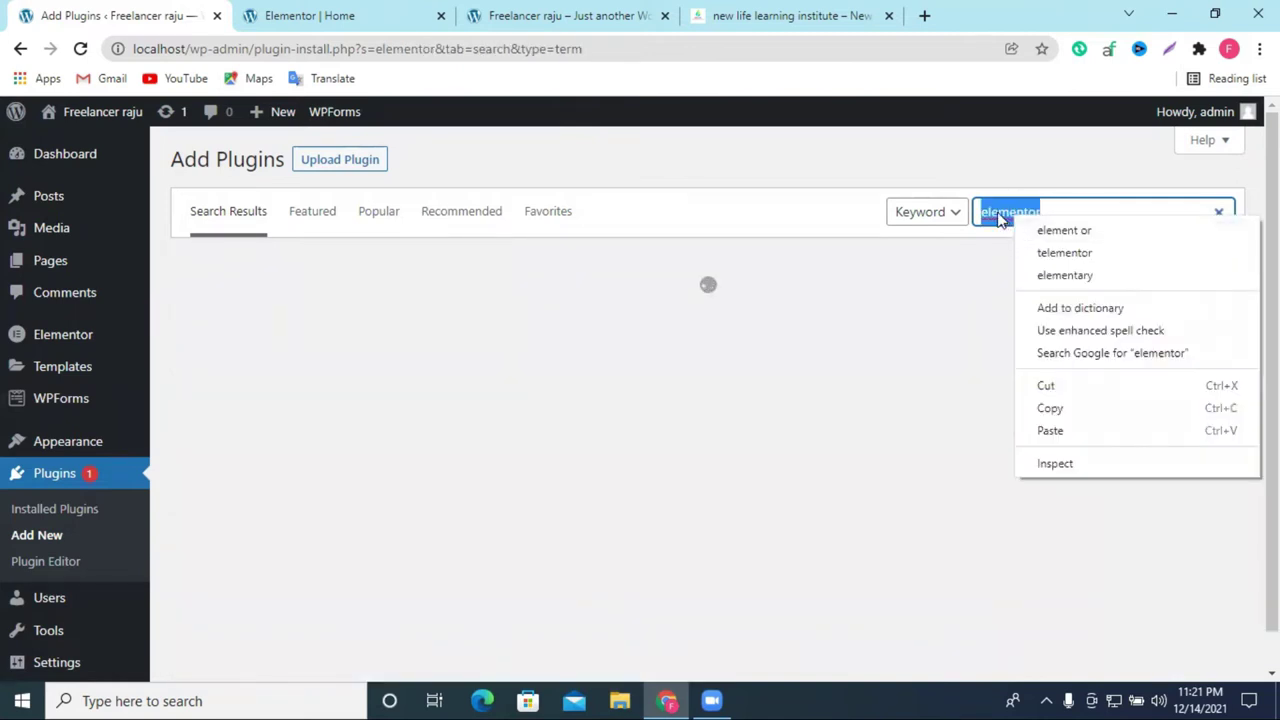
left_click(1000, 218)
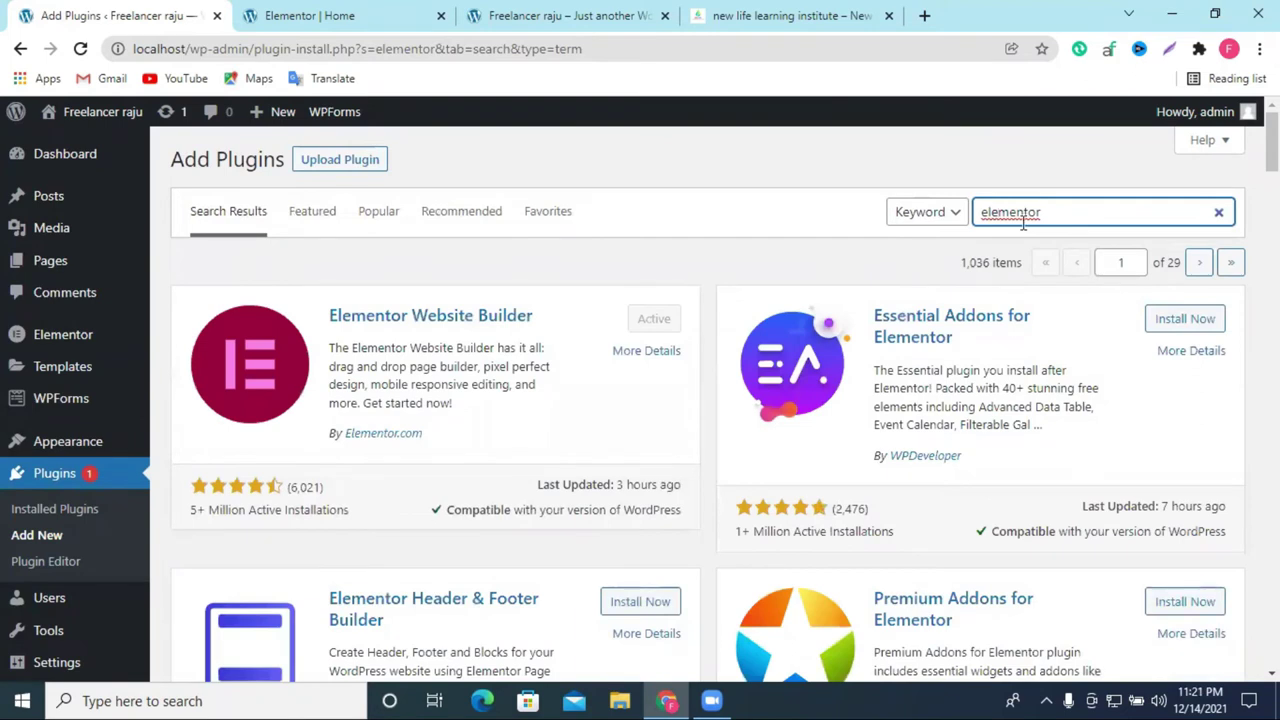
double_click(1022, 214)
right_click(1022, 222)
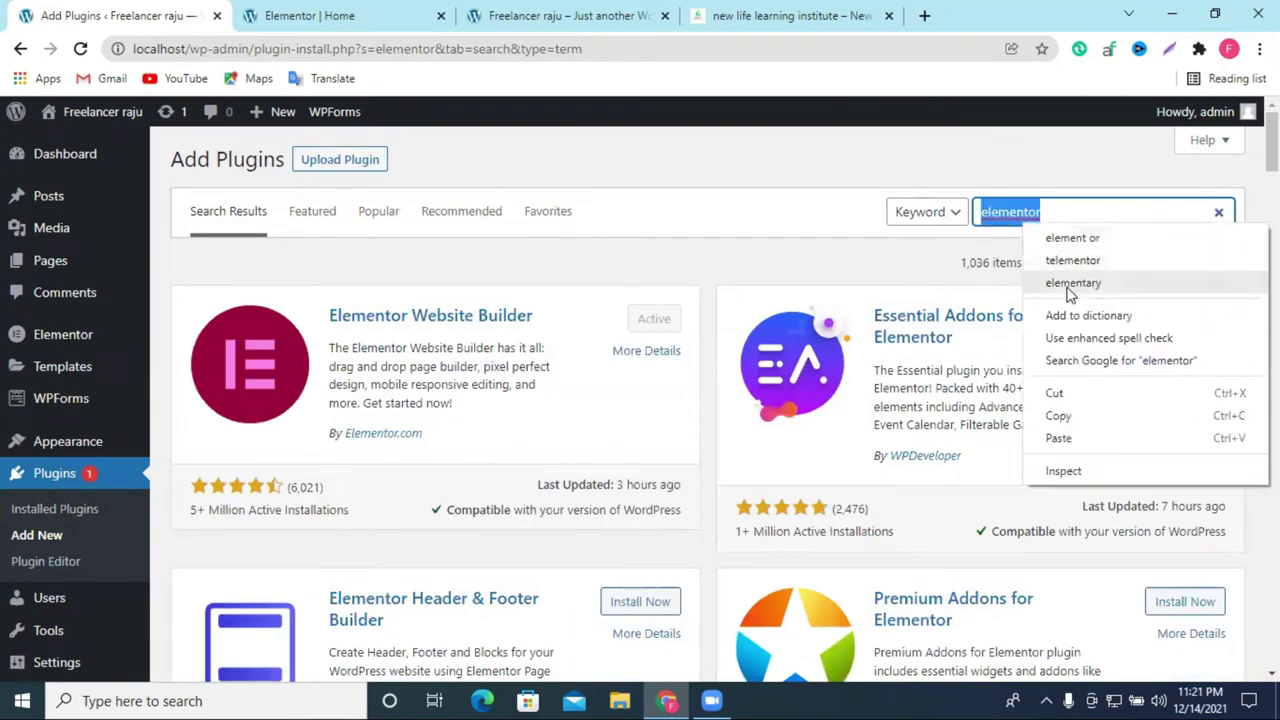
left_click(1089, 414)
scroll(700, 430, "down", 2)
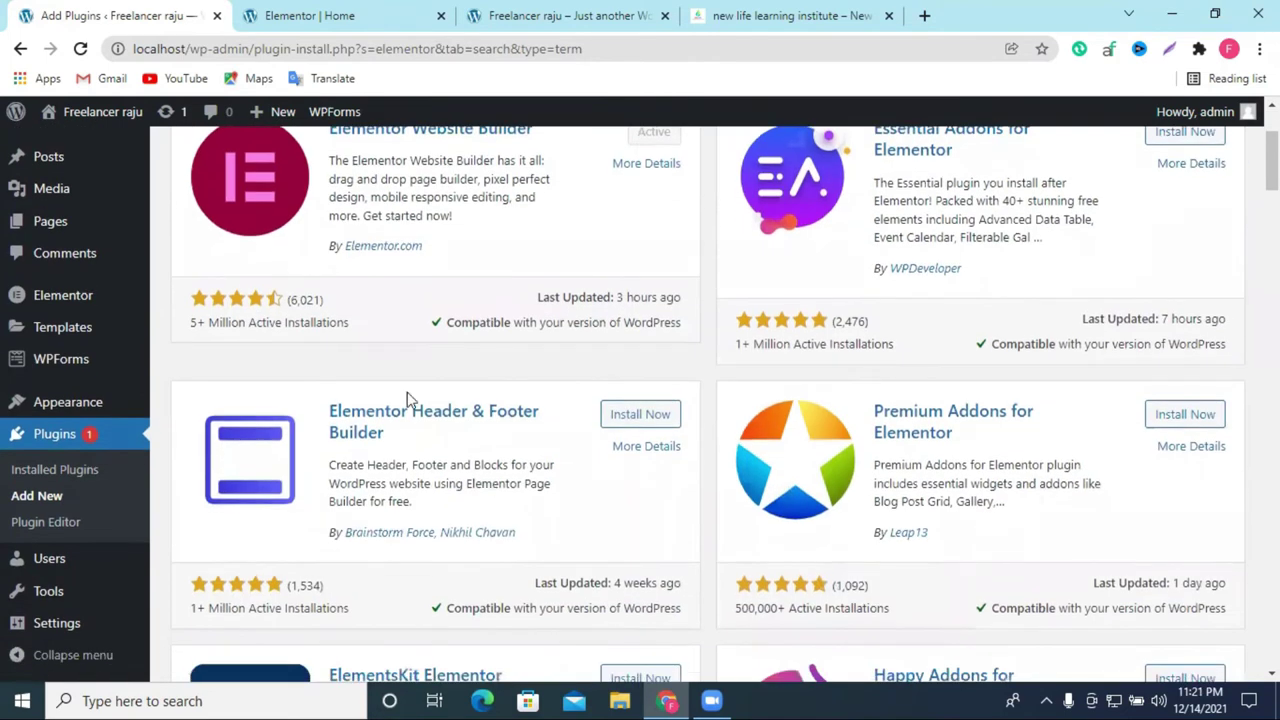
scroll(590, 420, "down", 5)
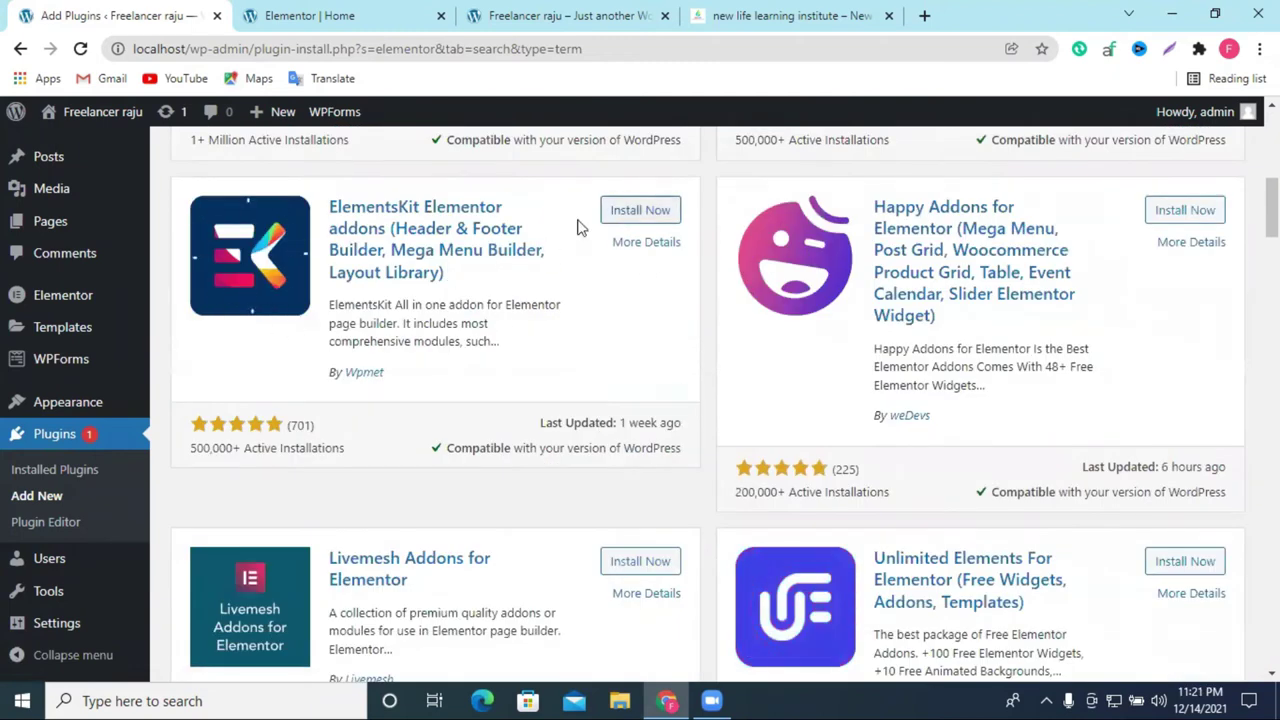
left_click(630, 212)
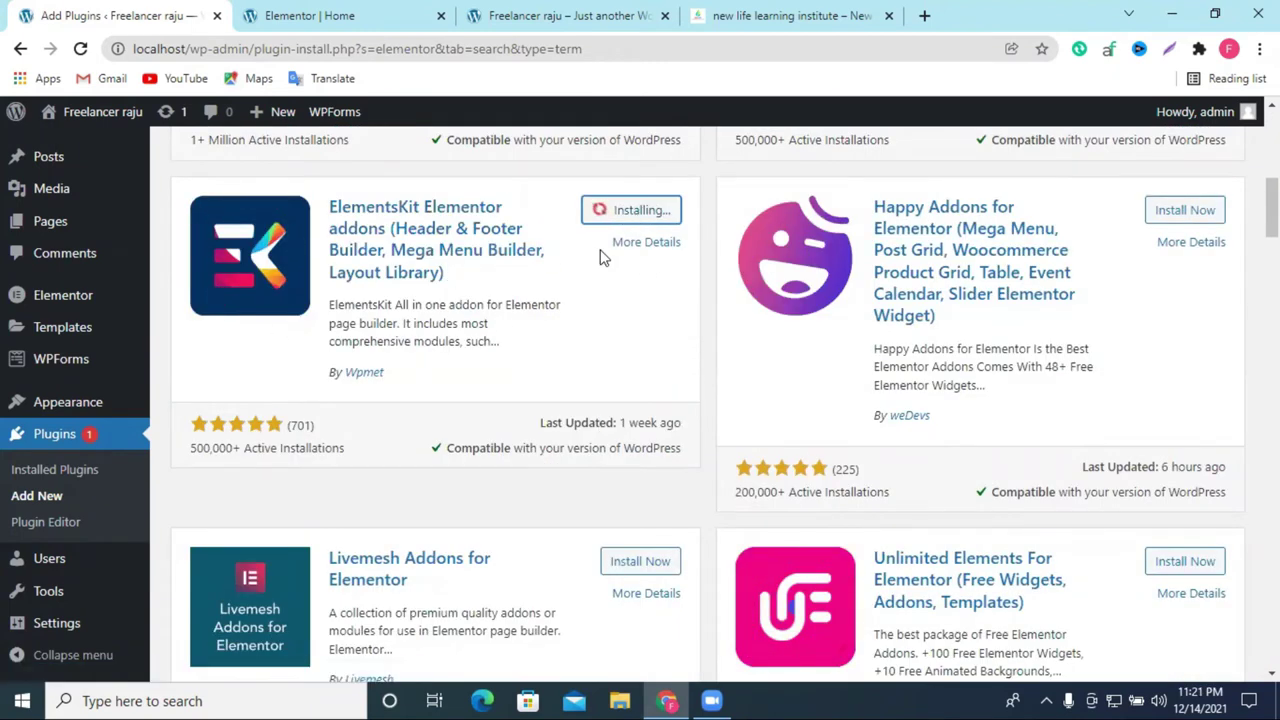
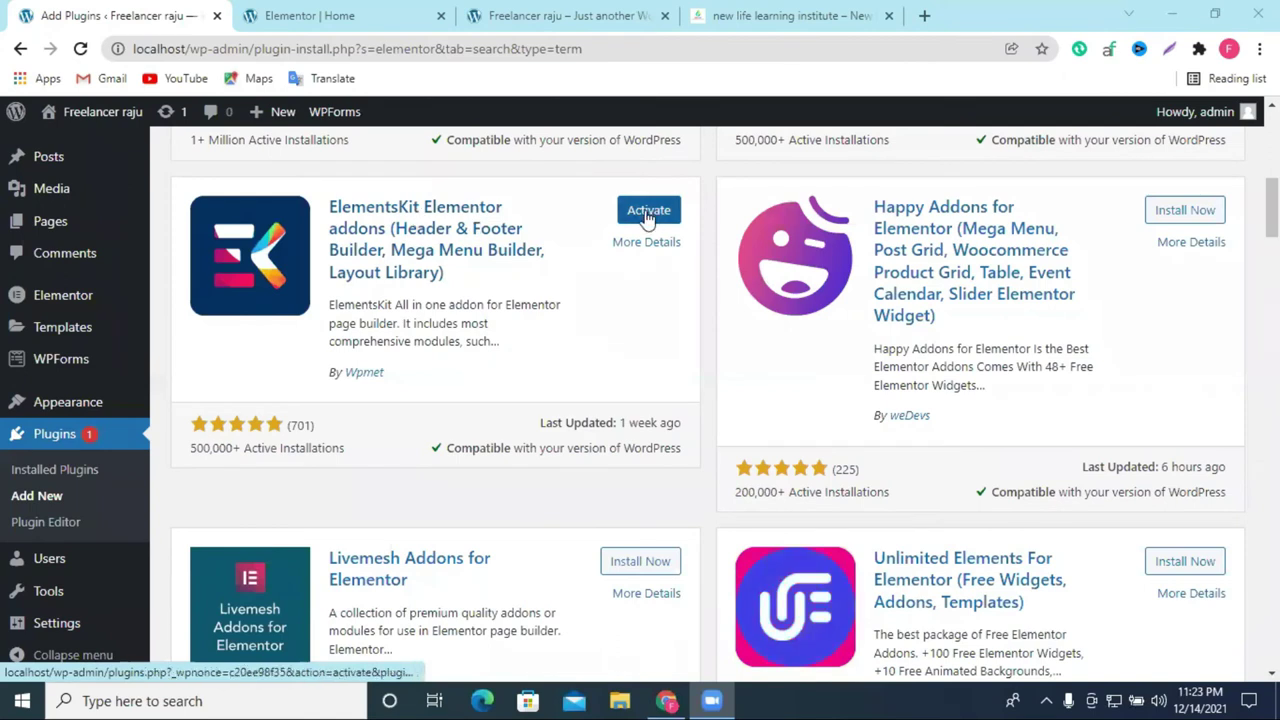
Step: Activate ElementsKit Lite, then return to Add Plugins and search for 'elementor'
left_click(650, 212)
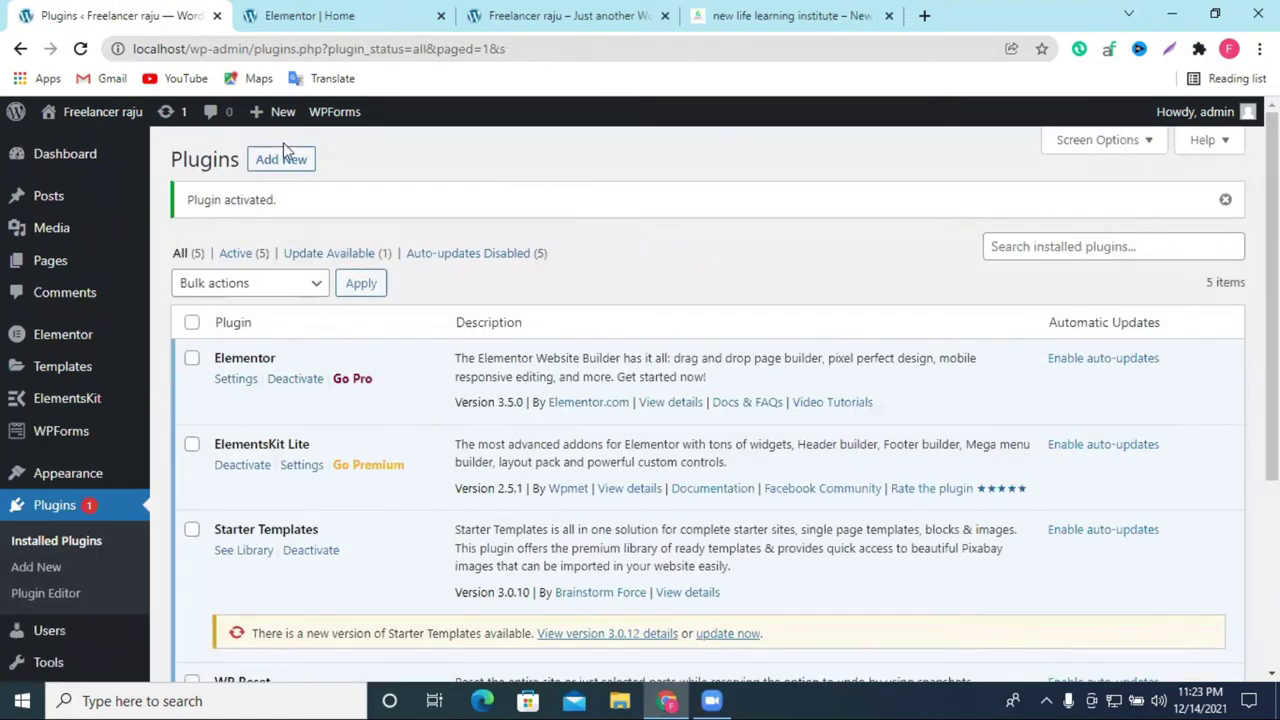
left_click(286, 160)
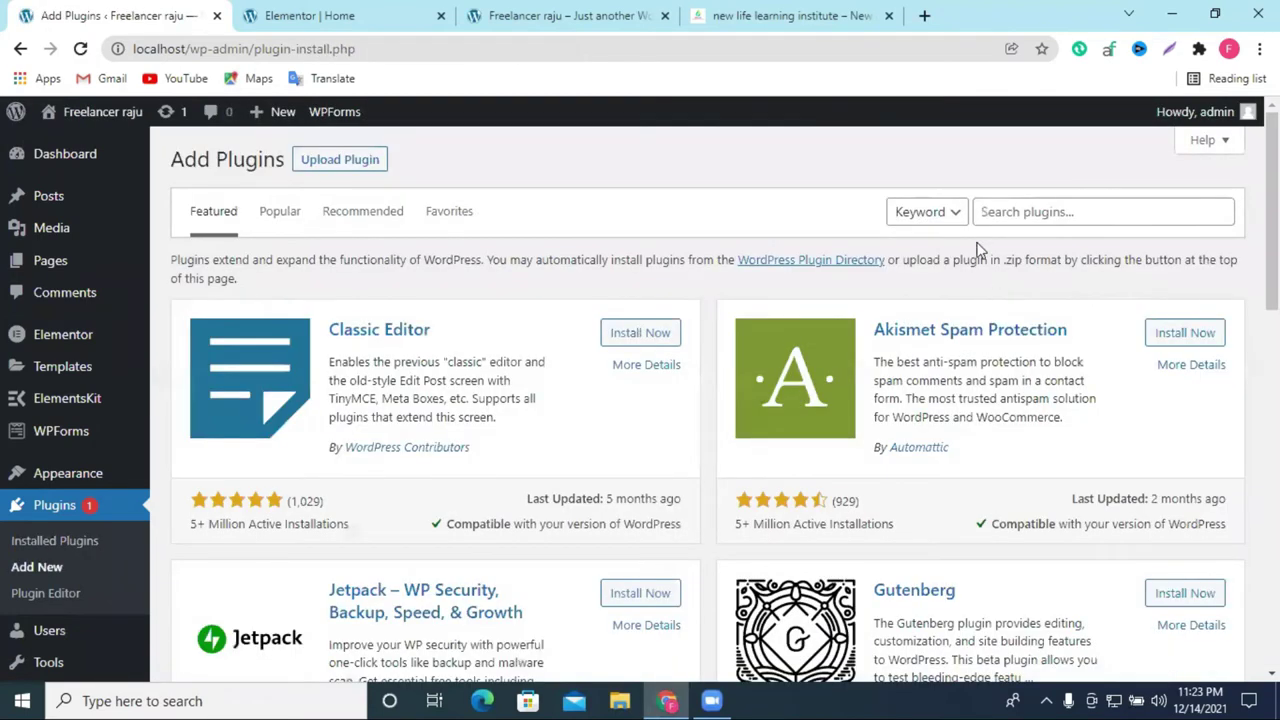
right_click(1030, 216)
left_click(1089, 356)
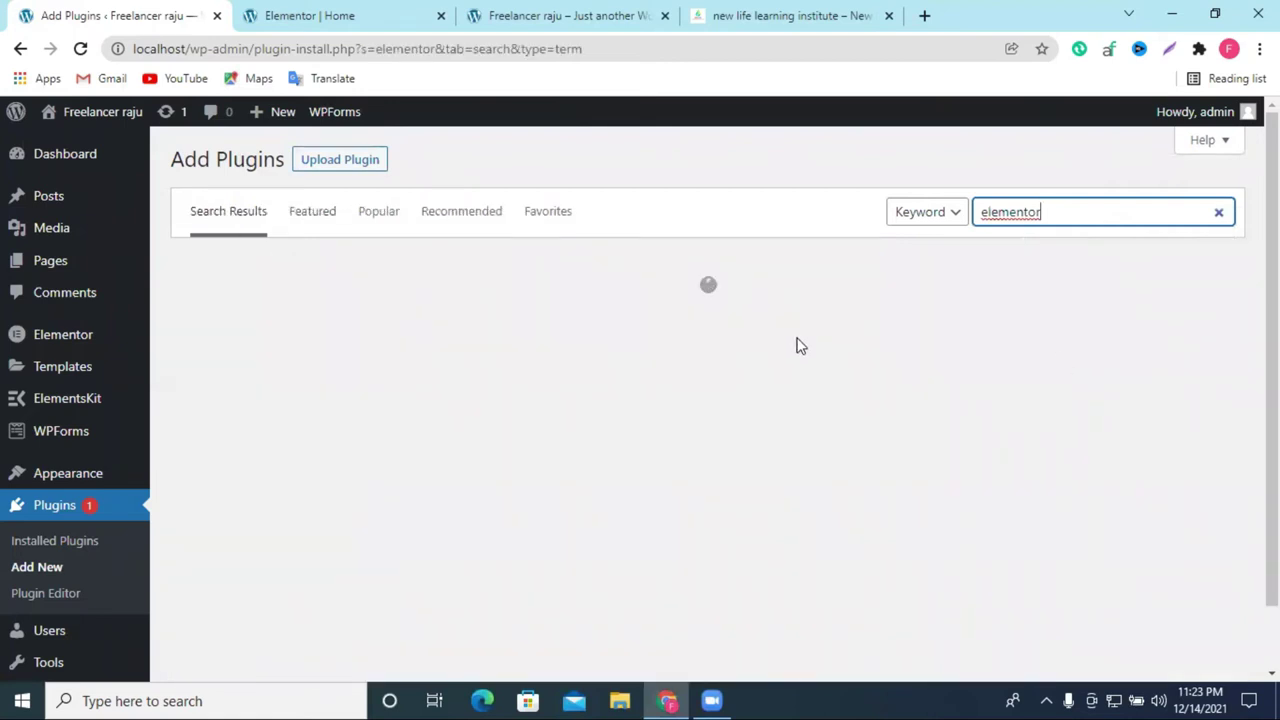
Step: Install Master Addons for Elementor from the 'elementor' search results
scroll(798, 346, "down", 8)
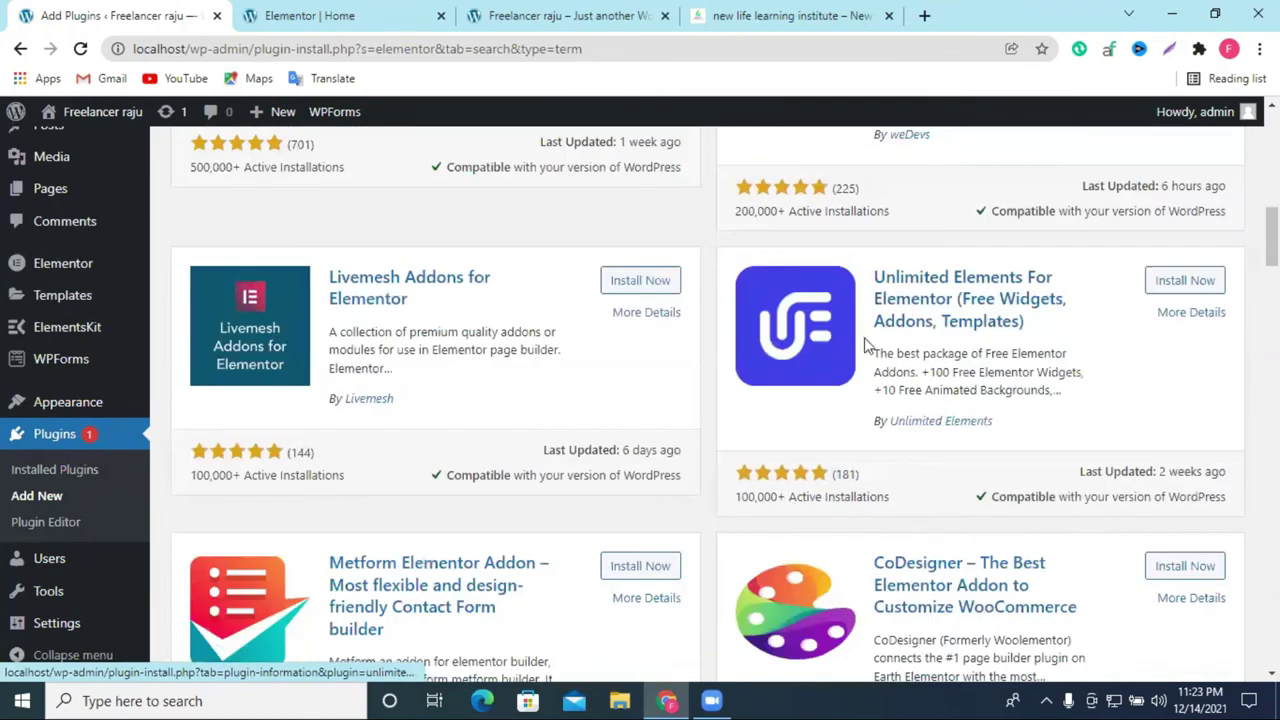
scroll(870, 355, "down", 10)
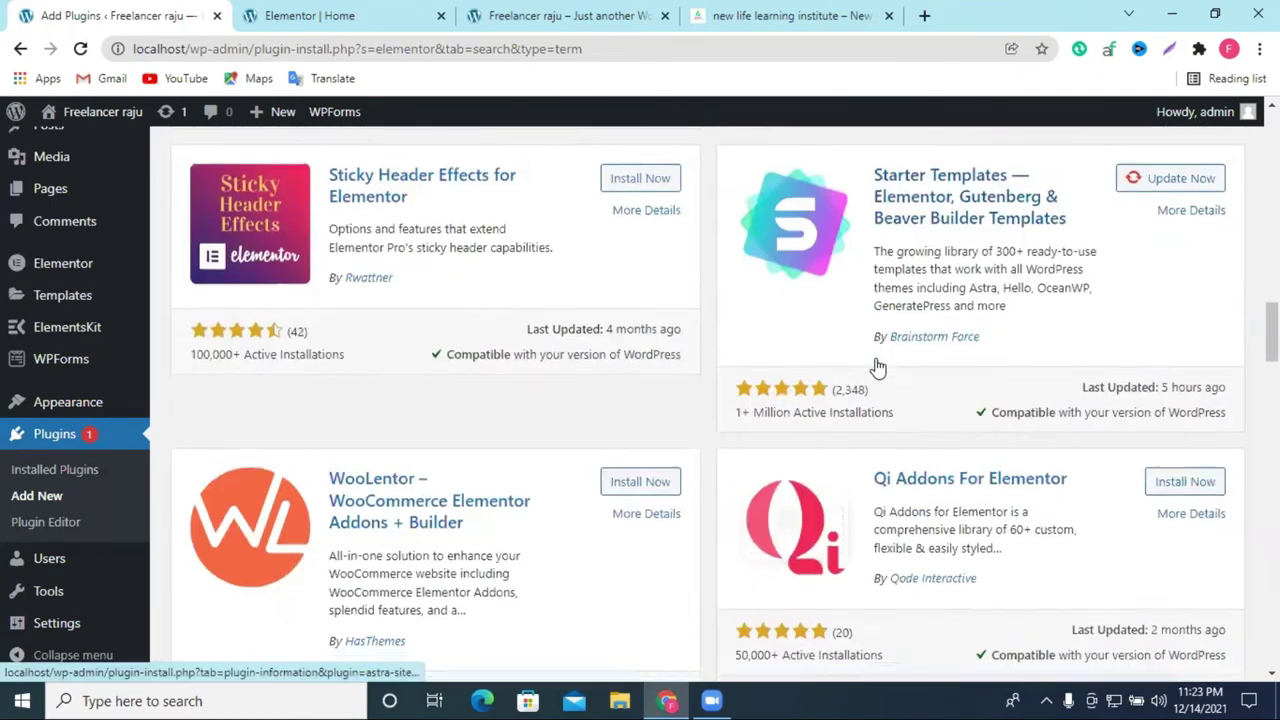
scroll(885, 400, "down", 3)
left_click(1176, 515)
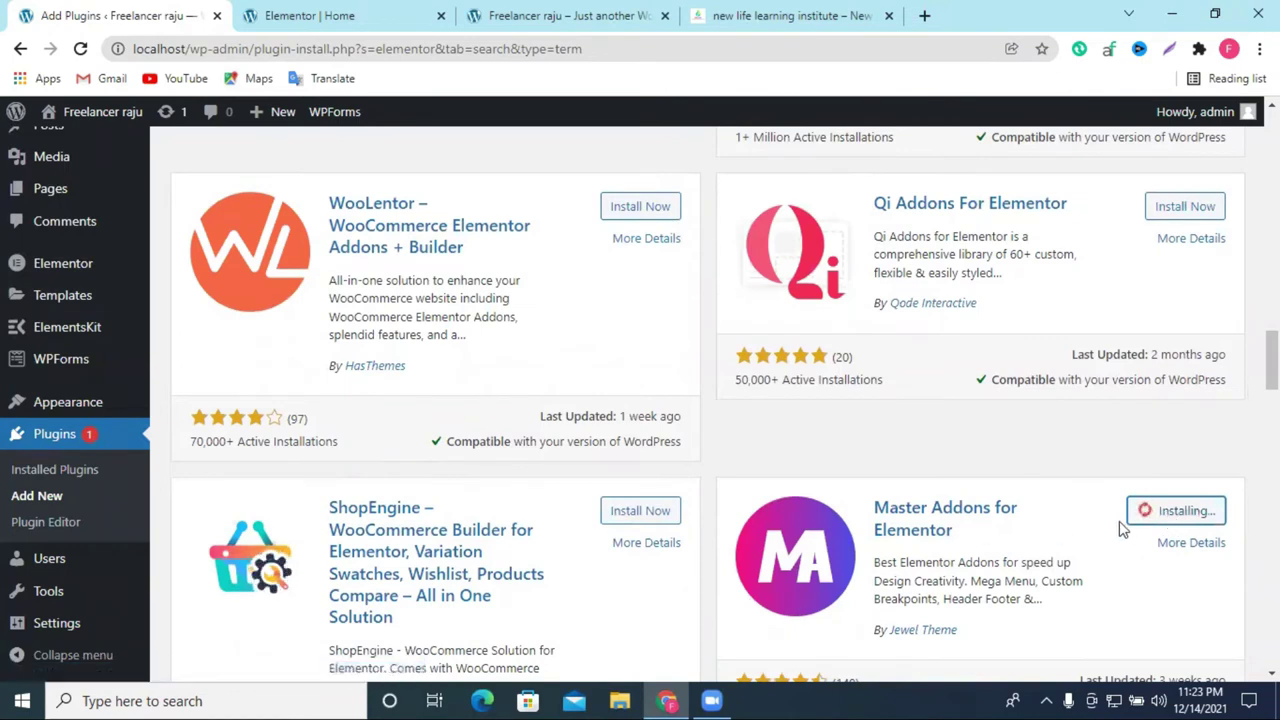
Step: Start installing the Envato Elements plugin and review the search results
scroll(1029, 519, "down", 10)
scroll(1029, 519, "up", 2)
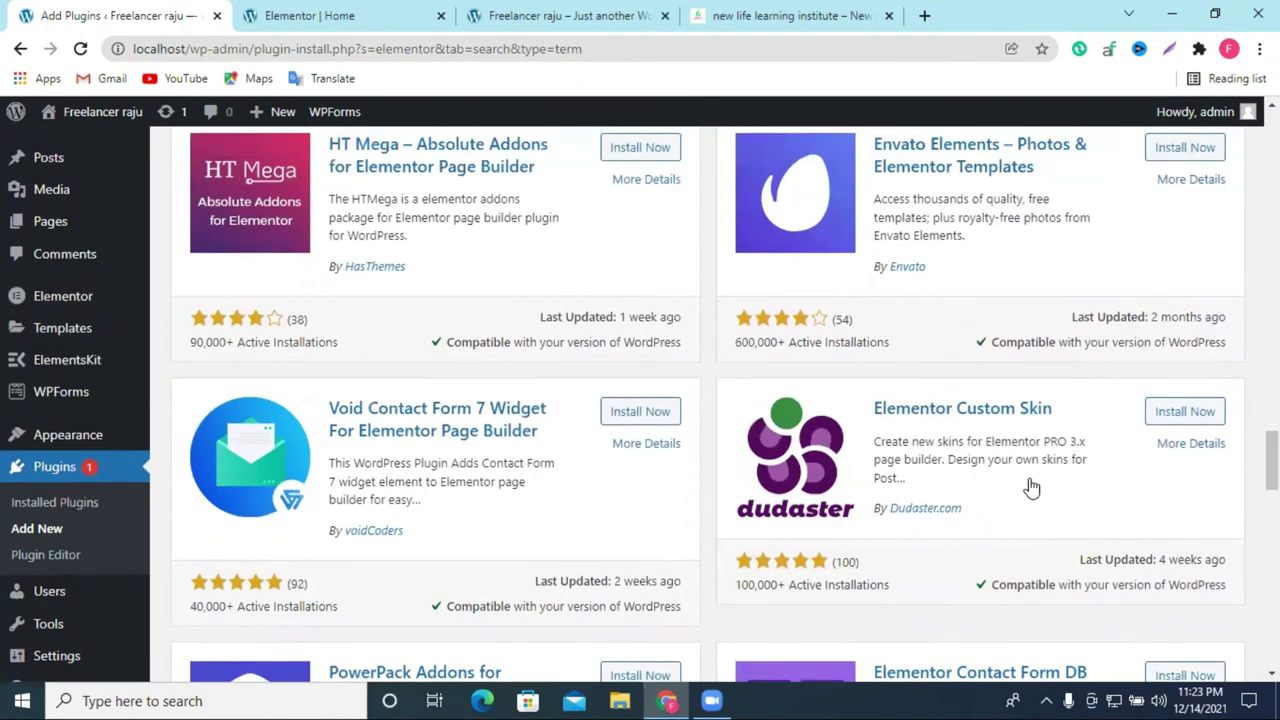
left_click(1176, 302)
scroll(943, 360, "up", 9)
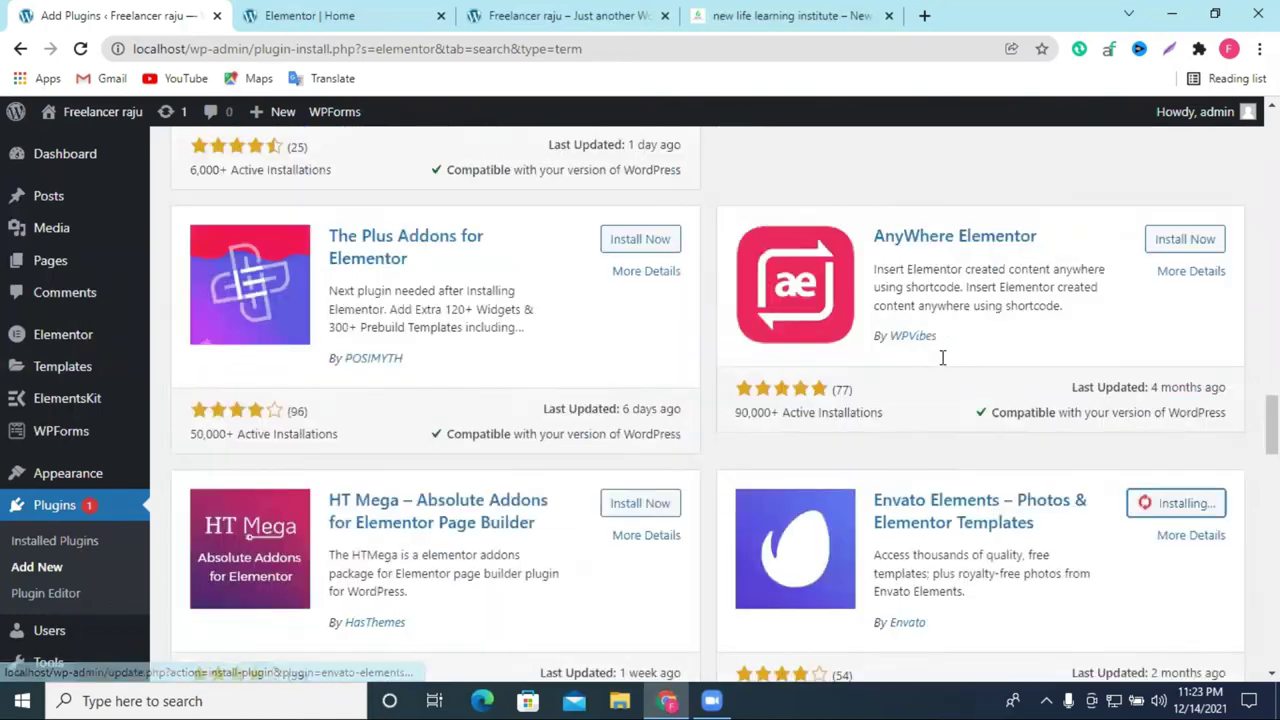
scroll(945, 400, "up", 4)
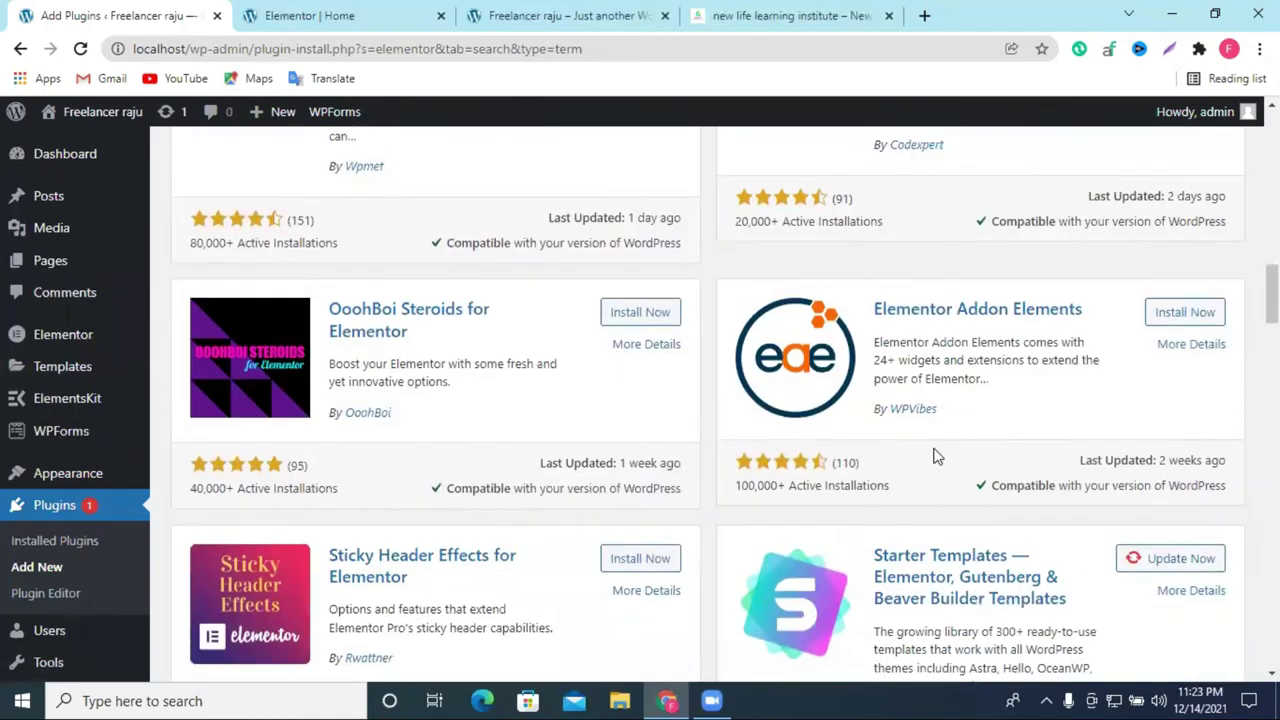
scroll(1049, 495, "up", 6)
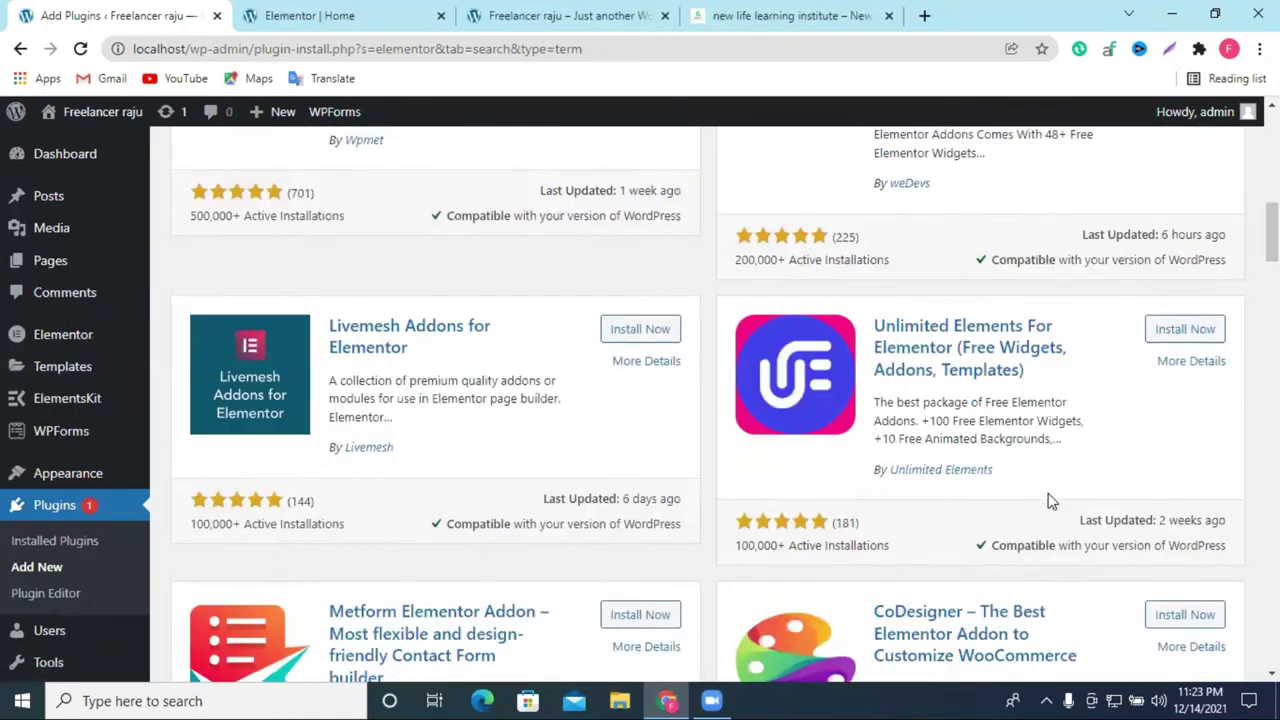
scroll(1047, 500, "down", 3)
scroll(1049, 503, "down", 15)
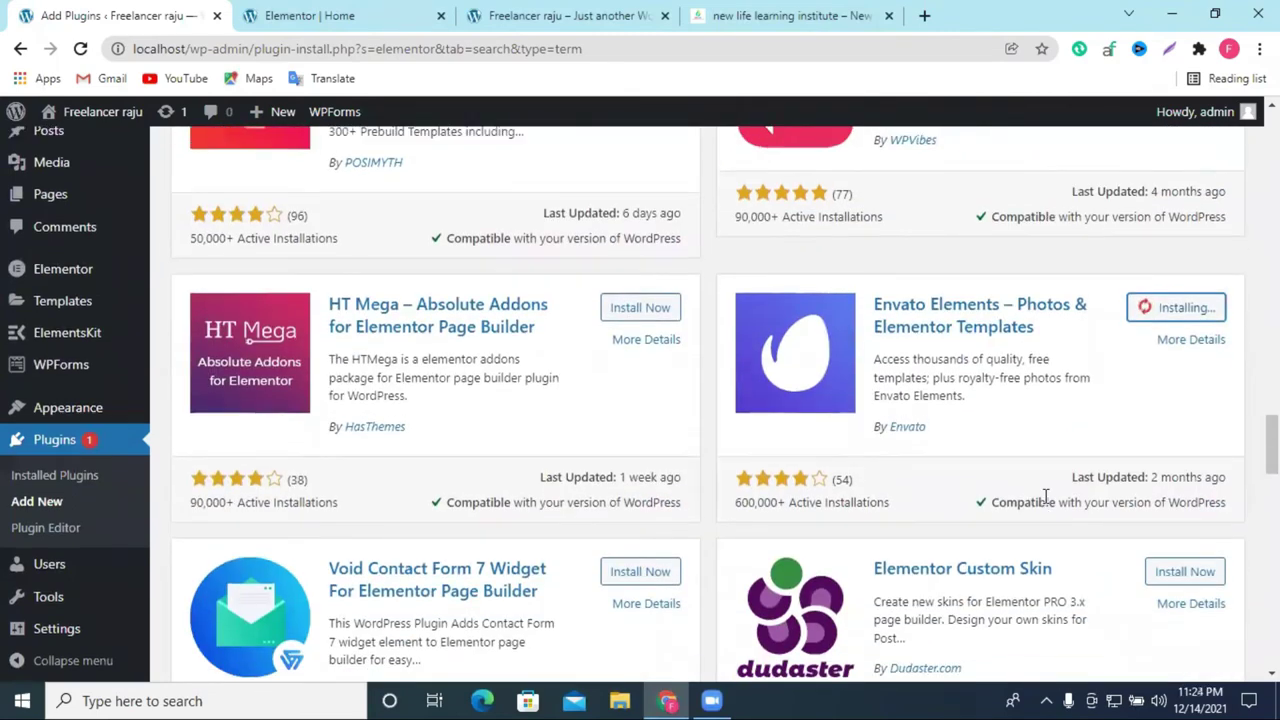
scroll(1047, 500, "down", 10)
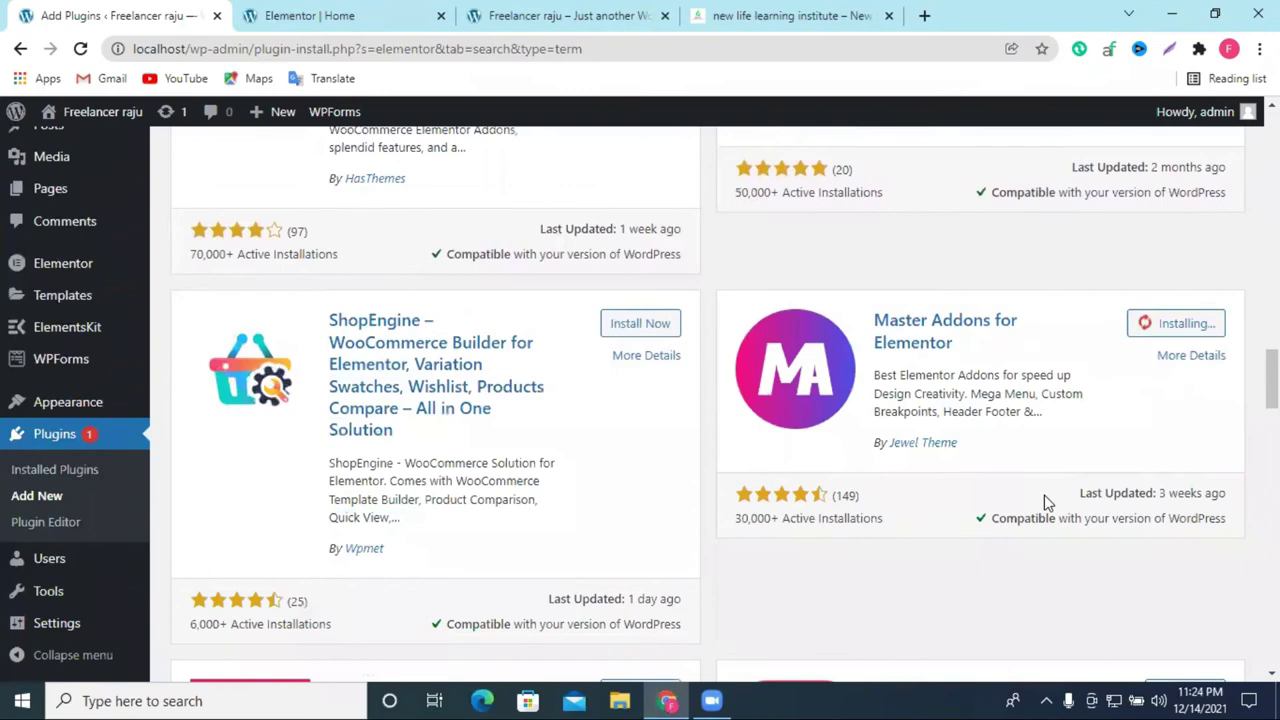
scroll(1047, 500, "up", 11)
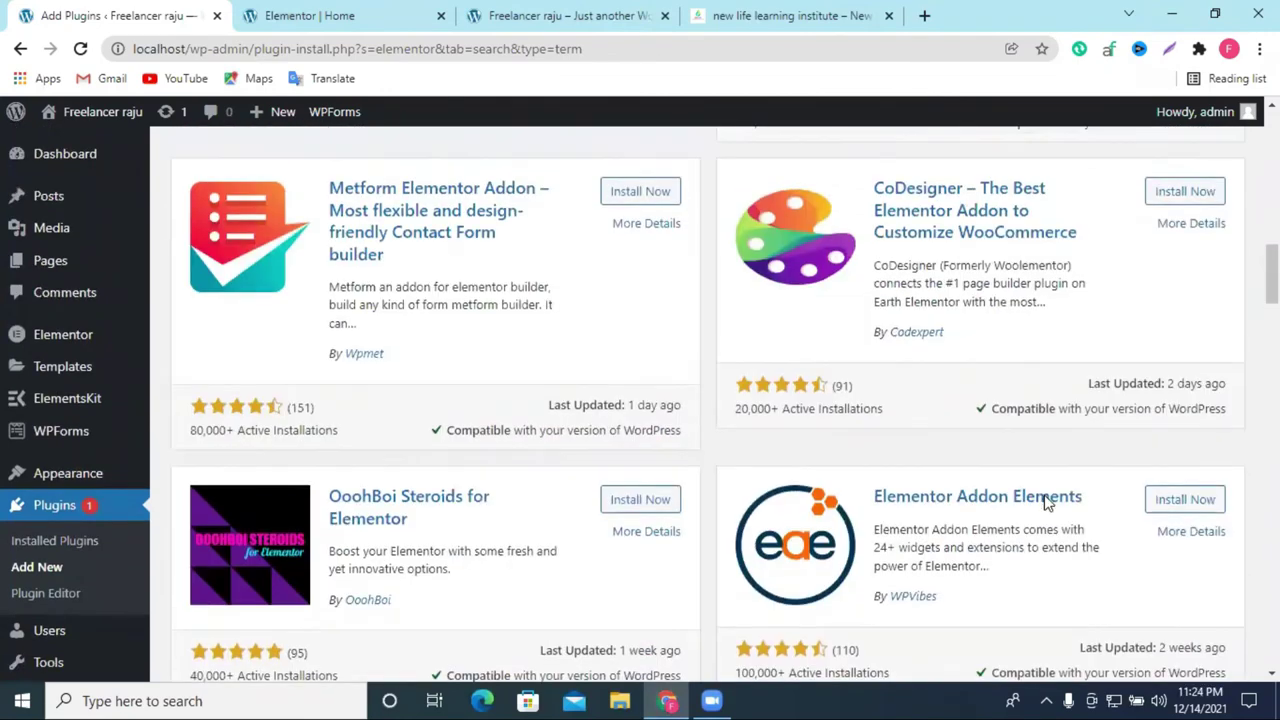
scroll(1047, 500, "up", 12)
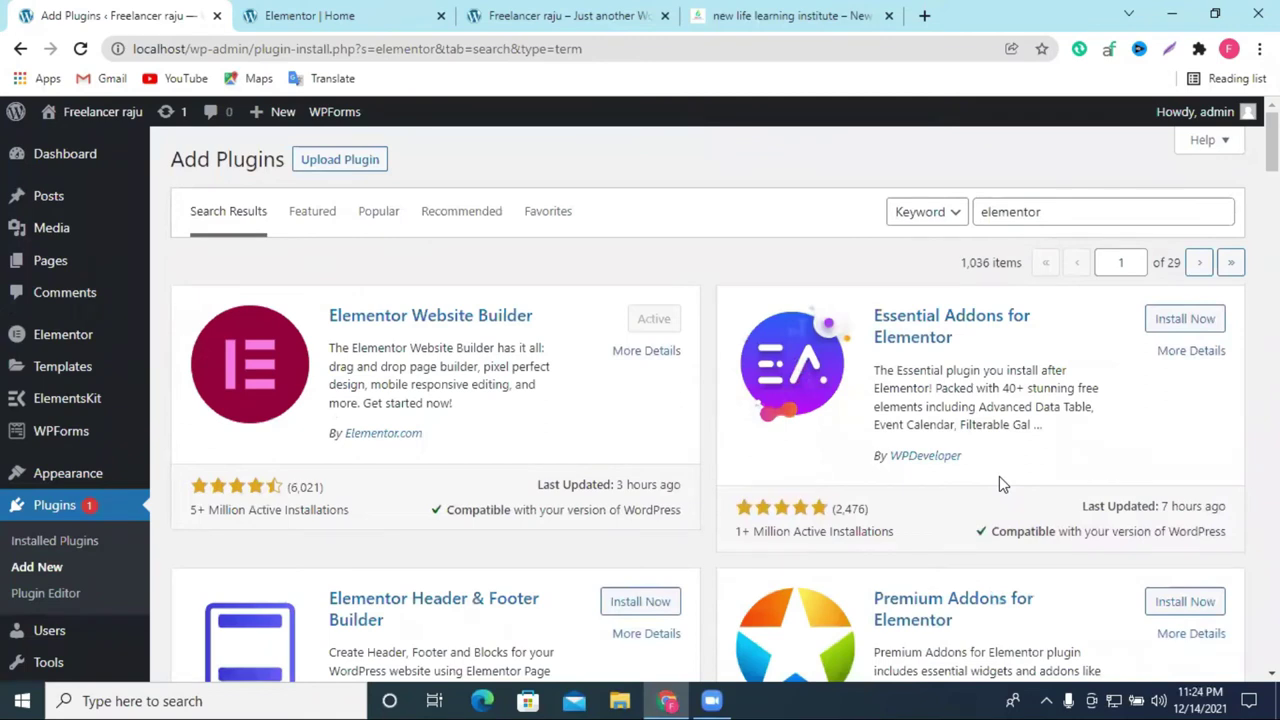
scroll(940, 509, "down", 6)
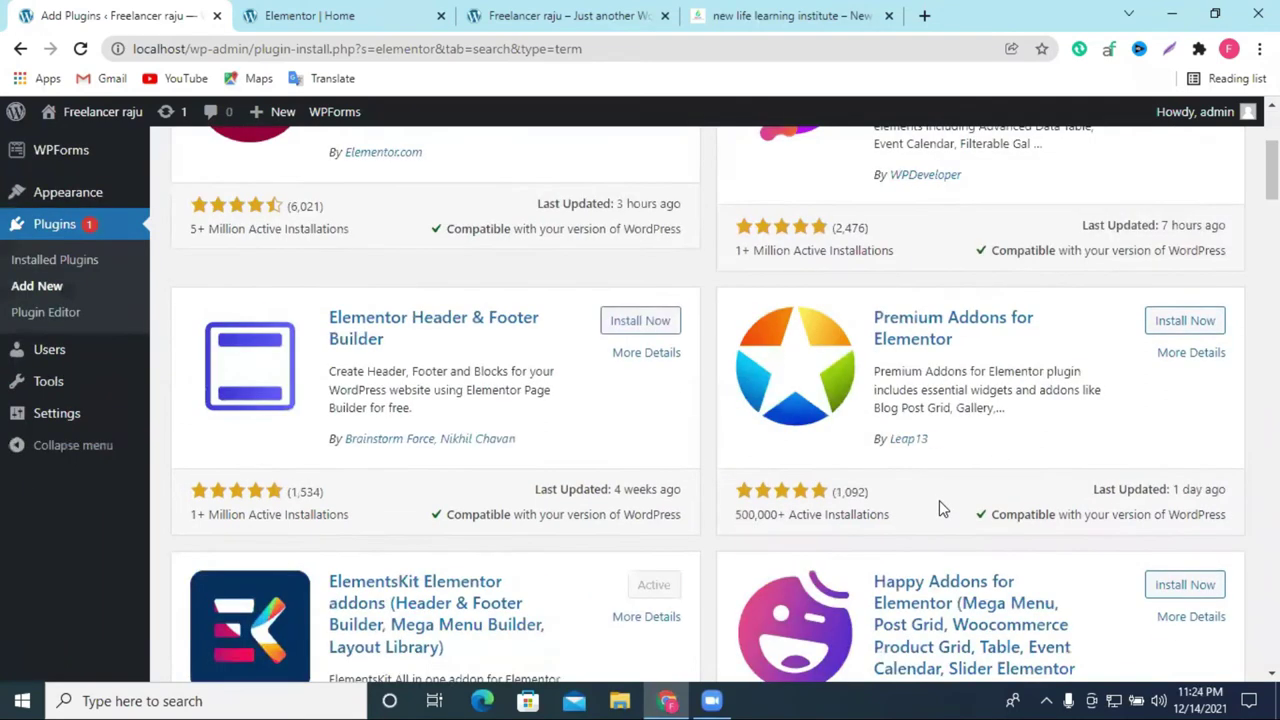
scroll(940, 509, "down", 12)
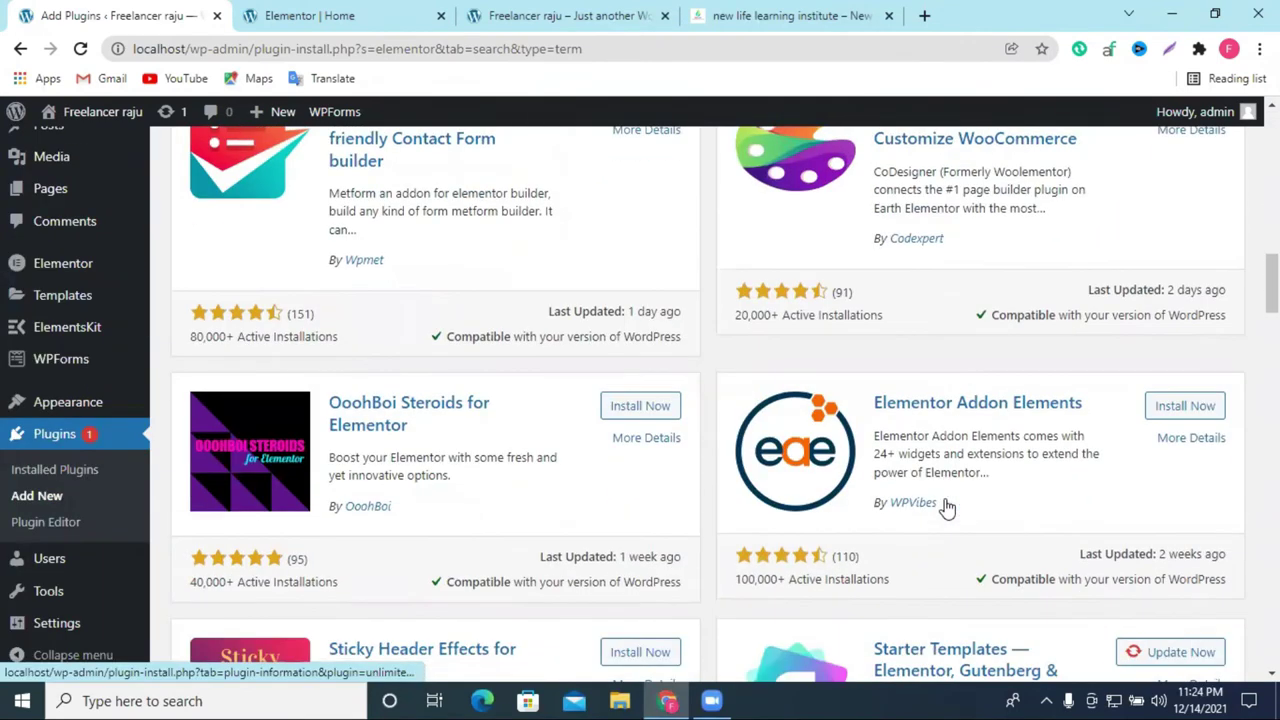
scroll(948, 508, "down", 5)
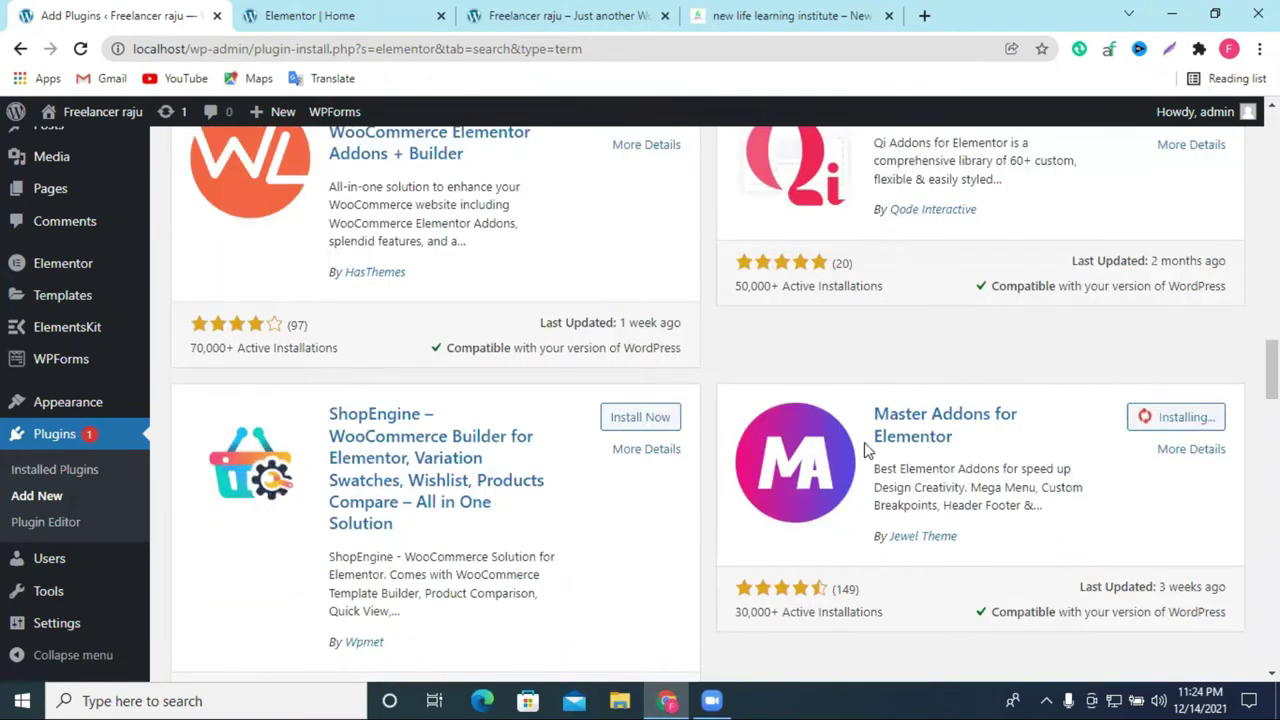
scroll(849, 240, "down", 4)
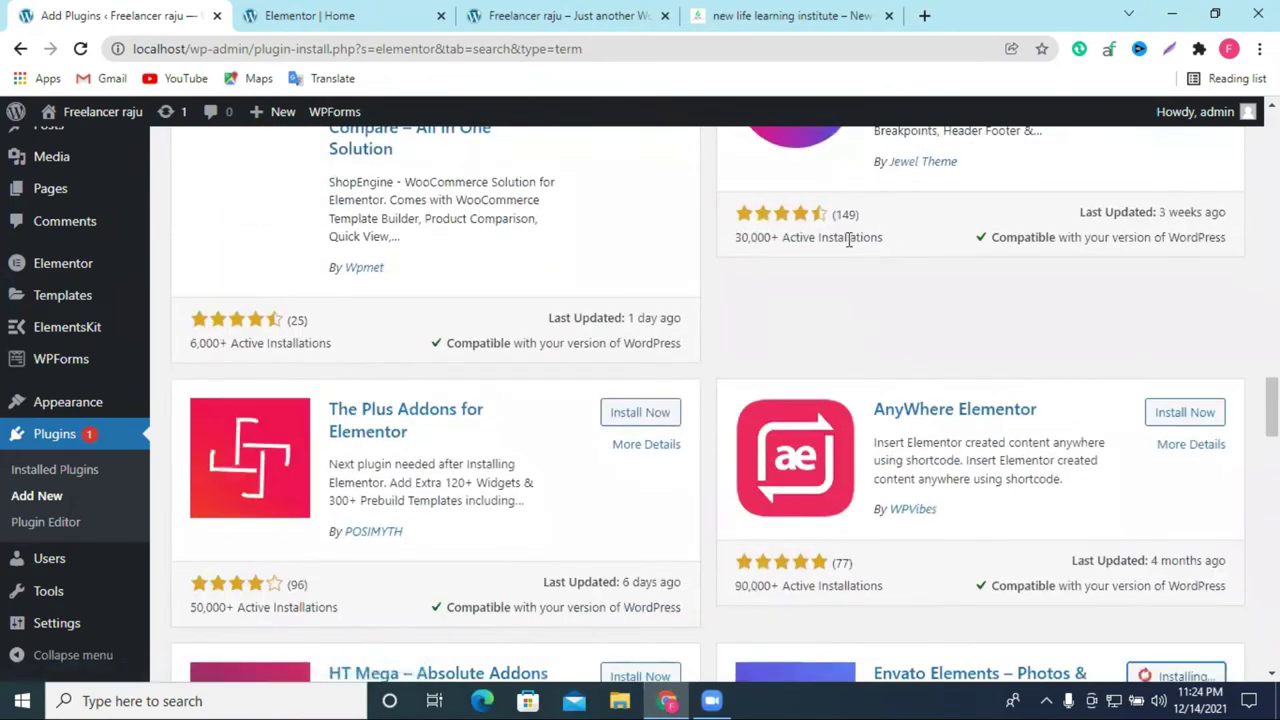
scroll(860, 300, "down", 4)
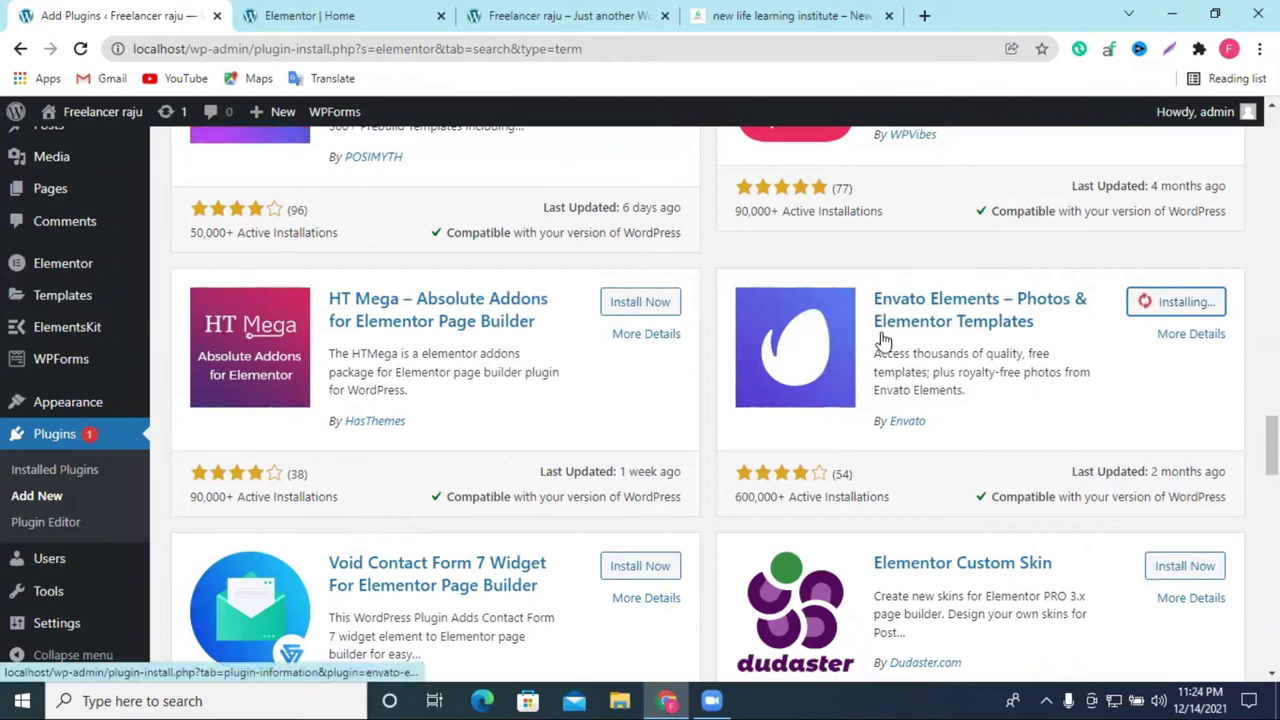
scroll(897, 366, "up", 20)
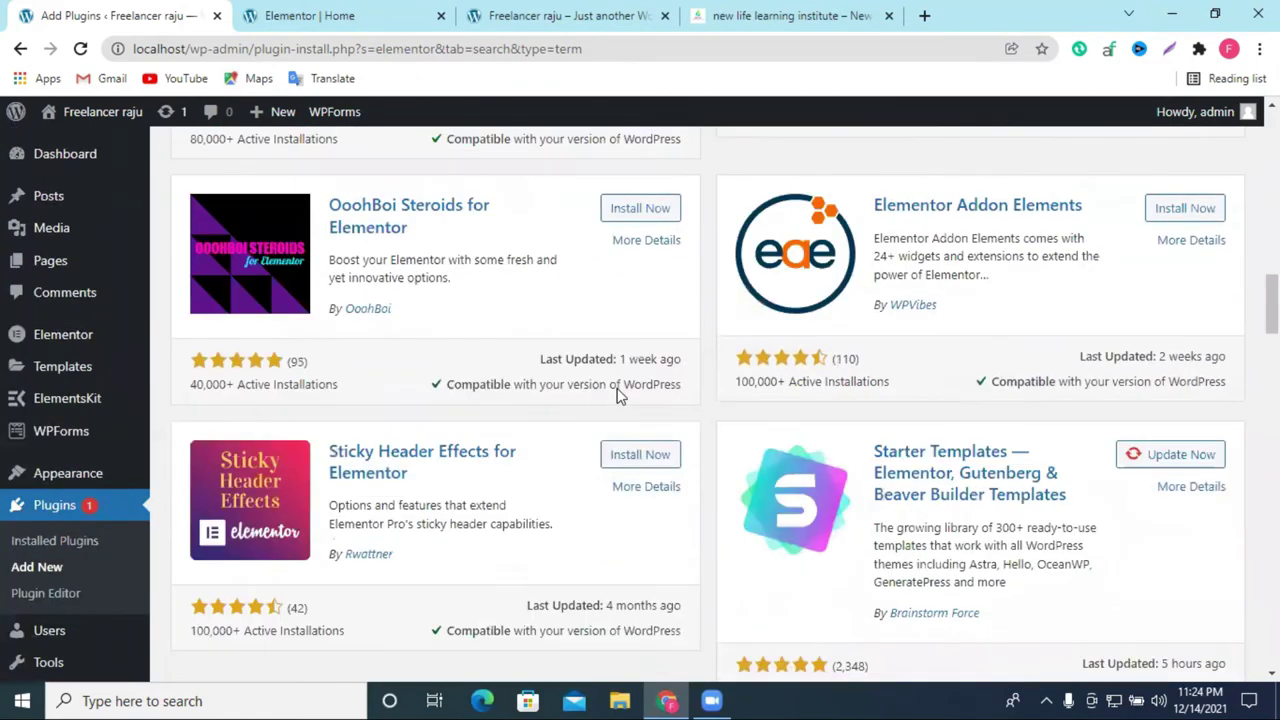
scroll(347, 385, "up", 5)
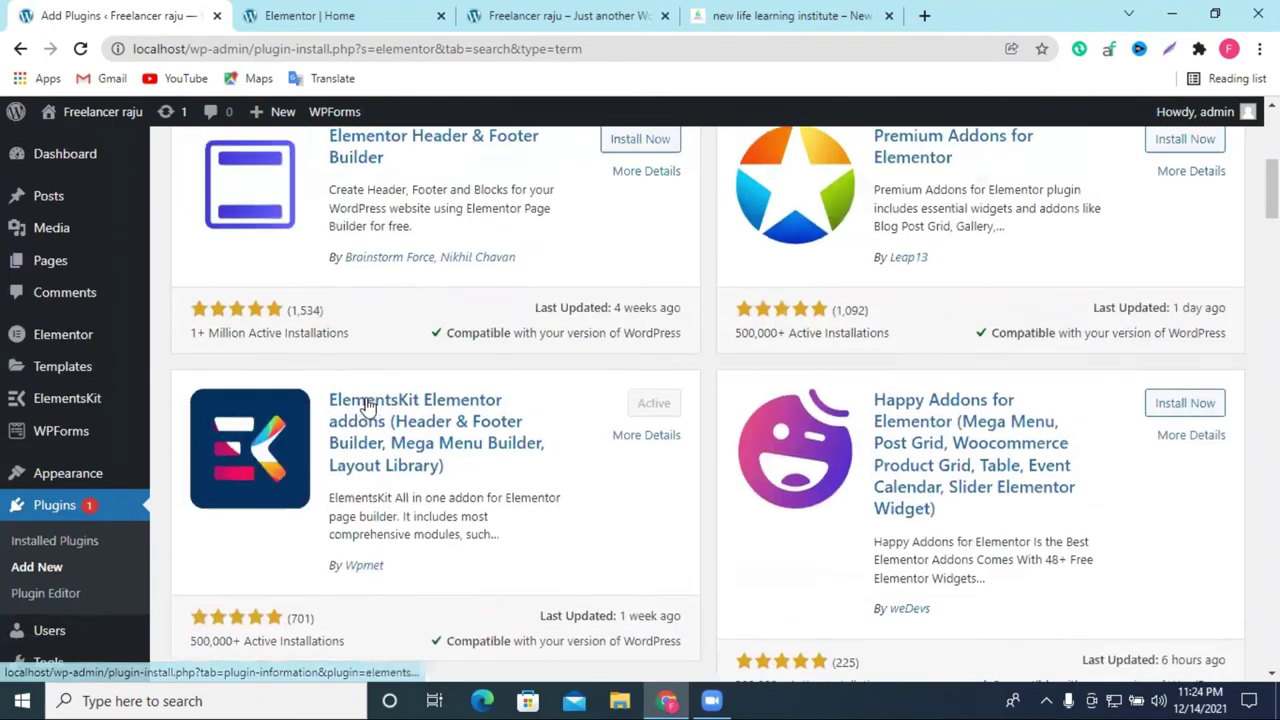
scroll(366, 537, "down", 1)
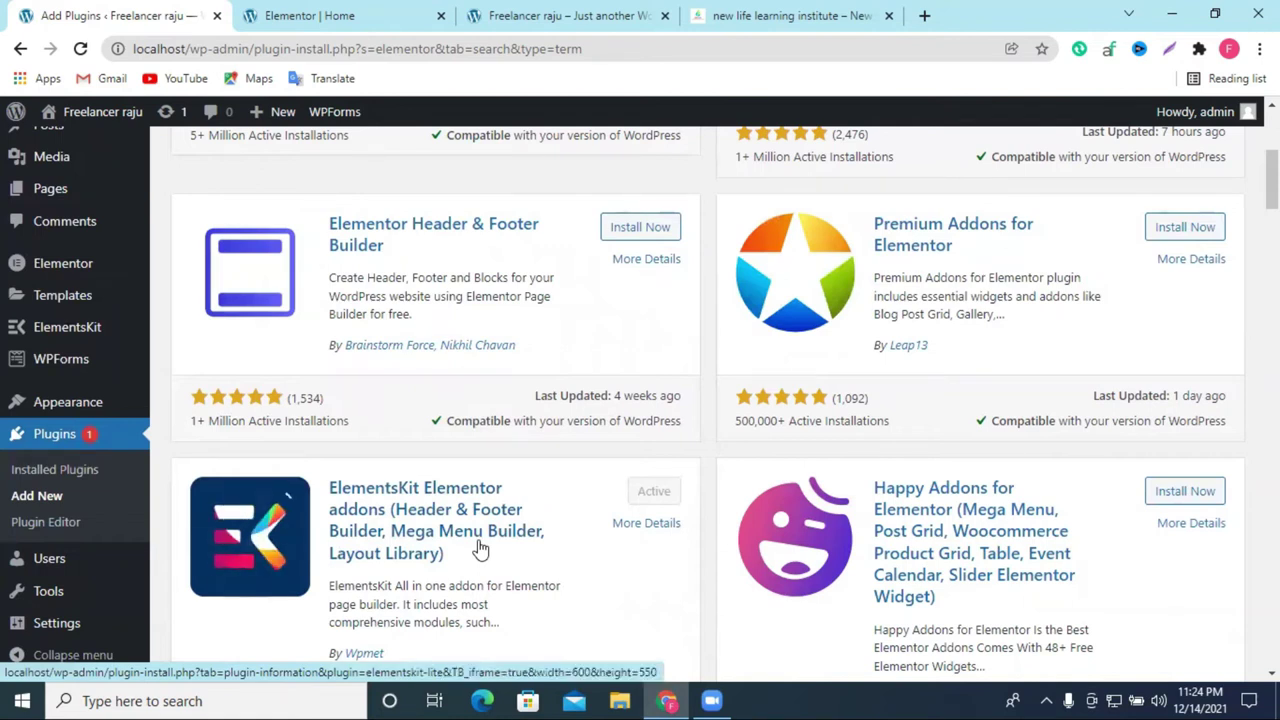
scroll(771, 486, "down", 8)
scroll(771, 486, "down", 10)
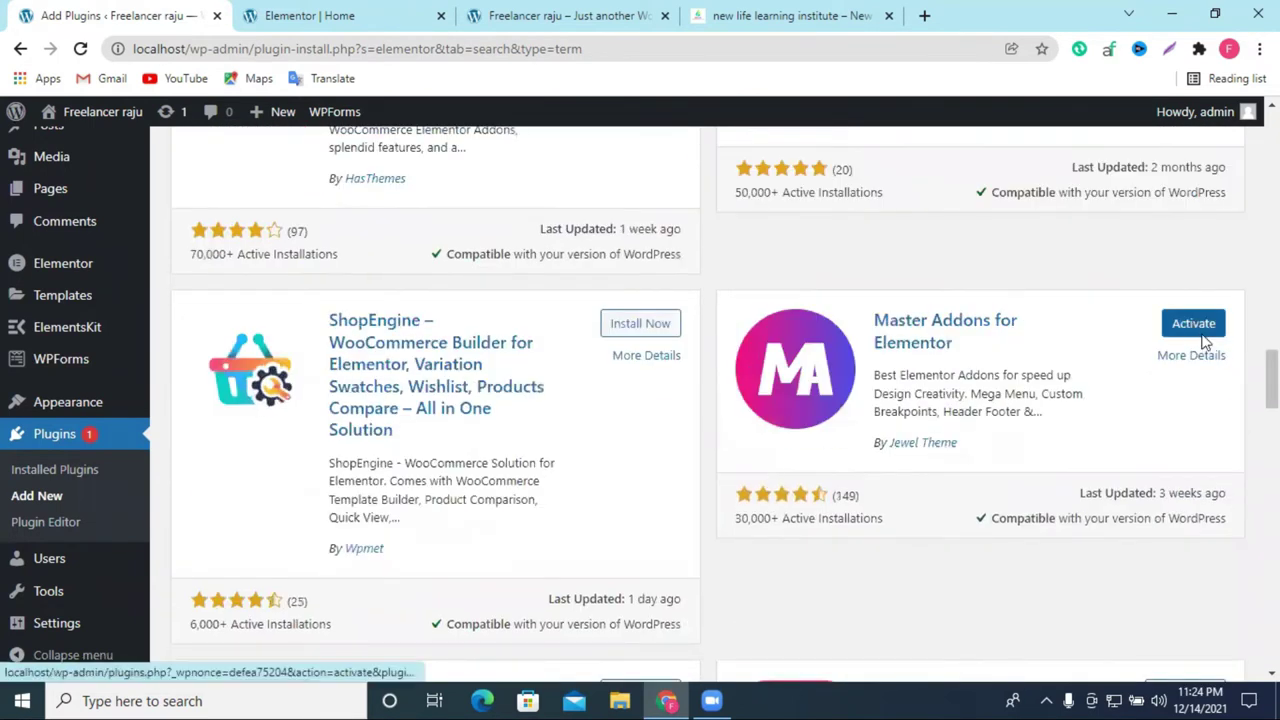
Step: Activate Master Addons for Elementor, confirming the leave prompt and skipping the data-sharing opt-in
left_click(1203, 336)
left_click(806, 153)
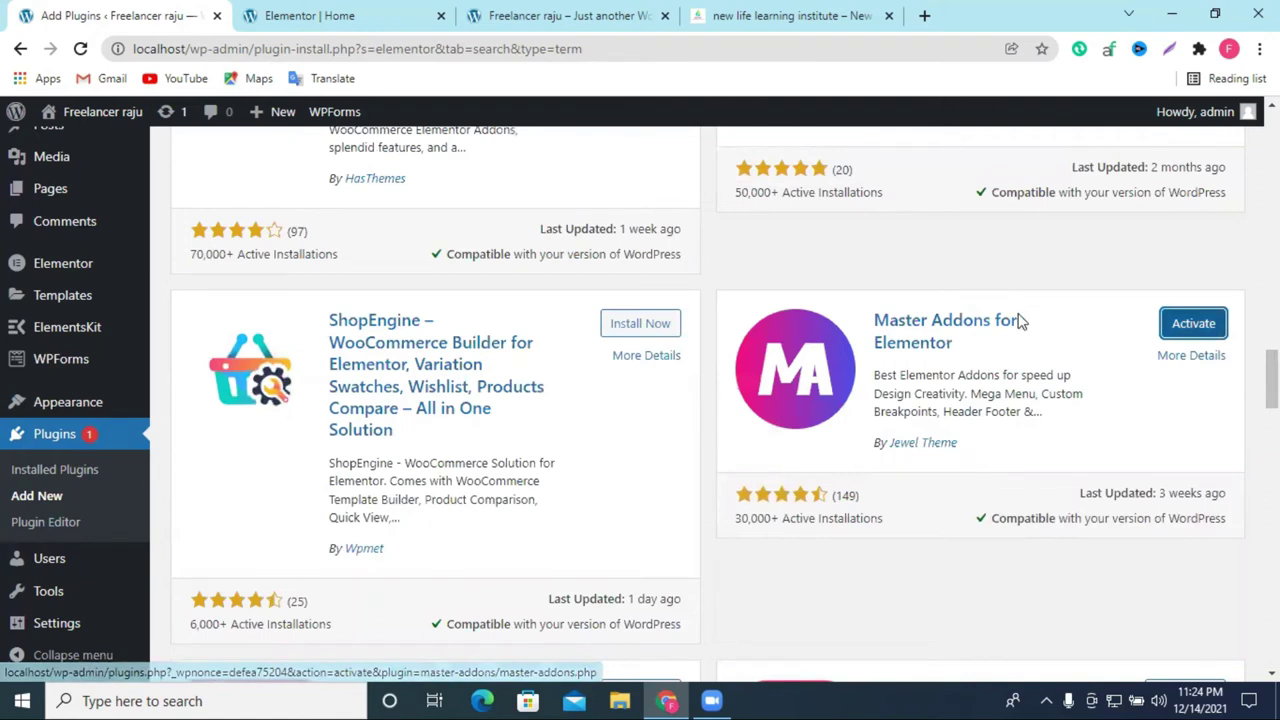
scroll(1020, 320, "down", 6)
scroll(1023, 323, "up", 4)
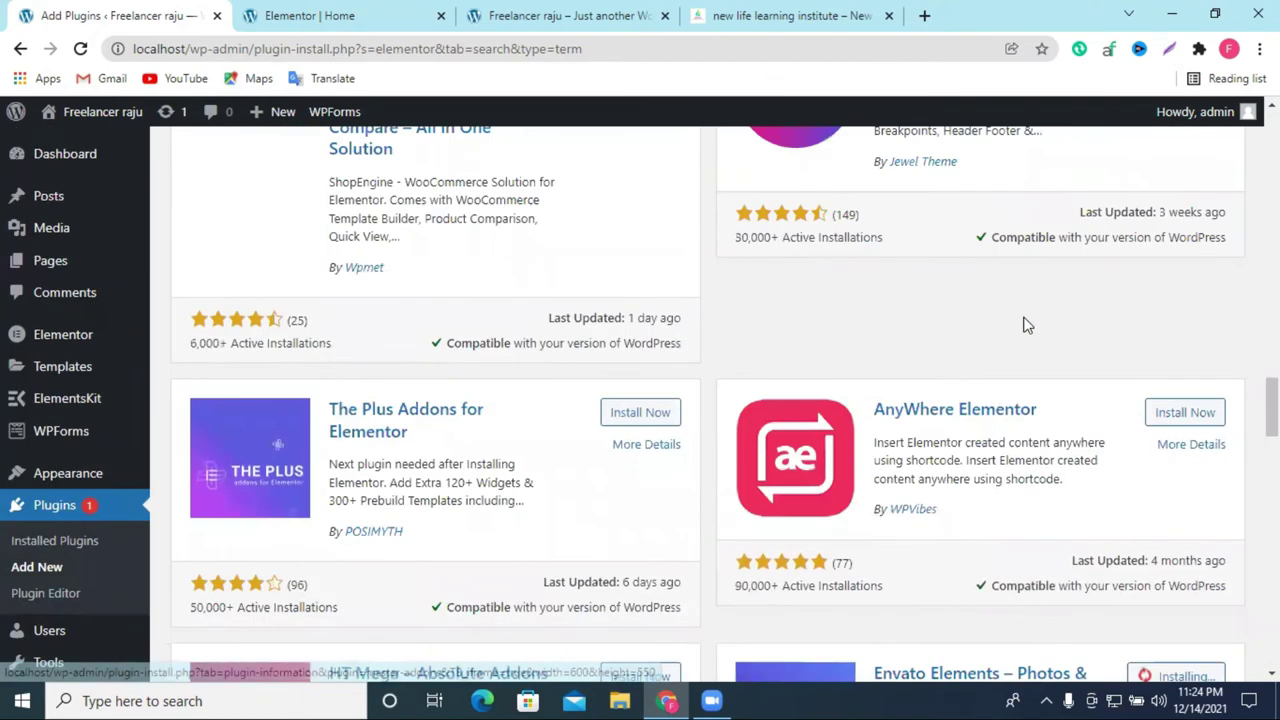
scroll(1025, 325, "up", 4)
left_click(1200, 415)
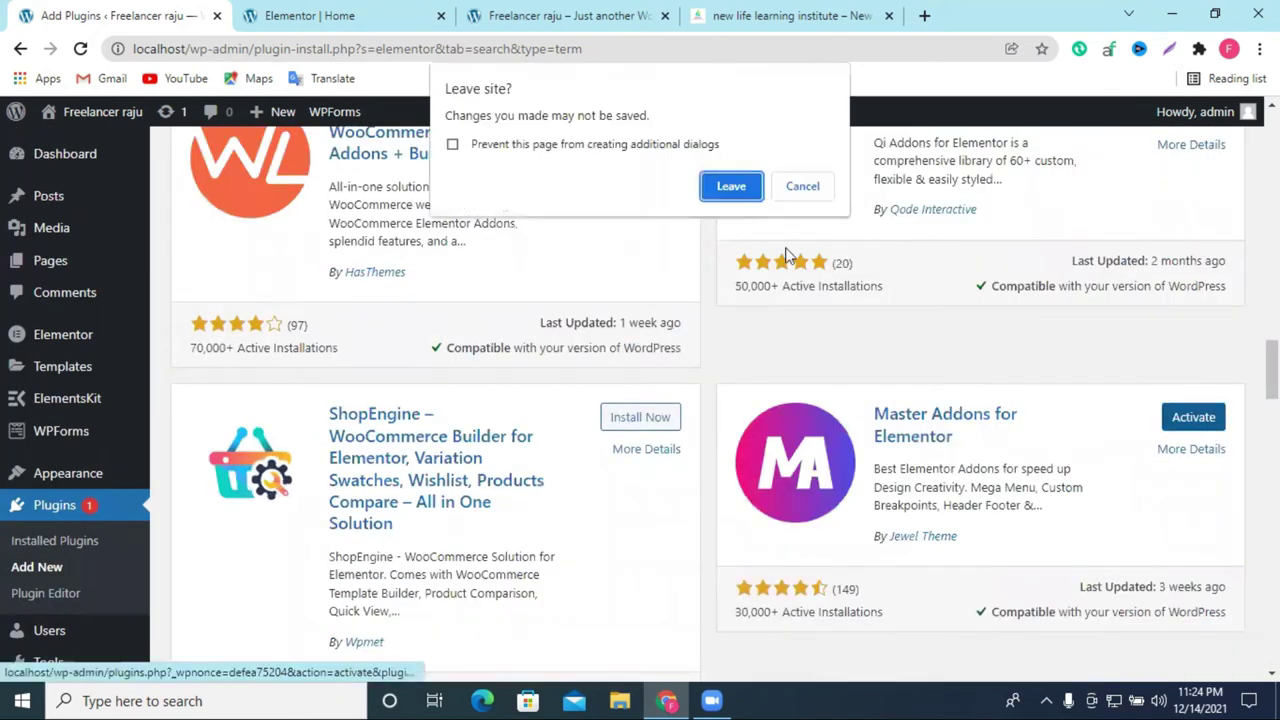
left_click(720, 187)
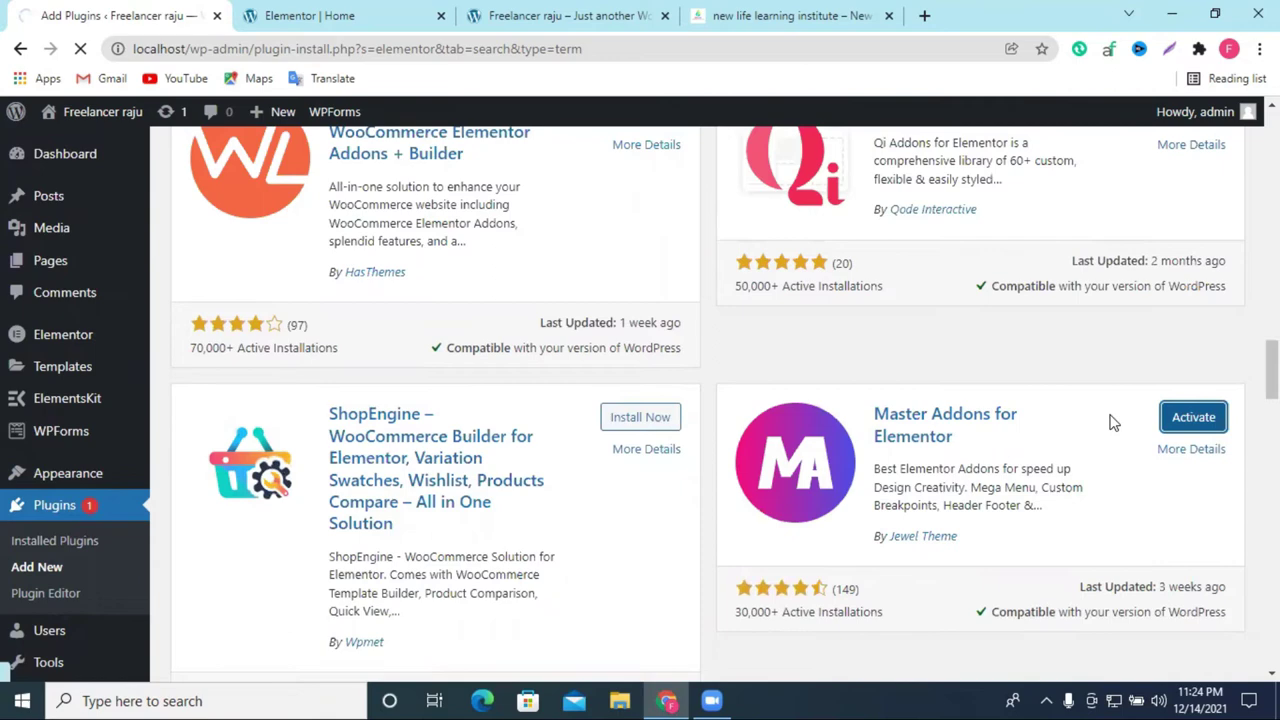
scroll(990, 390, "up", 15)
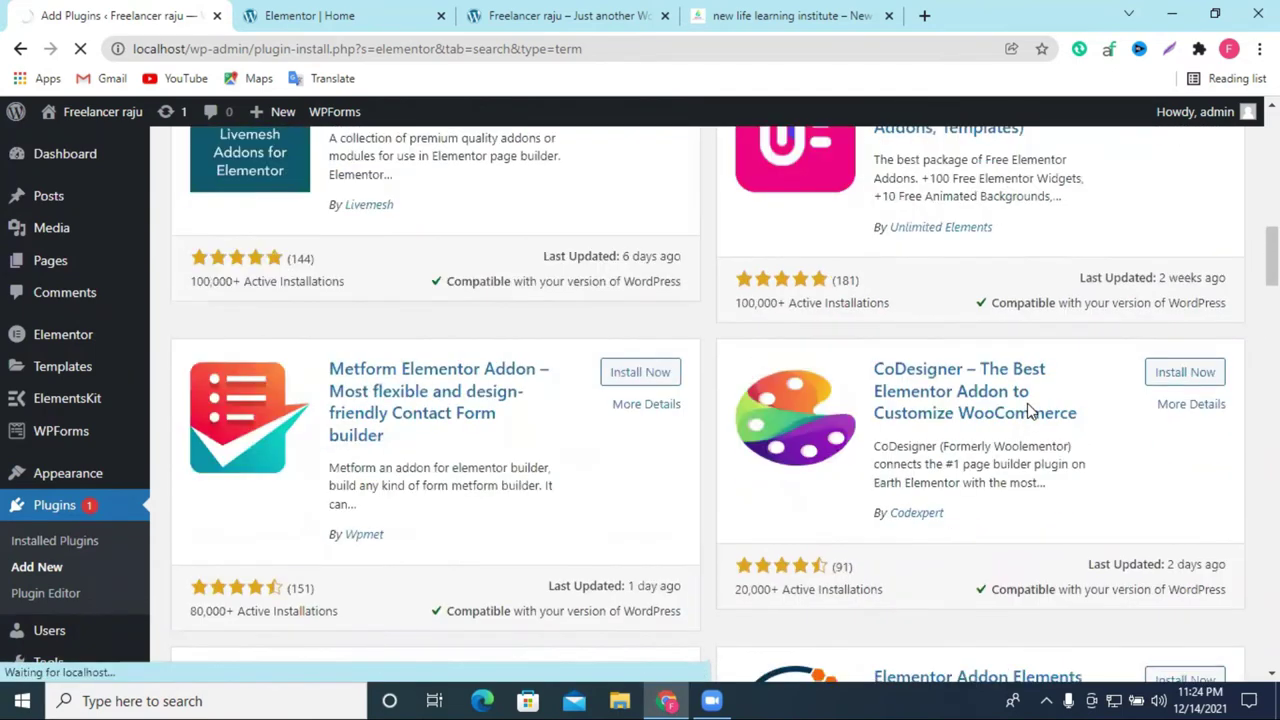
scroll(1030, 405, "up", 8)
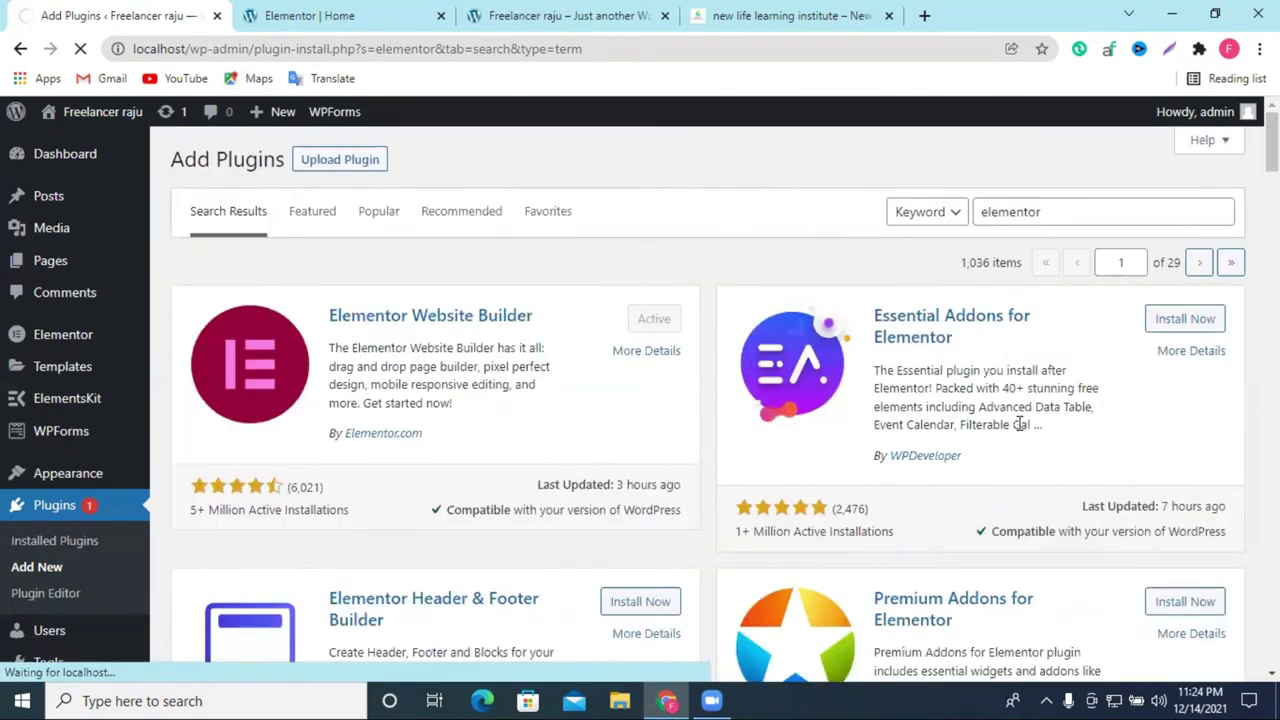
scroll(1020, 425, "down", 10)
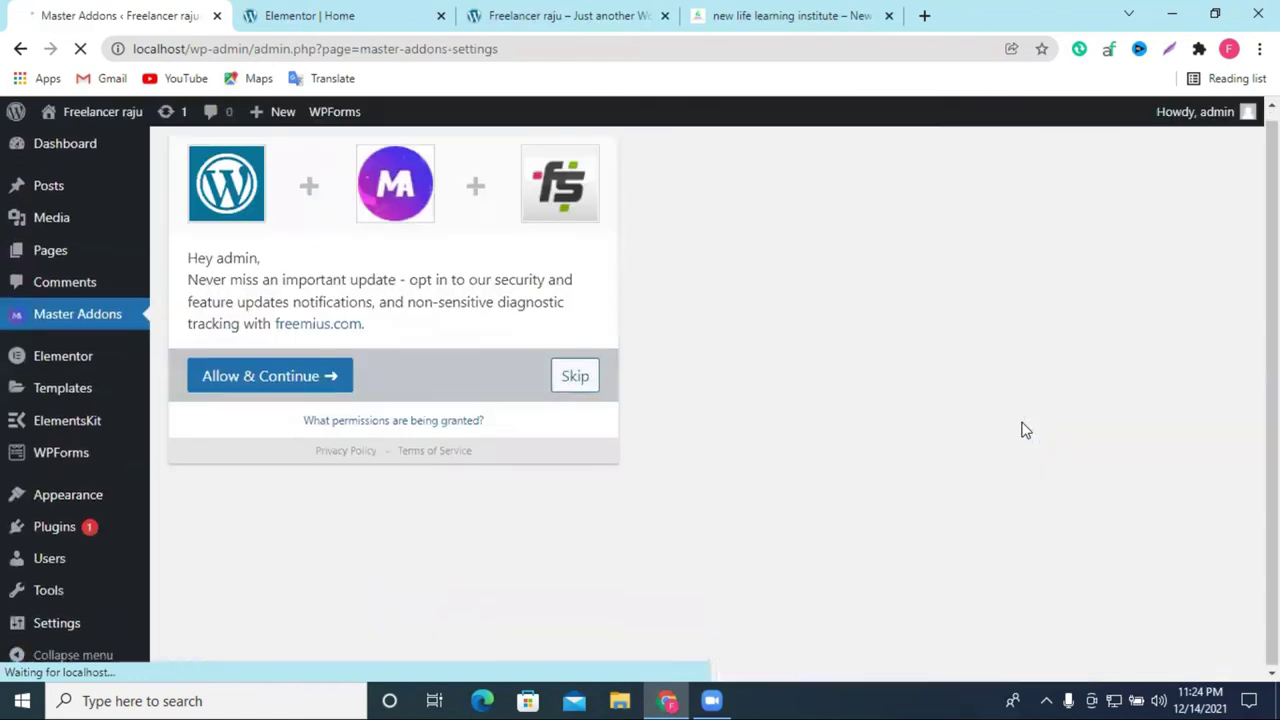
left_click(577, 378)
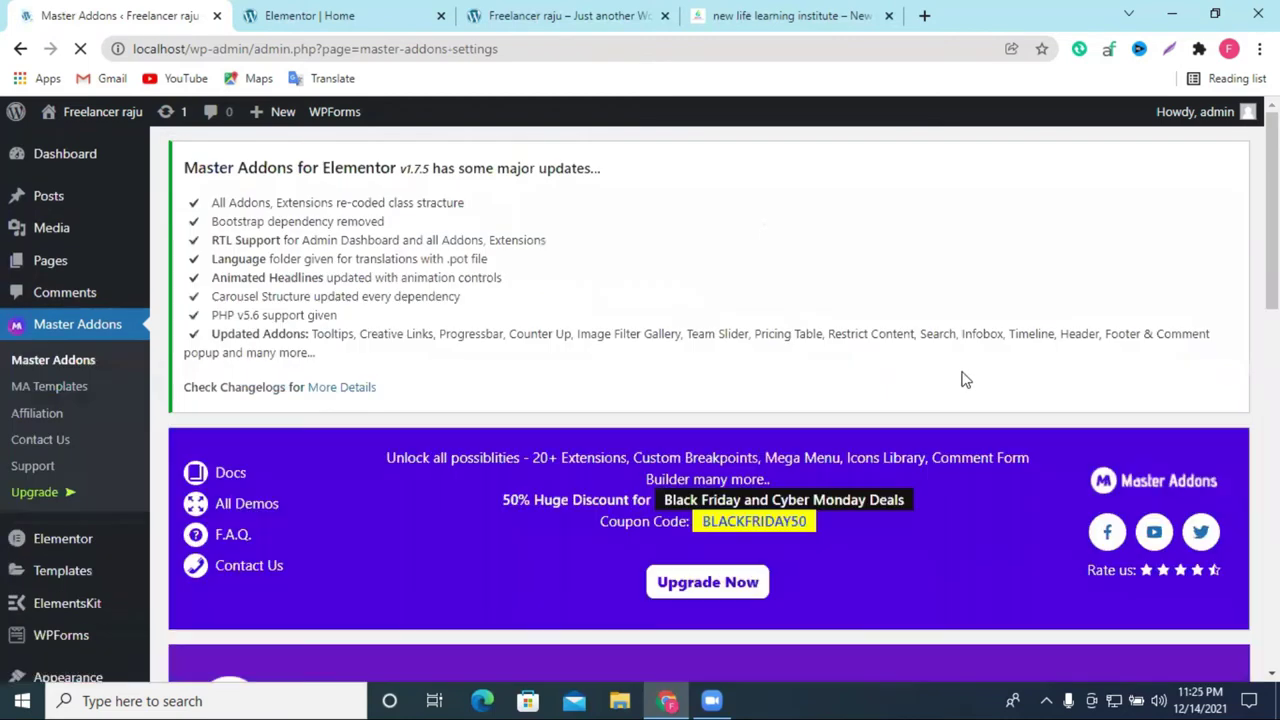
Step: Activate the Envato Elements plugin on the Installed Plugins page
scroll(965, 379, "down", 10)
scroll(229, 329, "up", 9)
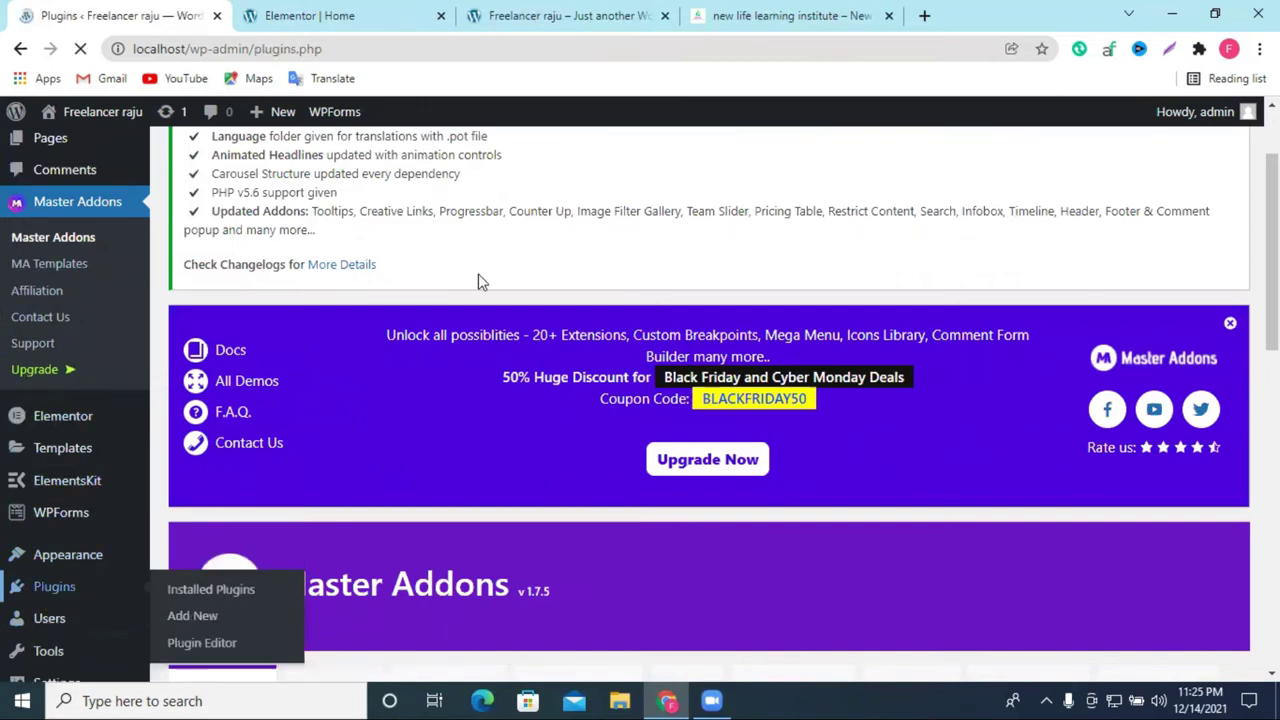
scroll(907, 367, "down", 6)
scroll(886, 366, "up", 2)
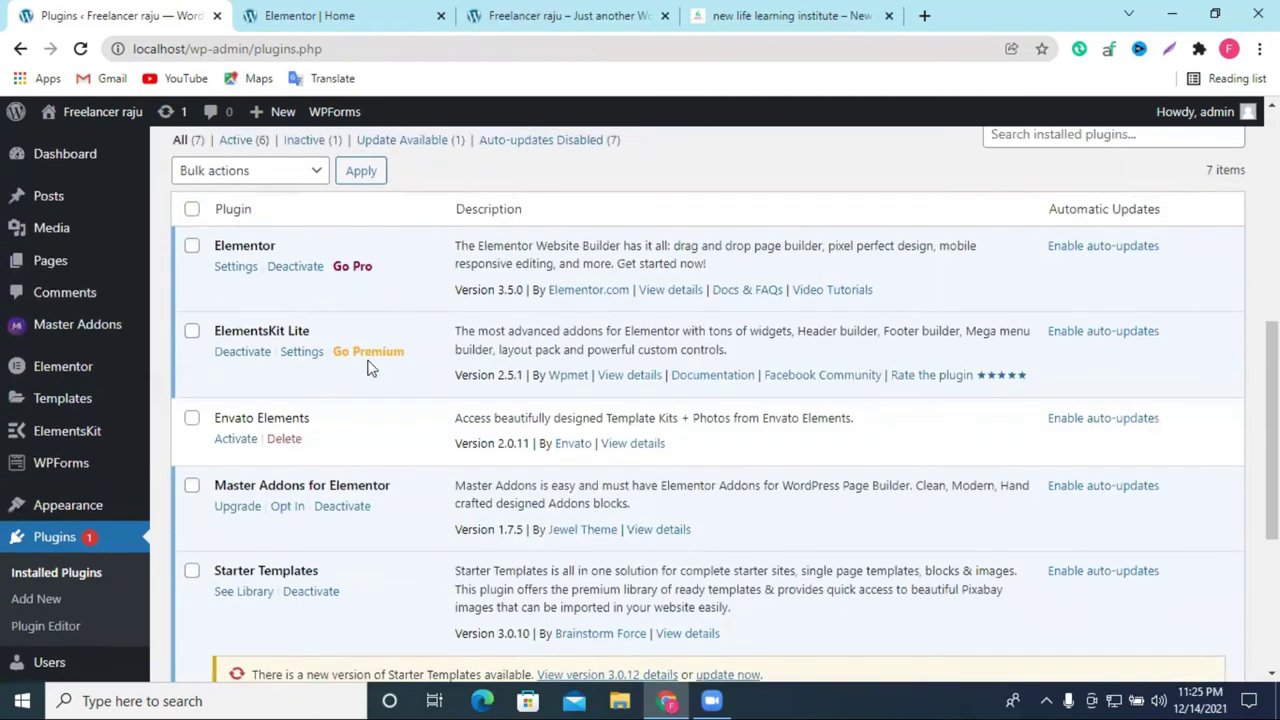
left_click(229, 442)
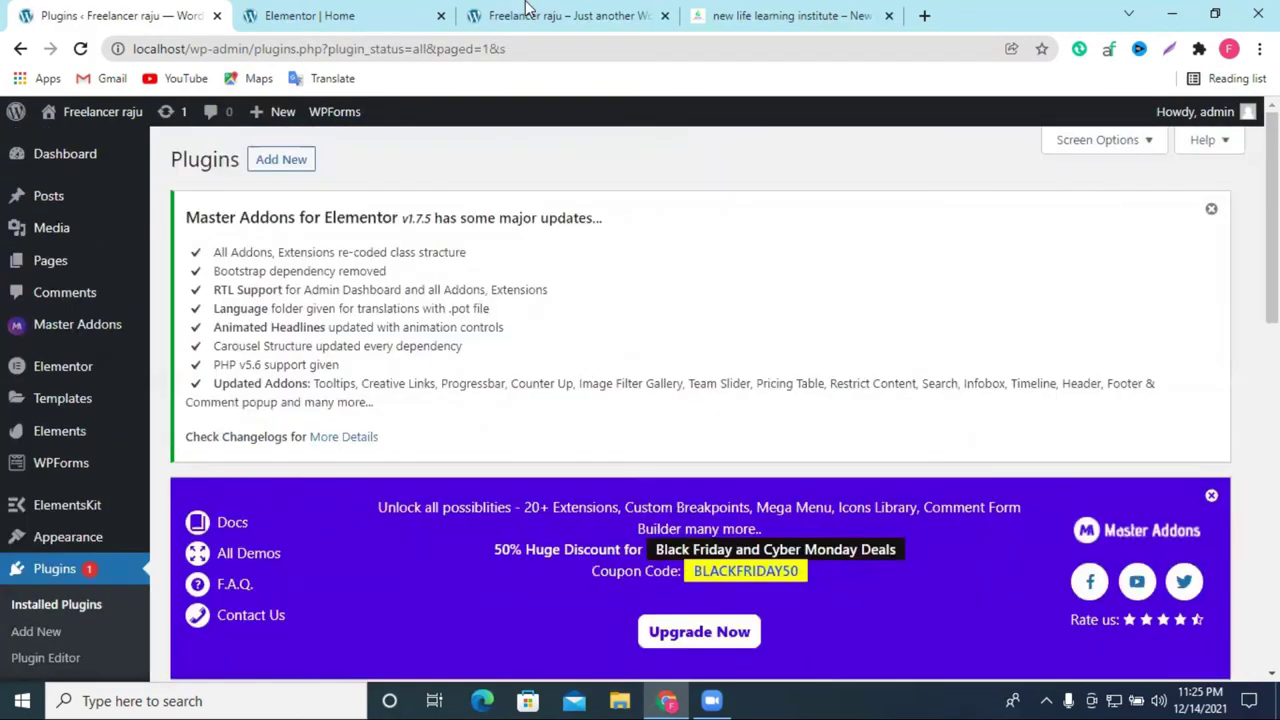
Step: Refresh the live site and reload the Elementor Home editor, confirming the reload
left_click(527, 12)
left_click(80, 48)
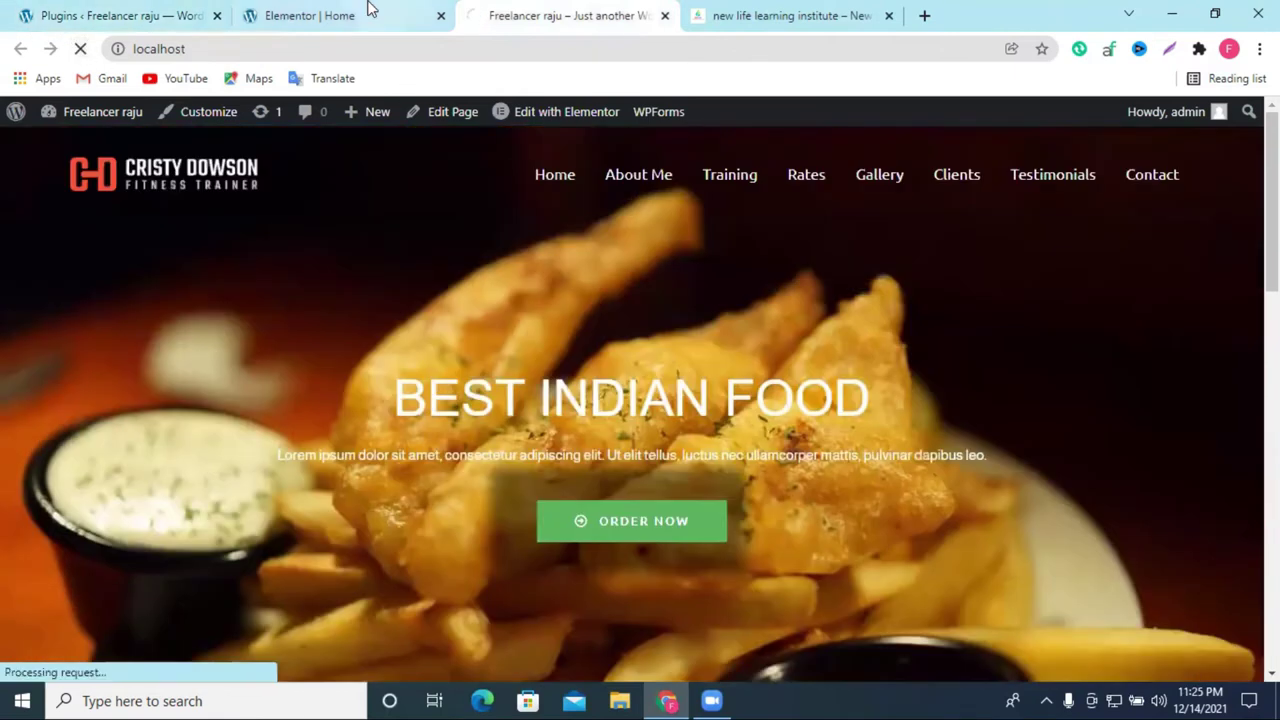
left_click(362, 14)
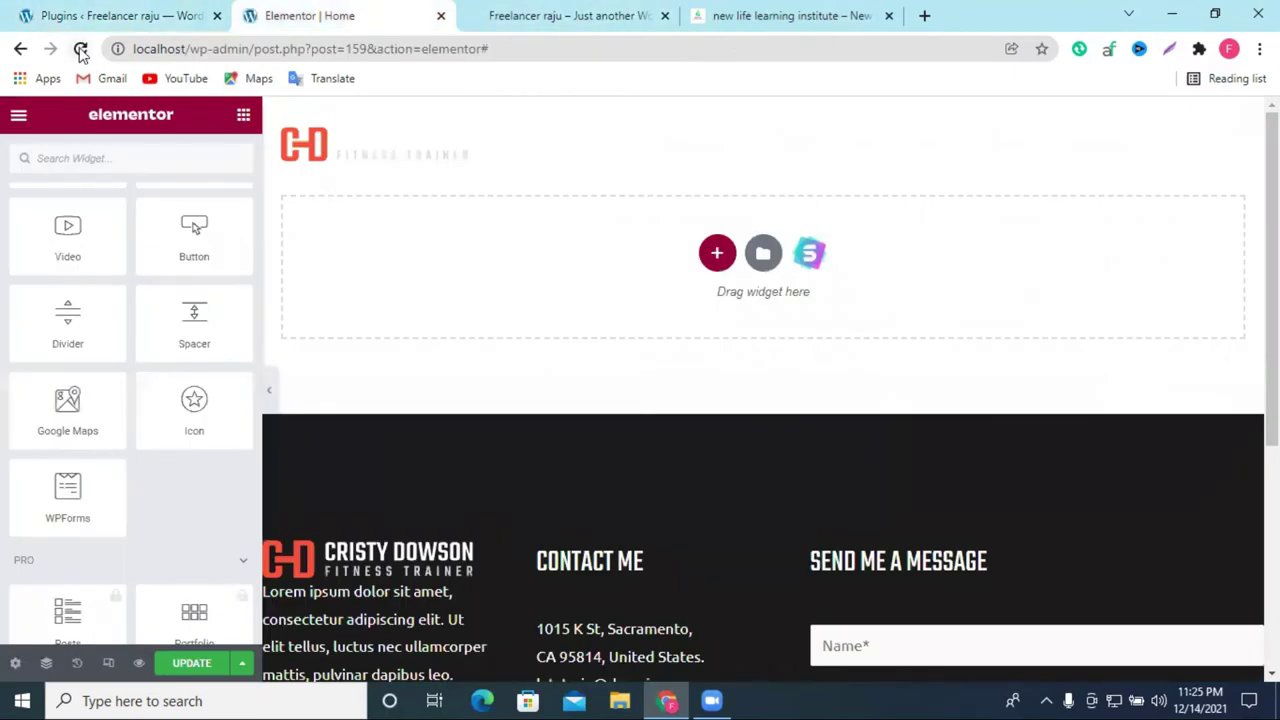
left_click(80, 49)
left_click(712, 154)
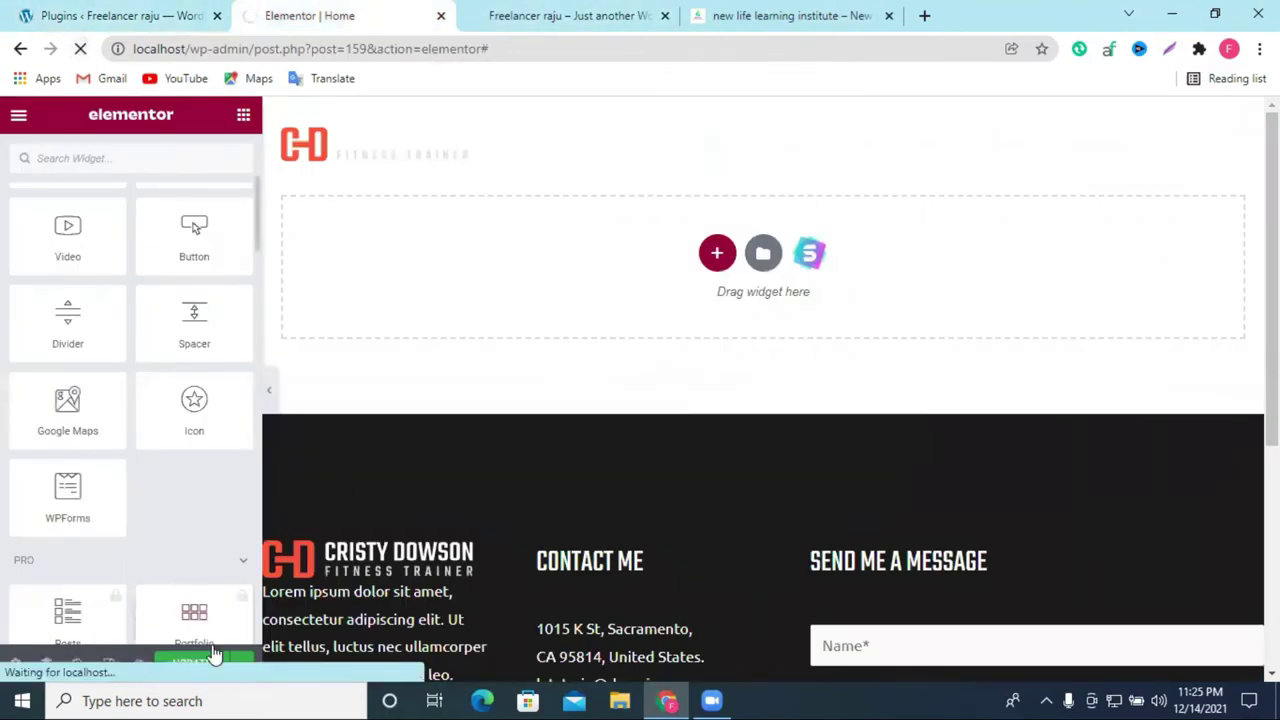
left_click(503, 17)
left_click(343, 10)
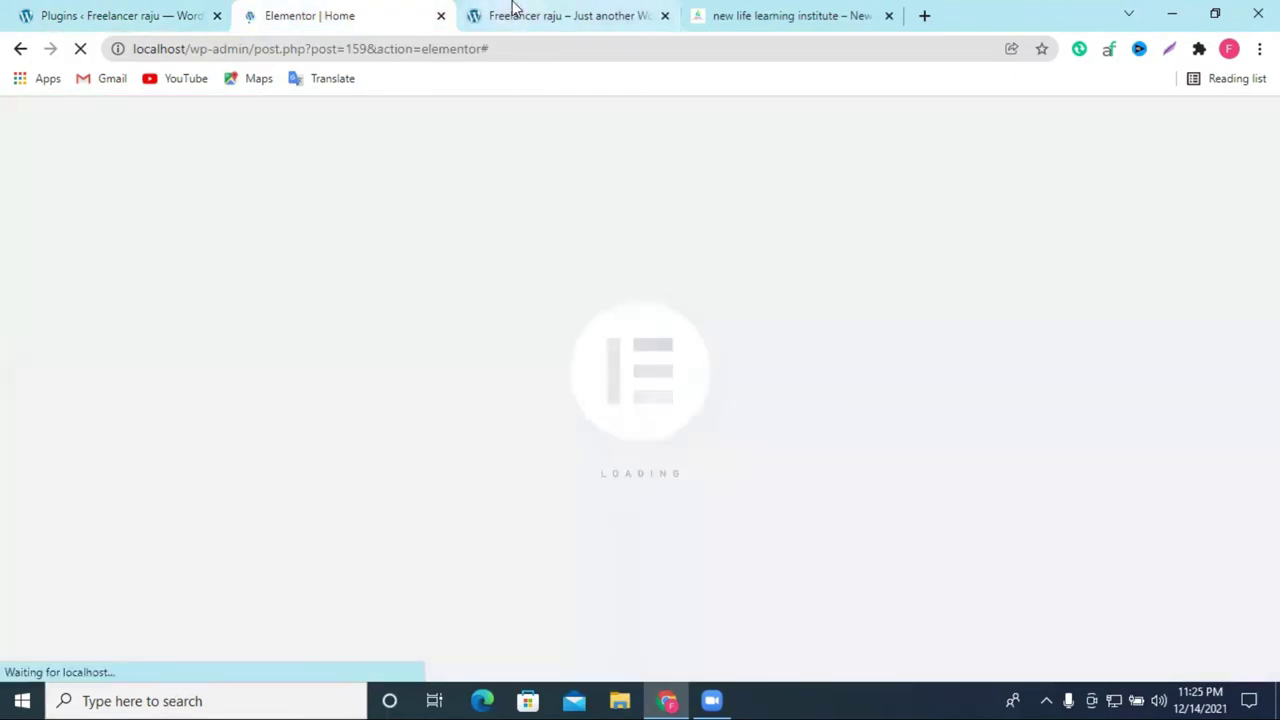
left_click(514, 12)
left_click(365, 20)
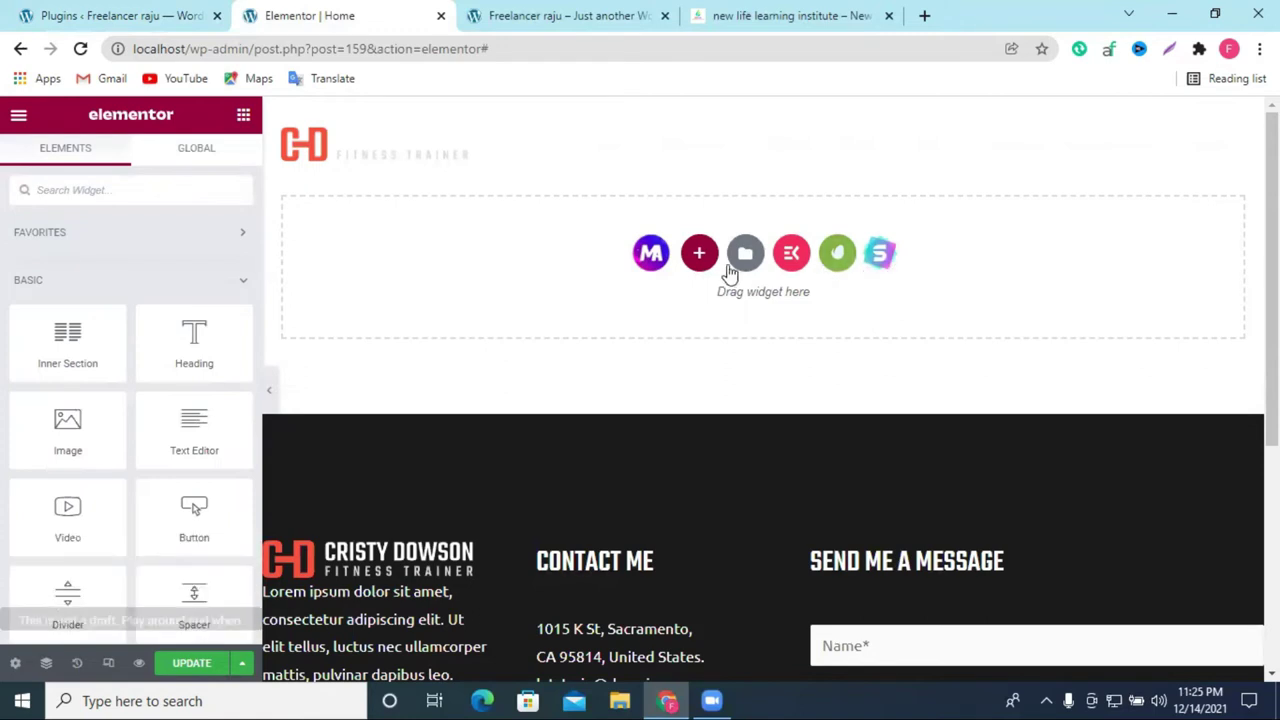
Step: Open the ElementsKit template library from the empty section
scroll(1141, 389, "down", 5)
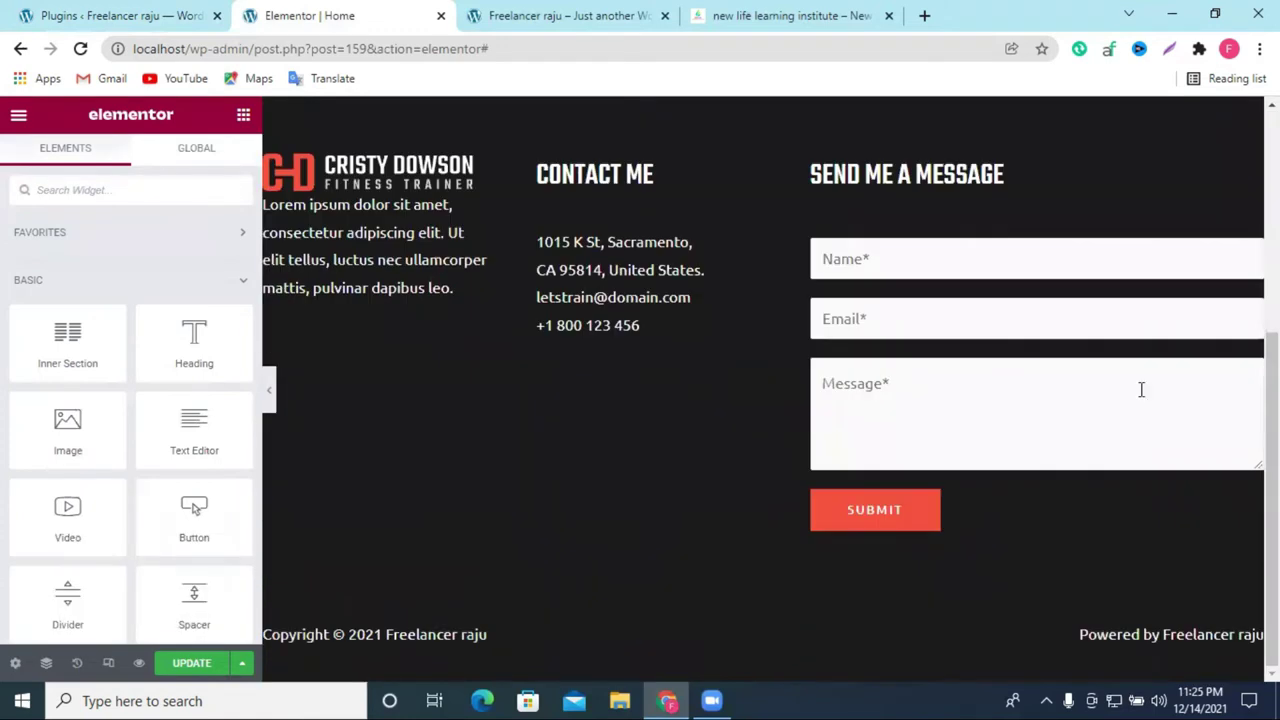
scroll(841, 453, "up", 5)
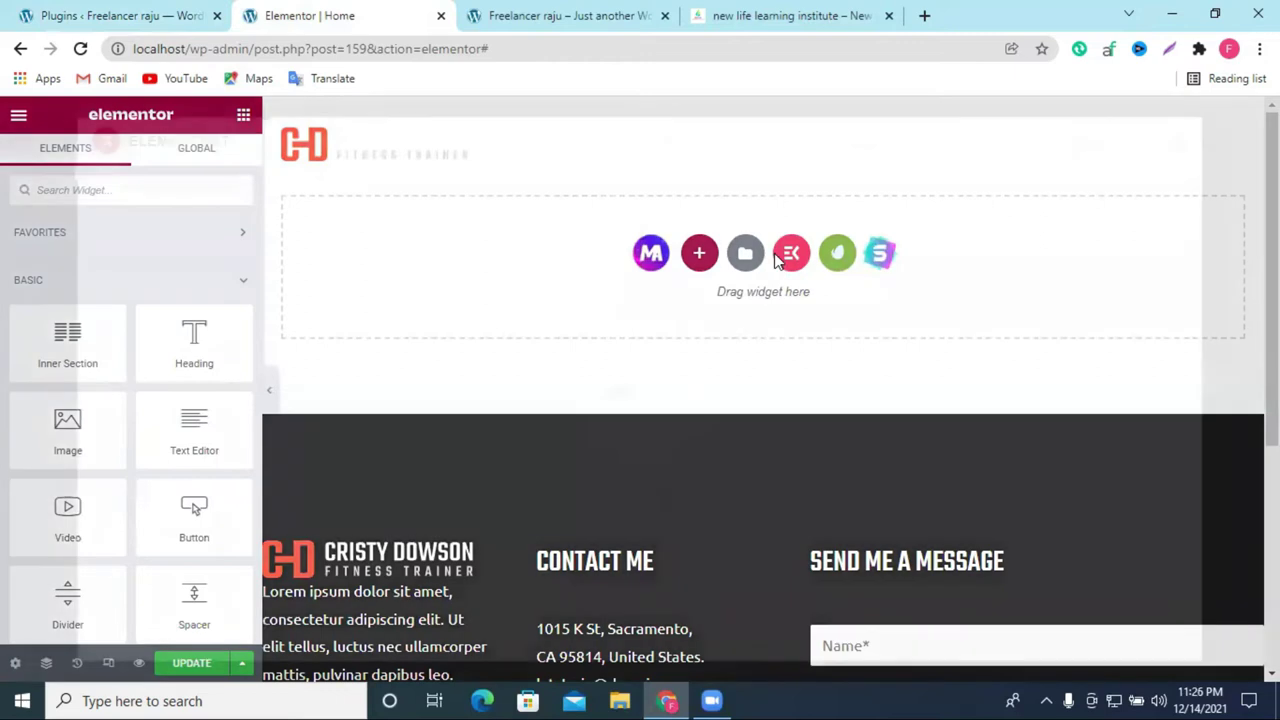
left_click(789, 254)
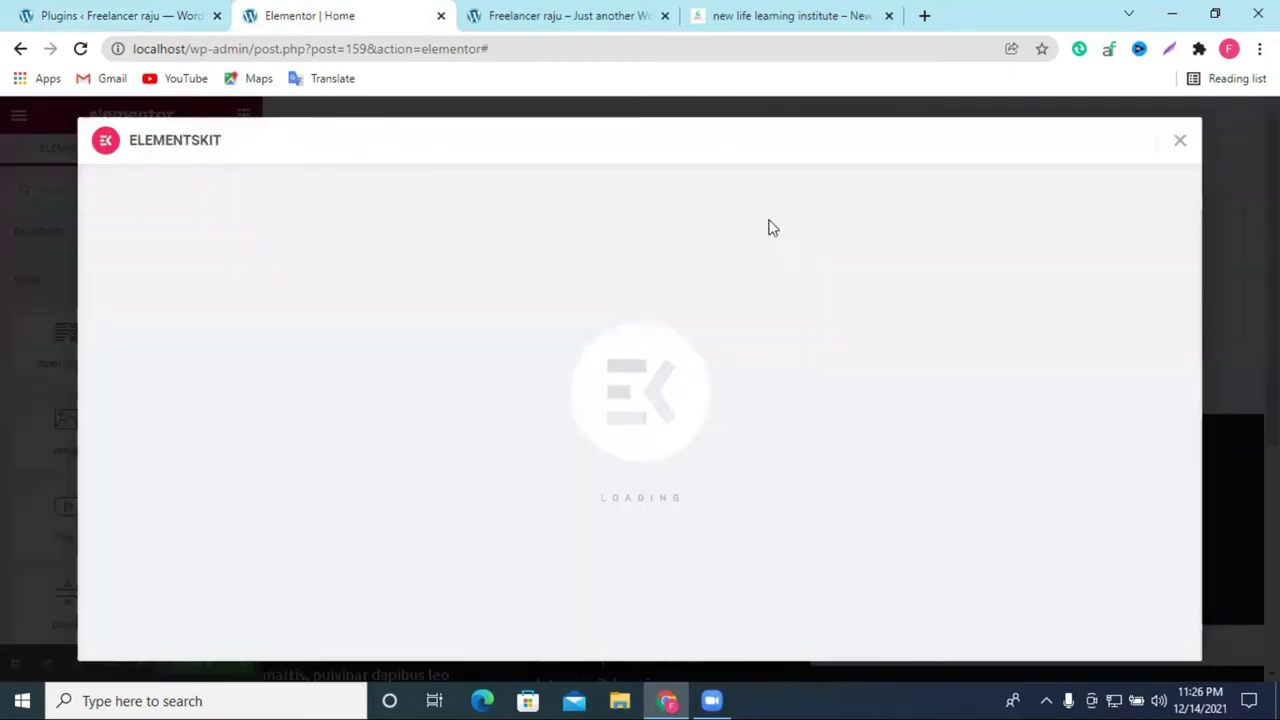
Step: Show the Sections tab of the ElementsKit library and browse its section designs
scroll(745, 460, "down", 1)
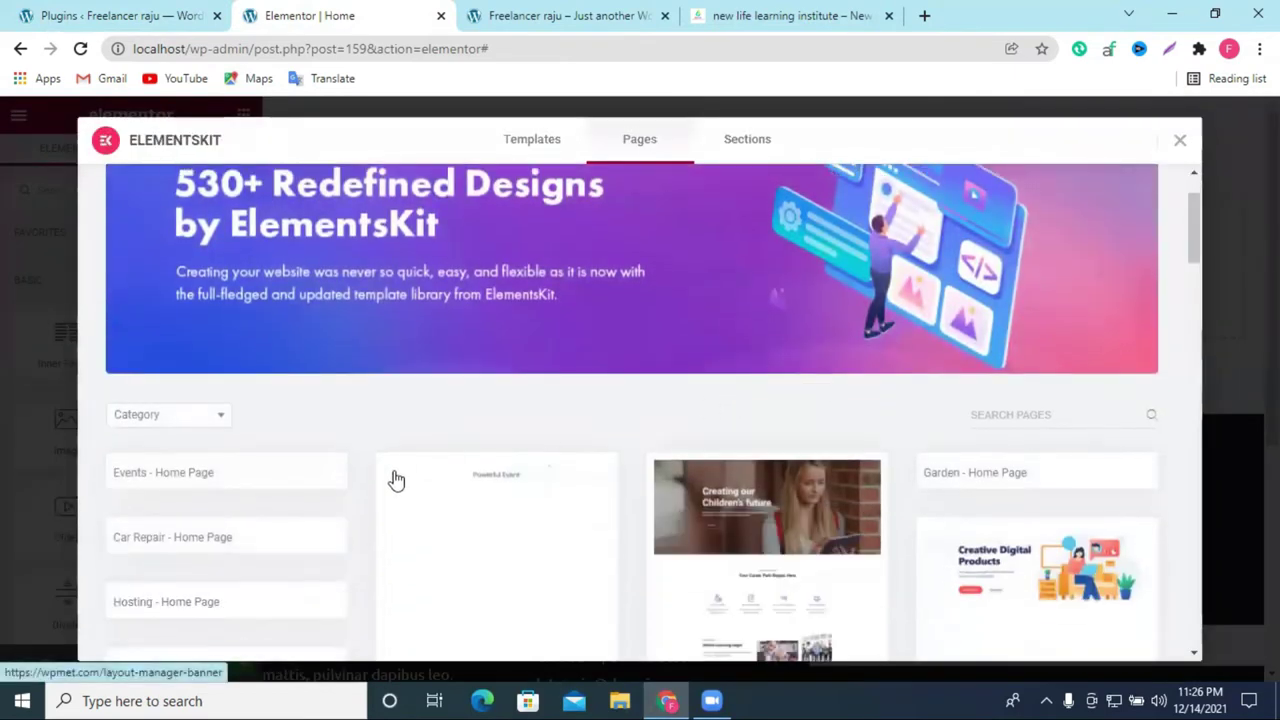
scroll(729, 509, "down", 3)
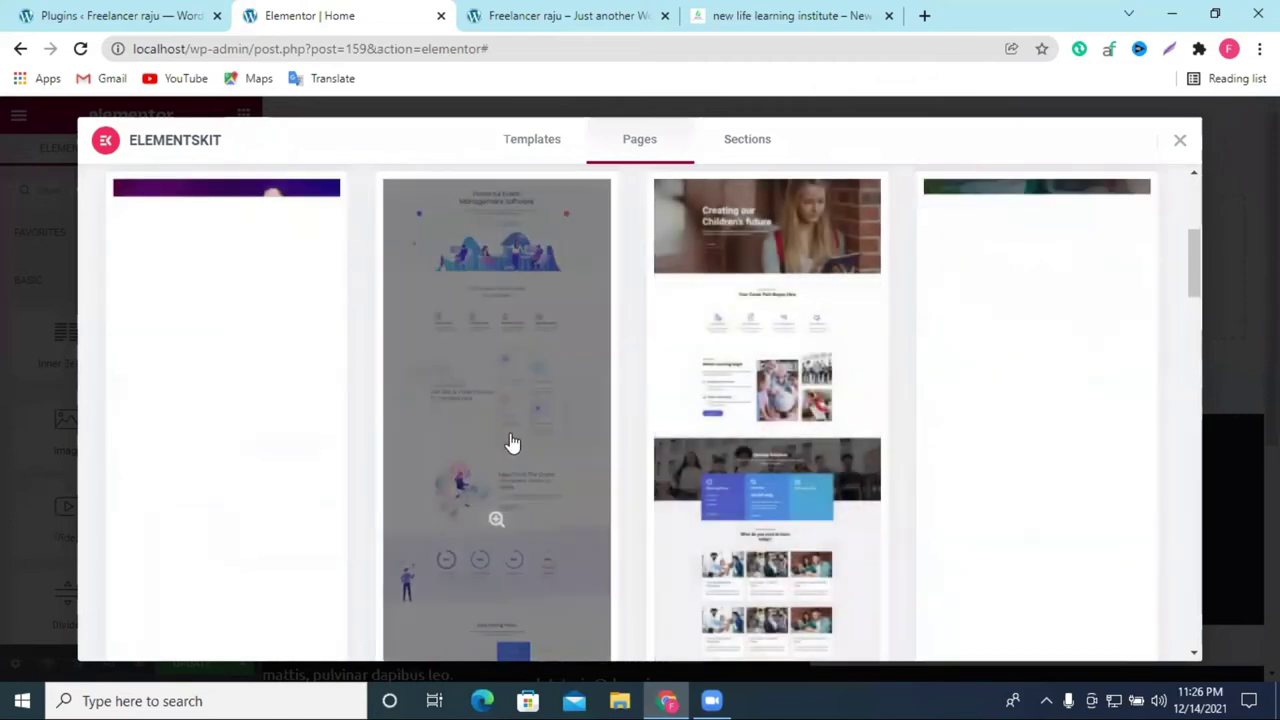
scroll(510, 442, "down", 8)
scroll(711, 471, "up", 10)
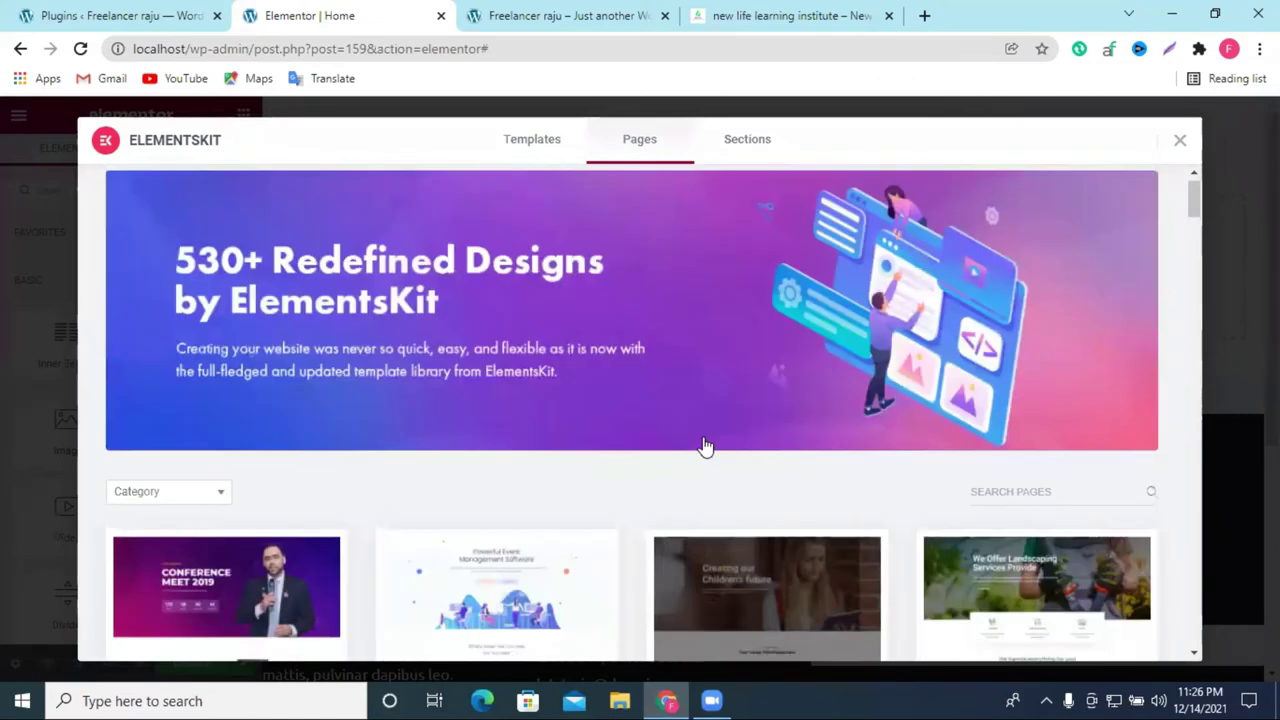
left_click(758, 145)
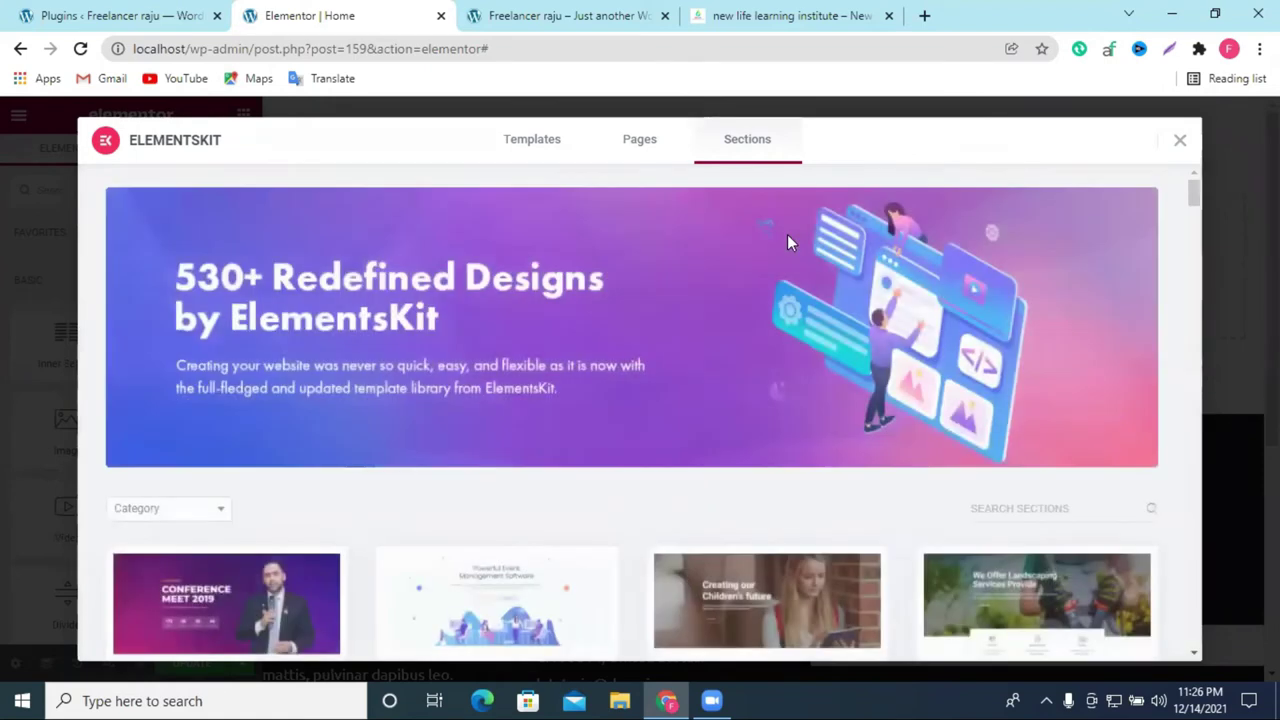
scroll(794, 263, "down", 3)
scroll(818, 303, "up", 4)
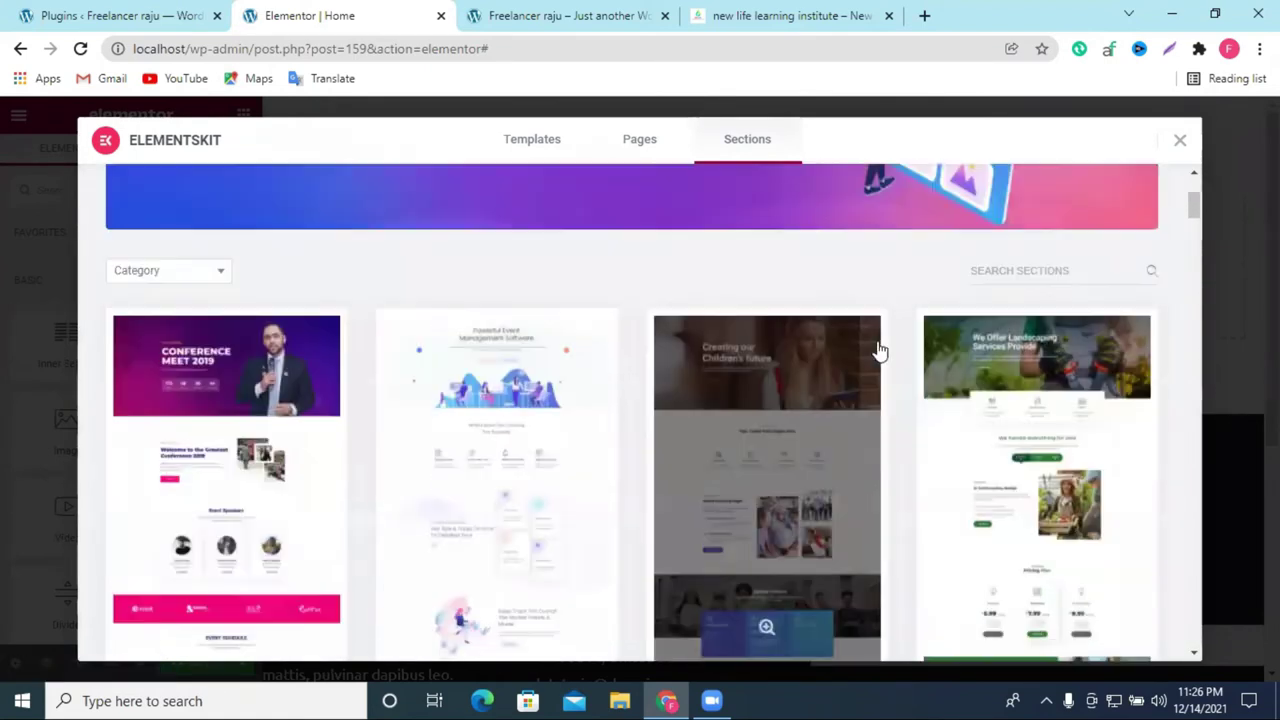
scroll(675, 210, "down", 2)
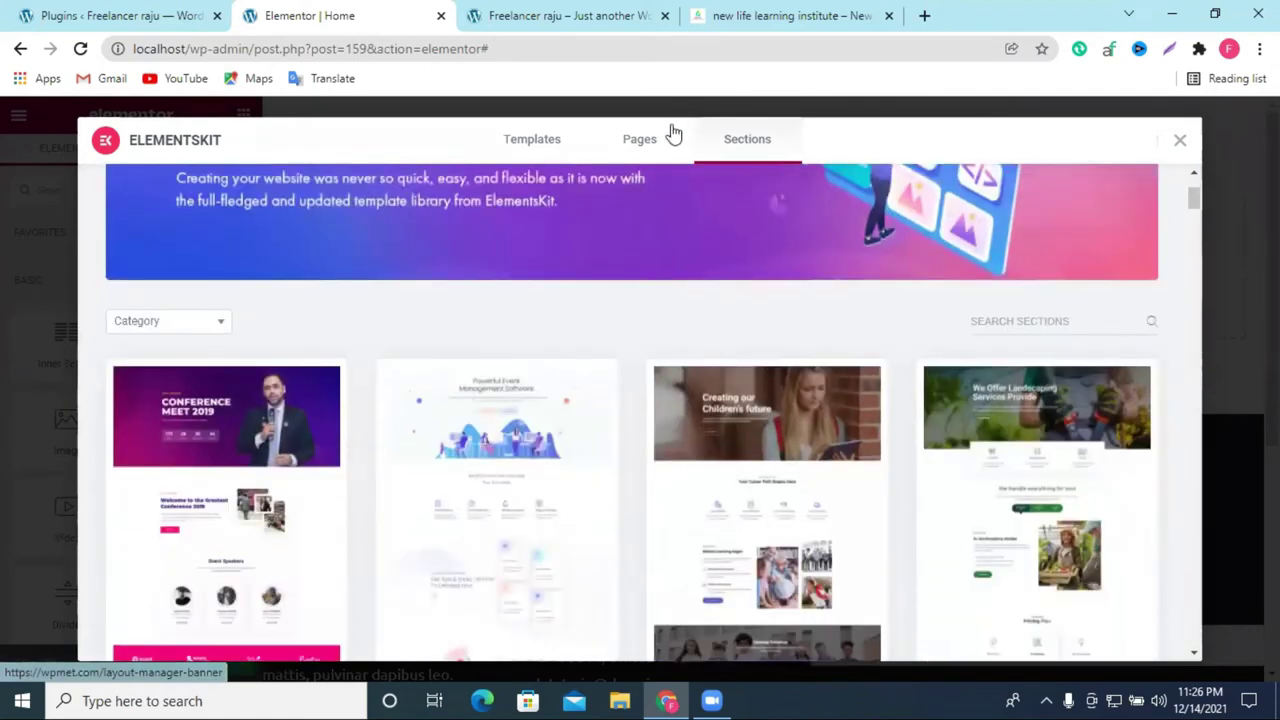
Step: Glance at Pages, browse the Sections designs again, then settle on the Pages collection
left_click(666, 139)
scroll(748, 256, "down", 4)
scroll(742, 220, "up", 4)
left_click(730, 139)
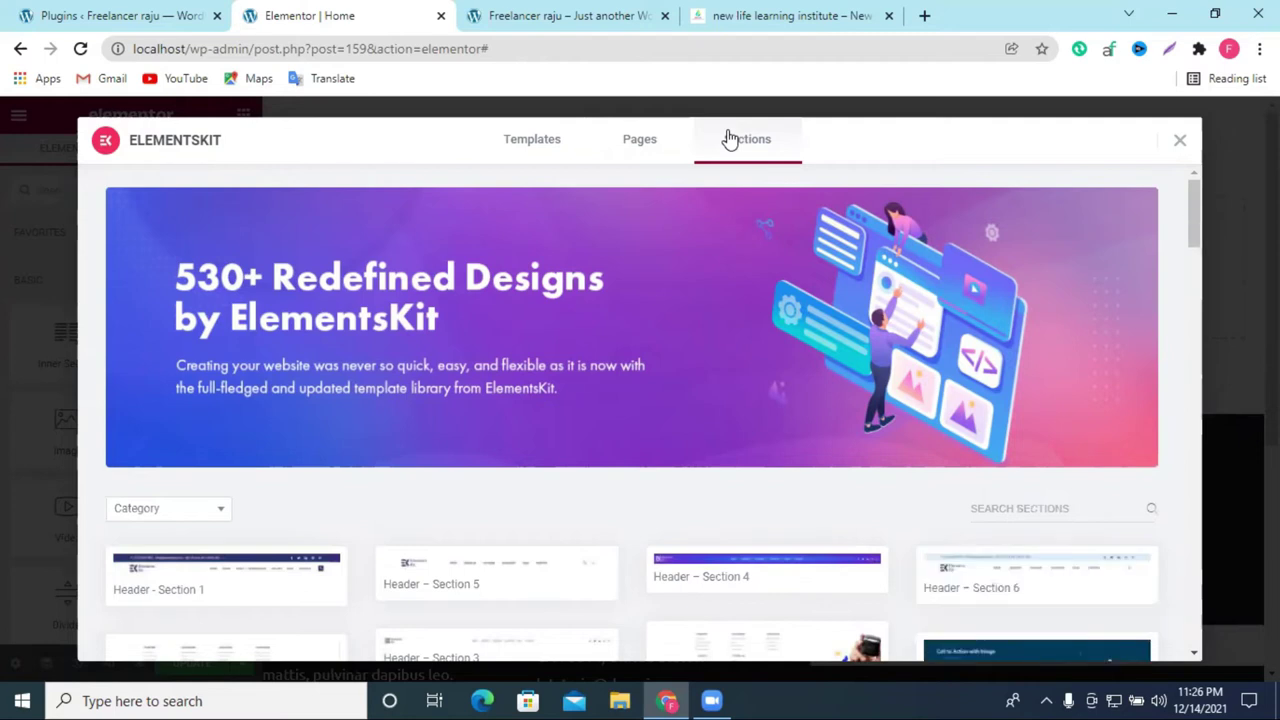
scroll(723, 449, "down", 5)
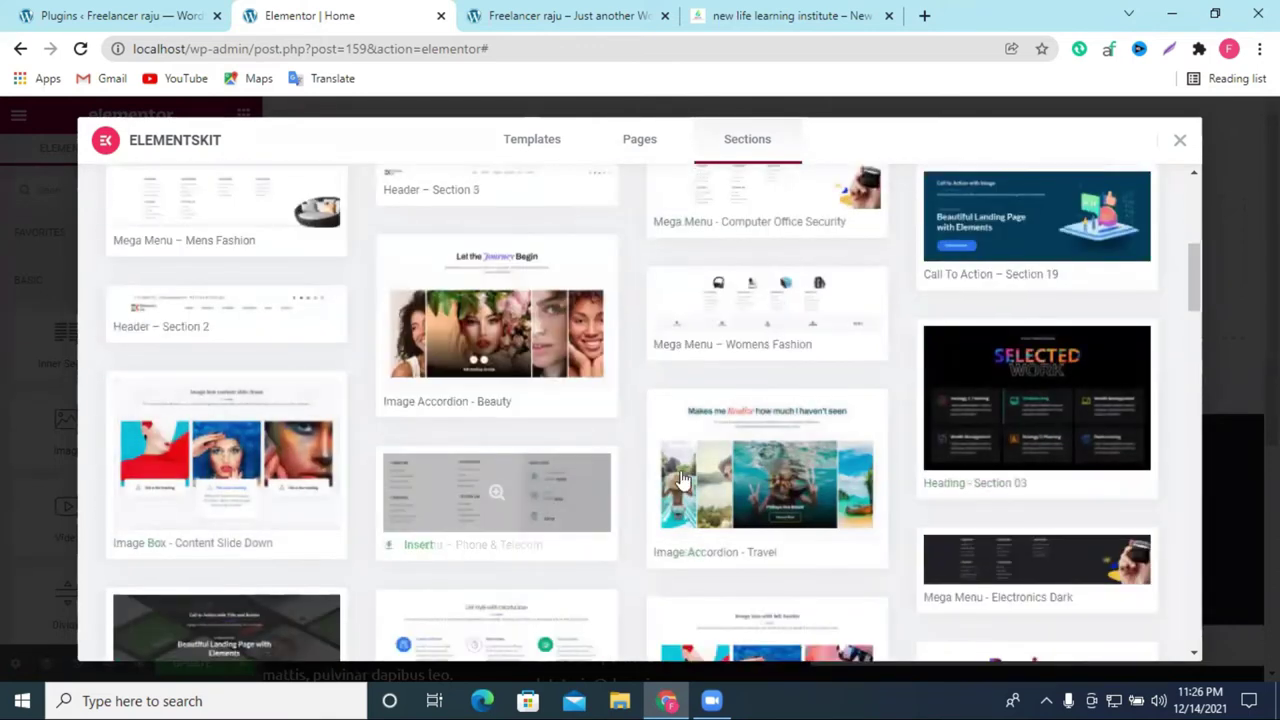
scroll(431, 480, "down", 3)
scroll(740, 440, "down", 8)
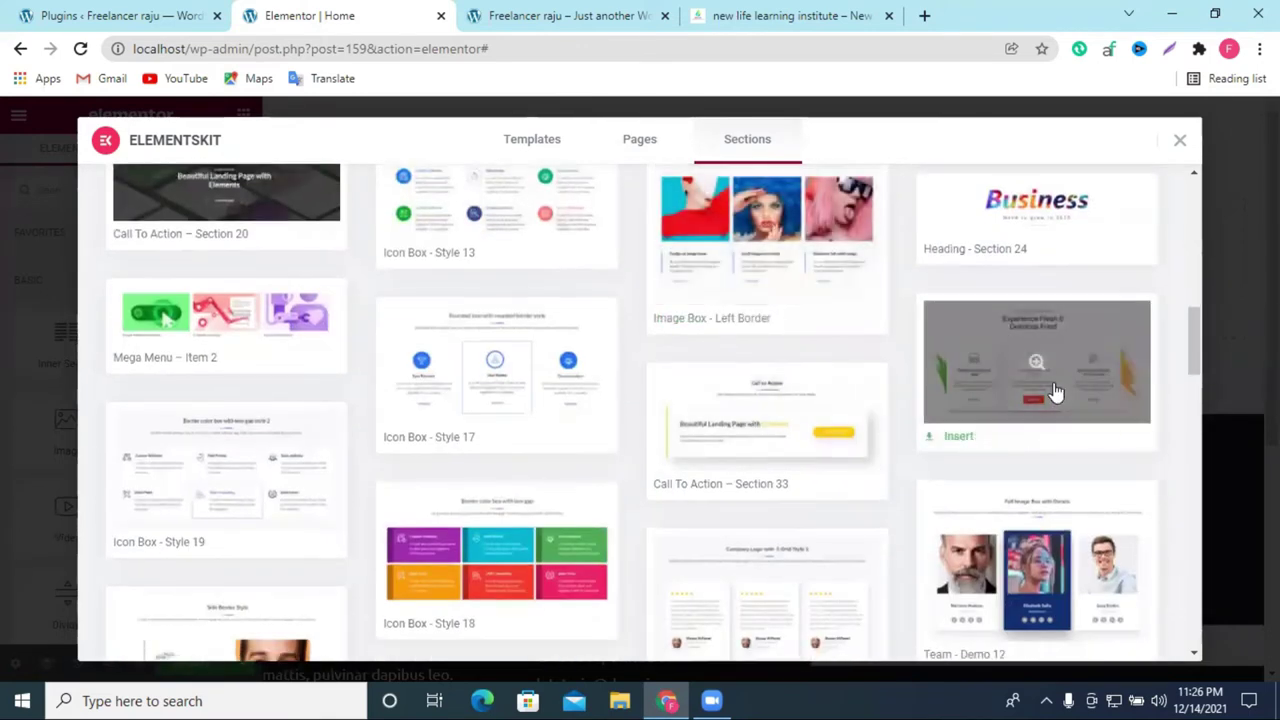
scroll(740, 420, "down", 5)
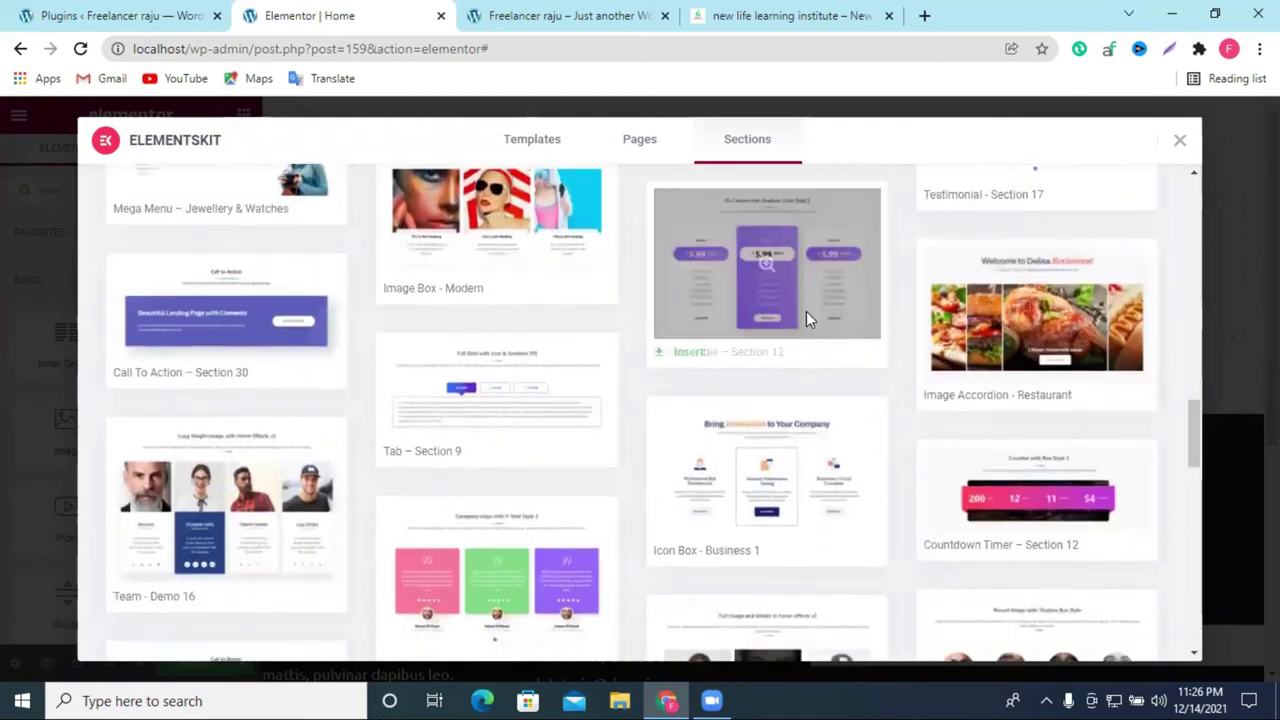
scroll(800, 400, "up", 2)
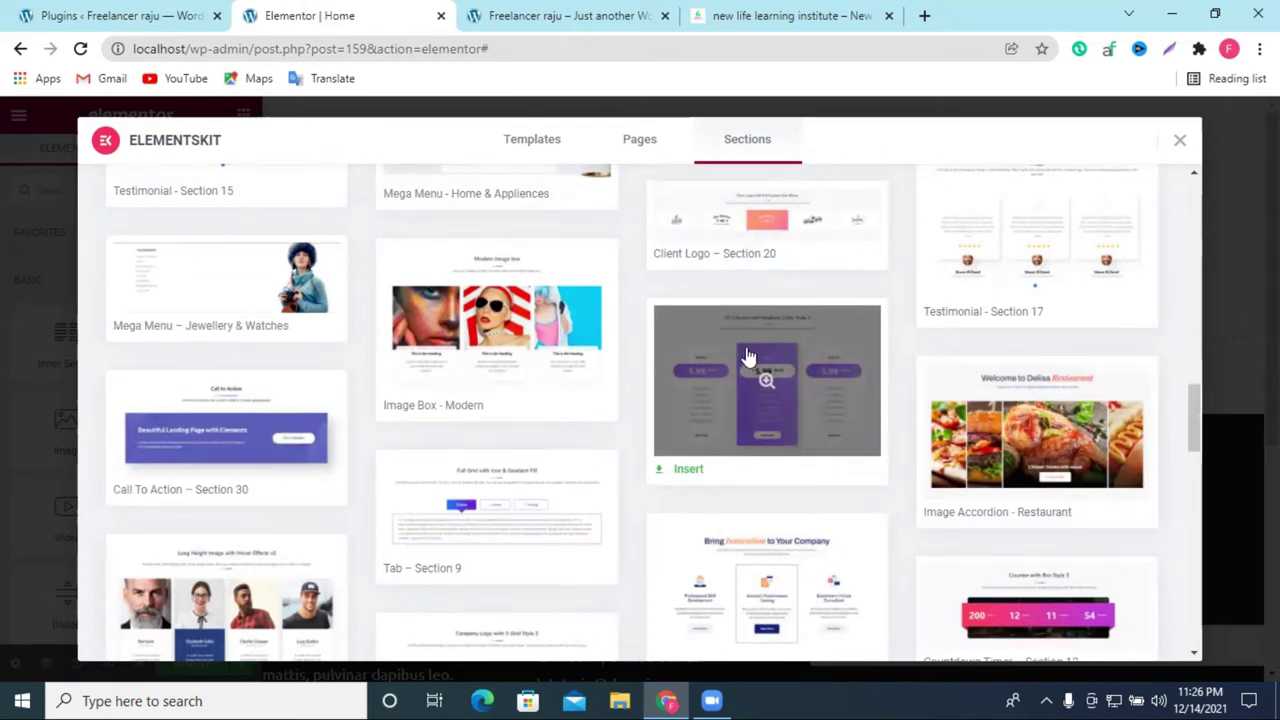
scroll(743, 348, "down", 6)
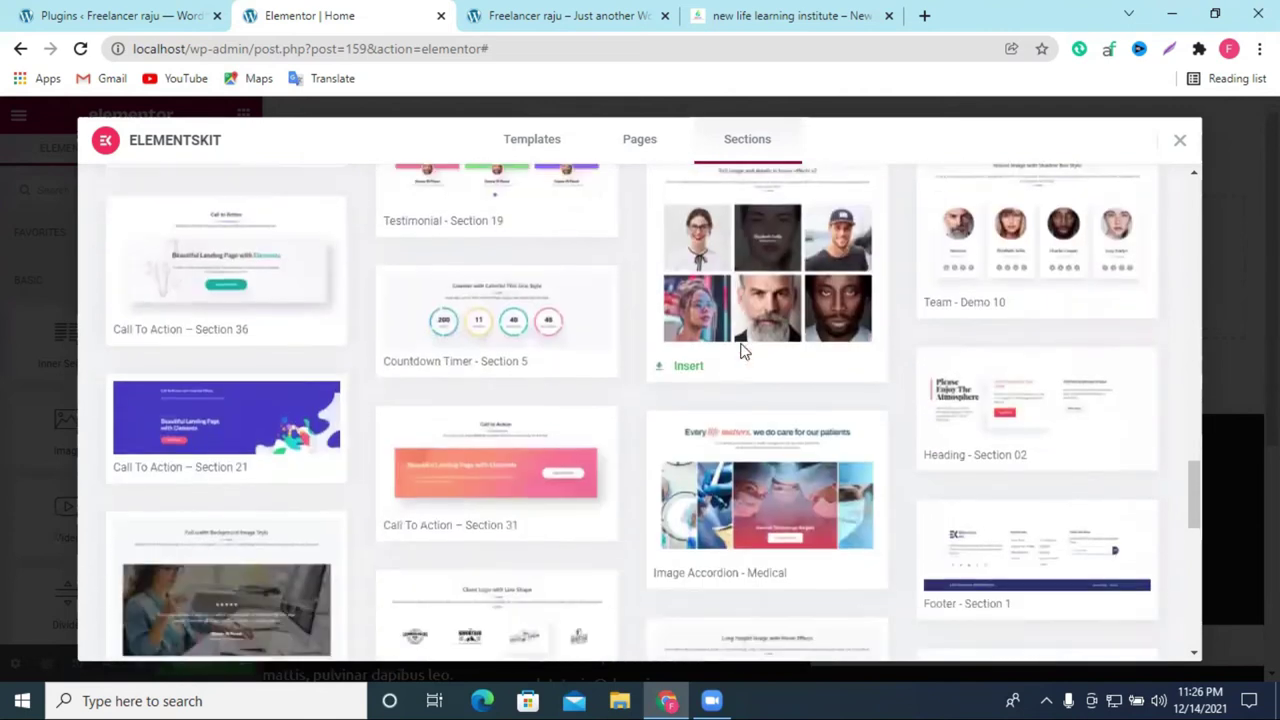
scroll(743, 348, "up", 5)
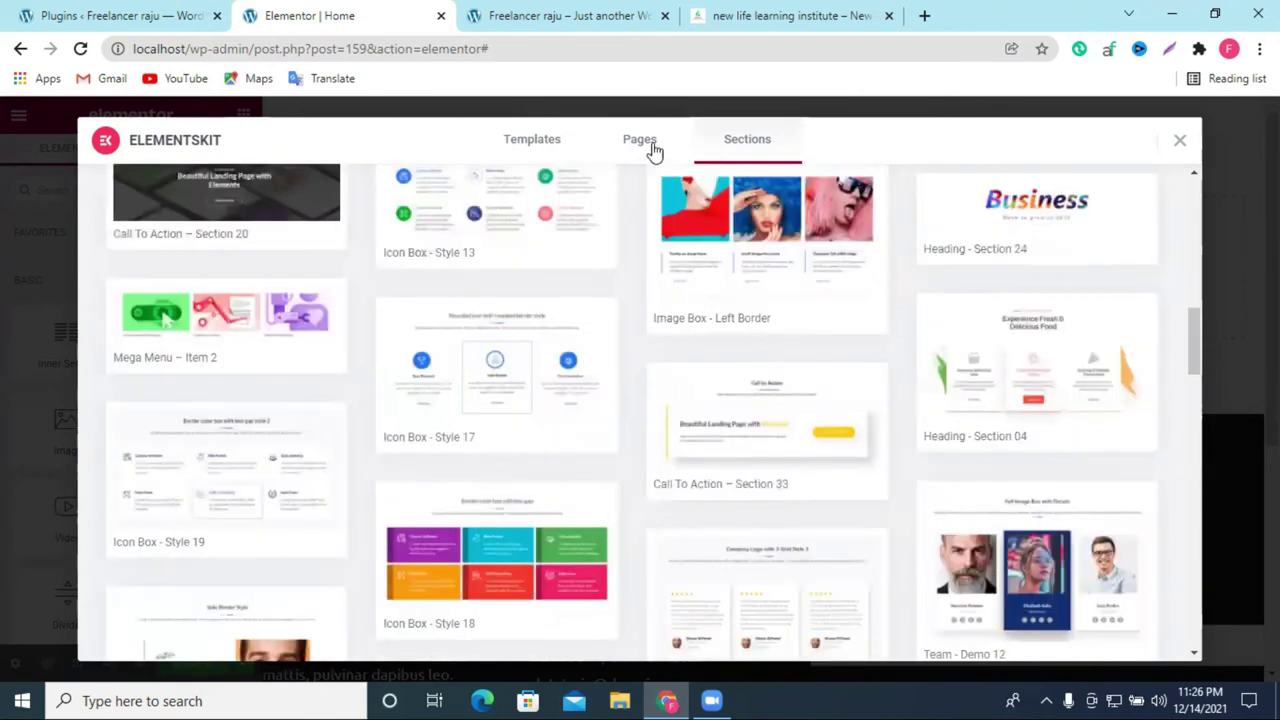
left_click(635, 139)
Step: Scroll the Pages templates to Photography – Home Page and insert it
scroll(540, 385, "down", 5)
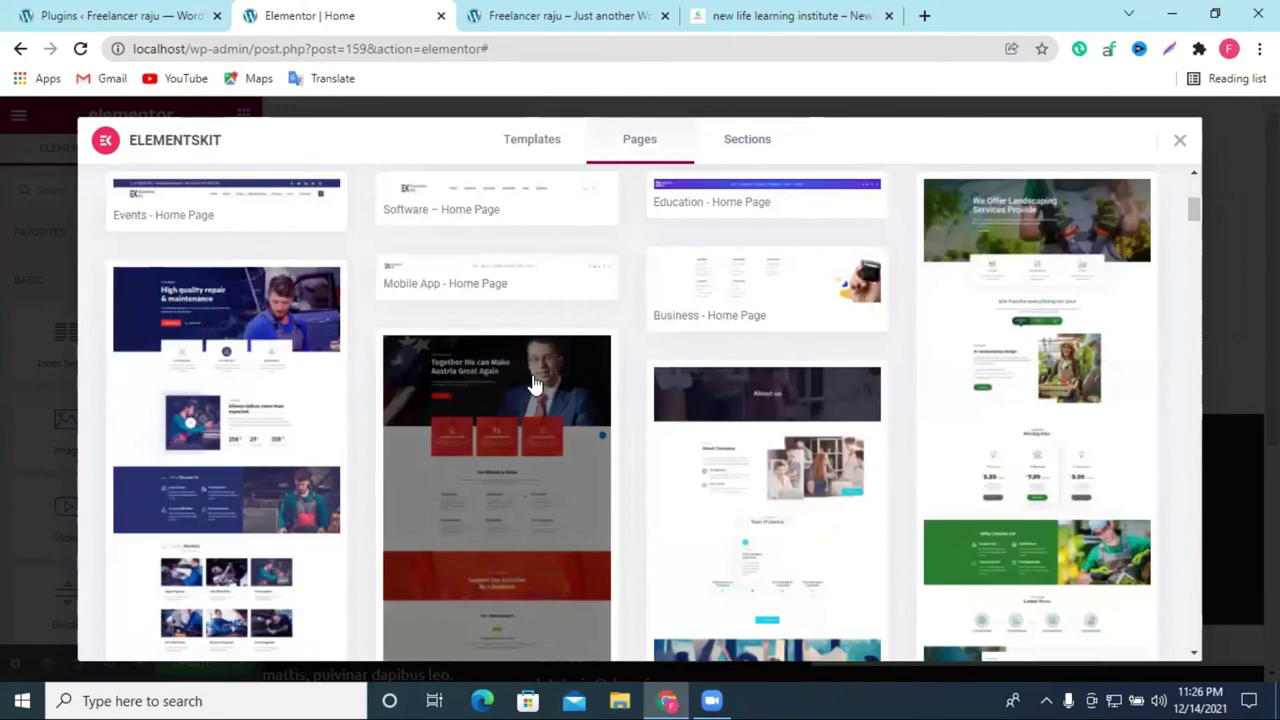
scroll(598, 388, "up", 4)
scroll(600, 388, "down", 6)
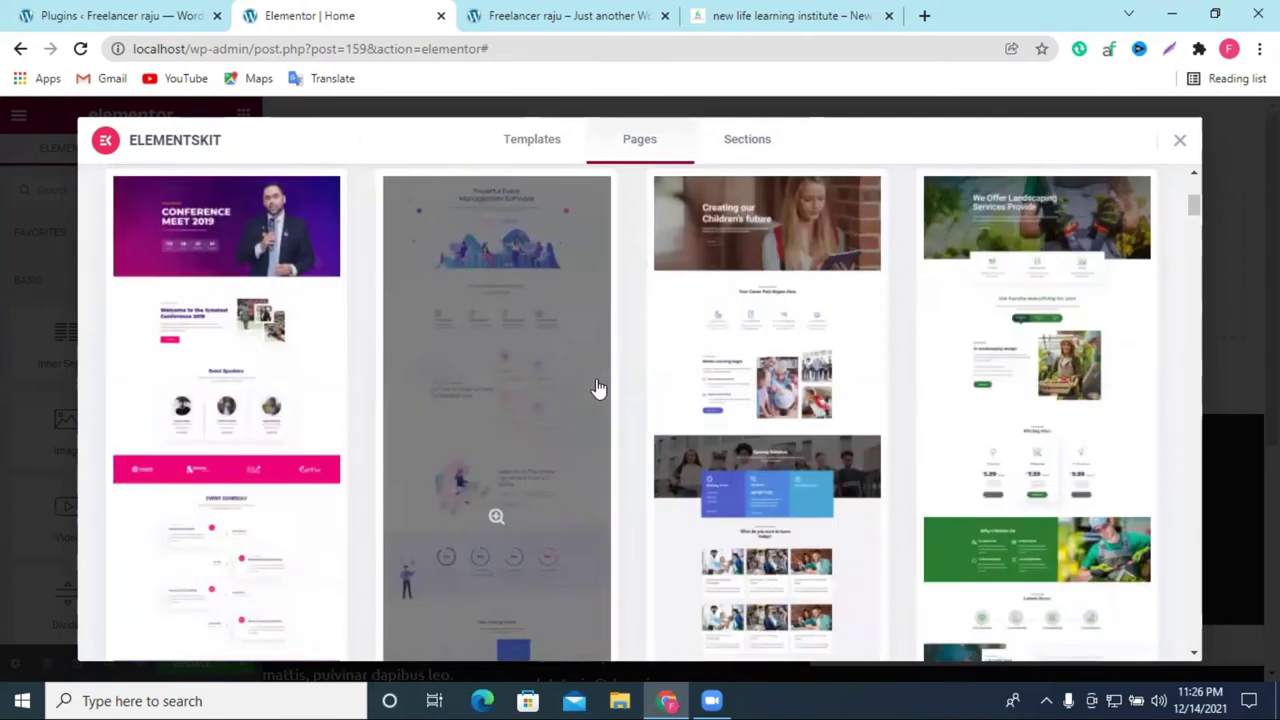
scroll(600, 387, "down", 1)
scroll(609, 386, "down", 1)
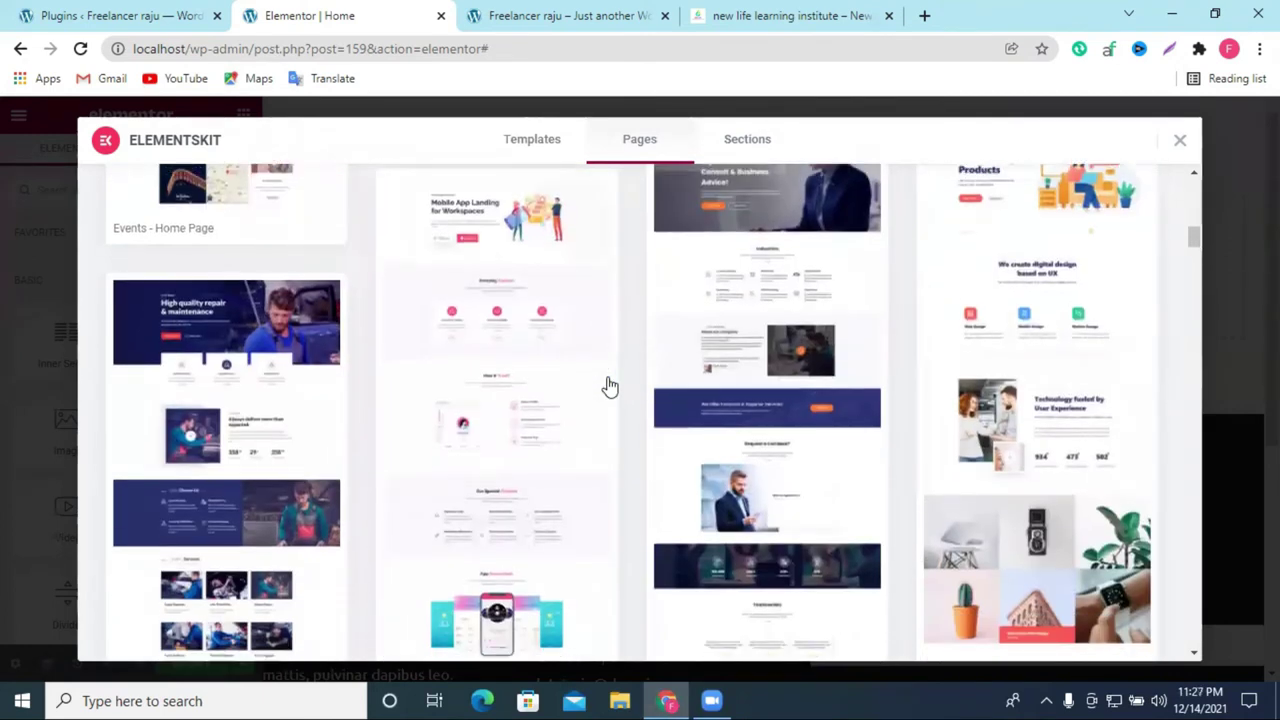
scroll(609, 386, "down", 10)
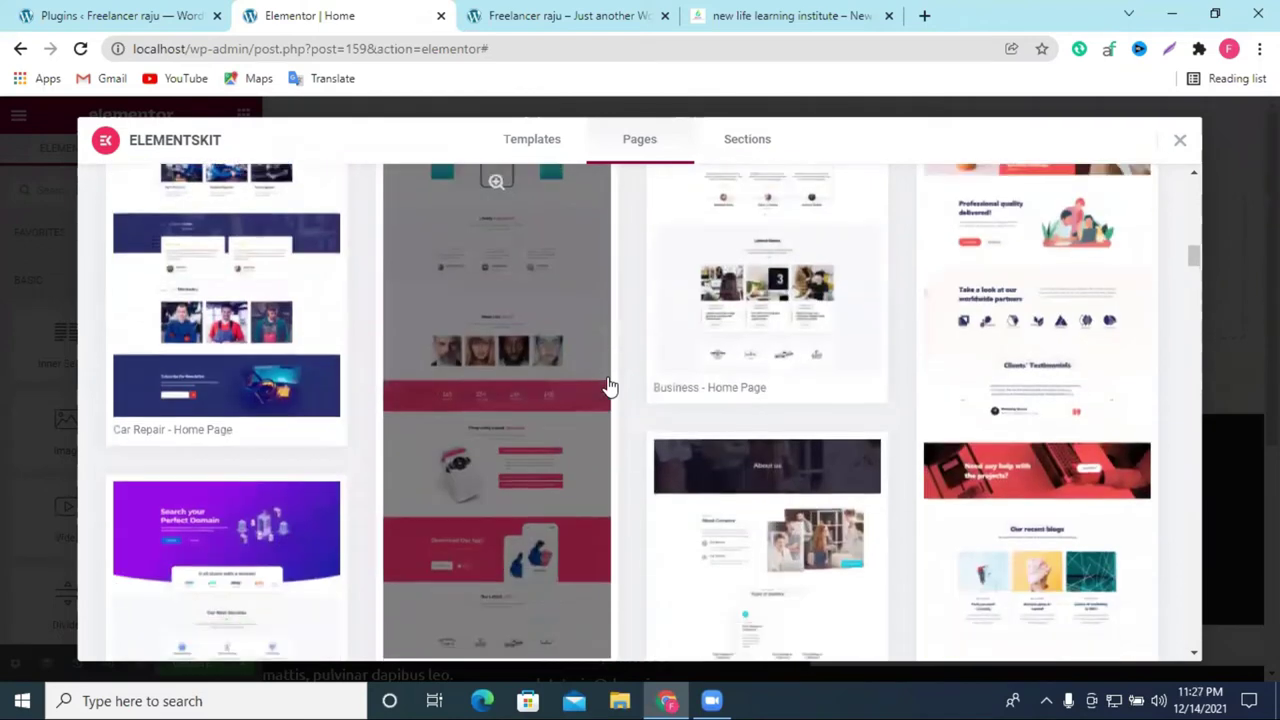
scroll(609, 386, "down", 8)
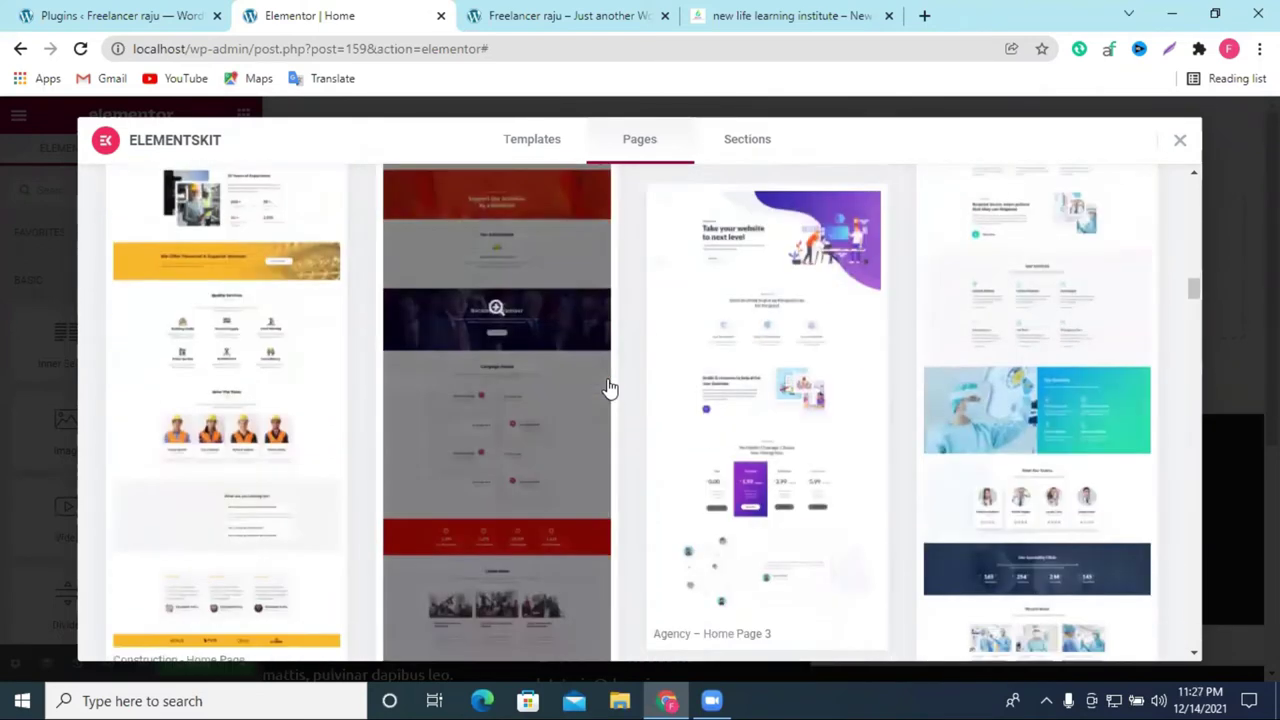
scroll(609, 386, "down", 4)
scroll(609, 386, "up", 8)
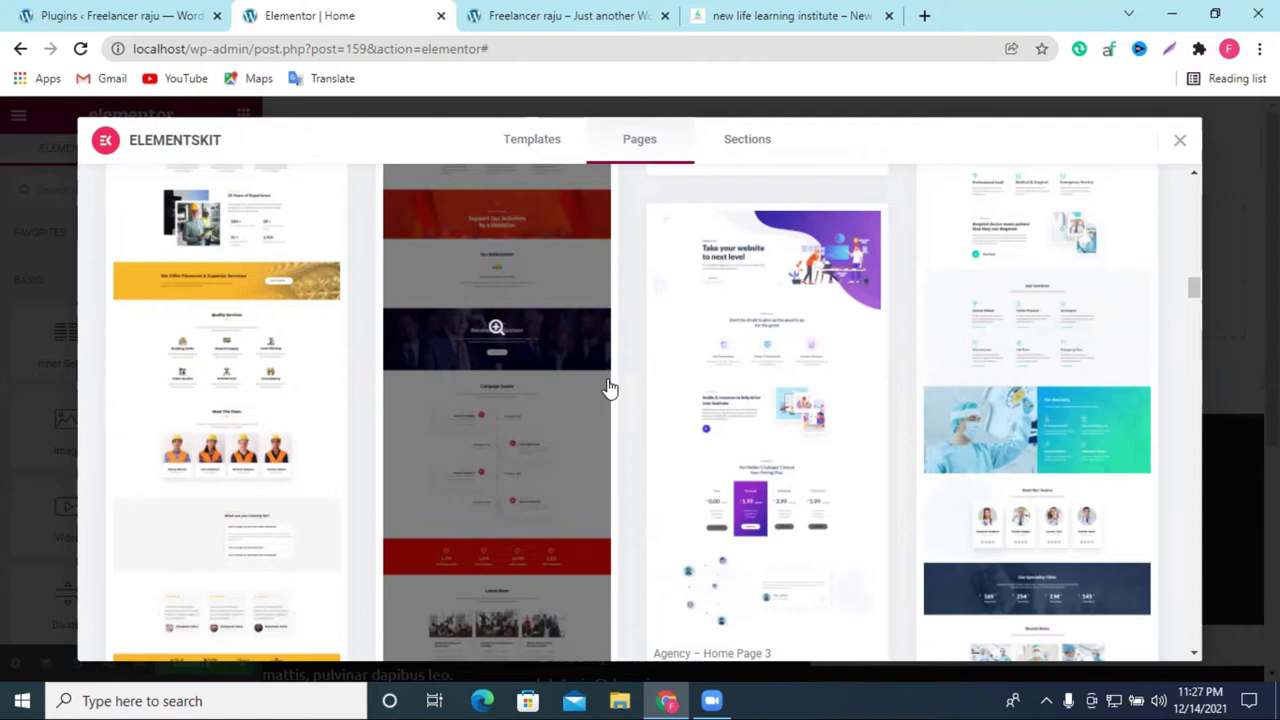
scroll(760, 363, "down", 5)
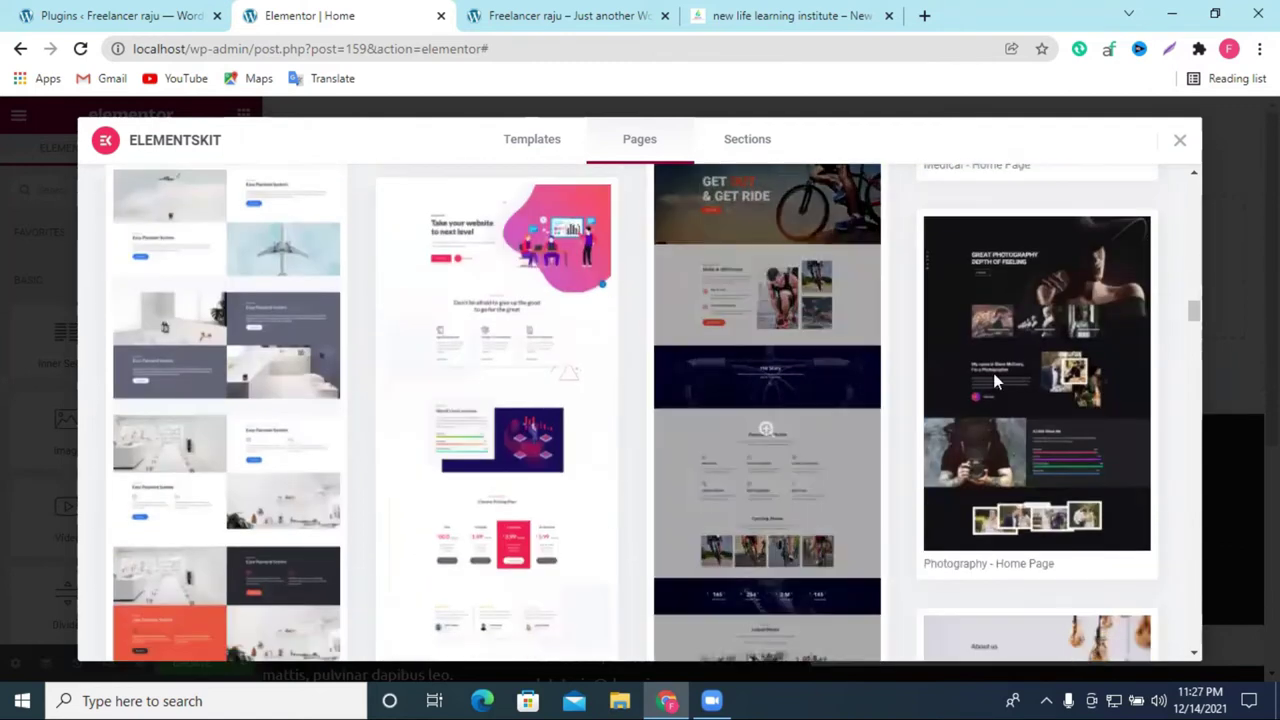
mouse_move(1013, 393)
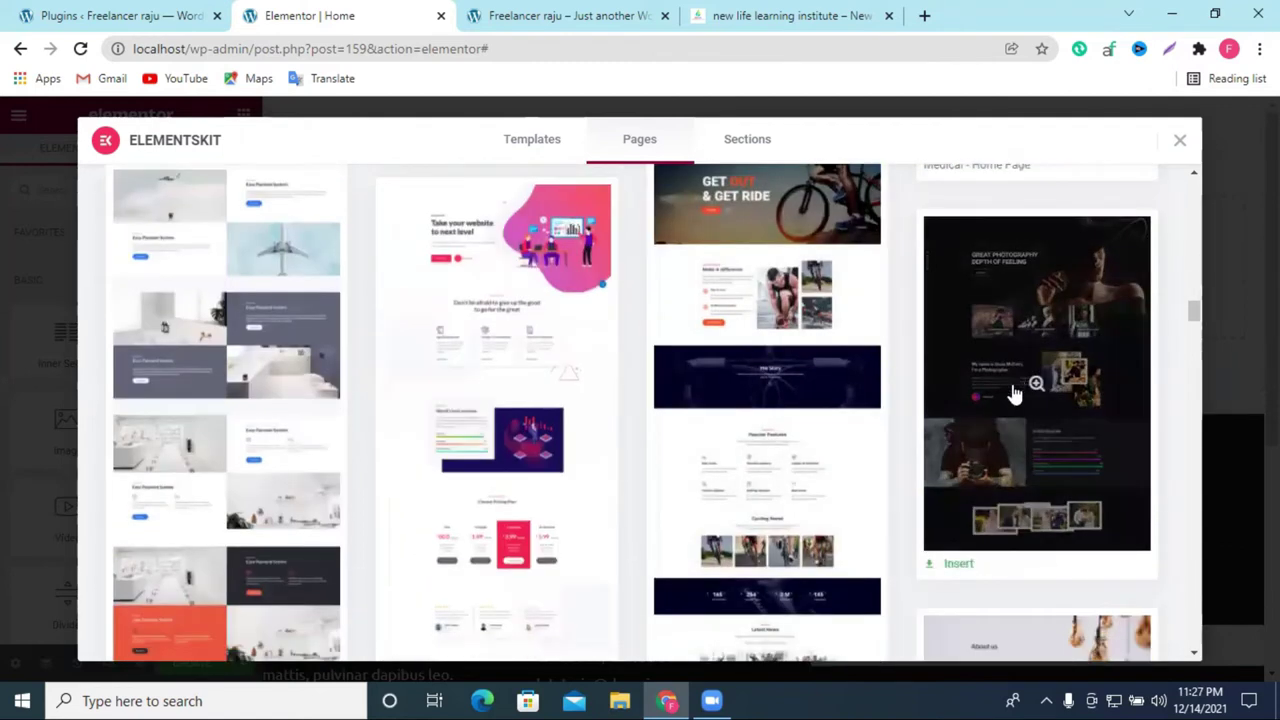
left_click(956, 568)
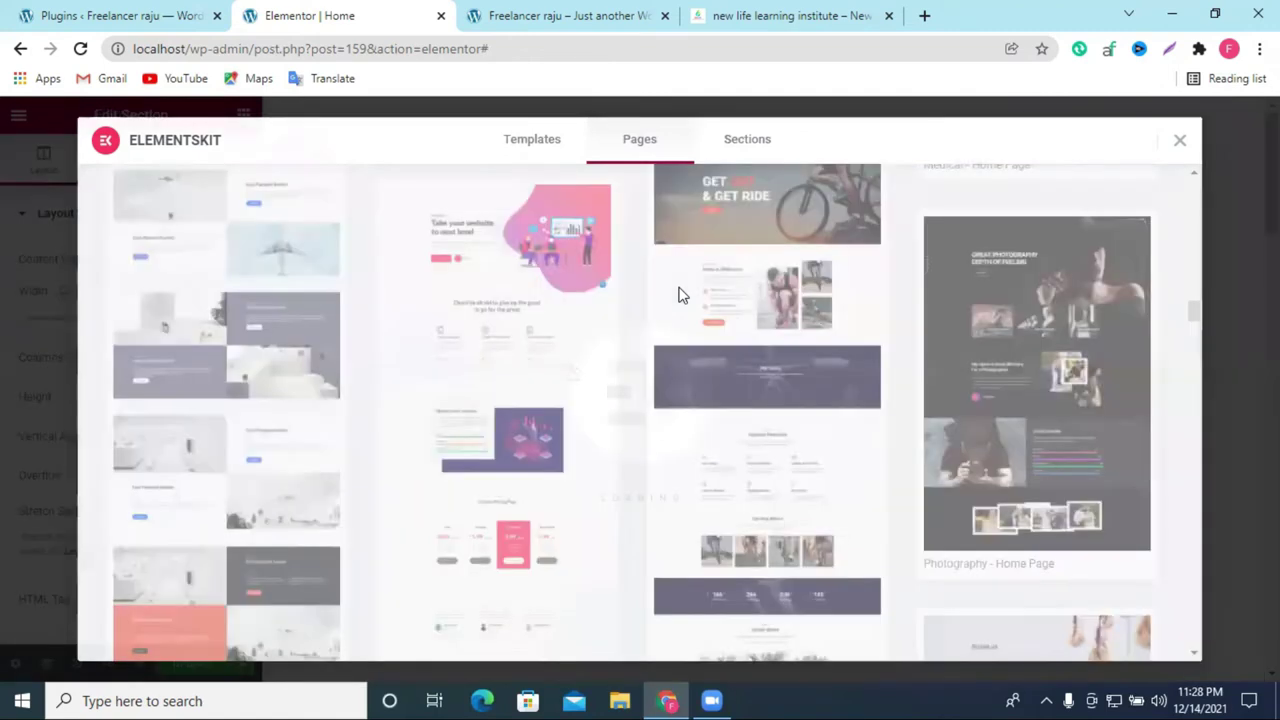
Step: Review the inserted Photography – Home Page template and save the page with Update
scroll(790, 305, "down", 3)
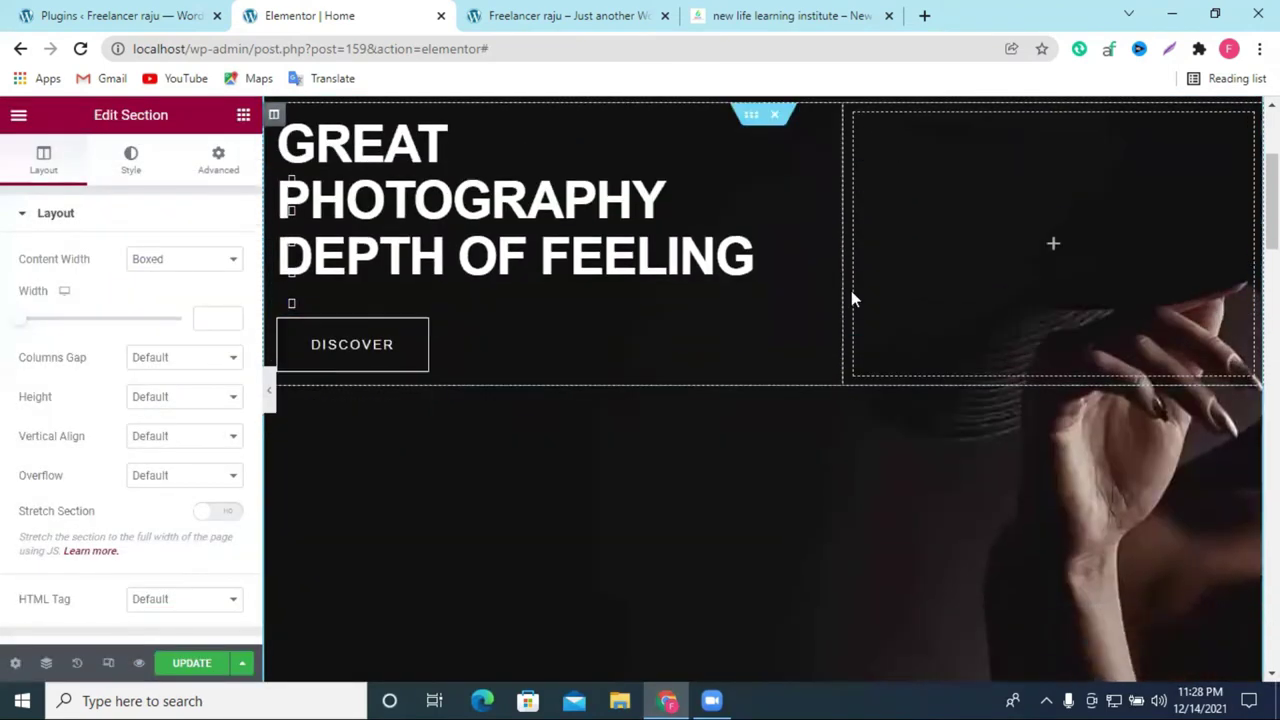
scroll(852, 298, "down", 10)
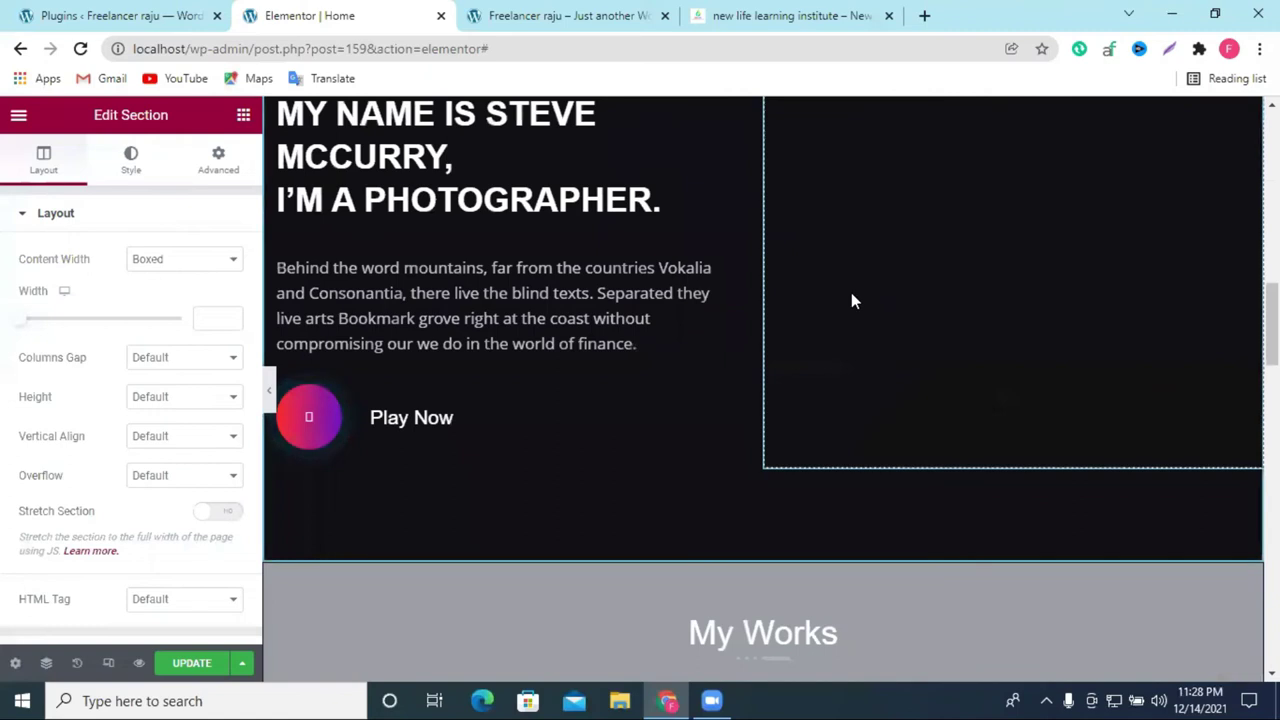
scroll(852, 300, "up", 12)
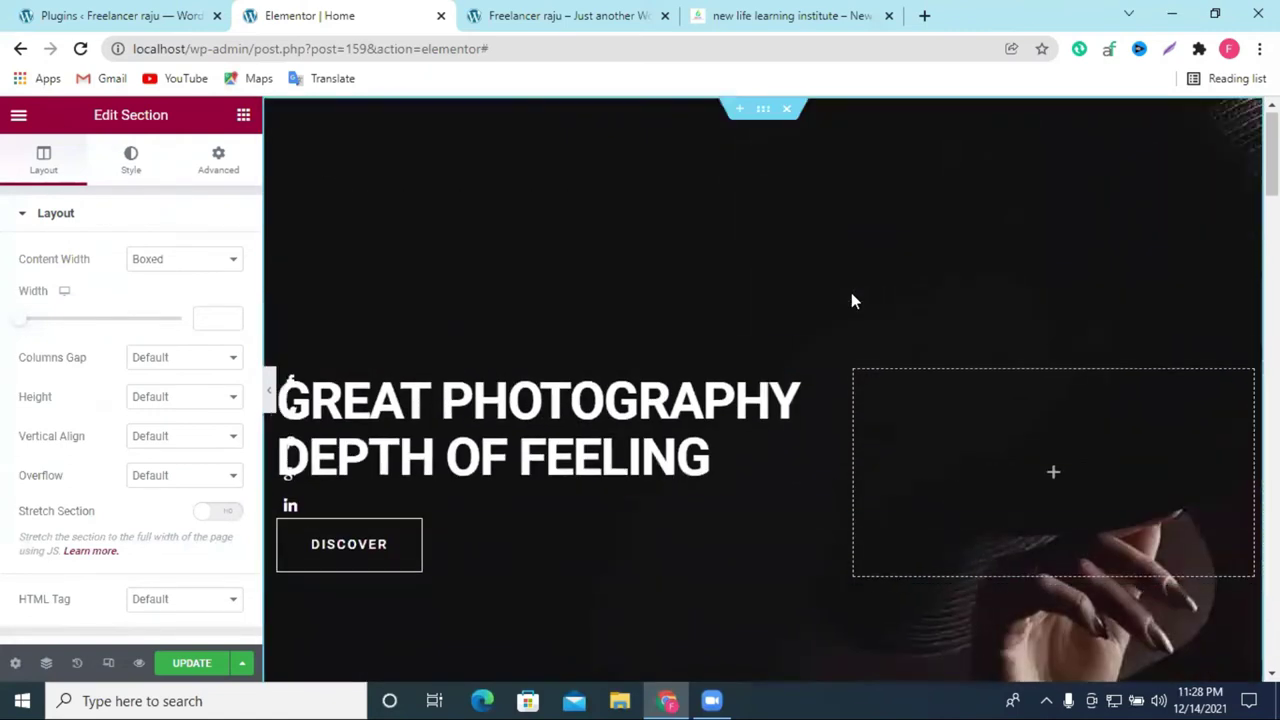
scroll(851, 300, "down", 10)
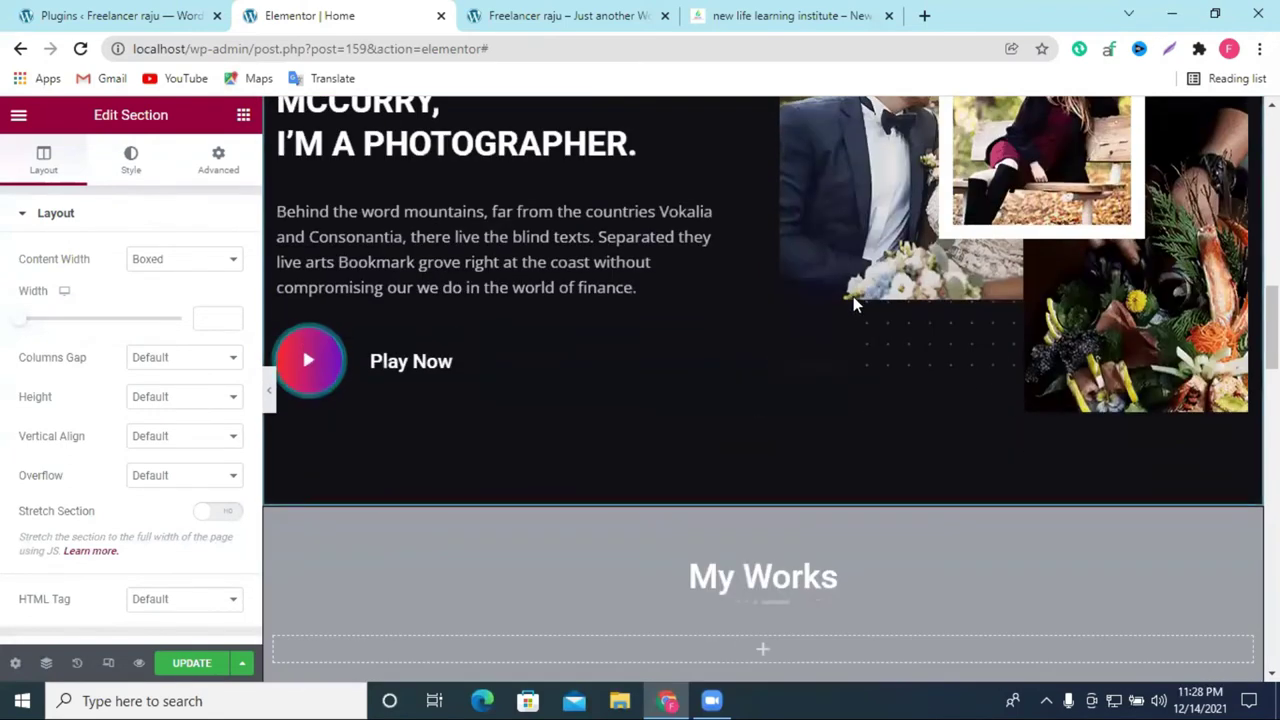
scroll(851, 300, "down", 10)
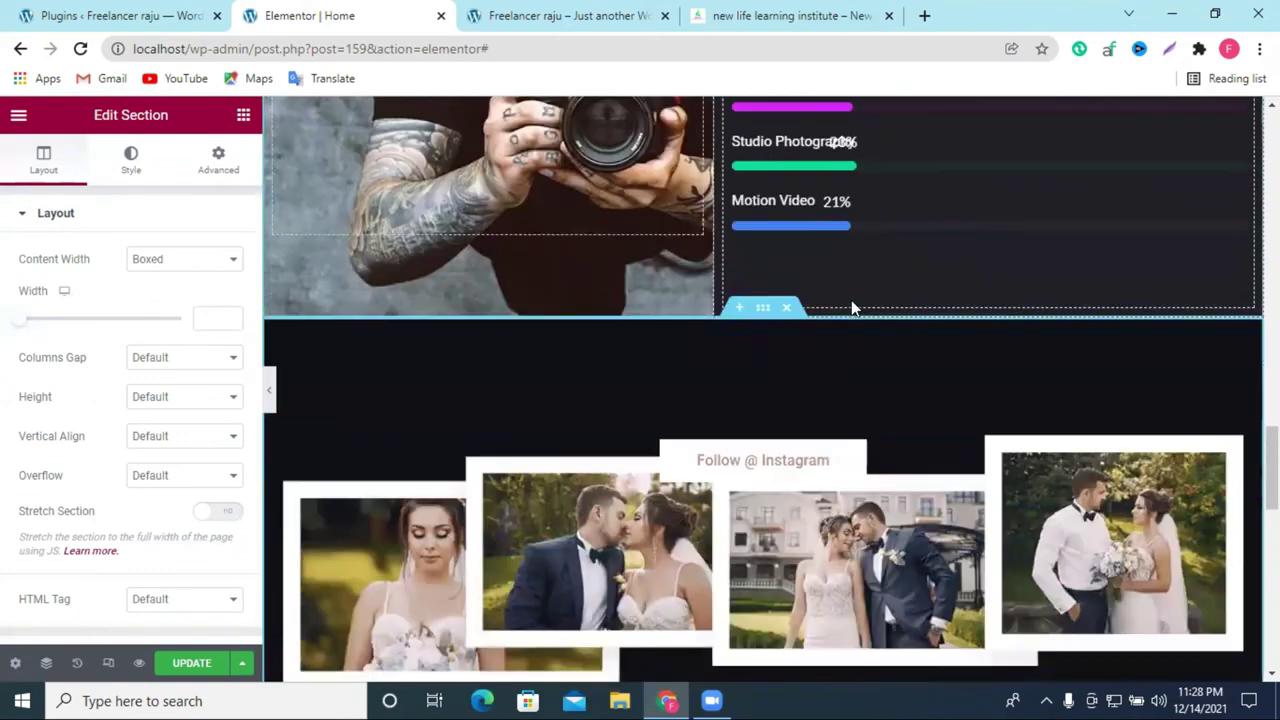
scroll(851, 300, "down", 6)
left_click(197, 670)
scroll(611, 311, "up", 8)
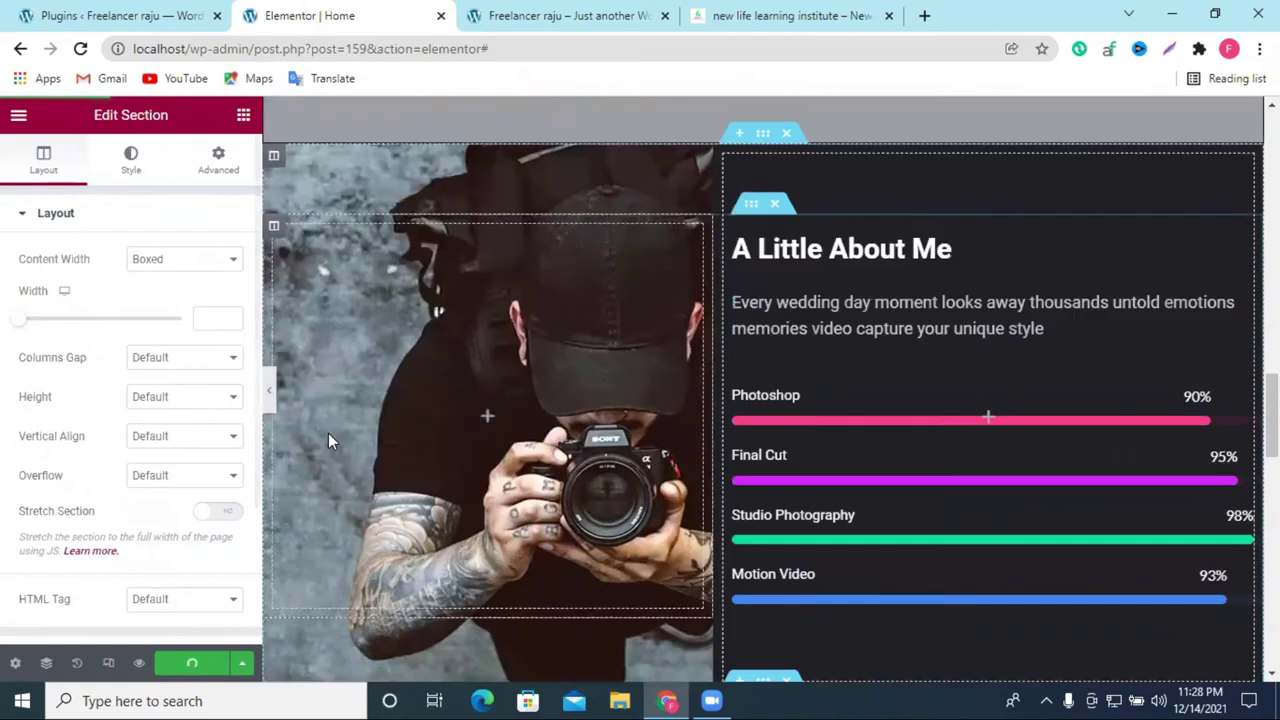
scroll(330, 440, "up", 8)
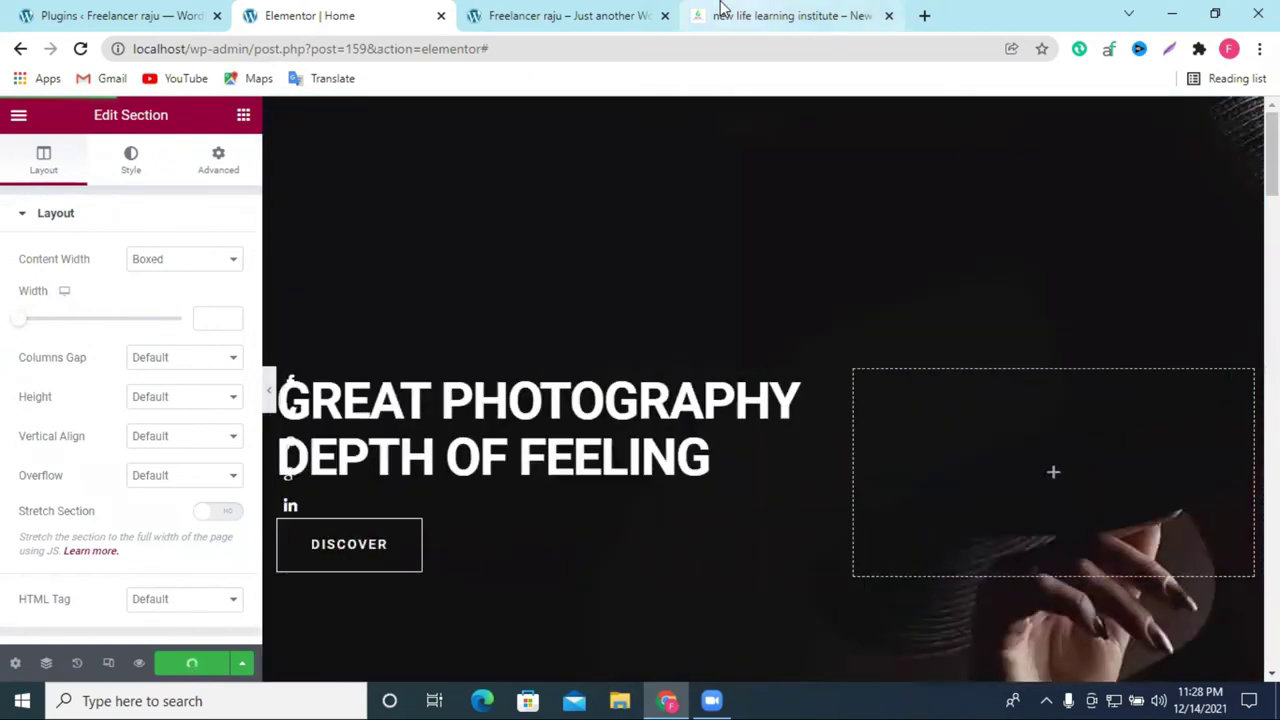
left_click(580, 12)
Step: Reload the live home page and scroll through the Photography hero, category tiles and footer
left_click(78, 52)
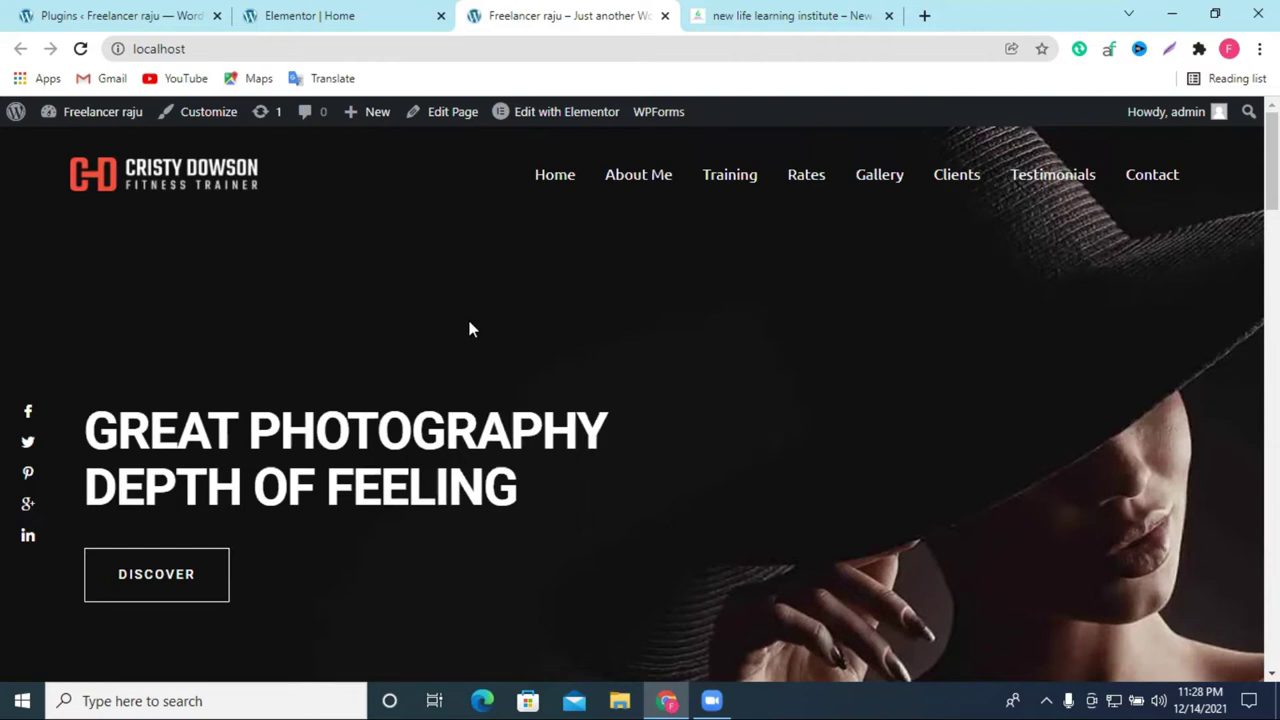
scroll(469, 329, "down", 1)
scroll(989, 409, "up", 1)
scroll(1070, 472, "down", 5)
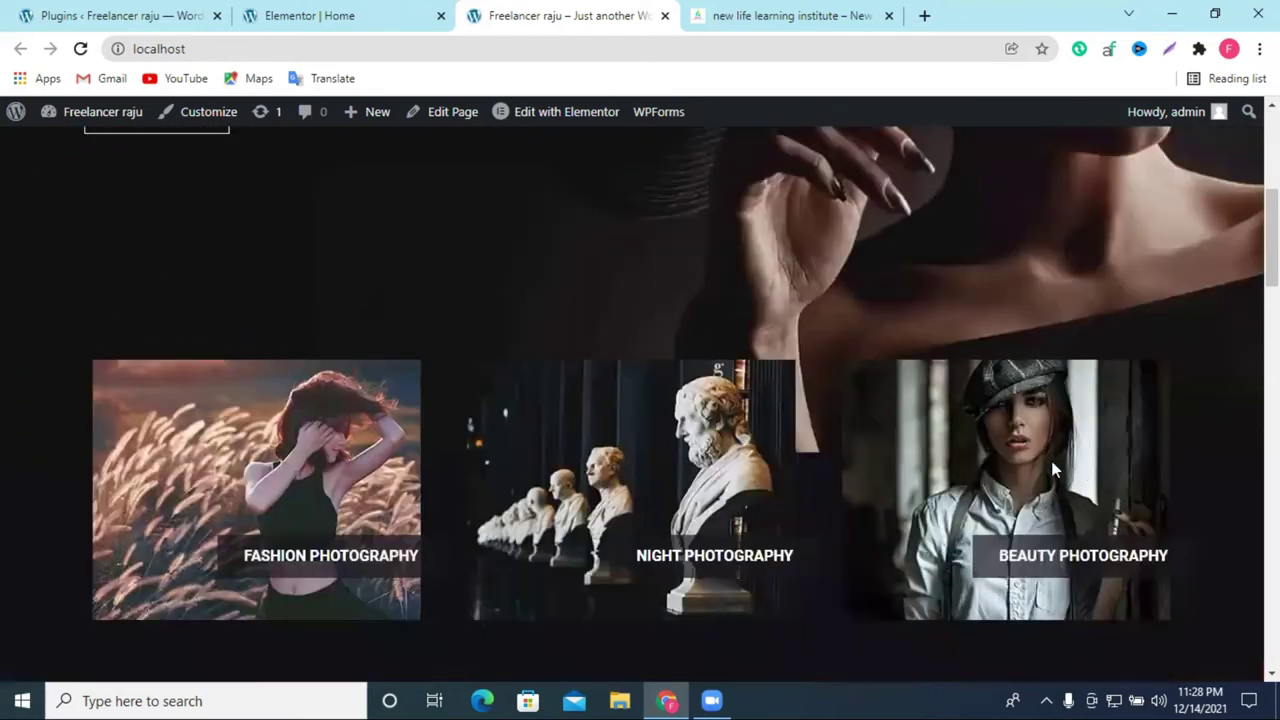
scroll(1052, 468, "down", 15)
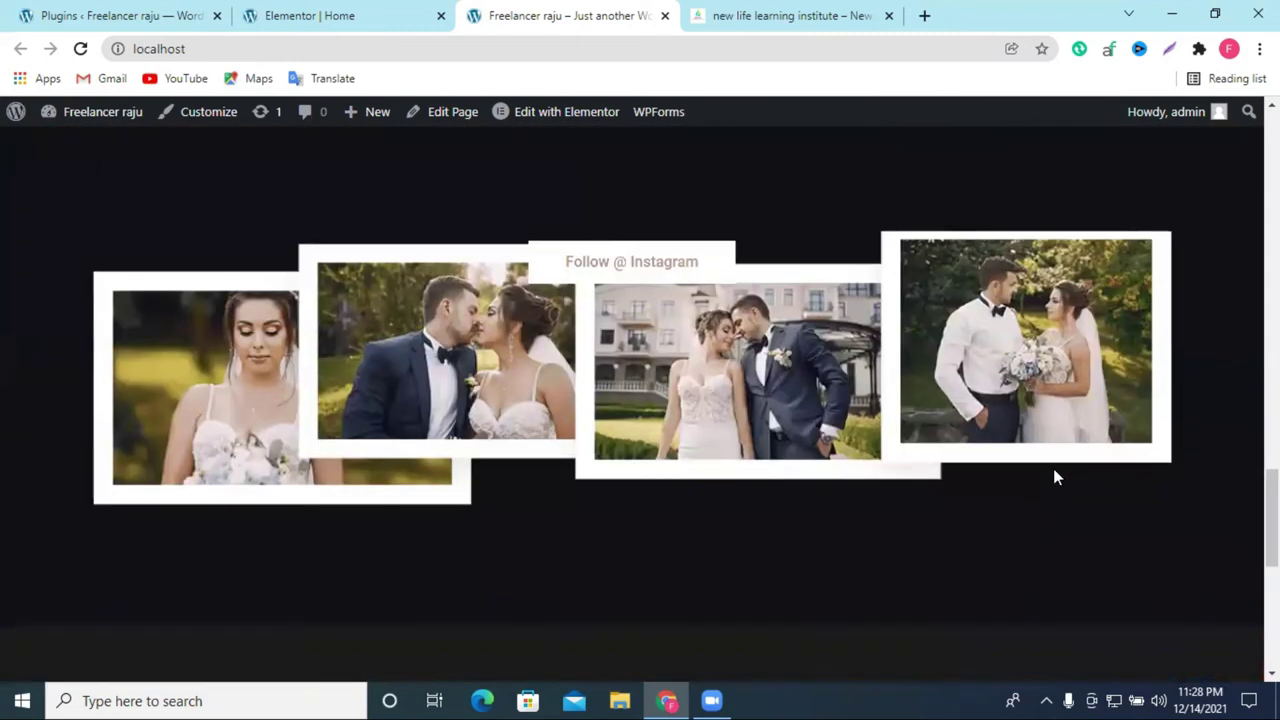
scroll(1053, 468, "down", 6)
scroll(761, 413, "up", 20)
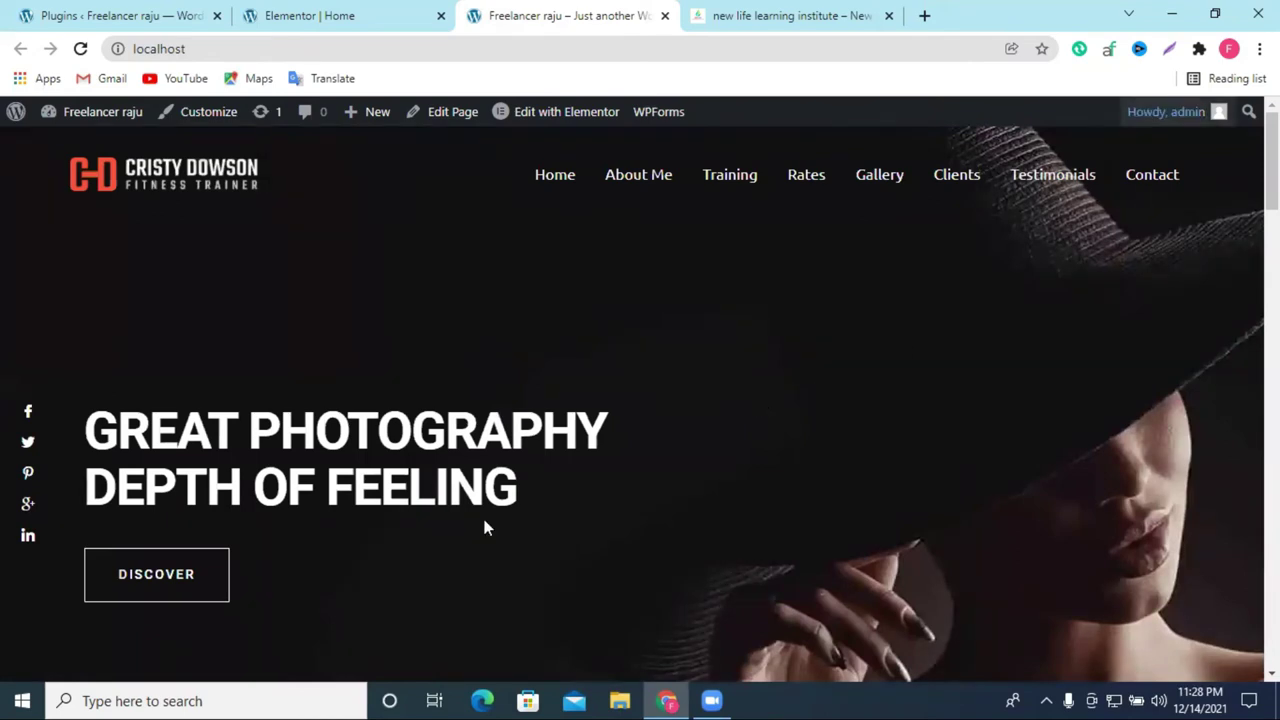
scroll(486, 526, "down", 3)
scroll(28, 410, "up", 2)
scroll(28, 410, "up", 1)
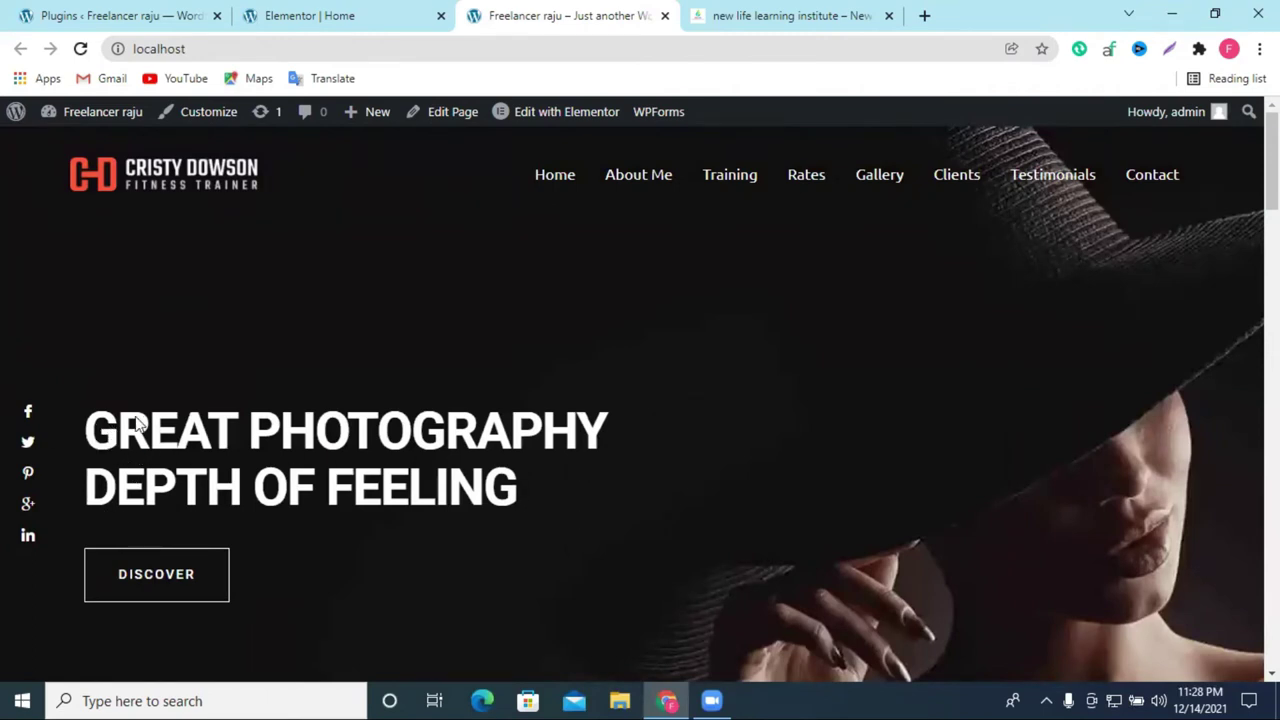
scroll(377, 442, "down", 10)
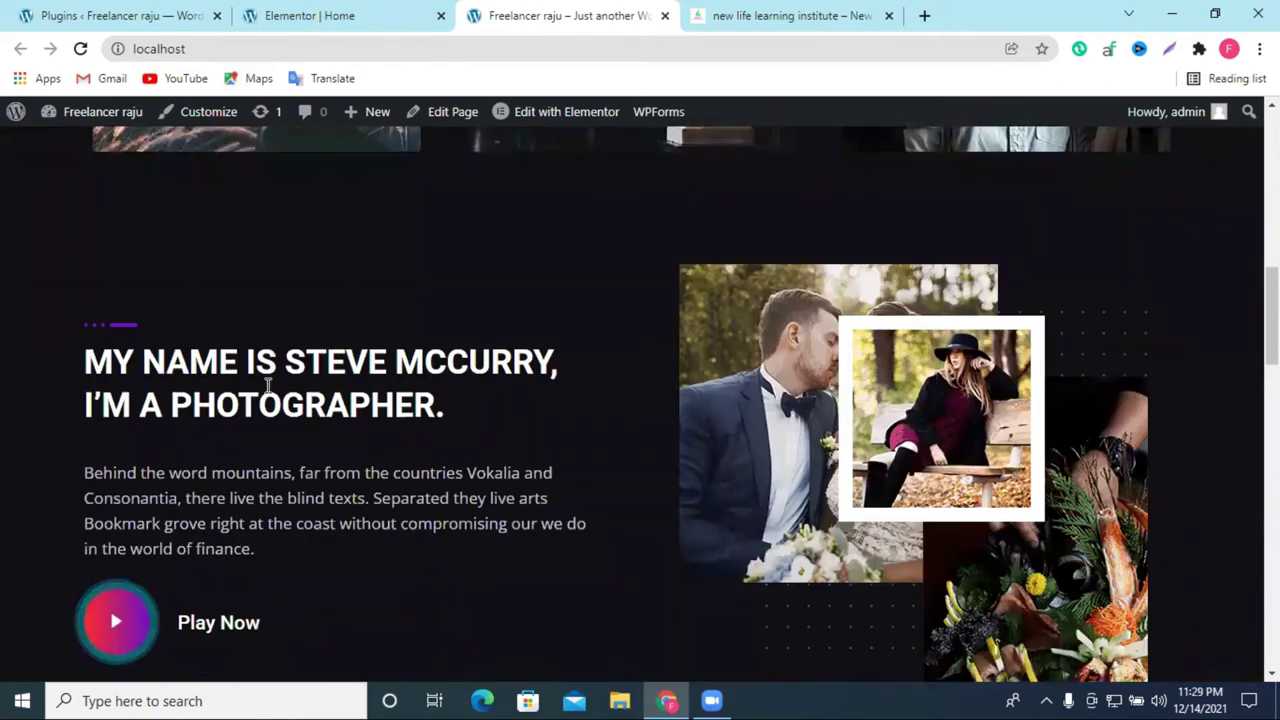
scroll(287, 390, "down", 15)
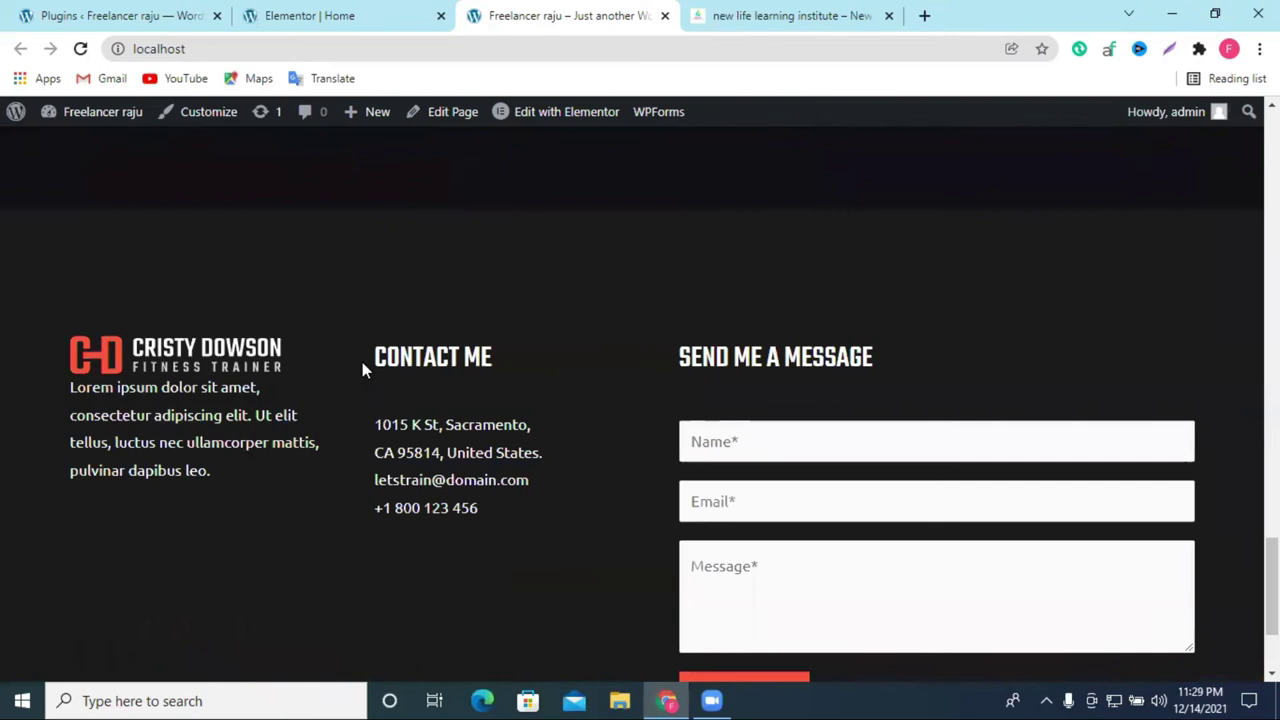
scroll(789, 323, "up", 20)
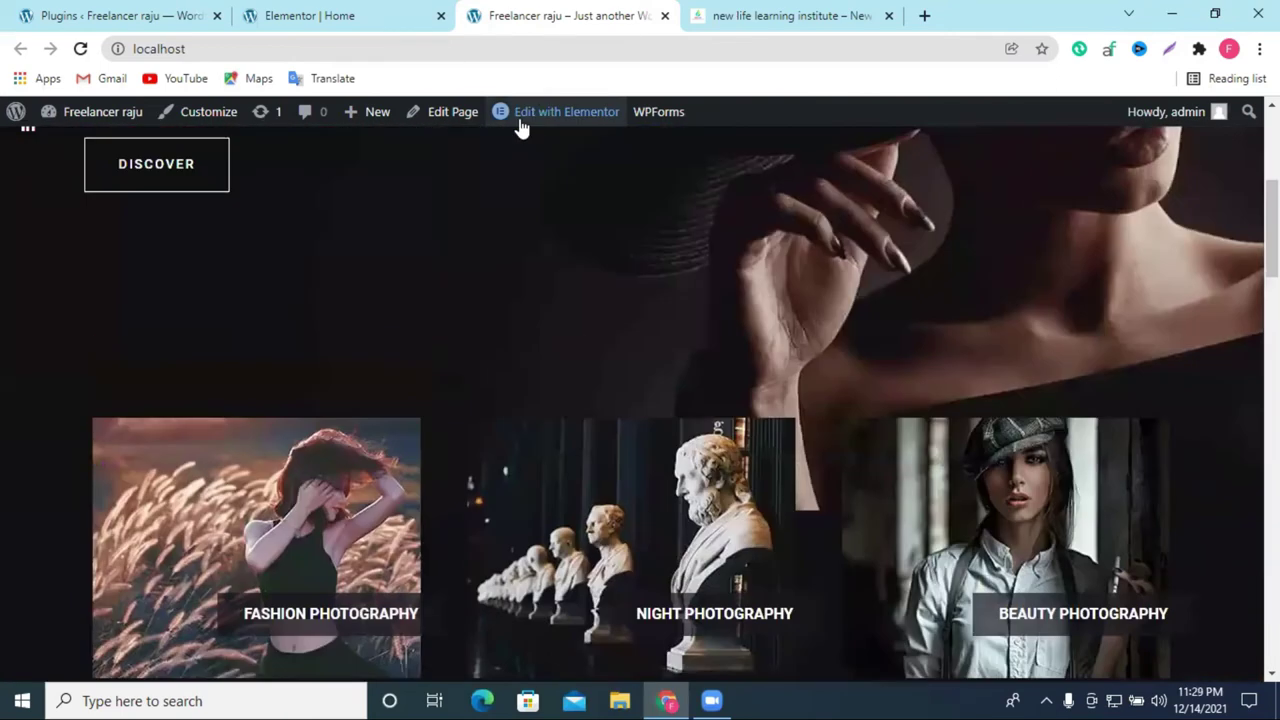
Step: Reopen the home page in Elementor and move the social icons section out of the hero heading
left_click(532, 118)
scroll(802, 341, "up", 4)
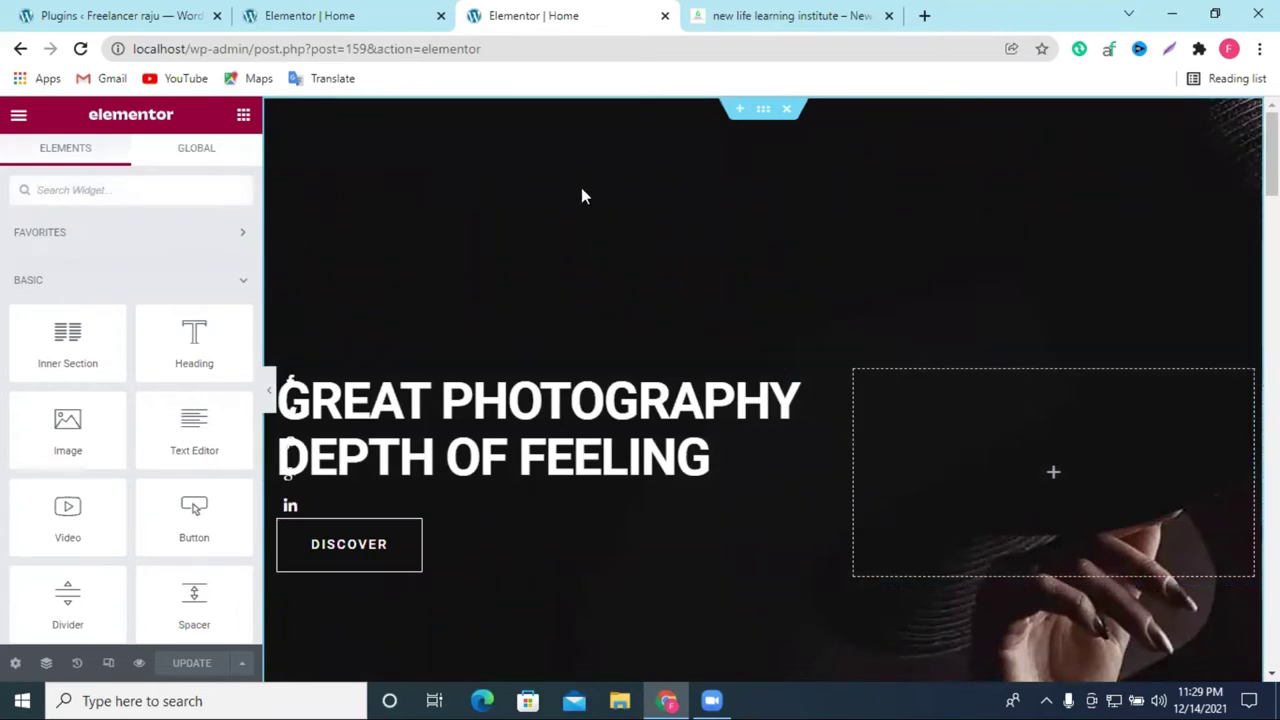
scroll(668, 373, "down", 1)
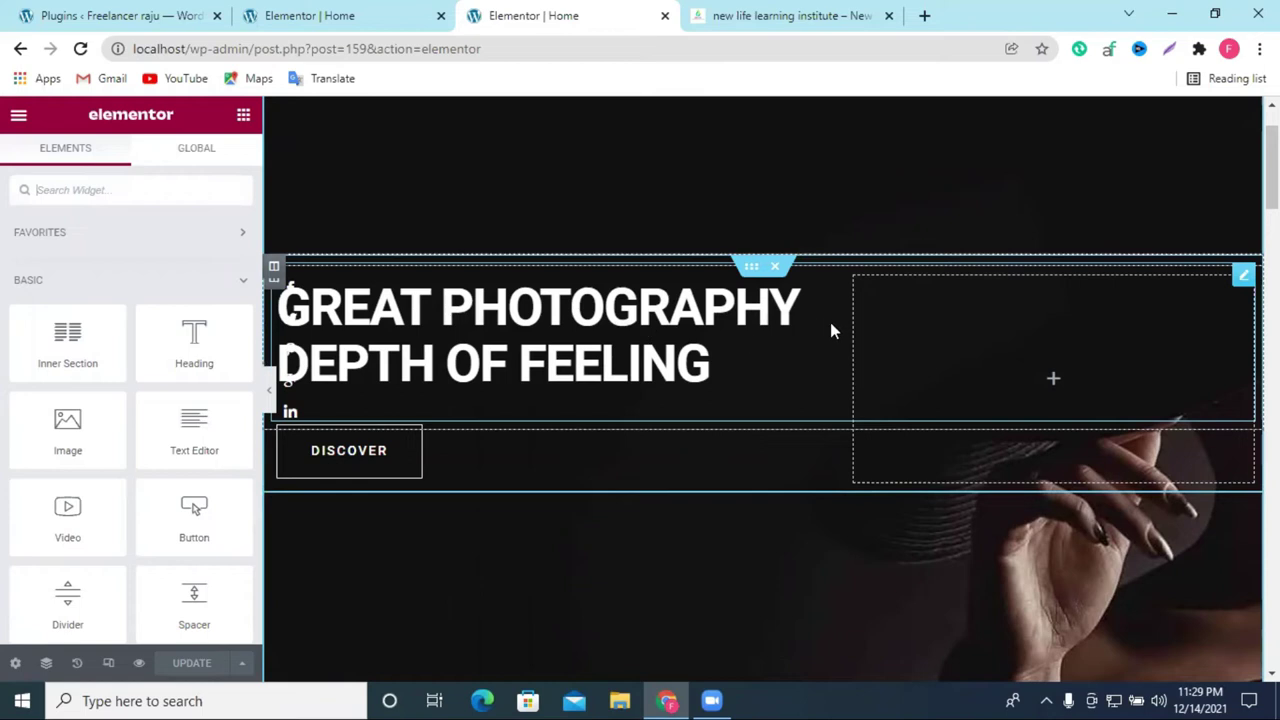
left_click(1240, 276)
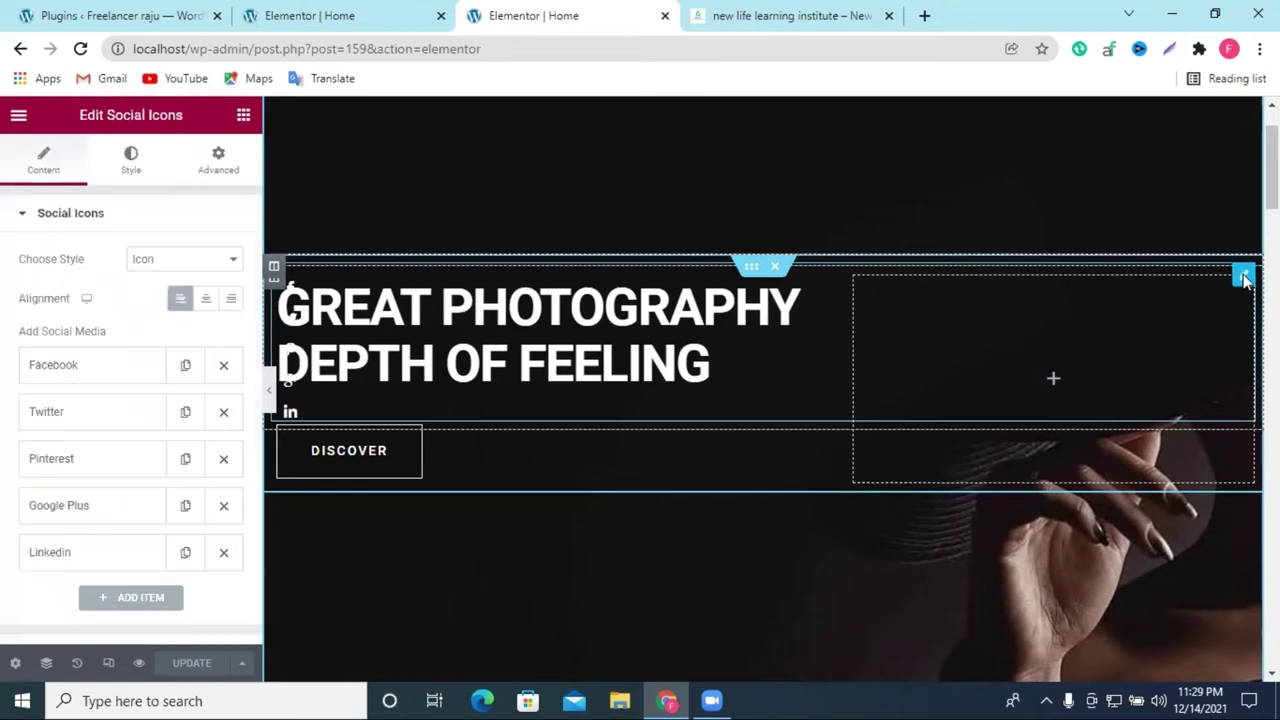
key("Delete")
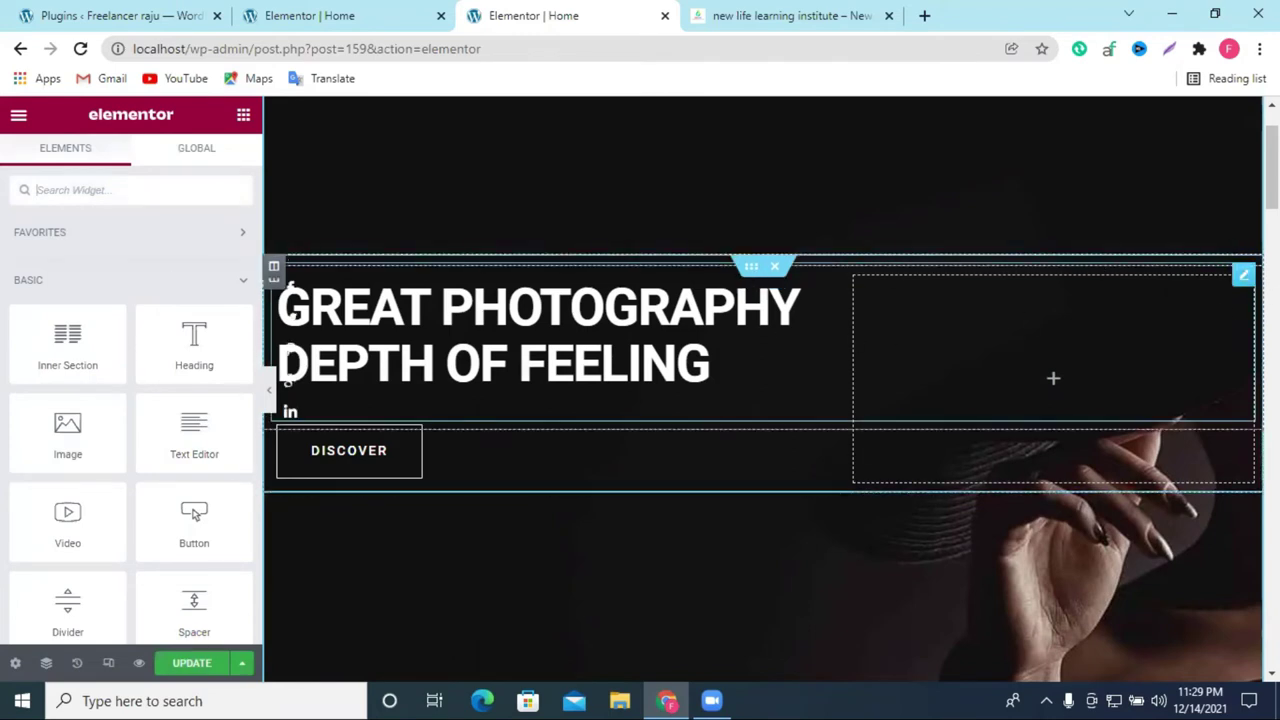
left_click_drag(751, 266, 746, 195)
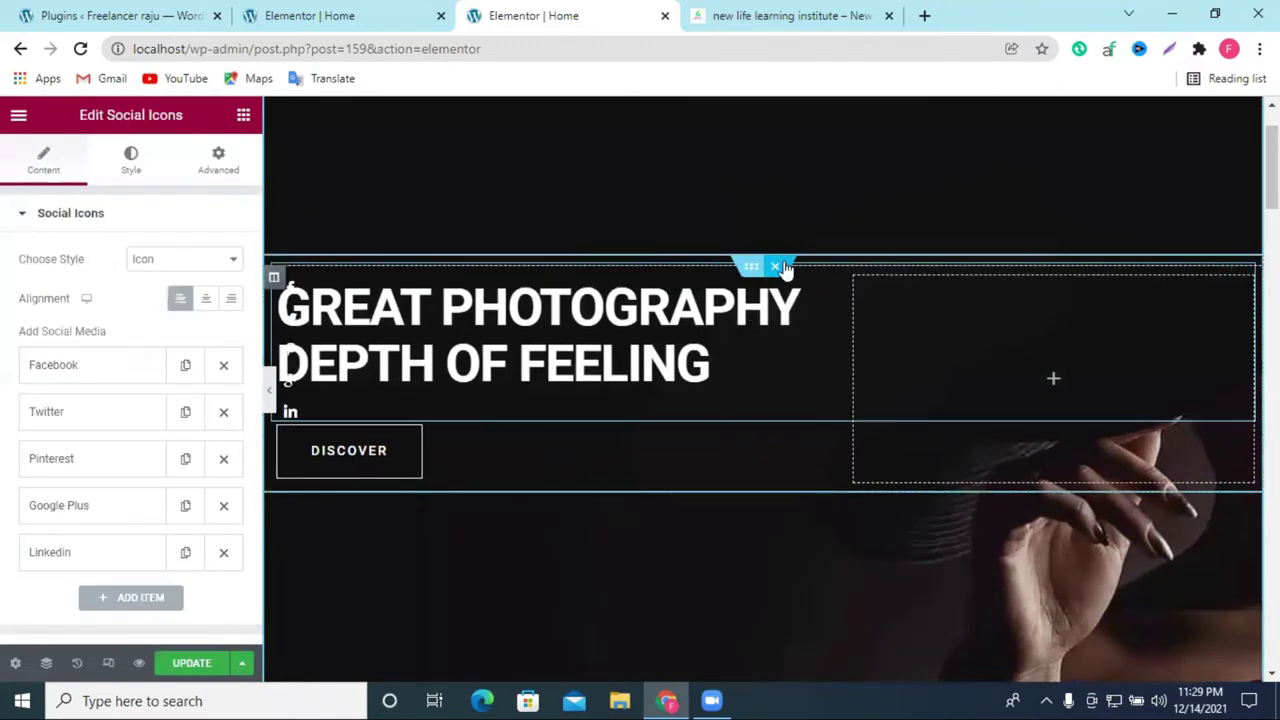
left_click_drag(785, 268, 752, 583)
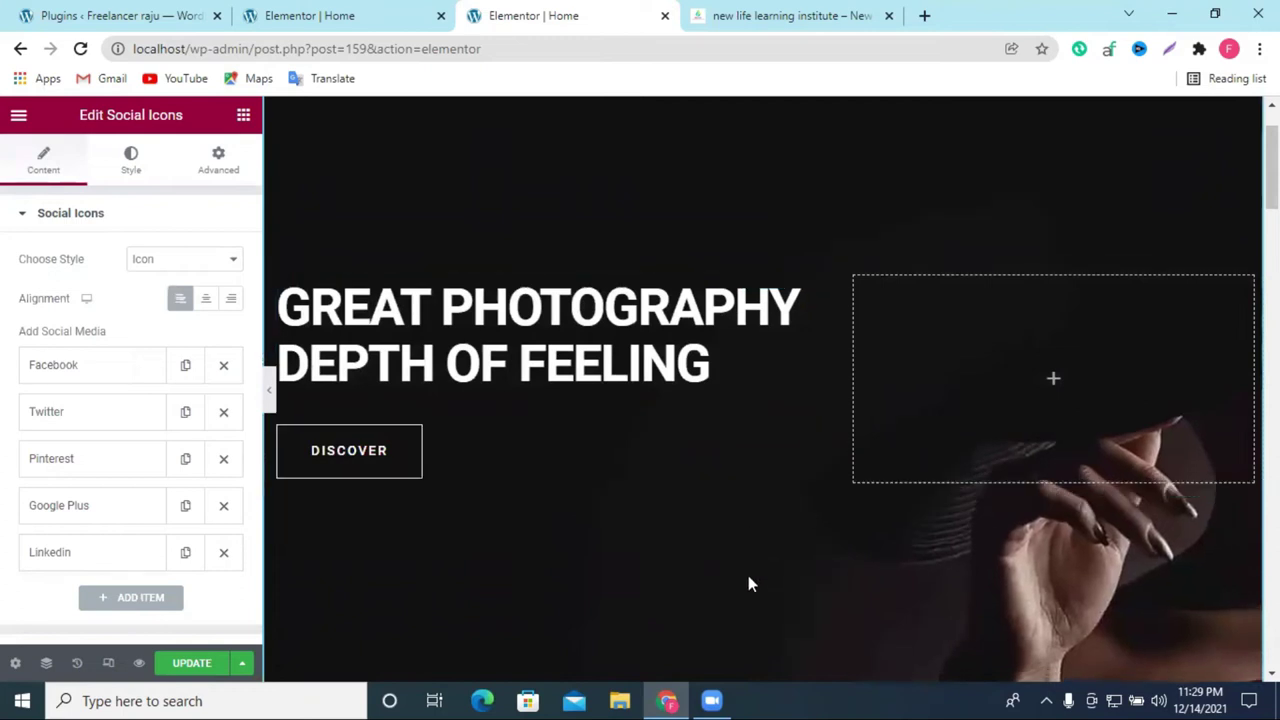
Step: Select the hero heading and drag the social icons section back up the page
left_click(574, 334)
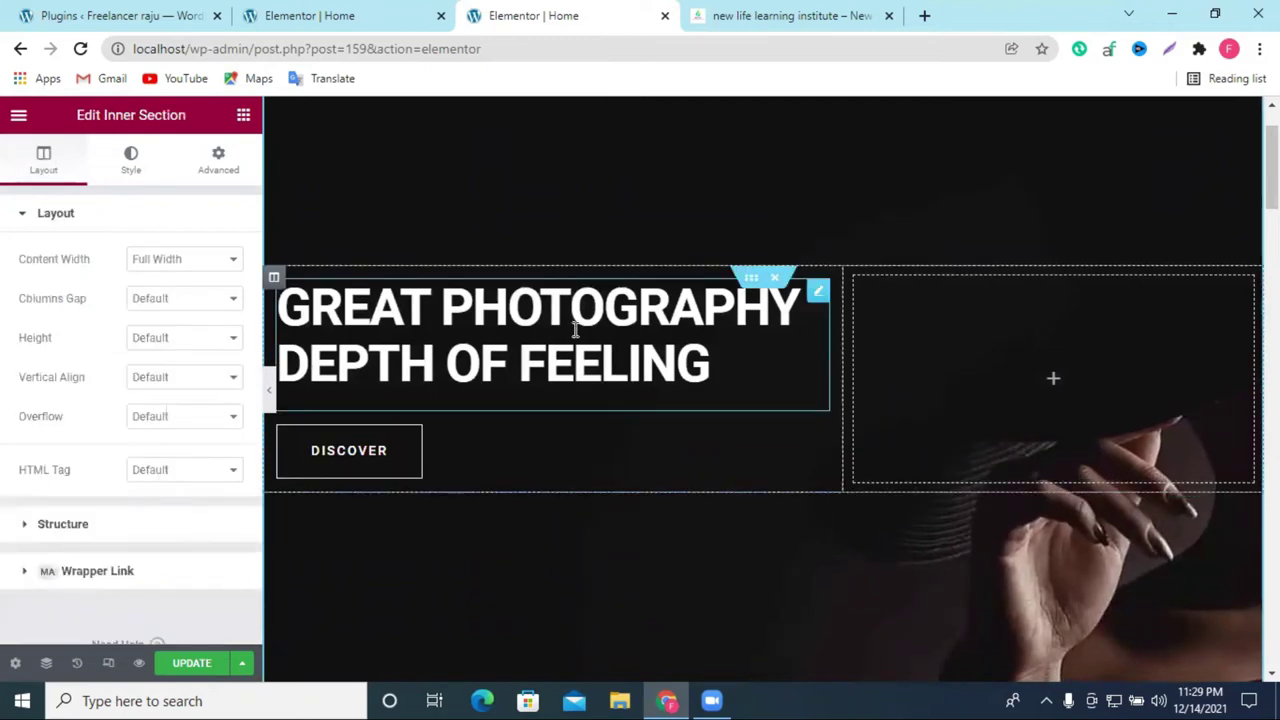
scroll(666, 363, "down", 6)
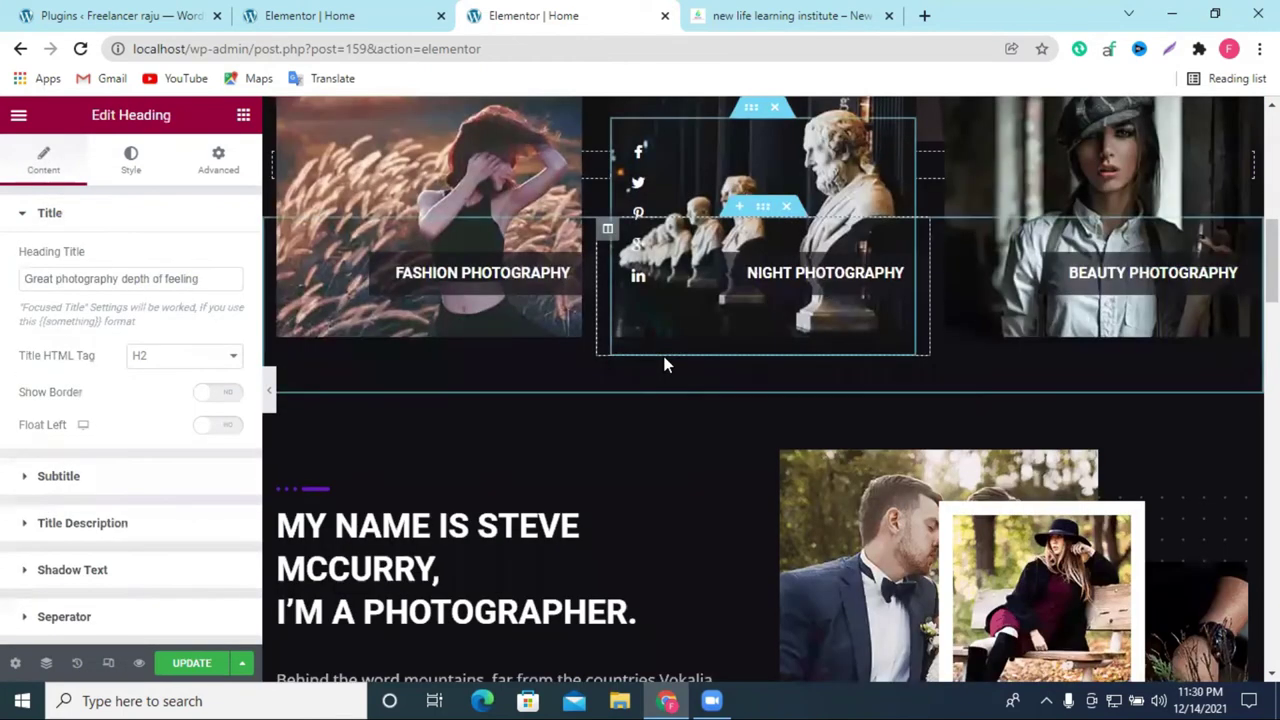
scroll(776, 553, "up", 3)
left_click_drag(762, 487, 640, 350)
scroll(851, 300, "up", 5)
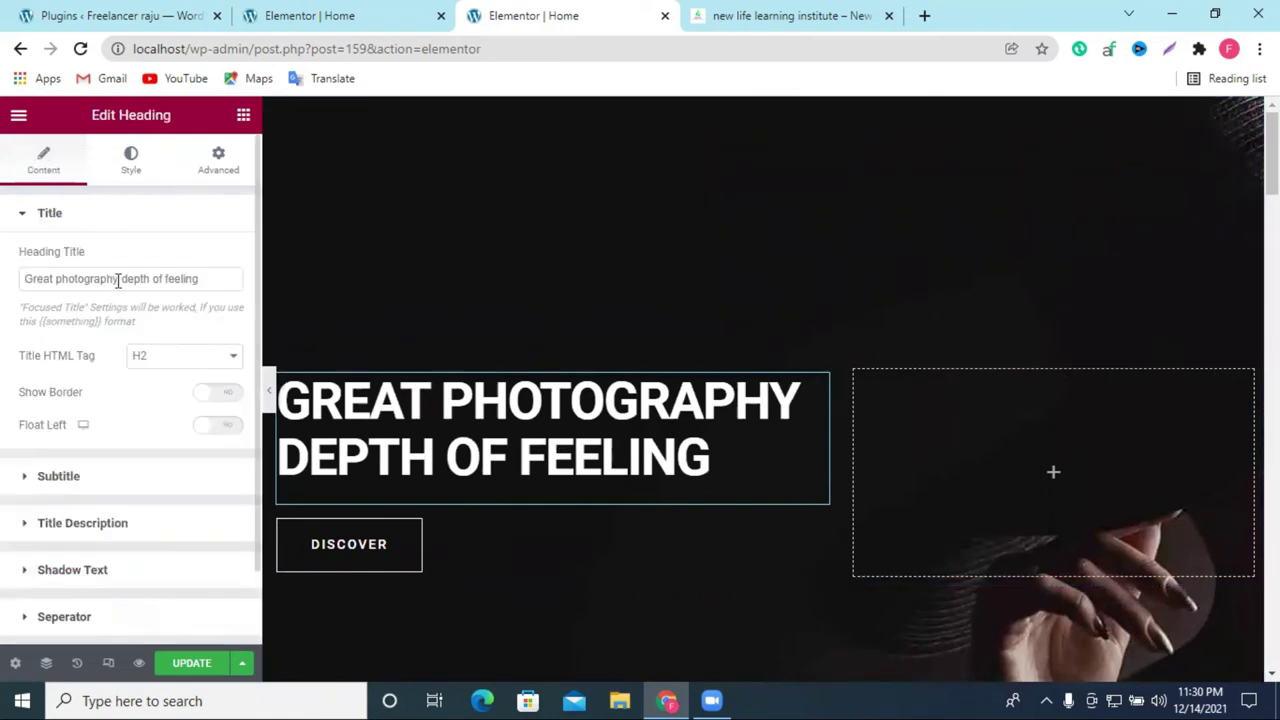
Step: Change the hero heading to the owner's name plus 'photography company' and save with Update
double_click(54, 281)
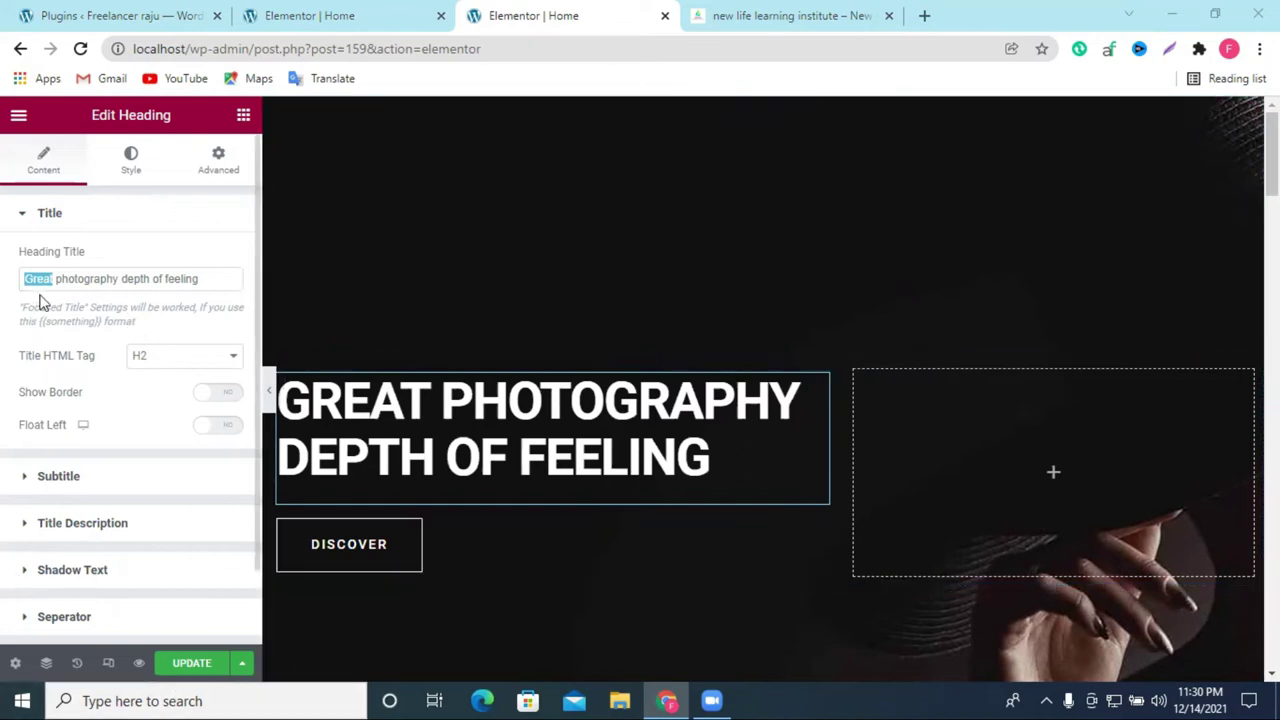
double_click(43, 281)
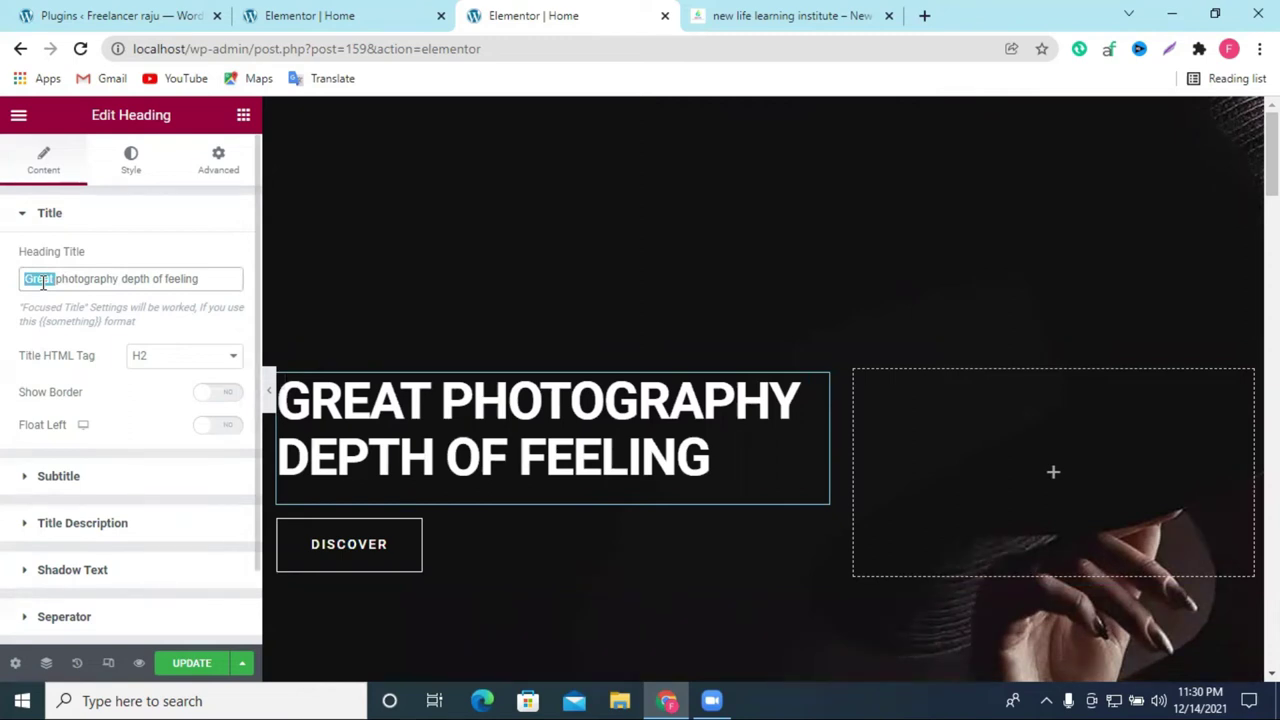
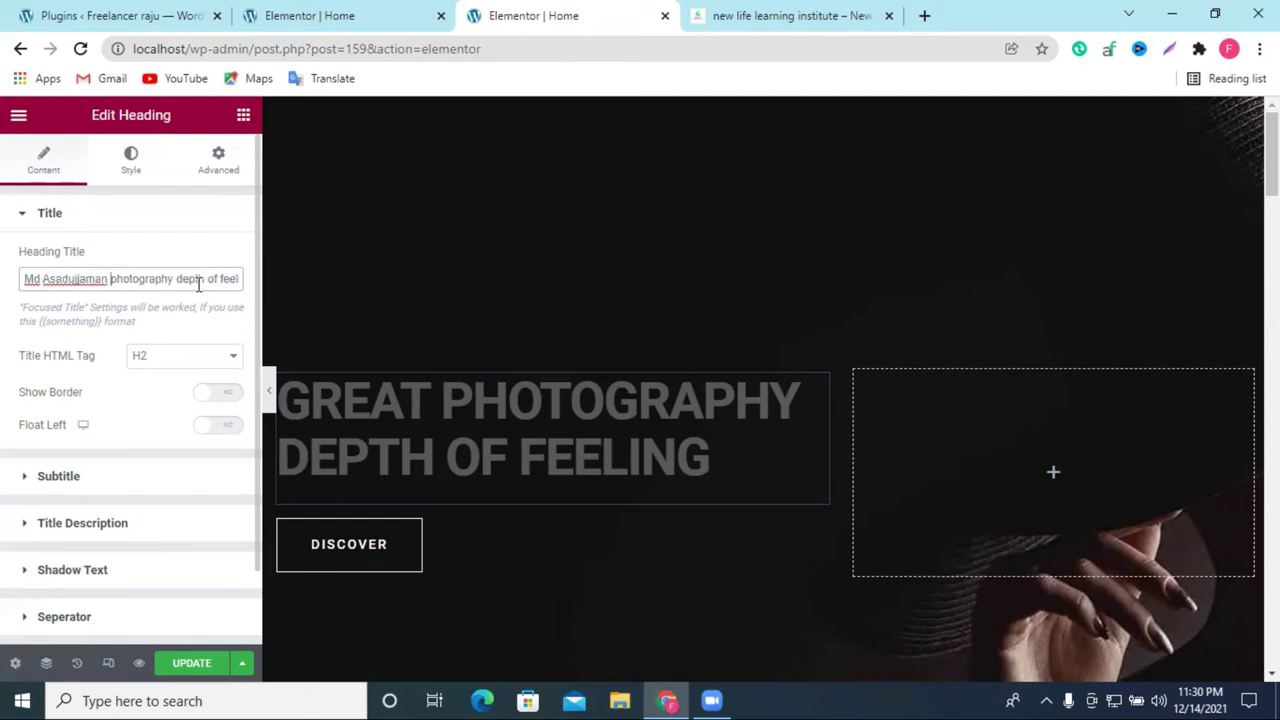
left_click_drag(176, 278, 345, 277)
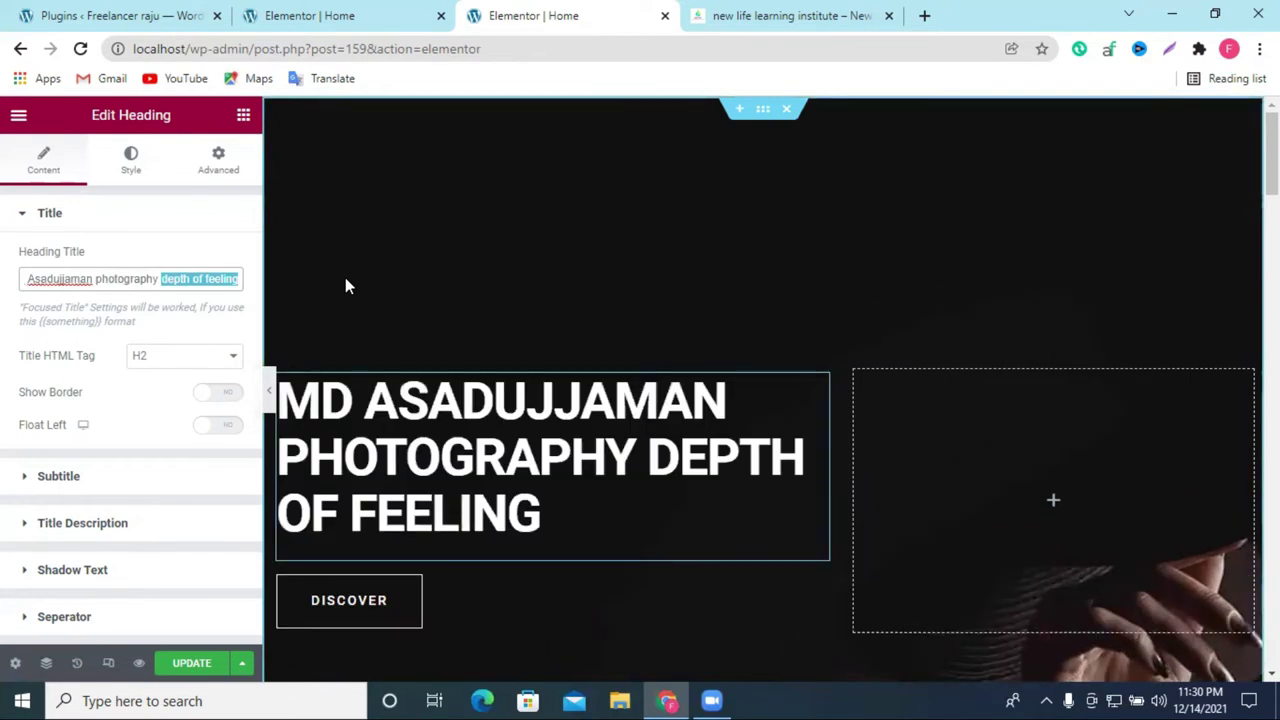
key("BackSpace")
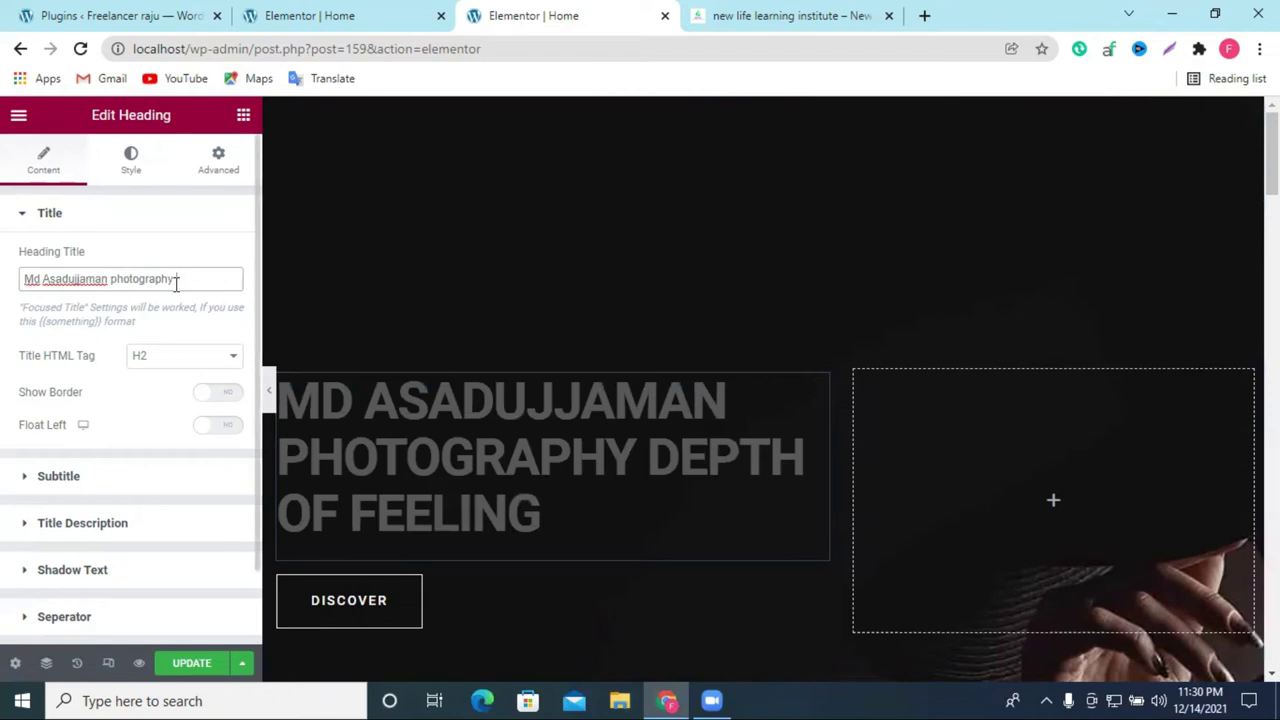
left_click(183, 279)
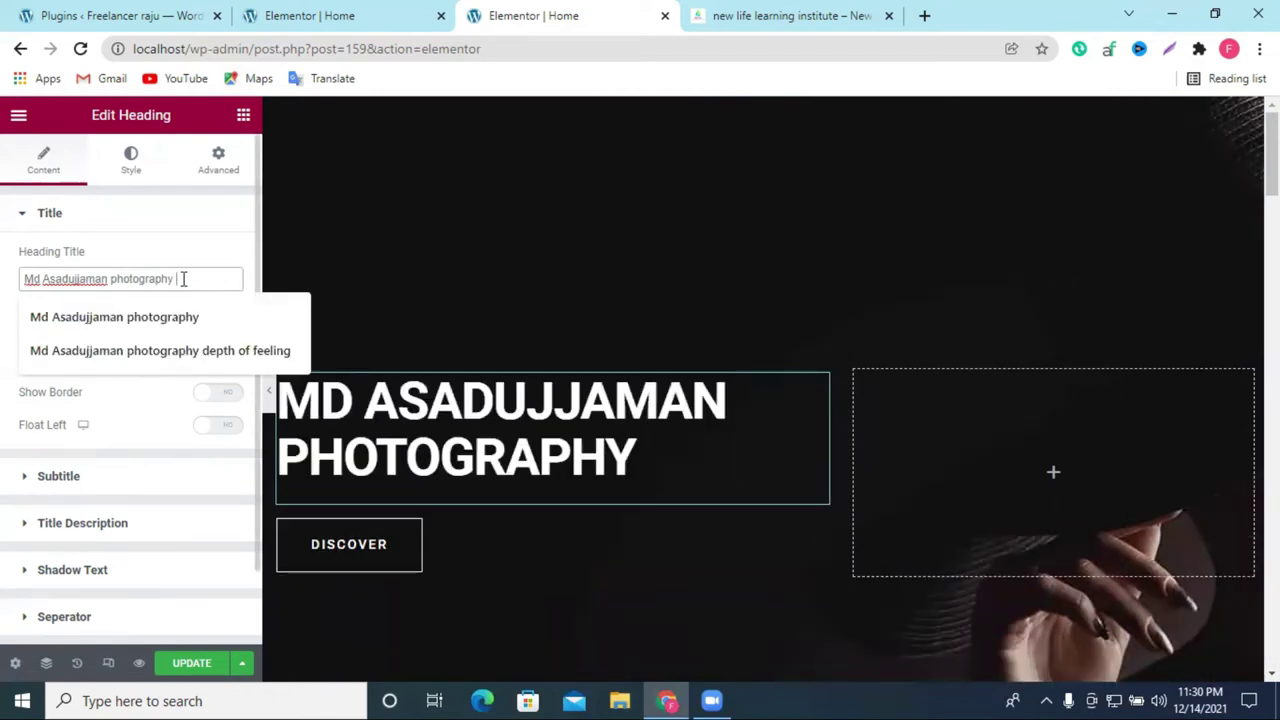
type("company")
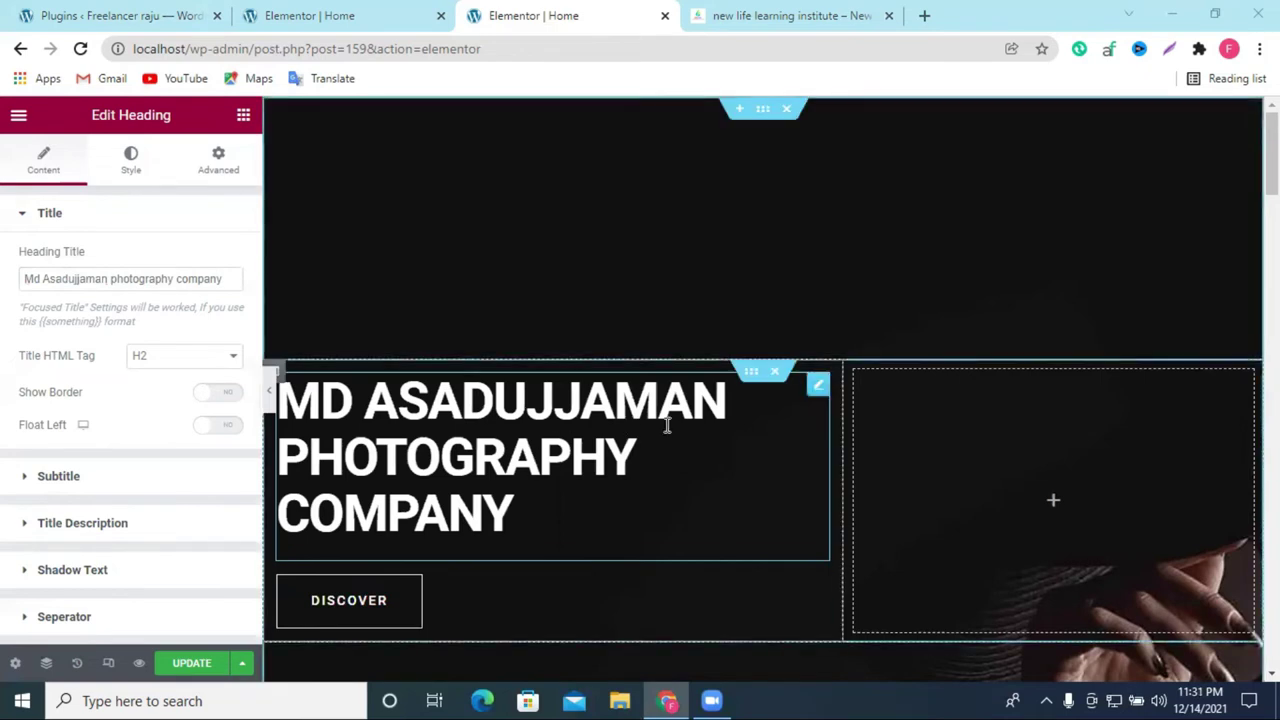
scroll(596, 440, "down", 2)
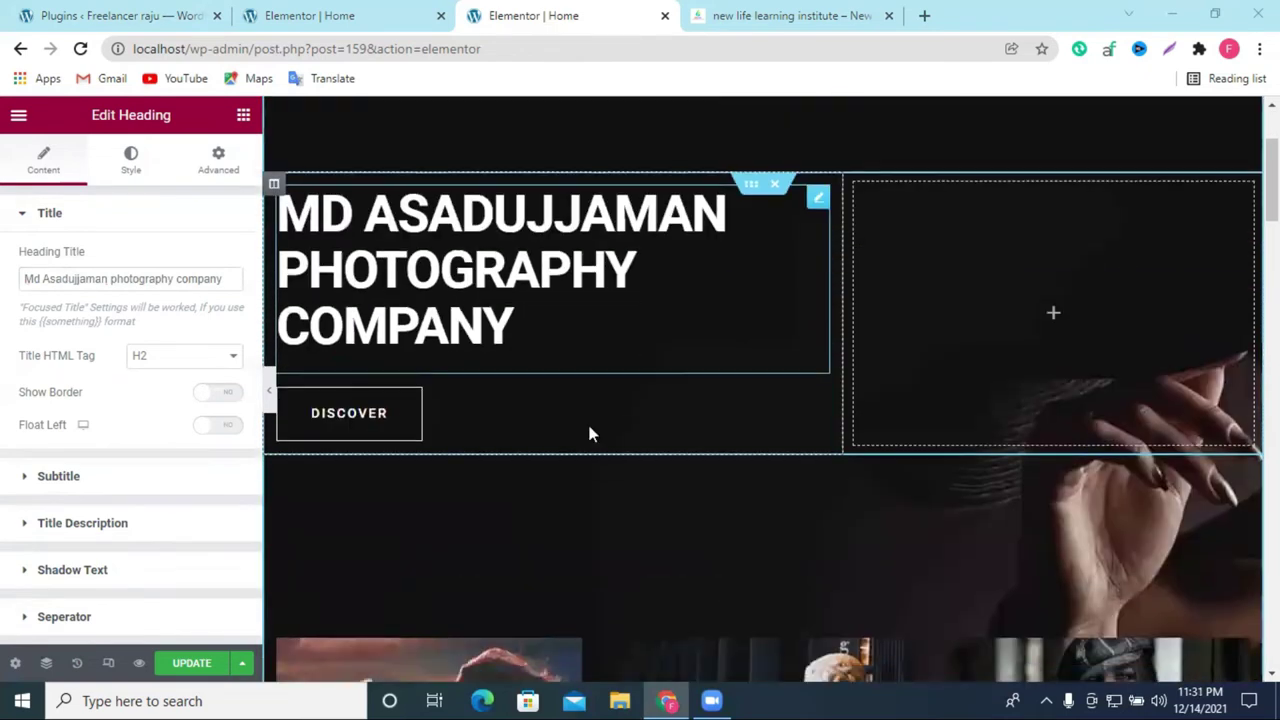
left_click(200, 670)
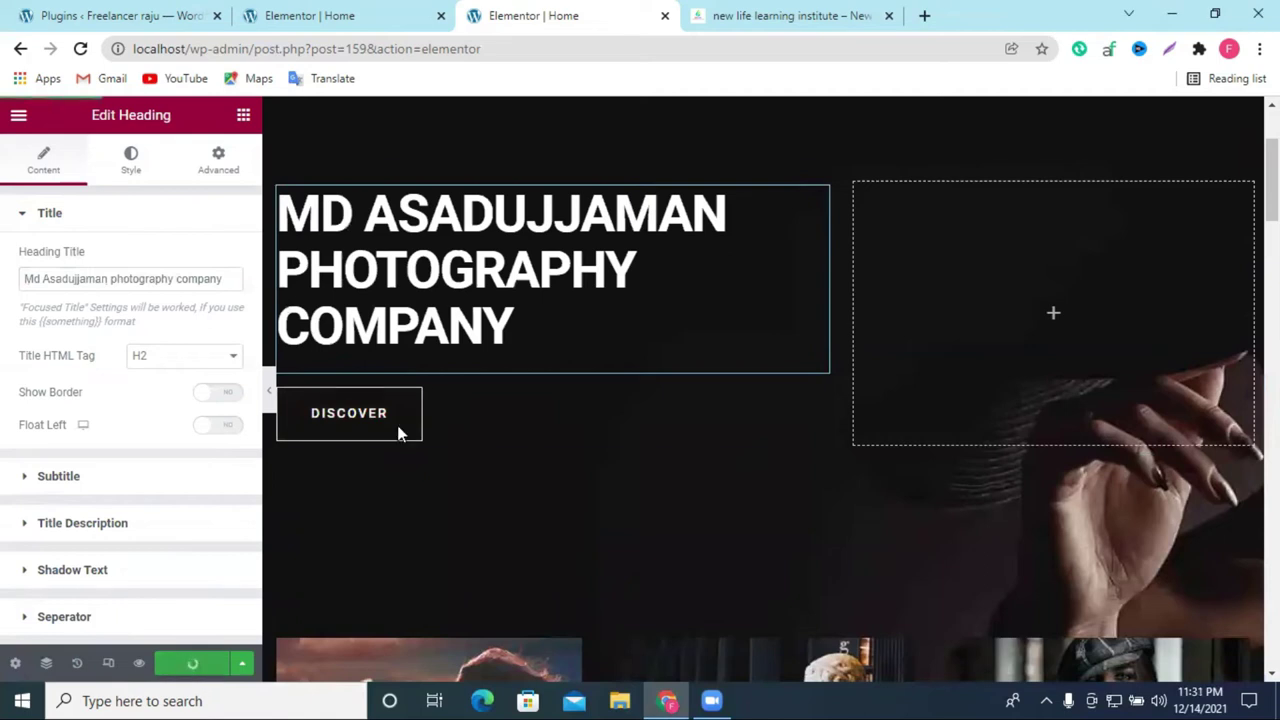
Step: Close the older duplicate Elementor editor tab
left_click(388, 8)
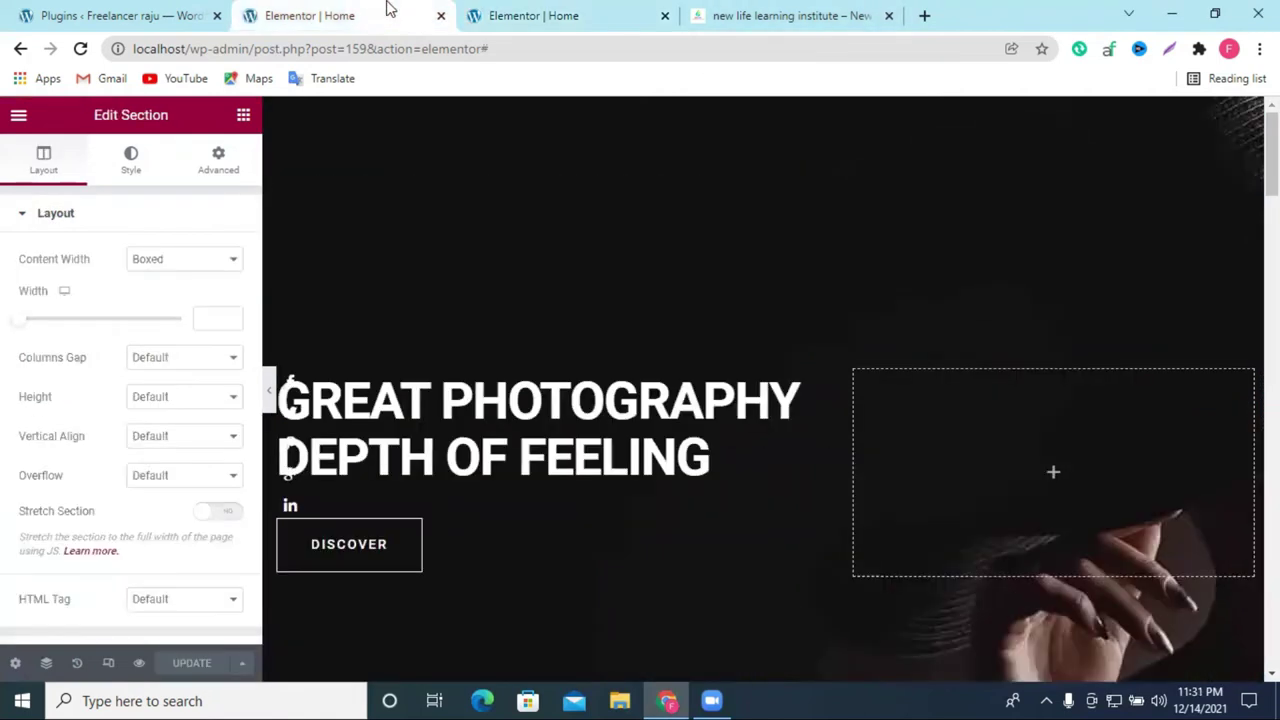
key("ctrl+w")
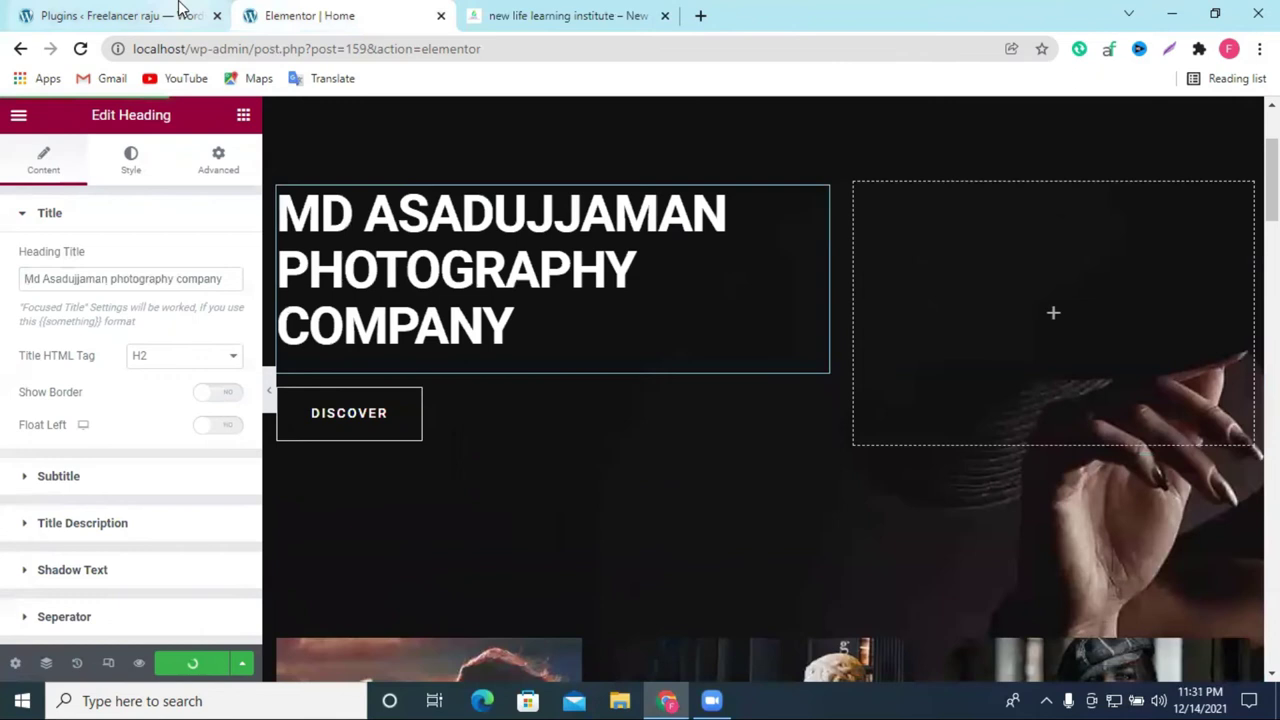
left_click(180, 12)
Step: Open Visit Site in a new tab, check the 'photography company' heading, then return to Elementor
right_click(62, 150)
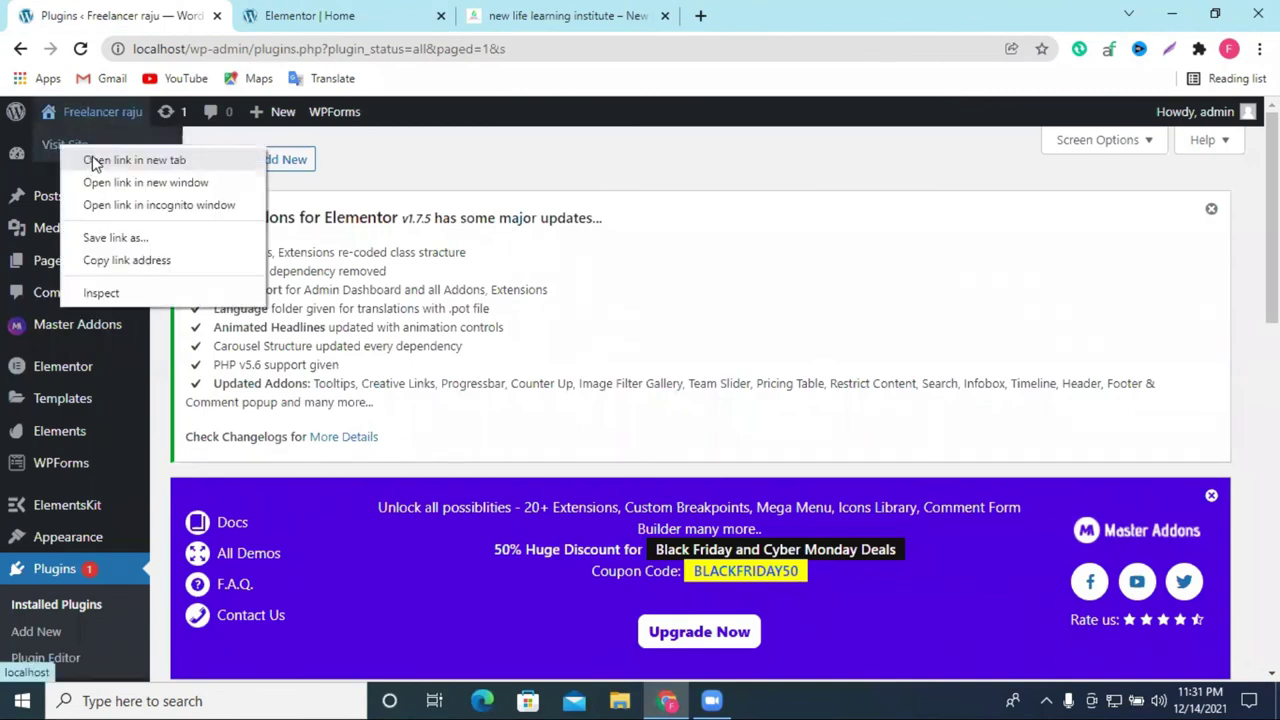
left_click(110, 160)
left_click(500, 15)
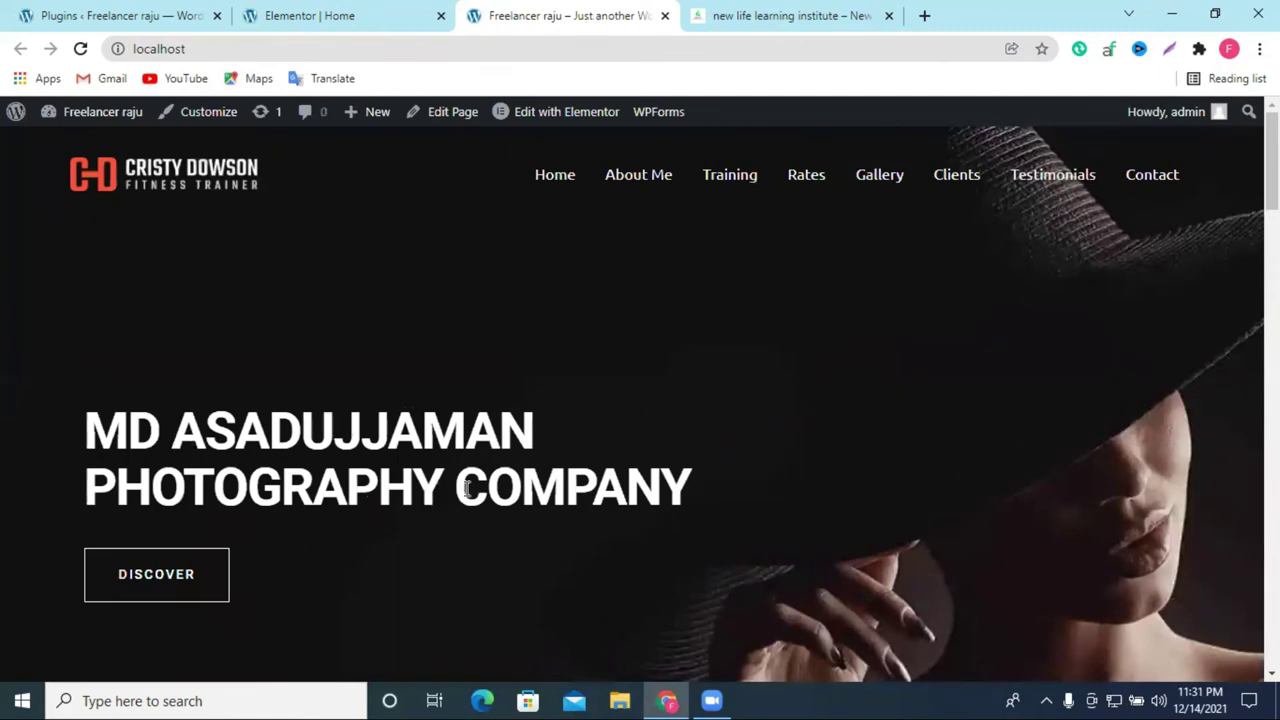
scroll(679, 380, "down", 4)
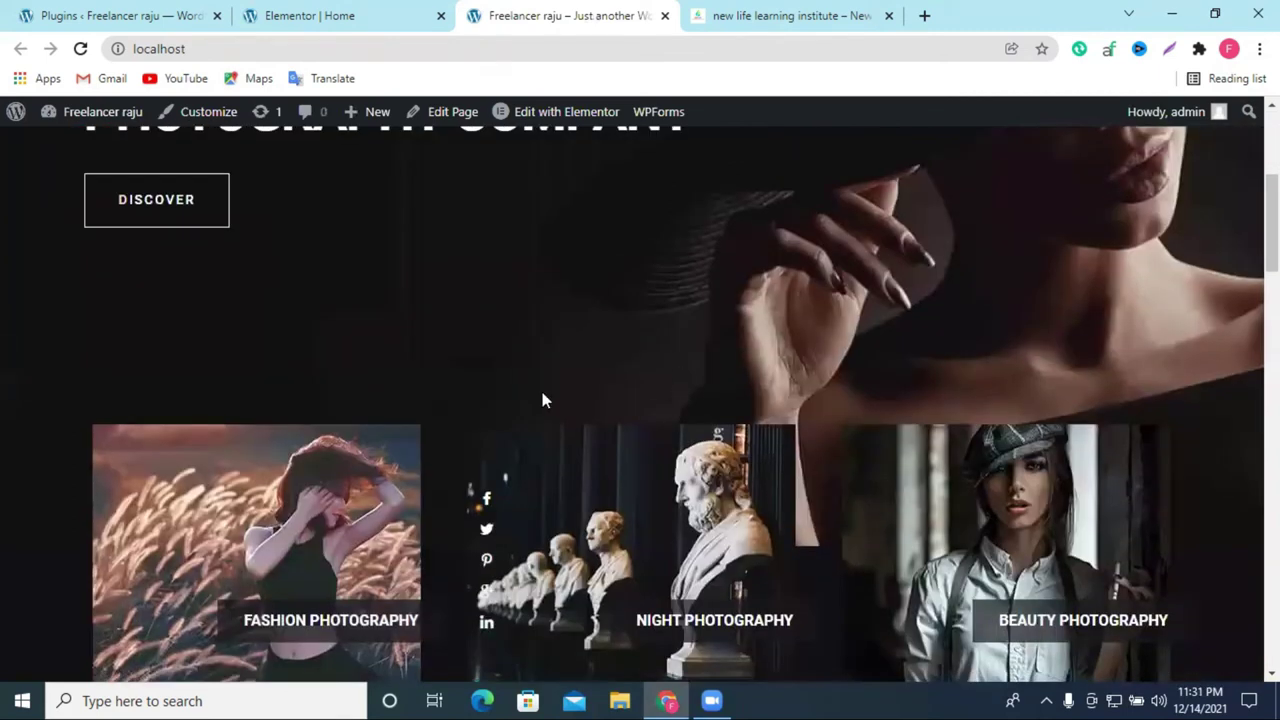
left_click(305, 15)
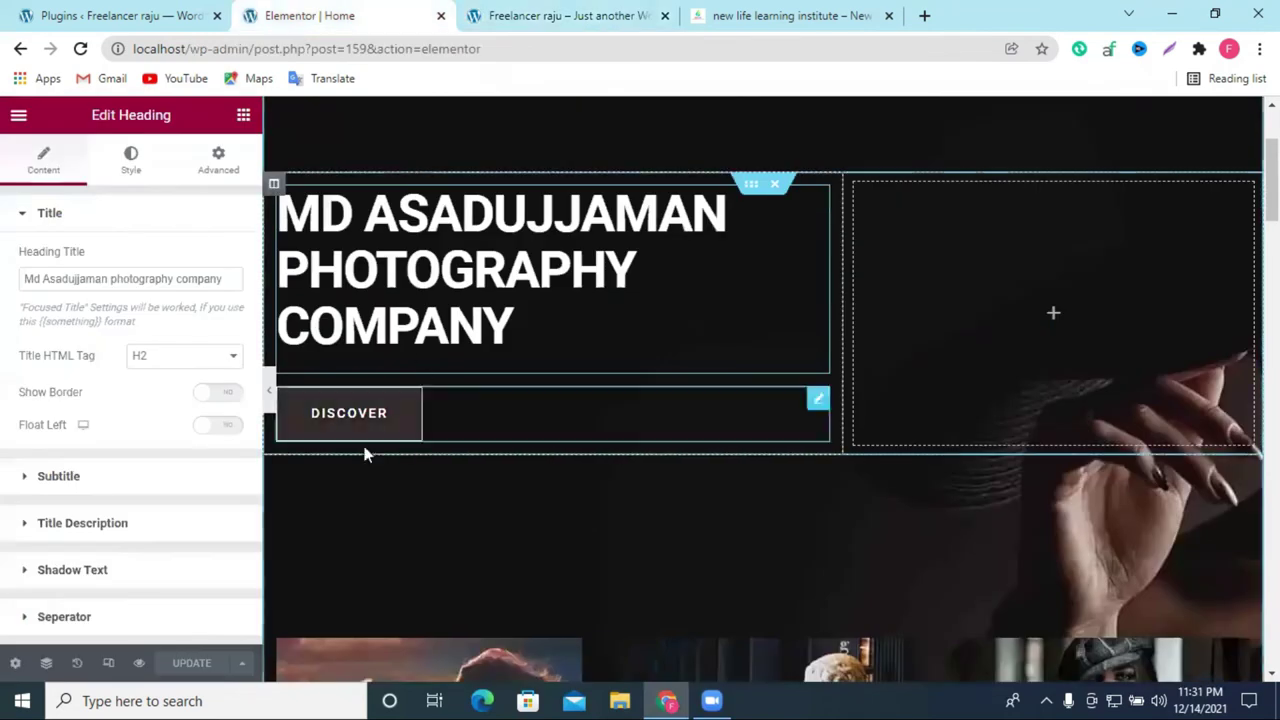
Step: Select the DISCOVER button's link field and copy the institute website's address
left_click(349, 418)
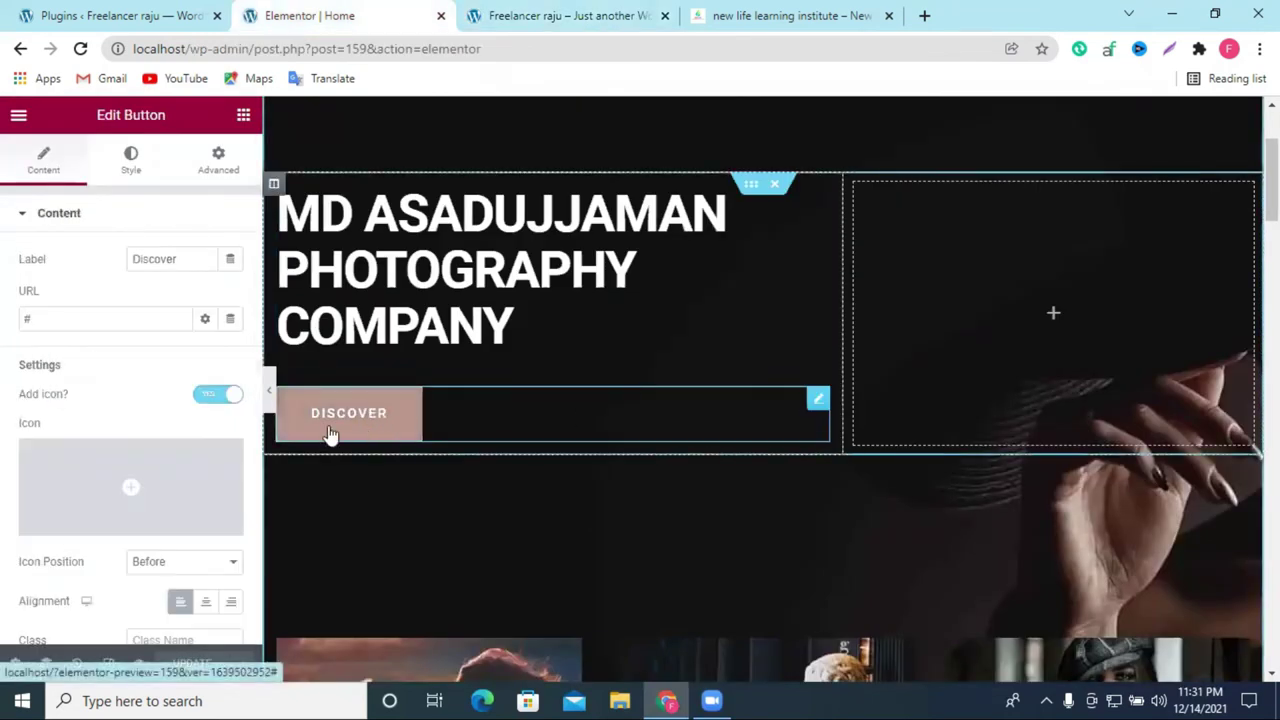
left_click(61, 320)
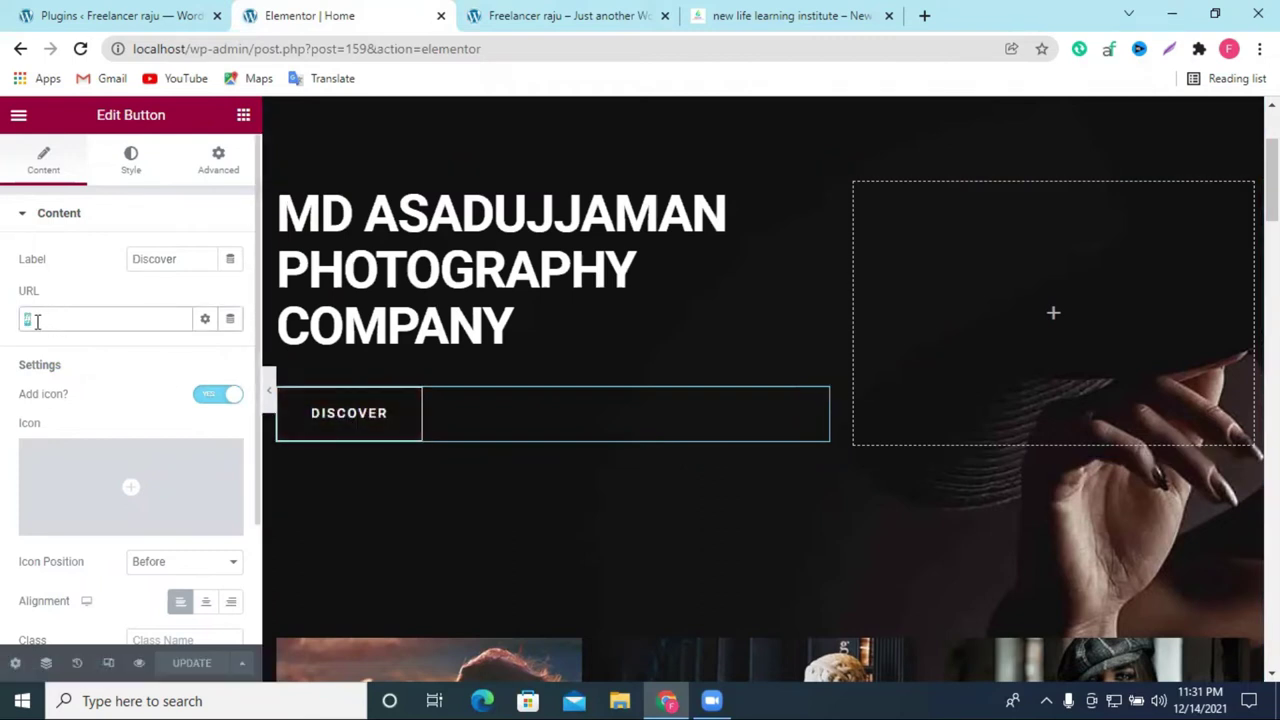
scroll(596, 435, "down", 2)
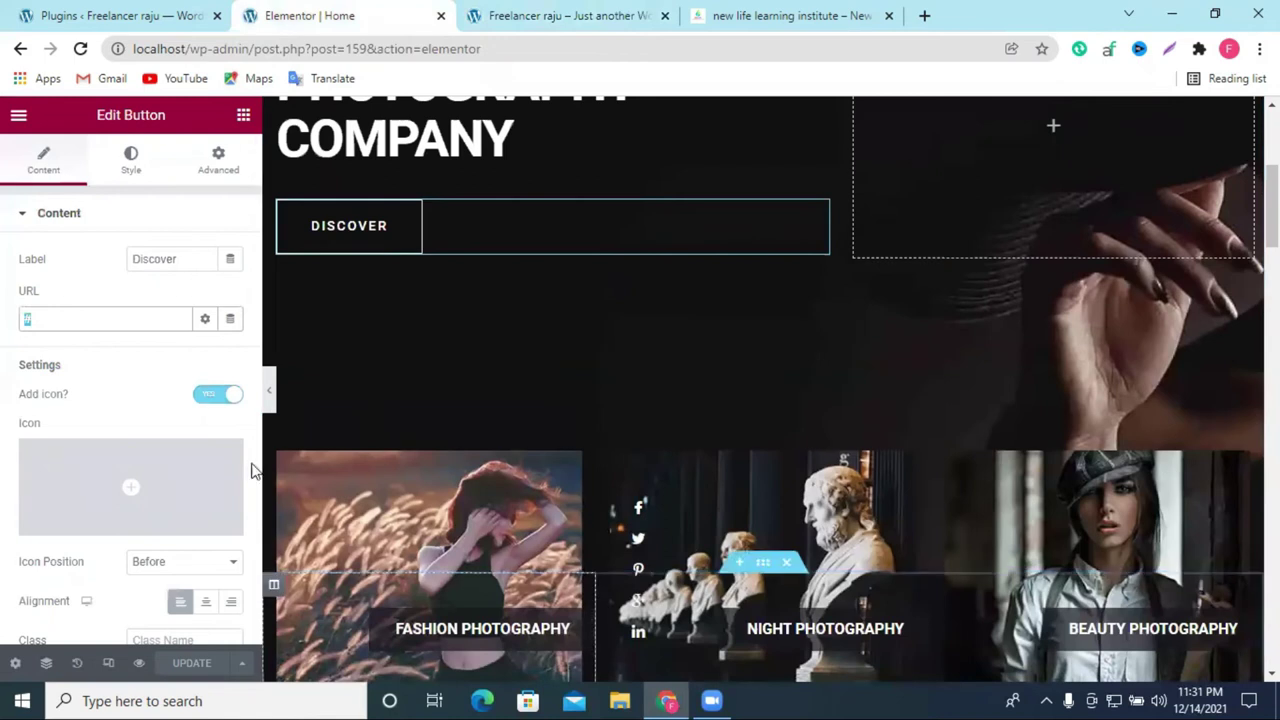
scroll(332, 455, "up", 1)
scroll(90, 360, "down", 2)
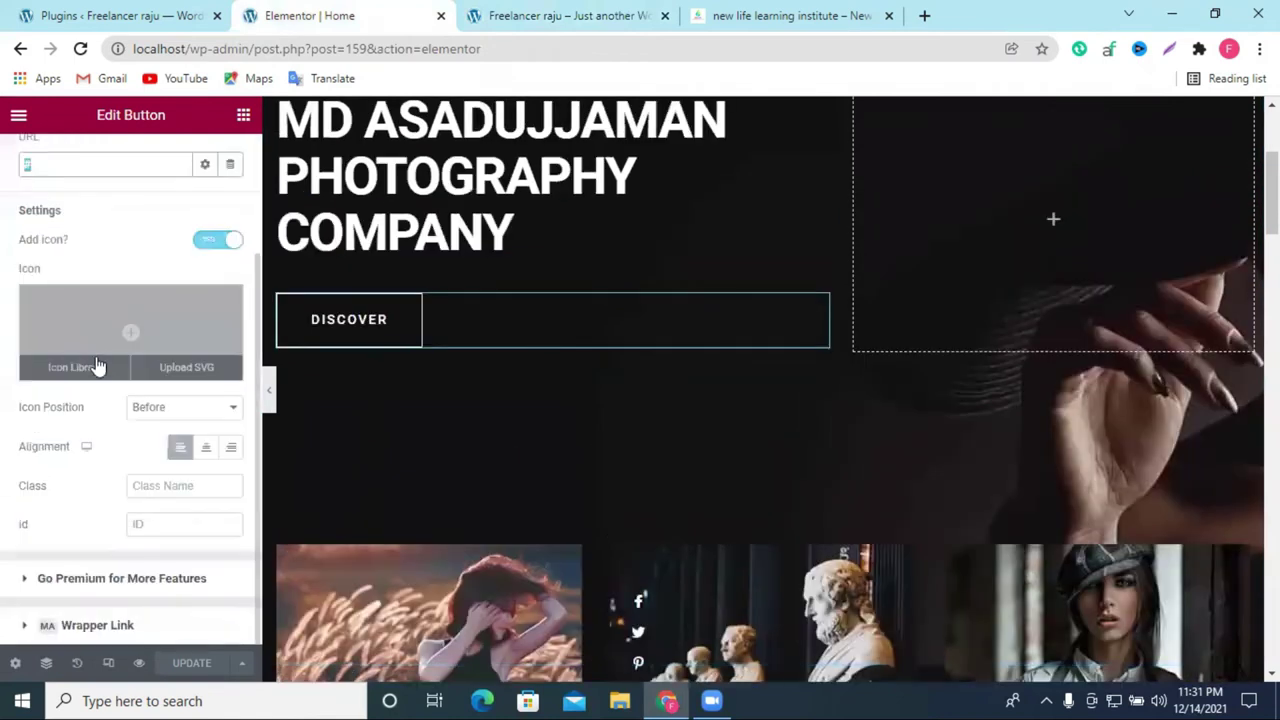
scroll(123, 398, "up", 3)
left_click(790, 15)
left_click(289, 52)
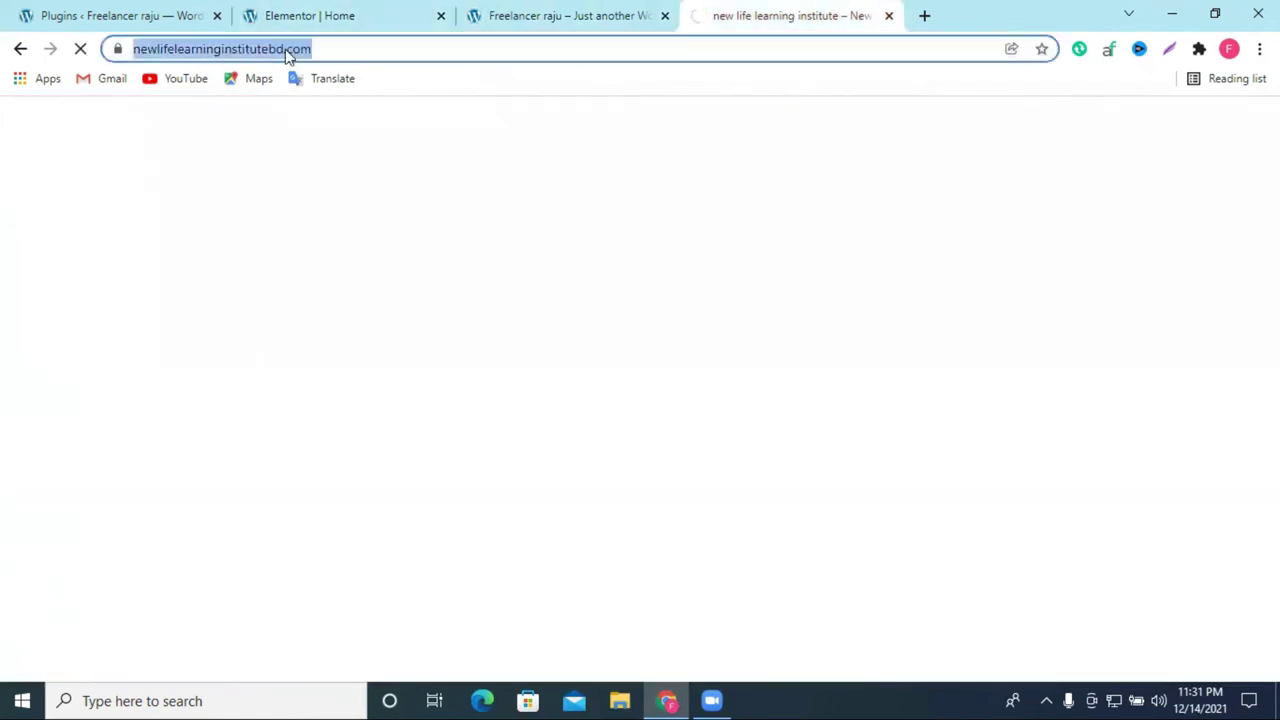
right_click(289, 50)
left_click(369, 153)
Step: Paste the newlifelearninginstitutebd.com address as the button link and save the page
left_click(309, 15)
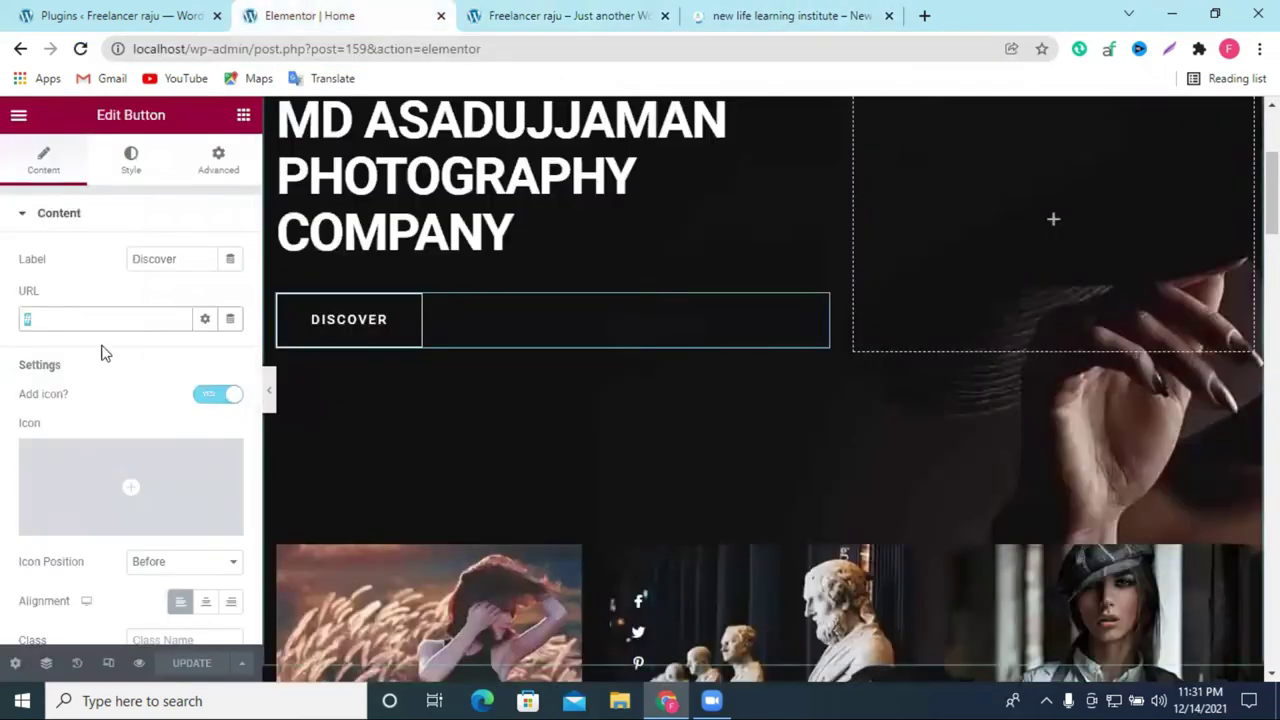
right_click(103, 318)
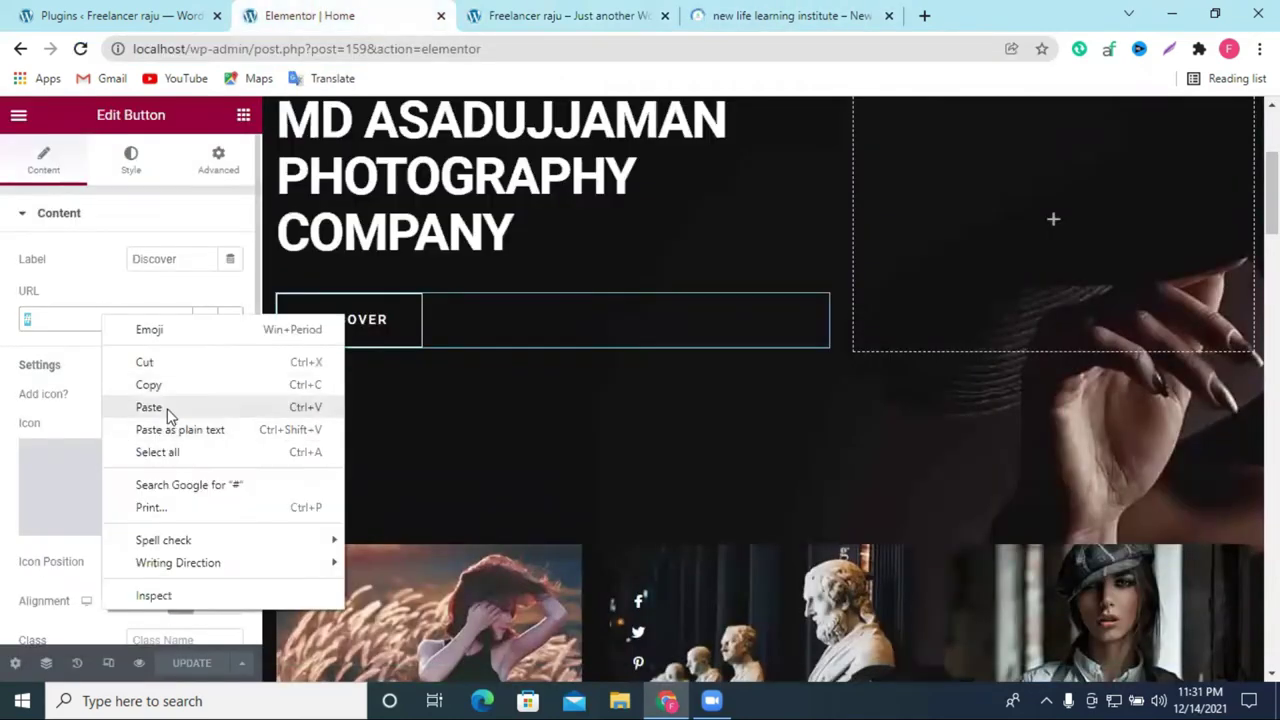
left_click(166, 410)
left_click(205, 666)
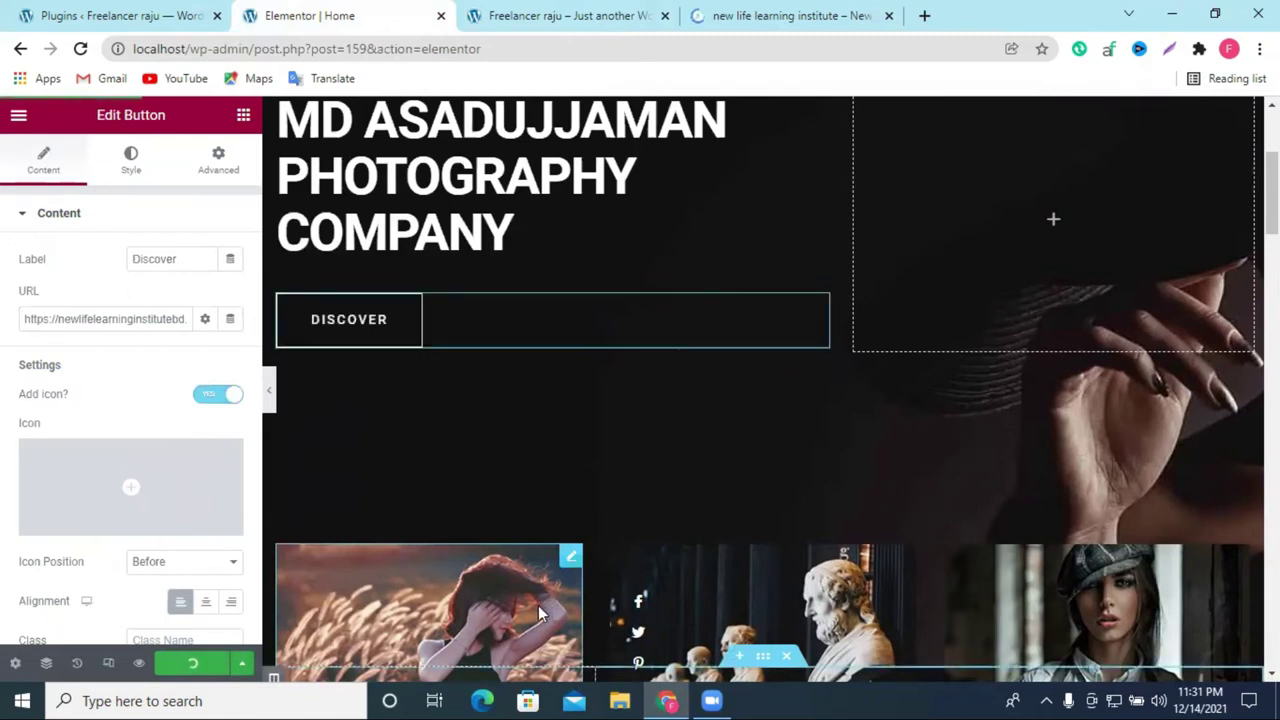
key("ctrl+Tab")
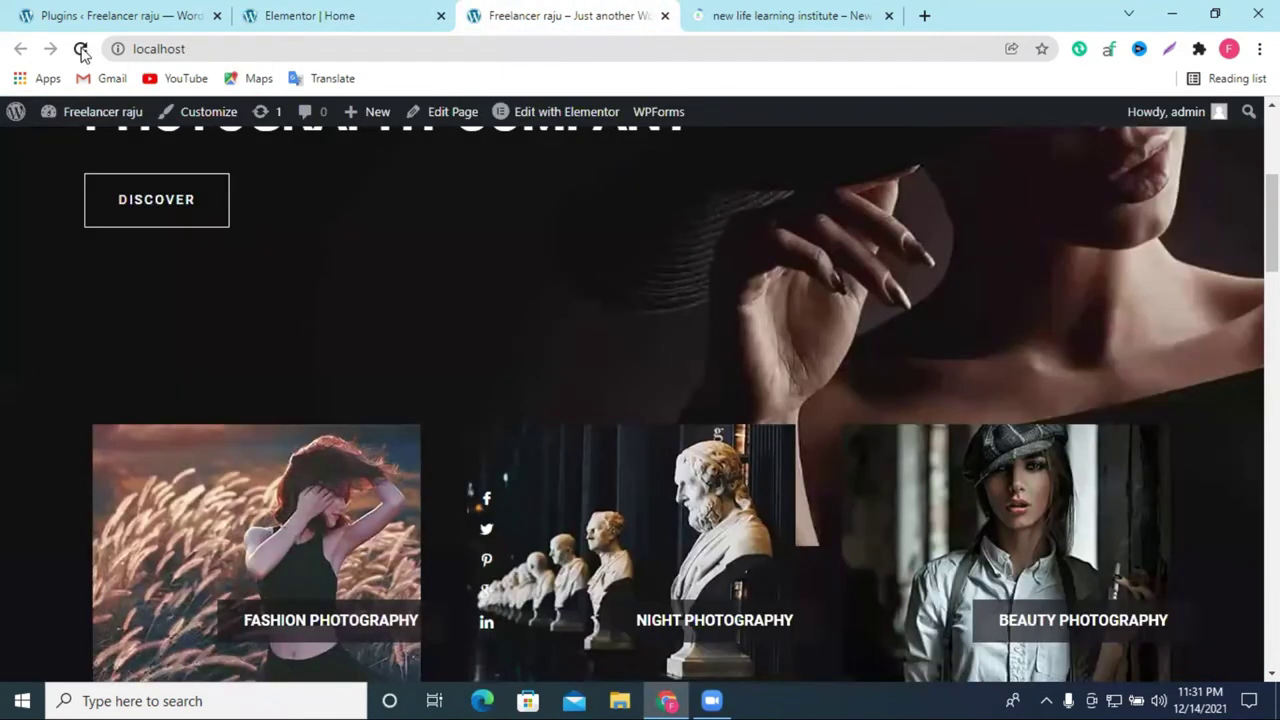
Step: Reload the live site, confirm DISCOVER opens the New Life Learning Institute site, then go back
left_click(80, 48)
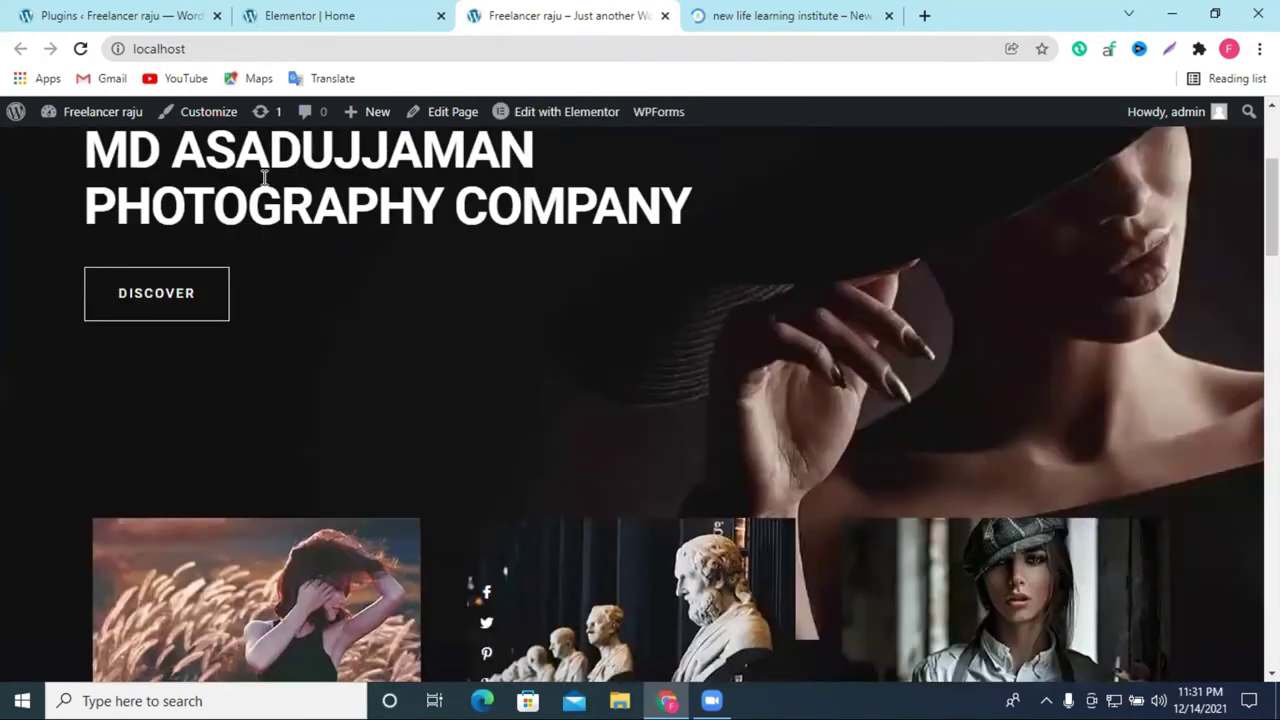
left_click(146, 288)
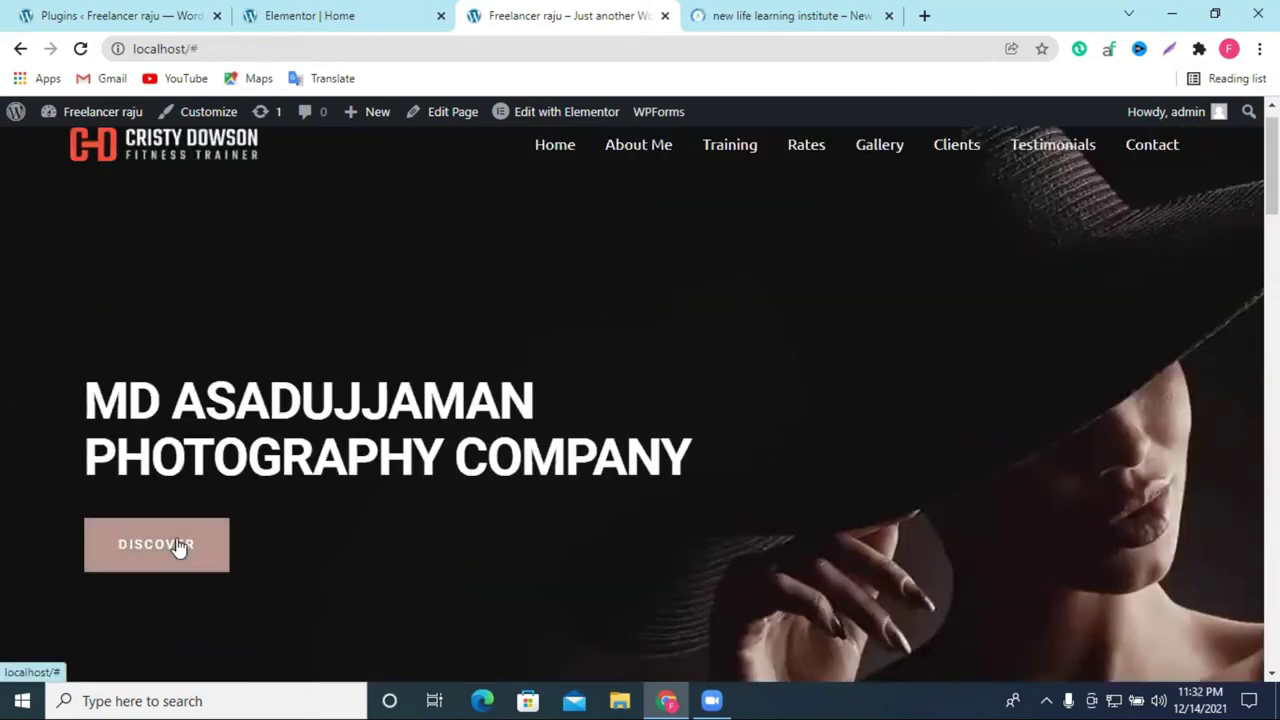
left_click(80, 48)
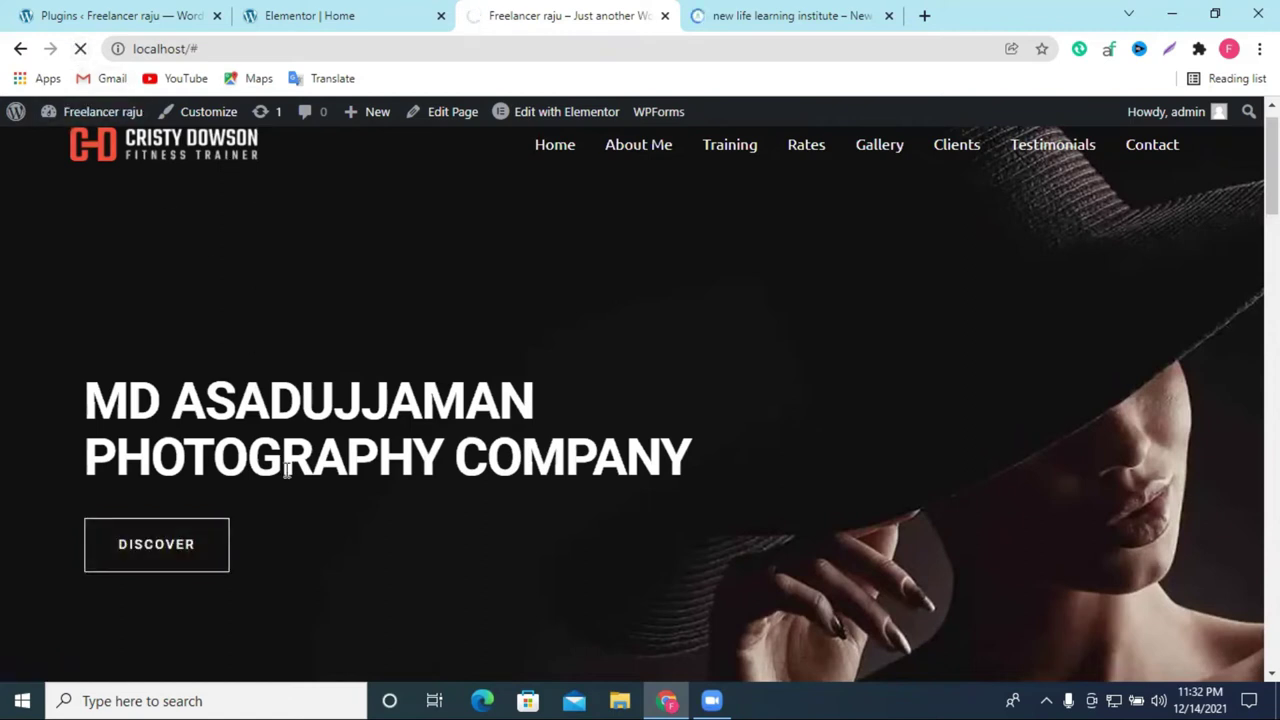
left_click(312, 12)
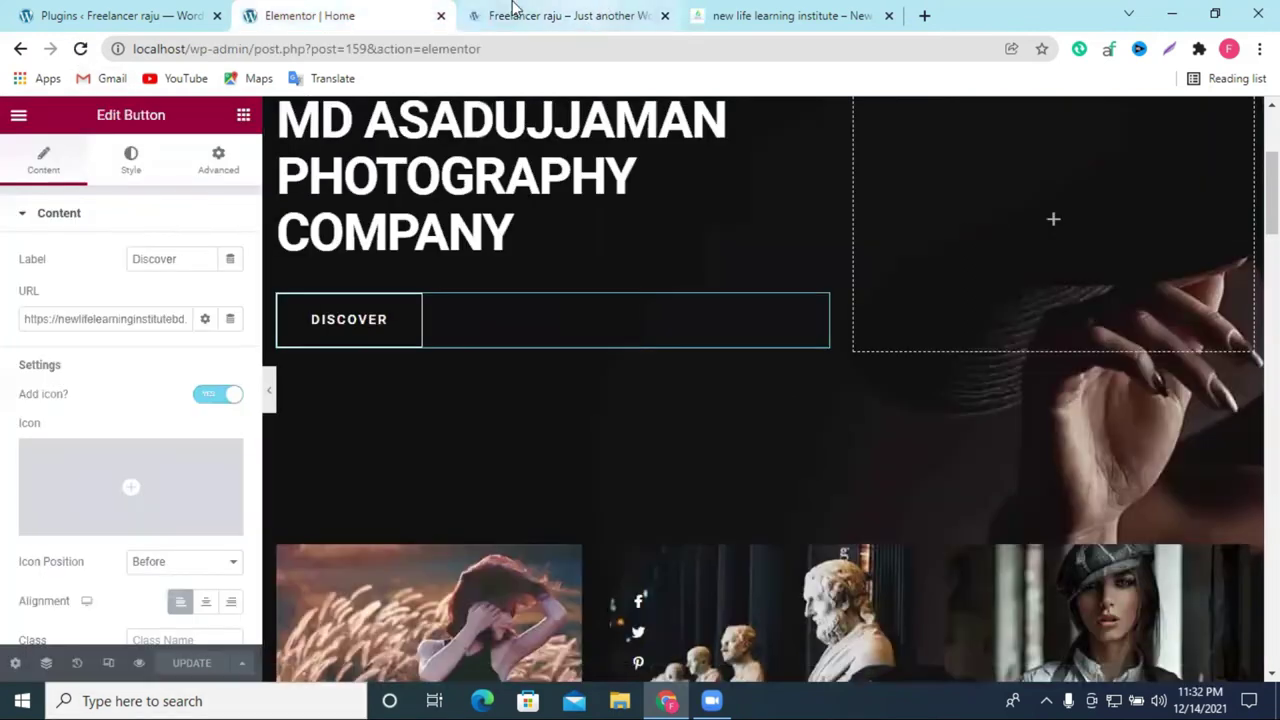
left_click(512, 10)
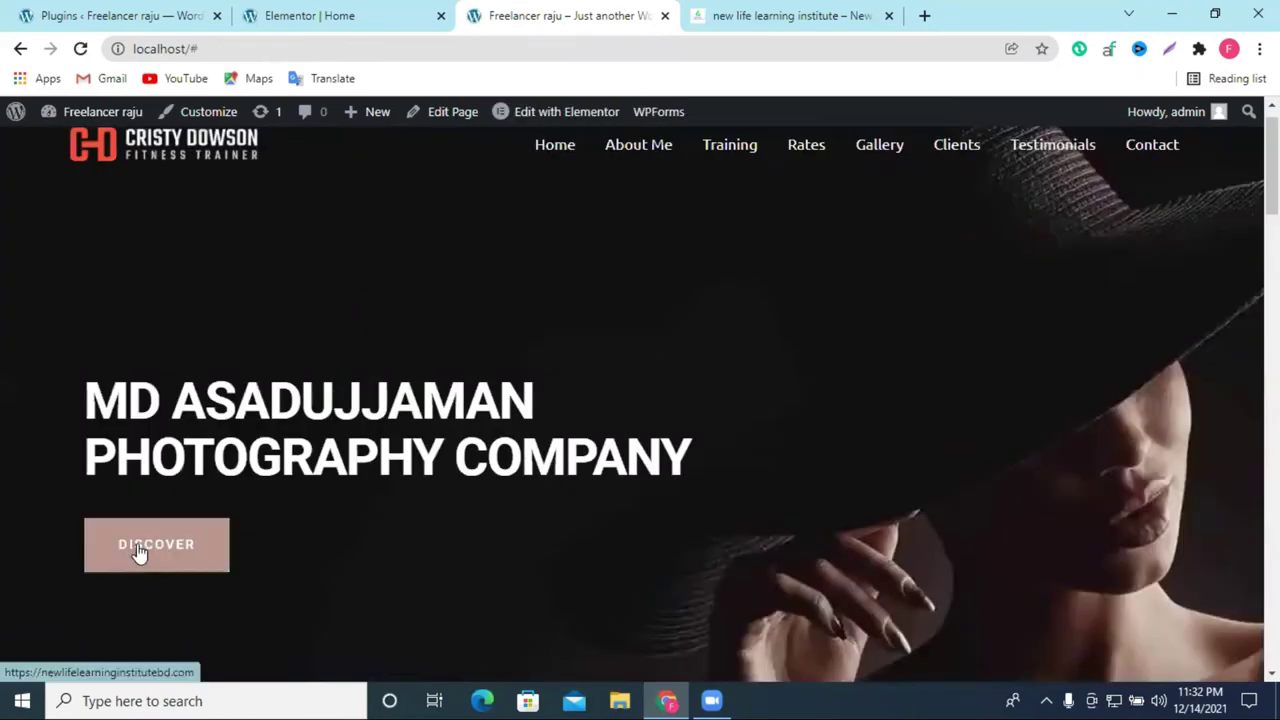
left_click(140, 552)
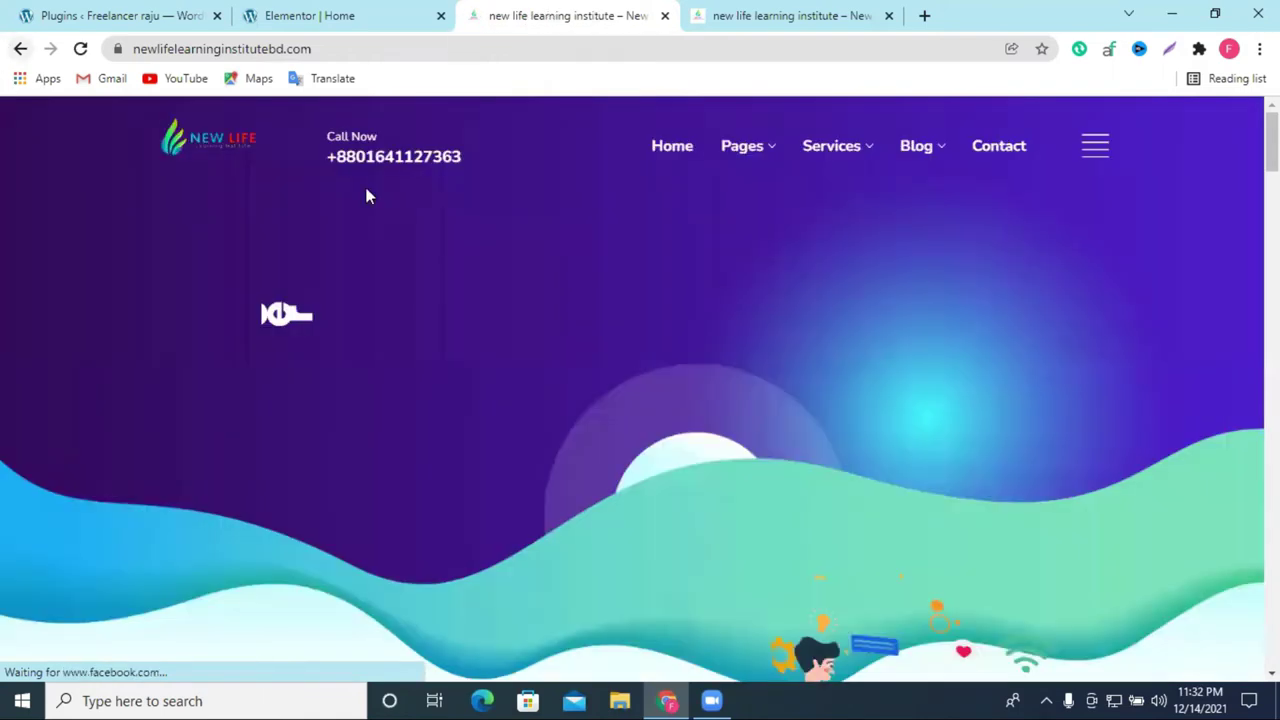
key("alt+Left")
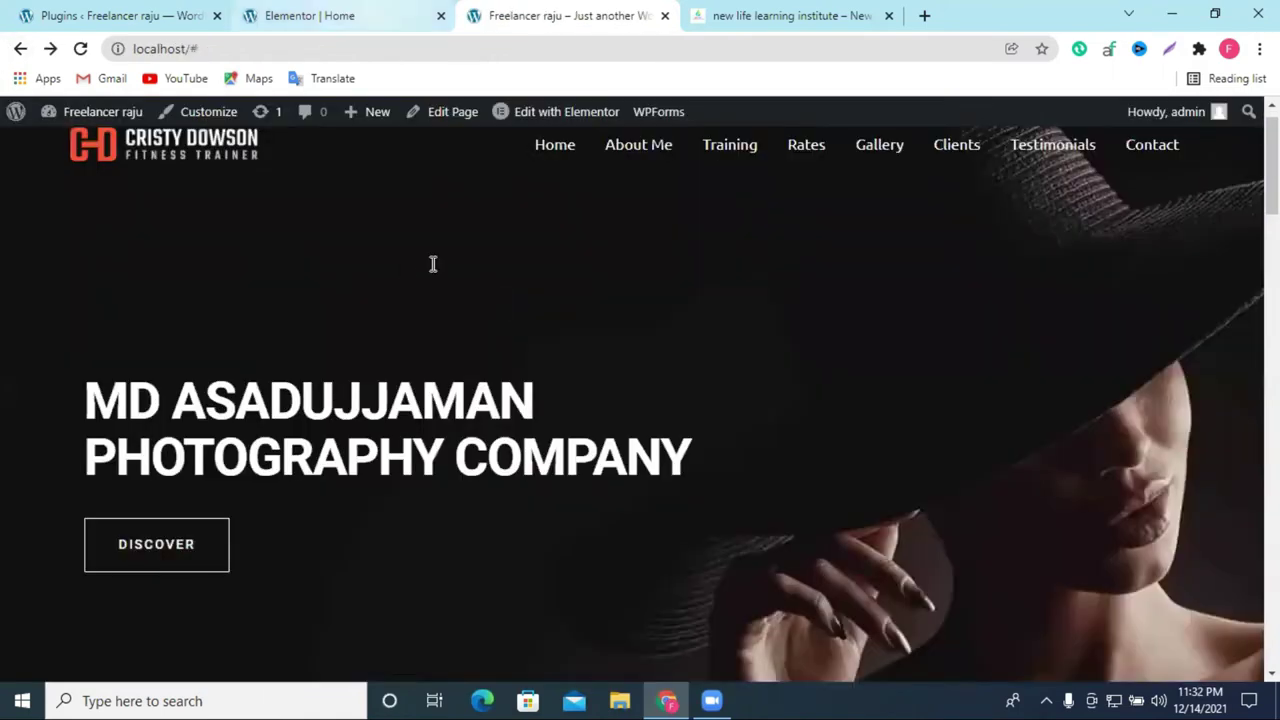
key("ctrl+shift+Tab")
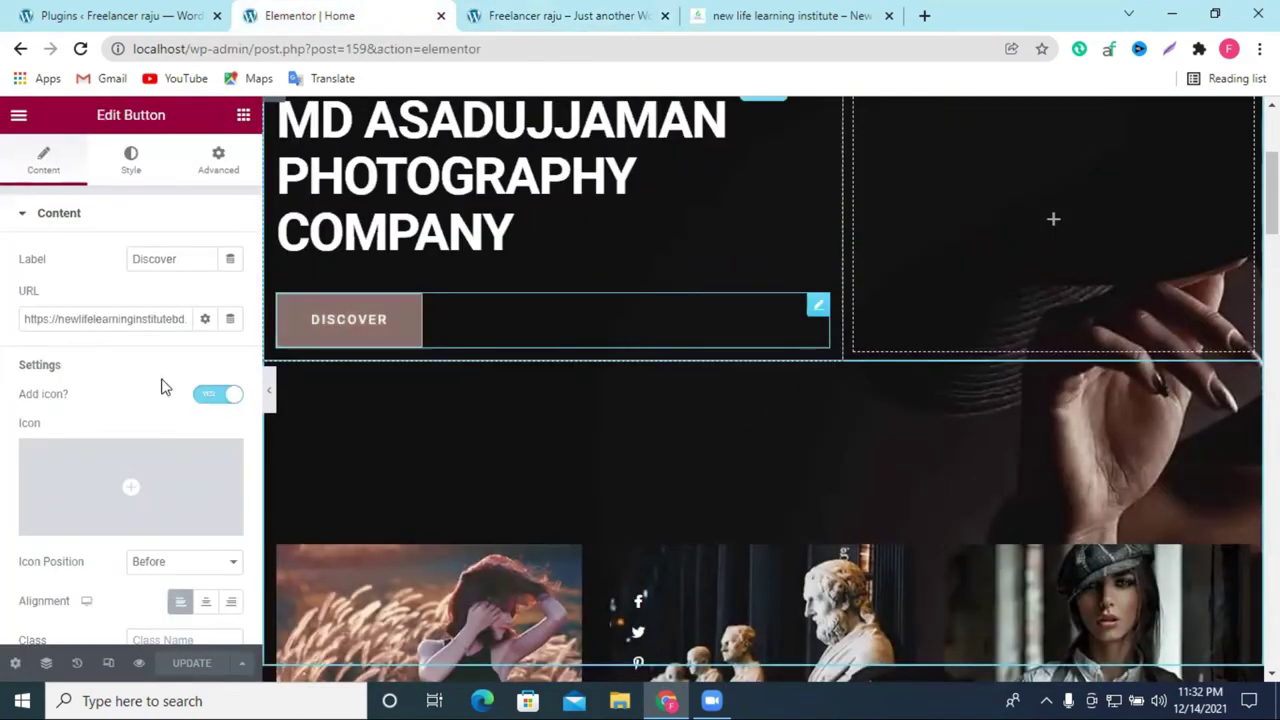
Step: Change the hero button's label from Discover to MORE
double_click(153, 251)
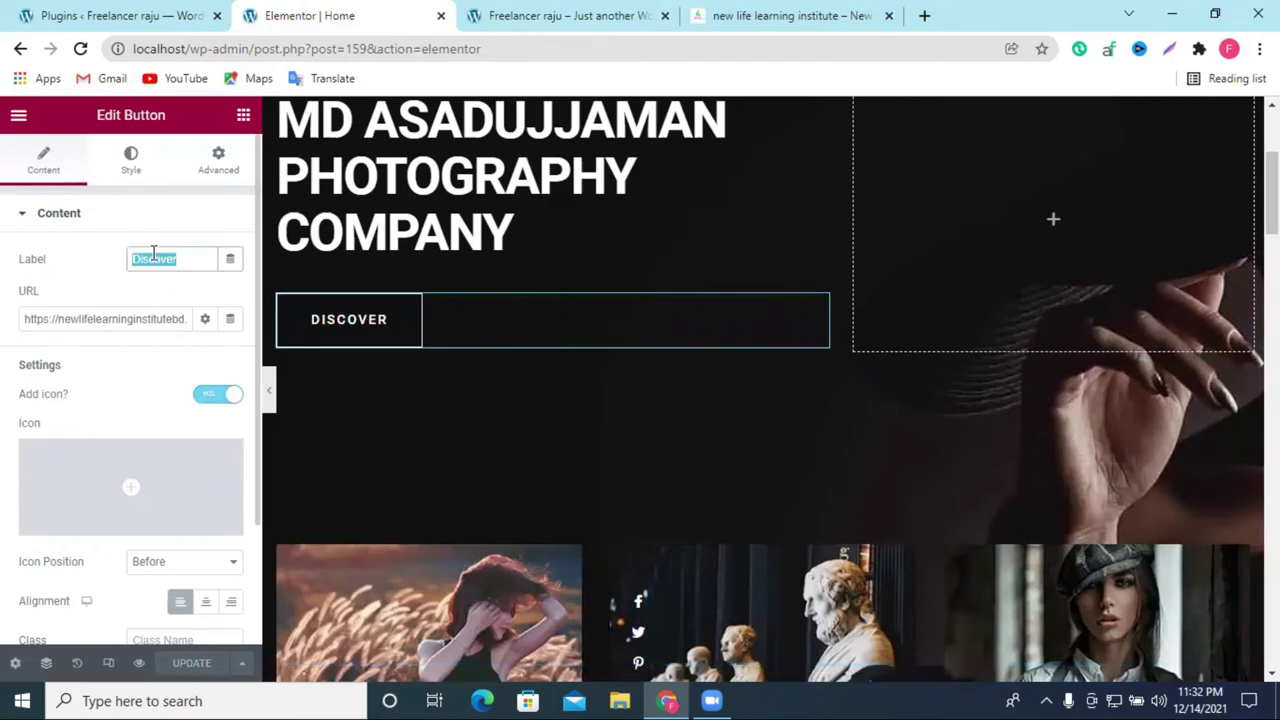
type("m")
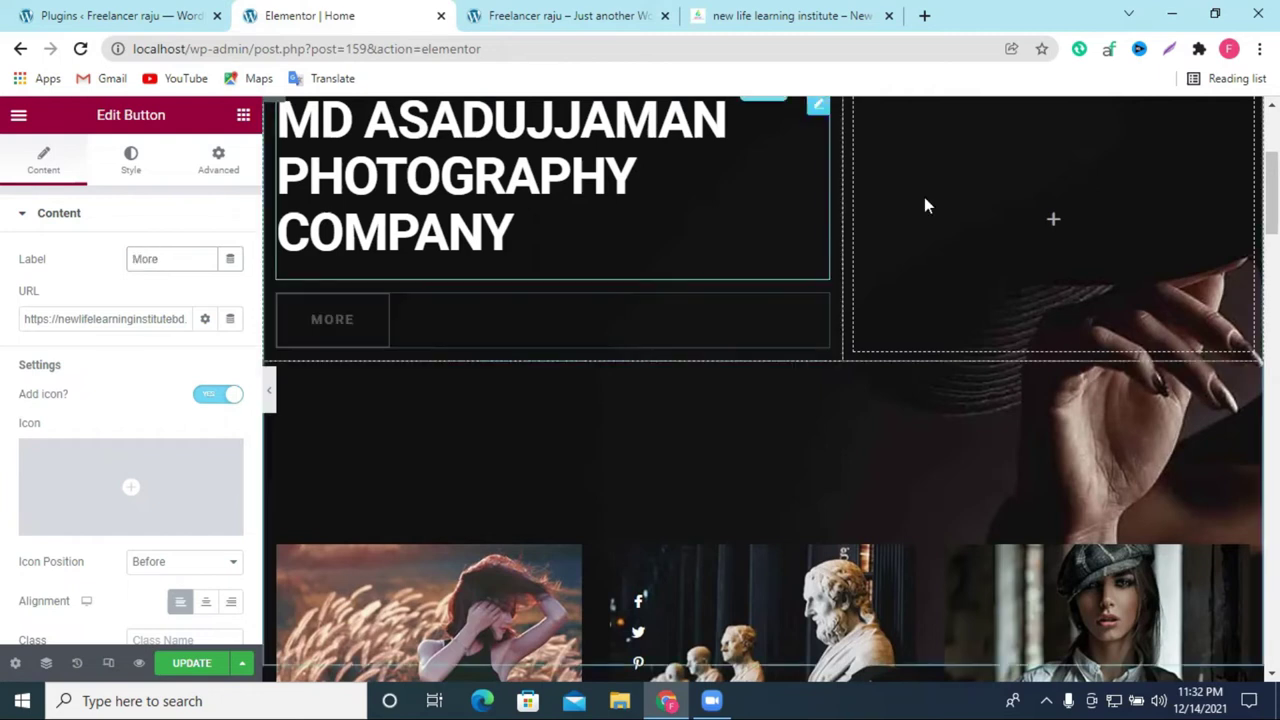
scroll(669, 358, "down", 1)
scroll(746, 367, "up", 3)
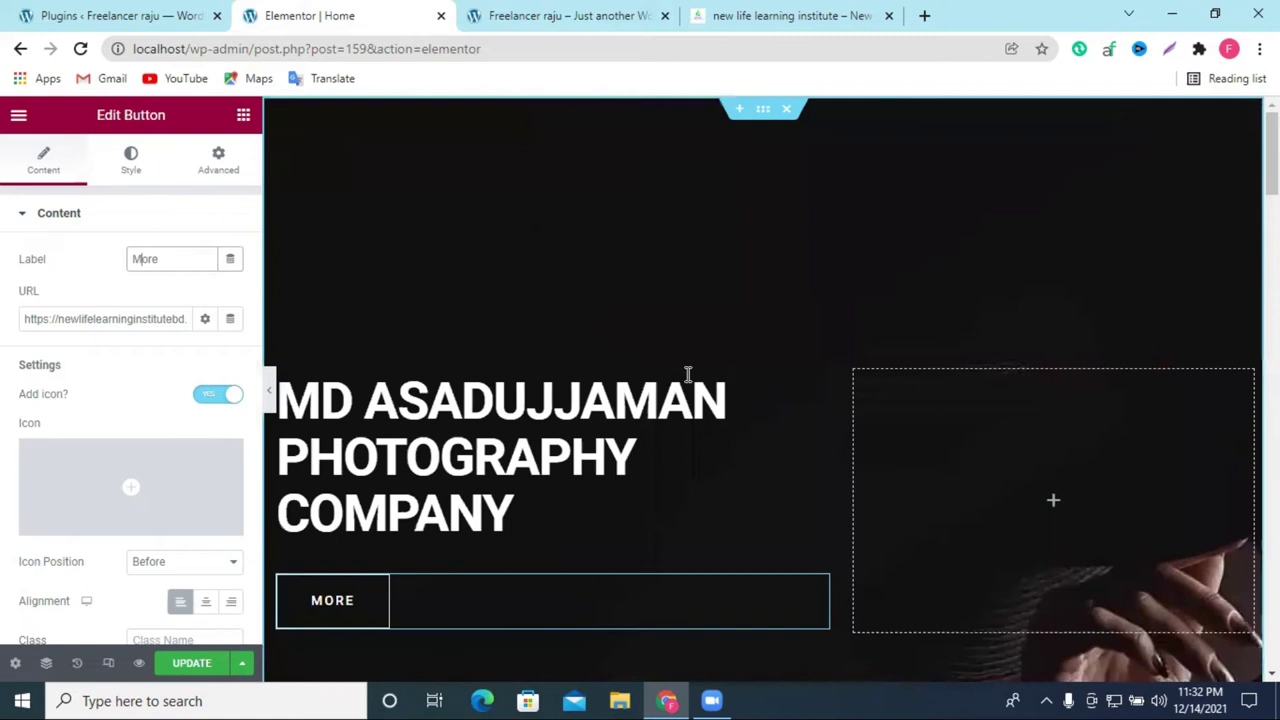
scroll(682, 375, "down", 2)
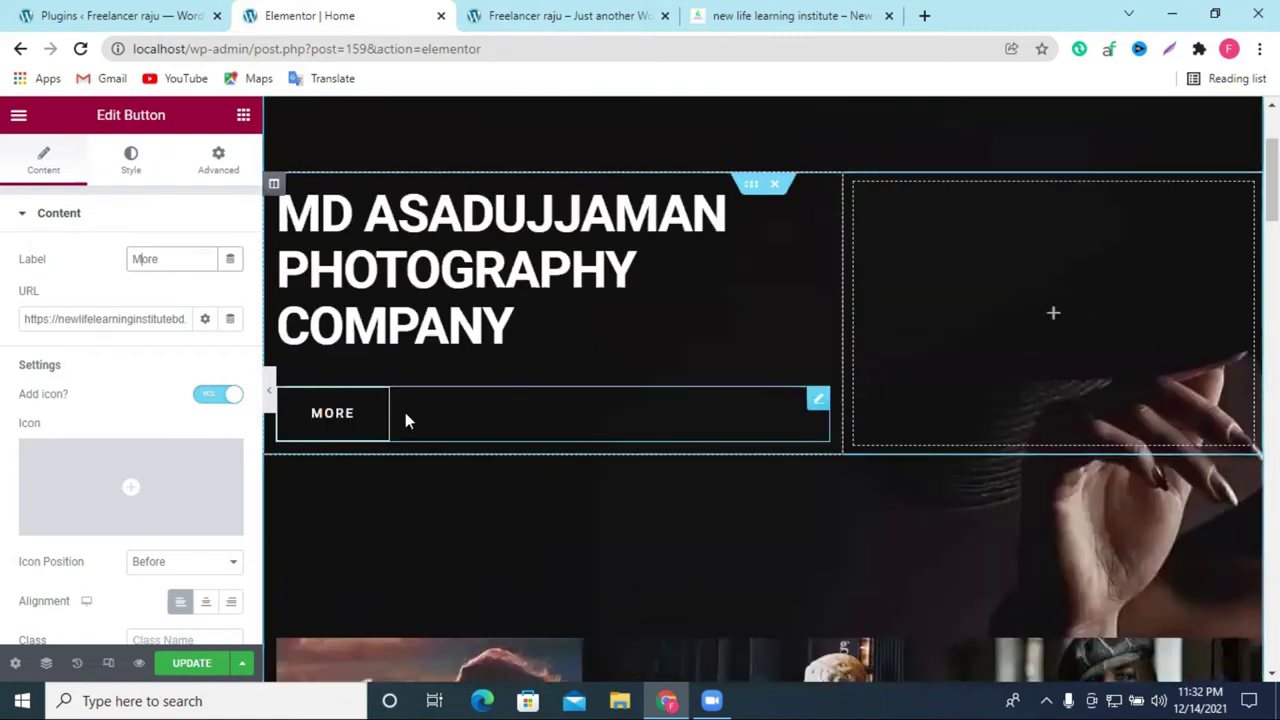
scroll(157, 529, "down", 1)
scroll(170, 425, "down", 1)
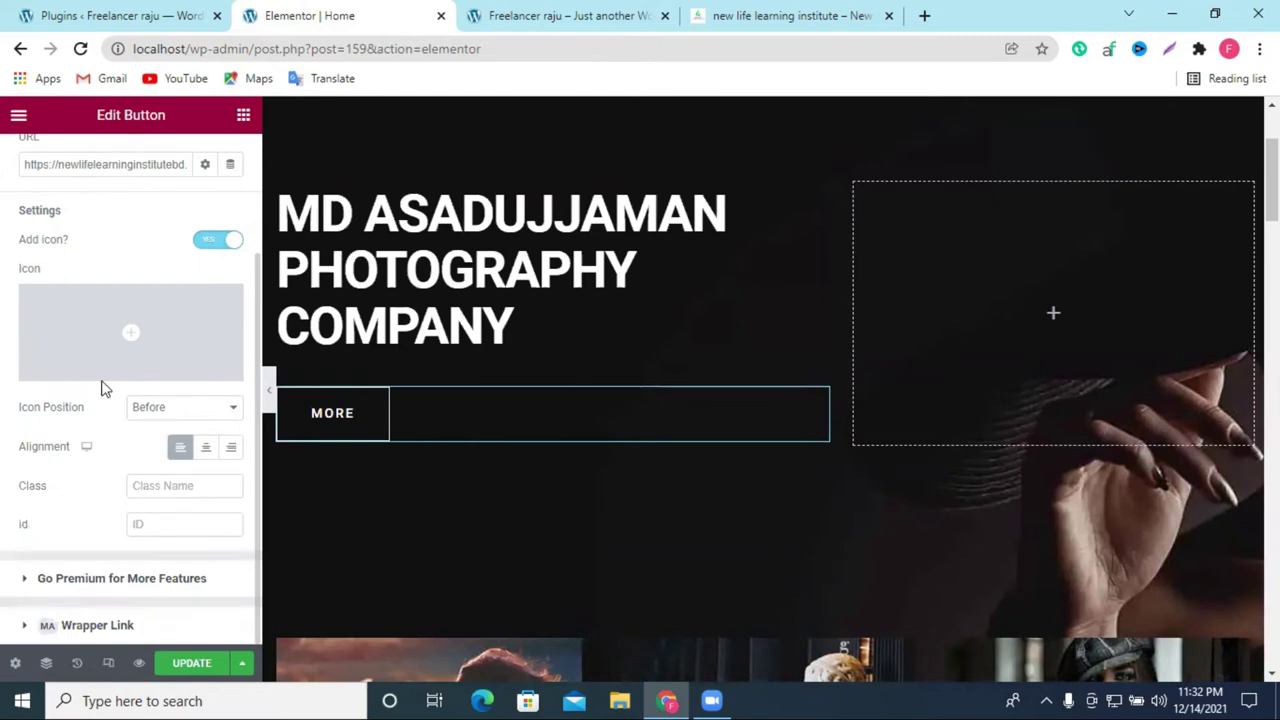
scroll(140, 166, "up", 2)
Step: Set the button's unlinked border radius to 12/19/19/19
left_click(380, 426)
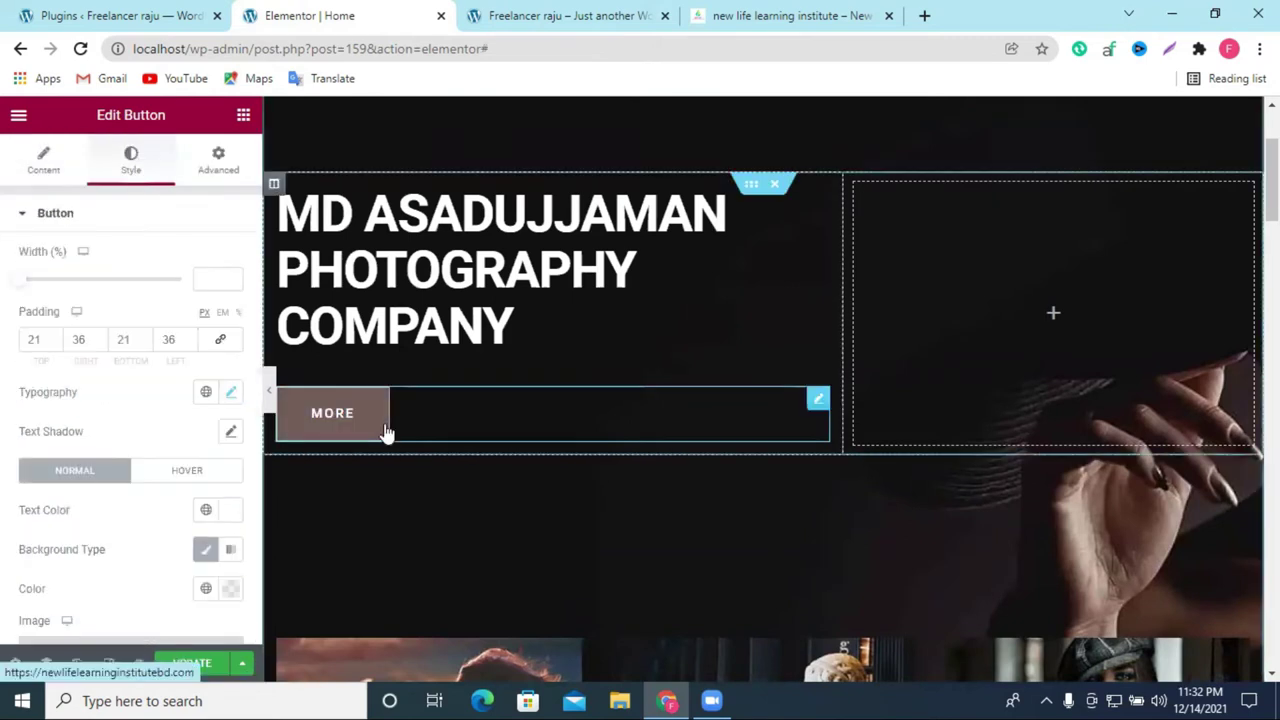
scroll(100, 360, "down", 3)
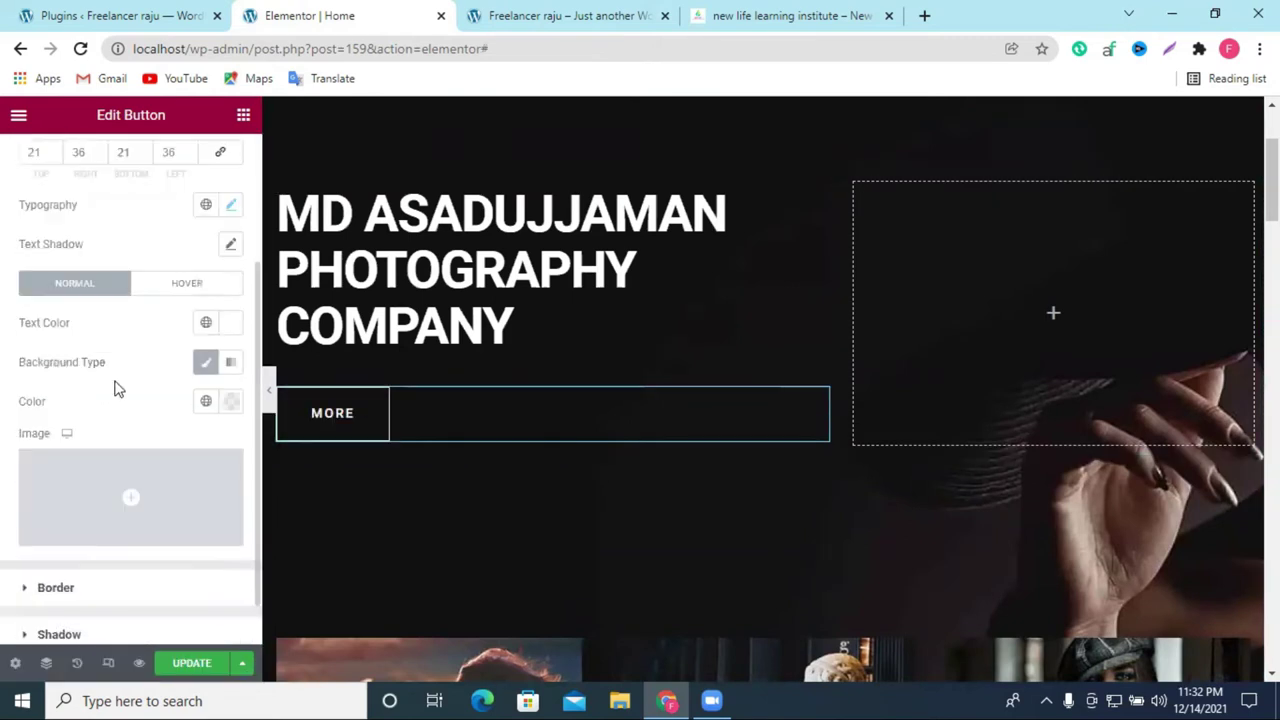
scroll(65, 484, "down", 1)
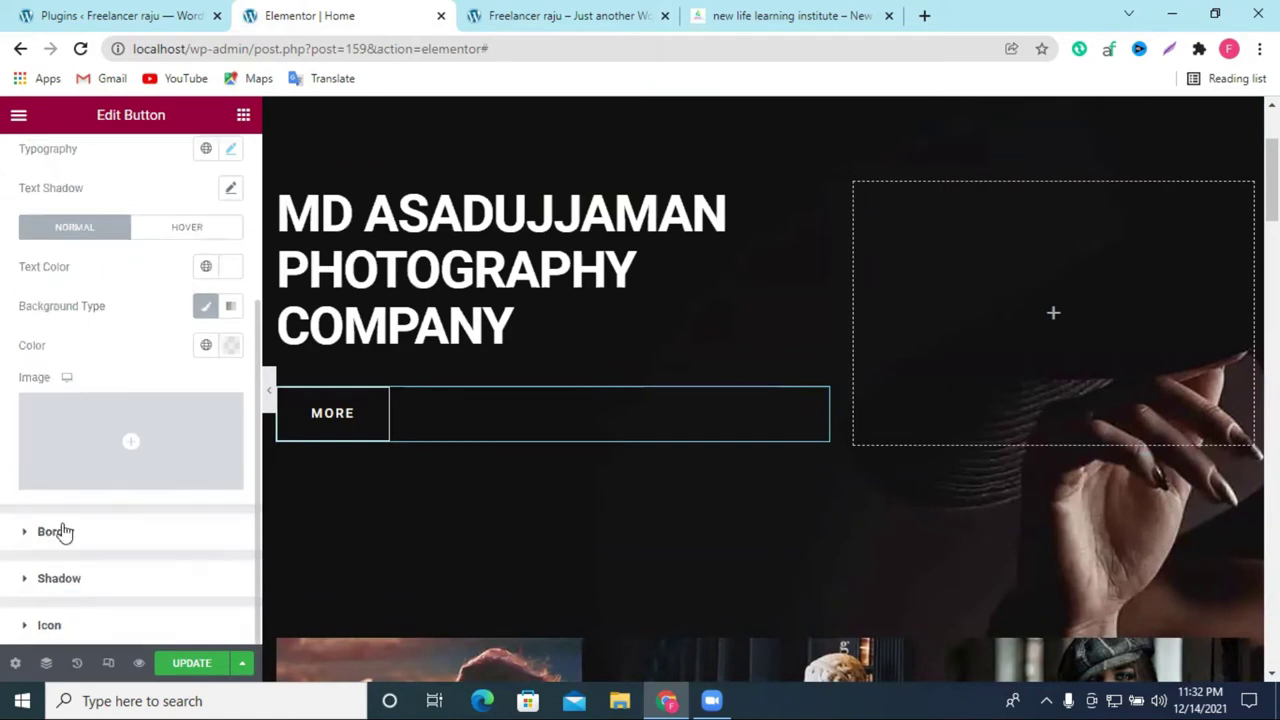
left_click(55, 534)
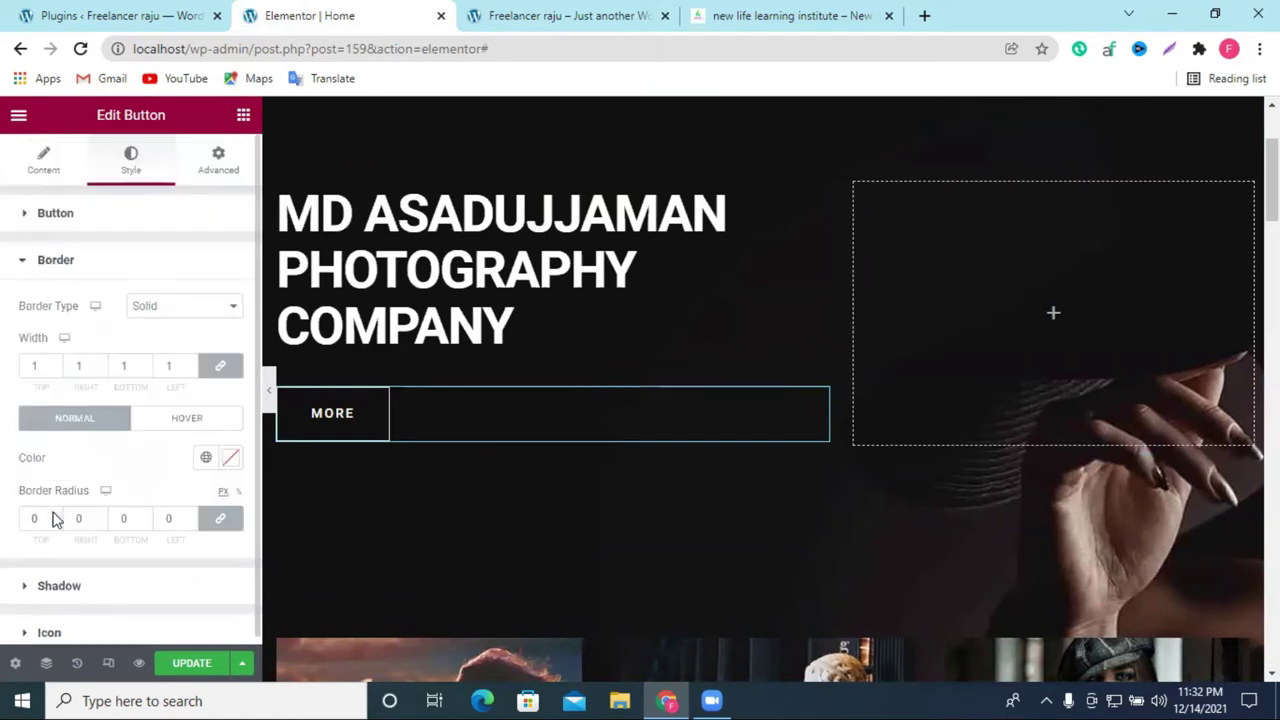
left_click(56, 515)
left_click(56, 515)
left_click(56, 515)
left_click(56, 514)
left_click(56, 514)
left_click(56, 514)
left_click(56, 514)
scroll(56, 518, "up", 8)
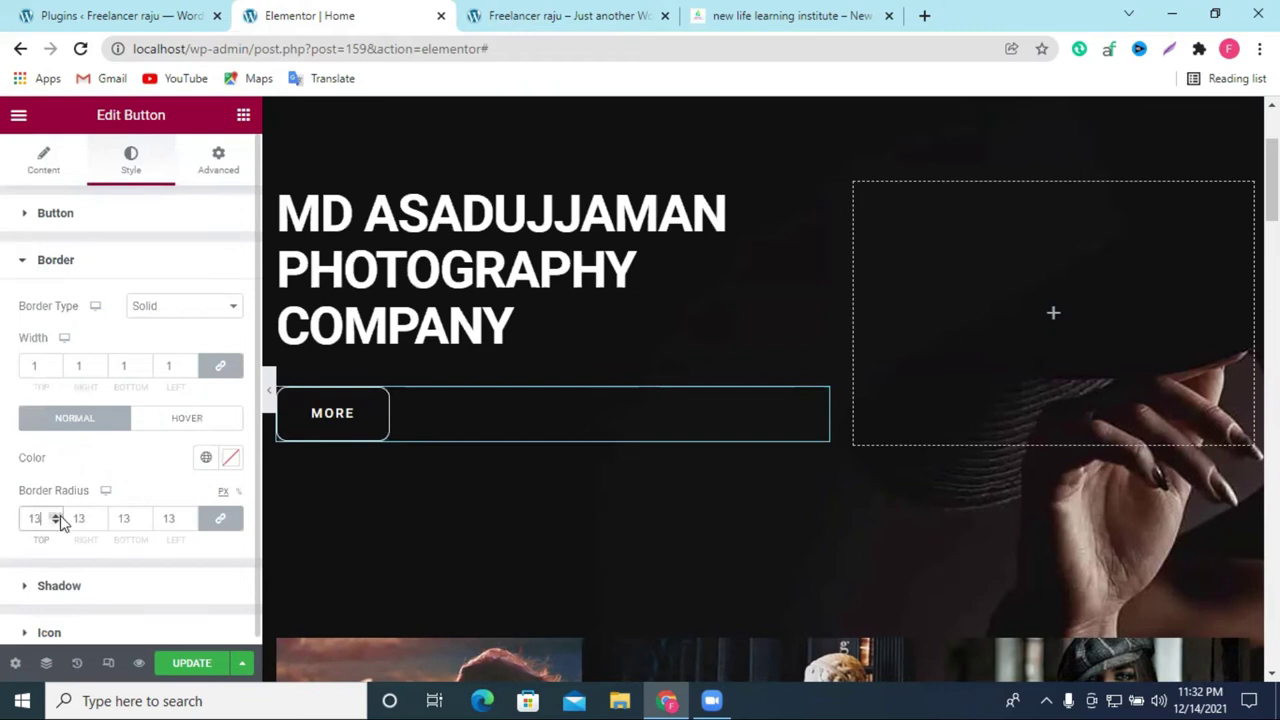
left_click(222, 519)
scroll(58, 518, "up", 3)
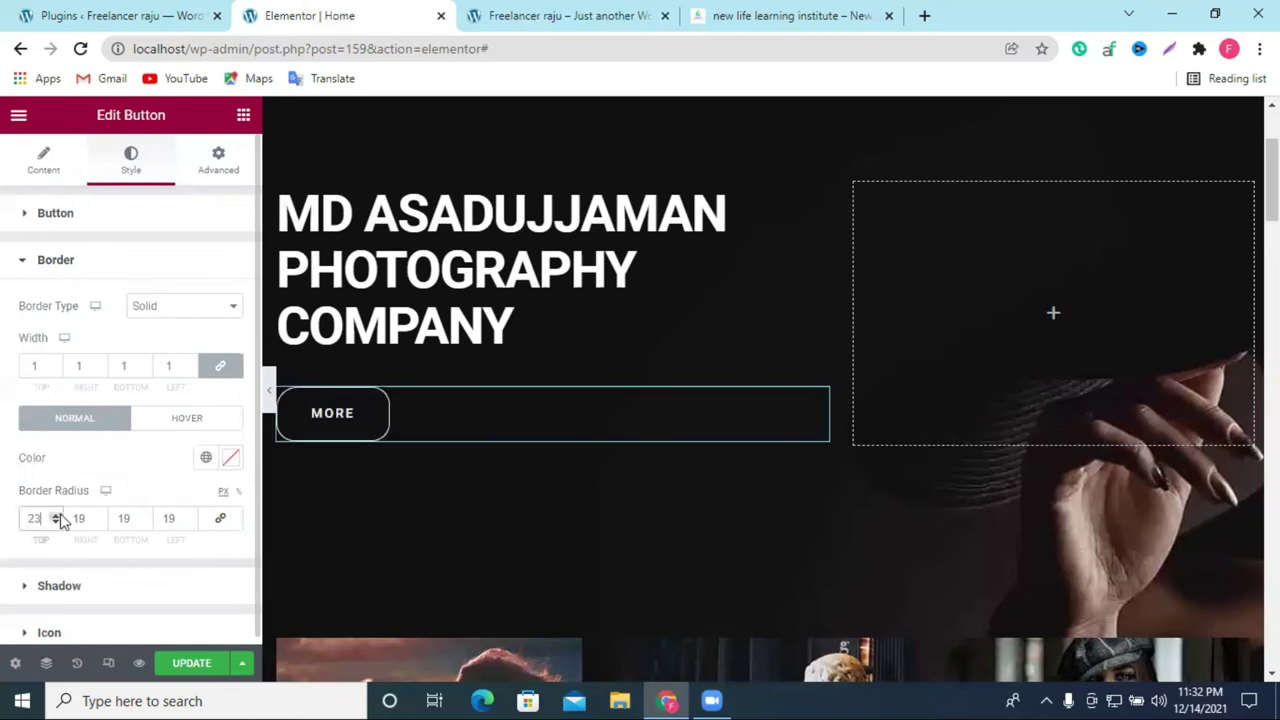
scroll(60, 520, "up", 1)
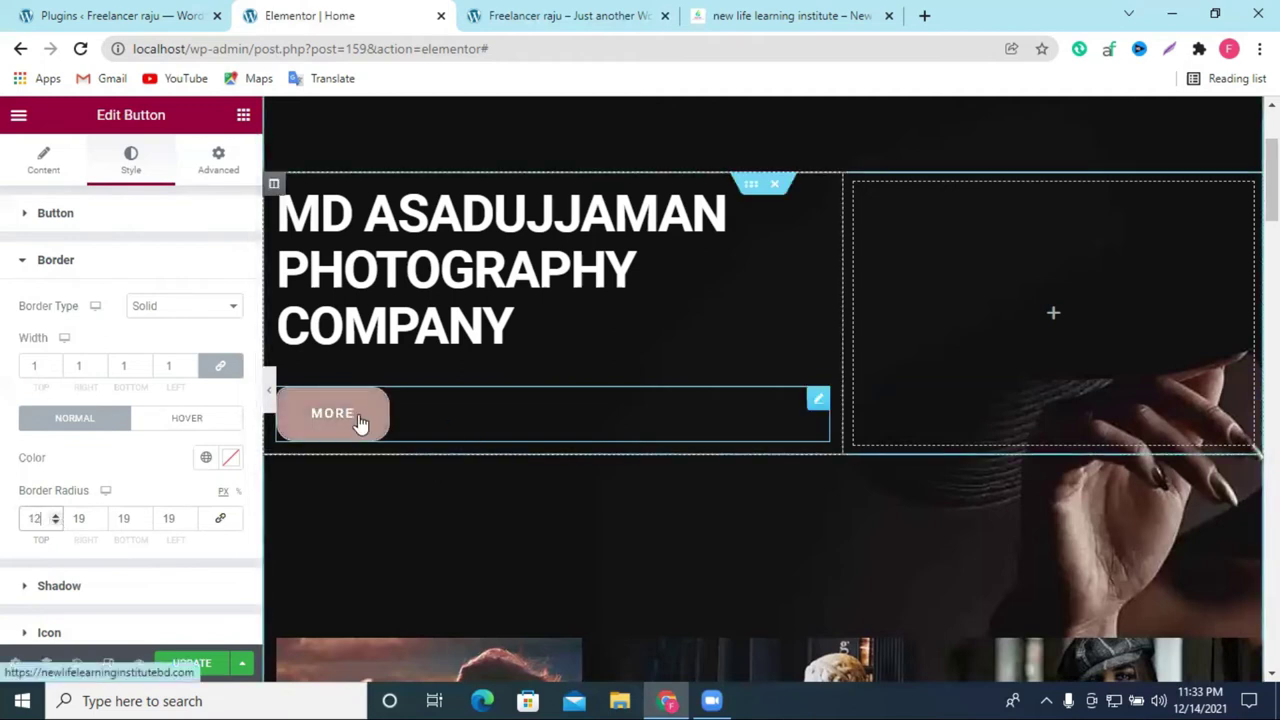
Step: Unlink the button's border widths and set the top width to 3
left_click(55, 369)
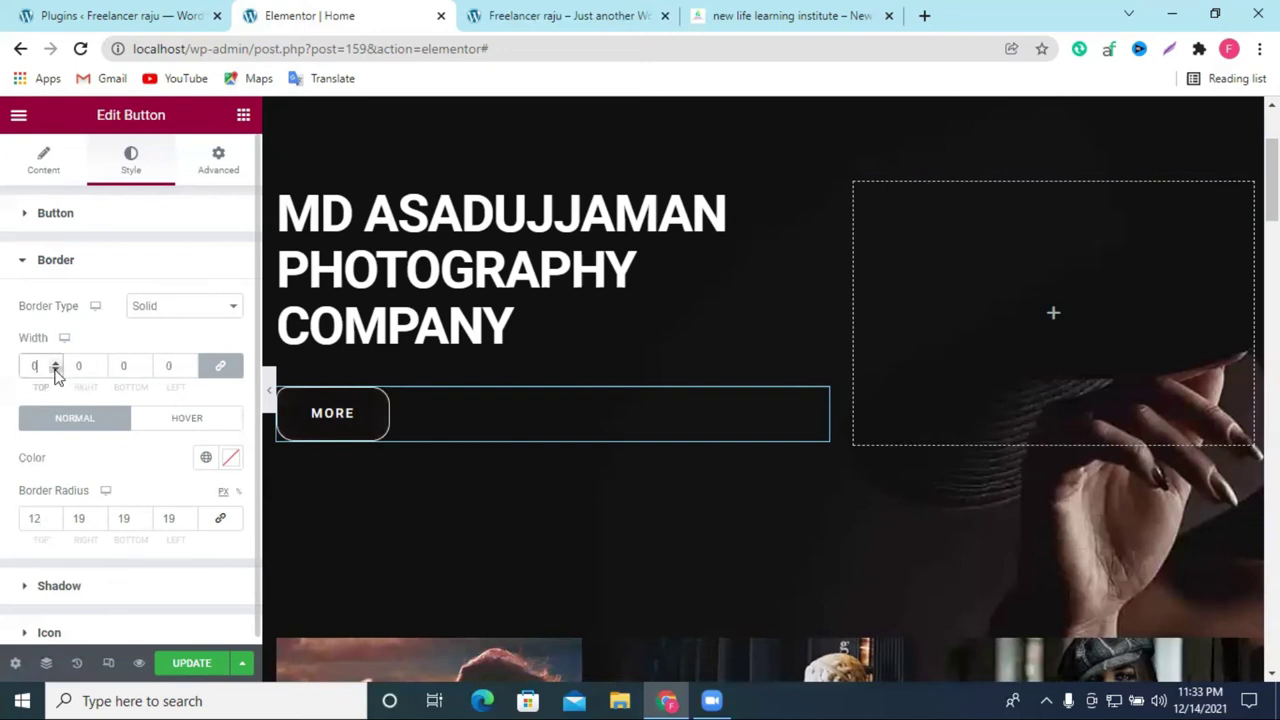
left_click(55, 371)
left_click(55, 371)
left_click(55, 371)
left_click(55, 364)
left_click(55, 364)
left_click(55, 364)
left_click(220, 365)
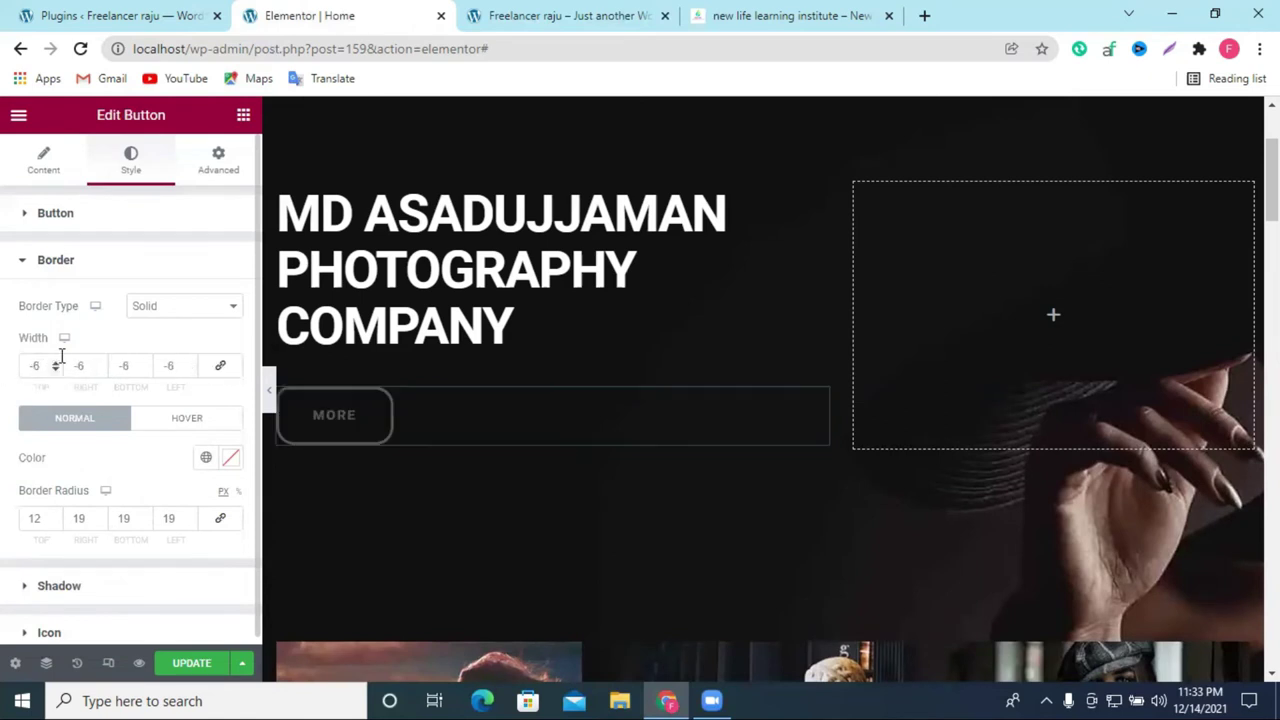
left_click(57, 363)
left_click(56, 363)
left_click(56, 363)
left_click(56, 363)
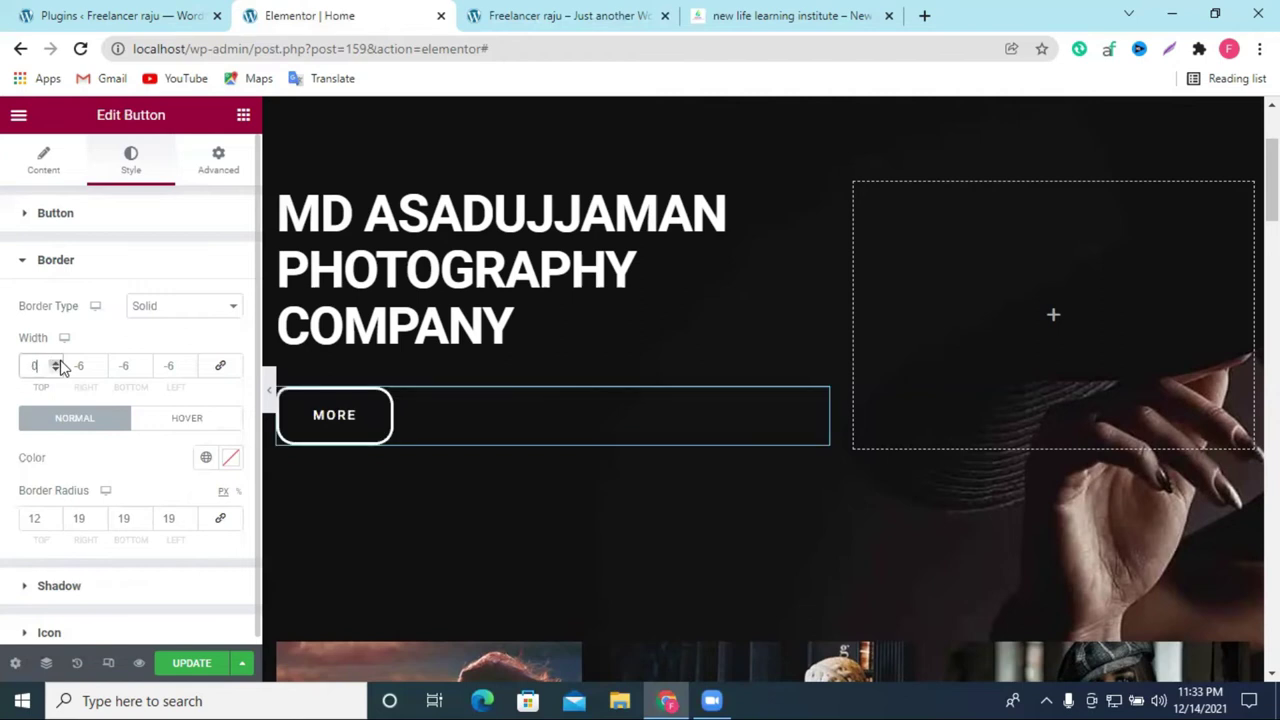
left_click(56, 364)
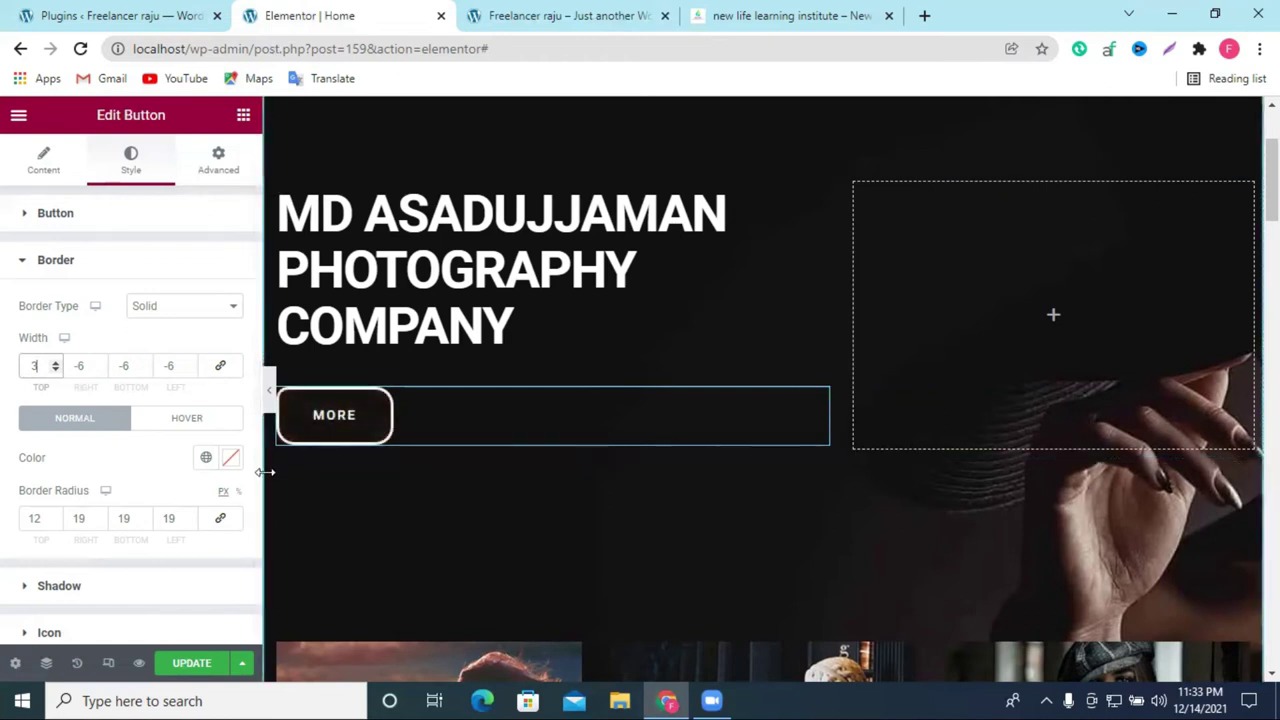
scroll(560, 420, "up", 2)
scroll(557, 410, "down", 2)
scroll(557, 408, "up", 1)
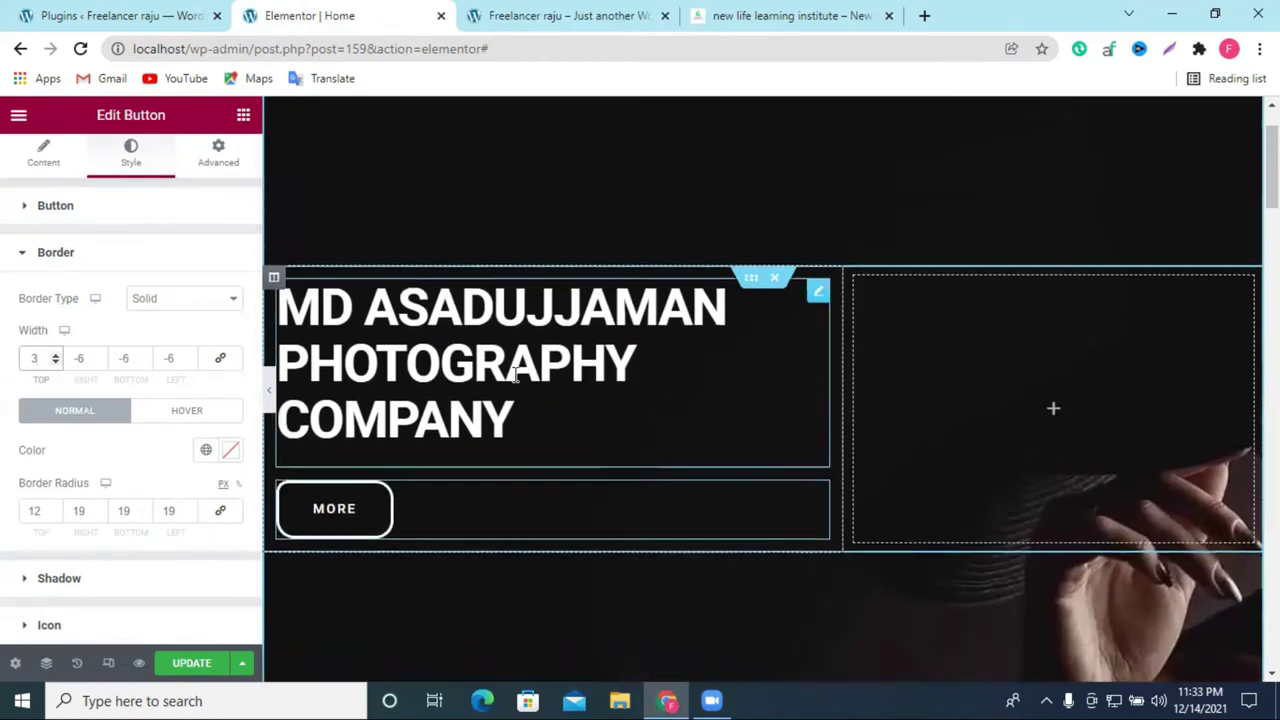
left_click(817, 293)
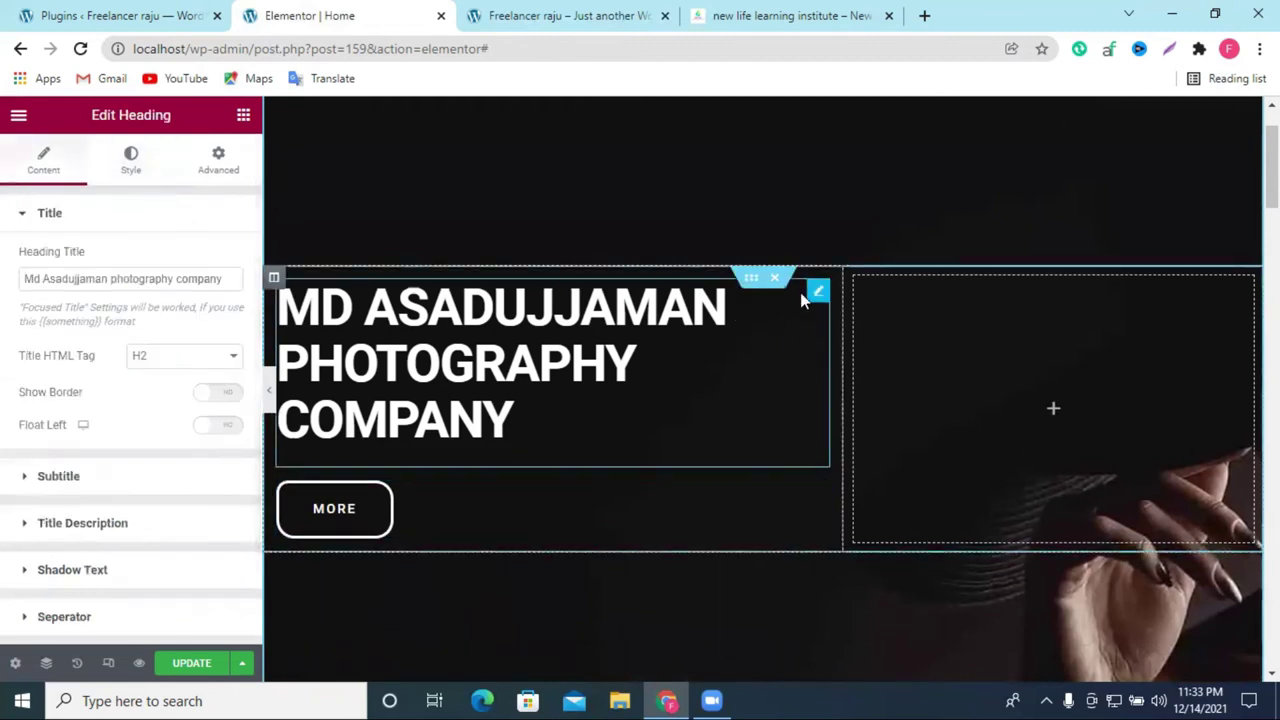
Step: Set the hero heading's Title color to red #E44242
left_click(129, 165)
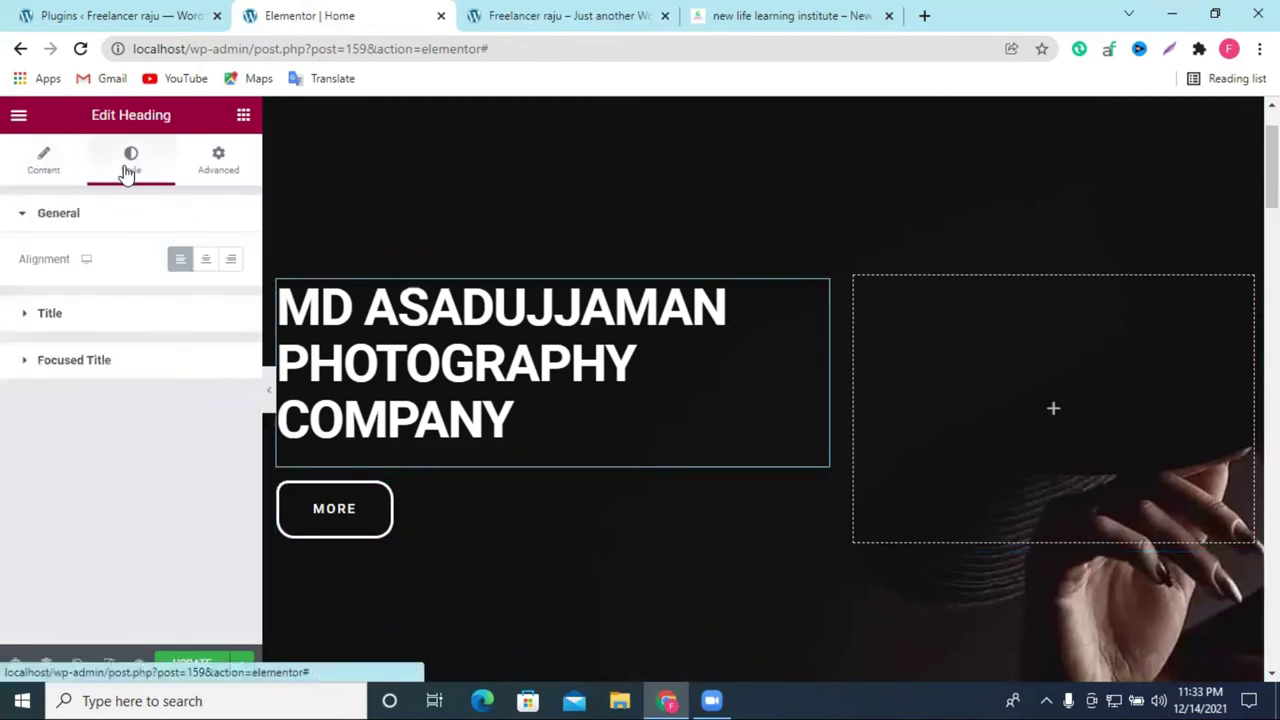
left_click(78, 330)
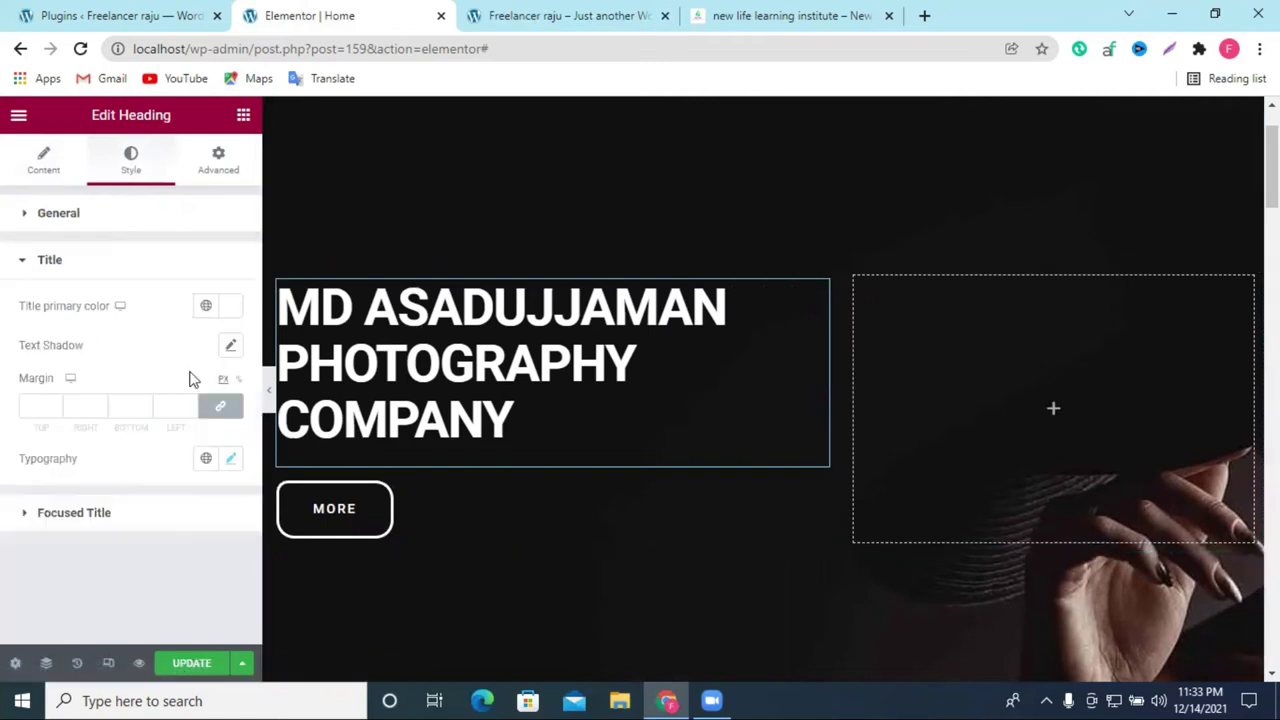
left_click(230, 460)
scroll(209, 483, "down", 4)
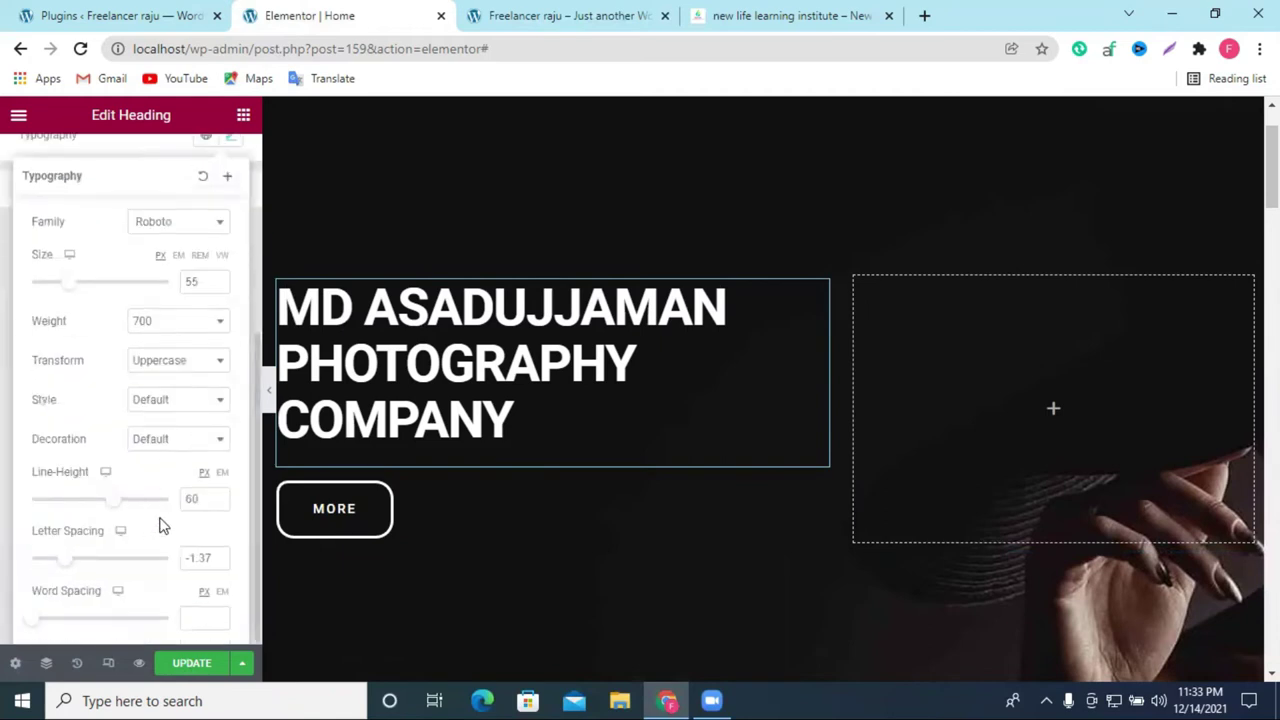
scroll(165, 500, "up", 4)
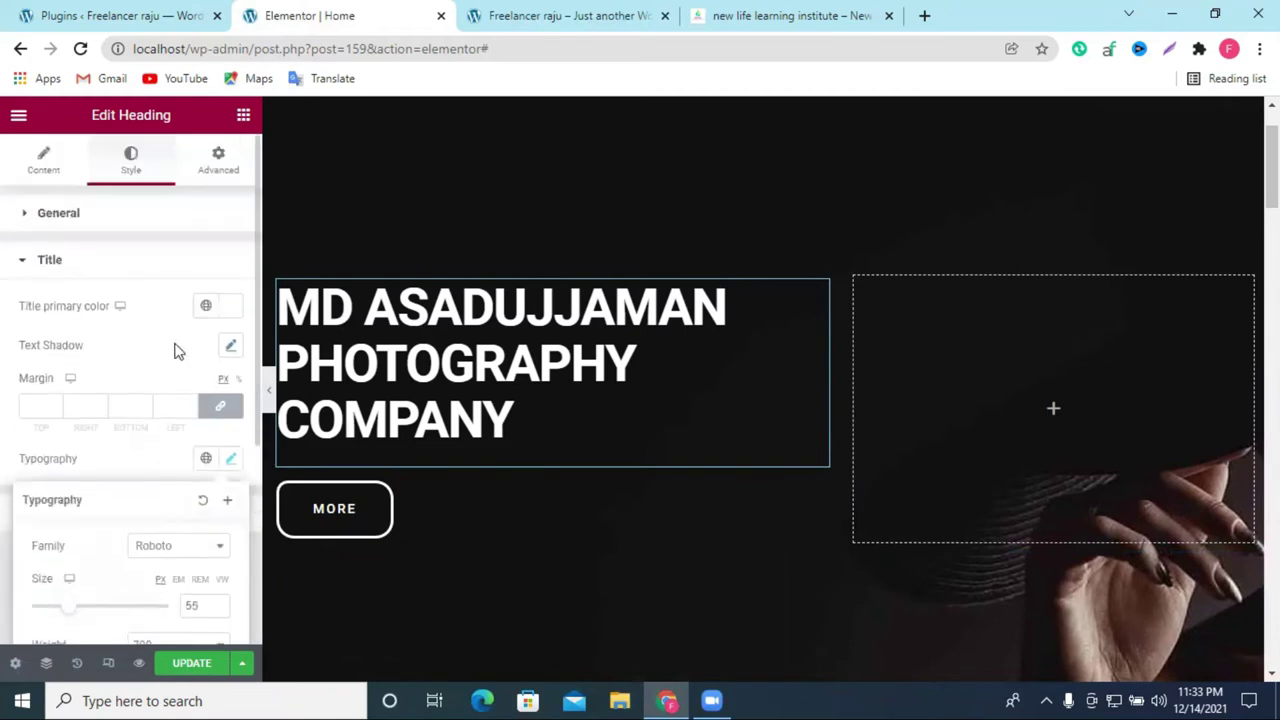
left_click(229, 313)
left_click(285, 391)
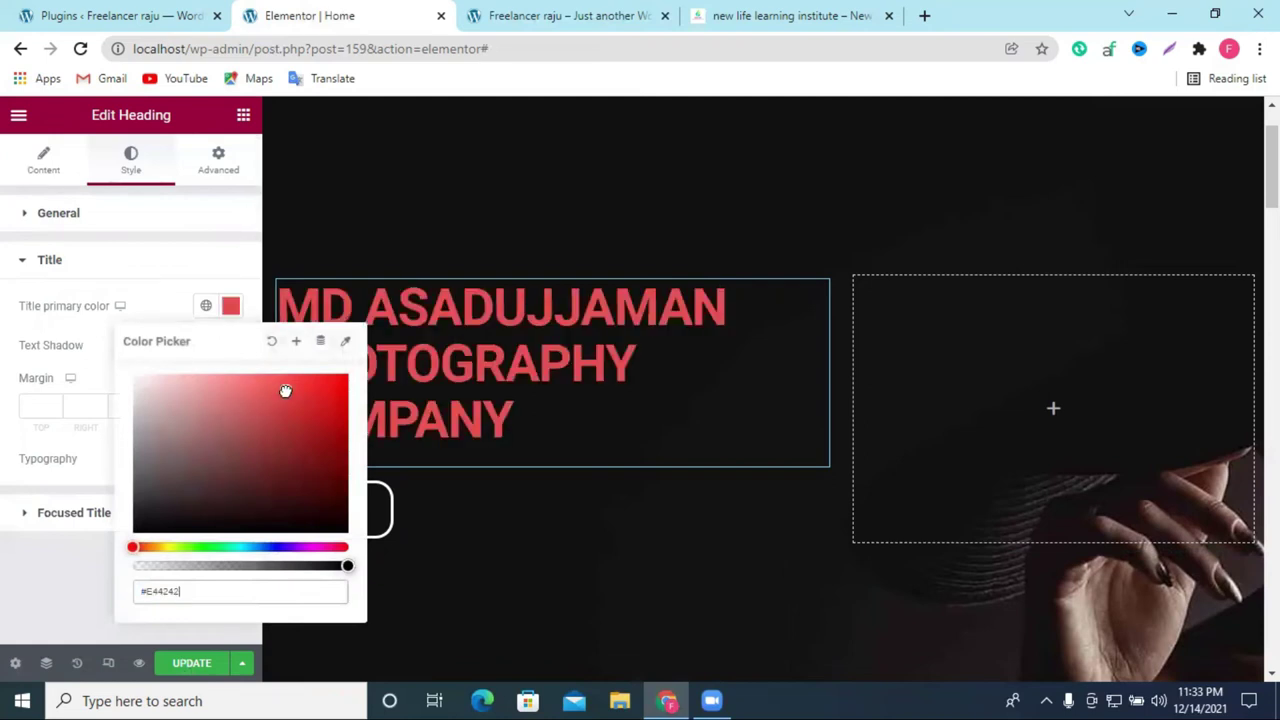
left_click(210, 253)
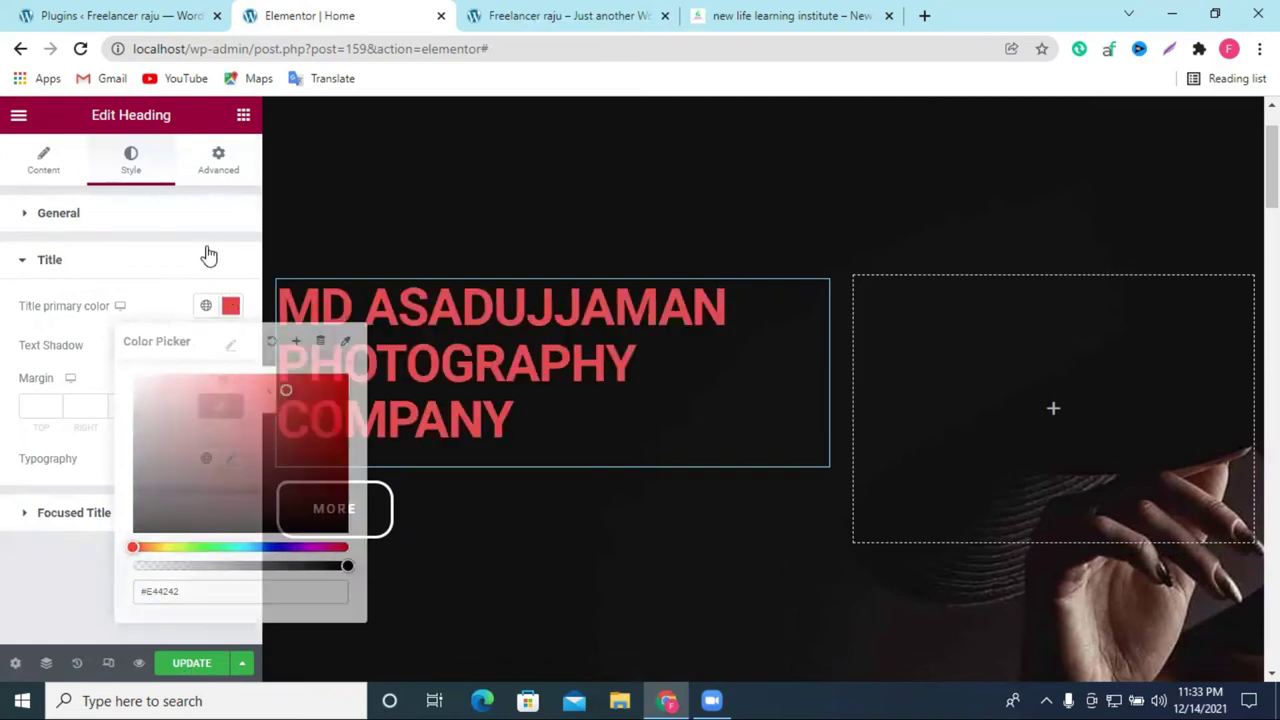
Step: Save the page with UPDATE and view the live home page
left_click(195, 665)
scroll(462, 458, "down", 3)
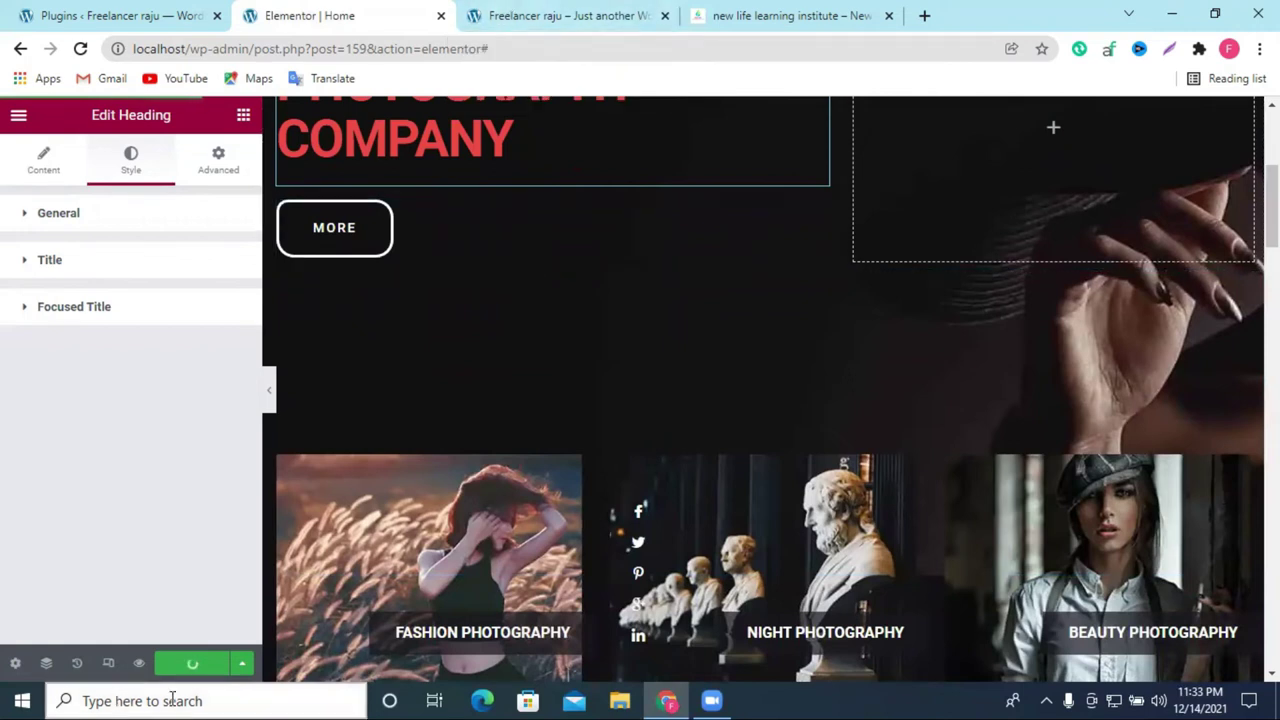
left_click(527, 8)
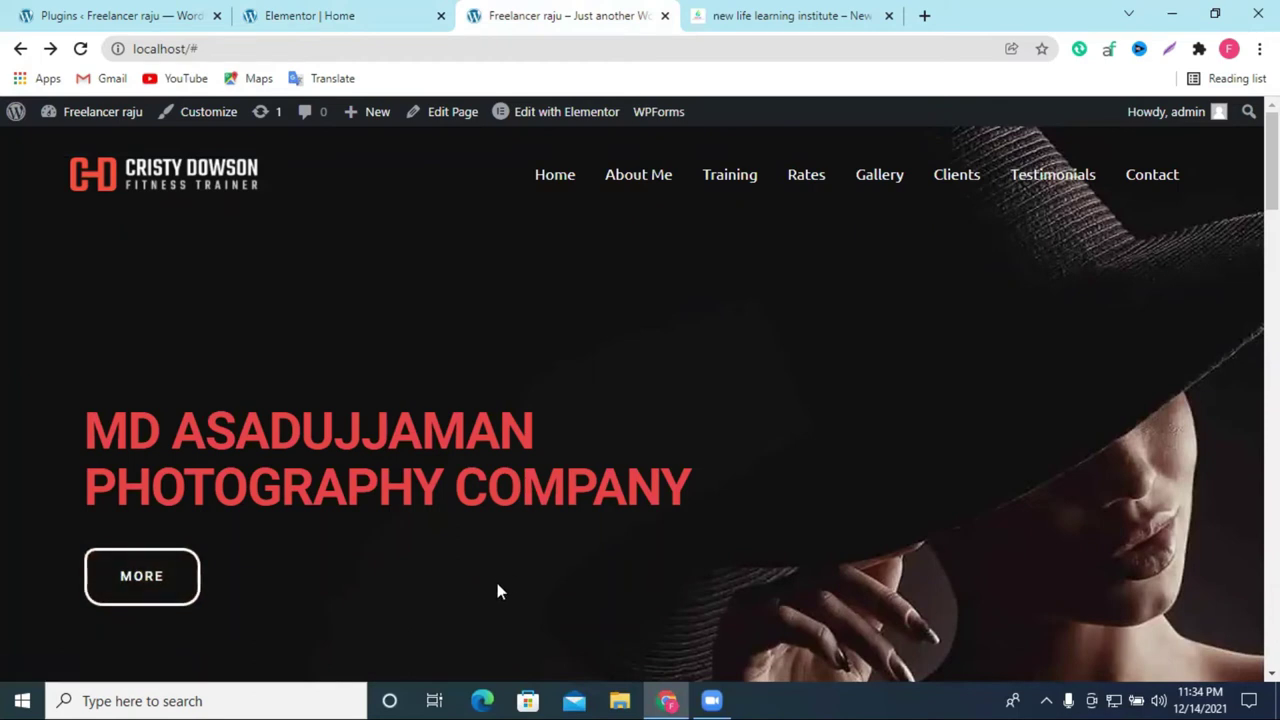
scroll(492, 575, "down", 6)
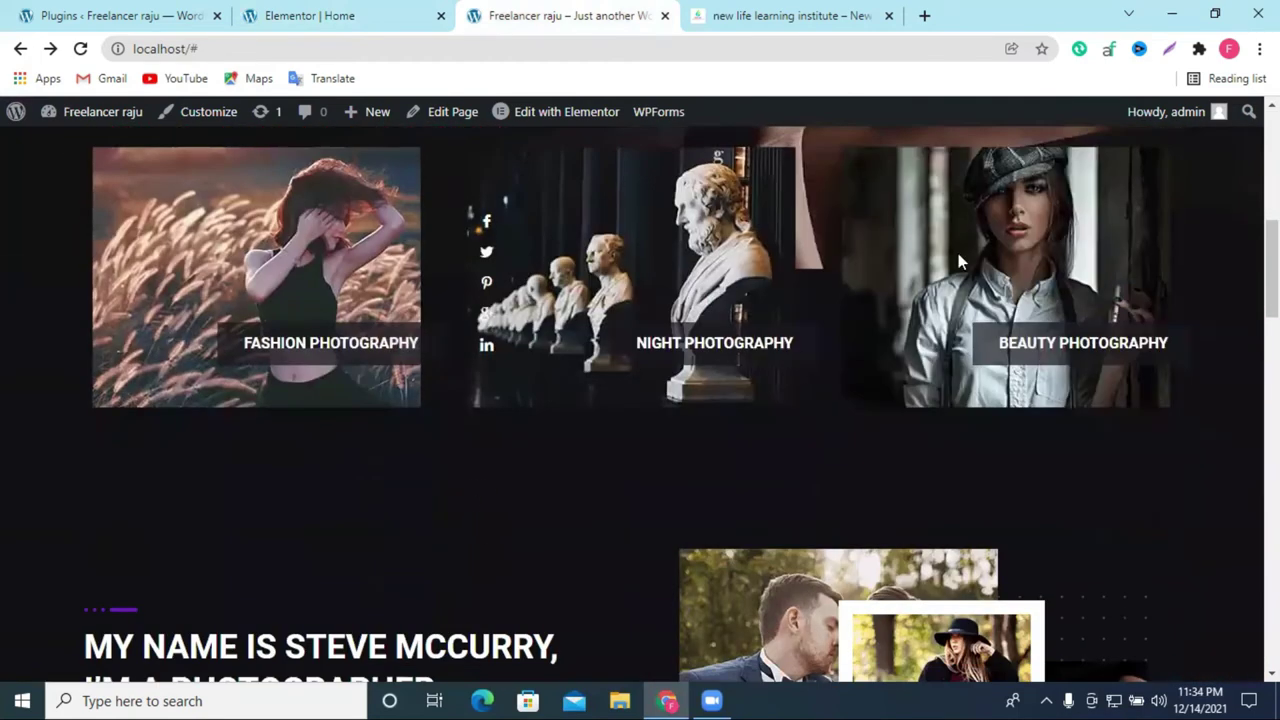
scroll(785, 357, "up", 2)
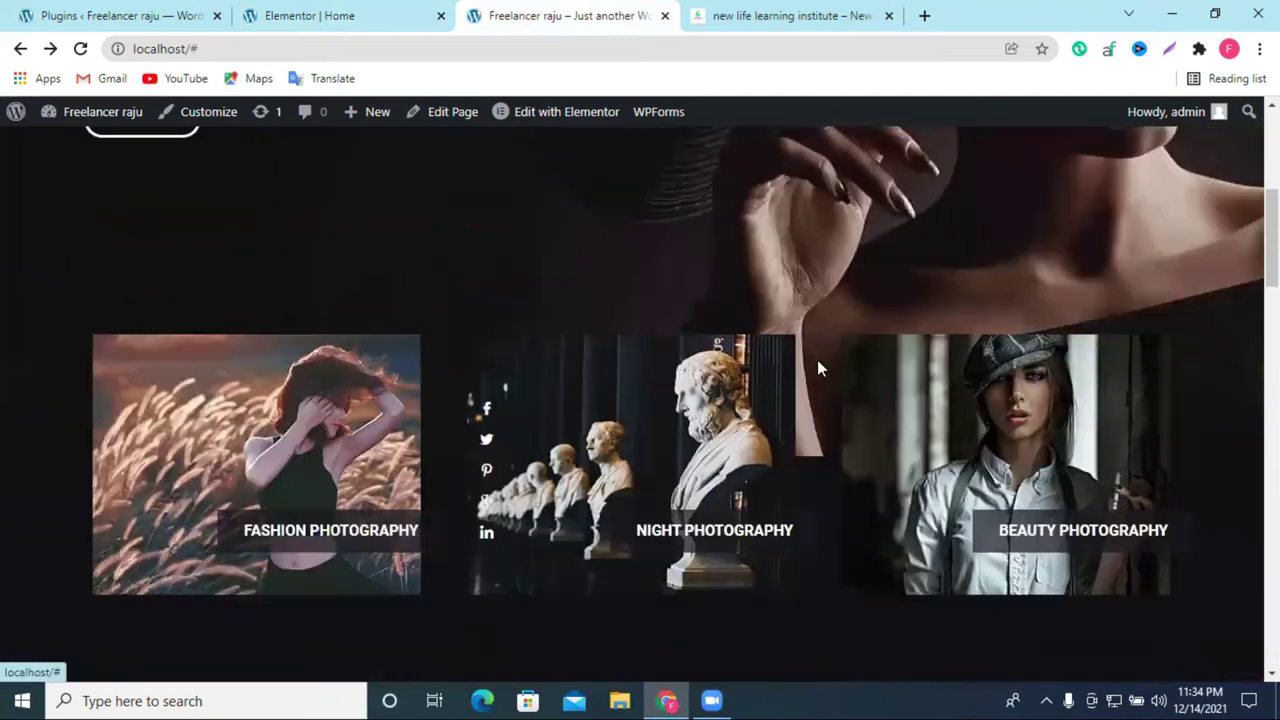
left_click(365, 18)
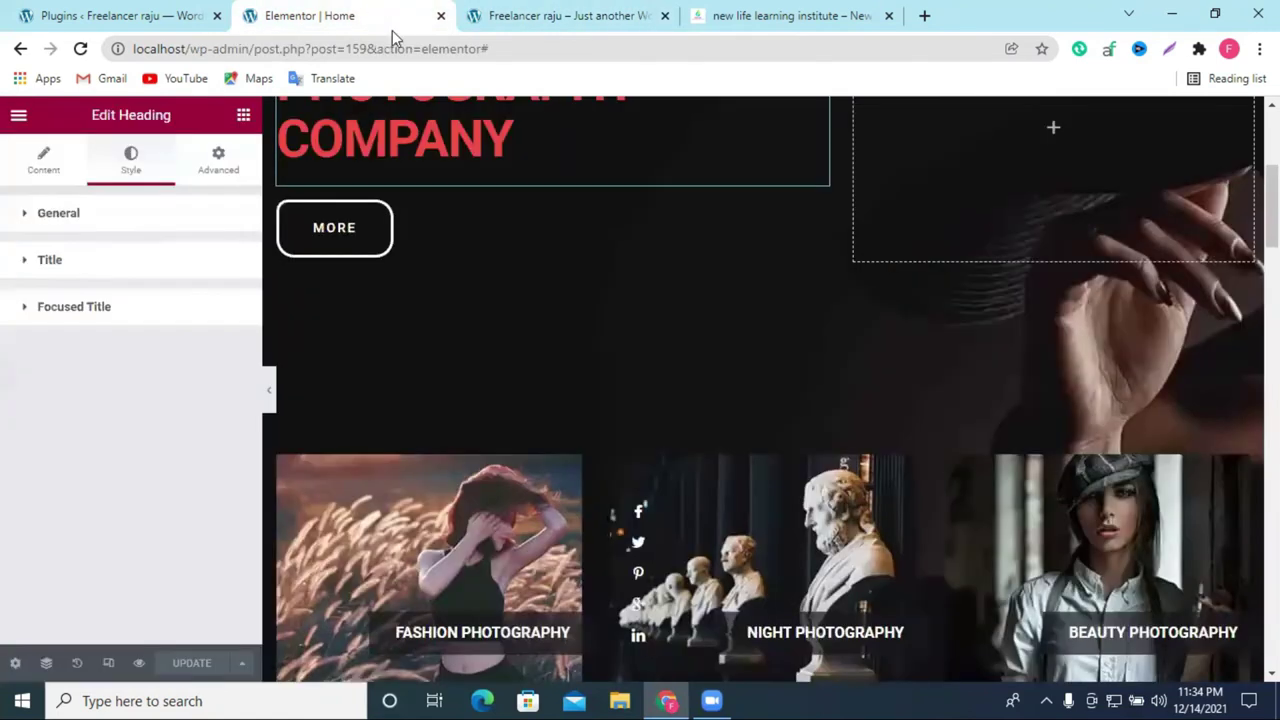
scroll(765, 470, "down", 1)
Step: Delete the empty section below the photos and move a section into the photography row
scroll(755, 495, "down", 1)
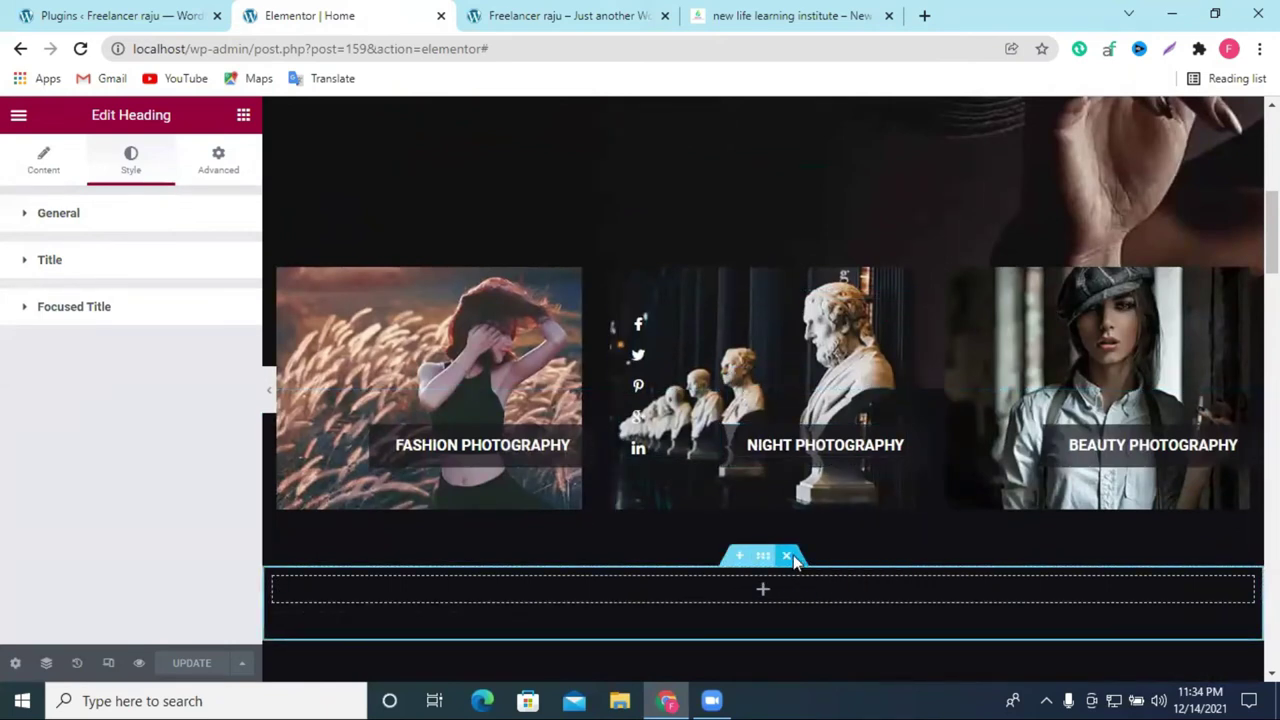
left_click(788, 557)
left_click_drag(763, 378, 785, 414)
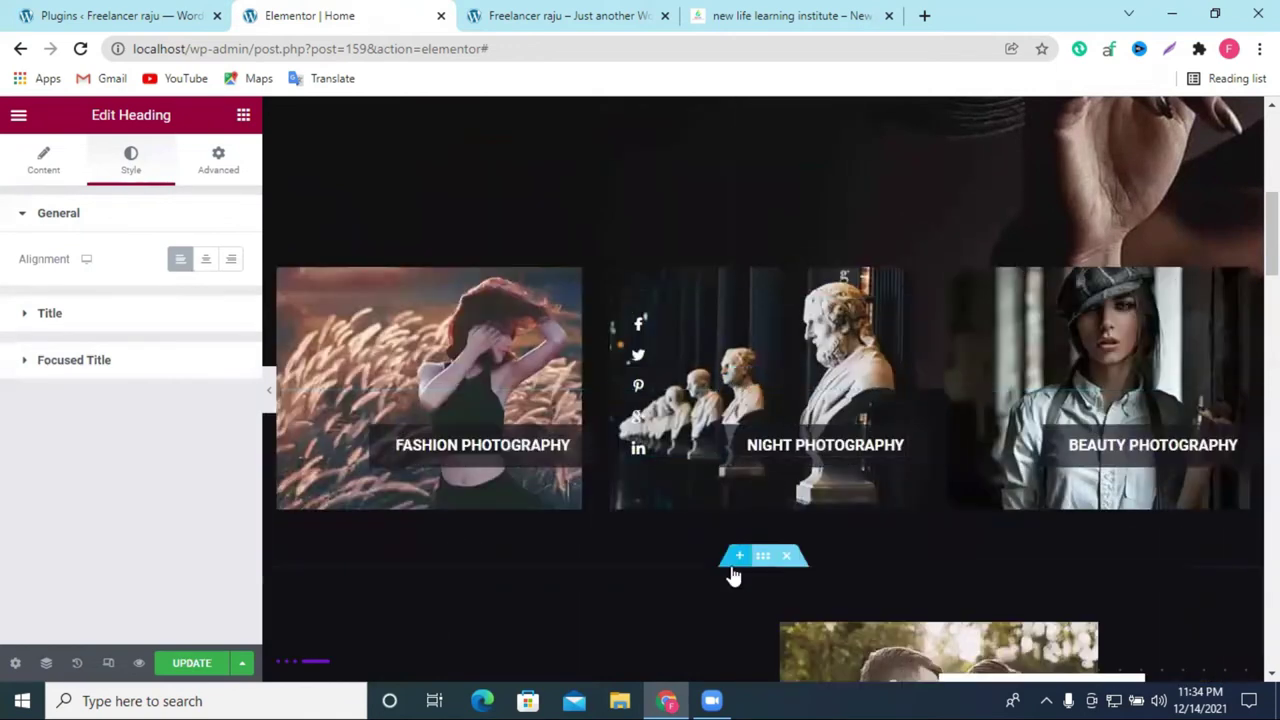
scroll(729, 571, "down", 2)
scroll(731, 566, "up", 3)
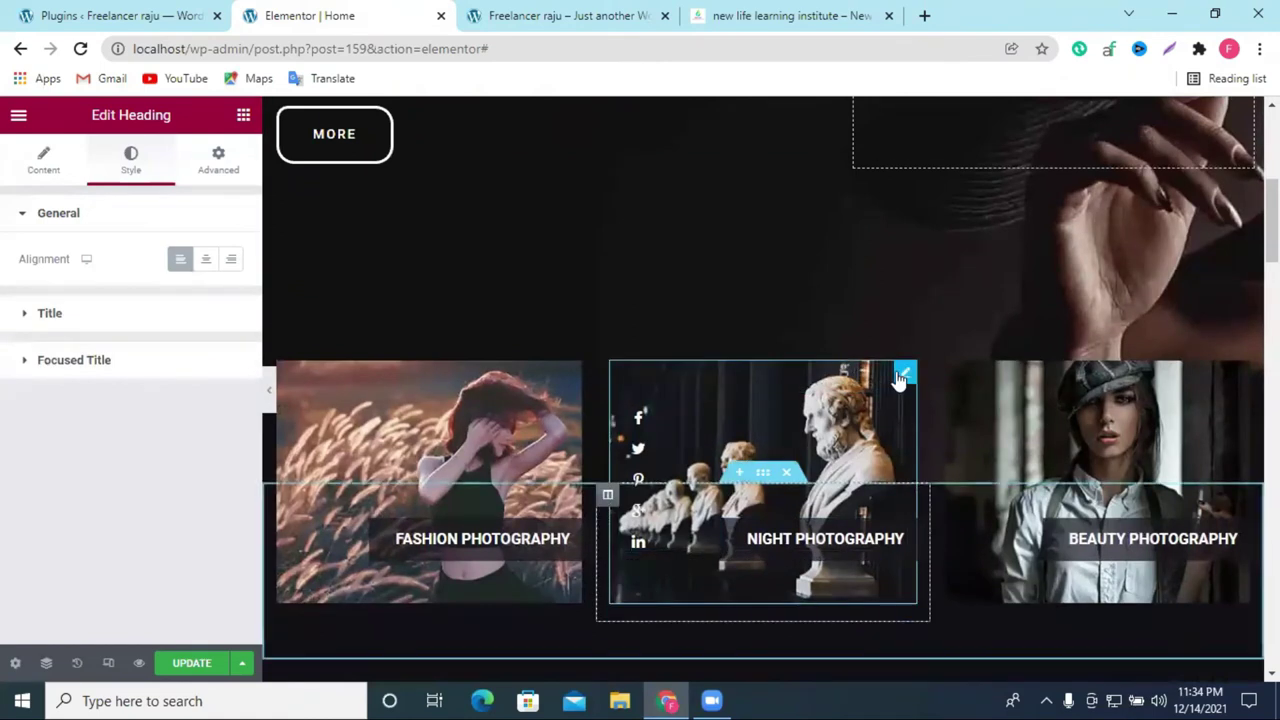
Step: Try the wheat field, then the fish-and-chips photo in the Night Photography image
left_click(903, 372)
left_click(221, 290)
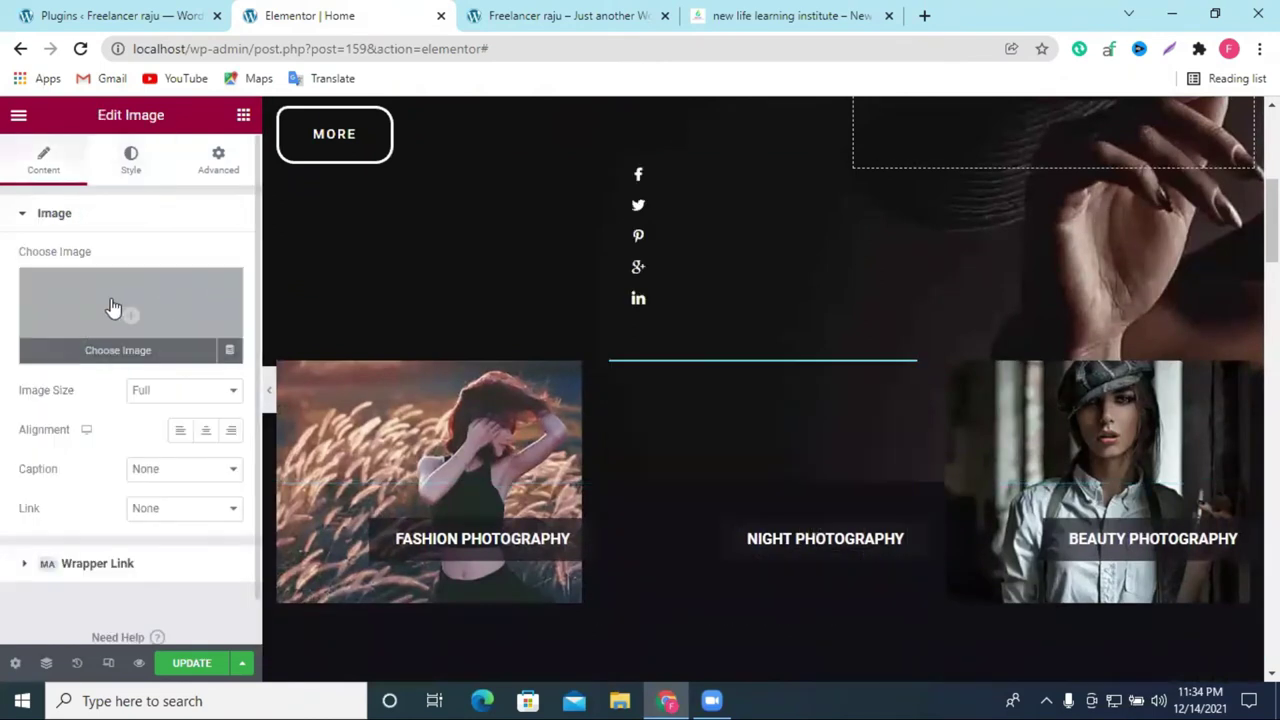
left_click(166, 314)
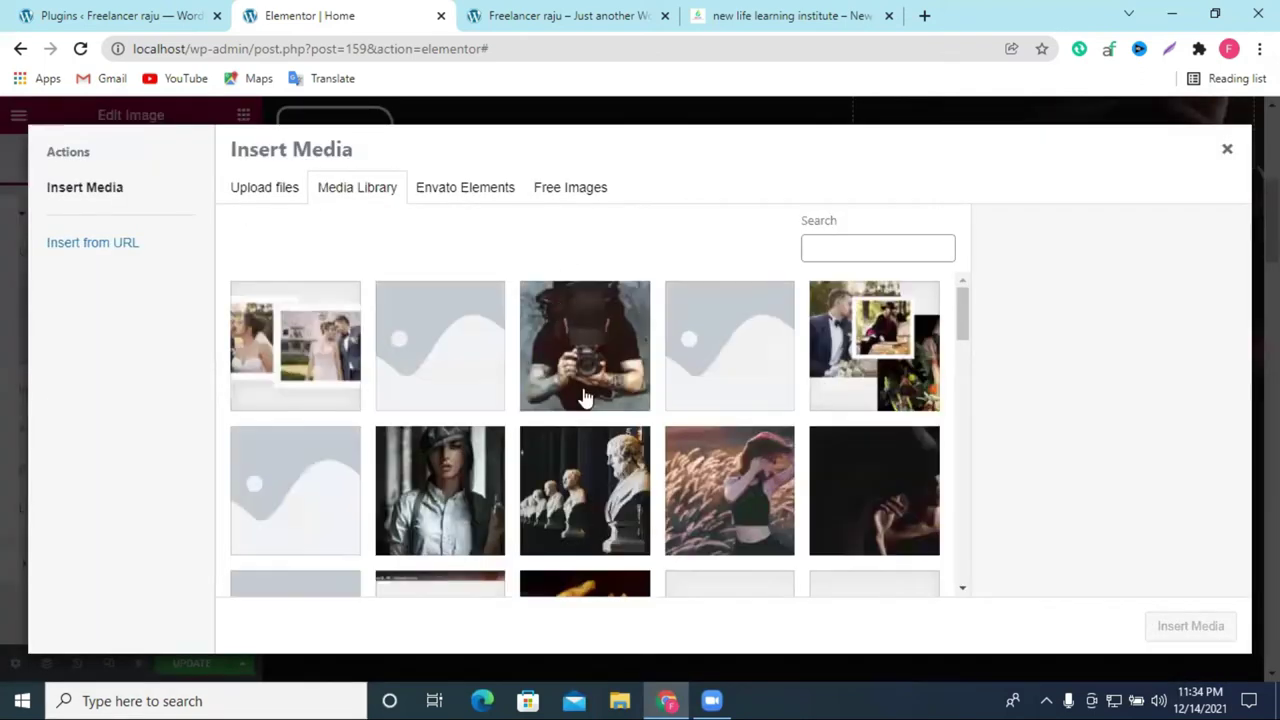
left_click(745, 512)
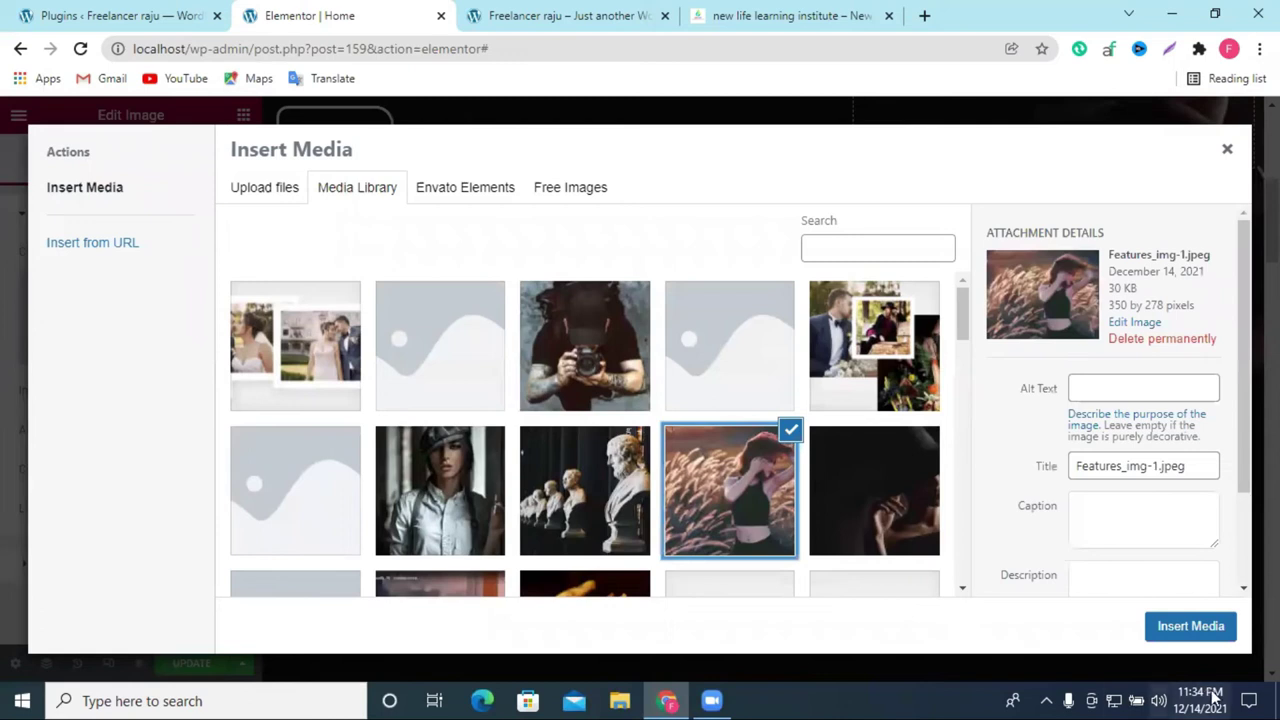
left_click(1190, 626)
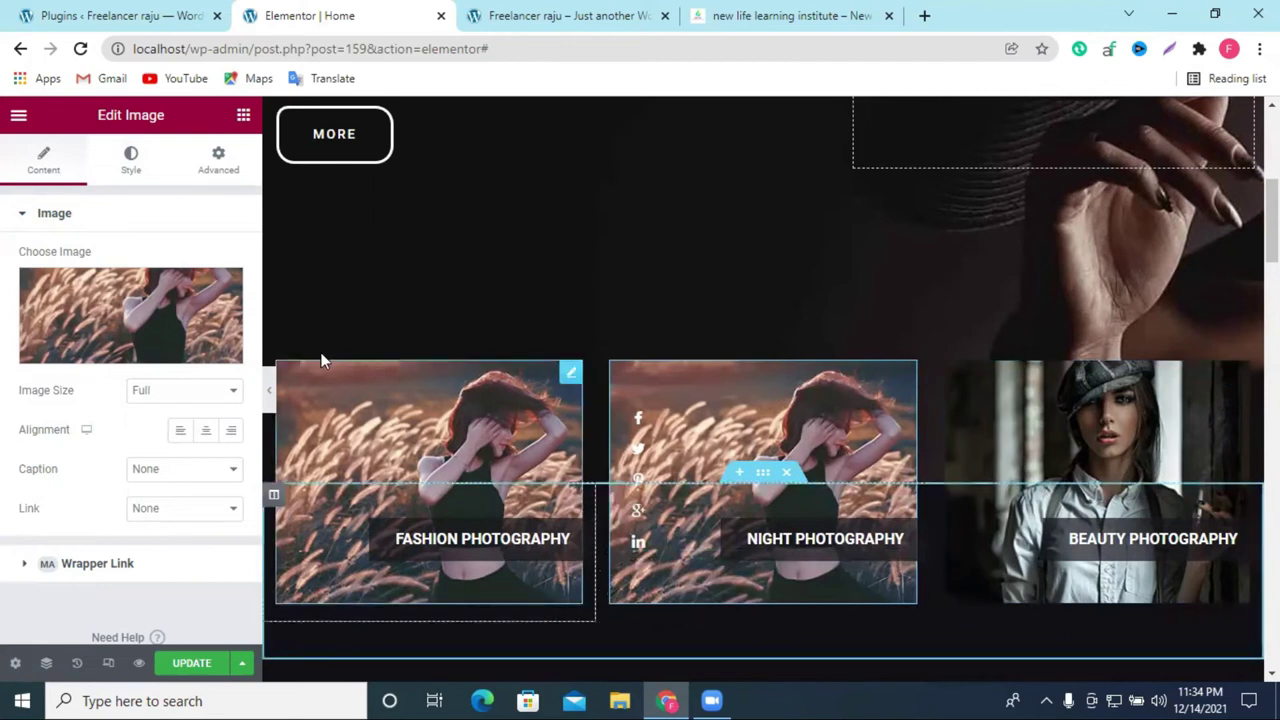
left_click(229, 350)
left_click(124, 310)
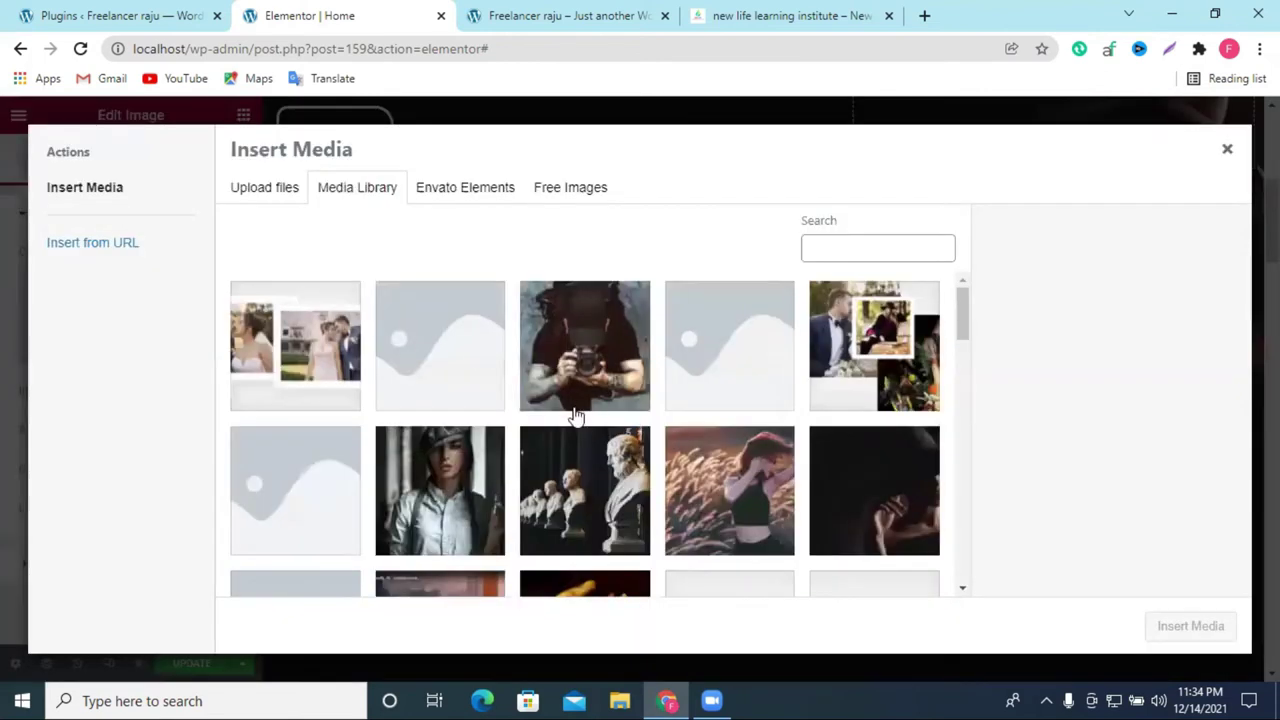
scroll(575, 415, "down", 4)
left_click(592, 306)
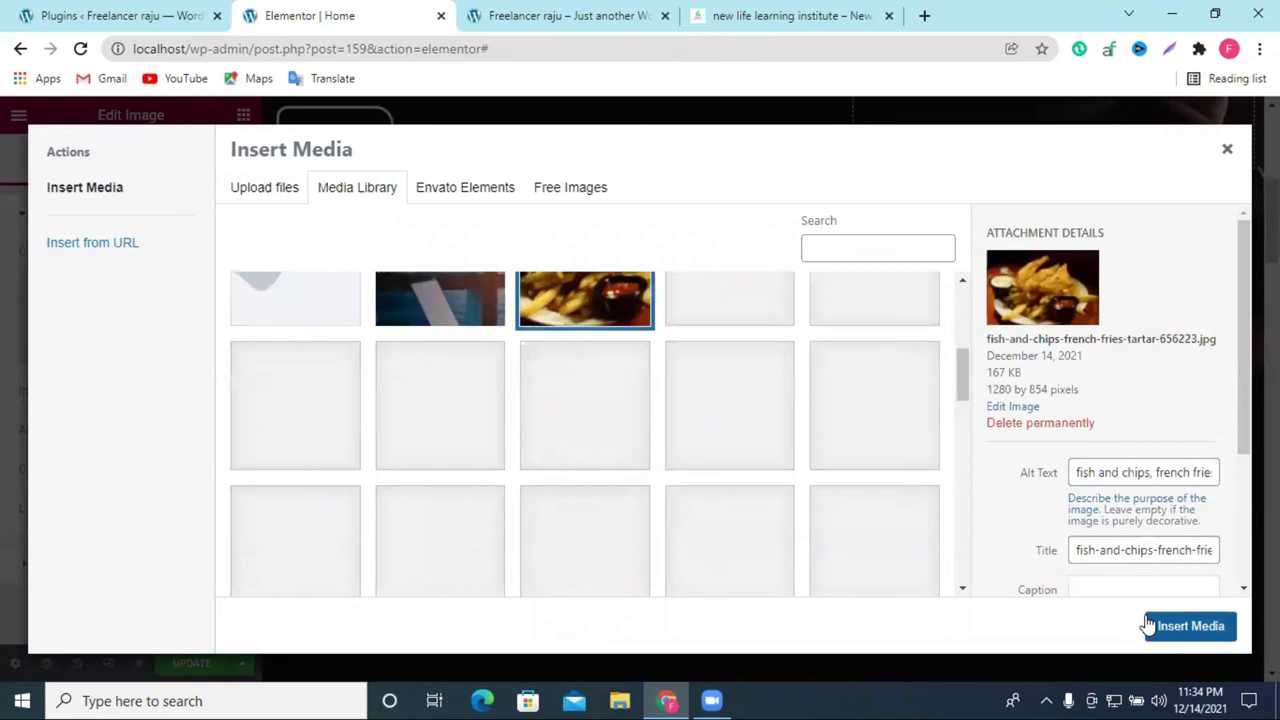
left_click(1148, 626)
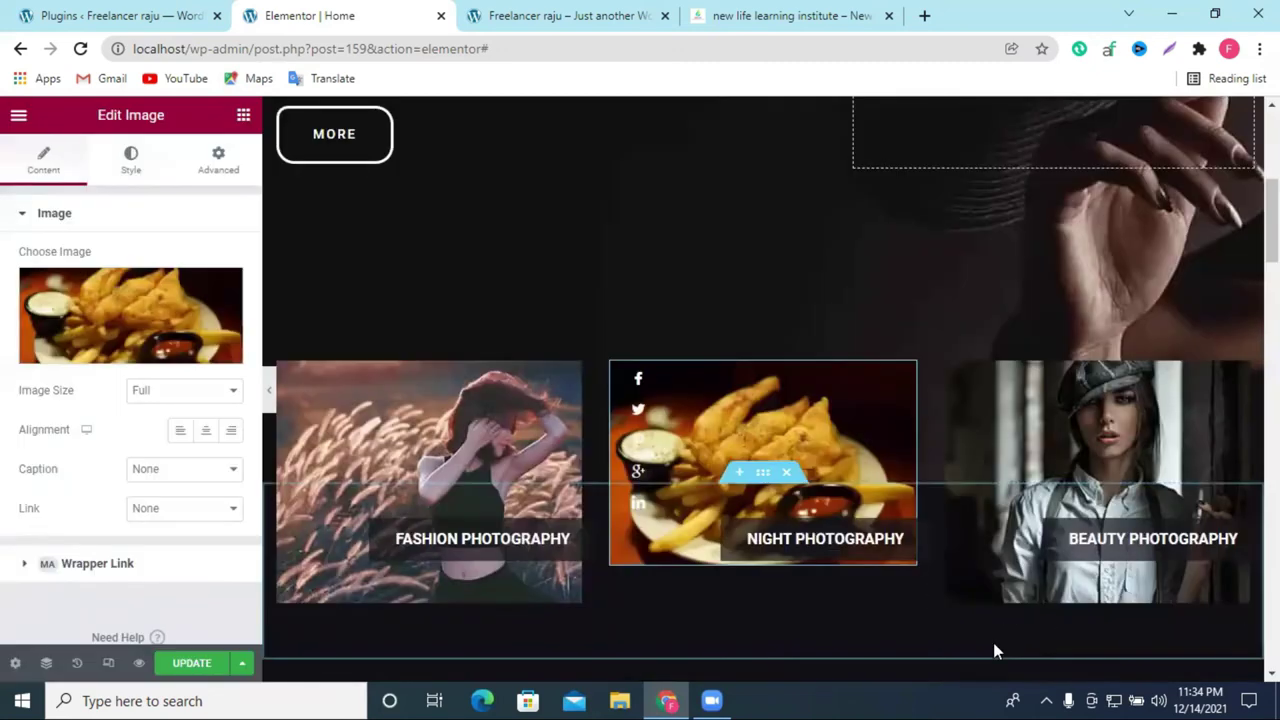
Step: Replace the Night Photography picture with Features_img-3.jpeg, the woman in a cap
left_click(224, 288)
left_click(82, 300)
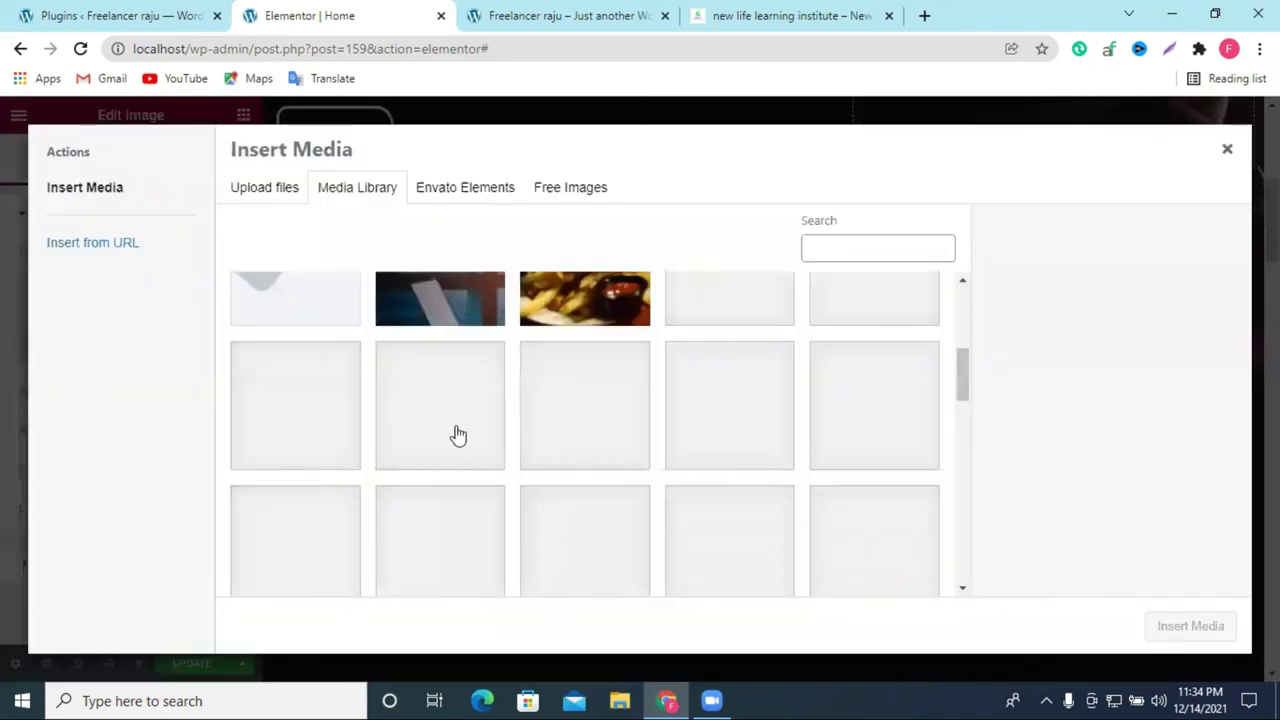
scroll(458, 440, "up", 3)
left_click(425, 482)
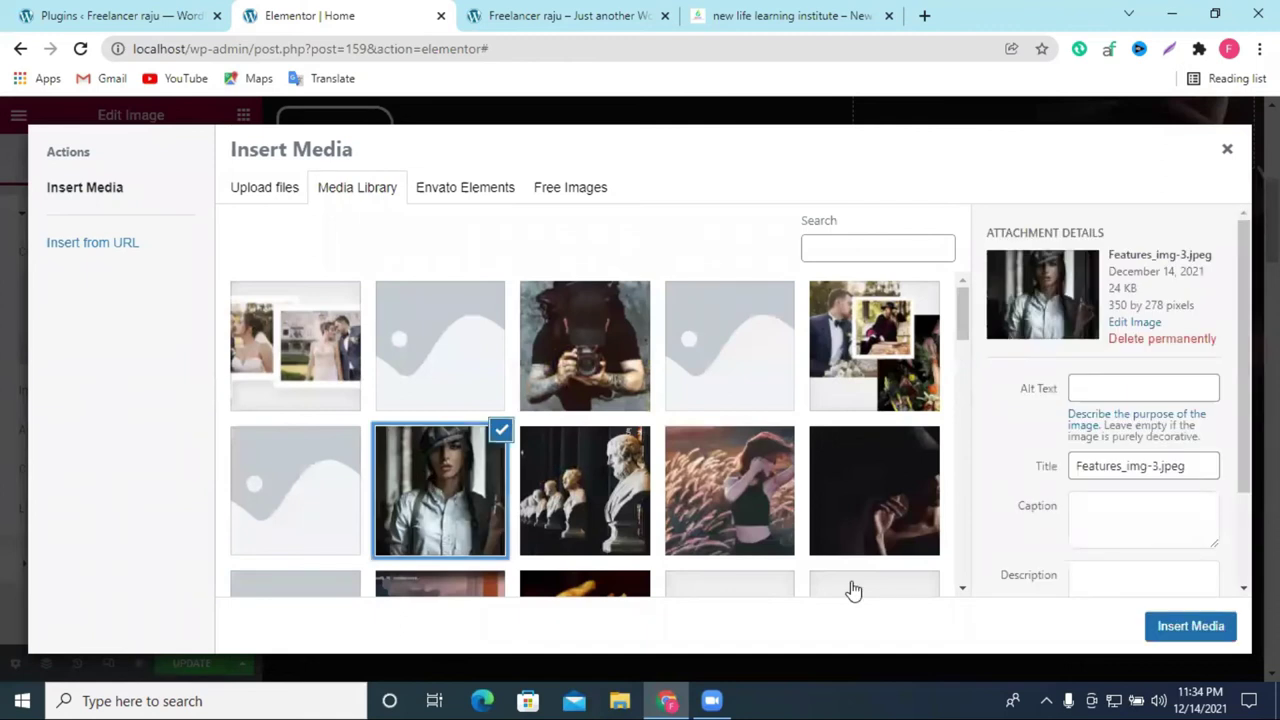
left_click(1190, 626)
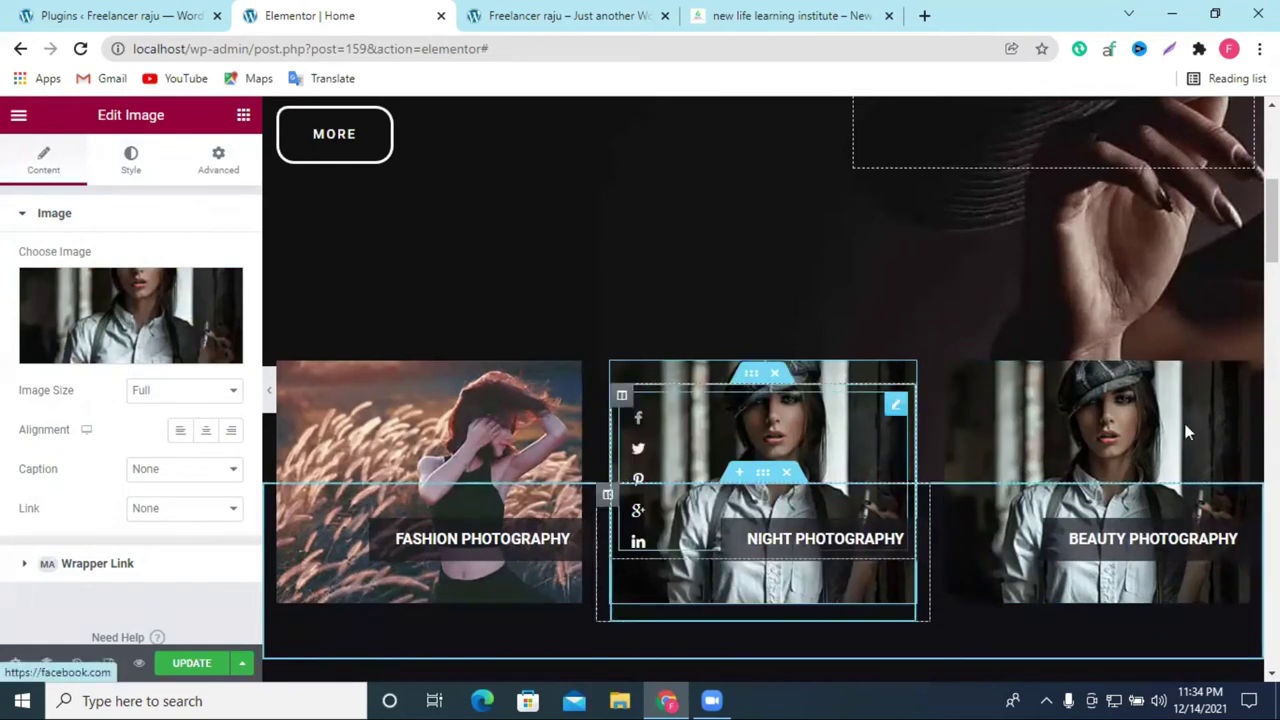
scroll(383, 478, "down", 1)
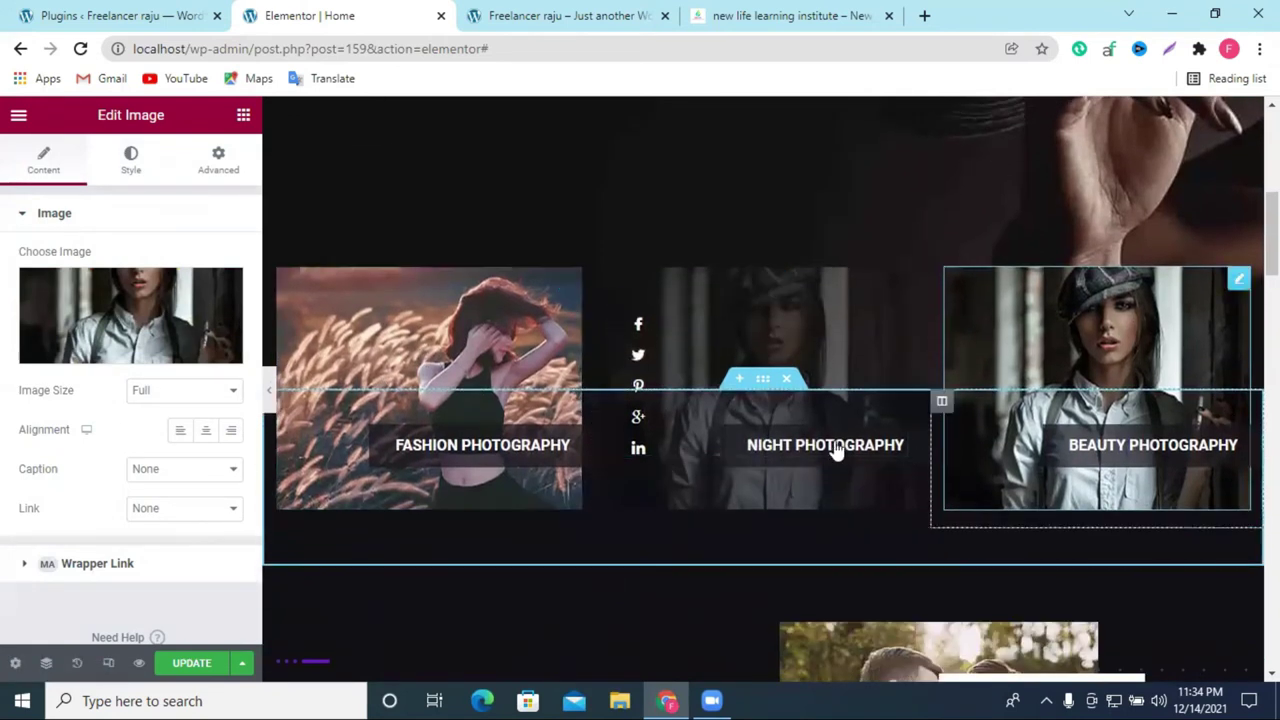
left_click(820, 451)
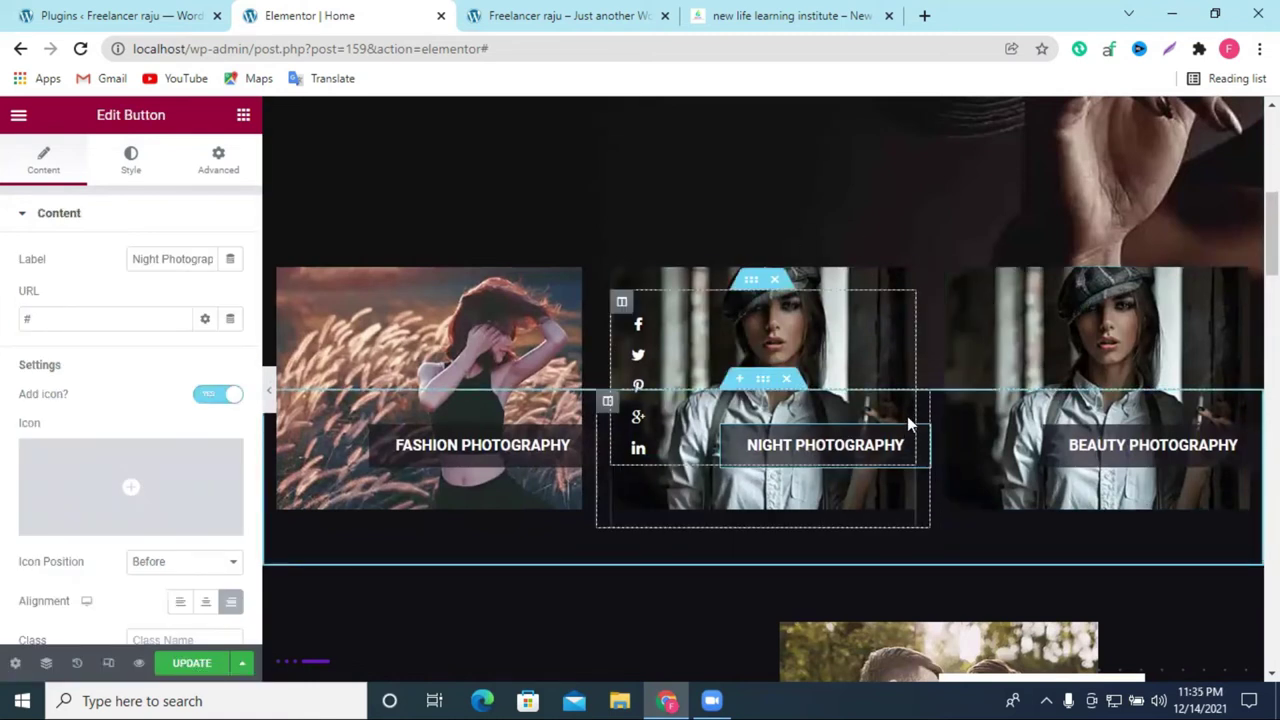
left_click(835, 293)
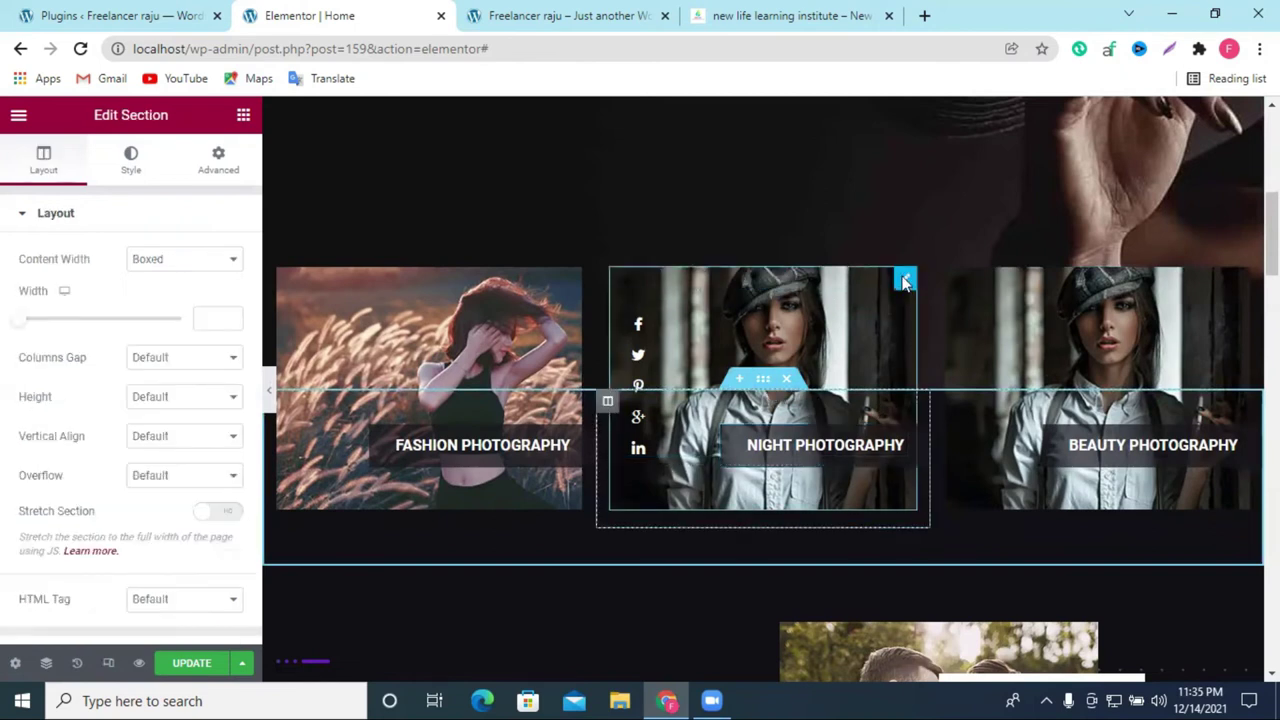
right_click(903, 282)
left_click(958, 318)
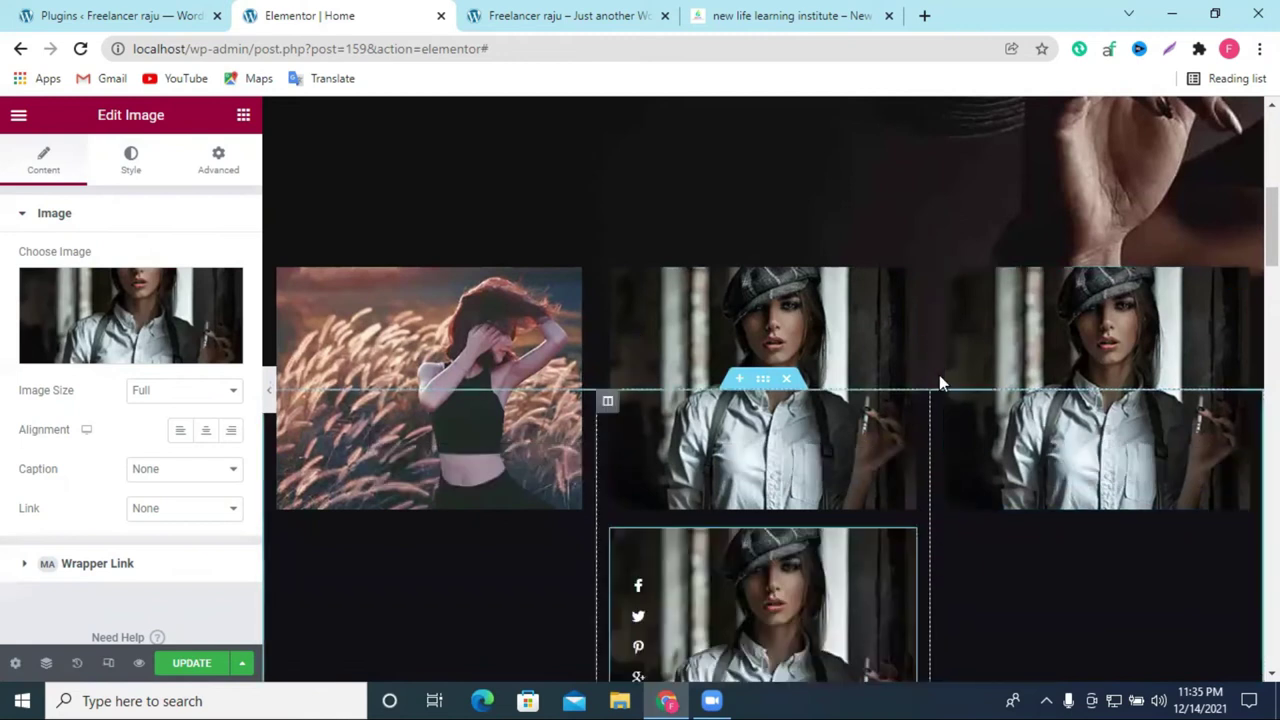
scroll(940, 378, "down", 2)
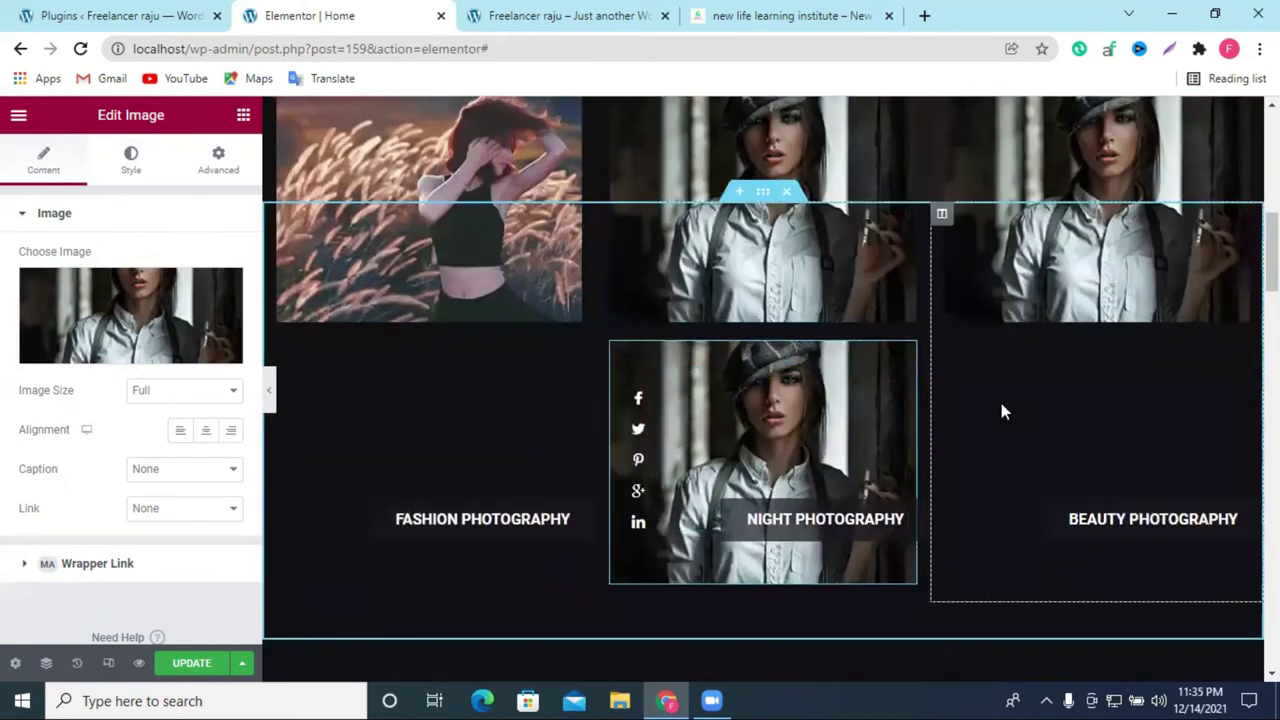
scroll(1001, 403, "up", 2)
right_click(617, 283)
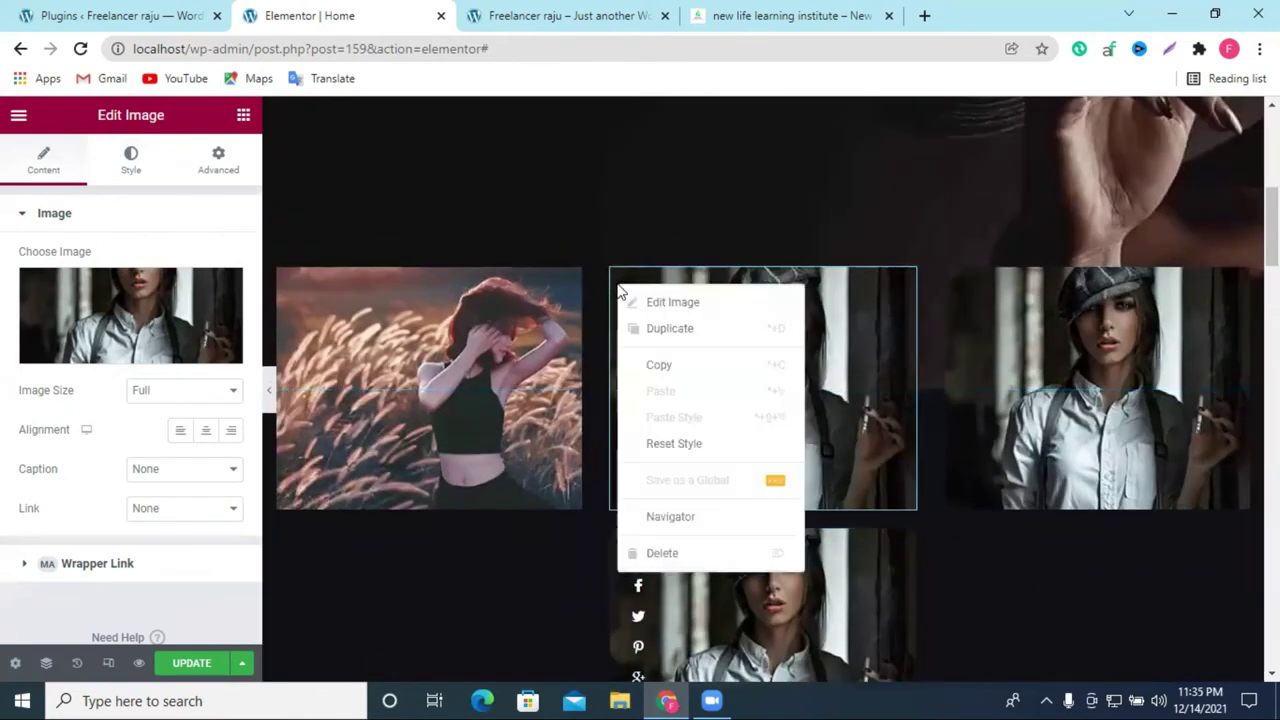
left_click(671, 328)
scroll(695, 352, "down", 4)
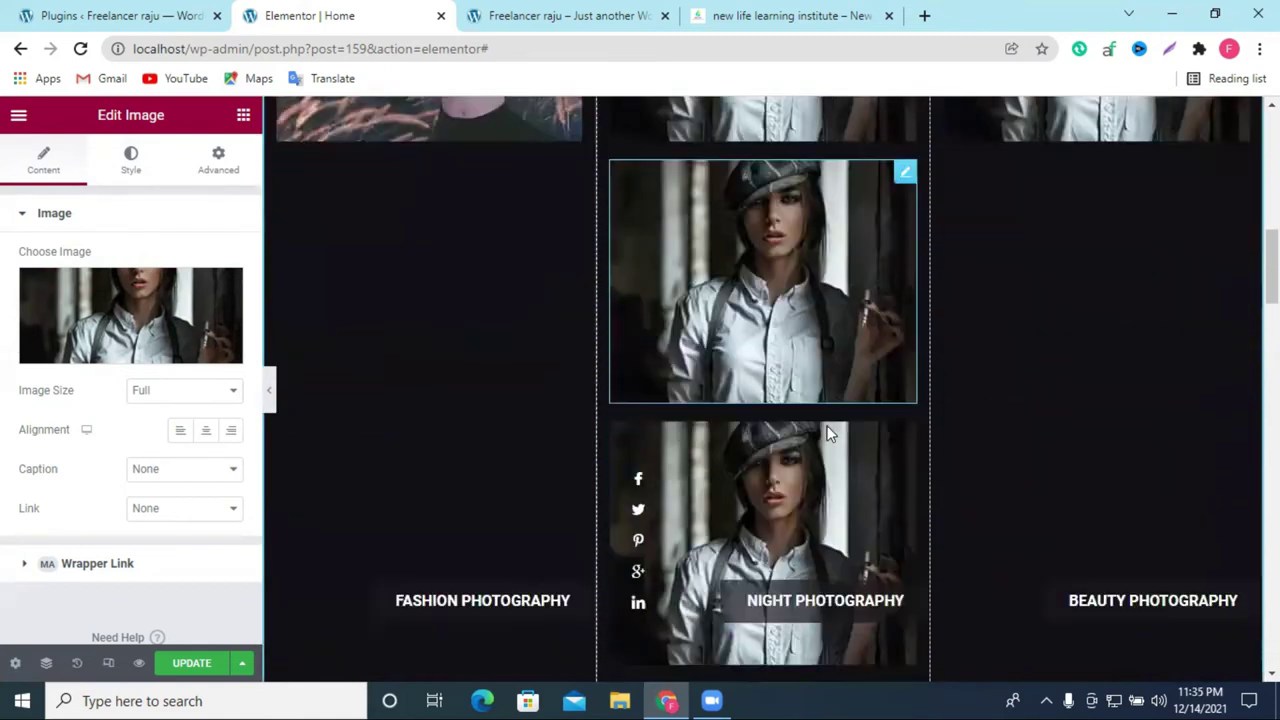
left_click(775, 334)
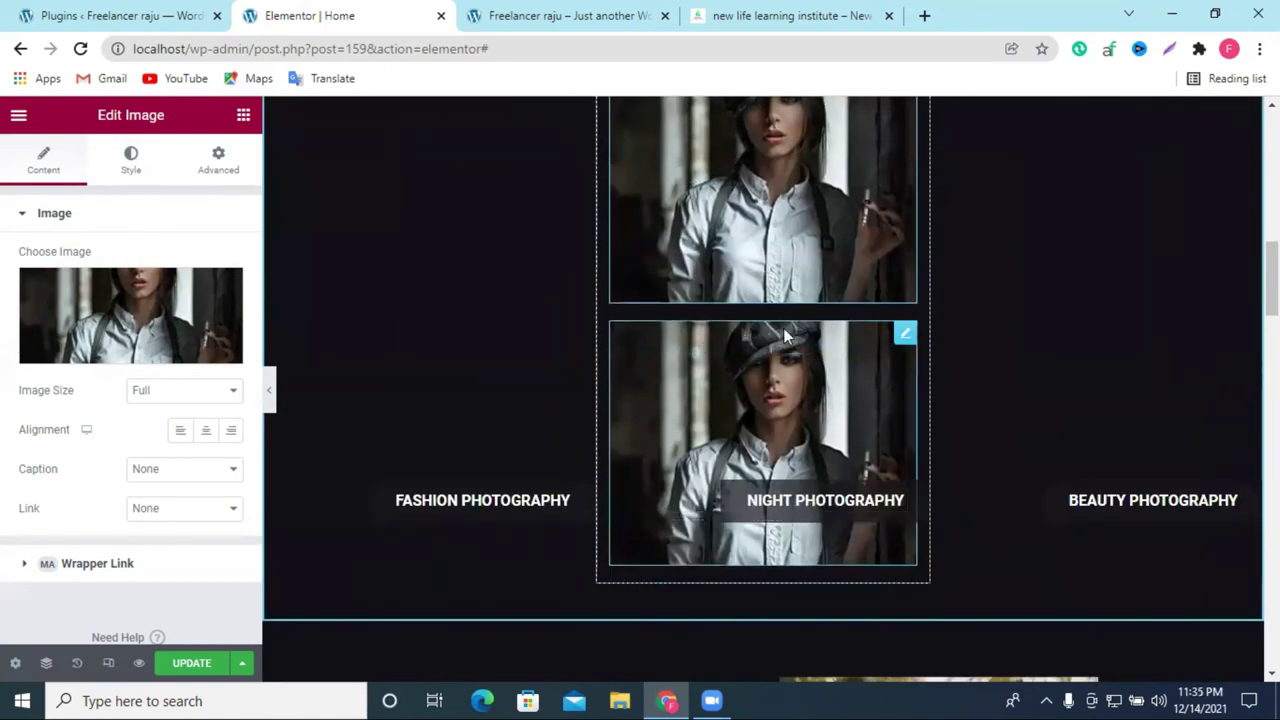
right_click(903, 580)
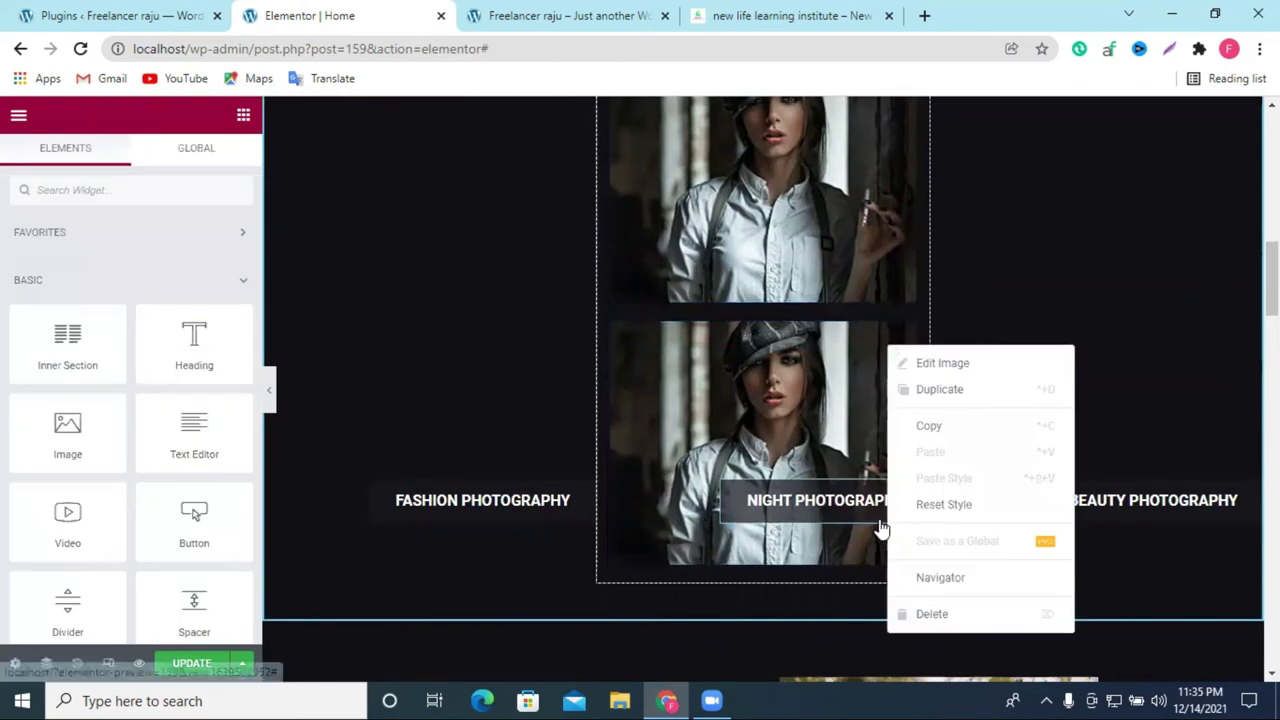
left_click(910, 612)
scroll(884, 485, "up", 6)
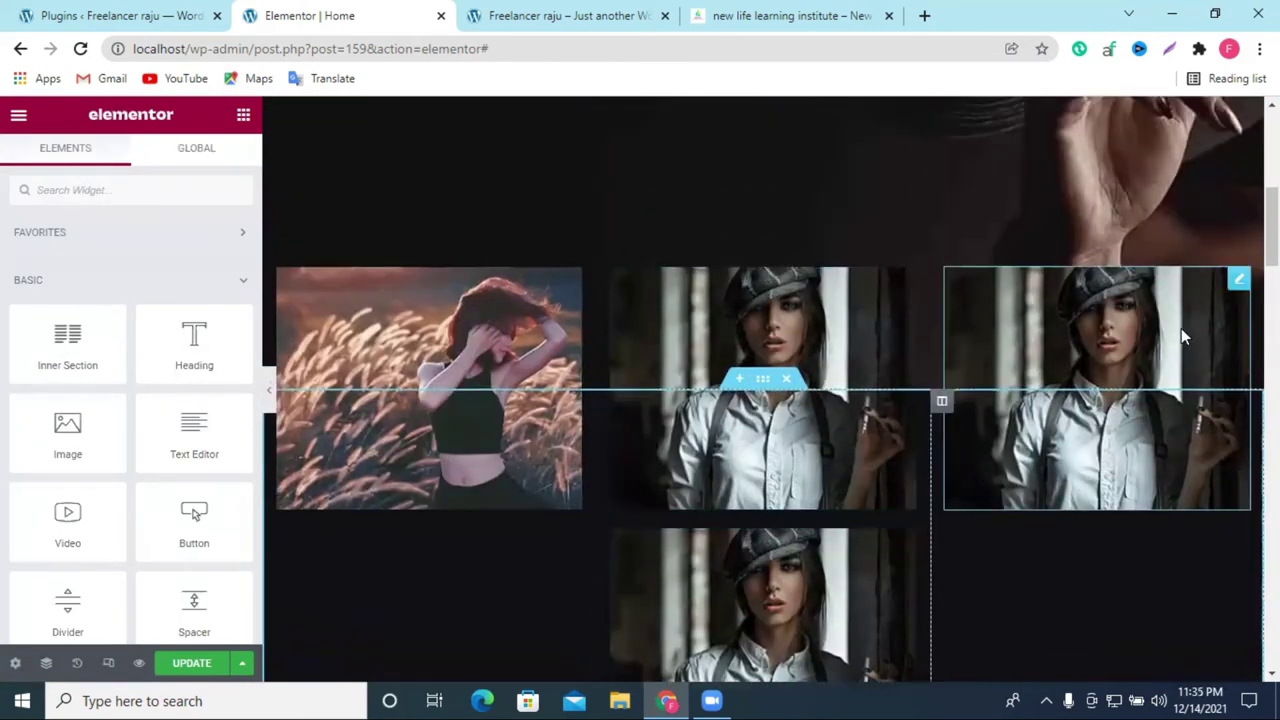
left_click_drag(765, 378, 890, 397)
scroll(845, 438, "down", 3)
scroll(846, 440, "down", 2)
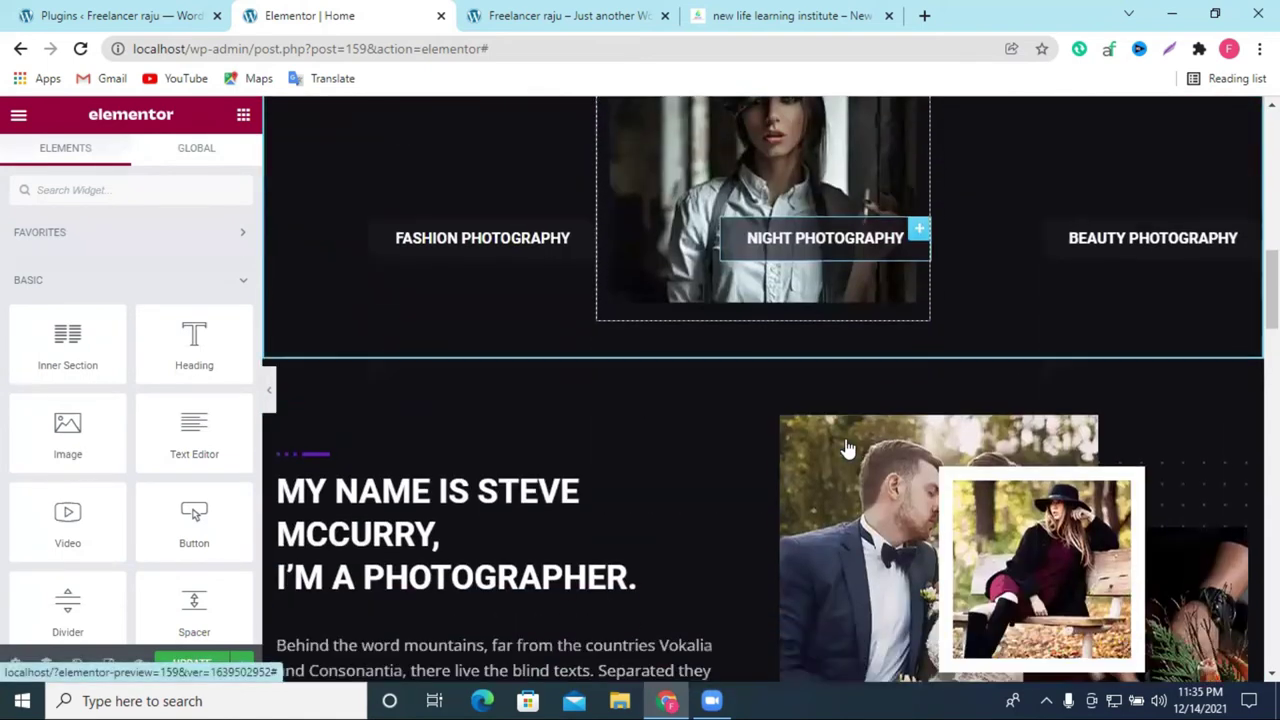
scroll(846, 440, "up", 2)
right_click(906, 264)
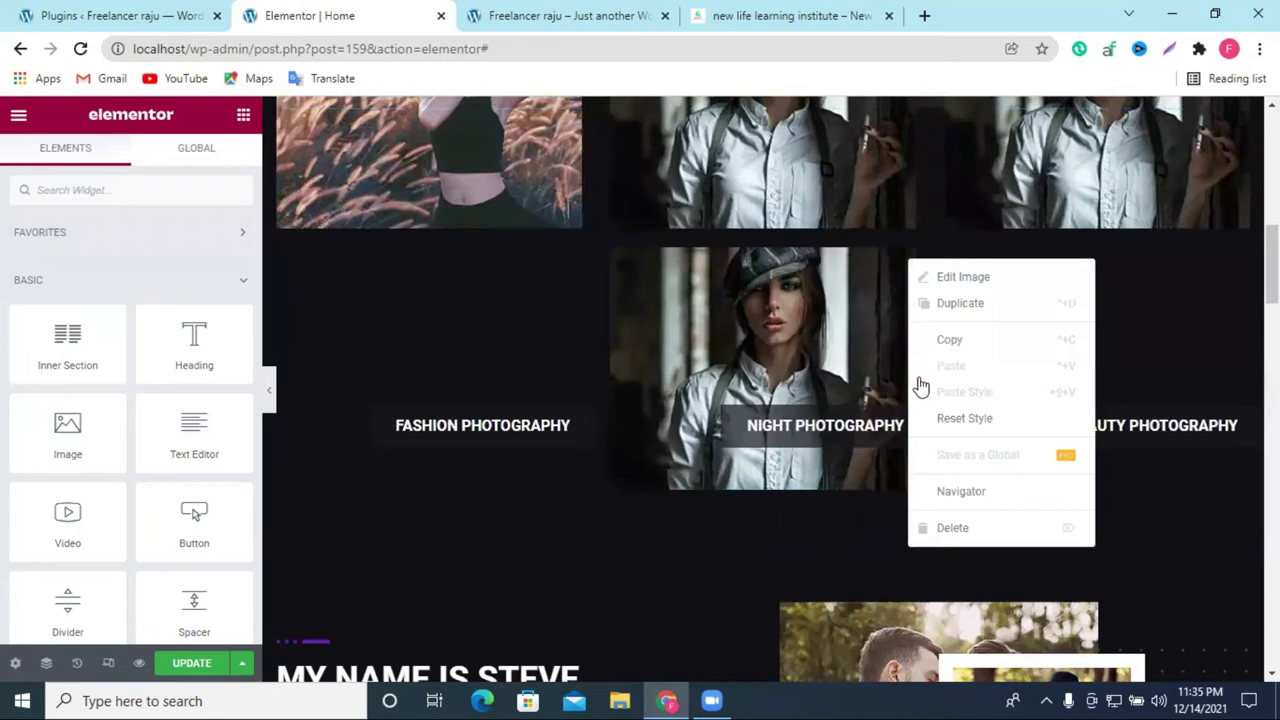
left_click(936, 526)
scroll(669, 446, "down", 3)
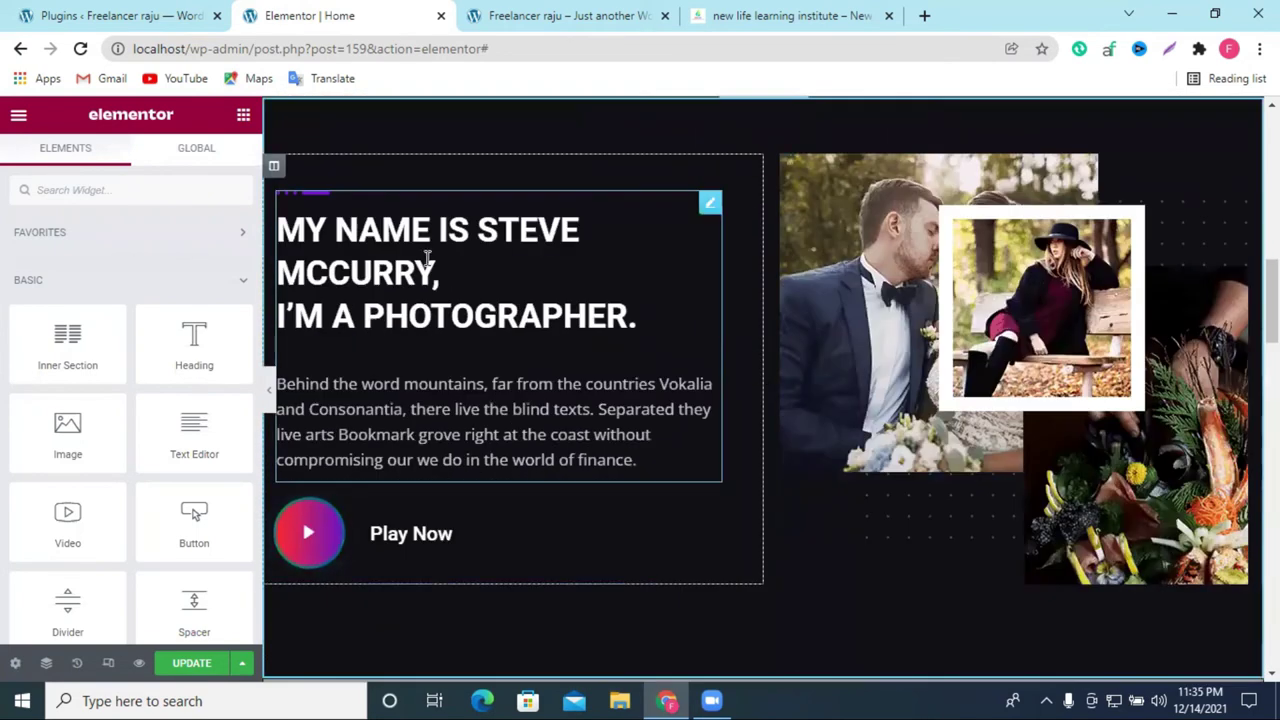
Step: Select the photographer heading and type 'About us' into its title
left_click(427, 258)
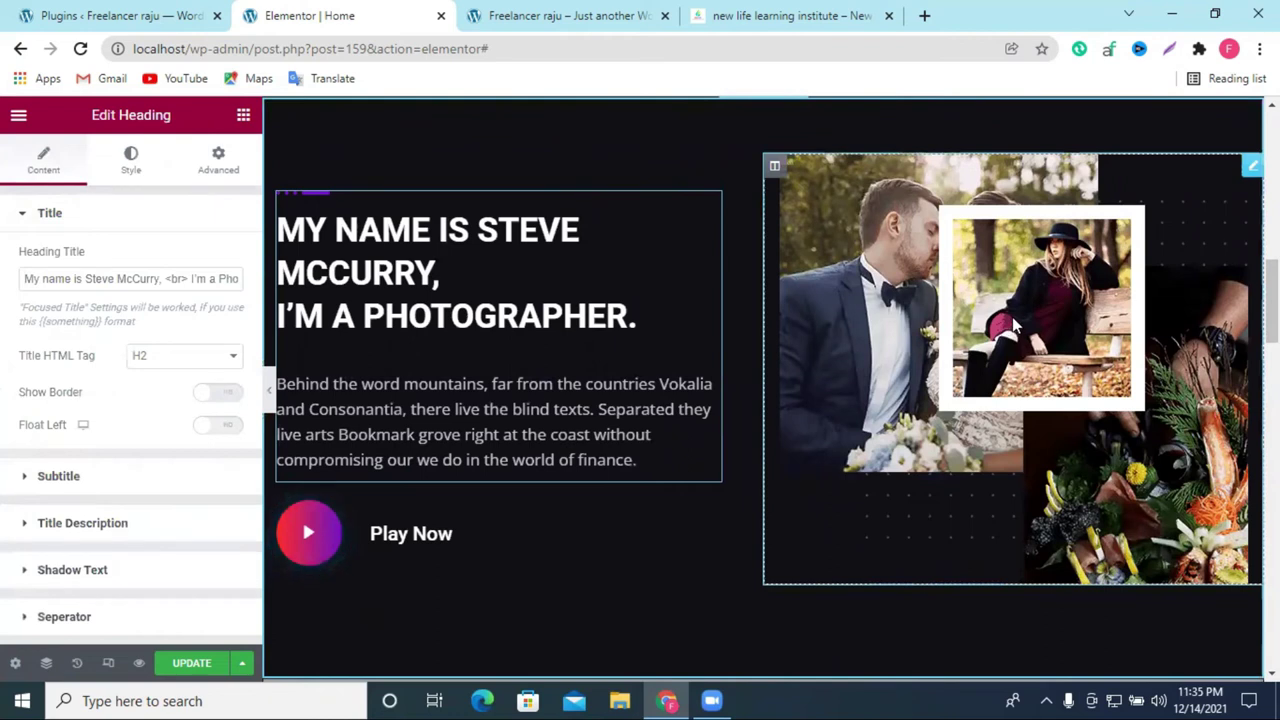
left_click(986, 377)
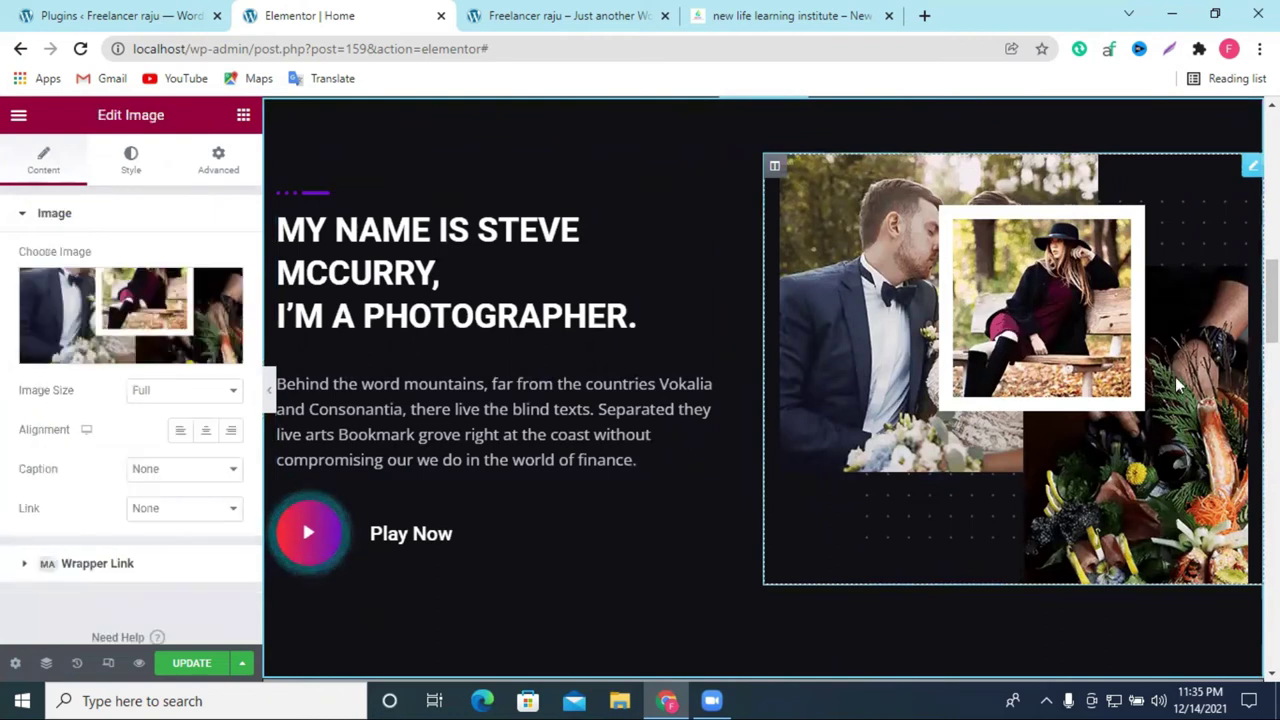
left_click(320, 255)
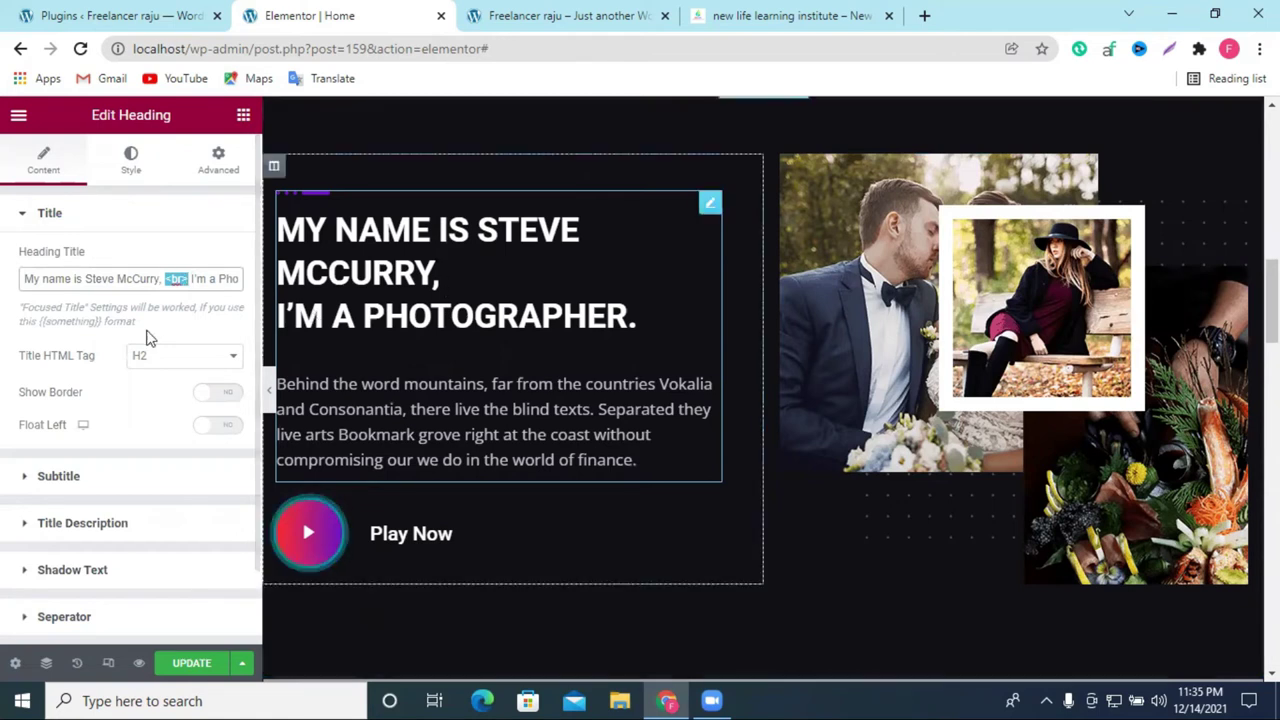
left_click(63, 279)
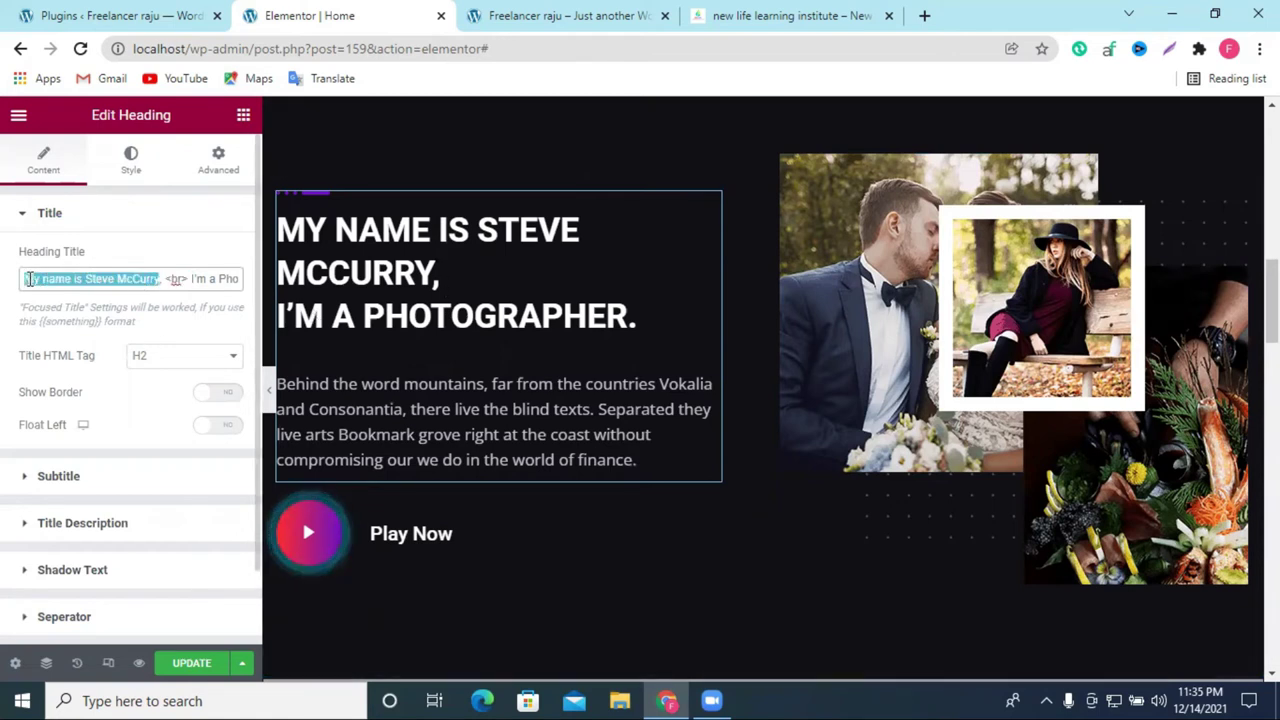
type("About")
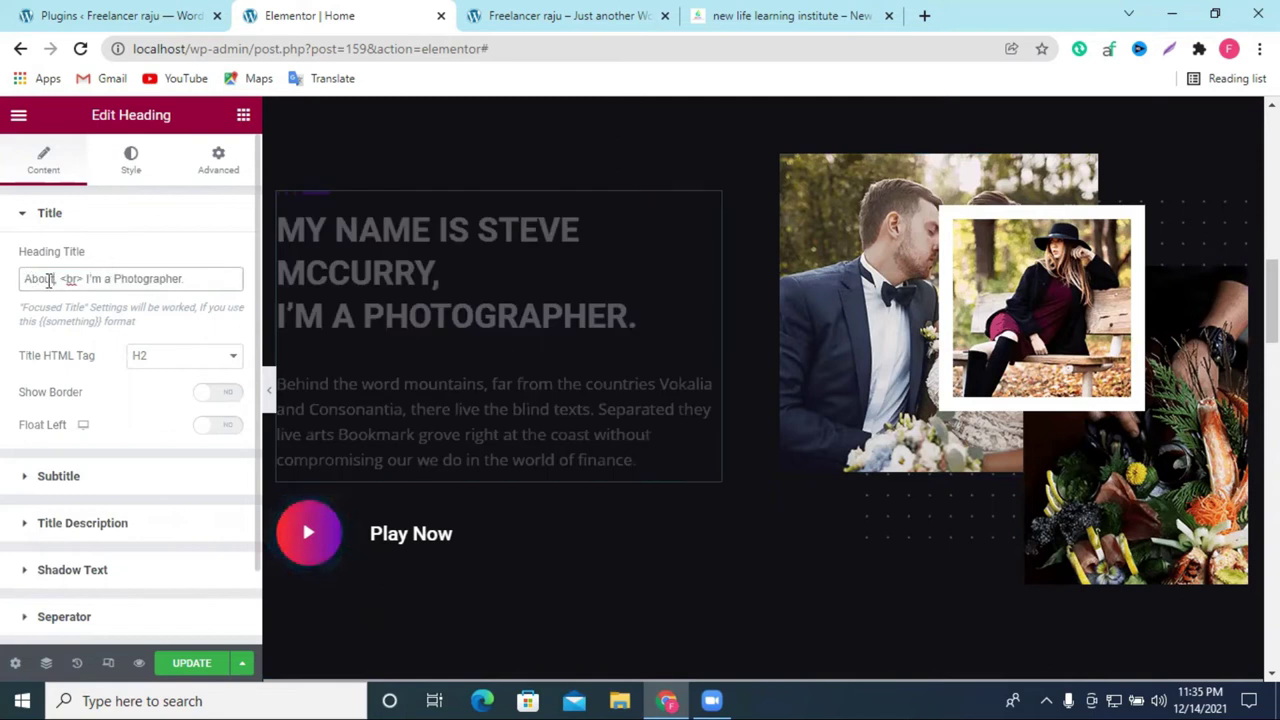
type(" us,")
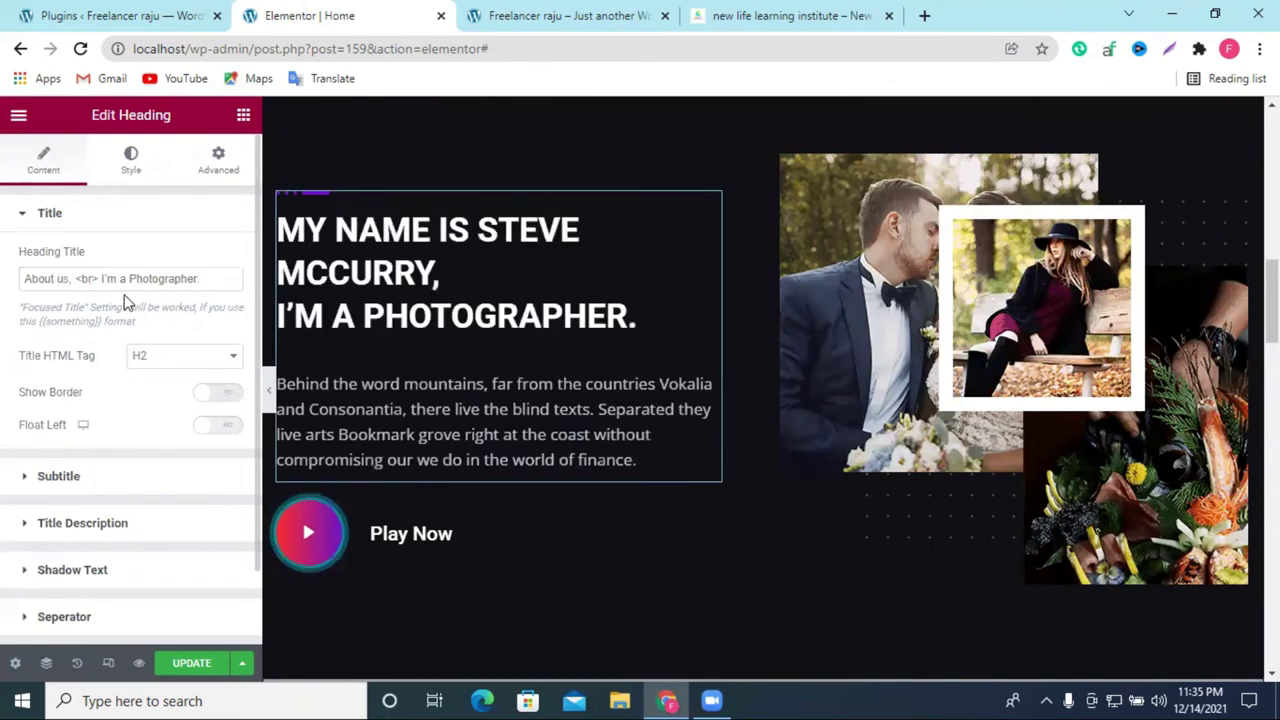
Step: Remove the I'm a Photographer line, trailing comma and <br> tag from the title
left_click_drag(101, 279, 228, 279)
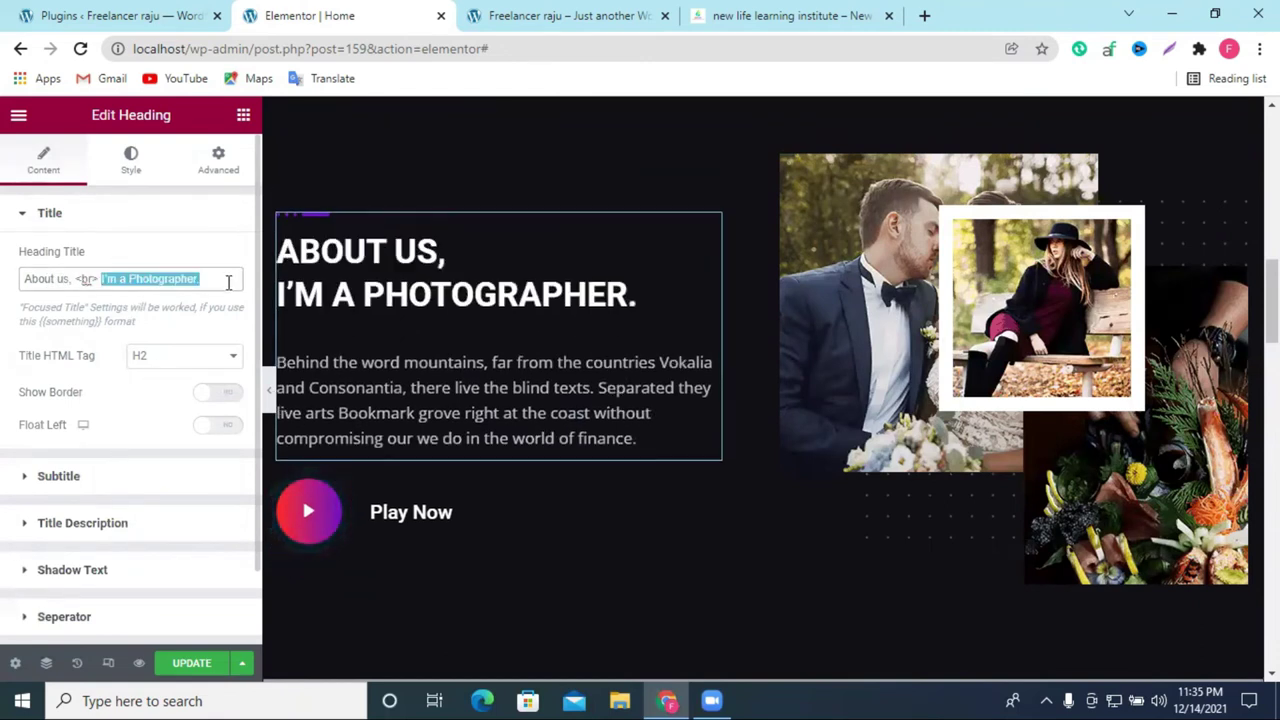
key("BackSpace")
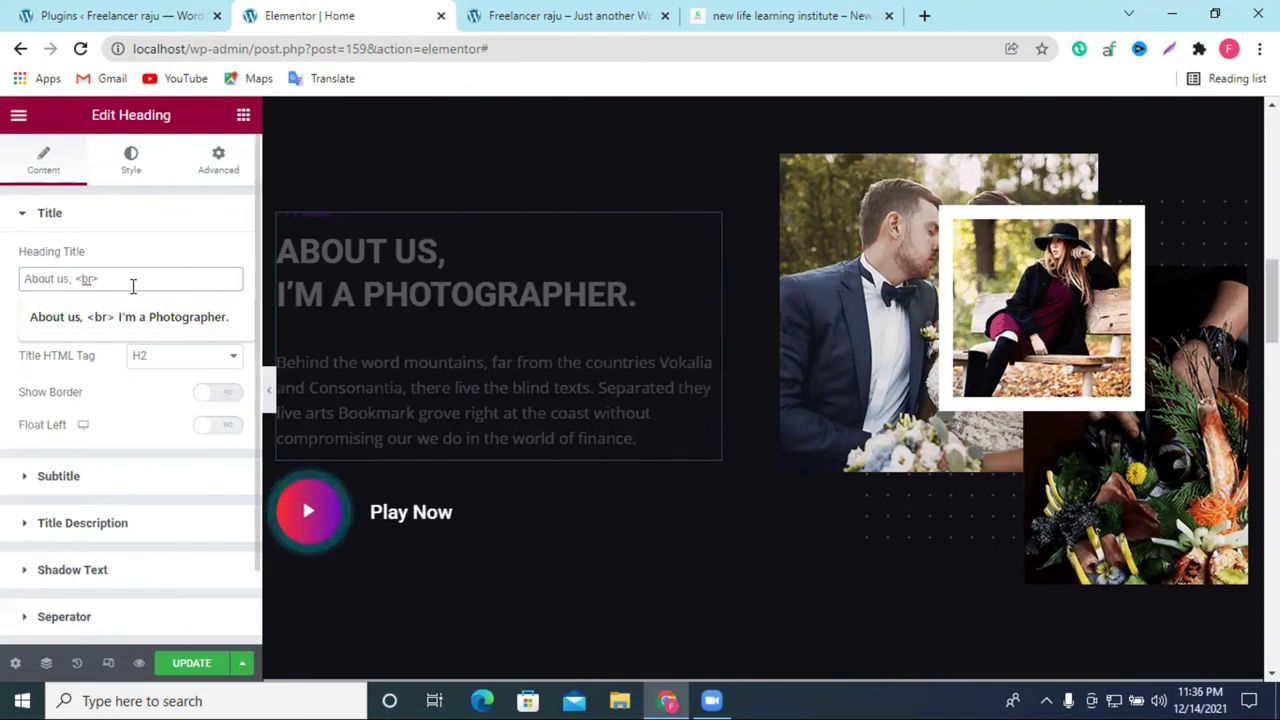
left_click_drag(132, 280, 84, 280)
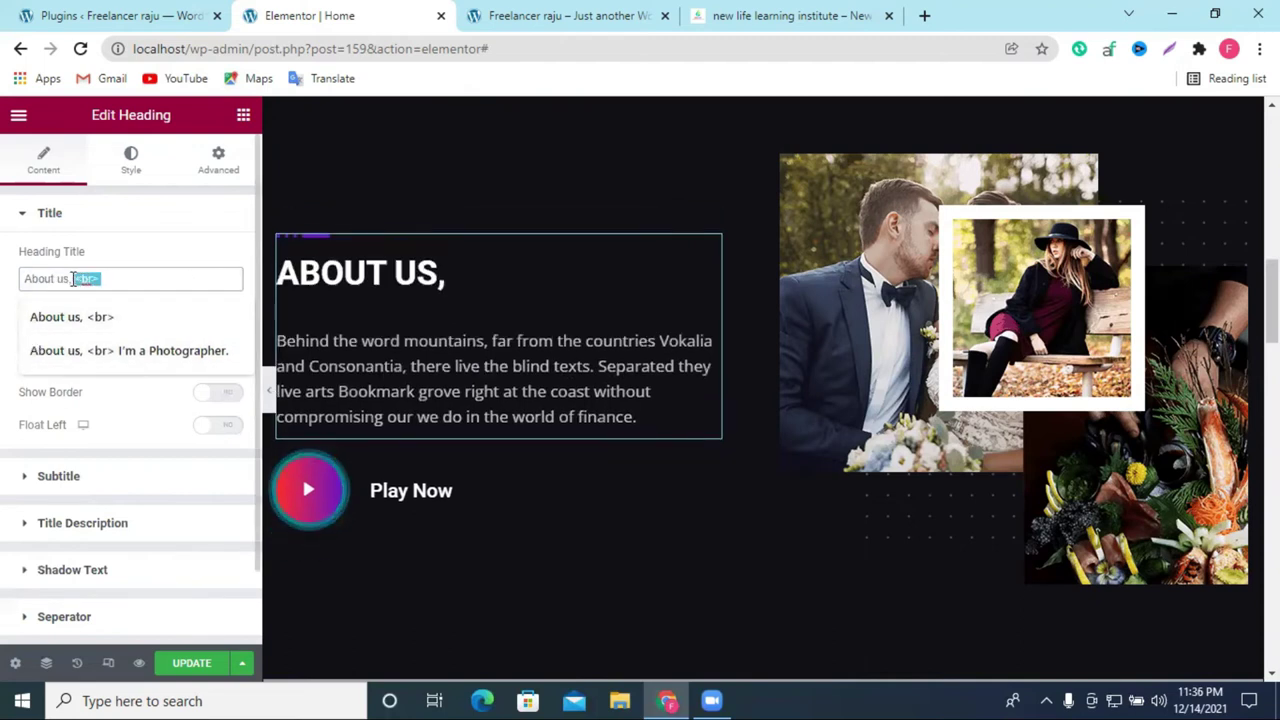
left_click(101, 280)
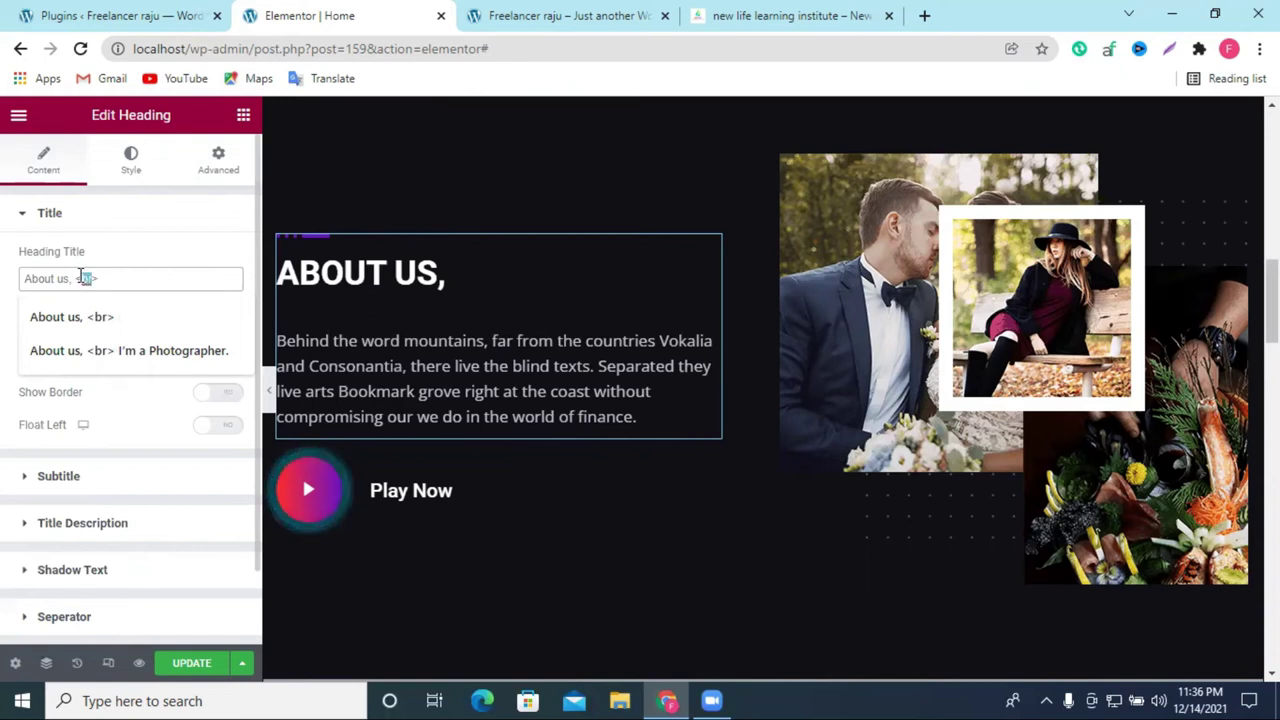
left_click(101, 279)
left_click_drag(101, 279, 75, 280)
key("BackSpace")
key("BackSpace")
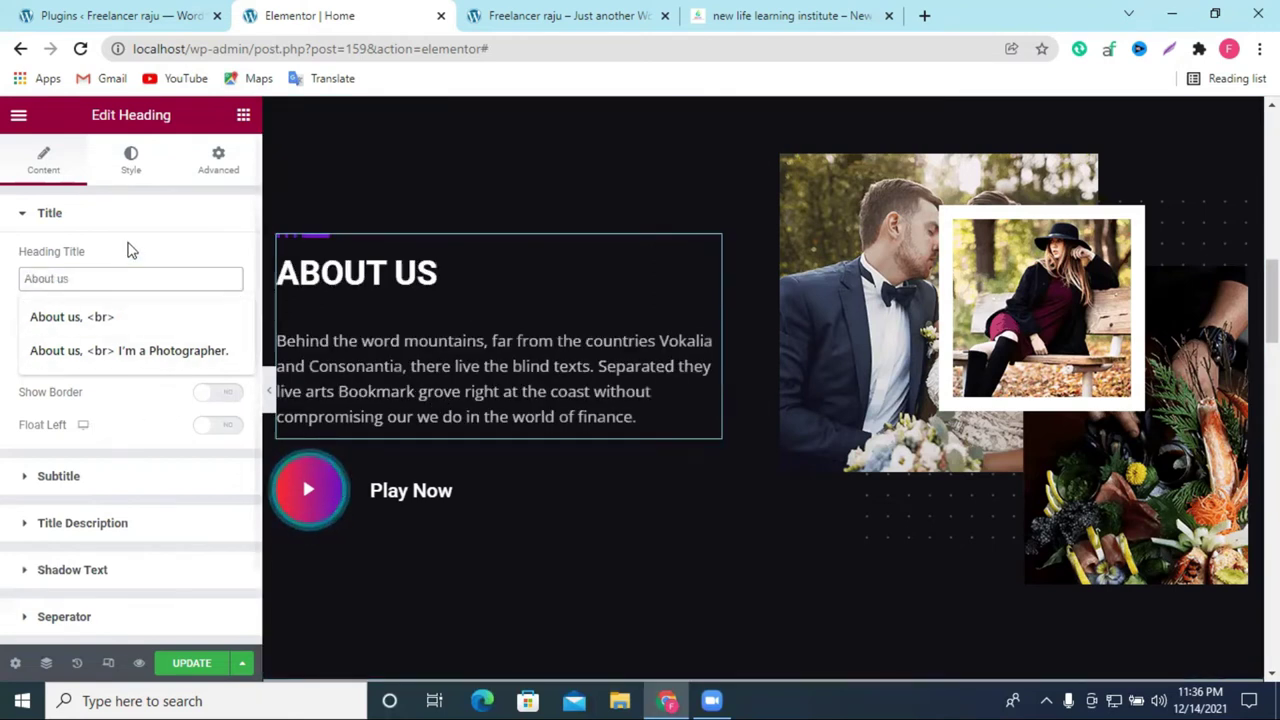
left_click(117, 219)
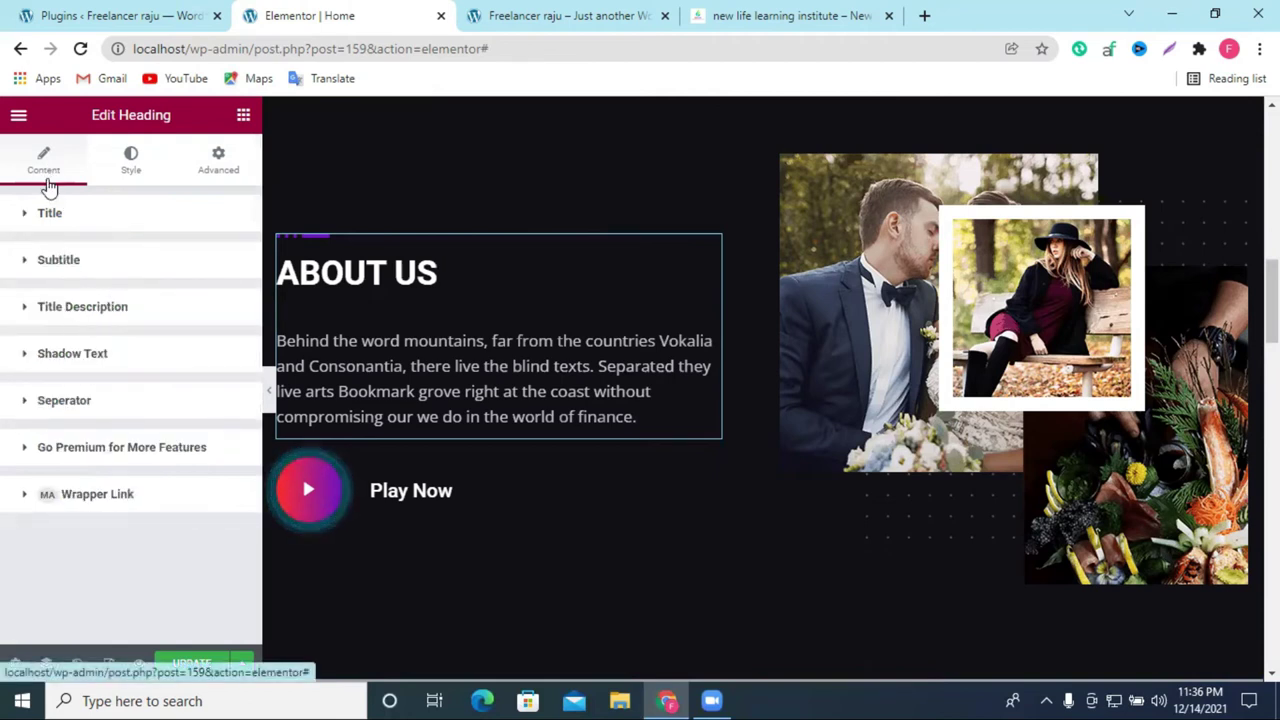
left_click(60, 310)
scroll(143, 510, "down", 1)
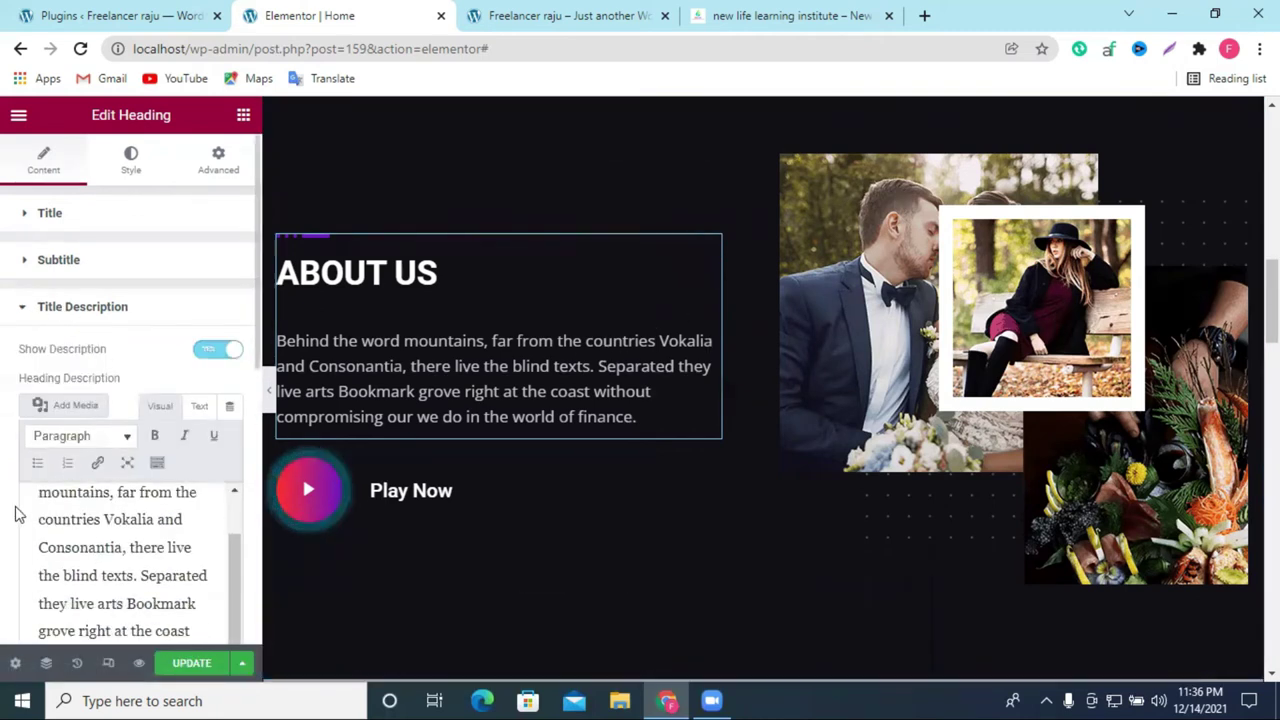
scroll(76, 555, "up", 1)
double_click(76, 555)
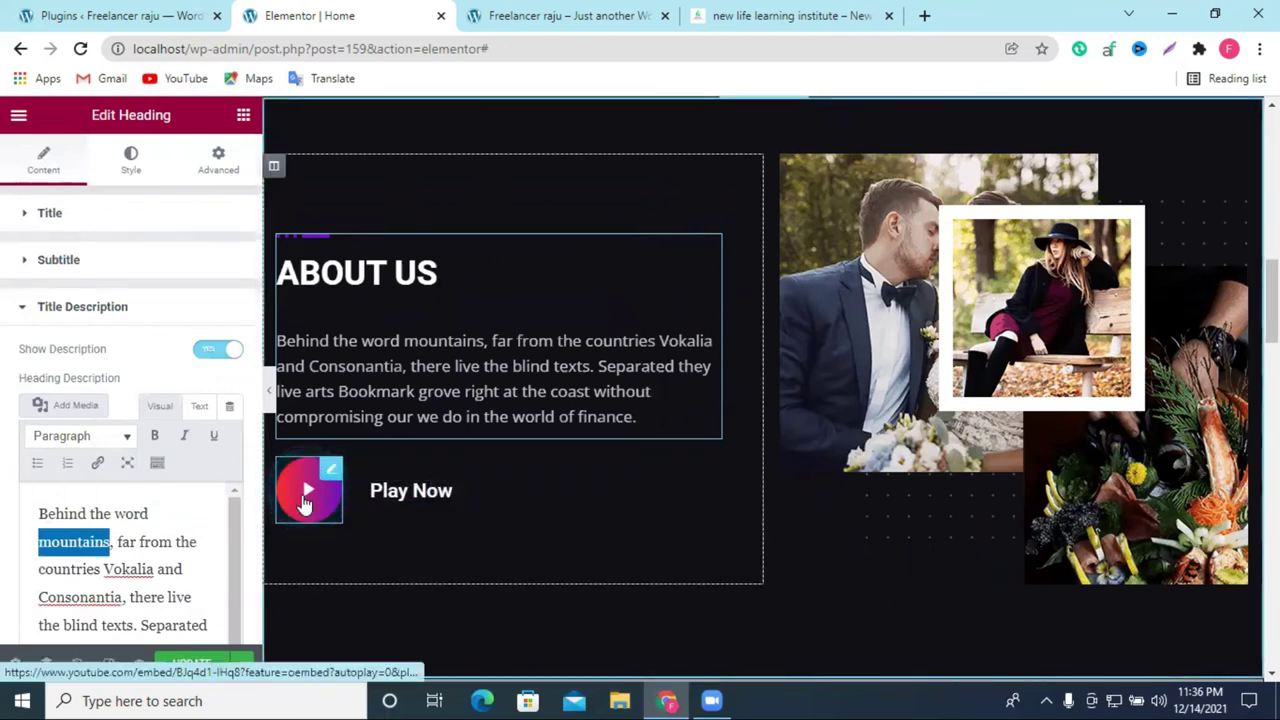
scroll(800, 443, "down", 5)
scroll(836, 422, "up", 3)
scroll(784, 381, "down", 3)
scroll(797, 363, "down", 4)
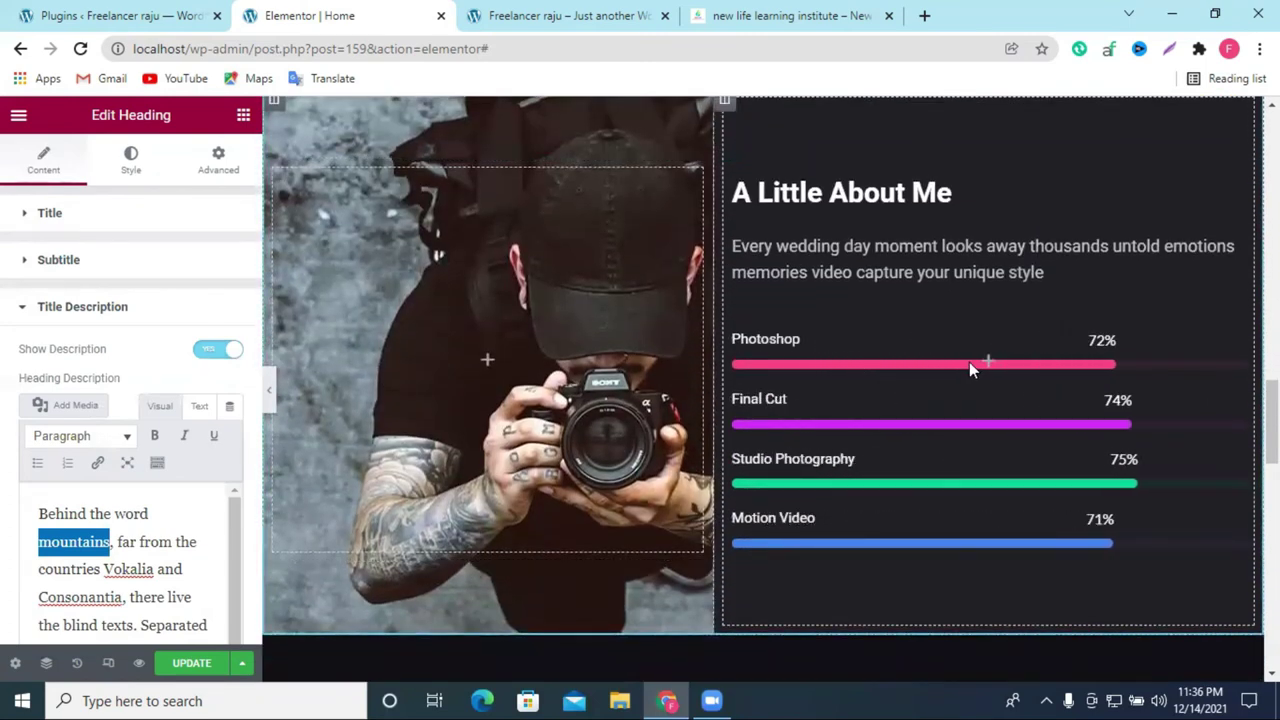
scroll(1177, 291, "up", 1)
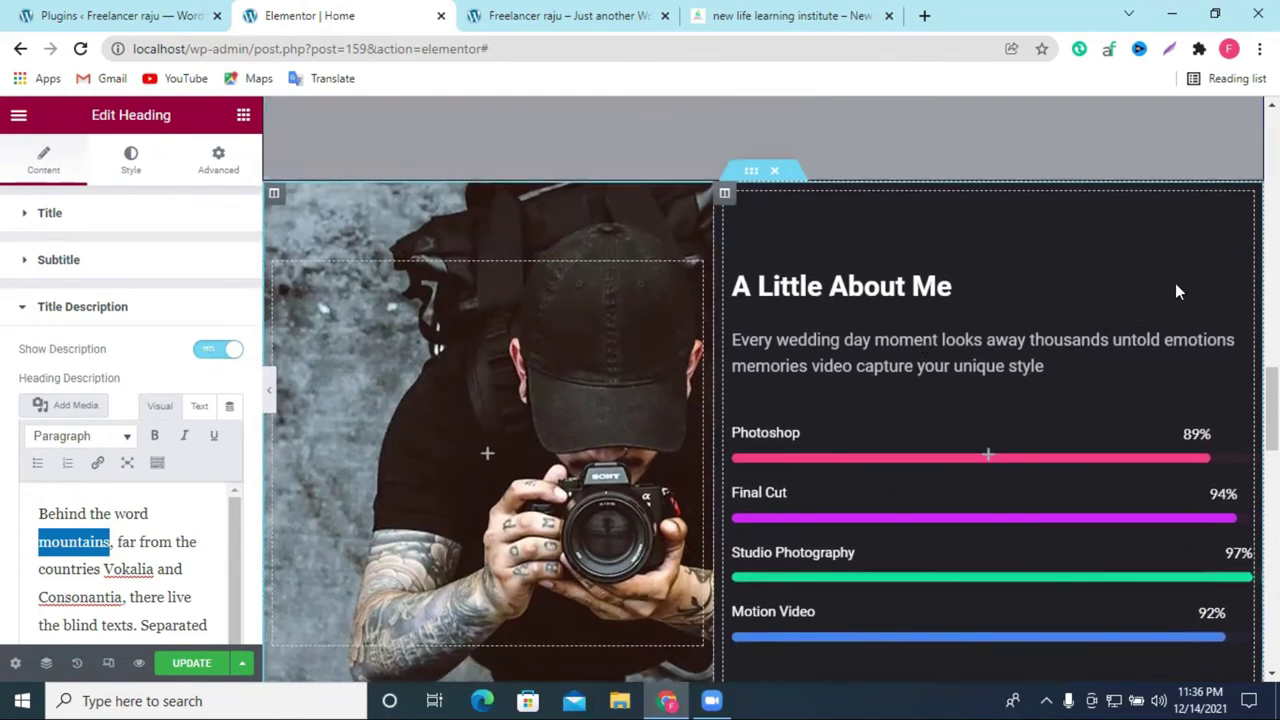
left_click(725, 195)
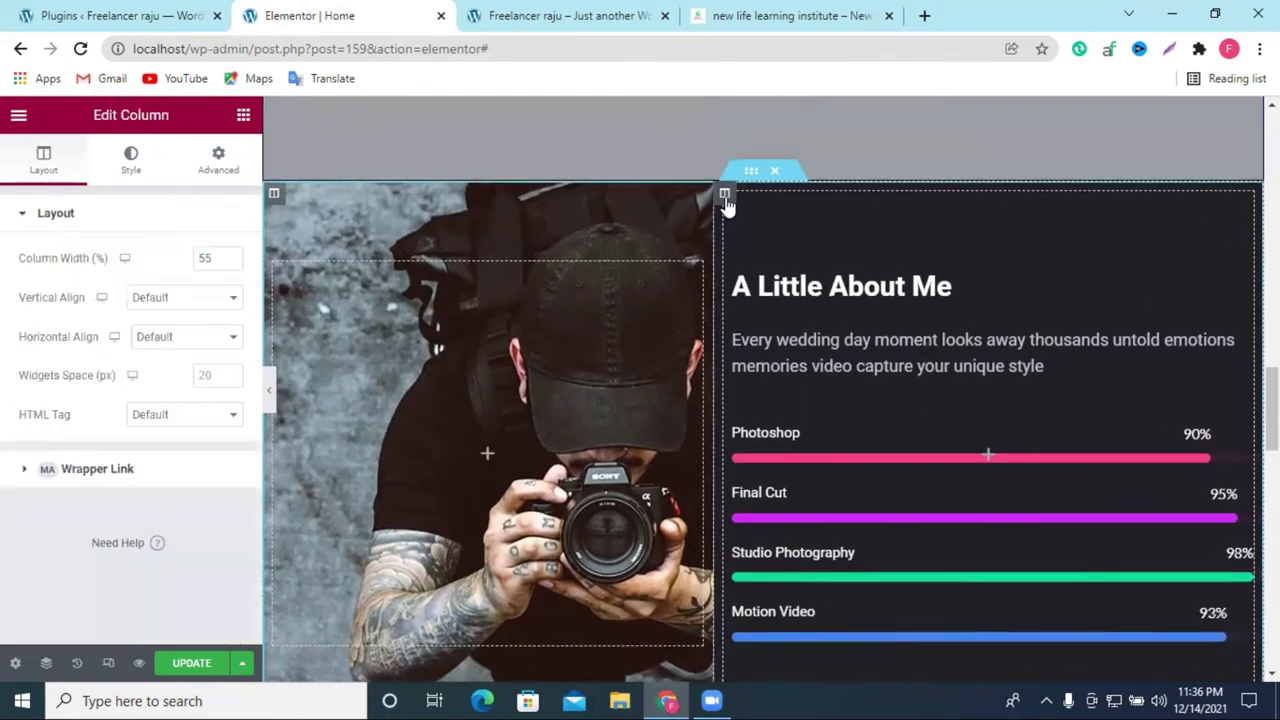
left_click(131, 165)
scroll(129, 186, "down", 2)
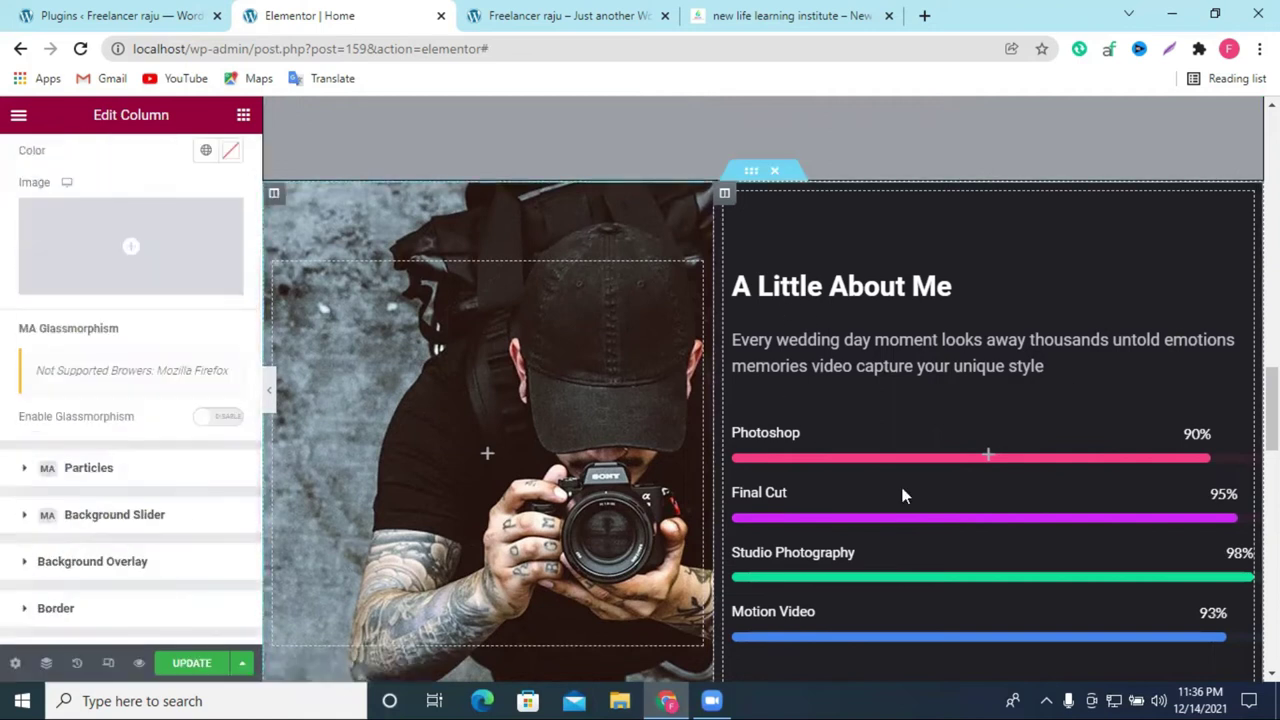
scroll(1068, 391, "down", 2)
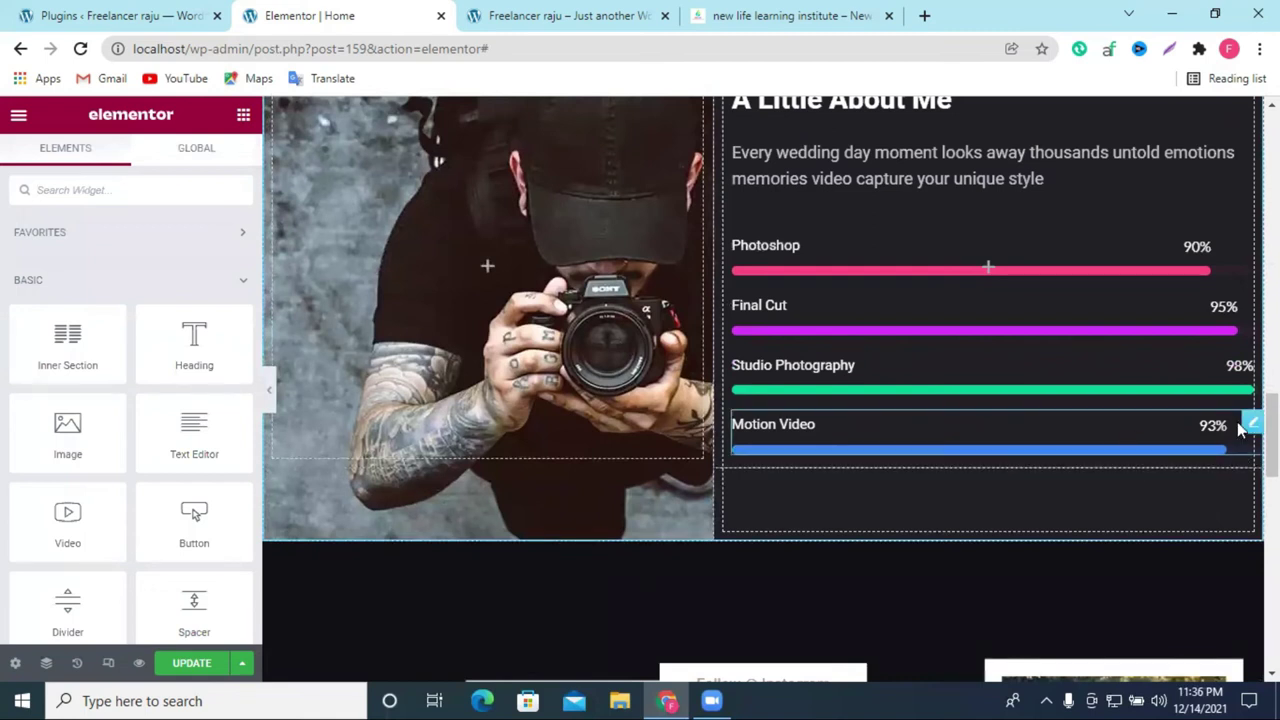
Step: Set the Motion Video progress bar's Percentage to 100 and expand its Wrapper Link
left_click(958, 440)
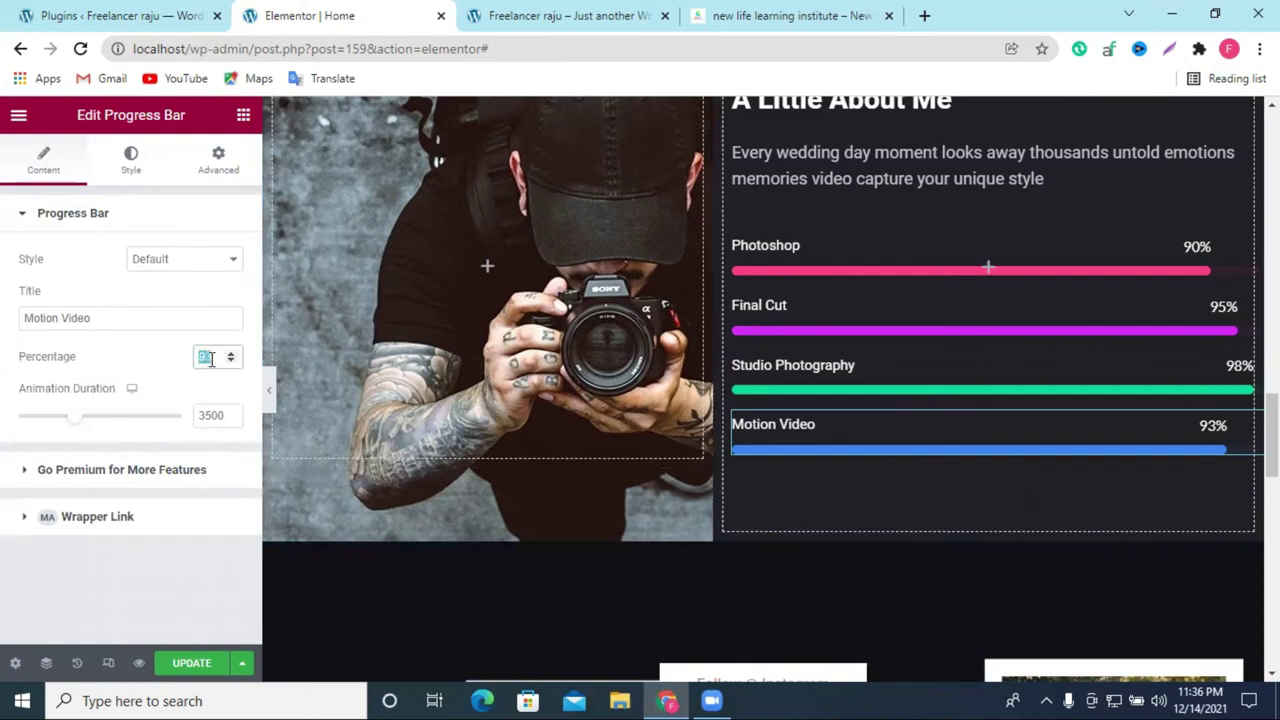
type("100")
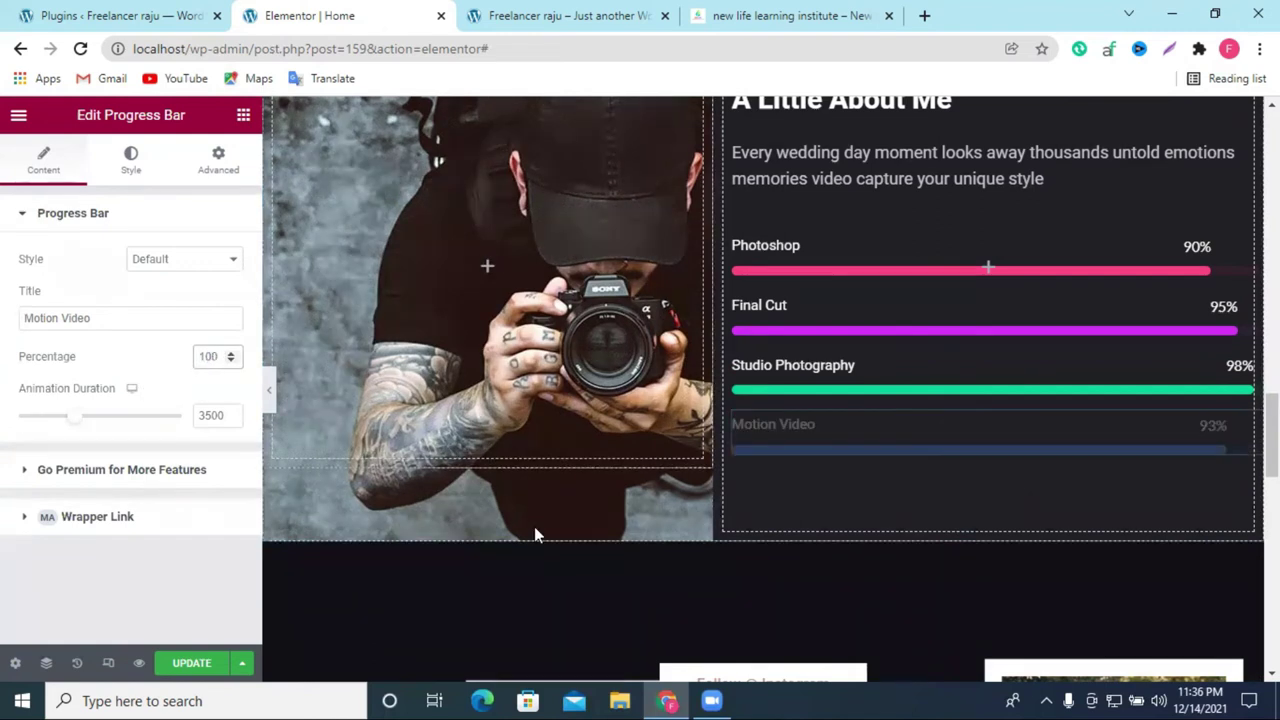
left_click(197, 532)
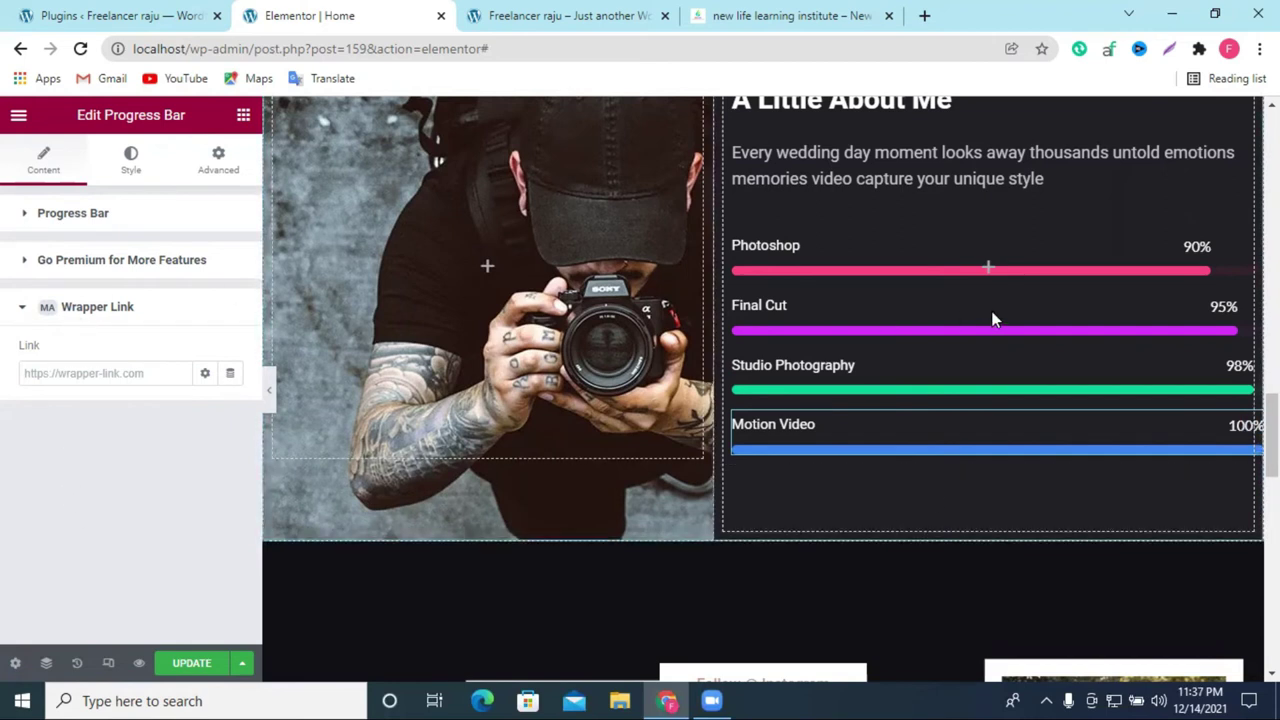
scroll(525, 300, "up", 2)
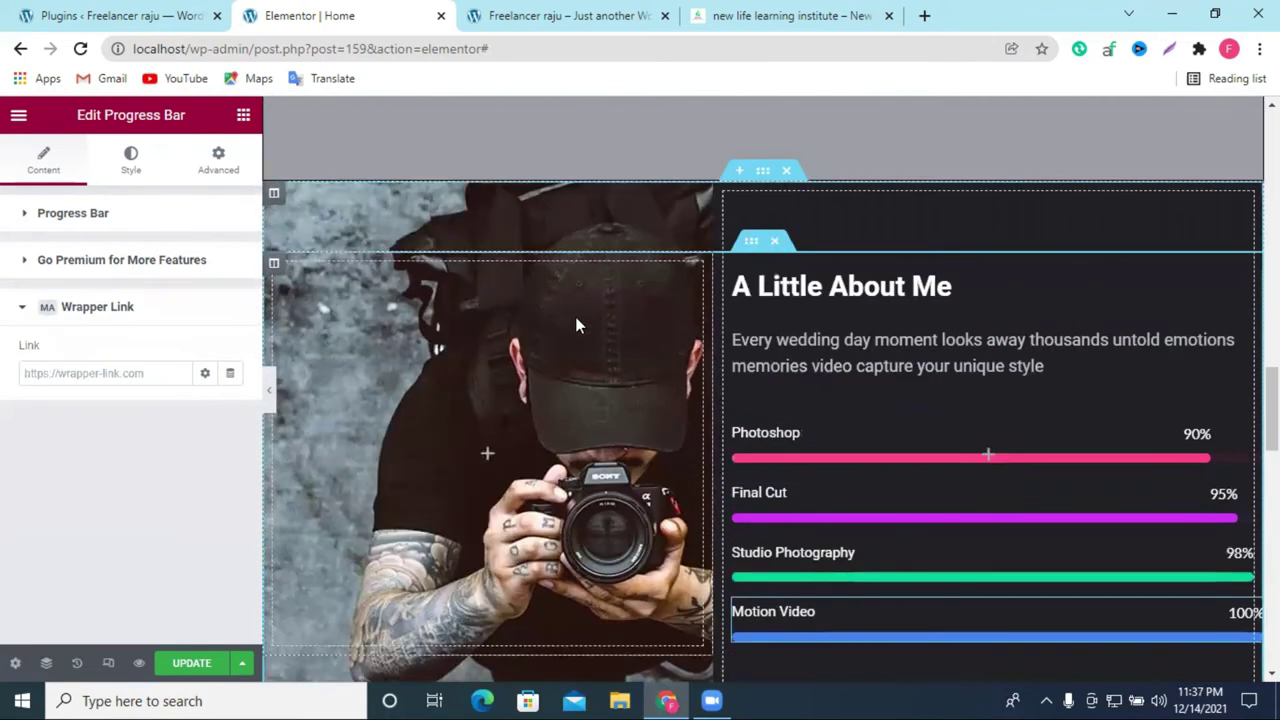
scroll(809, 323, "down", 5)
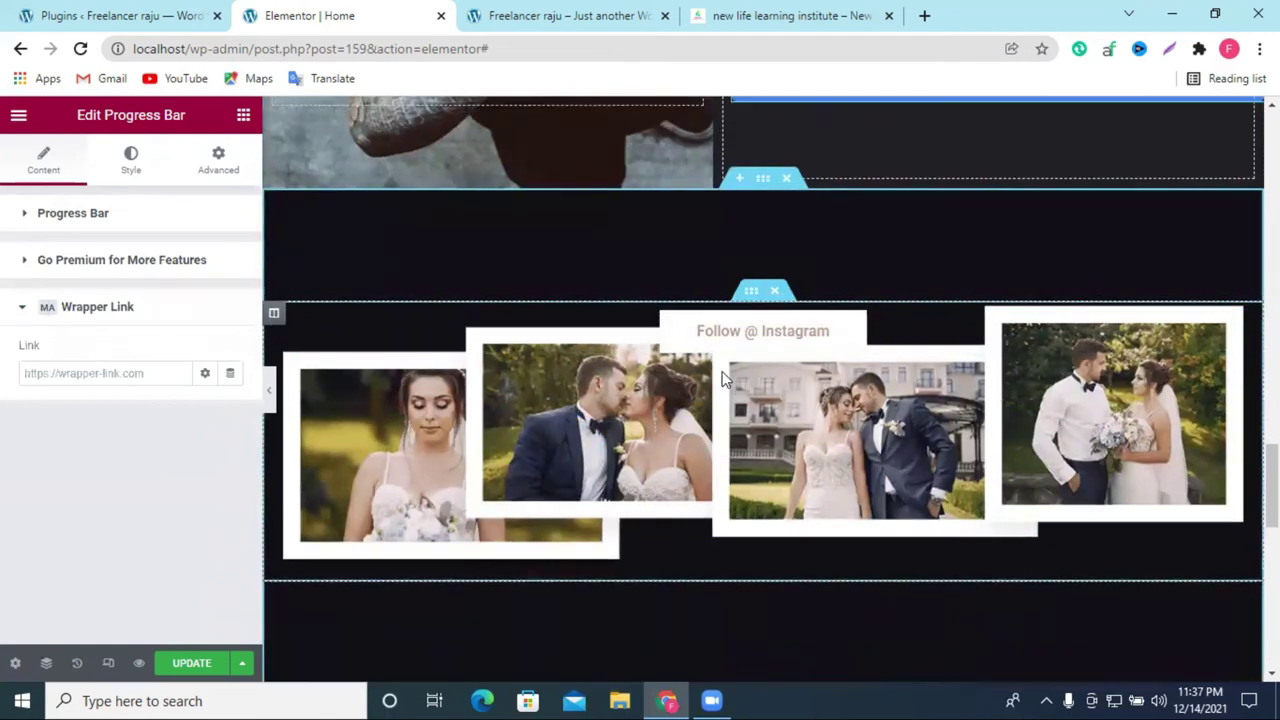
scroll(763, 428, "down", 5)
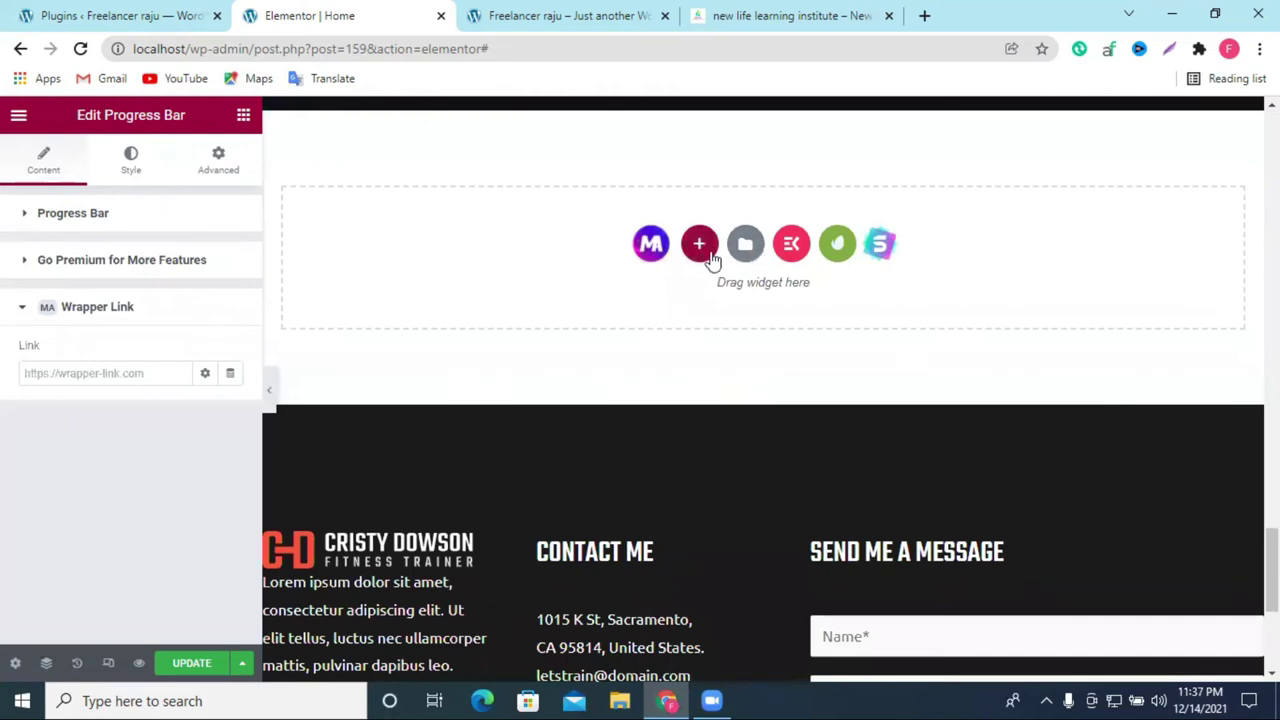
Step: Add a single-column section in the drop zone below the Instagram photos
left_click(701, 245)
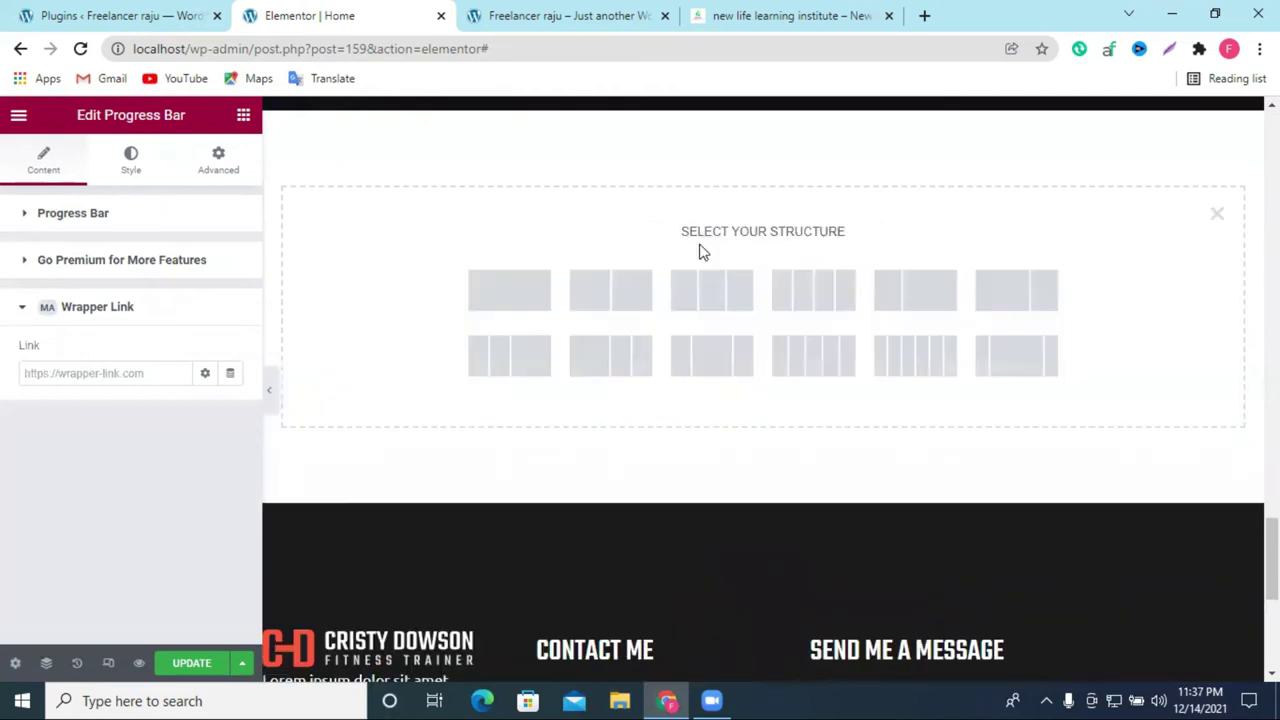
left_click(492, 290)
scroll(814, 186, "up", 2)
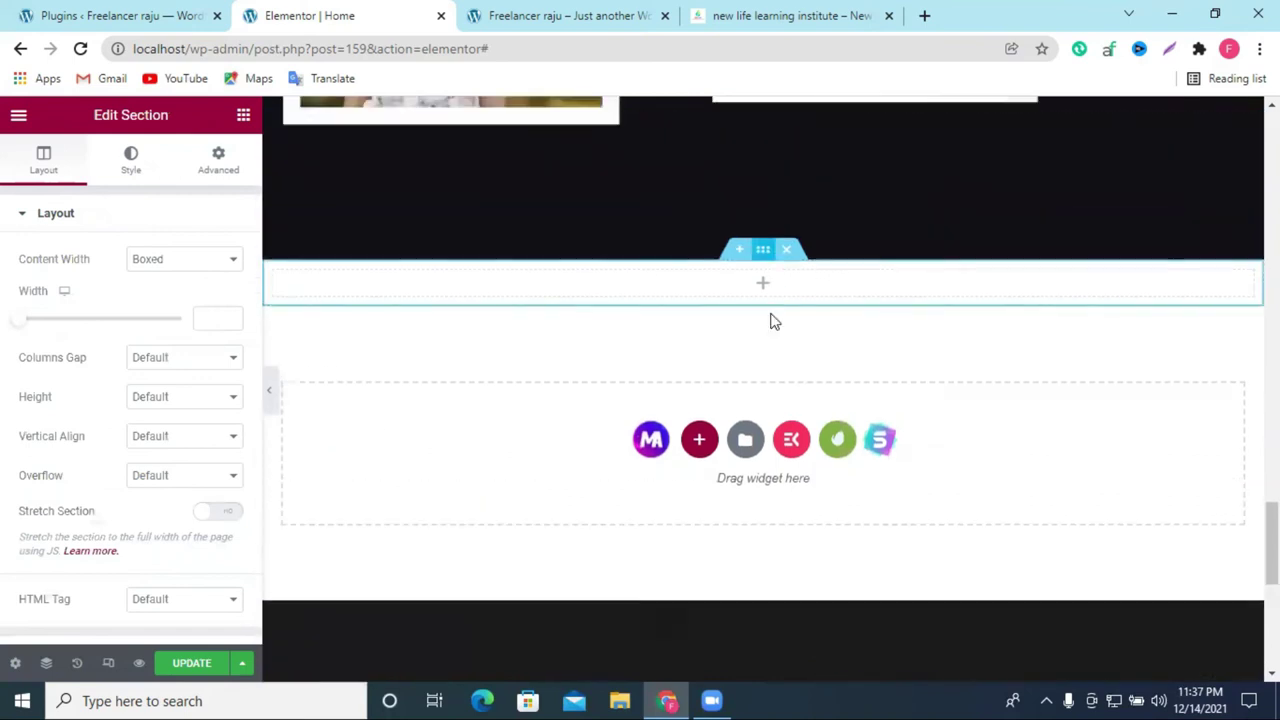
Step: Search the column's widget list for 'ge' to show image widgets like Image Accordion
left_click(761, 328)
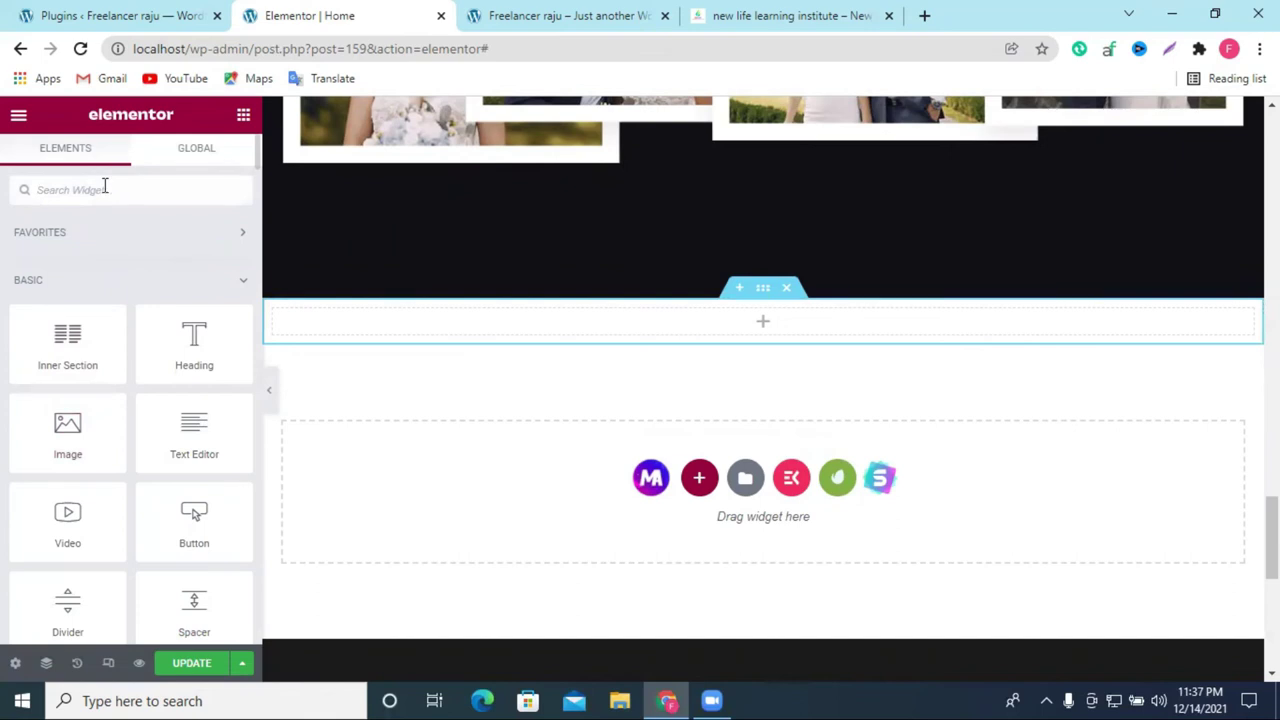
left_click(104, 188)
type("ge")
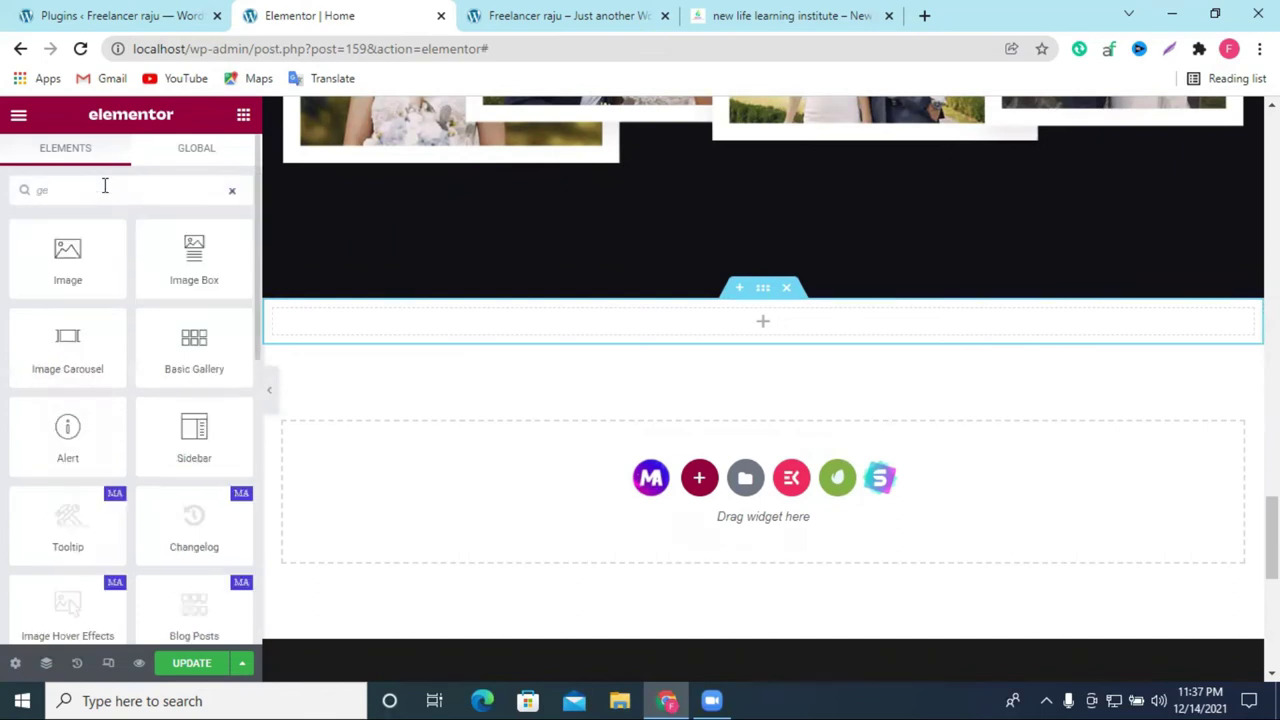
scroll(135, 500, "down", 2)
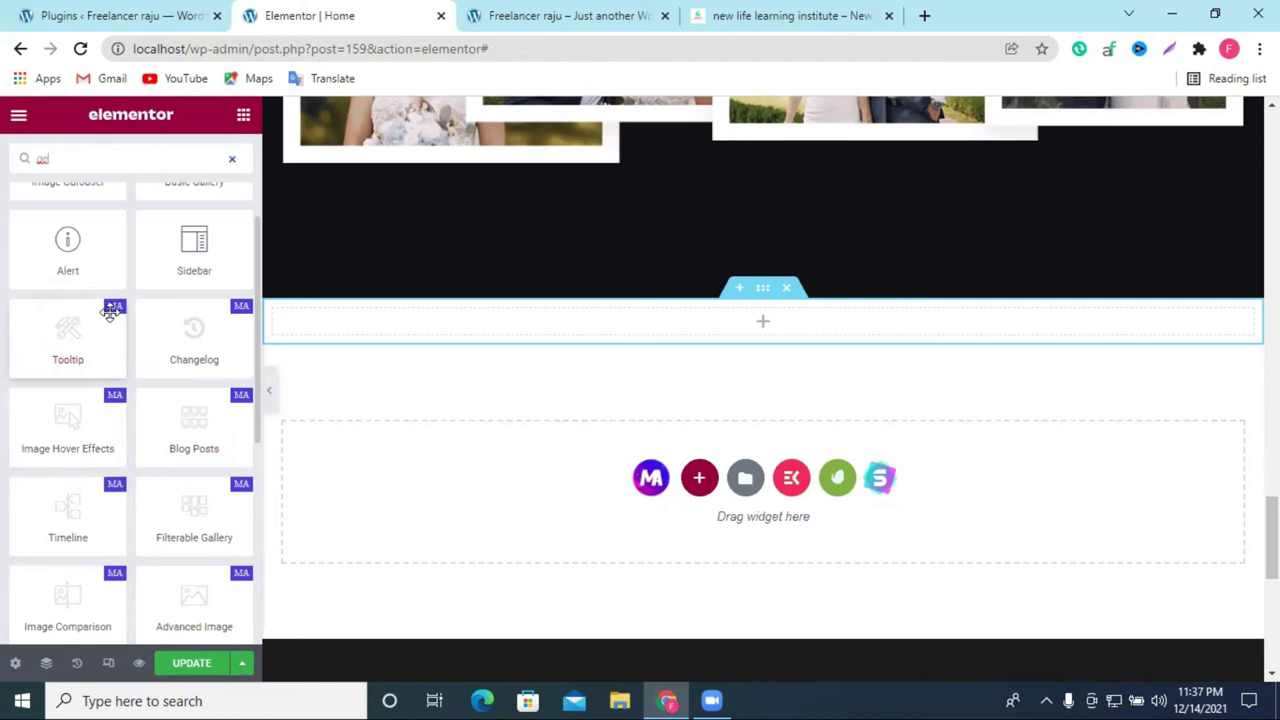
scroll(233, 334, "down", 3)
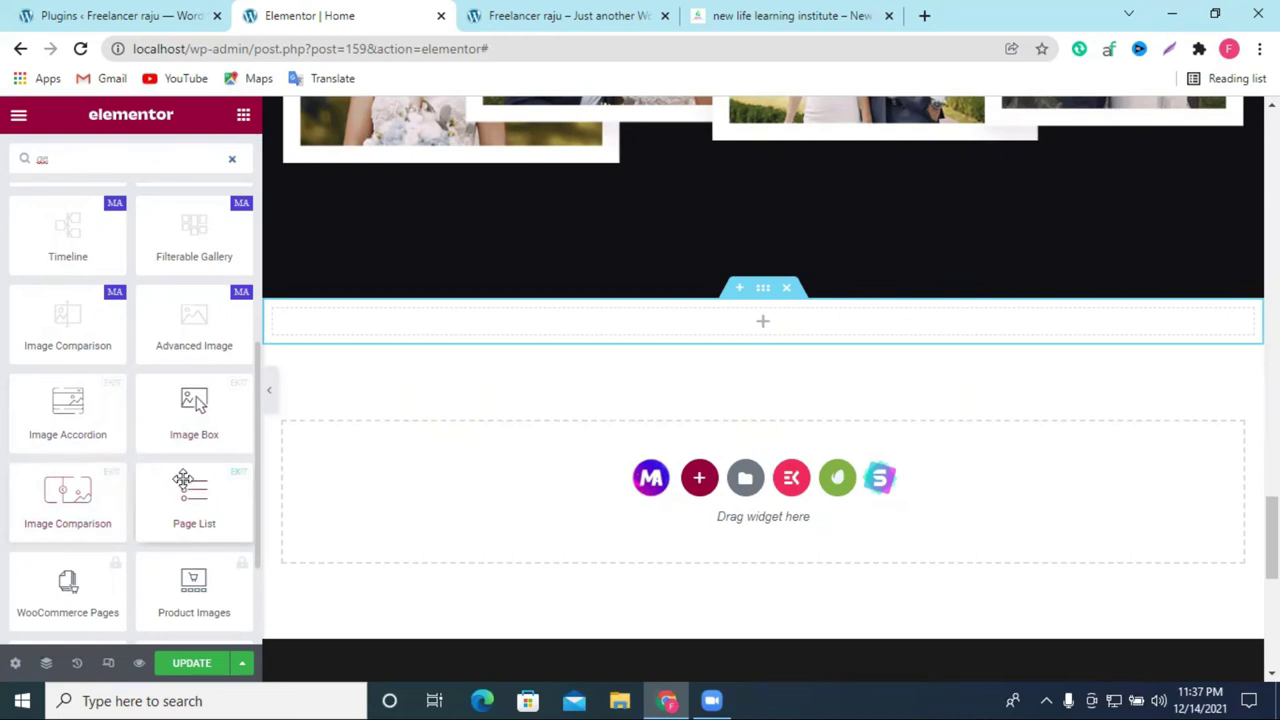
scroll(183, 480, "down", 2)
scroll(228, 364, "up", 1)
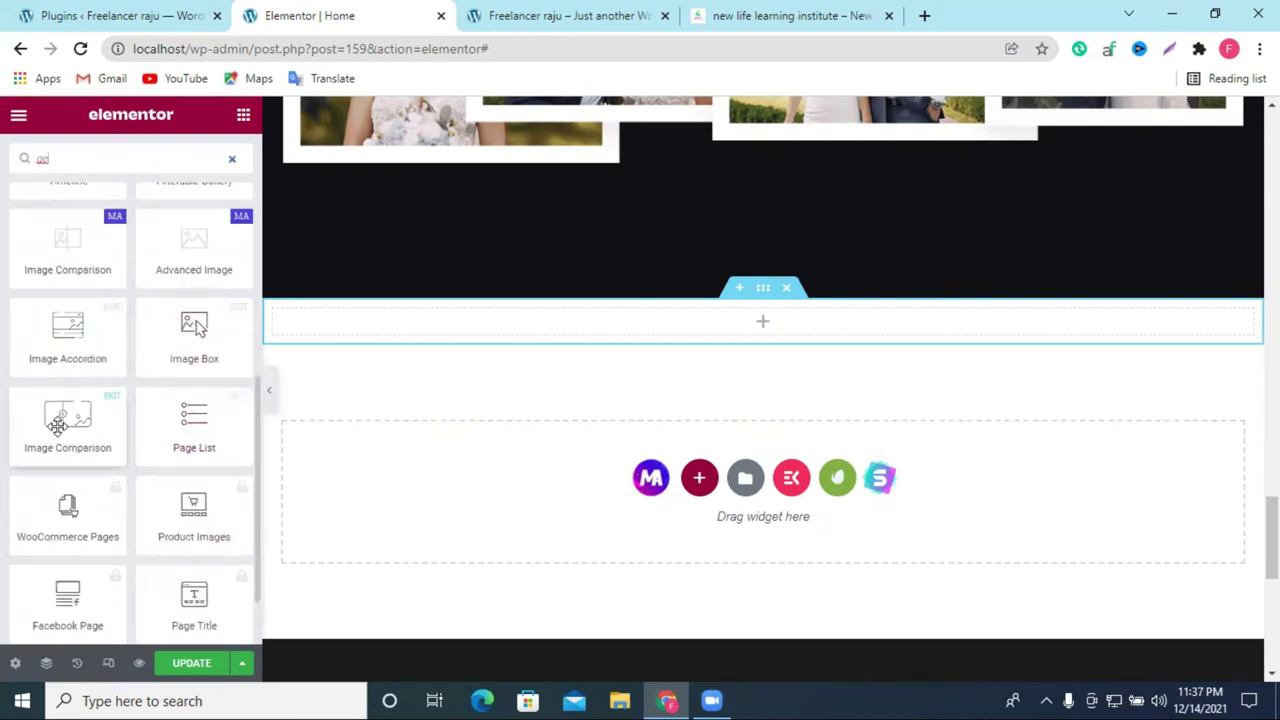
scroll(62, 274, "up", 1)
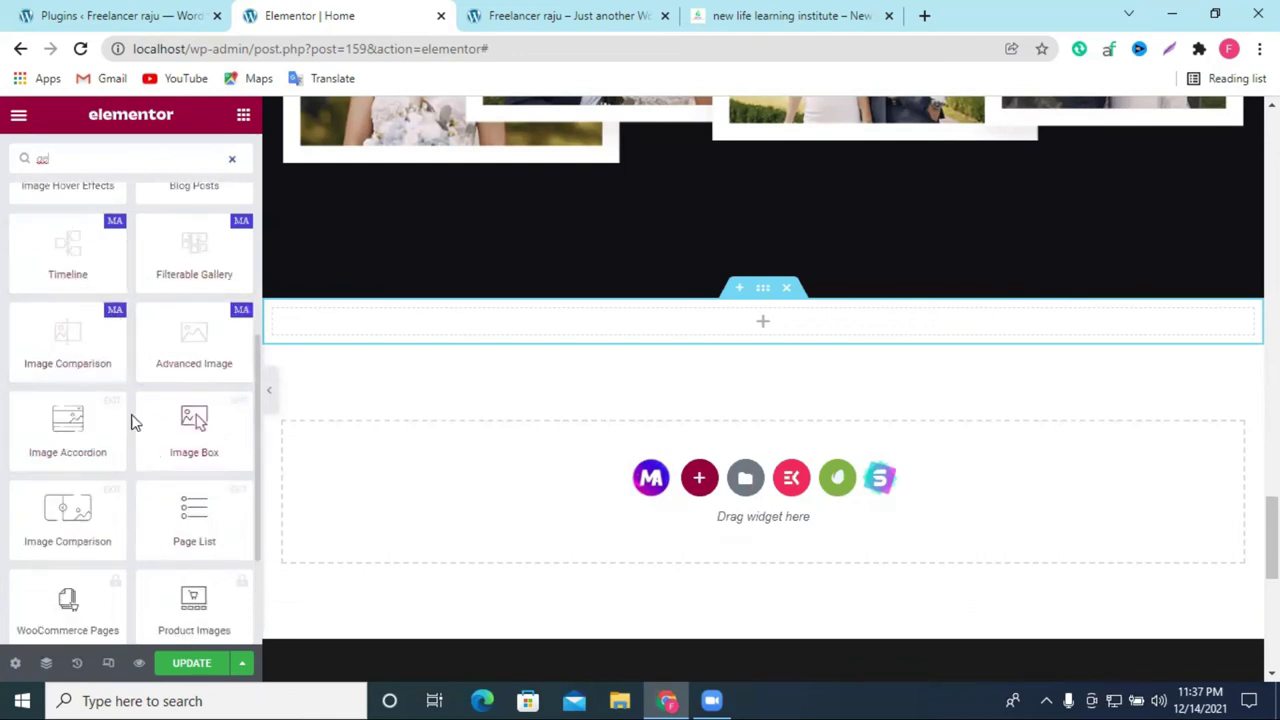
left_click_drag(117, 260, 808, 318)
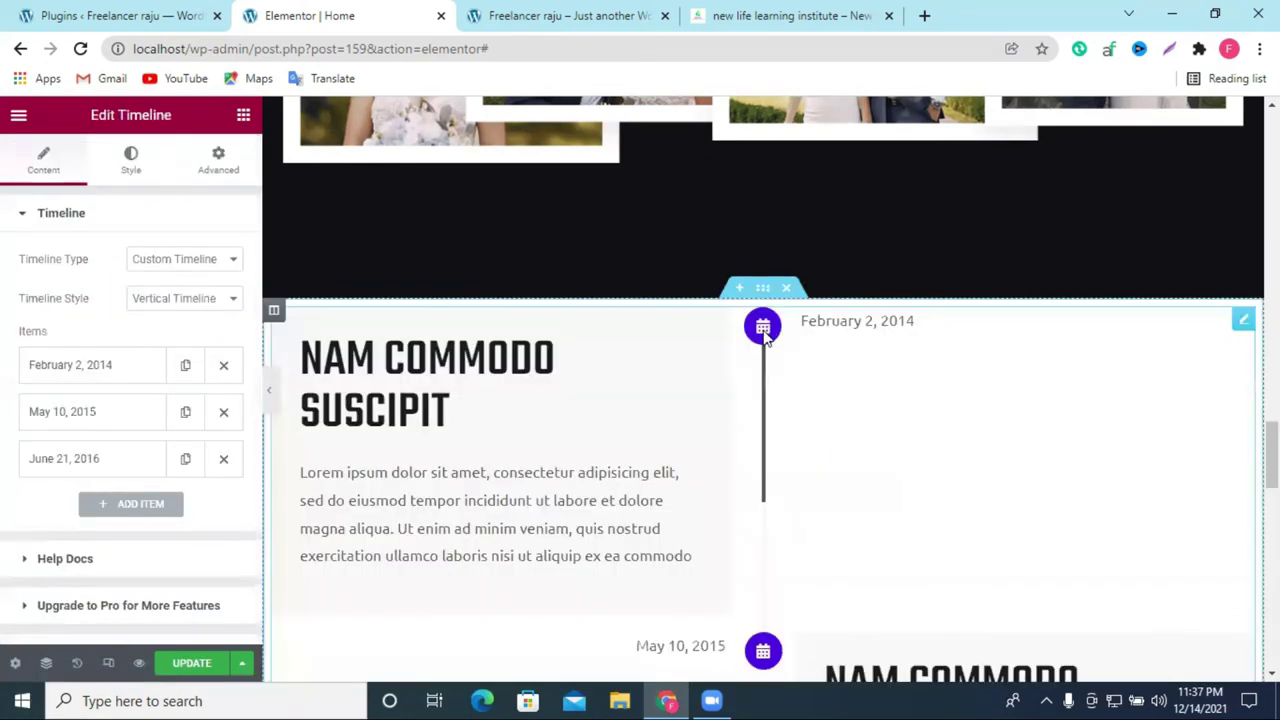
scroll(703, 388, "down", 5)
scroll(897, 380, "up", 2)
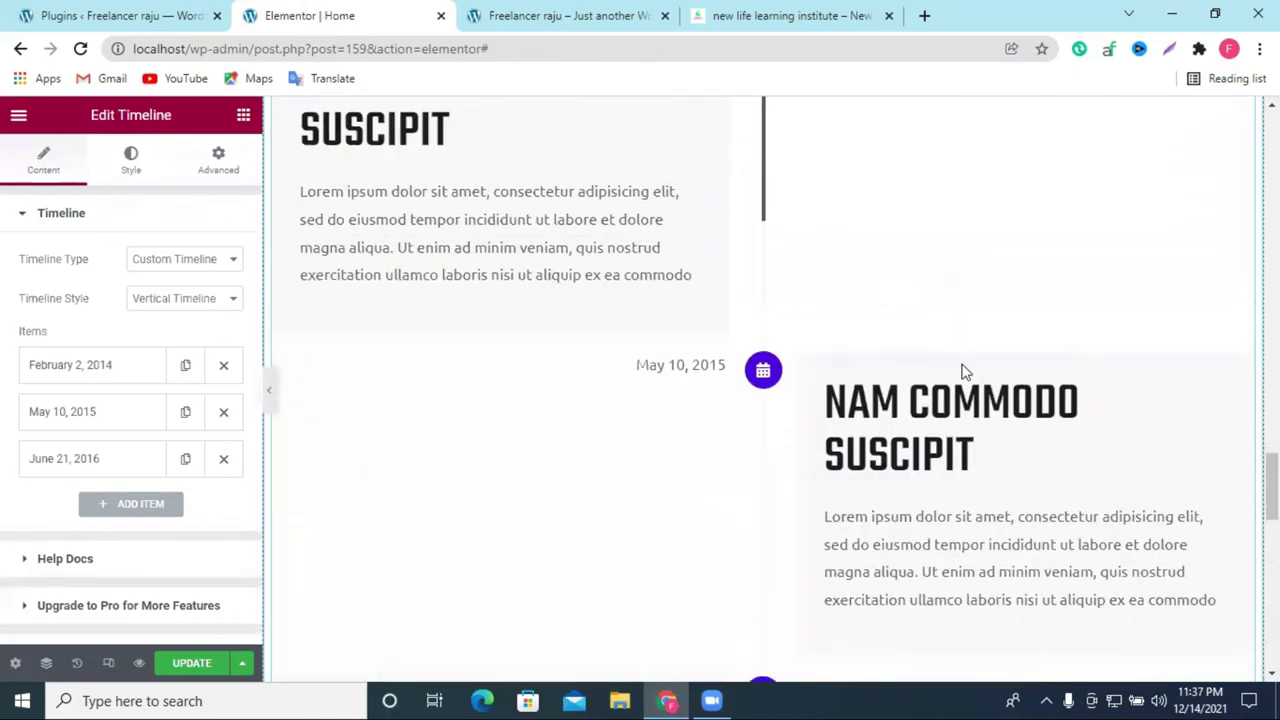
scroll(963, 371, "up", 2)
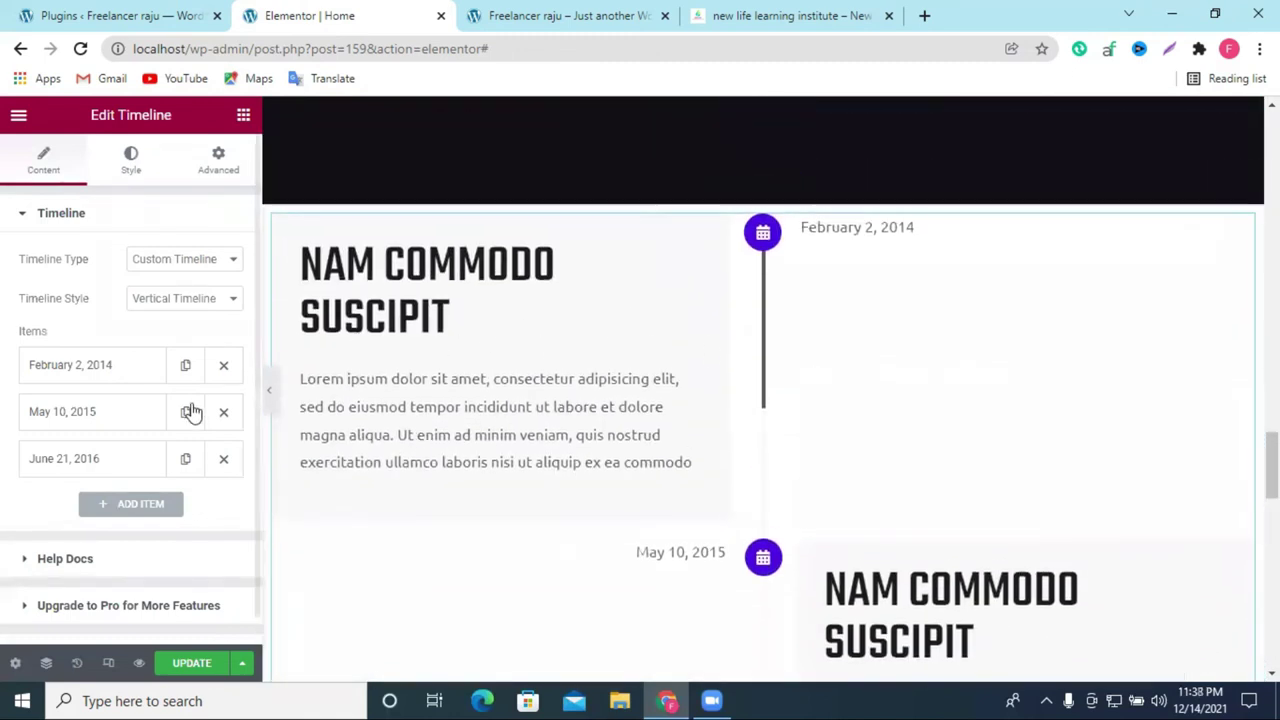
scroll(745, 272, "down", 1)
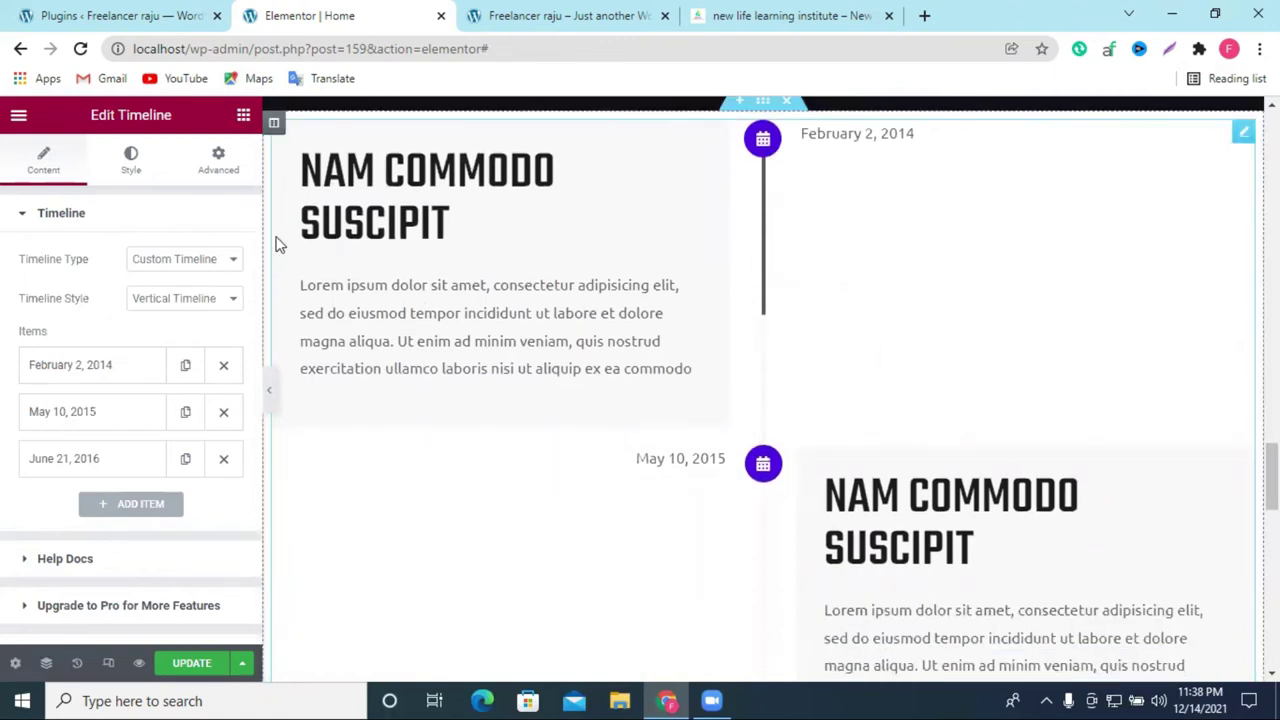
left_click(222, 366)
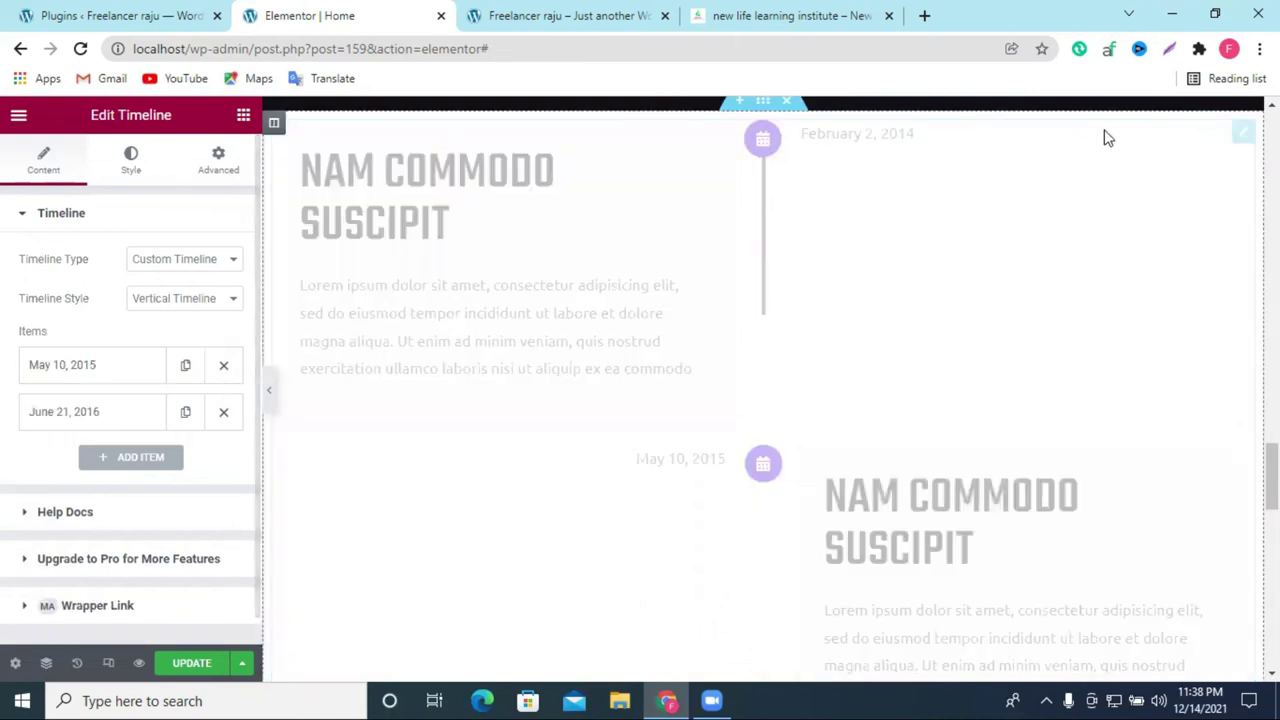
right_click(1243, 149)
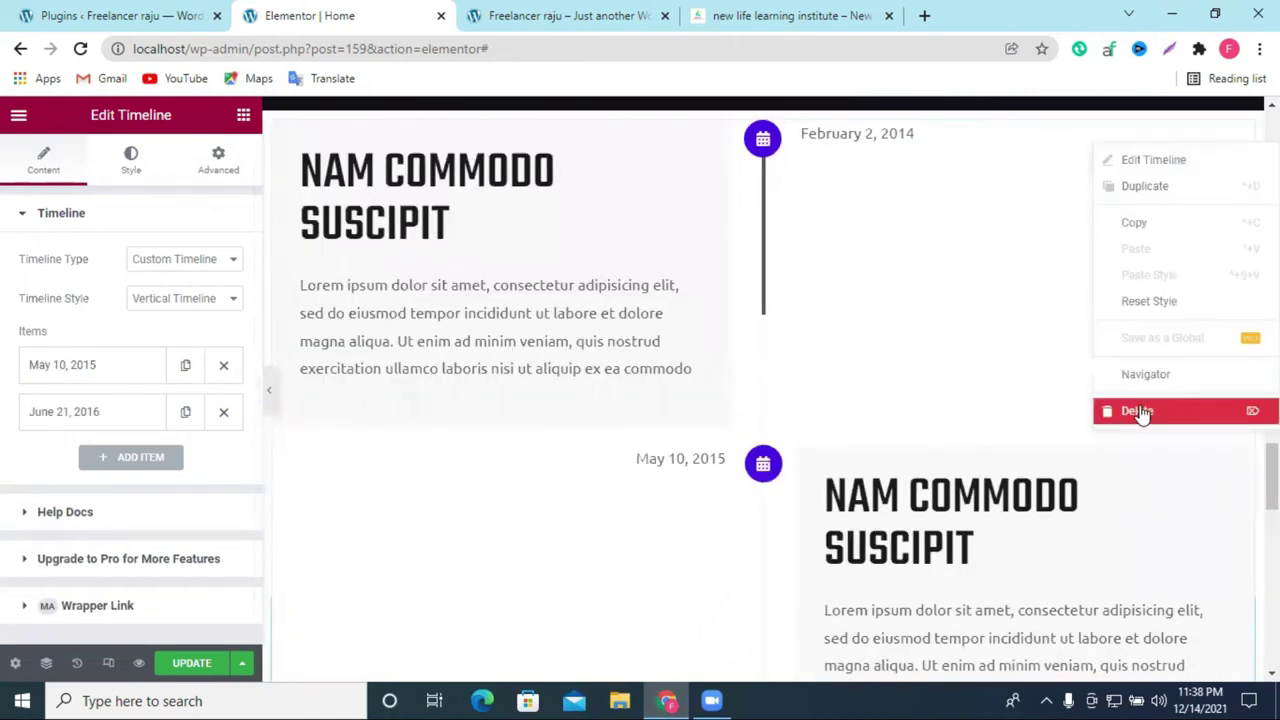
left_click(1150, 410)
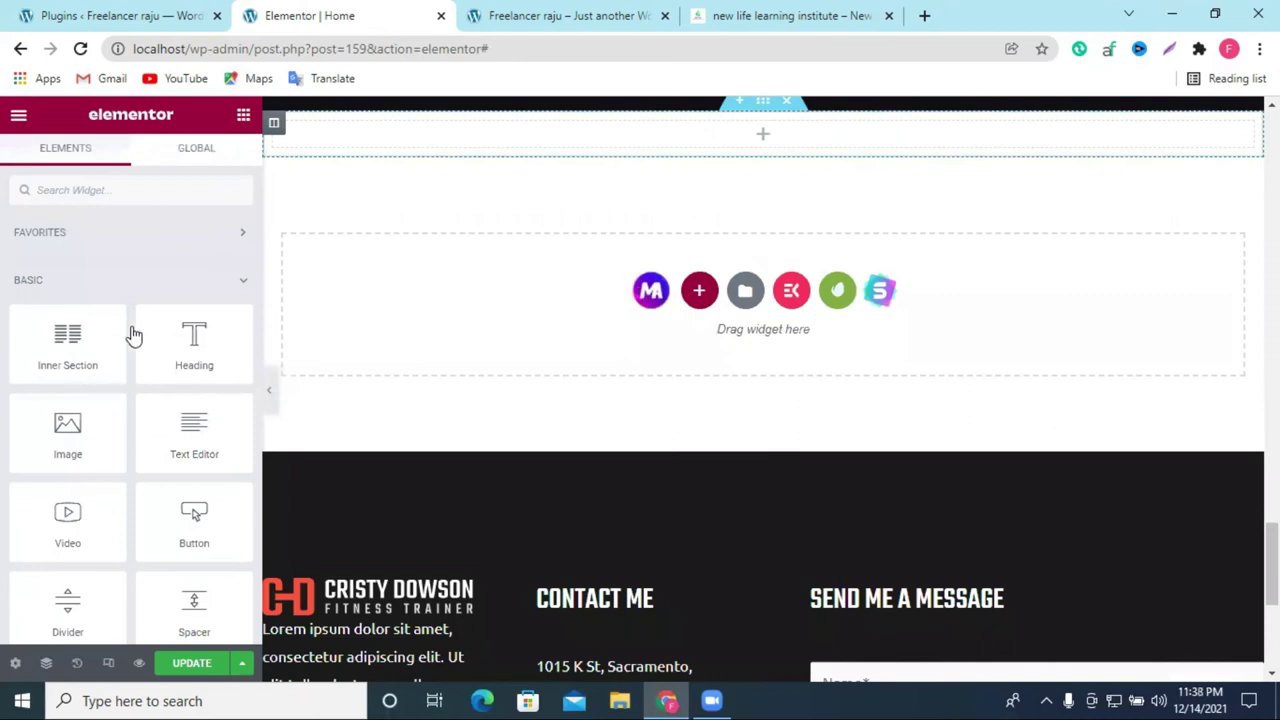
Step: Drag a Video widget into the empty new section
left_click(121, 184)
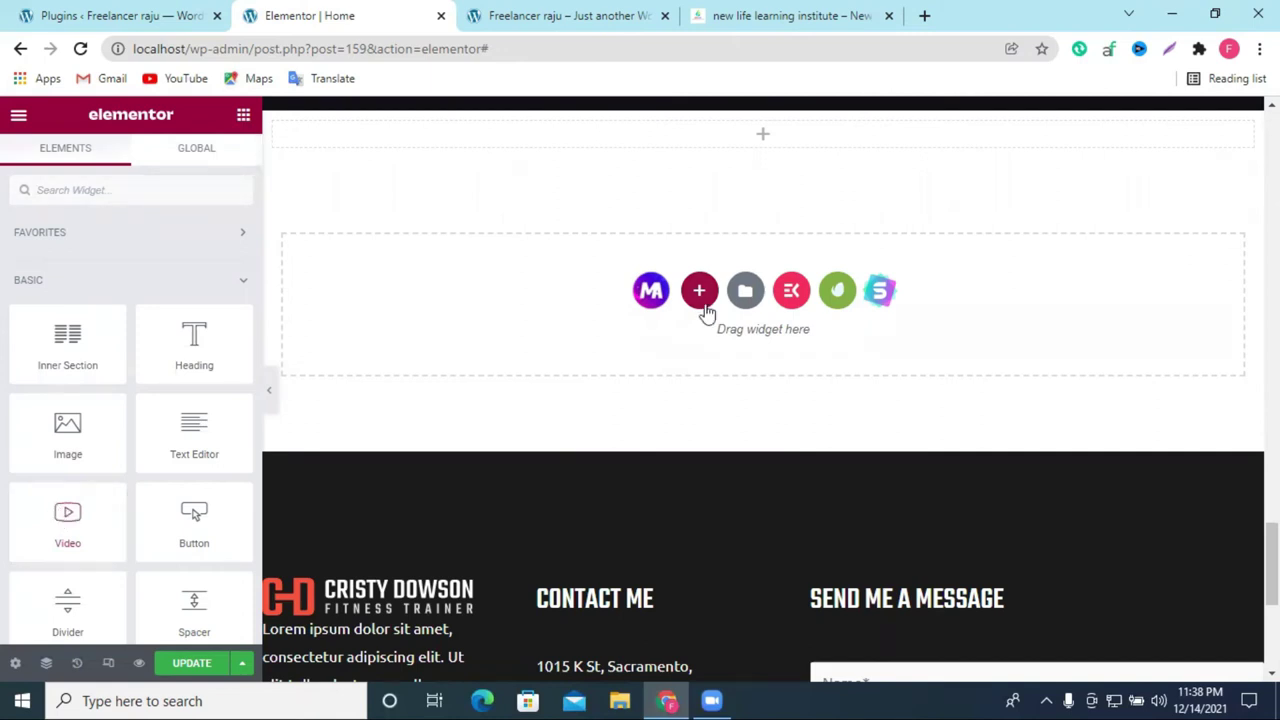
scroll(706, 311, "up", 4)
scroll(737, 366, "down", 2)
left_click_drag(67, 520, 708, 388)
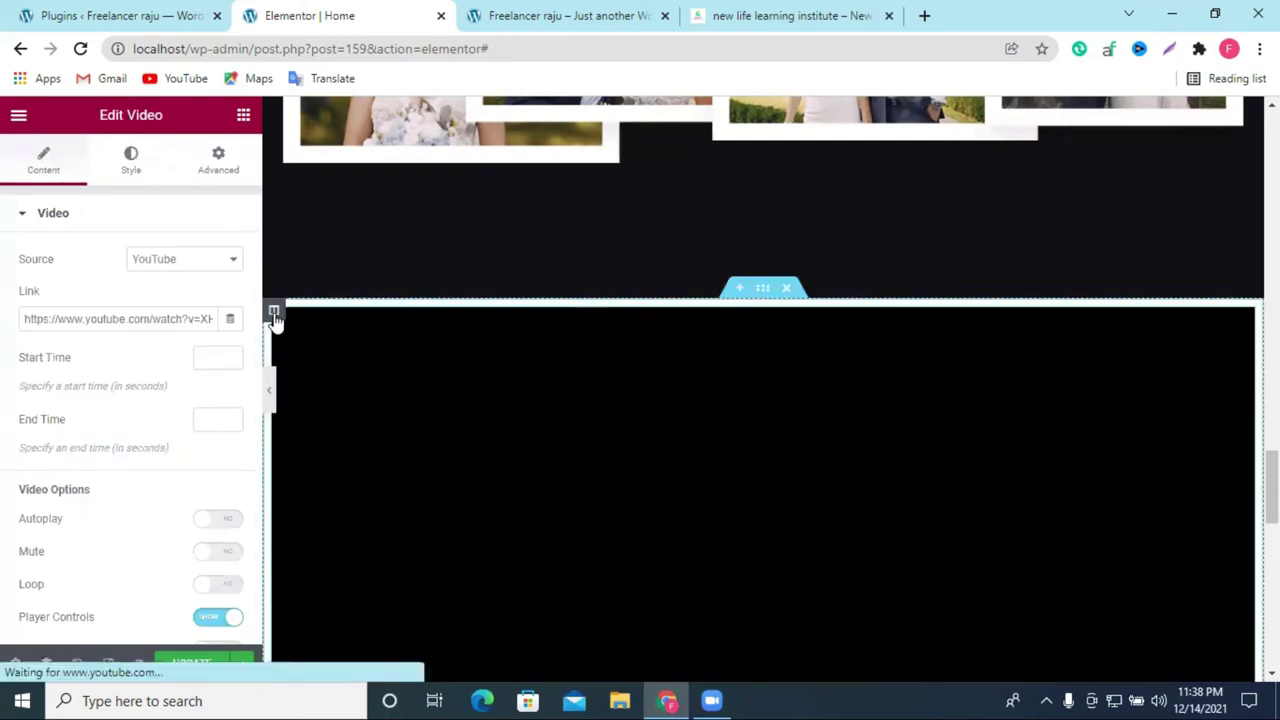
Step: Duplicate the video column three times, then duplicate the whole four-video section
right_click(274, 316)
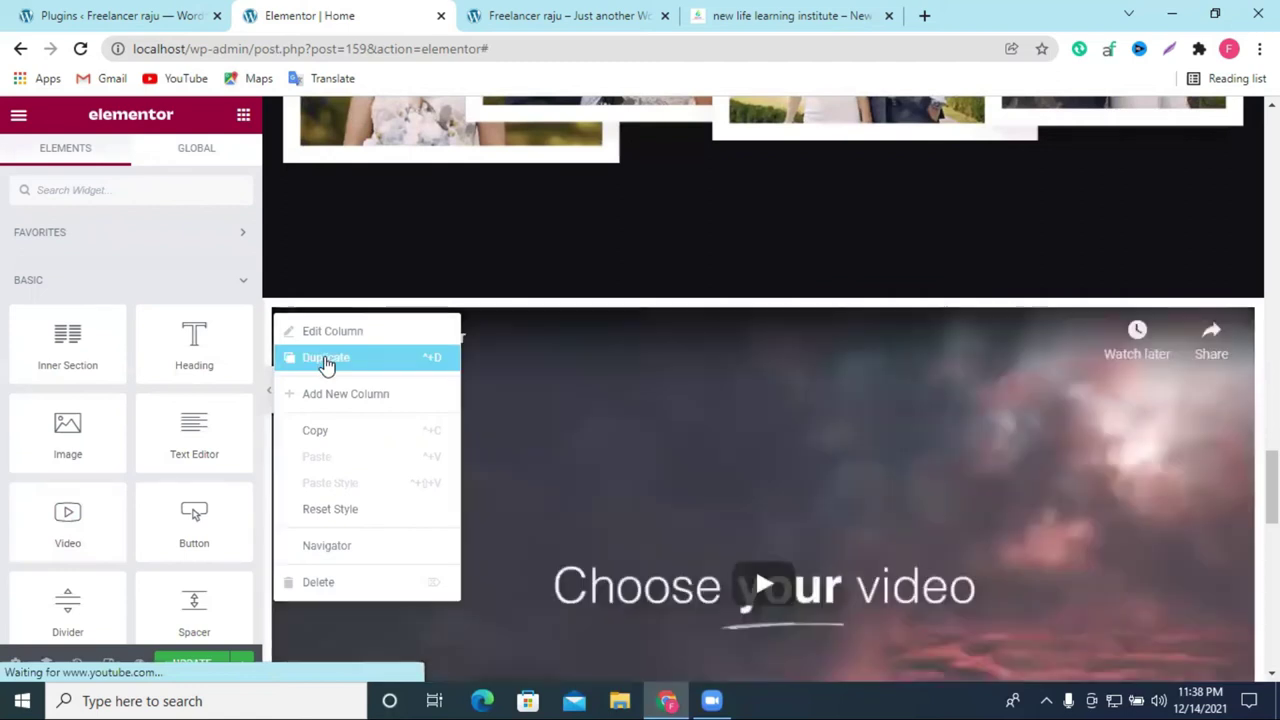
left_click(326, 360)
right_click(774, 311)
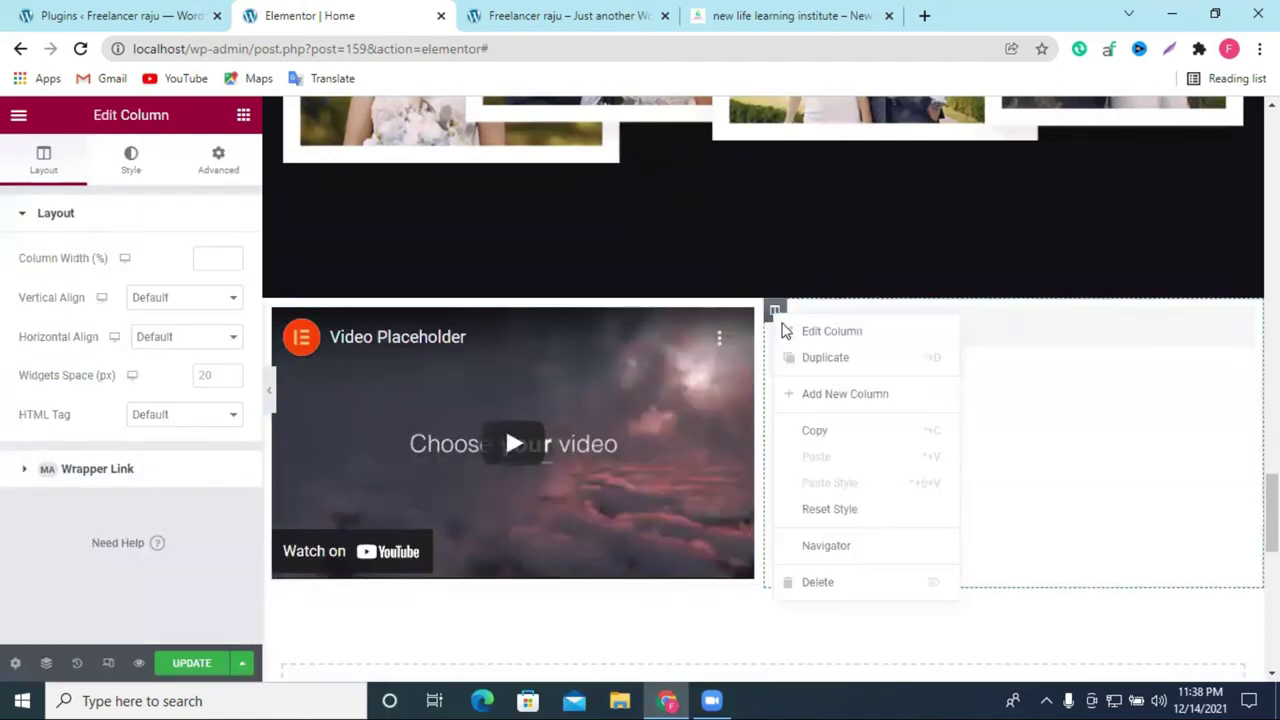
left_click(820, 358)
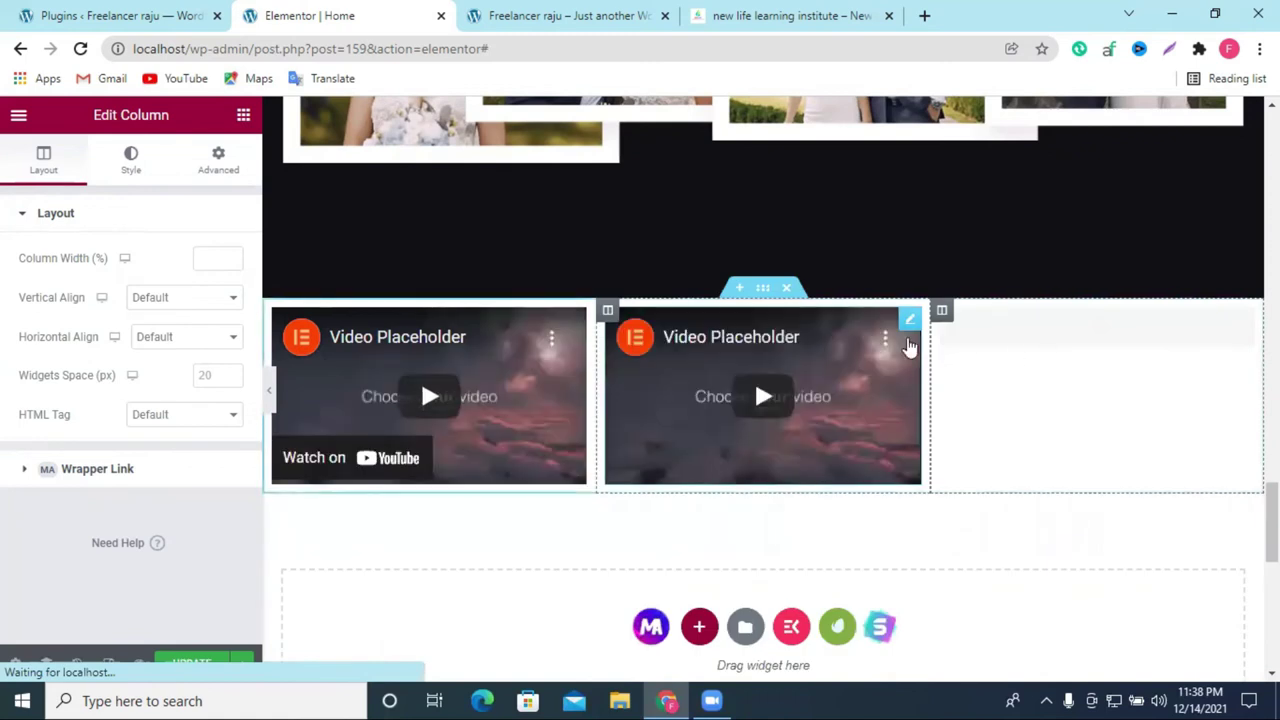
right_click(941, 311)
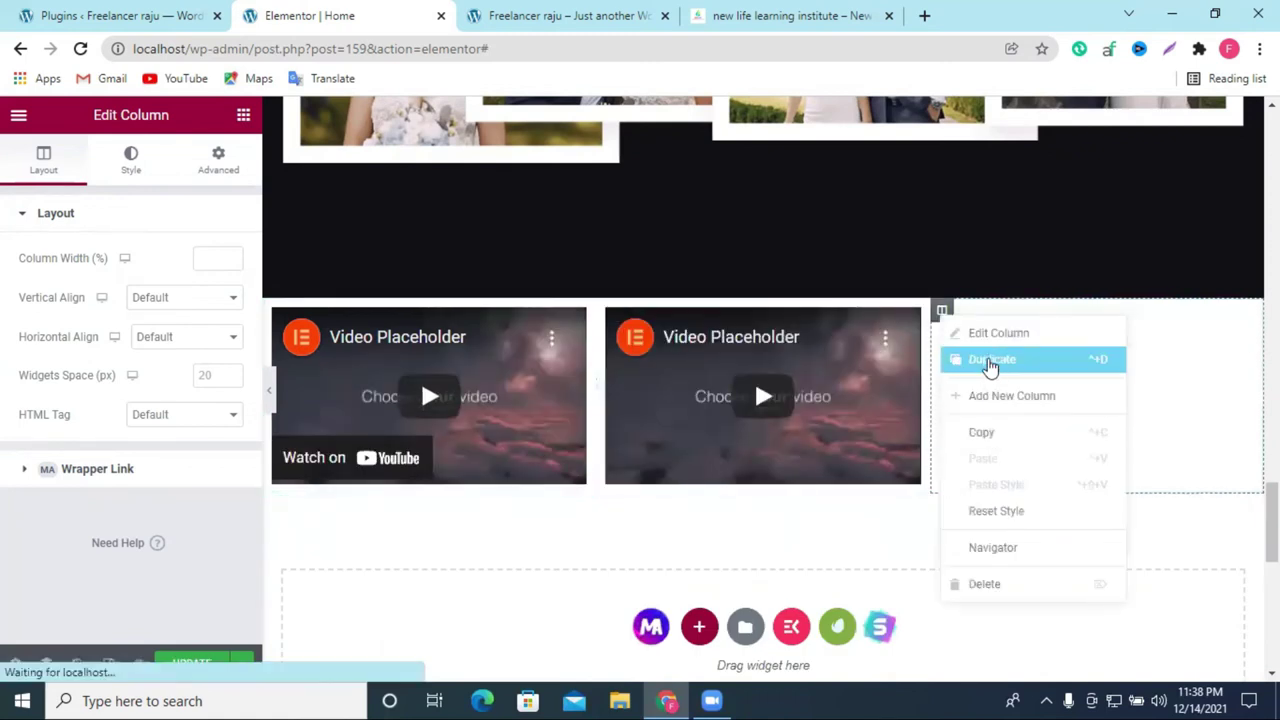
left_click(990, 362)
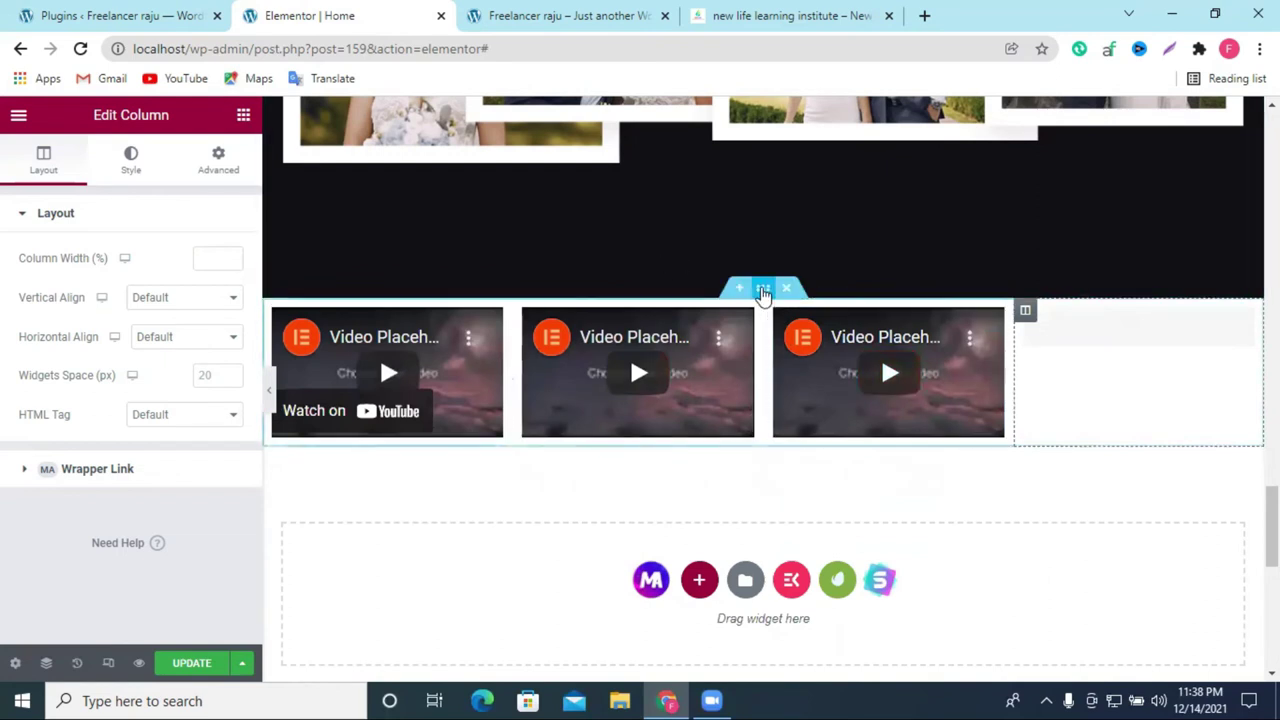
right_click(776, 336)
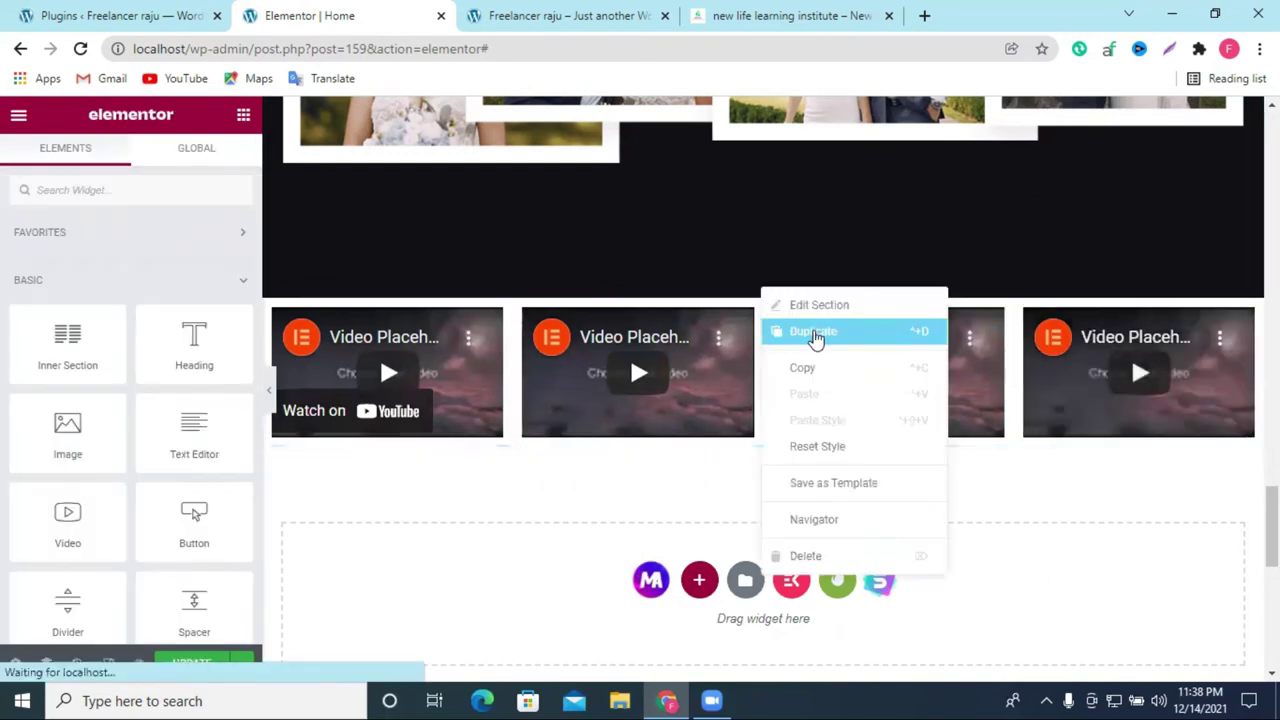
left_click(800, 331)
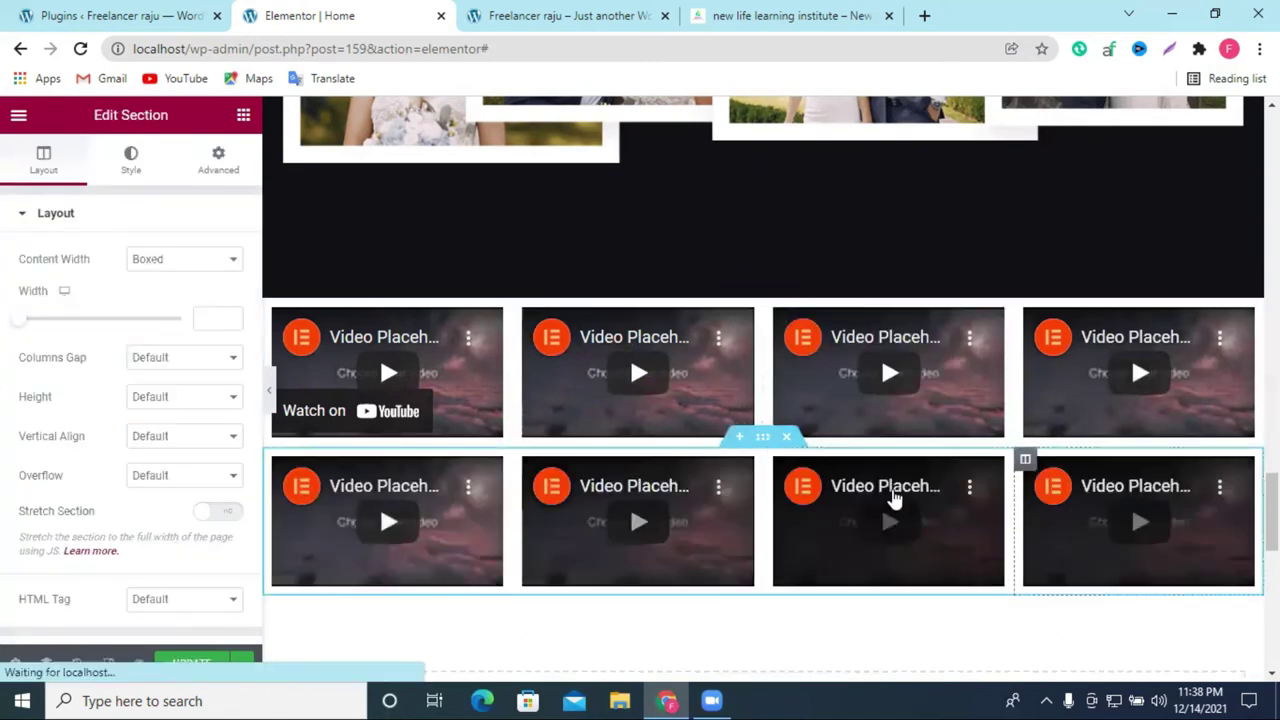
Step: Below the videos, add a one-column section with an Inner Section holding an Image widget
scroll(850, 480, "down", 3)
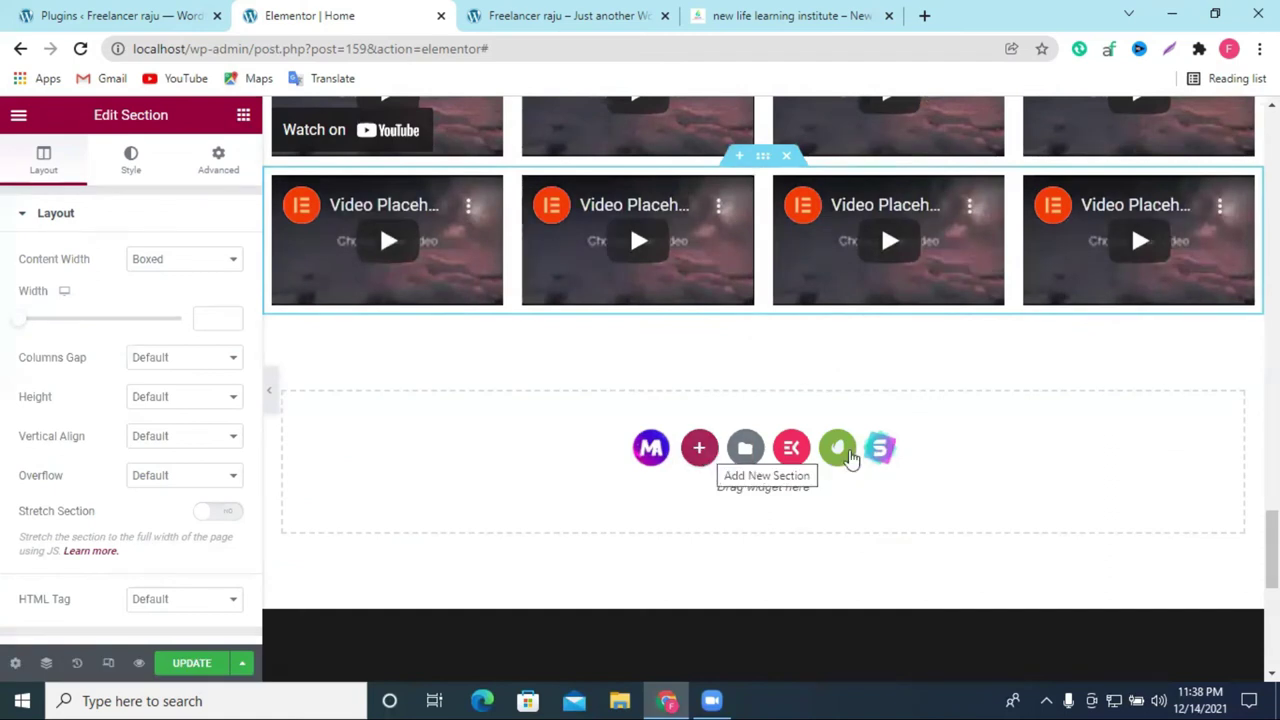
left_click(701, 452)
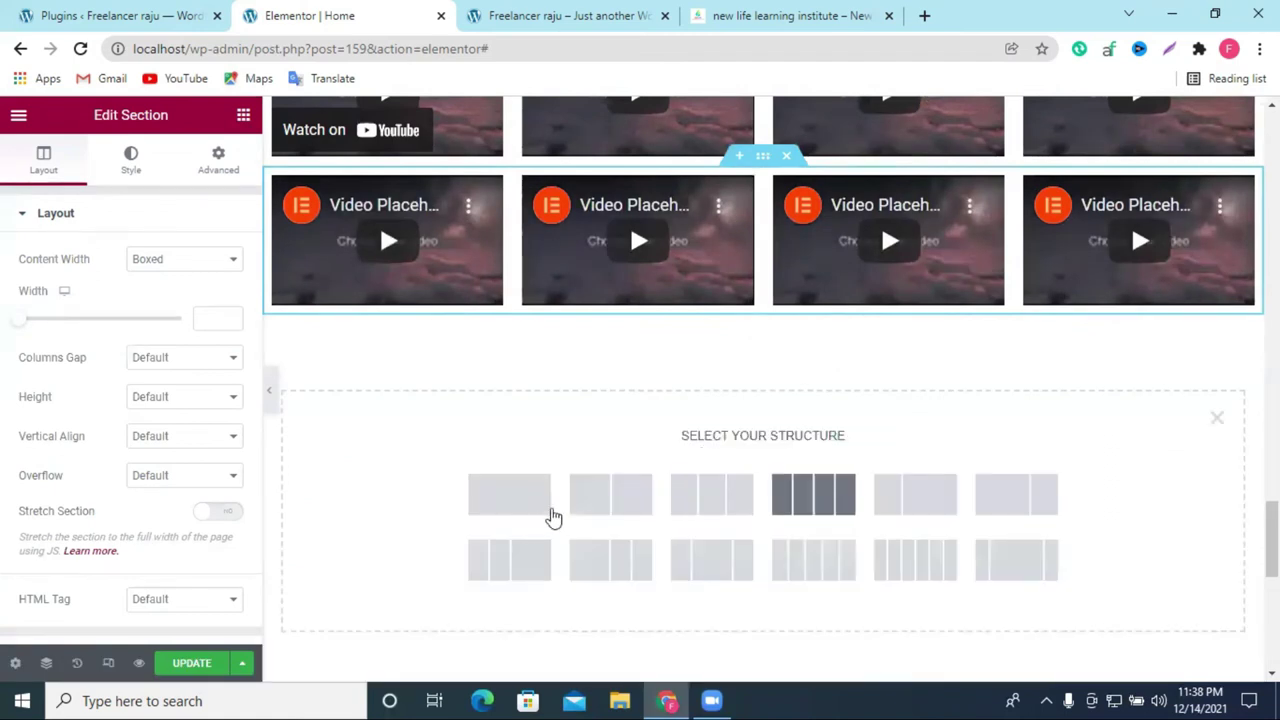
left_click(519, 514)
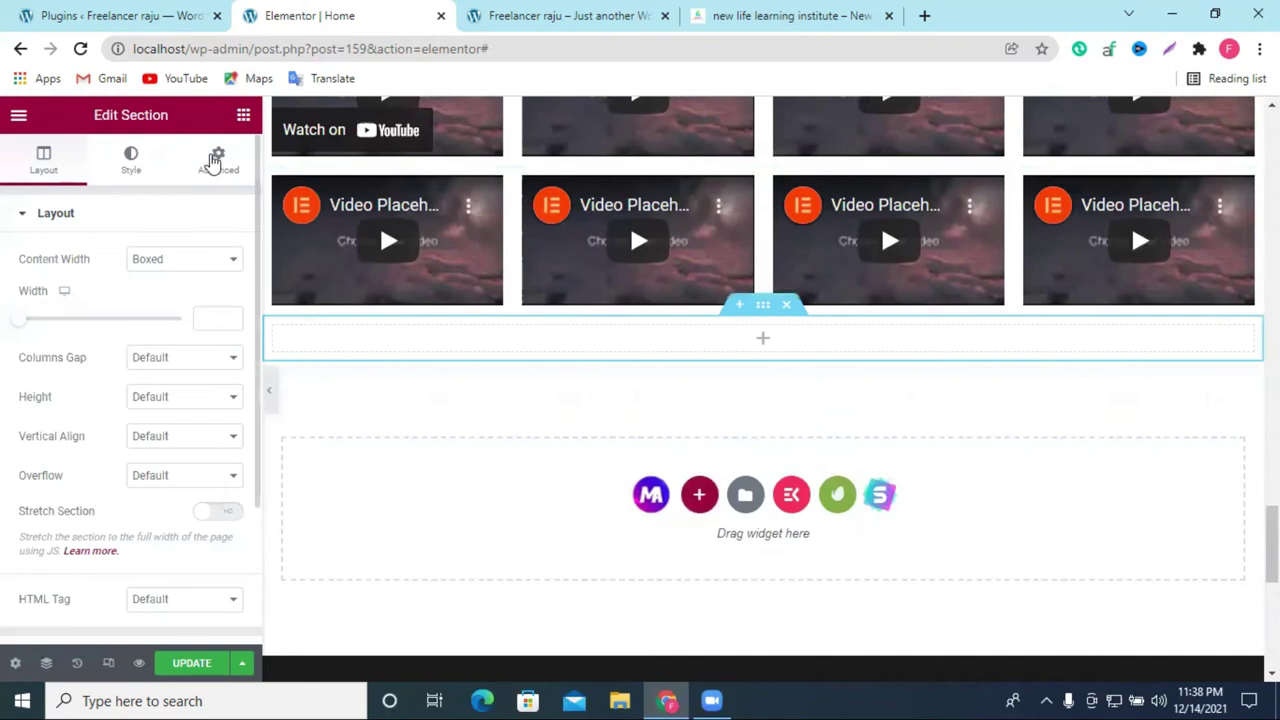
left_click_drag(60, 365, 706, 367)
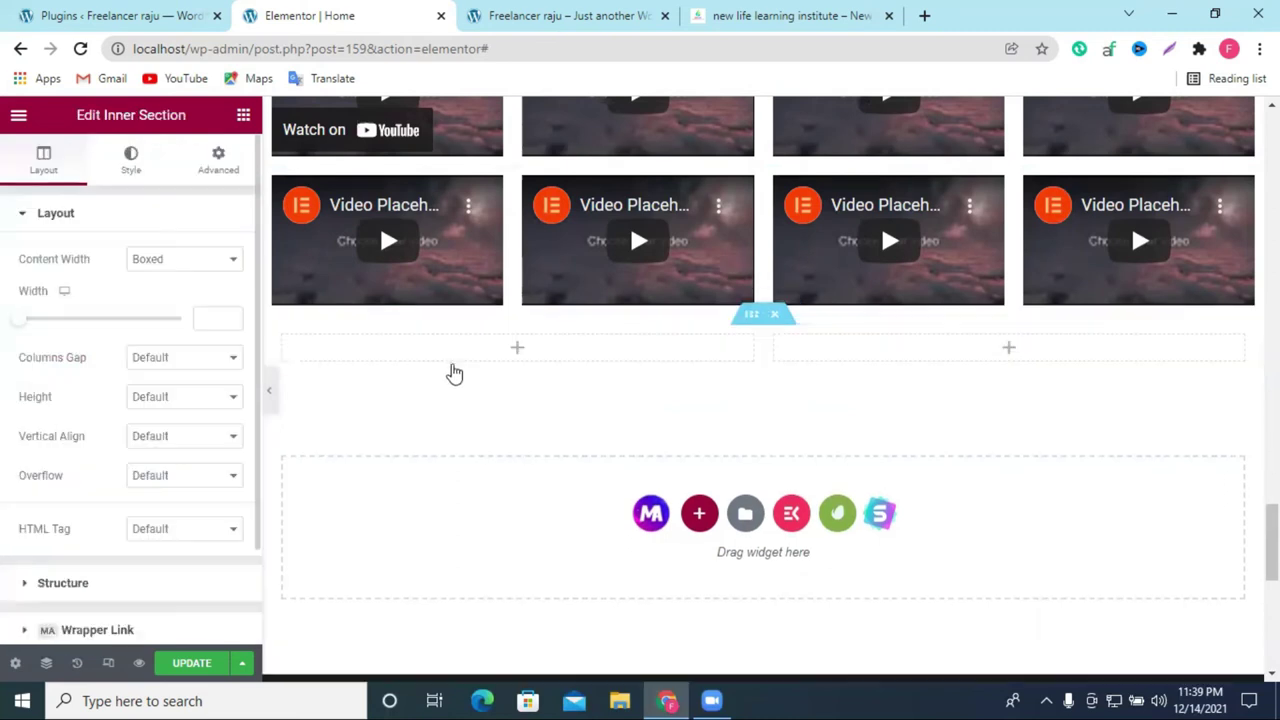
left_click(519, 349)
left_click_drag(77, 449, 645, 369)
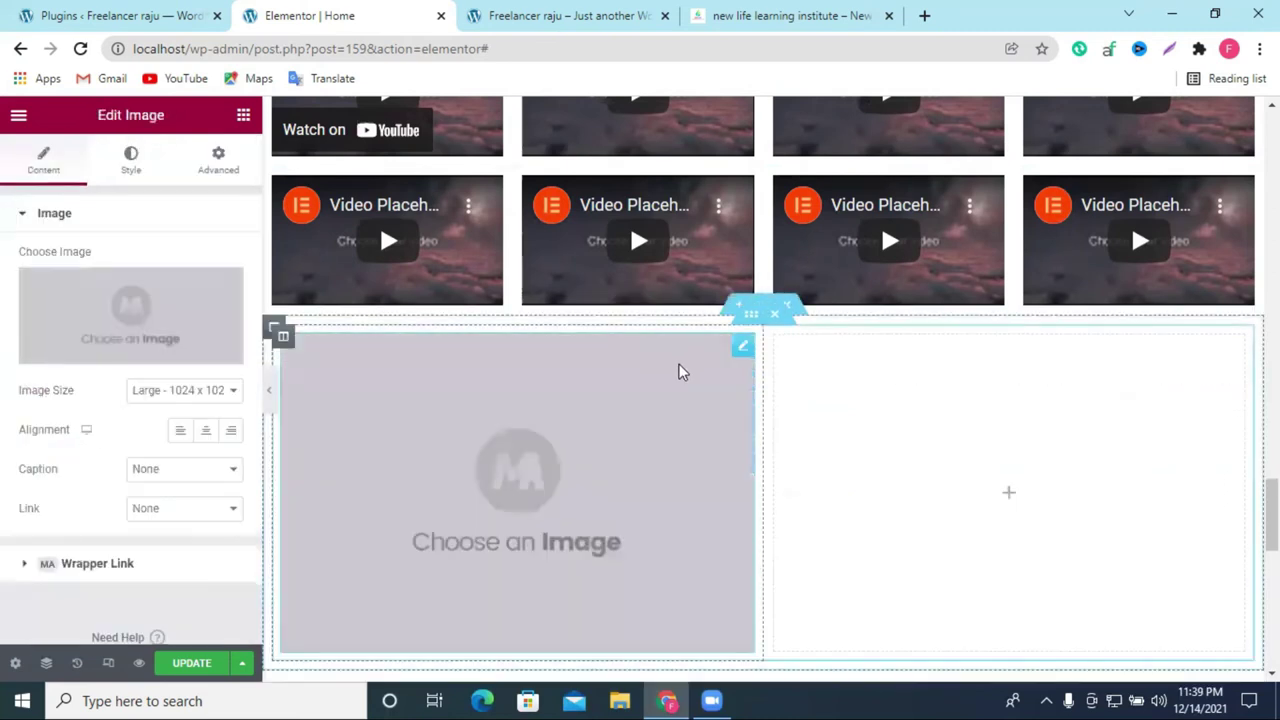
Step: Duplicate the image column to four image placeholders and delete the empty fifth column
right_click(345, 390)
left_click(360, 390)
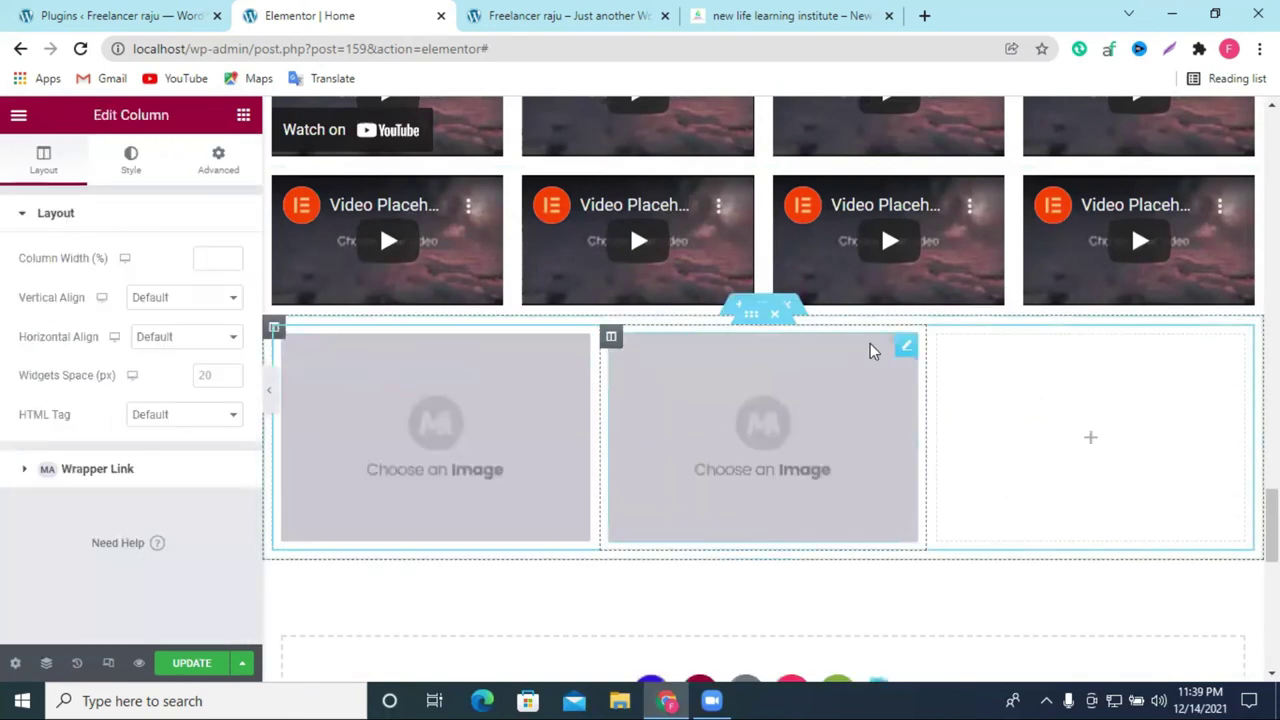
right_click(616, 345)
left_click(677, 390)
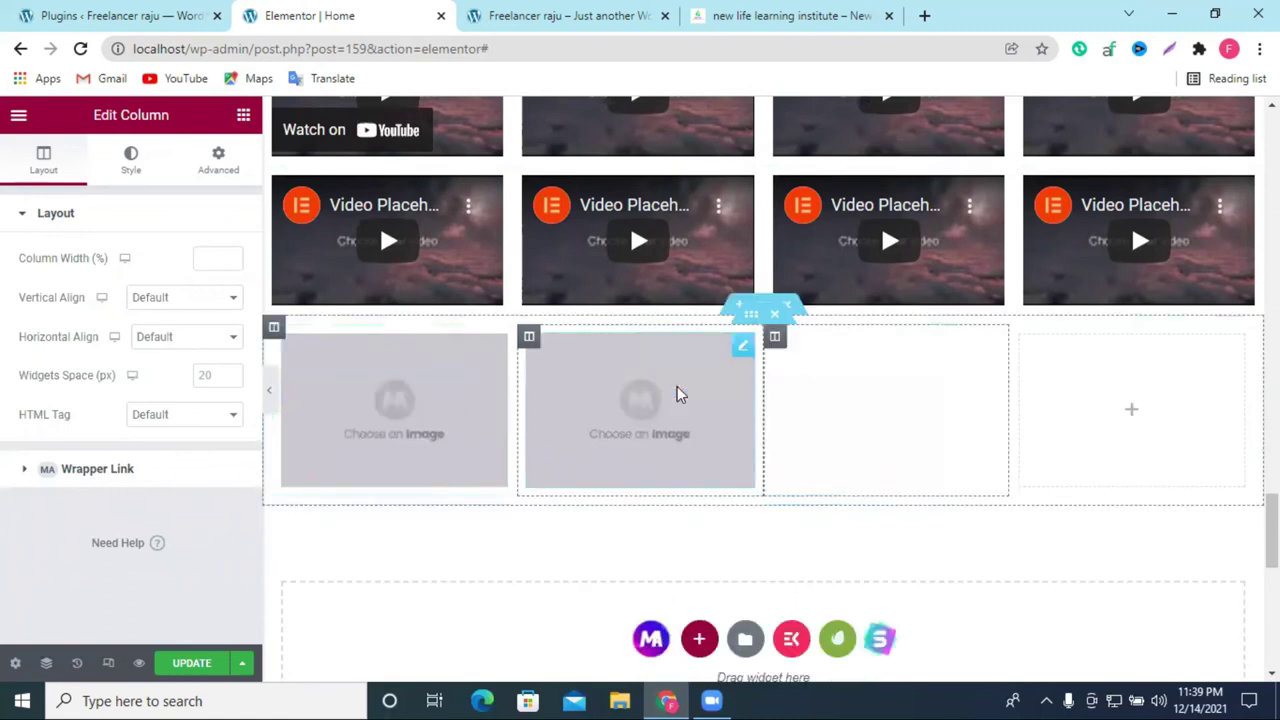
right_click(775, 338)
left_click(818, 388)
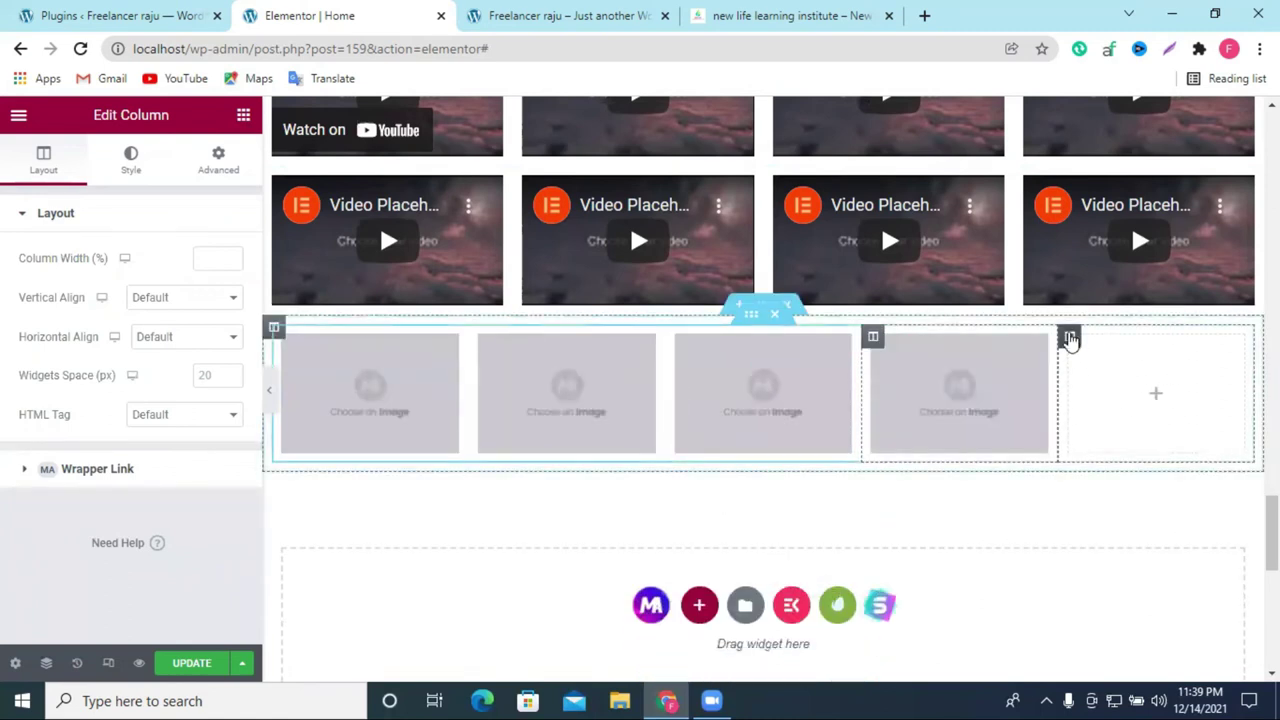
right_click(1069, 336)
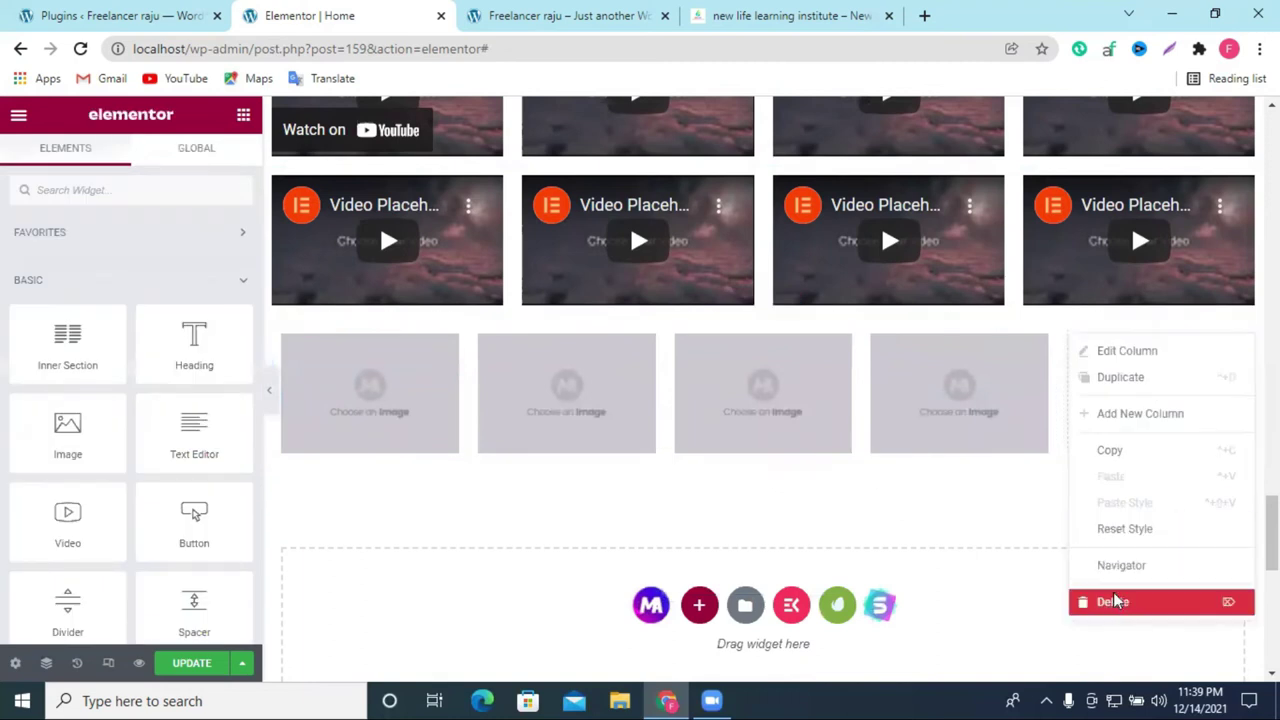
left_click(1110, 597)
Step: Duplicate the inner section to create a second row of four image placeholders
right_click(760, 323)
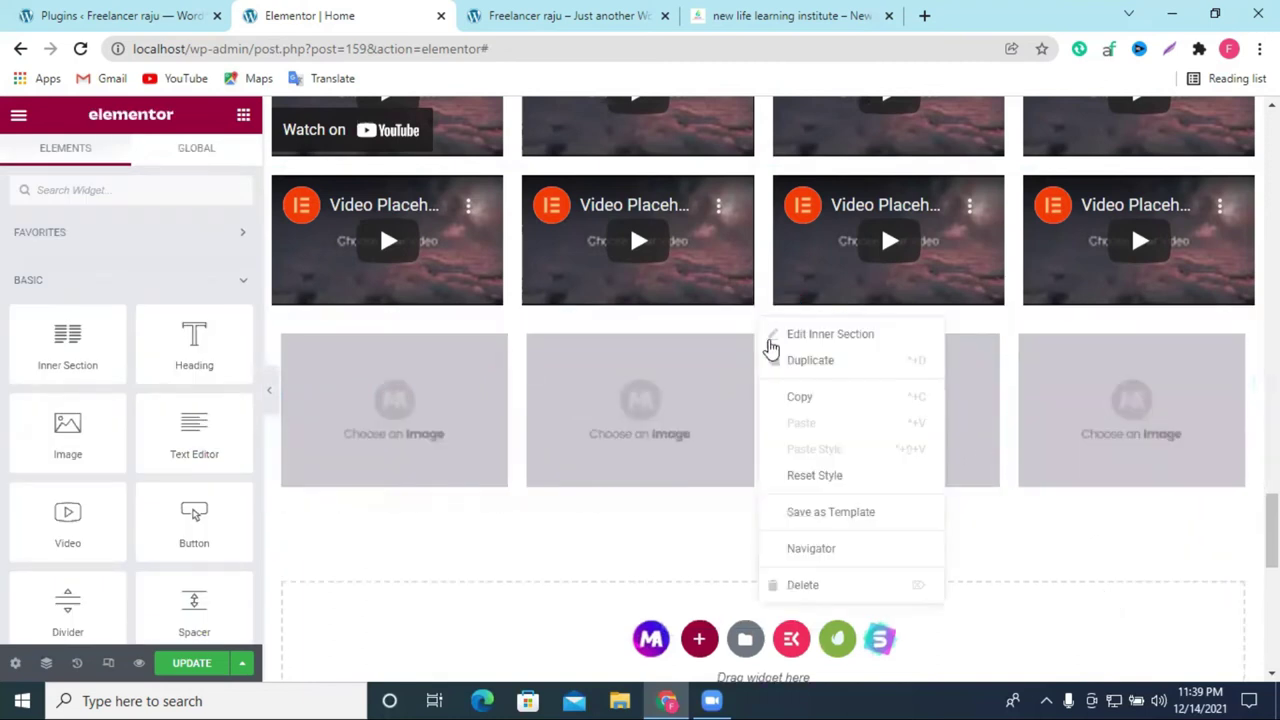
left_click(793, 362)
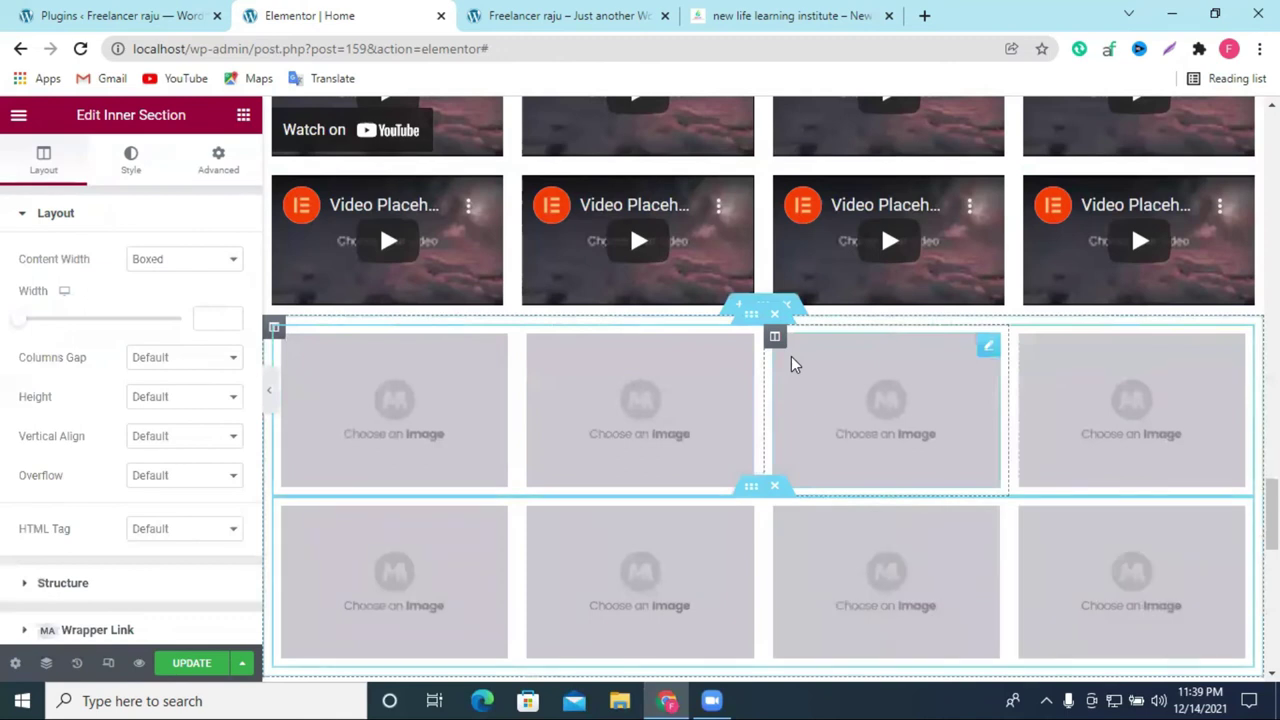
scroll(826, 329, "down", 2)
scroll(1046, 410, "up", 2)
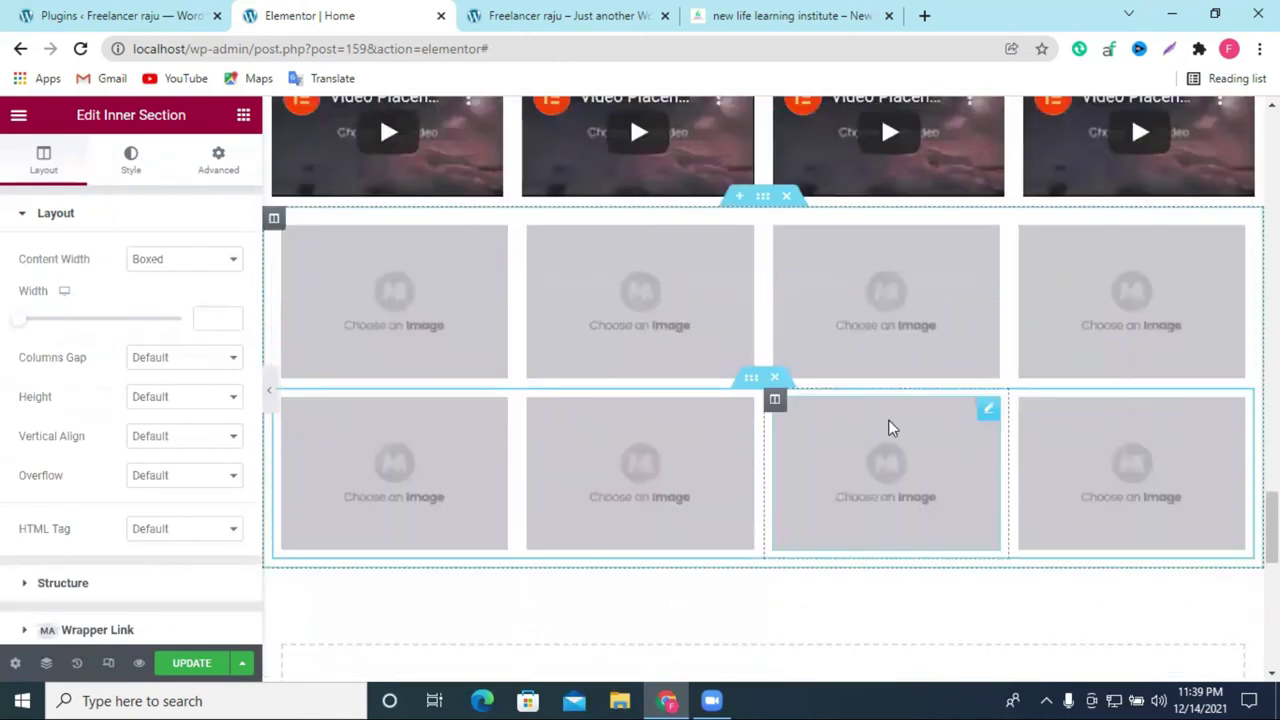
scroll(957, 449, "down", 8)
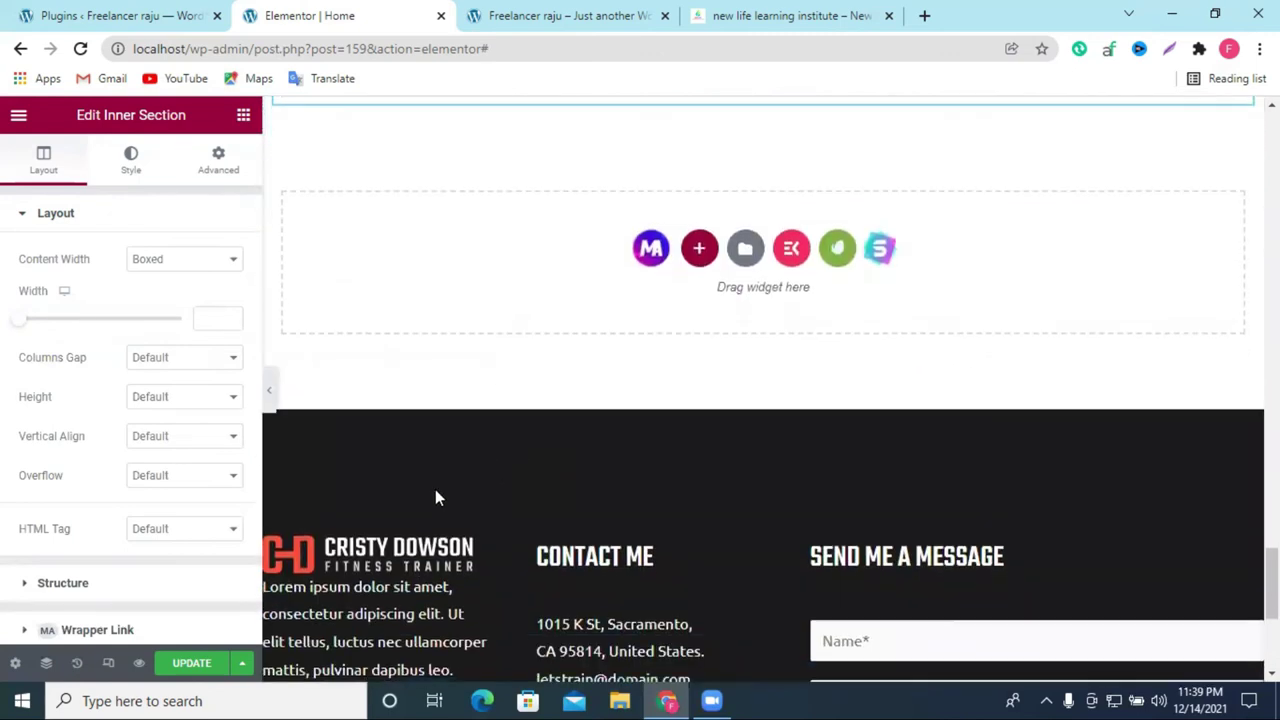
scroll(777, 414, "up", 8)
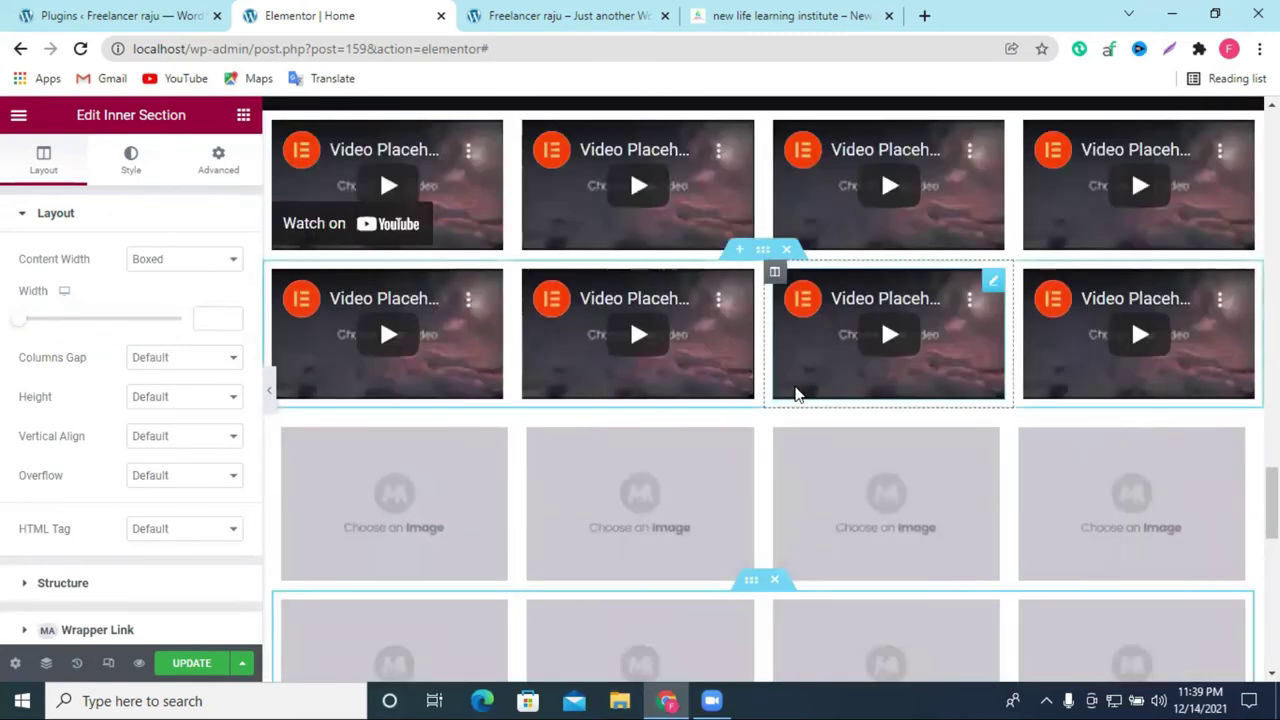
scroll(792, 395, "down", 5)
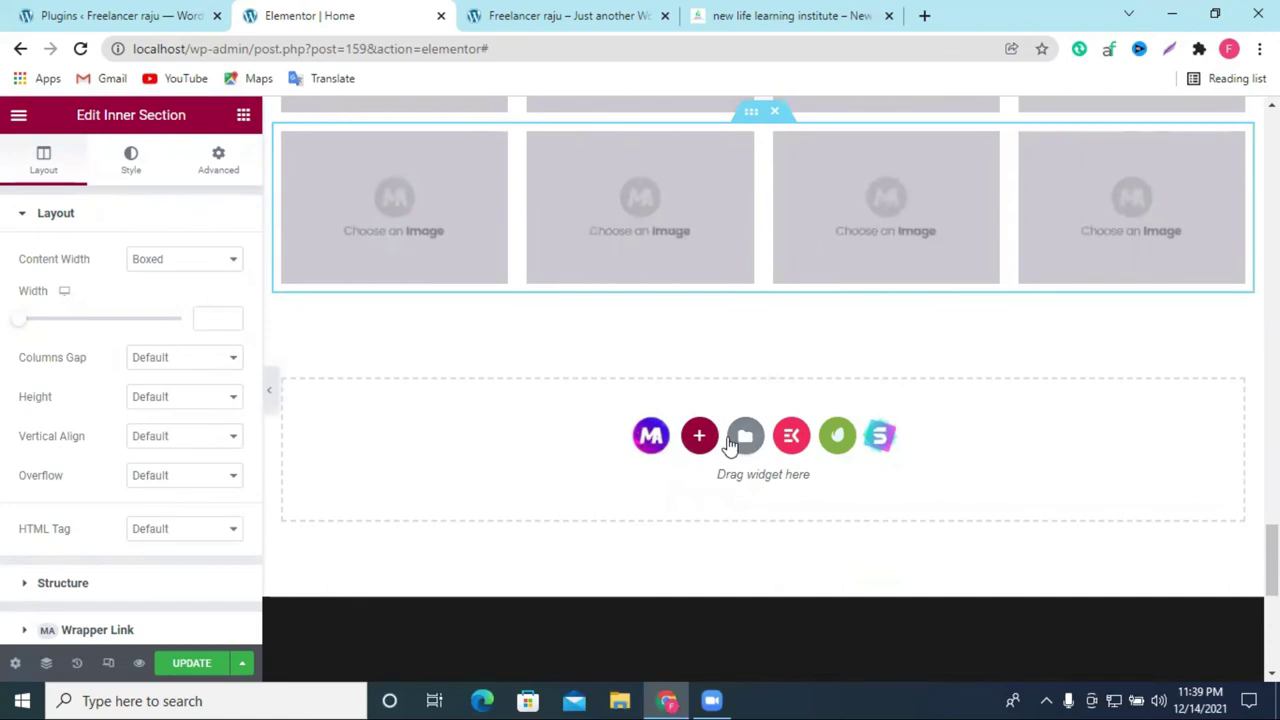
left_click(790, 438)
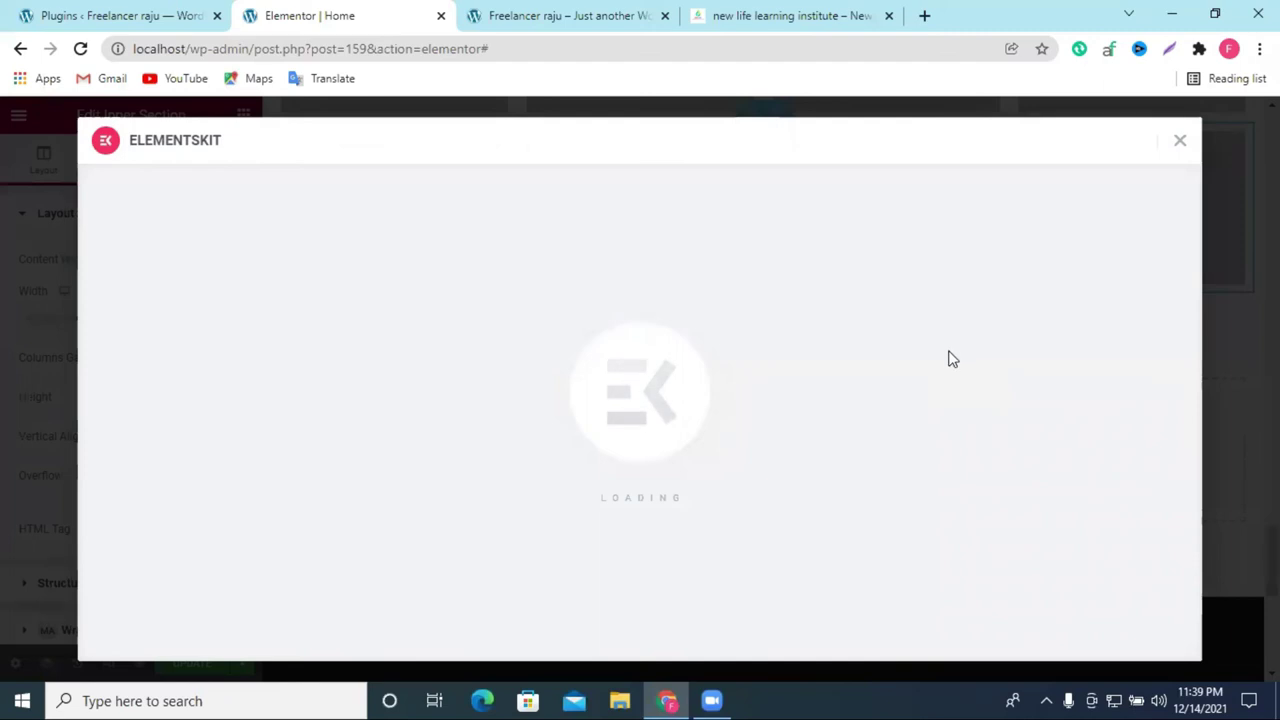
Step: From the ElementsKit library's Sections tab, insert the Image Accordion – Travel section
scroll(935, 327, "down", 2)
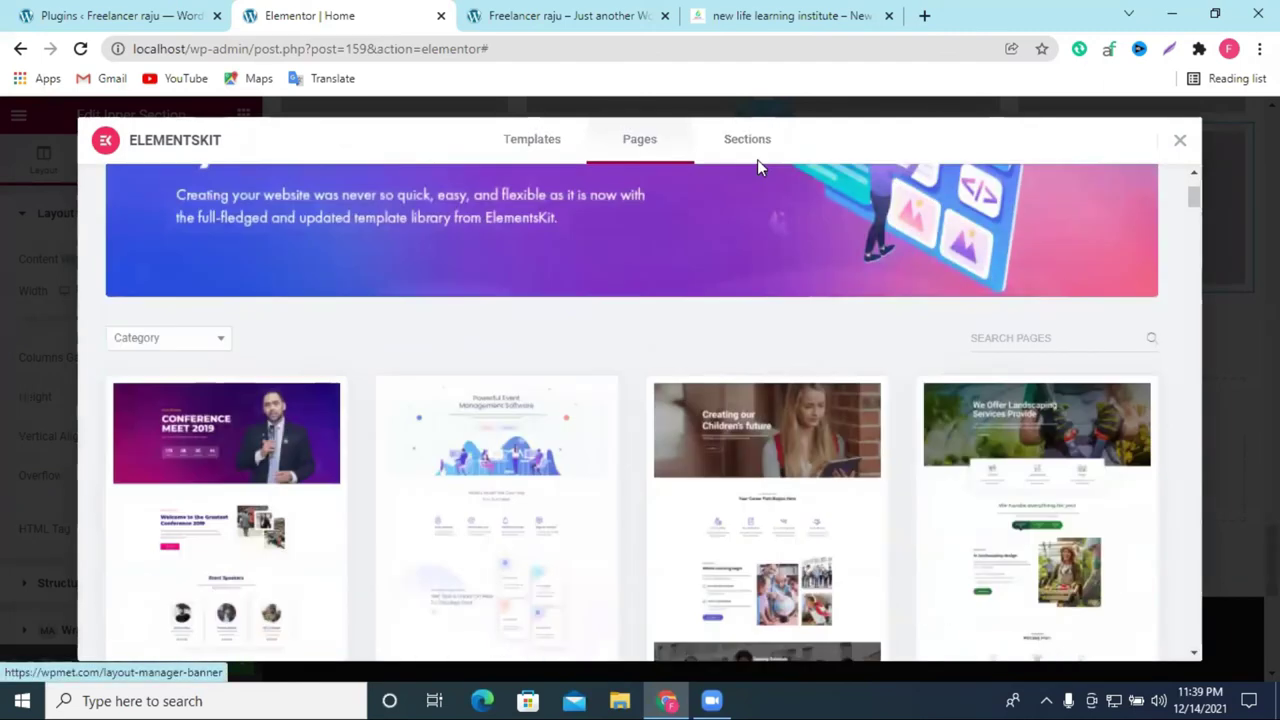
left_click(750, 150)
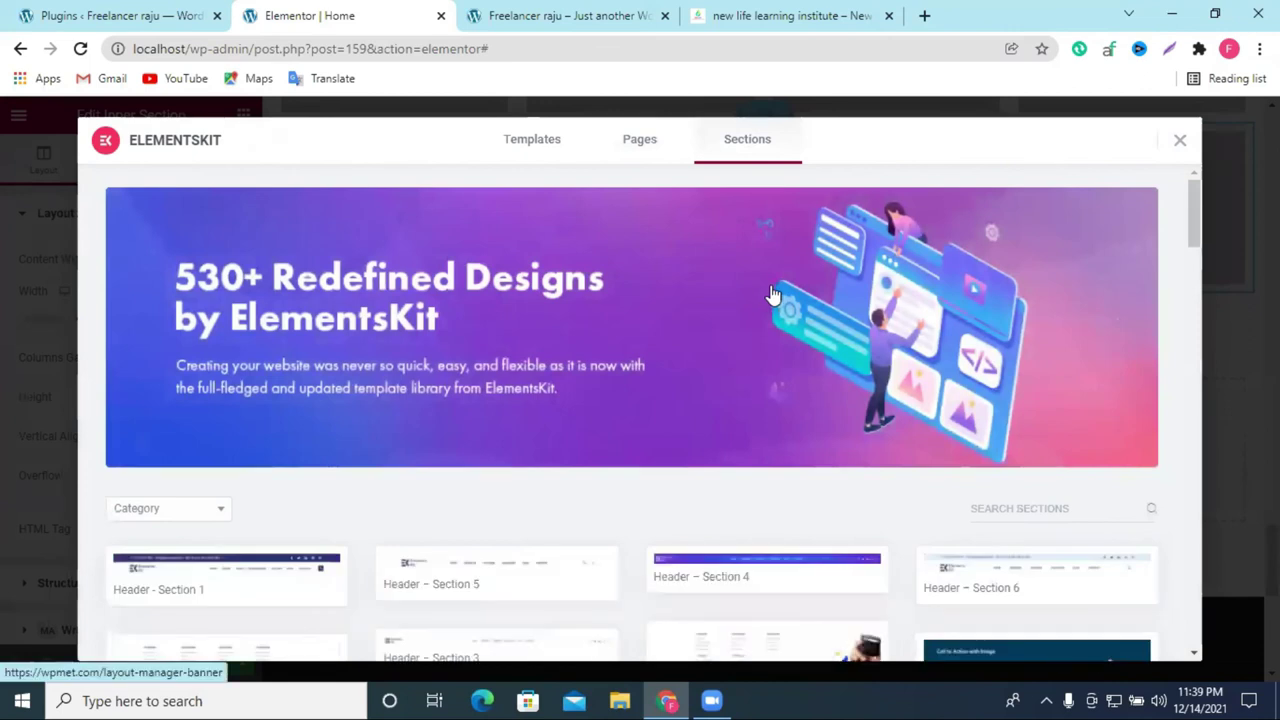
scroll(770, 295, "down", 3)
mouse_move(443, 543)
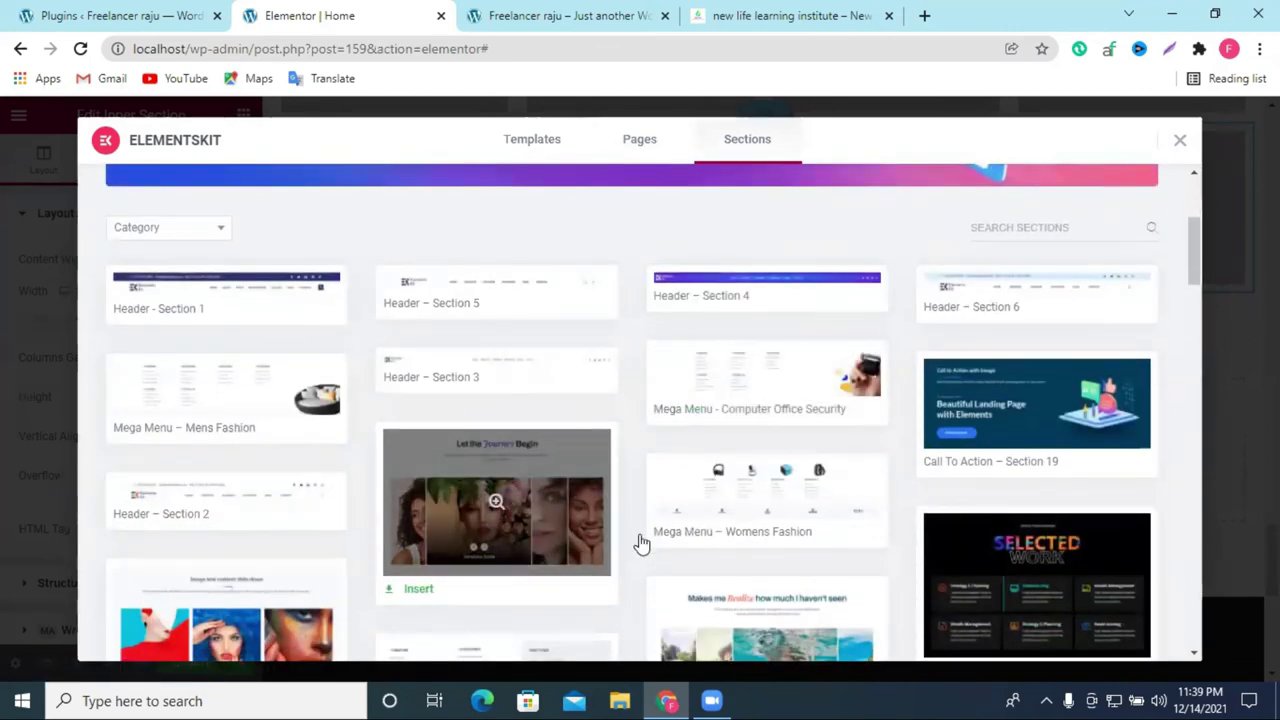
scroll(1076, 542, "down", 3)
mouse_move(790, 422)
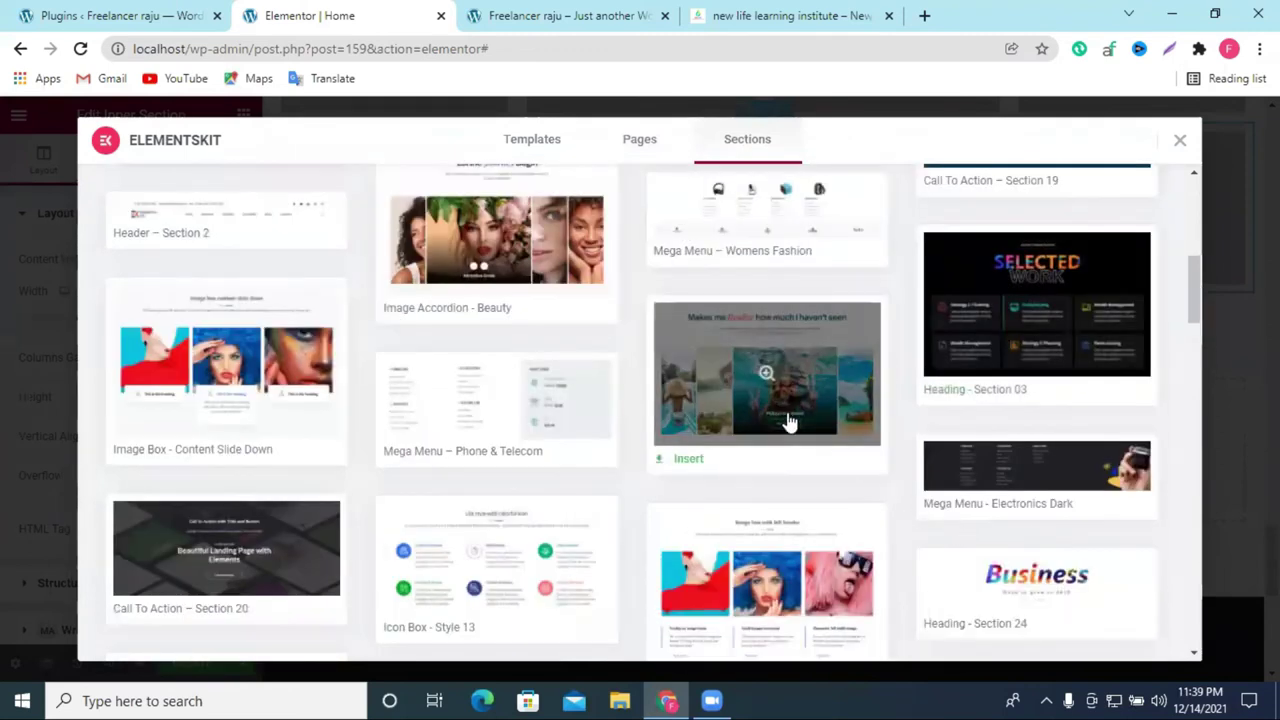
left_click(688, 464)
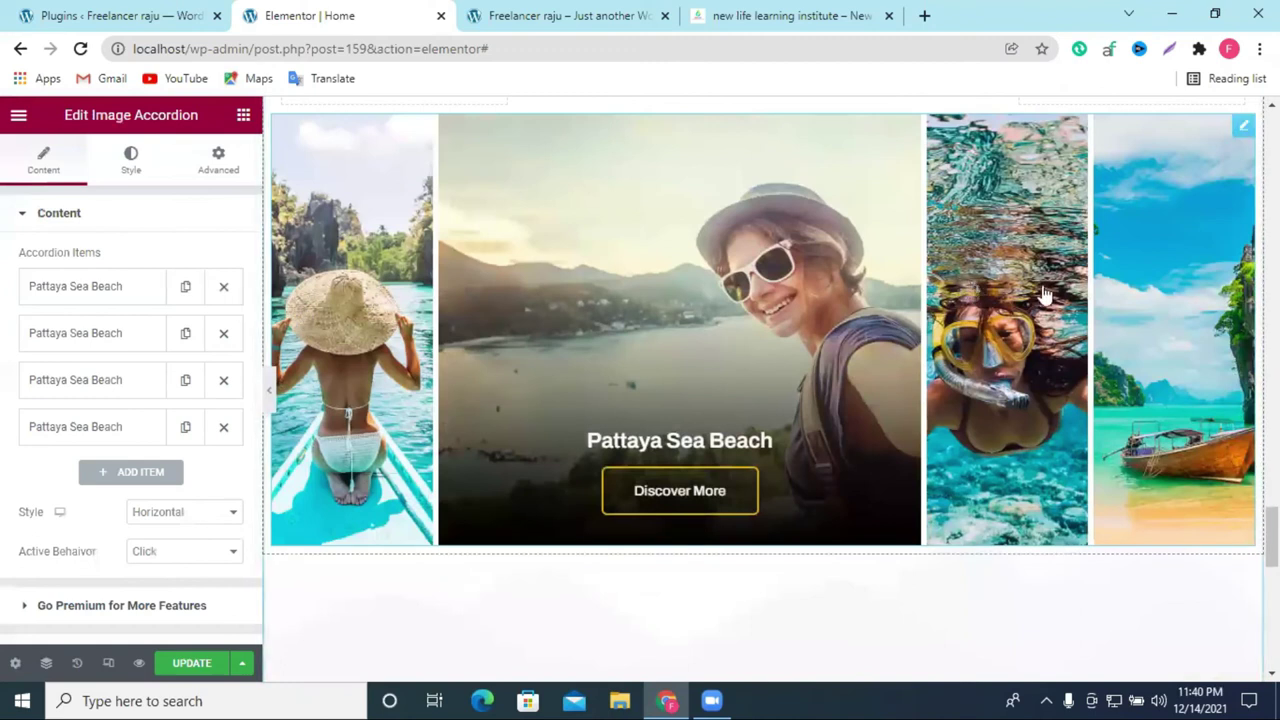
Step: Preview the boat, snorkelling and selfie panels of the image accordion
left_click(1188, 294)
scroll(968, 366, "up", 3)
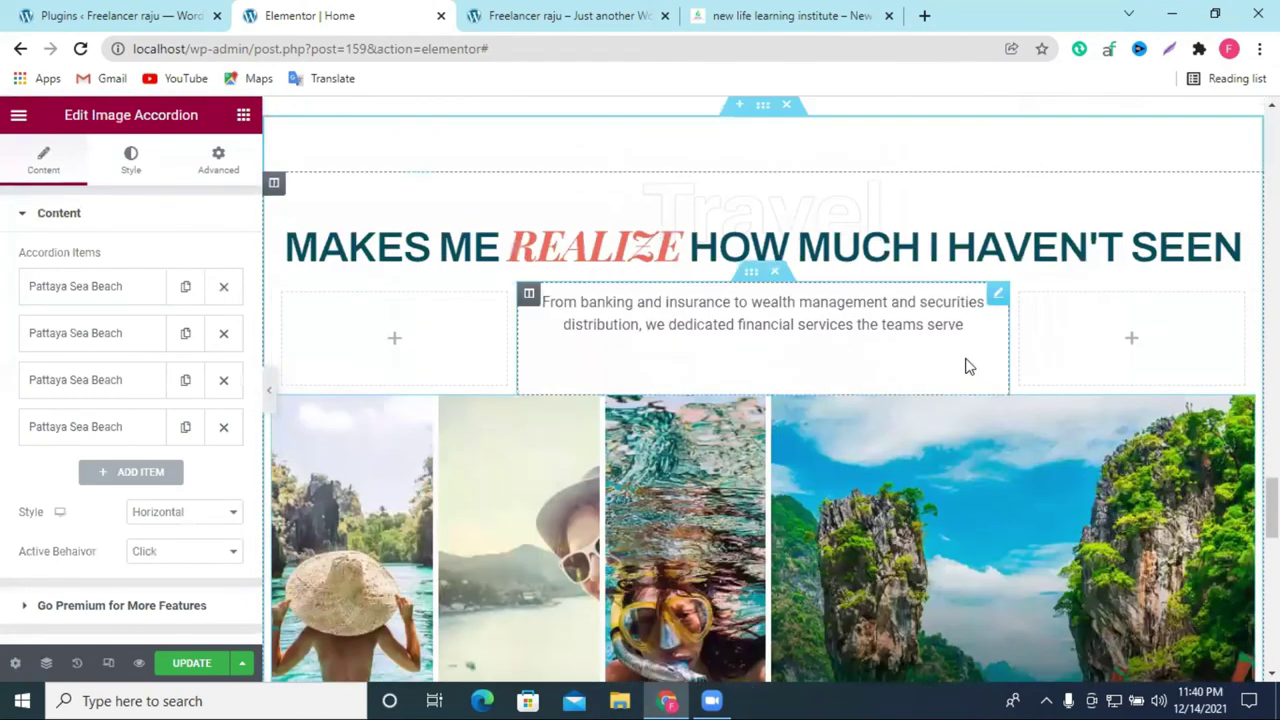
left_click(668, 470)
scroll(1031, 389, "down", 3)
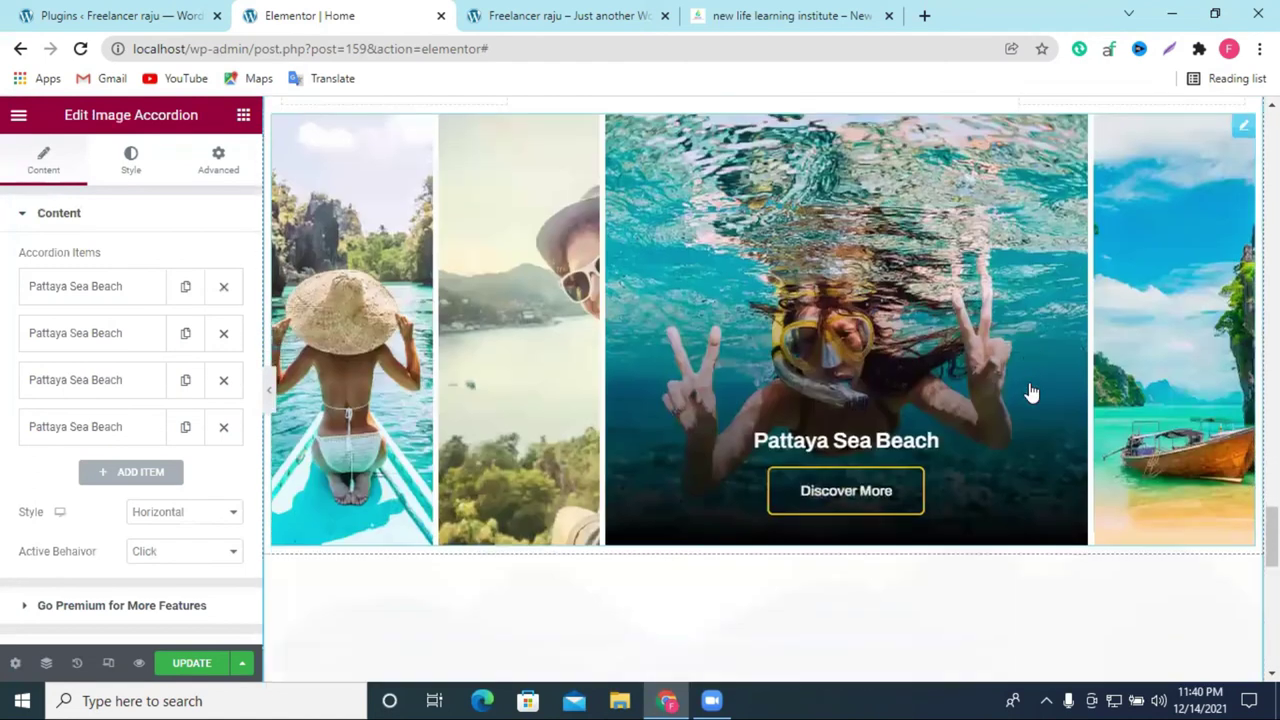
left_click(551, 346)
Step: Delete the fourth accordion item, then duplicate items three and four to total five
left_click(224, 428)
scroll(934, 434, "up", 1)
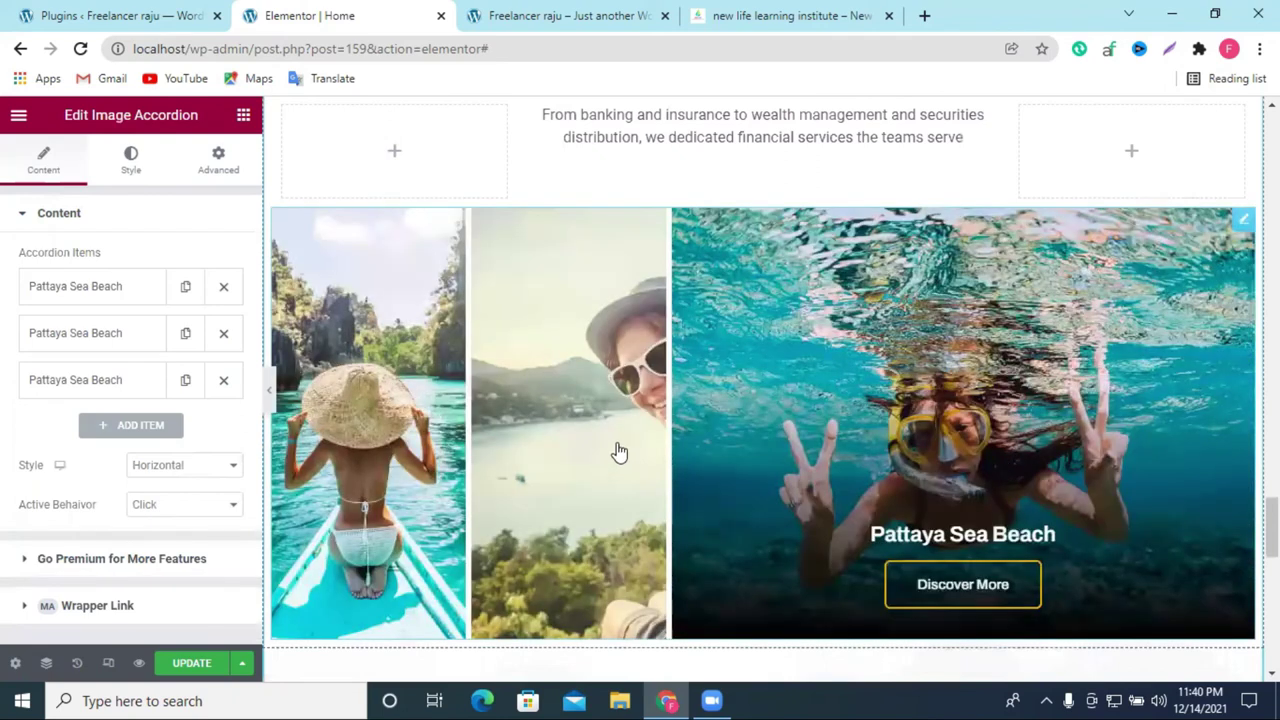
left_click(619, 452)
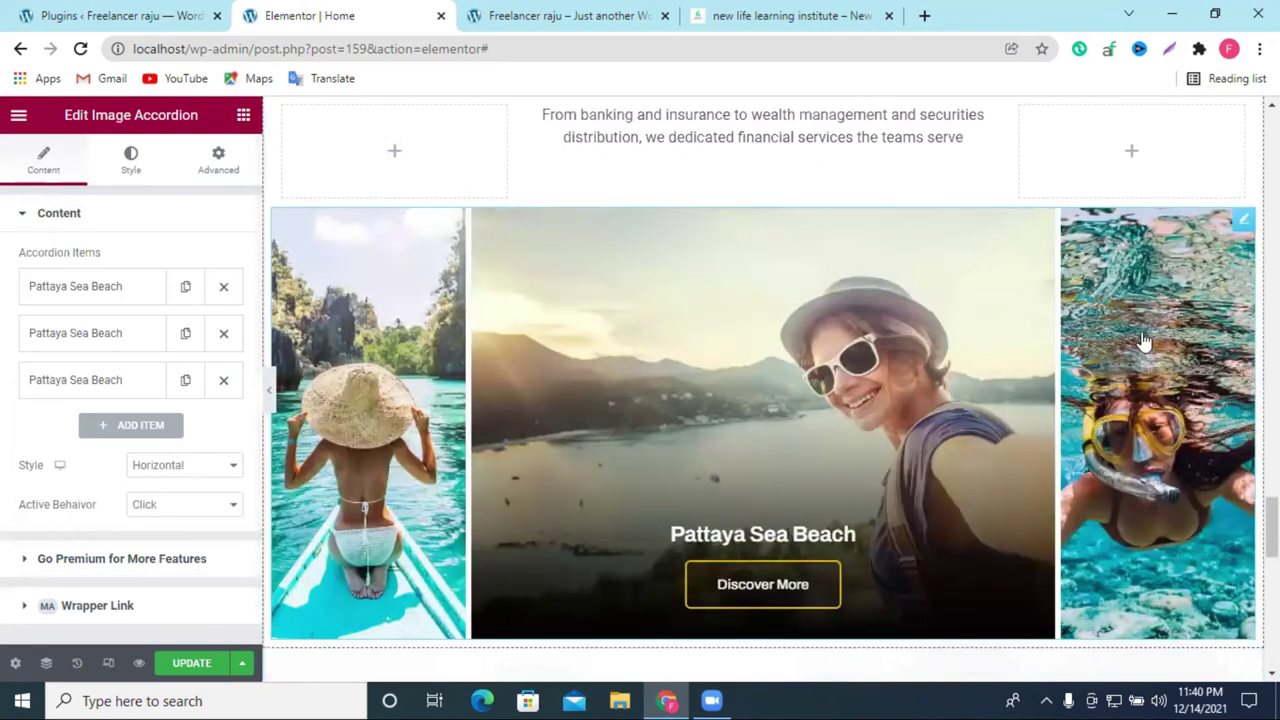
scroll(623, 389, "down", 1)
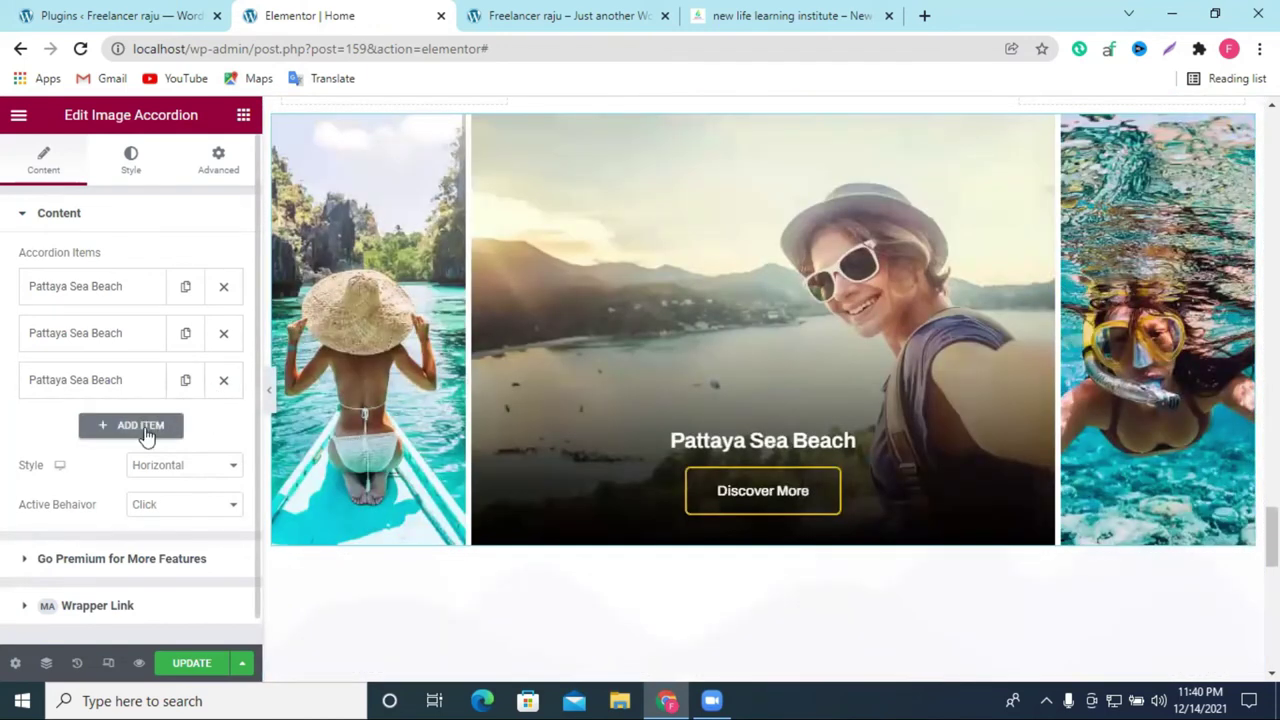
left_click(186, 381)
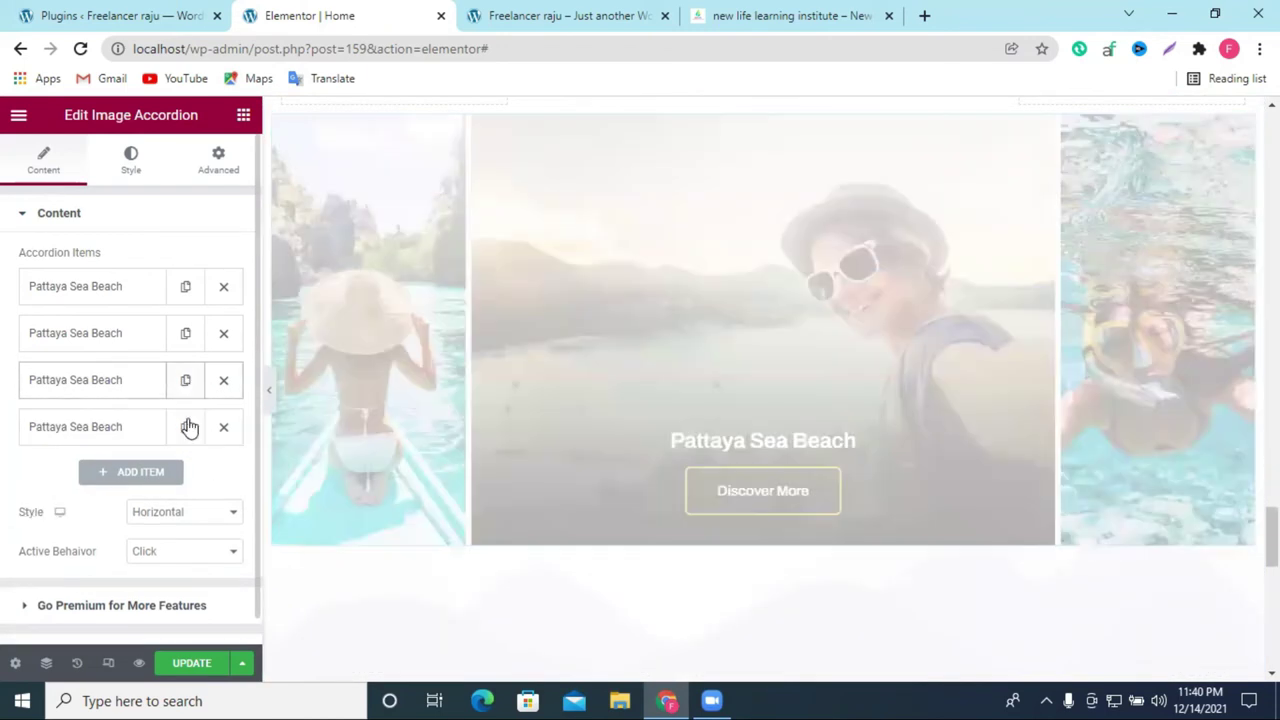
left_click(186, 428)
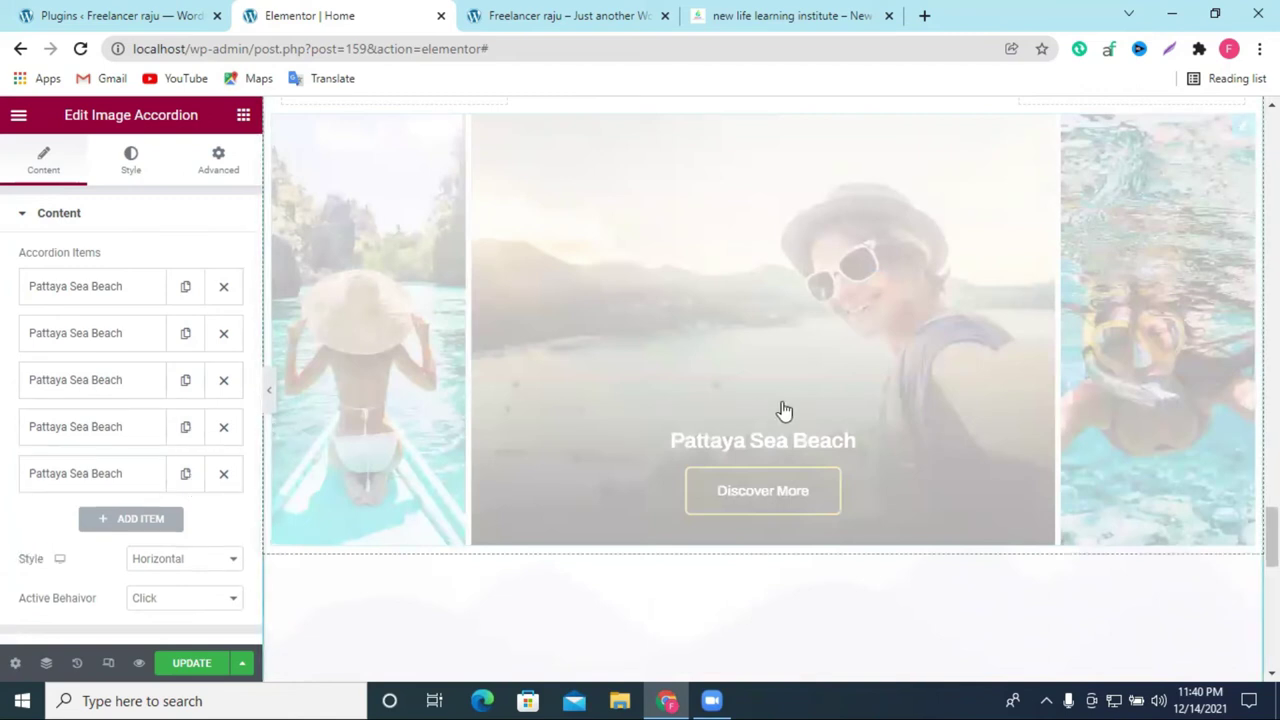
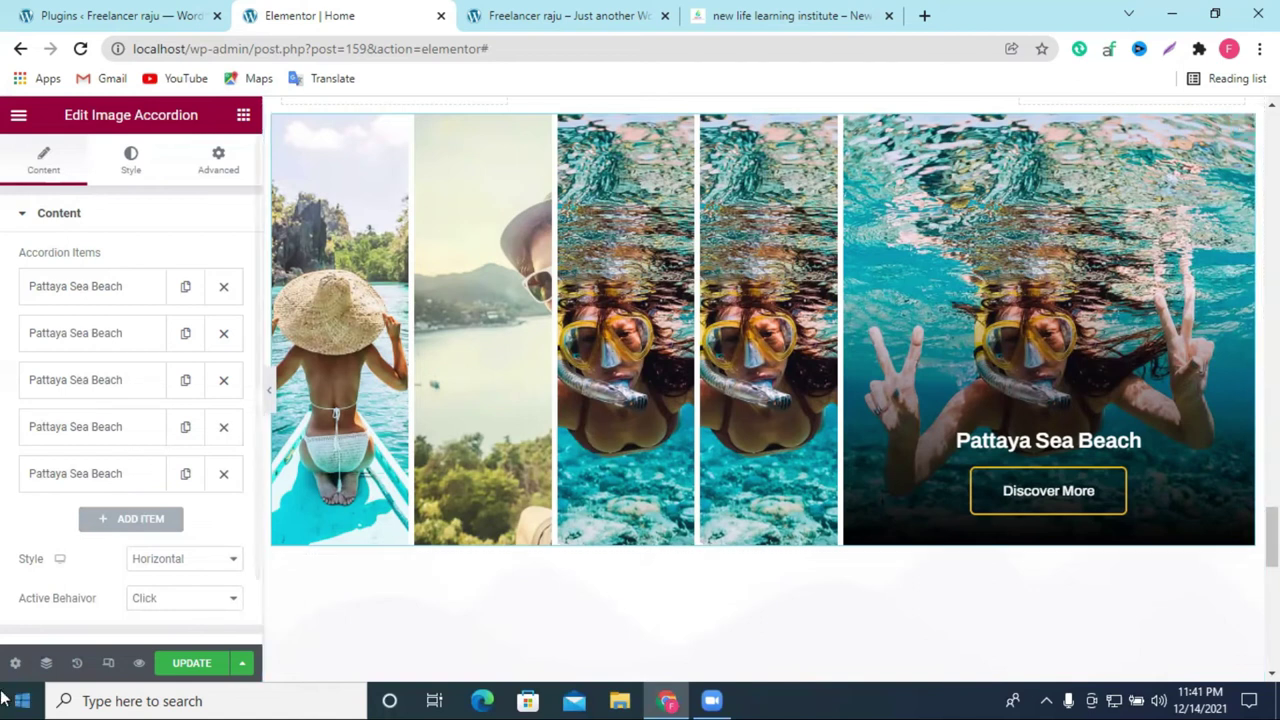
Step: Revert to the 'Image Accordion Item Duplicate' history entry to restore the image placeholder grid
scroll(870, 315, "up", 4)
scroll(870, 315, "up", 4)
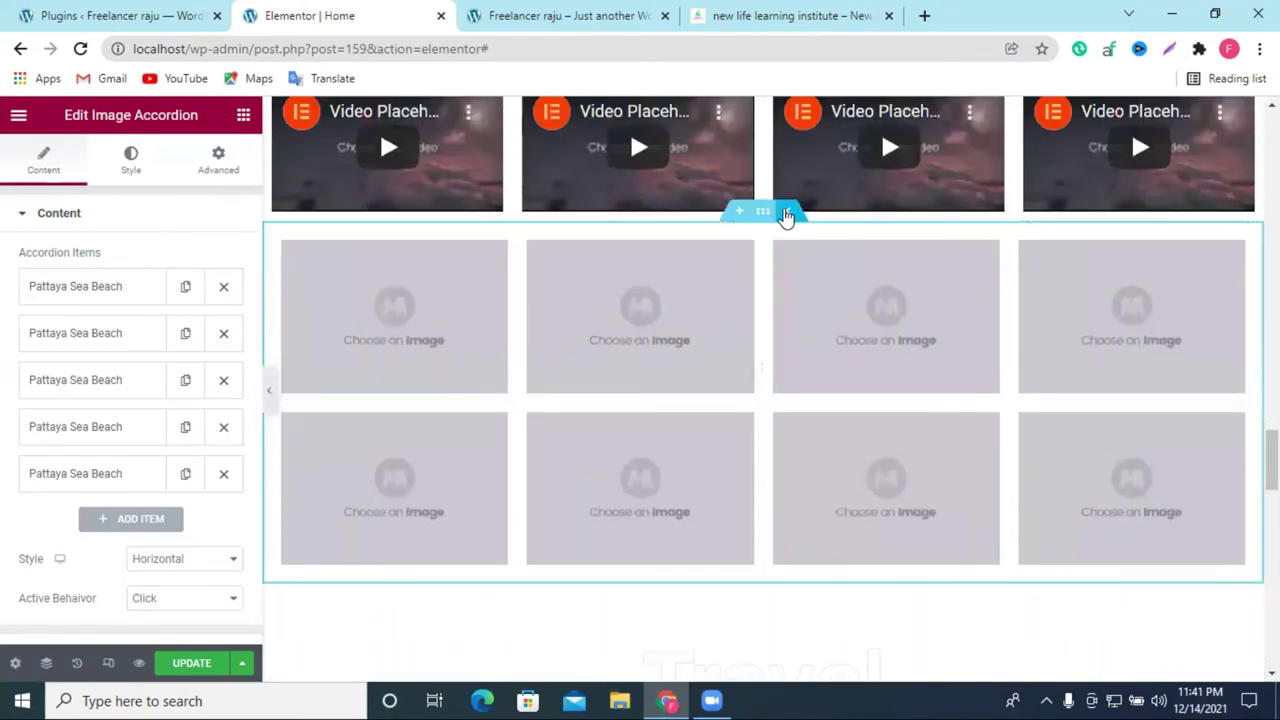
scroll(786, 212, "up", 3)
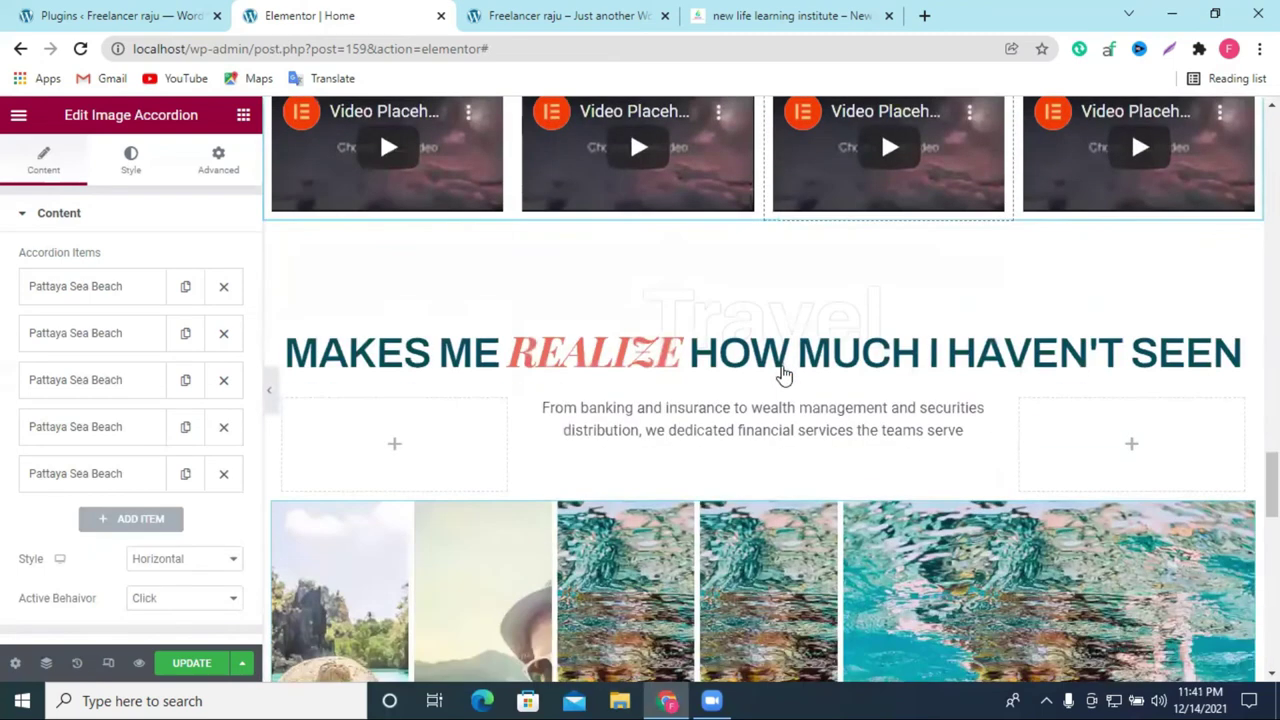
scroll(793, 355, "down", 2)
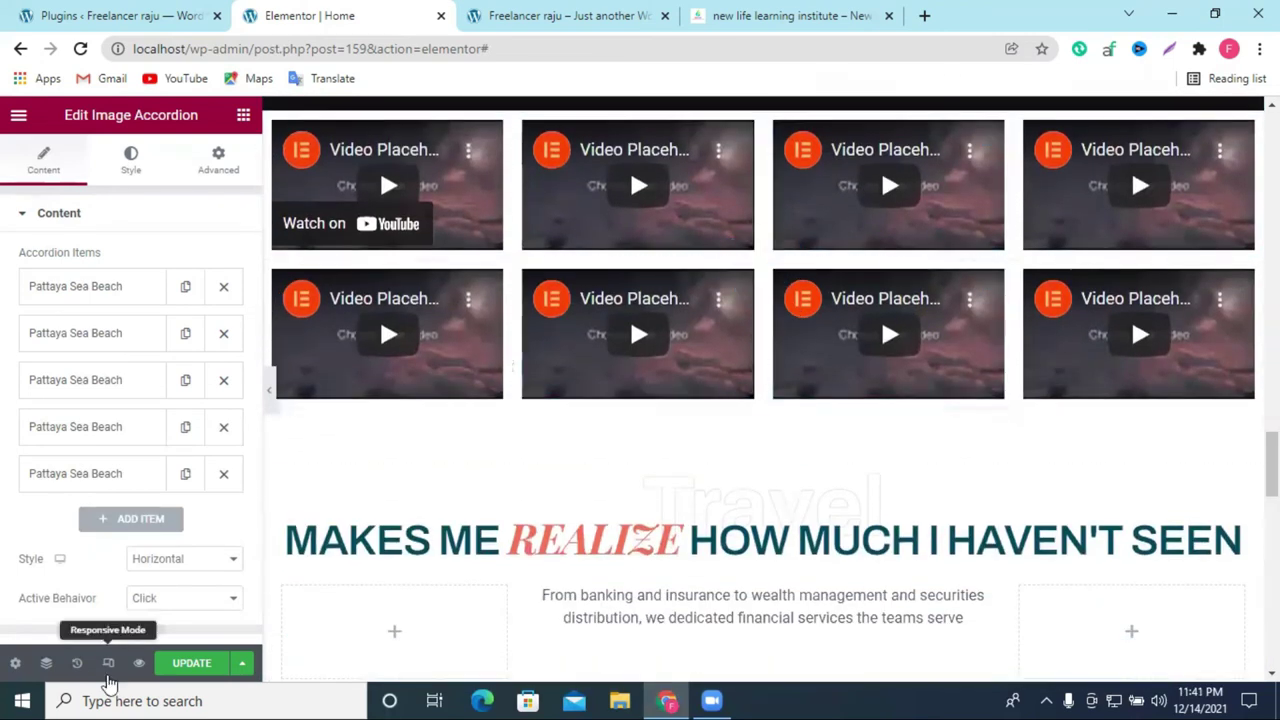
scroll(866, 260, "up", 3)
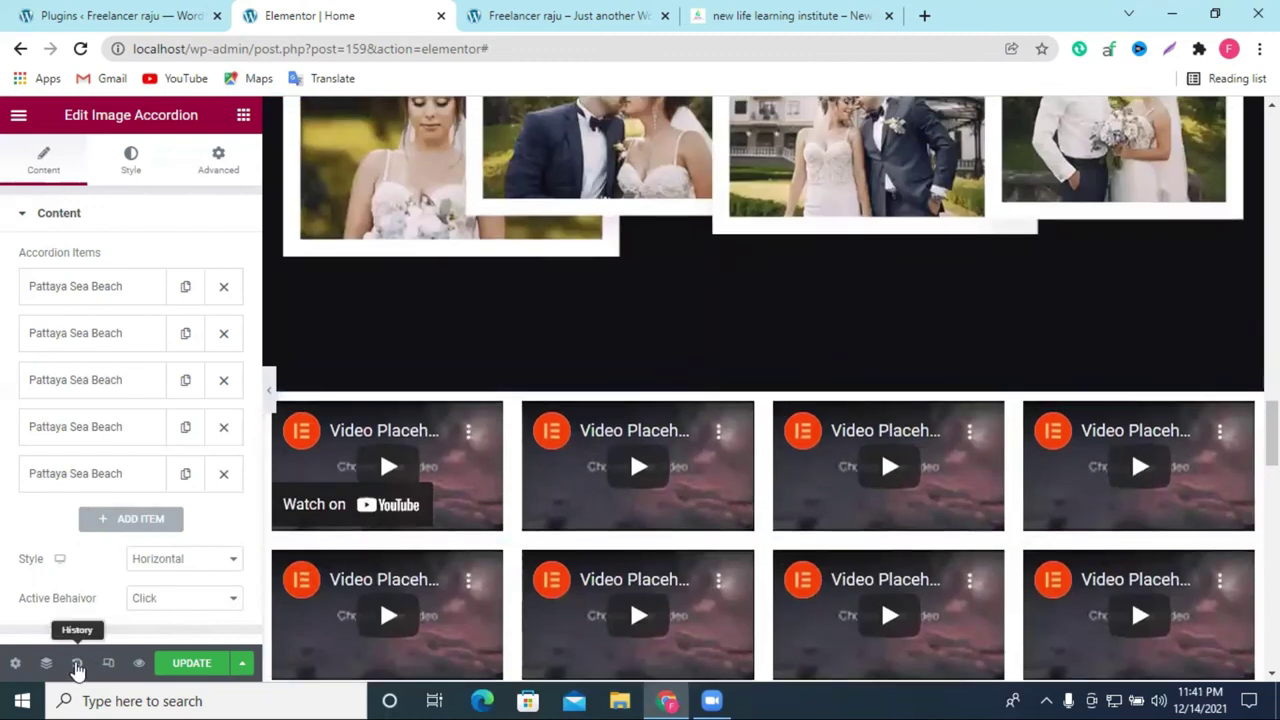
left_click(76, 663)
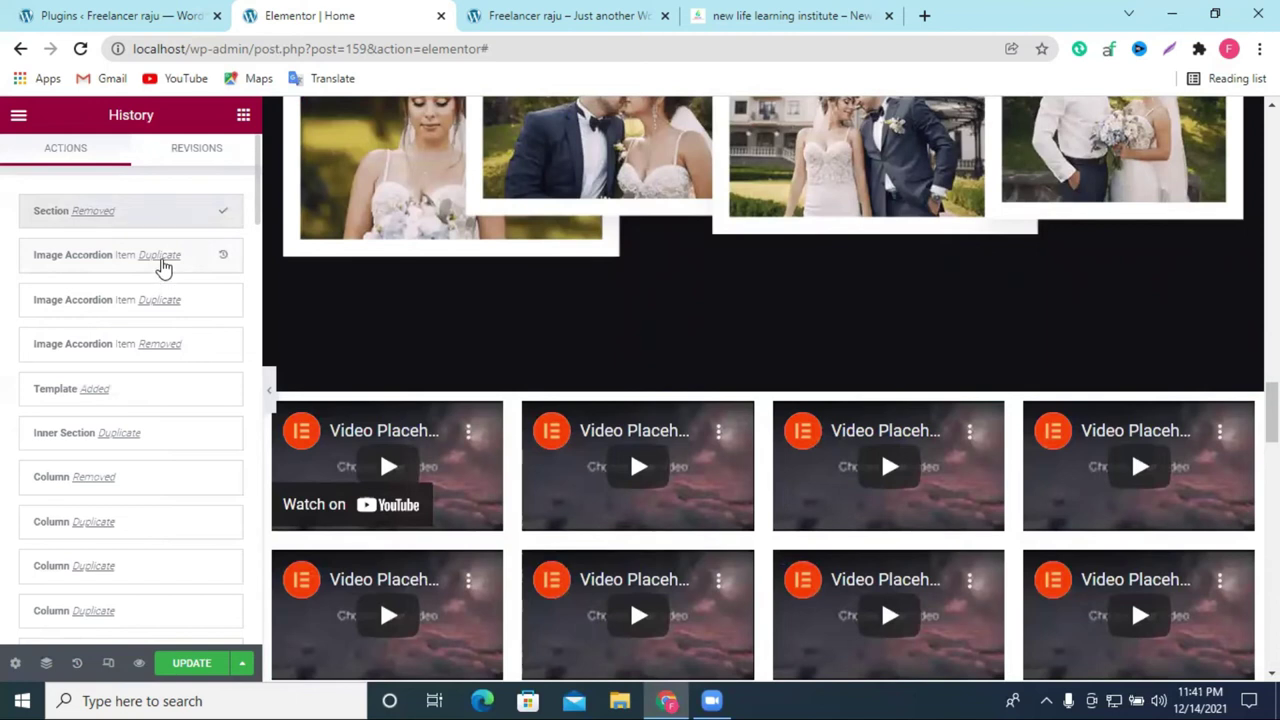
left_click(124, 285)
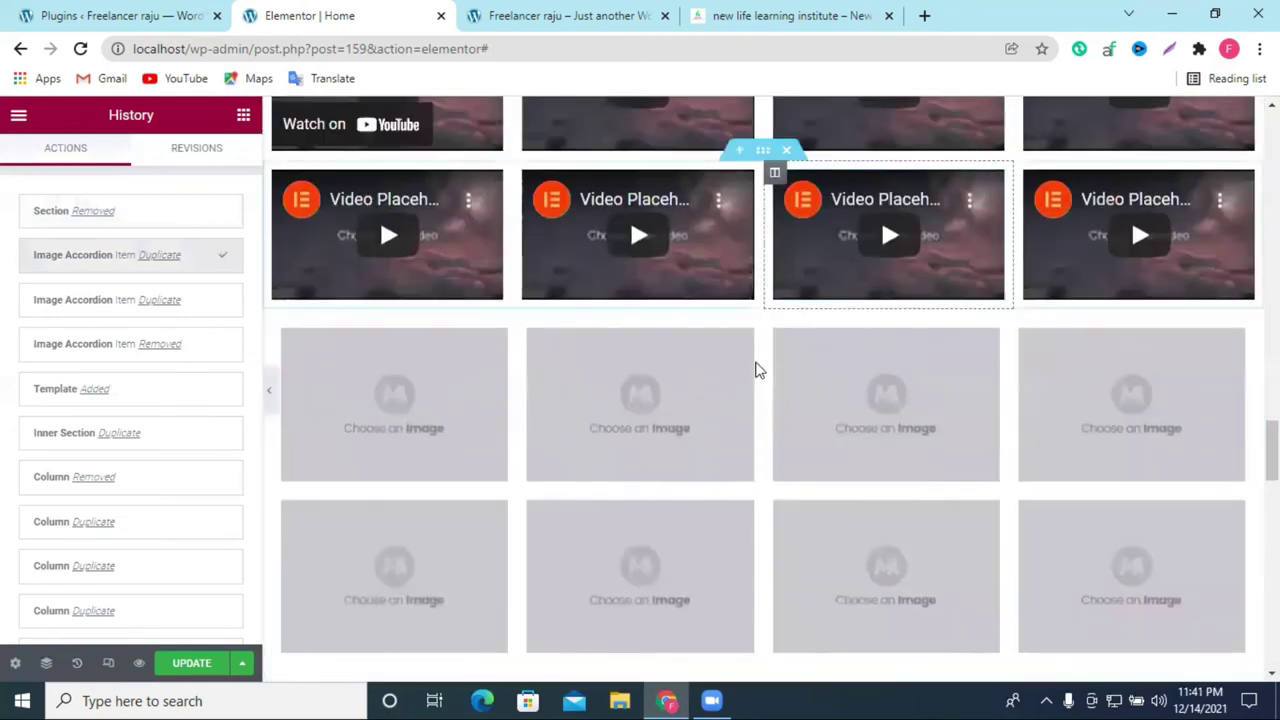
Step: Save the restored page with UPDATE and check the result
left_click(210, 672)
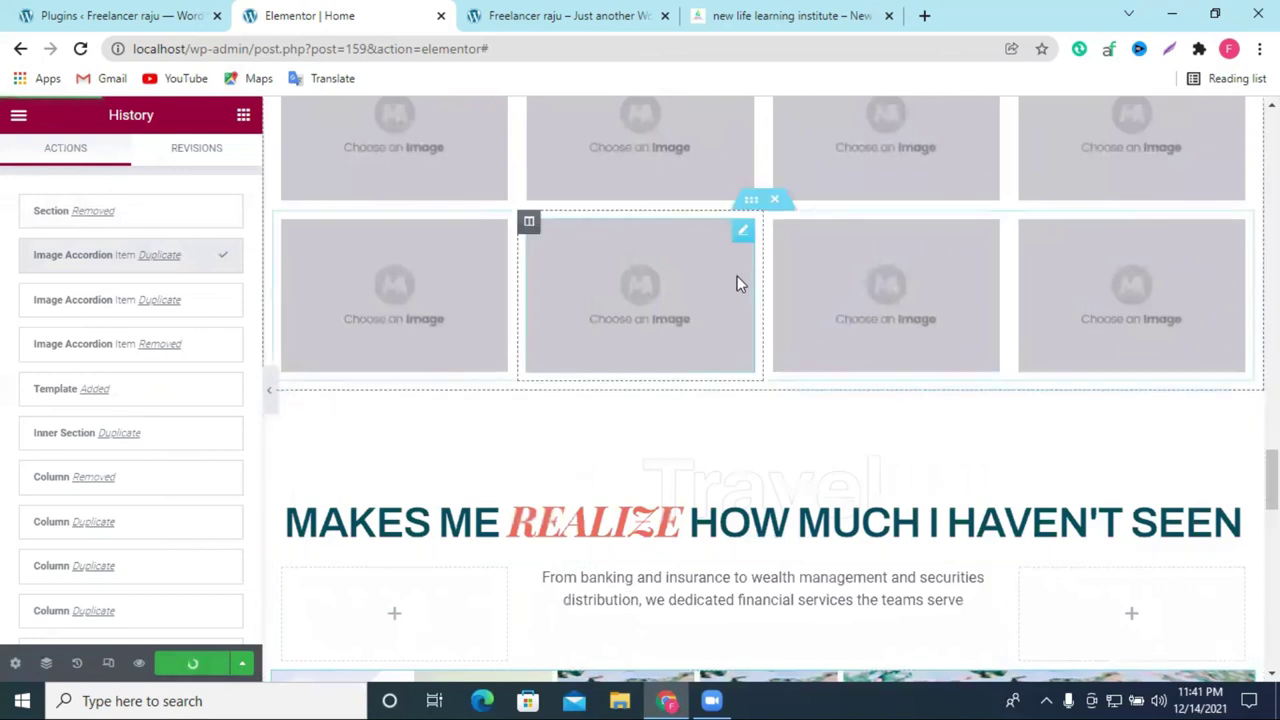
scroll(731, 294, "up", 3)
scroll(728, 305, "down", 5)
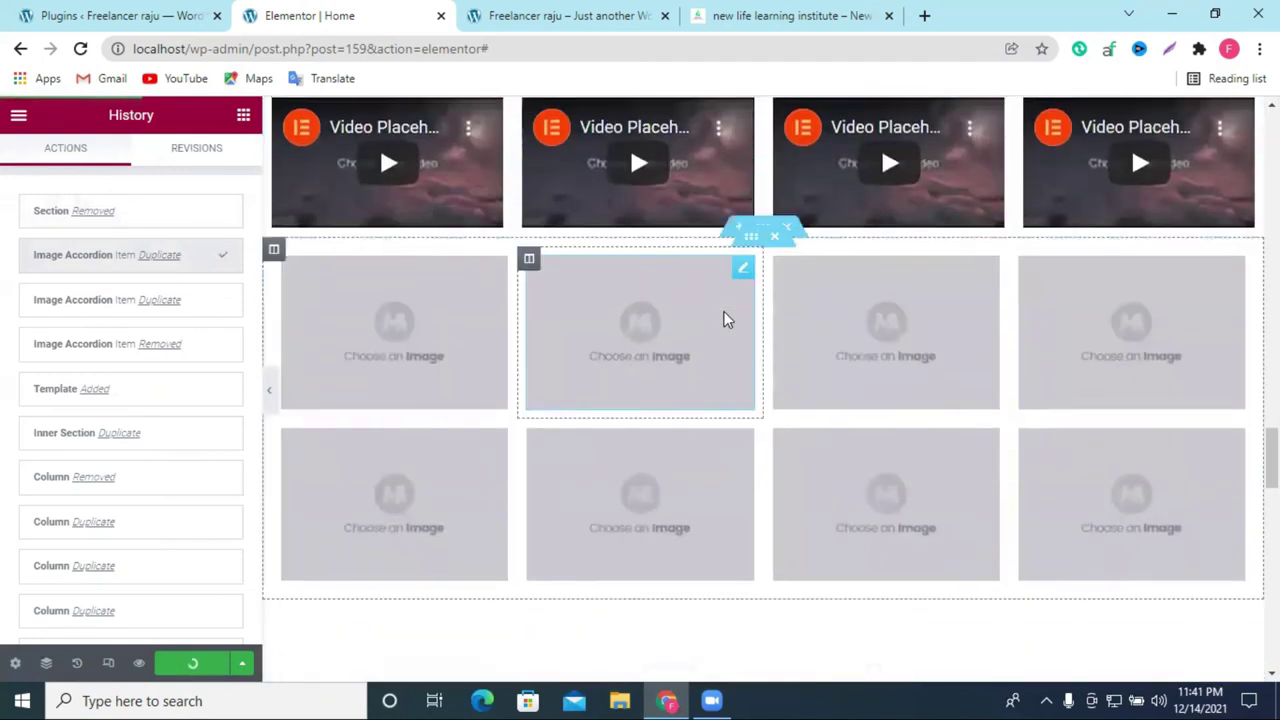
scroll(930, 315, "down", 5)
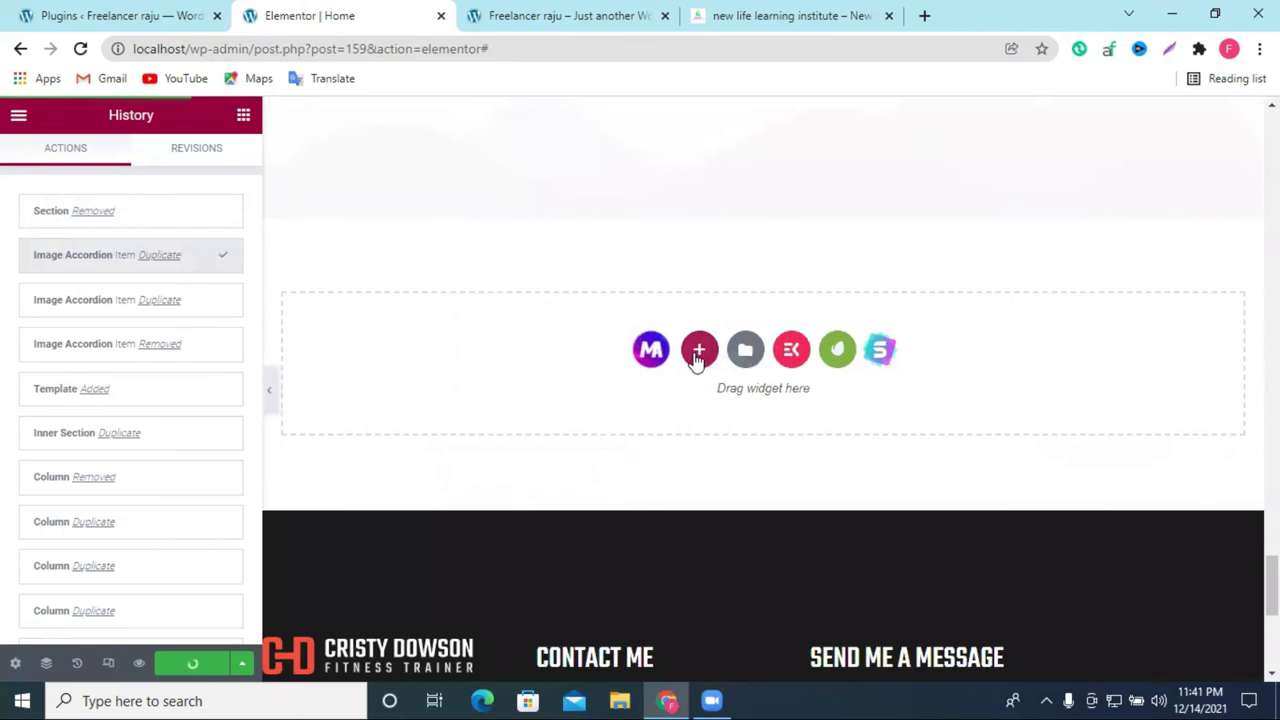
Step: Insert ElementsKit's '03-Column with Gradient Color Style 2' pricing table, showing a $5.99 Starter plan
left_click(699, 349)
left_click(591, 387)
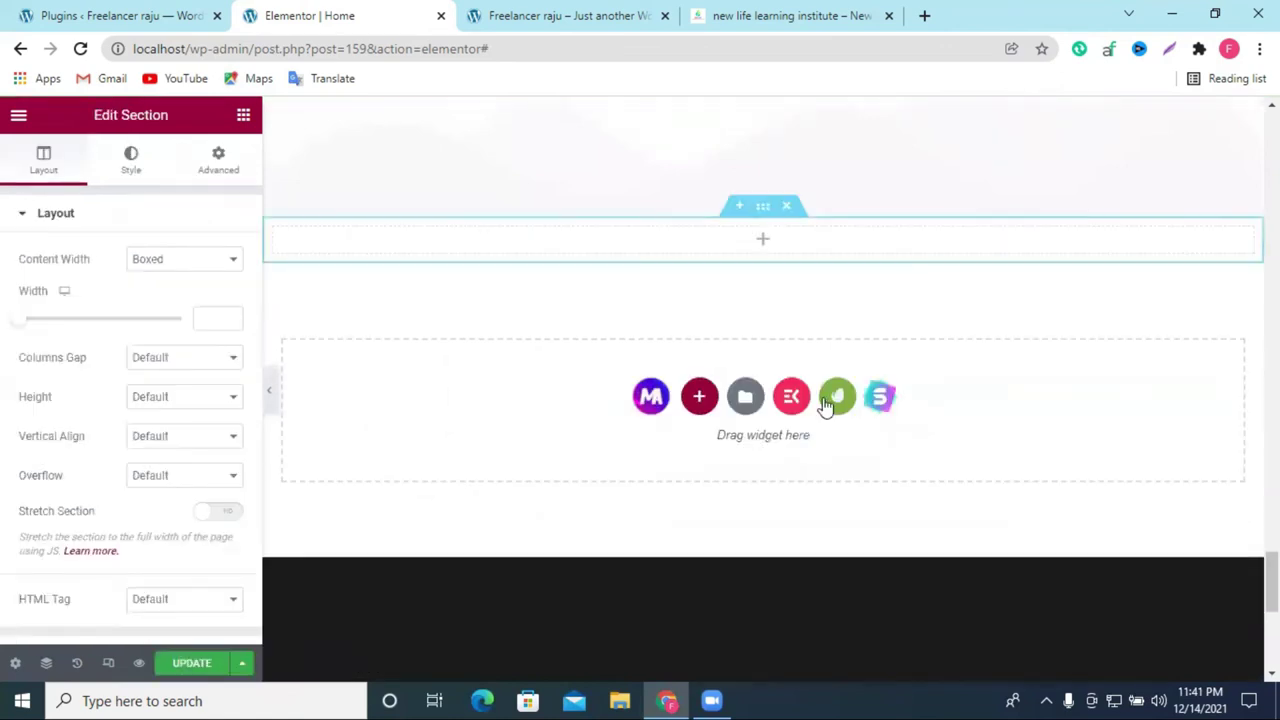
left_click(792, 398)
scroll(815, 330, "down", 10)
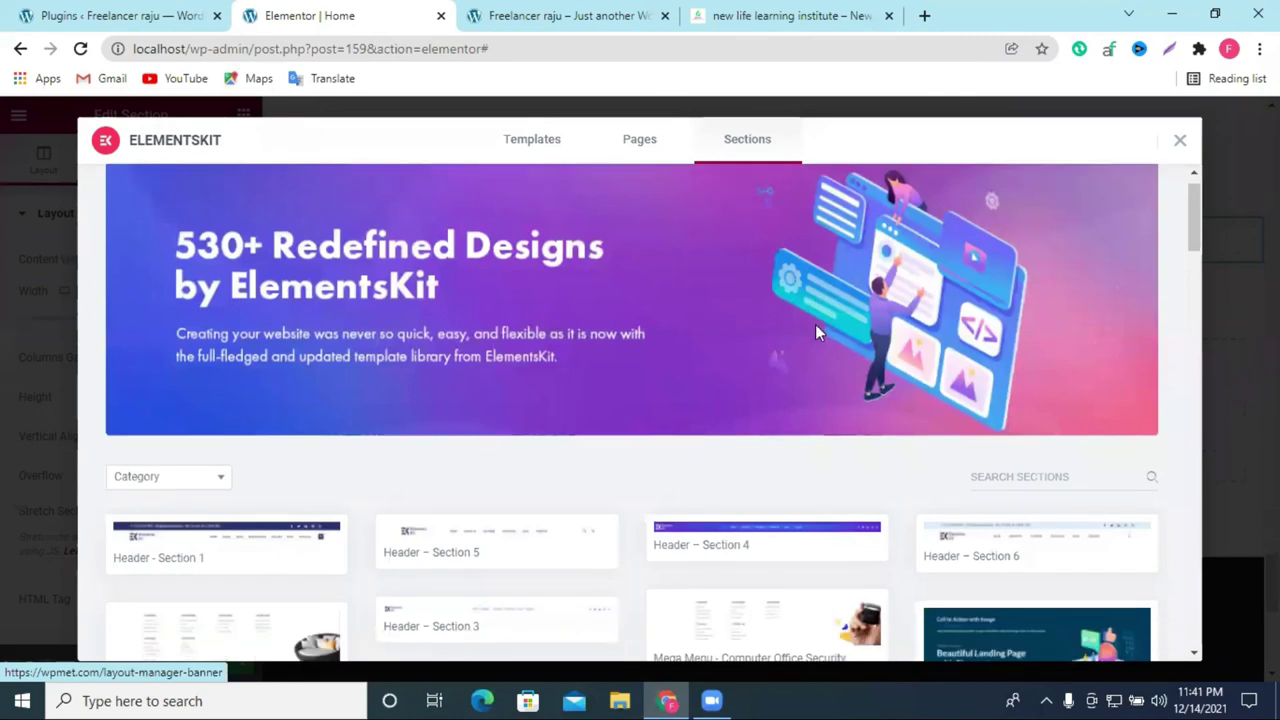
scroll(817, 334, "down", 5)
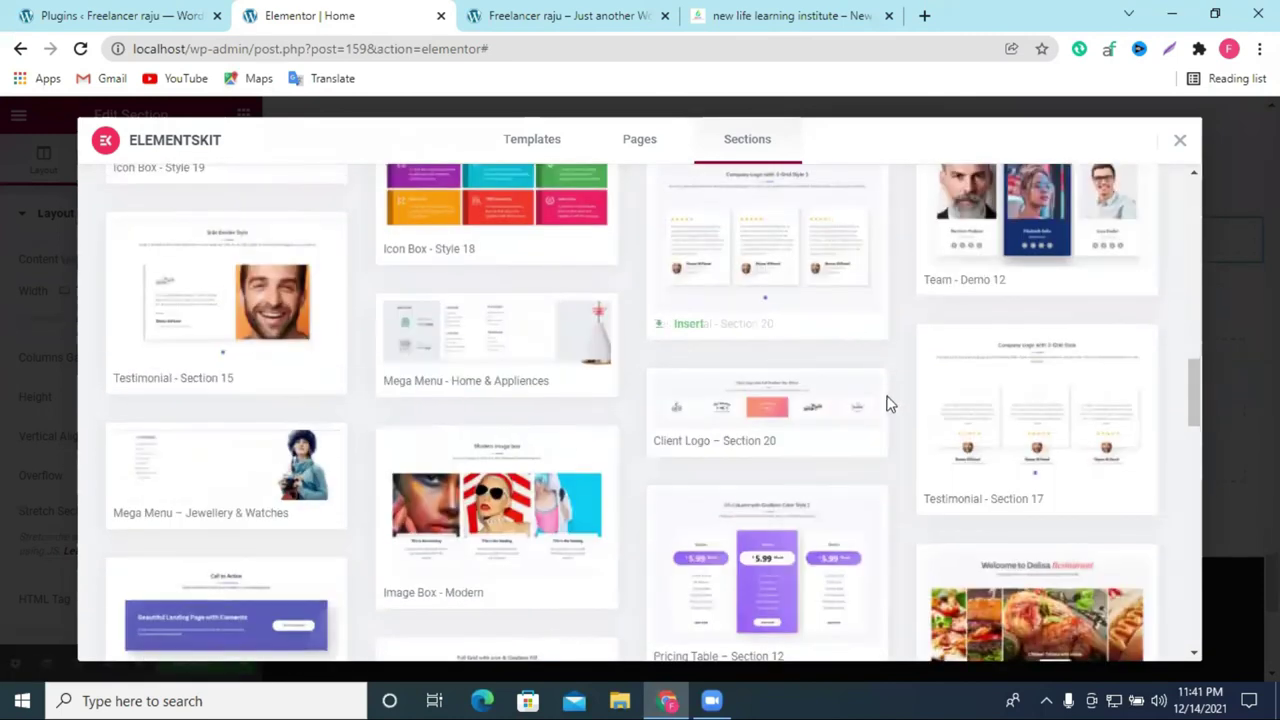
left_click(686, 470)
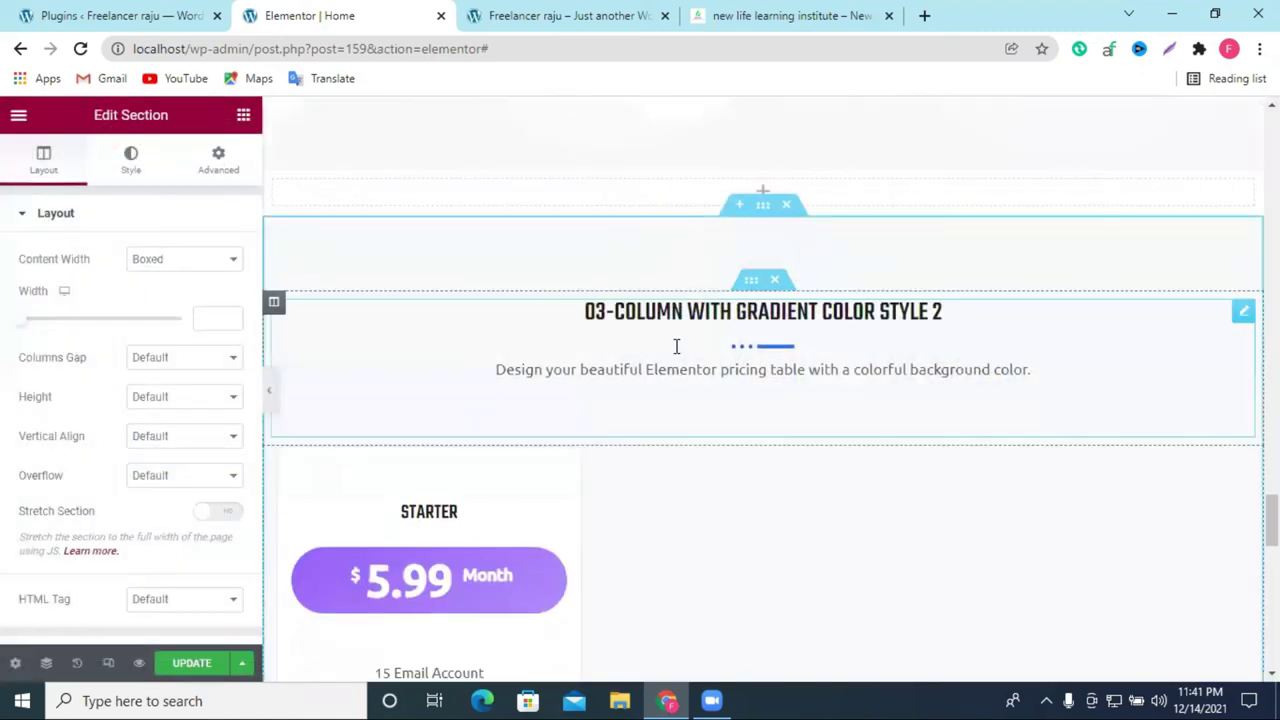
Step: Delete the pricing table's '03-Column with Gradient Color Style 2' heading
scroll(742, 357, "down", 5)
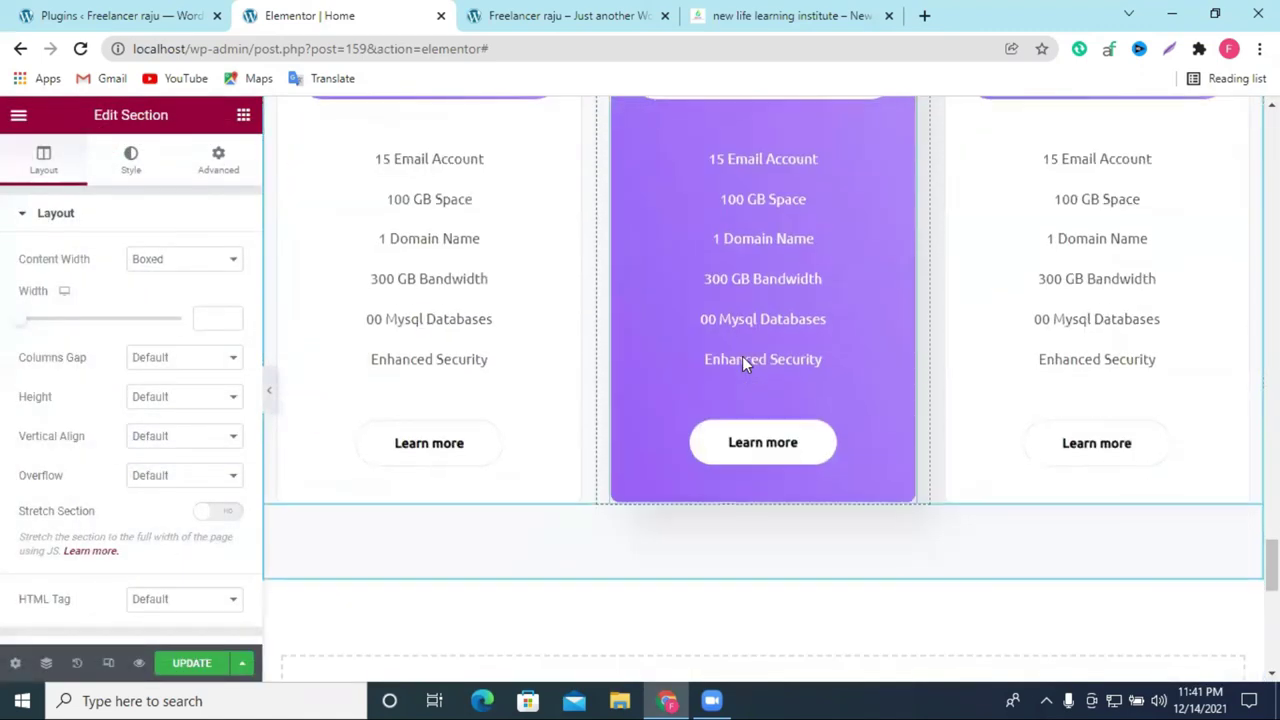
scroll(742, 358, "up", 1)
scroll(843, 298, "up", 2)
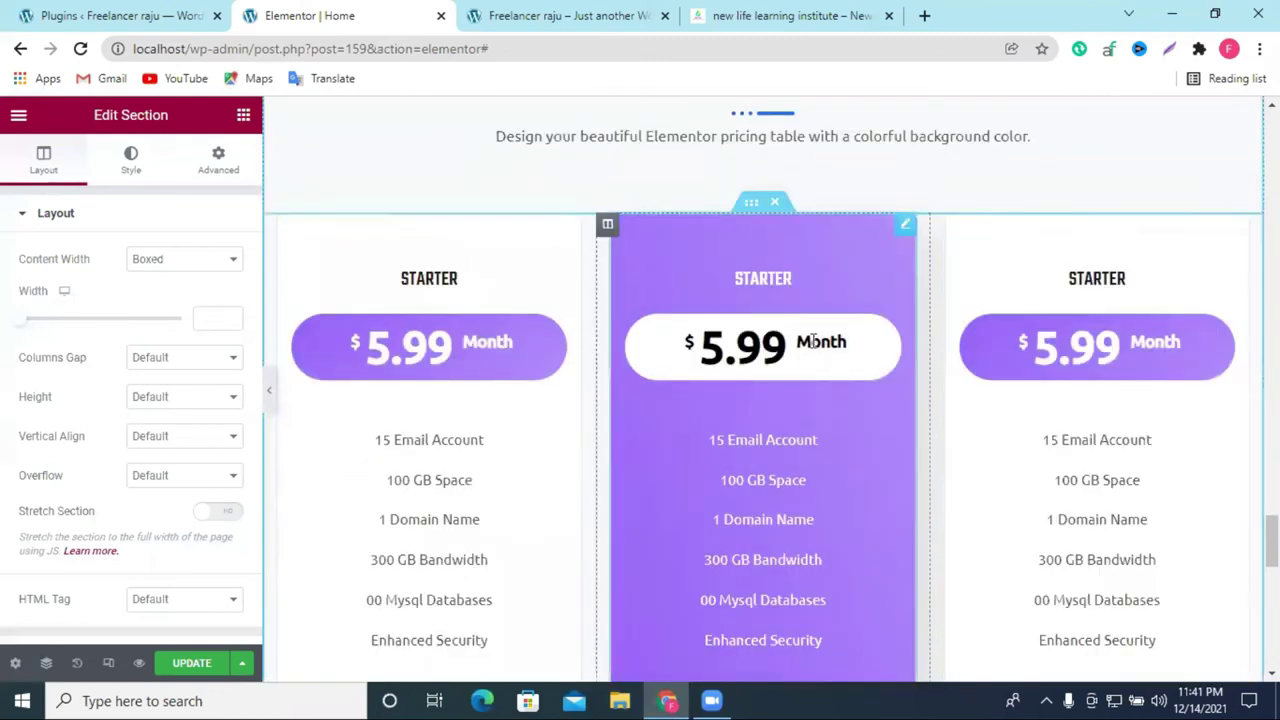
scroll(763, 174, "up", 2)
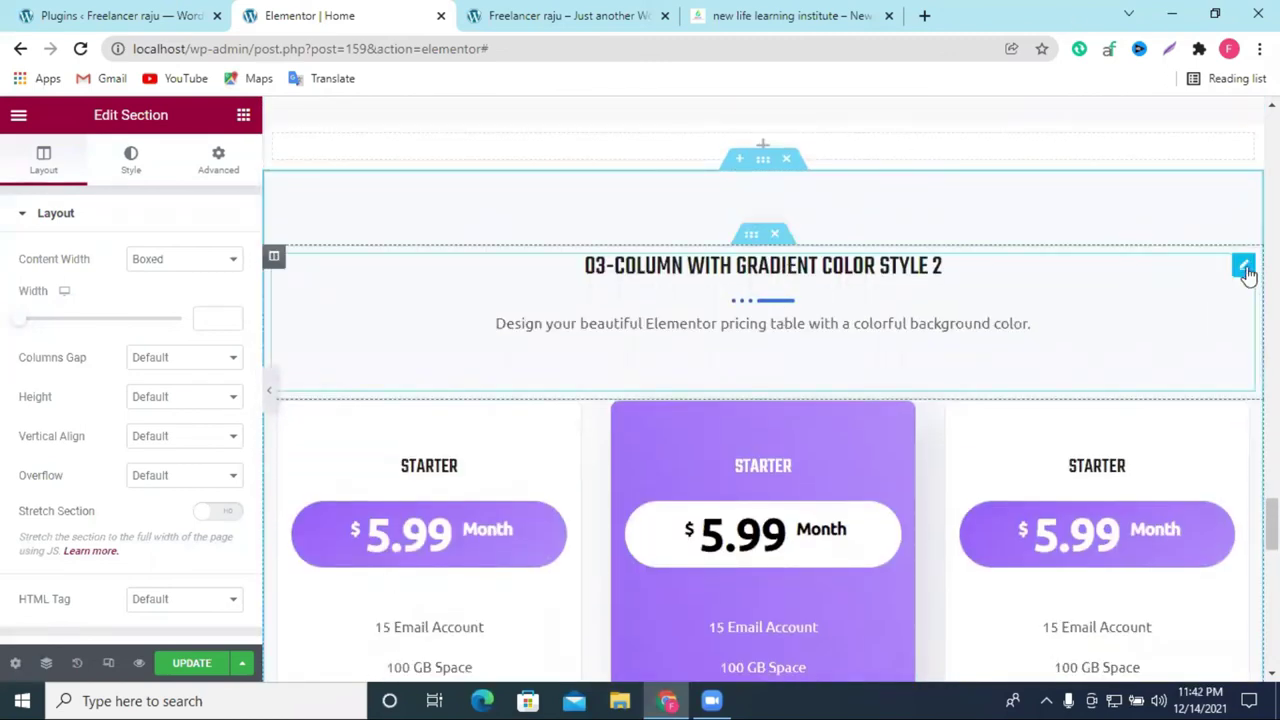
right_click(1211, 384)
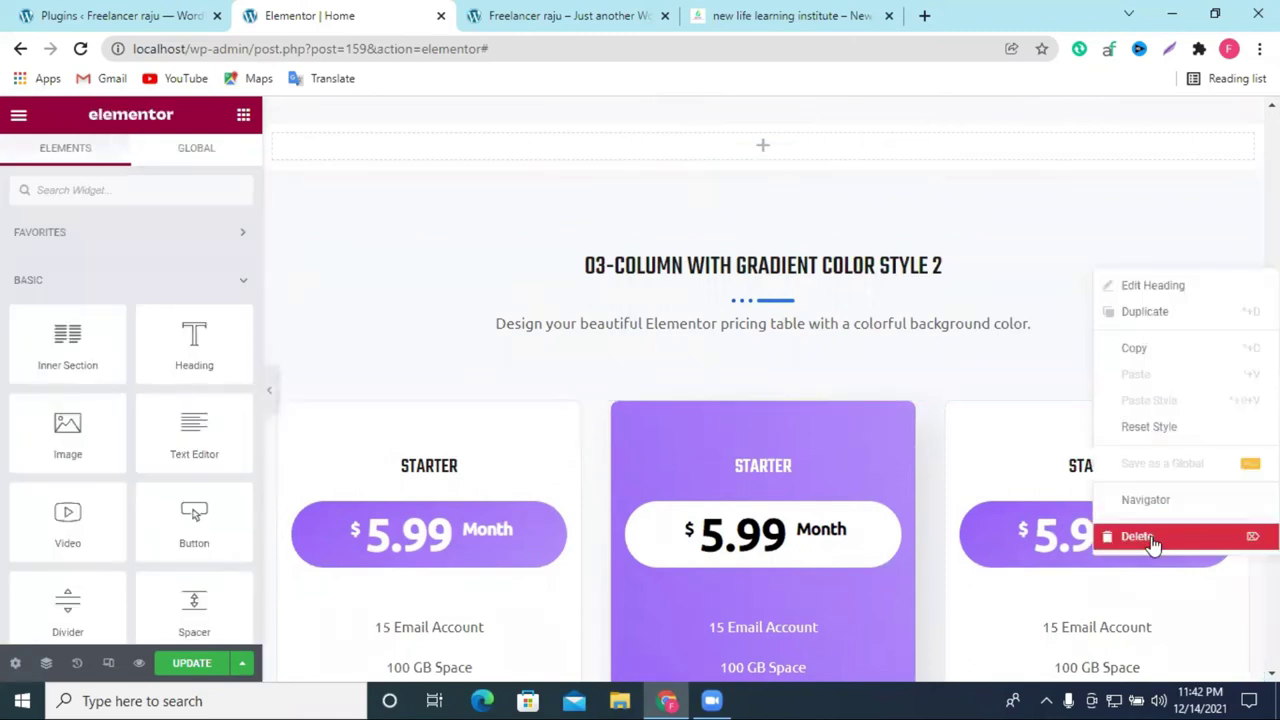
left_click(1153, 537)
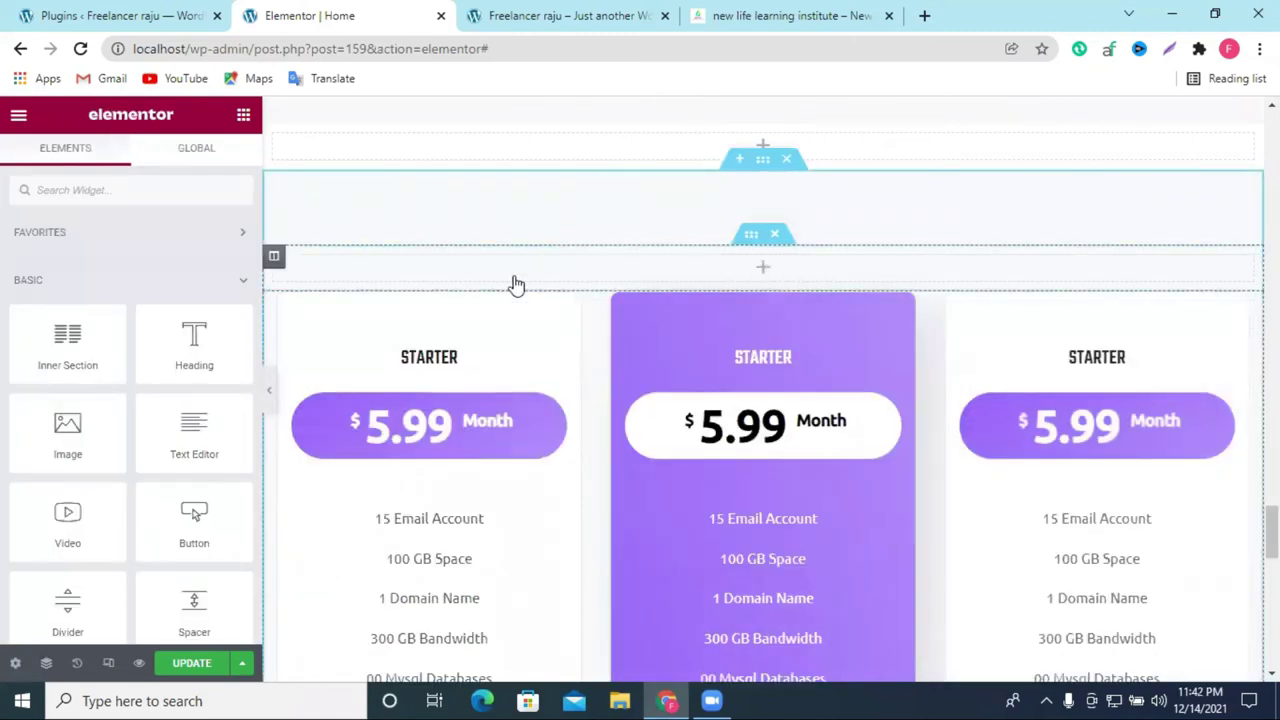
Step: Add a Heading widget reading 'Add Your Heading Text Here' above the pricing cards
left_click_drag(194, 335, 674, 280)
triple_click(674, 280)
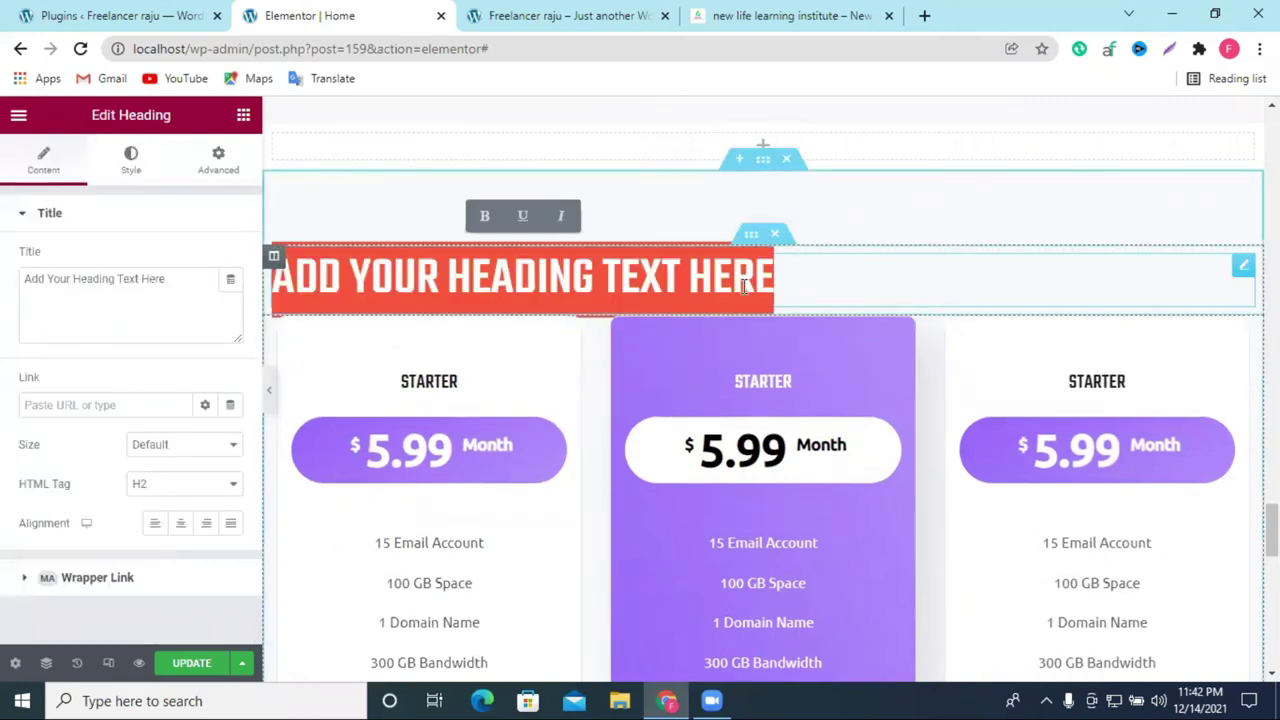
left_click(862, 279)
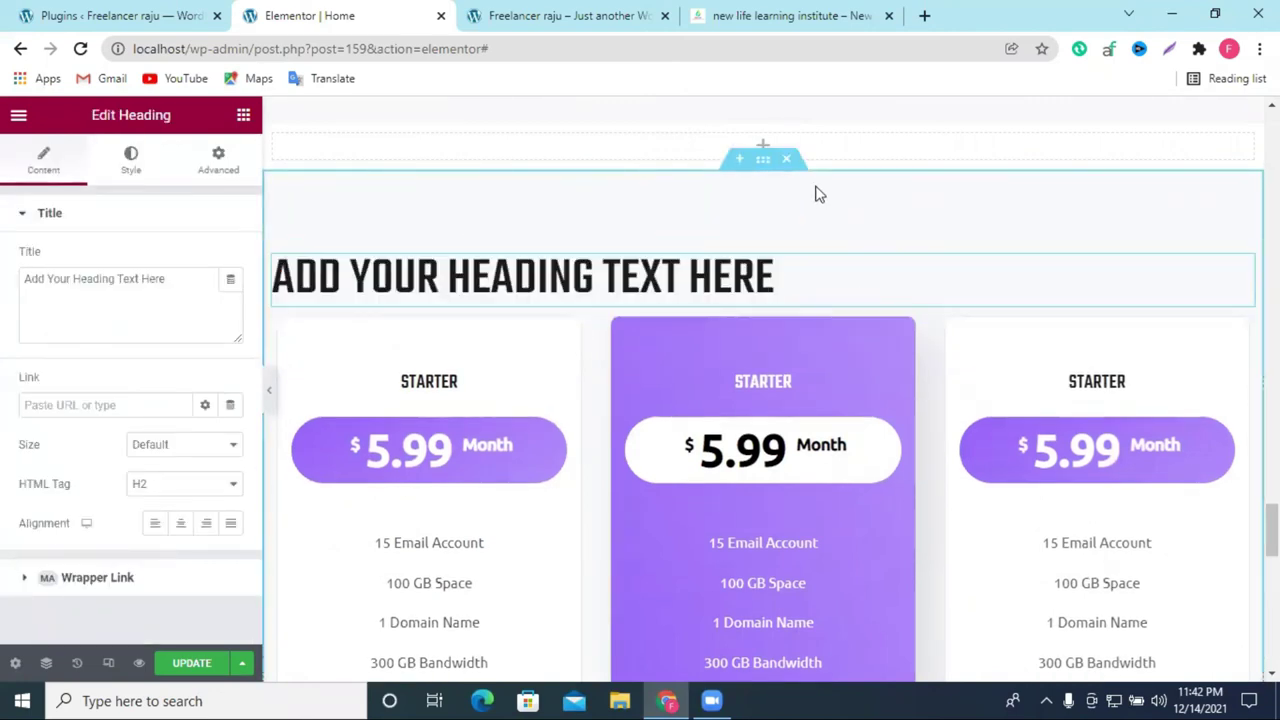
scroll(830, 260, "down", 4)
scroll(840, 279, "up", 3)
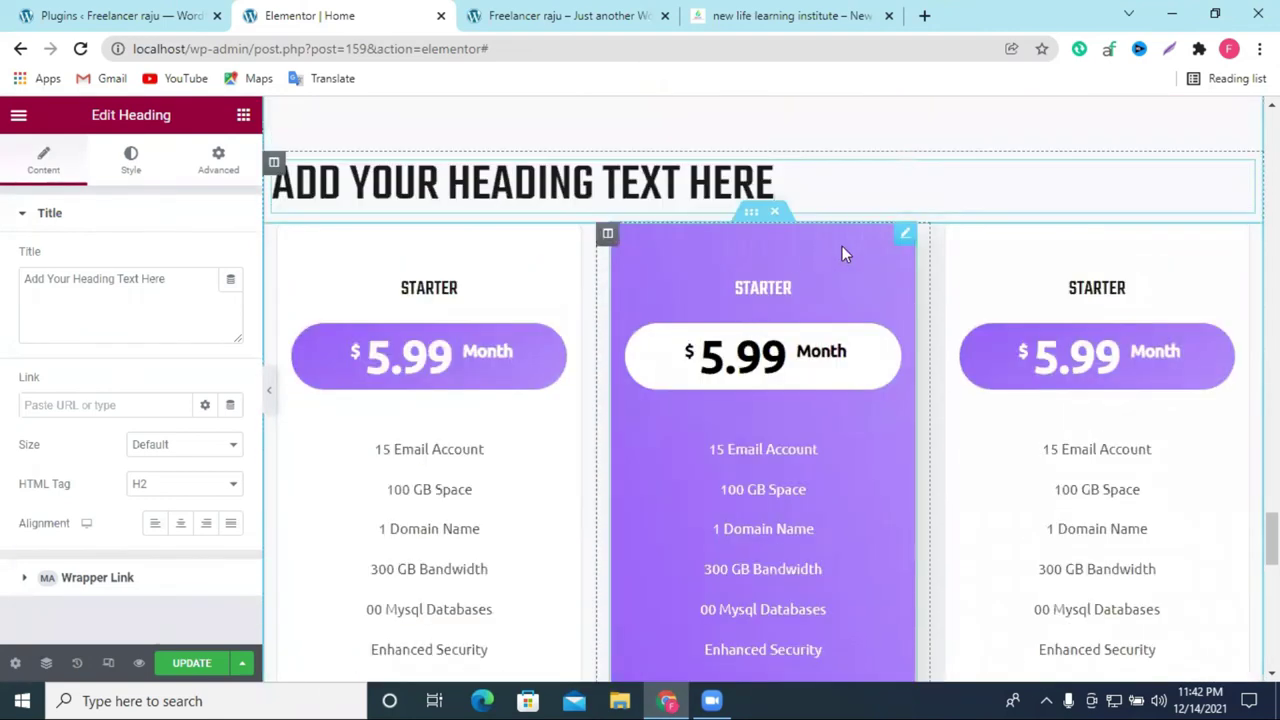
Step: Inspect the Pricing Table's Price Tag and Features settings
left_click(902, 240)
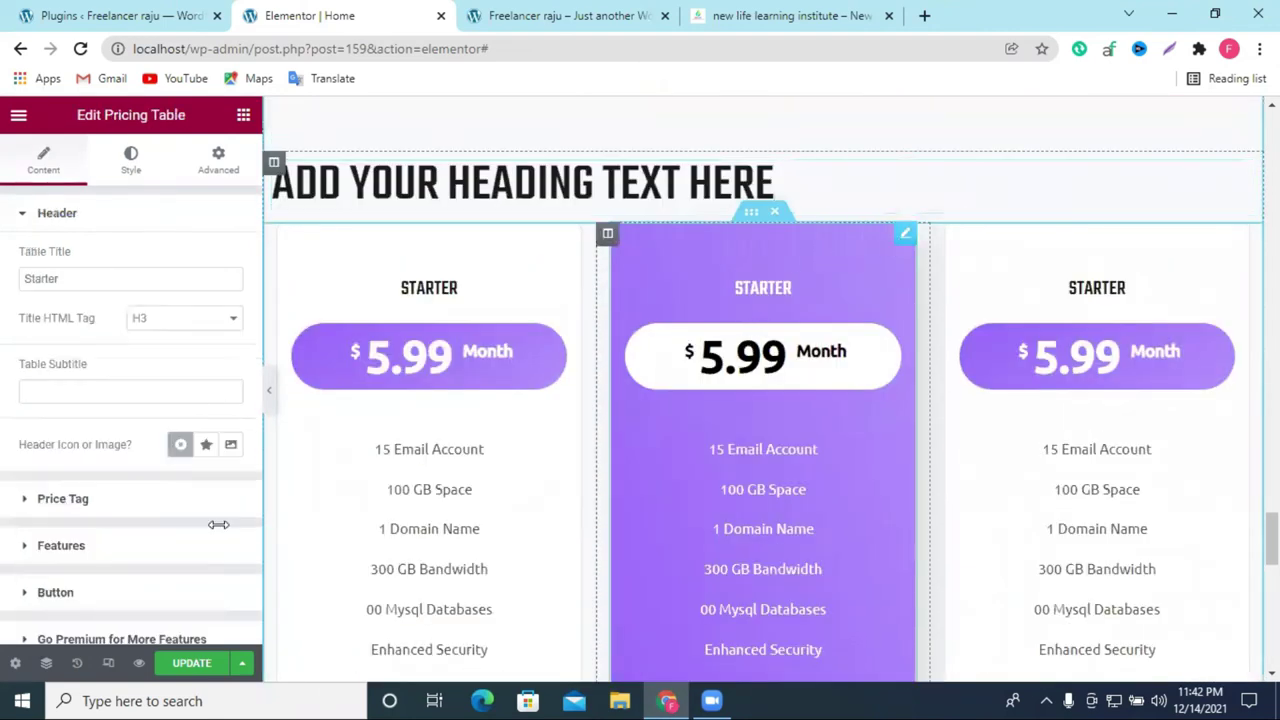
left_click(83, 510)
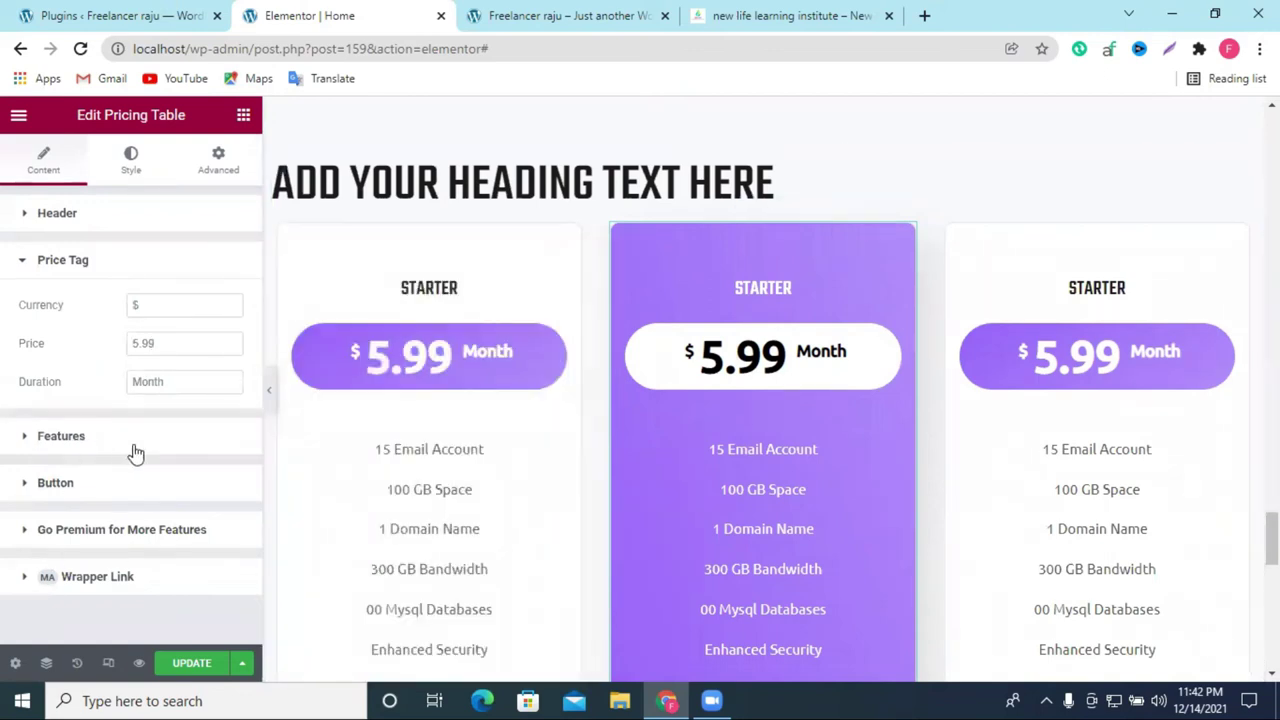
left_click(92, 450)
scroll(112, 437, "down", 2)
scroll(110, 430, "up", 3)
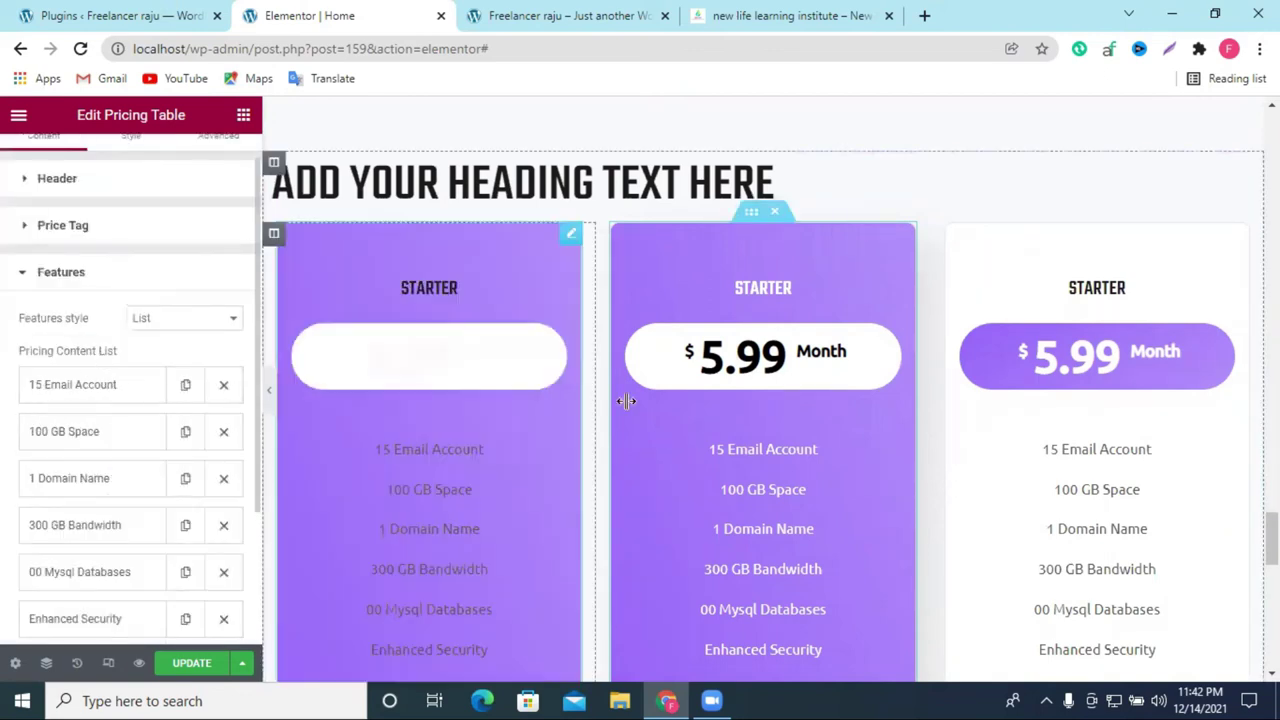
scroll(626, 401, "down", 4)
scroll(680, 418, "up", 1)
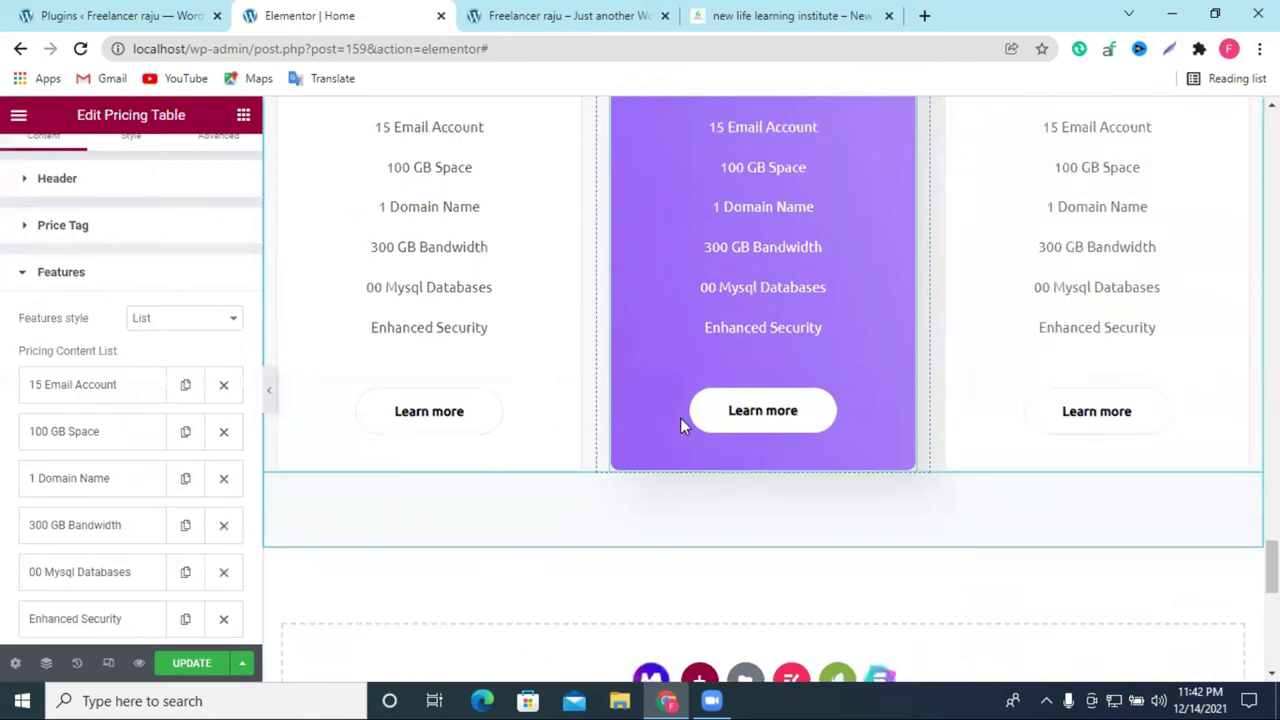
scroll(680, 418, "down", 20)
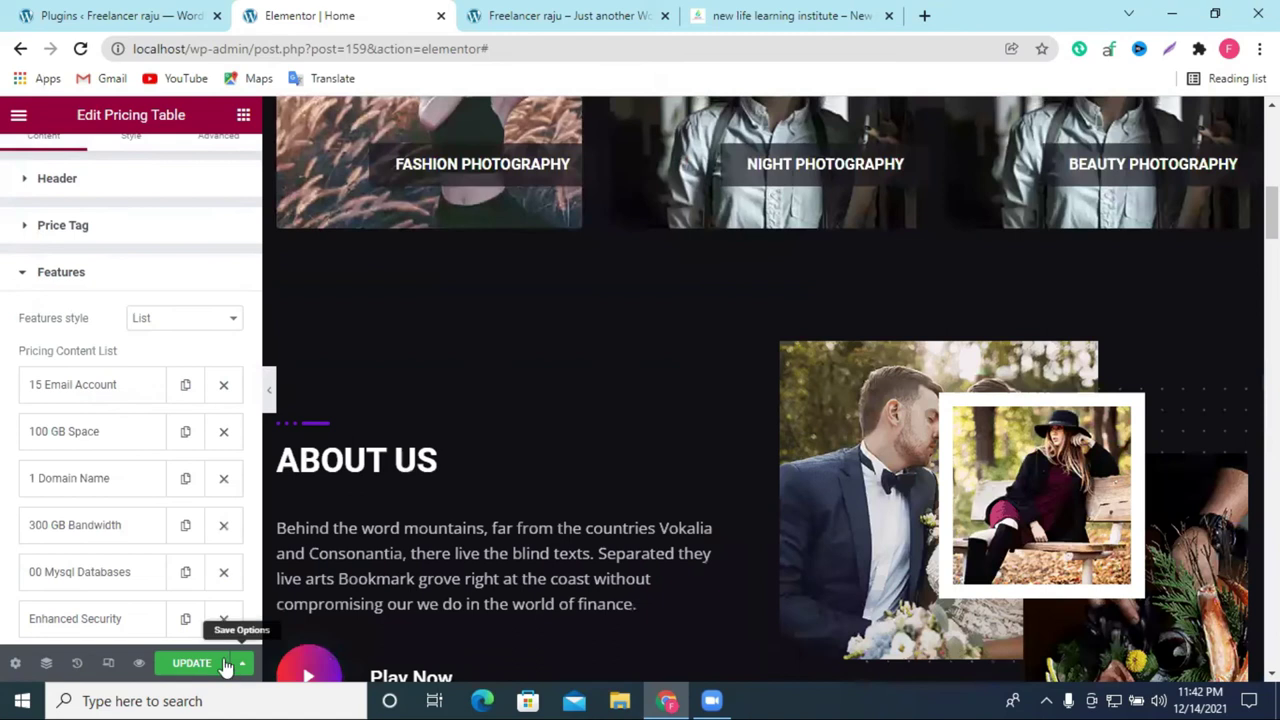
Step: Save the page with UPDATE and switch to the live site tab
left_click(225, 665)
scroll(555, 275, "up", 10)
key("ctrl+Tab")
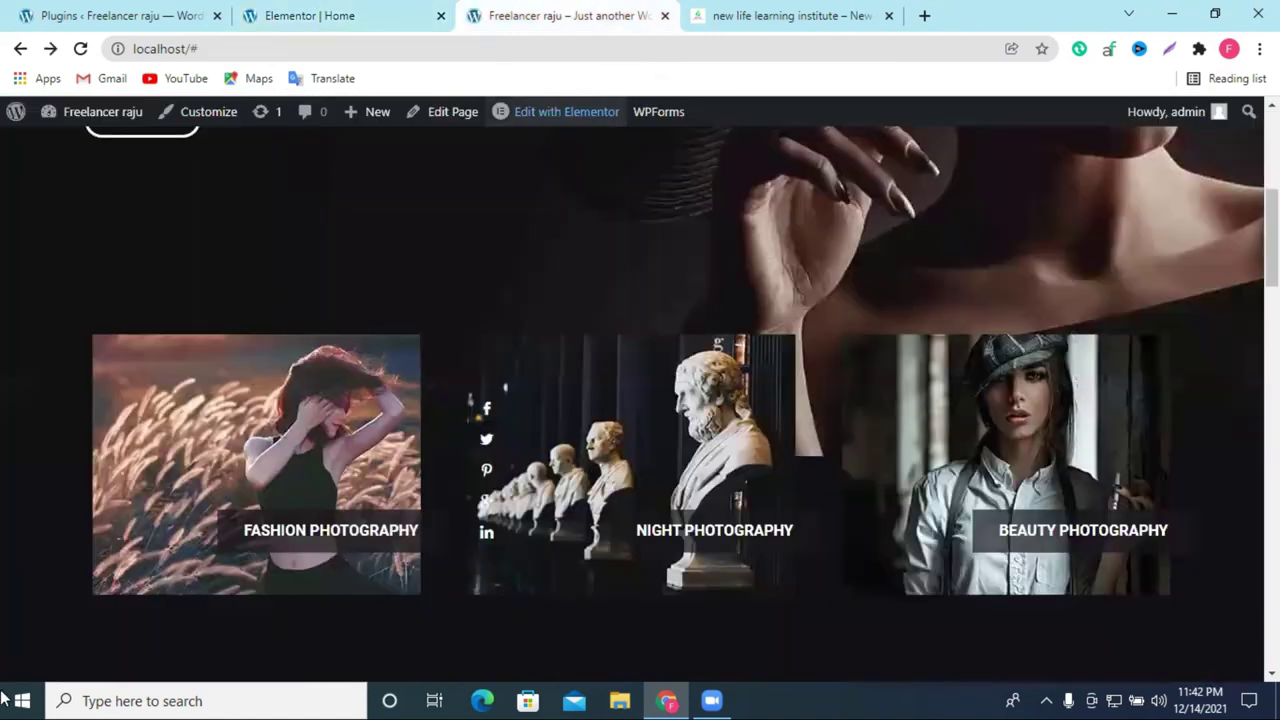
Step: Back in the Elementor editor, delete the row of video placeholders
scroll(499, 434, "up", 5)
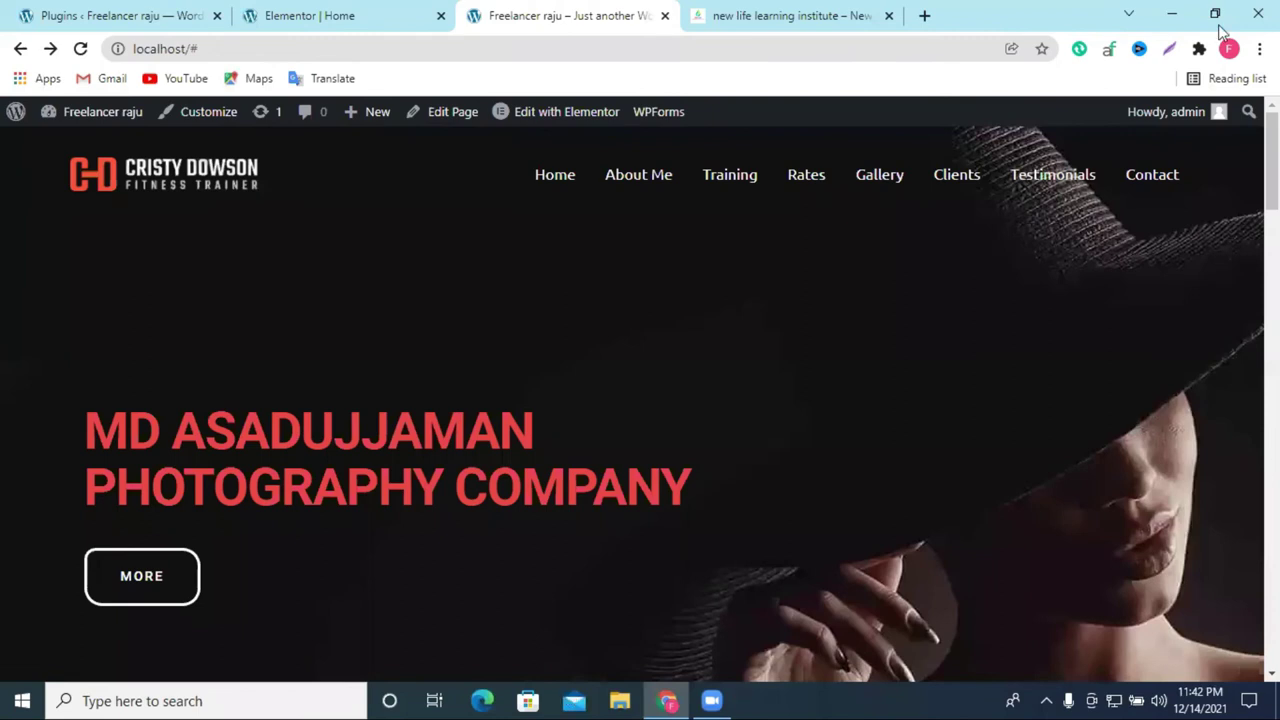
left_click(330, 15)
scroll(718, 430, "down", 10)
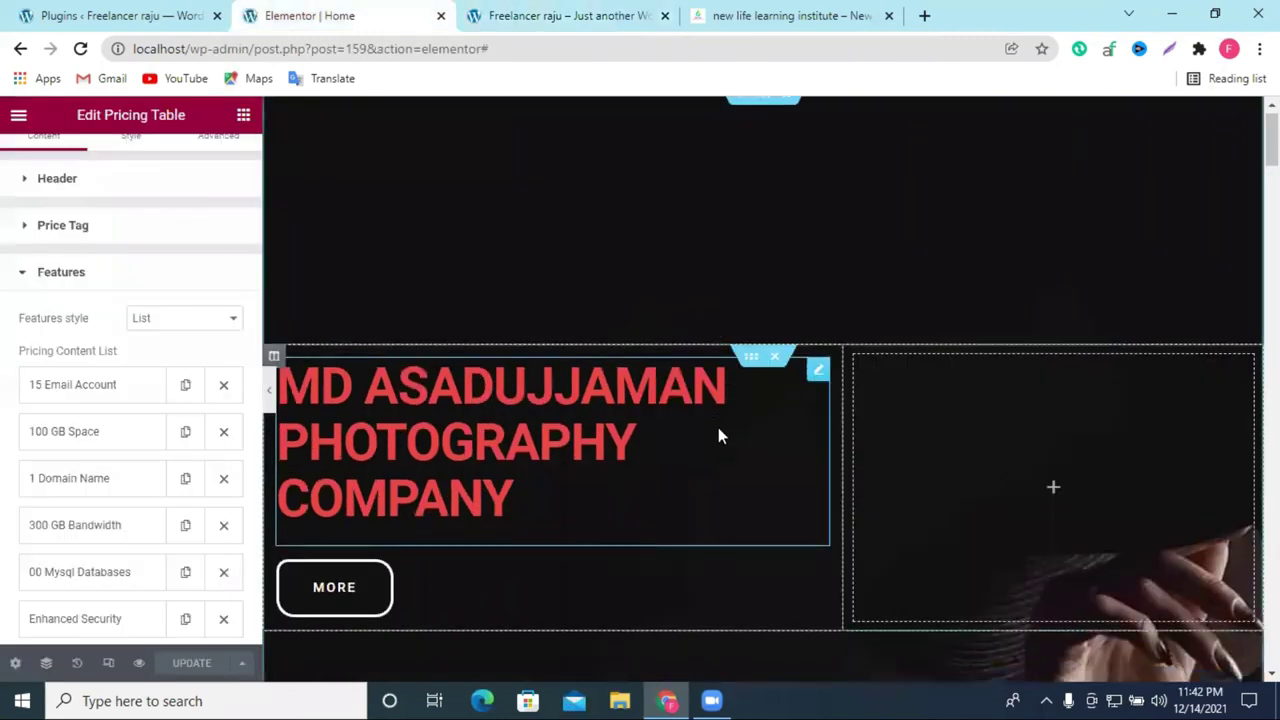
scroll(864, 410, "up", 3)
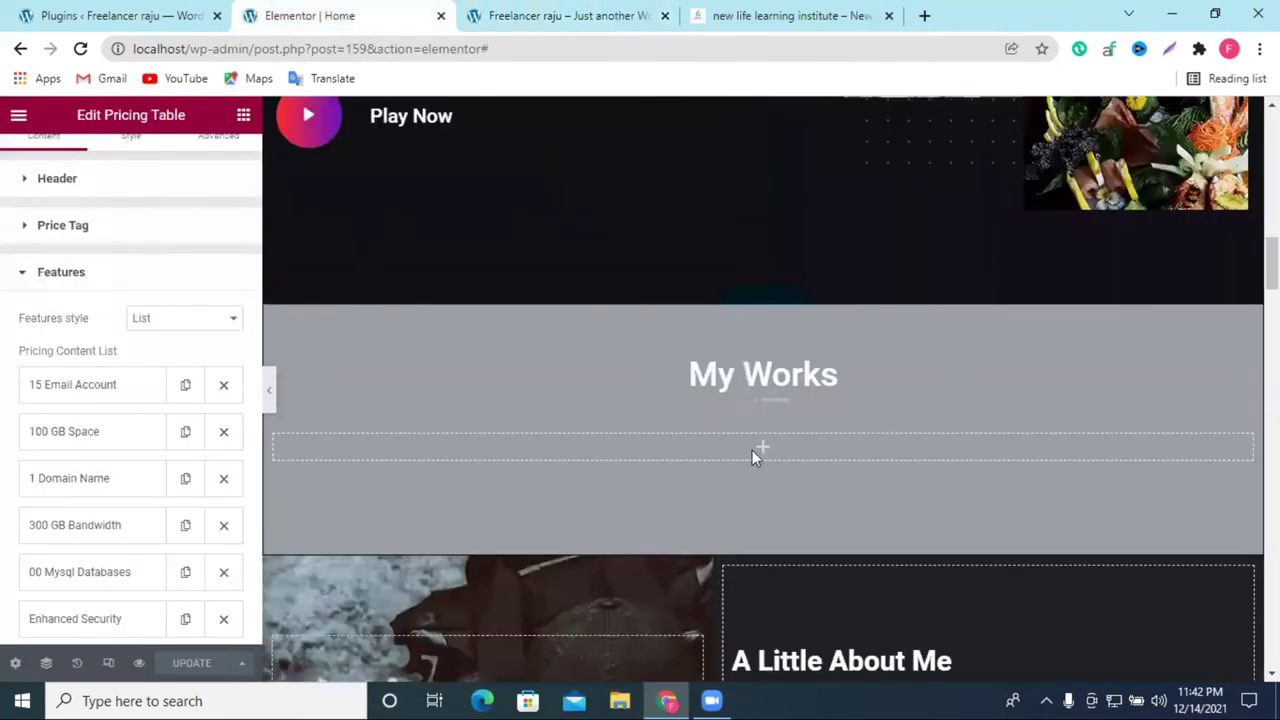
scroll(755, 444, "down", 3)
scroll(819, 255, "down", 5)
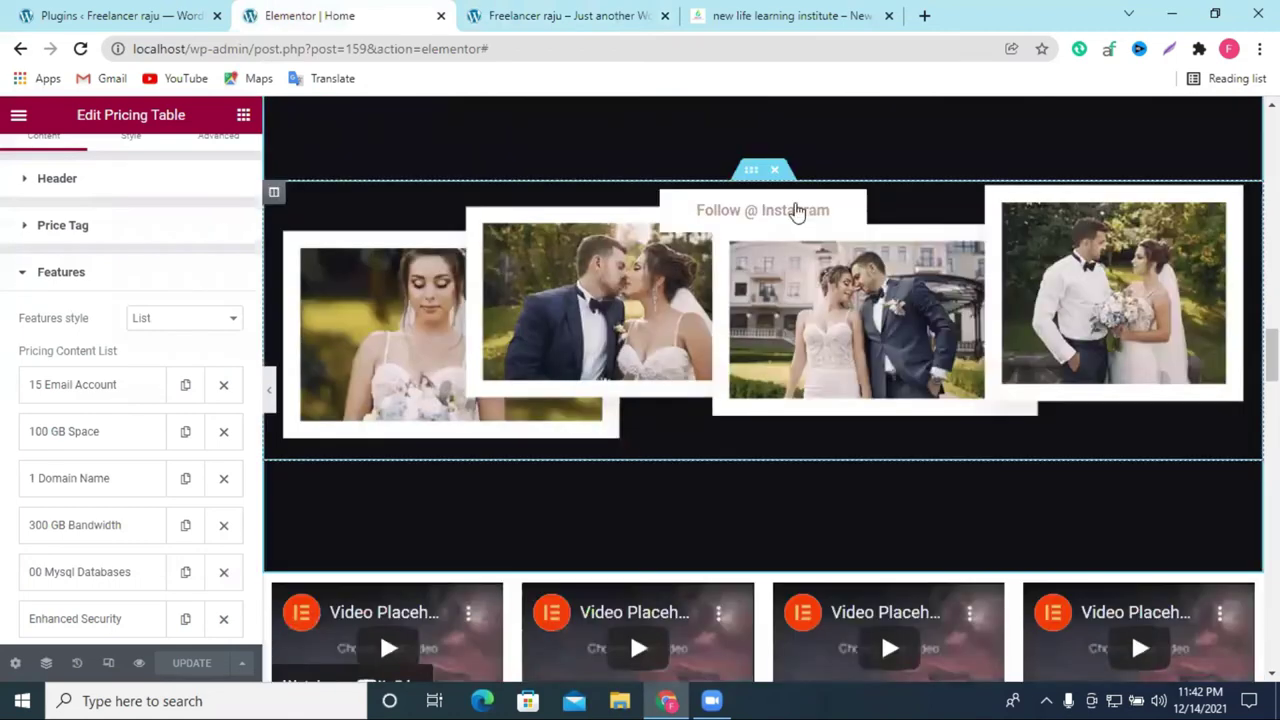
scroll(797, 212, "down", 4)
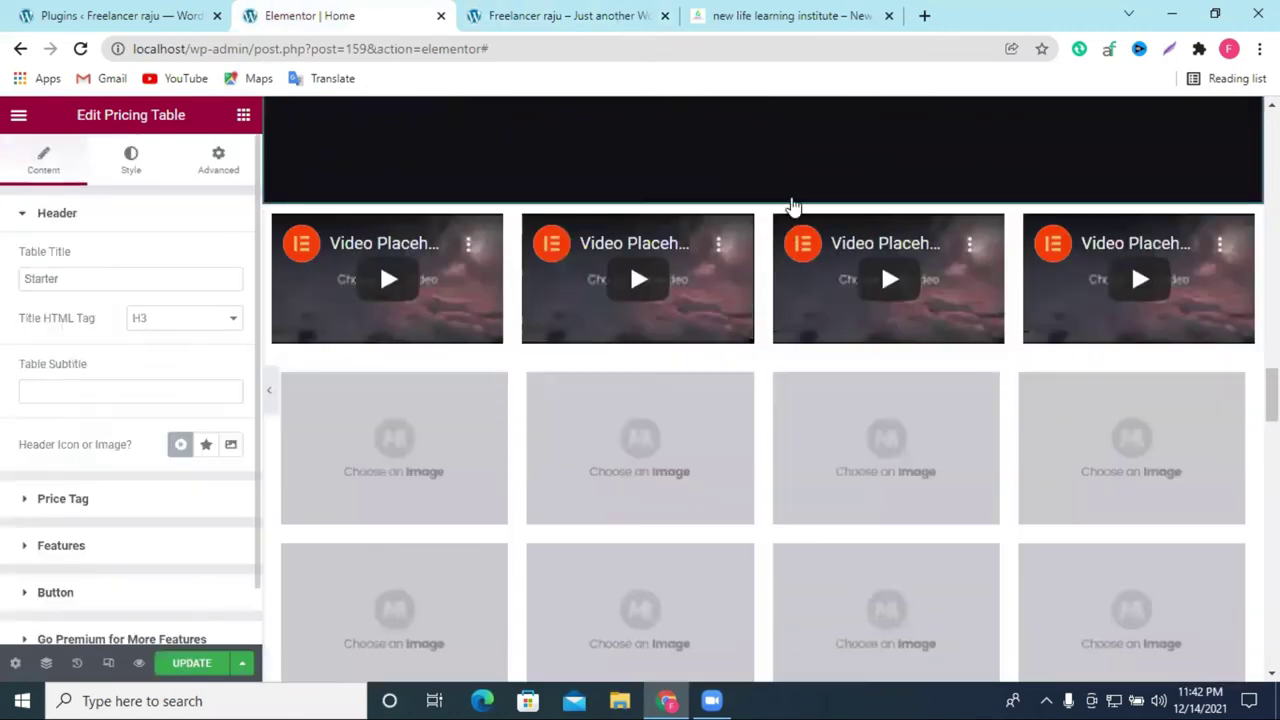
left_click(786, 194)
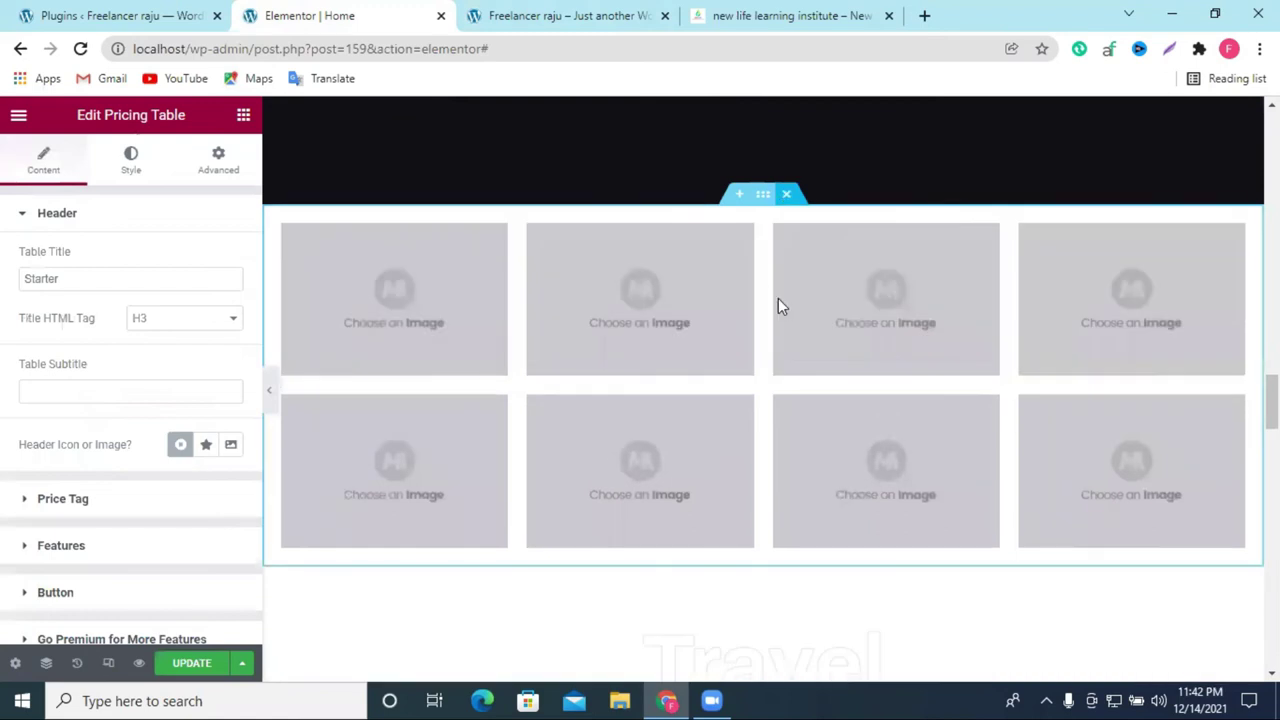
Step: Save the homepage changes with UPDATE
scroll(786, 279, "down", 5)
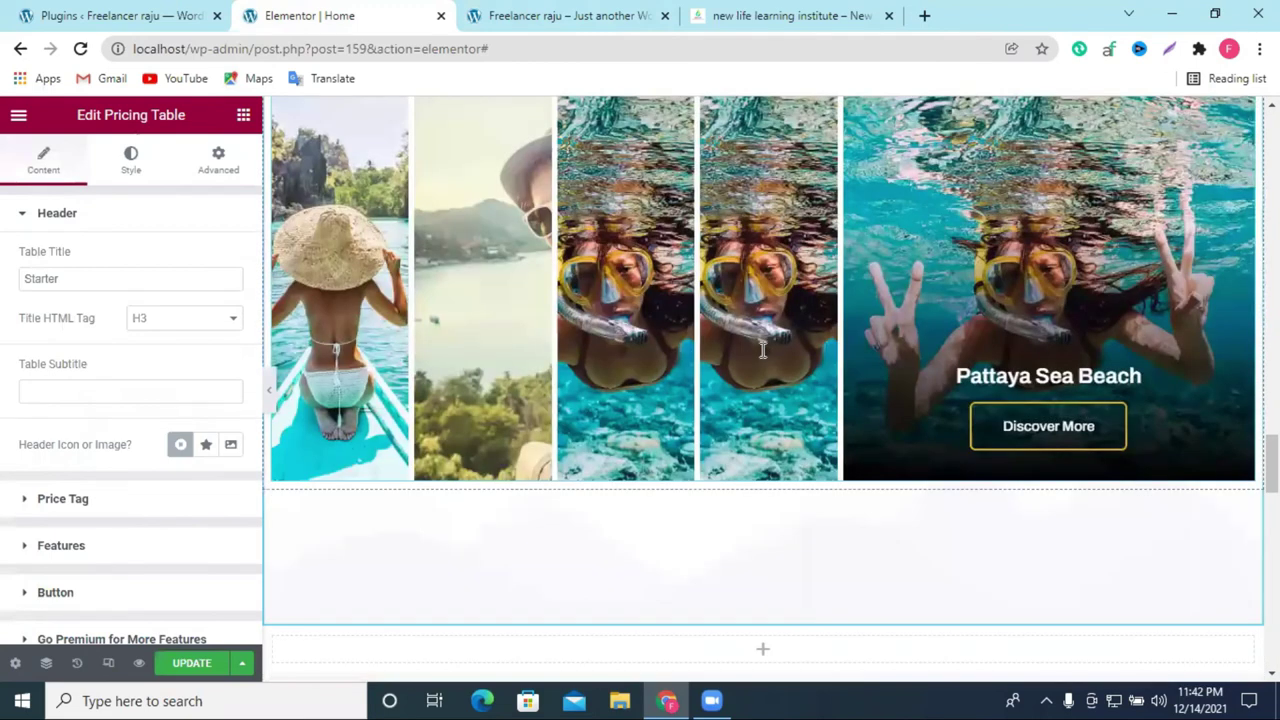
scroll(763, 350, "down", 5)
scroll(337, 622, "down", 4)
left_click(206, 664)
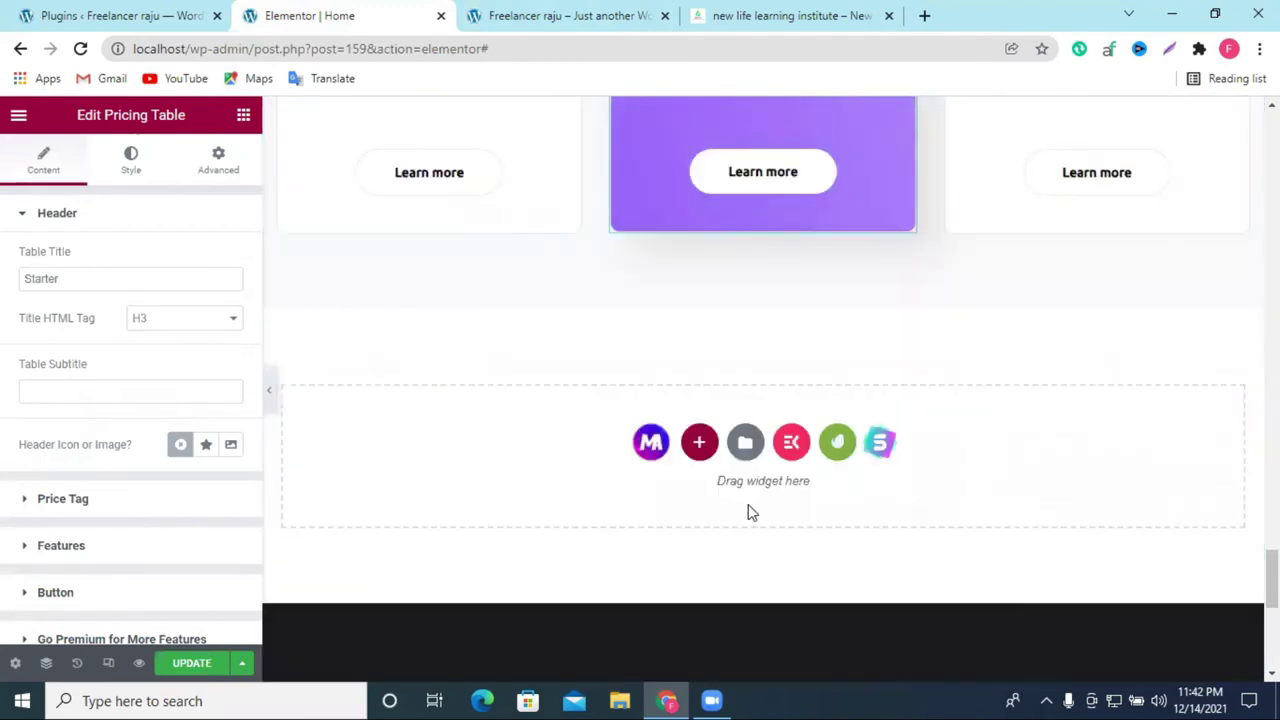
scroll(750, 505, "up", 4)
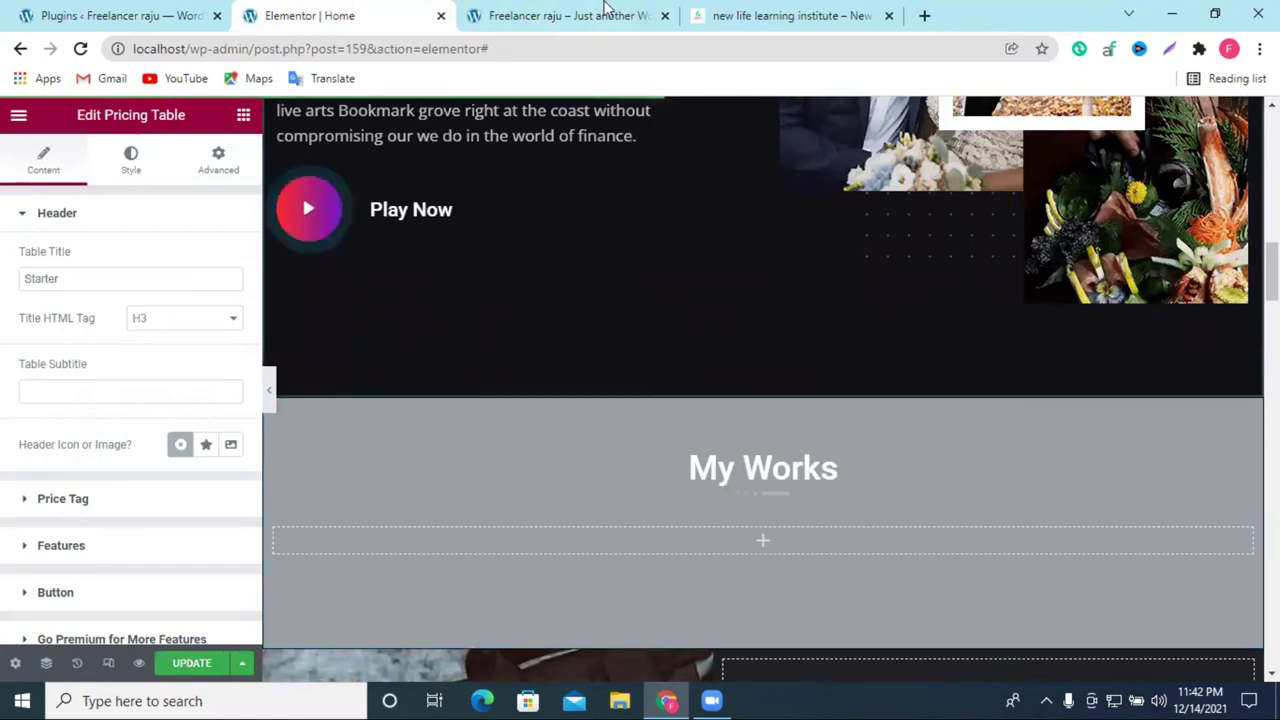
Step: Reload the live homepage, scroll to the footer and back, then open the Customizer
left_click(605, 12)
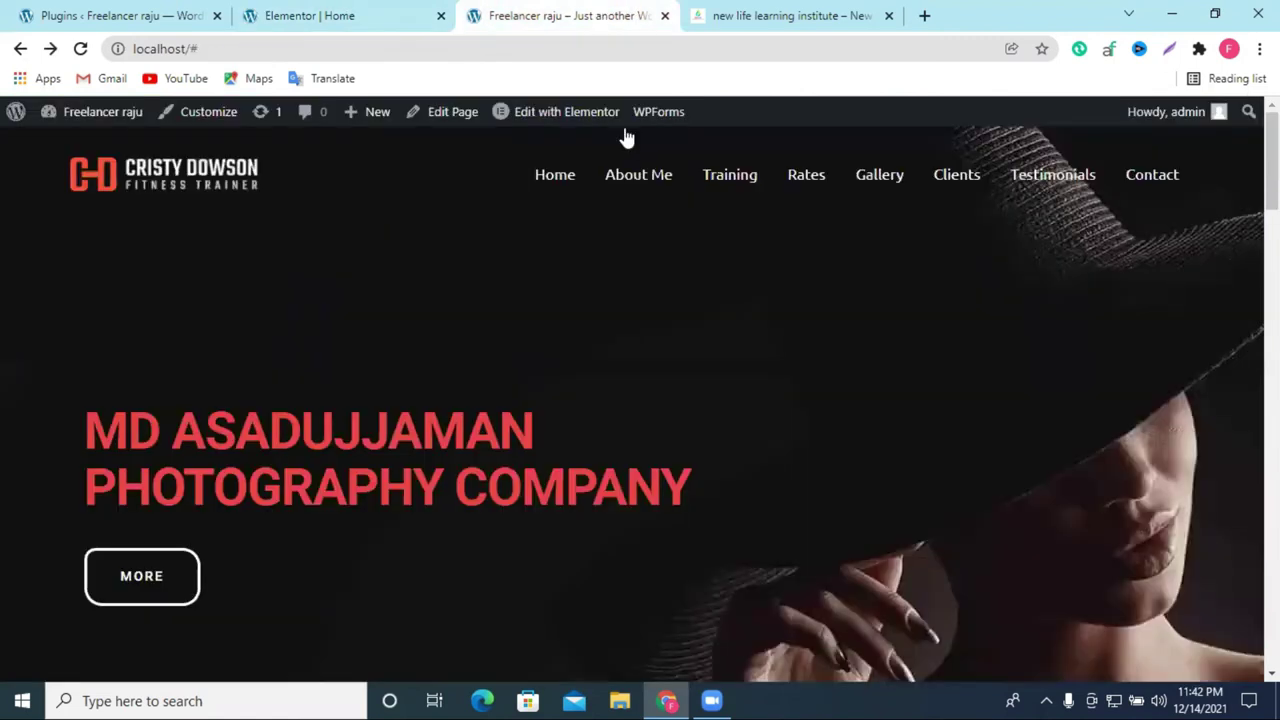
left_click(81, 49)
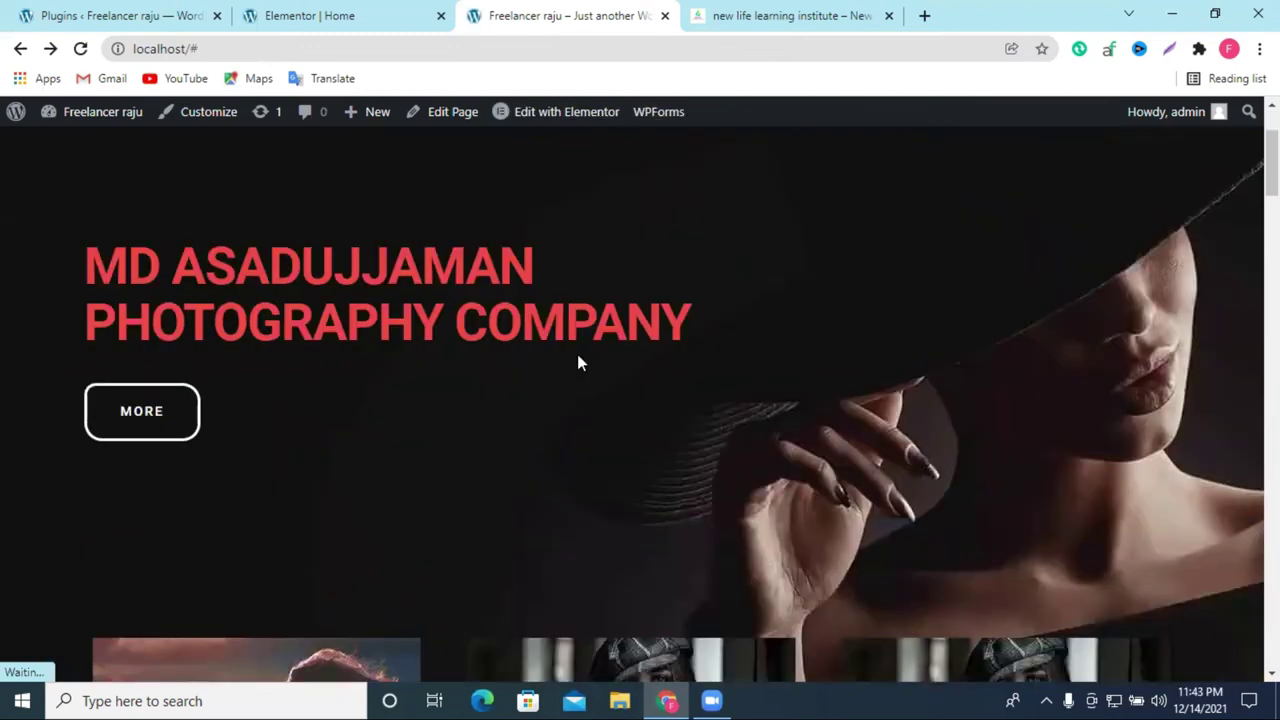
scroll(577, 362, "down", 6)
scroll(853, 320, "down", 5)
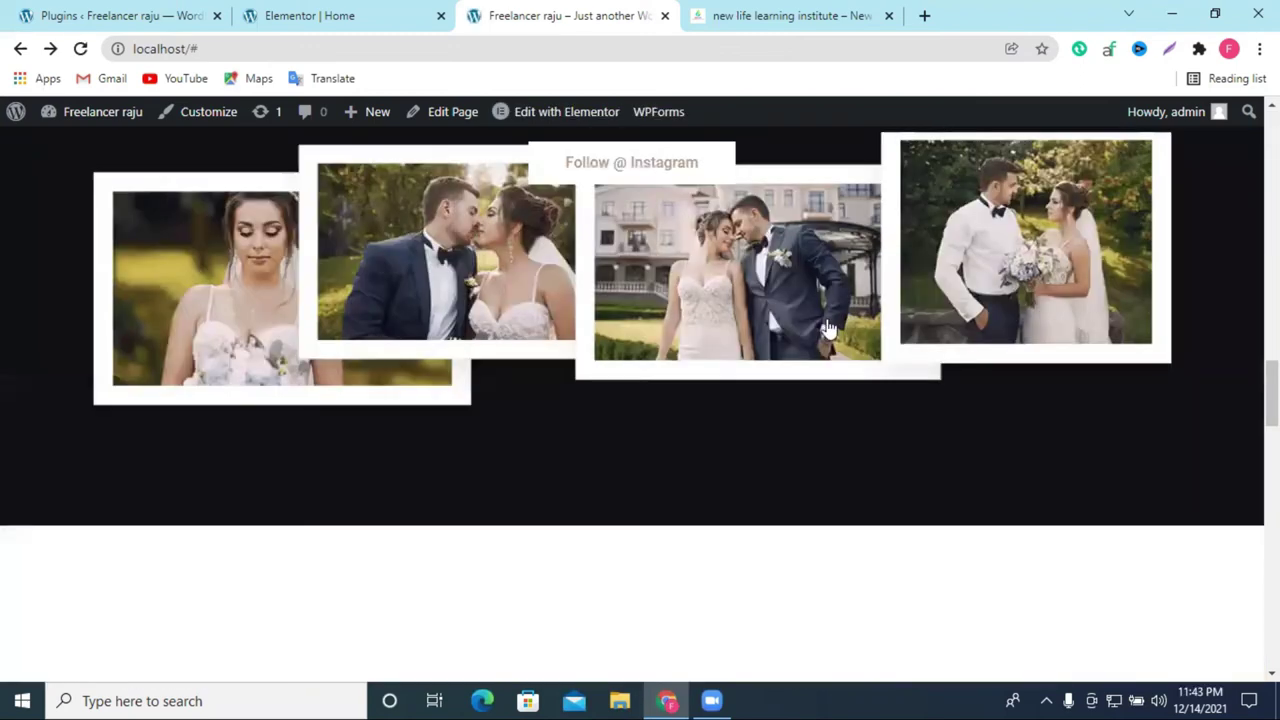
scroll(829, 328, "down", 5)
scroll(828, 318, "down", 10)
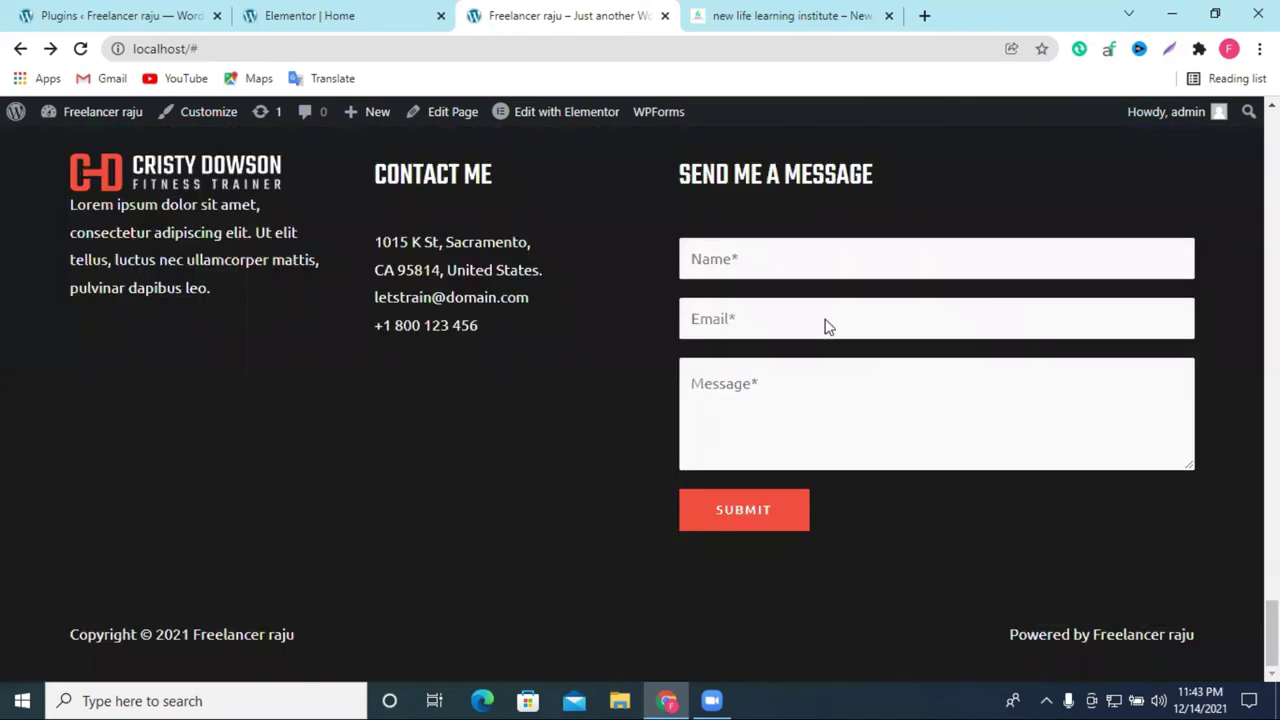
scroll(641, 367, "up", 10)
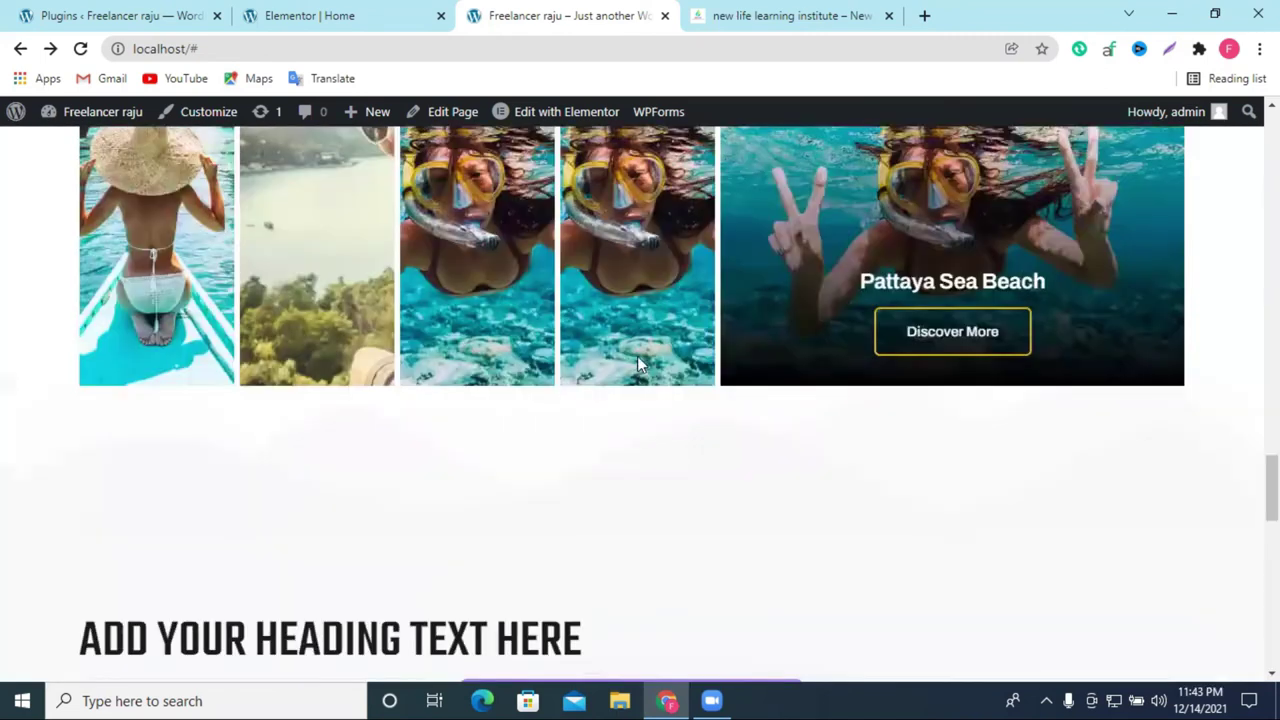
scroll(648, 350, "up", 10)
scroll(701, 318, "up", 10)
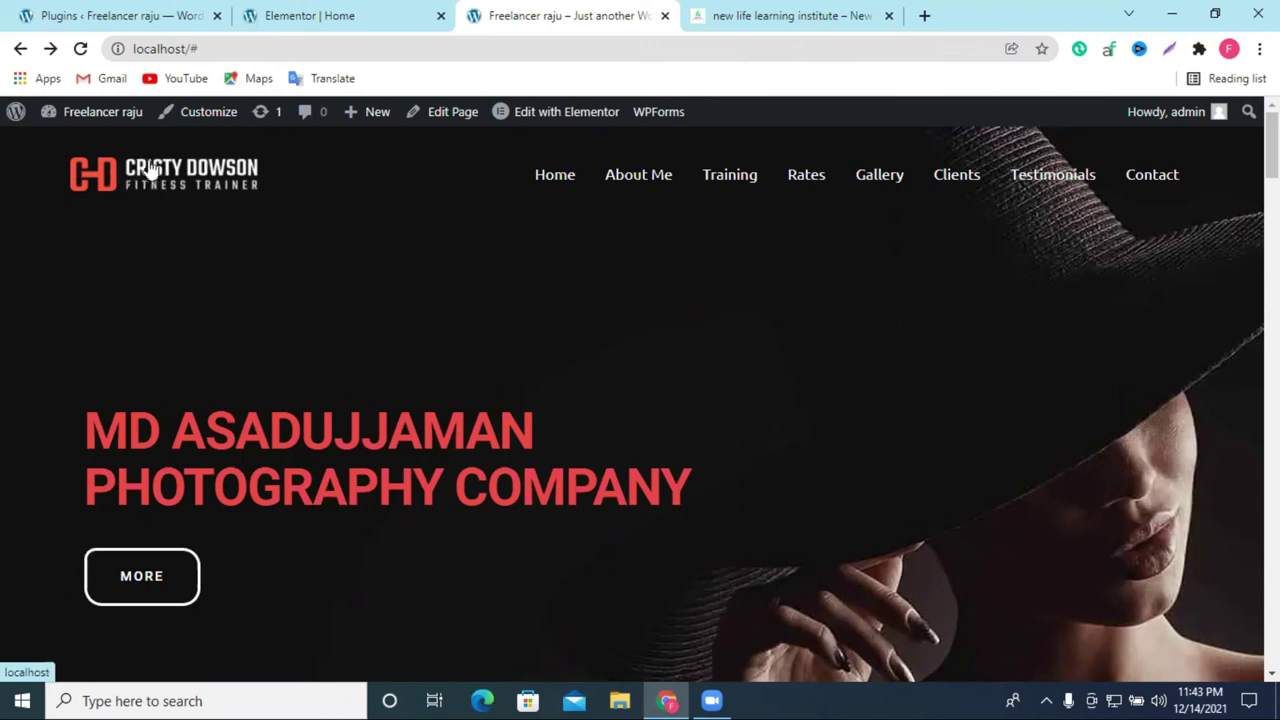
mouse_move(568, 116)
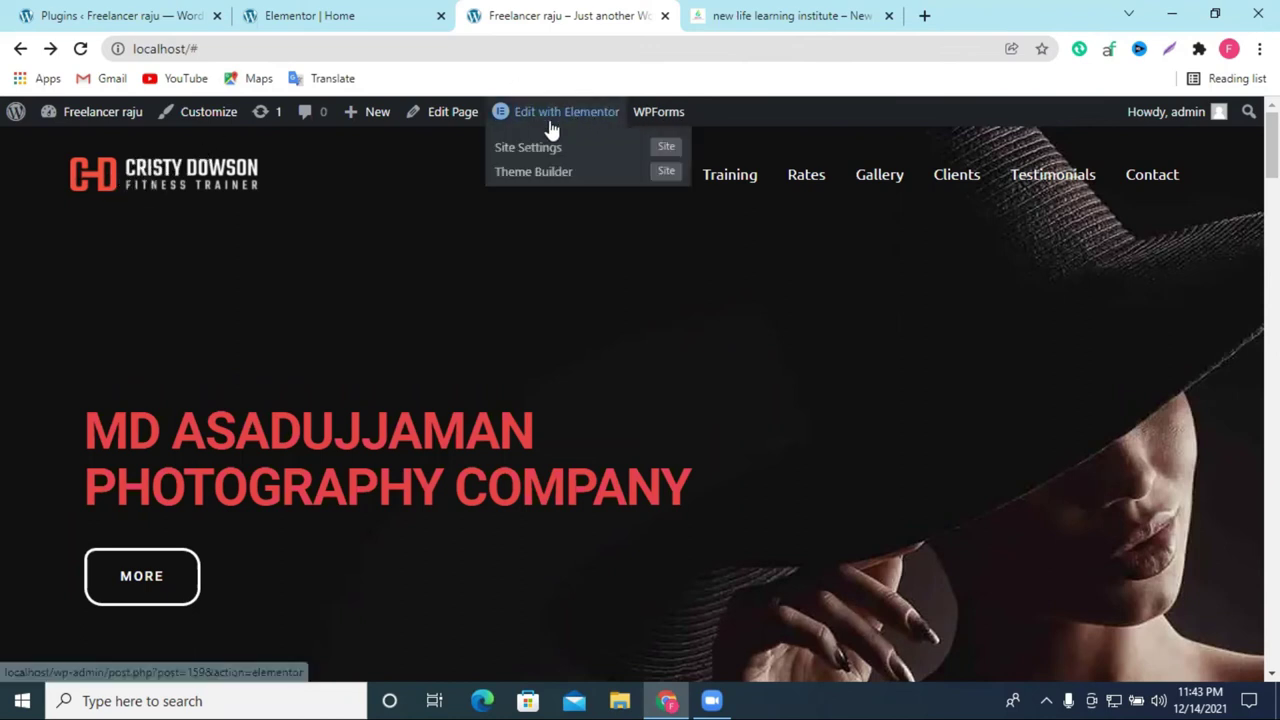
left_click(202, 118)
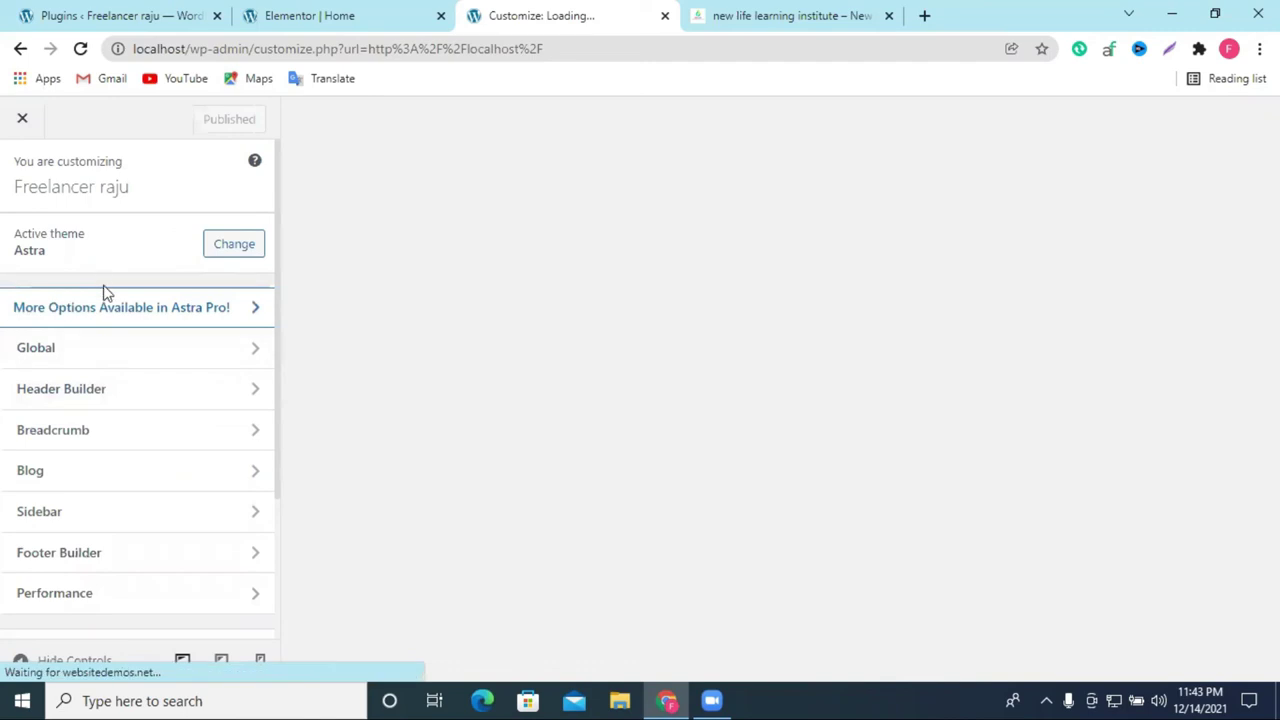
Step: Browse the Header Builder's Primary Menu and Site Title & Logo settings
scroll(111, 409, "down", 2)
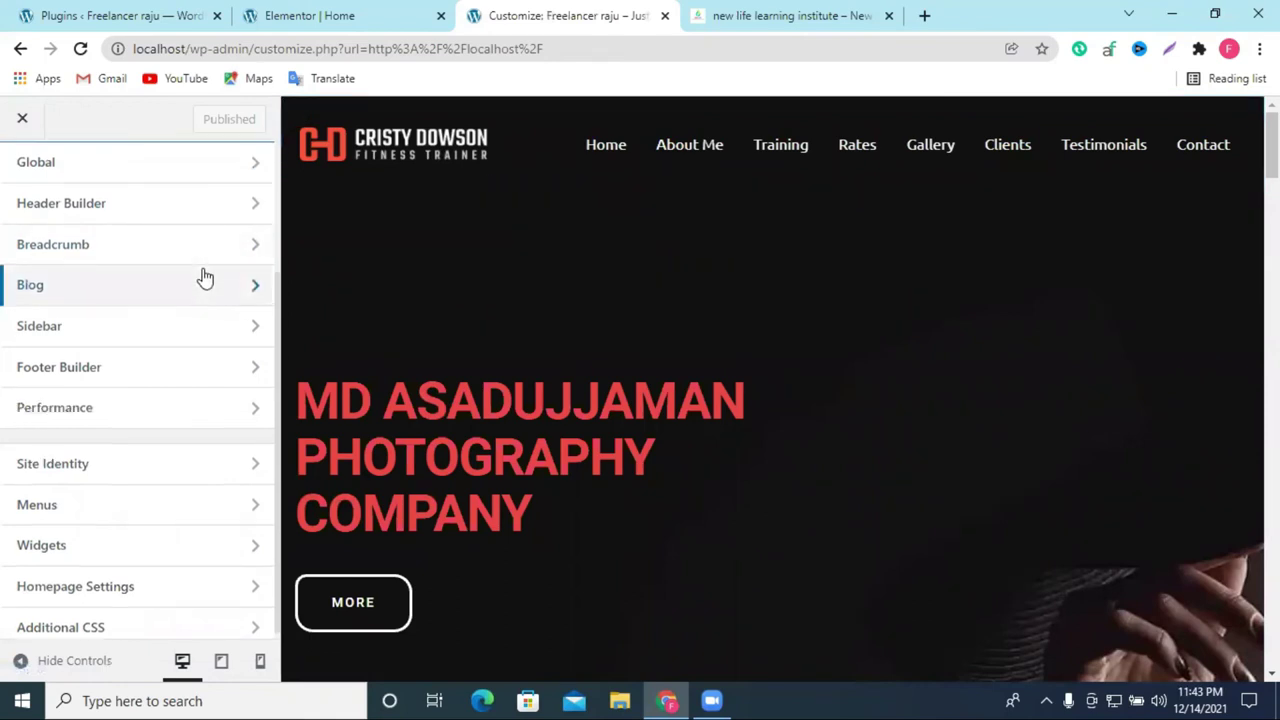
scroll(200, 277, "up", 2)
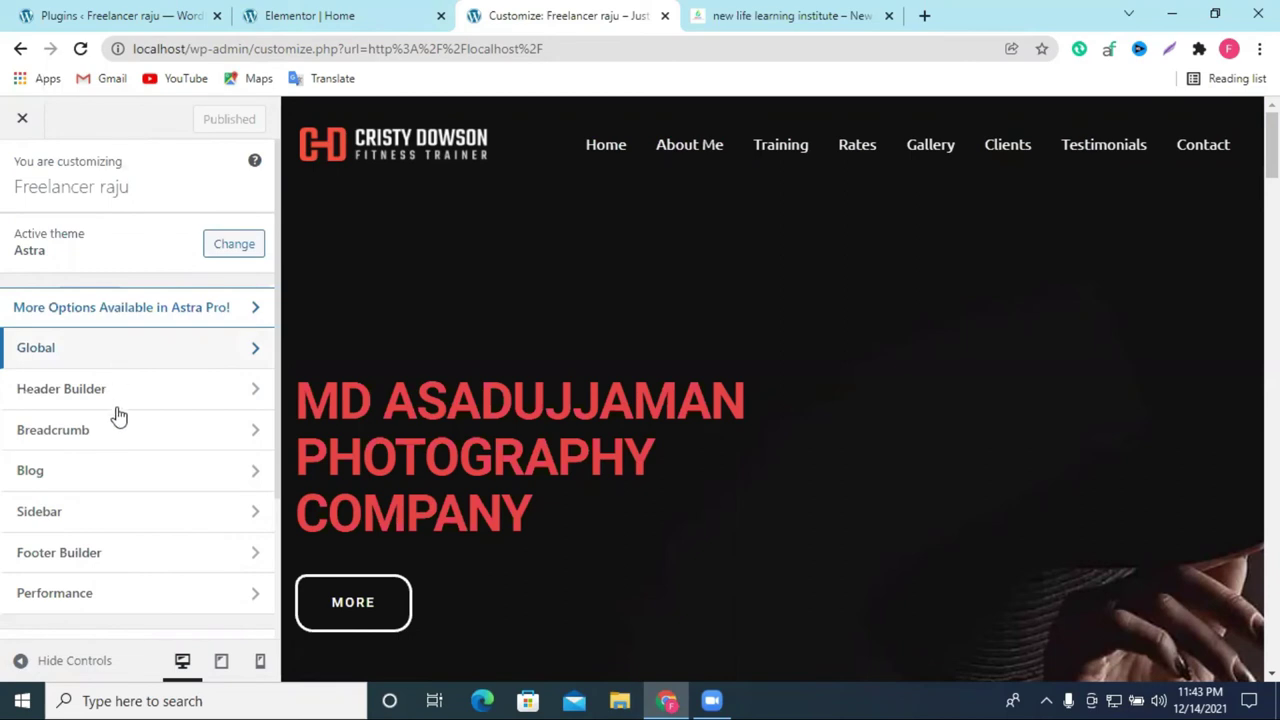
left_click(85, 390)
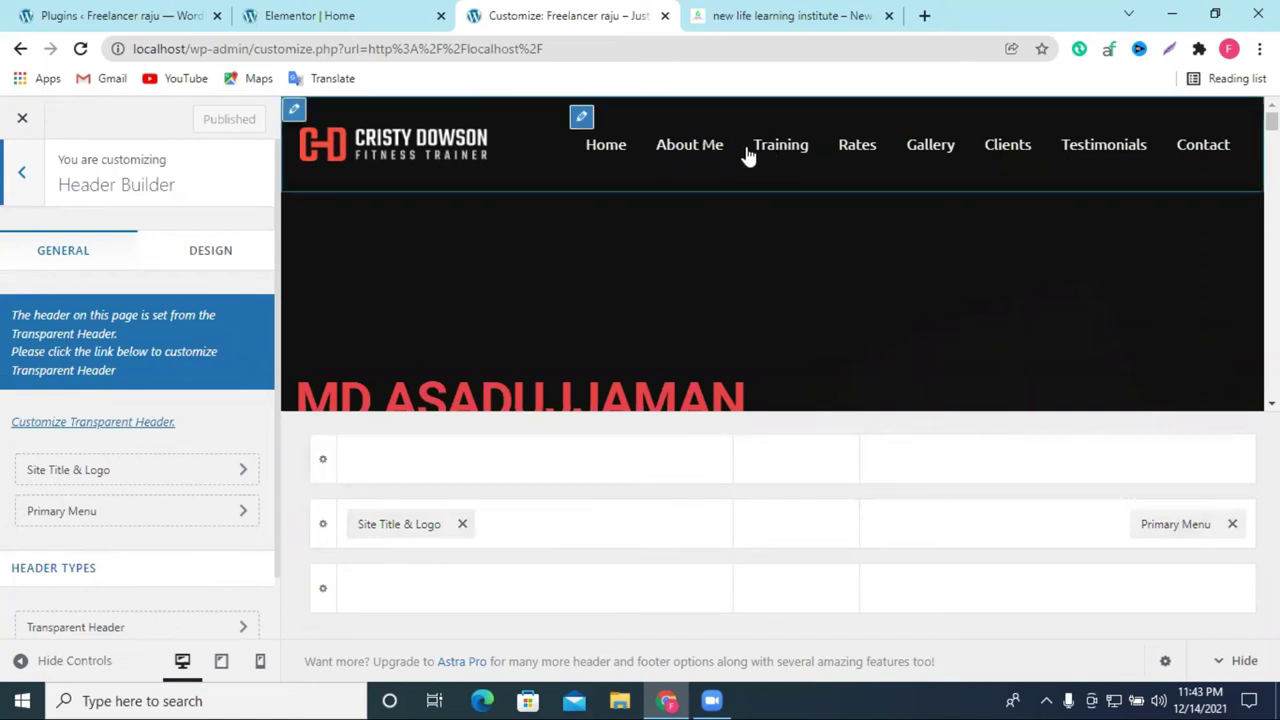
left_click(582, 119)
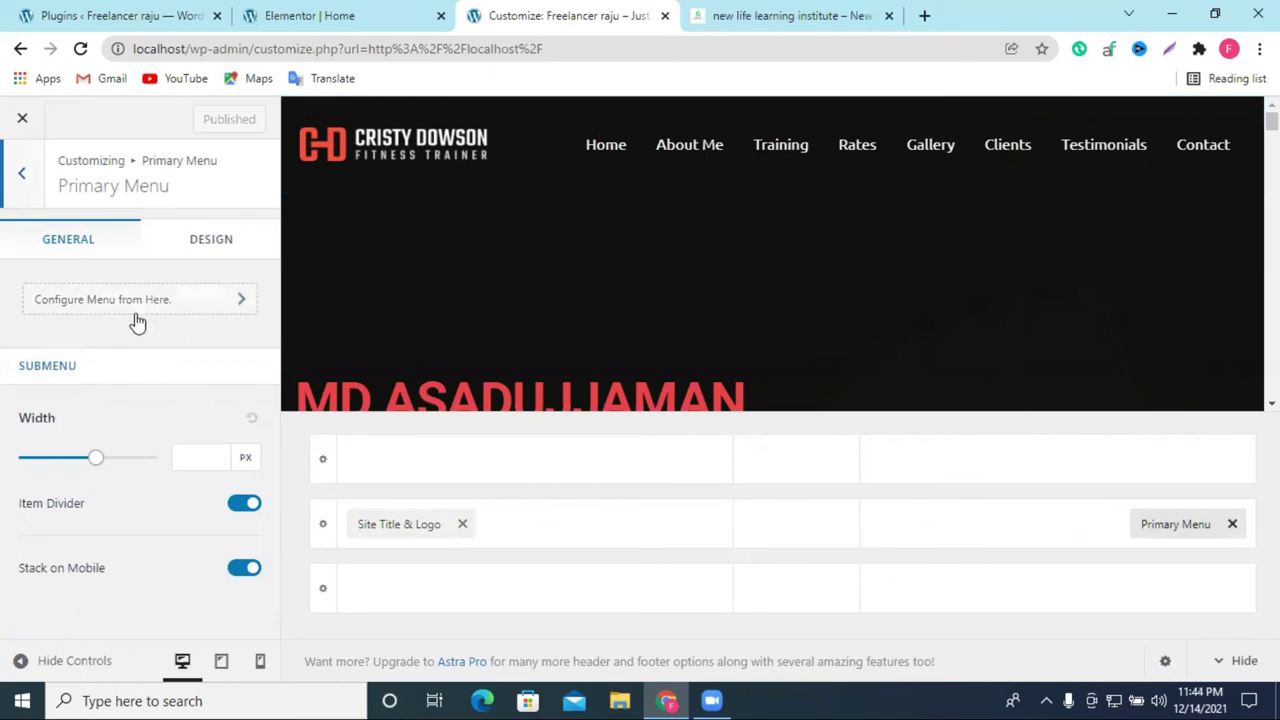
left_click(24, 174)
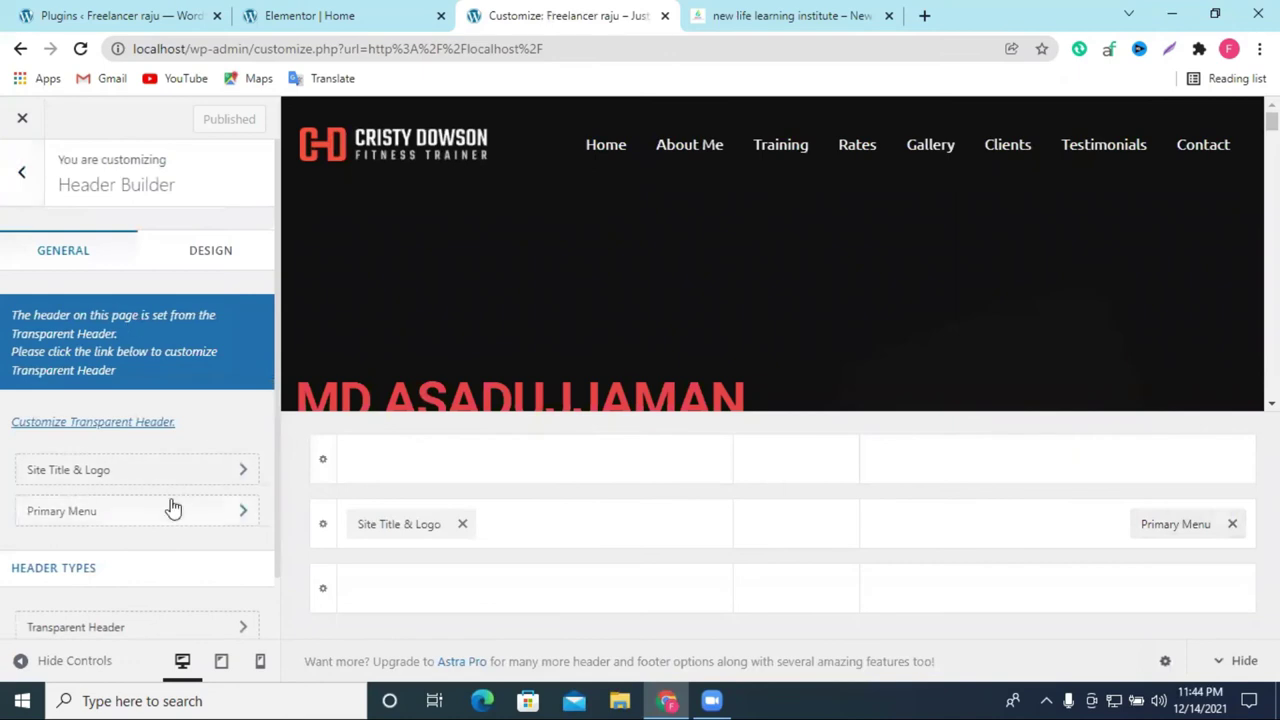
left_click(155, 474)
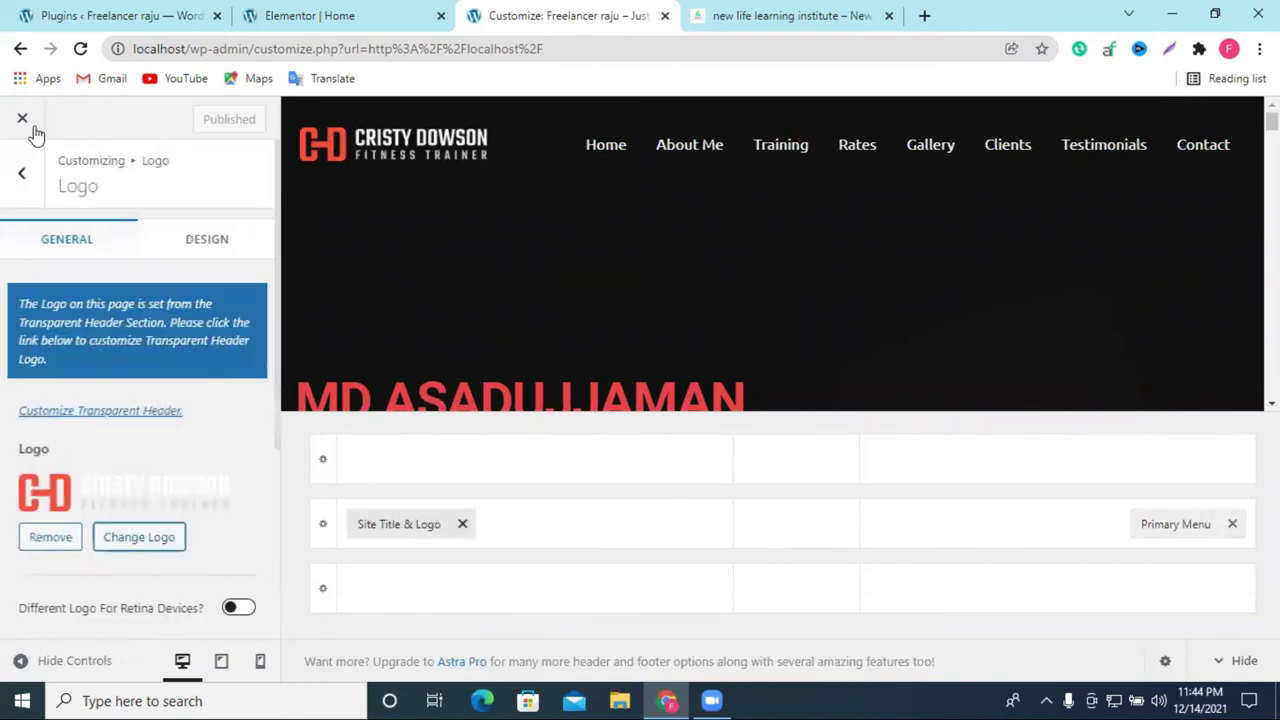
left_click(23, 177)
left_click(26, 180)
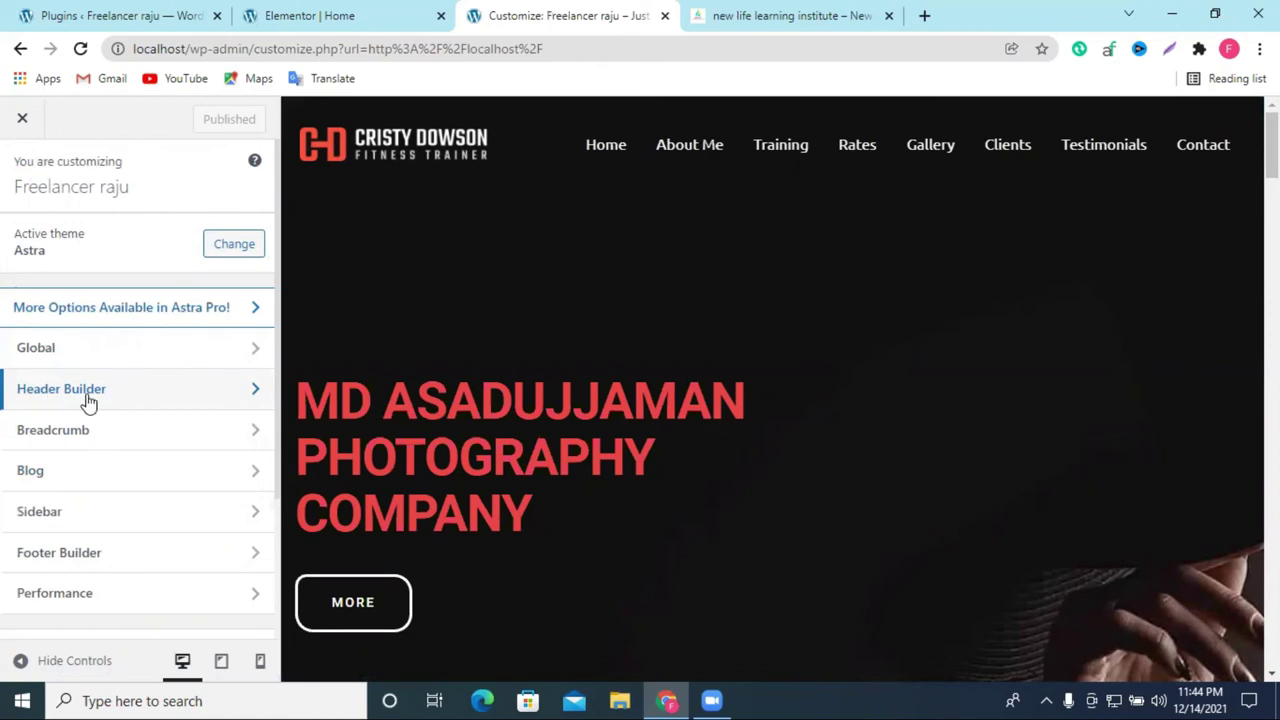
Step: Reopen Site Title & Logo to view the current fitness-trainer logo at 200 px width
left_click(126, 391)
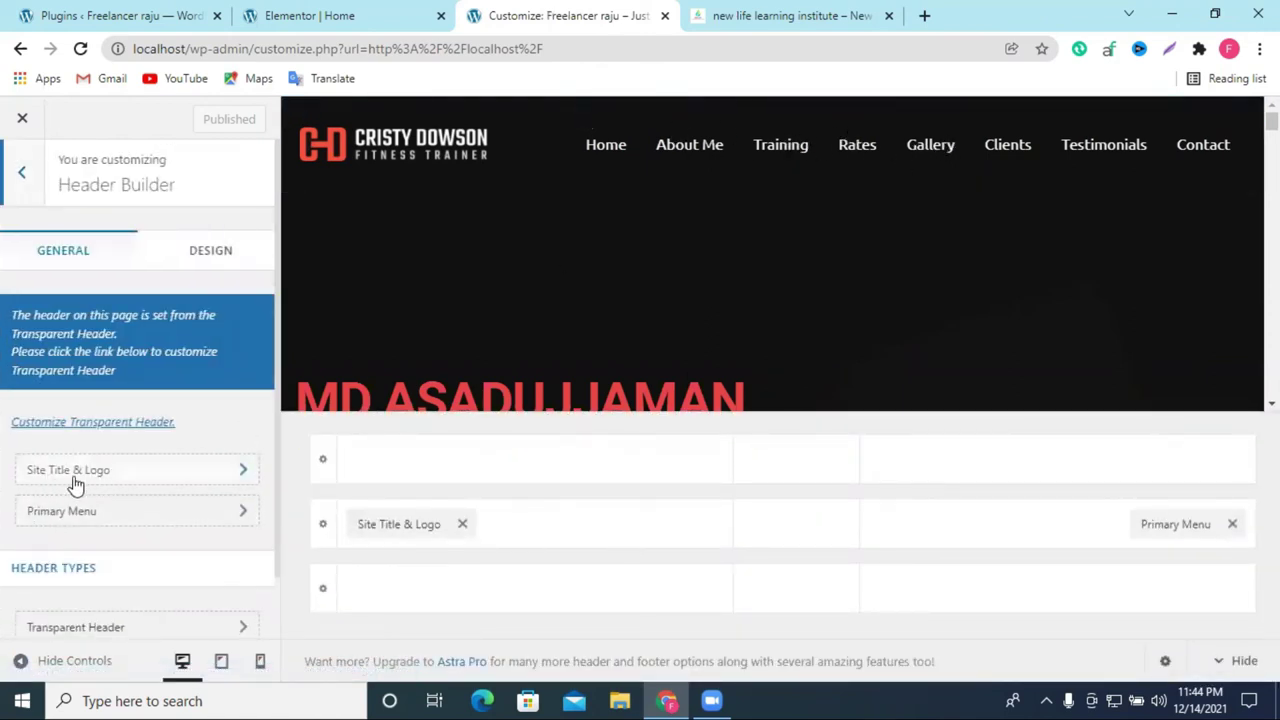
left_click(108, 476)
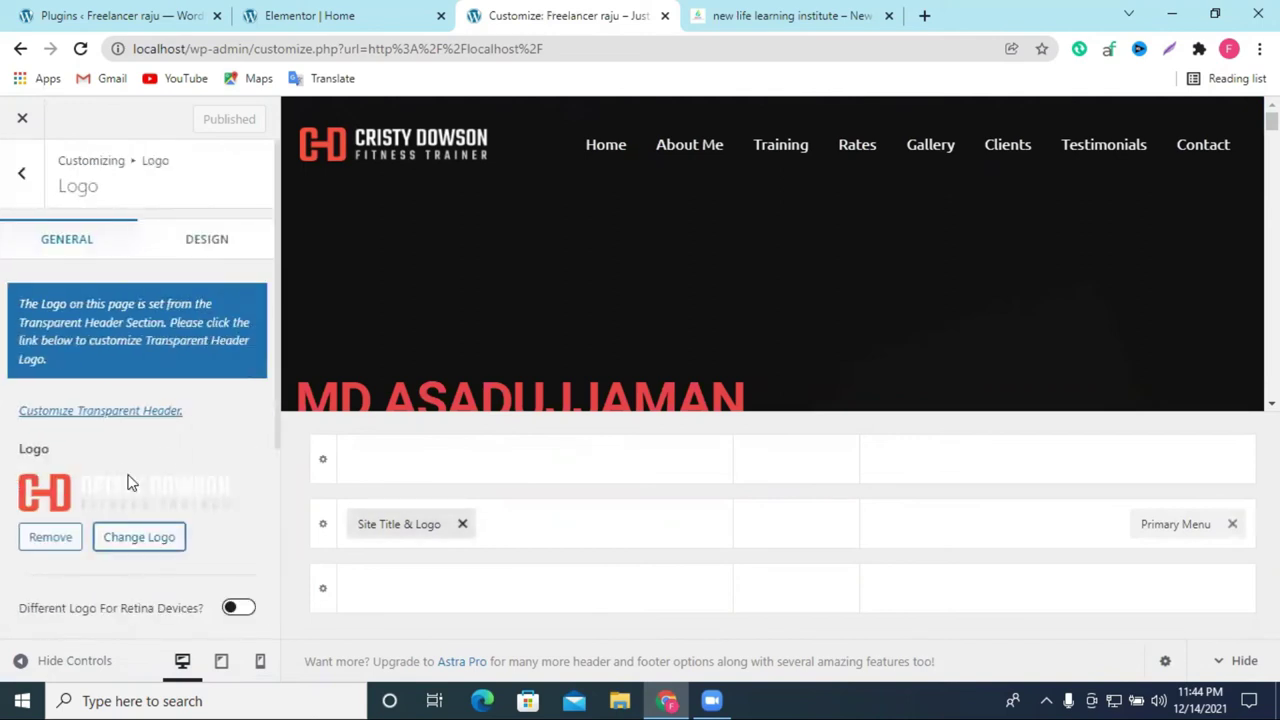
scroll(120, 472, "down", 1)
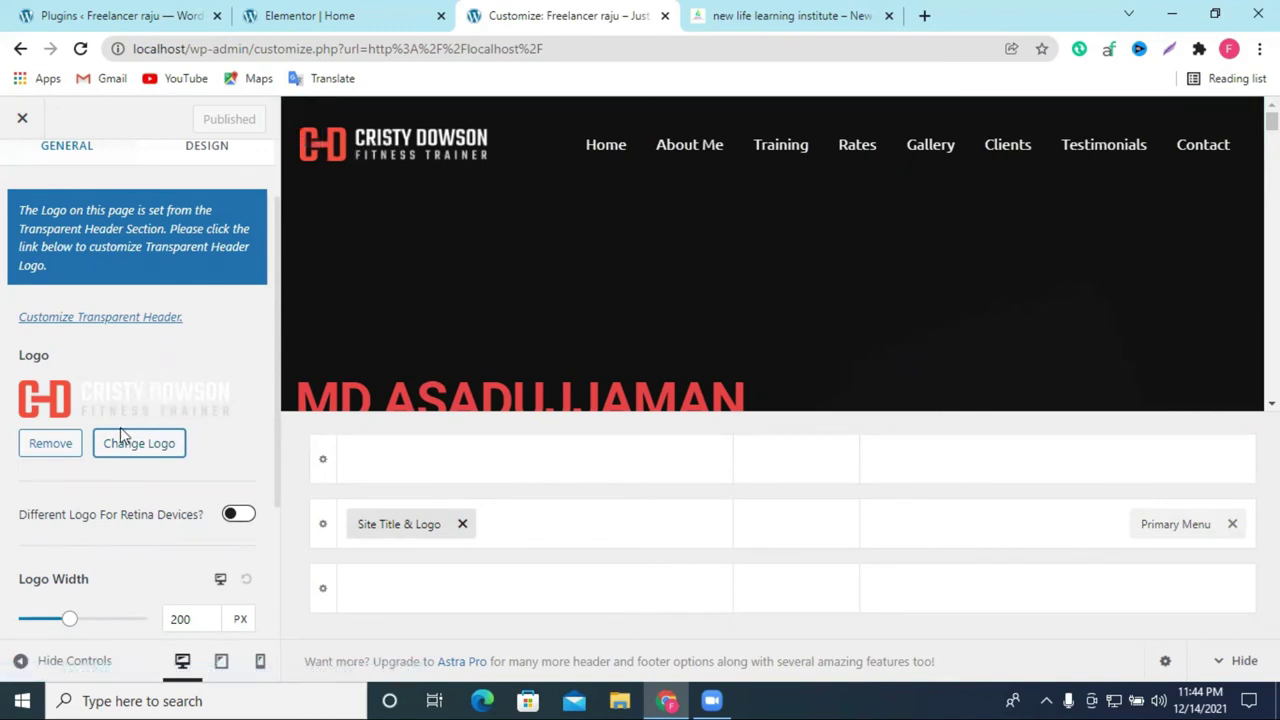
scroll(148, 429, "down", 2)
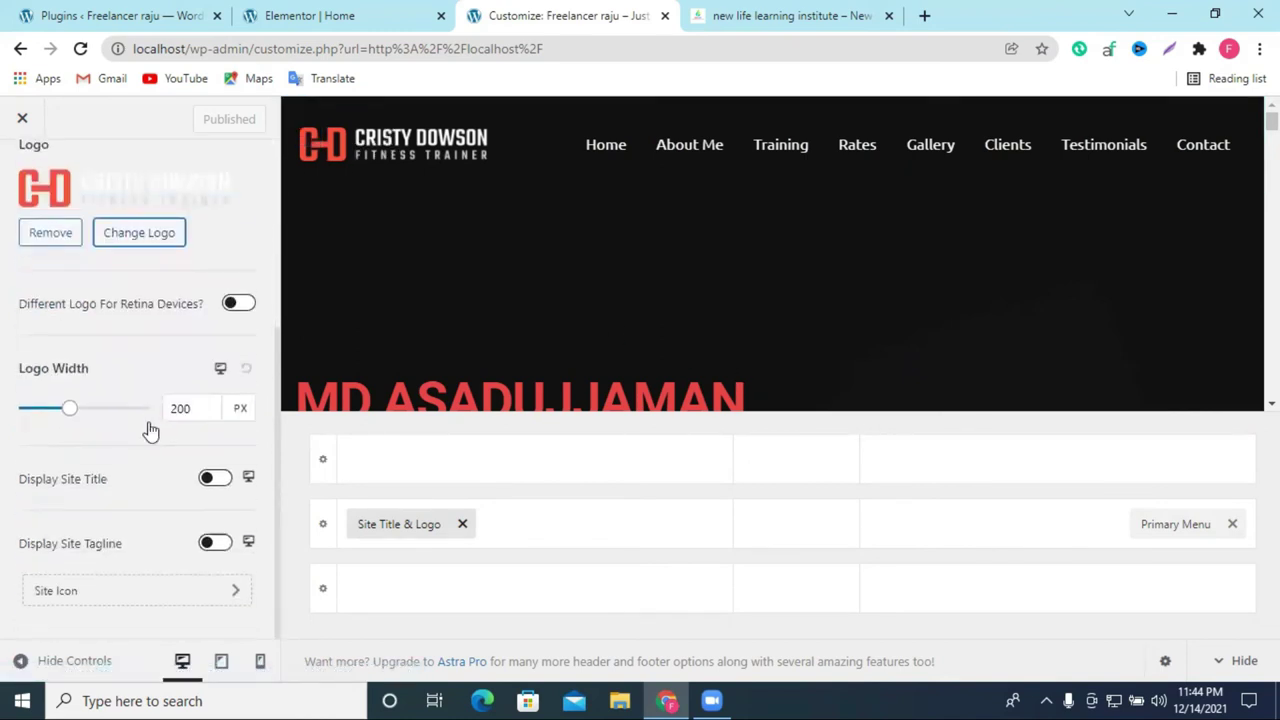
scroll(148, 429, "up", 3)
right_click(118, 498)
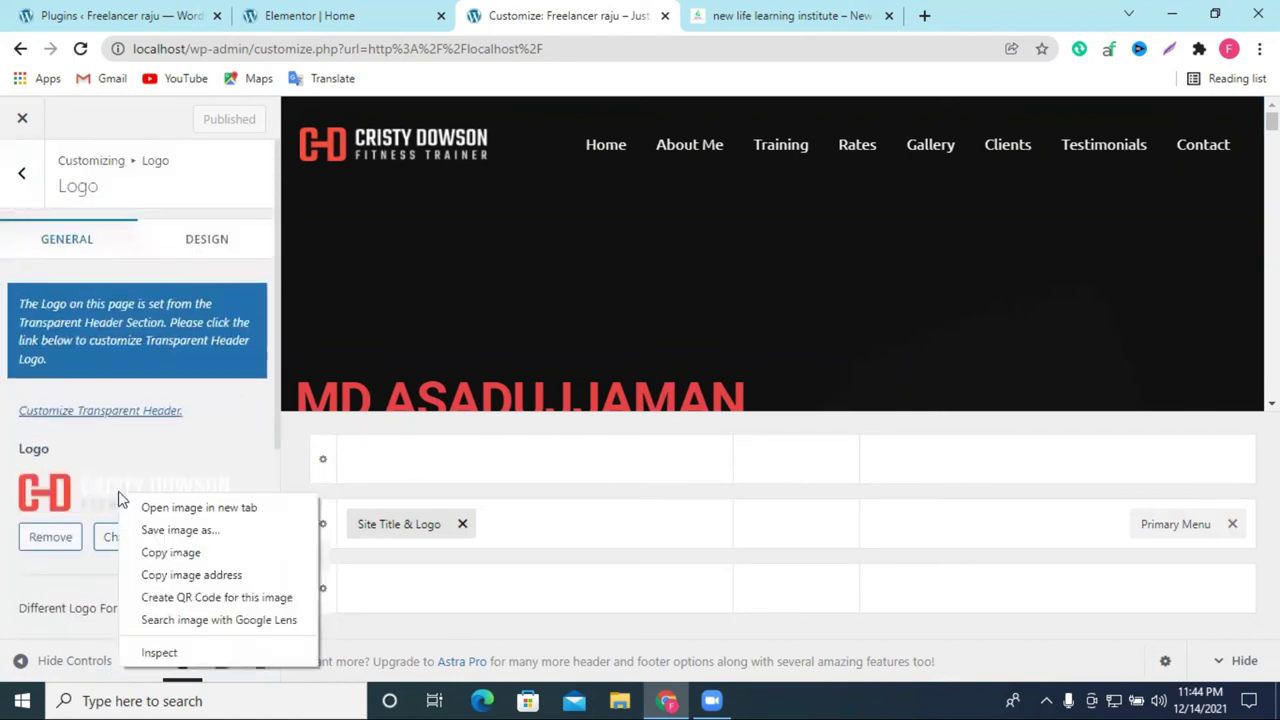
Step: Save the header logo as fitness-trainer-logo.png and open a new browser tab
left_click(223, 531)
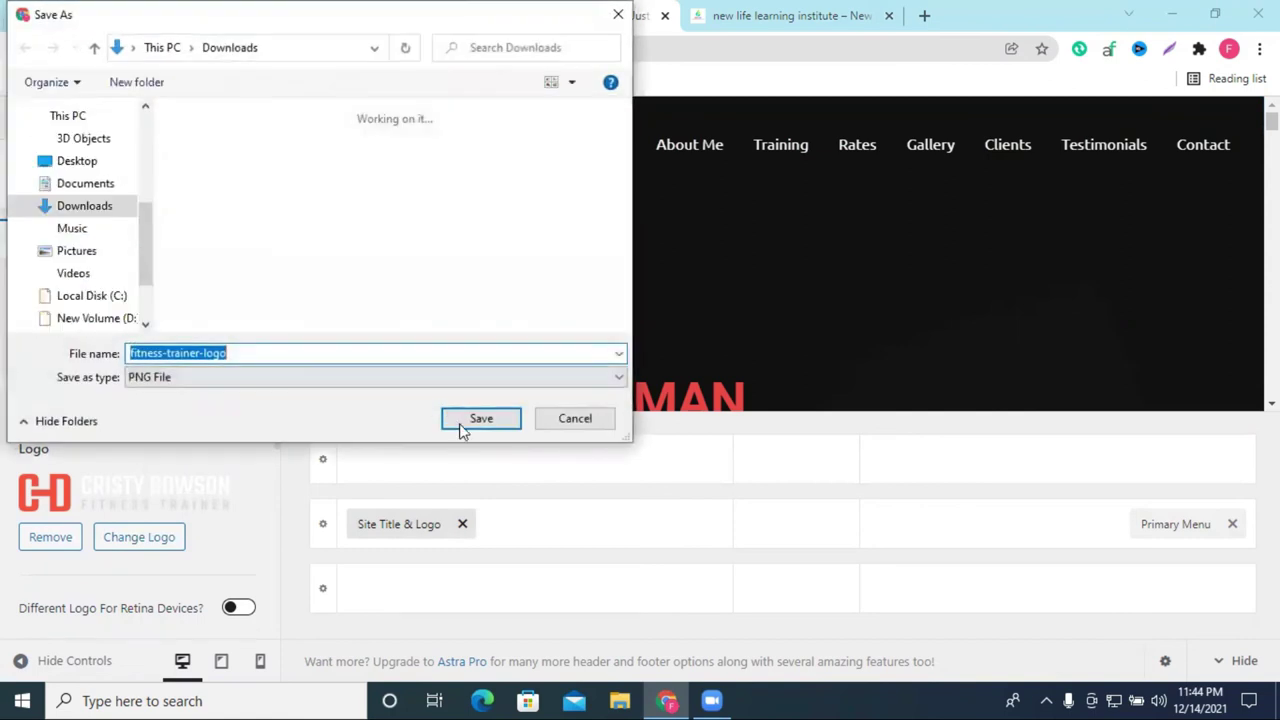
left_click(465, 424)
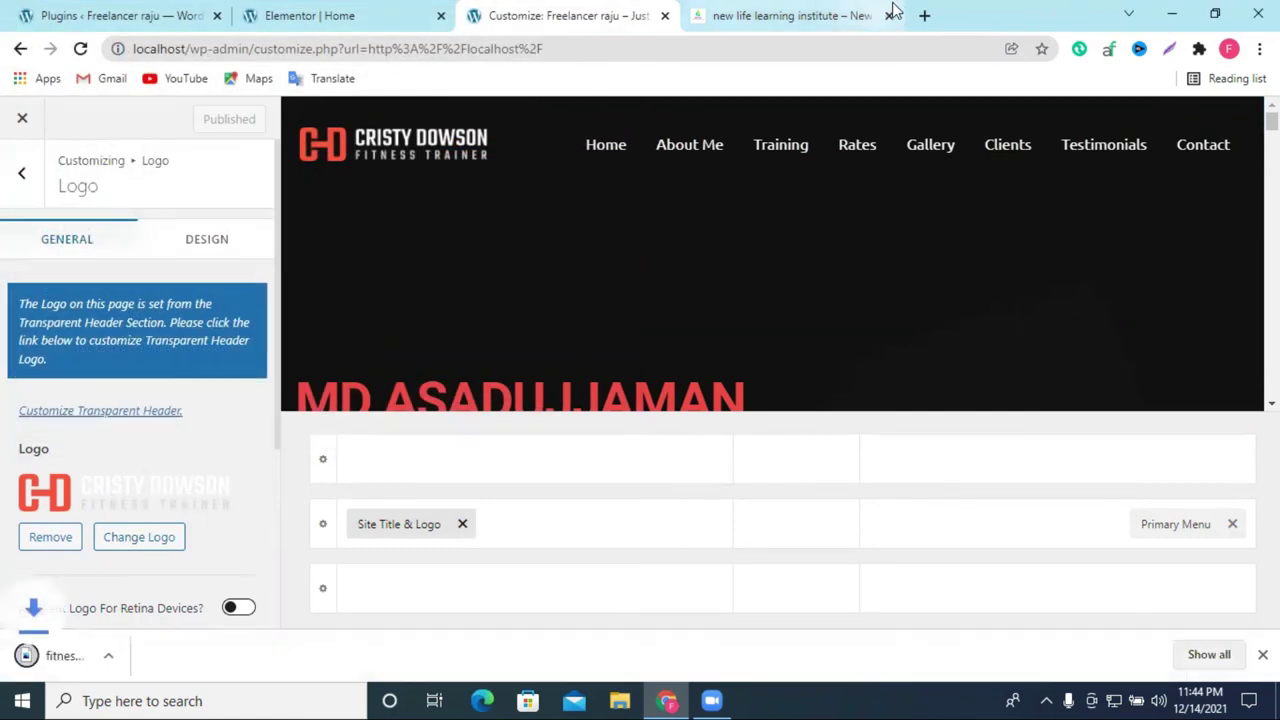
left_click(926, 16)
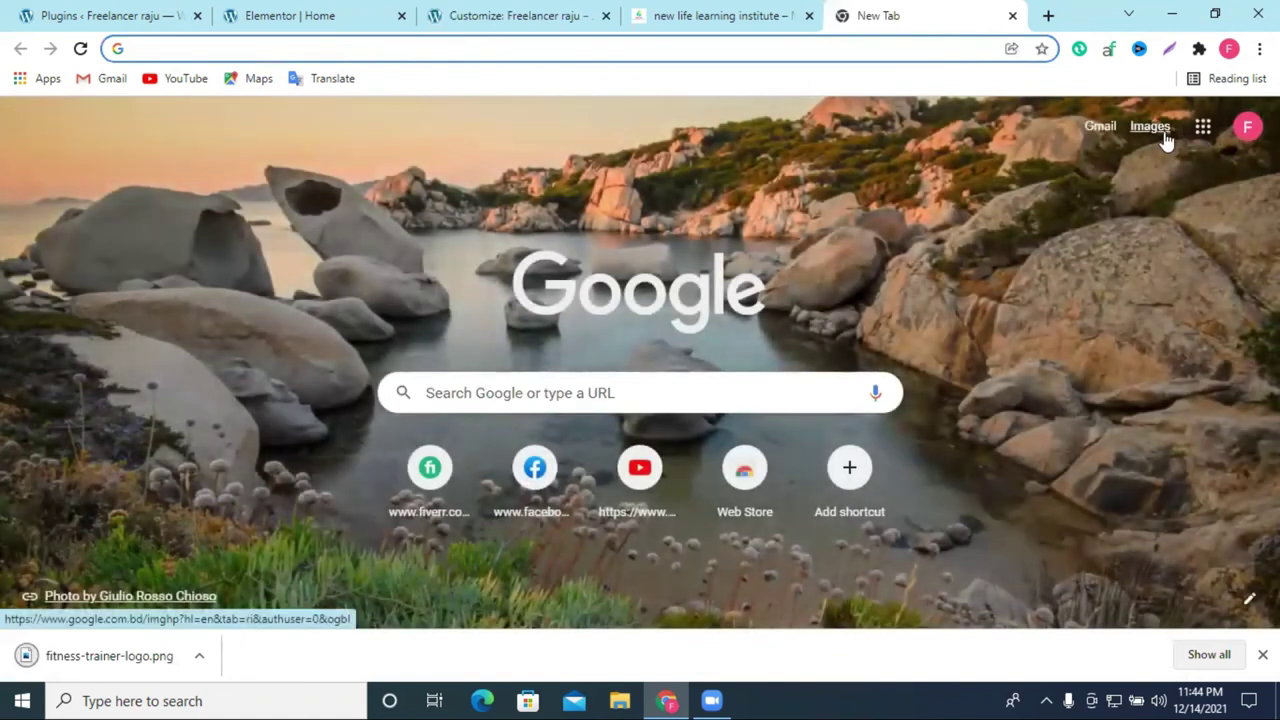
Step: Upload fitness-trainer-logo.png to Google Images for a reverse image search
left_click(1150, 130)
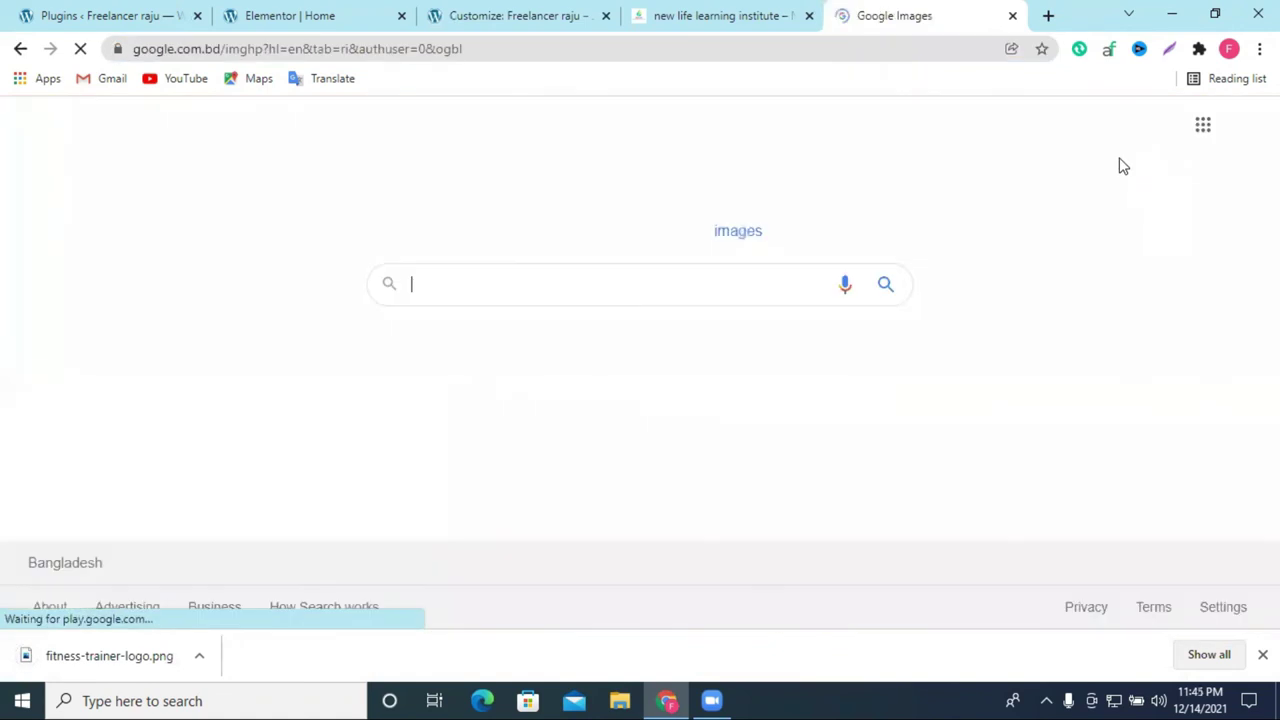
left_click(809, 284)
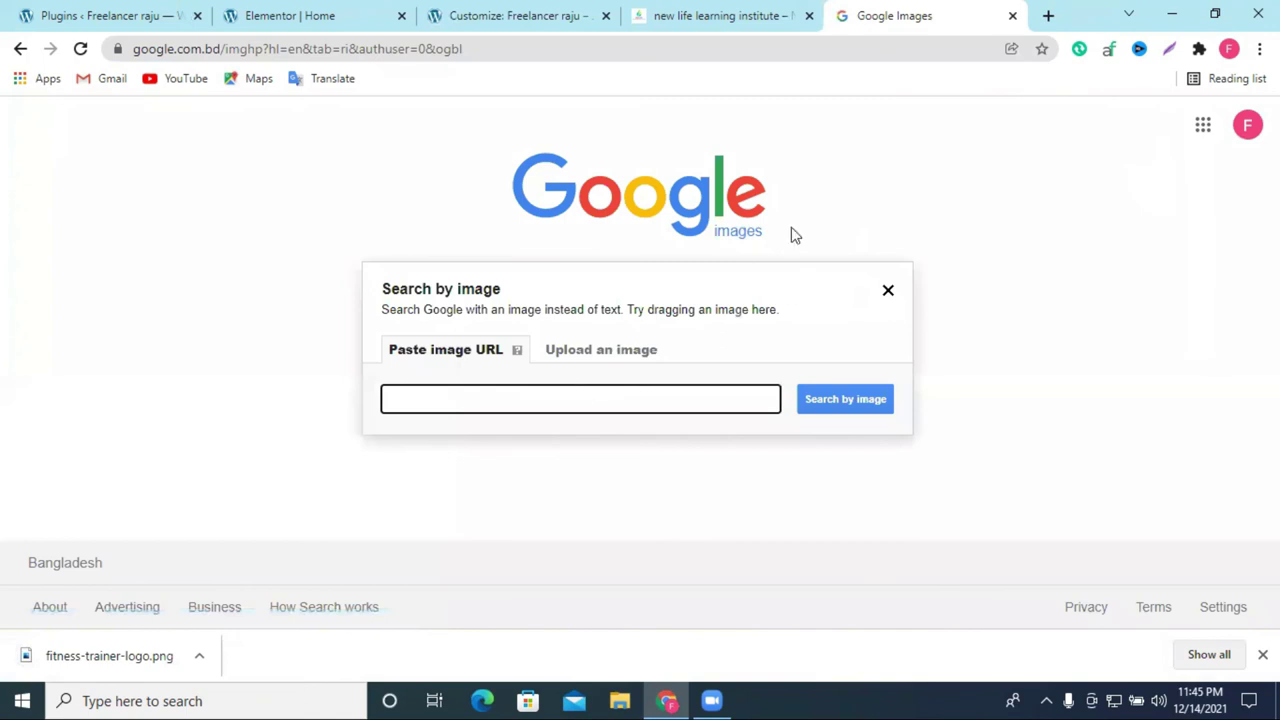
left_click(888, 293)
left_click(574, 357)
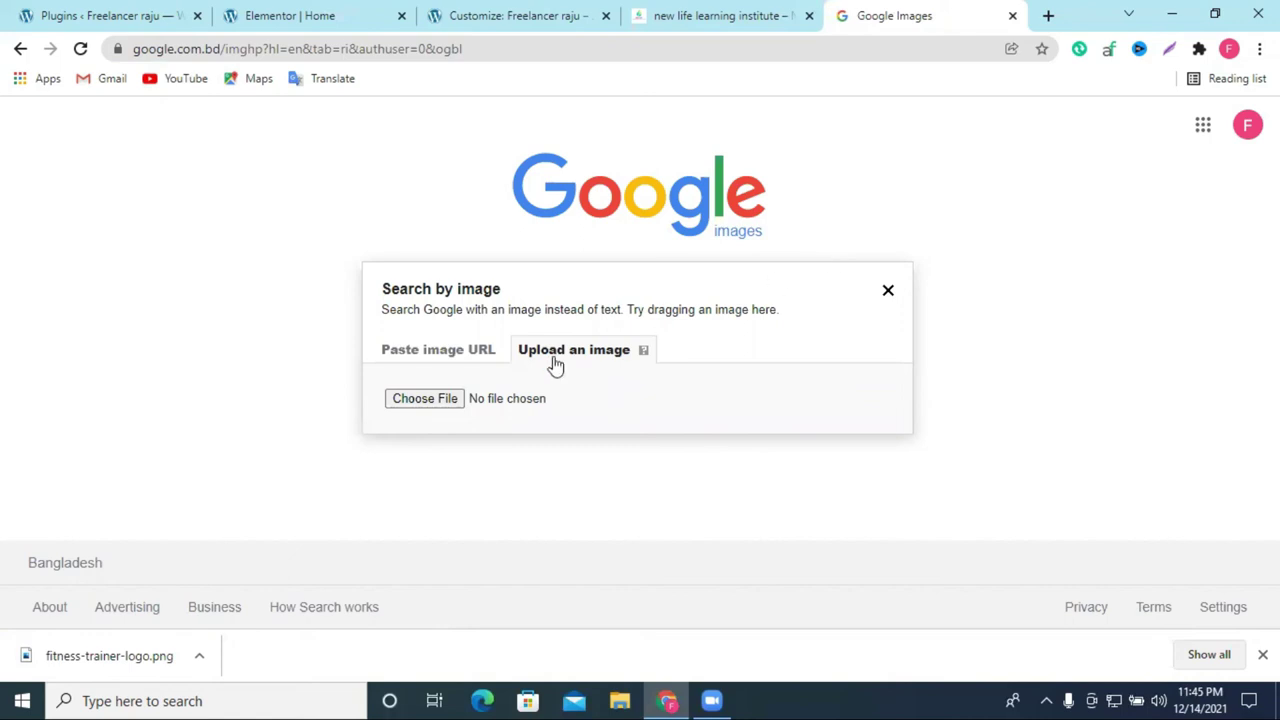
left_click(428, 399)
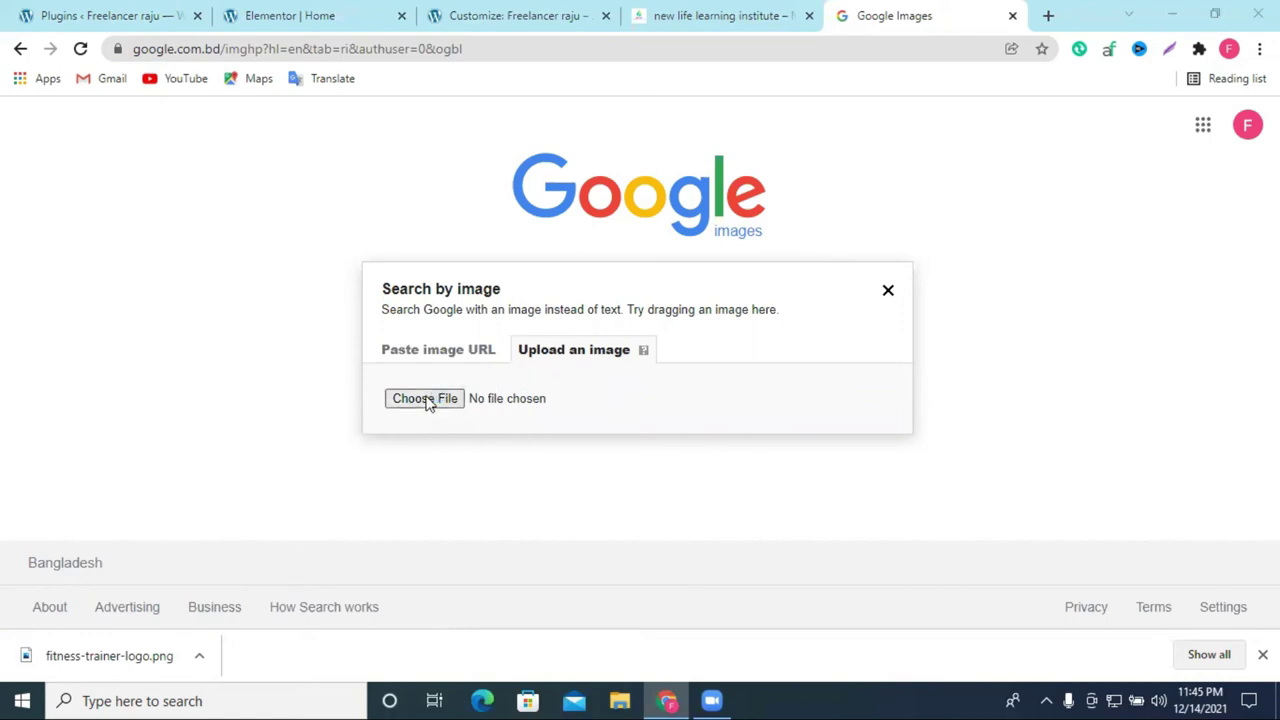
left_click(166, 180)
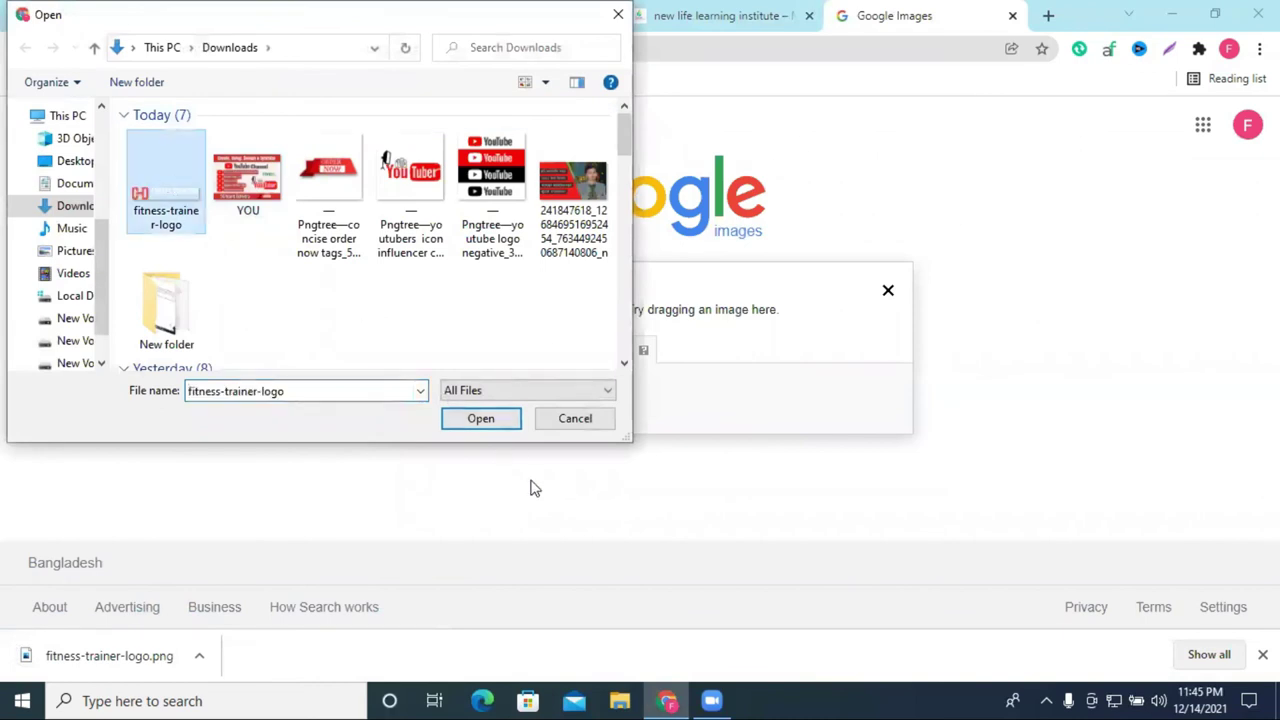
left_click(480, 418)
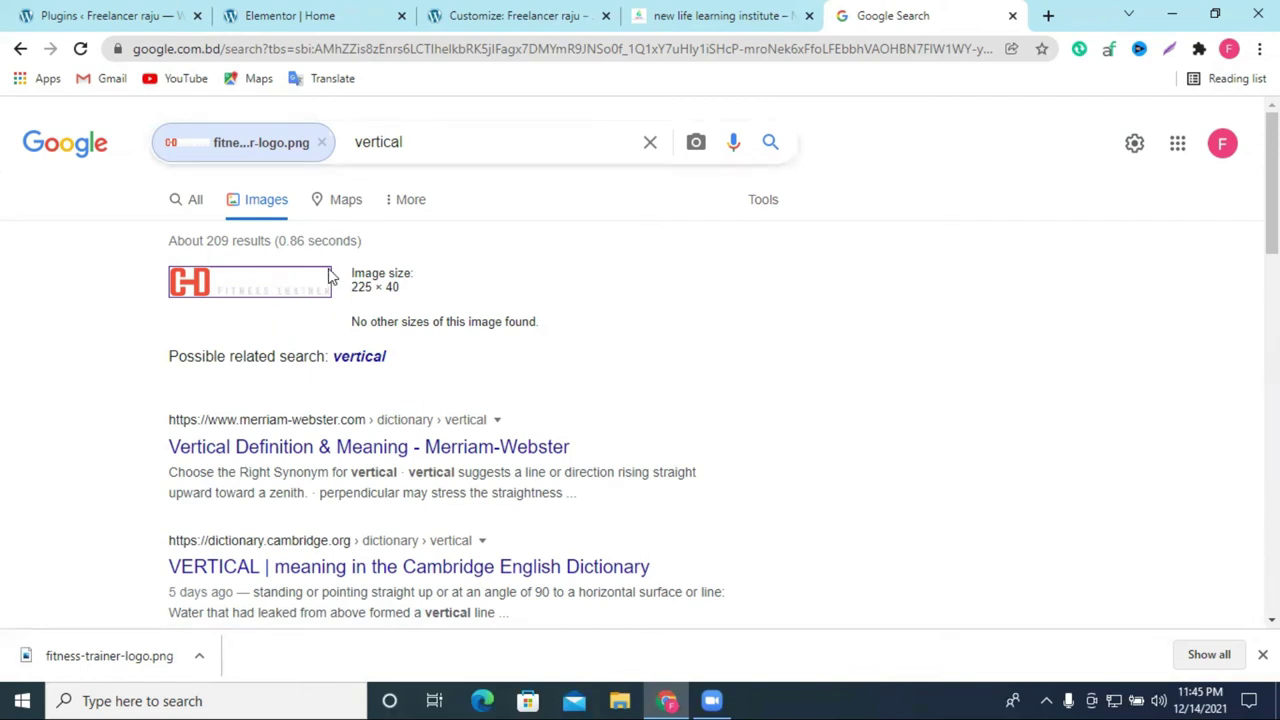
Step: Review the results showing the 225 × 40 size, then return to the Elementor tab
scroll(358, 442, "down", 4)
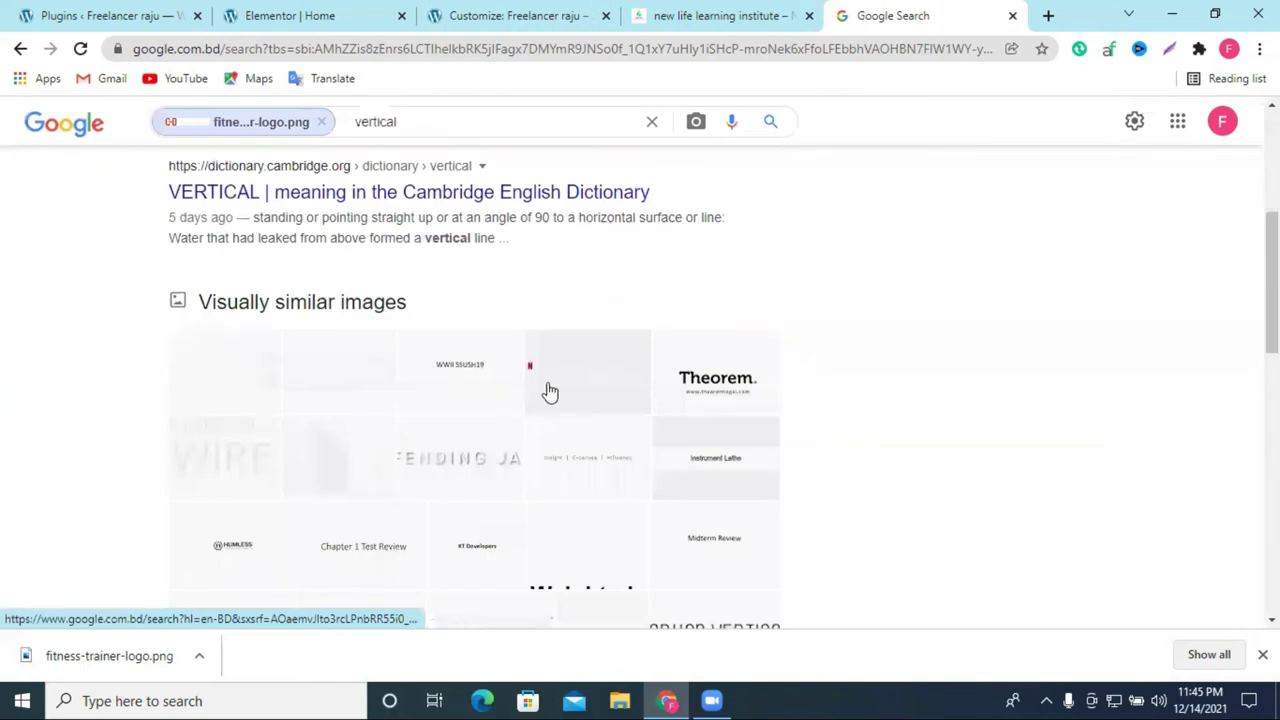
scroll(600, 400, "down", 2)
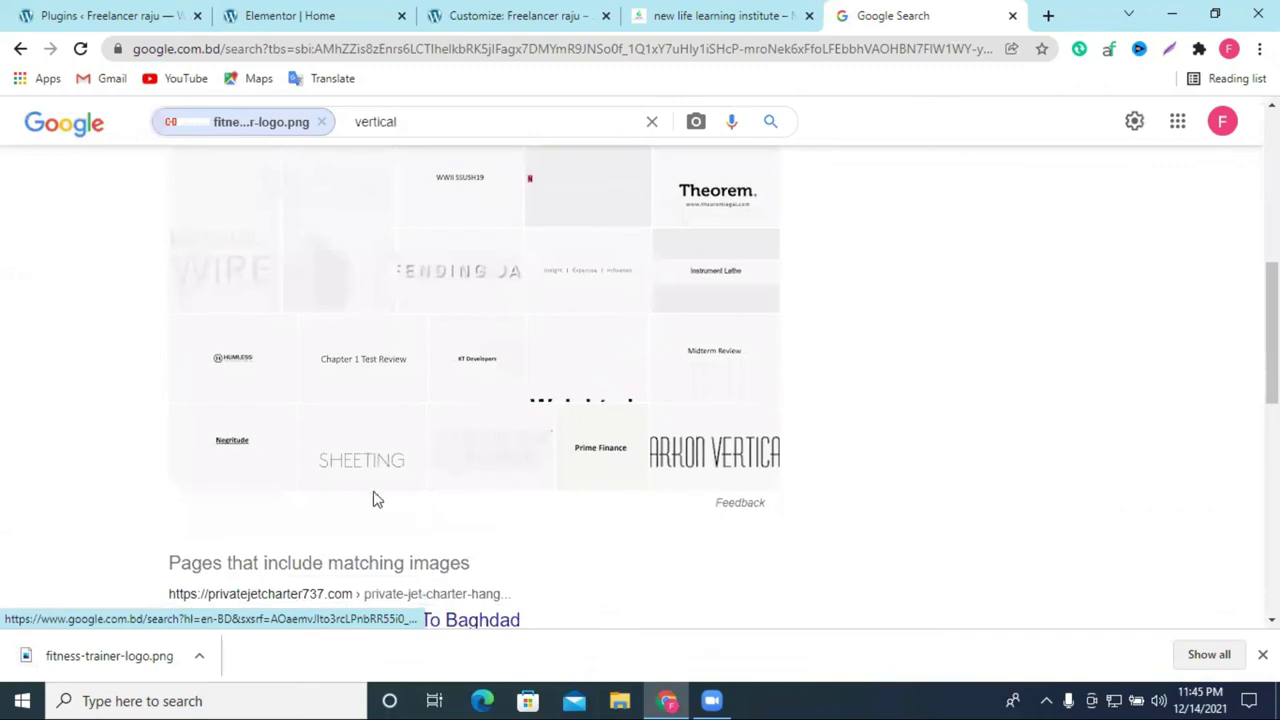
scroll(286, 383, "up", 4)
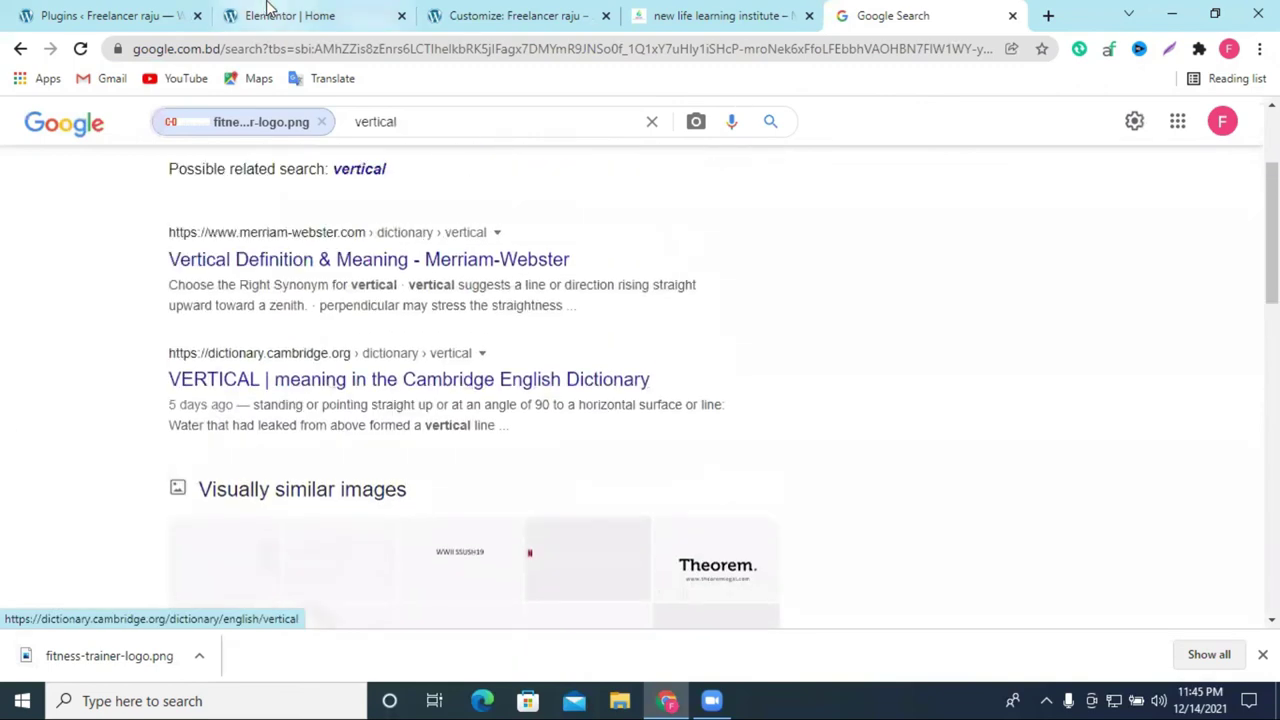
left_click(268, 12)
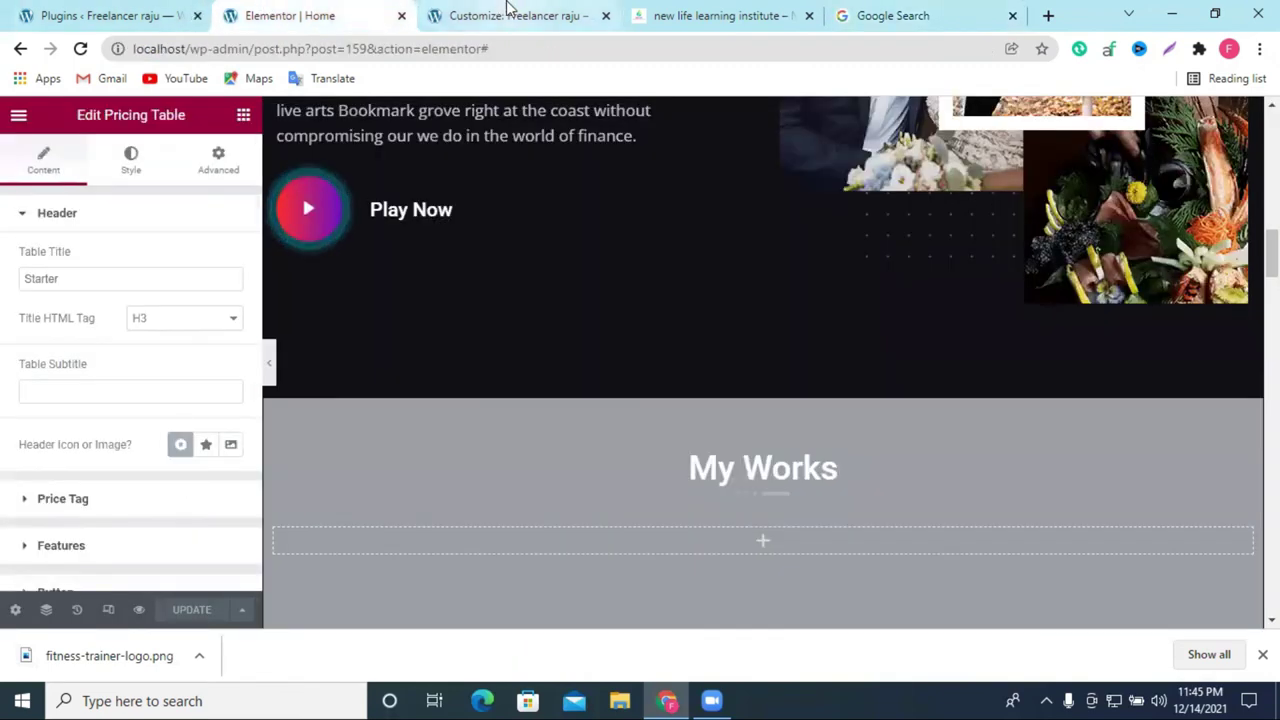
Step: In the Customizer's Media Library, select the CD favicon.png image and copy its file URL
left_click(508, 12)
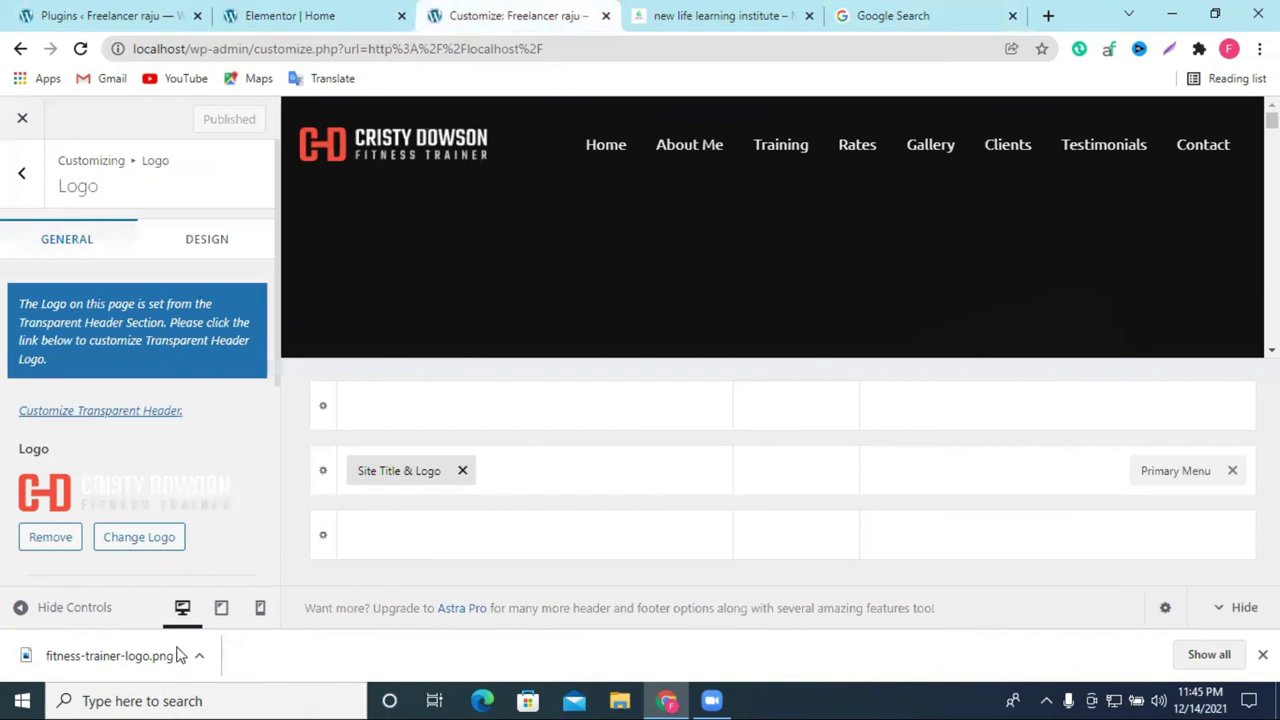
left_click(129, 546)
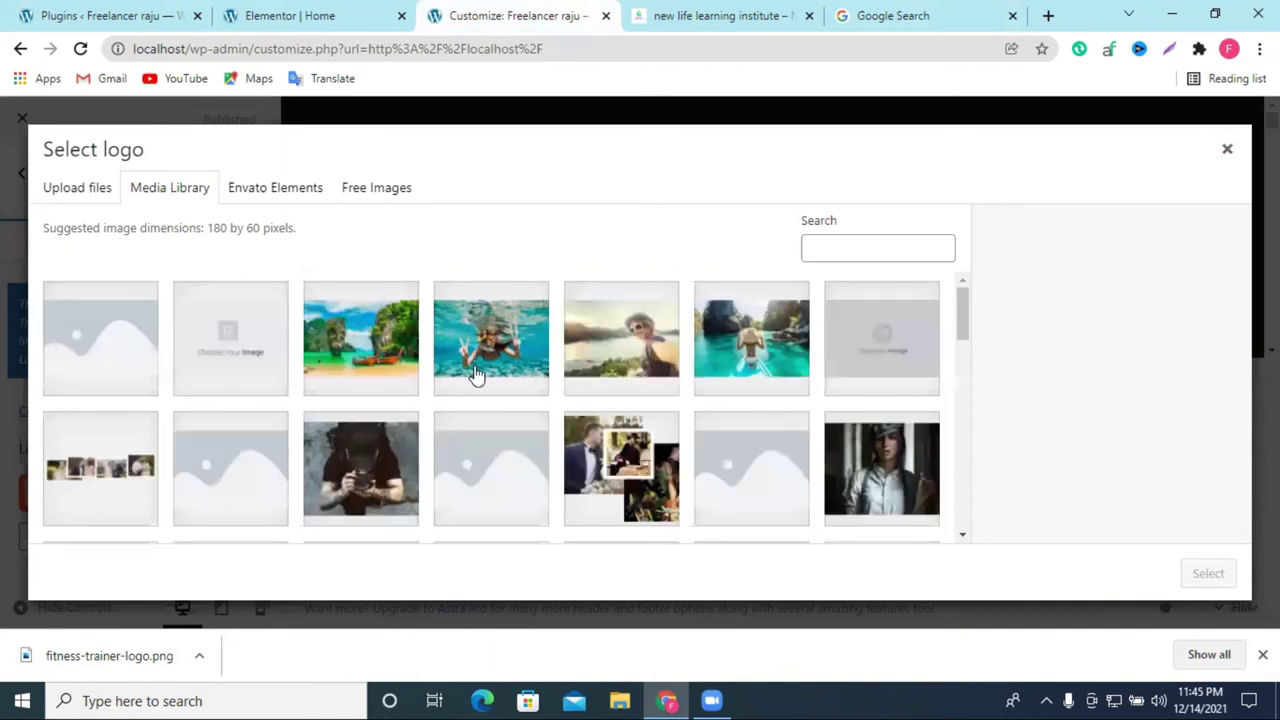
scroll(497, 386, "down", 5)
scroll(522, 395, "down", 10)
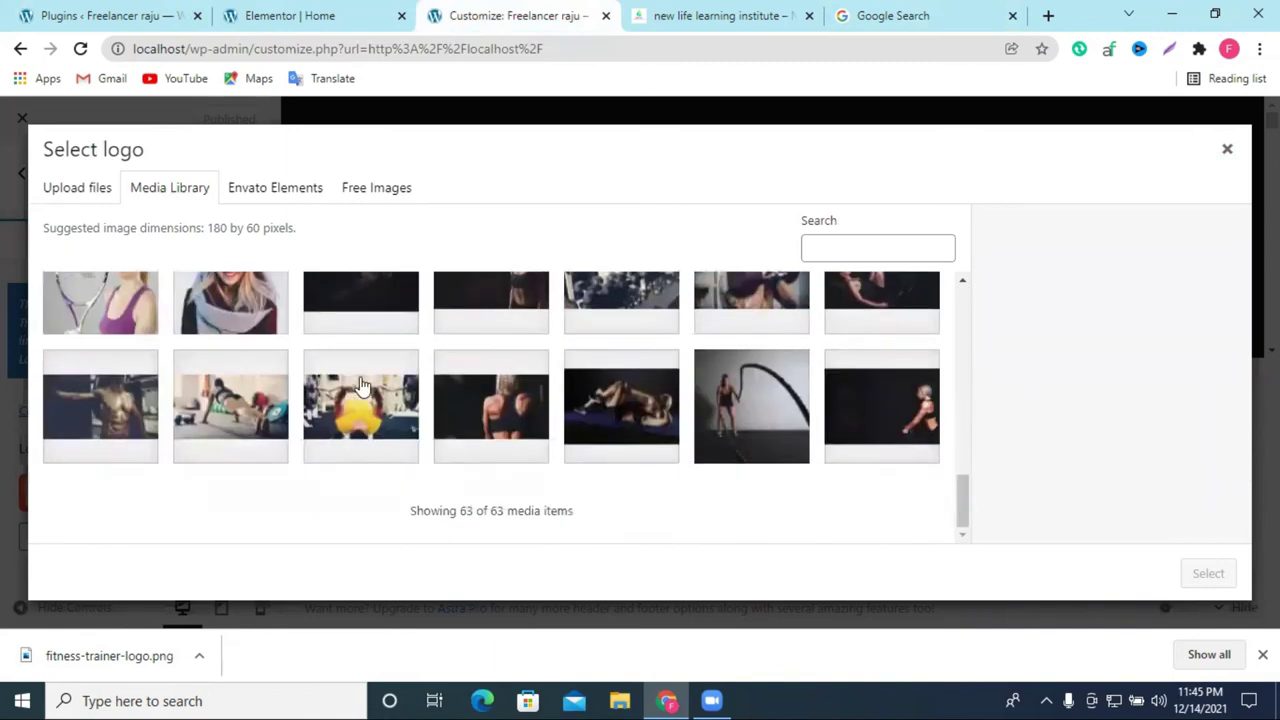
scroll(443, 394, "up", 5)
left_click(357, 440)
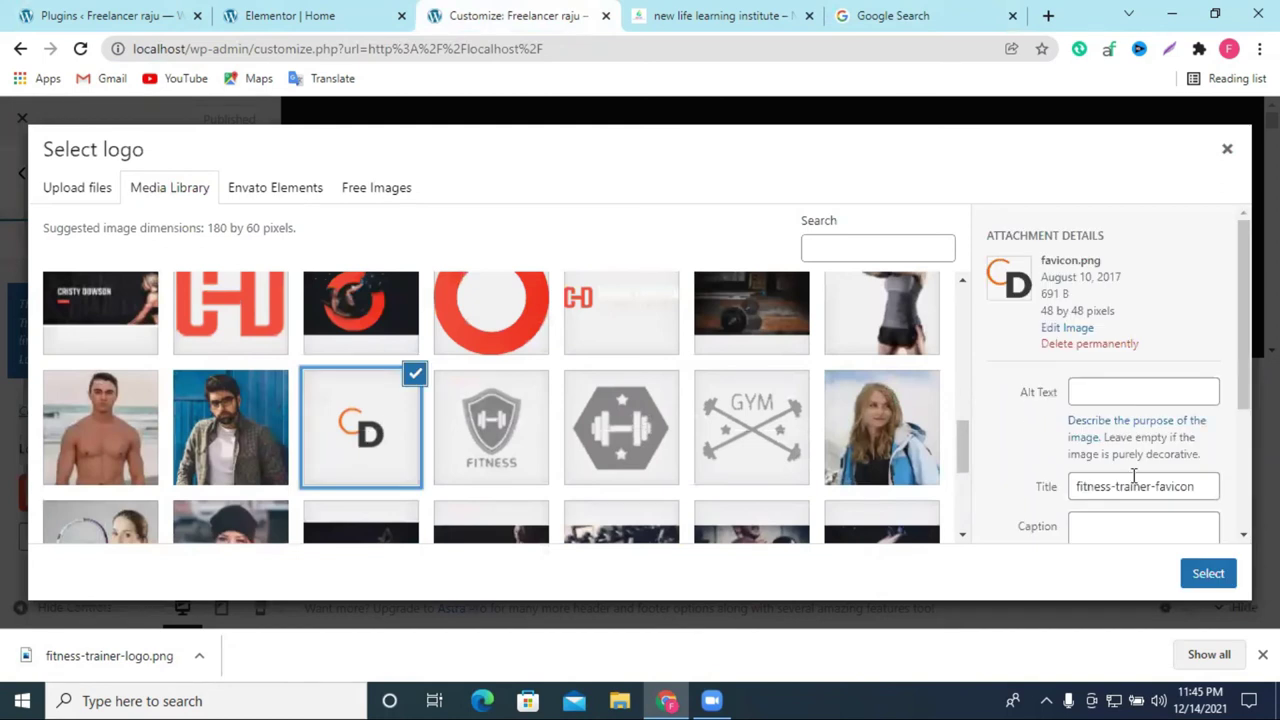
scroll(1158, 465, "down", 2)
left_click(1125, 516)
Step: Set favicon.png as the header logo, skip cropping, and publish the change
scroll(1046, 503, "down", 1)
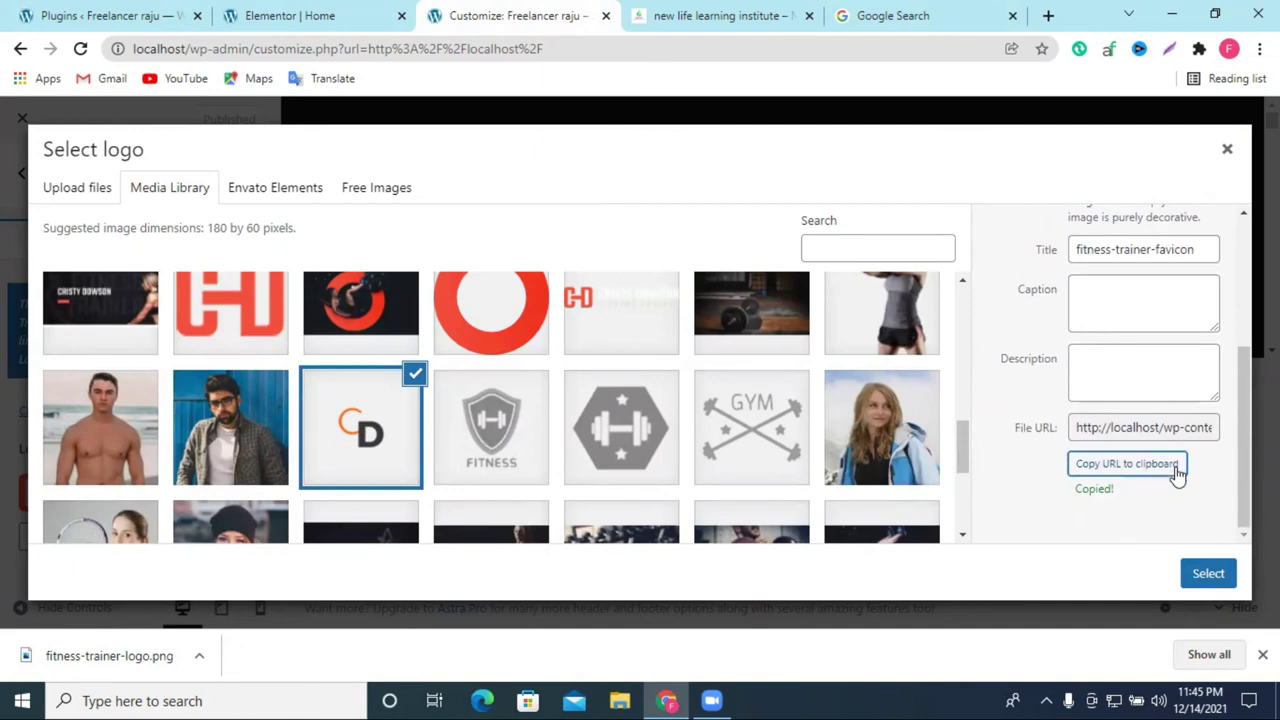
scroll(1160, 520, "up", 3)
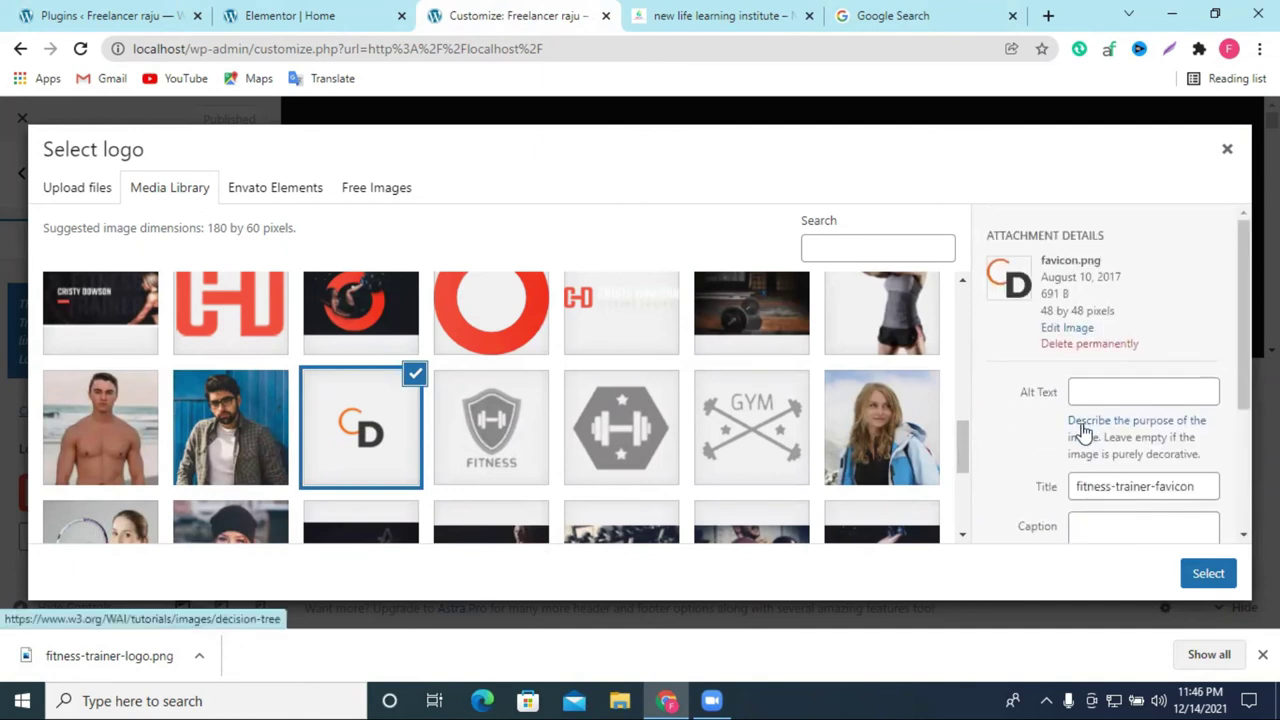
left_click(1196, 573)
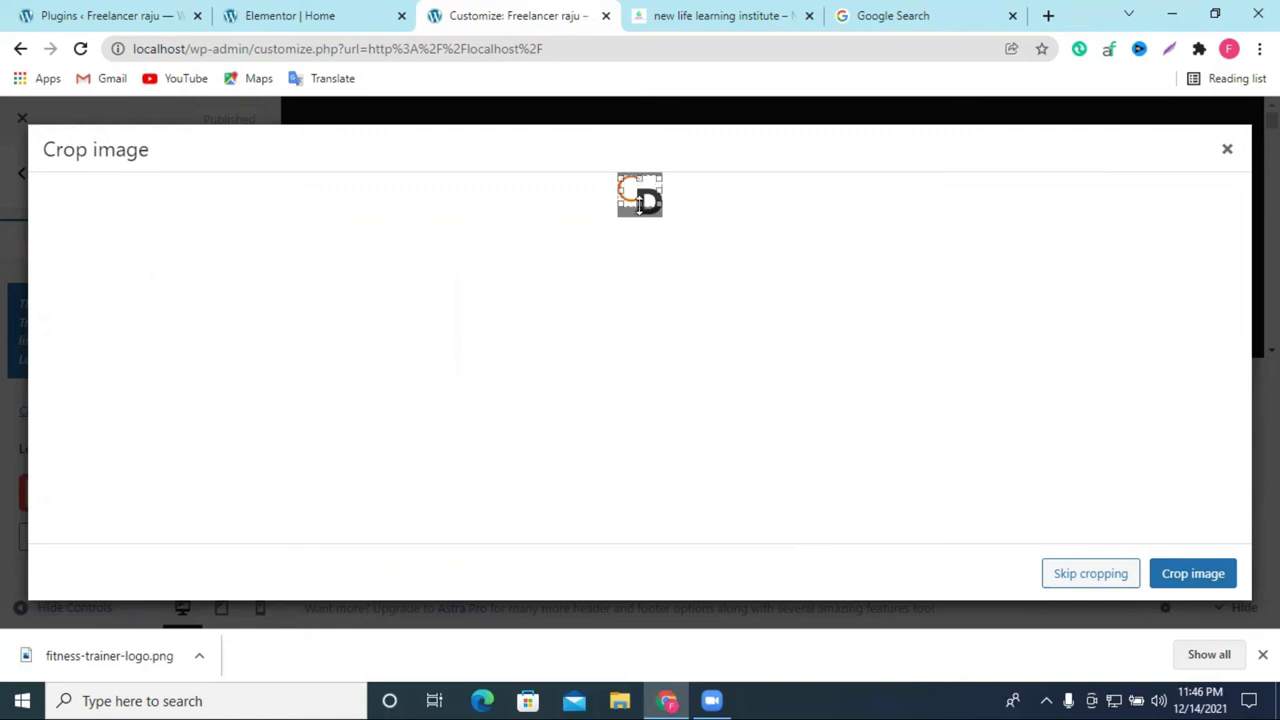
left_click(1190, 573)
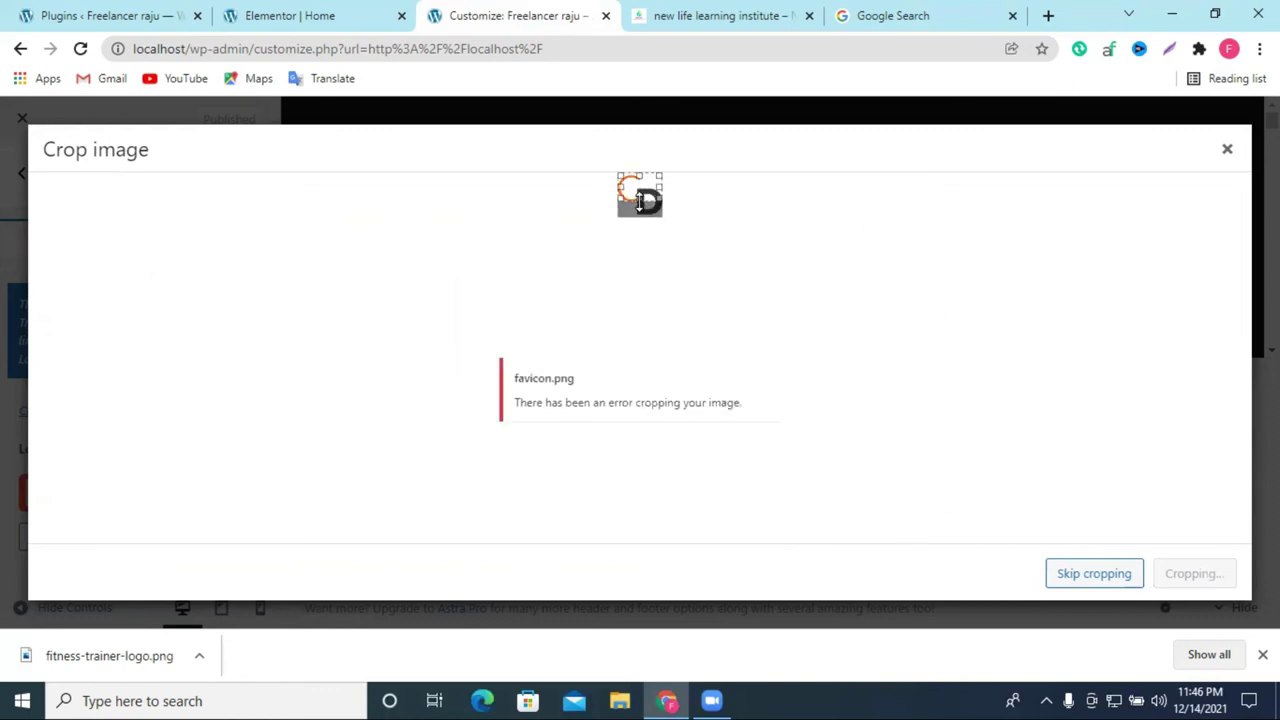
left_click(1058, 577)
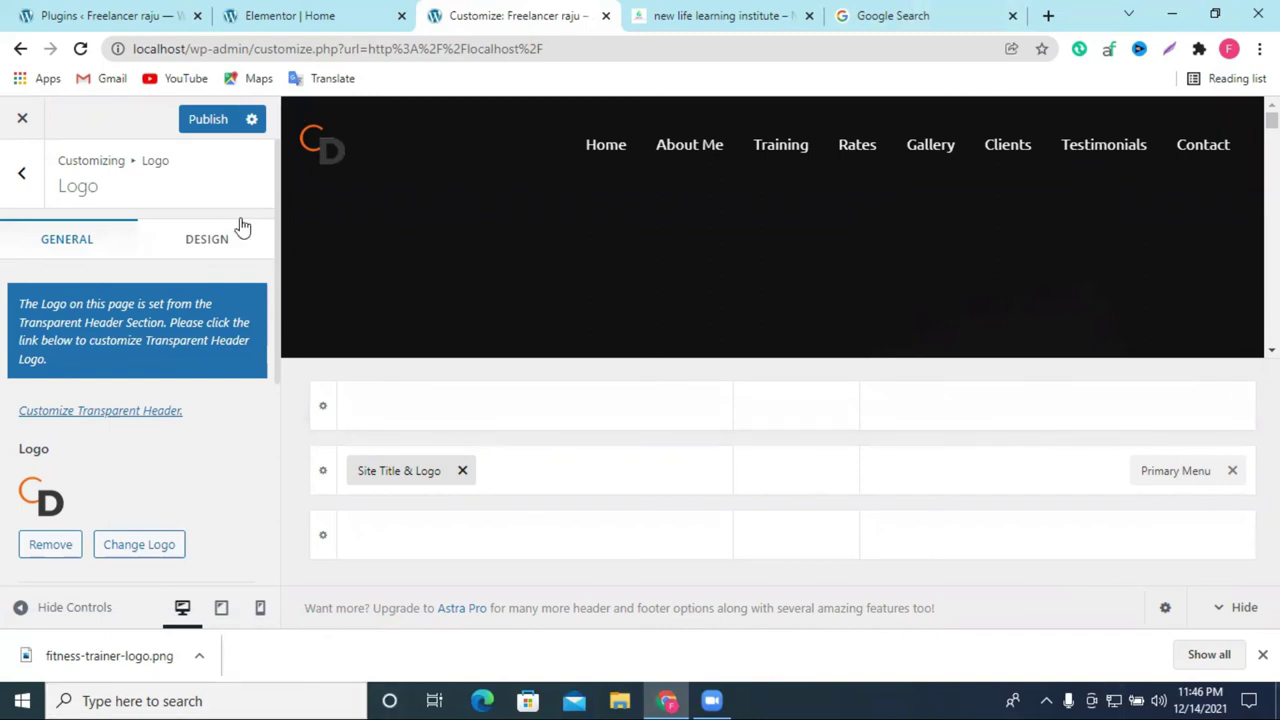
left_click(206, 127)
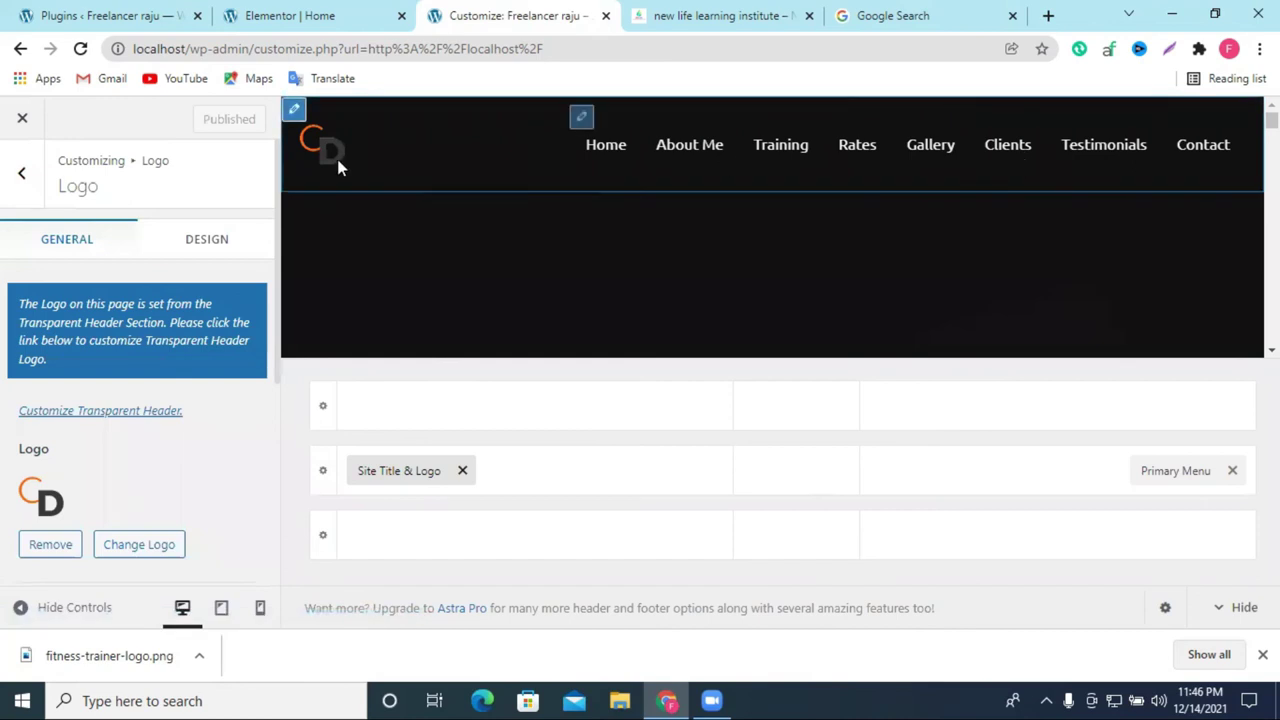
Step: Open the Header Builder's Primary Menu and check its menu location settings
left_click(30, 176)
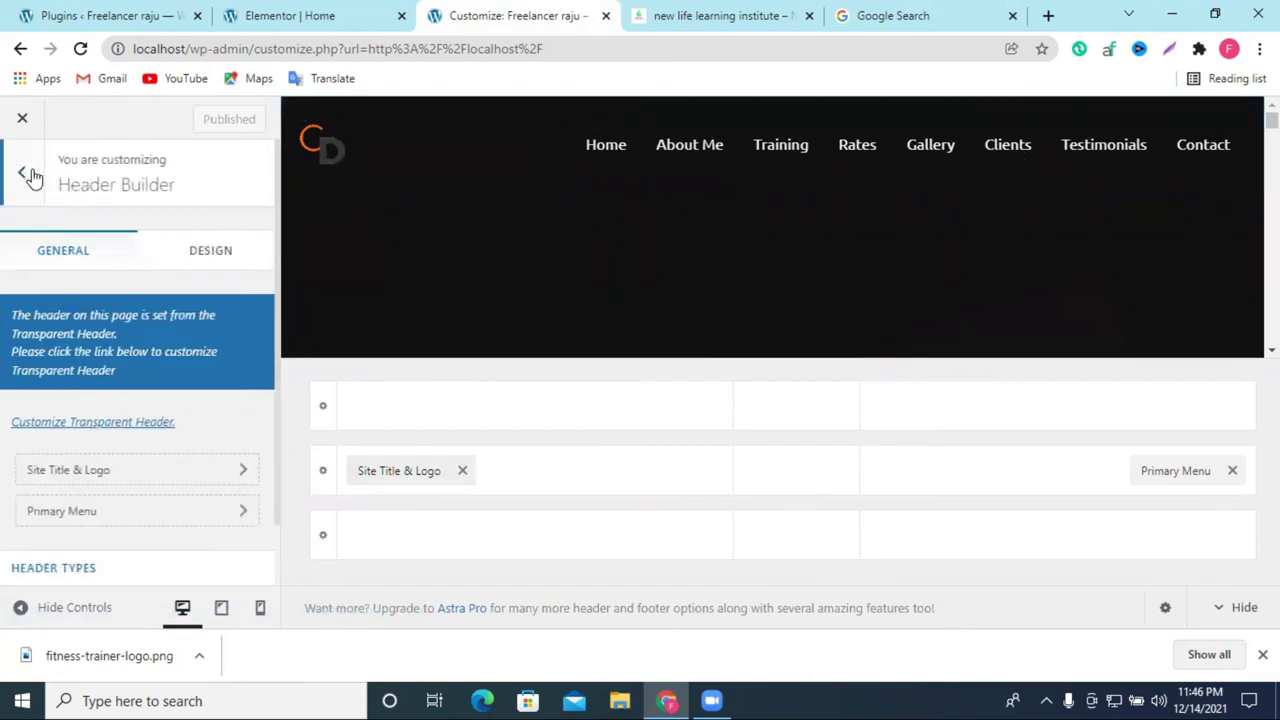
left_click(30, 176)
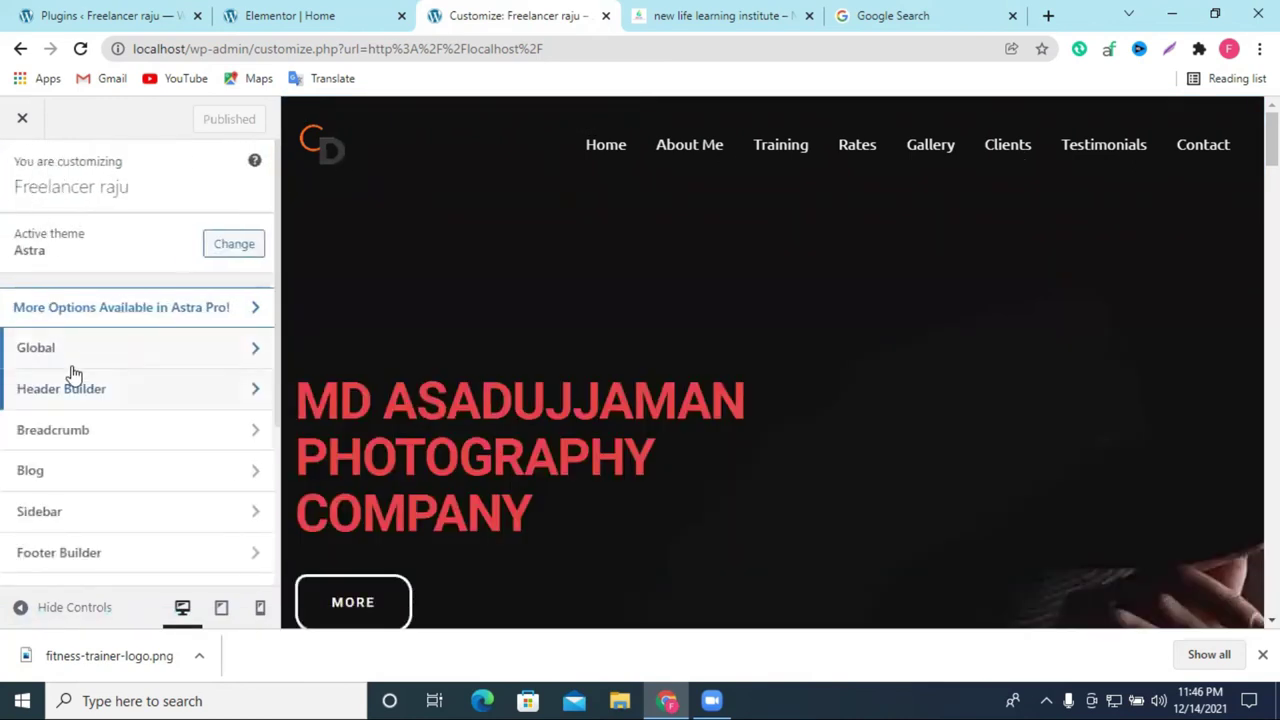
left_click(65, 392)
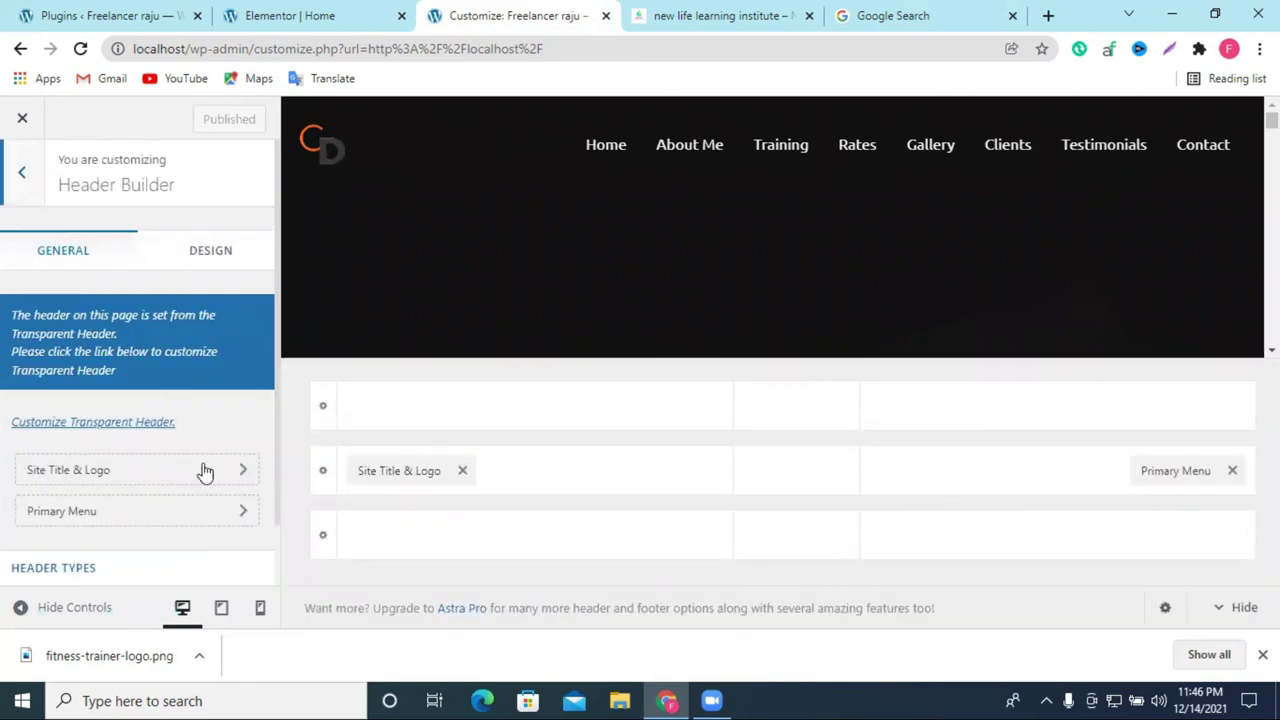
scroll(109, 423, "down", 2)
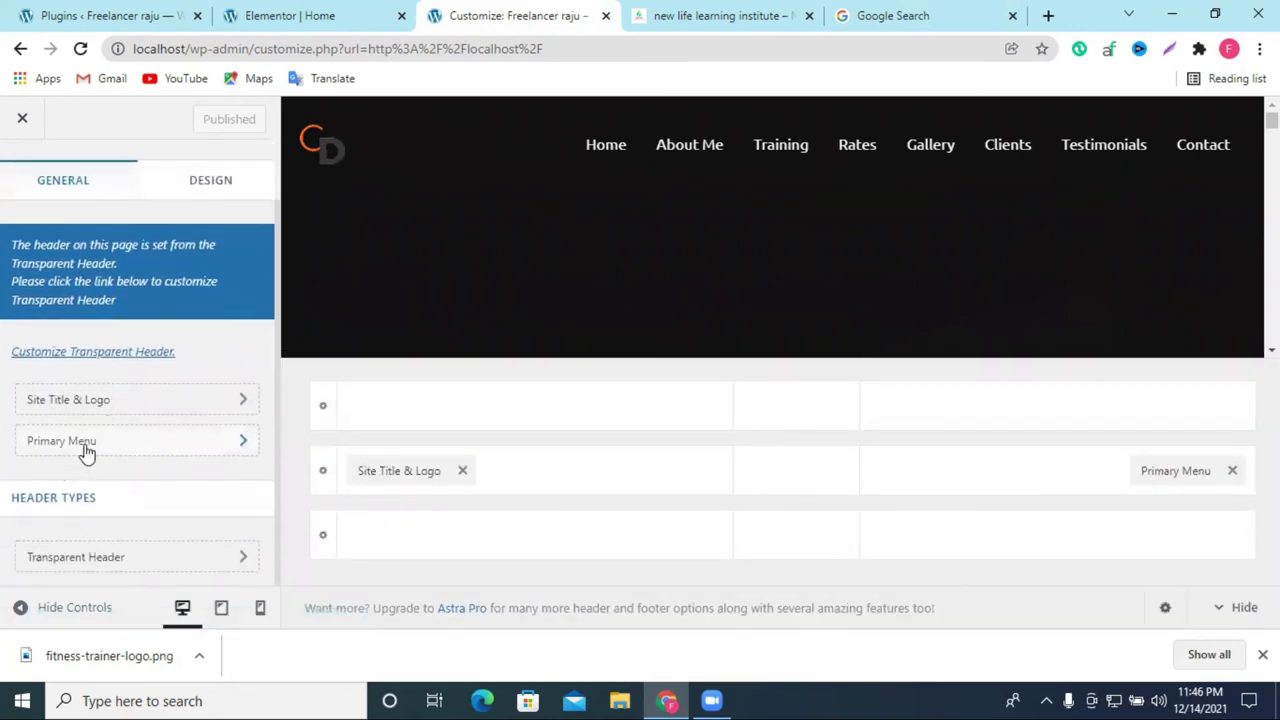
left_click(86, 452)
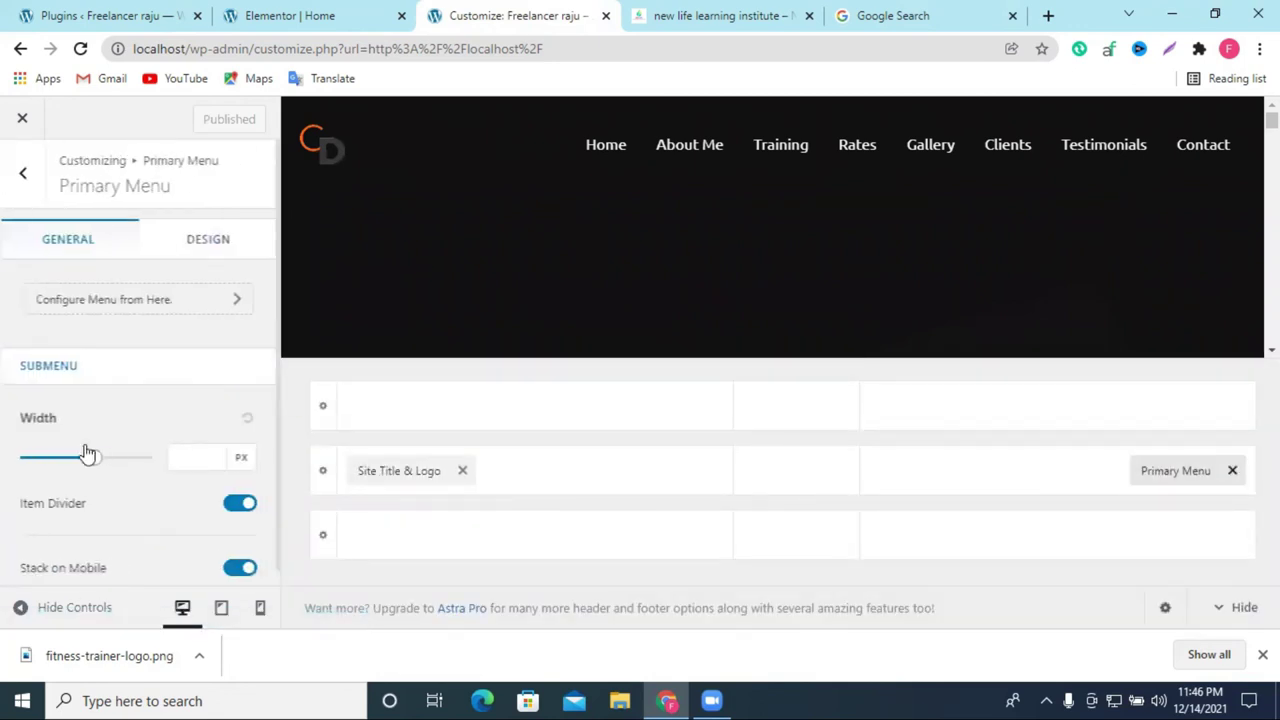
left_click(131, 291)
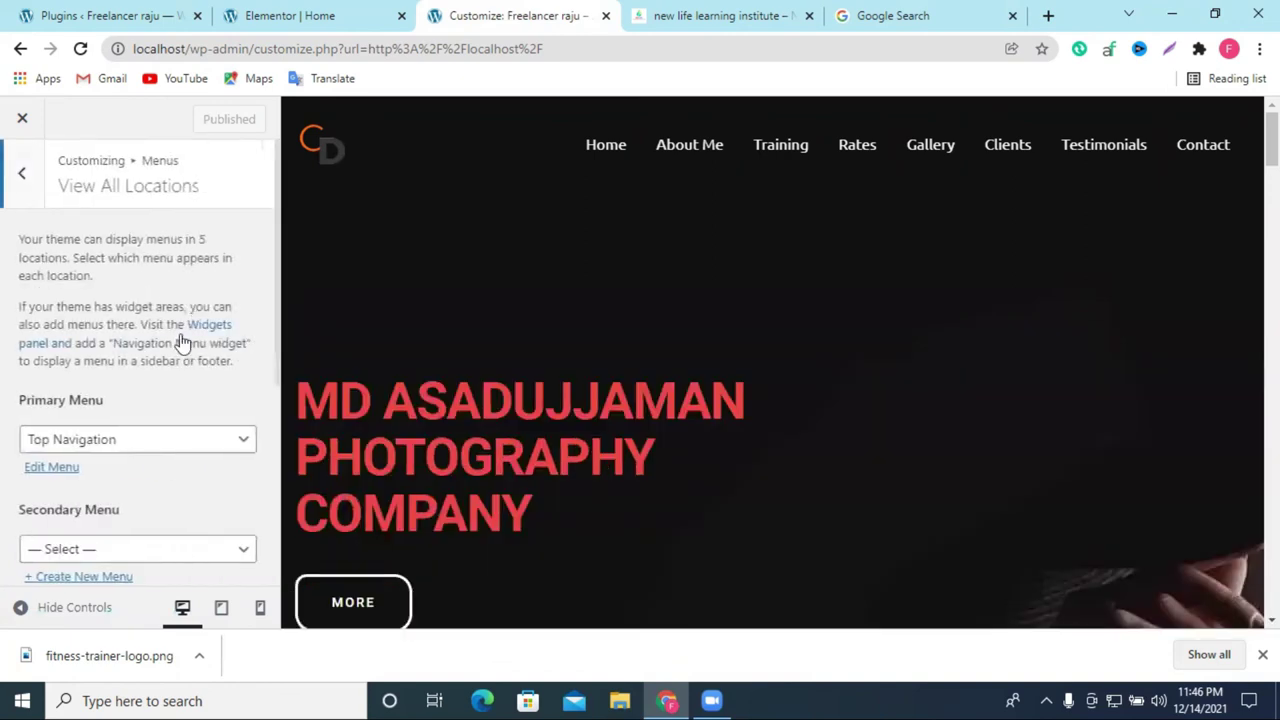
Step: Return to the main Customizer panel and open Site Identity
scroll(151, 368, "down", 4)
scroll(120, 336, "up", 4)
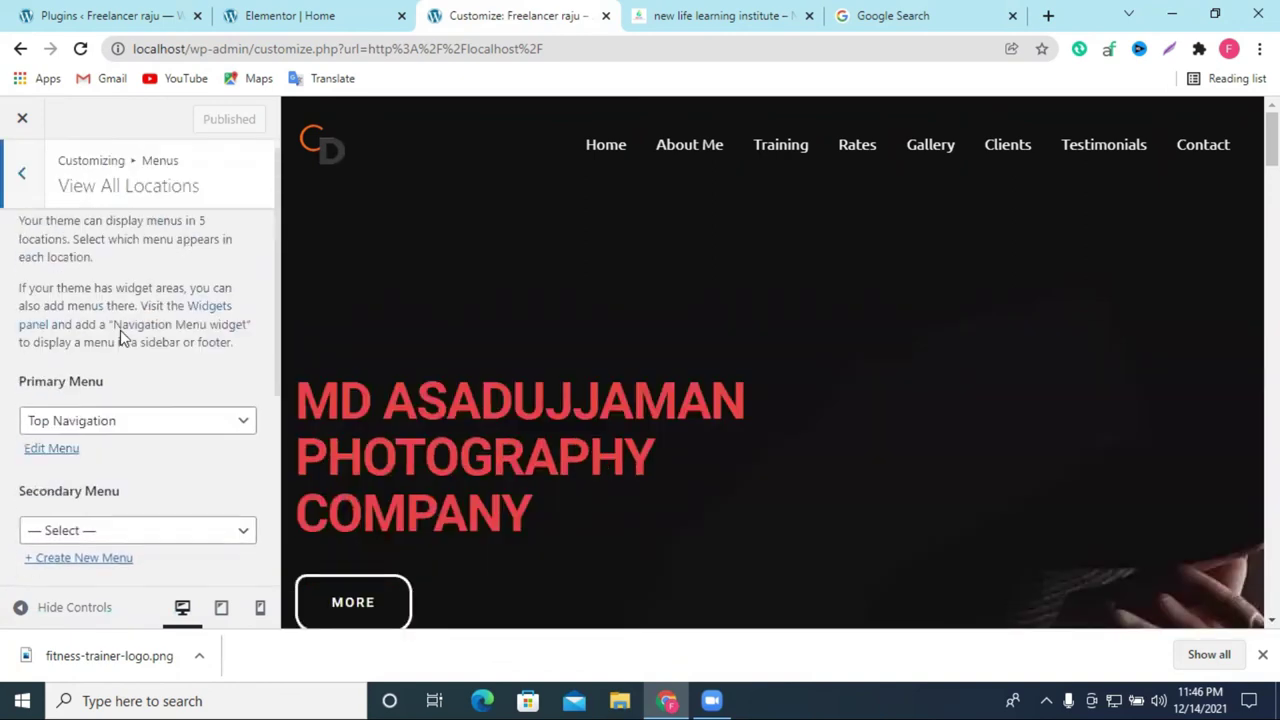
scroll(120, 336, "up", 1)
left_click(17, 178)
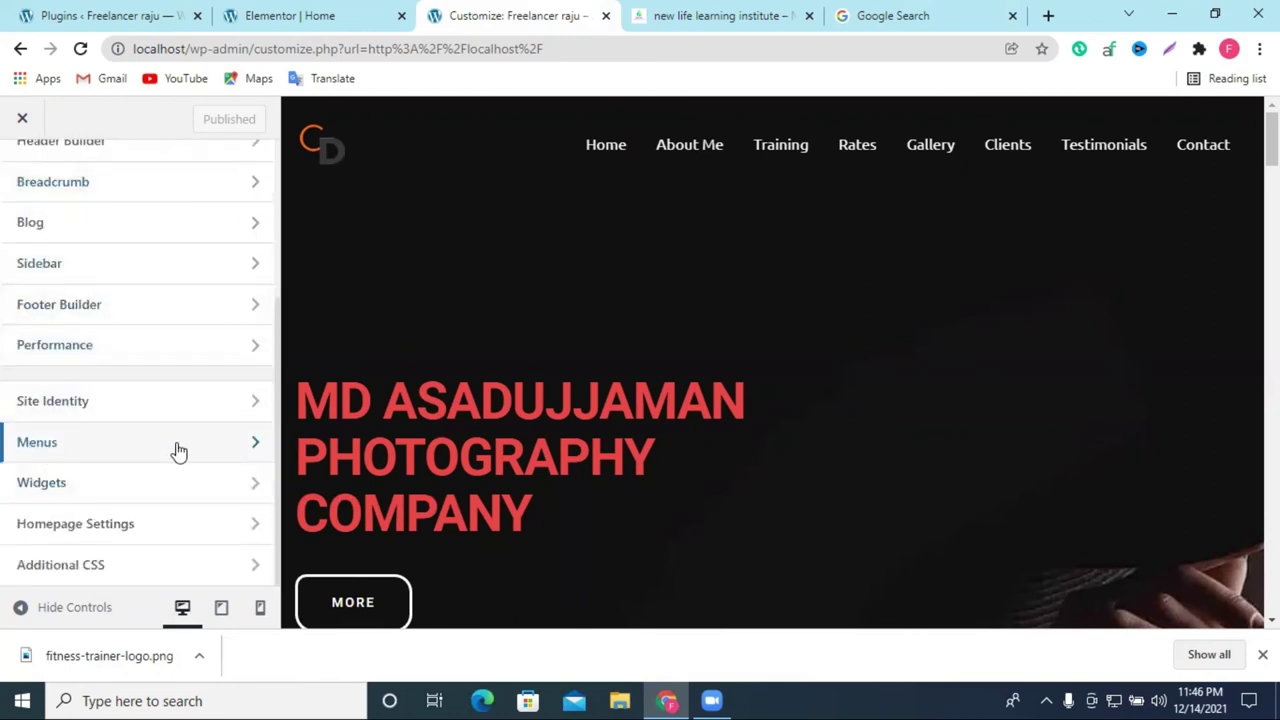
left_click(114, 403)
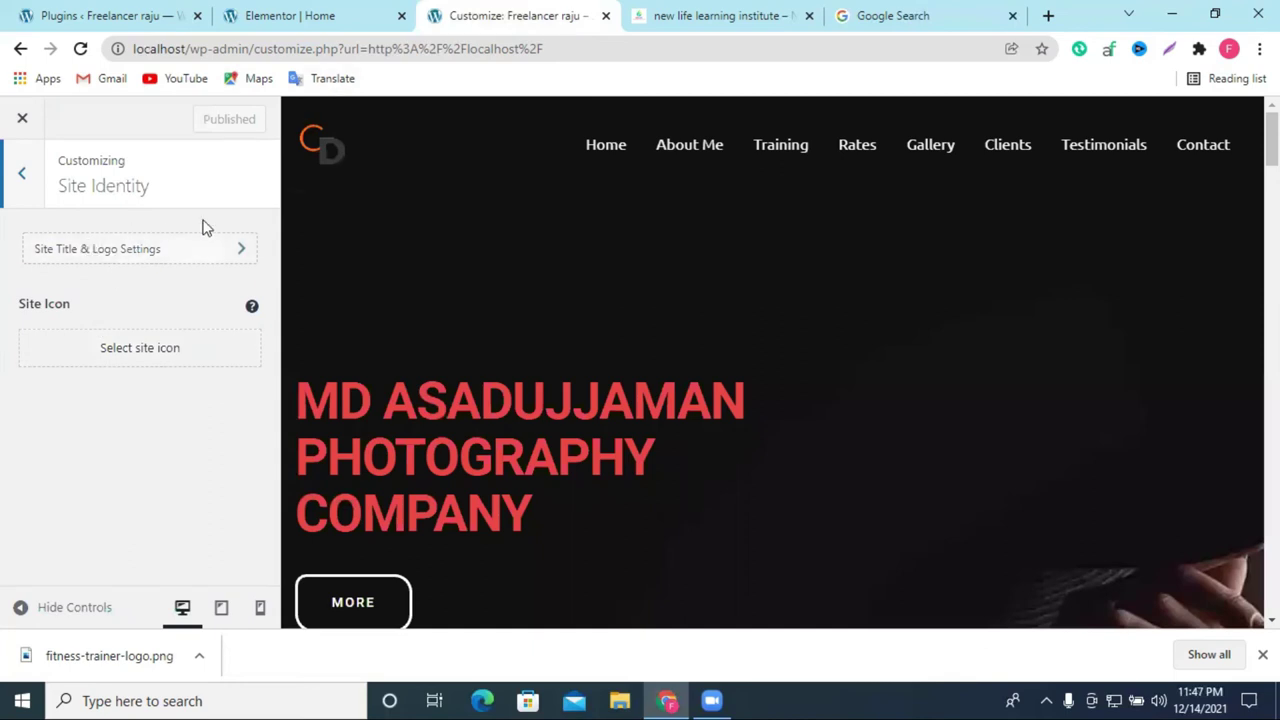
Step: Open Menus > Top Navigation and remove the Testimonials item
left_click(15, 175)
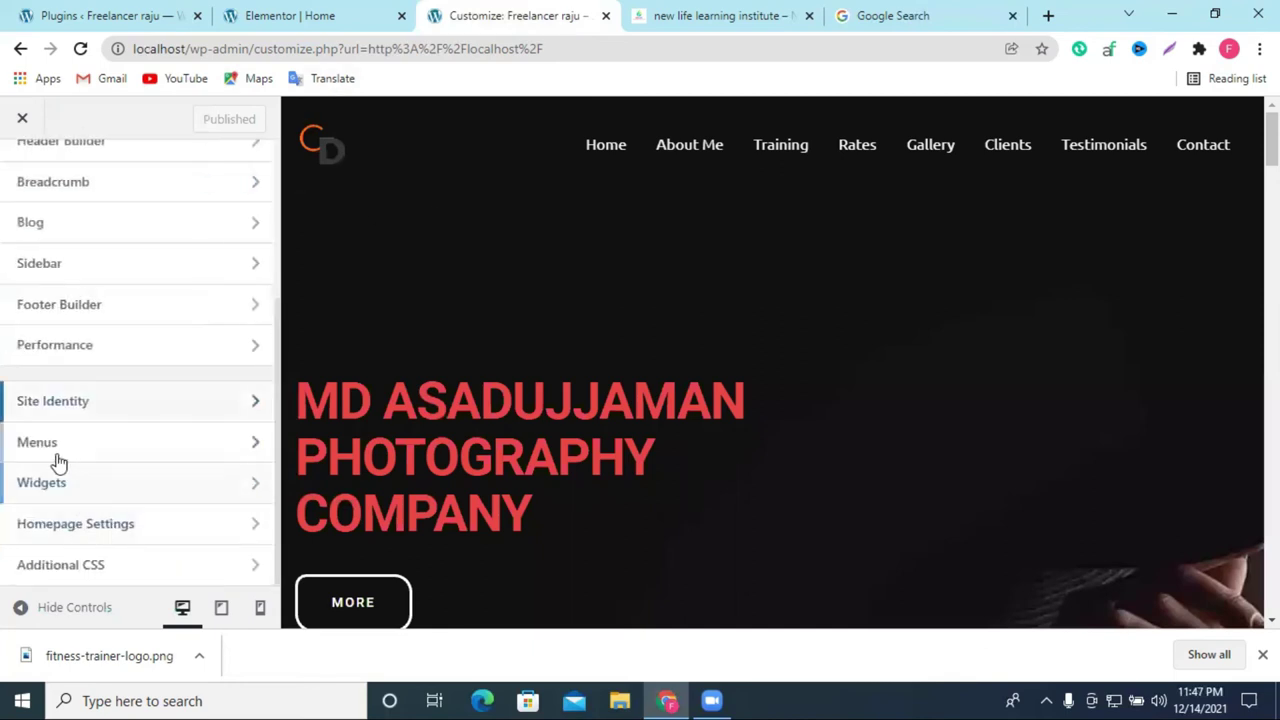
left_click(110, 444)
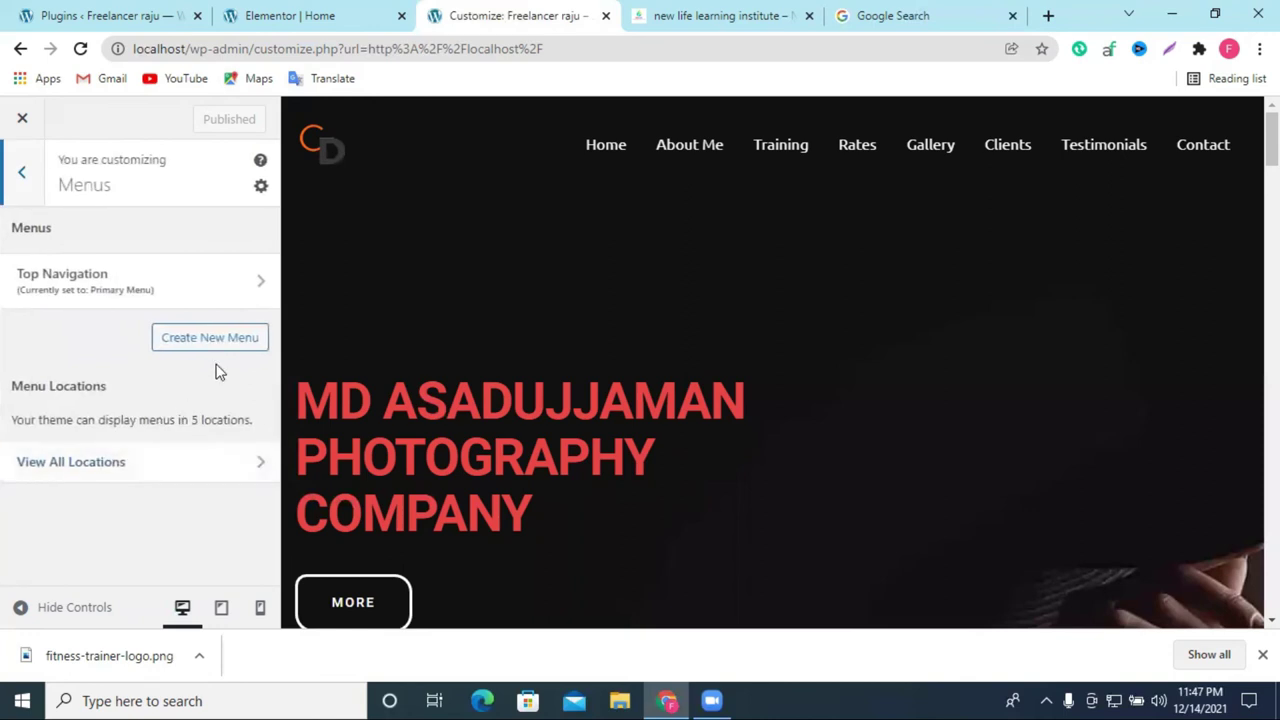
left_click(112, 285)
scroll(115, 310, "down", 2)
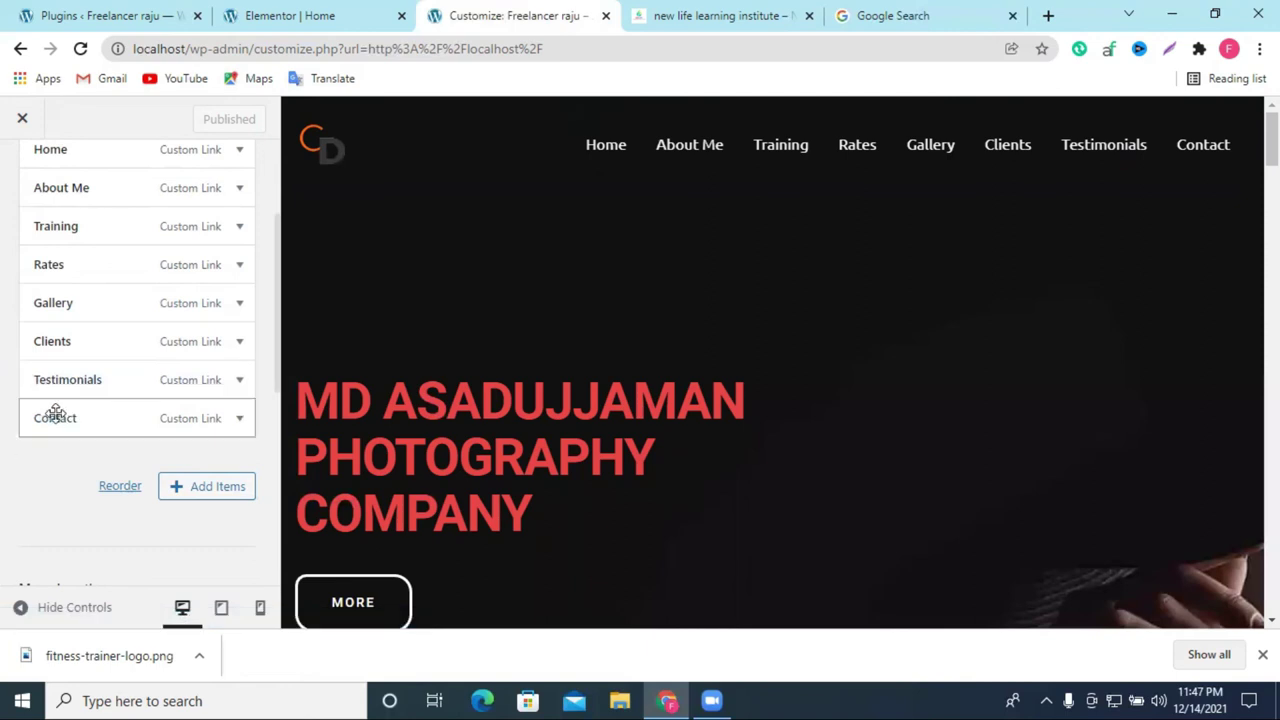
left_click(74, 386)
scroll(163, 517, "down", 5)
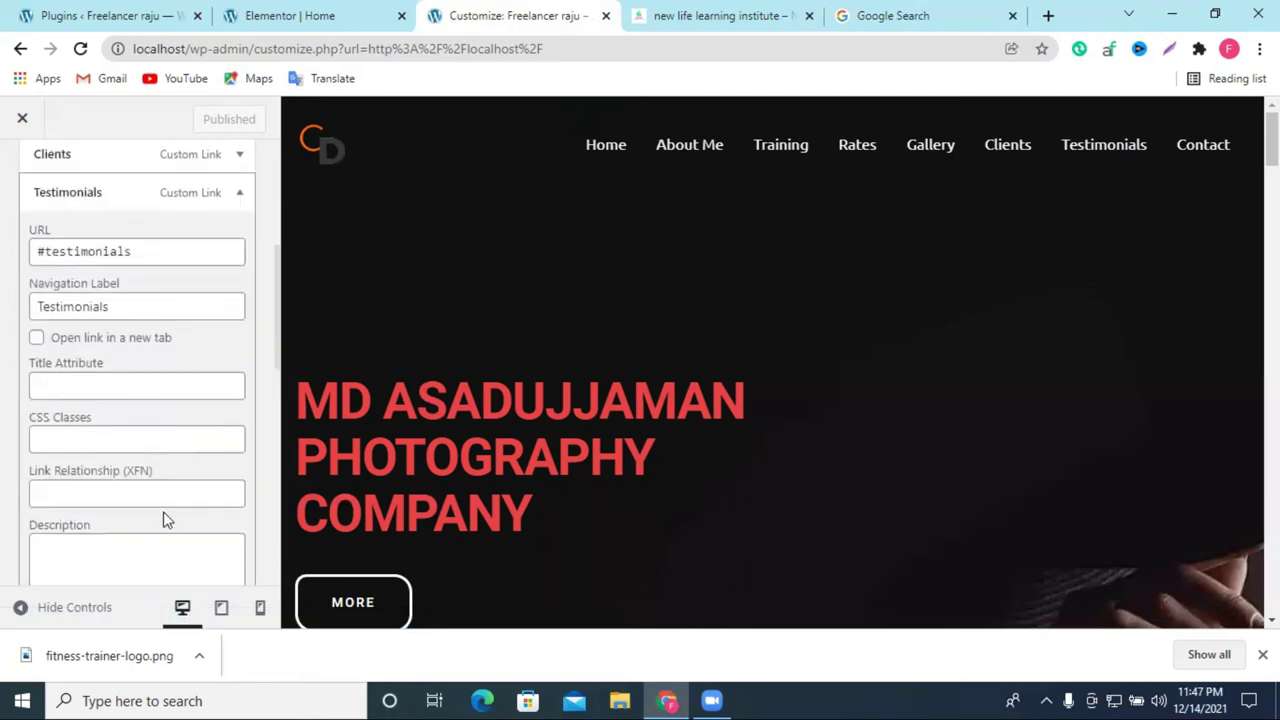
left_click(50, 372)
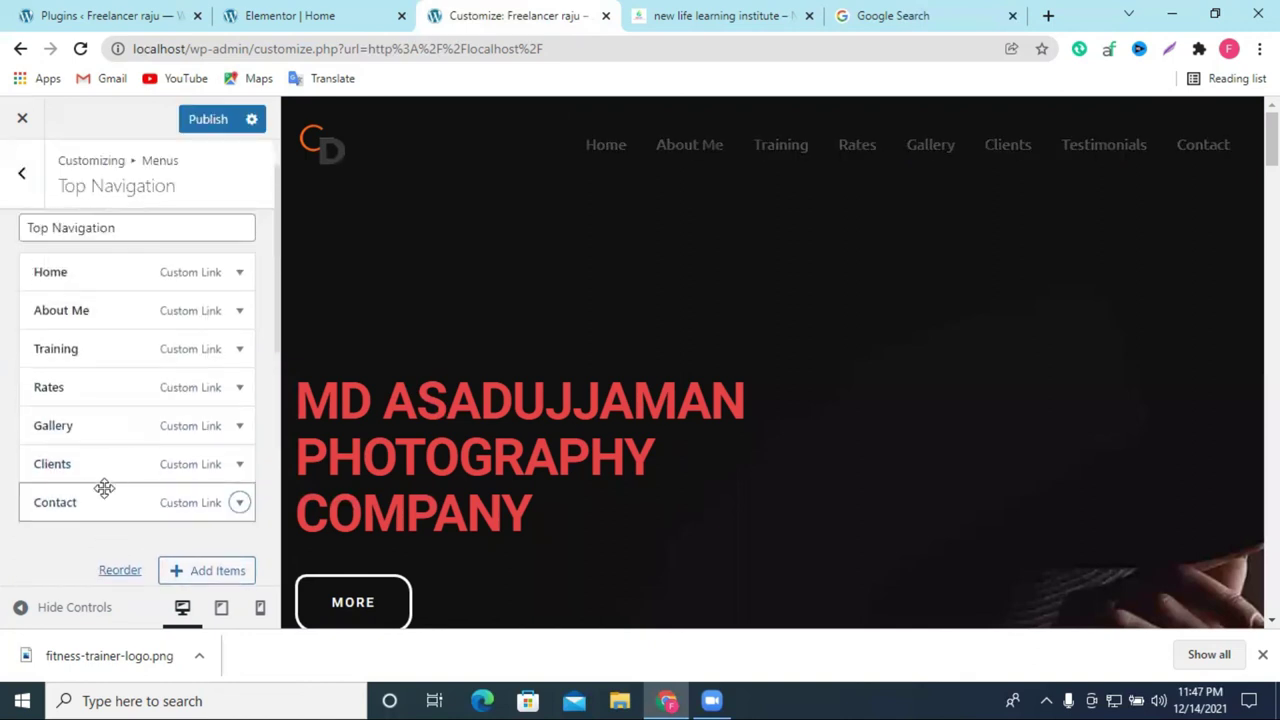
Step: Remove the Clients, Rates and Training items, then publish the menu
left_click(96, 467)
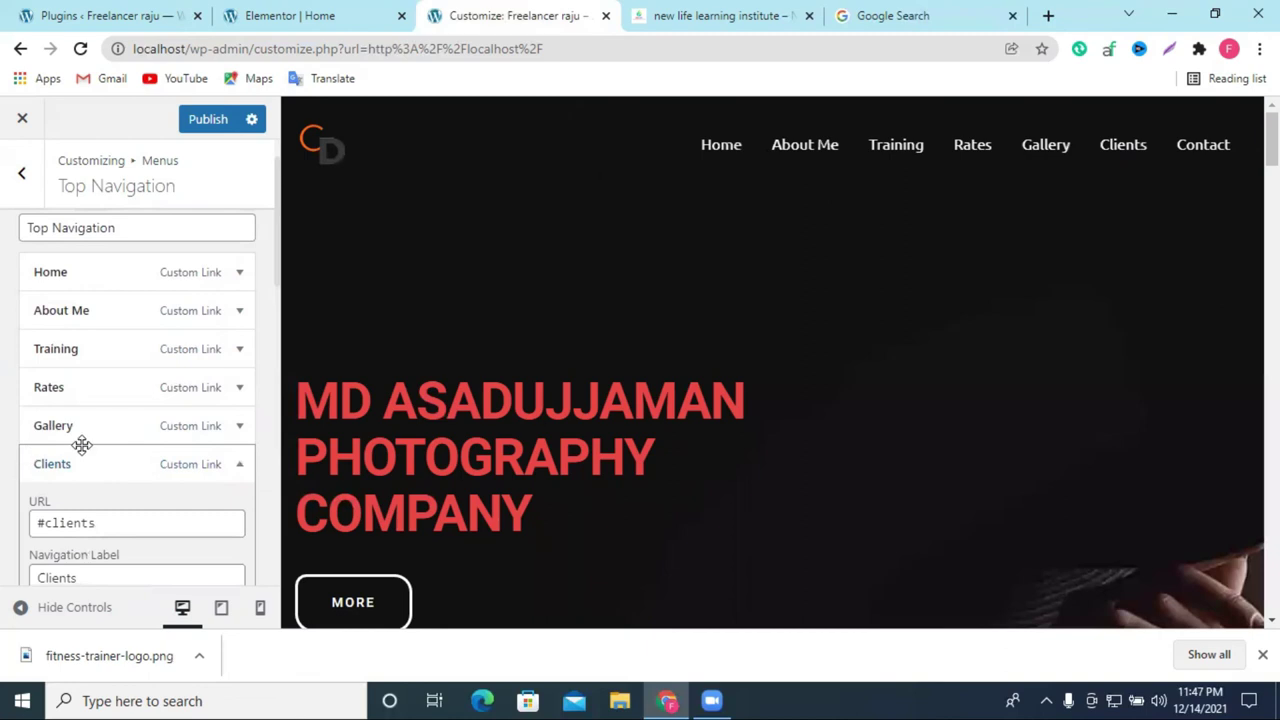
scroll(114, 440, "down", 4)
left_click(50, 553)
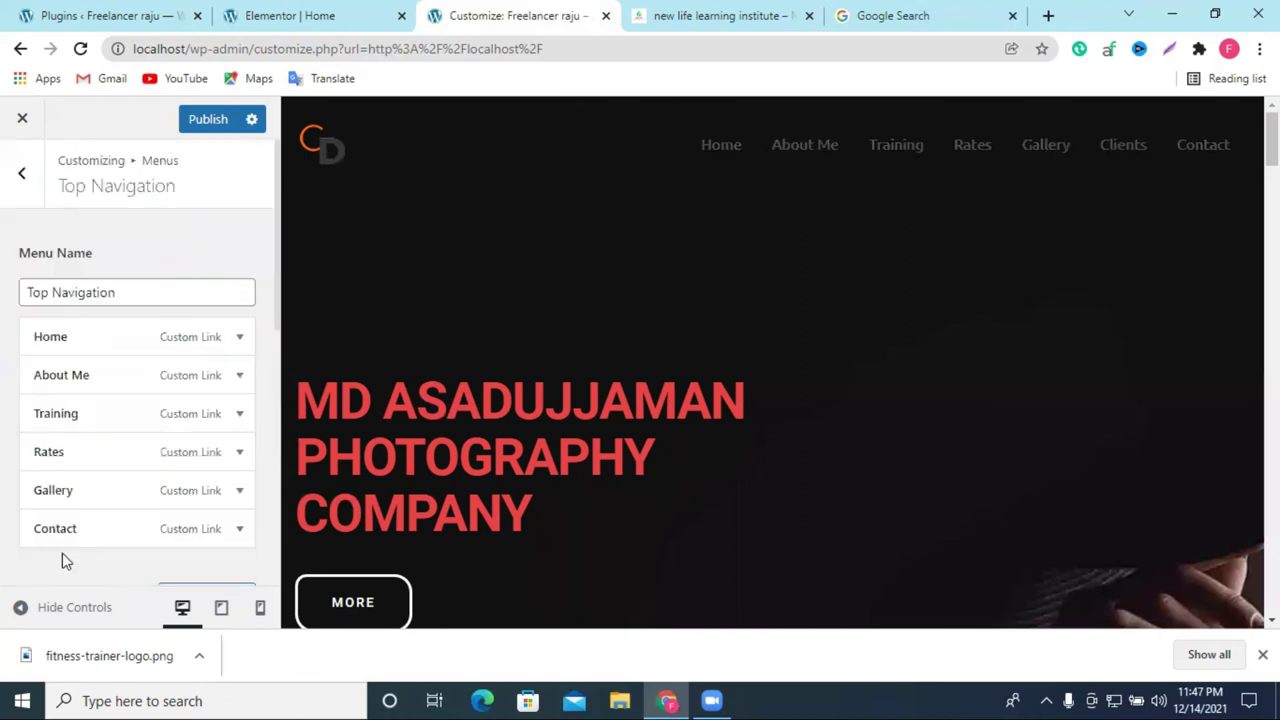
left_click(94, 458)
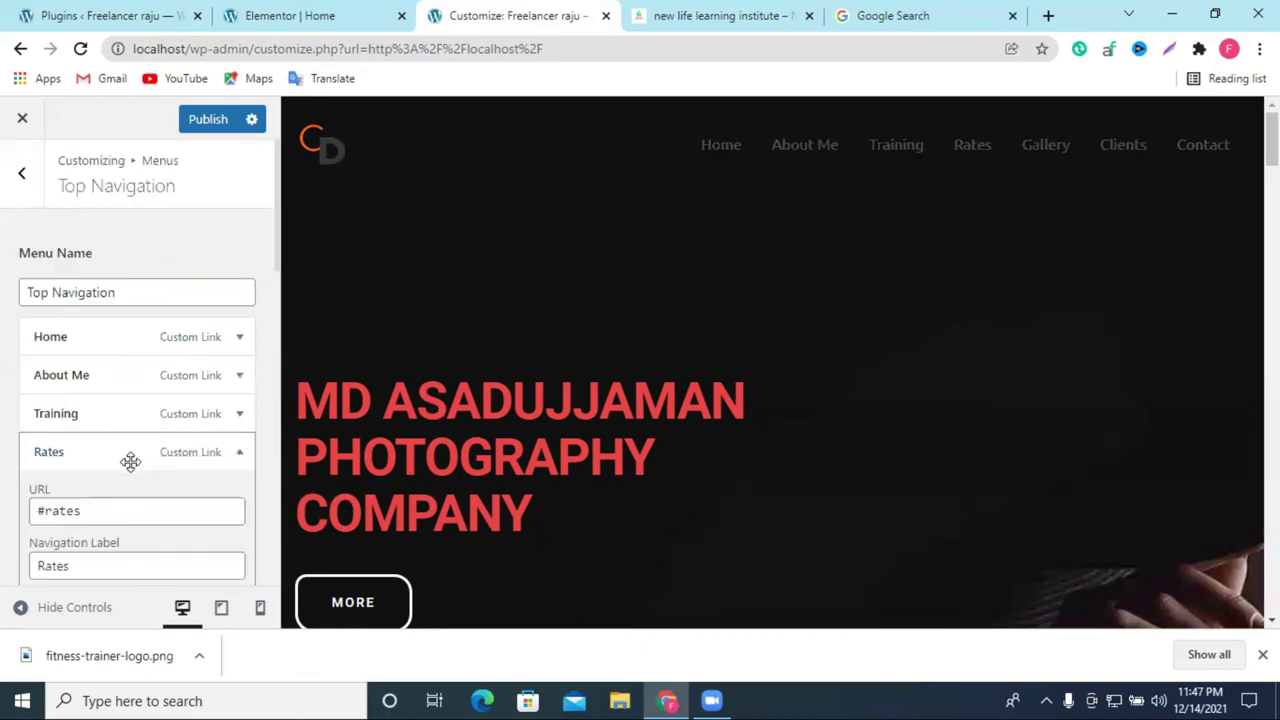
scroll(126, 459, "down", 6)
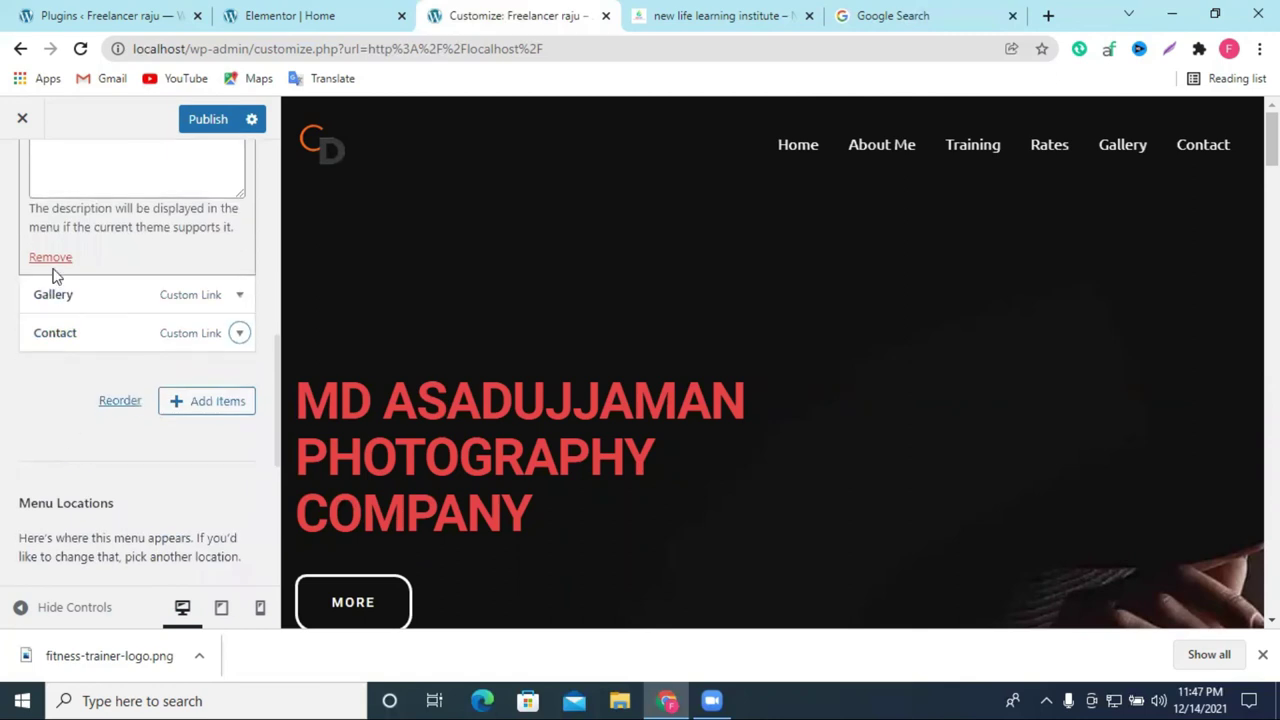
left_click(50, 258)
scroll(115, 360, "up", 2)
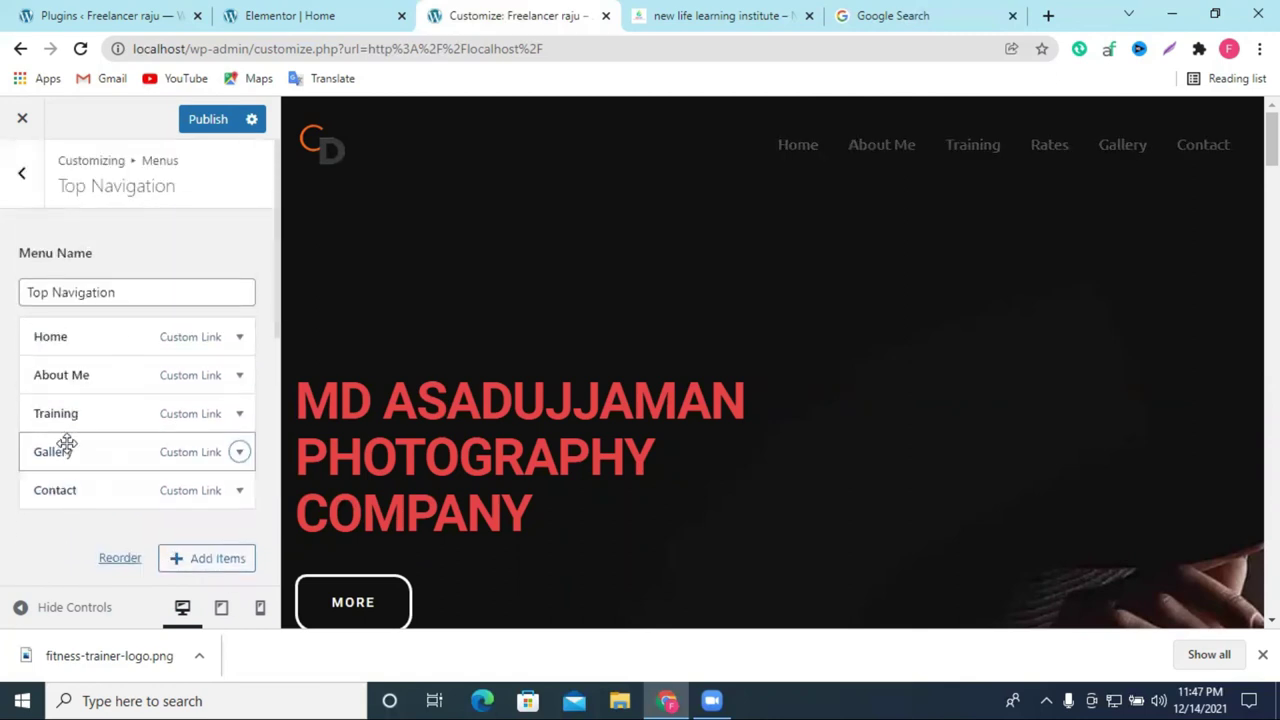
left_click(106, 408)
scroll(60, 500, "down", 5)
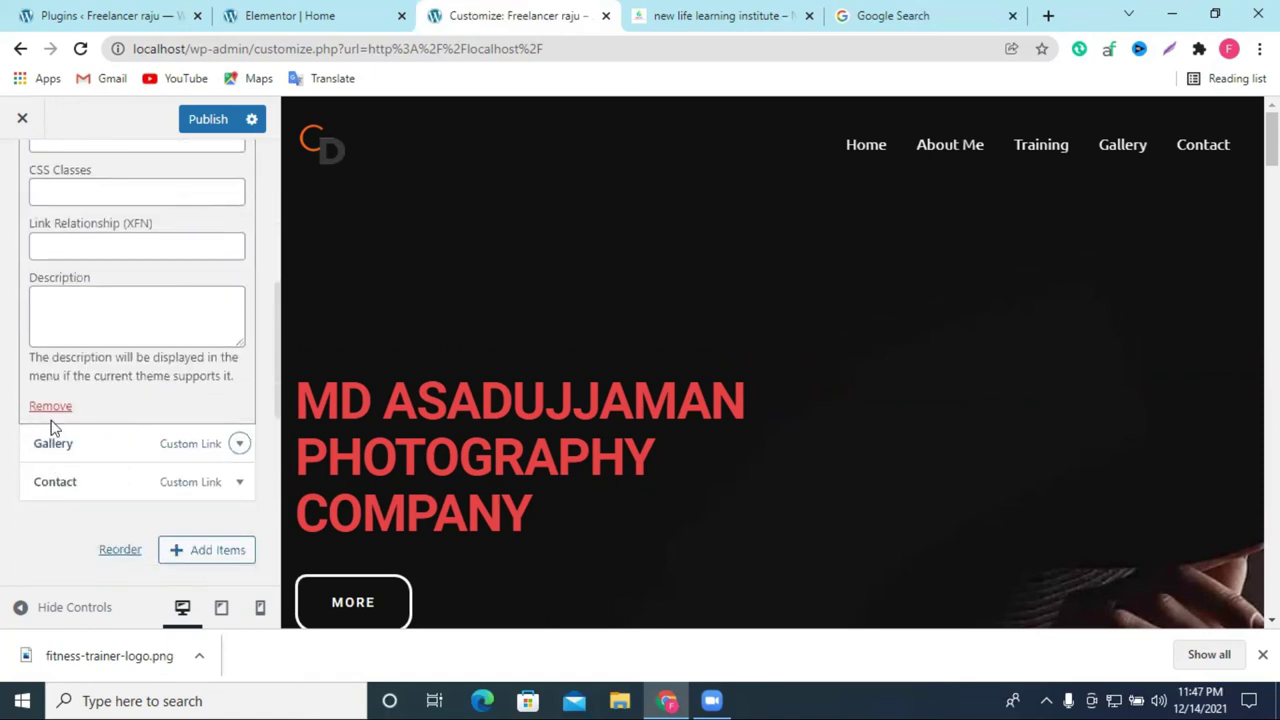
left_click(50, 407)
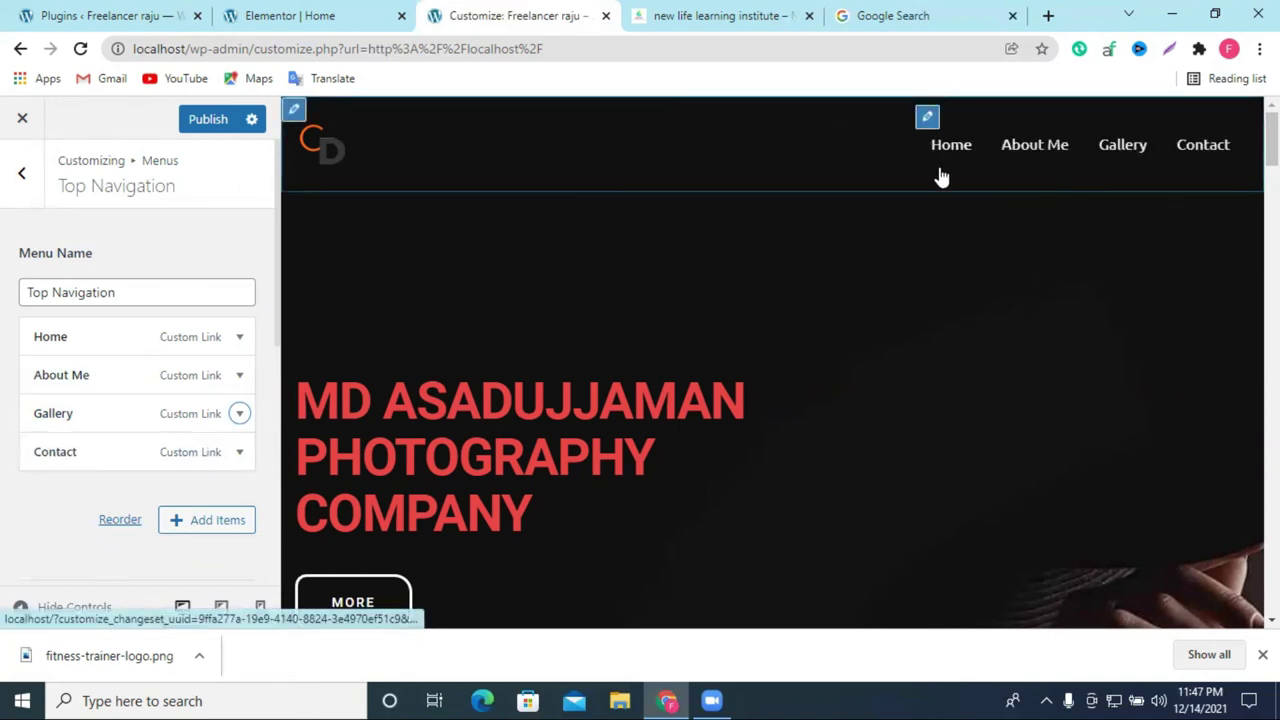
left_click(208, 121)
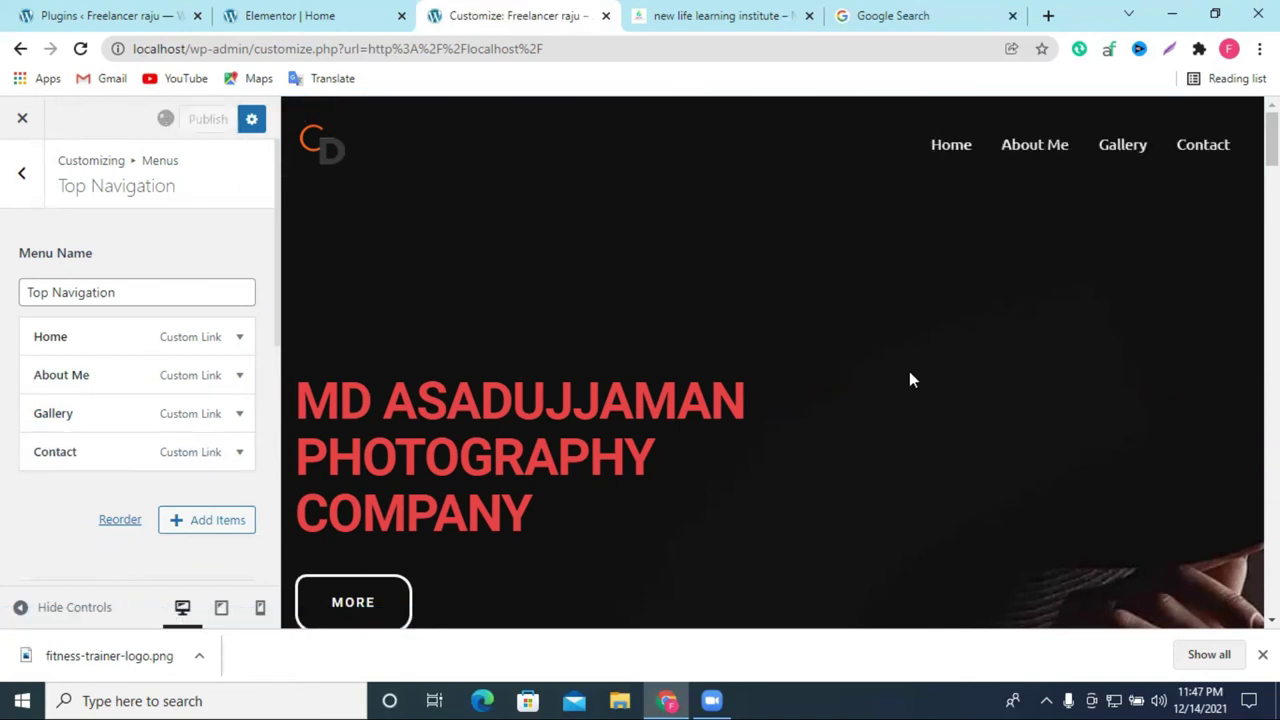
Step: Look through the open tabs: live site, Elementor editor, Customizer and plugins page
left_click(715, 12)
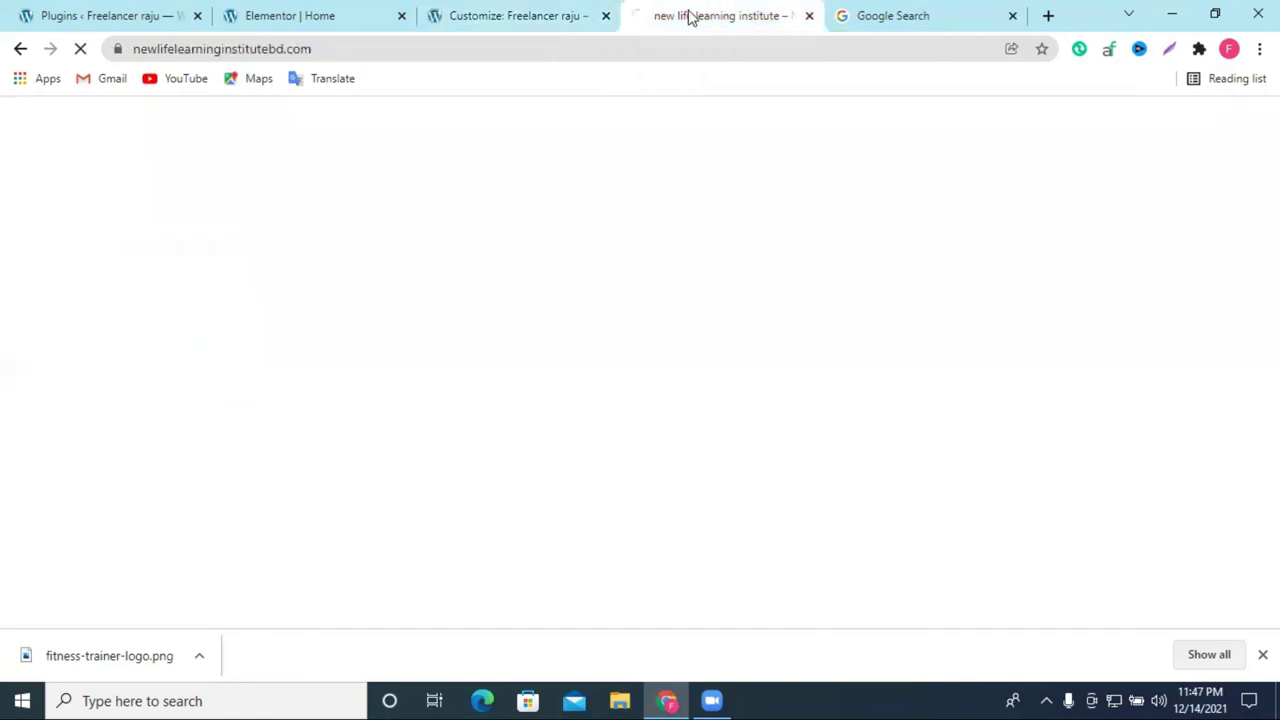
left_click(293, 12)
left_click(520, 12)
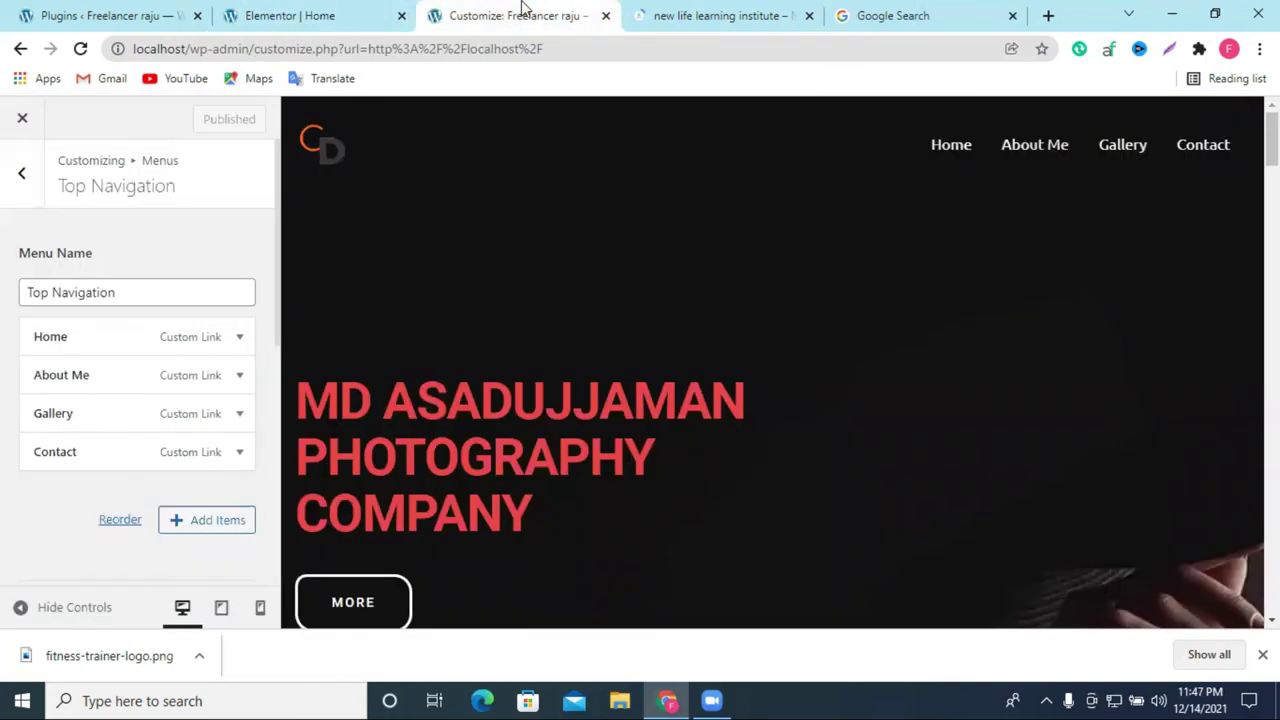
left_click(175, 14)
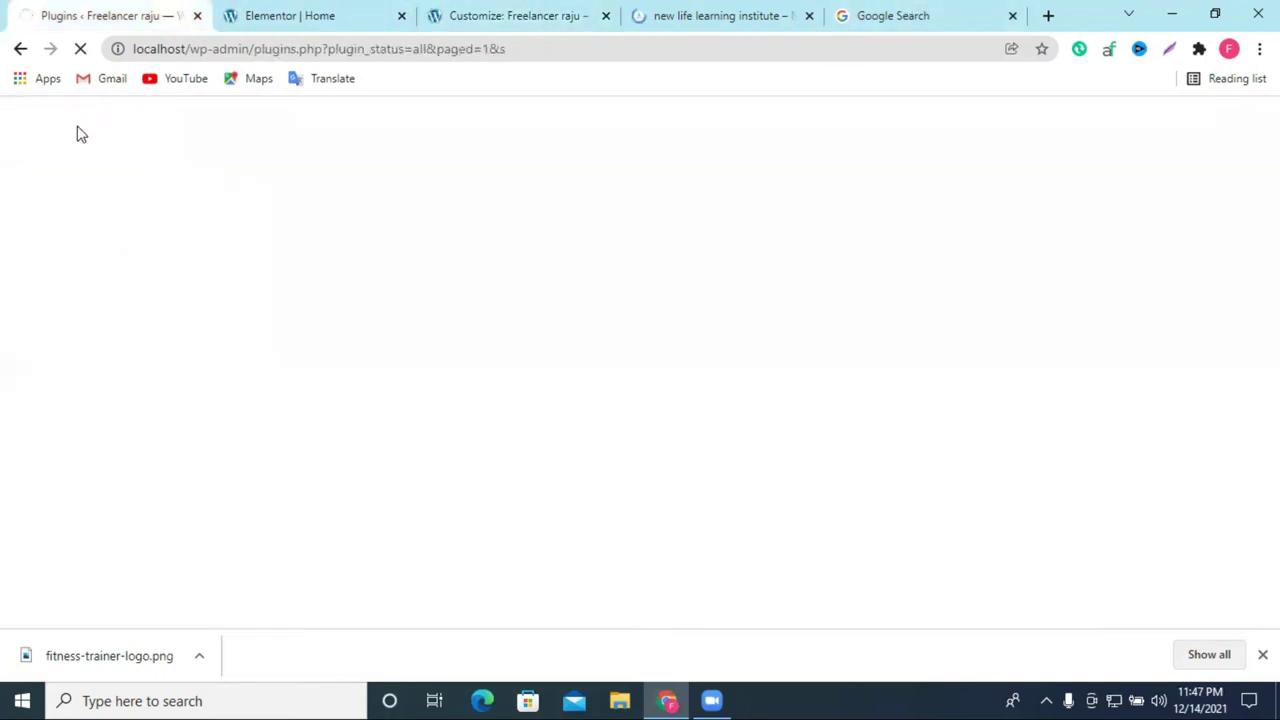
left_click(661, 12)
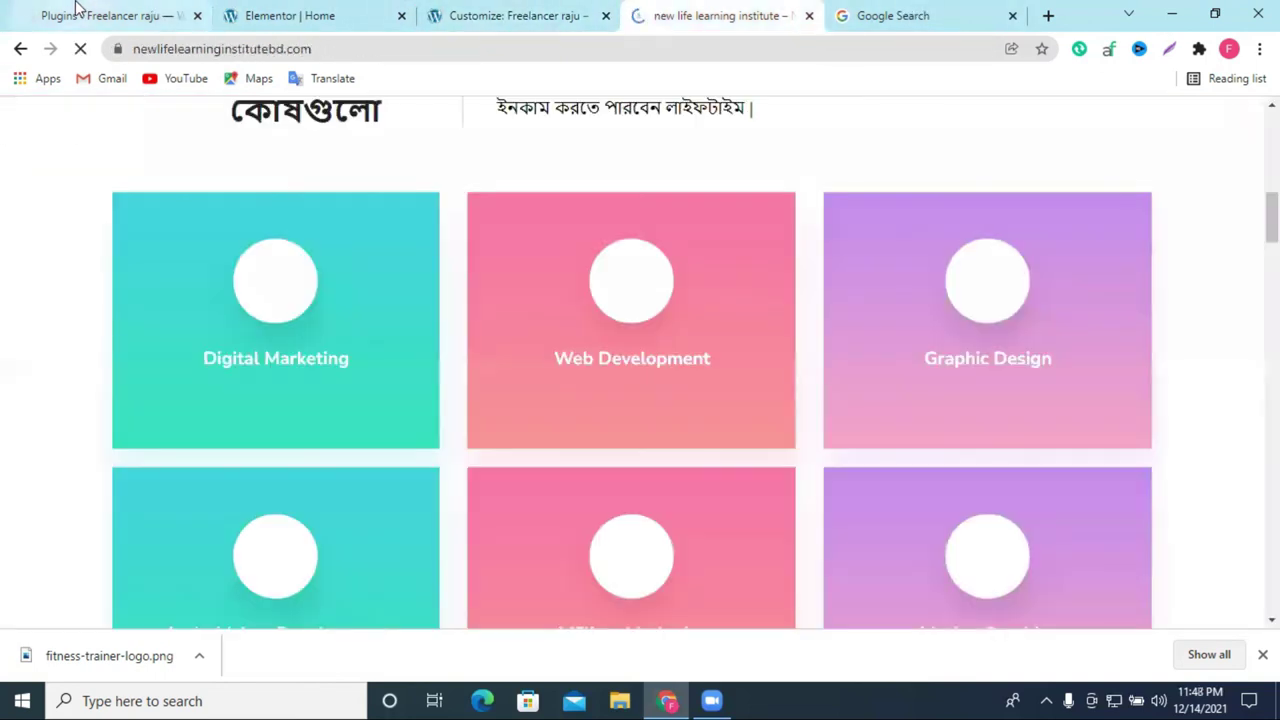
left_click(76, 14)
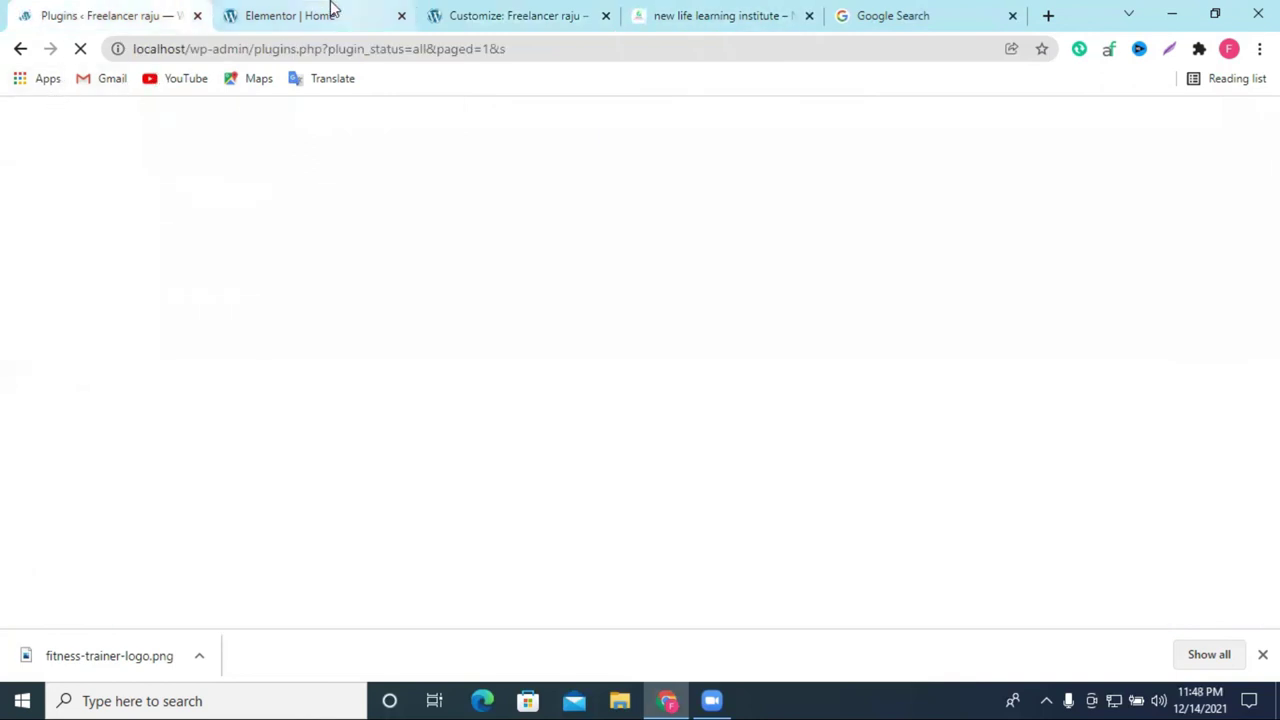
left_click(329, 10)
left_click(105, 12)
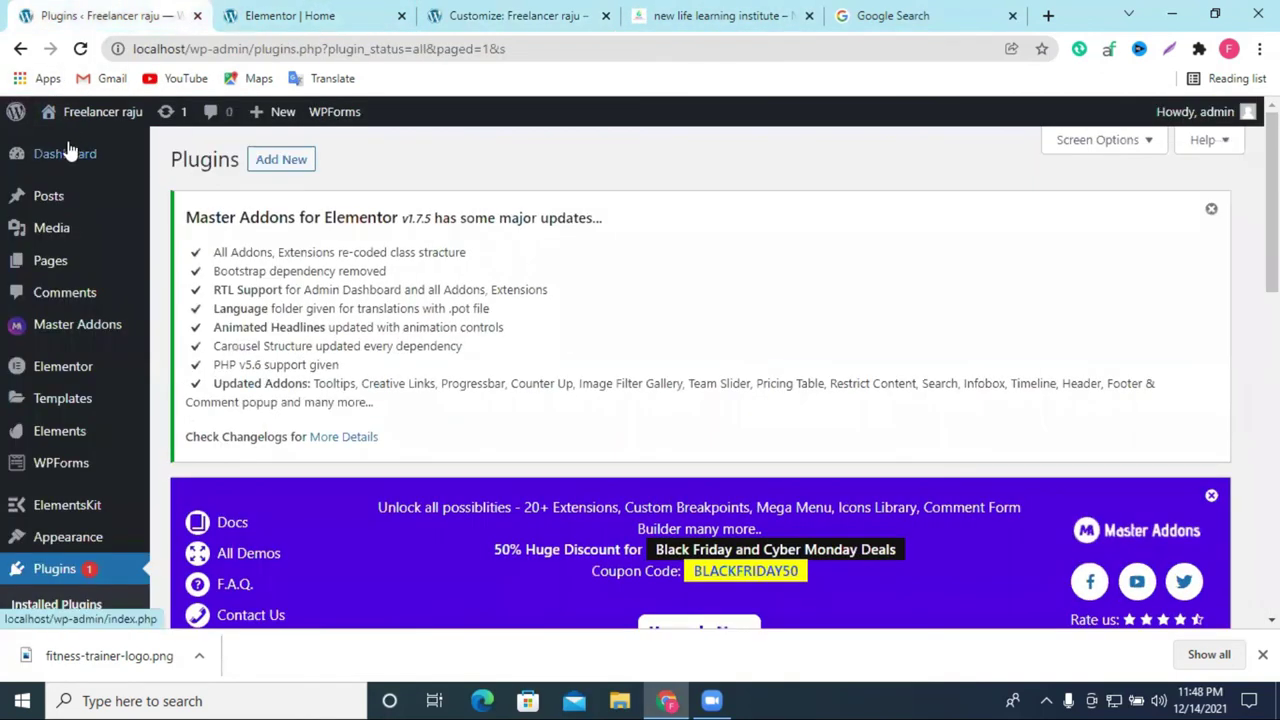
Step: Open the site front end in a new tab, close the Google Search tab and downloads bar
middle_click(72, 146)
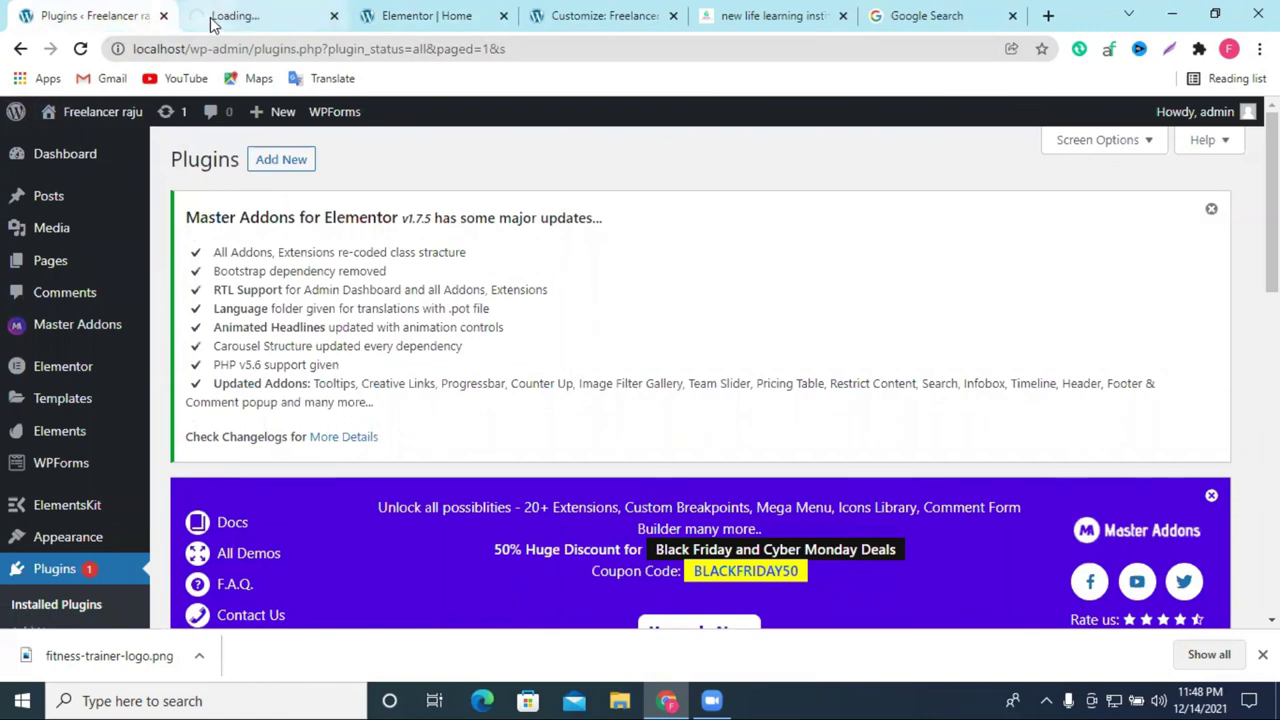
left_click_drag(222, 16, 894, 23)
left_click(842, 17)
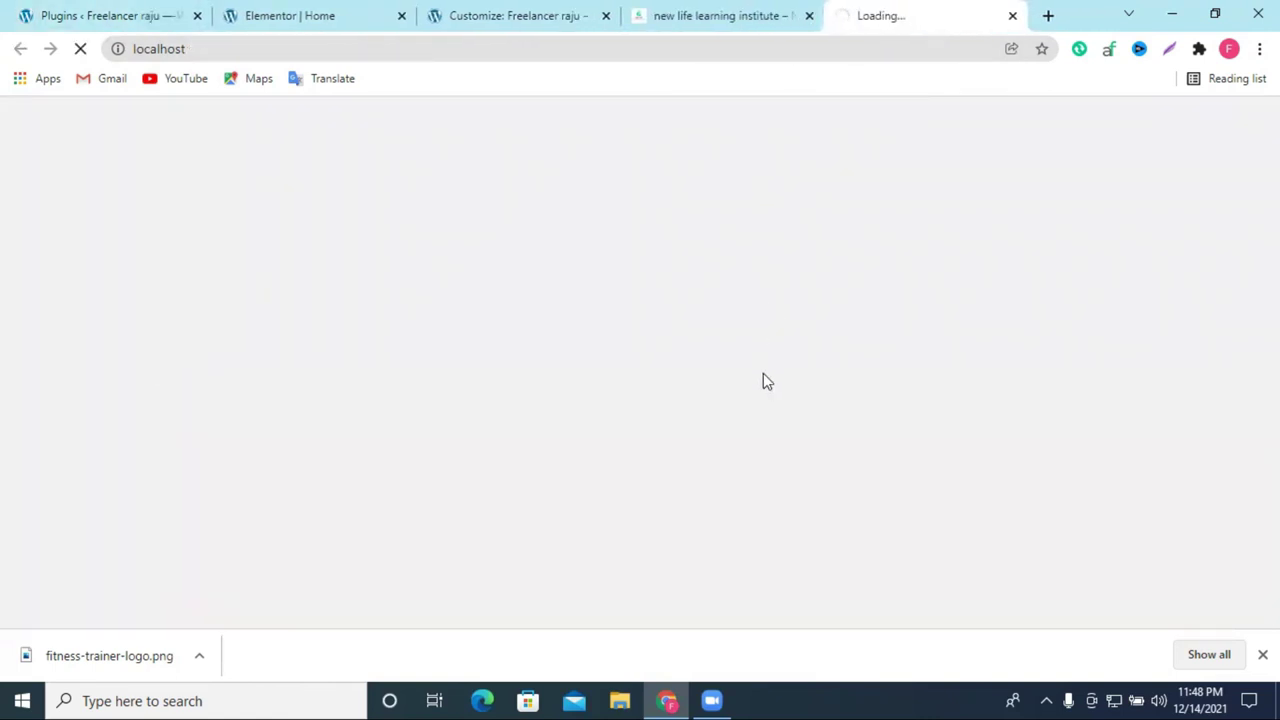
left_click(1262, 654)
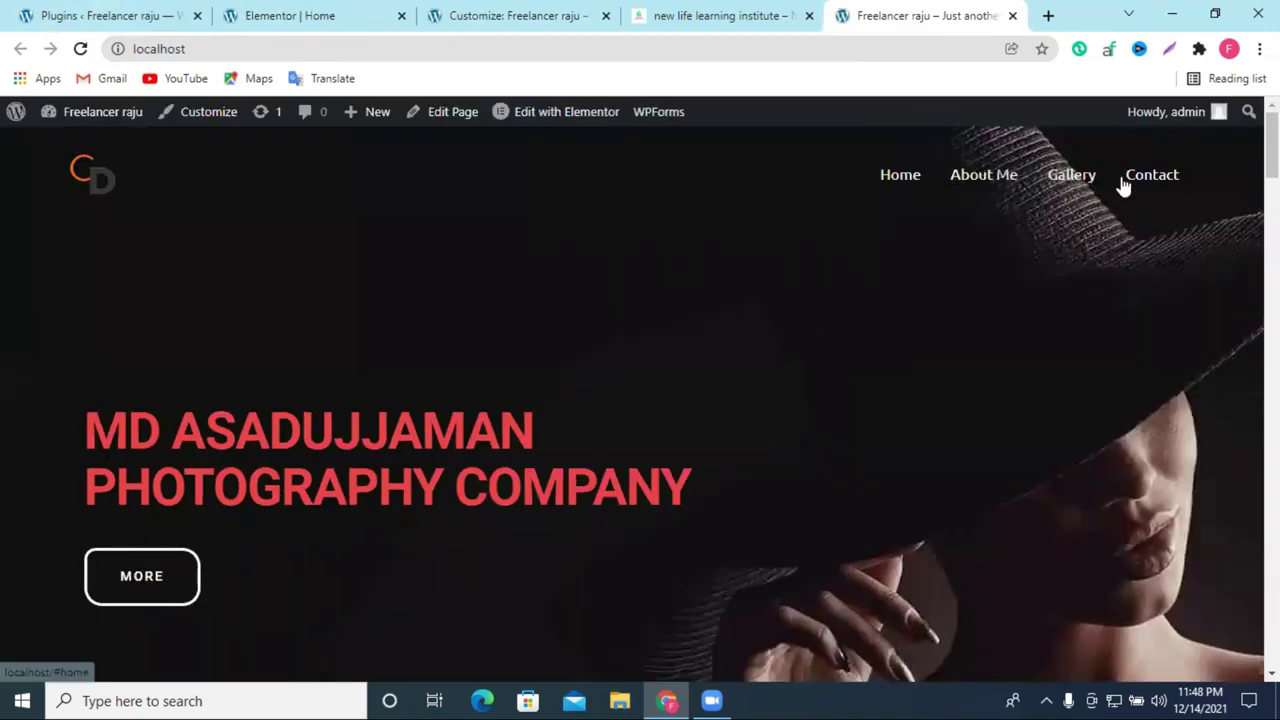
Step: Check the live site and photography homepage tabs, then return to the menu customizer
left_click(658, 14)
mouse_move(835, 145)
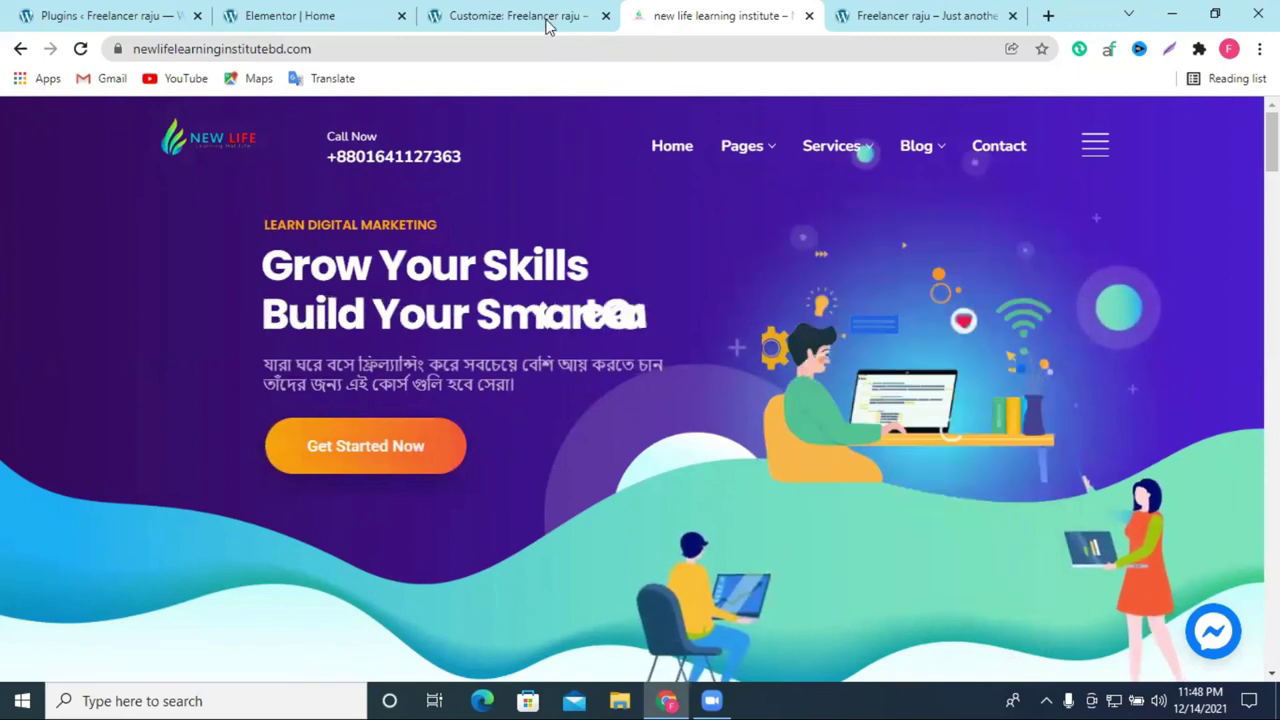
left_click(932, 12)
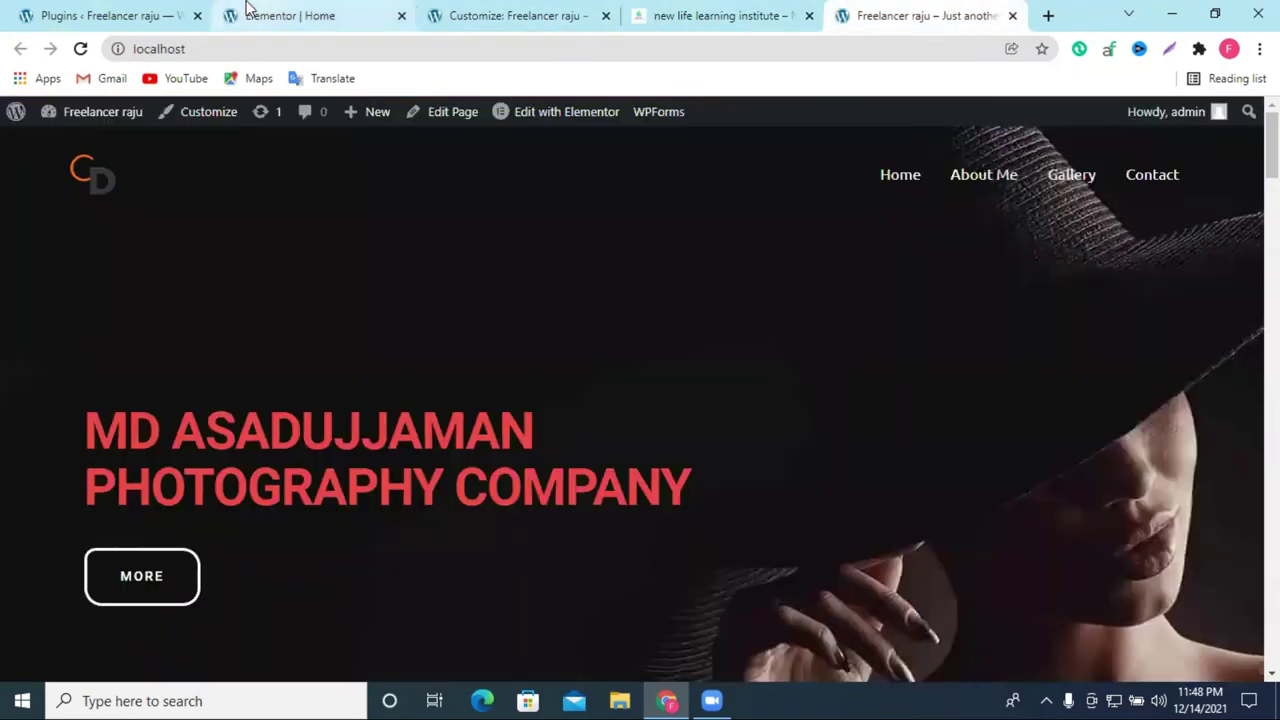
left_click(250, 12)
left_click(186, 10)
left_click(394, 10)
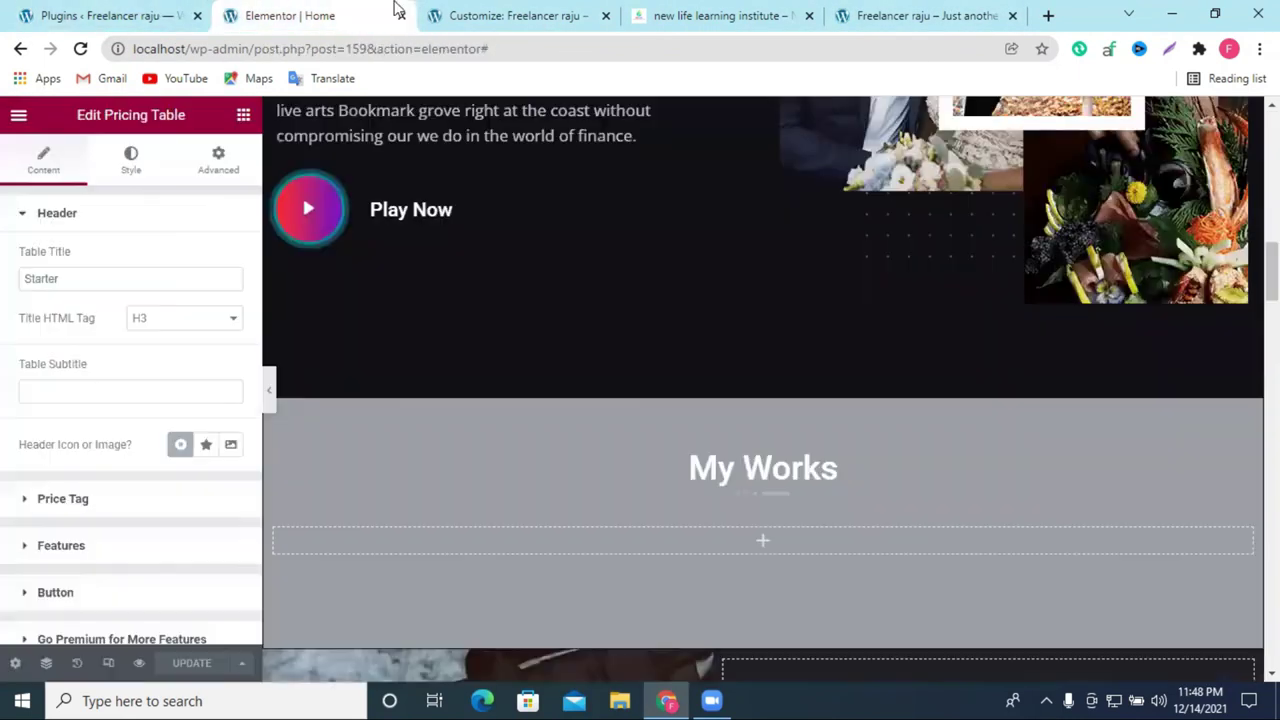
left_click(490, 15)
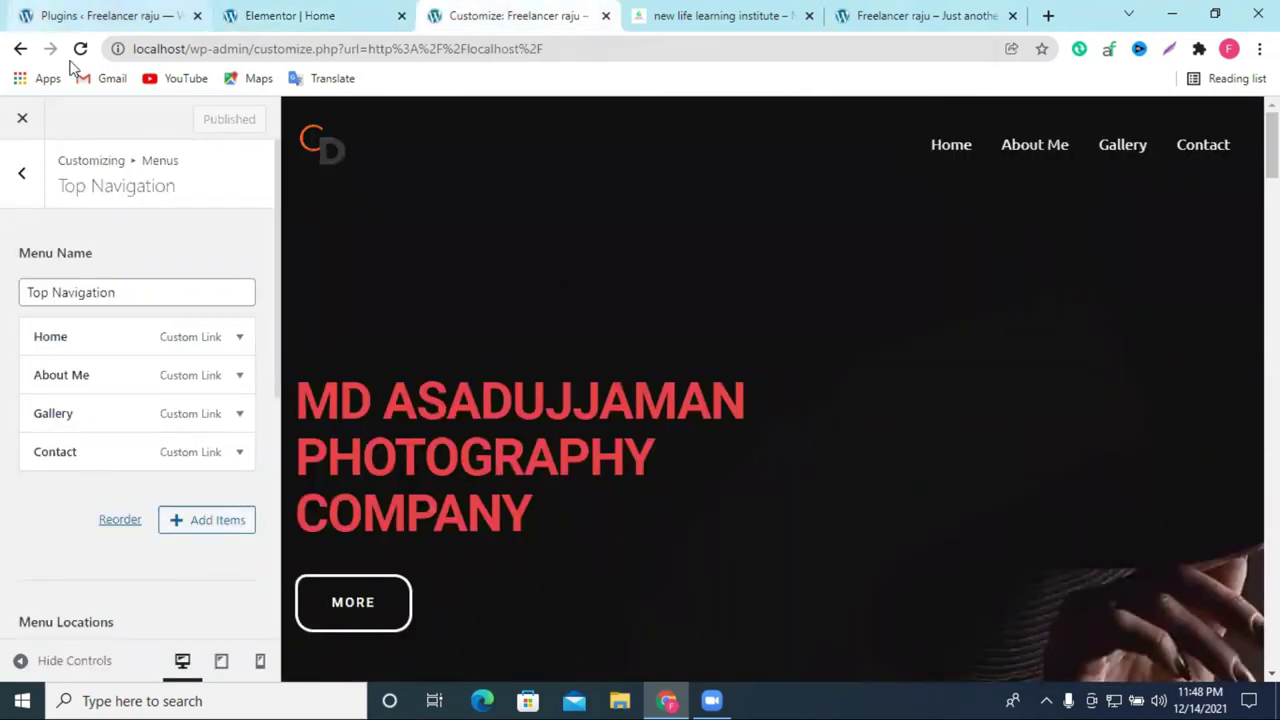
Step: Expand Add Items sections Posts, Landing Pages, Categories, Tags, Formats and Pages, then click into Add New Page
left_click(186, 530)
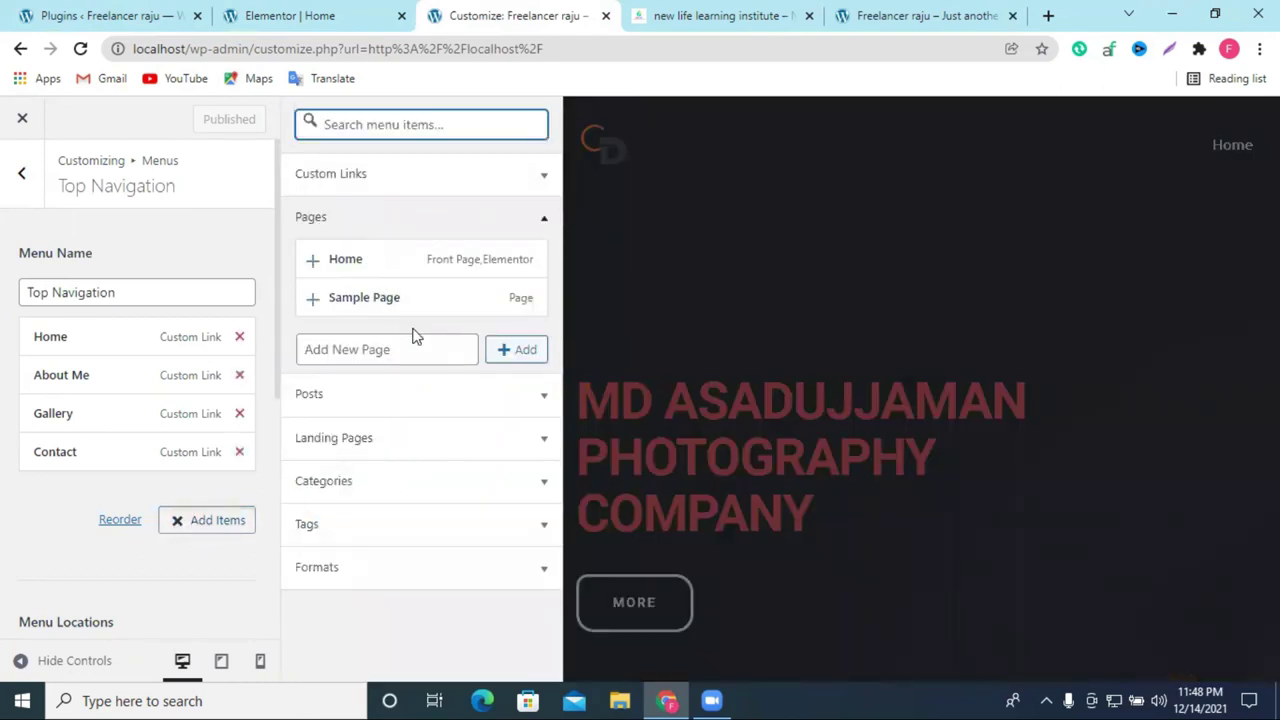
left_click(385, 402)
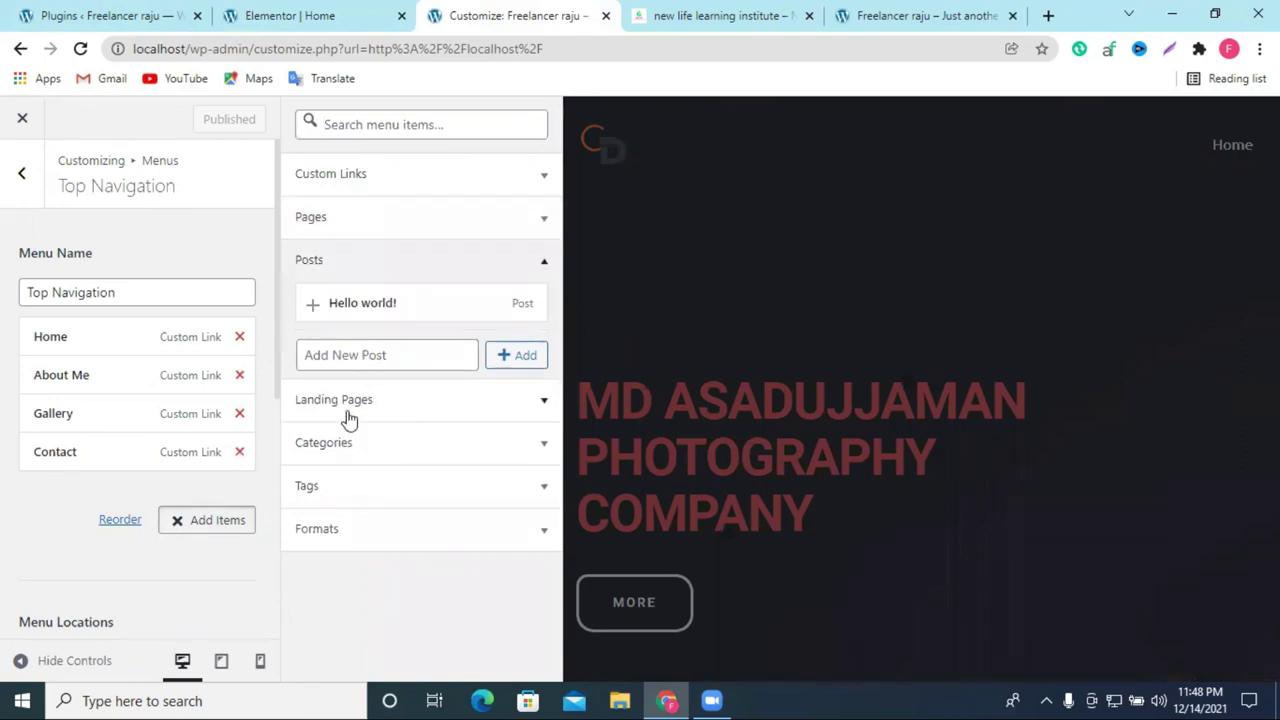
left_click(352, 412)
left_click(357, 412)
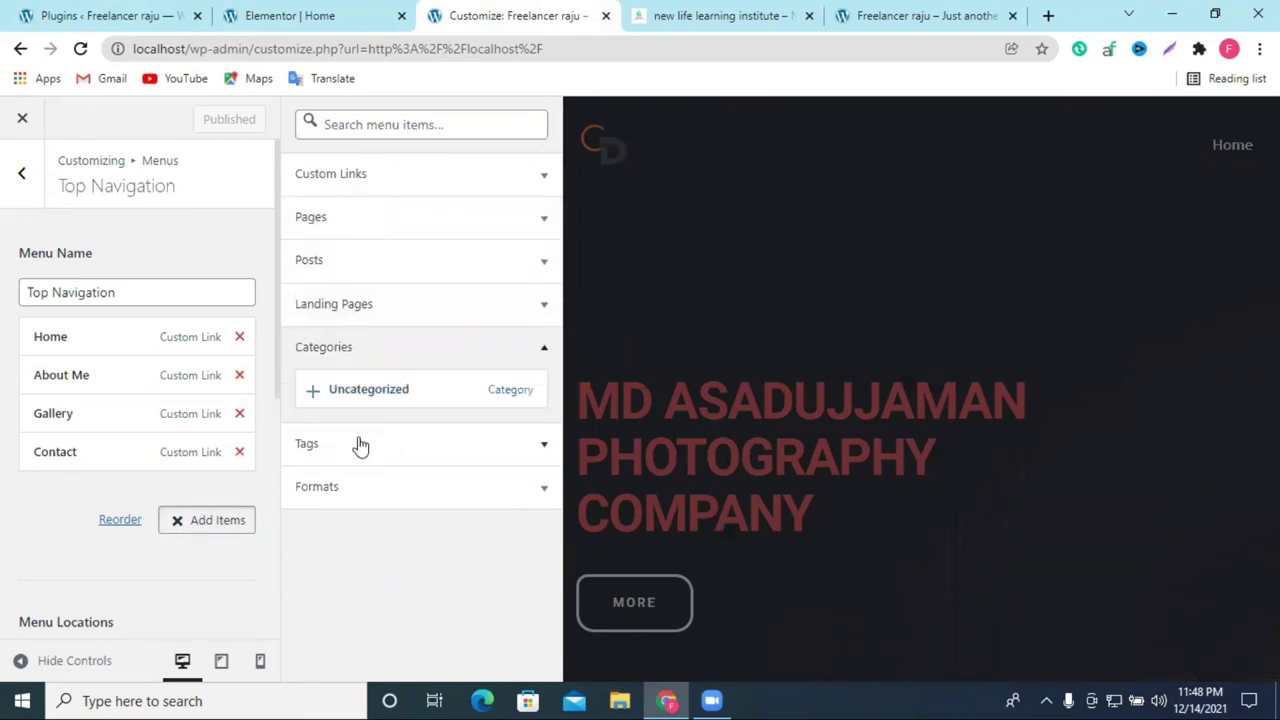
left_click(360, 445)
left_click(345, 455)
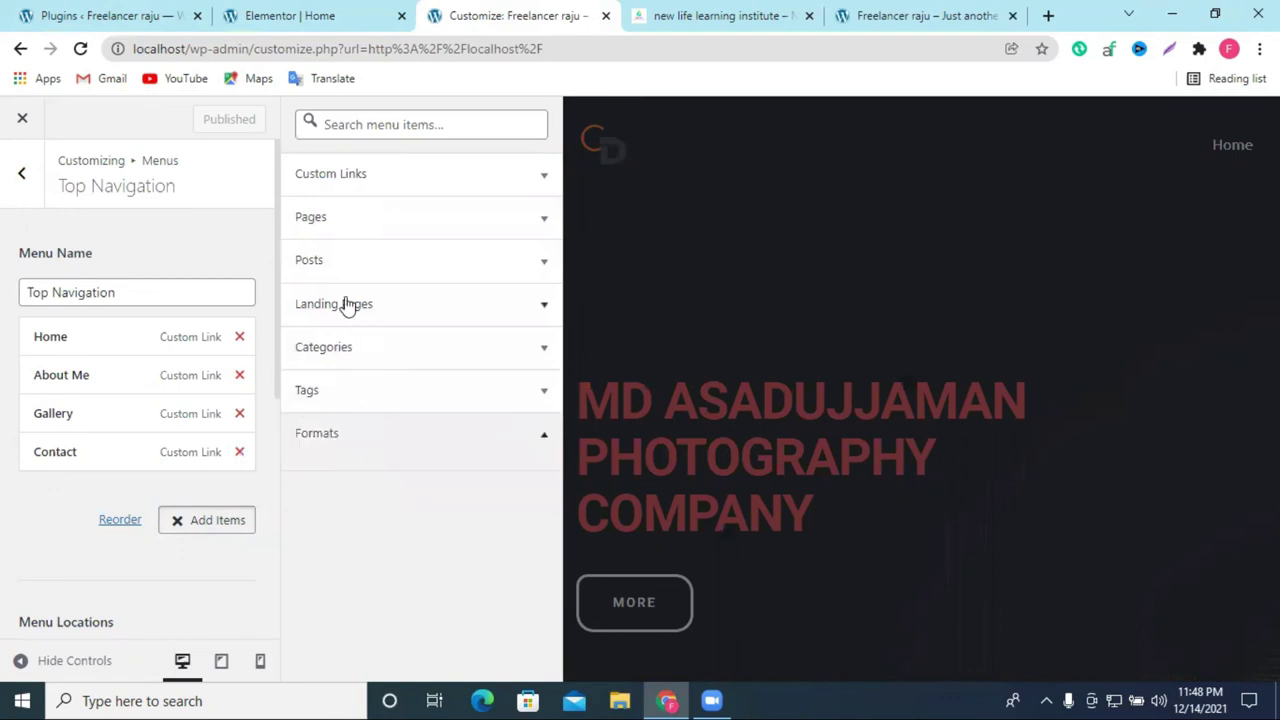
left_click(334, 222)
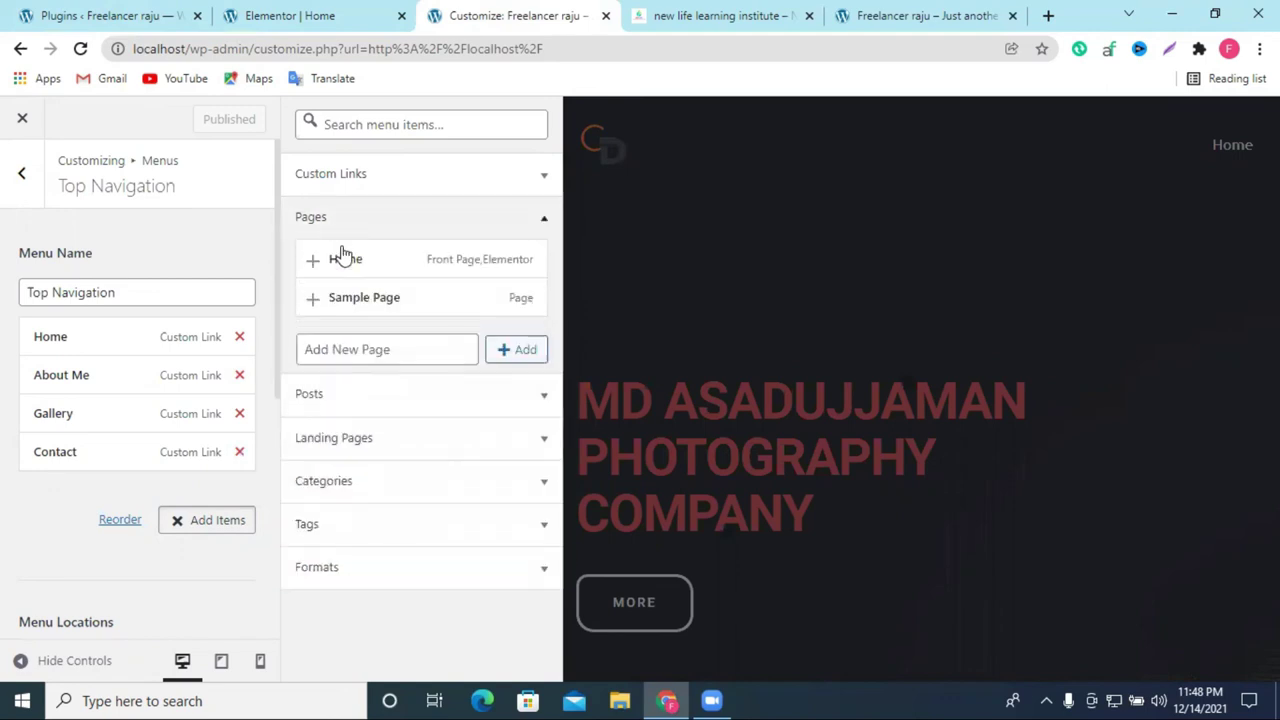
left_click(506, 362)
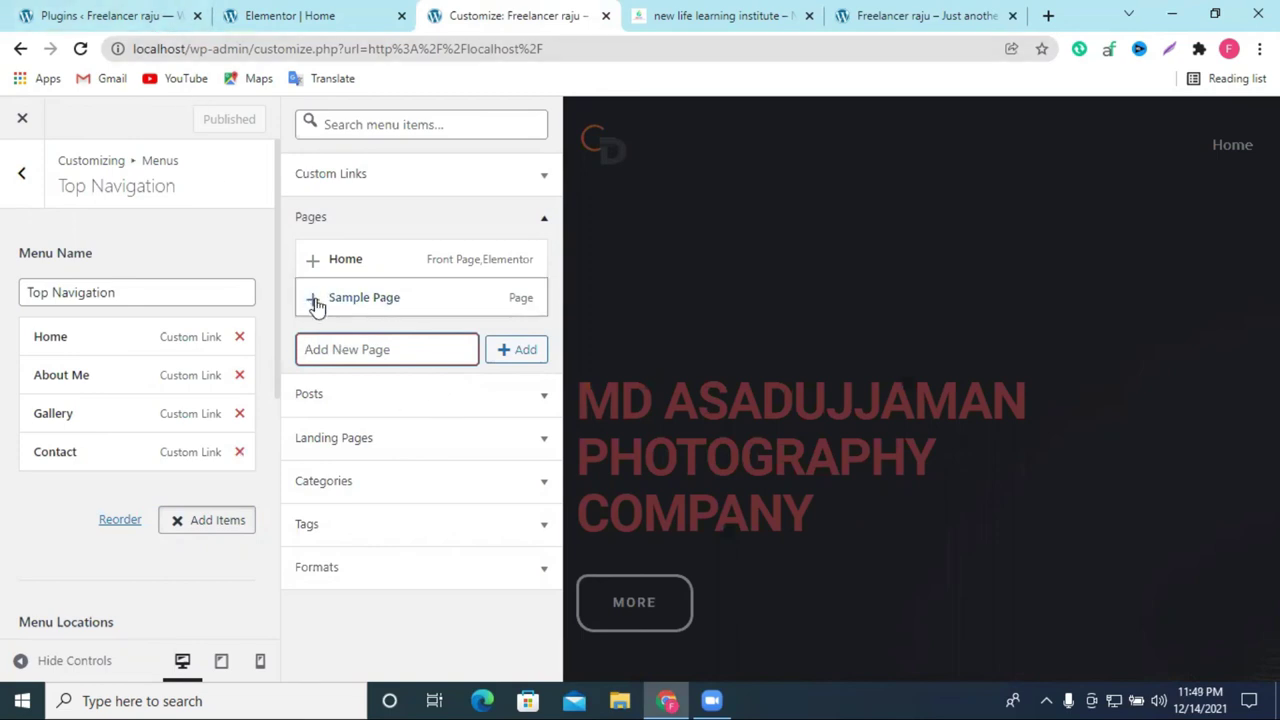
left_click(355, 352)
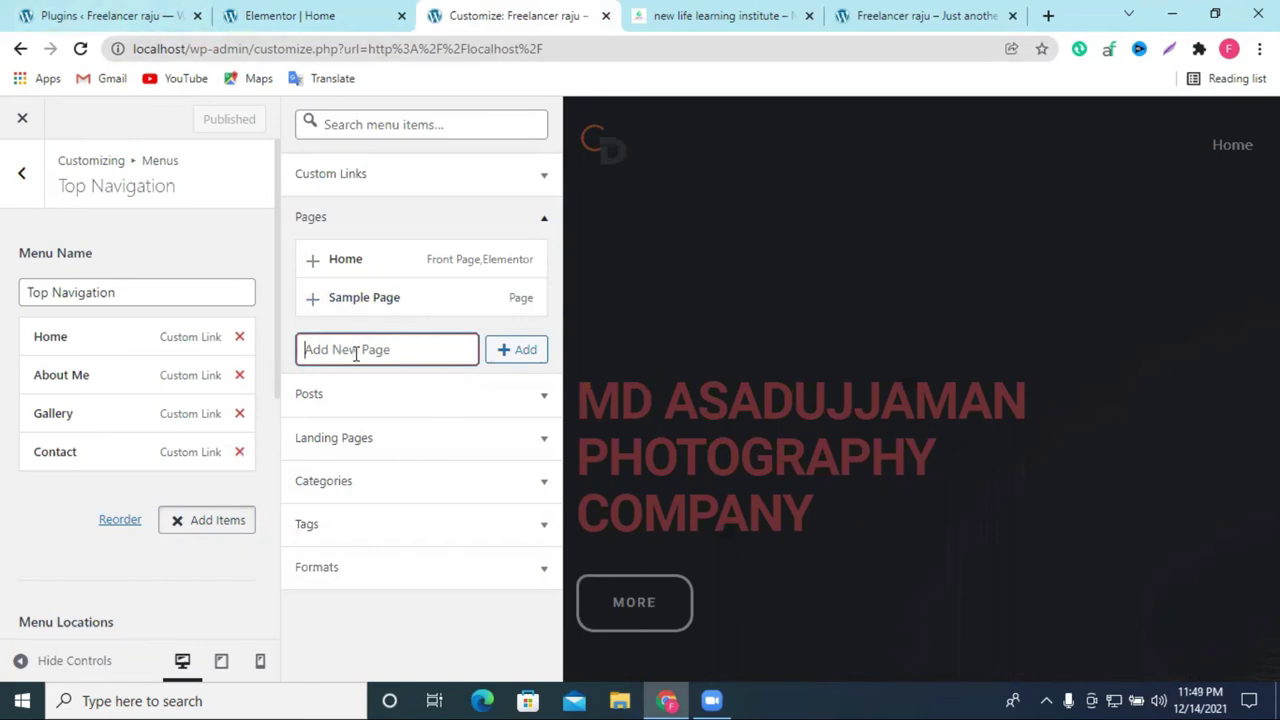
type("te")
key("BackSpace")
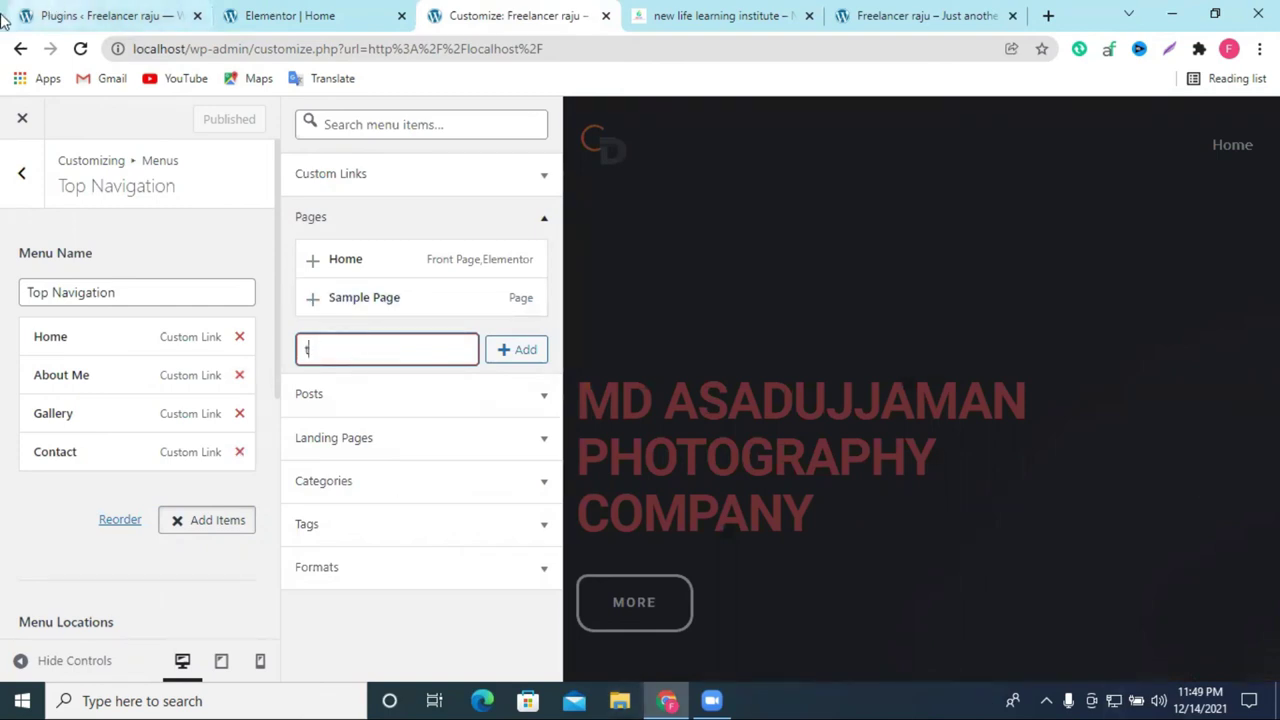
left_click(522, 364)
left_click(524, 350)
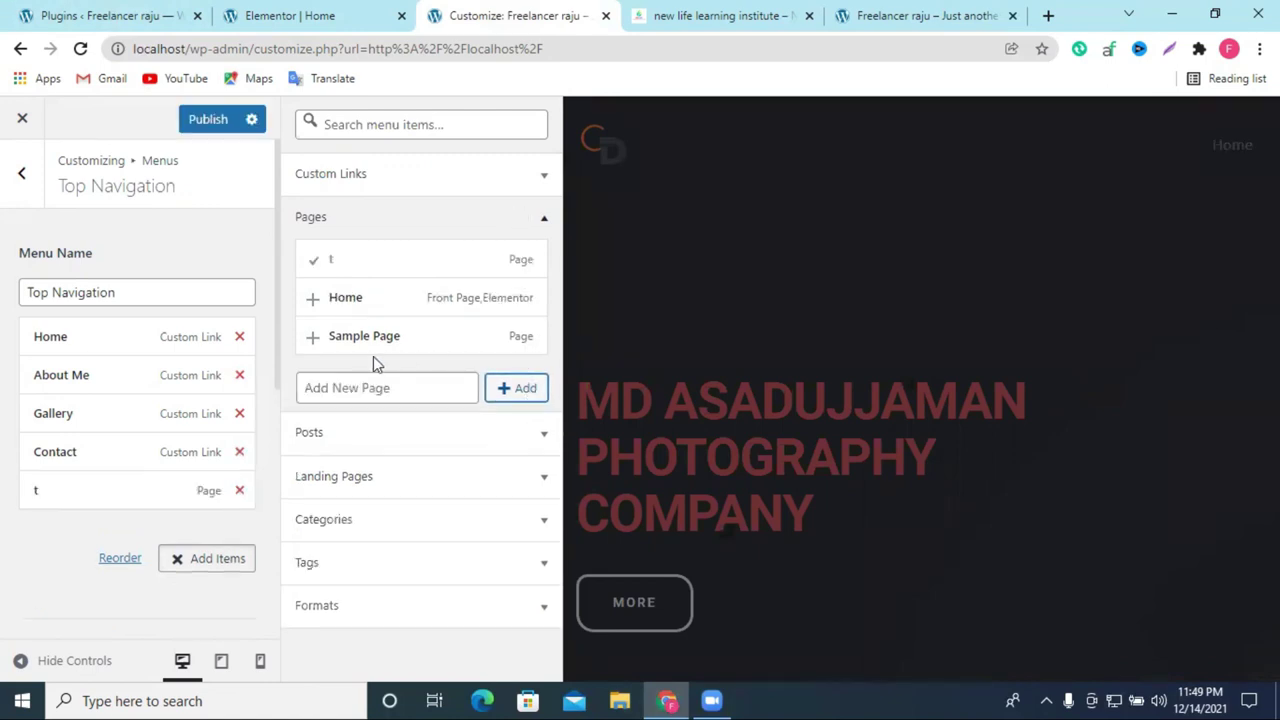
left_click(240, 491)
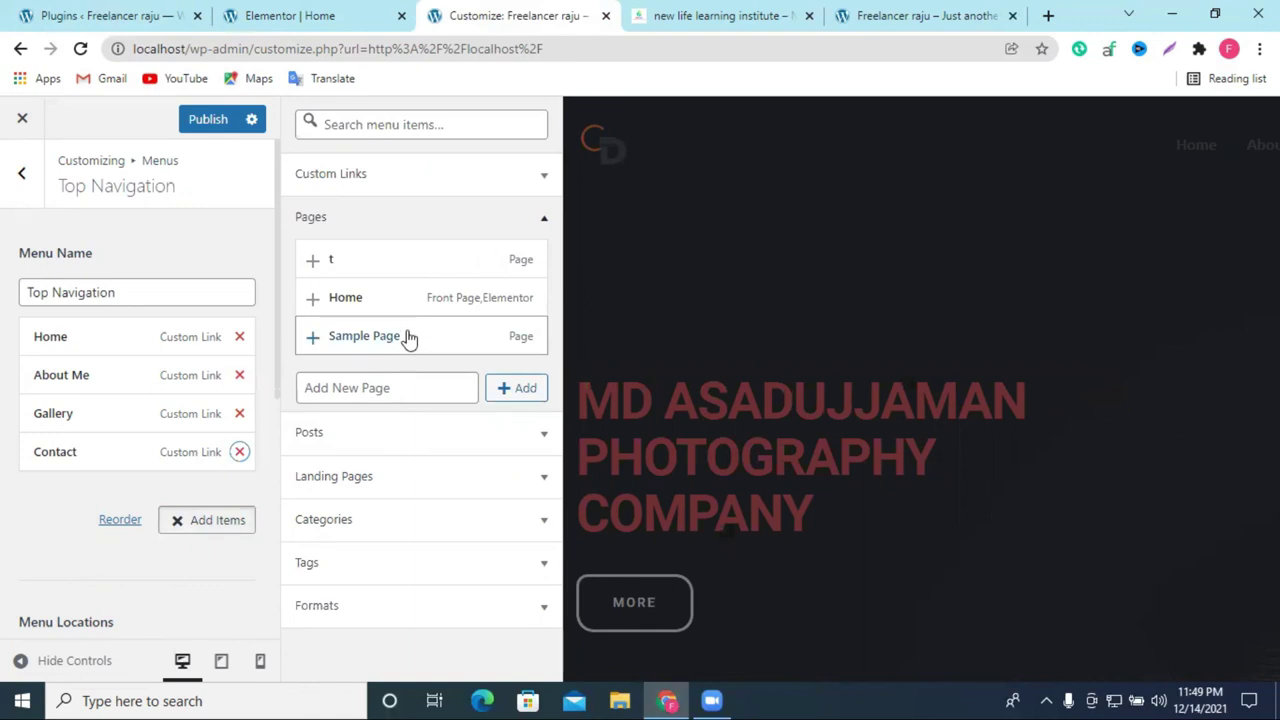
left_click(737, 12)
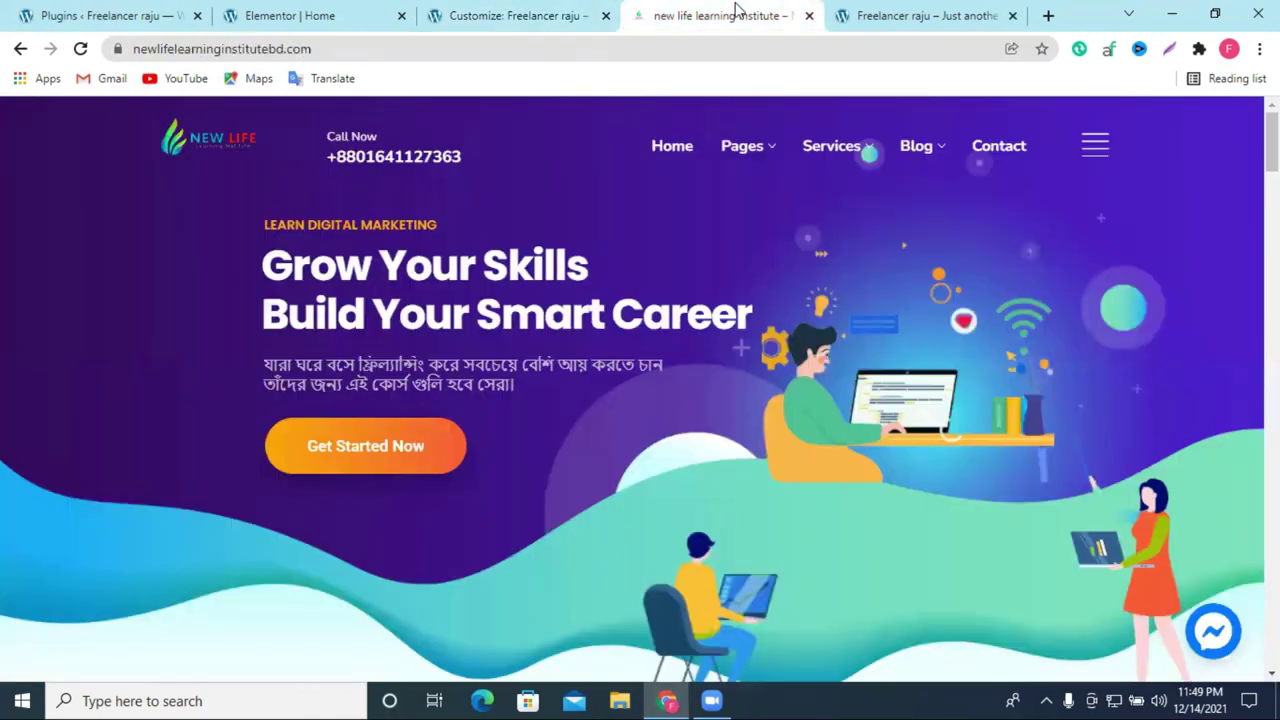
left_click(555, 12)
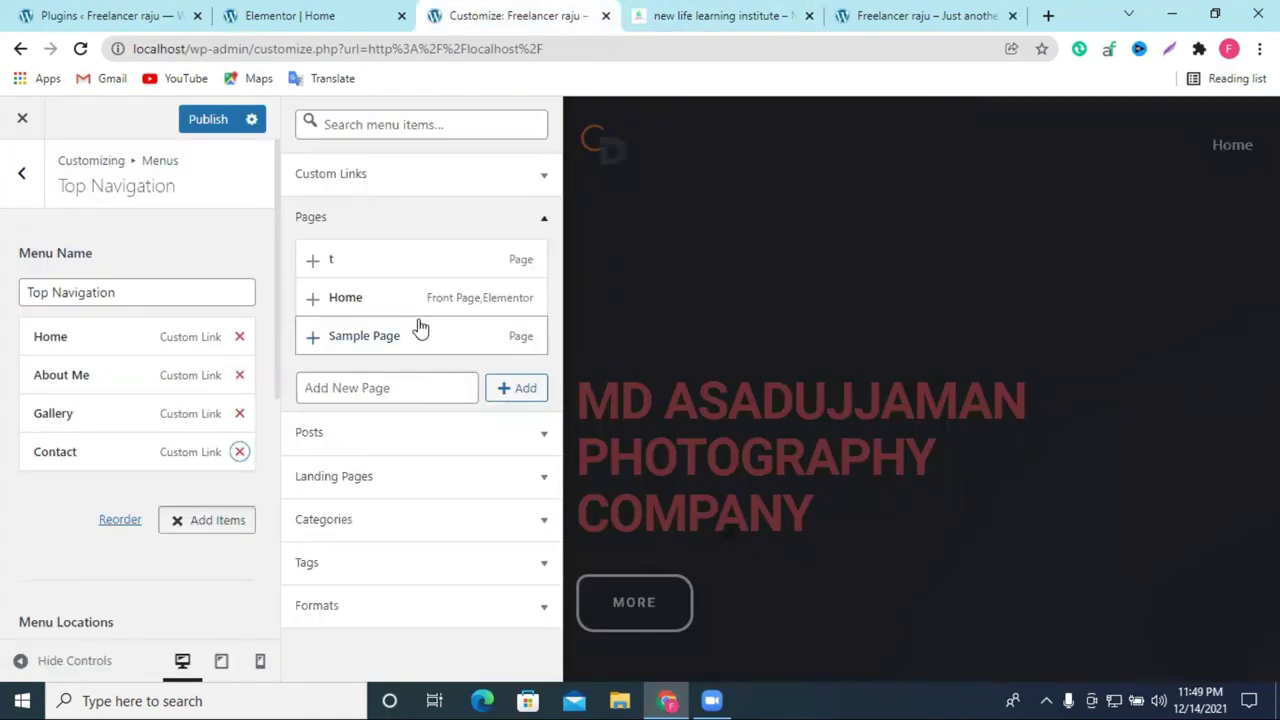
left_click(389, 388)
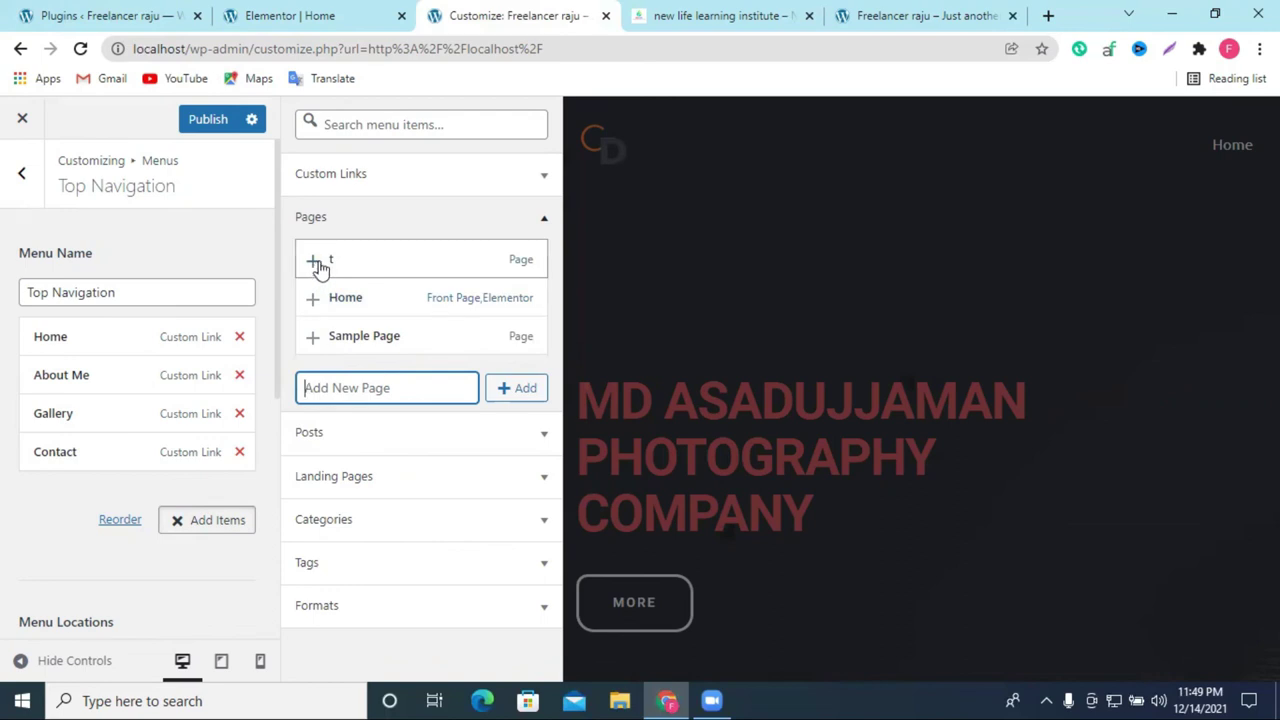
left_click(118, 12)
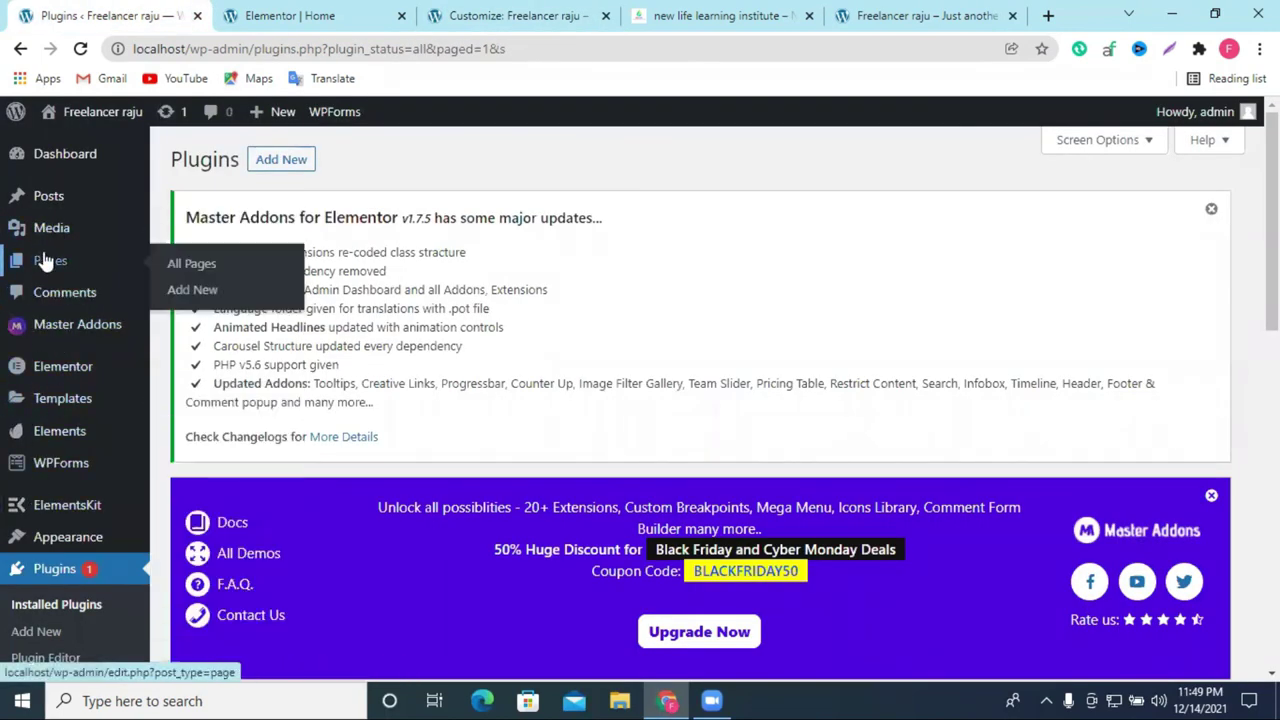
Step: Go to Pages in WP Admin and start a new page
scroll(60, 340, "down", 3)
scroll(62, 343, "up", 3)
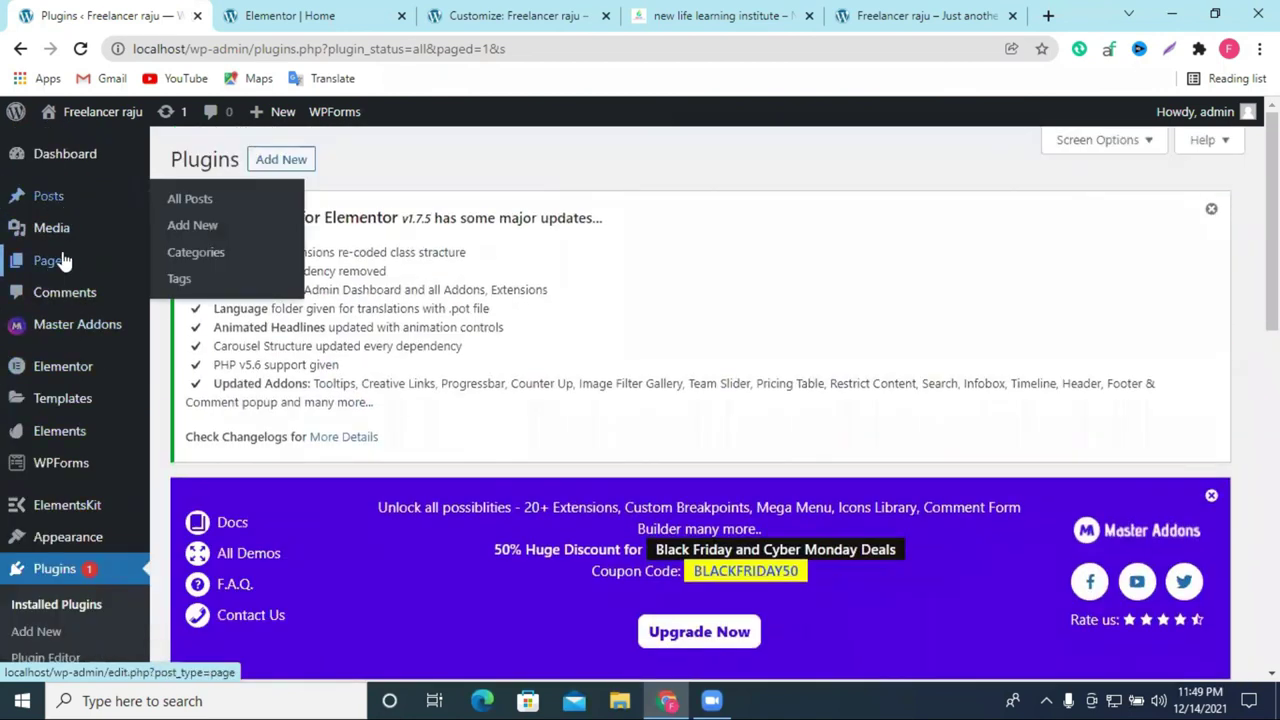
left_click(276, 265)
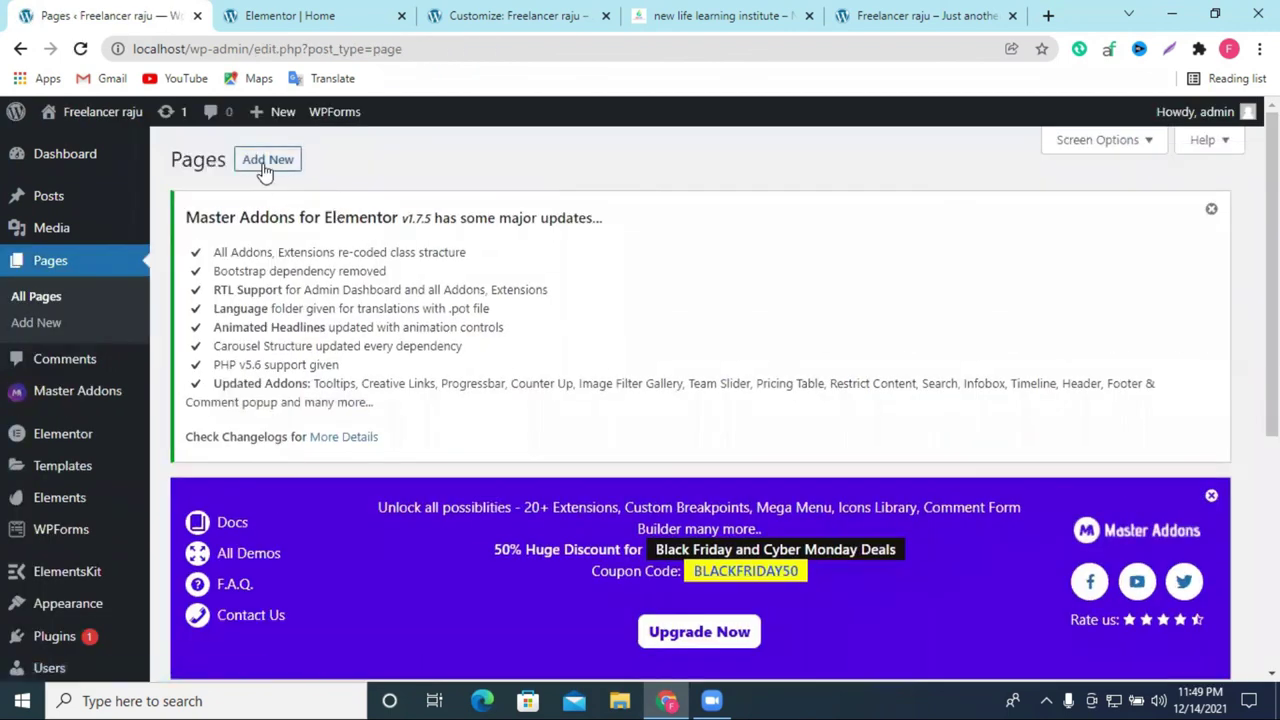
left_click(266, 161)
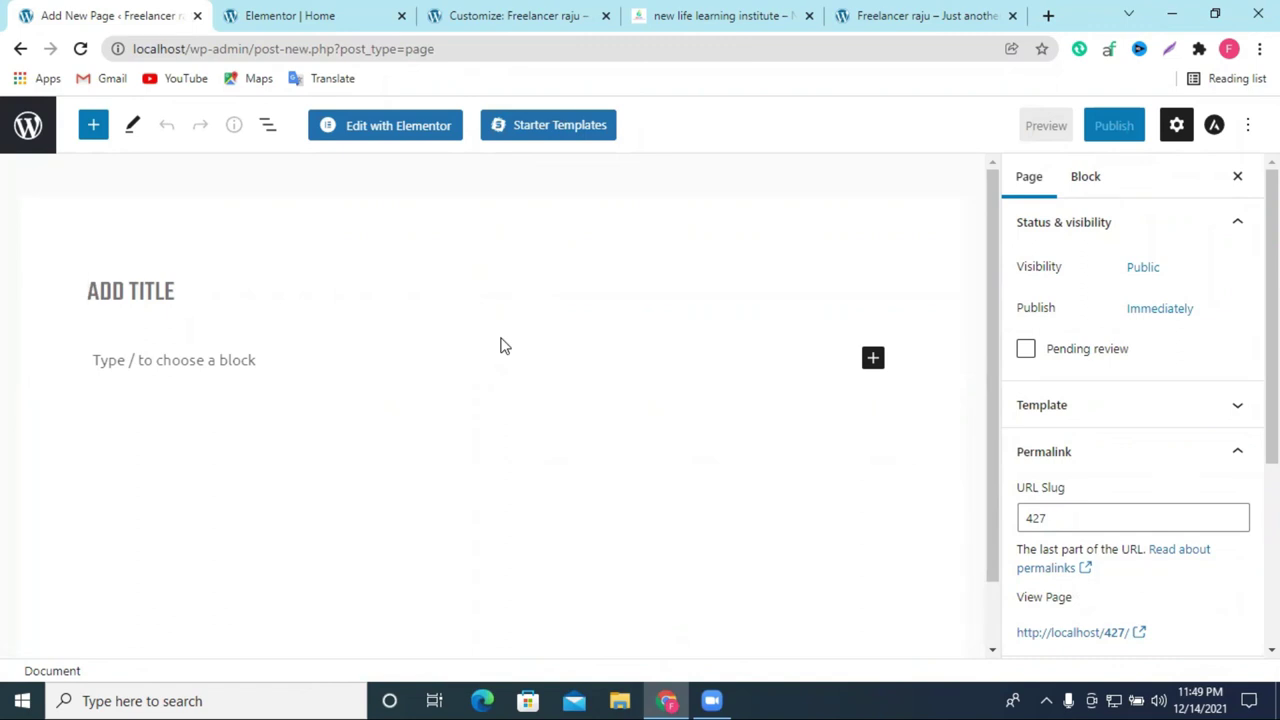
Step: Title the page with the user's name plus 'PAGE', publish it, and reload the Customizer
type("NA")
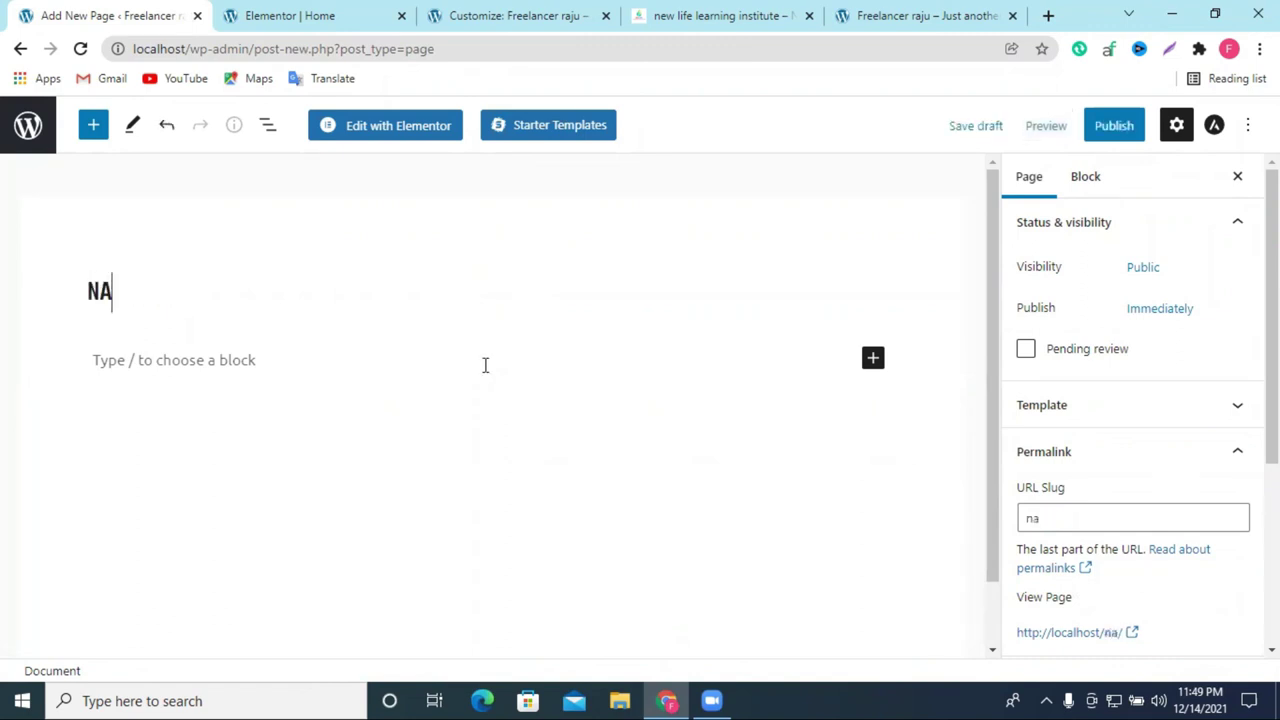
type("ZMUL PAGE")
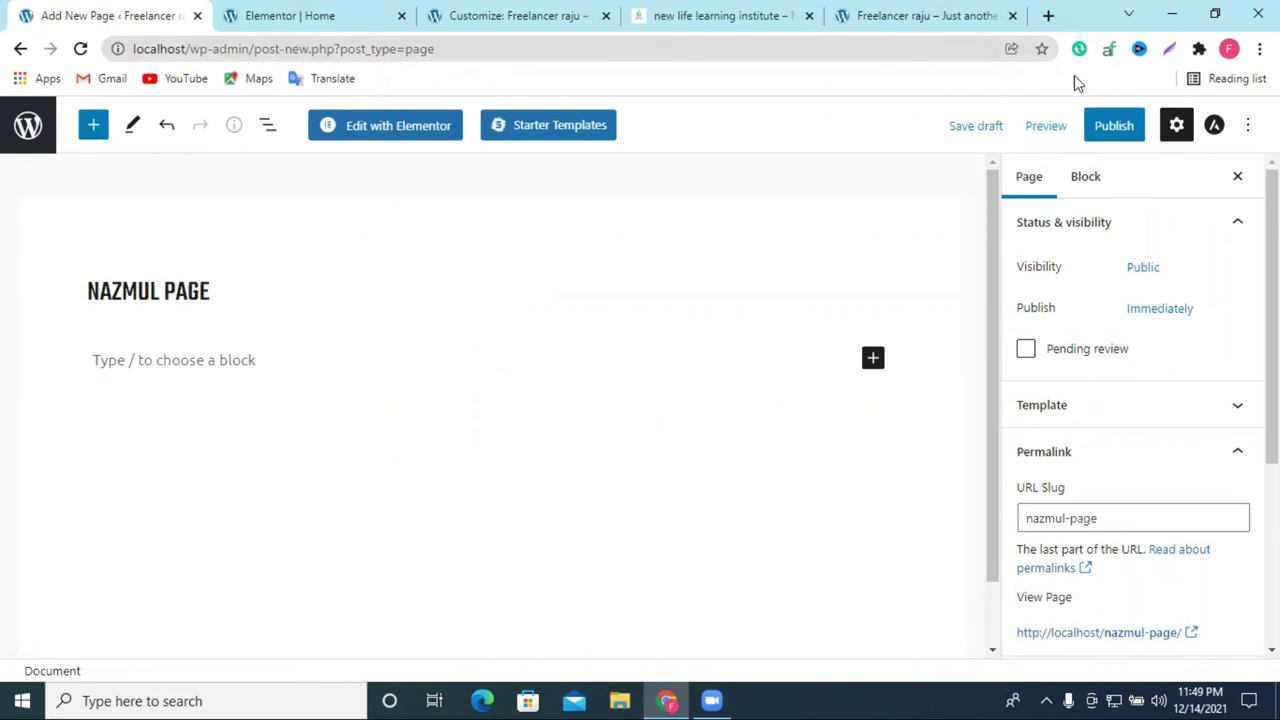
left_click(1094, 132)
left_click(1093, 133)
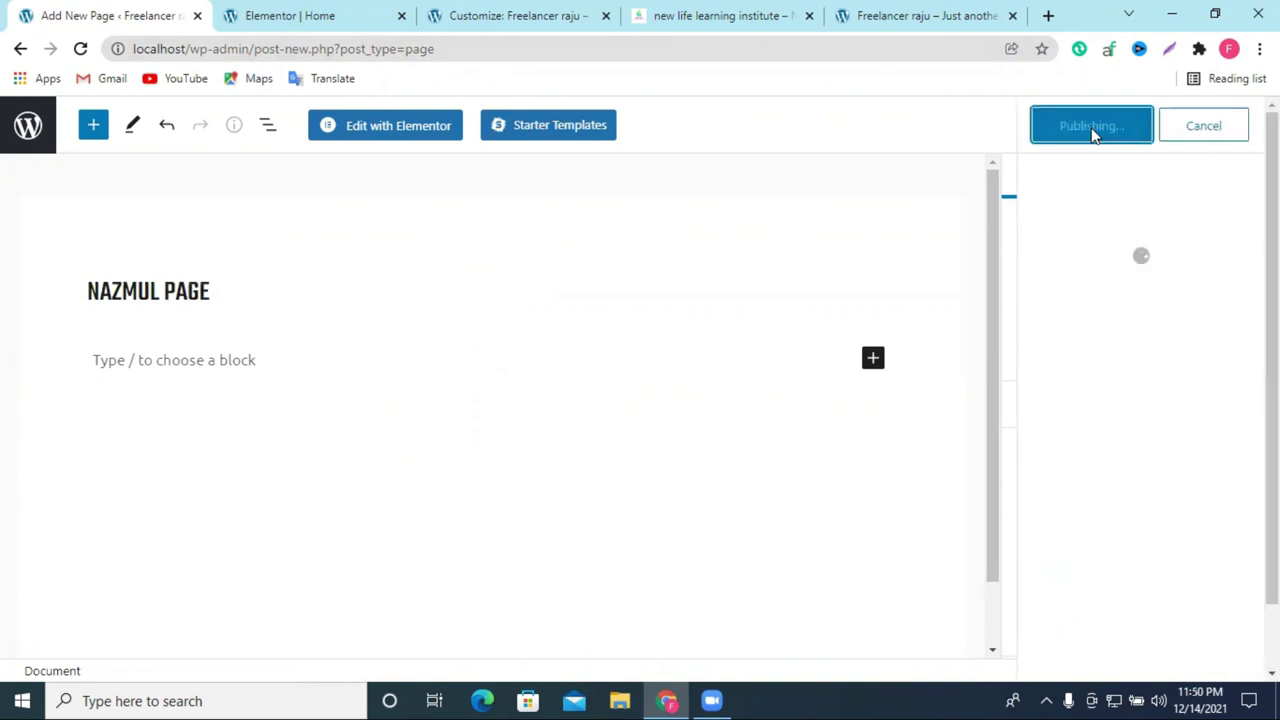
left_click(516, 12)
left_click(80, 48)
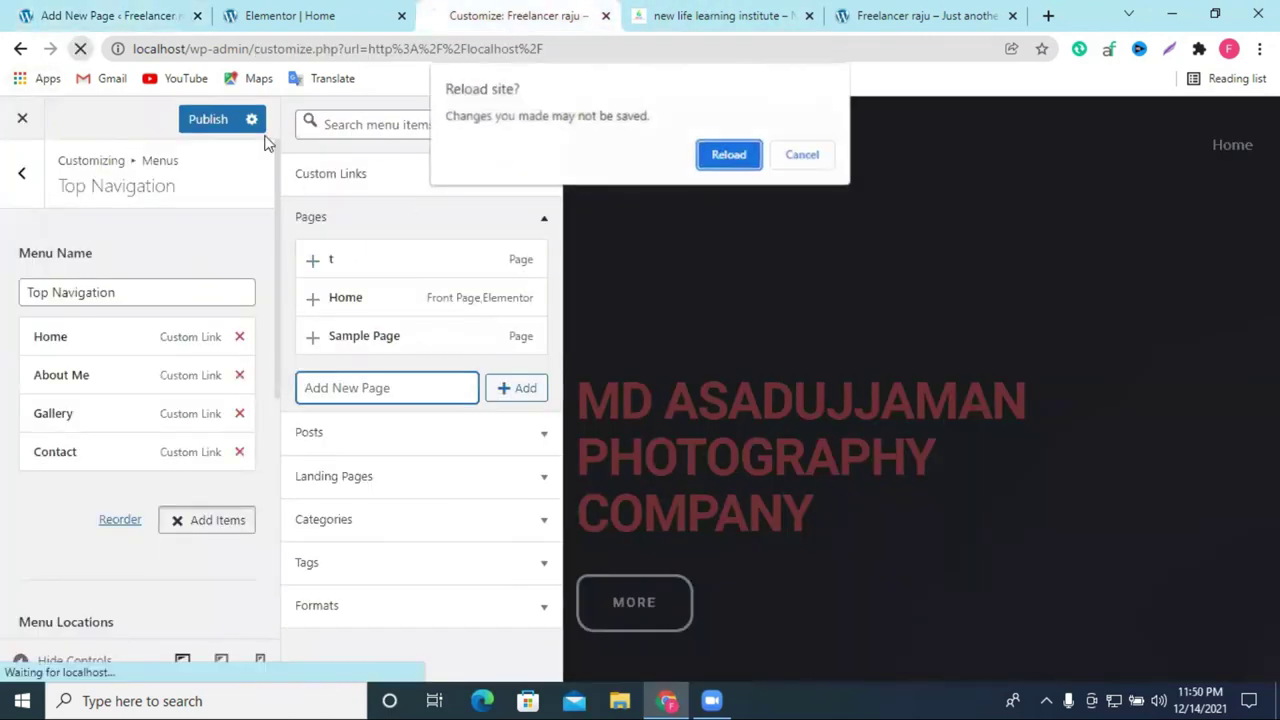
Step: Reload the Customizer and open the Top Navigation menu under Menus
left_click(701, 154)
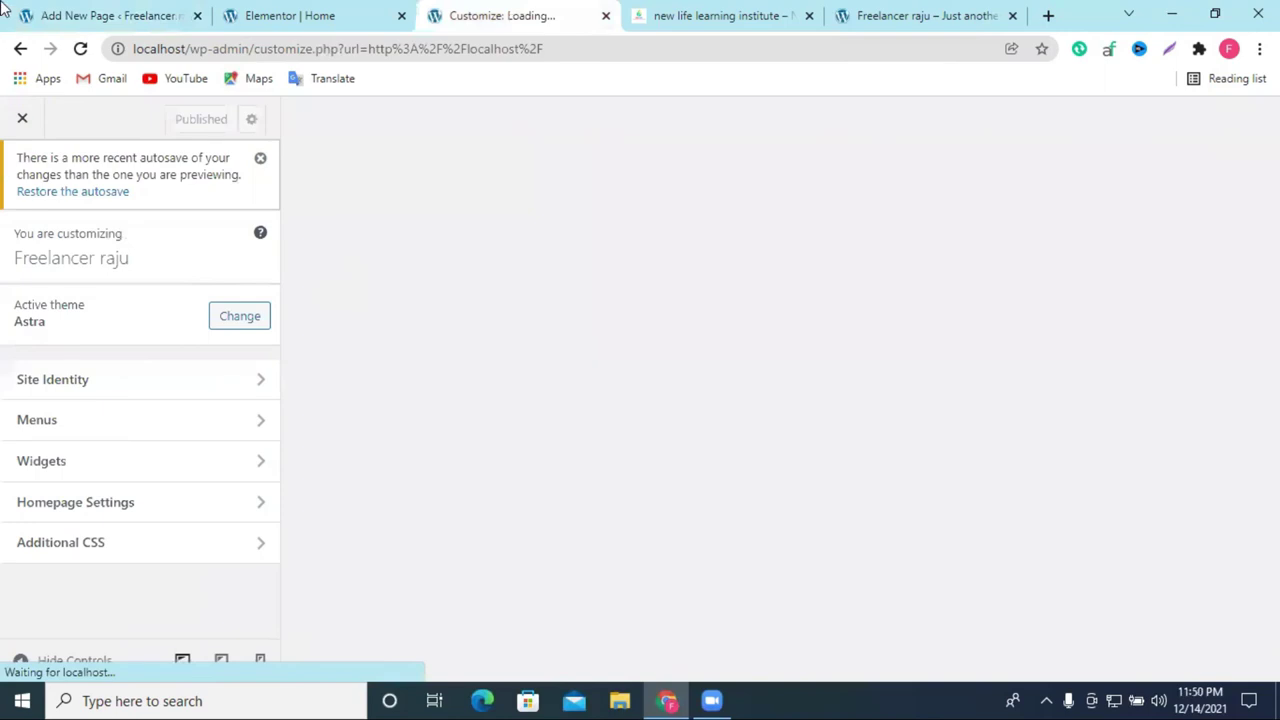
left_click(86, 432)
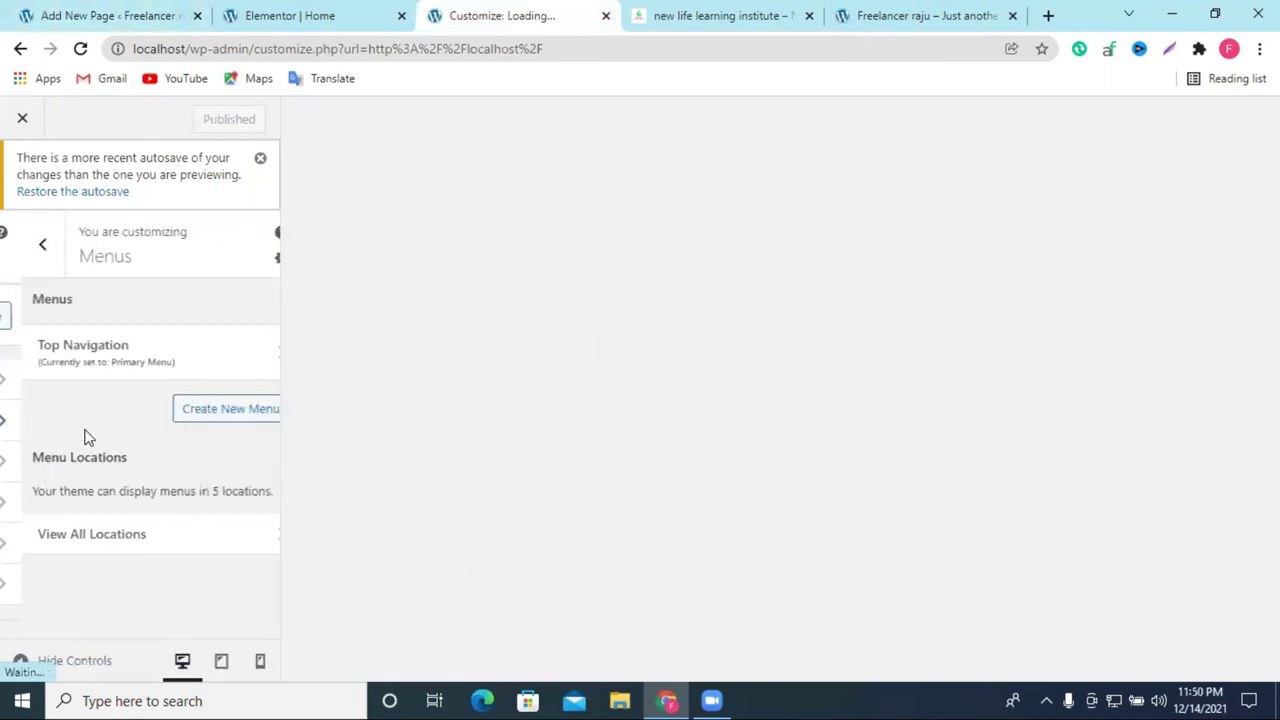
left_click(145, 363)
key("Escape")
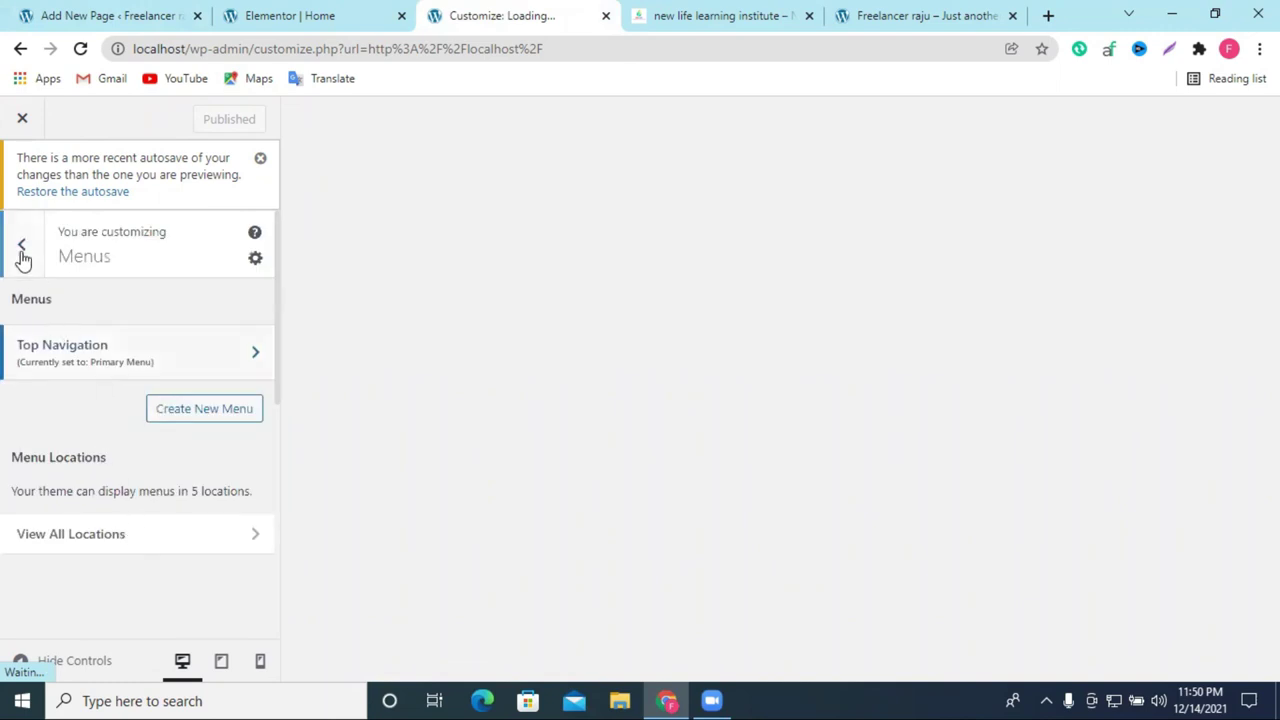
left_click(22, 245)
left_click(76, 428)
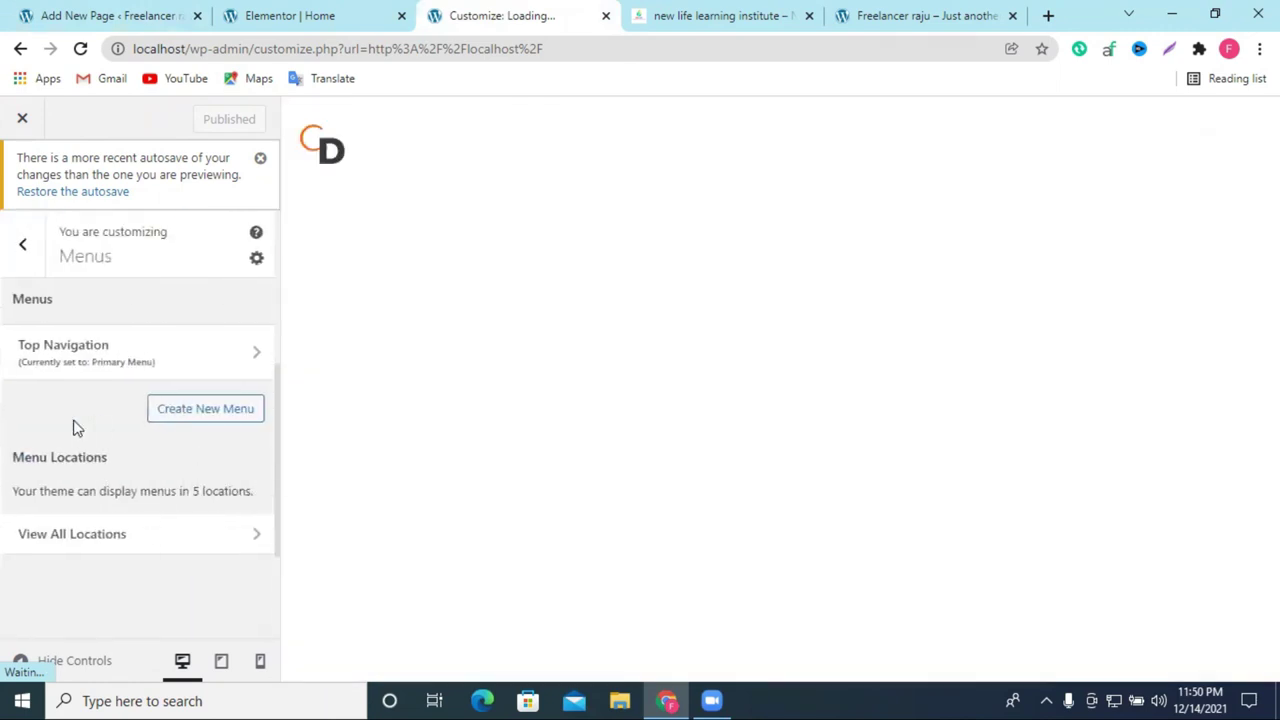
left_click(126, 372)
Step: Add the new page nested under Gallery, publish, and reload the live homepage
left_click(195, 595)
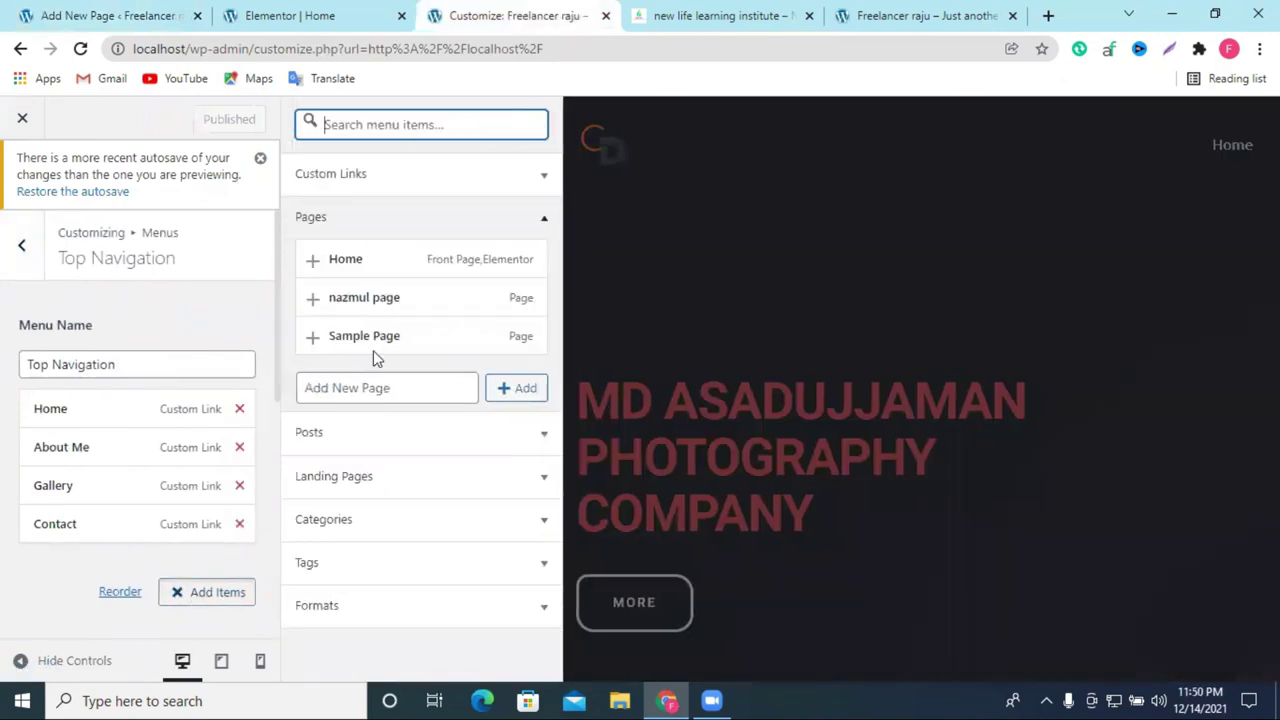
left_click(311, 300)
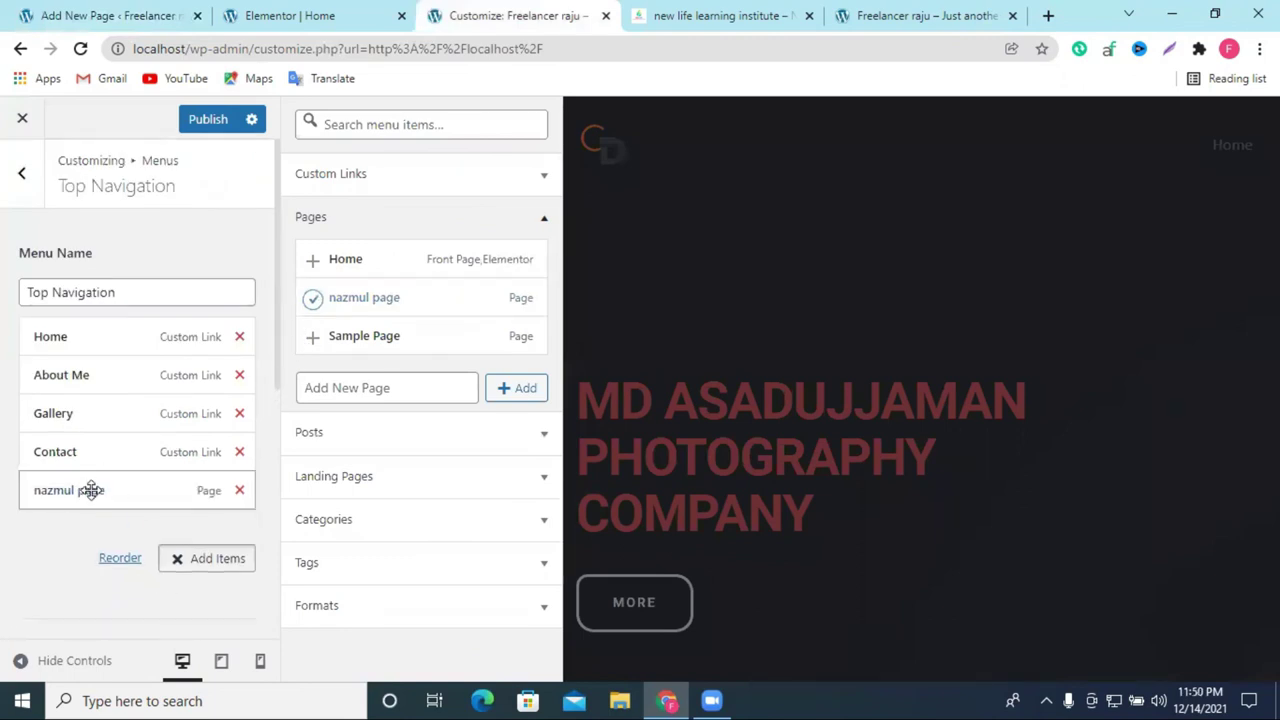
left_click_drag(80, 492, 100, 450)
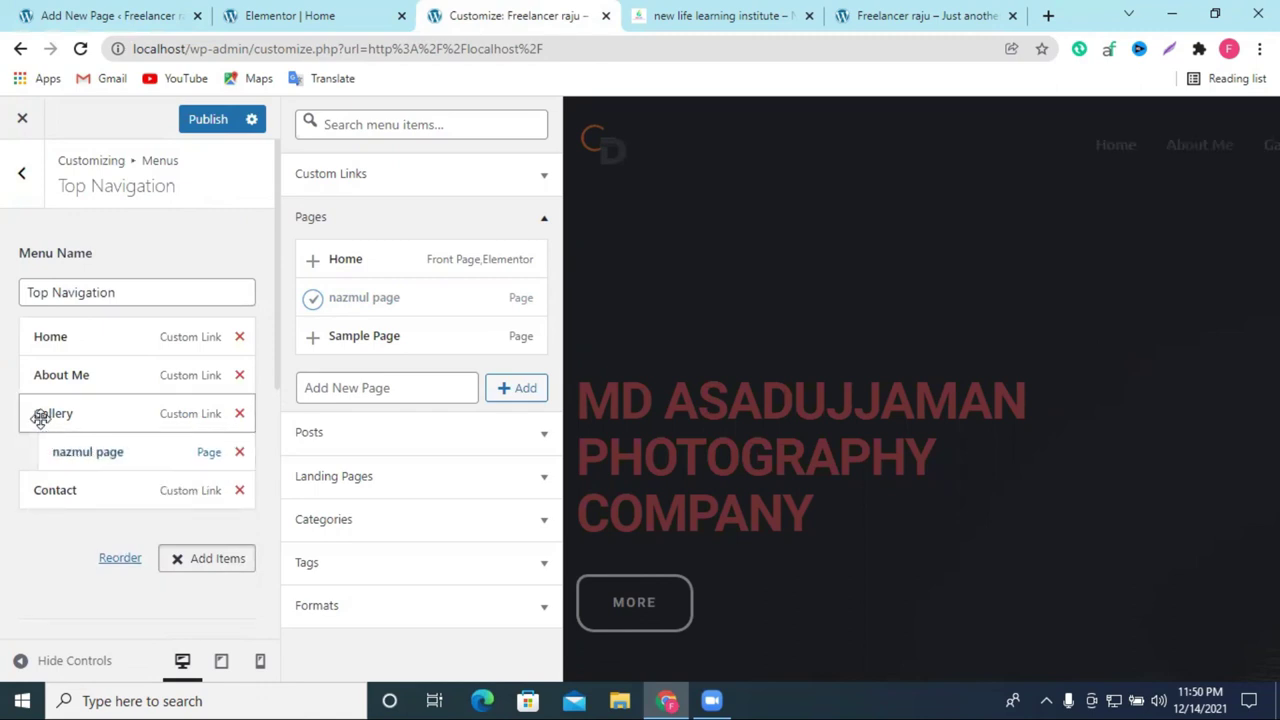
left_click(203, 122)
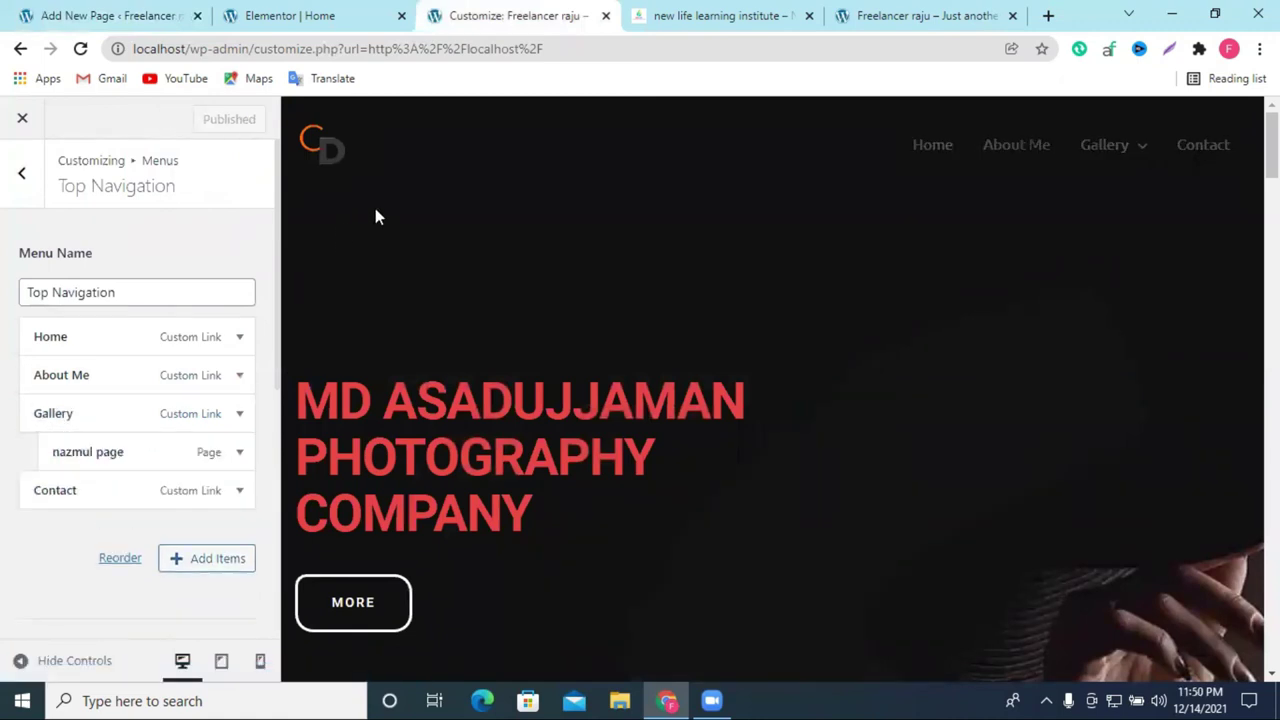
left_click(697, 12)
left_click(873, 10)
left_click(81, 49)
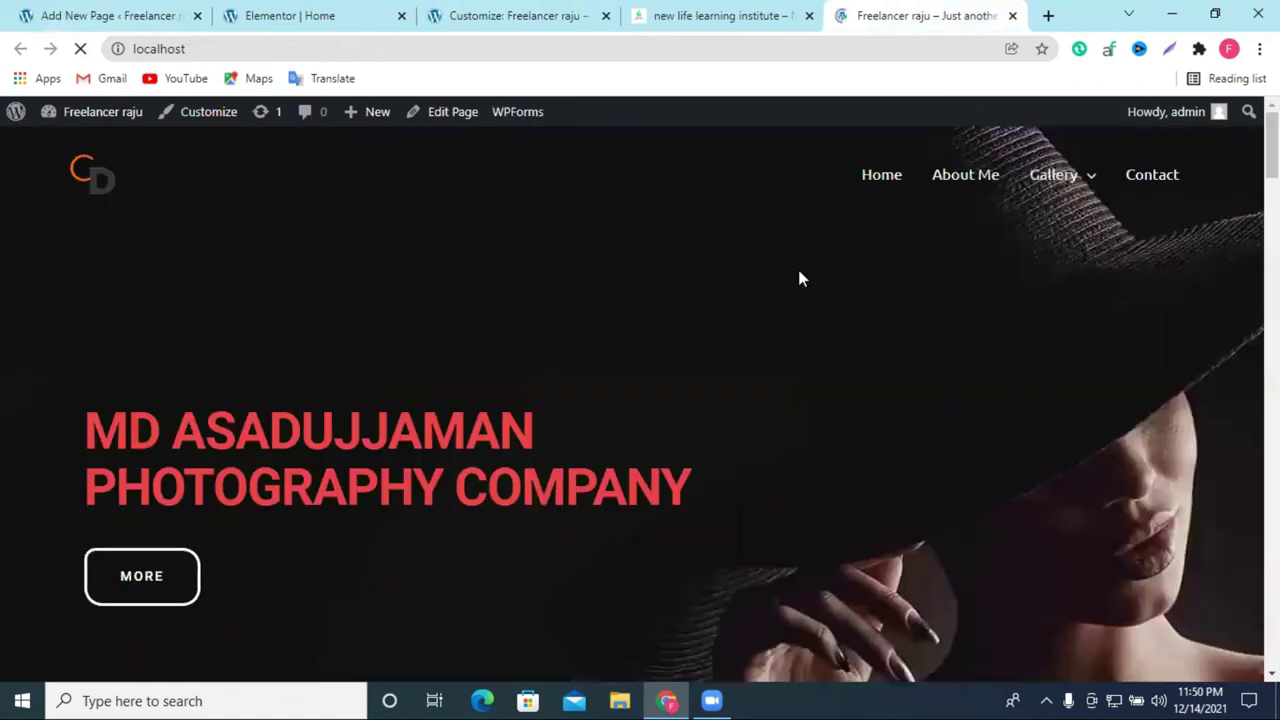
Step: Open the new page from Gallery's dropdown, then go back to the homepage
mouse_move(1035, 193)
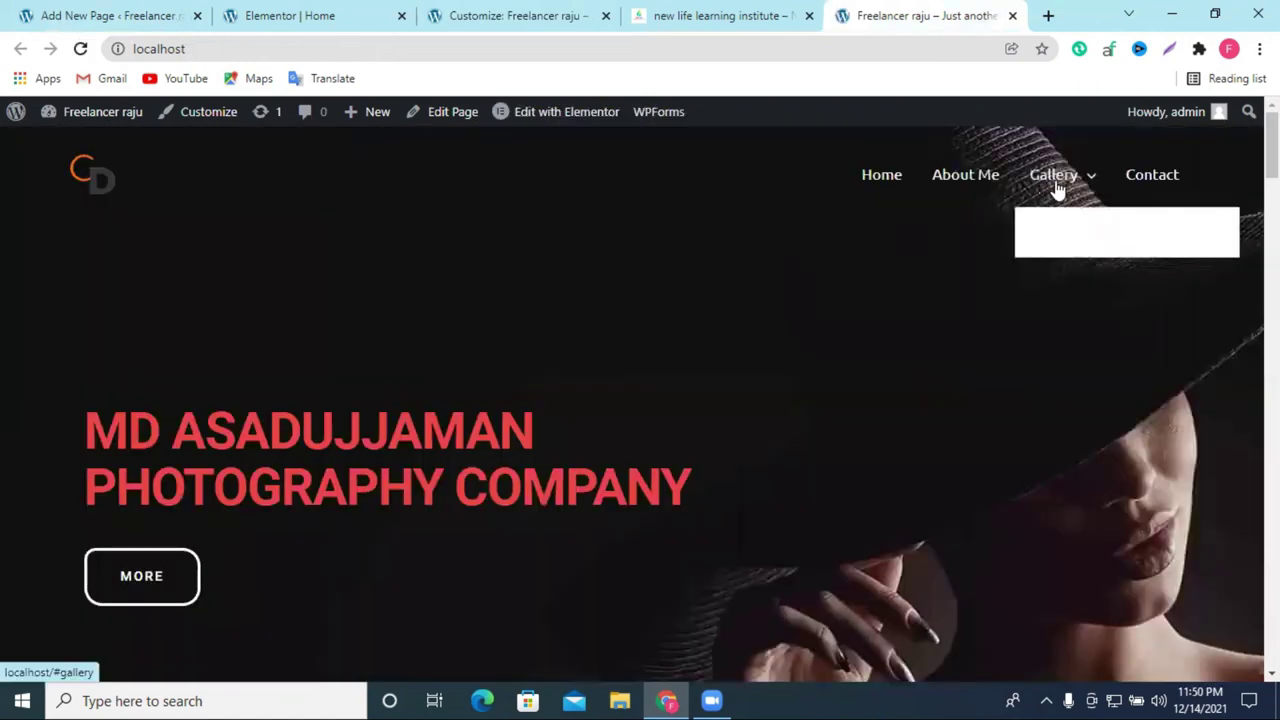
left_click(1095, 201)
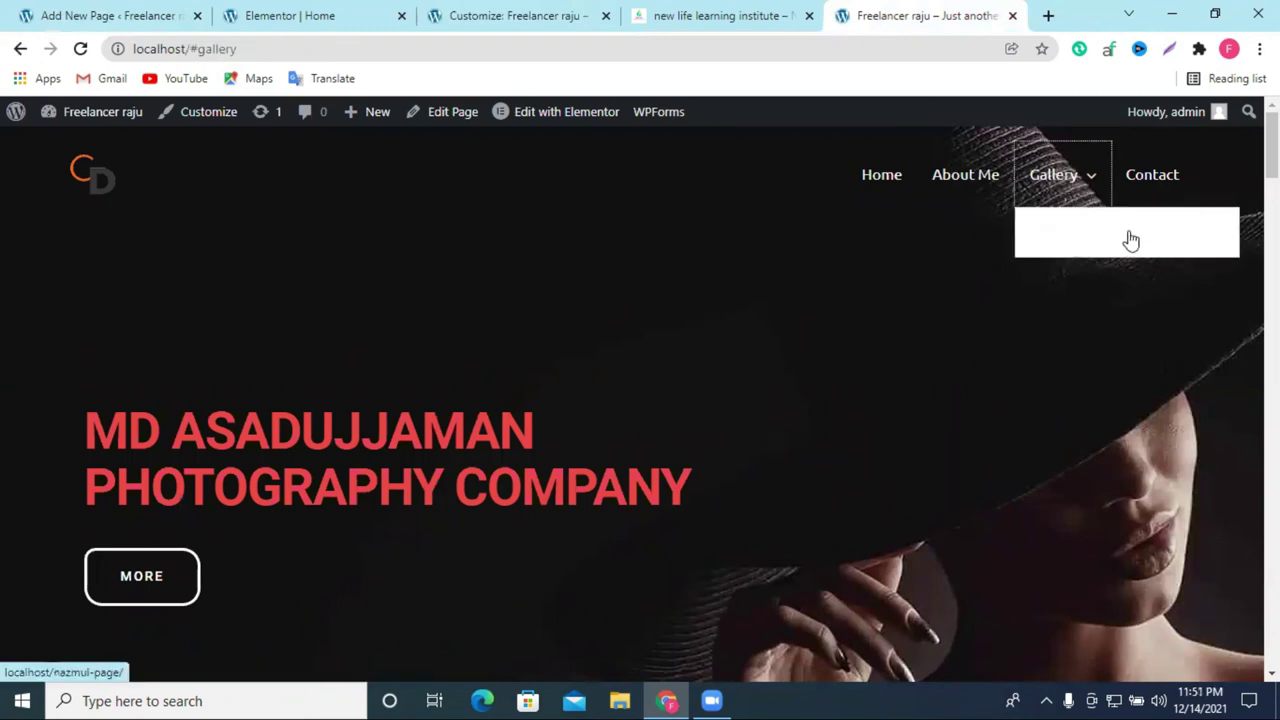
left_click(1108, 240)
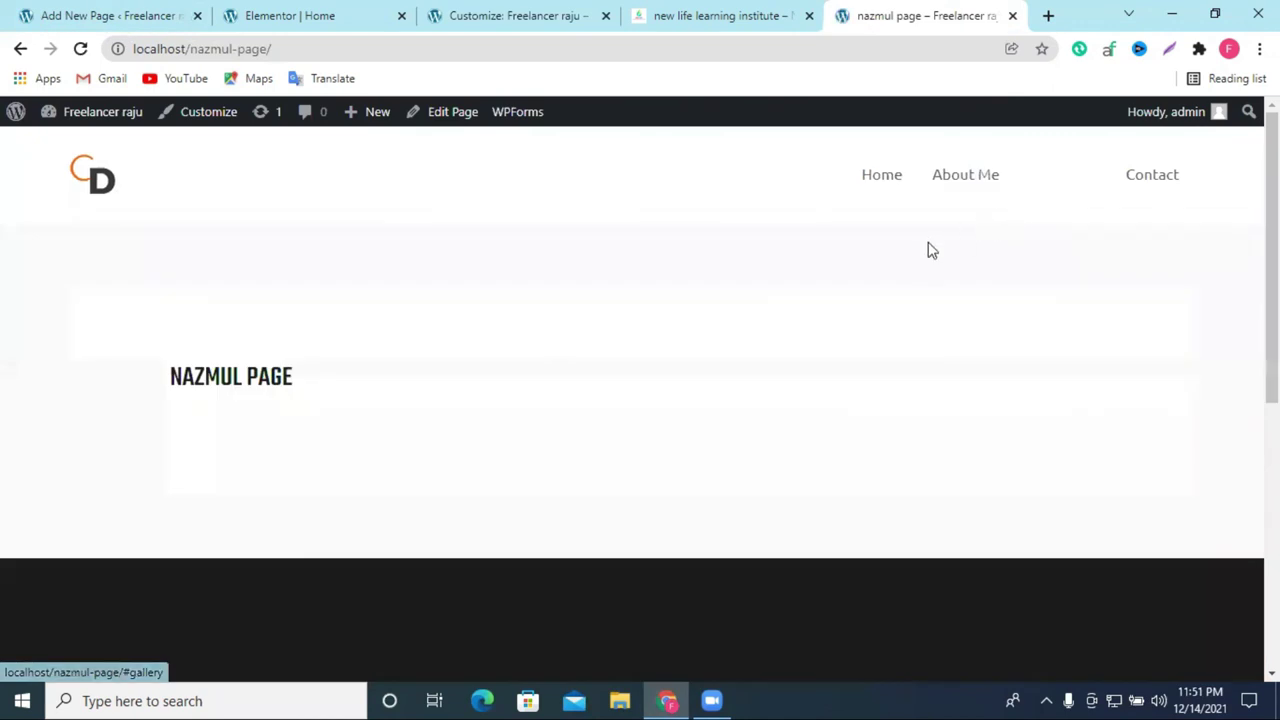
mouse_move(1065, 188)
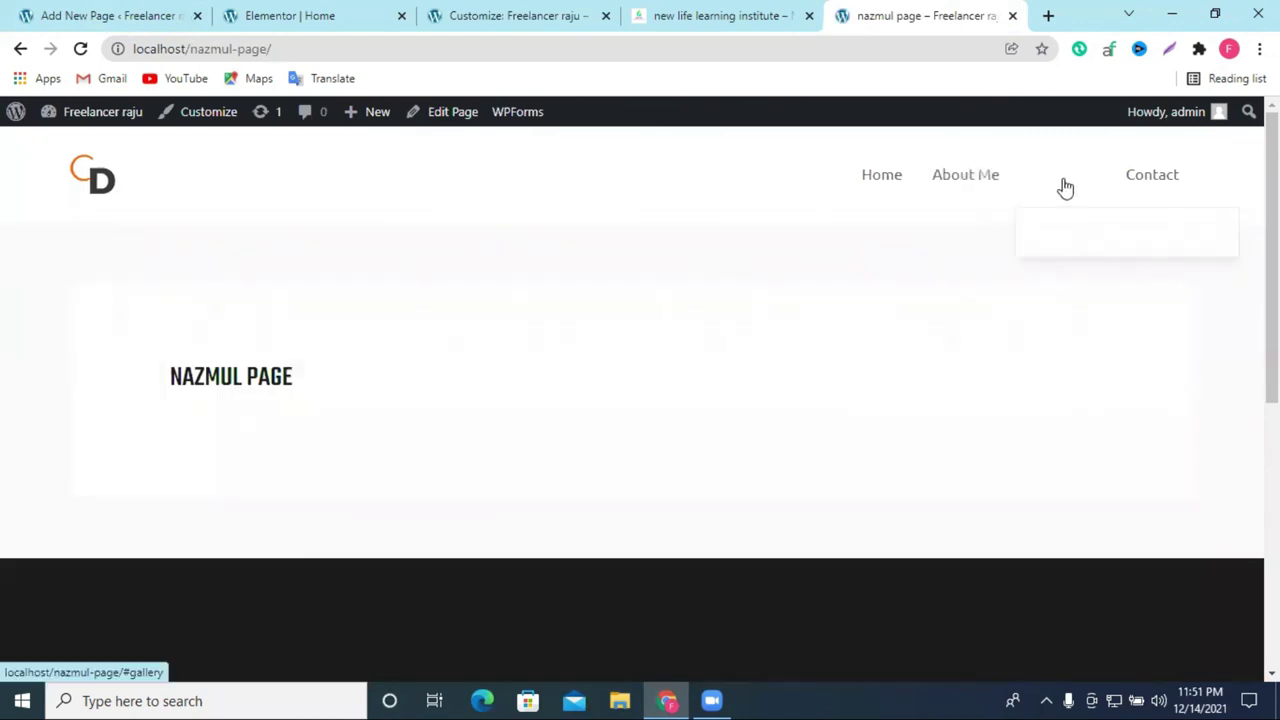
left_click(18, 50)
mouse_move(1063, 195)
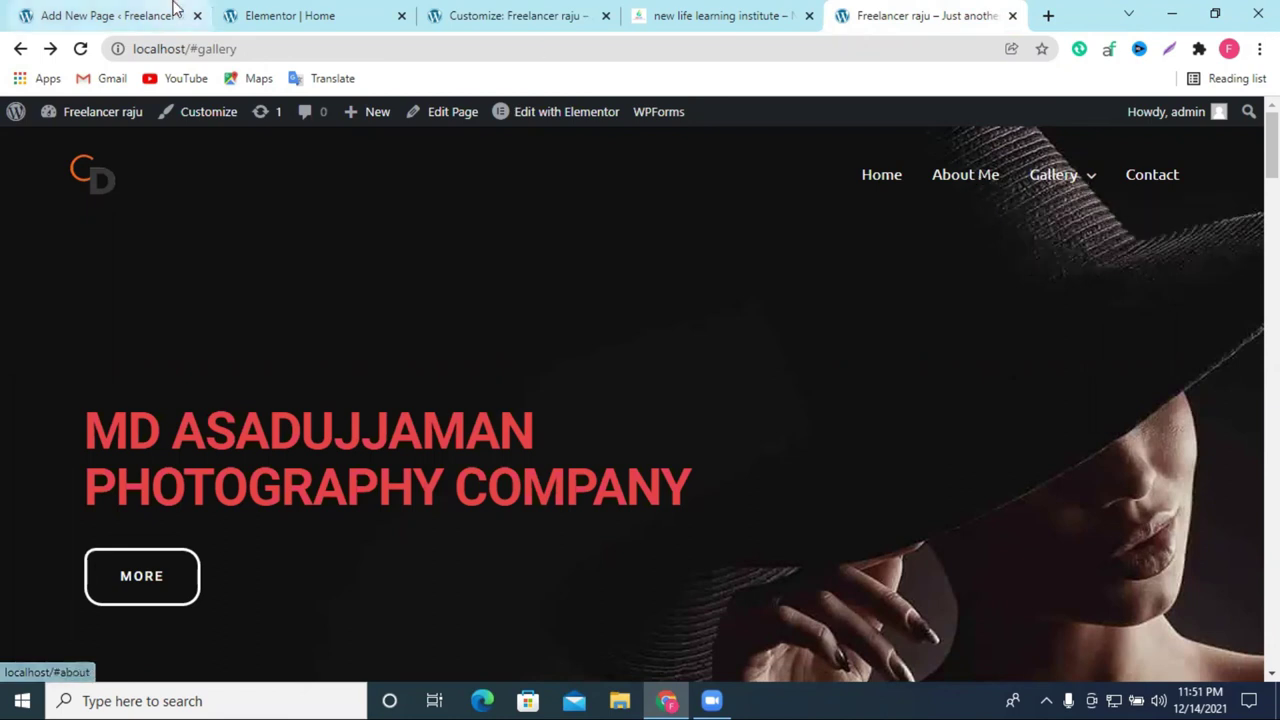
Step: Nest Contact under Gallery in the Customizer menu and publish
left_click(473, 18)
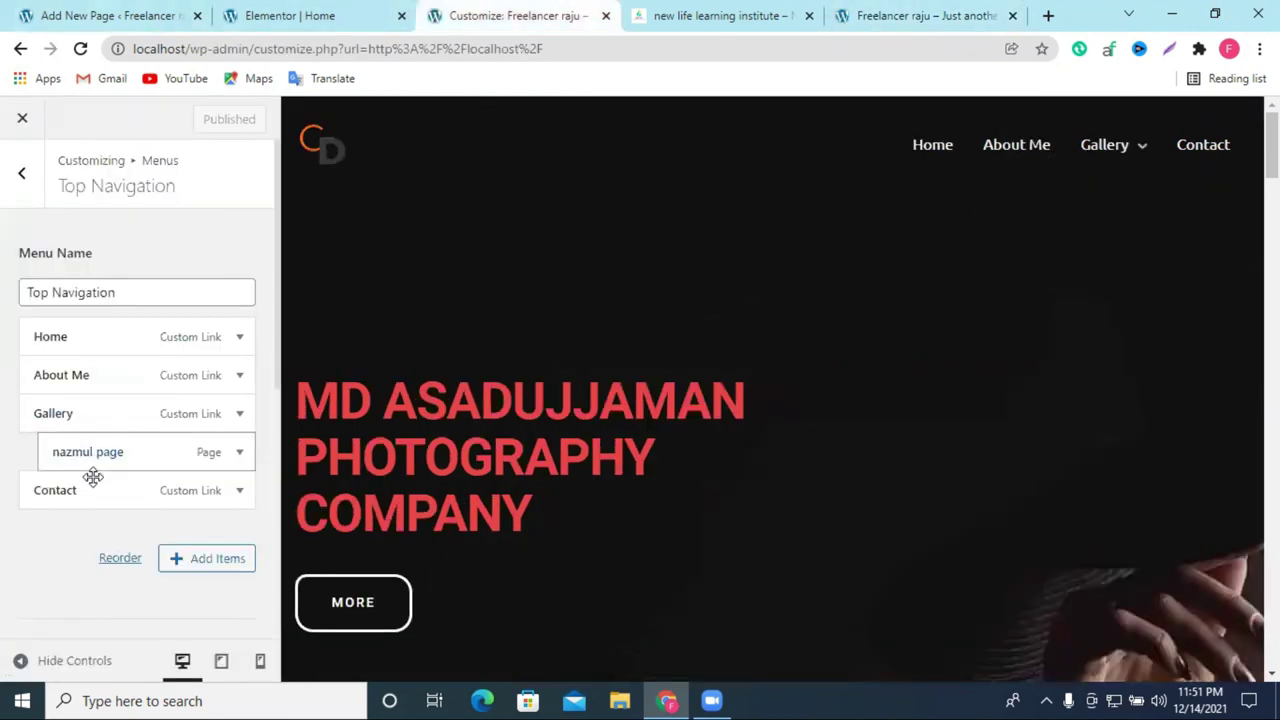
left_click_drag(93, 497, 130, 449)
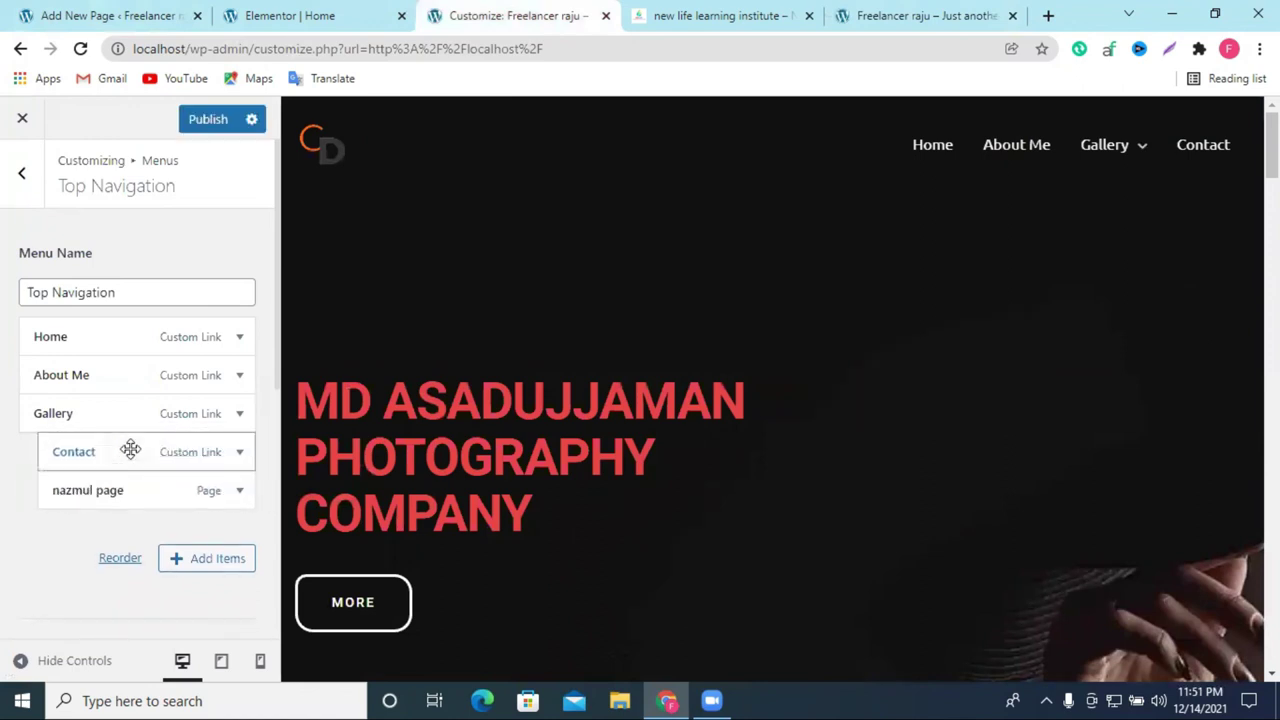
left_click(196, 123)
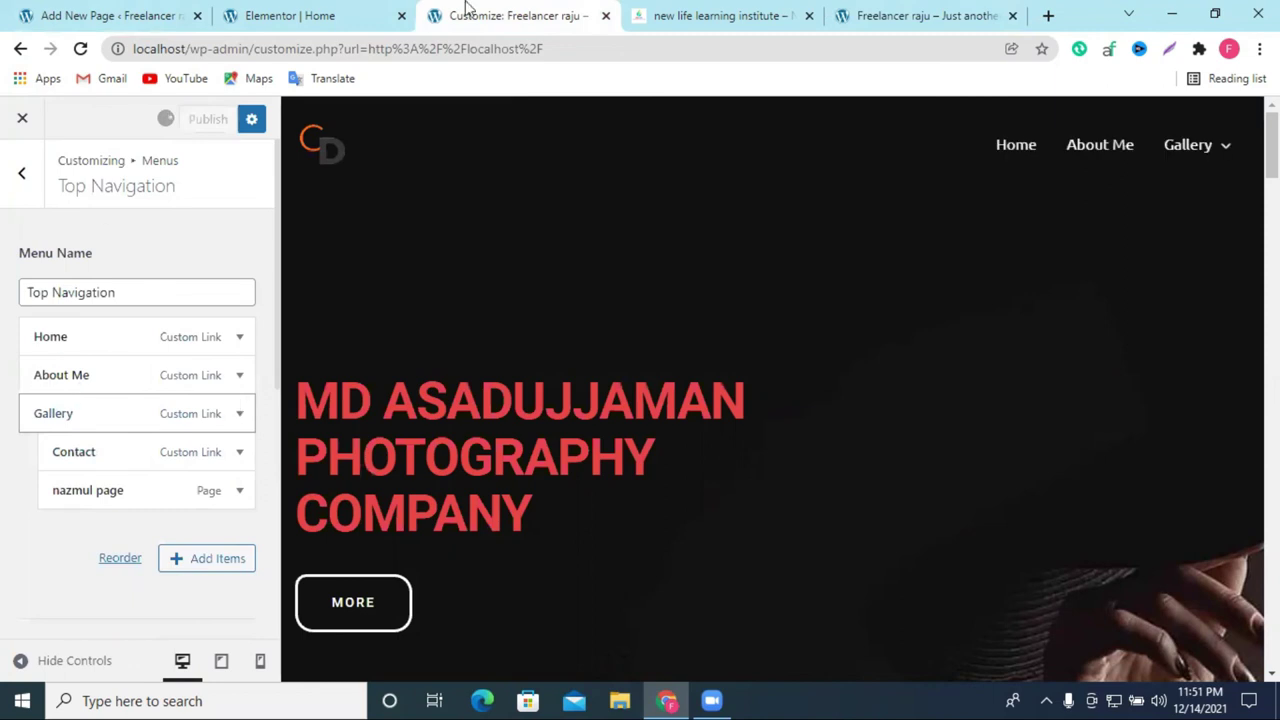
Step: Reload the live site, open the new page from Gallery's submenu, then go back
left_click(921, 14)
left_click(790, 14)
left_click(914, 14)
left_click(82, 49)
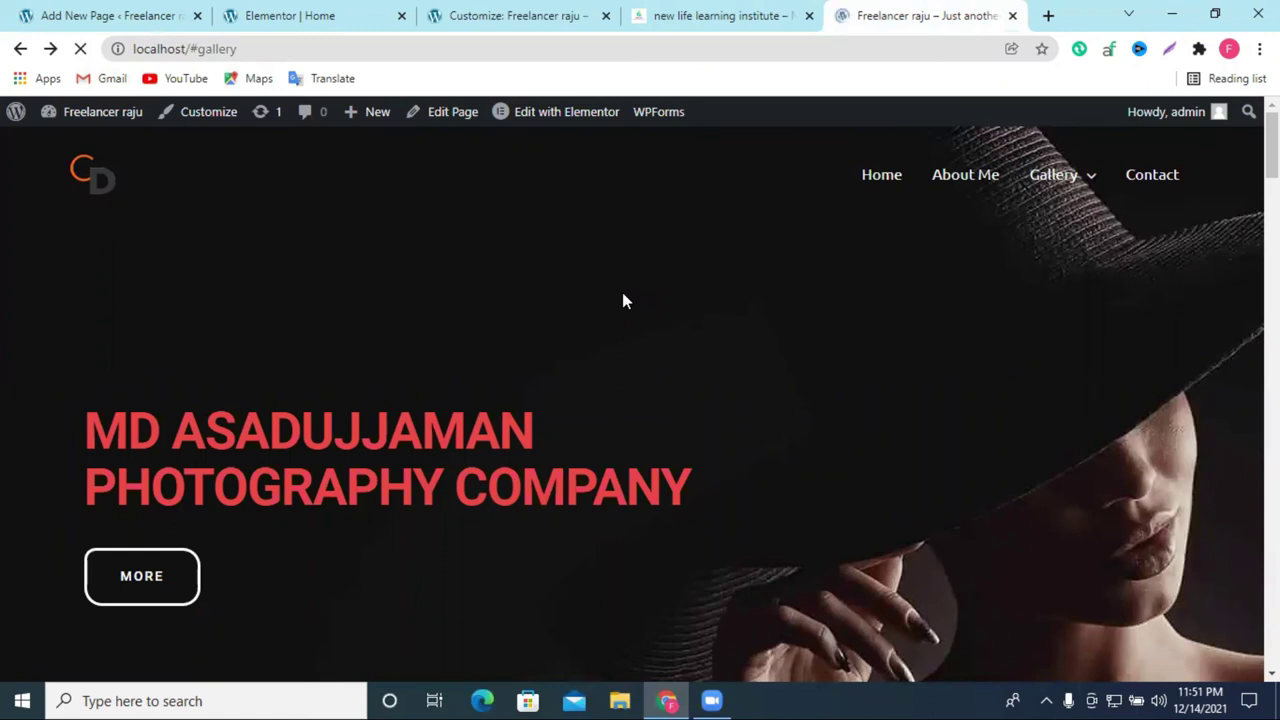
mouse_move(1178, 179)
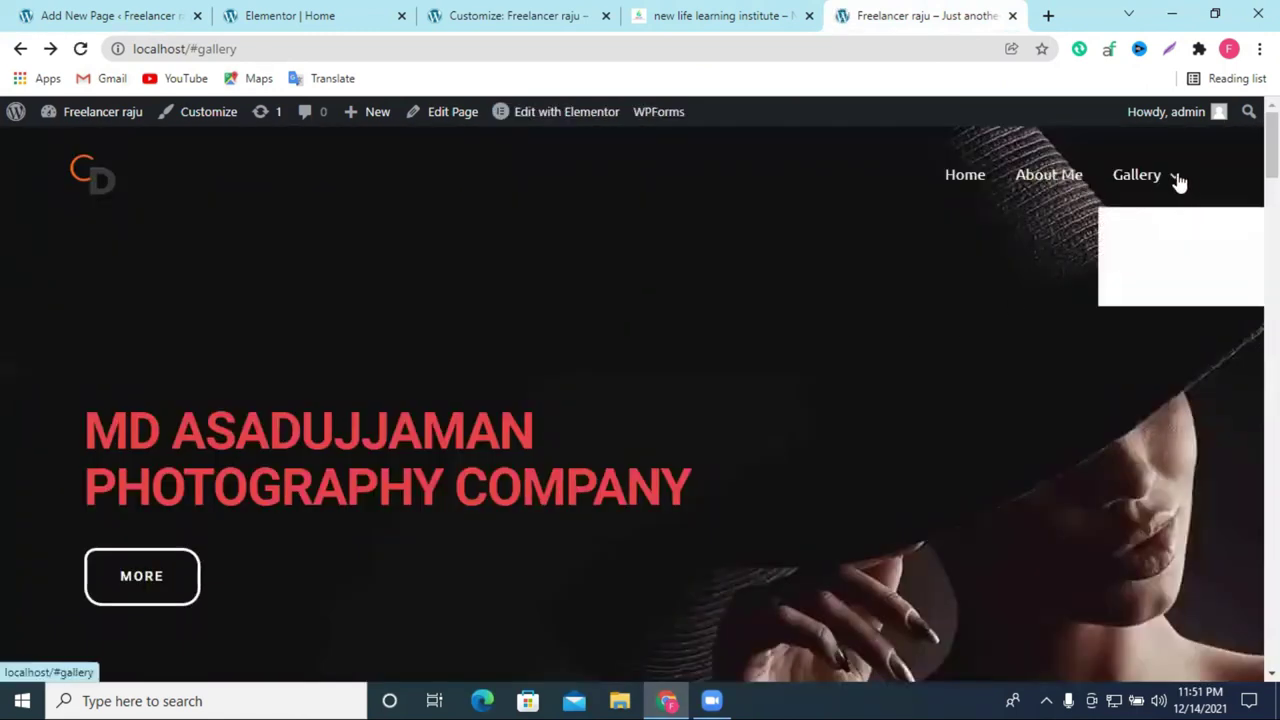
left_click(1153, 292)
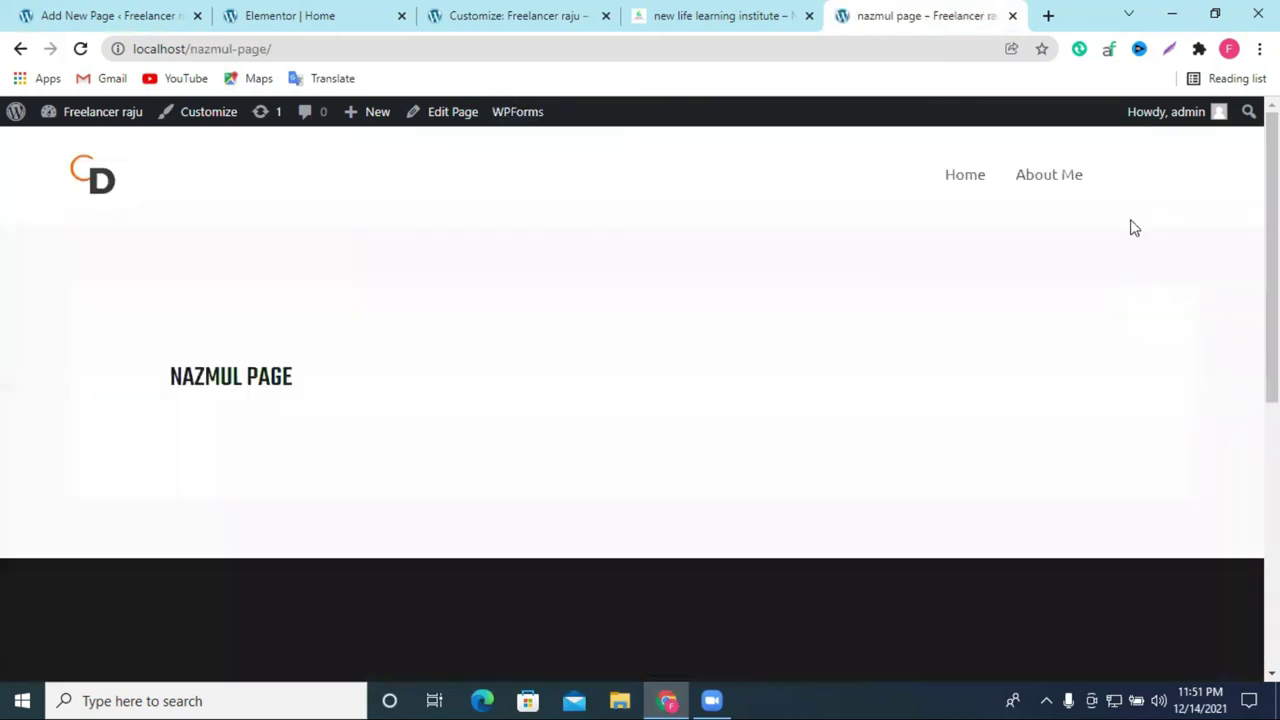
mouse_move(1140, 191)
left_click(20, 48)
Step: Return to the photography home page and scroll down to the footer
left_click(19, 50)
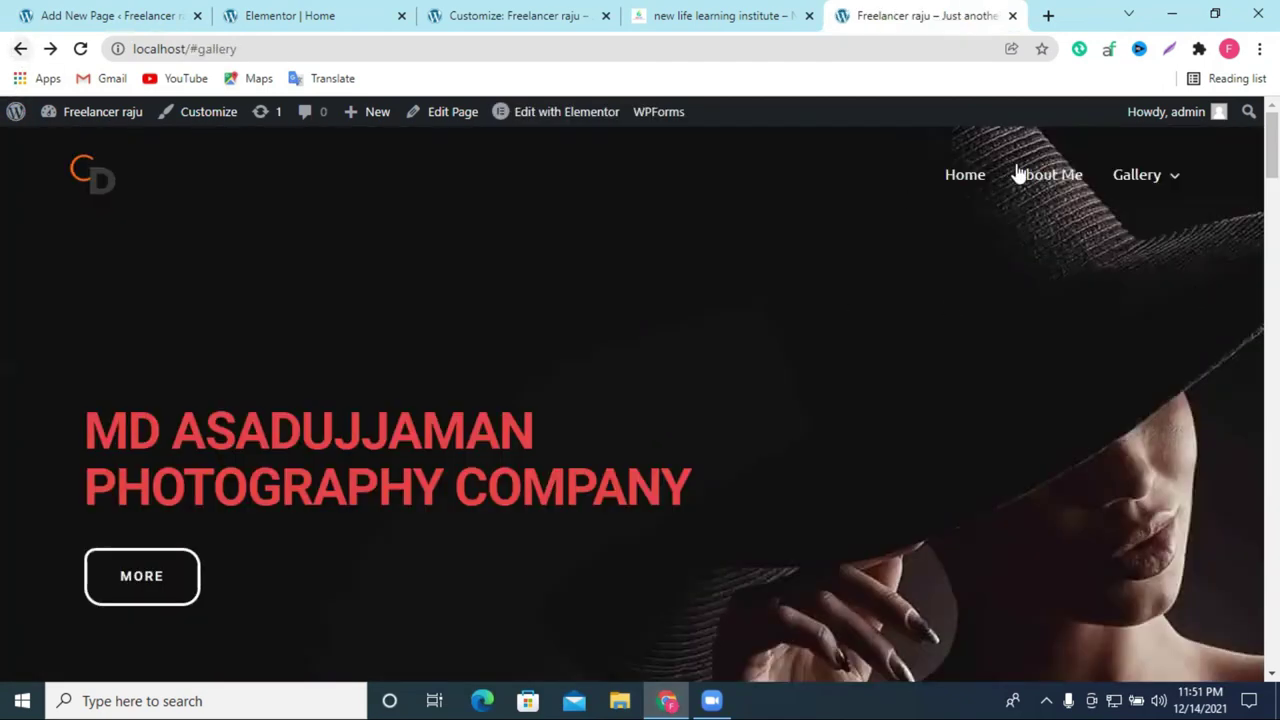
scroll(459, 335, "down", 15)
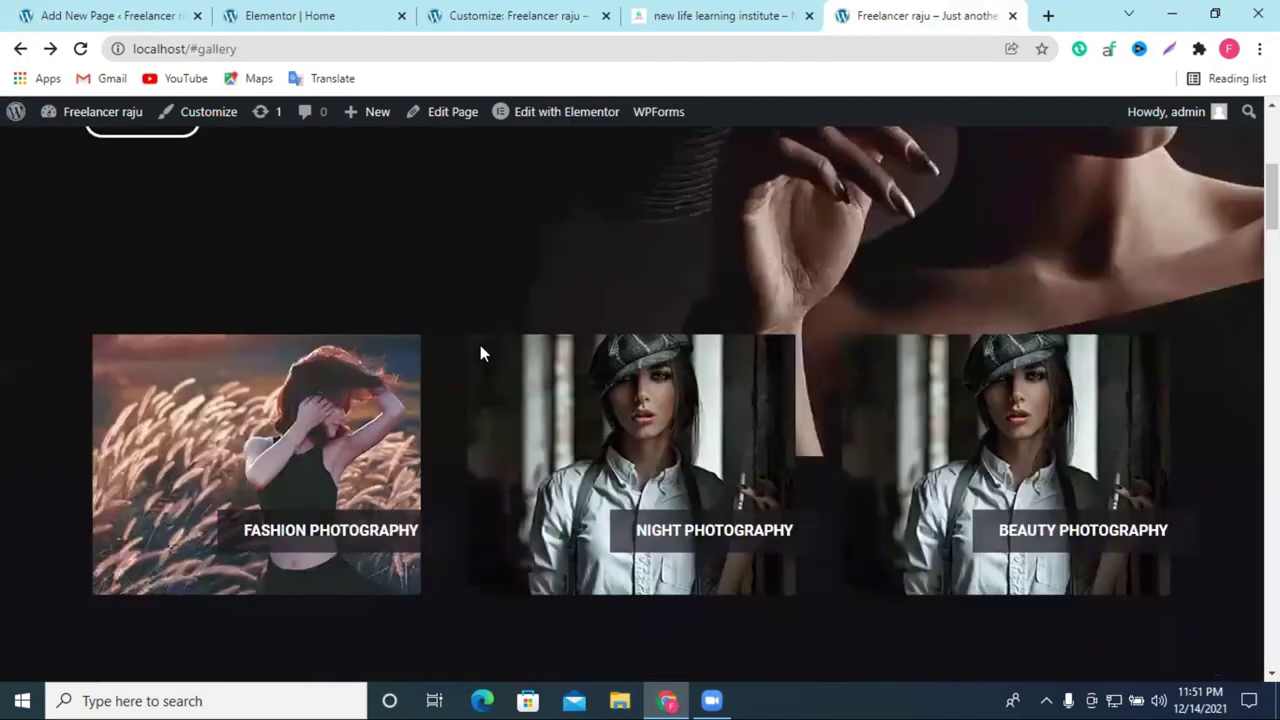
scroll(540, 405, "down", 6)
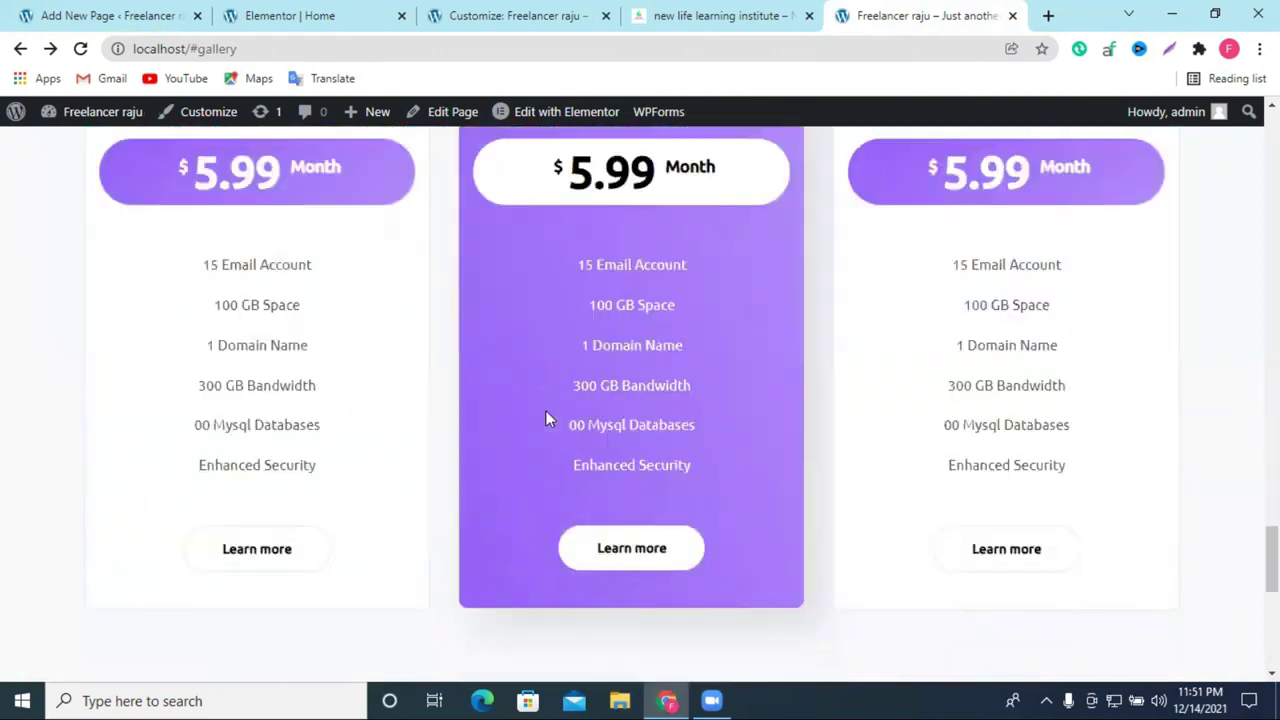
scroll(783, 537, "down", 6)
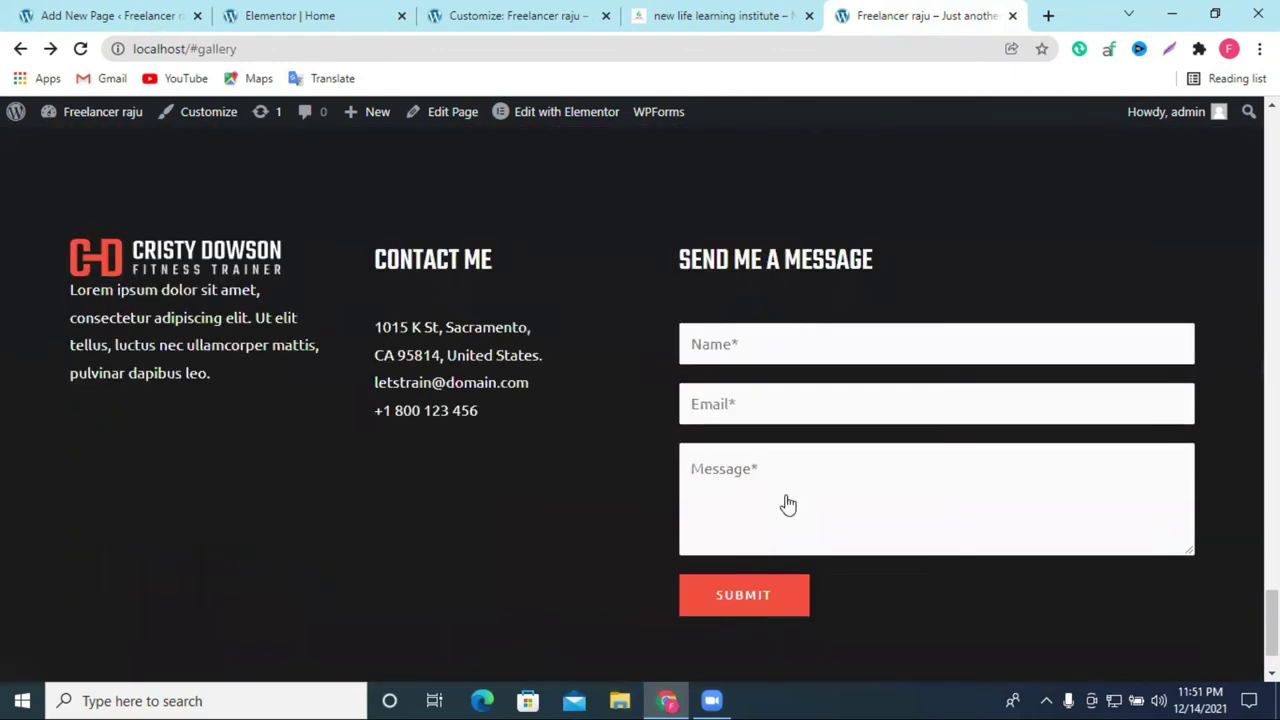
scroll(800, 532, "up", 4)
scroll(801, 534, "down", 4)
scroll(446, 345, "up", 4)
scroll(459, 350, "down", 4)
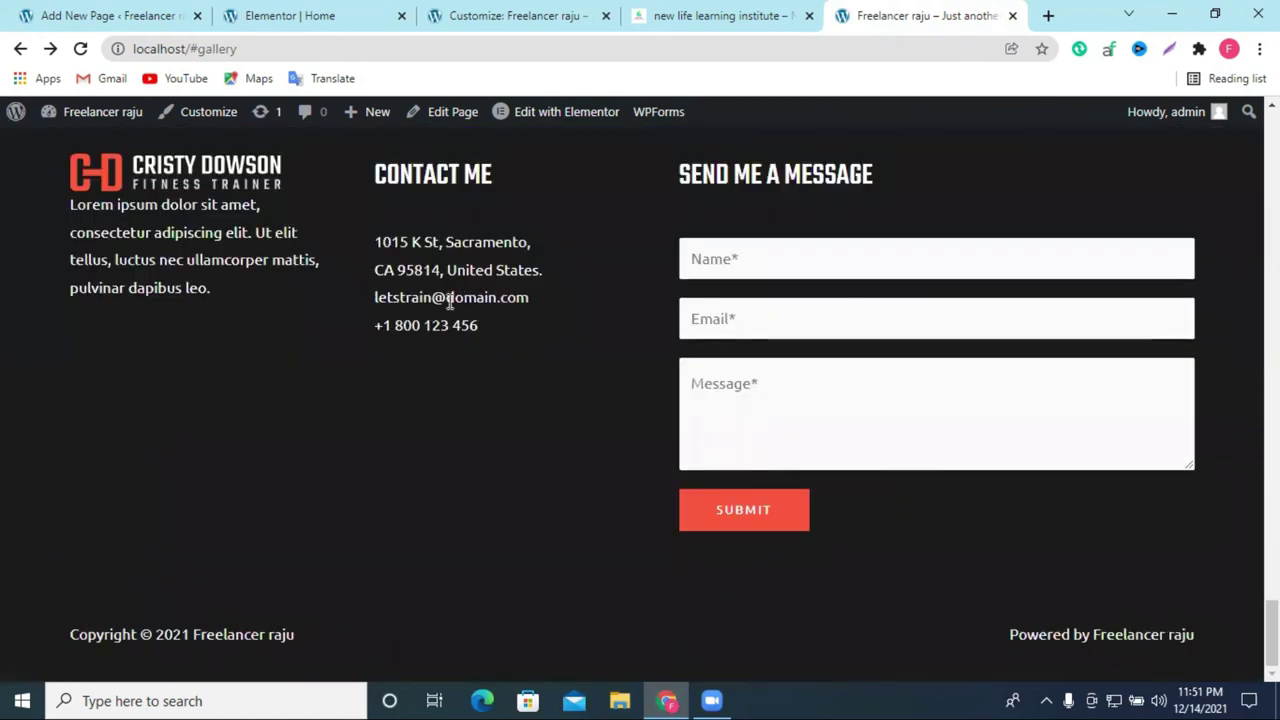
scroll(271, 354, "up", 1)
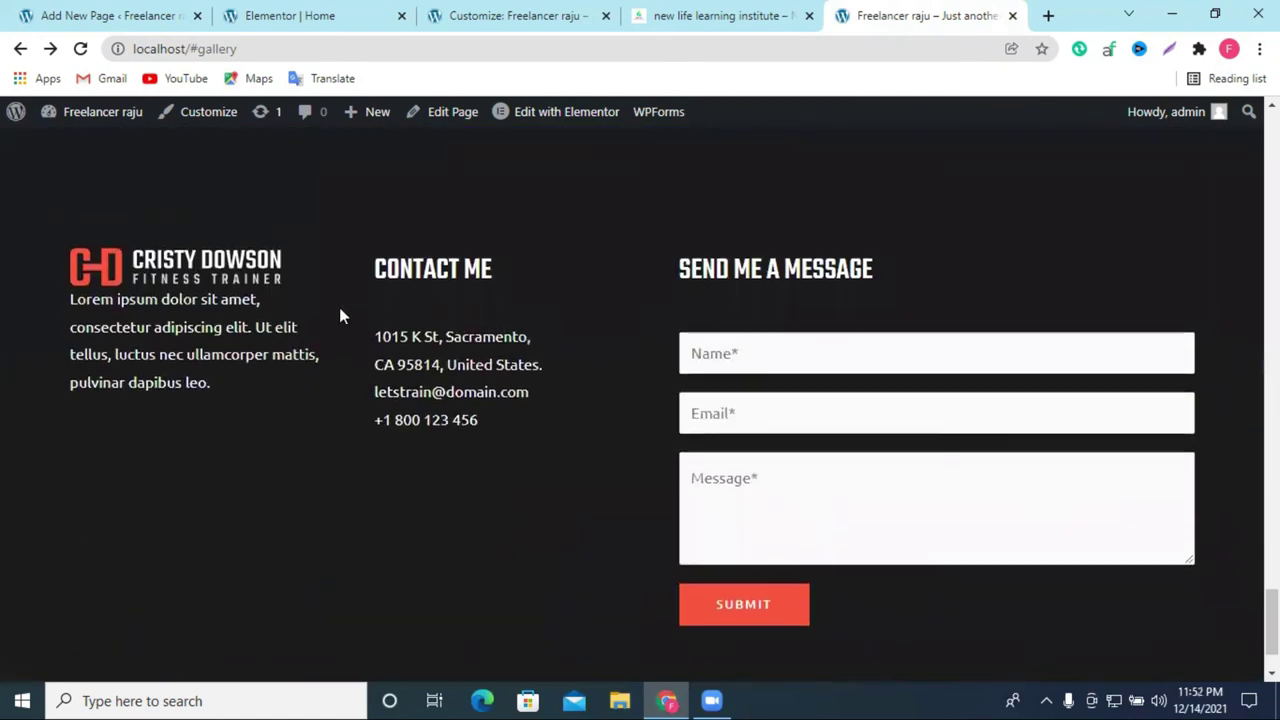
scroll(339, 307, "up", 3)
Step: Check the pricing table's Features in Elementor, then go back to the Customizer's Menus list
left_click(300, 15)
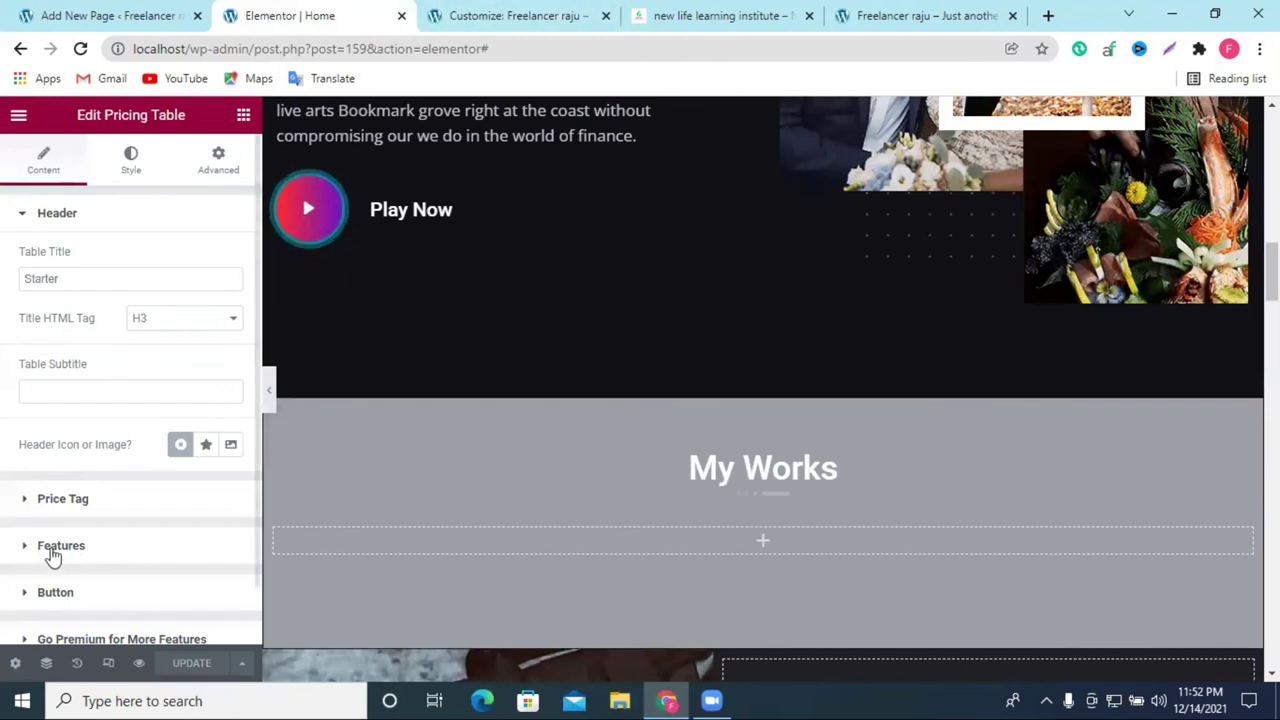
left_click(40, 557)
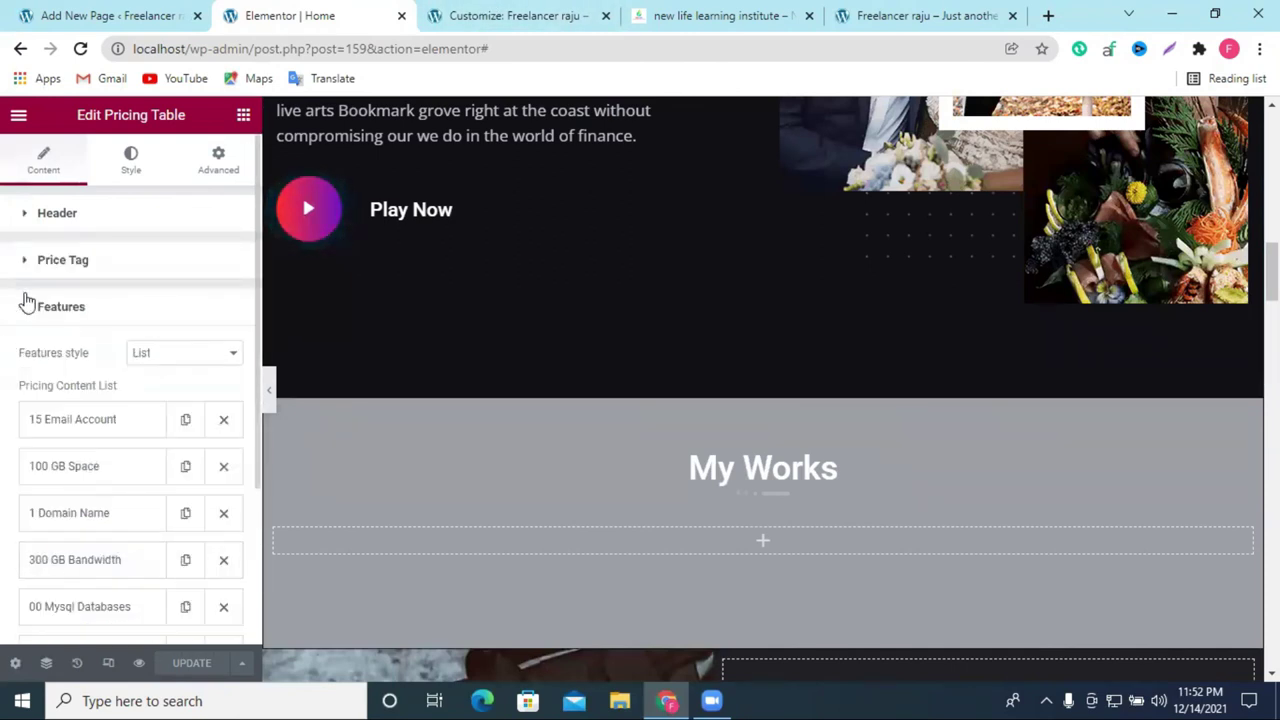
left_click(26, 305)
left_click(440, 15)
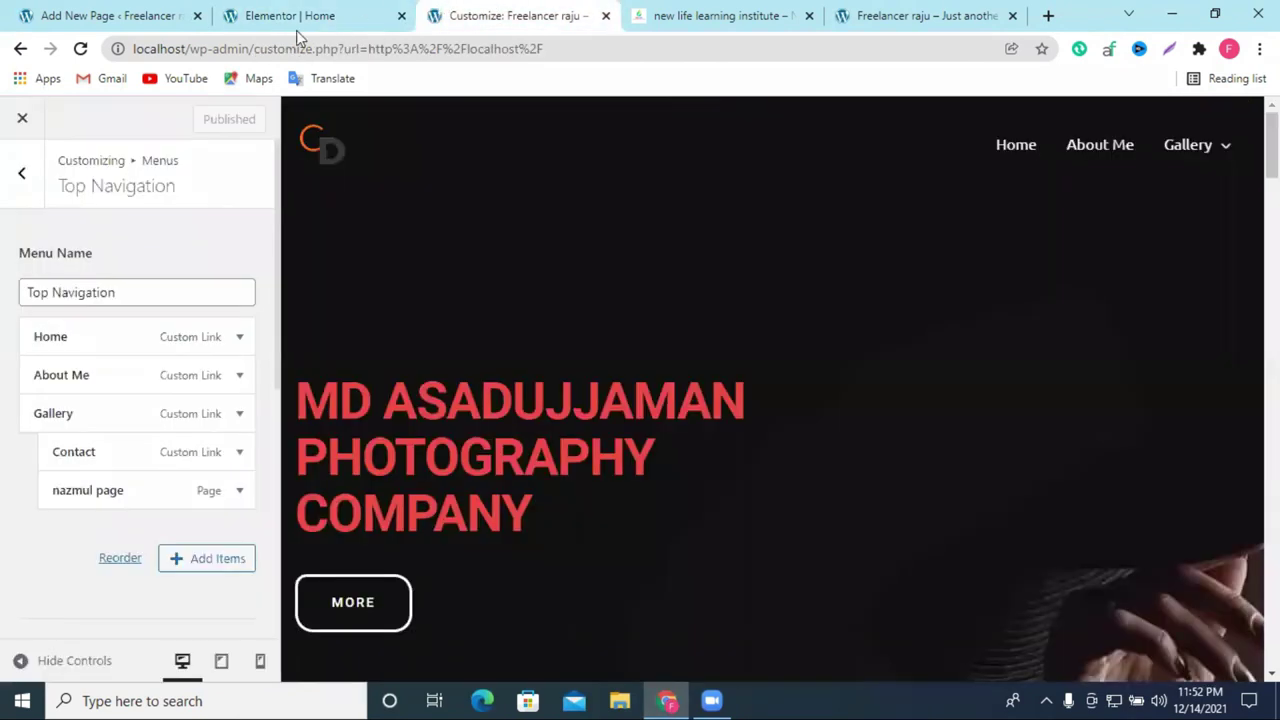
left_click(125, 12)
left_click(374, 12)
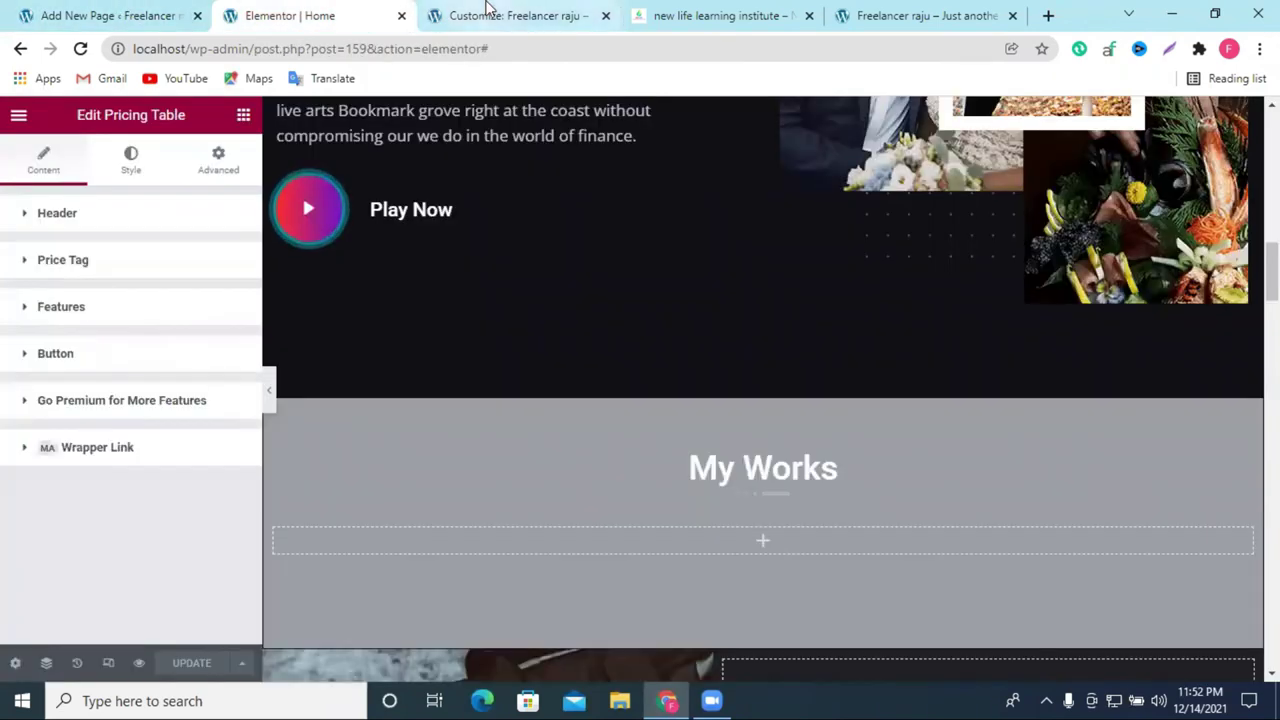
left_click(491, 12)
left_click(22, 172)
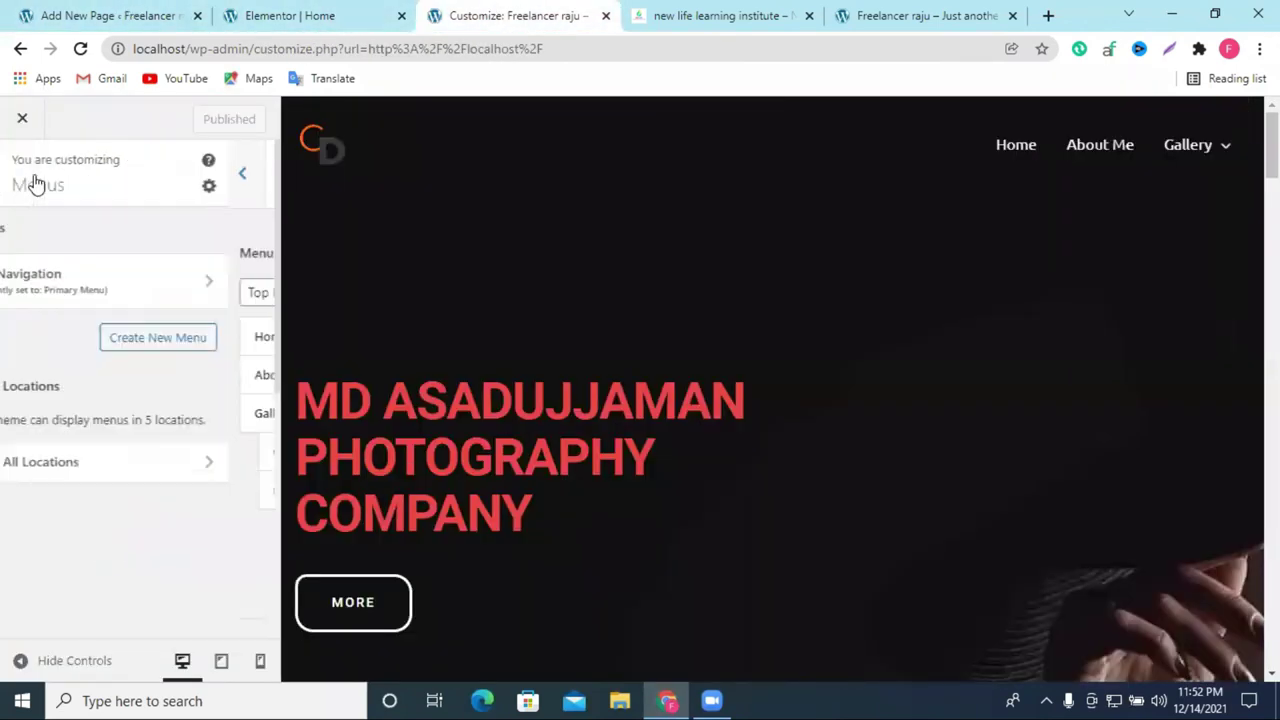
Step: Open the Footer Builder's Copyright settings and compare with the live site's footer
left_click(22, 172)
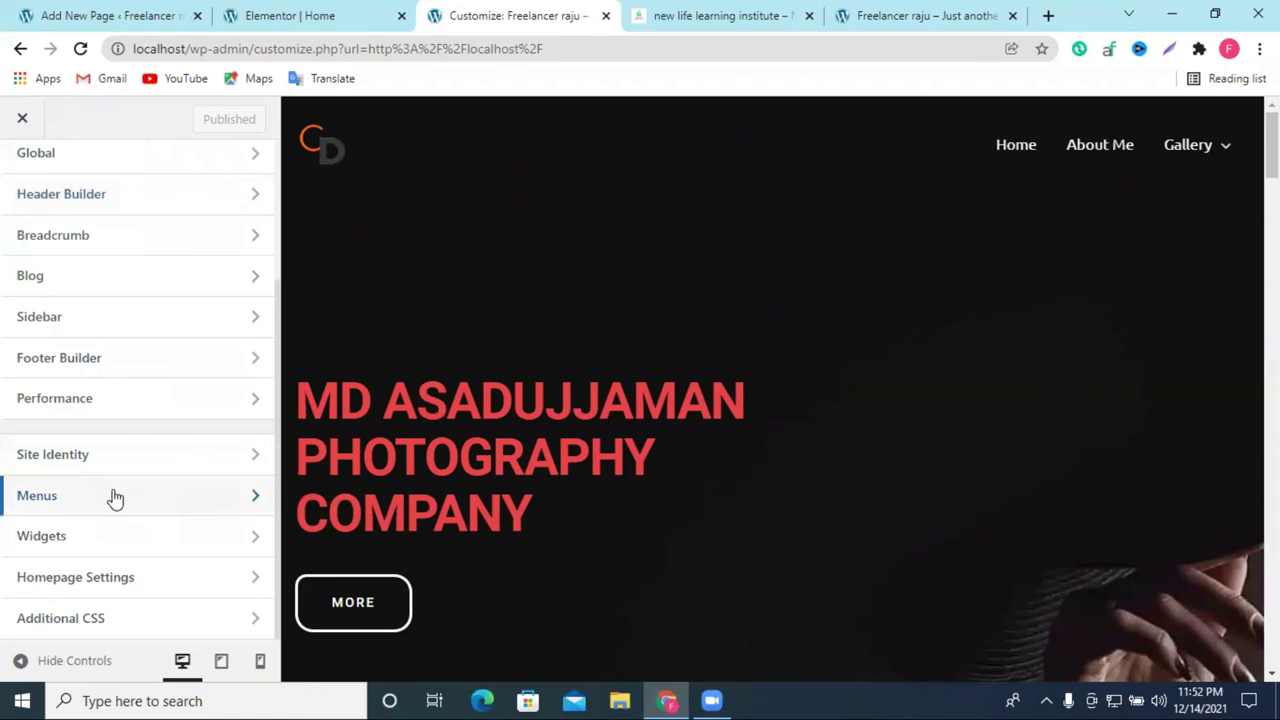
left_click(101, 360)
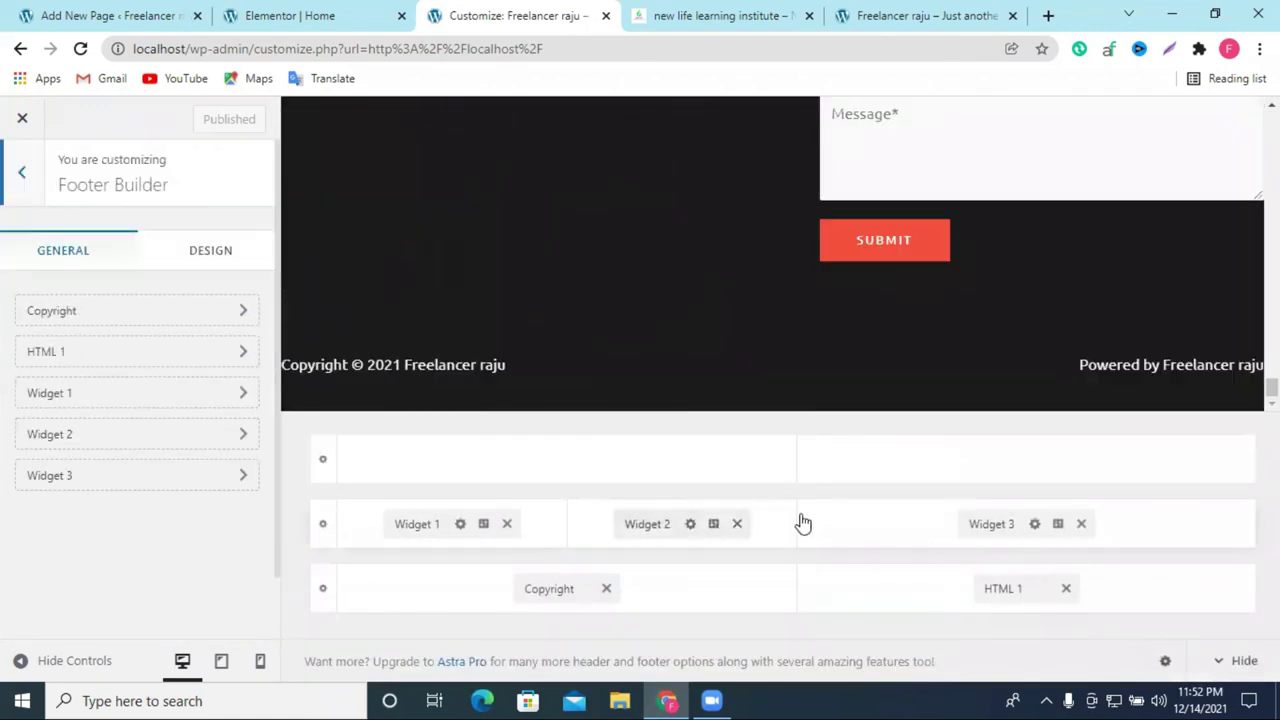
left_click(86, 318)
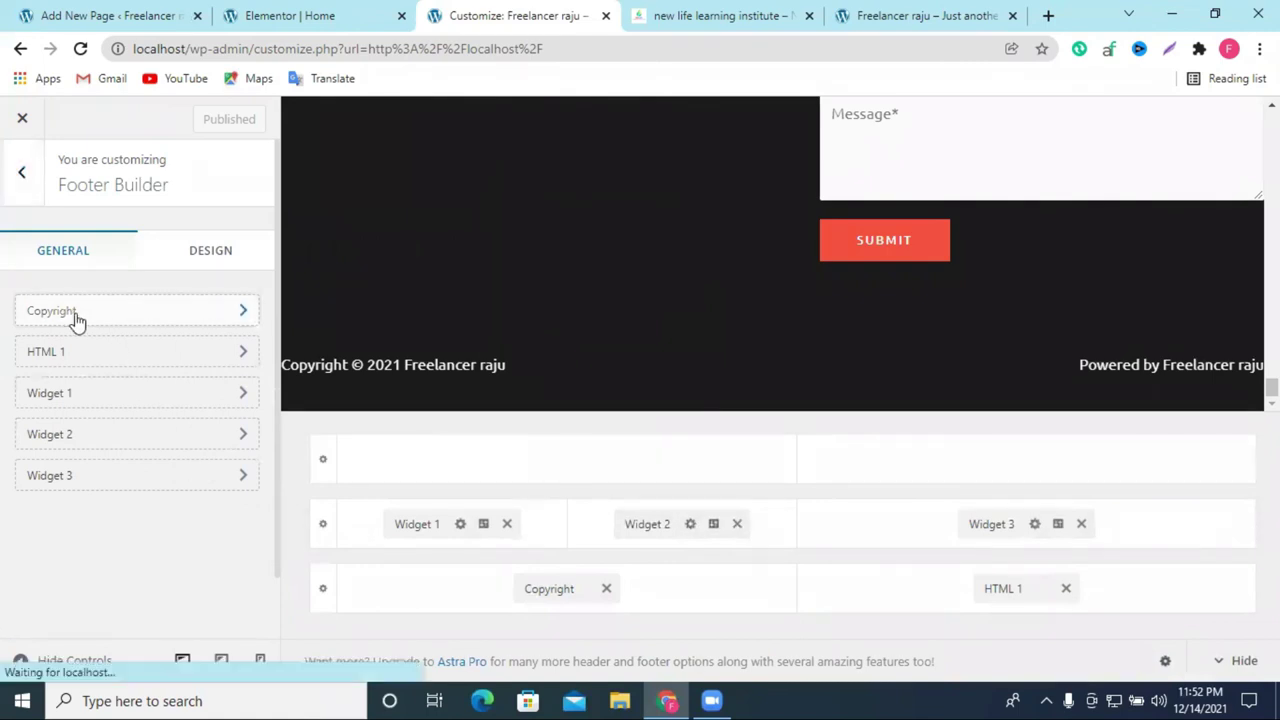
left_click(870, 15)
scroll(650, 430, "down", 4)
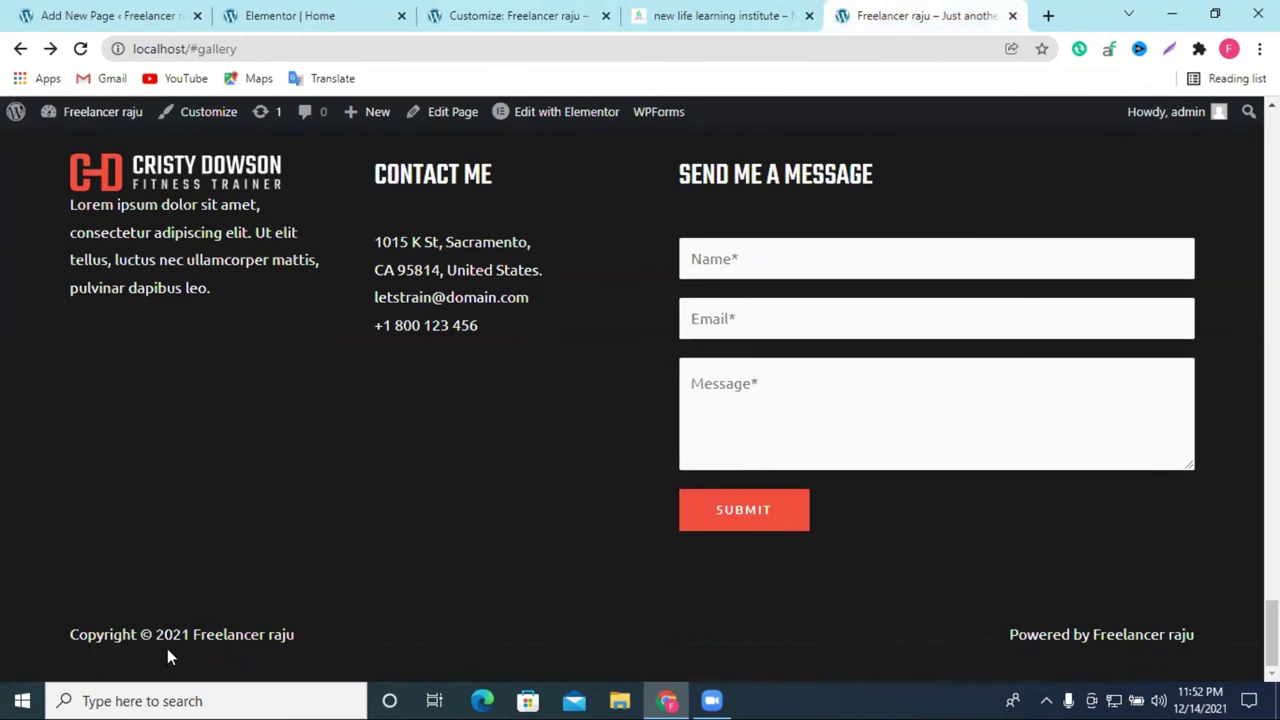
left_click(309, 14)
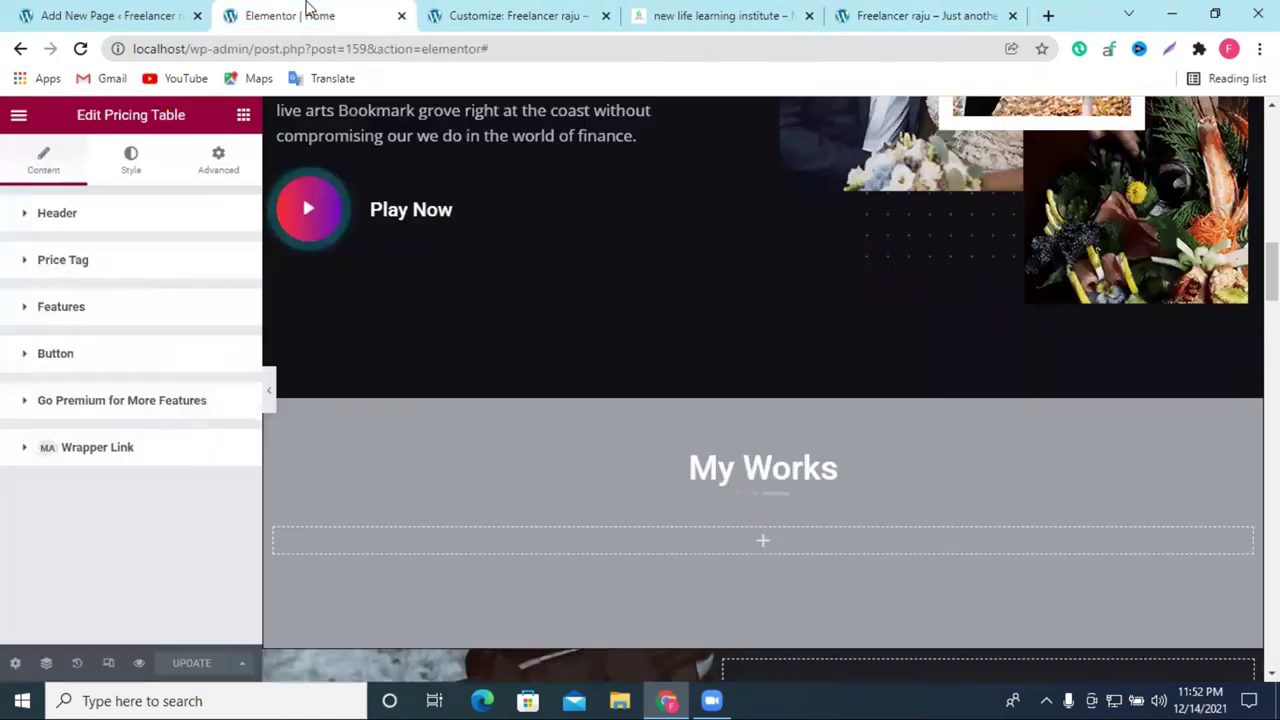
left_click(430, 18)
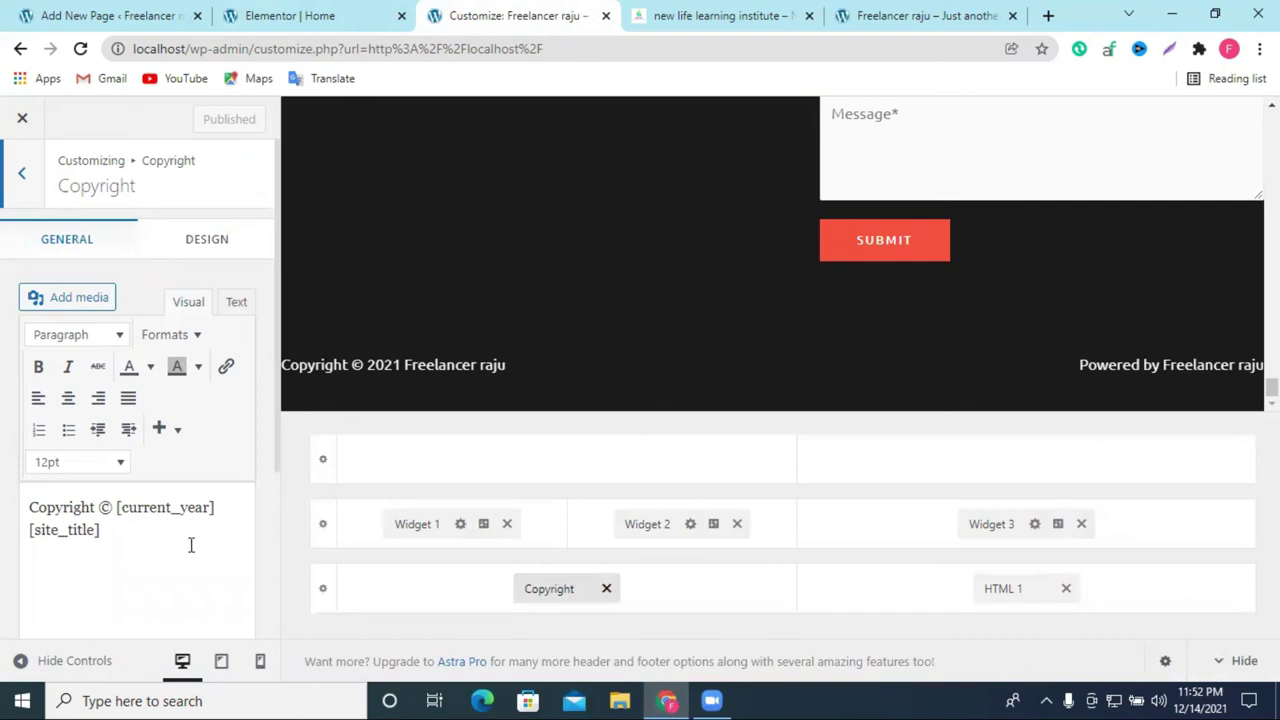
scroll(191, 545, "down", 3)
scroll(160, 508, "up", 3)
Step: Inspect the HTML 1 footer element's settings
left_click(28, 176)
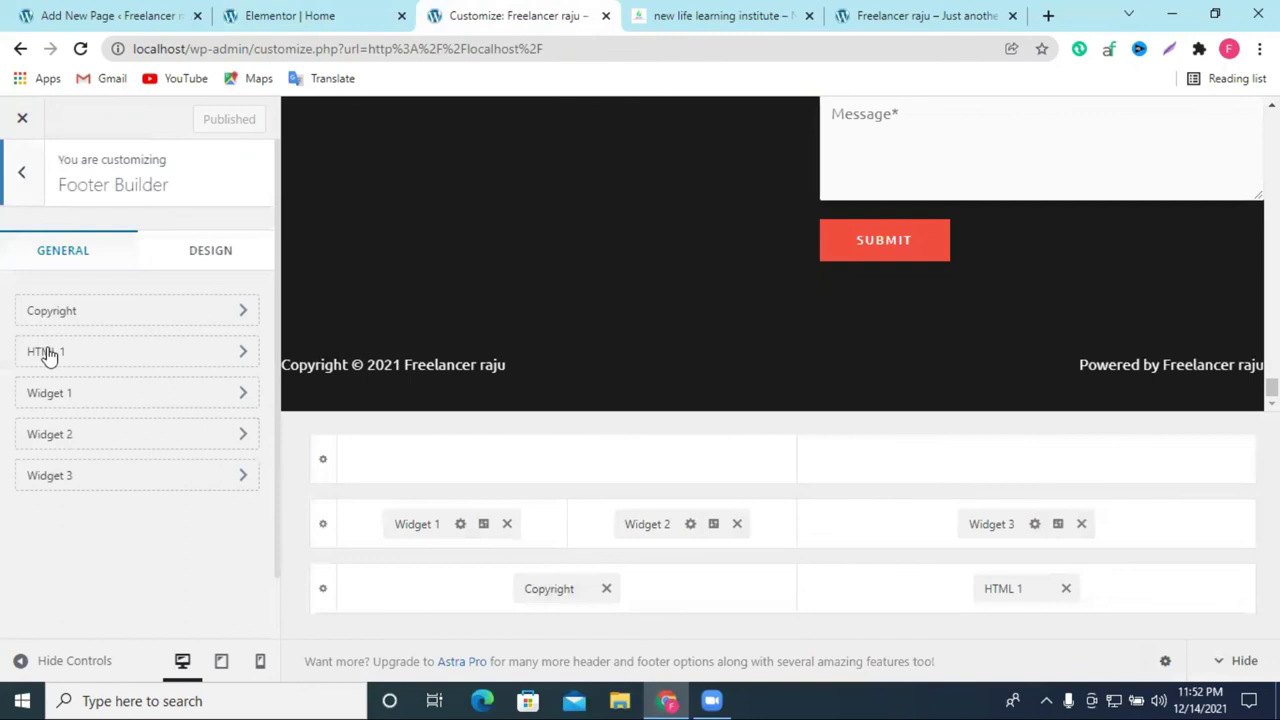
left_click(106, 354)
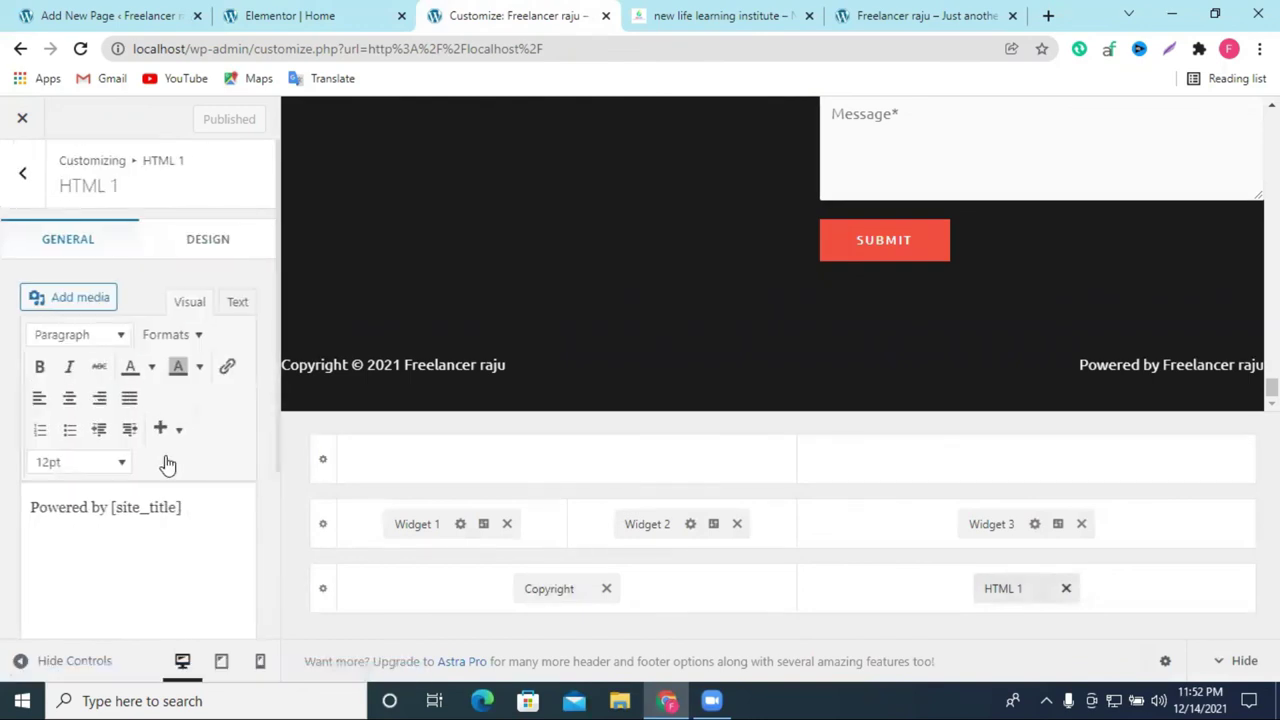
scroll(71, 464, "down", 1)
scroll(33, 250, "up", 1)
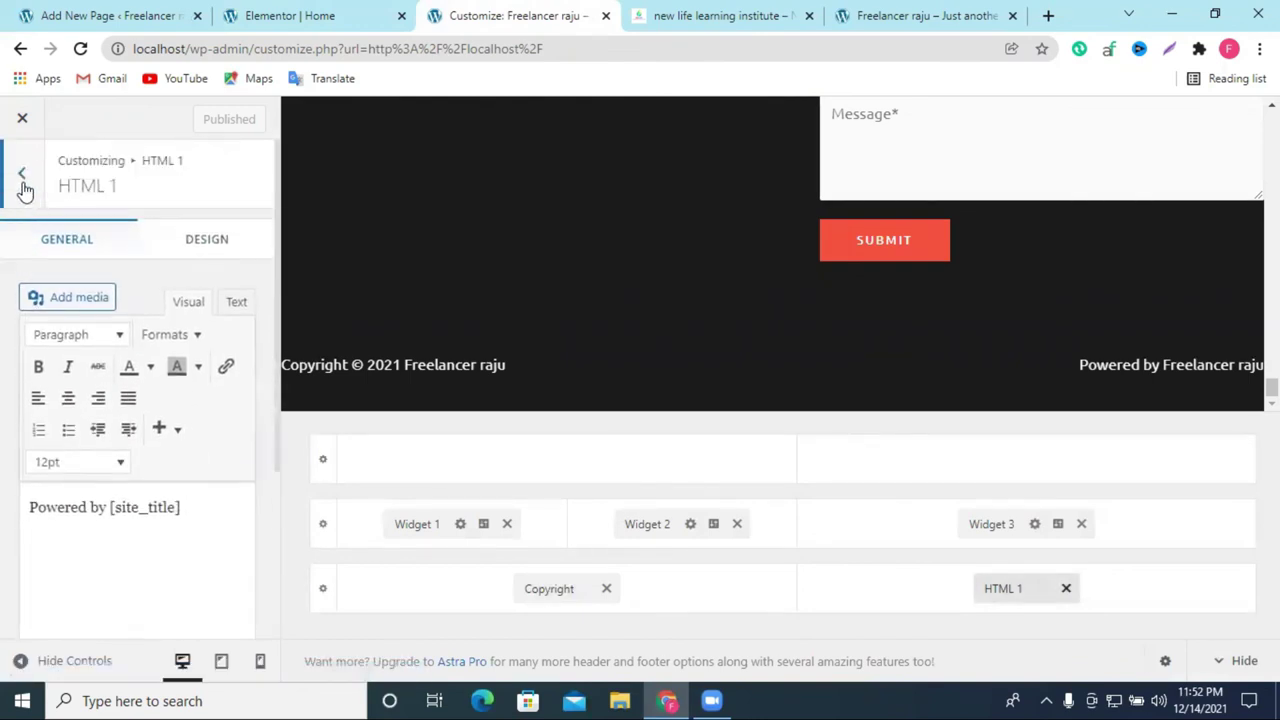
Step: Open footer Widget 1 and dismiss the block widgets welcome message
left_click(22, 174)
left_click(79, 395)
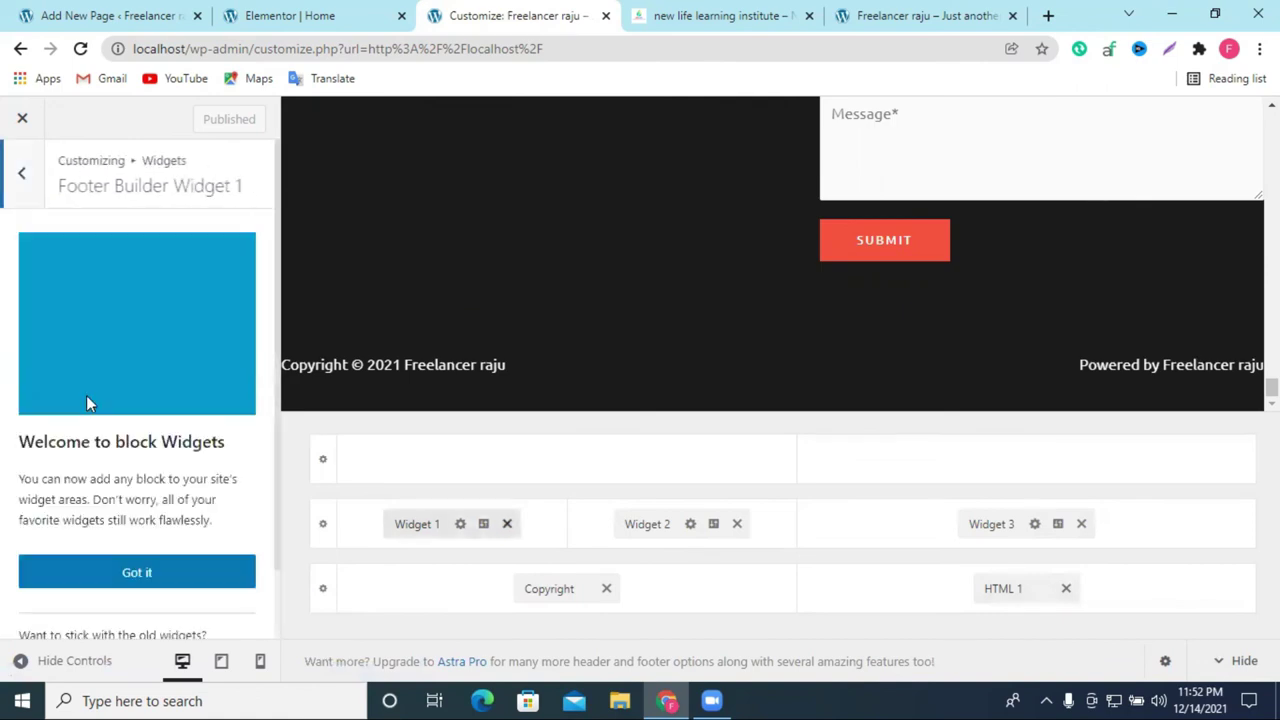
scroll(145, 420, "down", 1)
left_click(178, 498)
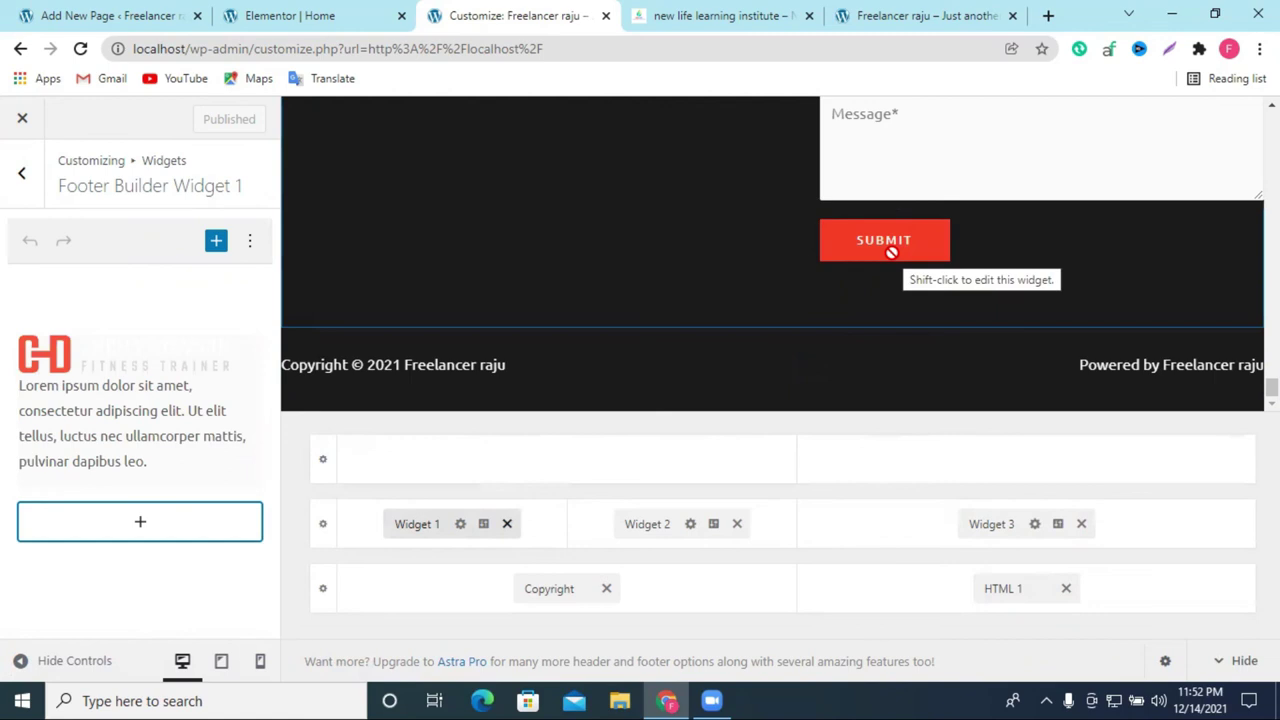
scroll(886, 390, "up", 10)
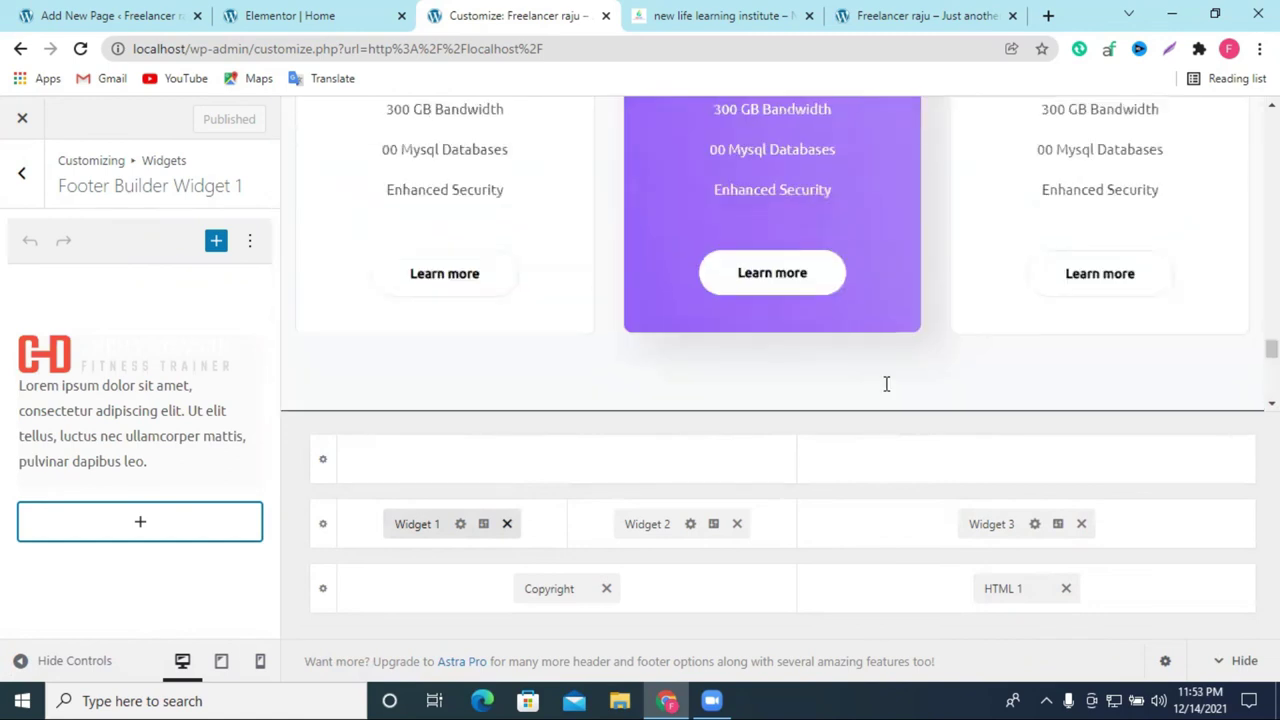
scroll(460, 383, "down", 10)
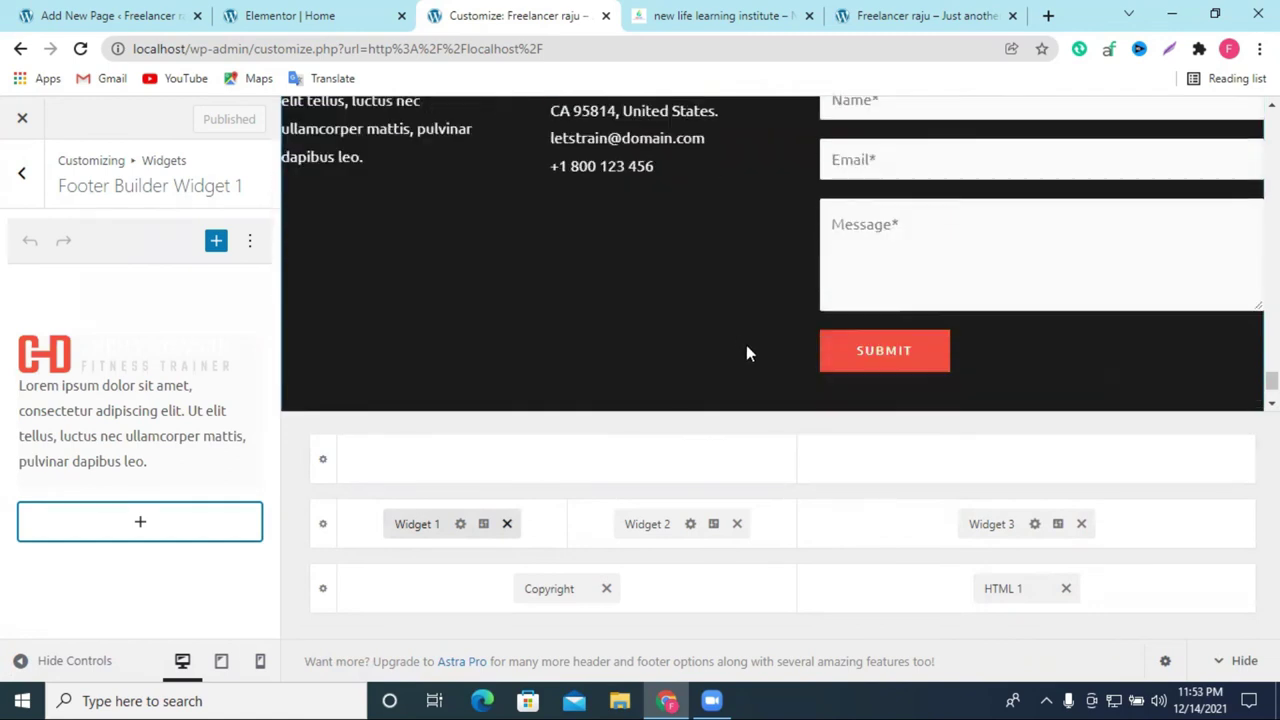
Step: Close the Customizer tab and scroll through the live photography homepage, from footer back to hero banner
left_click(604, 17)
left_click(791, 14)
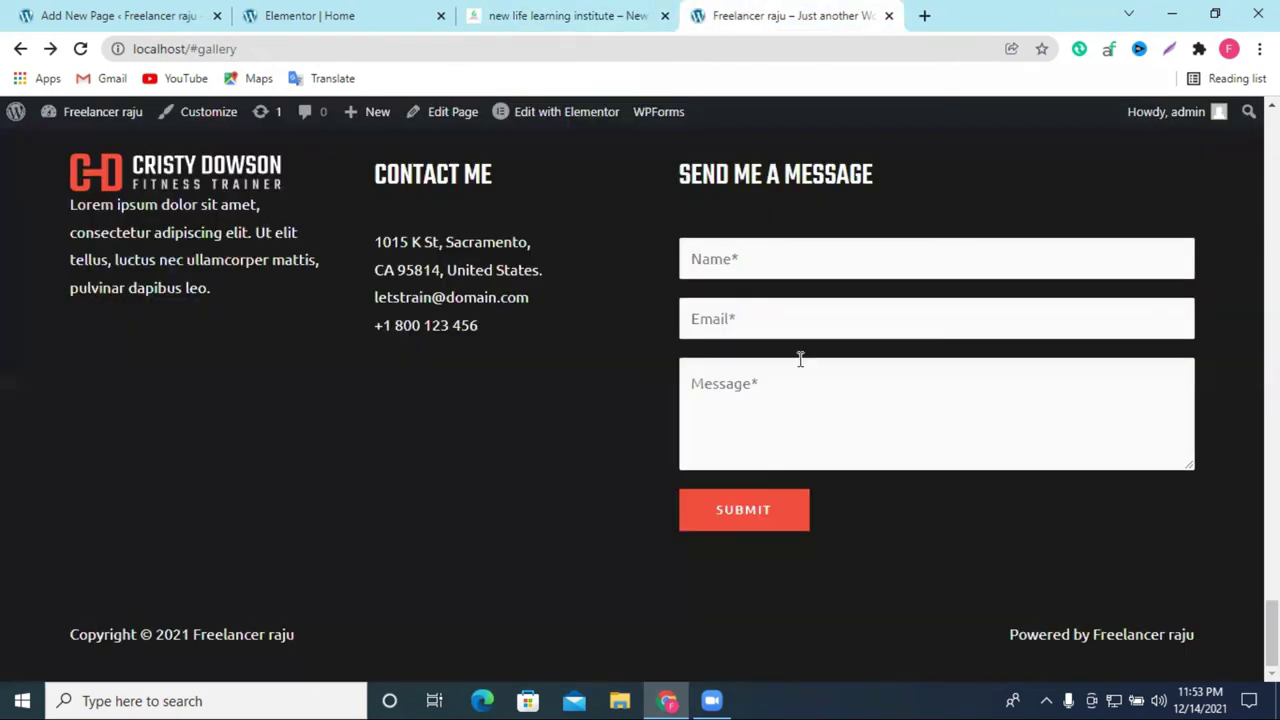
scroll(800, 360, "up", 15)
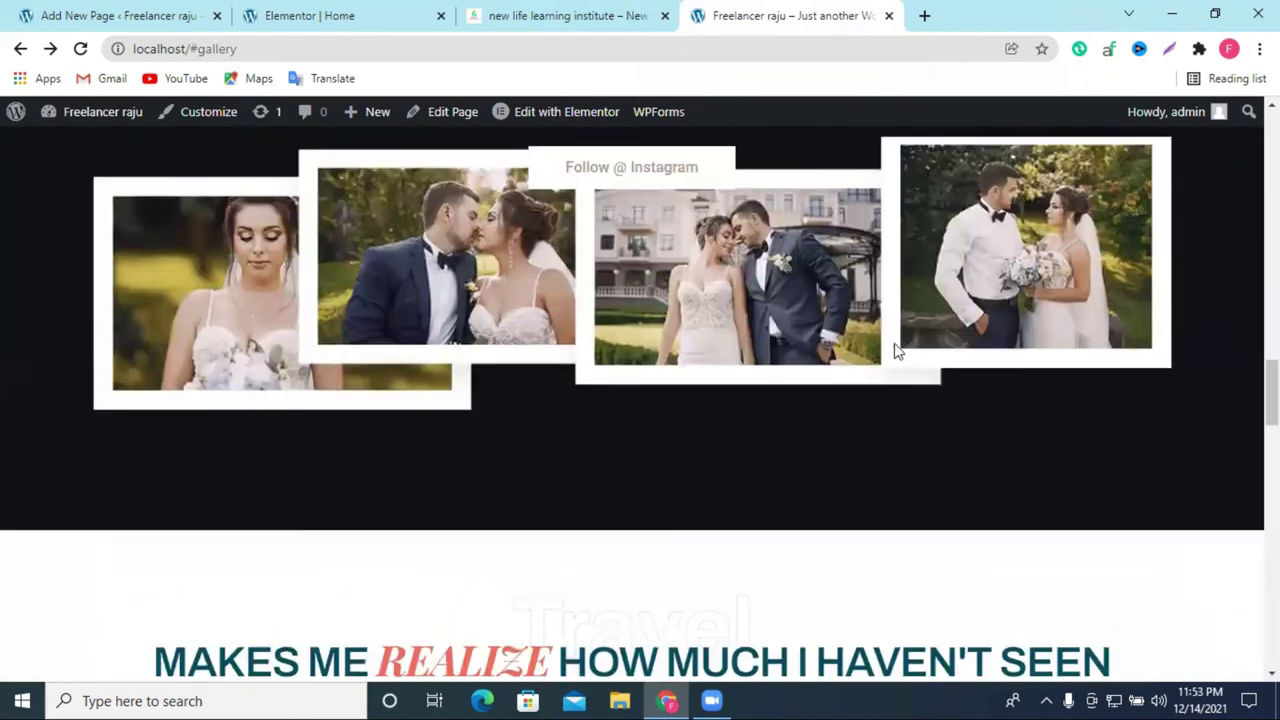
scroll(760, 300, "up", 10)
scroll(760, 400, "down", 5)
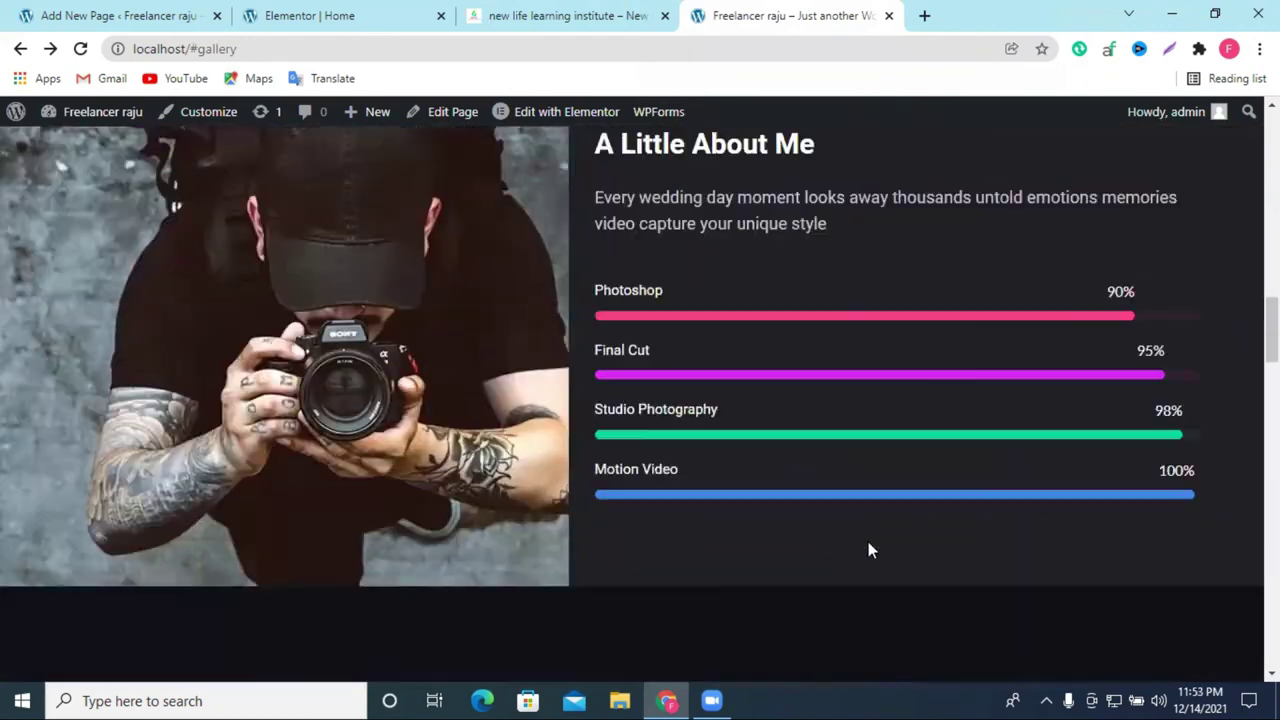
scroll(843, 563, "down", 10)
scroll(866, 434, "up", 10)
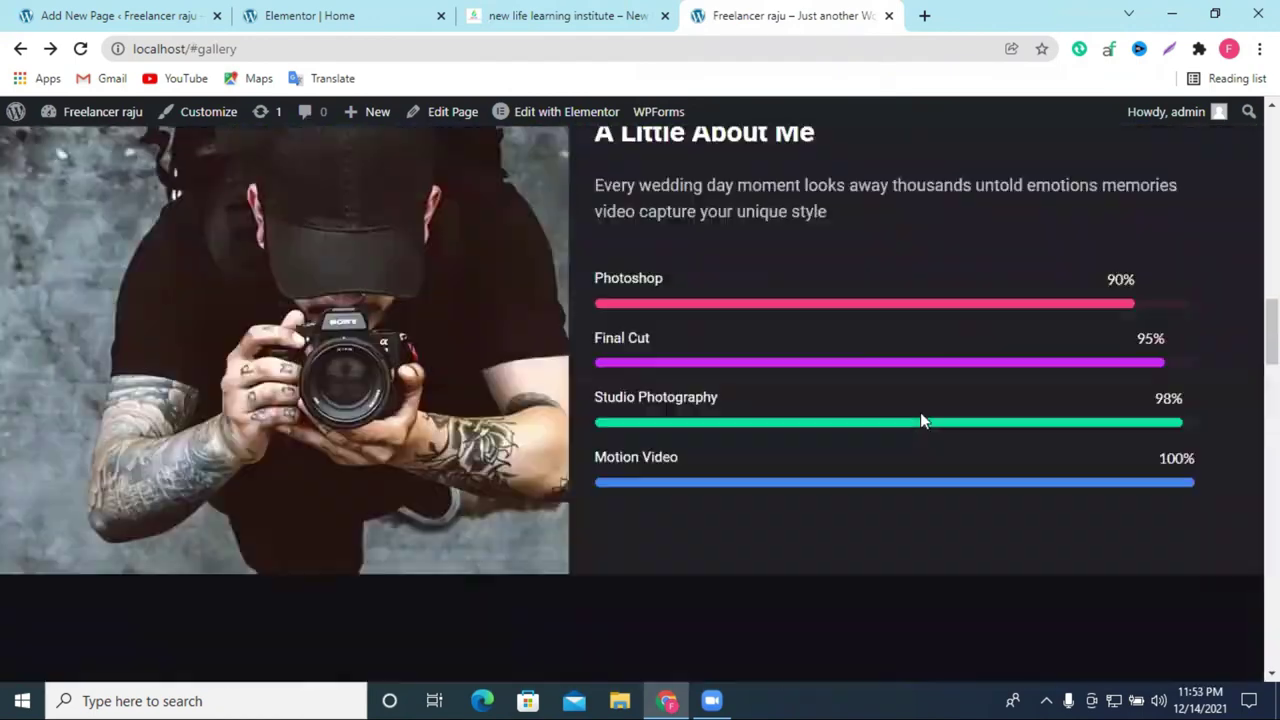
scroll(915, 418, "up", 10)
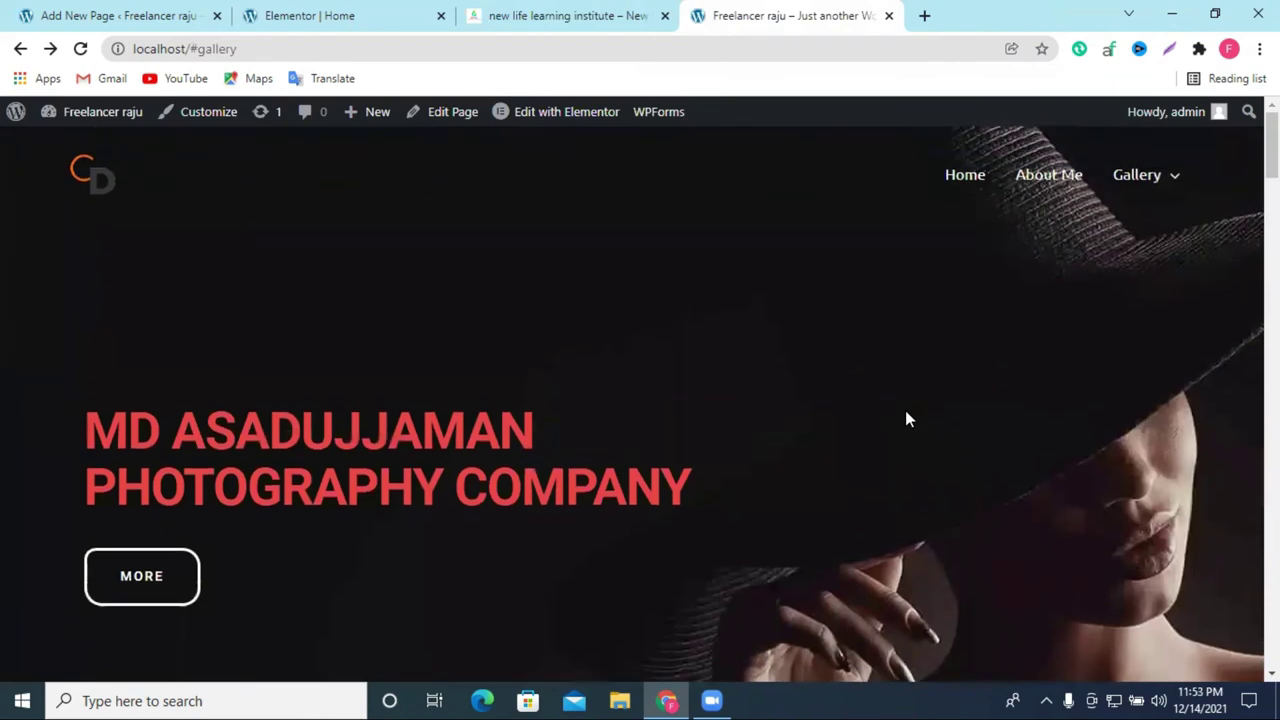